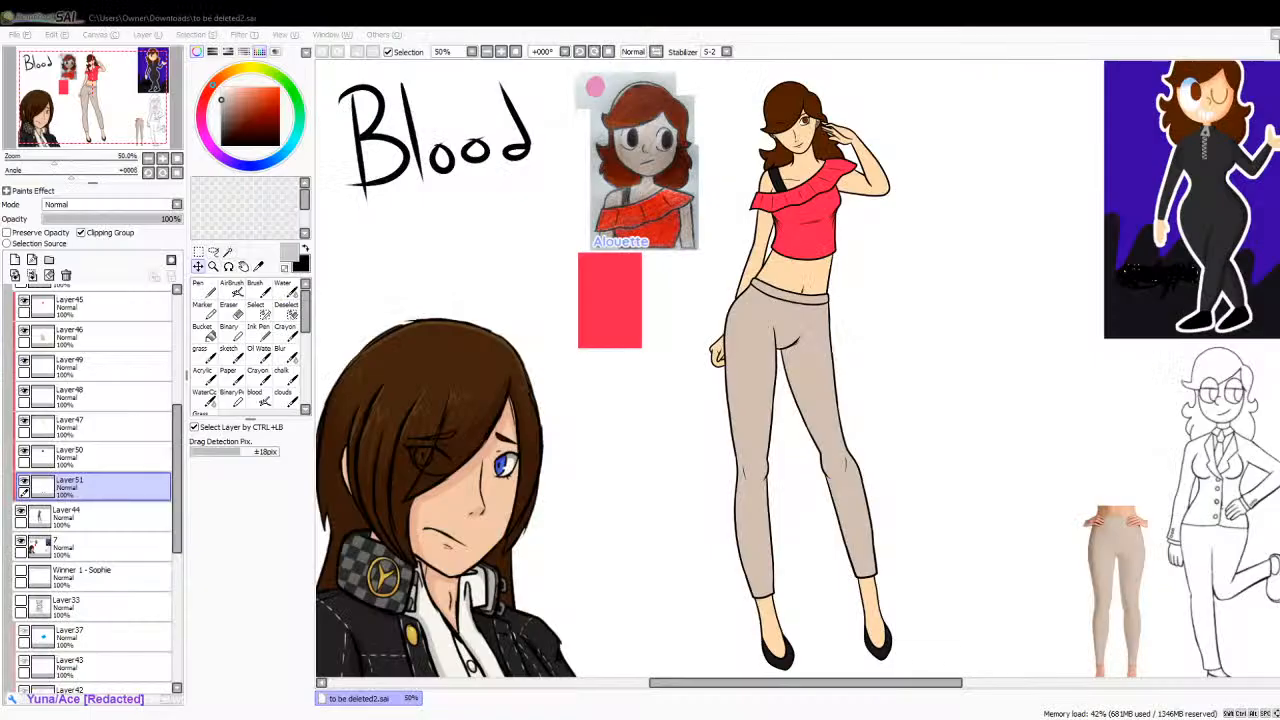
Step: Hide Layer44, layer 7 and the line art on Layer34 to clear the woman's artwork from the canvas
scroll(30, 400, "up", 2)
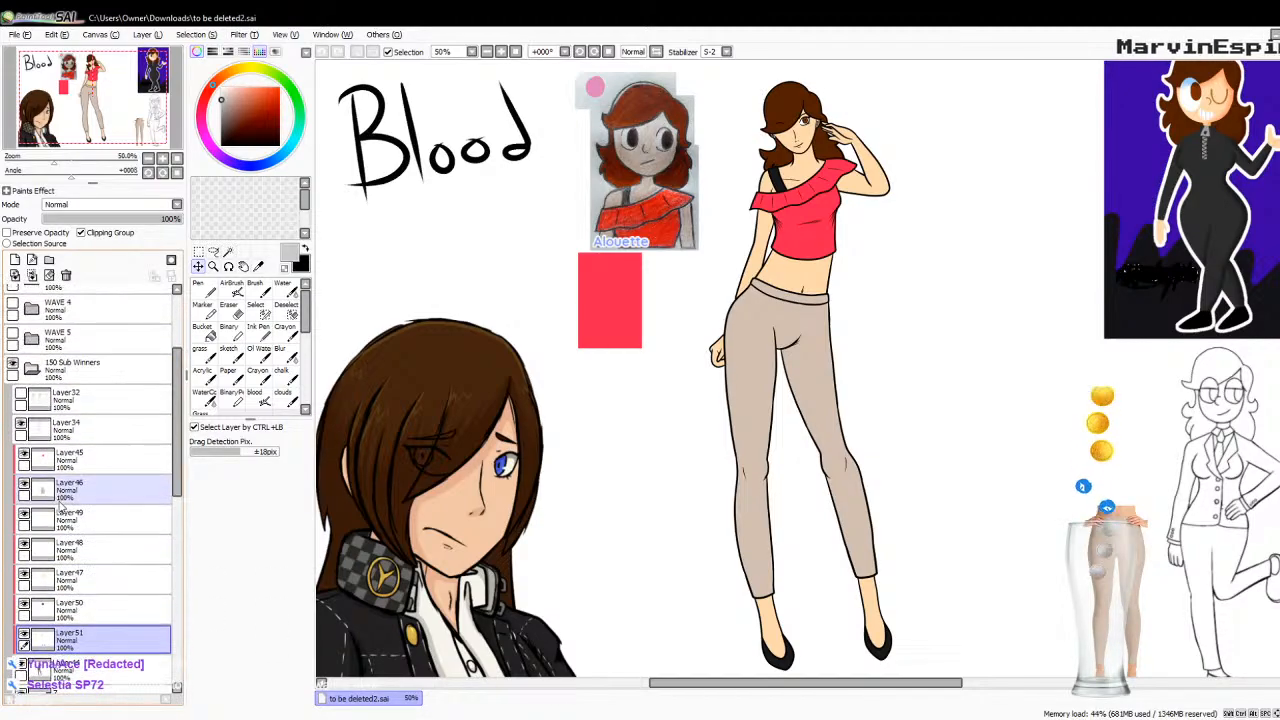
left_click(20, 605)
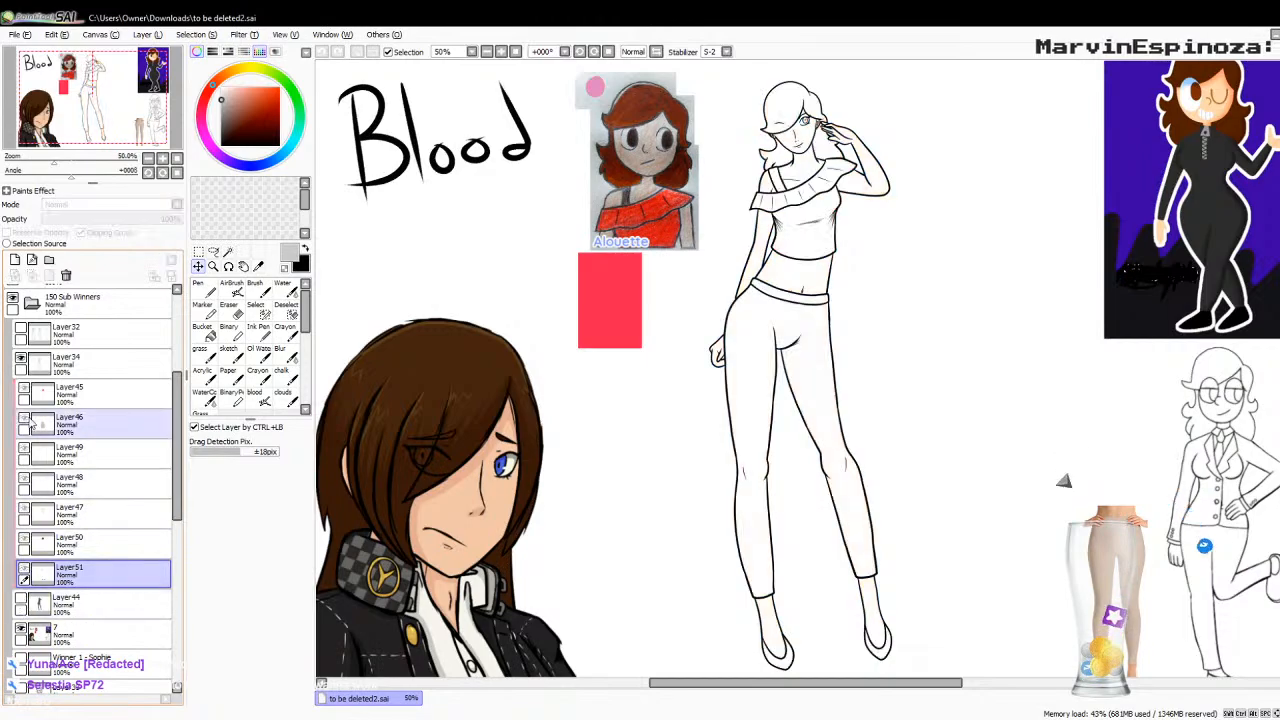
left_click(20, 633)
left_click_drag(20, 633, 20, 617)
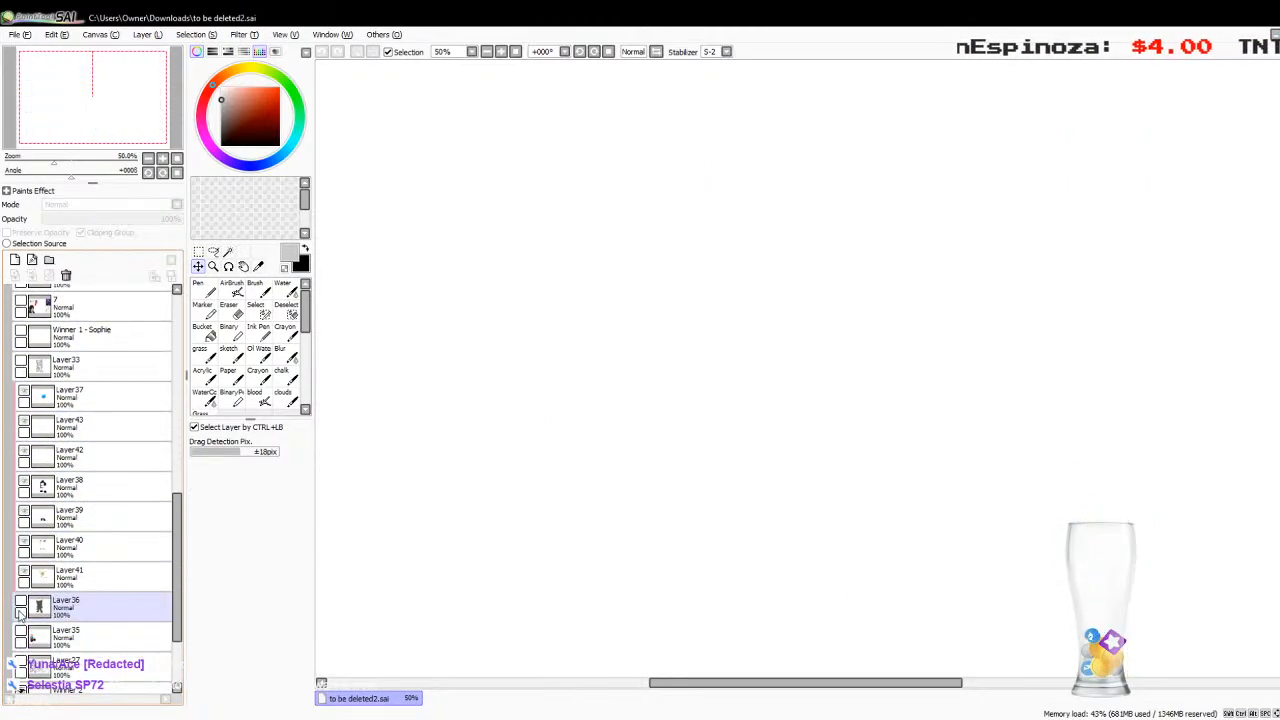
Step: Show the wolf-eared character's base on Layer36, its line art on Layer33 and the colour palette on Layer35
left_click(20, 608)
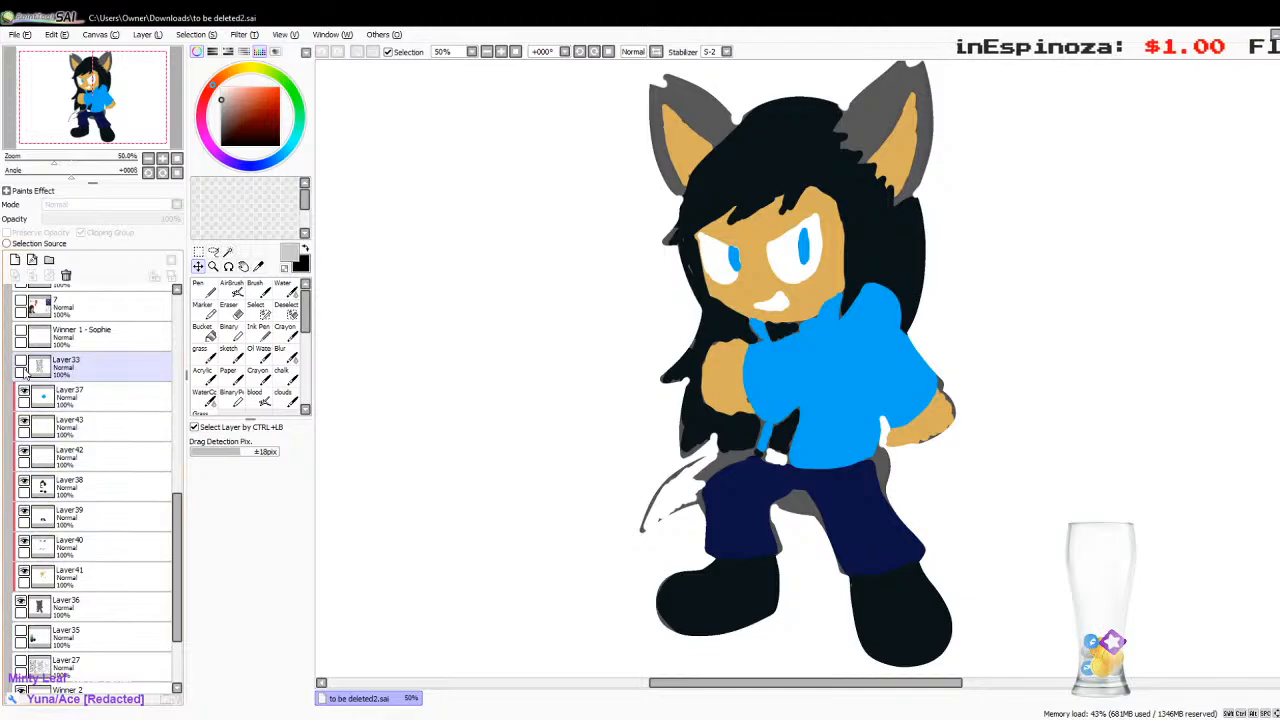
left_click(20, 366)
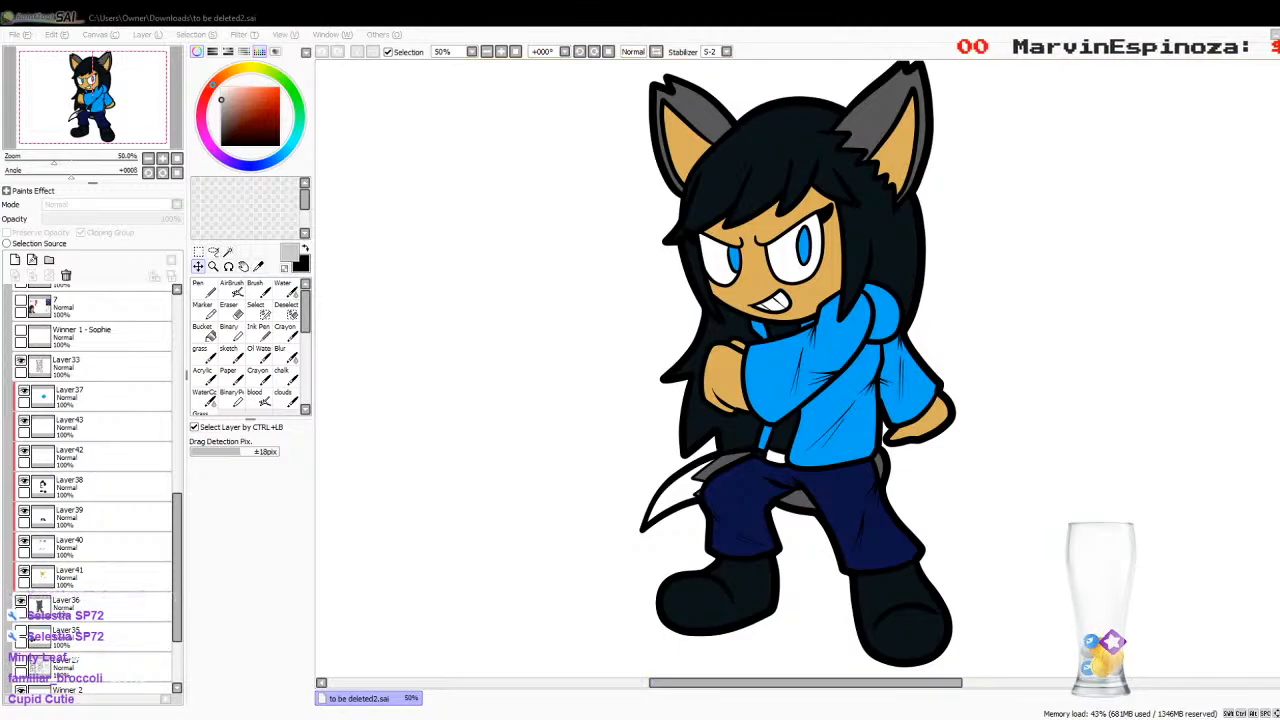
left_click(66, 580)
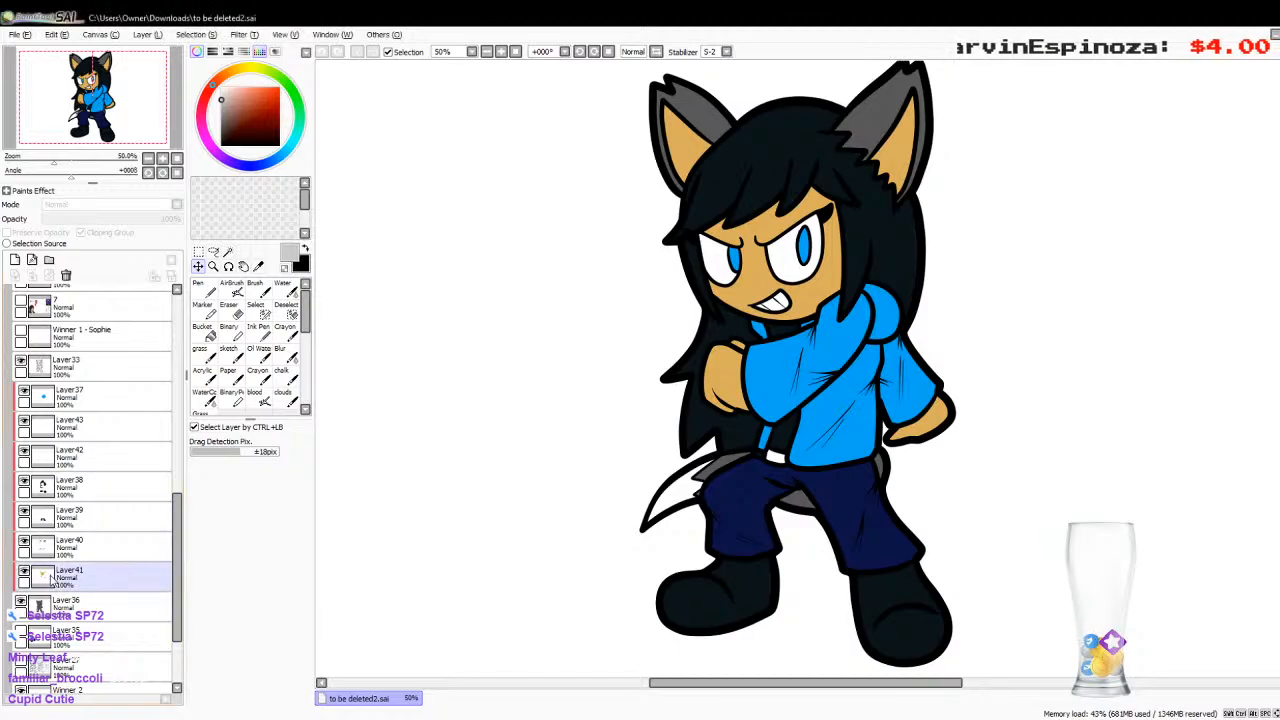
left_click(66, 456)
left_click(66, 336)
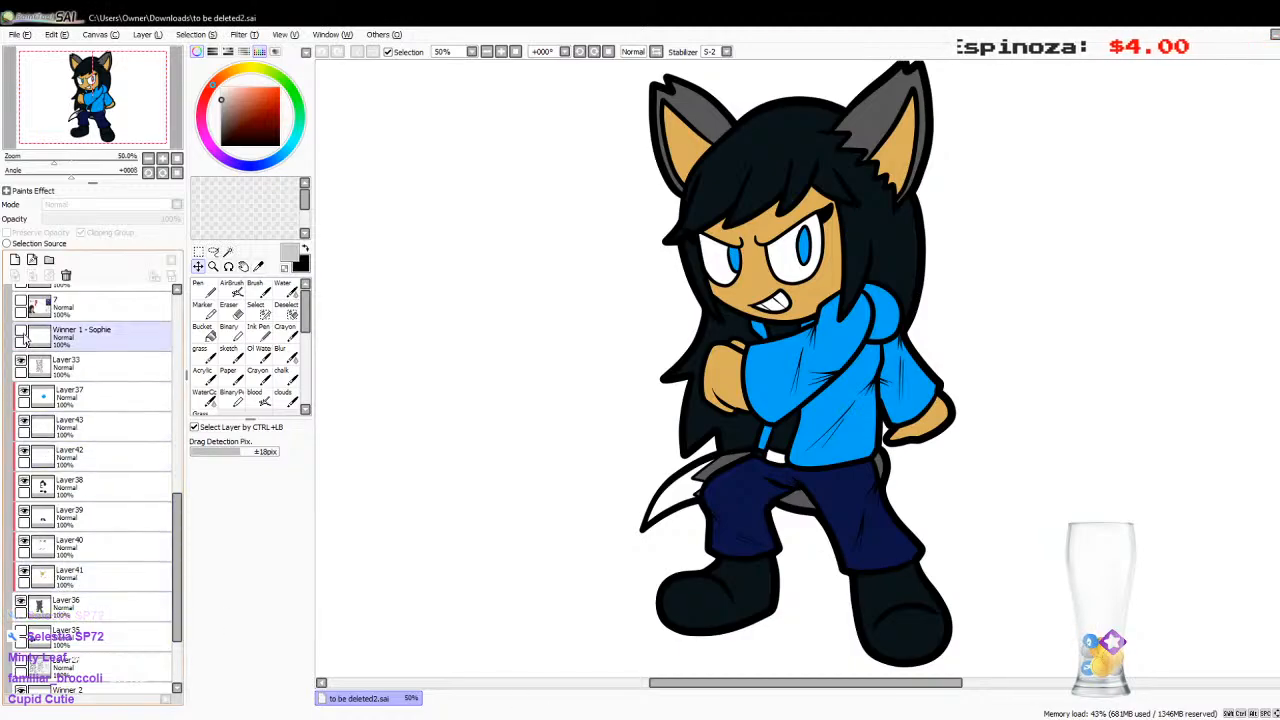
left_click(66, 456)
left_click(66, 487)
left_click(40, 640)
left_click(22, 638)
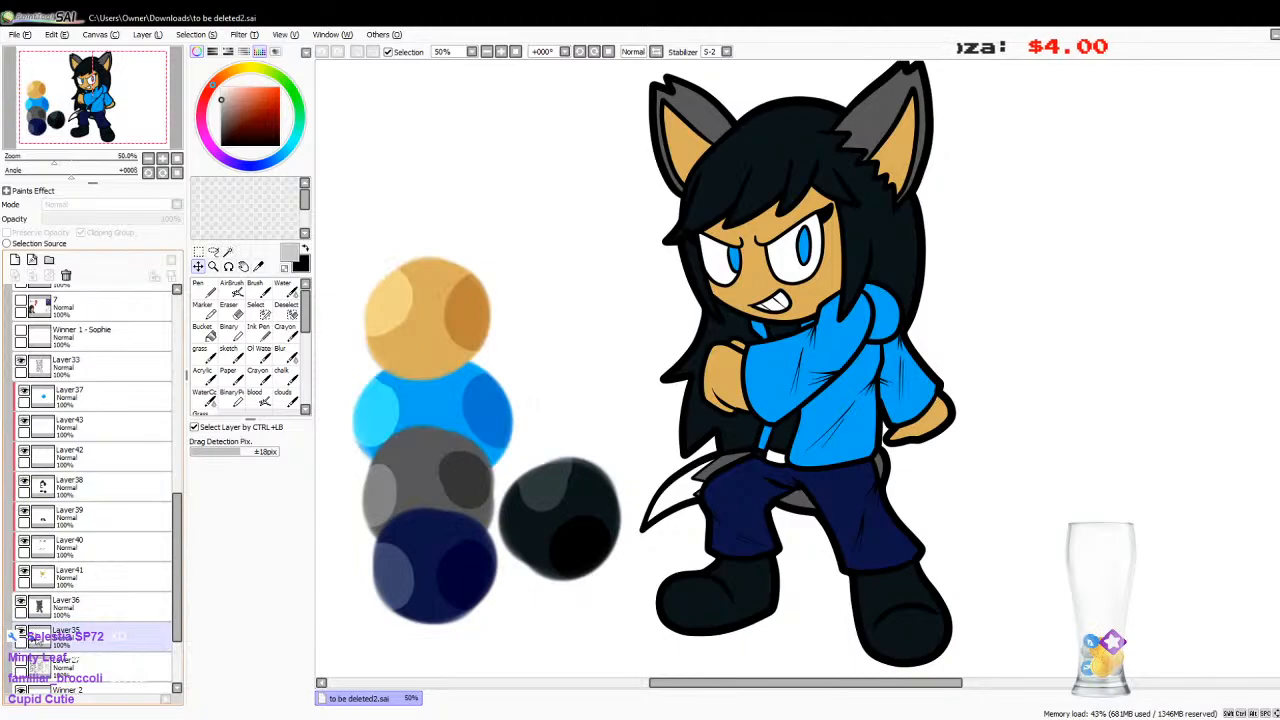
left_click(74, 601)
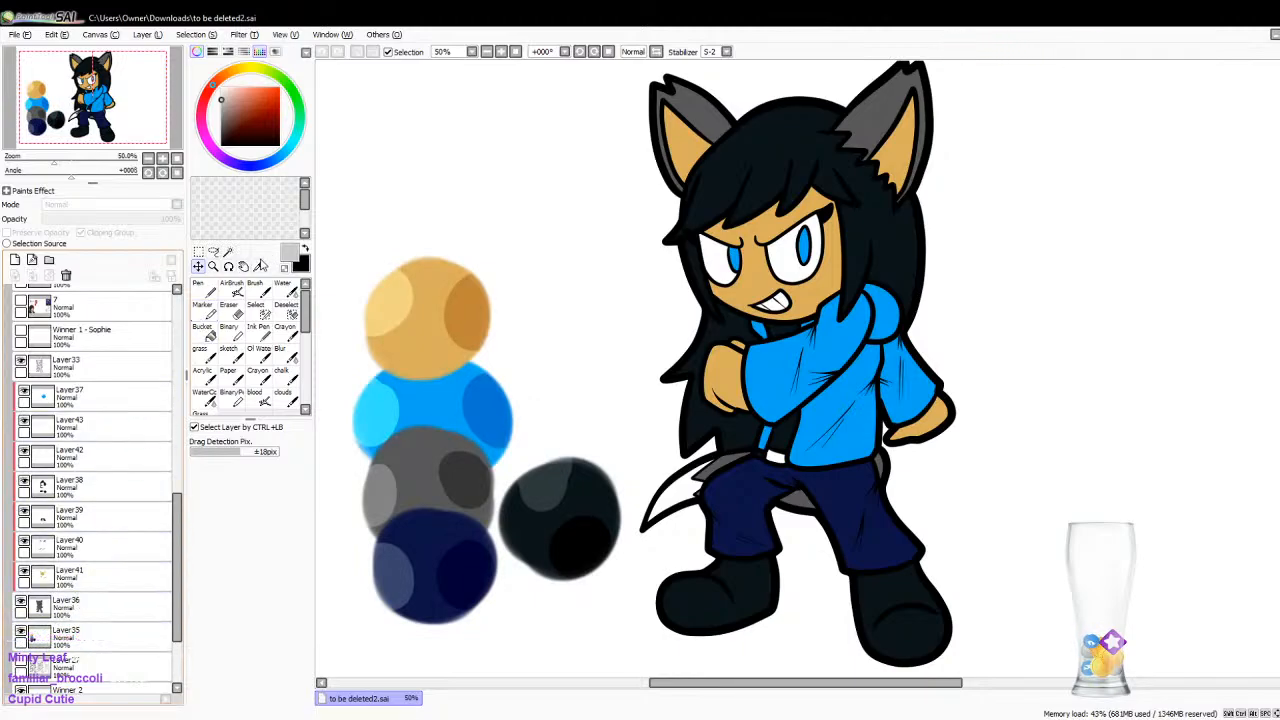
Step: Hide the colour layers Layer37, Layer43, Layer42, Layer38, Layer39 and Layer40, leaving the skin colour on Layer41 shown
left_click(258, 266)
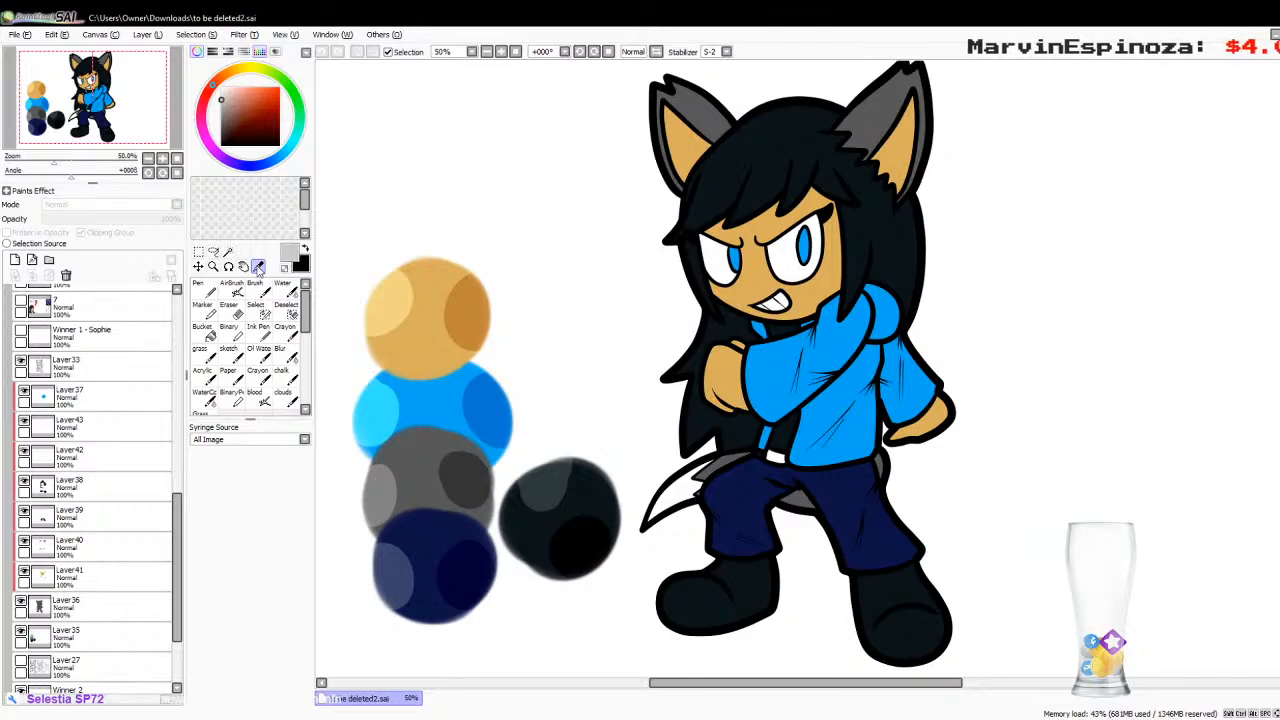
left_click(24, 392)
left_click(24, 422)
left_click(24, 452)
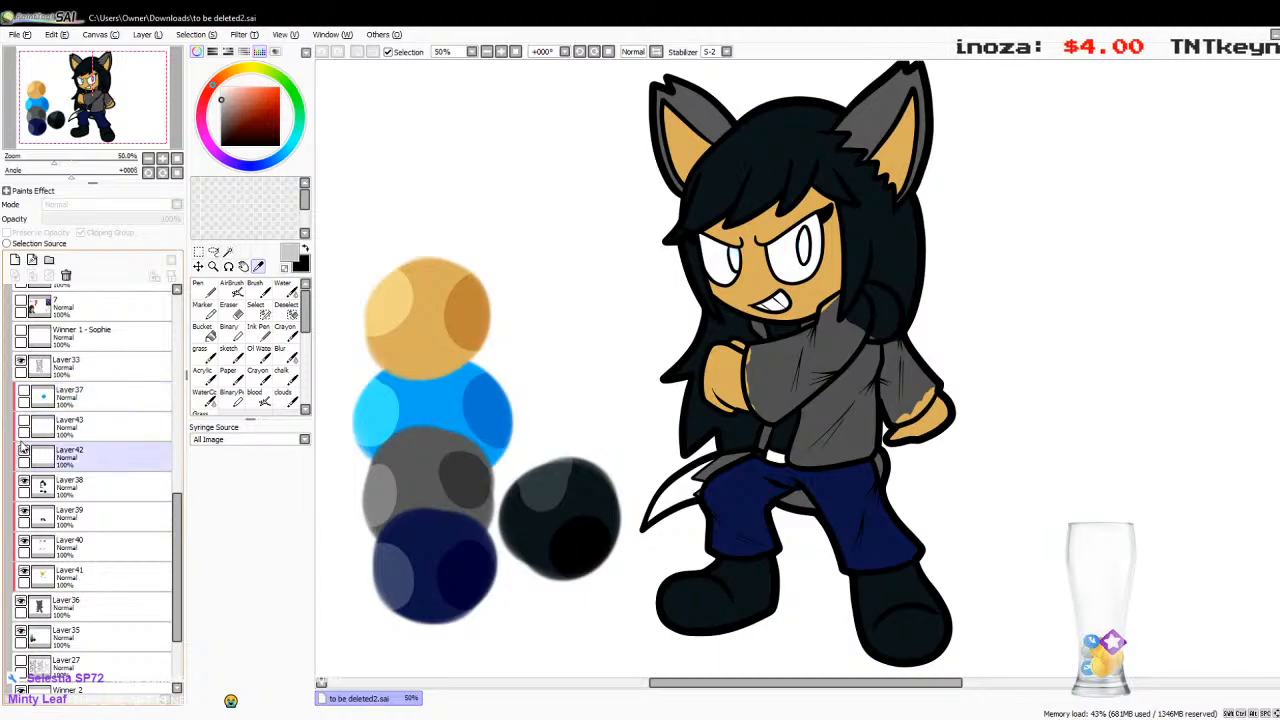
left_click(24, 482)
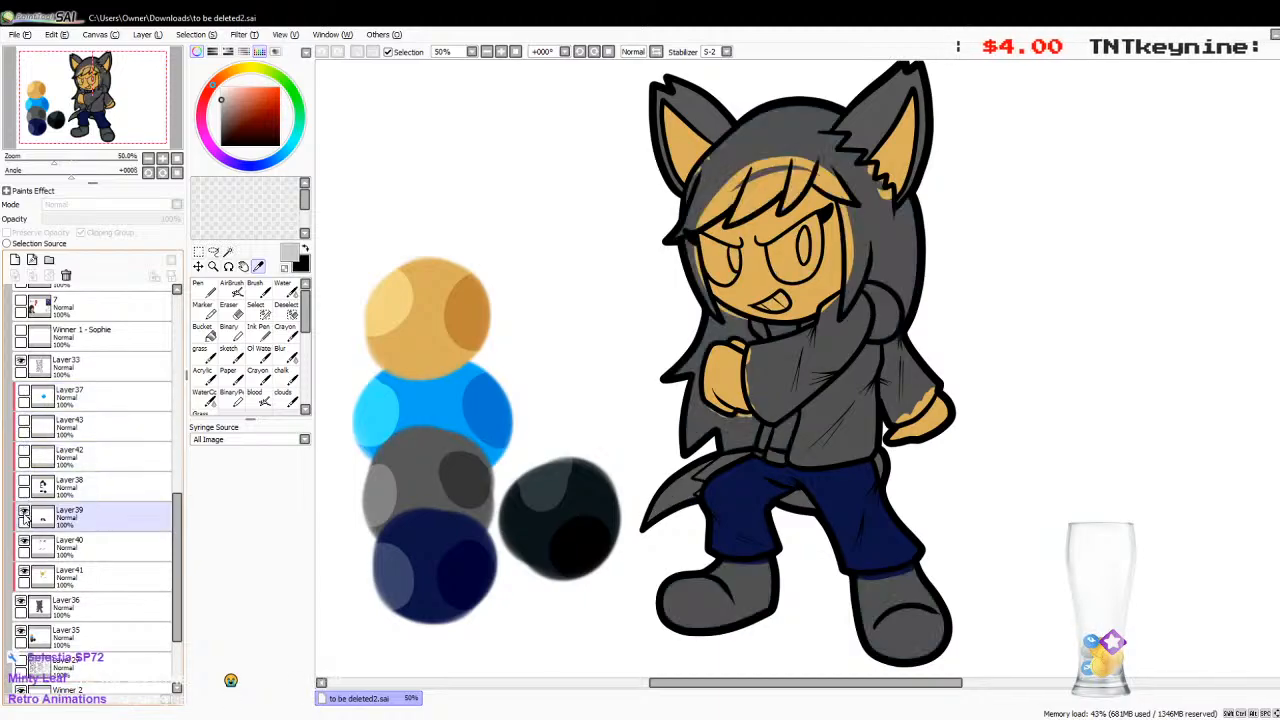
left_click(24, 514)
left_click(24, 514)
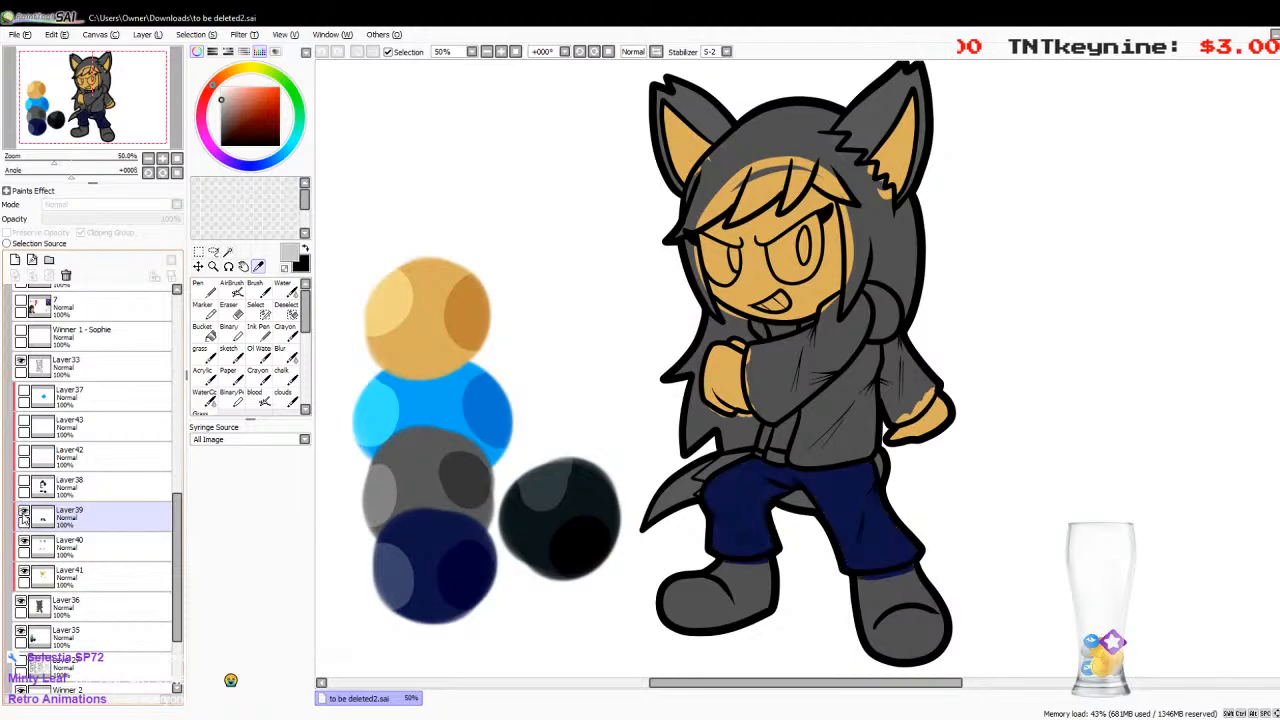
left_click(24, 514)
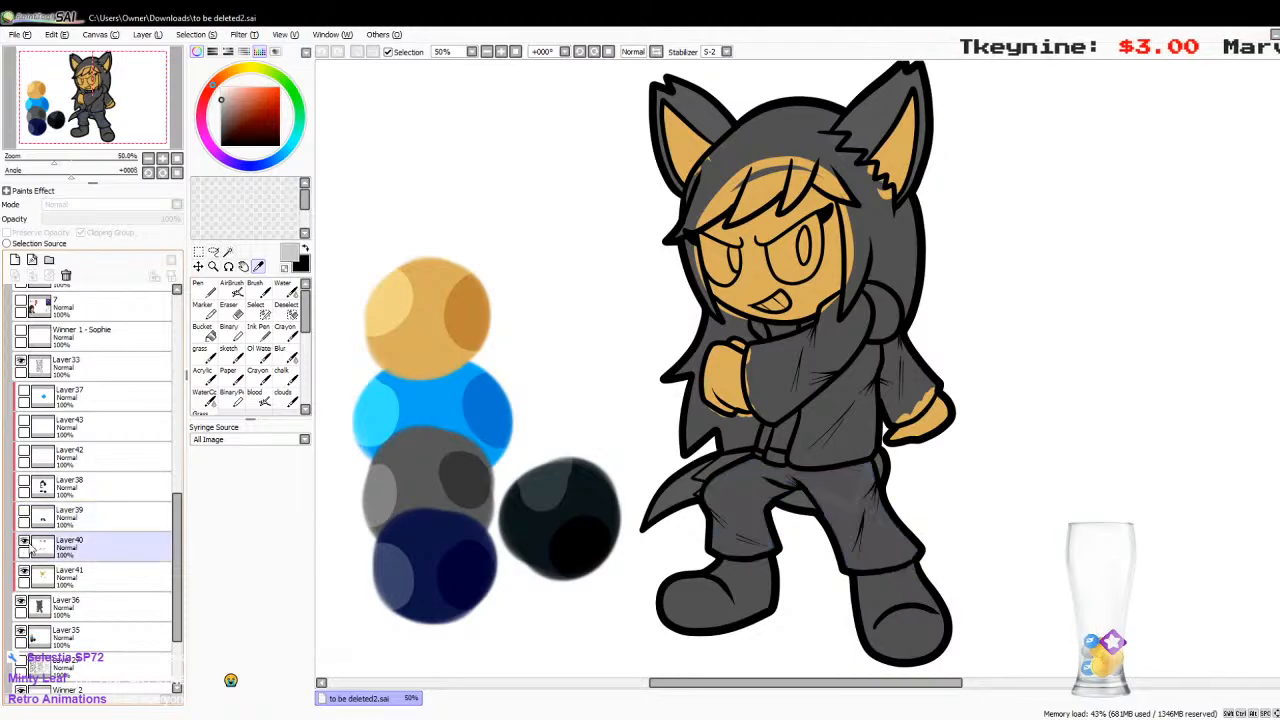
left_click(26, 542)
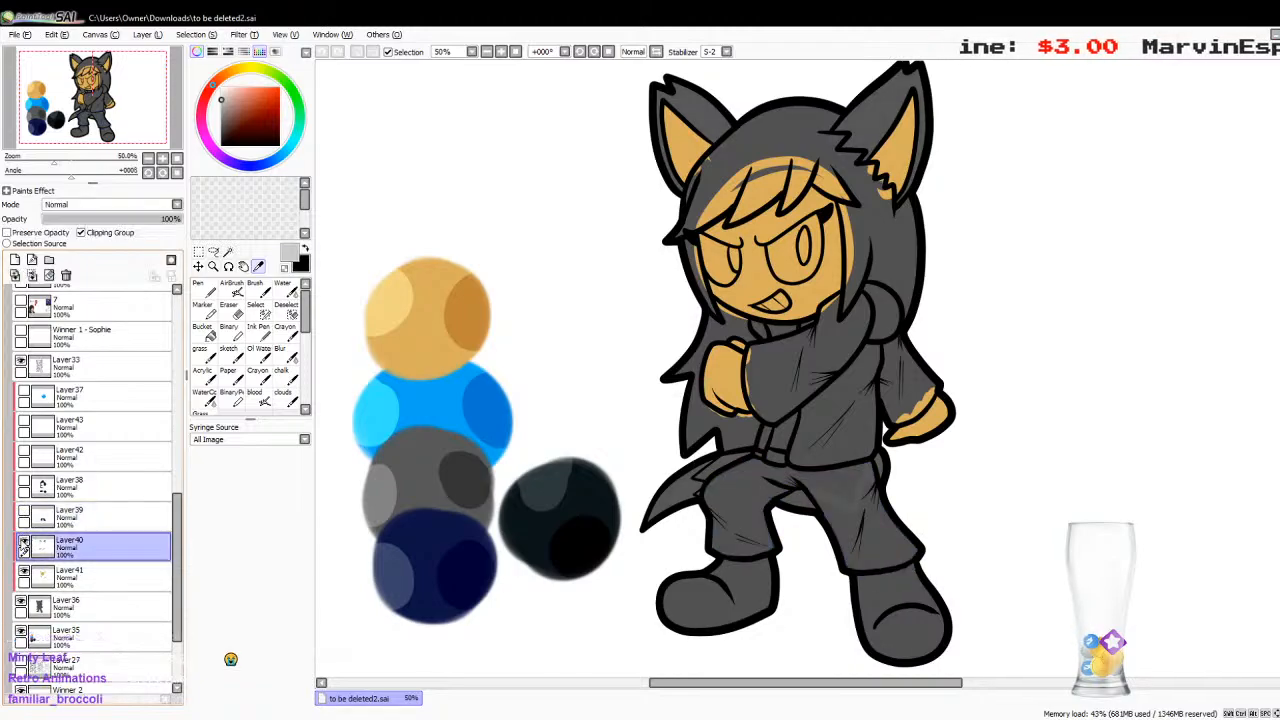
left_click(23, 542)
left_click(23, 572)
left_click(23, 572)
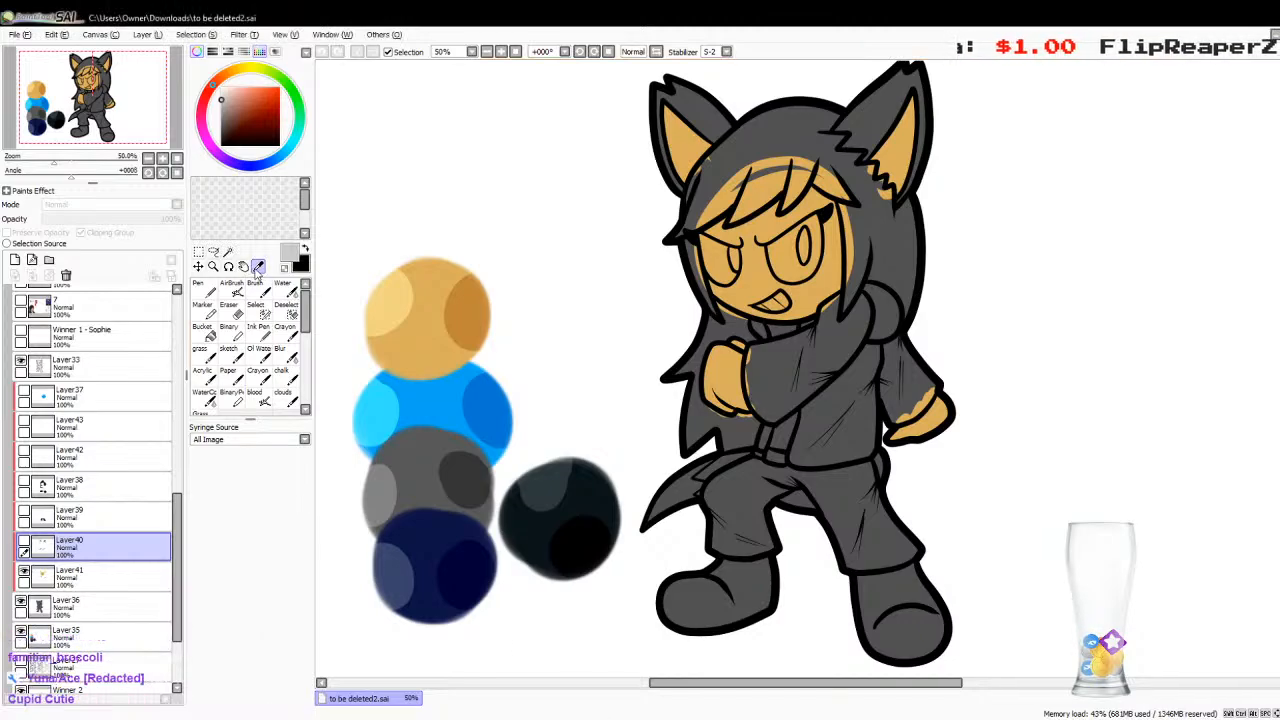
Step: Sample the light tan highlight from the palette, unclip Layer41 and add a new layer clipped to it
left_click(390, 305)
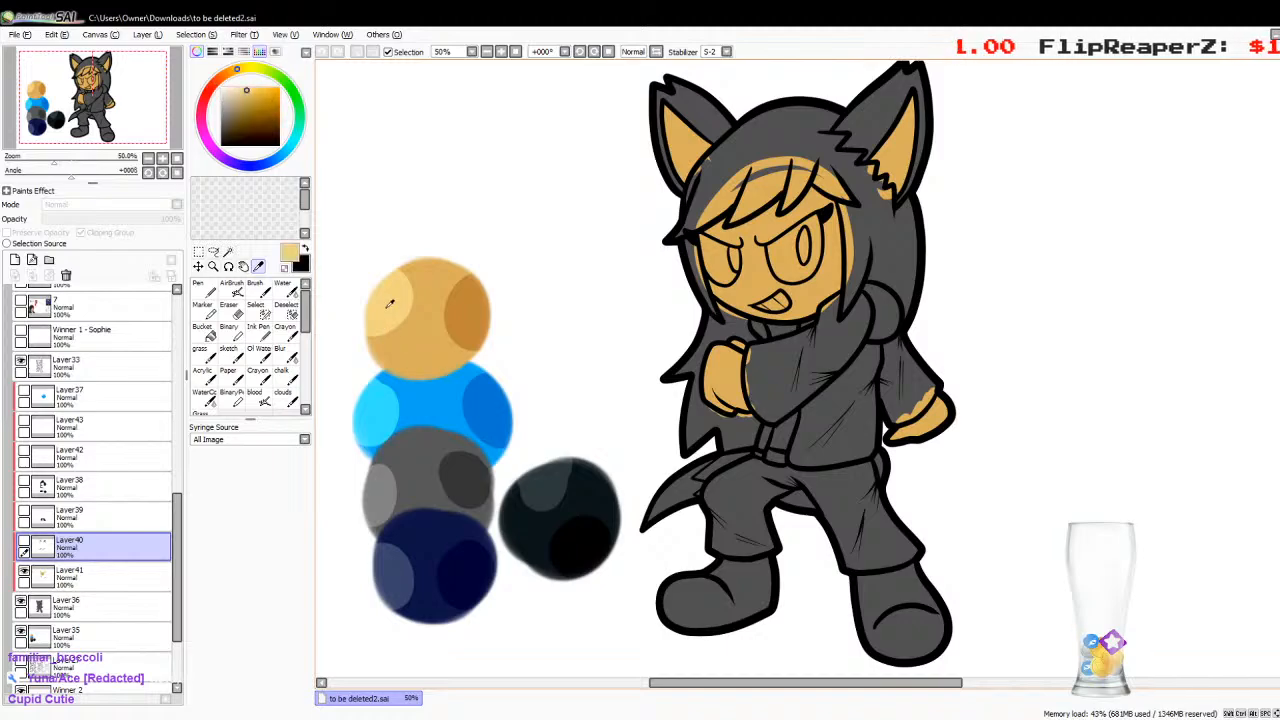
left_click(108, 572)
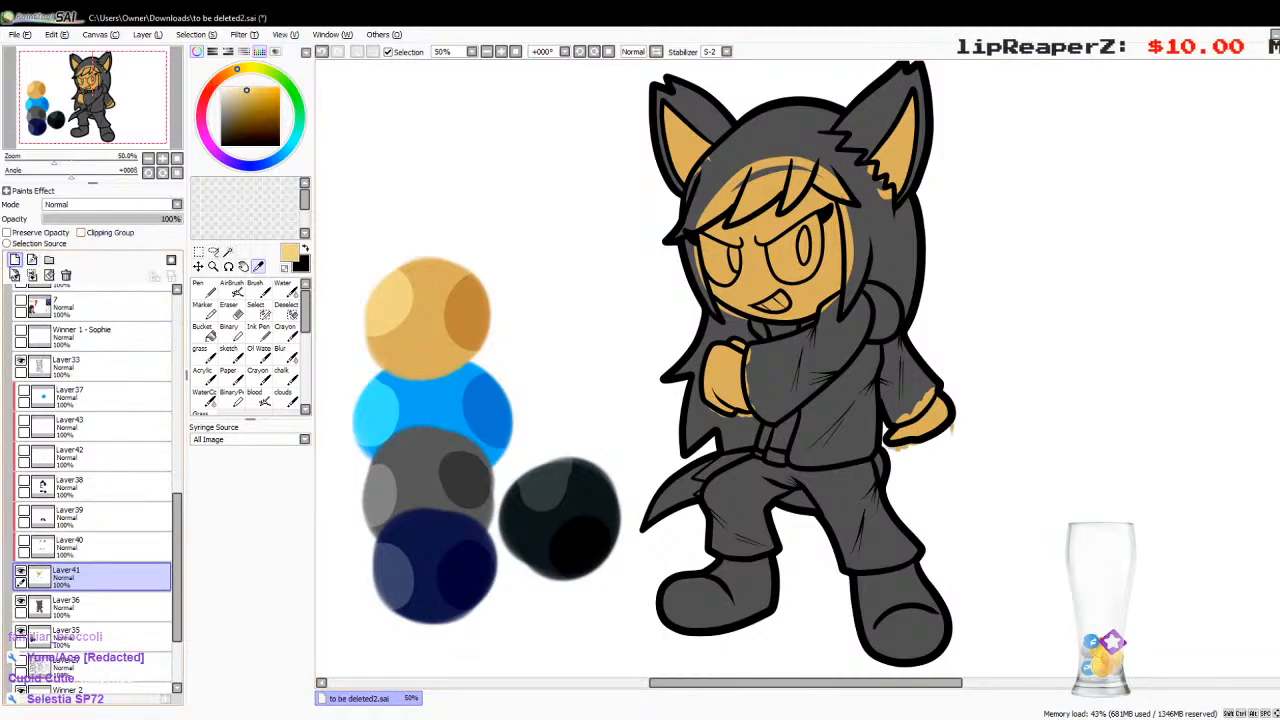
left_click(15, 259)
Step: Paint a light tan highlight along the outer edge of the folded hand with the Pen at size 20
left_click(202, 290)
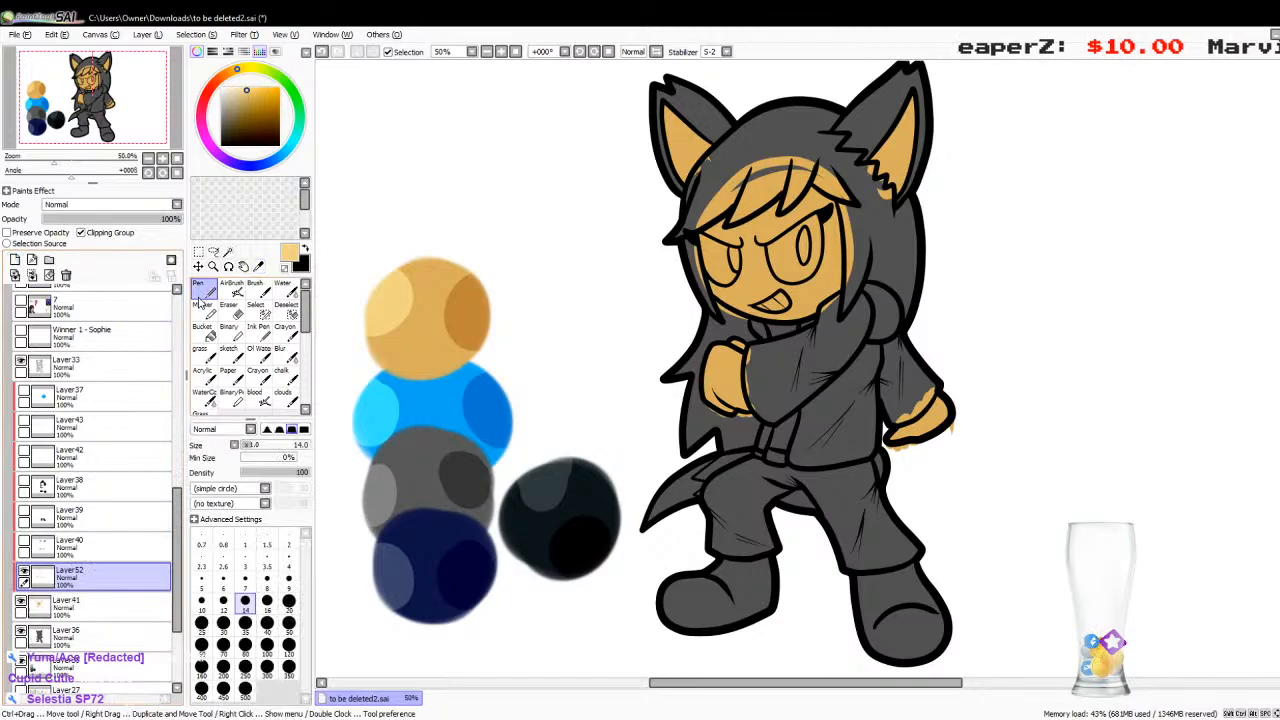
left_click(162, 158)
left_click(162, 160)
left_click(162, 160)
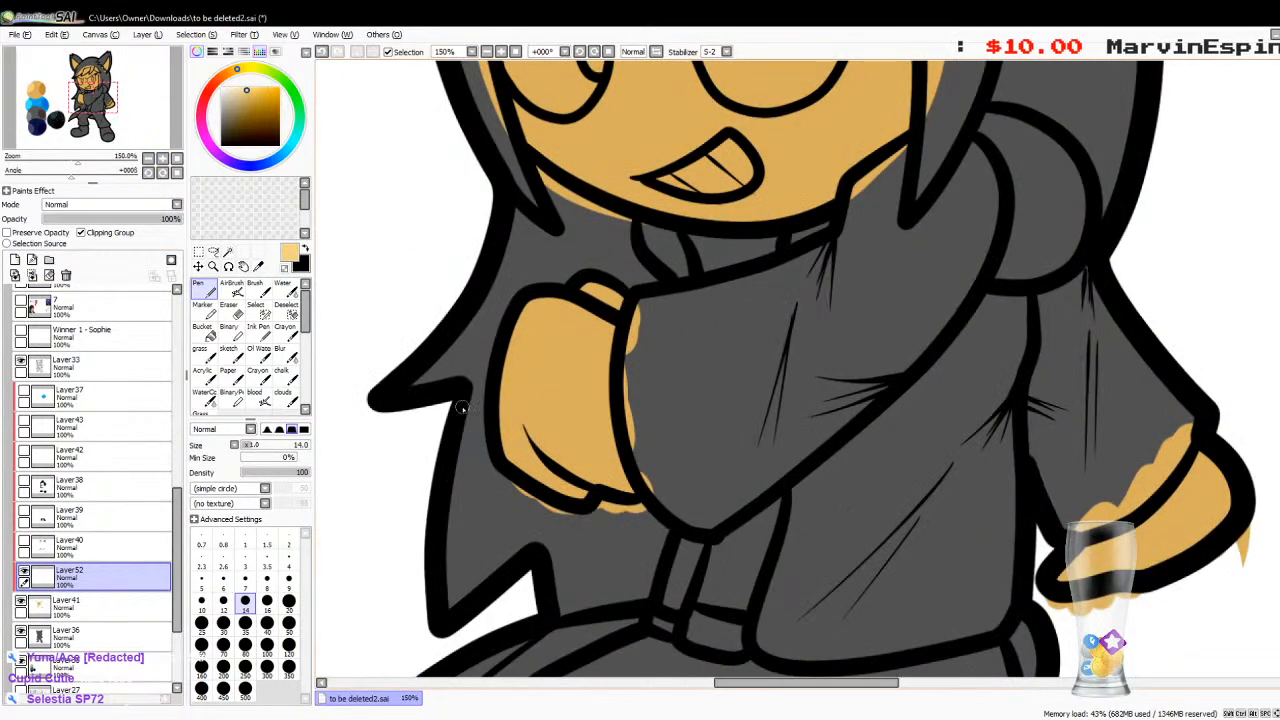
left_click(289, 601)
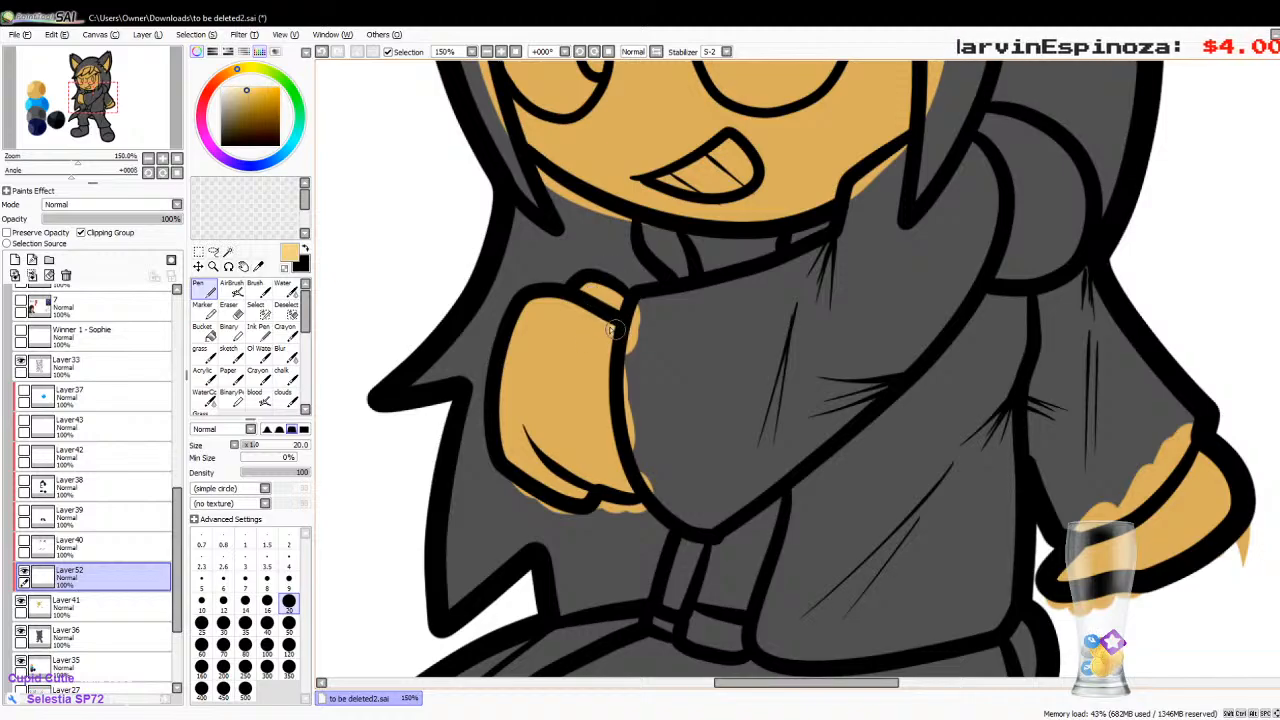
mouse_move(619, 331)
left_mouse_down()
mouse_move(560, 305)
mouse_move(526, 313)
mouse_move(502, 416)
mouse_move(516, 470)
left_mouse_up()
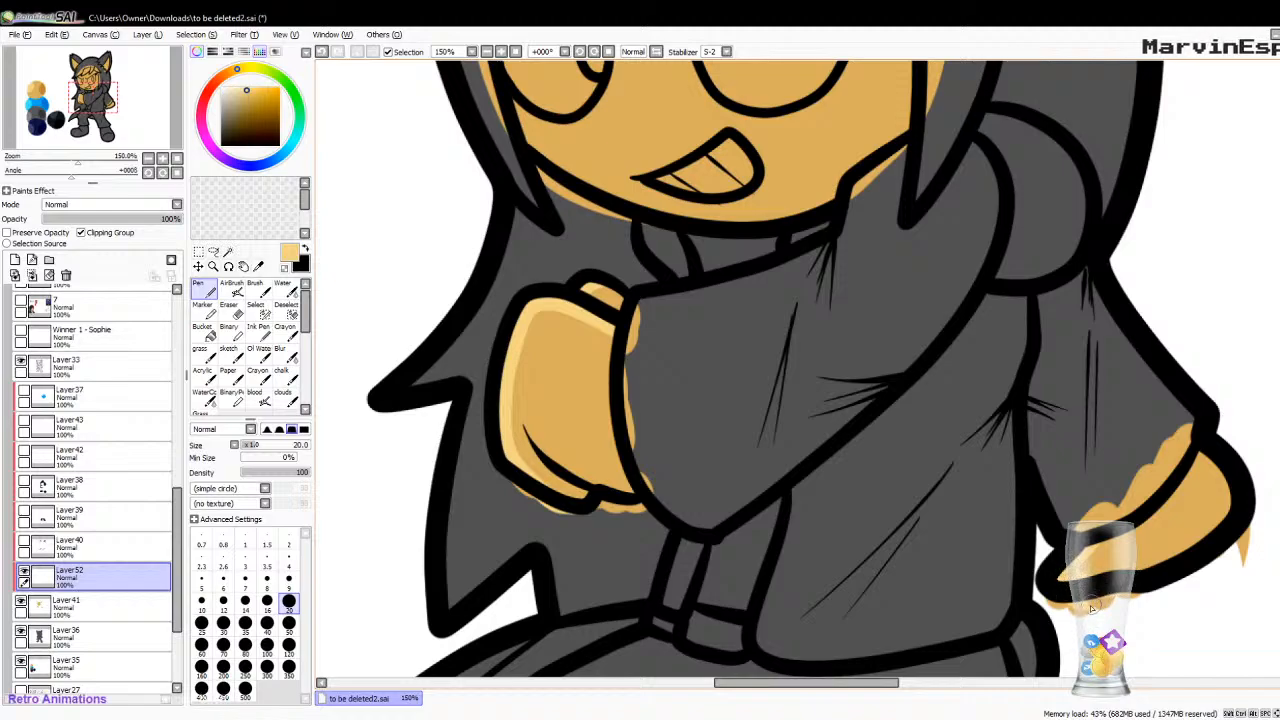
Step: Paint a light tan highlight down the left side and lower edge of the face, undoing the first stroke and redrawing it
left_click_drag(1279, 424, 1279, 349)
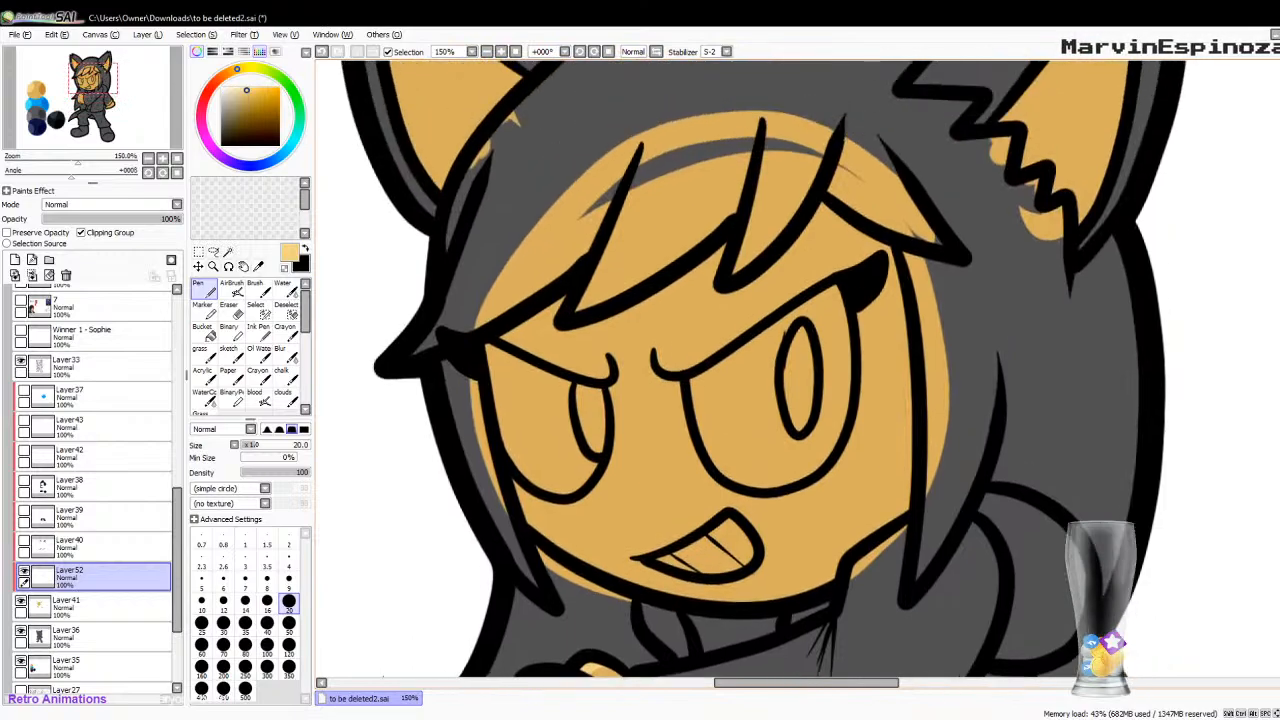
left_click_drag(488, 345, 540, 496)
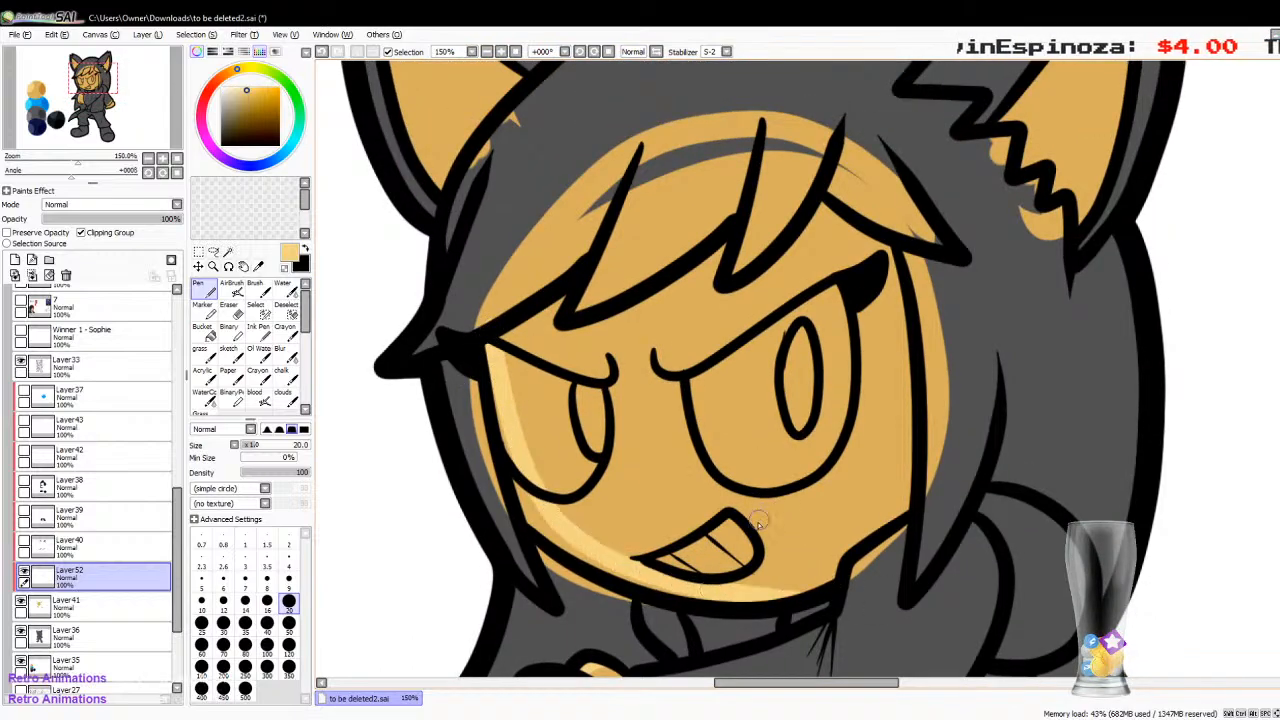
key("ctrl+z")
mouse_move(485, 321)
left_mouse_down()
mouse_move(523, 499)
mouse_move(594, 571)
mouse_move(720, 622)
left_mouse_up()
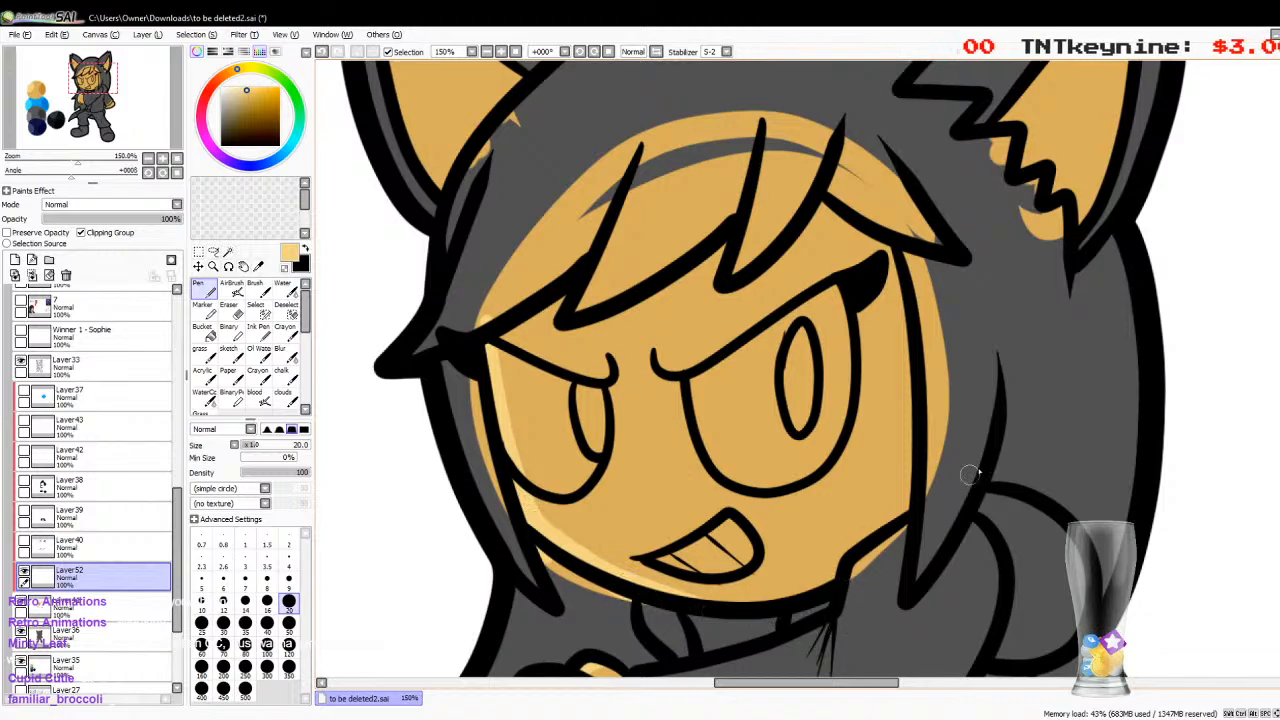
Step: Paint light tan highlights along the outer edges of the skin area inside both ears
scroll(1274, 300, "up", 5)
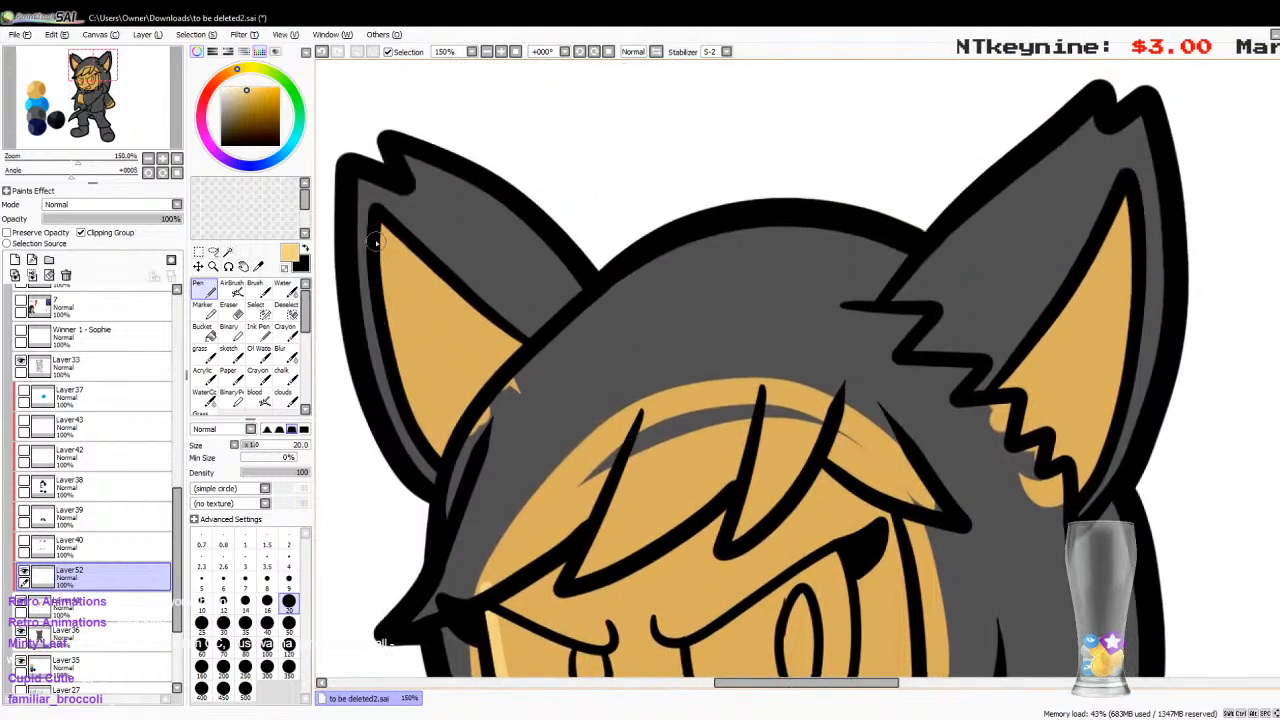
left_click_drag(383, 216, 428, 420)
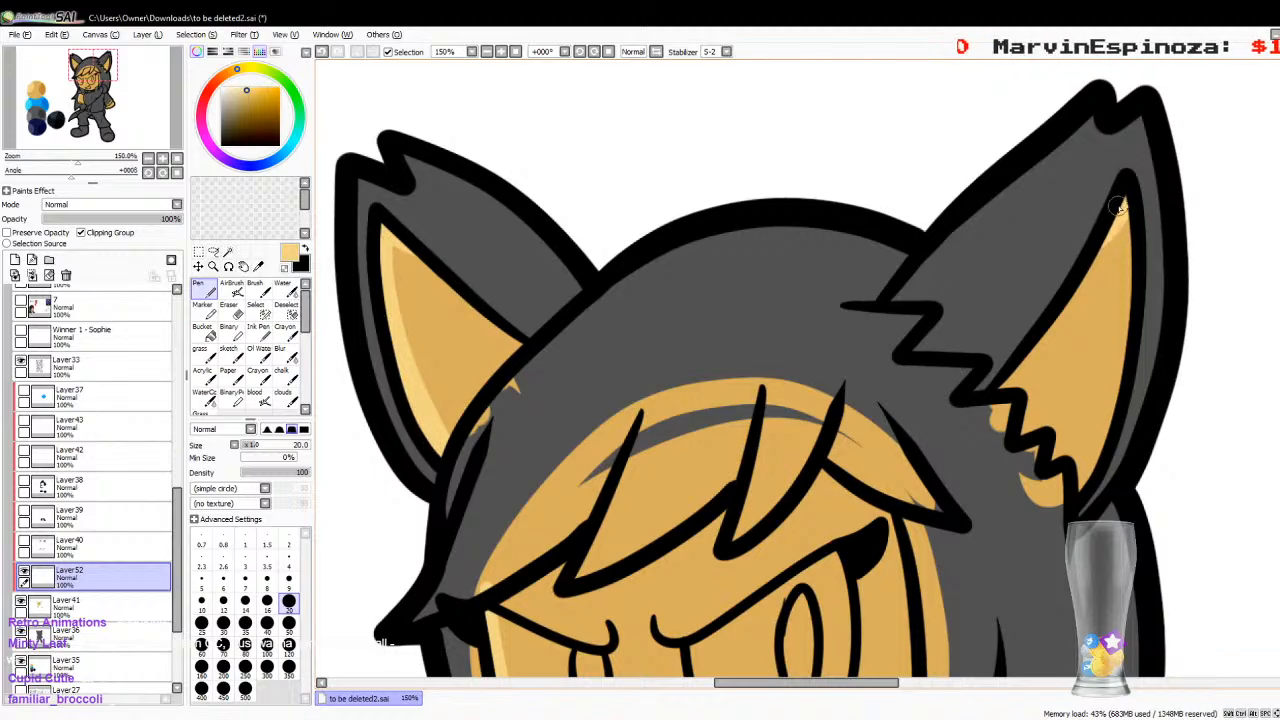
mouse_move(1120, 207)
left_mouse_down()
mouse_move(1129, 251)
mouse_move(1113, 408)
mouse_move(1064, 522)
left_mouse_up()
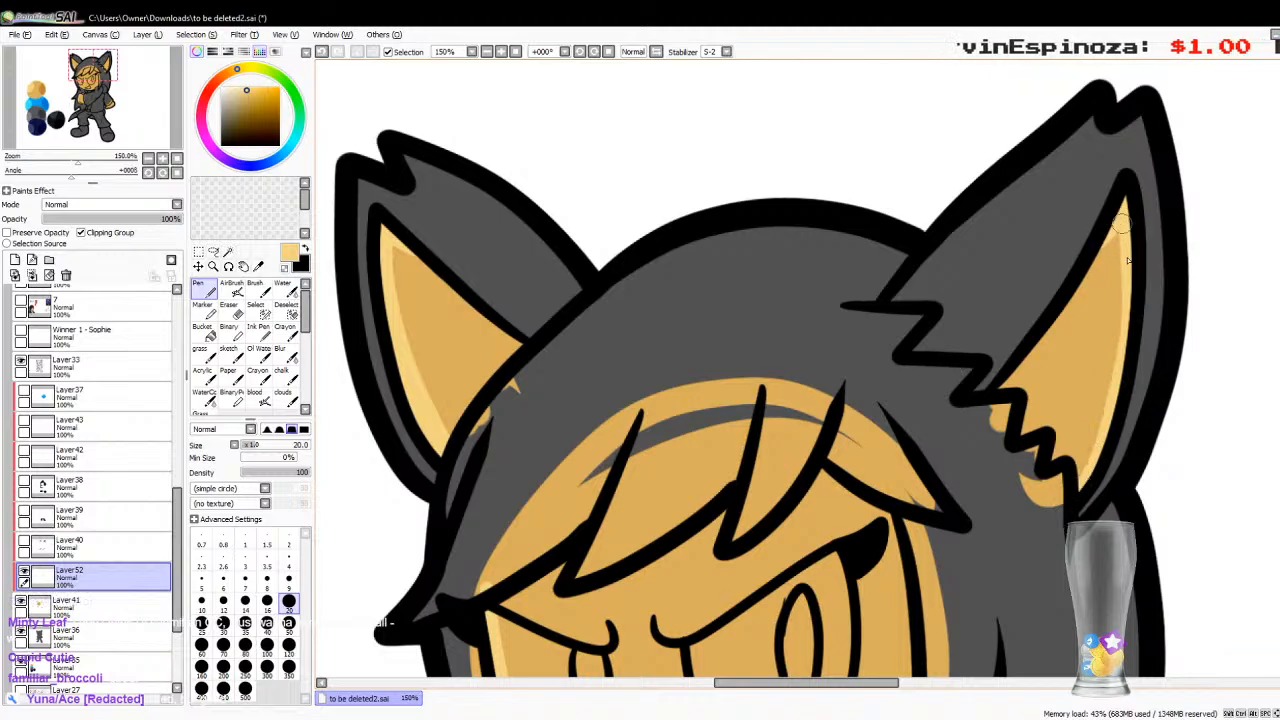
mouse_move(1119, 219)
left_mouse_down()
mouse_move(1116, 357)
mouse_move(1068, 484)
left_mouse_up()
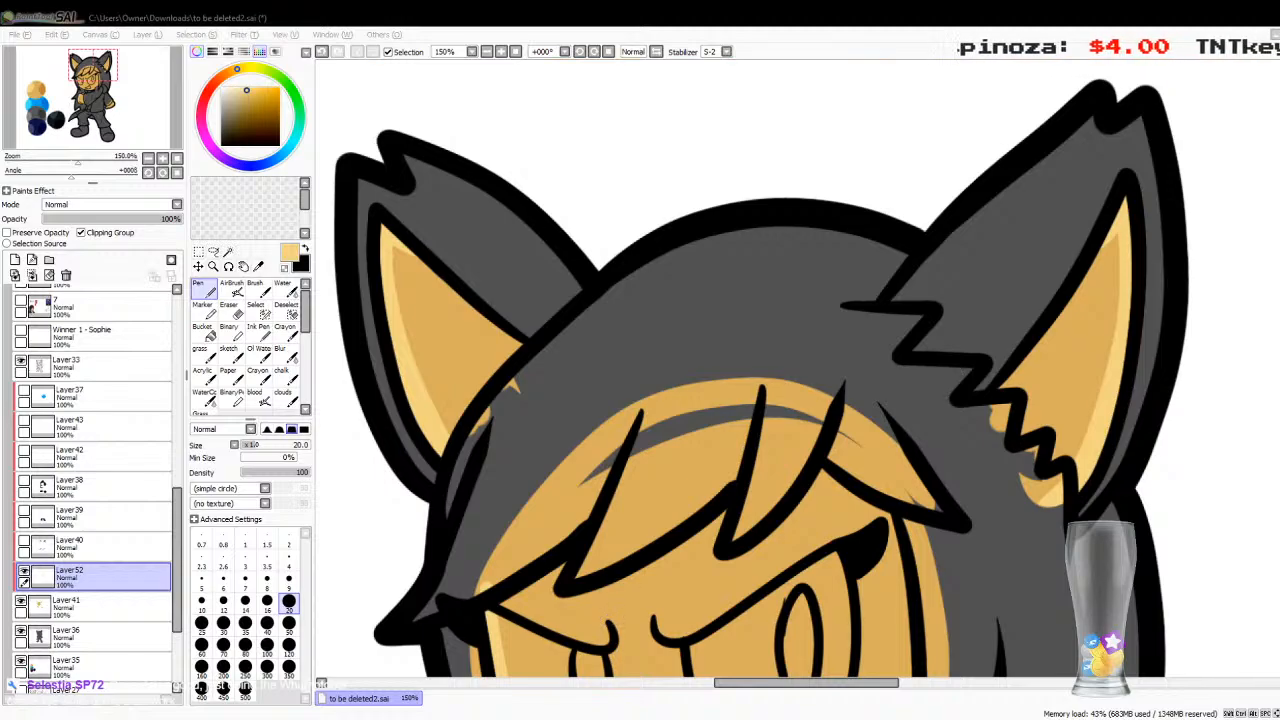
left_click(535, 706)
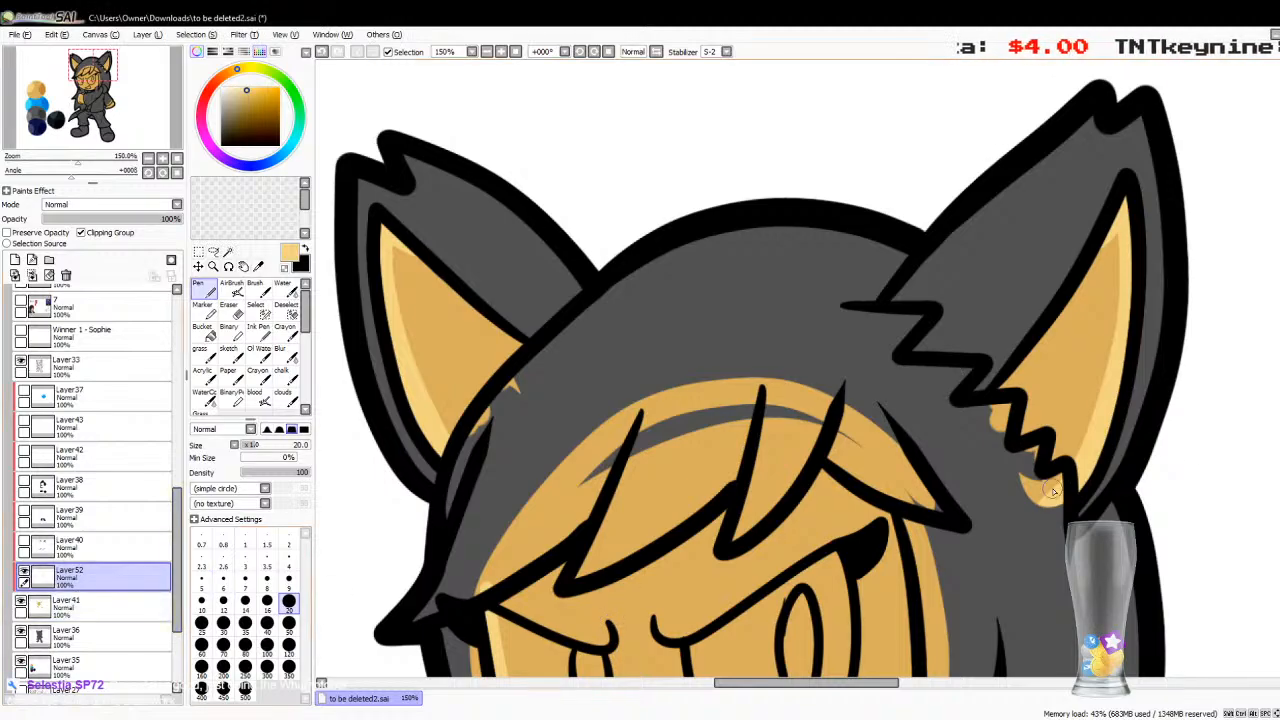
Step: Sample the palette's base tan skin colour for the Pen tool
scroll(1053, 490, "down", 10)
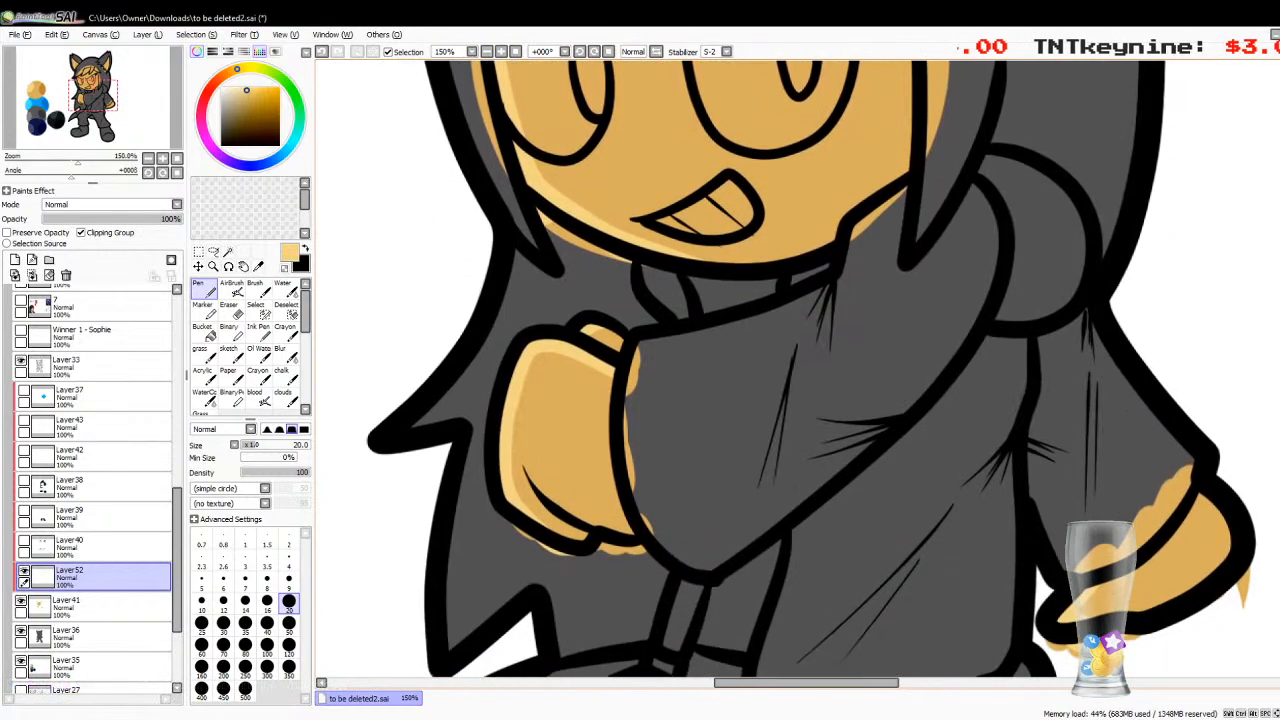
left_click_drag(768, 688, 578, 693)
left_click(258, 265)
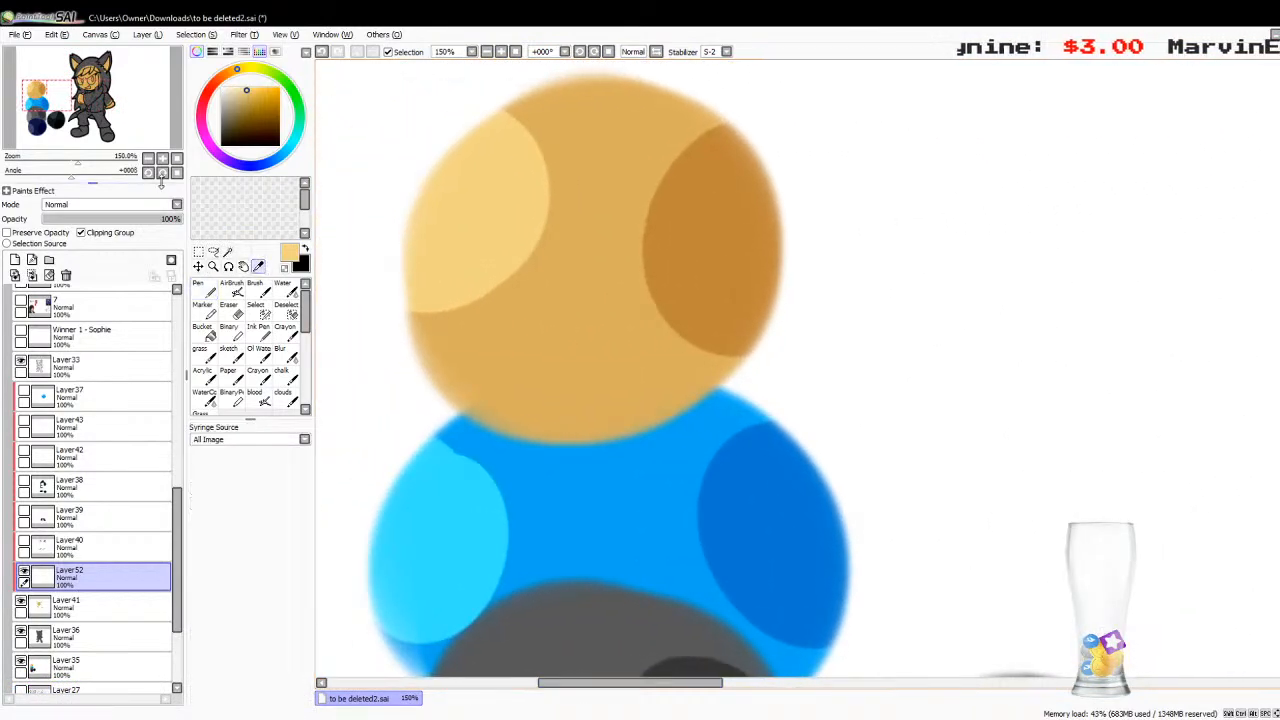
left_click(148, 158)
left_click(148, 158)
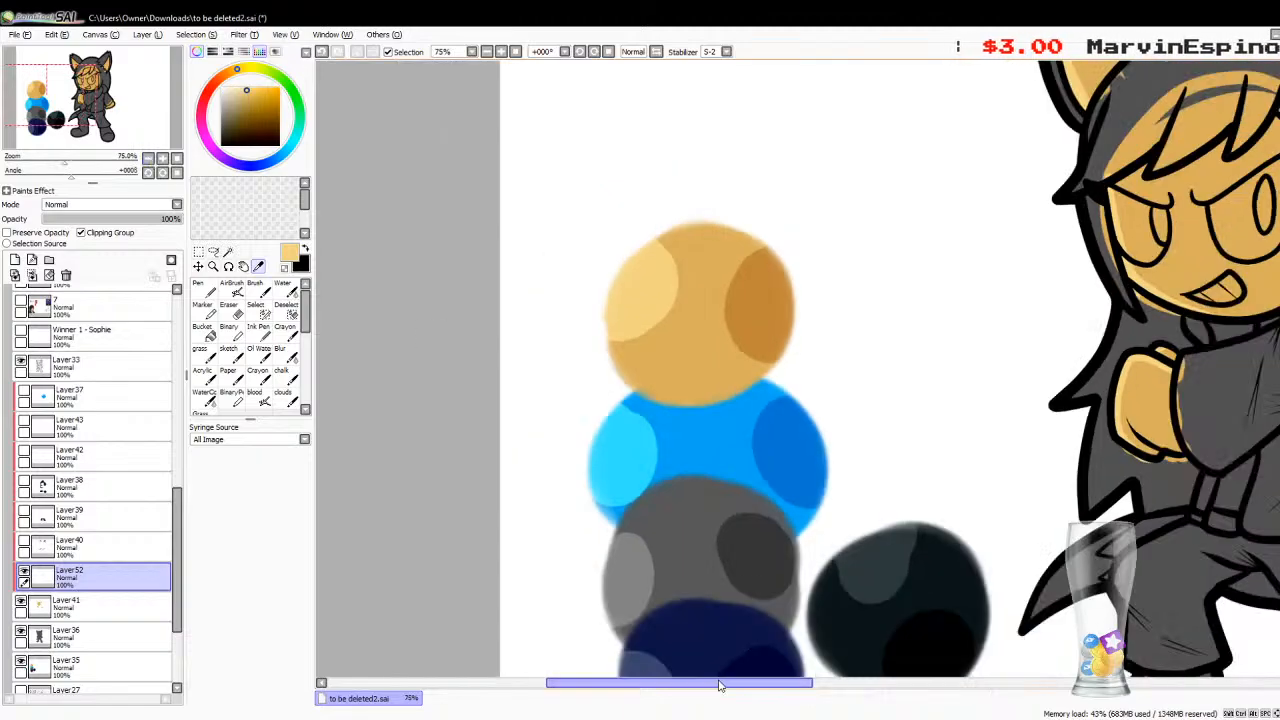
left_click_drag(718, 685, 782, 690)
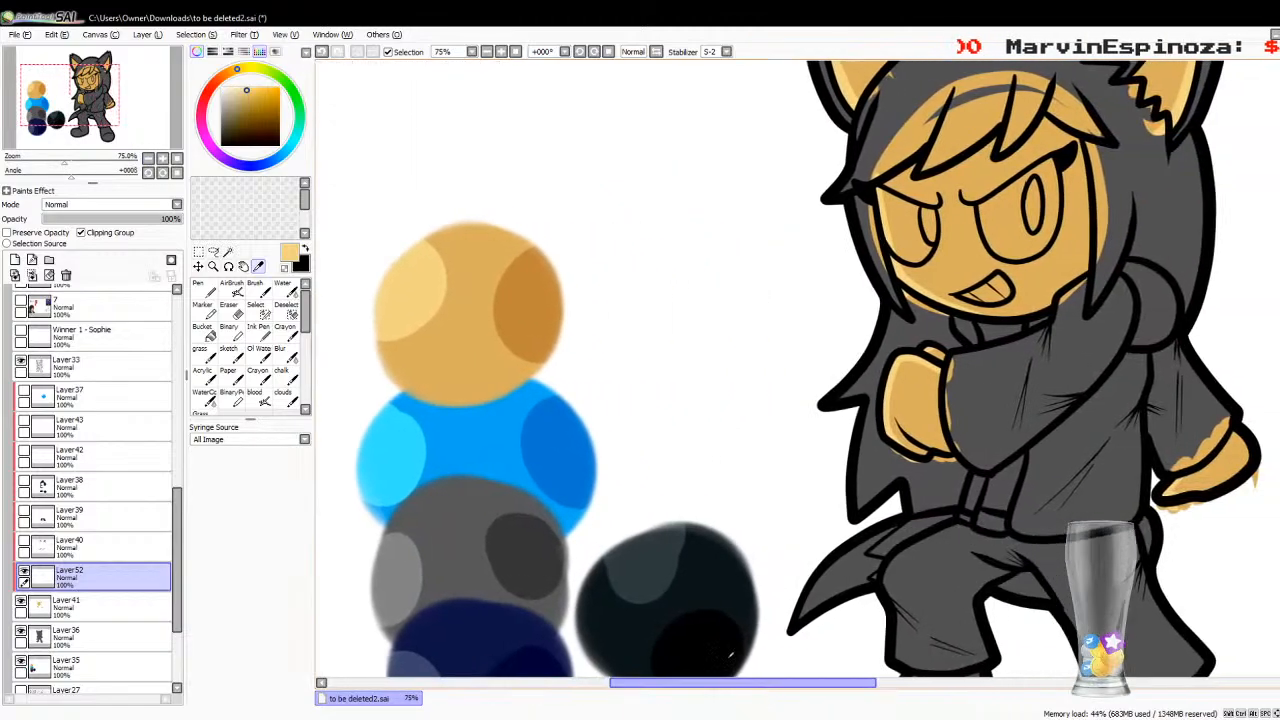
left_click(470, 354)
left_click(208, 289)
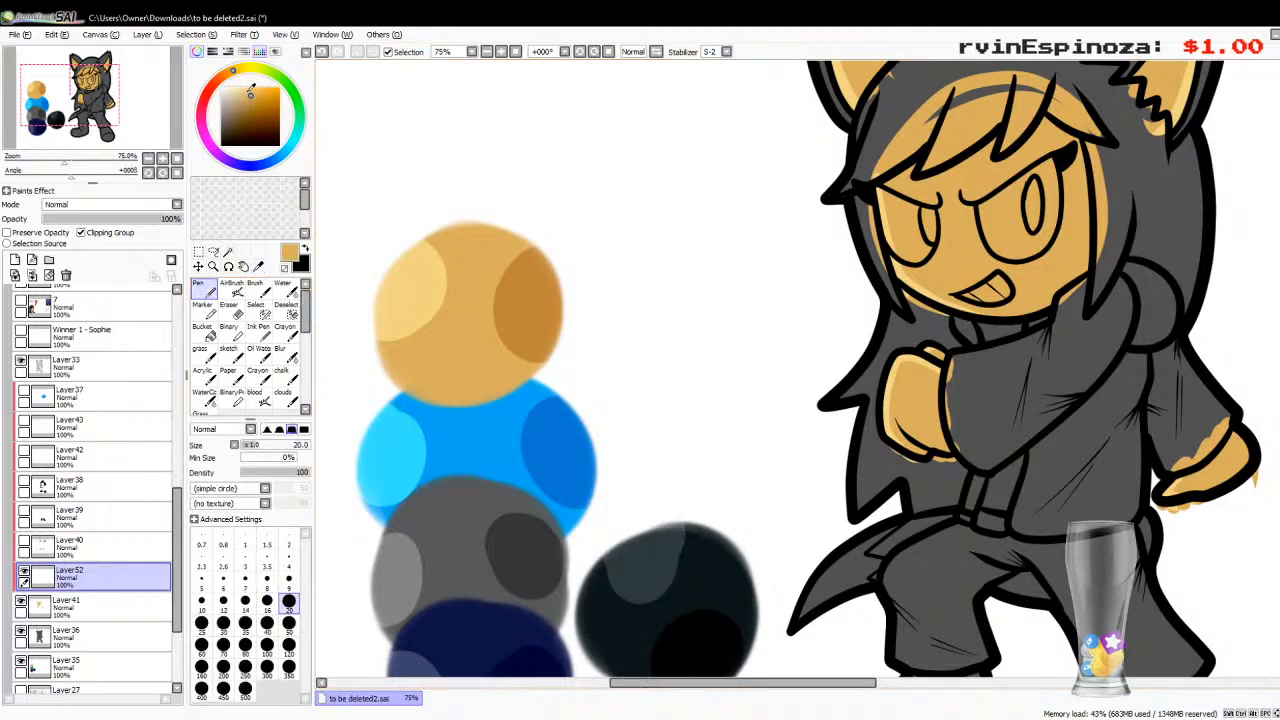
Step: Pick a neutral mid grey and add a new layer directly above the palette layer, Layer35
left_click_drag(226, 97, 218, 110)
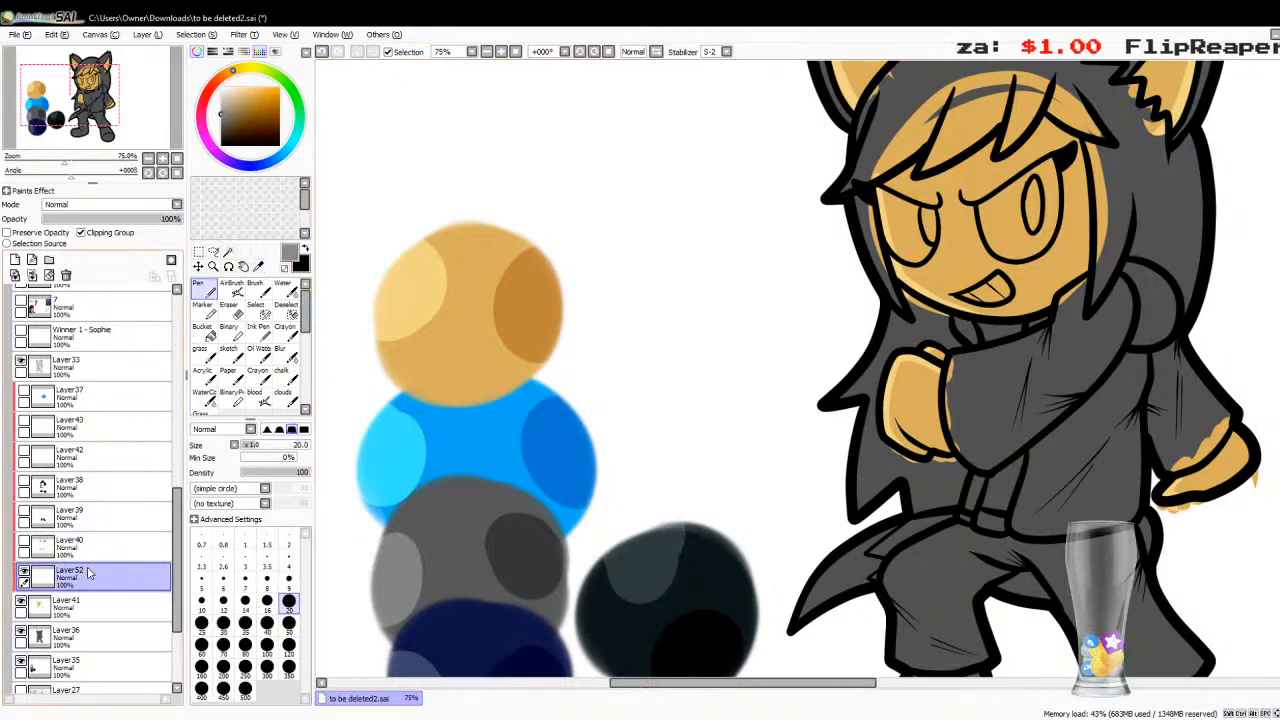
scroll(120, 575, "down", 1)
left_click(55, 622)
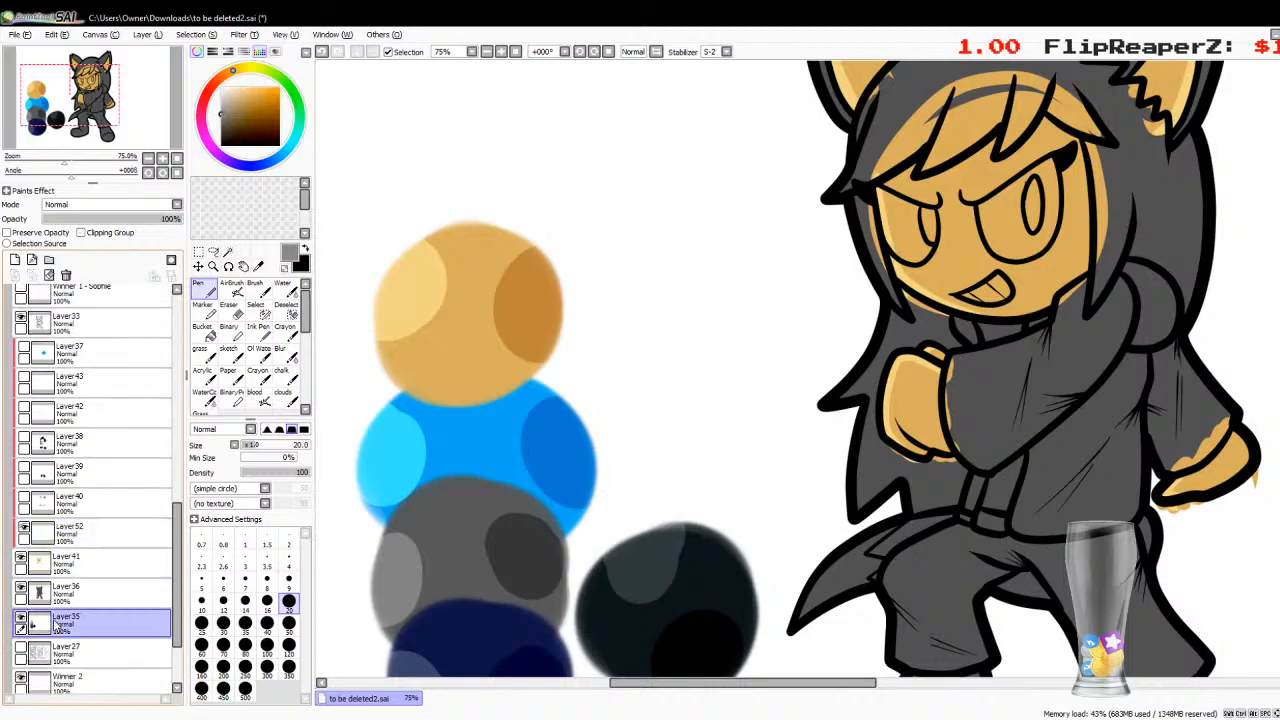
left_click(15, 259)
left_click(148, 158)
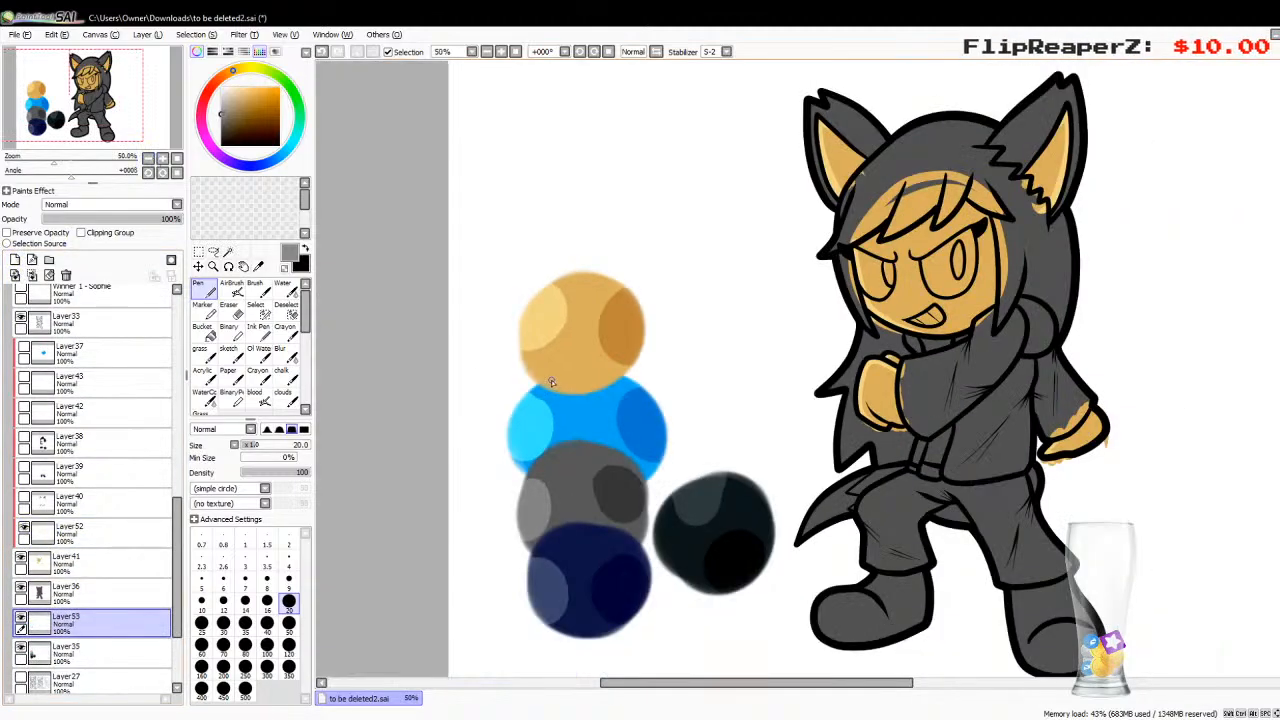
Step: Paint a small grey spot on each of the five palette swatches with the Pen at size 35
left_click(245, 622)
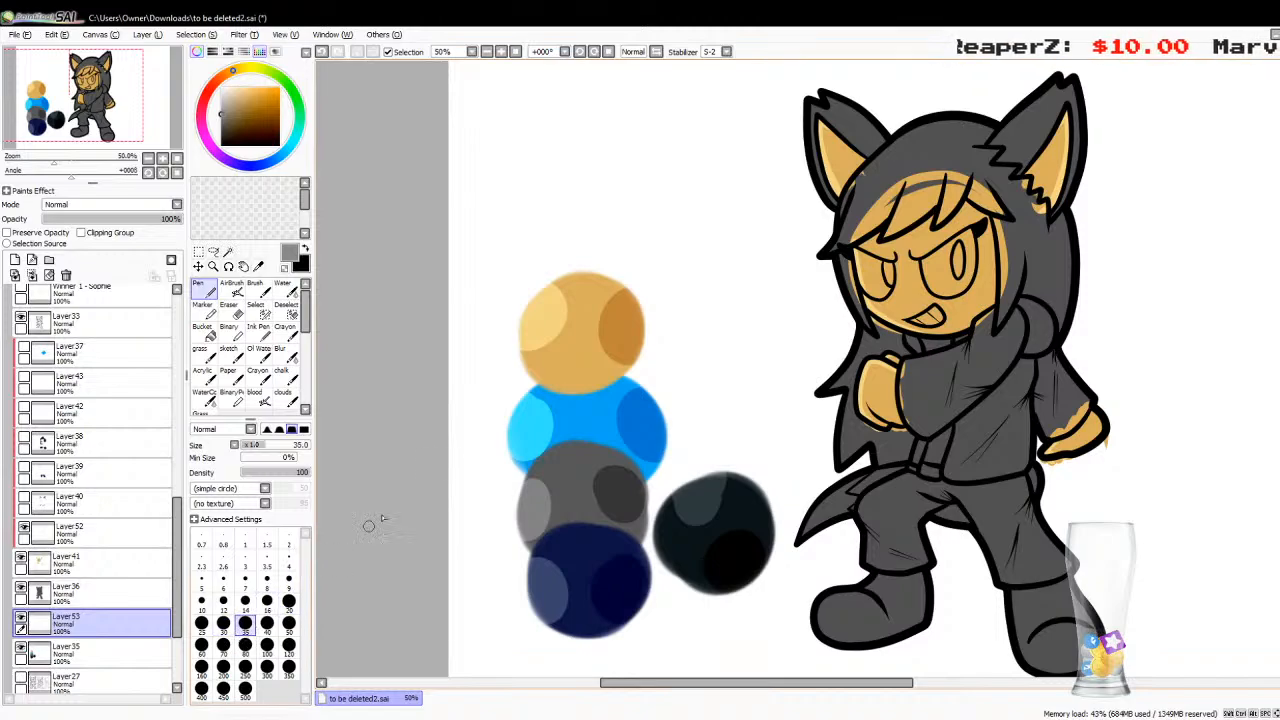
left_click_drag(567, 368, 573, 376)
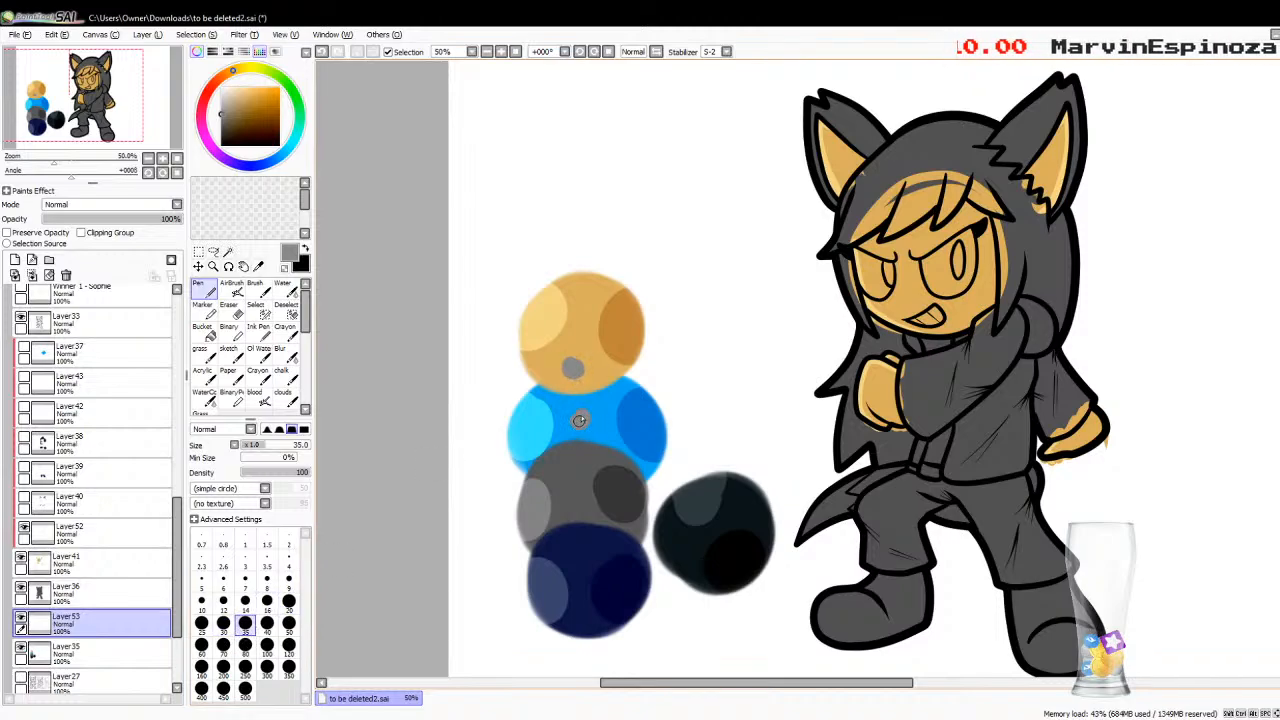
left_click_drag(576, 482, 570, 486)
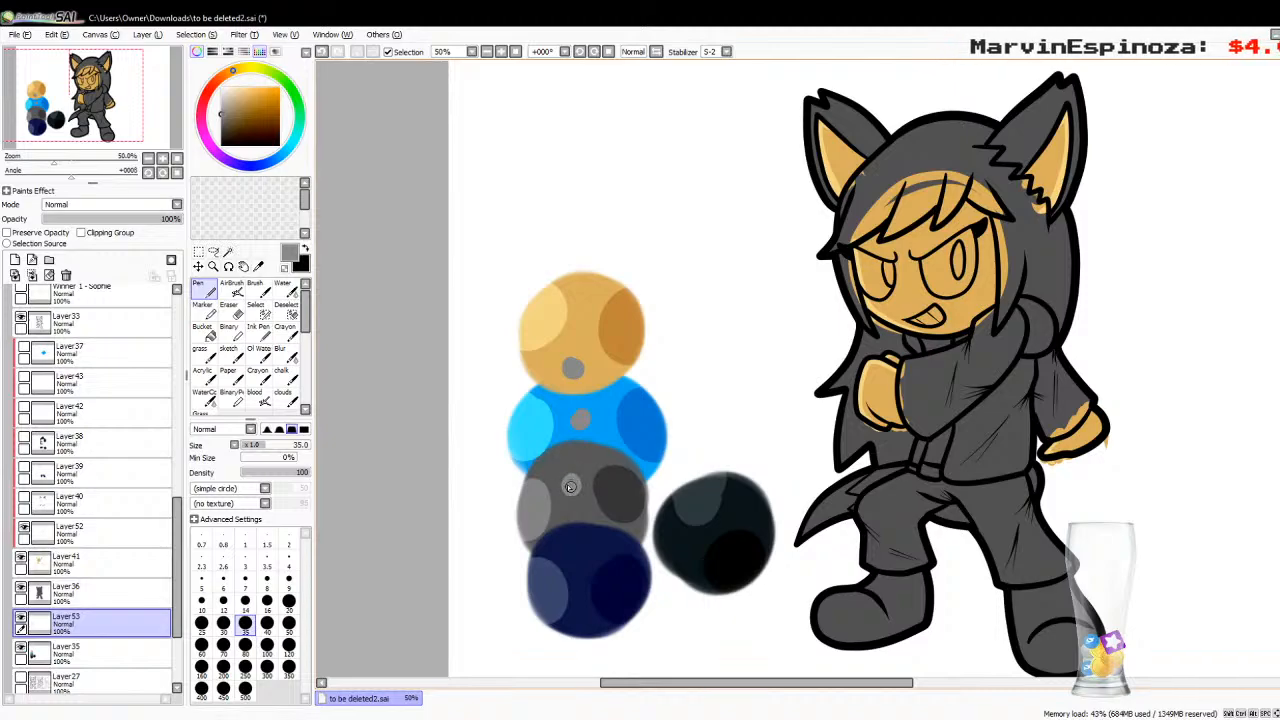
left_click_drag(578, 553, 580, 552)
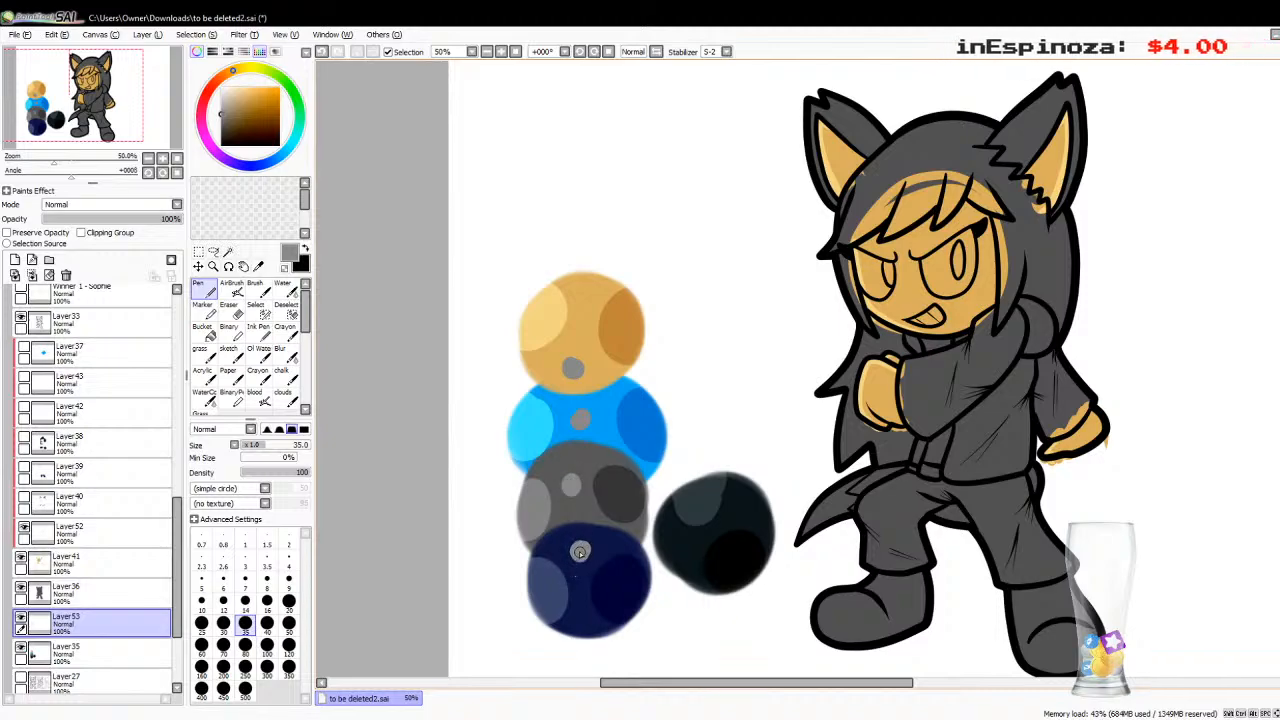
left_click_drag(685, 549, 681, 545)
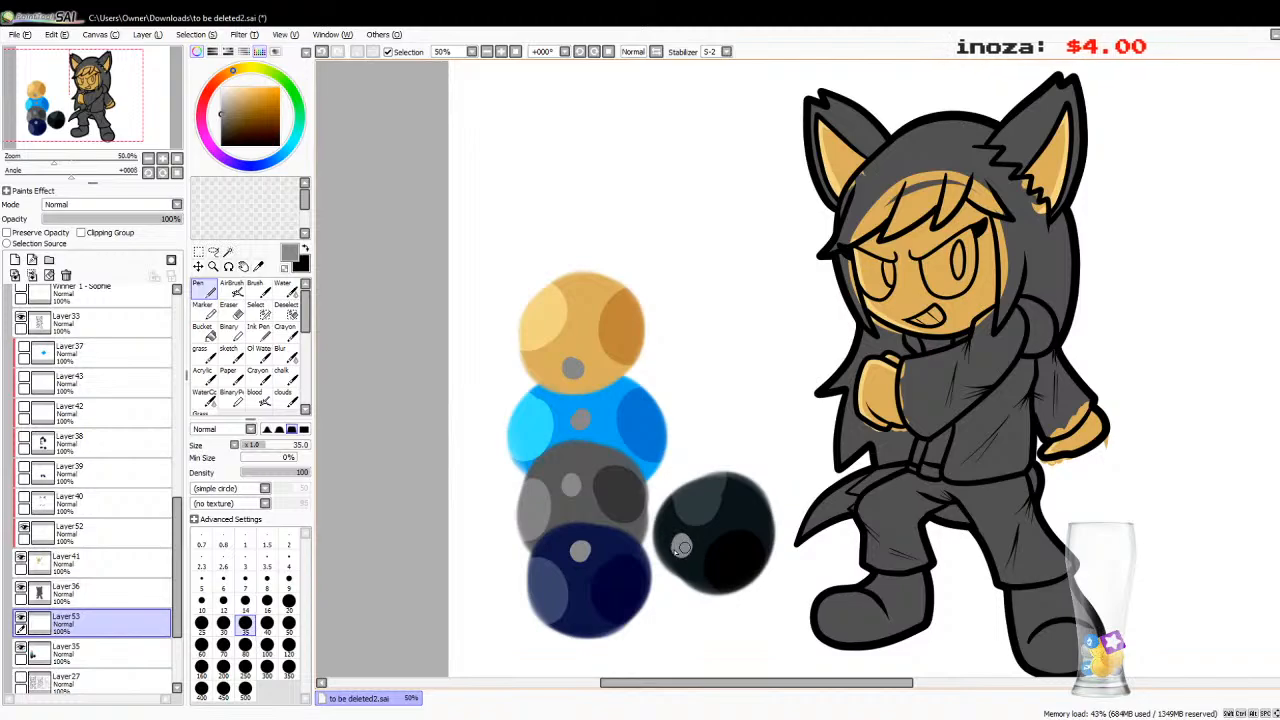
Step: Set the grey spots' layer to Multiply at 50% opacity, clip it to the palette layer, and merge it down
left_click(75, 233)
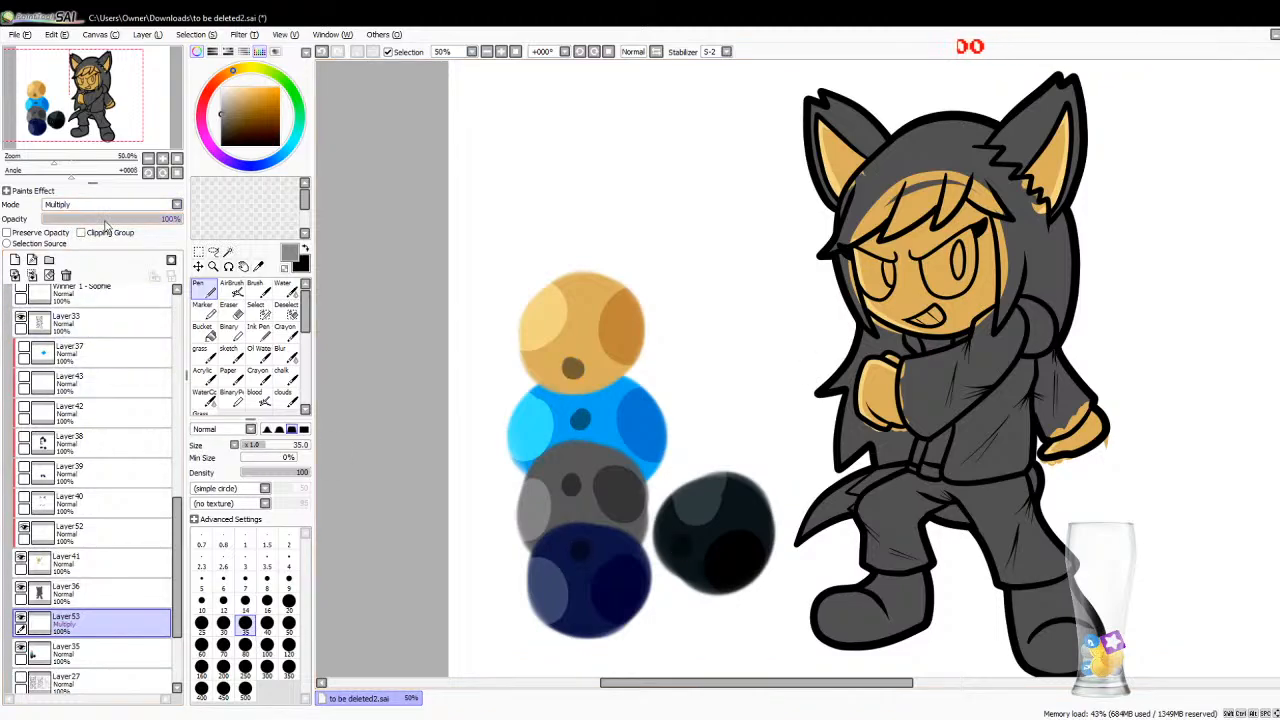
left_click(81, 232)
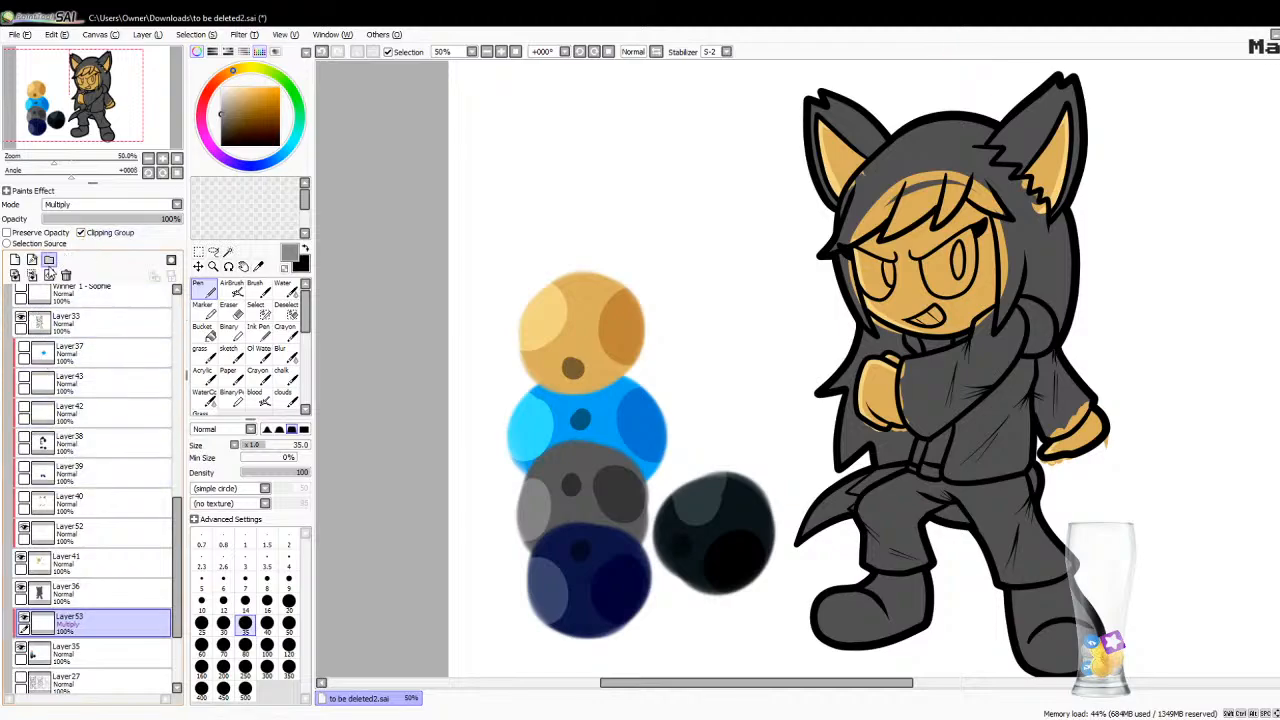
left_click(109, 219)
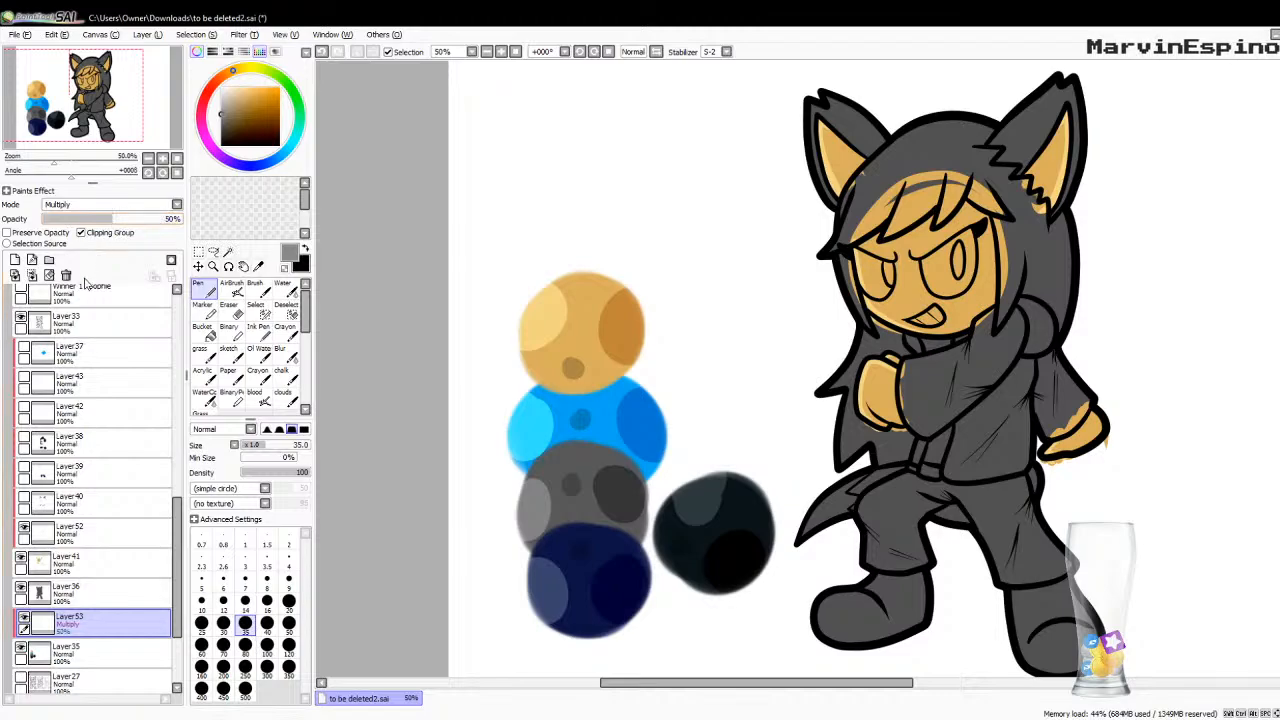
left_click(32, 275)
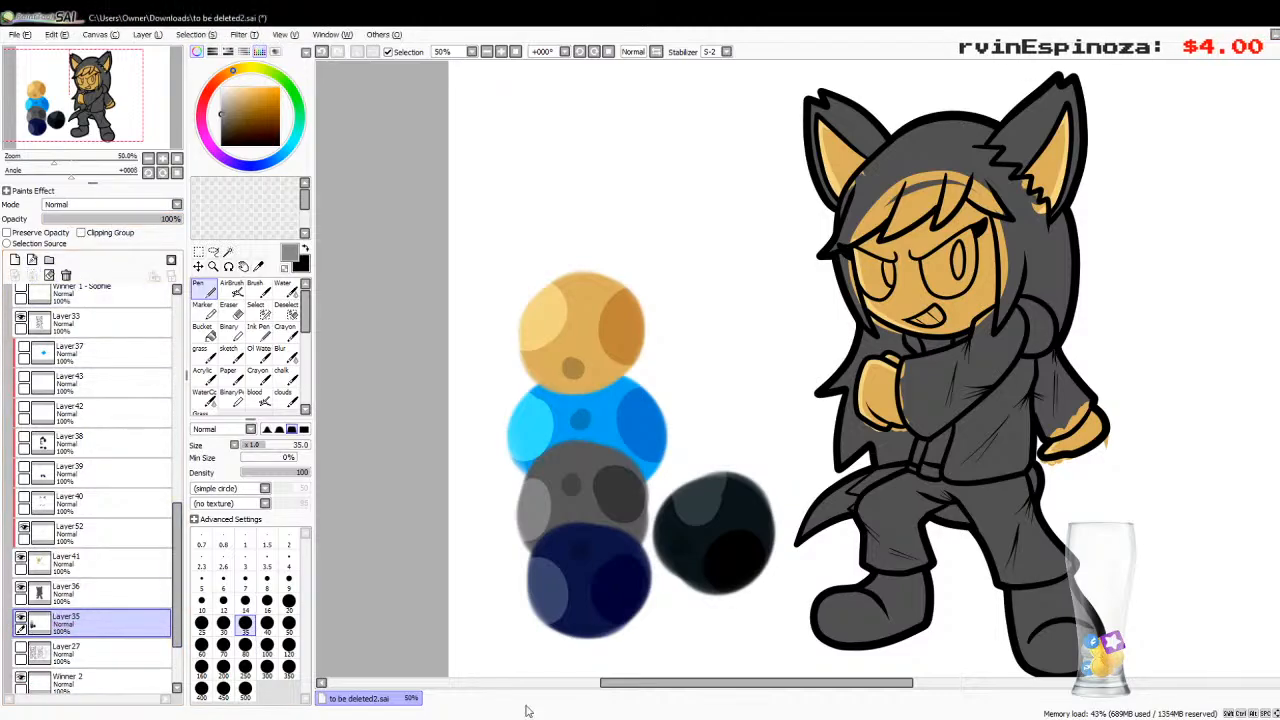
Step: Sample the darkened tan spot for the Pen and add a new clipping layer directly above the skin layer, Layer41
key("alt")
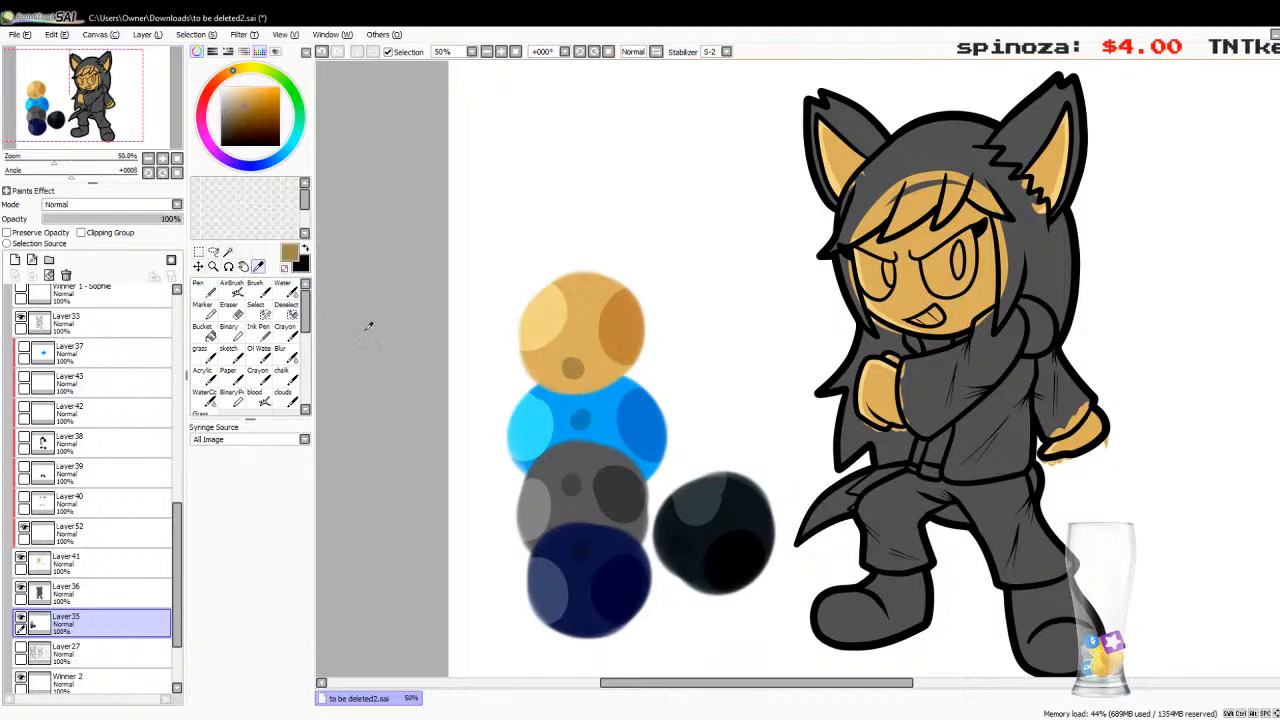
left_click(194, 287)
left_click(63, 532)
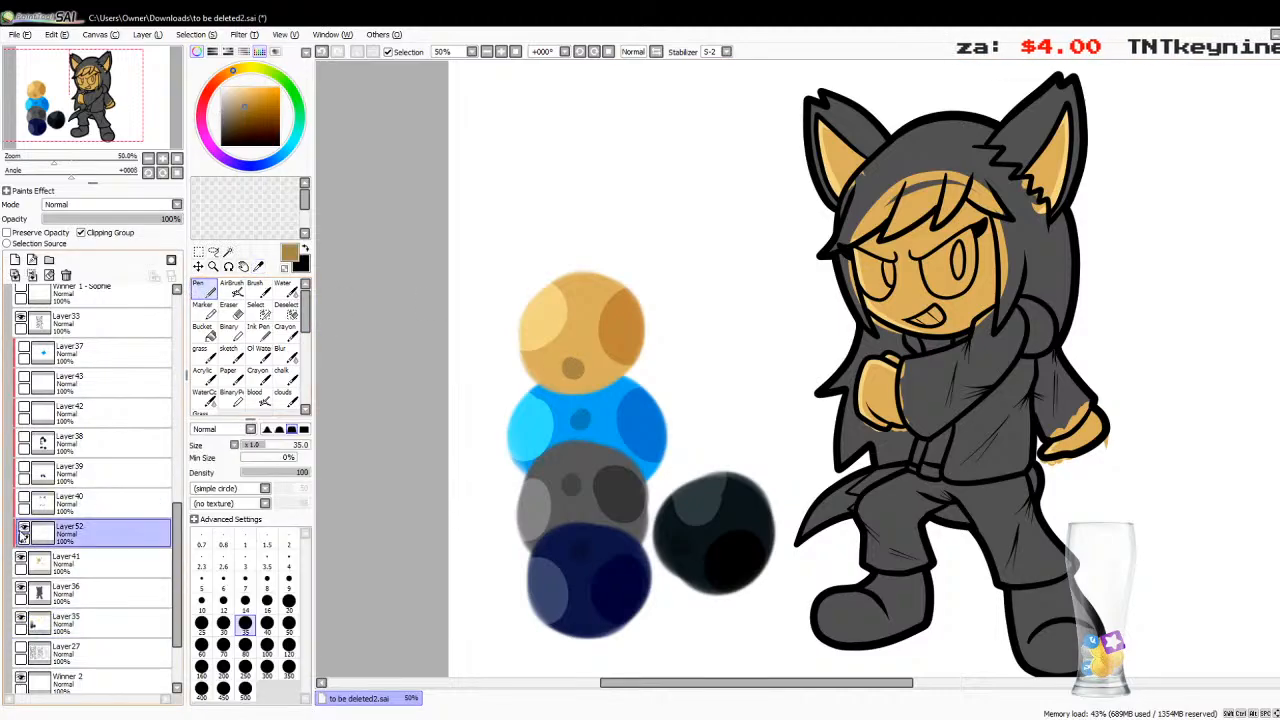
left_click(50, 557)
left_click(15, 259)
left_click(81, 232)
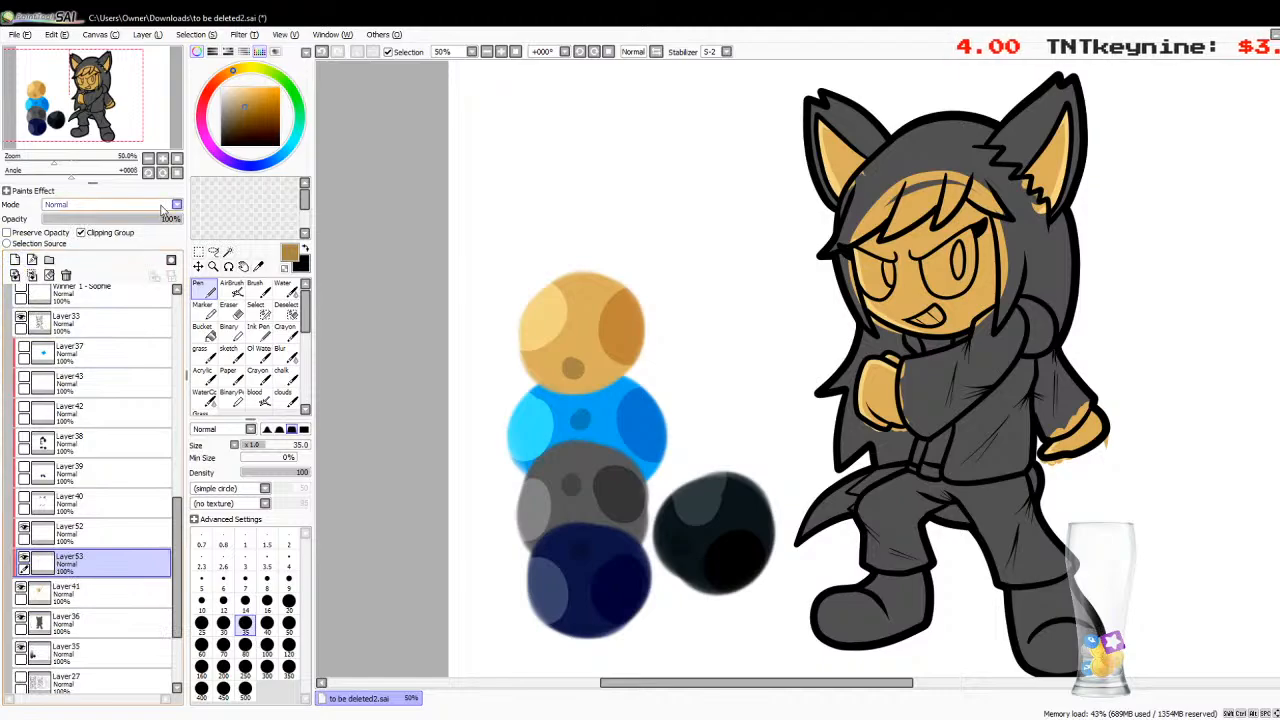
Step: Paint a dark tan shadow on the lowered hand beside the sleeve opening with the Pen at size 35
left_click(162, 157)
left_click(162, 157)
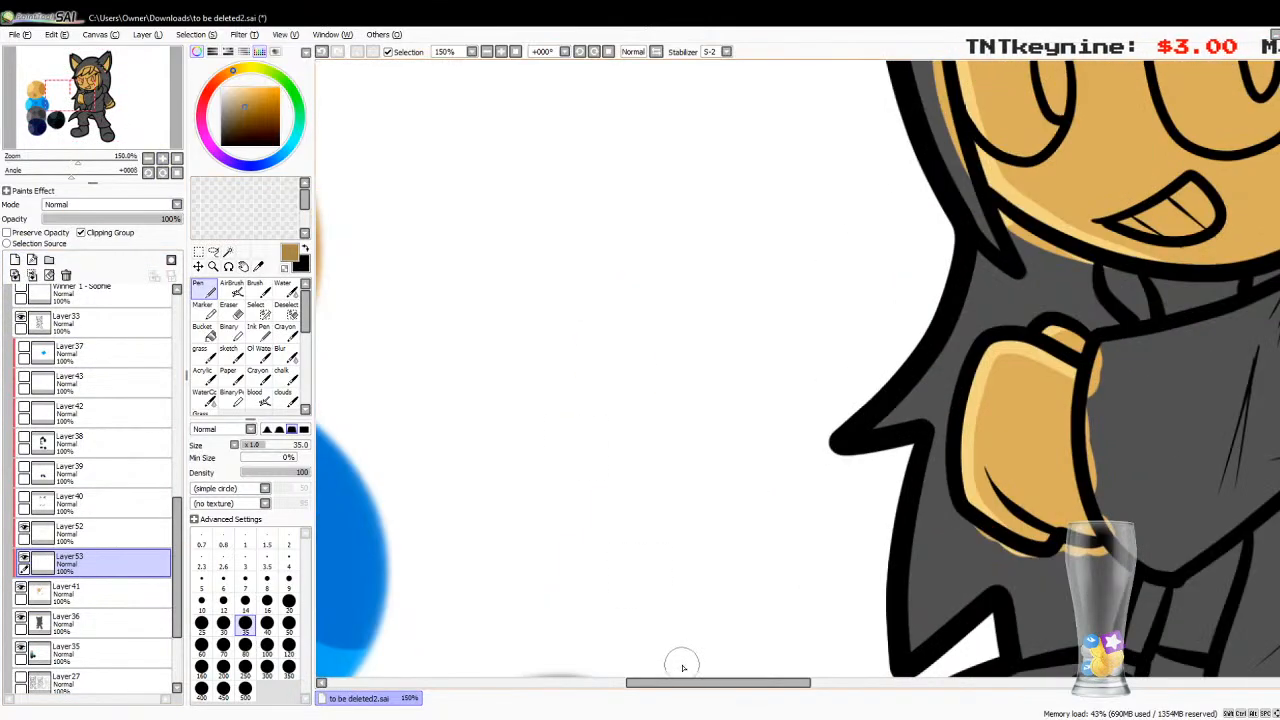
left_click_drag(673, 688, 770, 688)
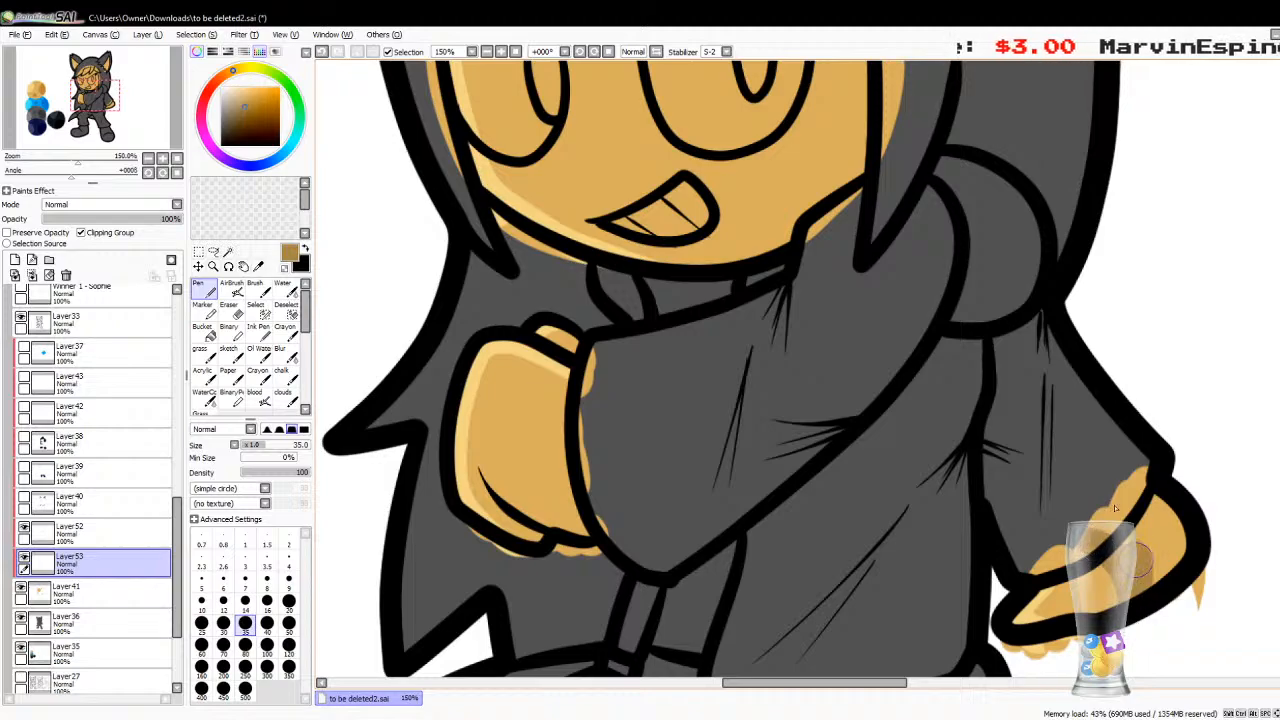
left_click_drag(1105, 570, 1150, 490)
Step: Shade the folded hand's lower part beside the cuff in dark tan, outlining with the Pen at size 14 and filling with the Bucket
scroll(1150, 490, "up", 3)
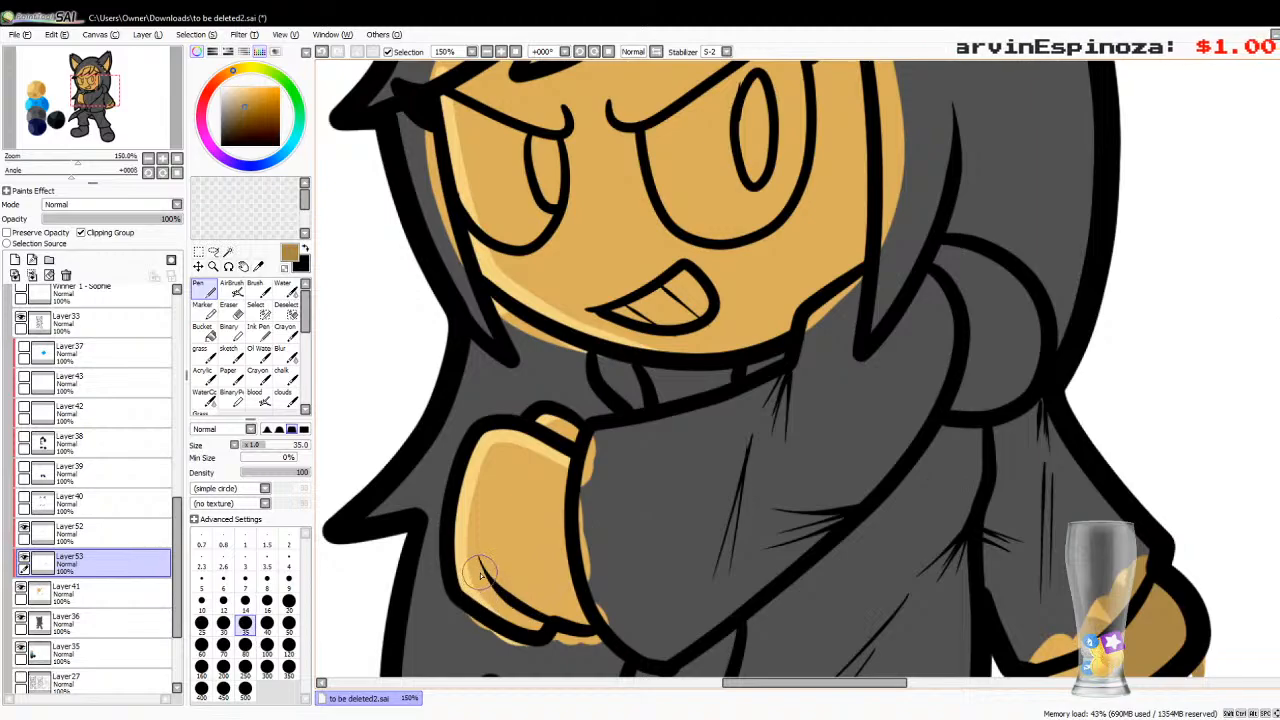
left_click(245, 601)
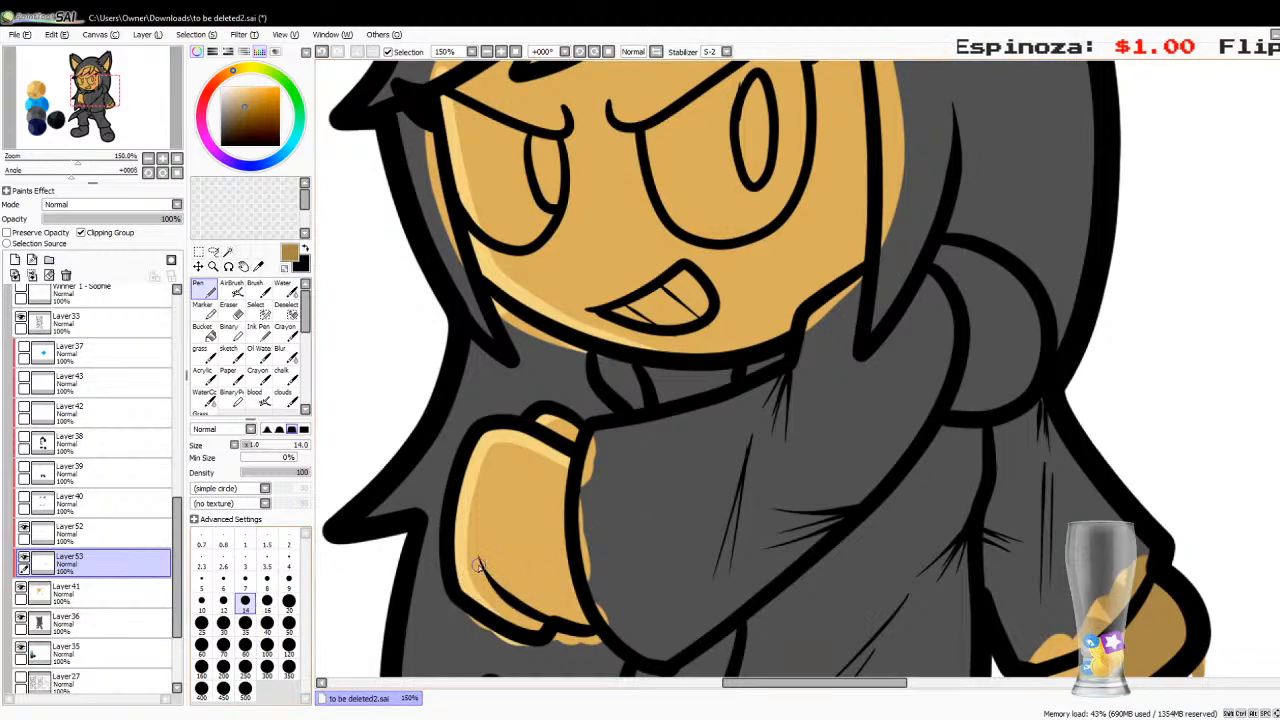
left_click_drag(478, 558, 565, 642)
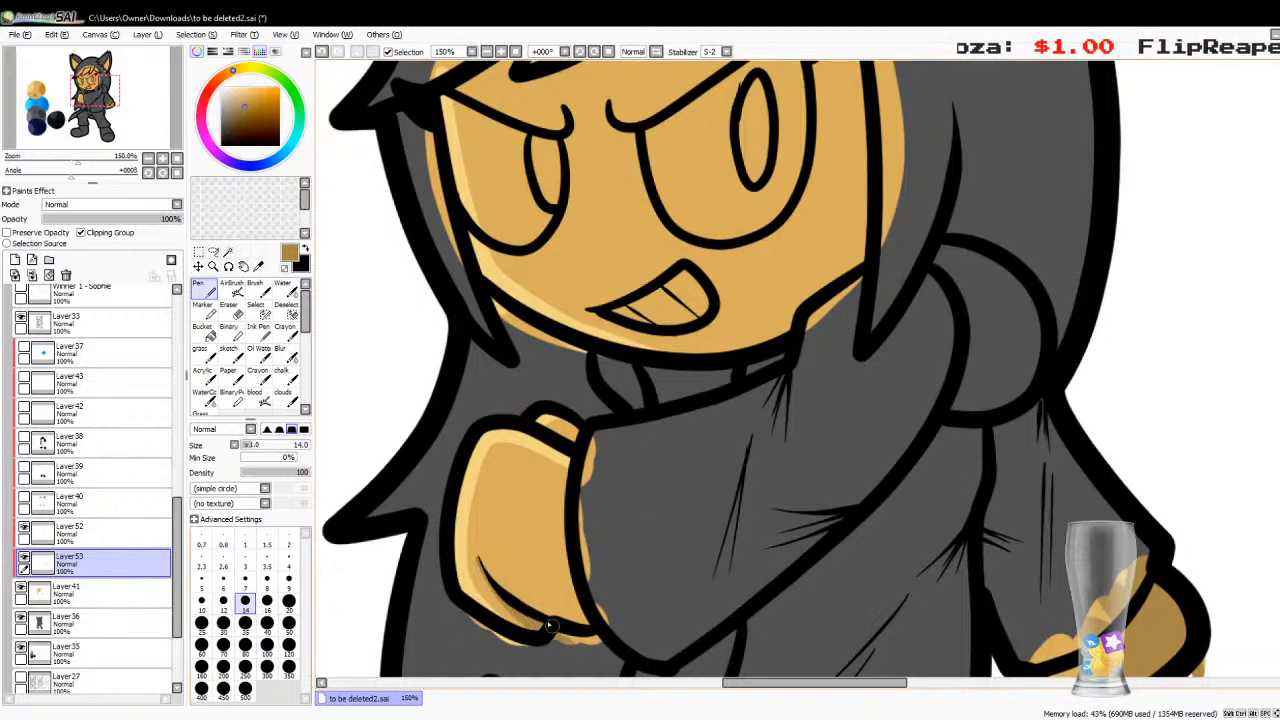
mouse_move(485, 556)
left_mouse_down()
mouse_move(541, 528)
mouse_move(579, 470)
mouse_move(514, 558)
mouse_move(541, 535)
mouse_move(484, 561)
mouse_move(503, 580)
mouse_move(499, 561)
mouse_move(536, 612)
mouse_move(588, 628)
left_mouse_up()
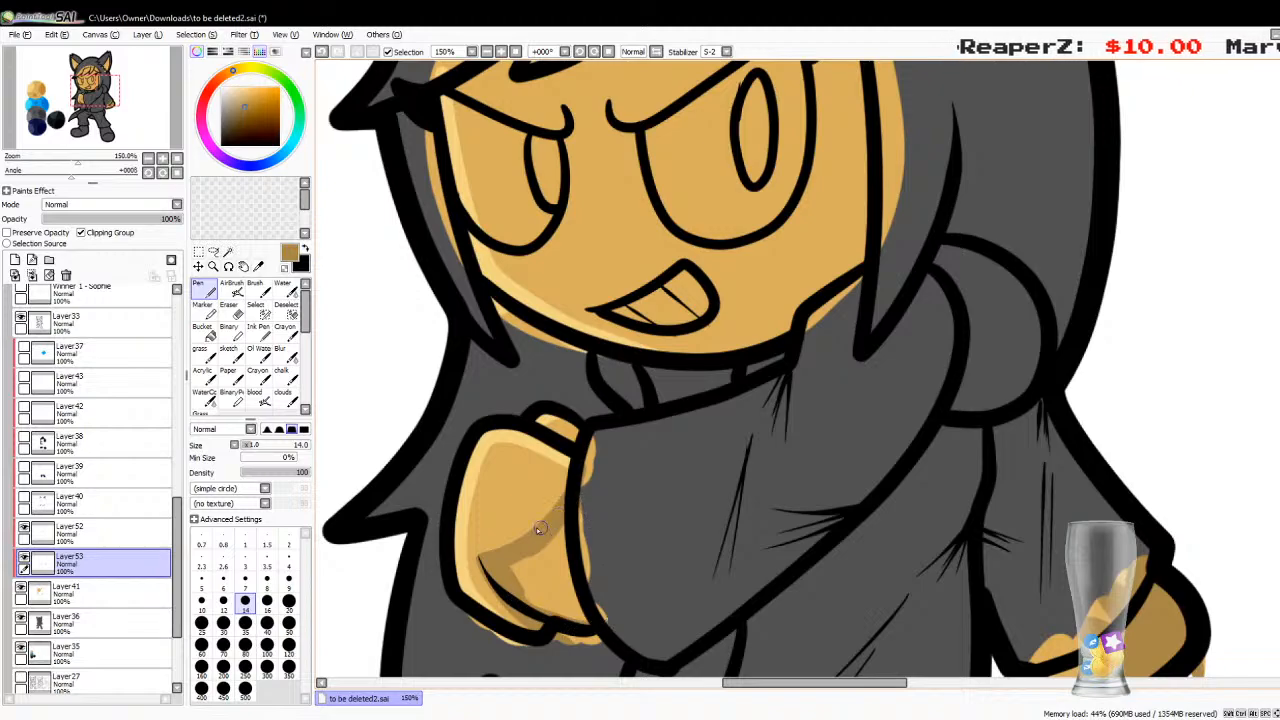
left_click(203, 332)
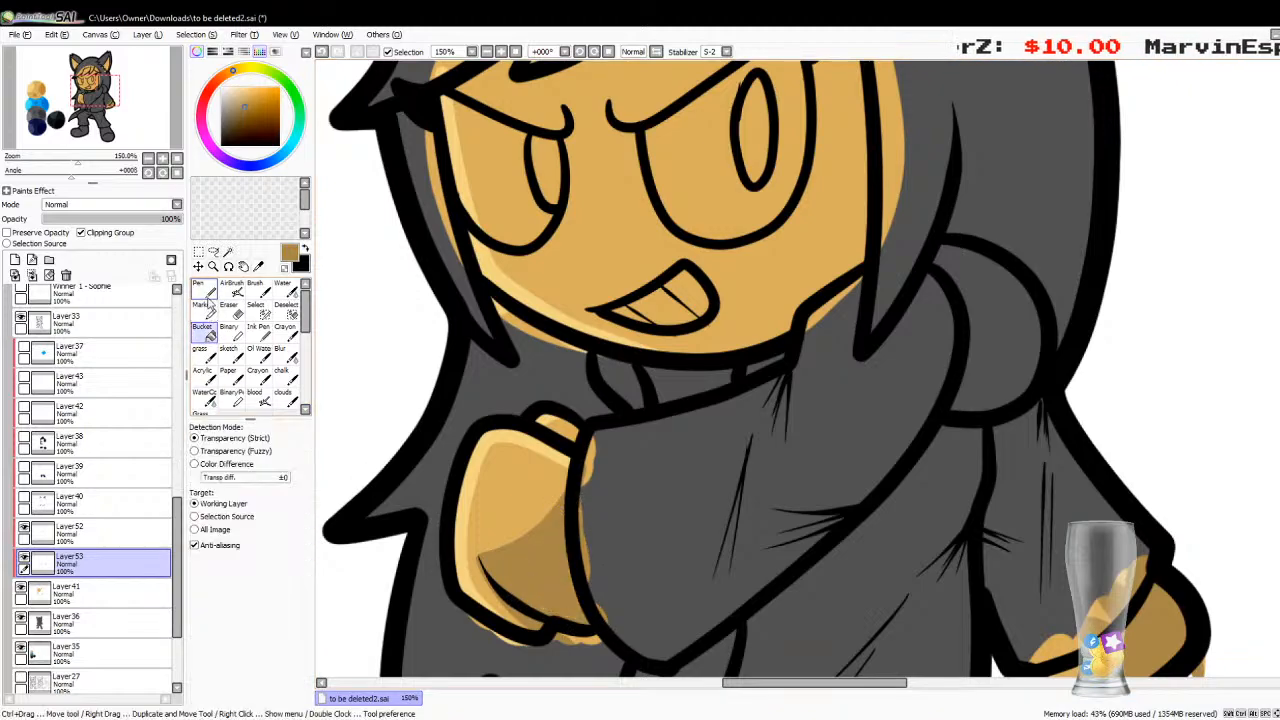
left_click(205, 293)
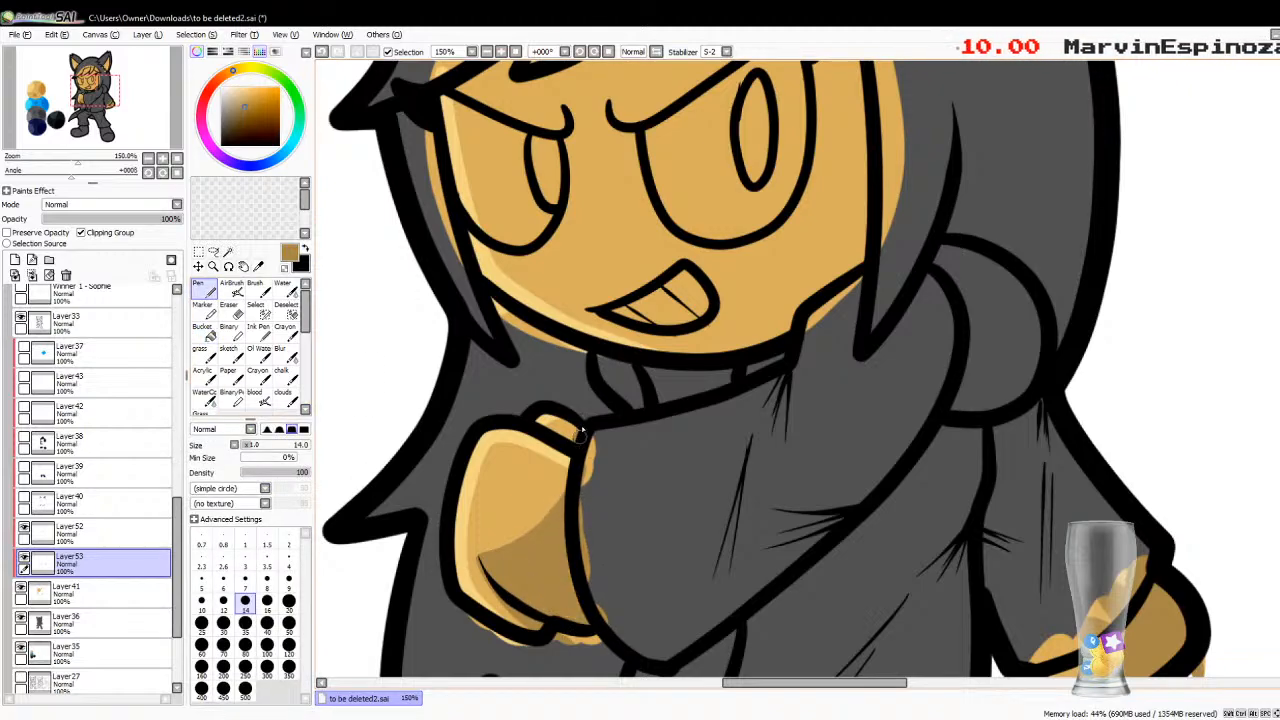
Step: Paint dark tan shadows beneath the bangs and along the hair strands across the forehead
scroll(743, 415, "up", 5)
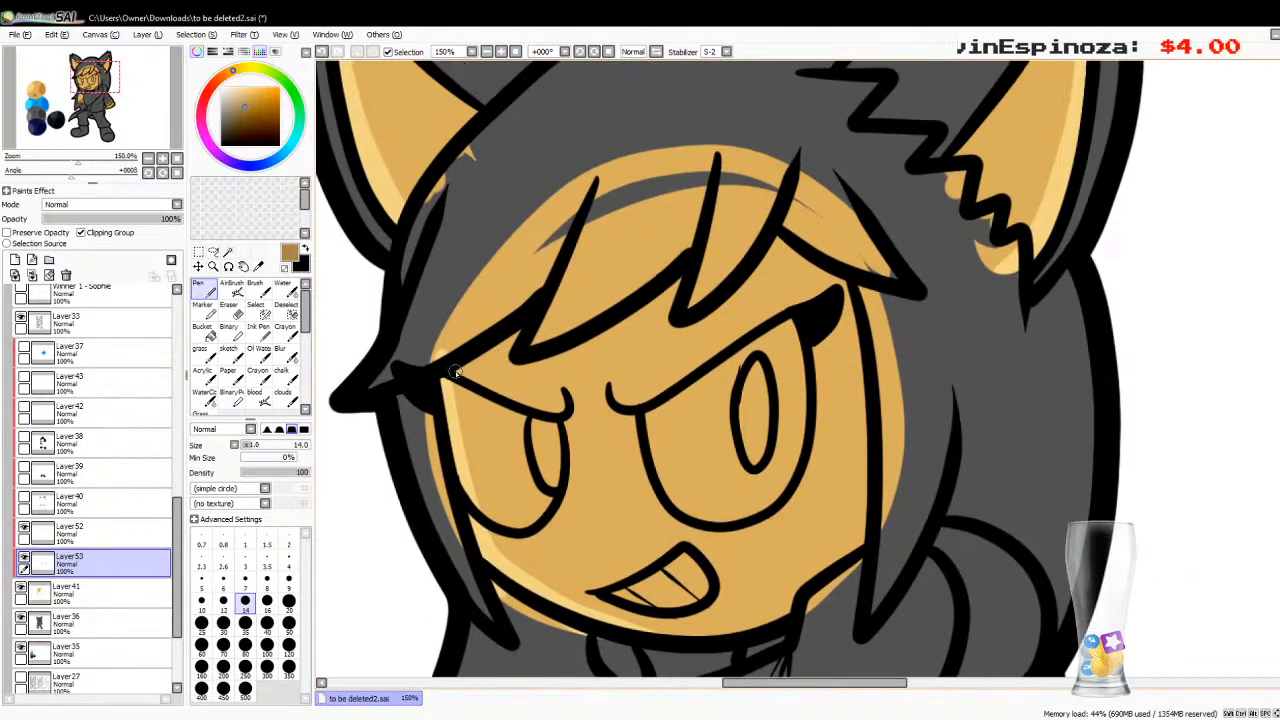
mouse_move(458, 368)
left_mouse_down()
mouse_move(549, 315)
mouse_move(480, 353)
mouse_move(533, 318)
left_mouse_up()
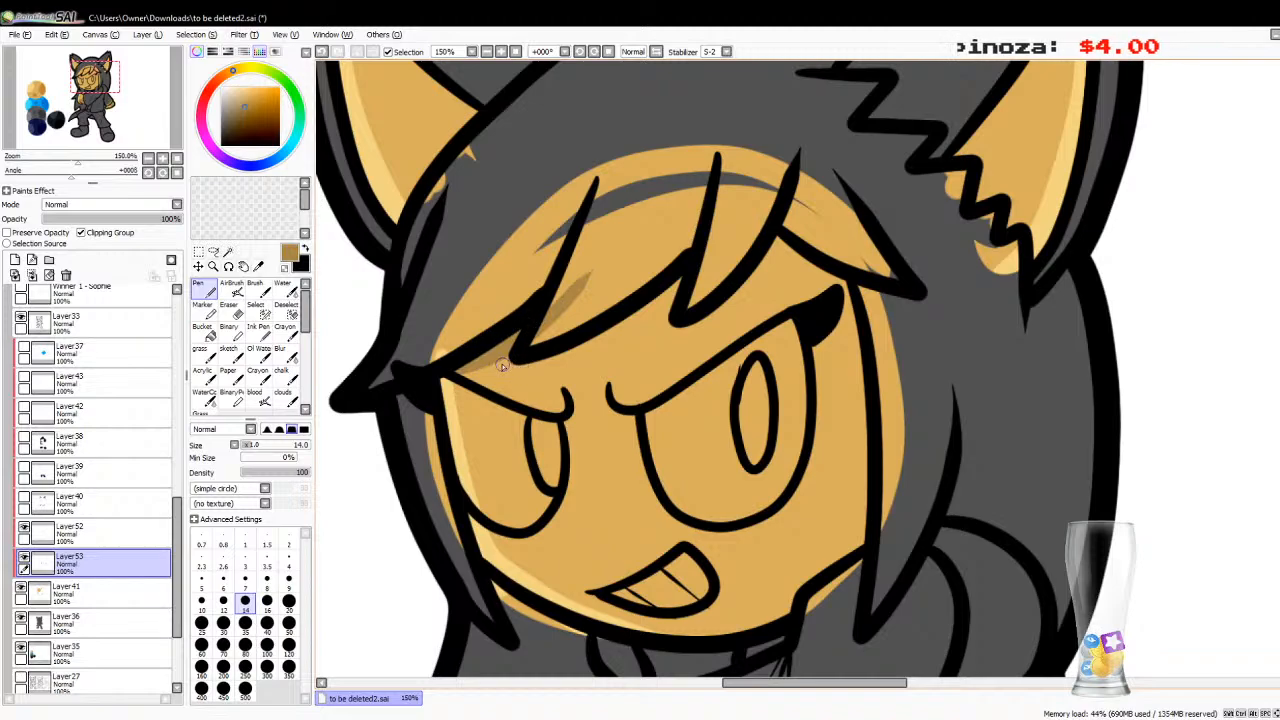
mouse_move(509, 362)
left_mouse_down()
mouse_move(639, 327)
mouse_move(694, 272)
mouse_move(585, 342)
left_mouse_up()
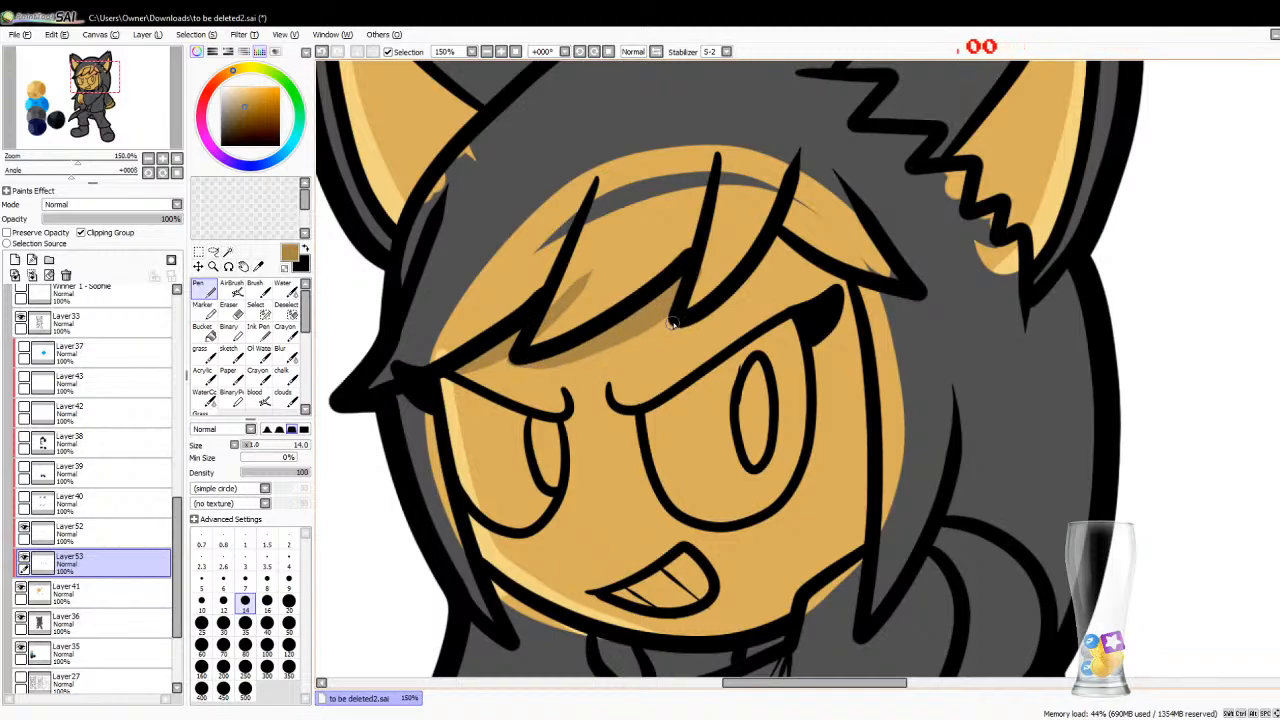
mouse_move(672, 324)
left_mouse_down()
mouse_move(726, 320)
mouse_move(801, 209)
mouse_move(770, 272)
left_mouse_up()
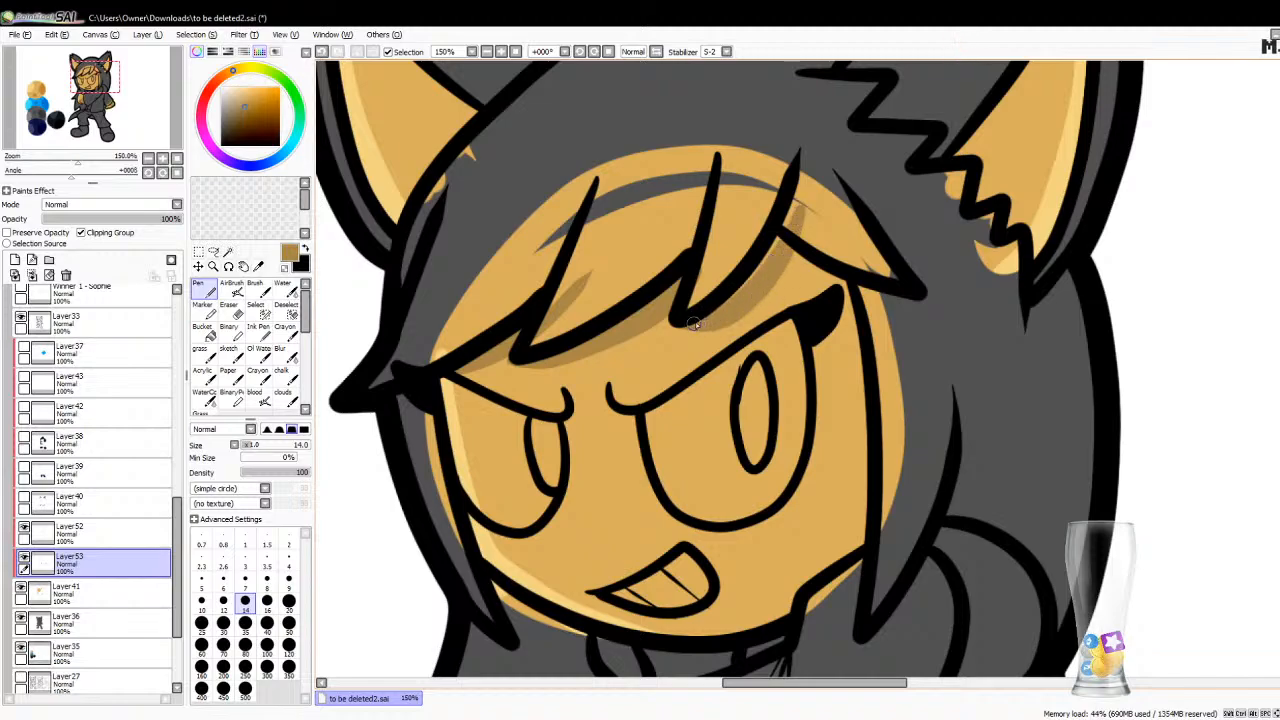
left_click_drag(694, 322, 763, 256)
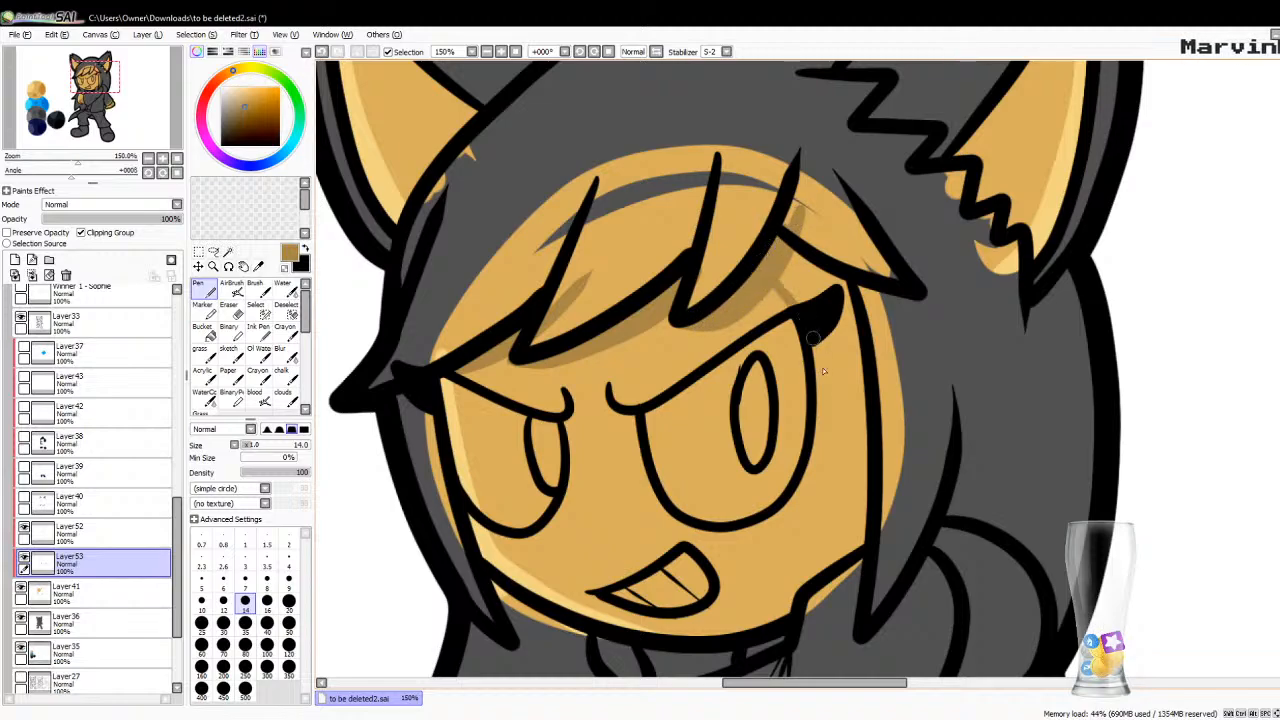
Step: Outline a dark tan shadow down the right side of the face and fill it with the Bucket
mouse_move(813, 338)
left_mouse_down()
mouse_move(828, 450)
mouse_move(810, 610)
left_mouse_up()
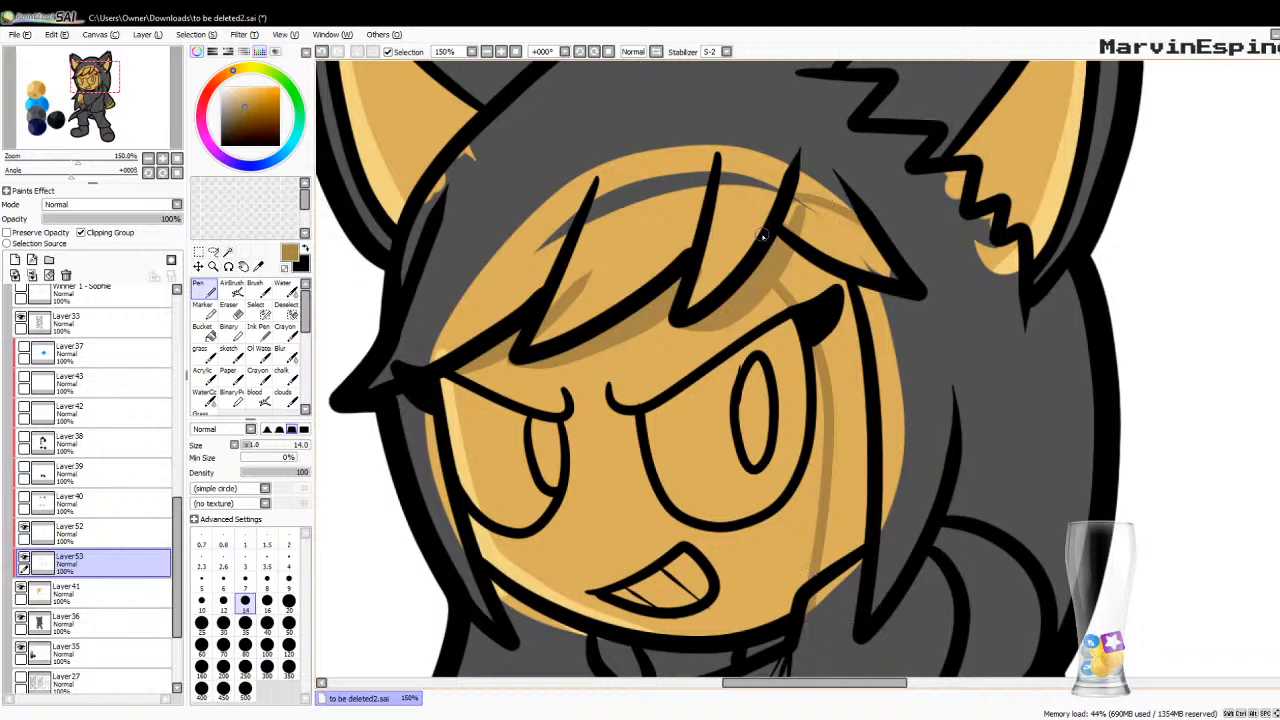
left_click(203, 330)
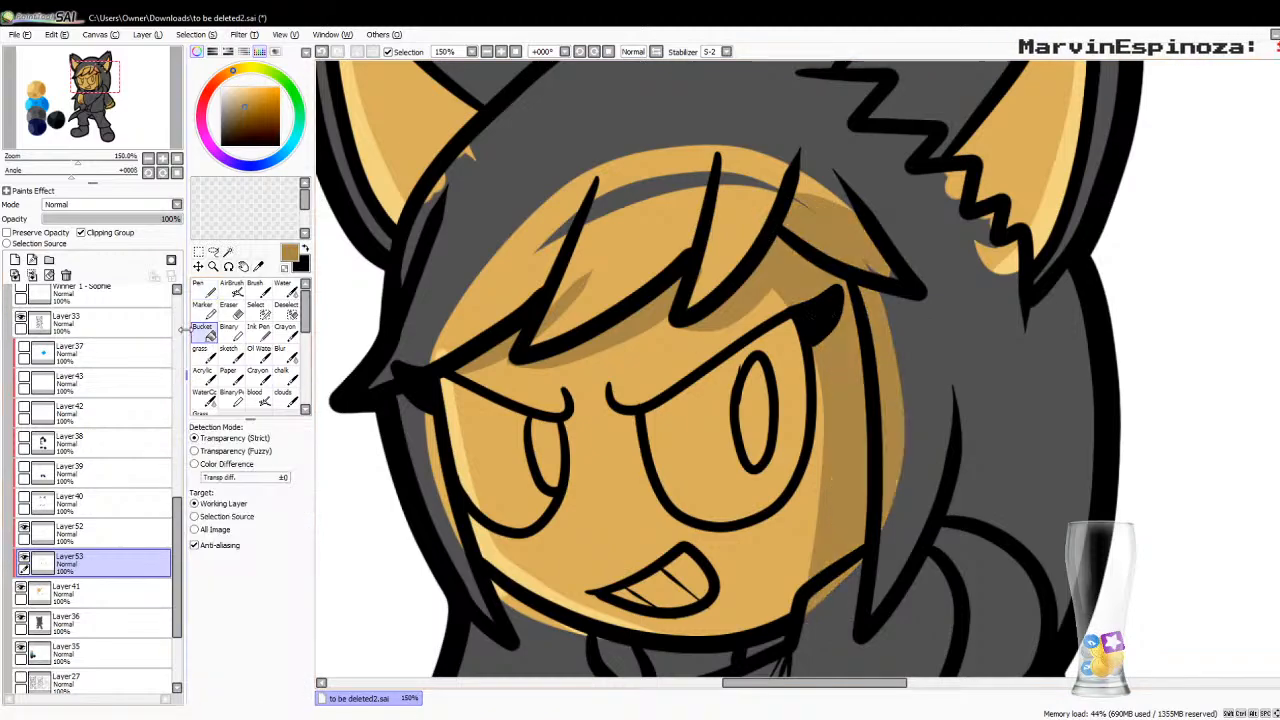
left_click(204, 289)
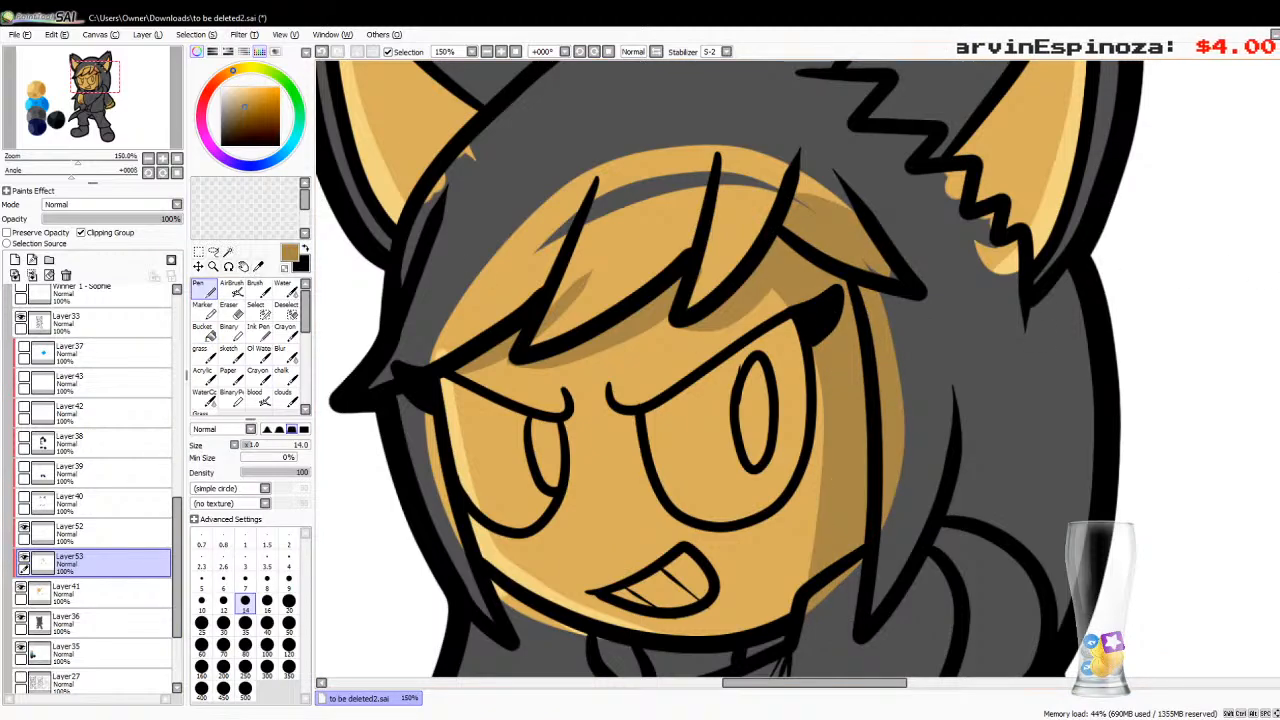
Step: Paint dark tan shadows along the inner edges of the skin area inside both ears
scroll(720, 288, "up", 4)
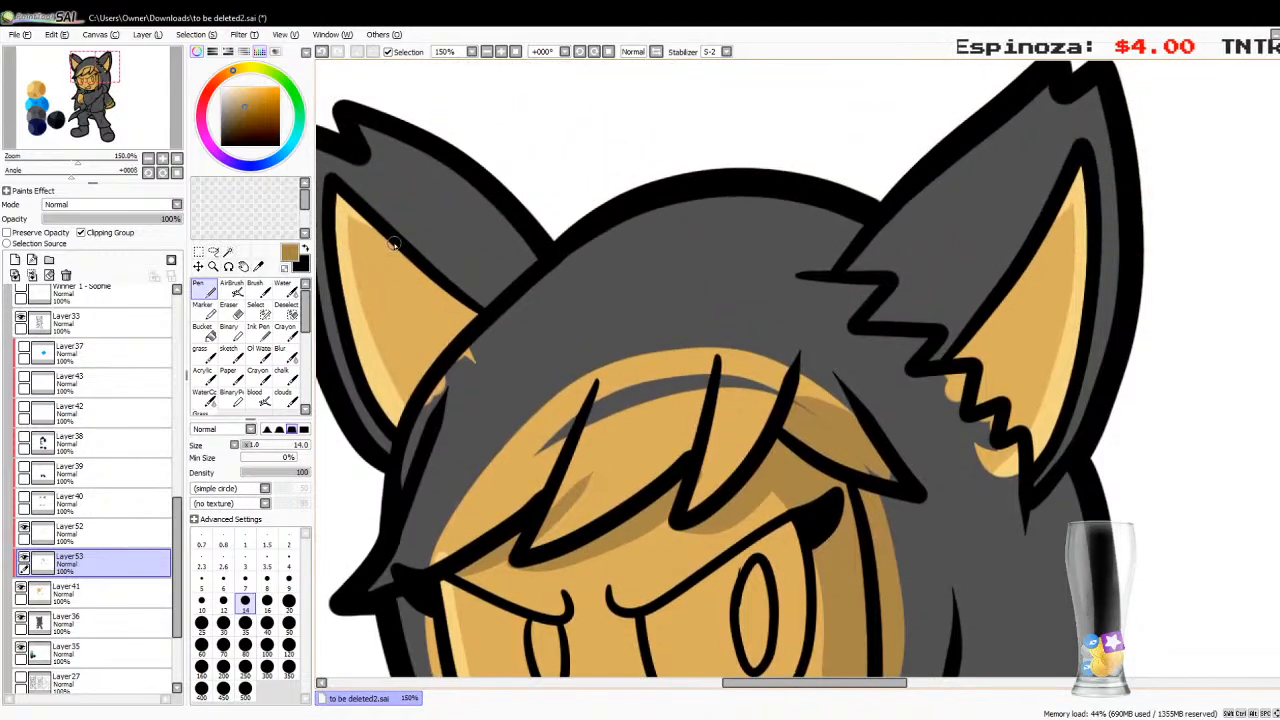
mouse_move(395, 244)
left_mouse_down()
mouse_move(435, 361)
mouse_move(431, 407)
mouse_move(406, 244)
mouse_move(448, 375)
mouse_move(434, 300)
mouse_move(458, 333)
mouse_move(451, 293)
mouse_move(483, 333)
left_mouse_up()
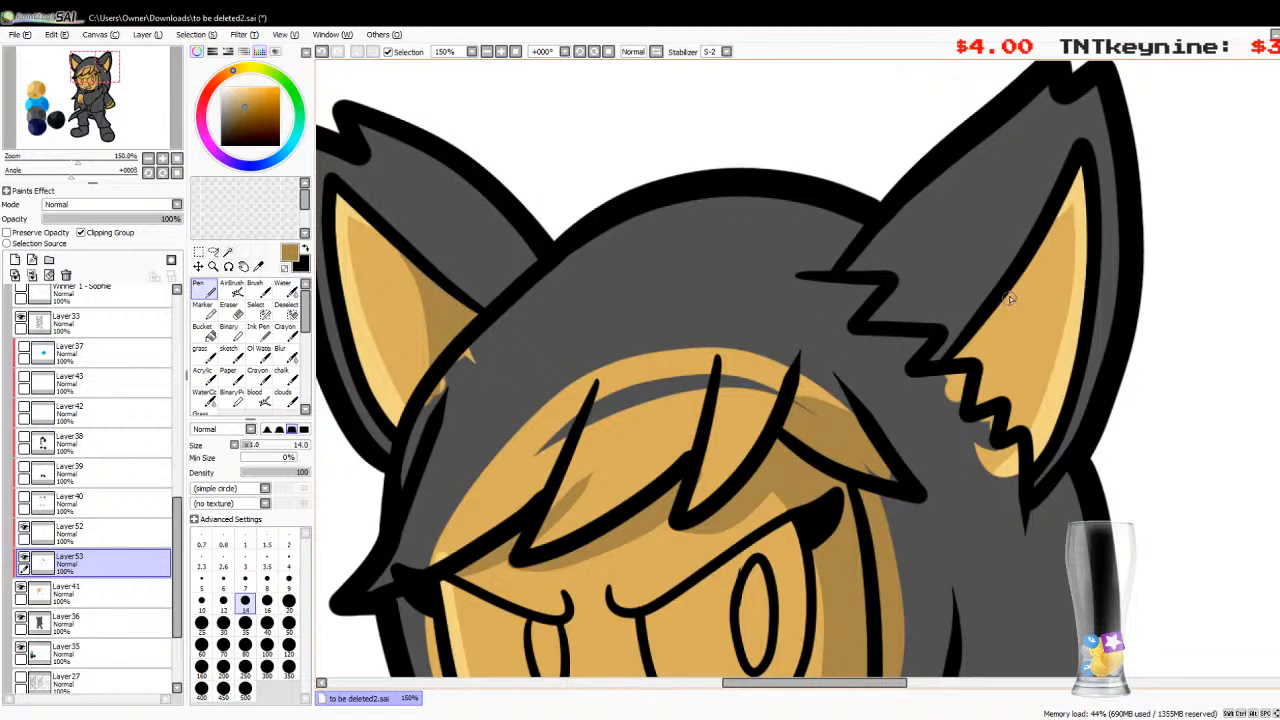
mouse_move(1022, 254)
left_mouse_down()
mouse_move(1000, 405)
mouse_move(998, 357)
mouse_move(981, 413)
mouse_move(976, 364)
left_mouse_up()
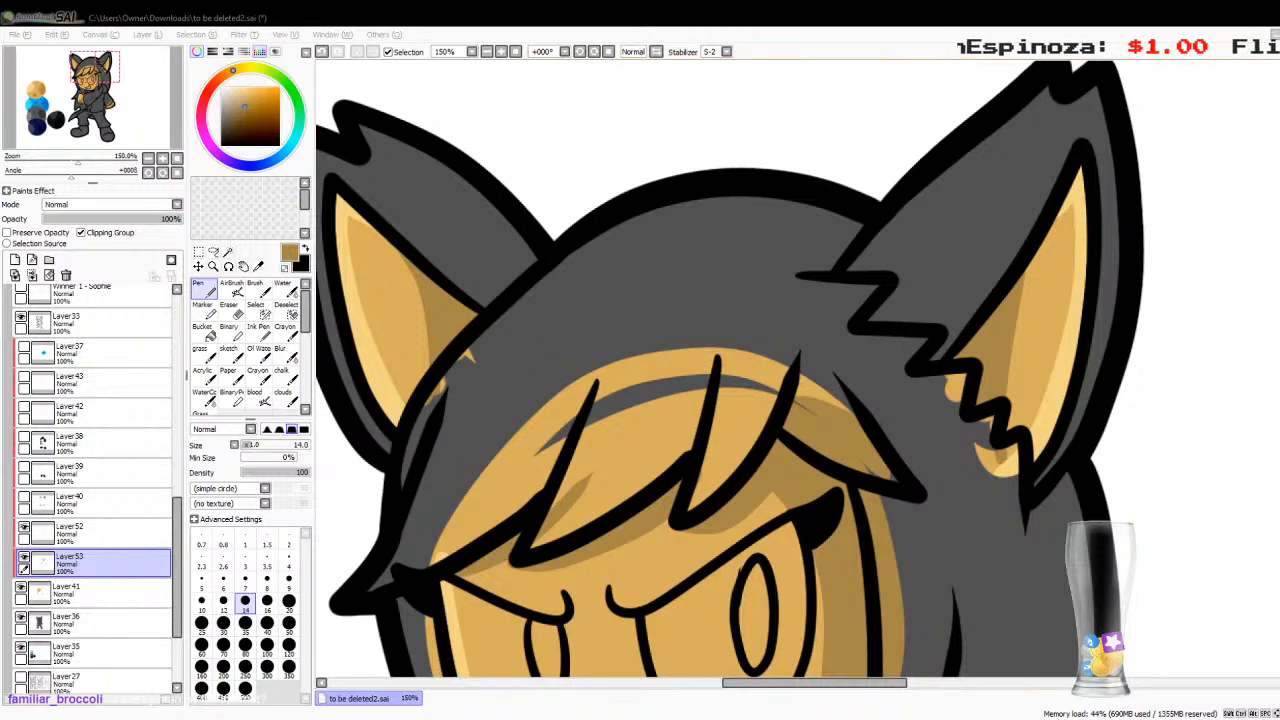
left_click(473, 700)
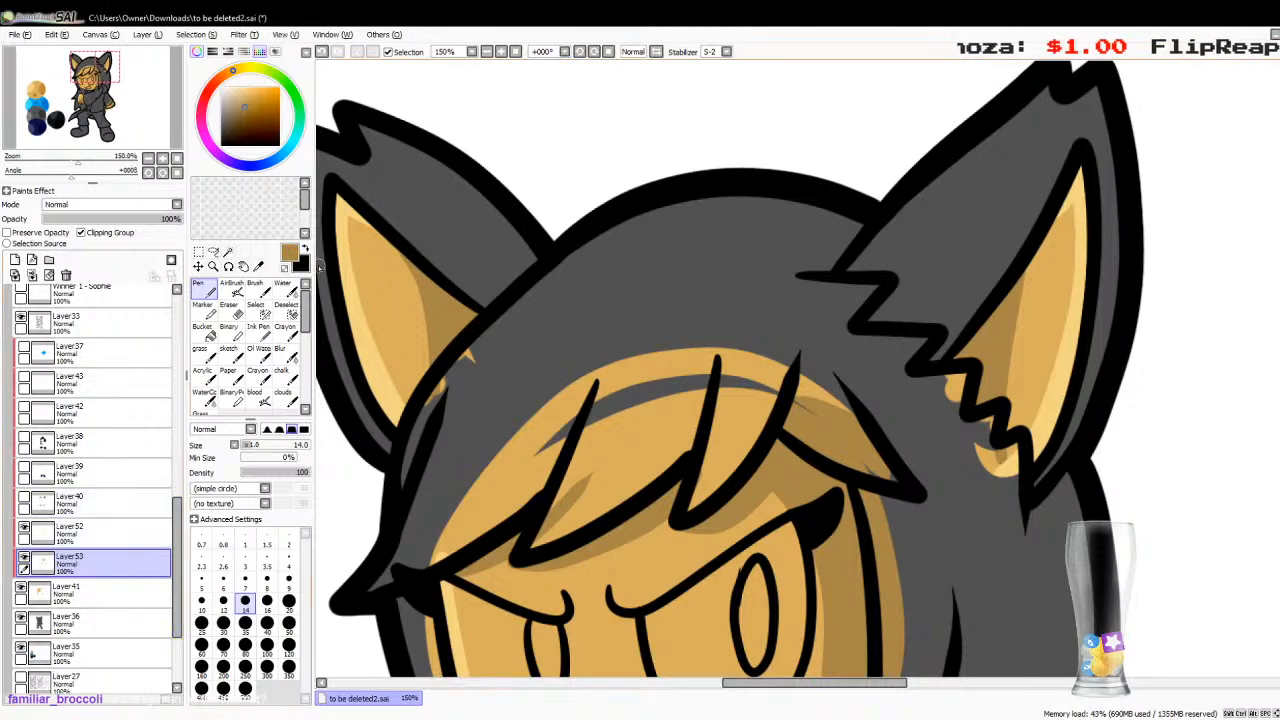
Step: Sample the orange-brown tone from the skin palette ball and add a clipped layer above Layer53 for the AirBrush
left_click(257, 266)
left_click(149, 158)
double_click(149, 158)
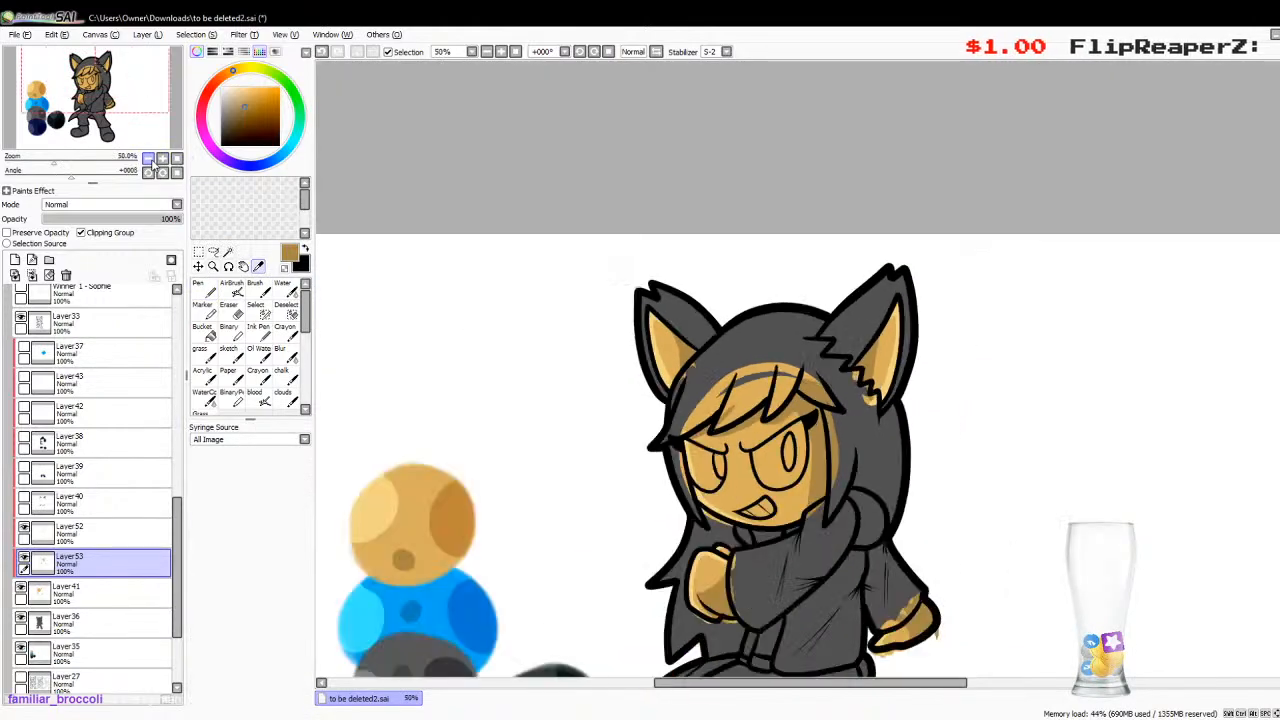
left_click(451, 502)
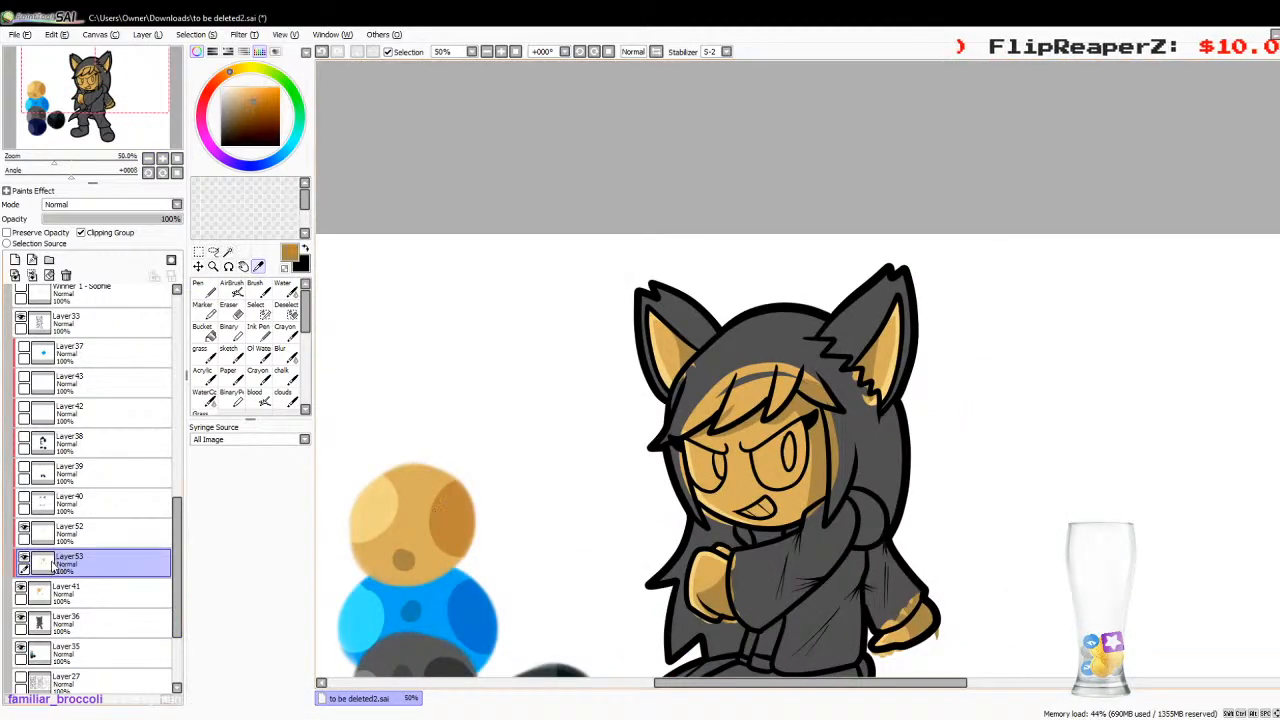
left_click(15, 259)
left_click(232, 290)
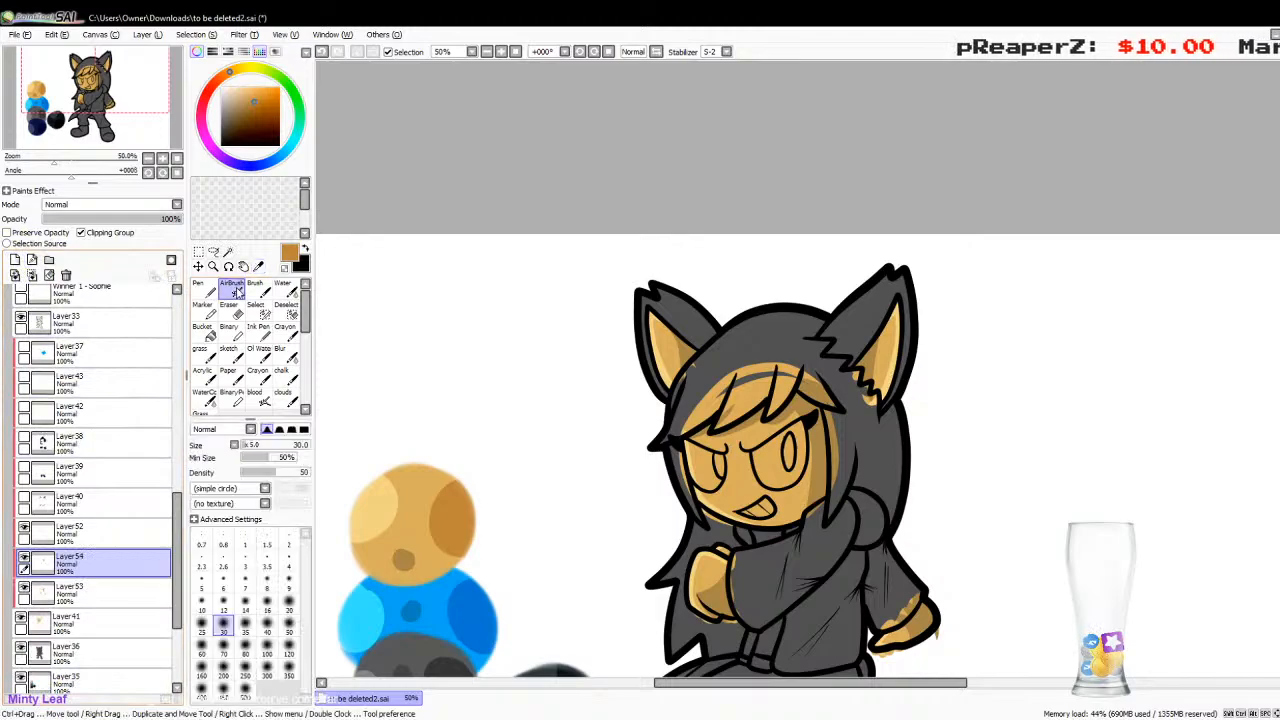
Step: Airbrush soft orange-brown blending along the inner edge of the highlights in both ears at size 30
double_click(162, 158)
left_click(162, 158)
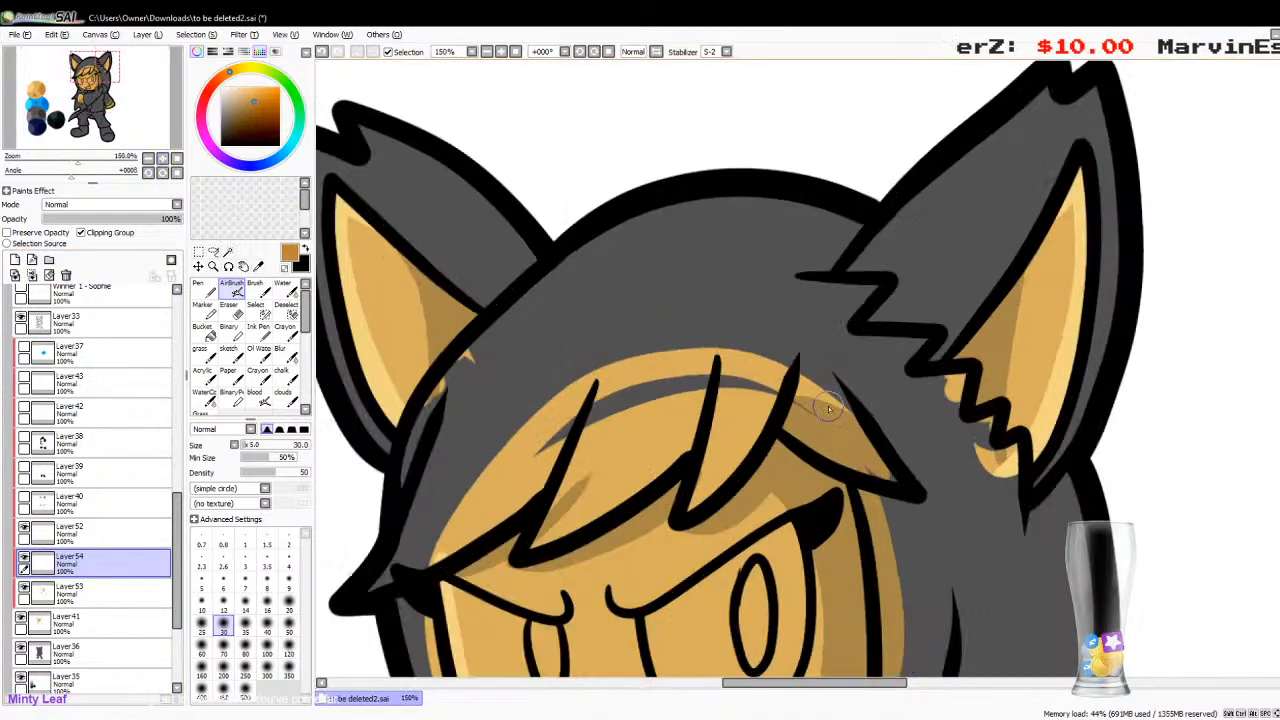
left_click_drag(843, 689, 792, 688)
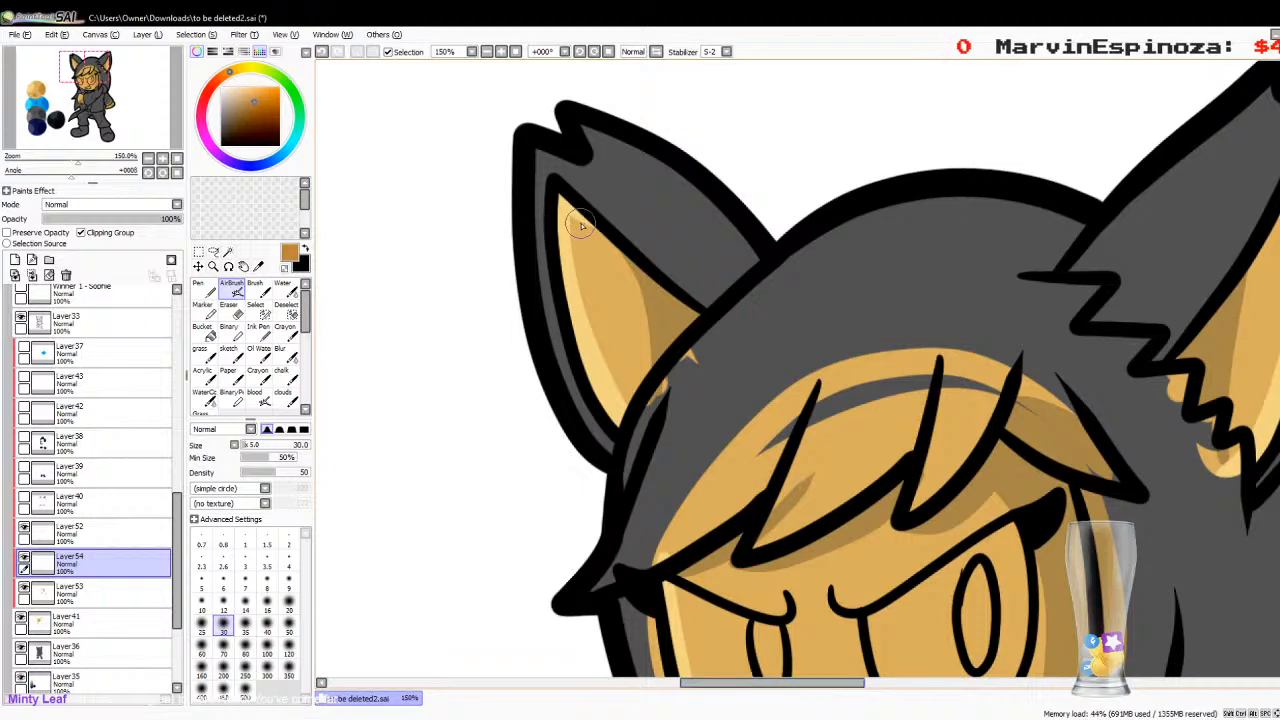
mouse_move(600, 232)
left_mouse_down()
mouse_move(566, 220)
mouse_move(570, 316)
mouse_move(573, 216)
mouse_move(583, 347)
mouse_move(568, 202)
mouse_move(592, 368)
mouse_move(571, 207)
mouse_move(605, 371)
mouse_move(579, 299)
mouse_move(648, 423)
mouse_move(575, 283)
mouse_move(605, 405)
left_mouse_up()
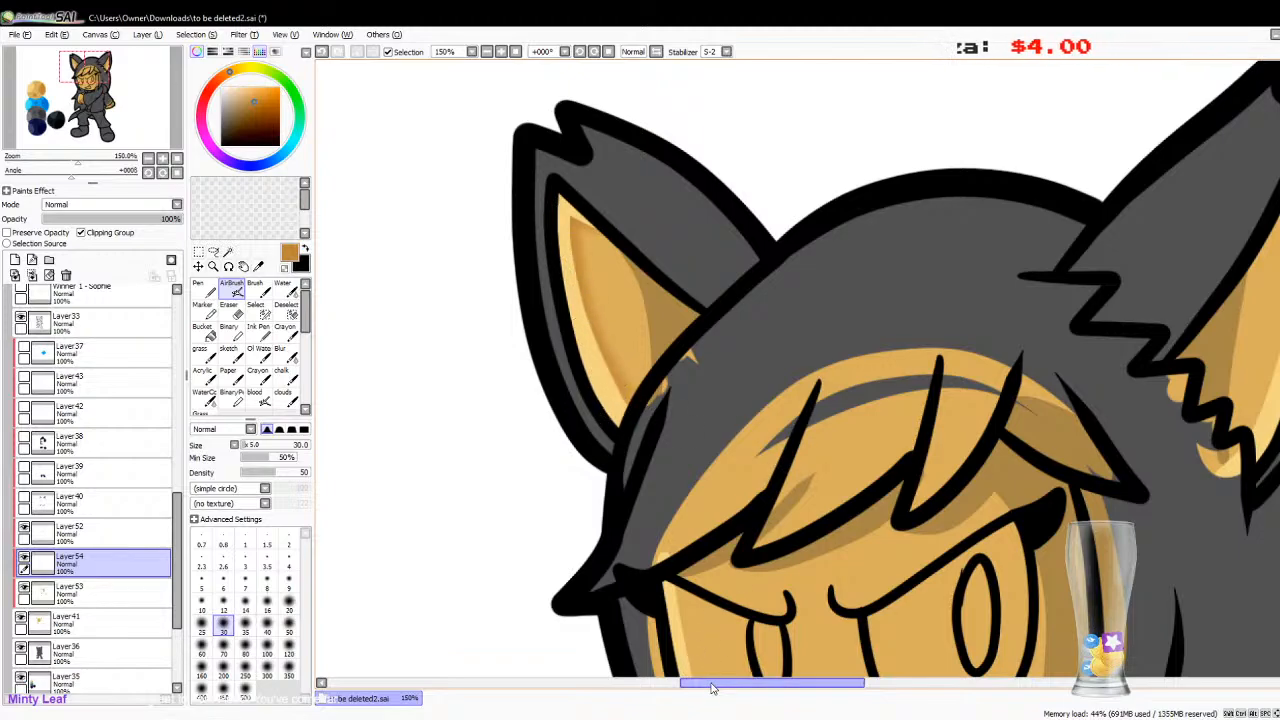
left_click_drag(717, 683, 817, 686)
mouse_move(757, 217)
left_mouse_down()
mouse_move(788, 188)
mouse_move(774, 200)
mouse_move(770, 345)
mouse_move(785, 214)
mouse_move(744, 415)
mouse_move(777, 314)
left_mouse_up()
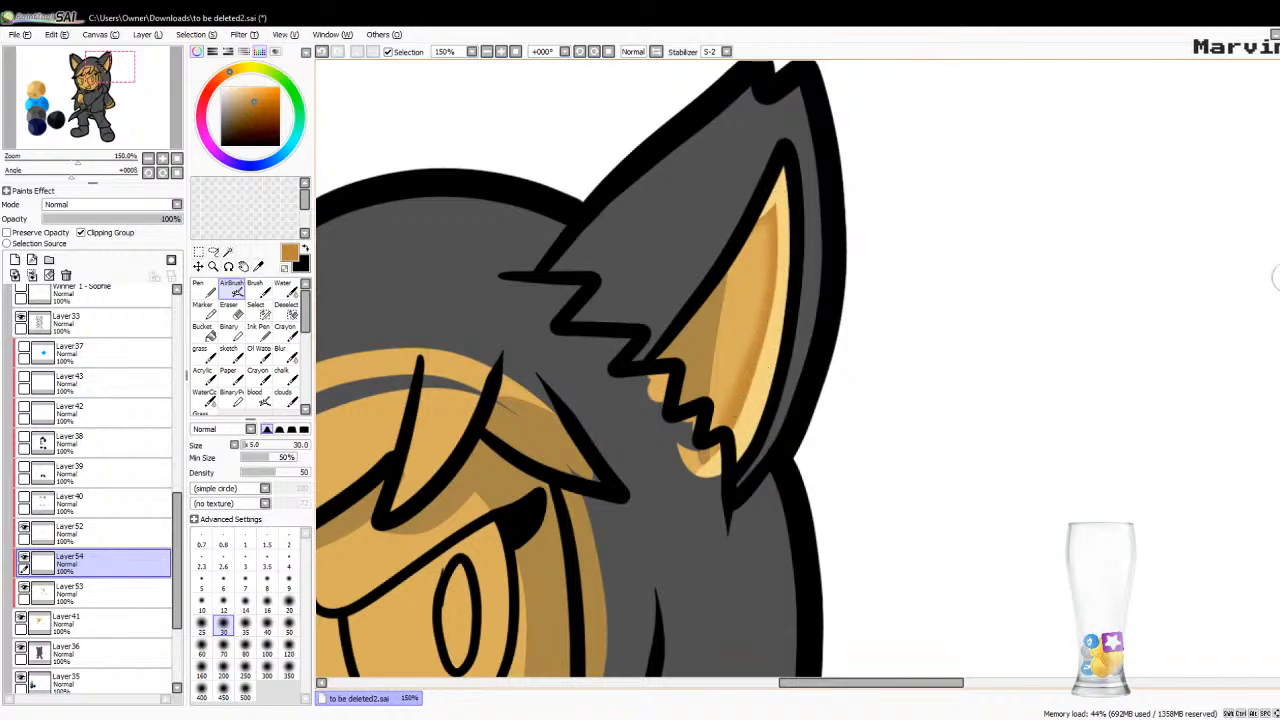
Step: Airbrush soft orange-brown along the highlight edges of the lowered hand, the folded hand and the left side of the face
scroll(615, 369, "down", 10)
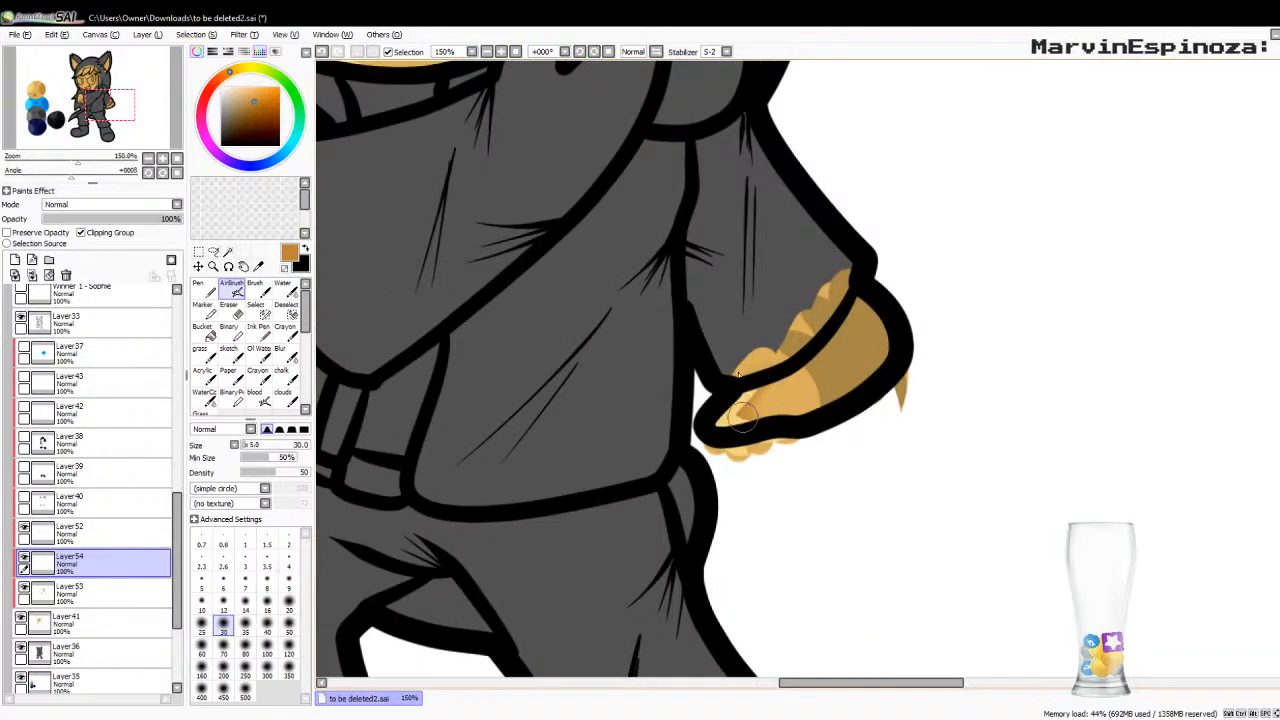
left_click_drag(788, 686, 677, 688)
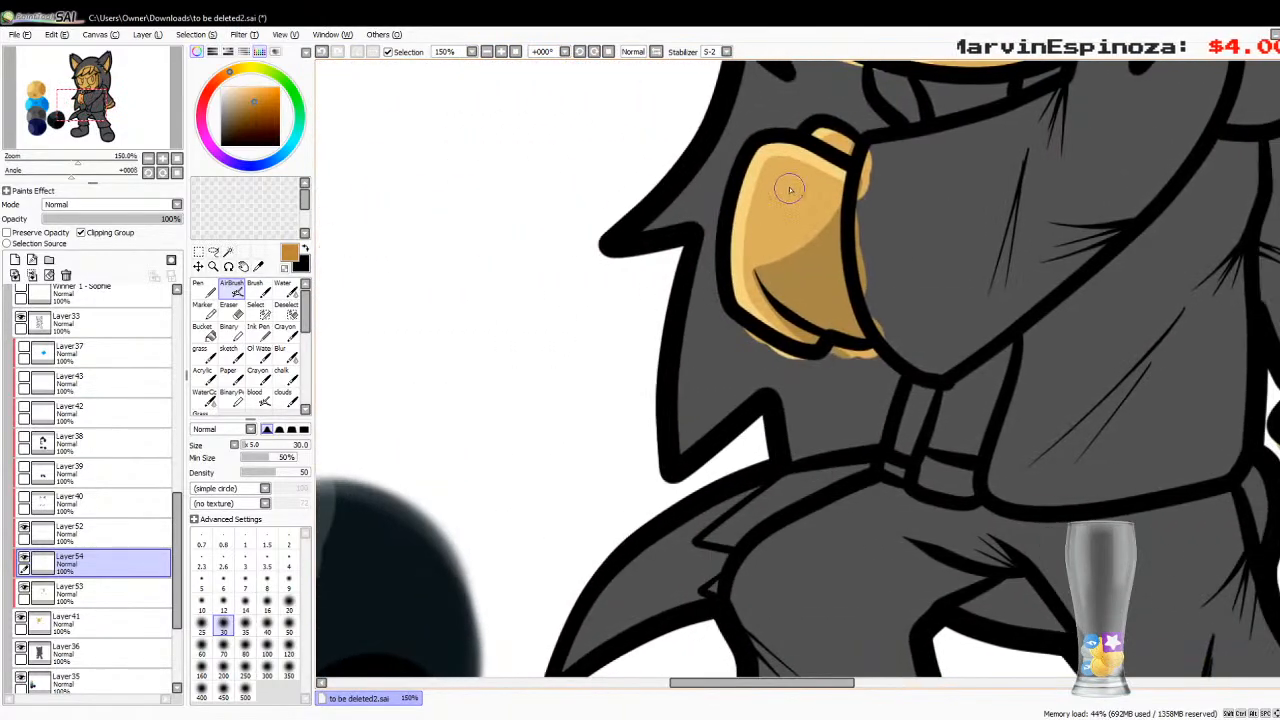
mouse_move(823, 168)
left_mouse_down()
mouse_move(762, 169)
mouse_move(746, 224)
mouse_move(750, 192)
mouse_move(750, 305)
left_mouse_up()
left_click_drag(822, 136, 823, 129)
scroll(740, 372, "up", 5)
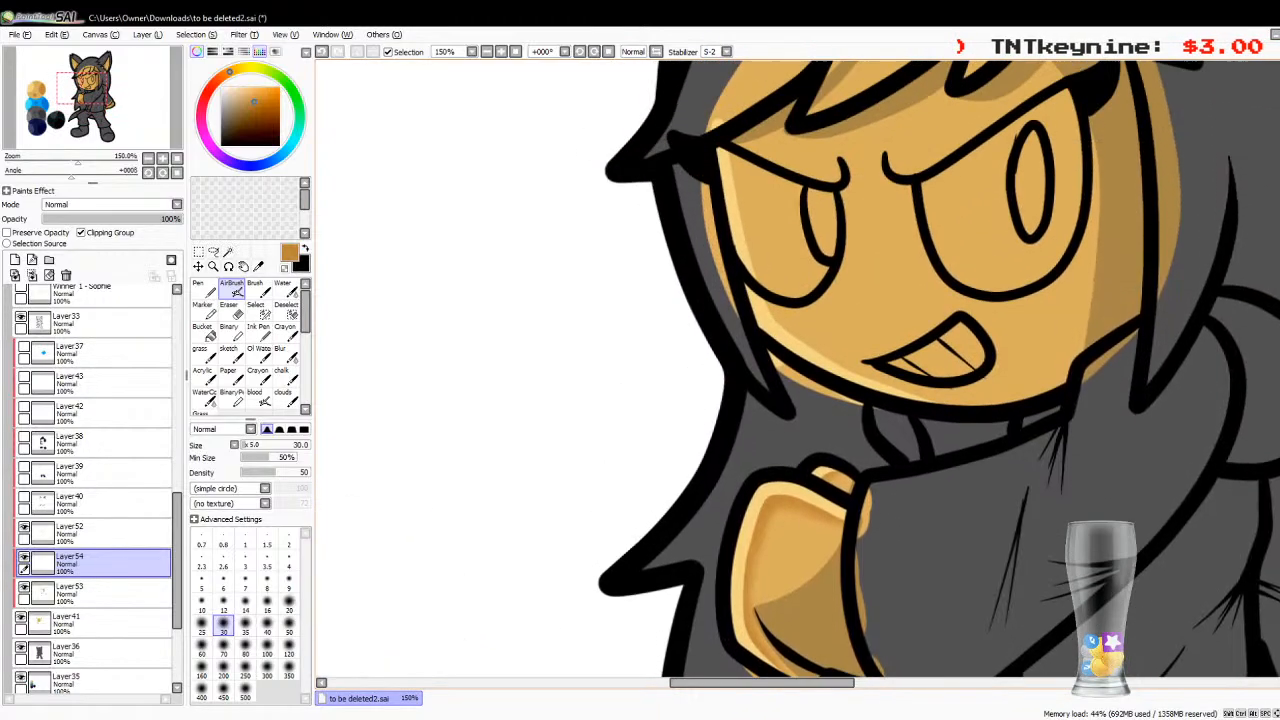
mouse_move(726, 257)
left_mouse_down()
mouse_move(764, 459)
mouse_move(756, 413)
mouse_move(763, 445)
mouse_move(804, 487)
mouse_move(858, 512)
mouse_move(766, 458)
mouse_move(927, 535)
mouse_move(786, 470)
left_mouse_up()
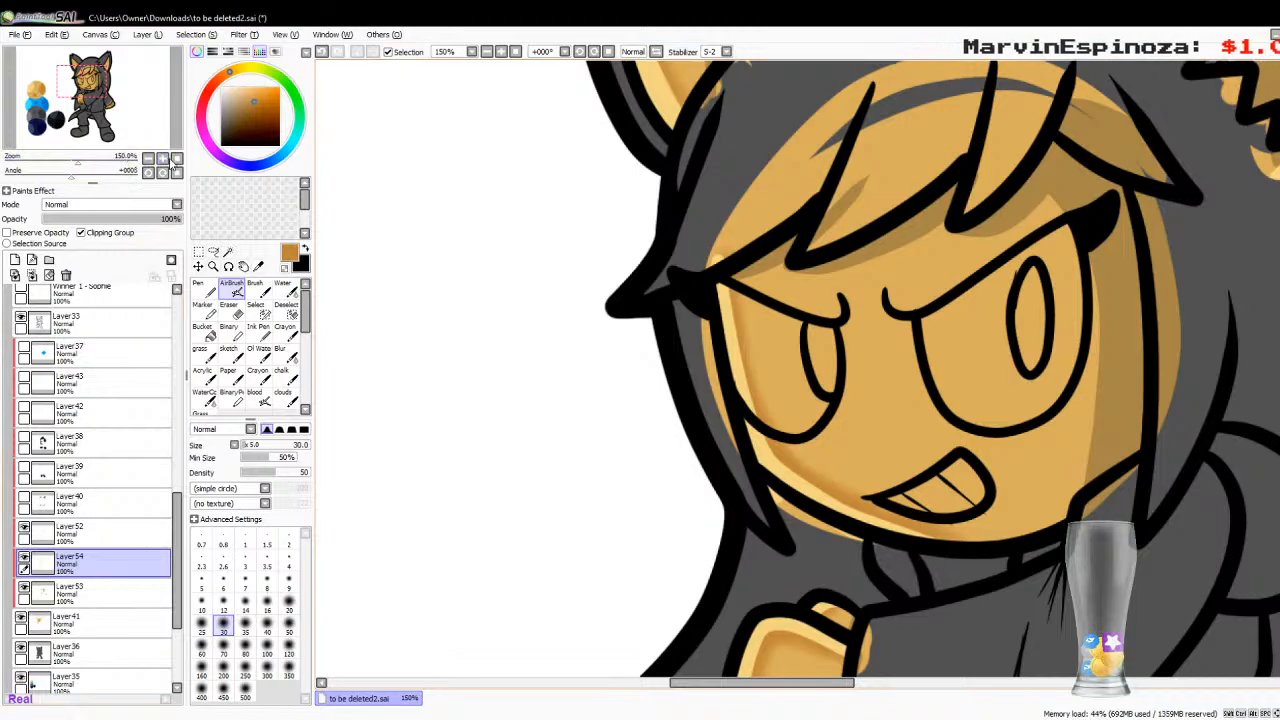
Step: Merge the skin highlight and shading layers down into Layer41 and turn on its Clipping Group
left_click(174, 161)
left_click(163, 159)
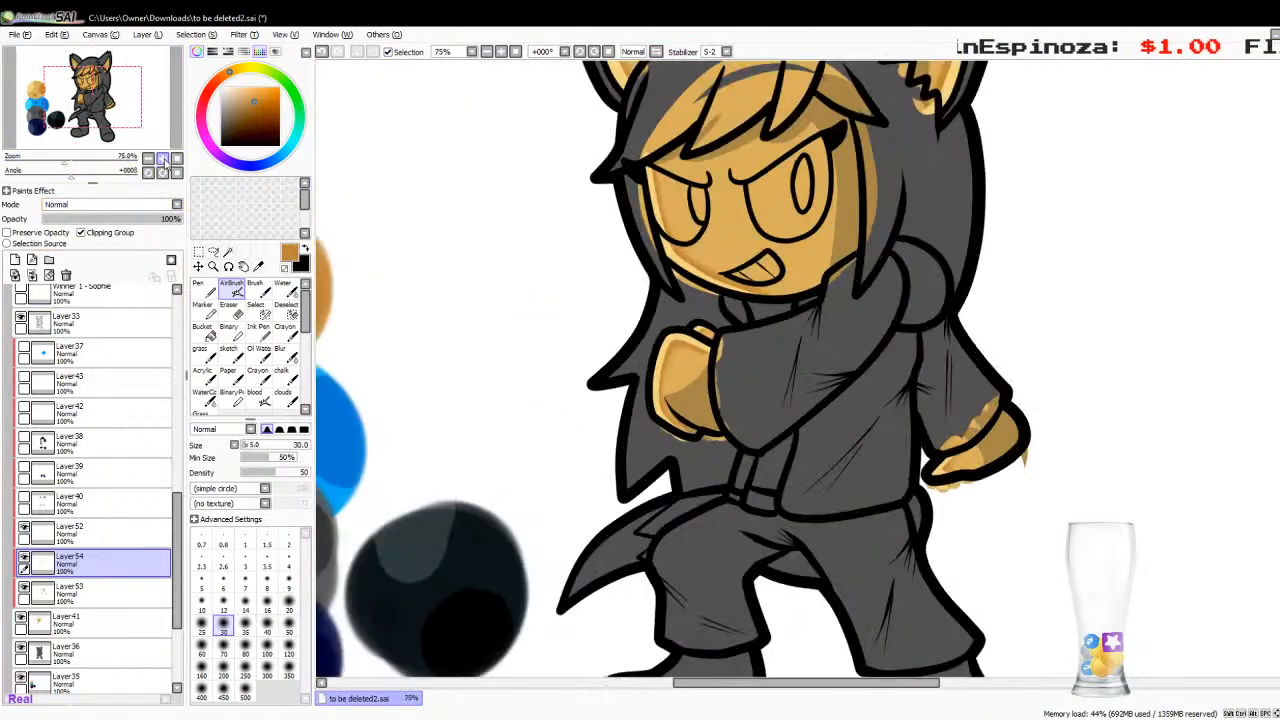
left_click(95, 535)
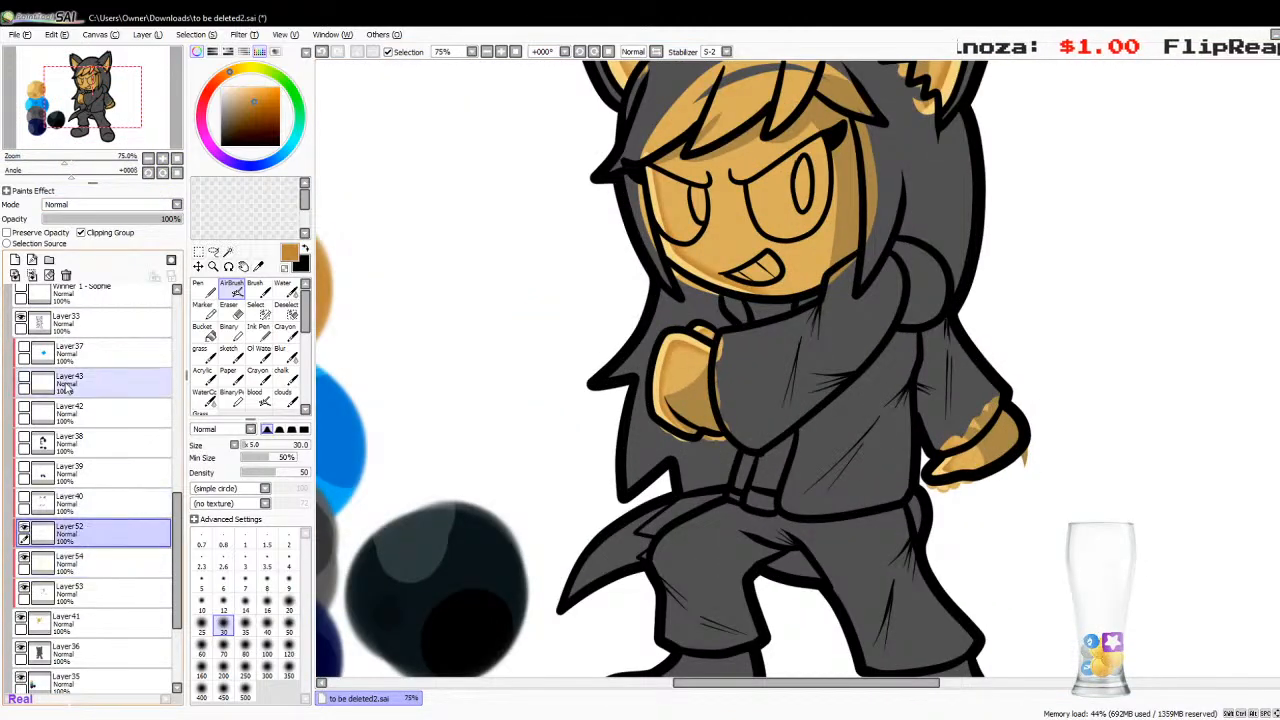
left_click(32, 275)
left_click(32, 275)
left_click(32, 275)
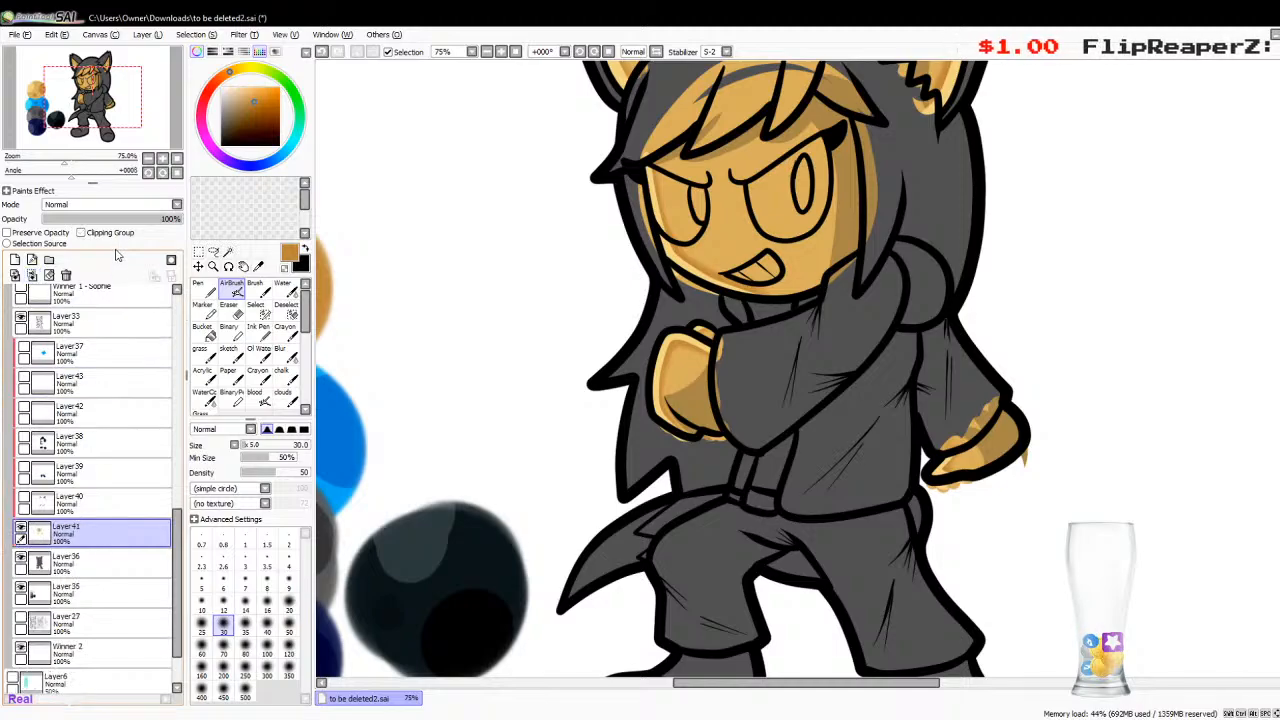
left_click(90, 232)
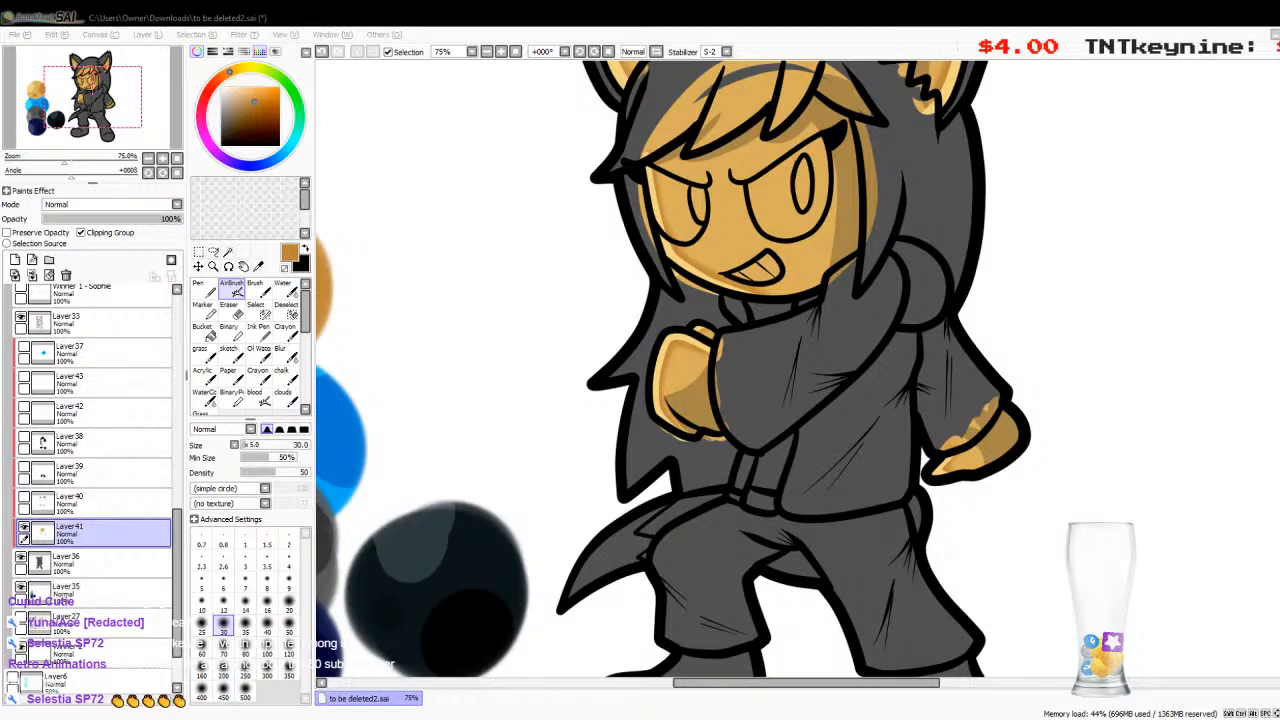
Step: Show the navy trousers on Layer39 and make that layer active, keeping Layer40 hidden
left_click(511, 706)
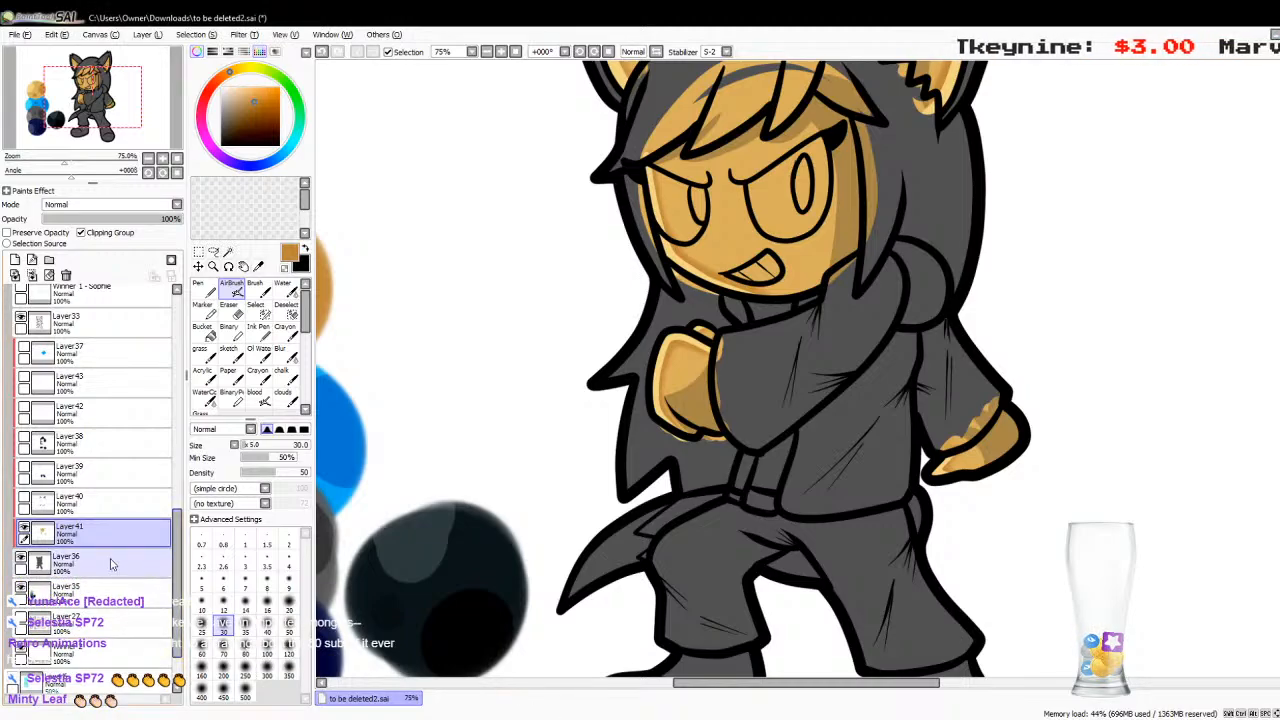
left_click(23, 499)
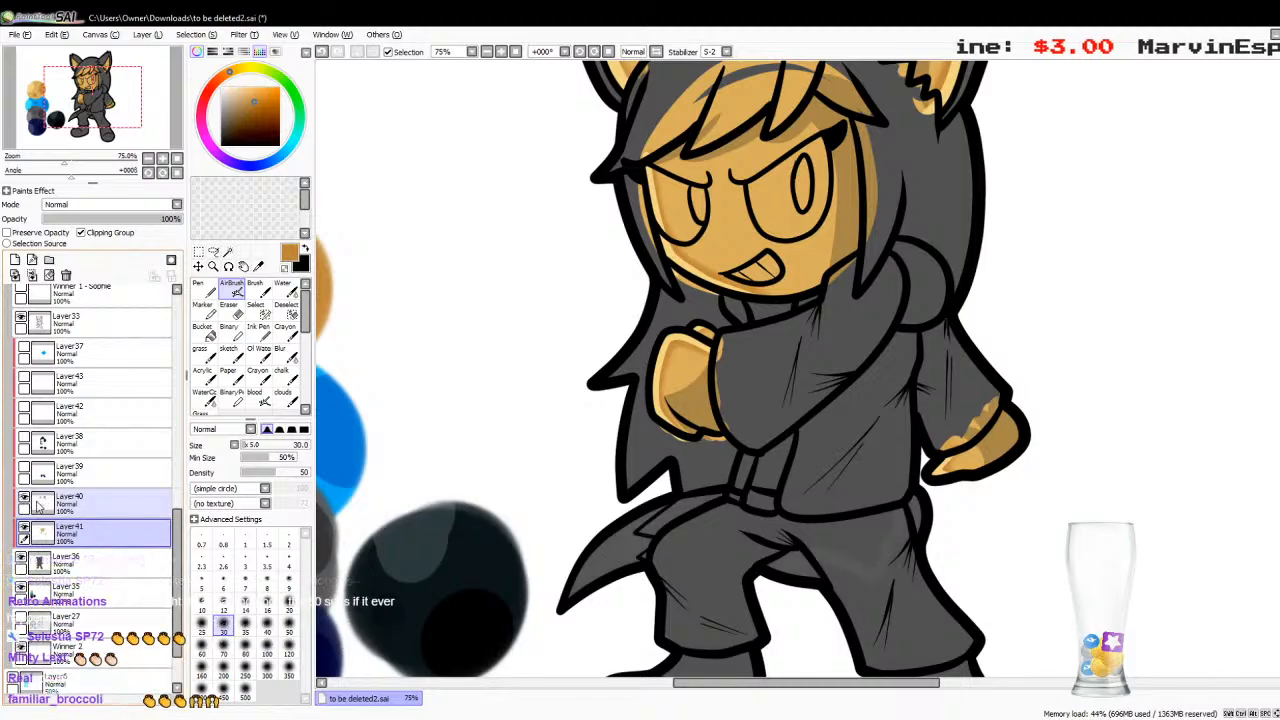
left_click(24, 468)
left_click(70, 468)
Step: Sample the pale slate-blue highlight from the navy palette ball and add a clipped layer above Layer39 for the Pen
key("alt")
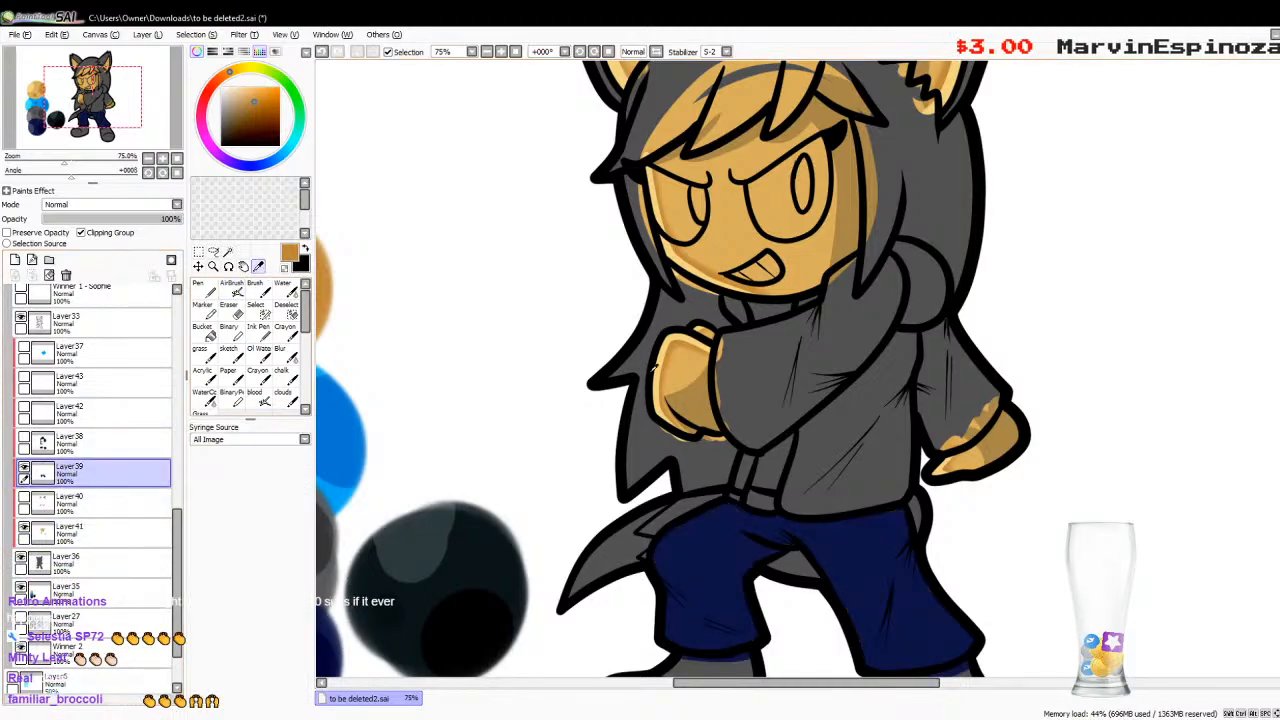
scroll(715, 660, "down", 2)
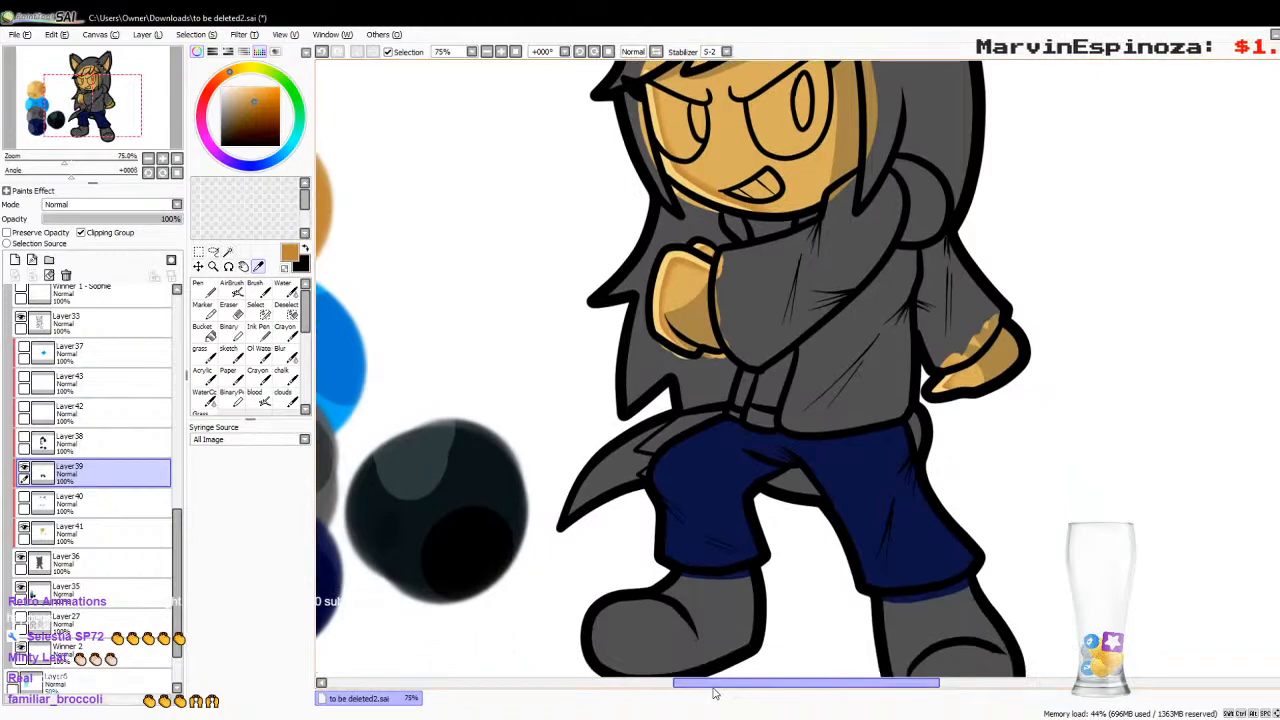
mouse_move(714, 697)
left_mouse_down()
mouse_move(637, 698)
mouse_move(689, 698)
left_mouse_up()
left_click(450, 571)
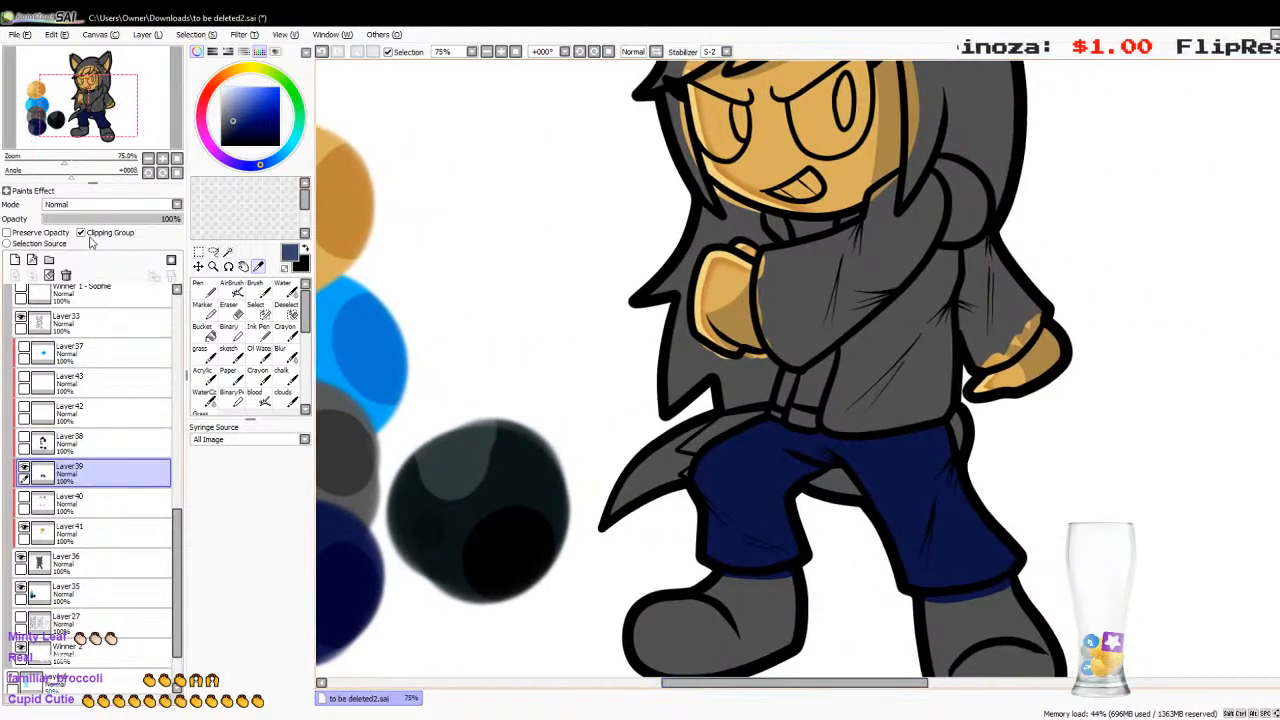
left_click(15, 260)
left_click(204, 289)
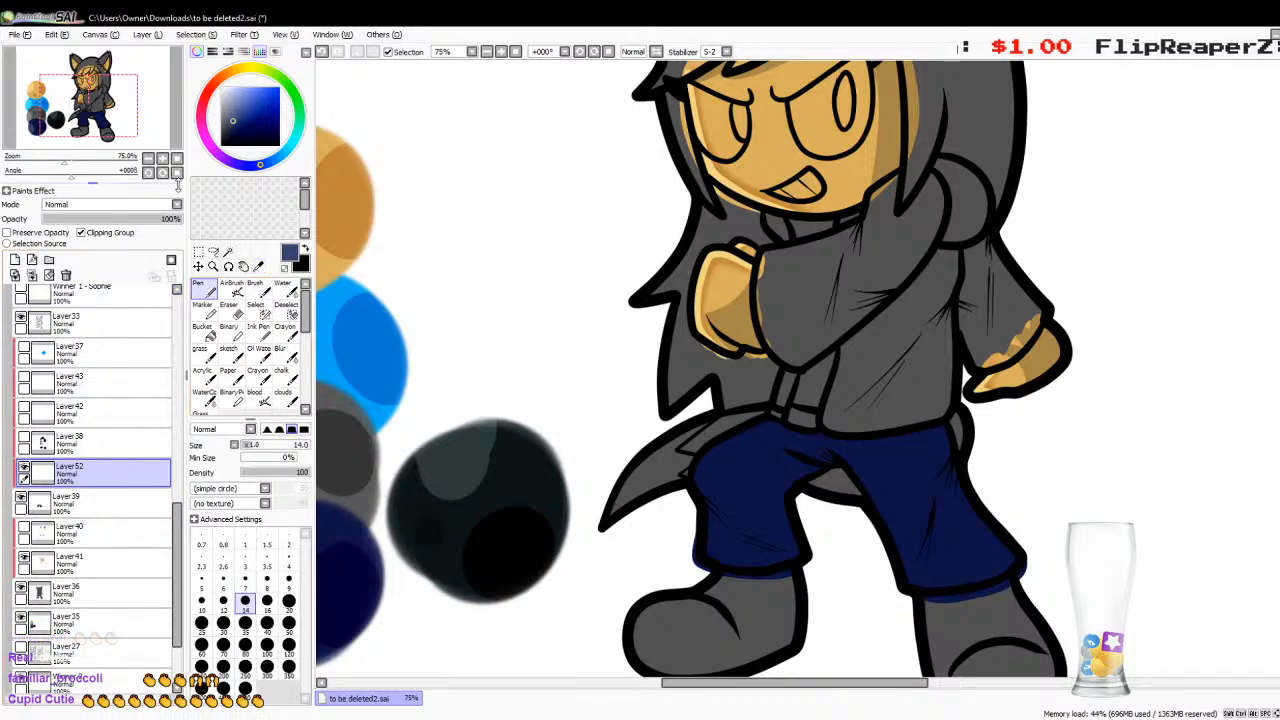
Step: Paint a slate-blue highlight down the outer edge and along the hem of the left trouser leg with the Pen at size 16
left_click(162, 159)
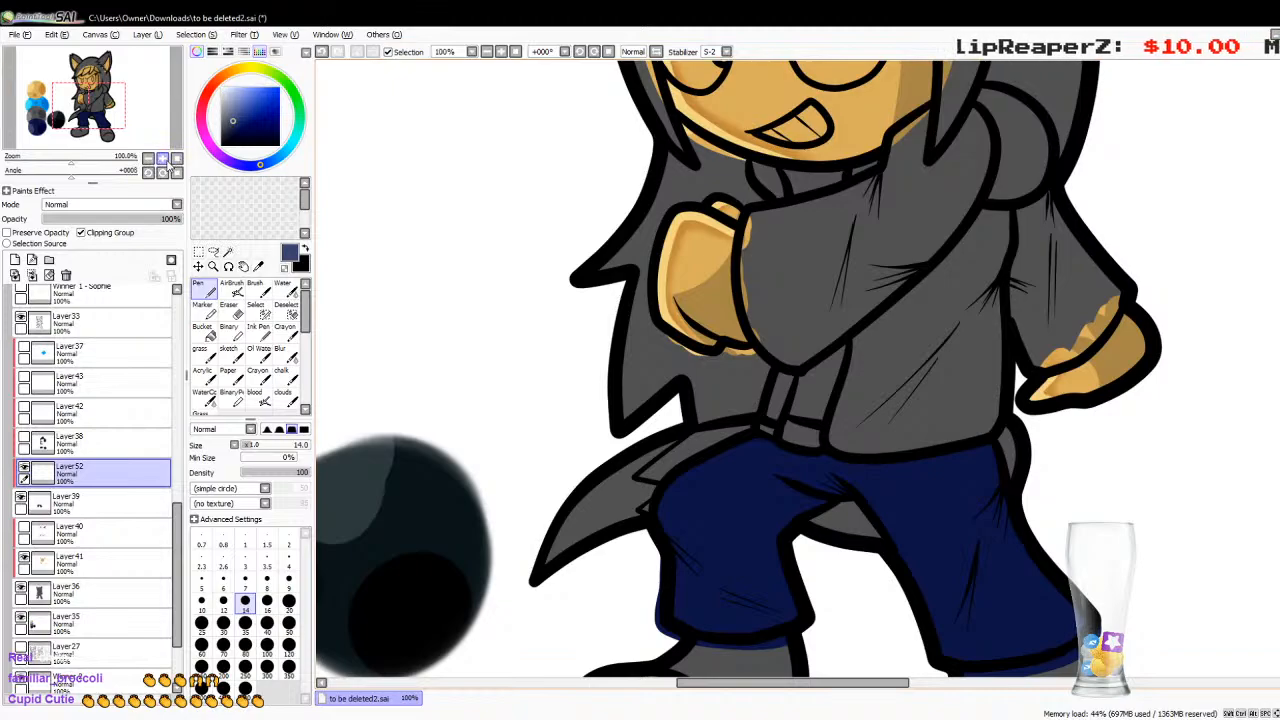
left_click(162, 159)
scroll(797, 370, "down", 3)
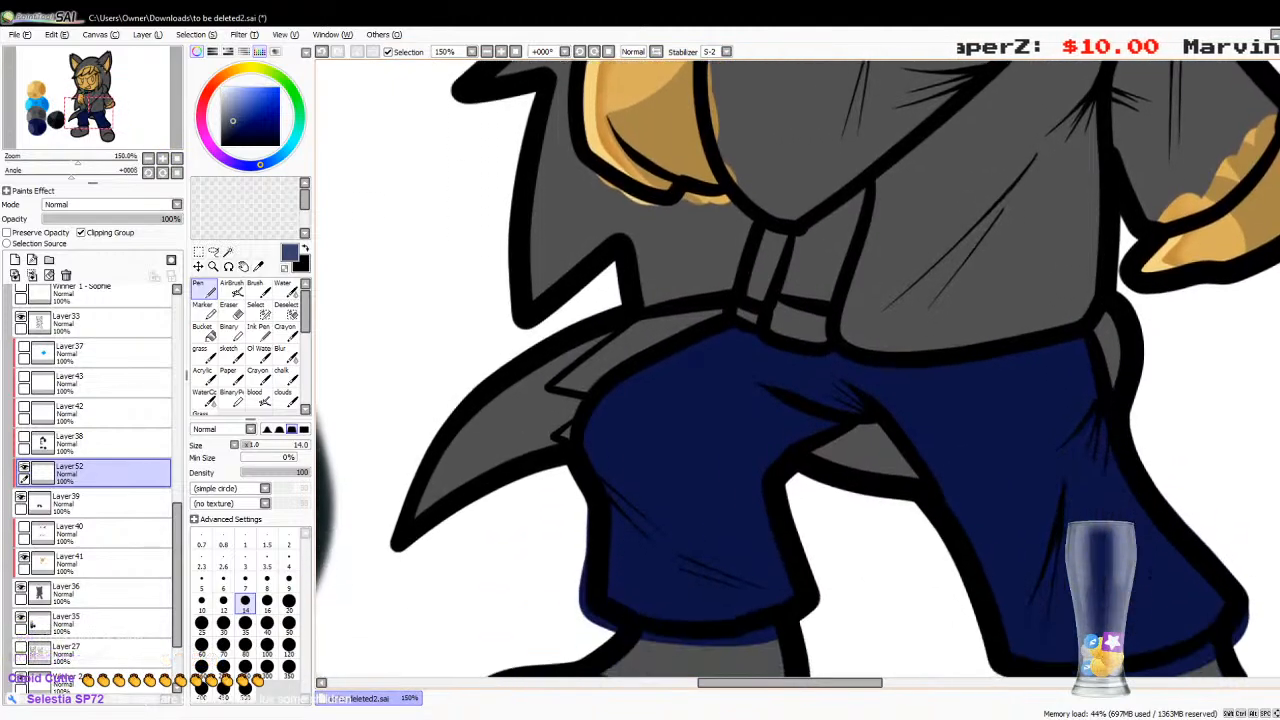
left_click(267, 603)
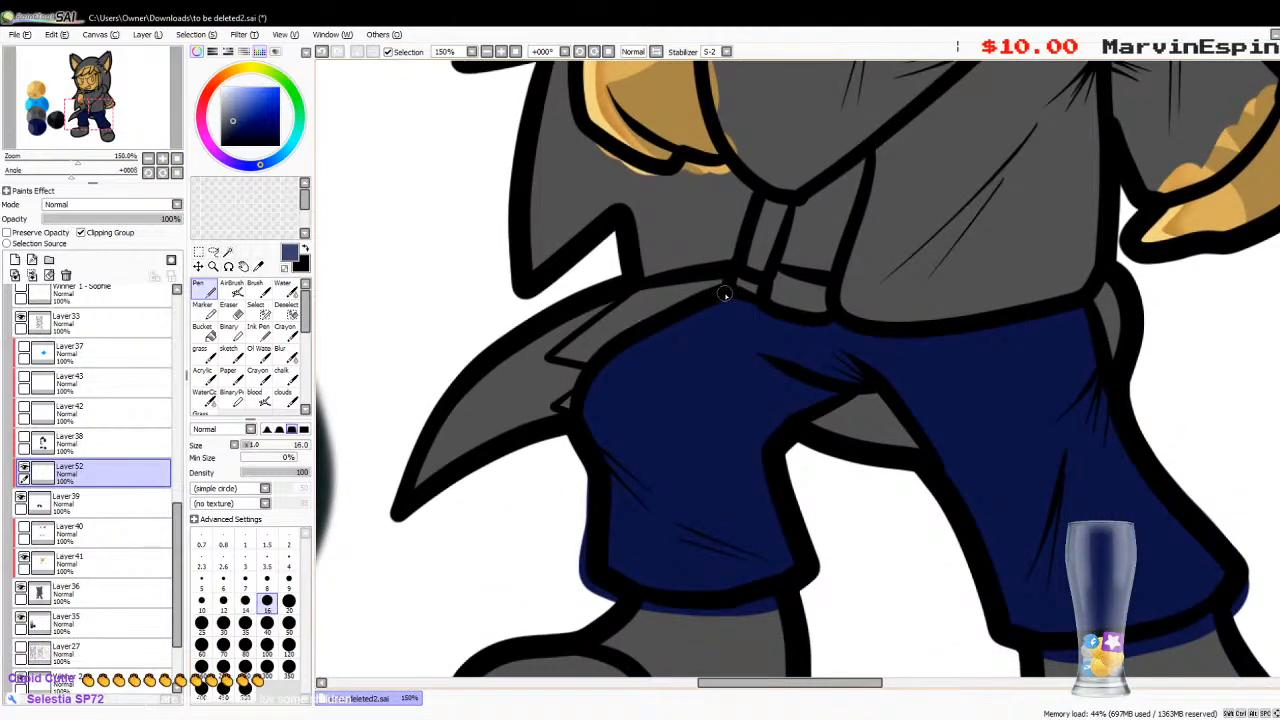
left_click_drag(735, 295, 651, 323)
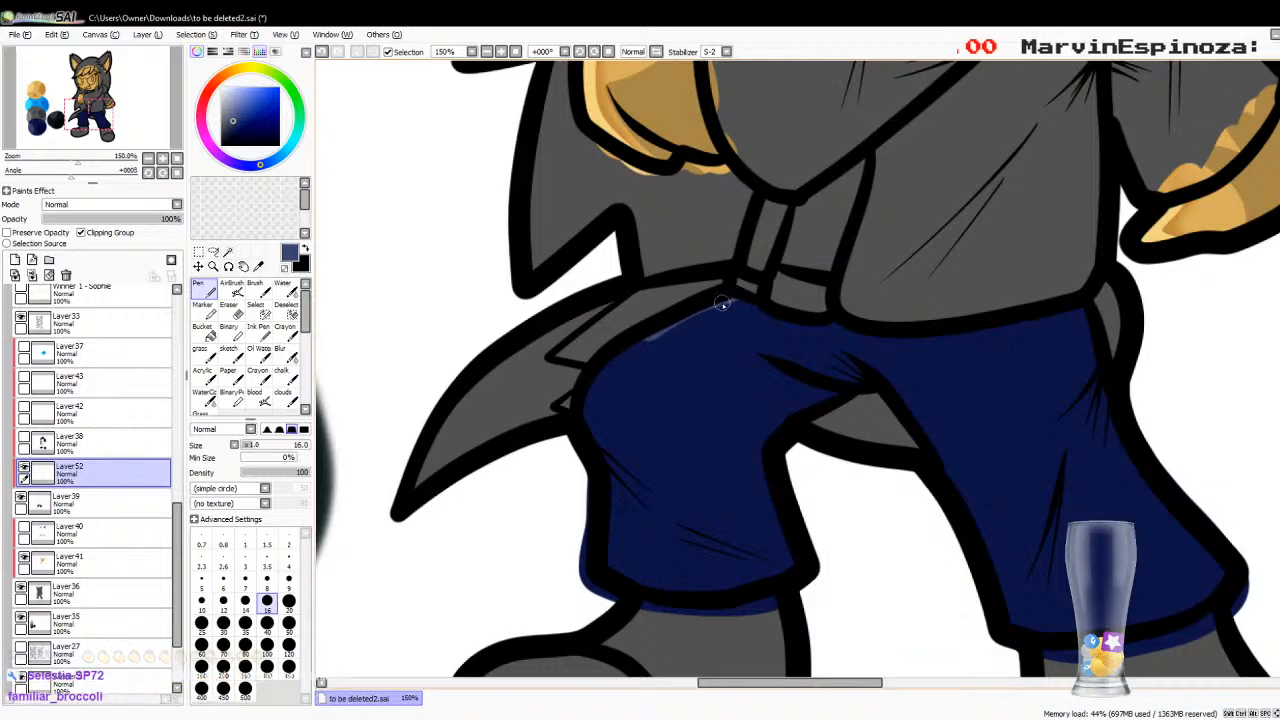
mouse_move(737, 291)
left_mouse_down()
mouse_move(643, 338)
mouse_move(594, 386)
mouse_move(585, 425)
mouse_move(613, 488)
mouse_move(612, 537)
mouse_move(662, 596)
mouse_move(709, 618)
left_mouse_up()
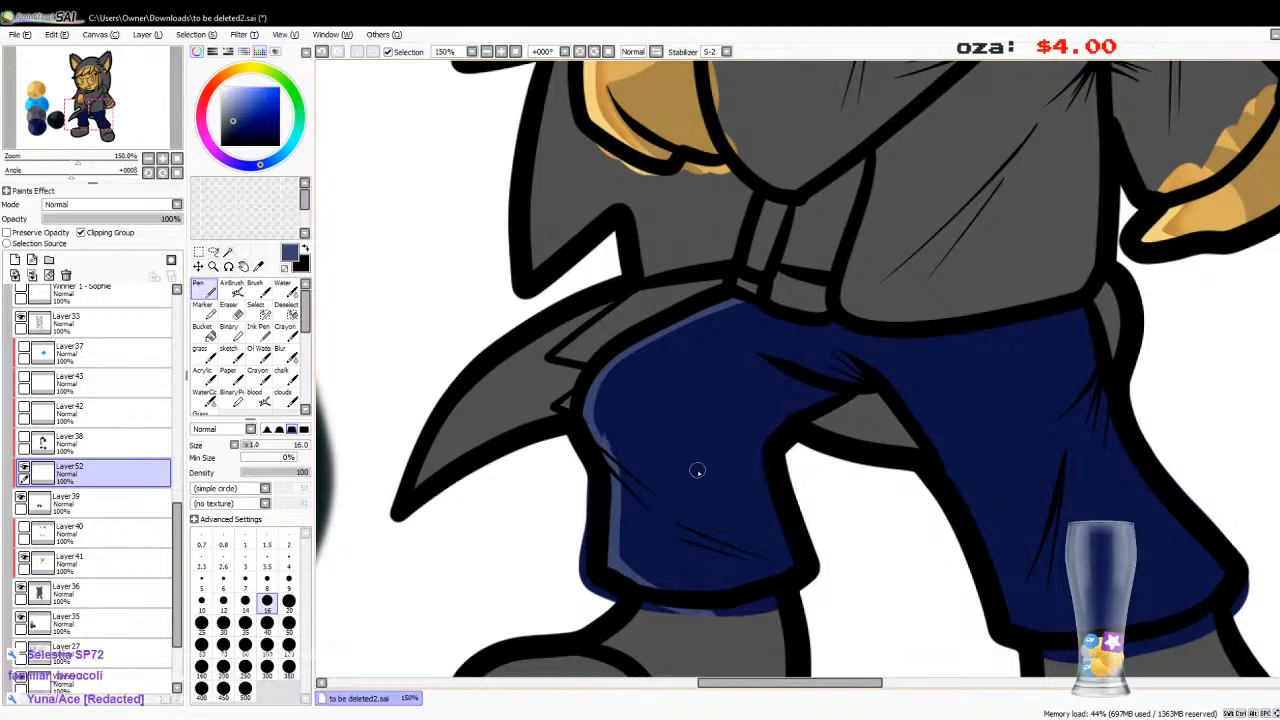
key("ctrl+z")
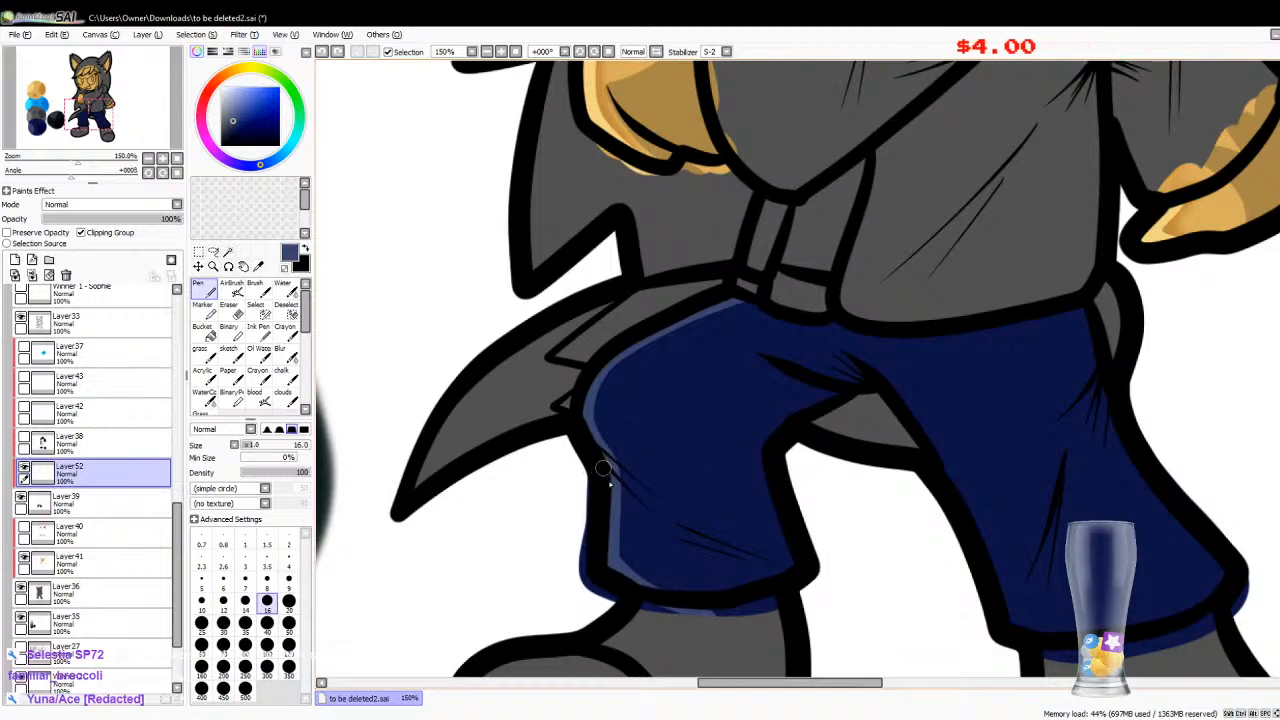
left_click_drag(598, 560, 691, 616)
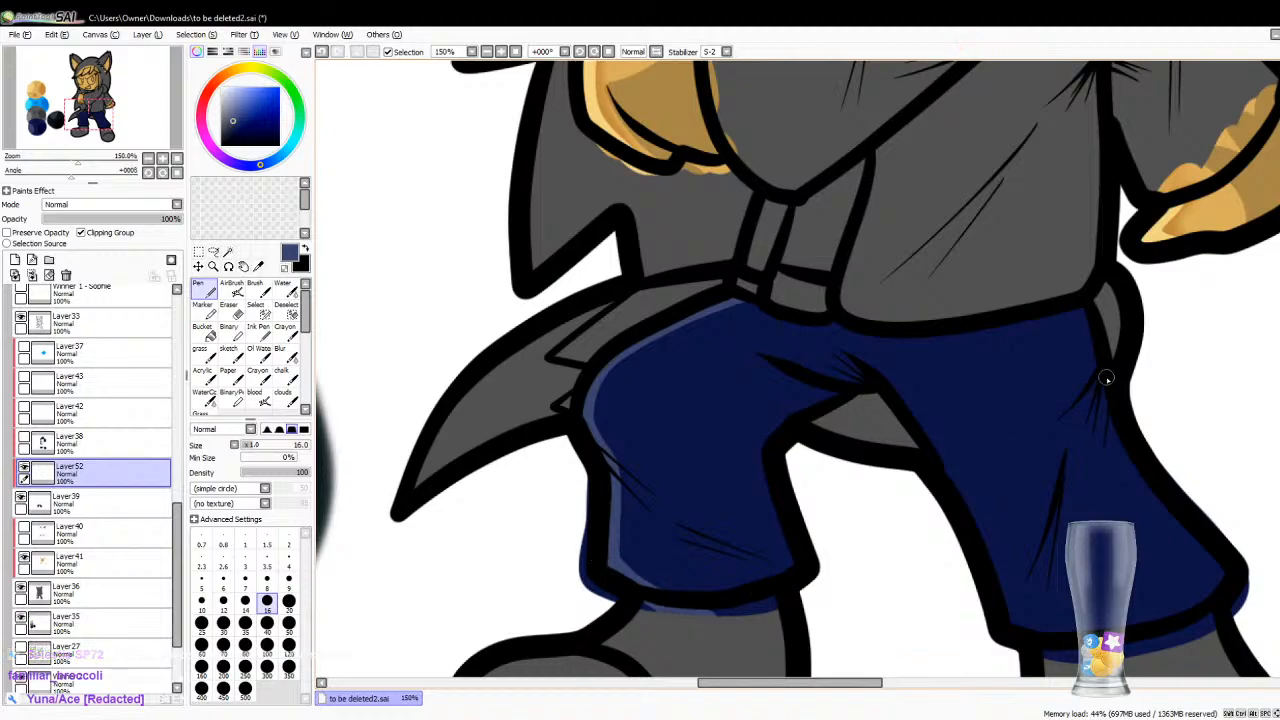
Step: Paint a slate-blue highlight from the crotch down the inner edge and along the hem of the right trouser leg
left_click_drag(870, 372, 988, 543)
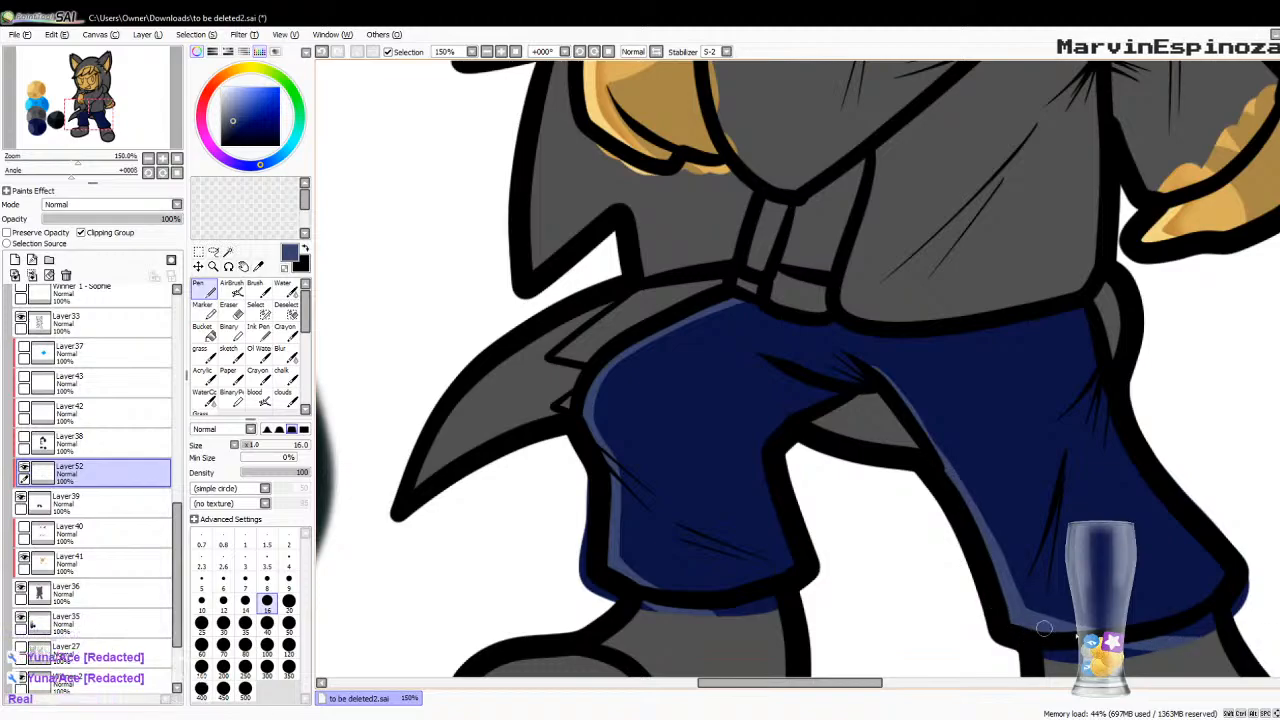
left_click_drag(1043, 628, 1108, 625)
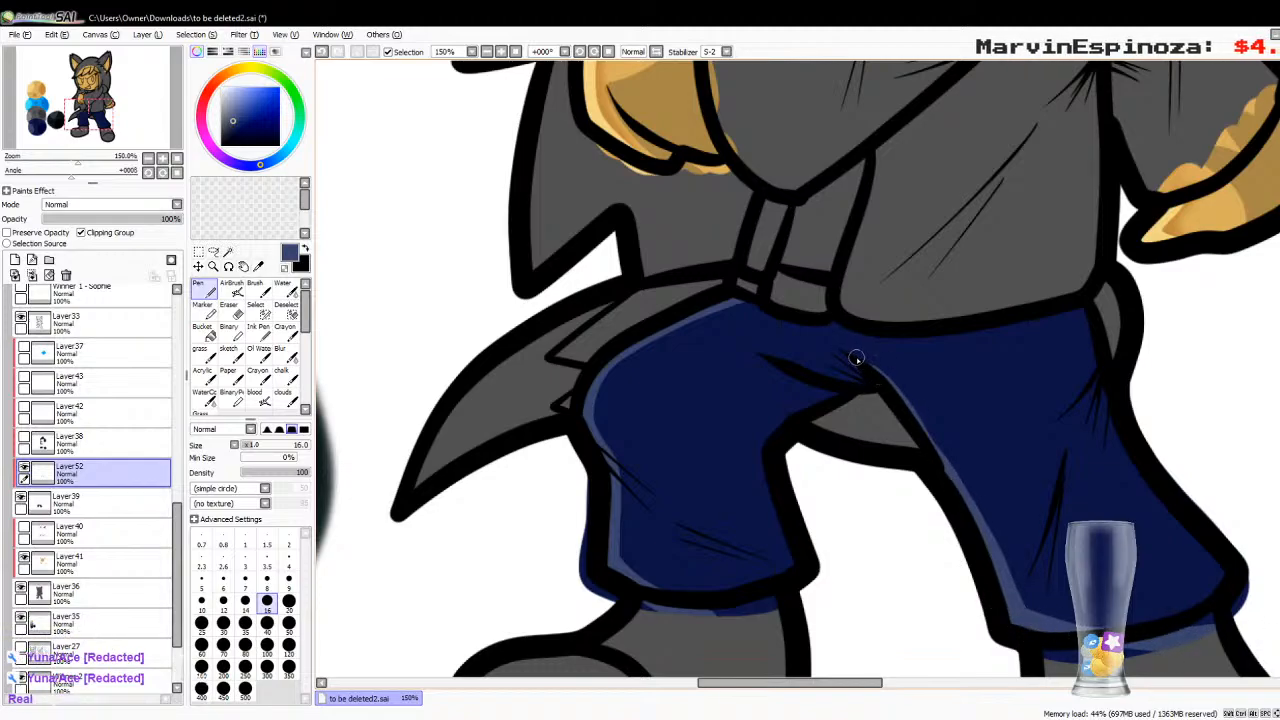
mouse_move(856, 358)
left_mouse_down()
mouse_move(931, 436)
mouse_move(996, 556)
left_mouse_up()
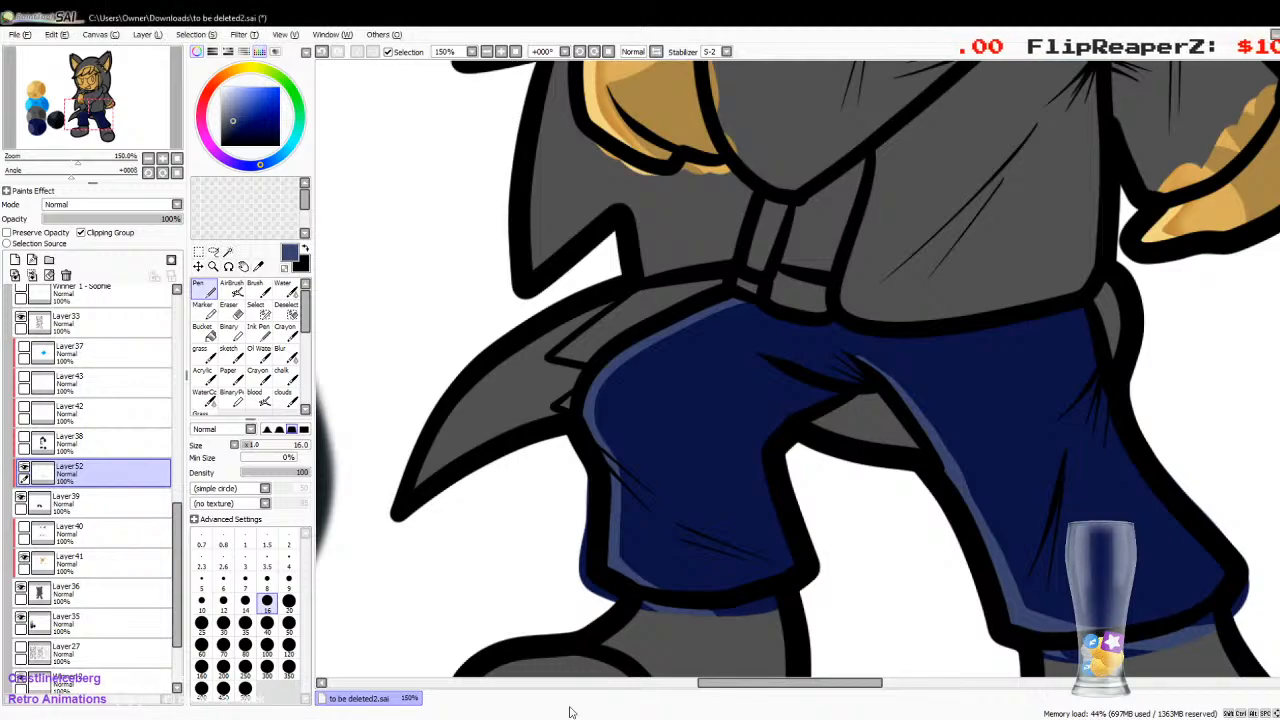
Step: Sample the small darker navy spot from the navy palette ball and add a clipped layer directly above Layer39
left_click_drag(810, 684, 664, 684)
left_click(258, 265)
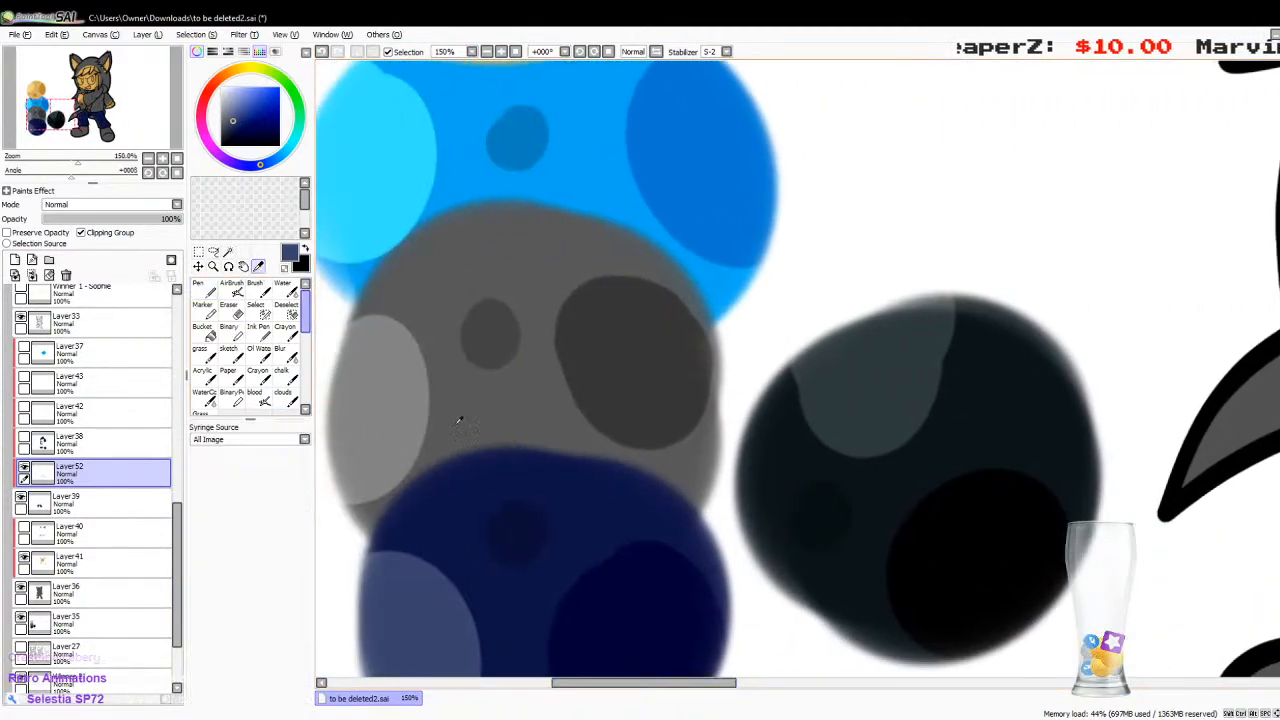
left_click(540, 546)
left_click_drag(610, 684, 768, 710)
left_click(90, 502)
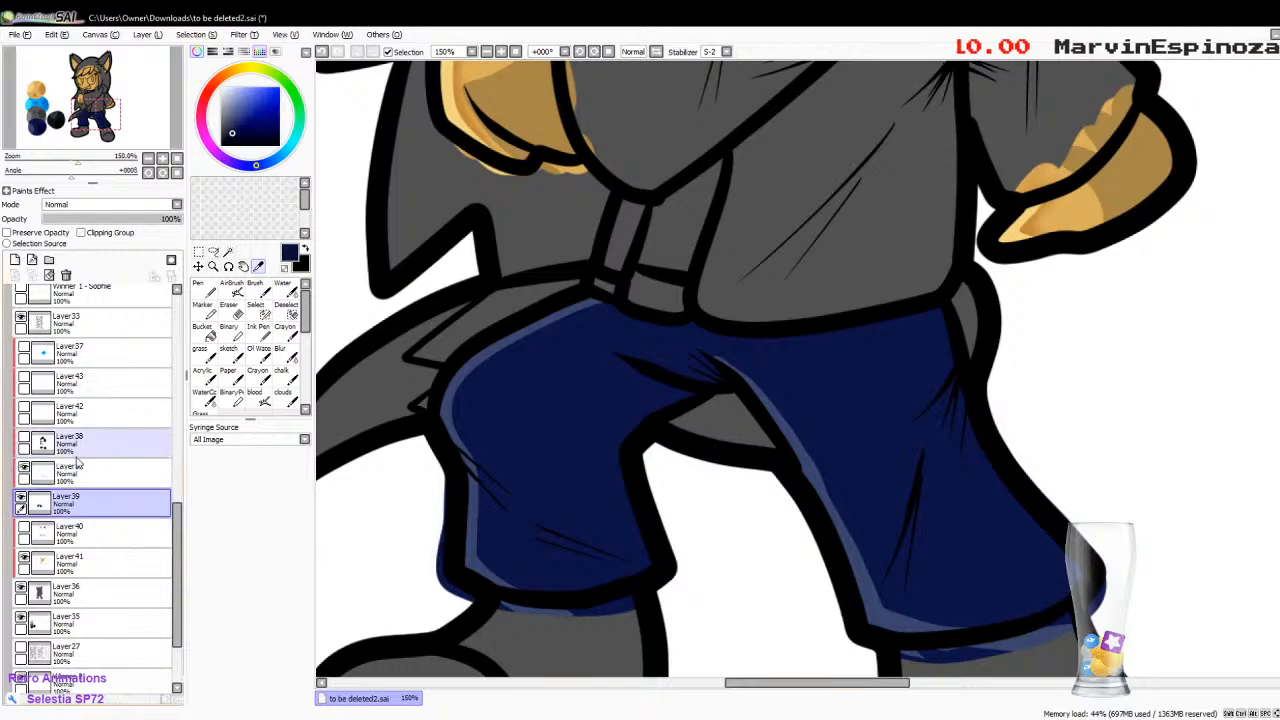
left_click(15, 259)
Step: Shade the left trouser leg's inner side and the right leg's outer side in dark navy, outlining with the Pen at size 16 and bucket-filling
left_click(198, 289)
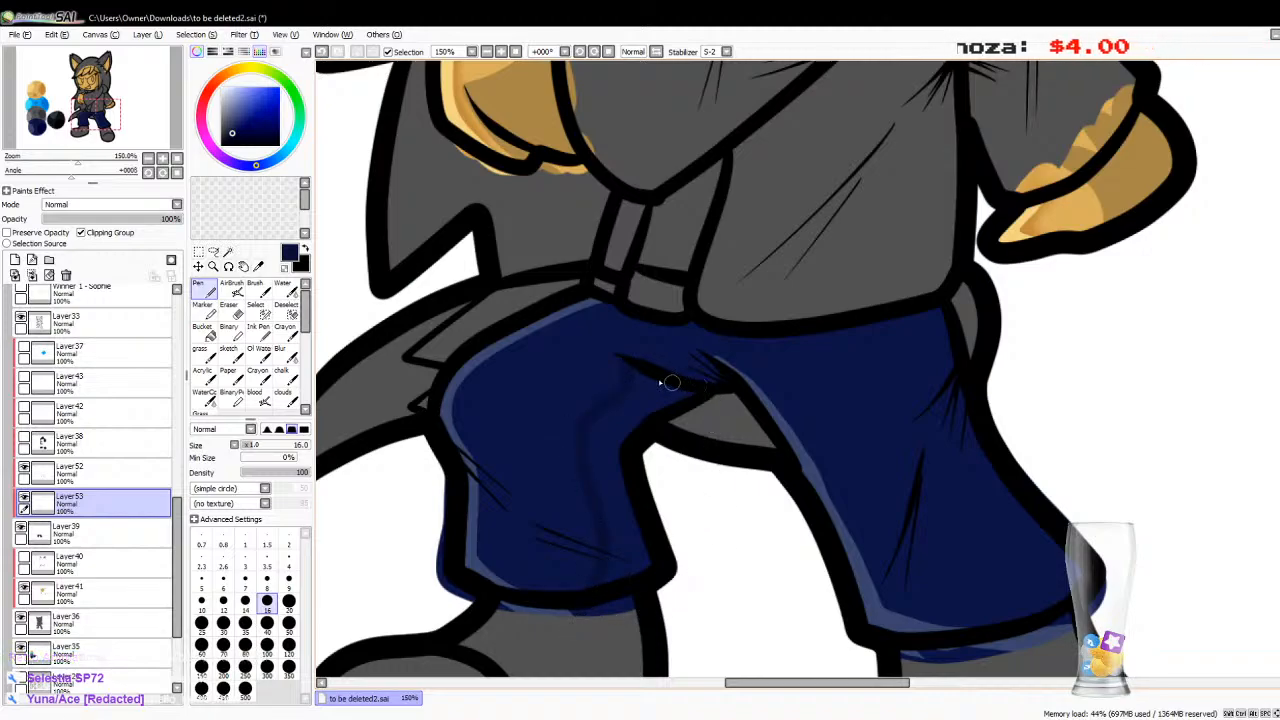
left_click(205, 334)
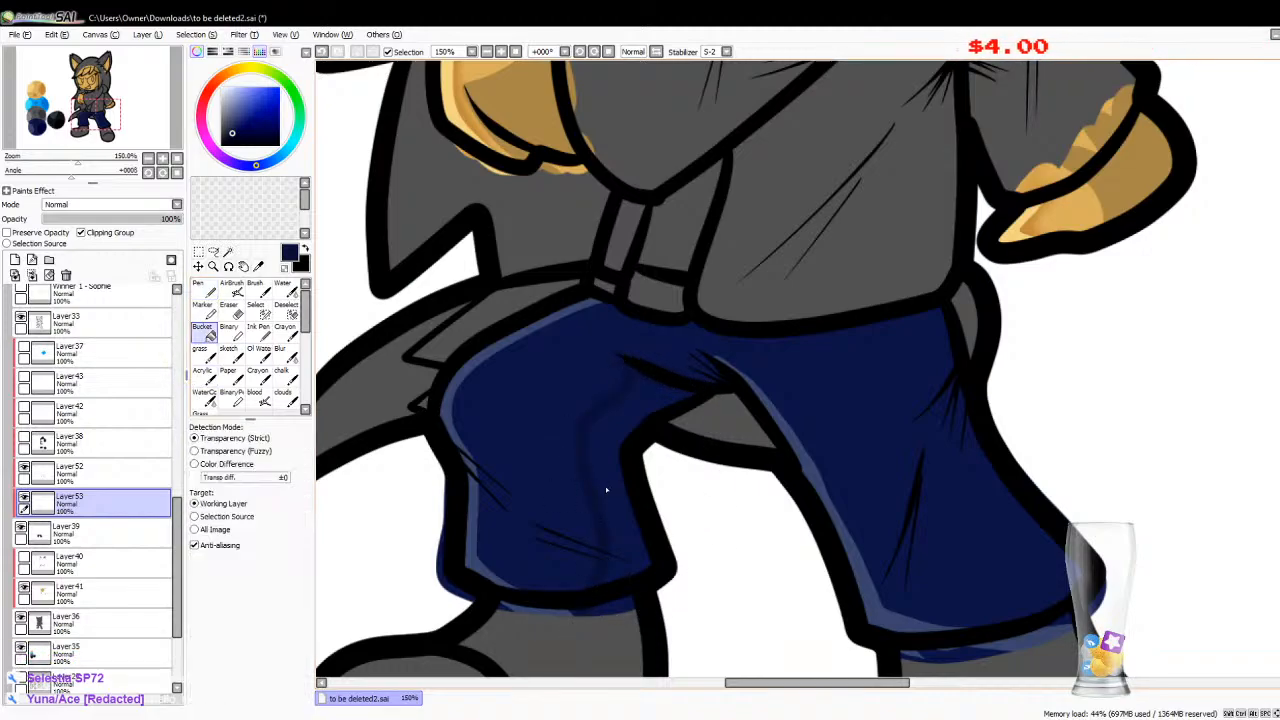
key("n")
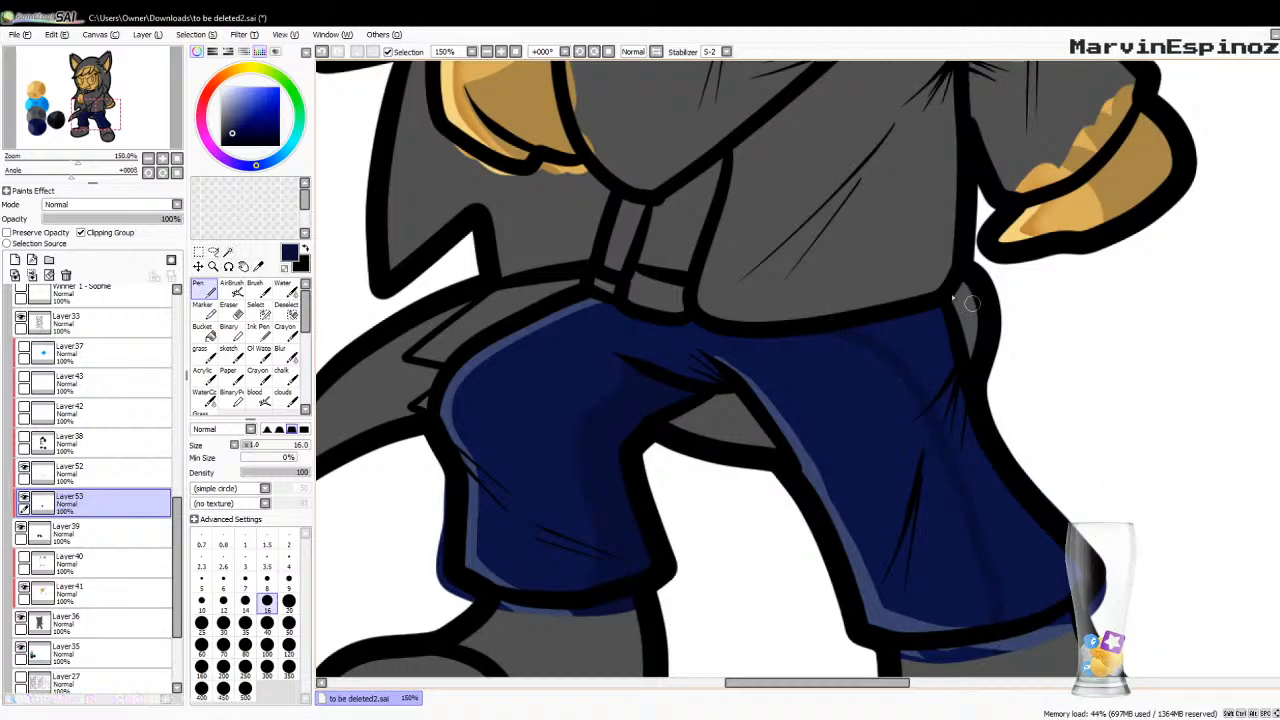
key("g")
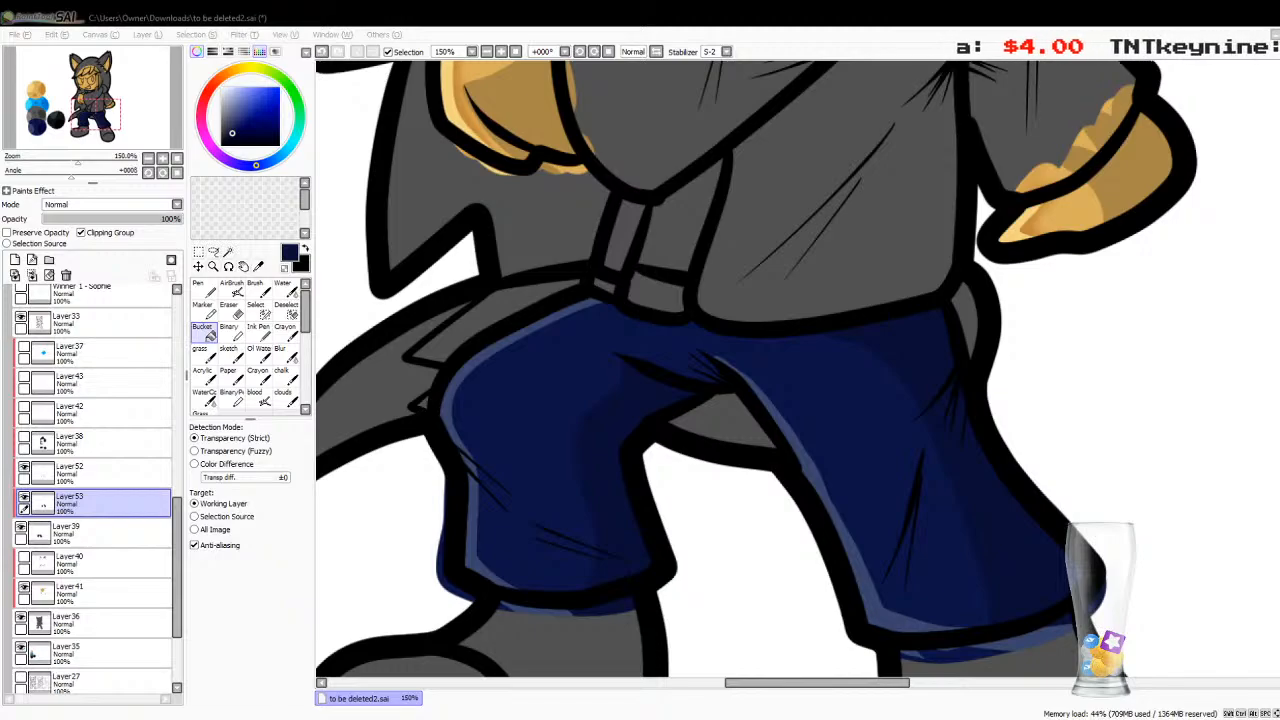
left_click(257, 266)
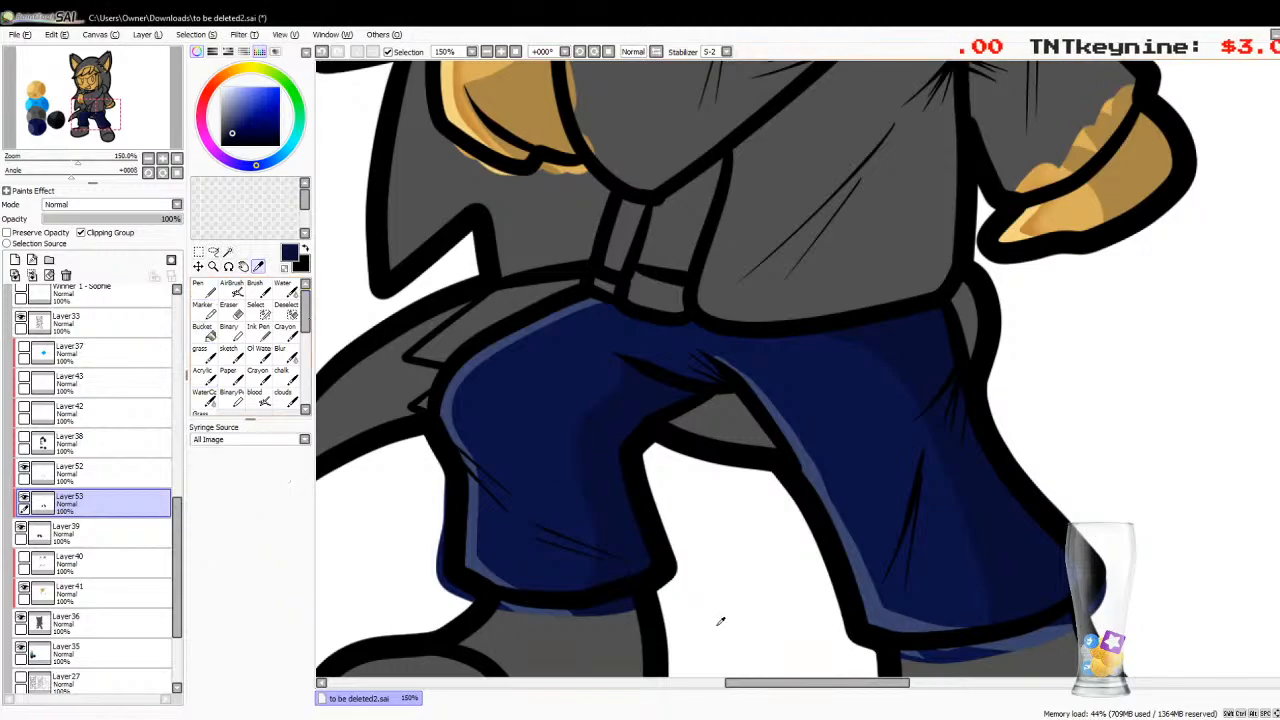
mouse_move(737, 686)
left_mouse_down()
mouse_move(566, 703)
mouse_move(745, 690)
left_mouse_up()
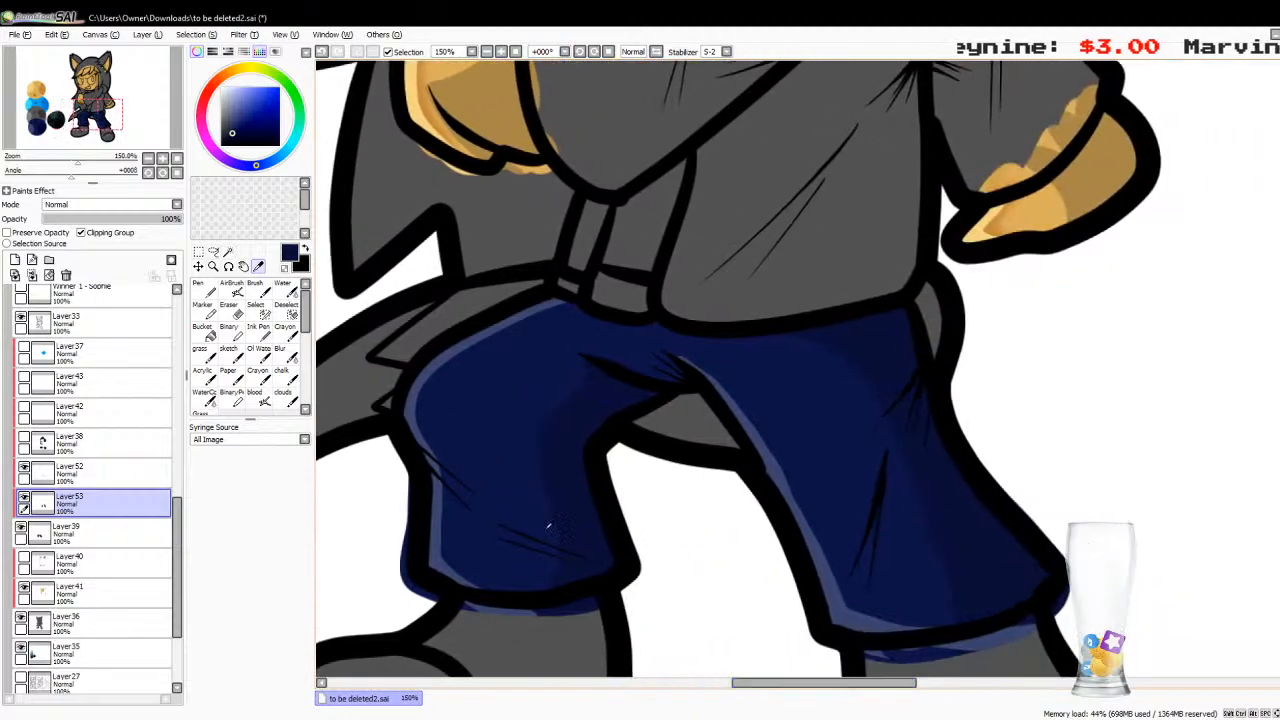
left_click(205, 288)
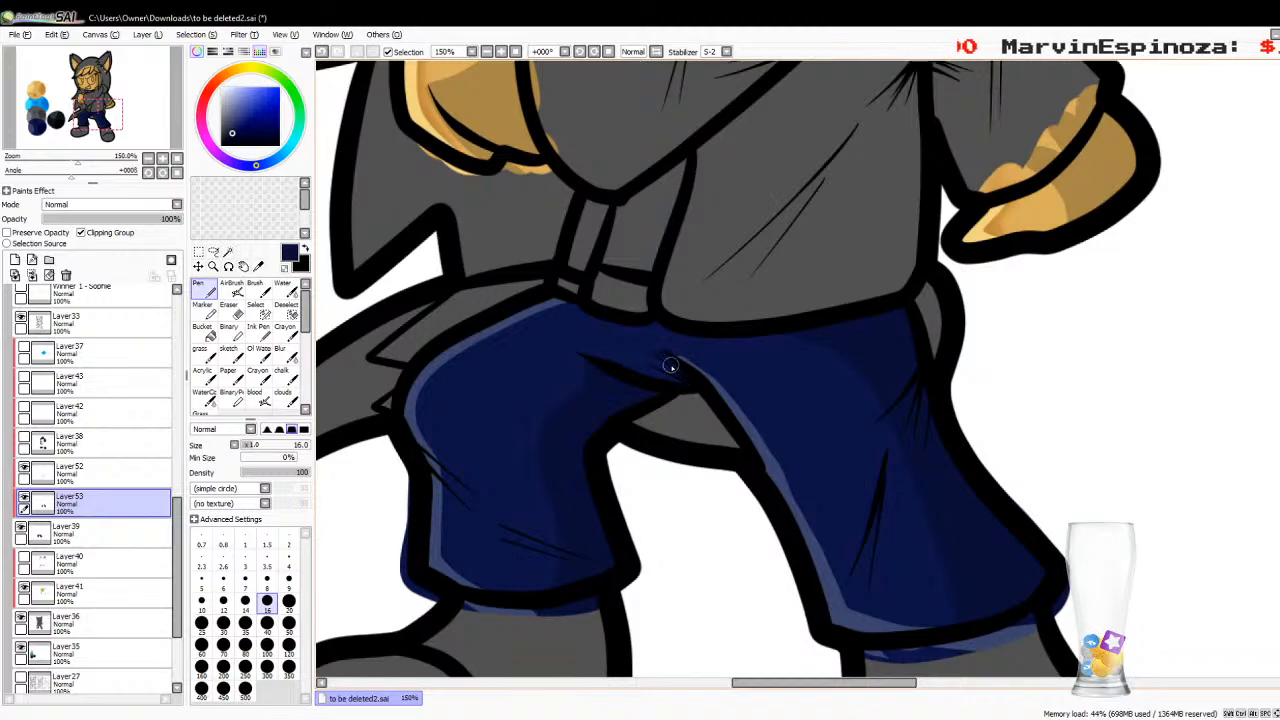
Step: Try a slate-blue highlight stroke along the crotch fold on Layer52, using the colour sampled from the left leg's highlight
left_click(100, 470)
left_click(258, 266)
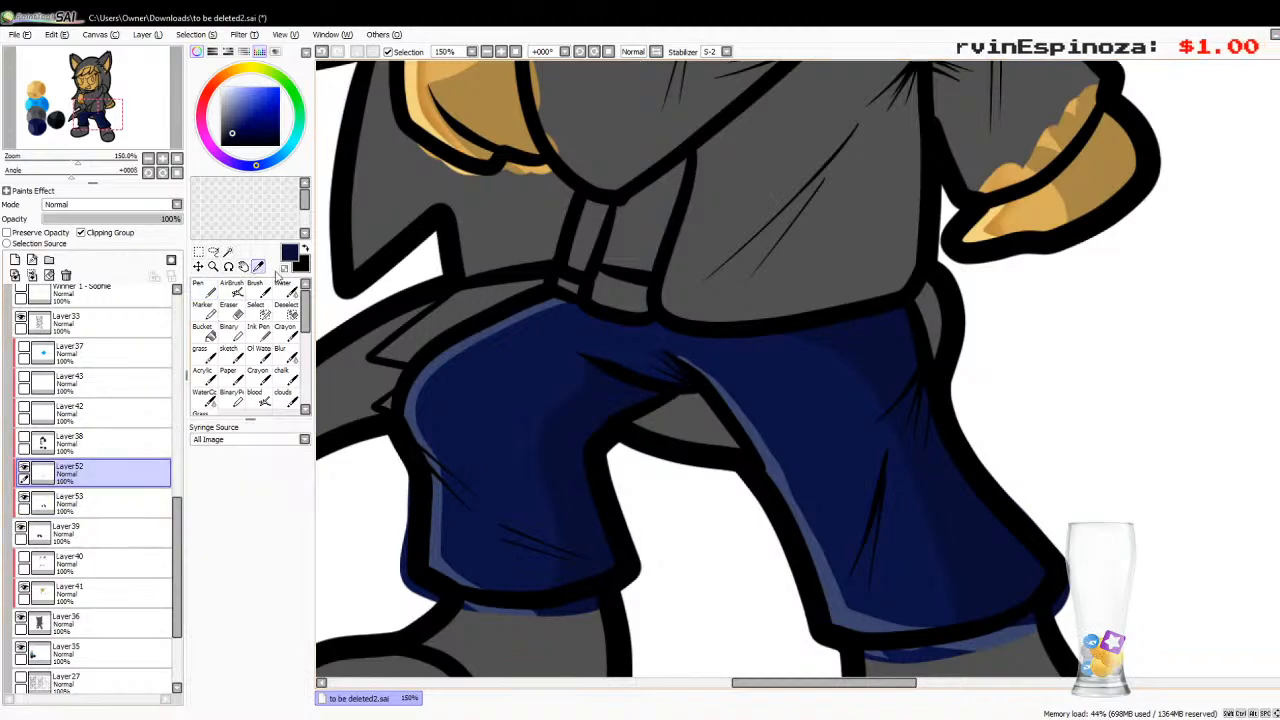
left_click(421, 374)
left_click(205, 288)
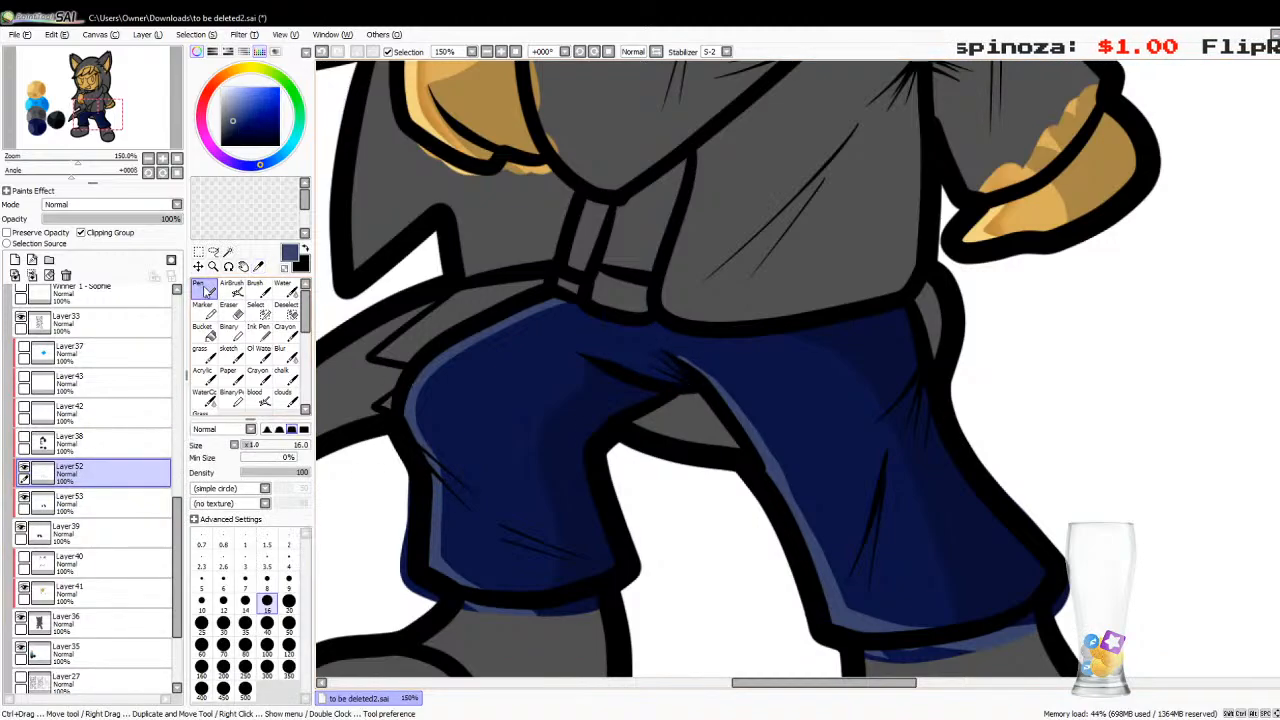
left_click_drag(591, 357, 688, 386)
key("ctrl+z")
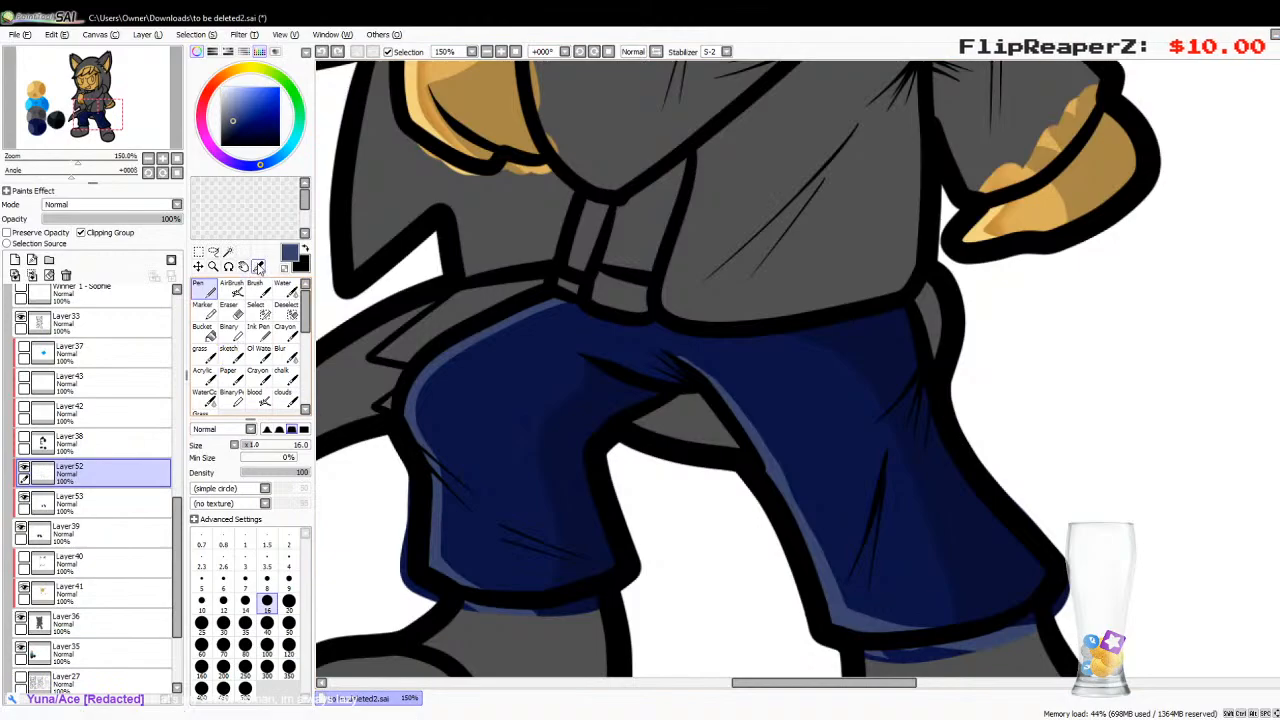
Step: Return to Layer53 and sample the dark navy shading colour from the left trouser leg for the Pen
left_click(258, 265)
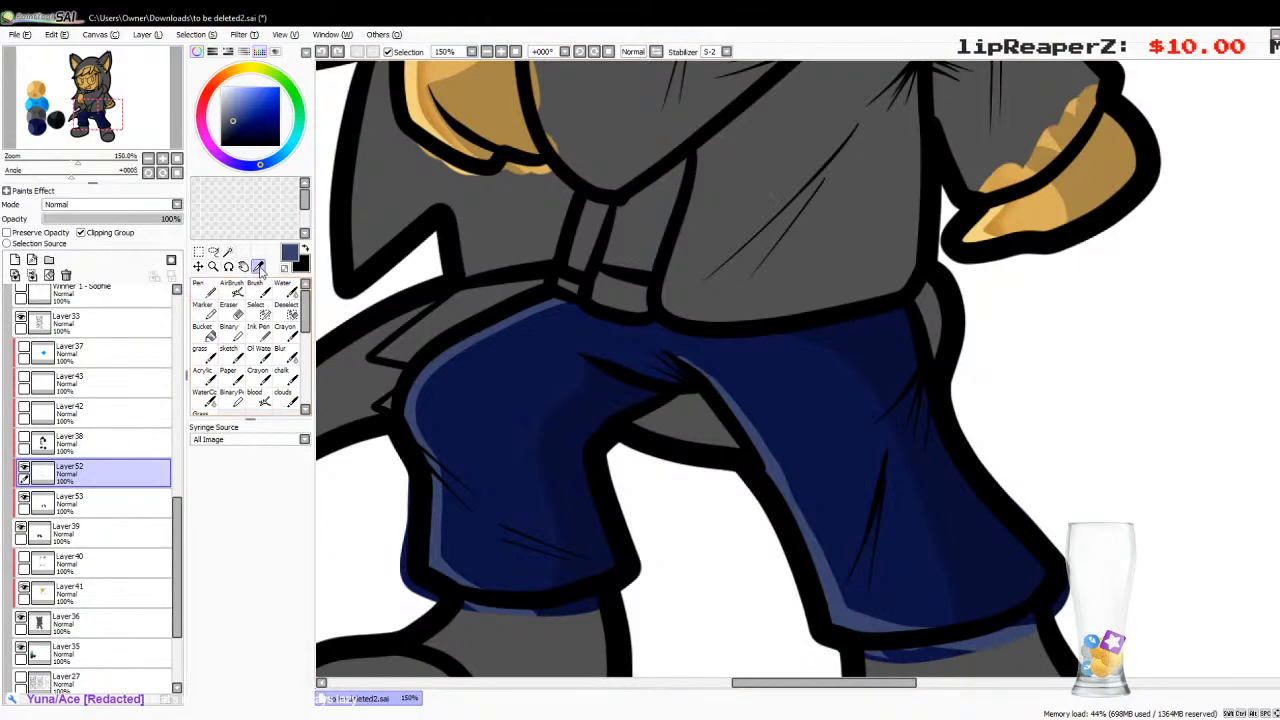
left_click(40, 503)
left_click(543, 420)
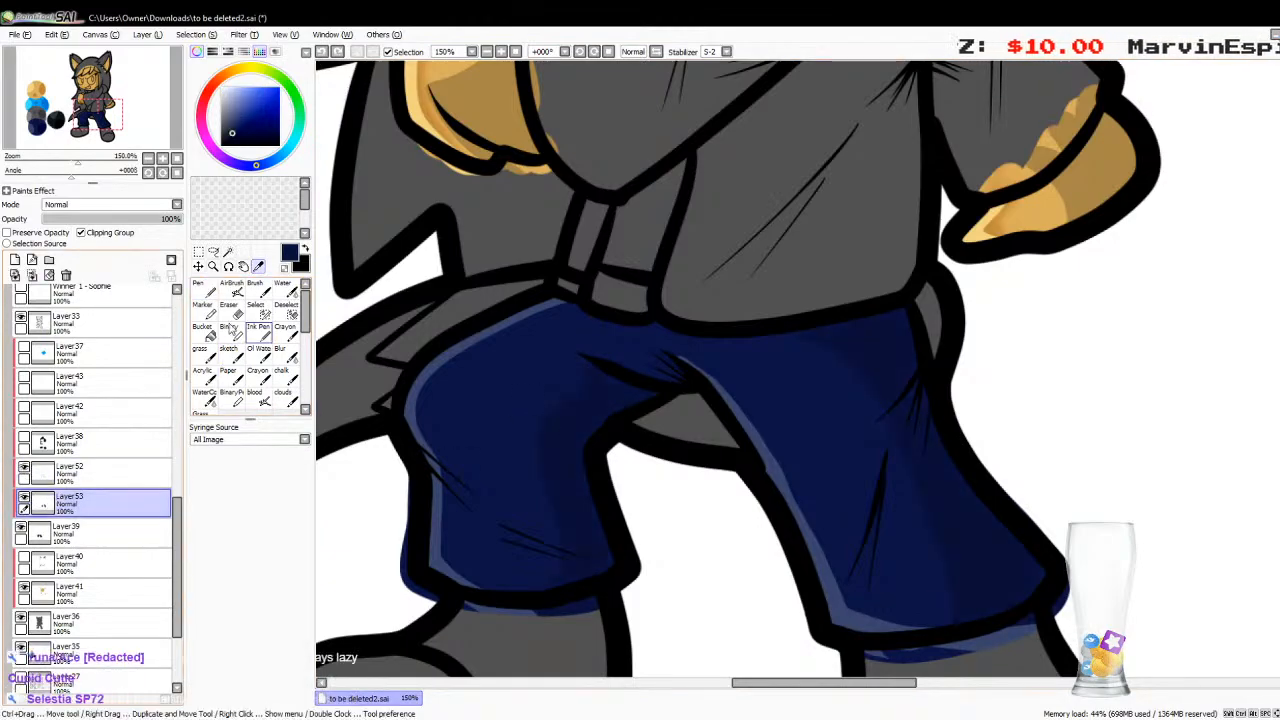
left_click(203, 289)
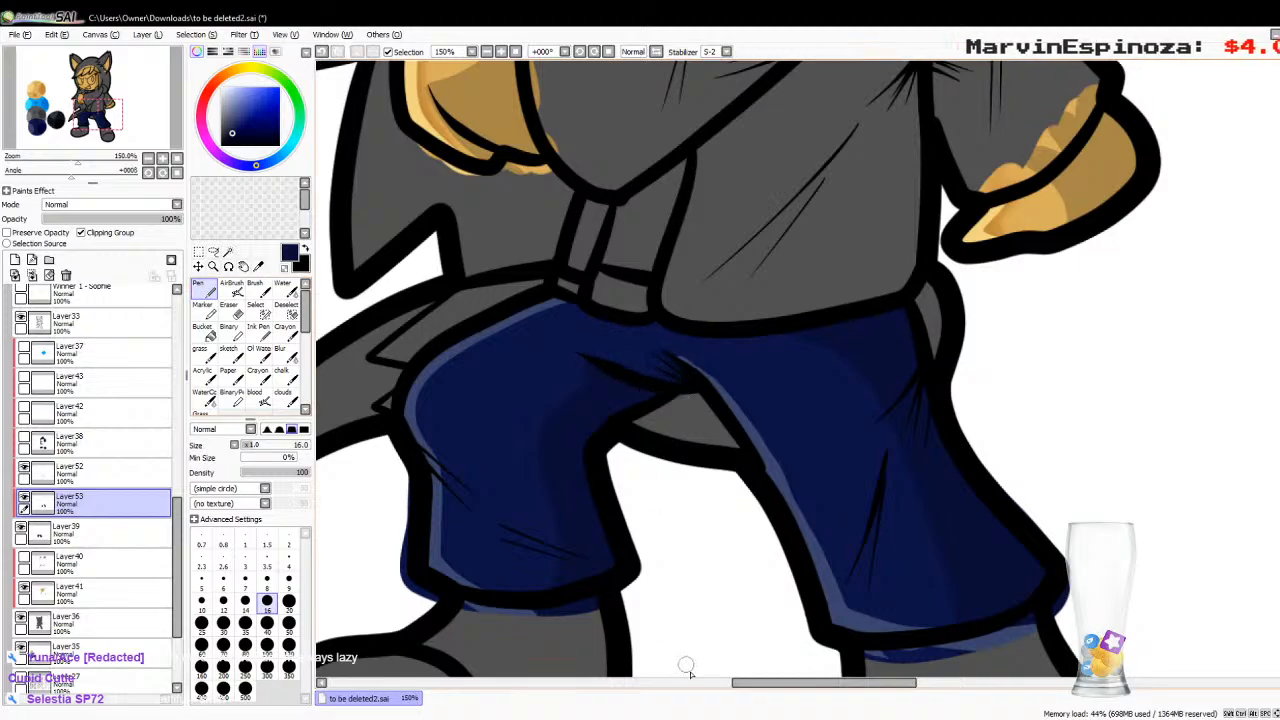
Step: Sample the large darkest navy spot from the navy palette ball for the AirBrush and add a clipped layer above Layer53
left_click_drag(754, 684, 579, 684)
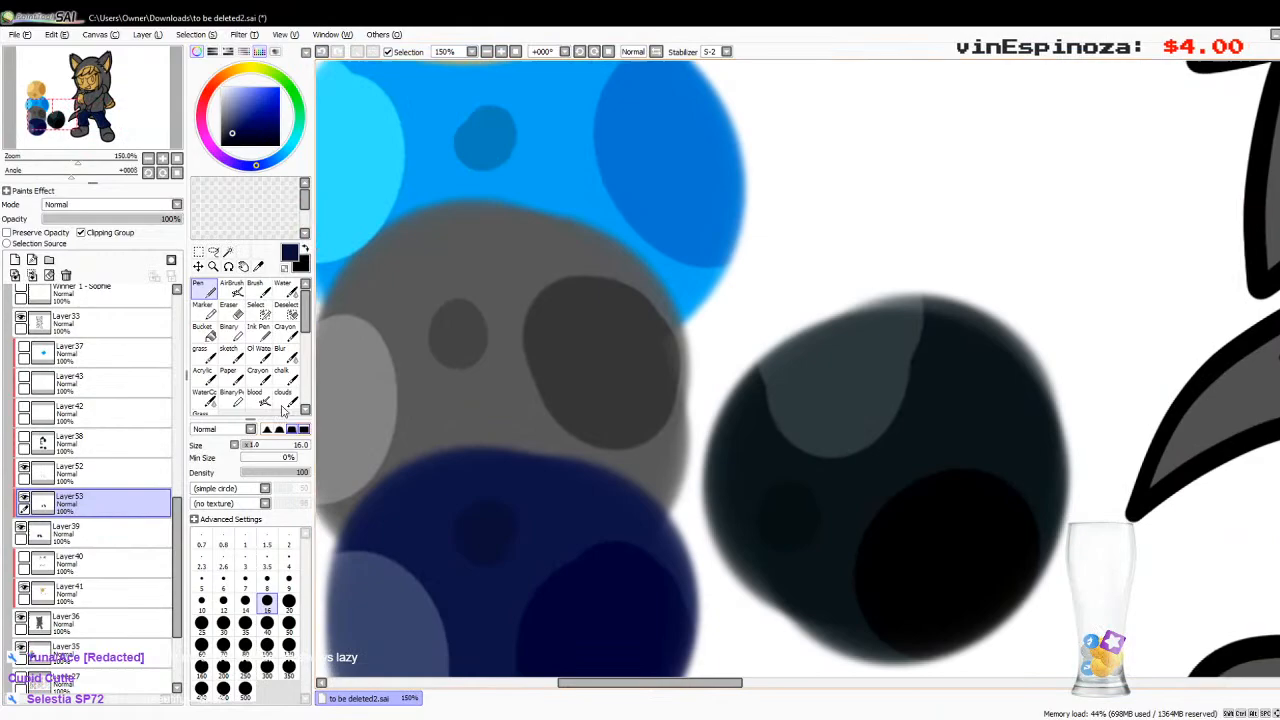
left_click(258, 266)
left_click(586, 600)
left_click(231, 289)
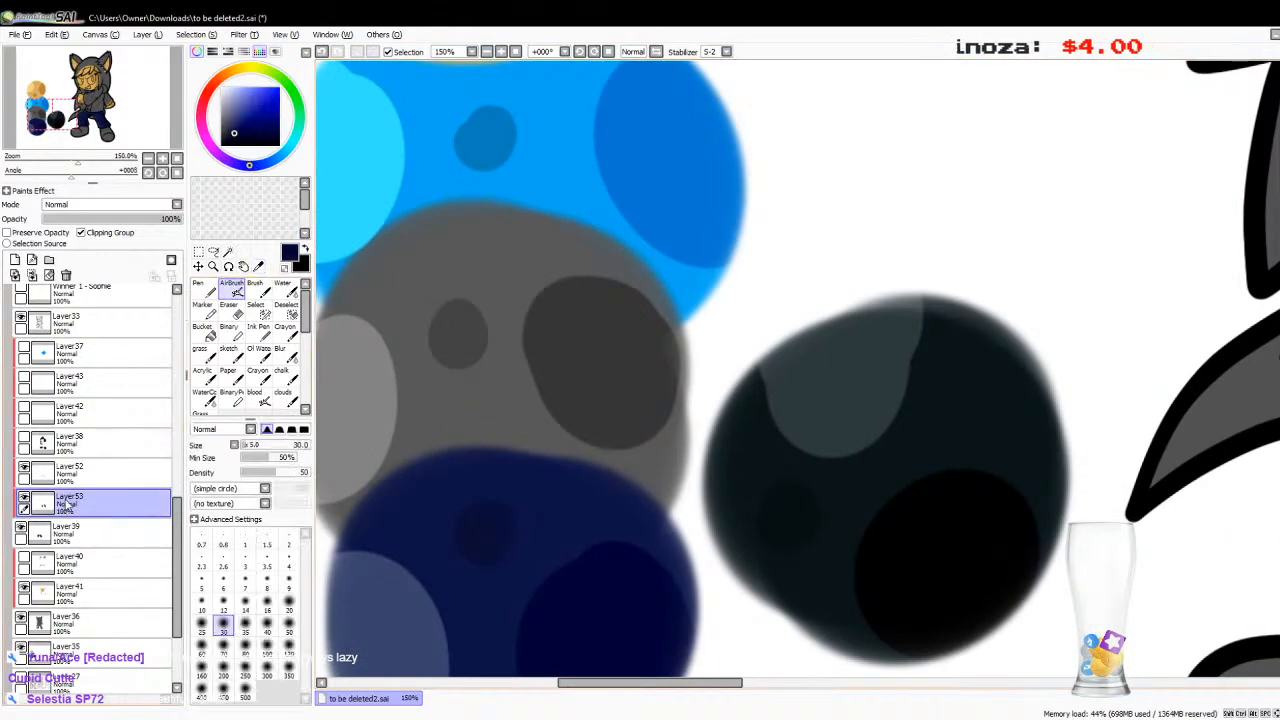
left_click(15, 259)
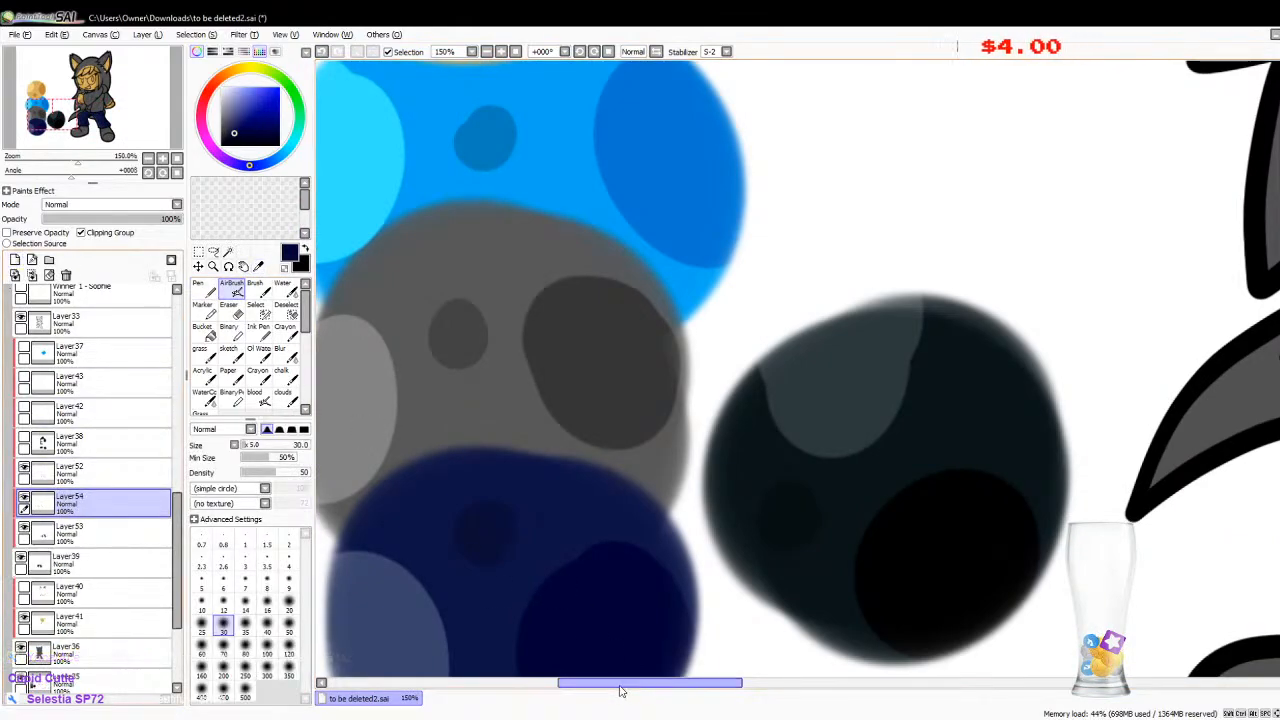
Step: Airbrush a soft dark navy edge at size 30 along the inside of the highlights on both trouser legs
left_click_drag(620, 688, 774, 688)
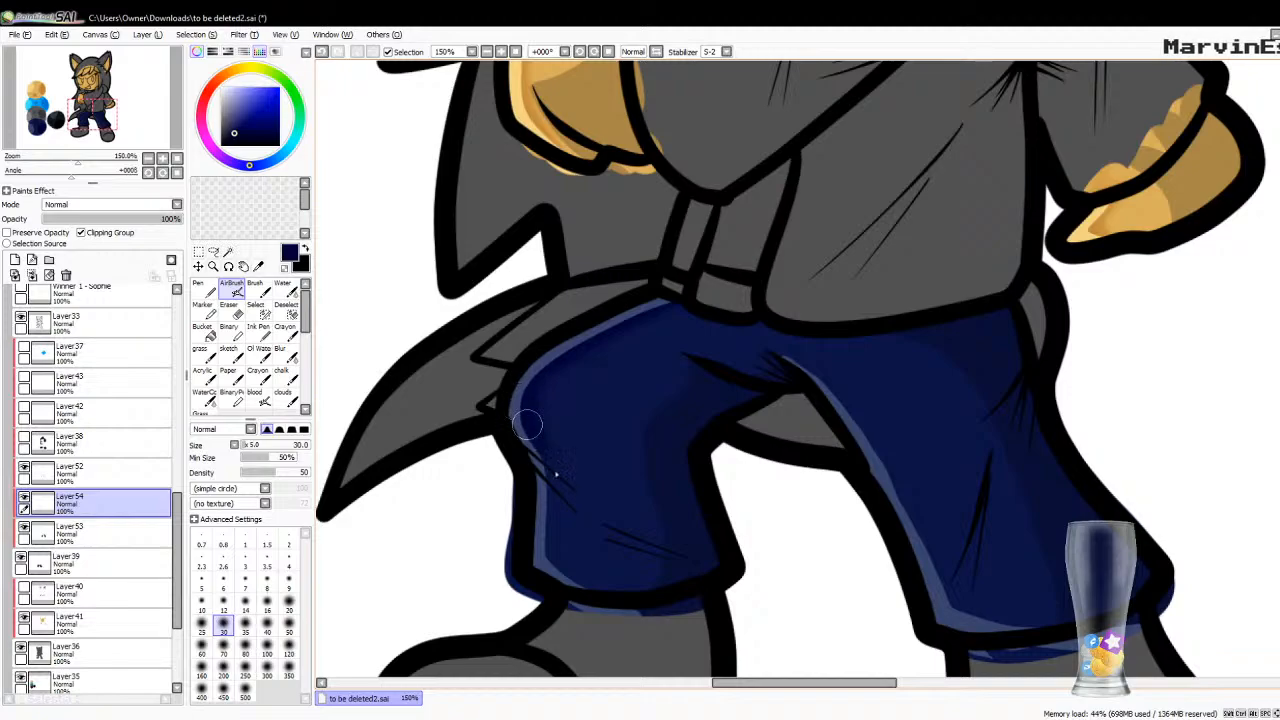
mouse_move(528, 425)
left_mouse_down()
mouse_move(548, 551)
mouse_move(618, 602)
left_mouse_up()
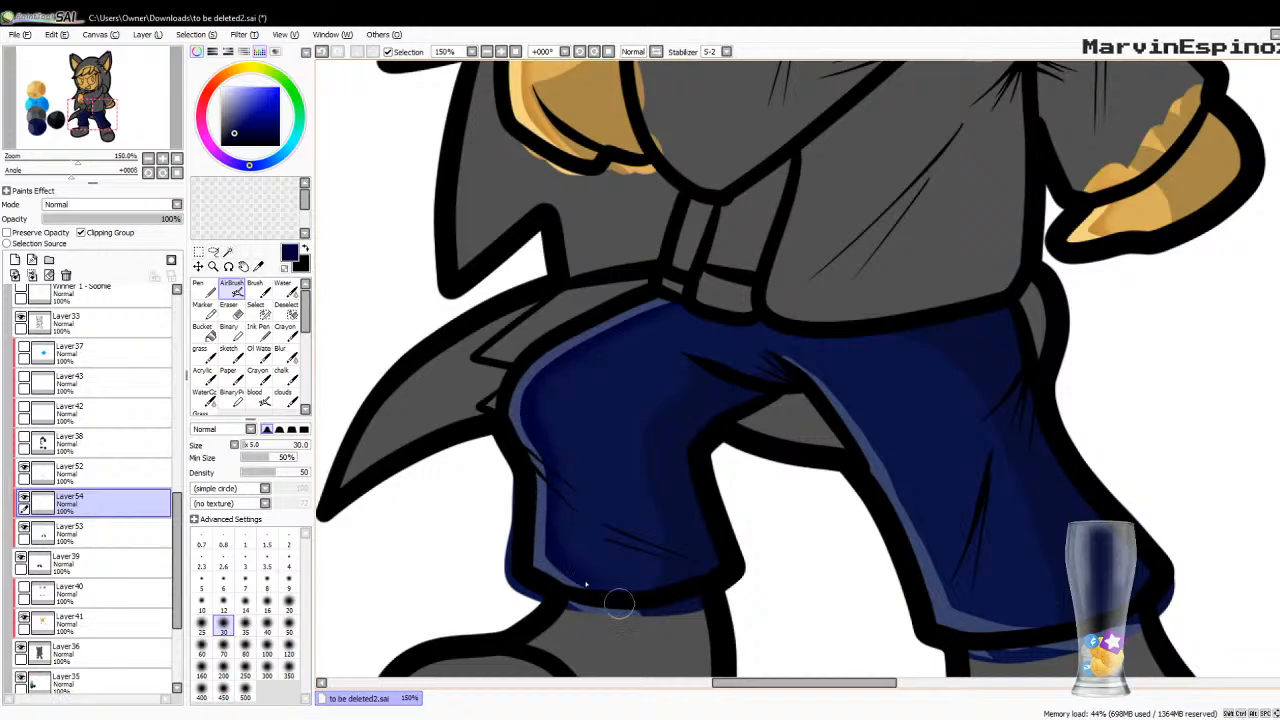
mouse_move(811, 351)
left_mouse_down()
mouse_move(866, 431)
mouse_move(847, 407)
mouse_move(894, 487)
mouse_move(869, 429)
mouse_move(949, 597)
mouse_move(988, 623)
mouse_move(1005, 597)
left_mouse_up()
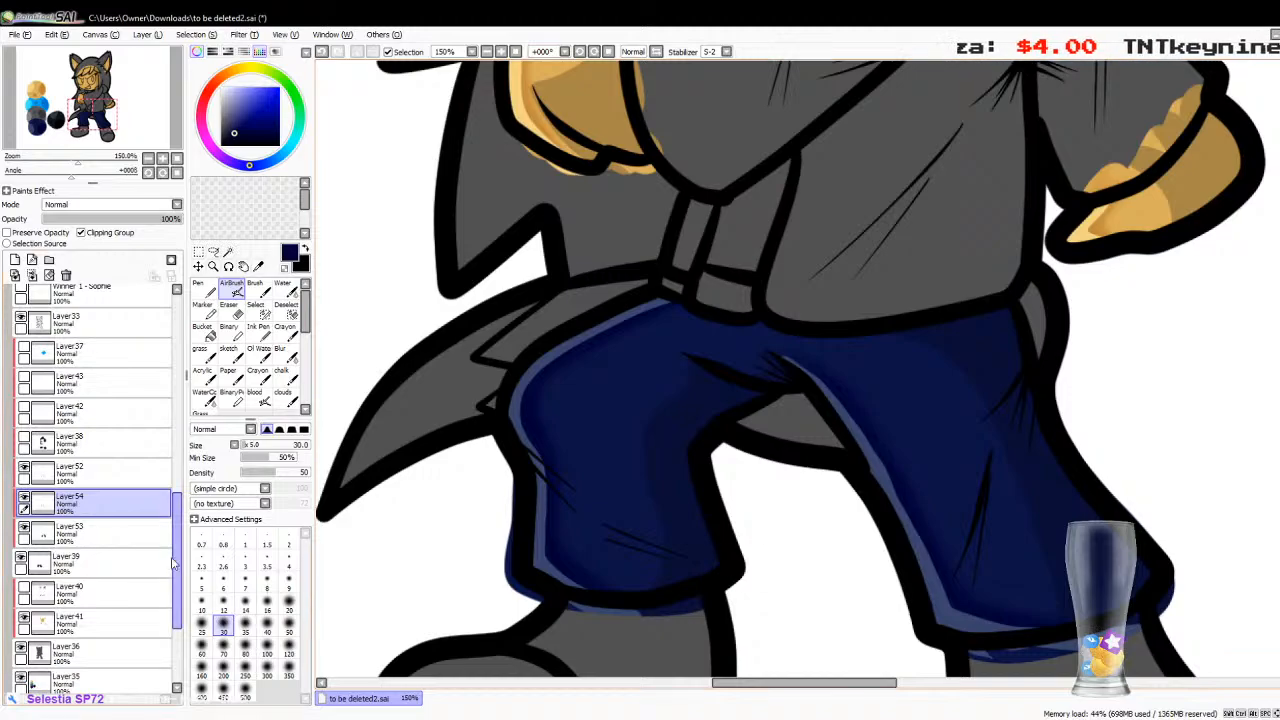
Step: Merge the trouser highlight, soft blending and shading layers down into Layer39
left_click(100, 472)
left_click(32, 275)
left_click(32, 275)
left_click(32, 275)
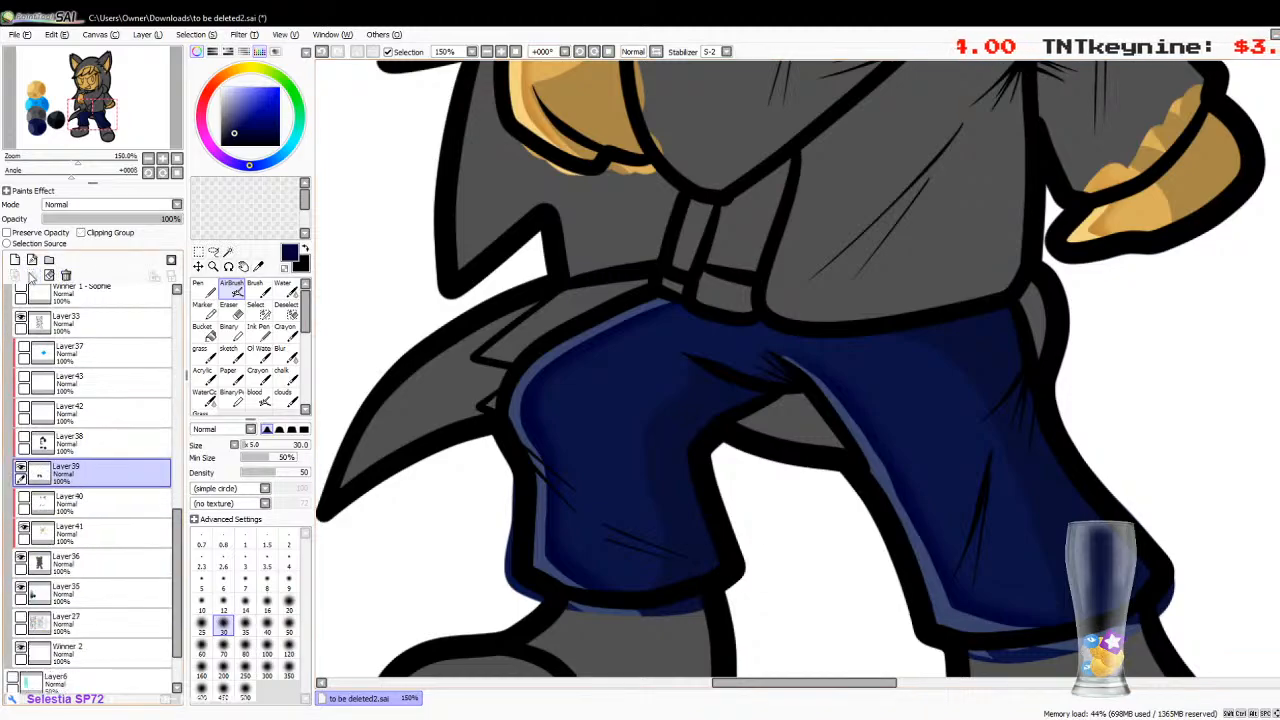
Step: Show and select Layer42, which holds the white eyes, teeth, belt and tail tip, leaving Layer38 hidden
left_click(177, 158)
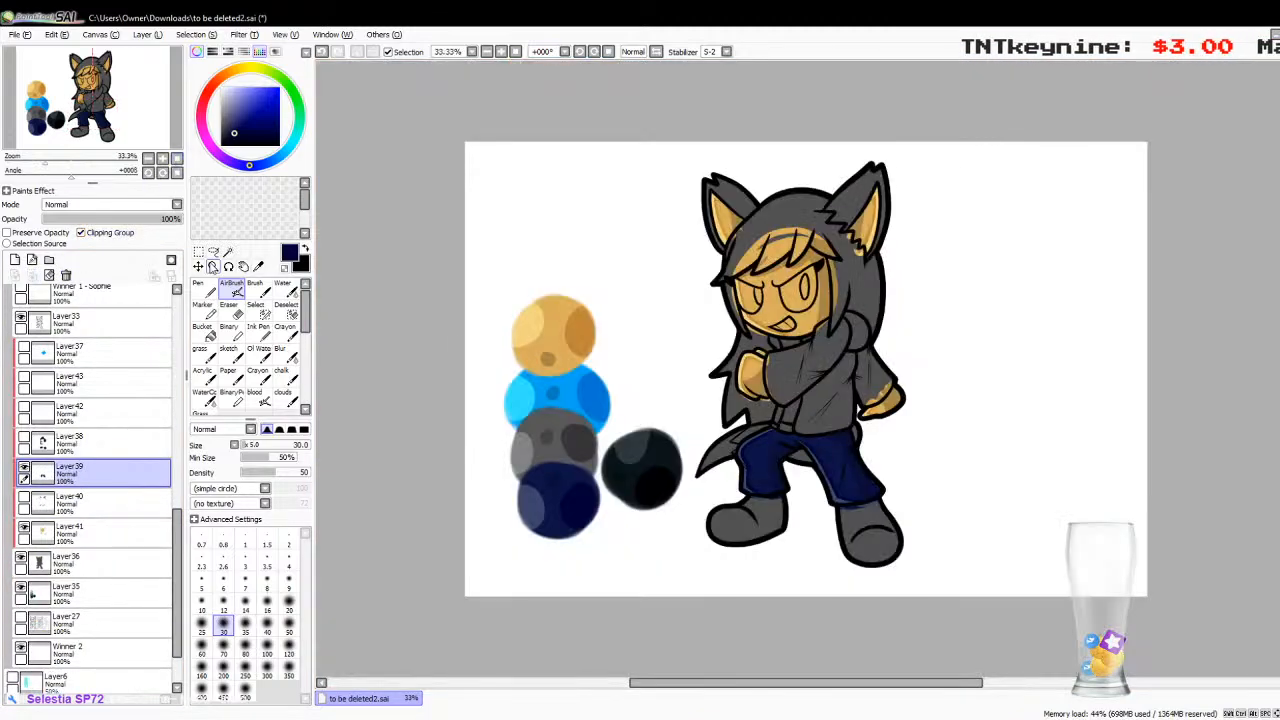
left_click(447, 718)
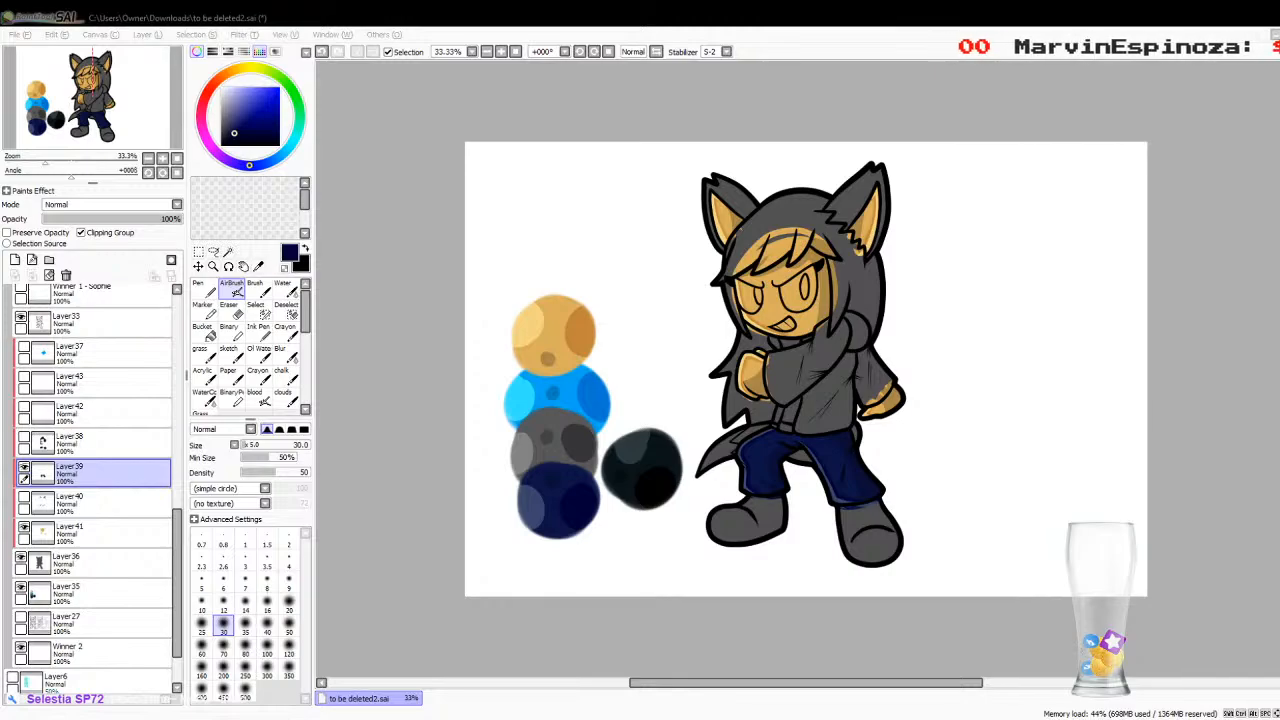
left_click(673, 693)
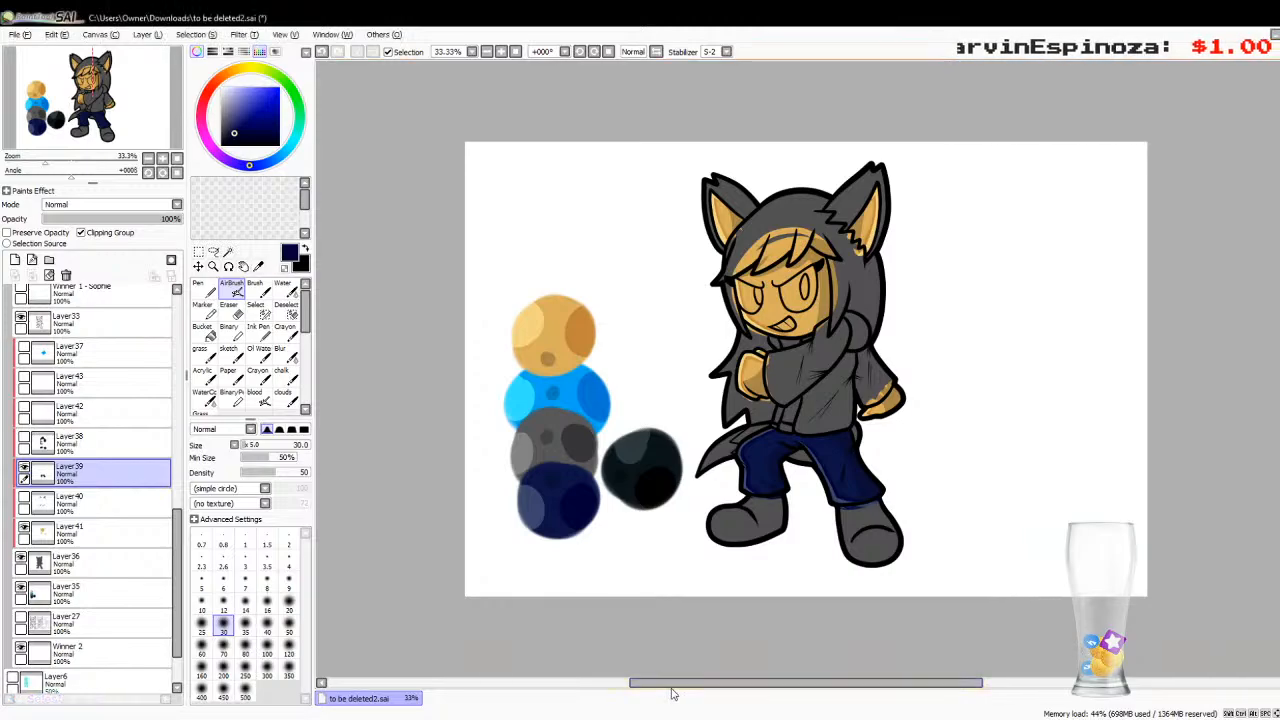
left_click_drag(650, 686, 634, 686)
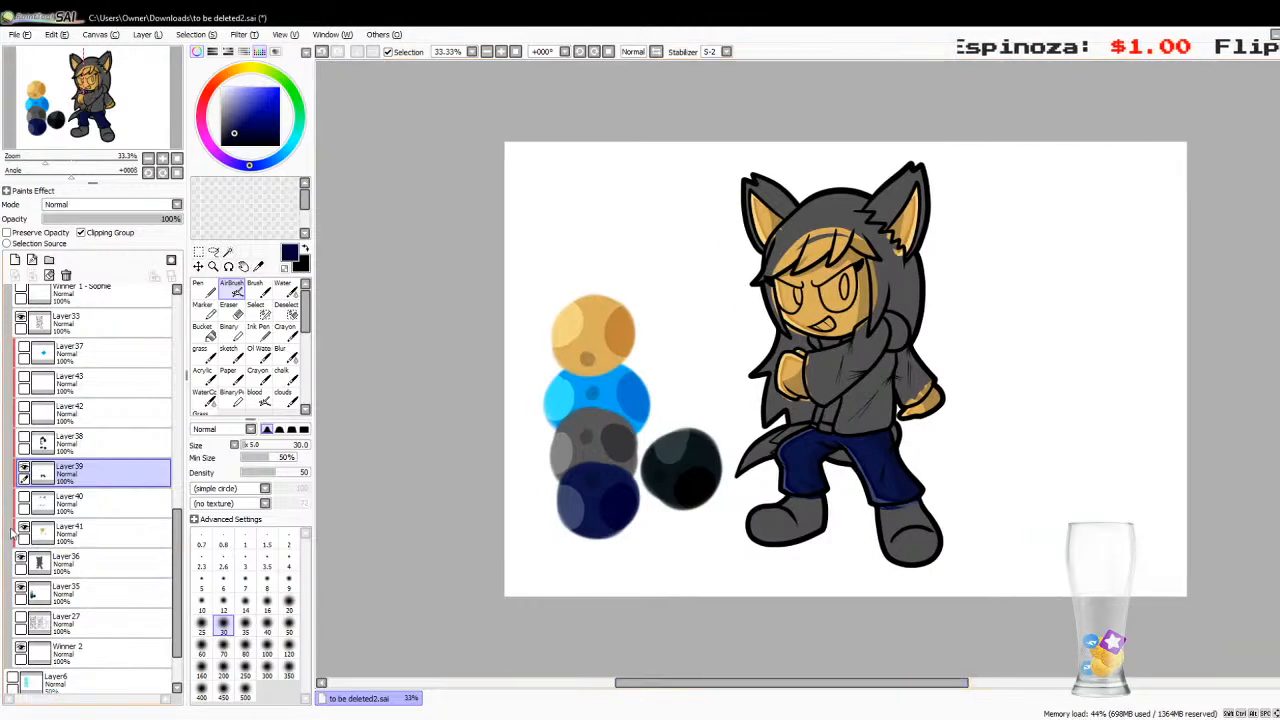
left_click(23, 440)
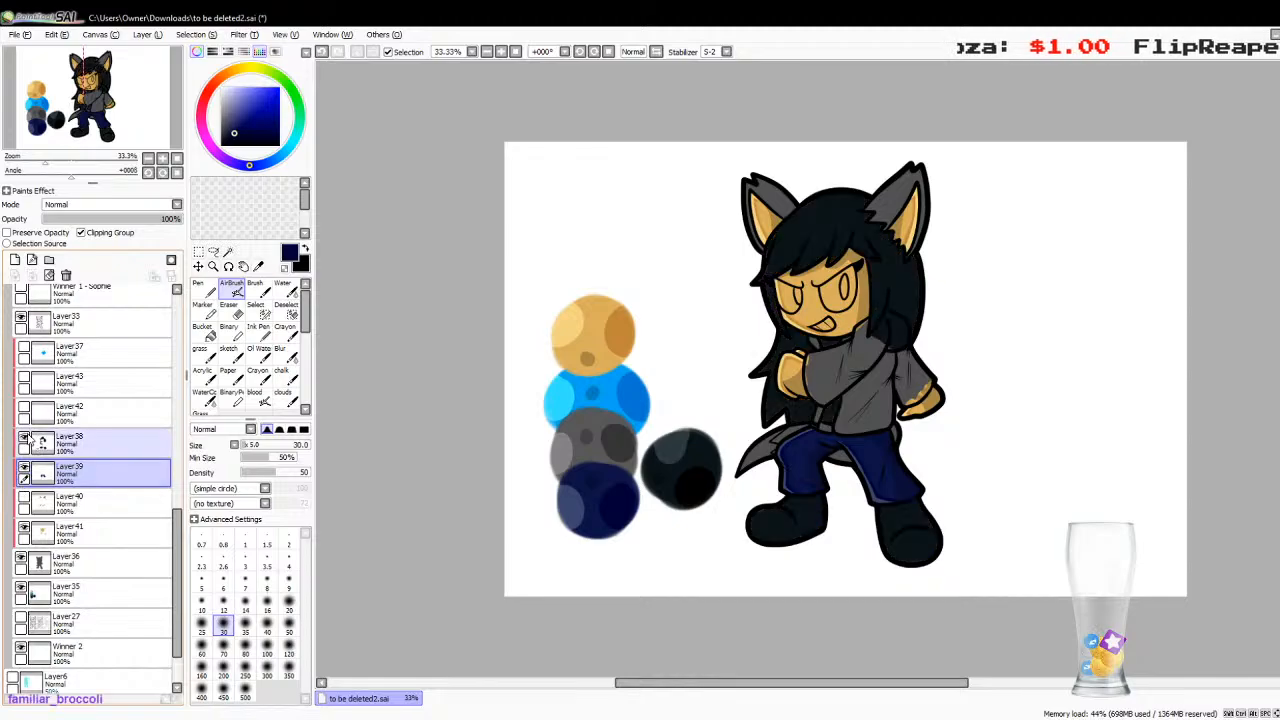
left_click(23, 440)
left_click(23, 410)
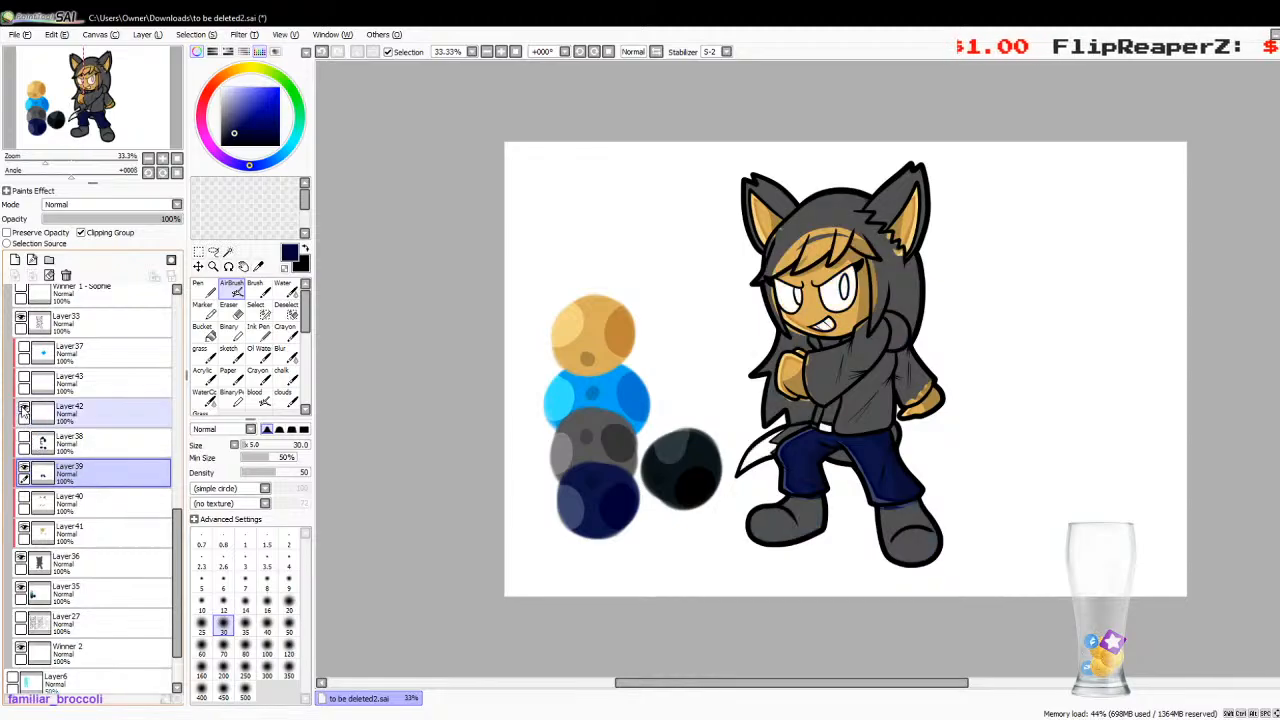
left_click(58, 412)
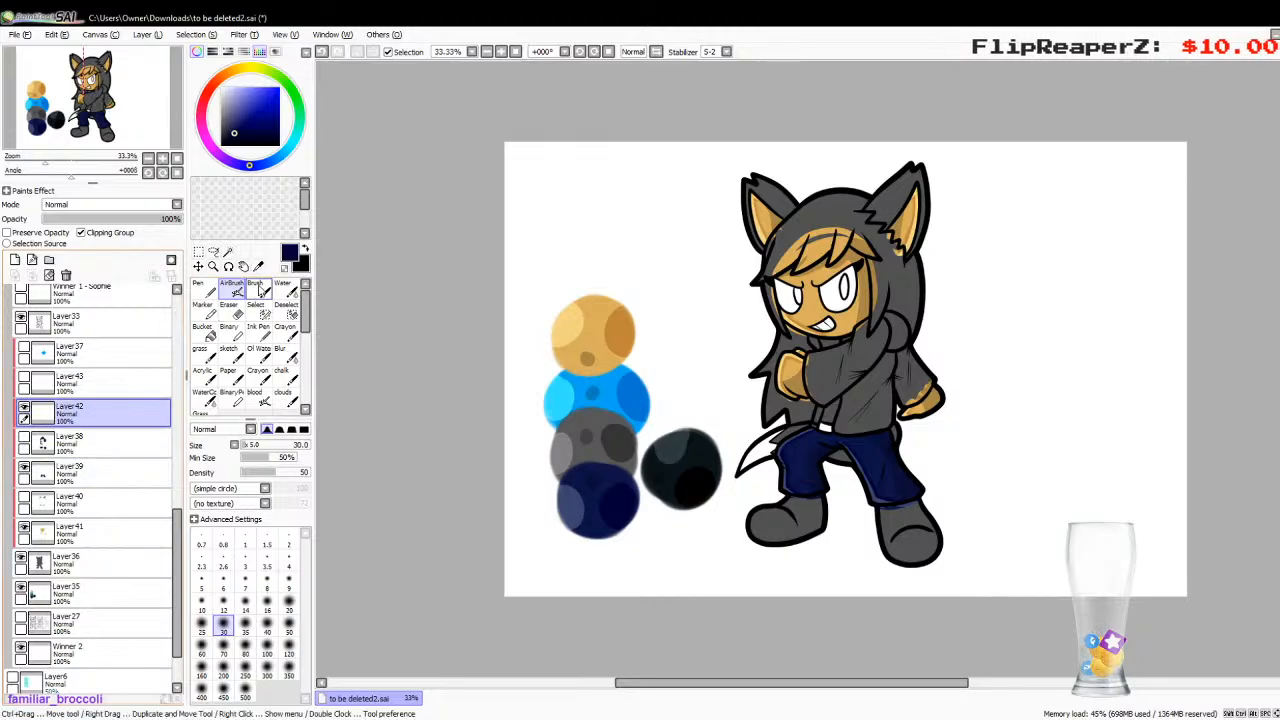
Step: Sample the white of the character's eye and darken it to a mid grey for the Pen at size 16
left_click(258, 265)
left_click(162, 158)
left_click(162, 158)
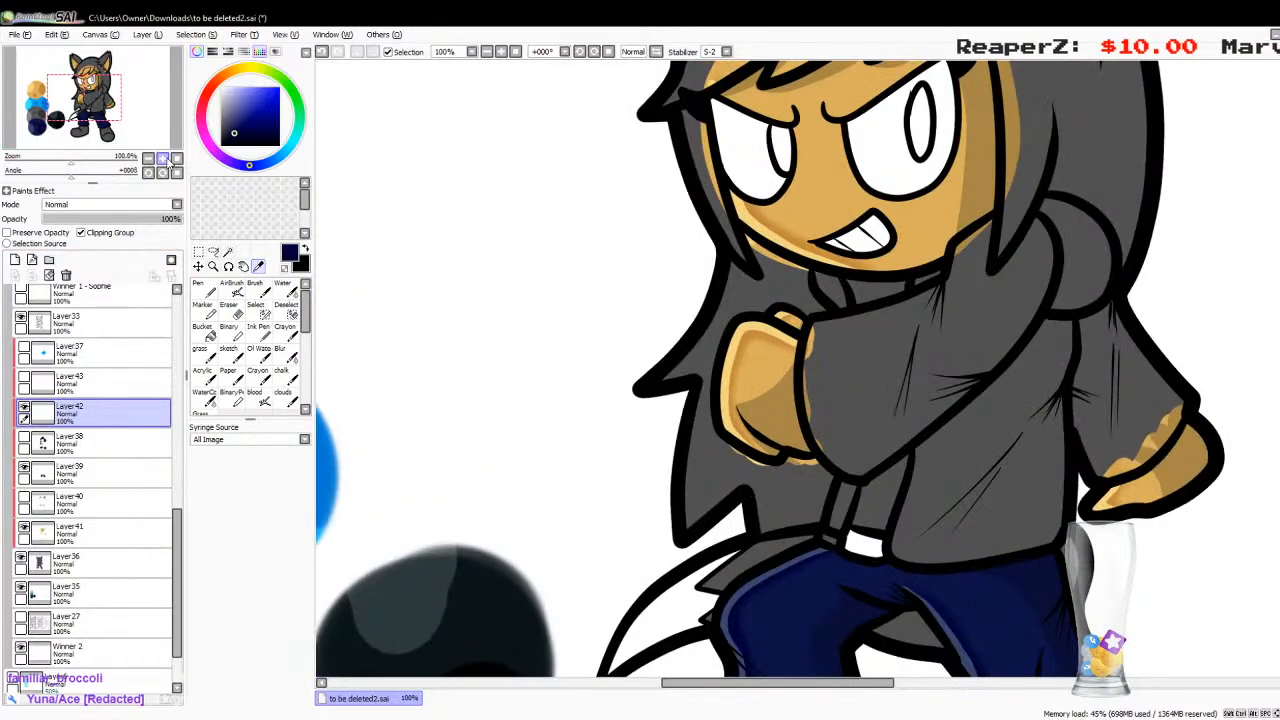
left_click(162, 158)
left_click(718, 91)
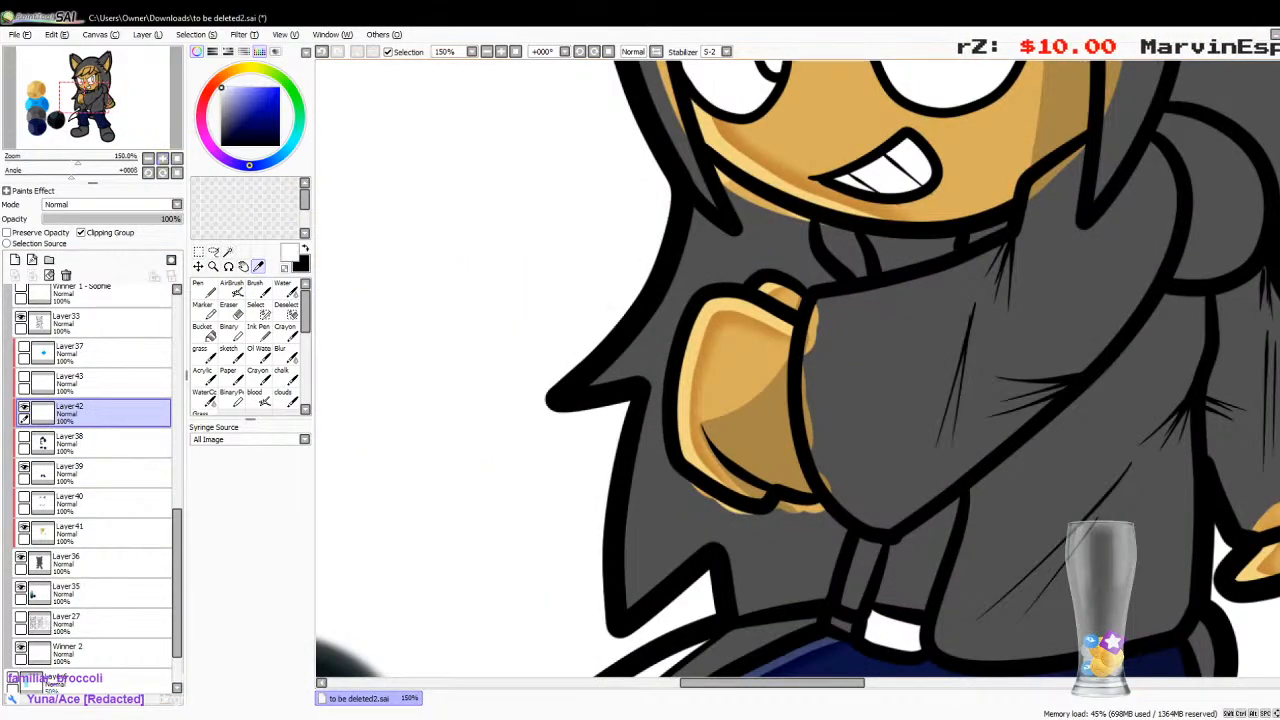
scroll(800, 370, "down", 6)
left_click(204, 289)
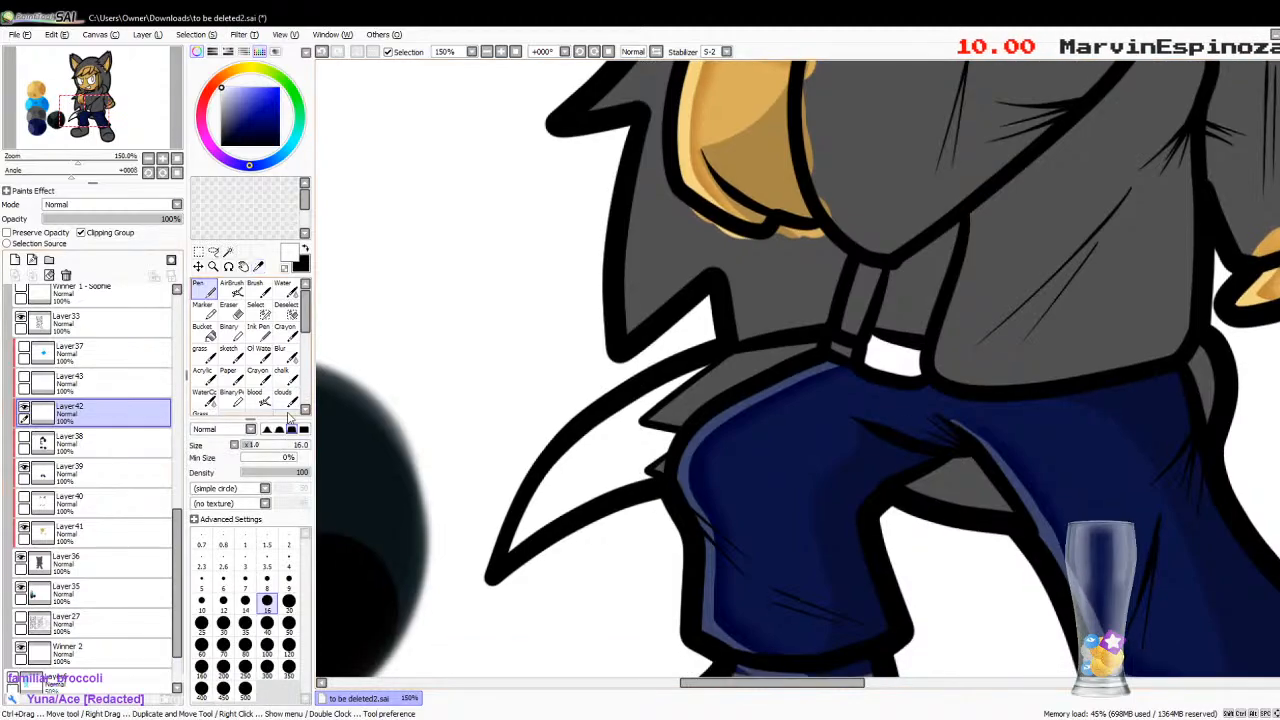
left_click_drag(726, 684, 680, 703)
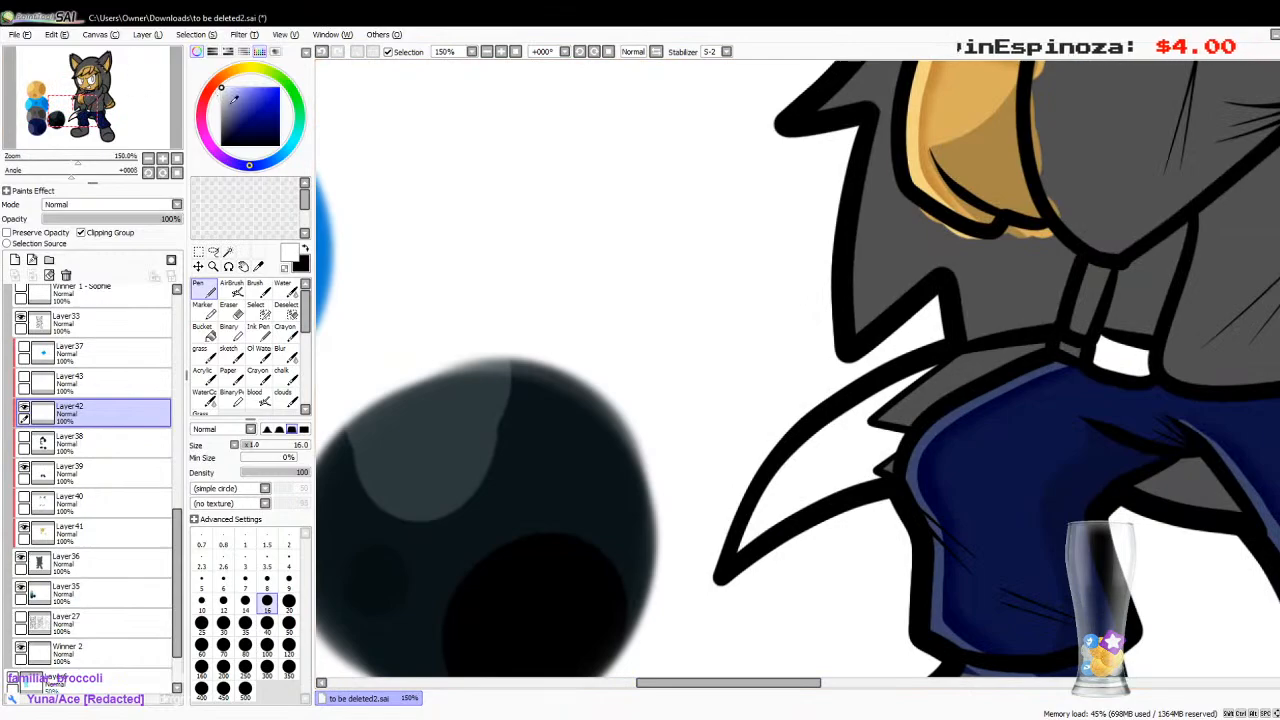
left_click(221, 110)
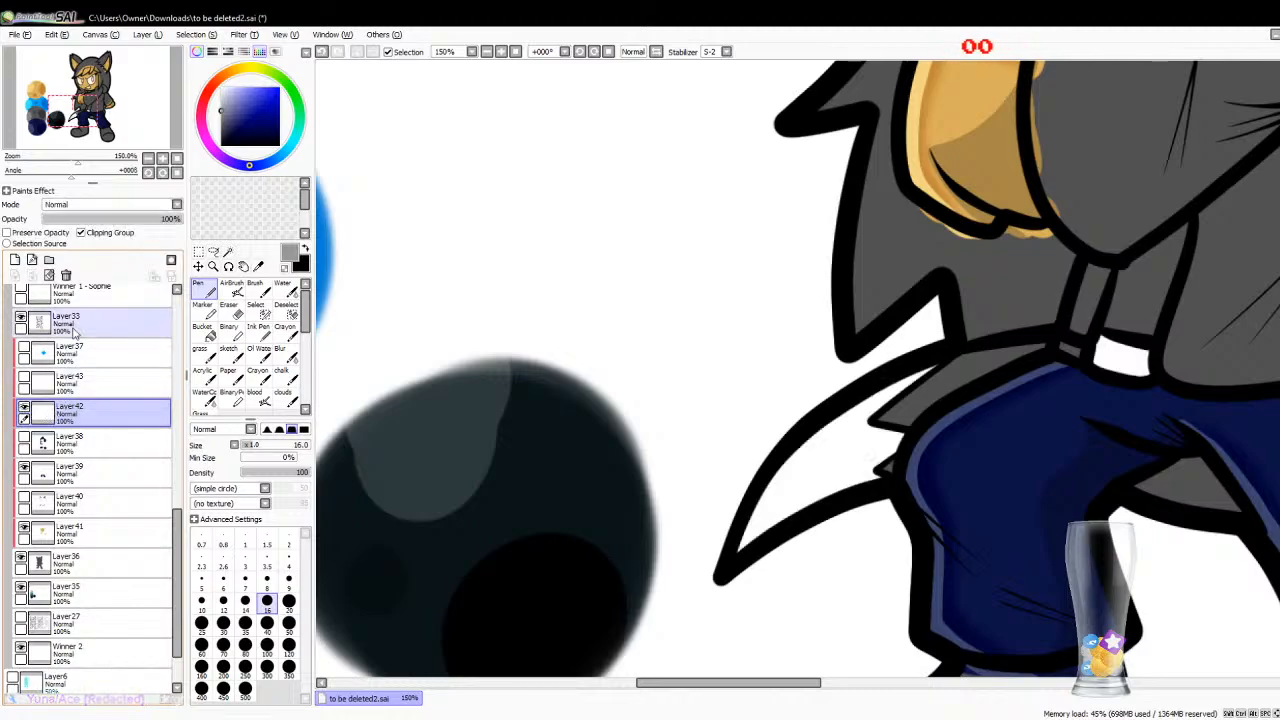
Step: Add a new layer directly above Layer42 and make it a clipping layer
left_click(14, 260)
left_click(90, 441)
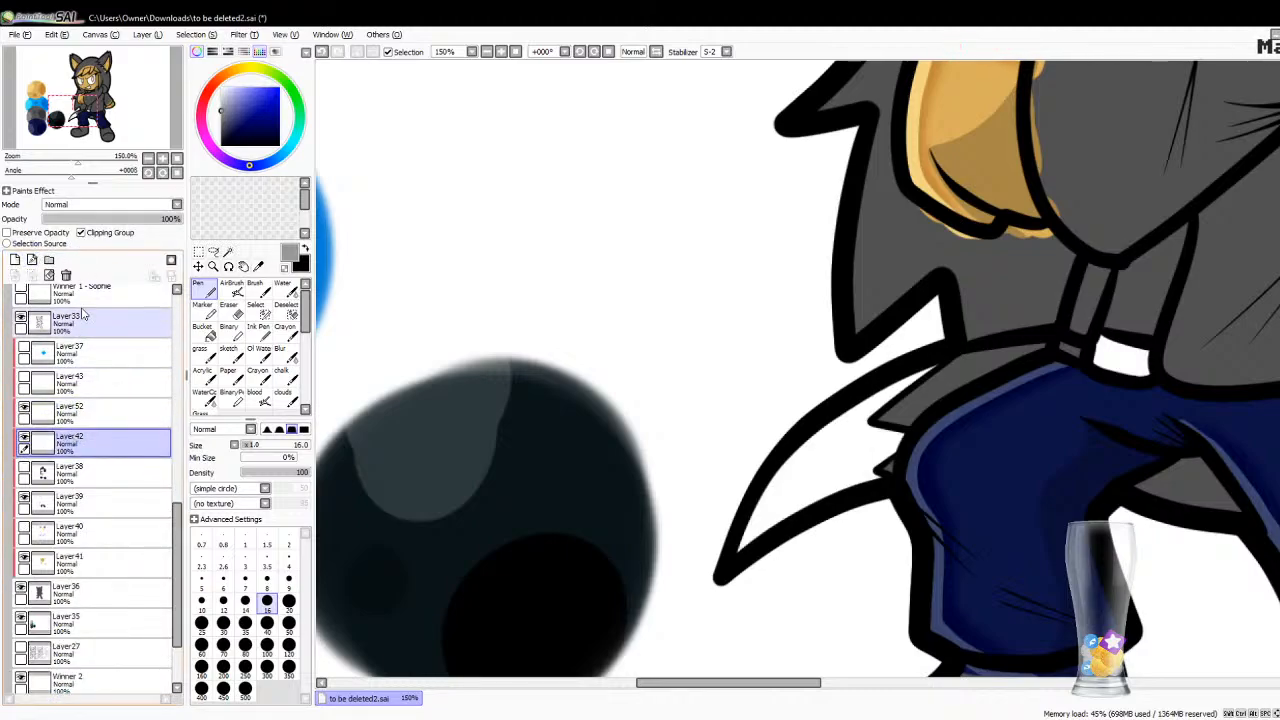
left_click(87, 409)
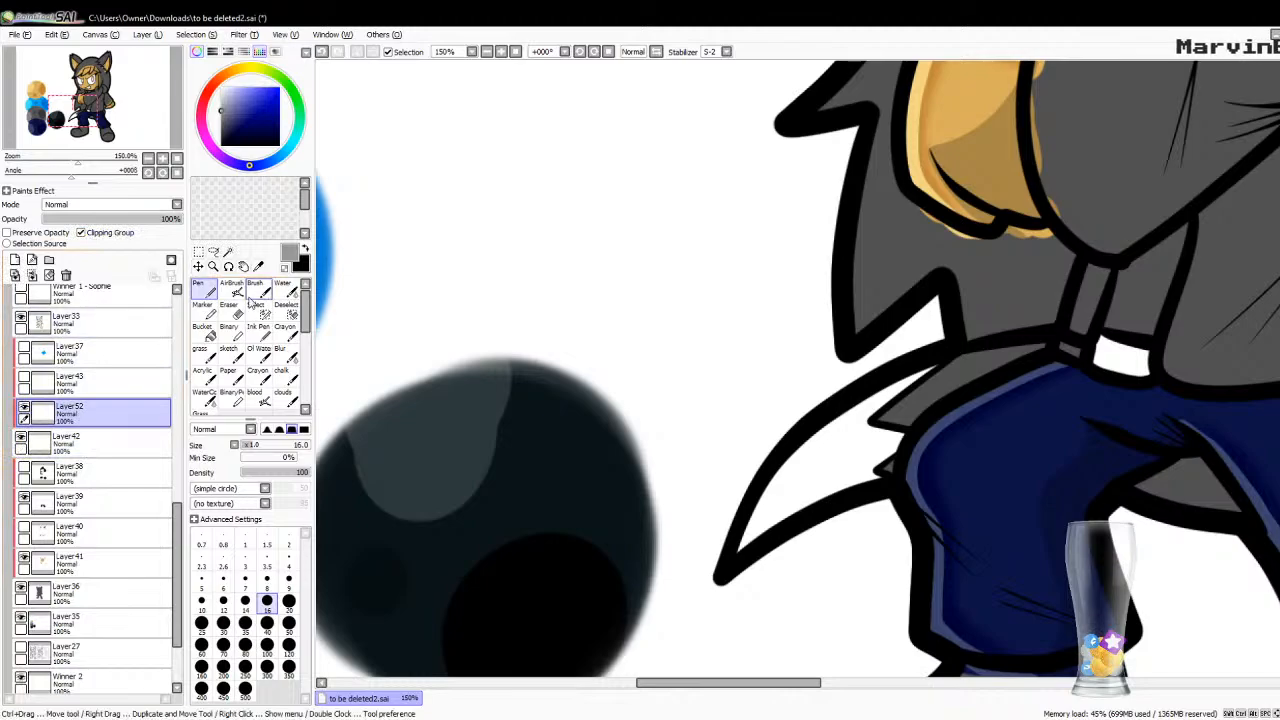
left_click(81, 232)
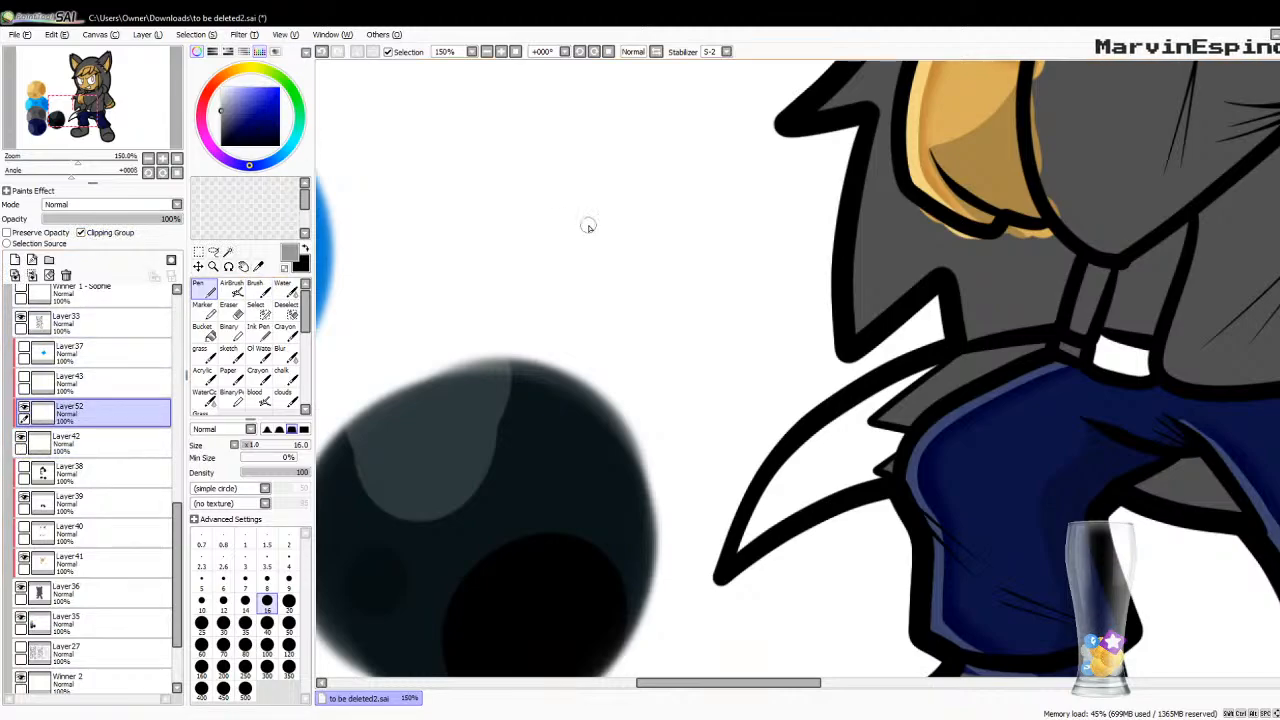
Step: Sample the white of the tail tip and darken it to a mid grey for the Pen at size 35
left_click(245, 622)
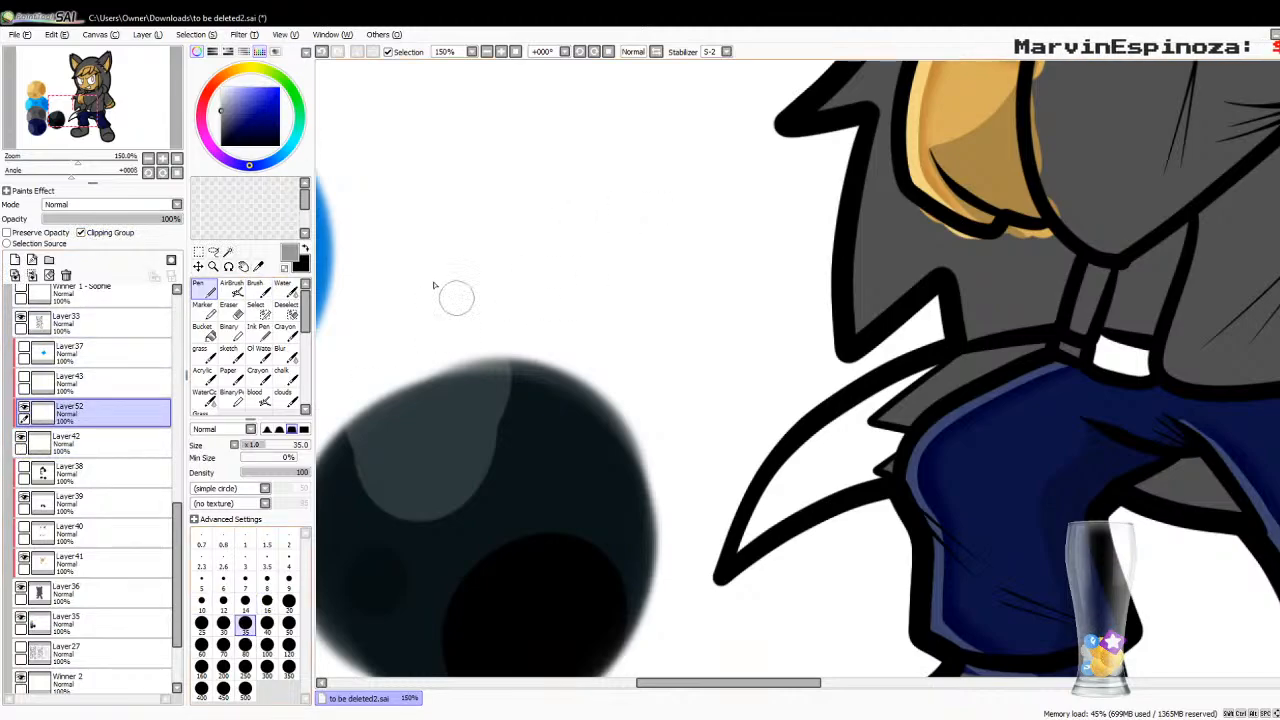
left_click(258, 265)
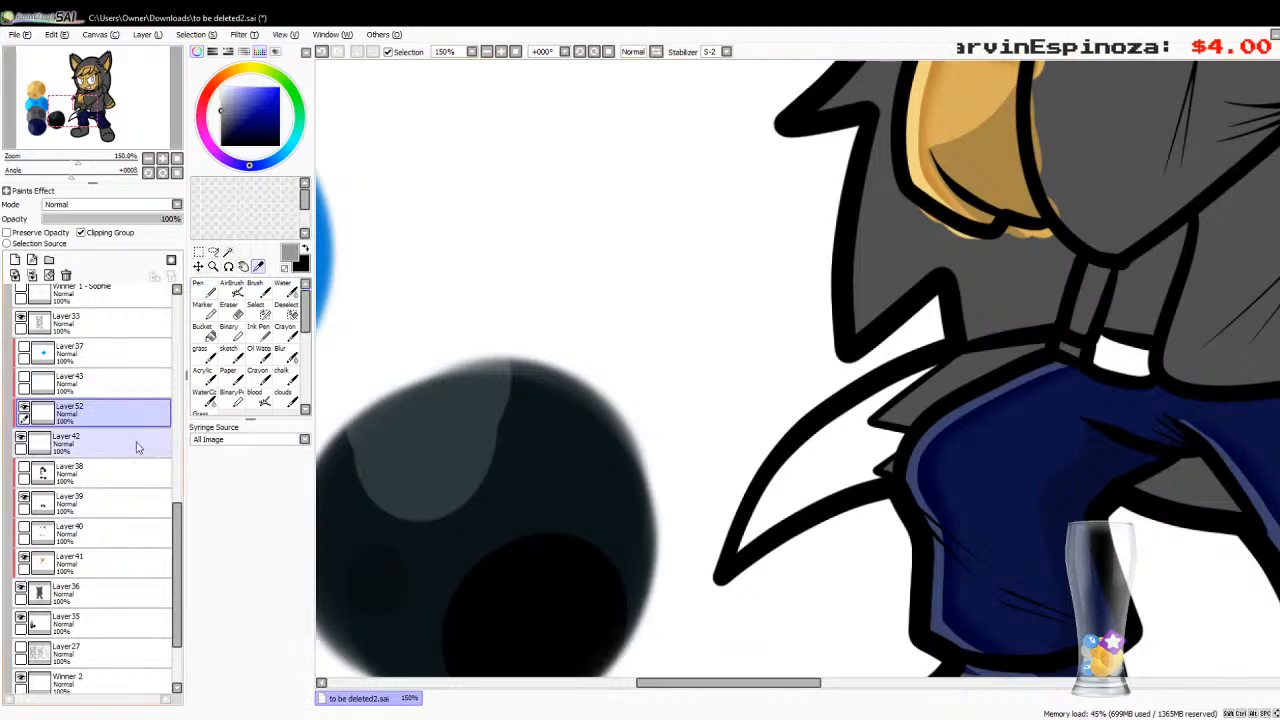
left_click(812, 466)
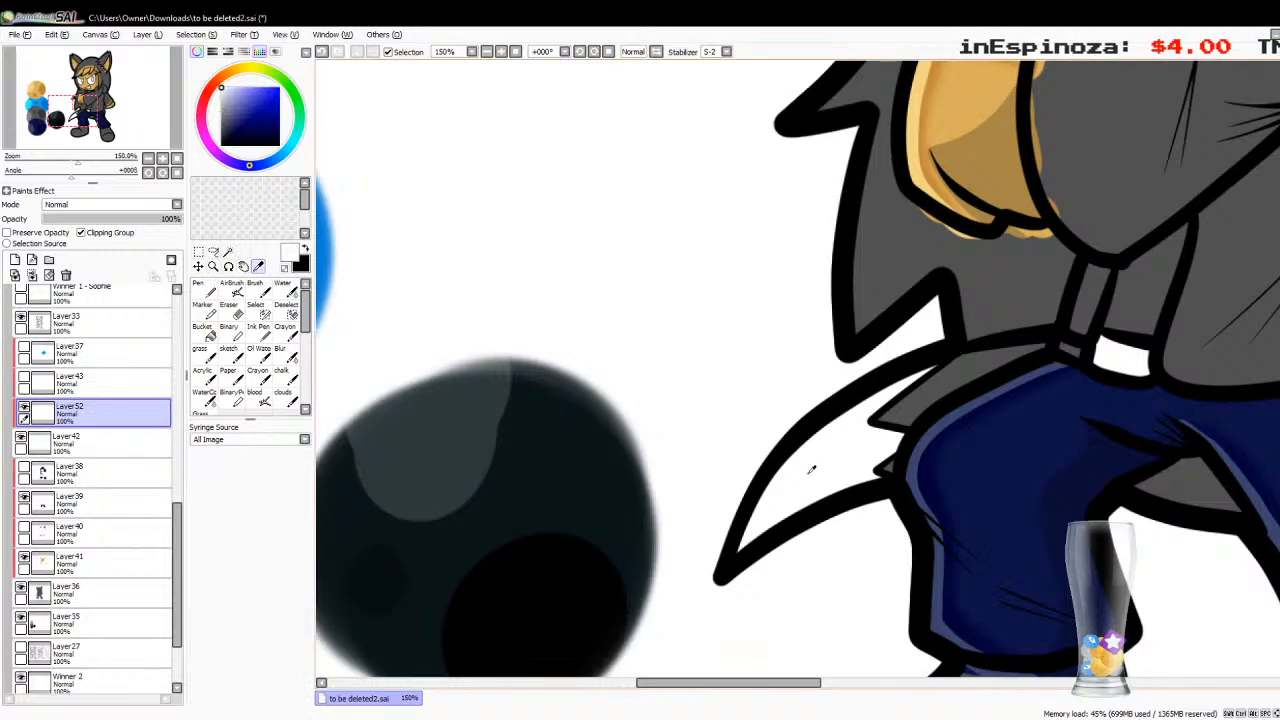
left_click(207, 288)
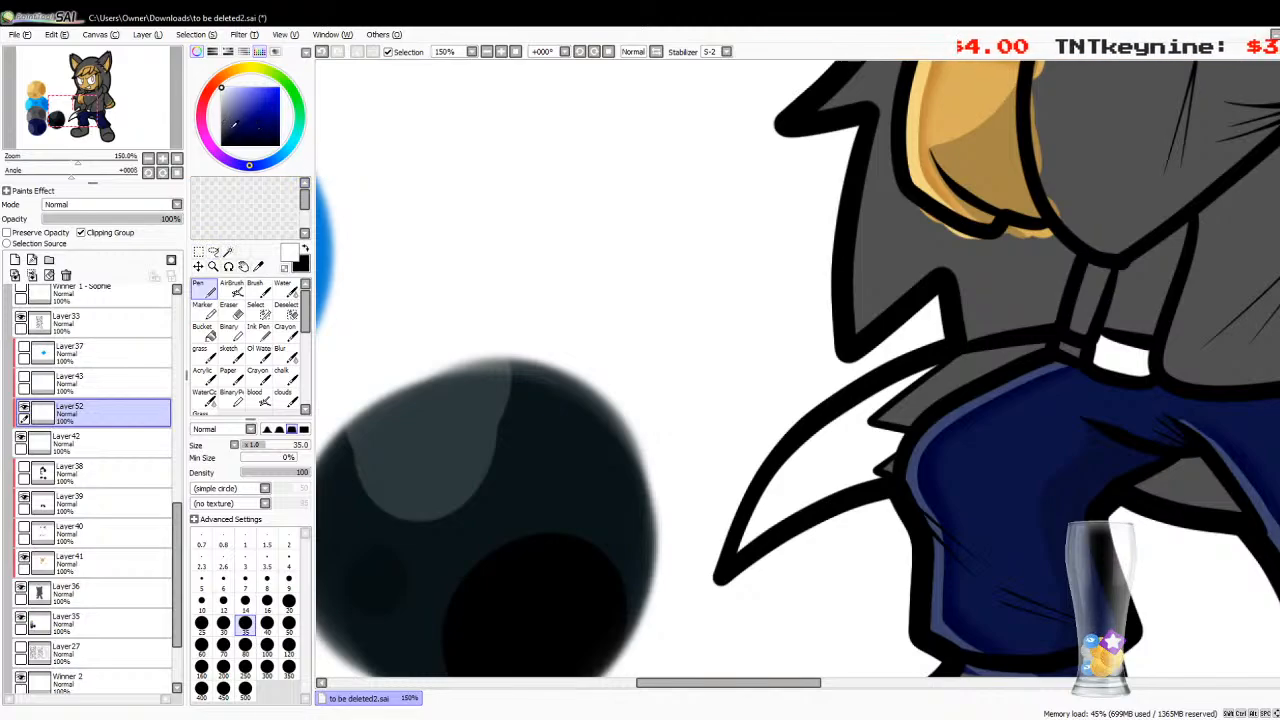
left_click(209, 92)
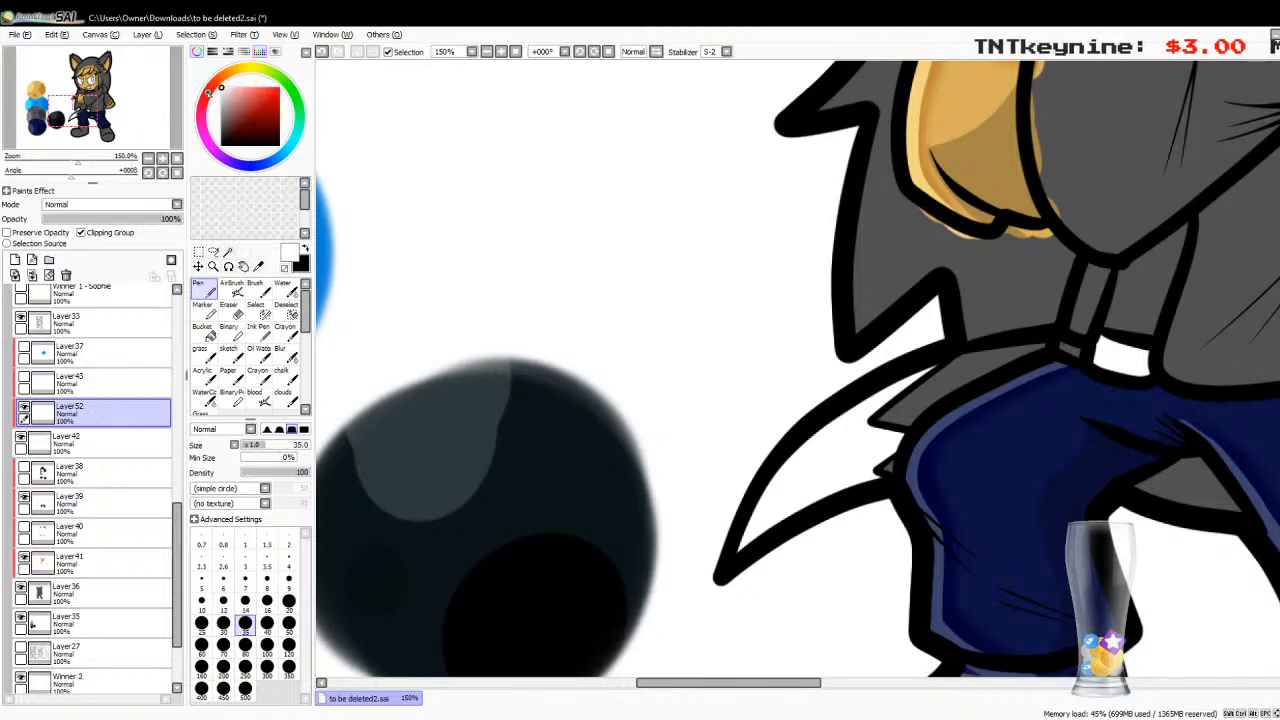
left_click(279, 88)
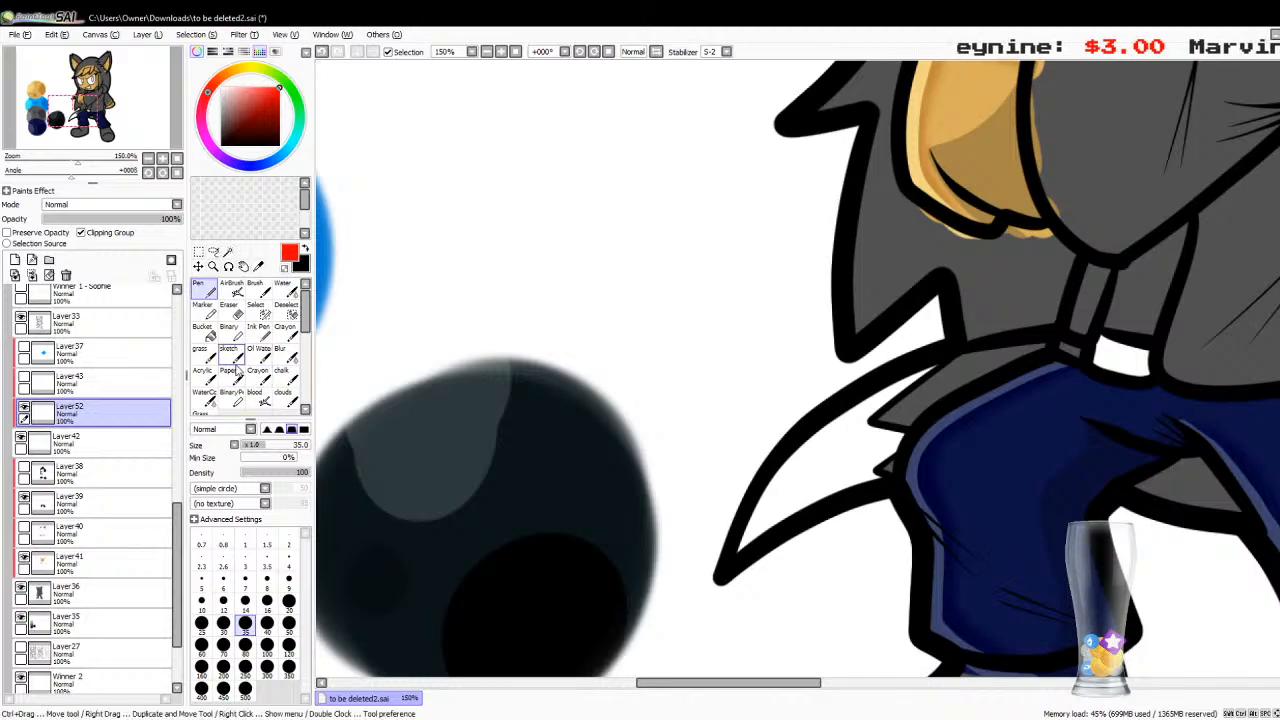
left_click(221, 106)
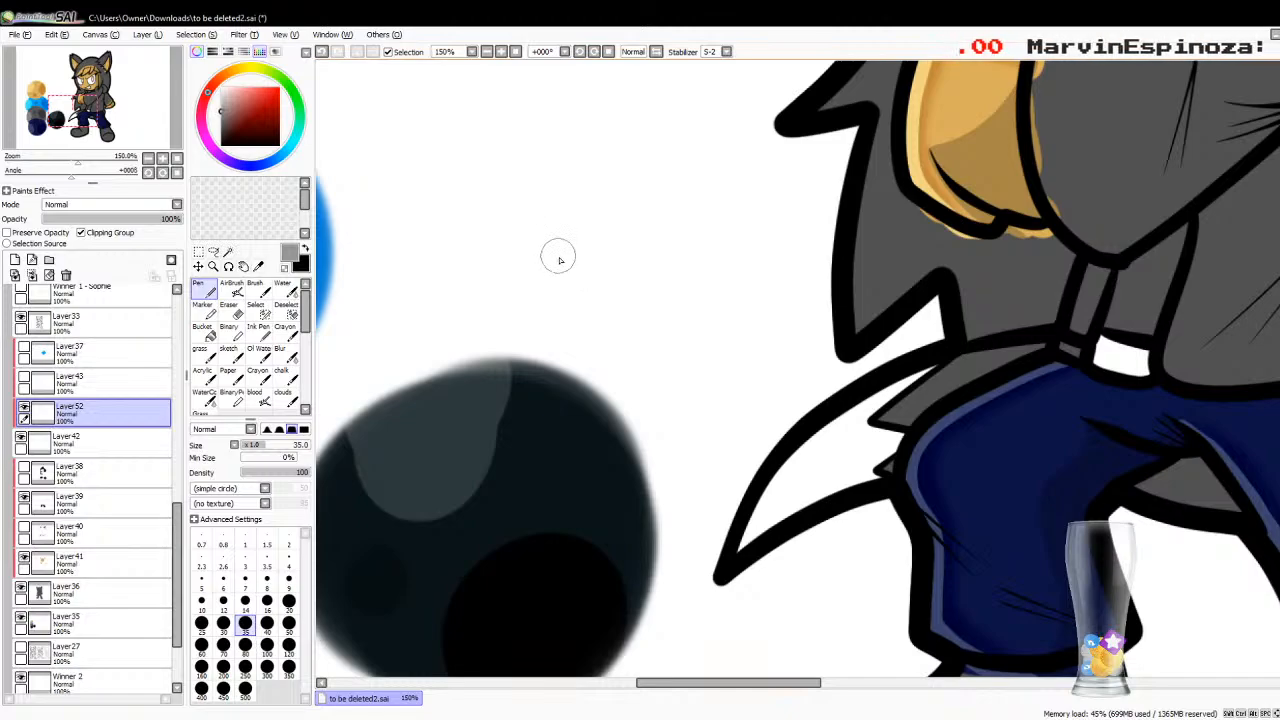
Step: Release Layer52 from its clipping group, paint a mid-grey swatch dot beside the character and set the layer's opacity to 50%
left_click(81, 232)
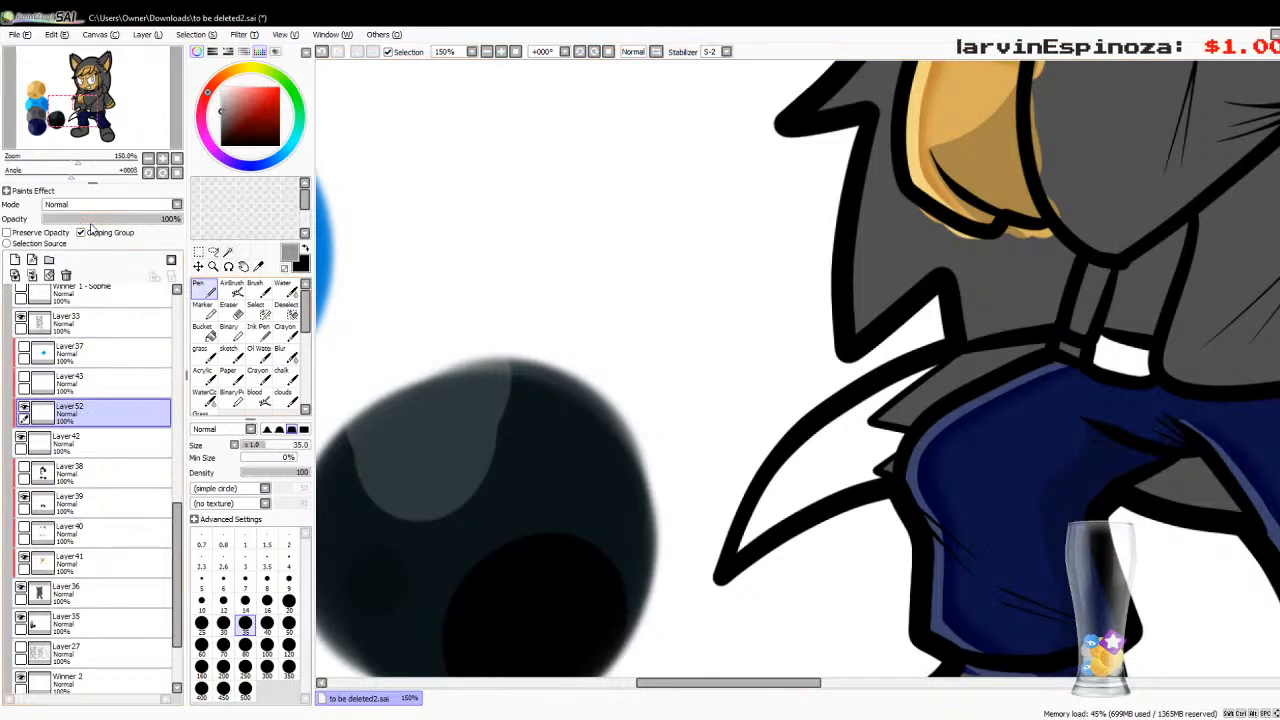
left_click(553, 251)
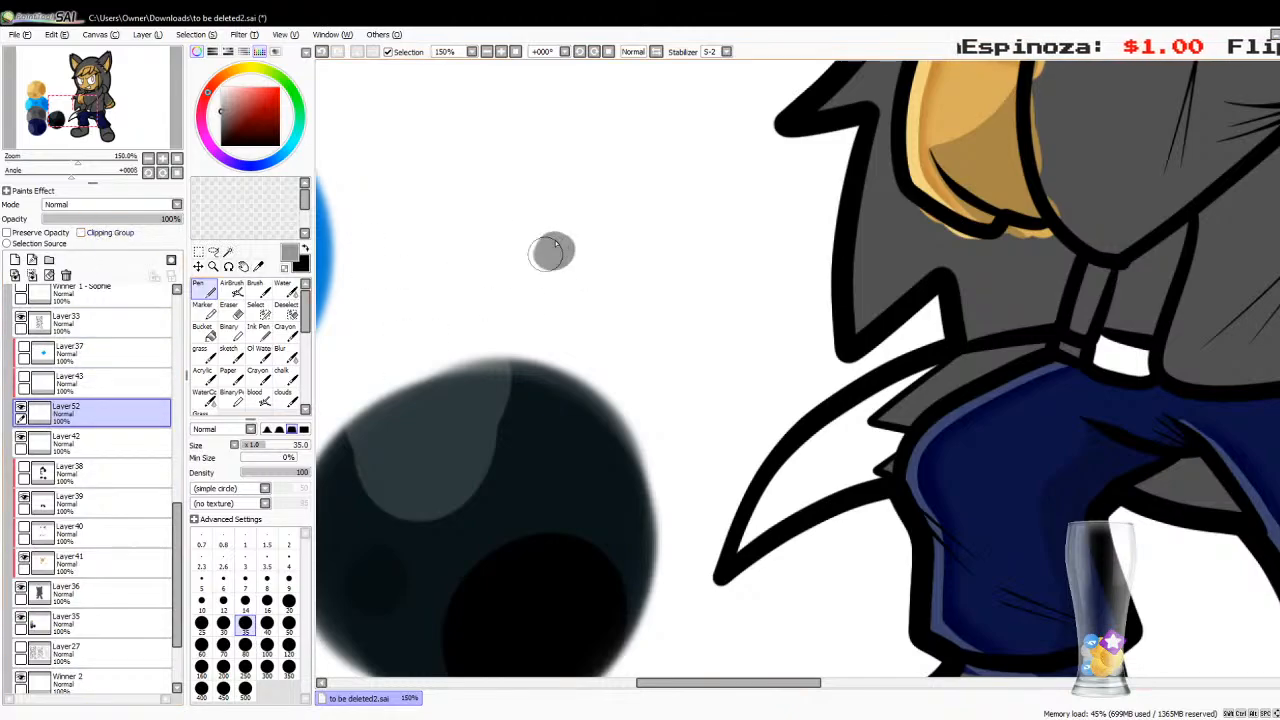
left_click(115, 218)
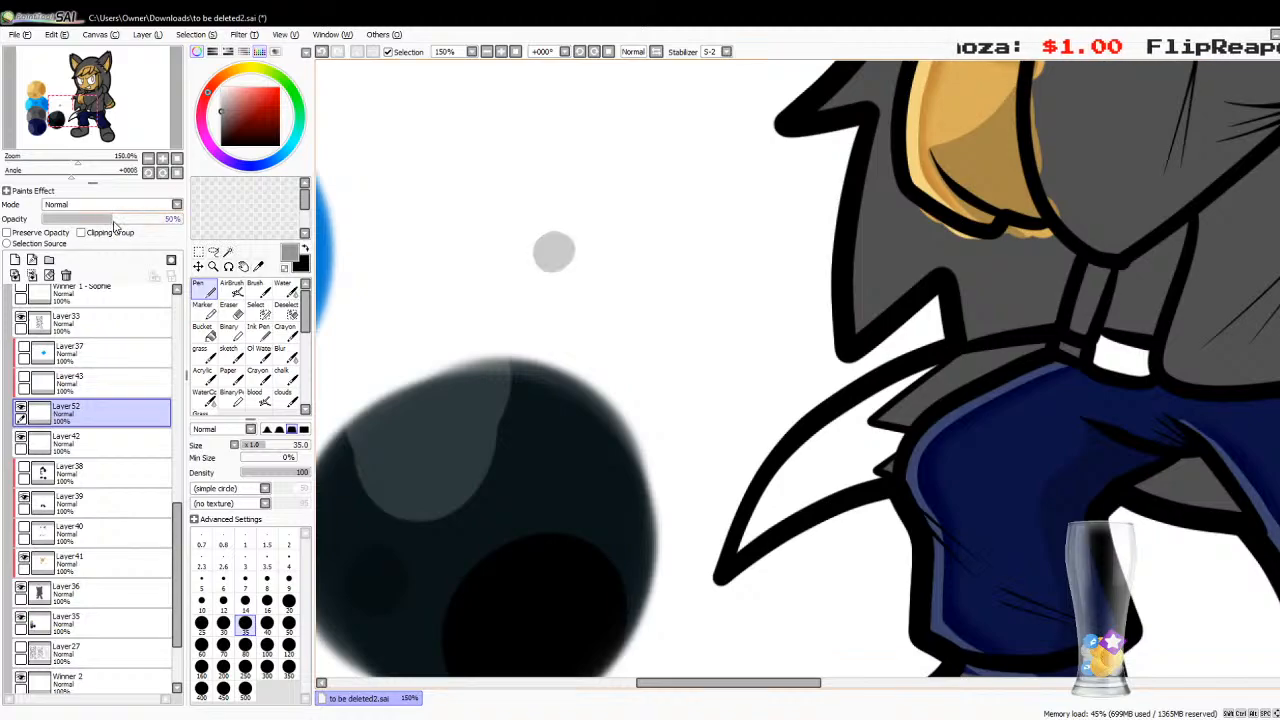
Step: Pick a fully saturated bright red and add a new clipped layer directly above Layer42
mouse_move(246, 117)
left_mouse_down()
mouse_move(218, 73)
mouse_move(280, 87)
left_mouse_up()
left_click(94, 443)
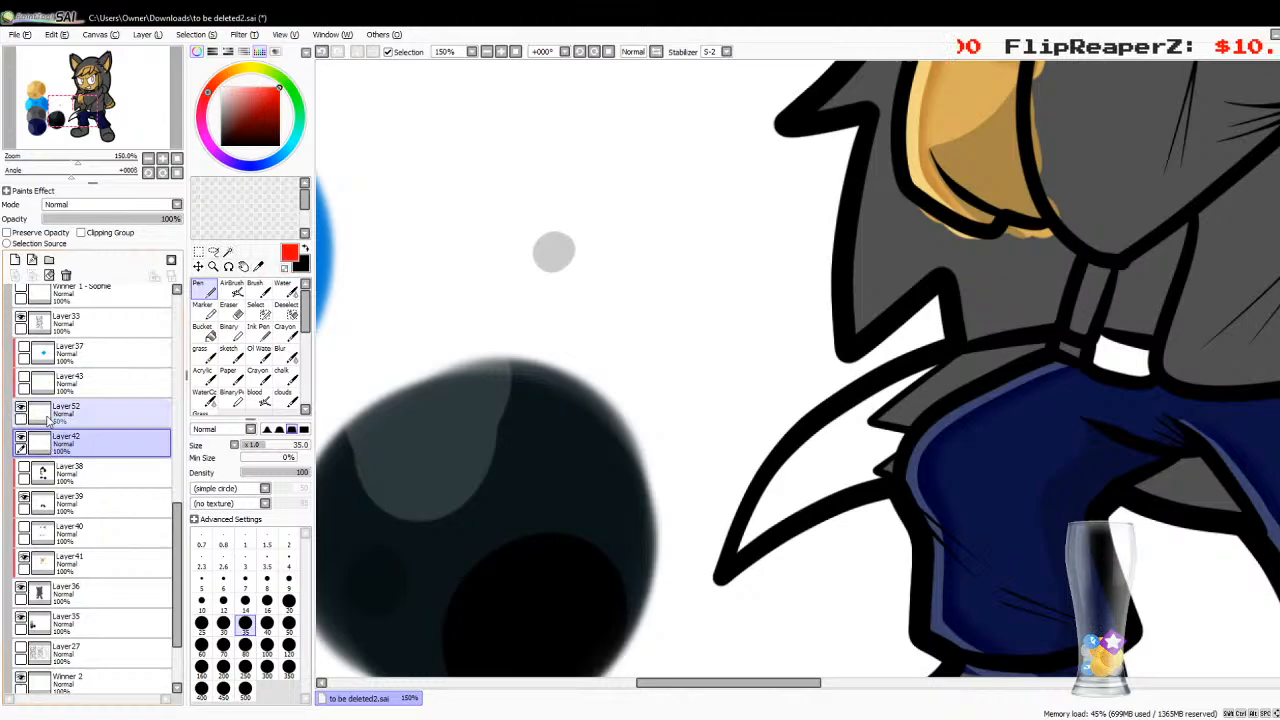
left_click(15, 260)
left_click(89, 233)
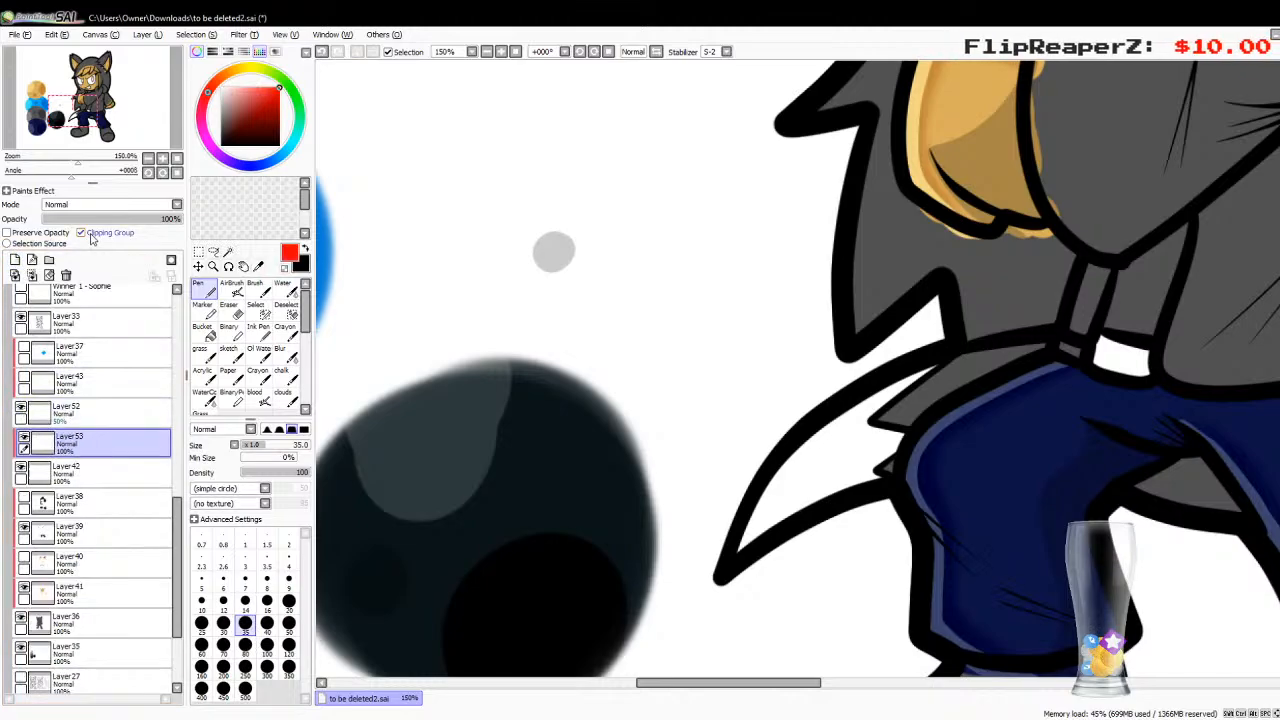
Step: Paint red bands along the tail tip's upper edge and the top and side of the white belt piece with the Pen at size 25
left_click(289, 601)
left_click_drag(660, 686, 692, 686)
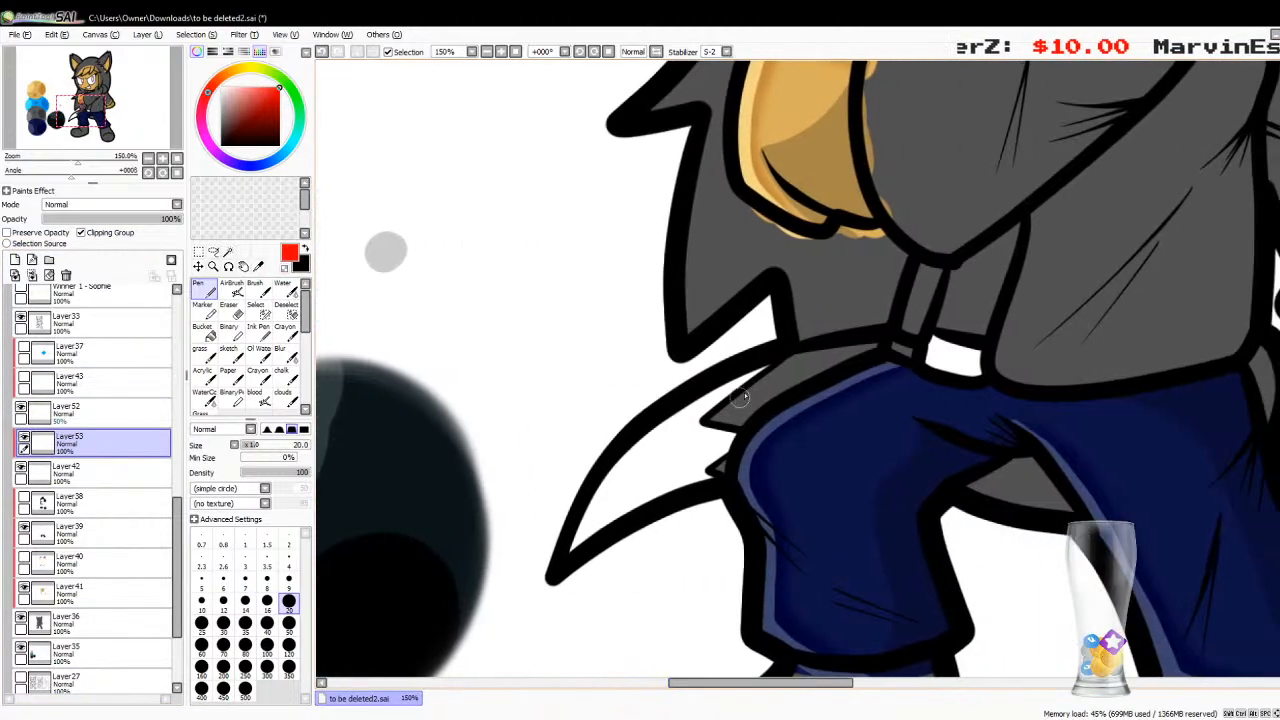
left_click(201, 623)
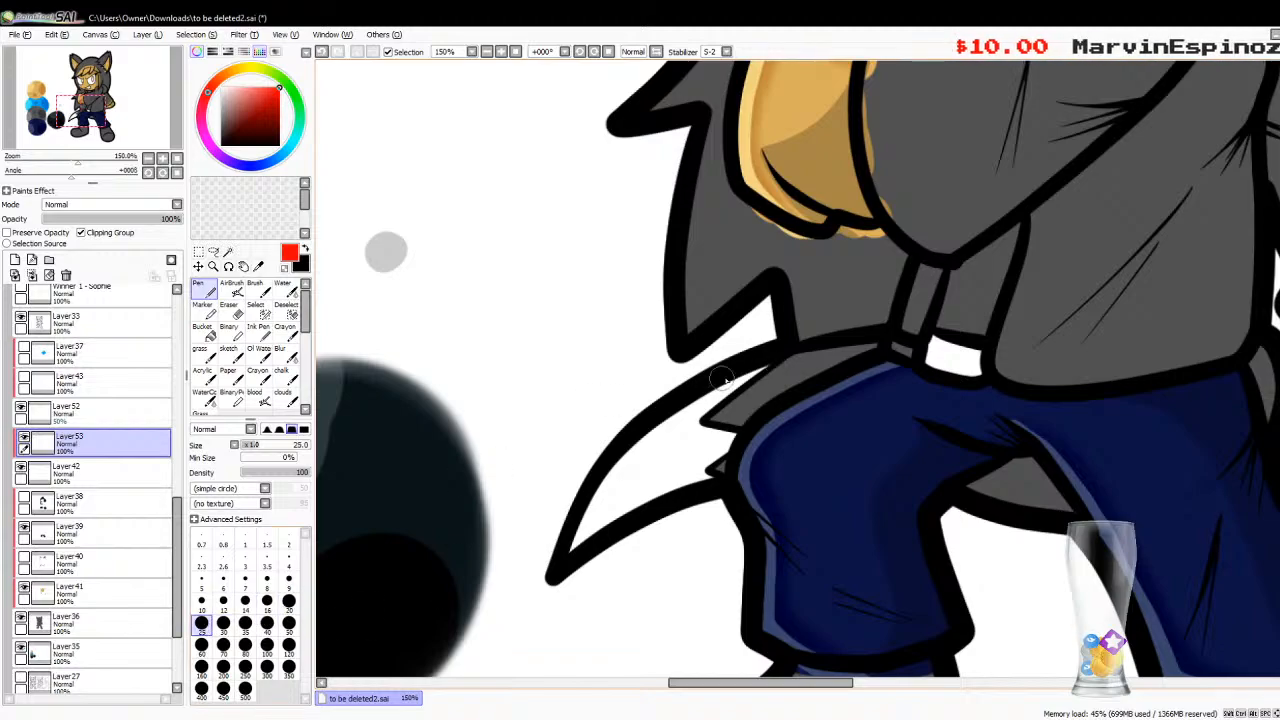
mouse_move(778, 362)
left_mouse_down()
mouse_move(619, 458)
mouse_move(565, 579)
mouse_move(605, 477)
mouse_move(766, 368)
left_mouse_up()
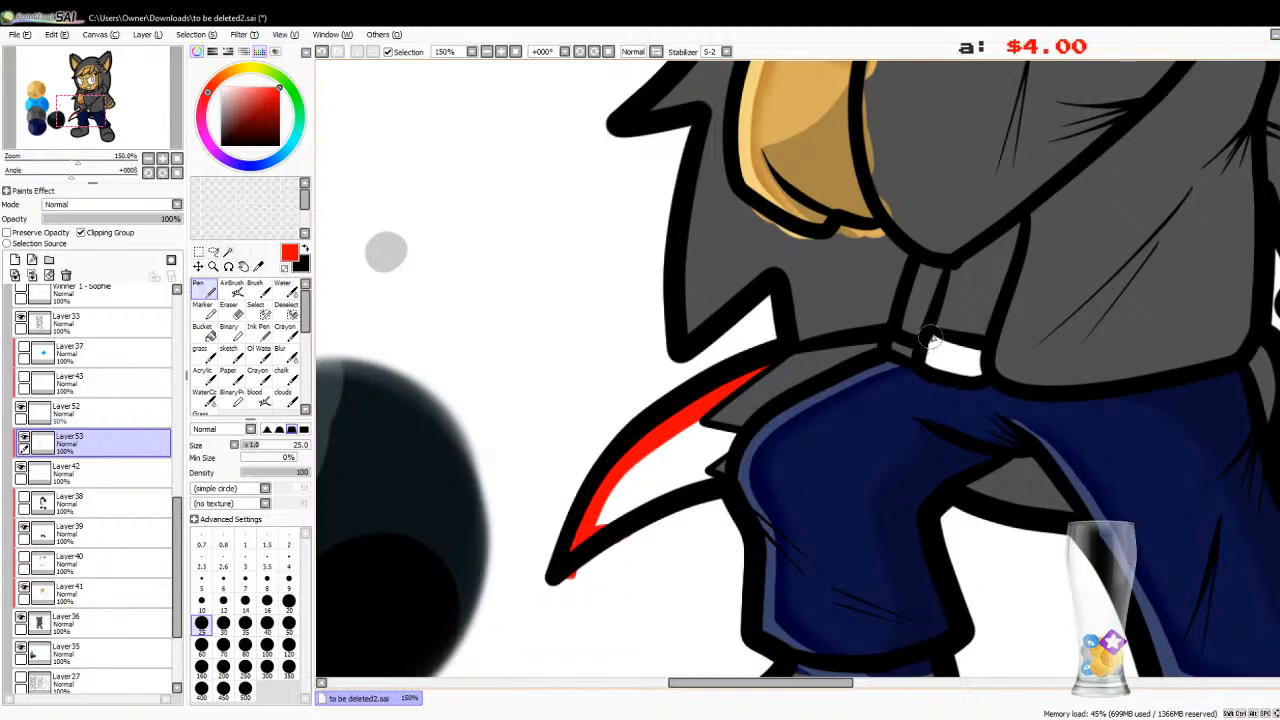
left_click_drag(984, 352, 922, 350)
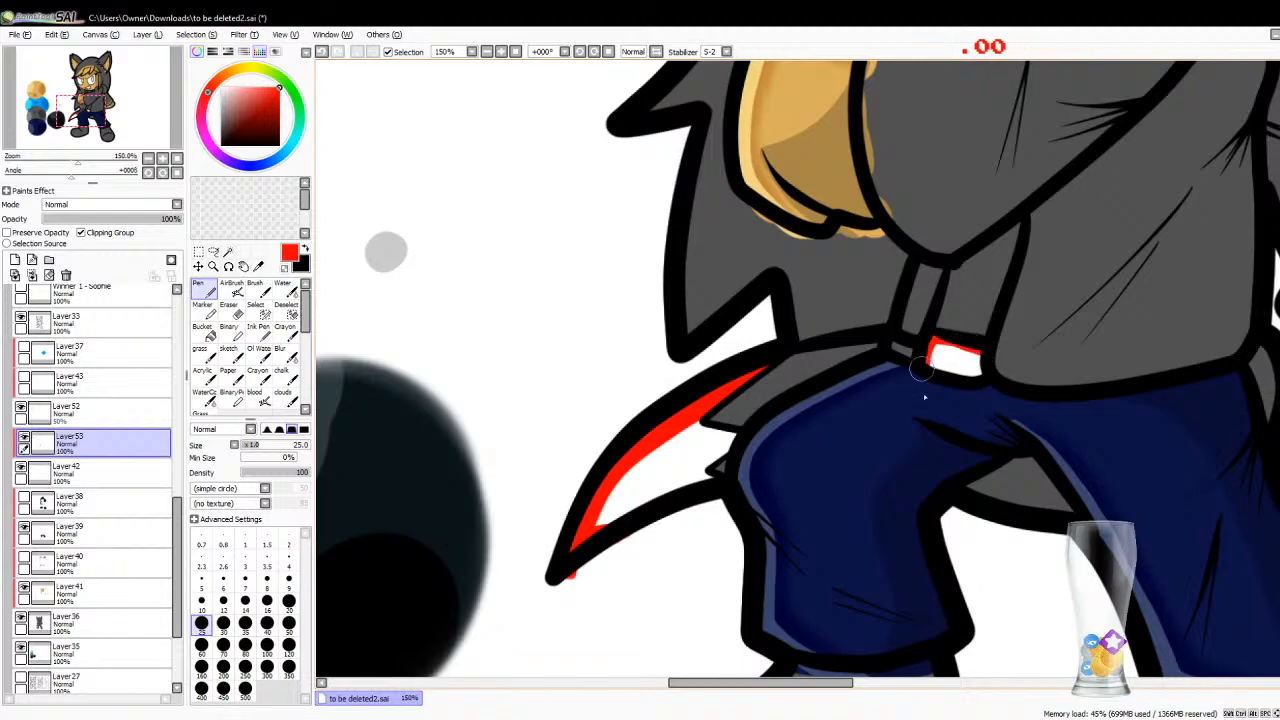
Step: Sample the light grey of the swatch dot and shade the lower inner part of the tail tip and the belt's lower corner
left_click_drag(1279, 422, 1279, 307)
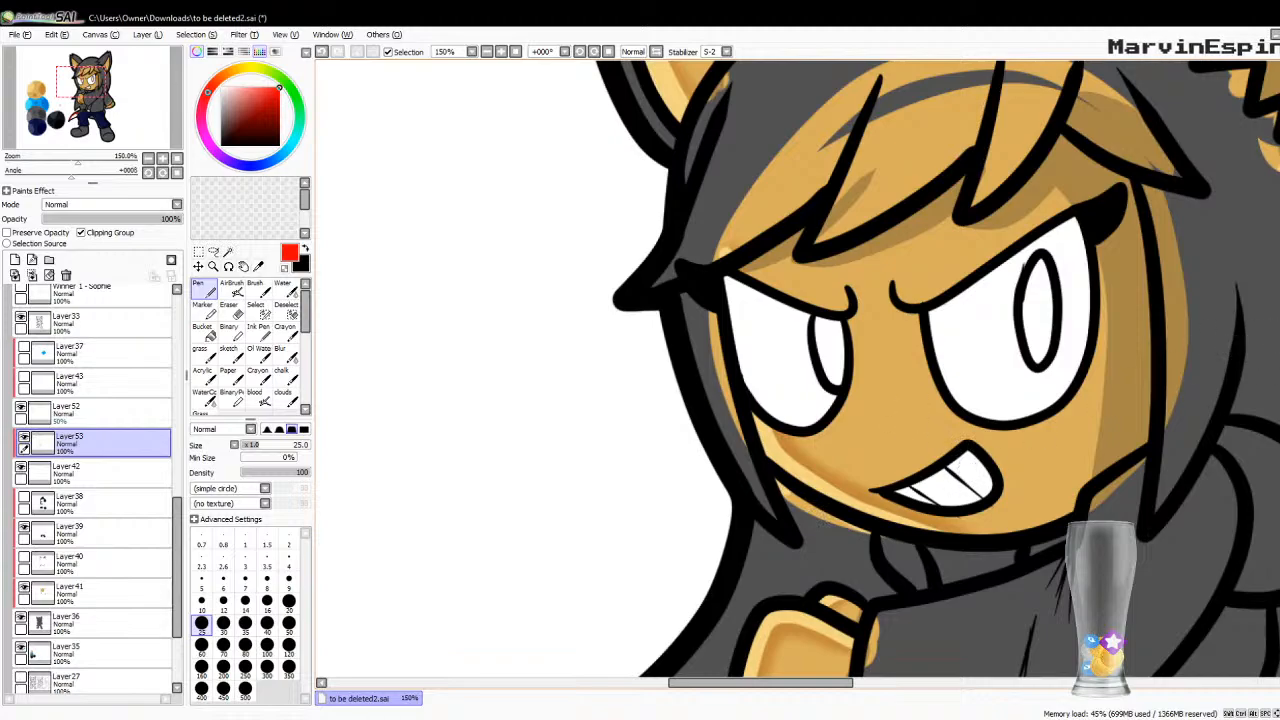
scroll(383, 586, "down", 5)
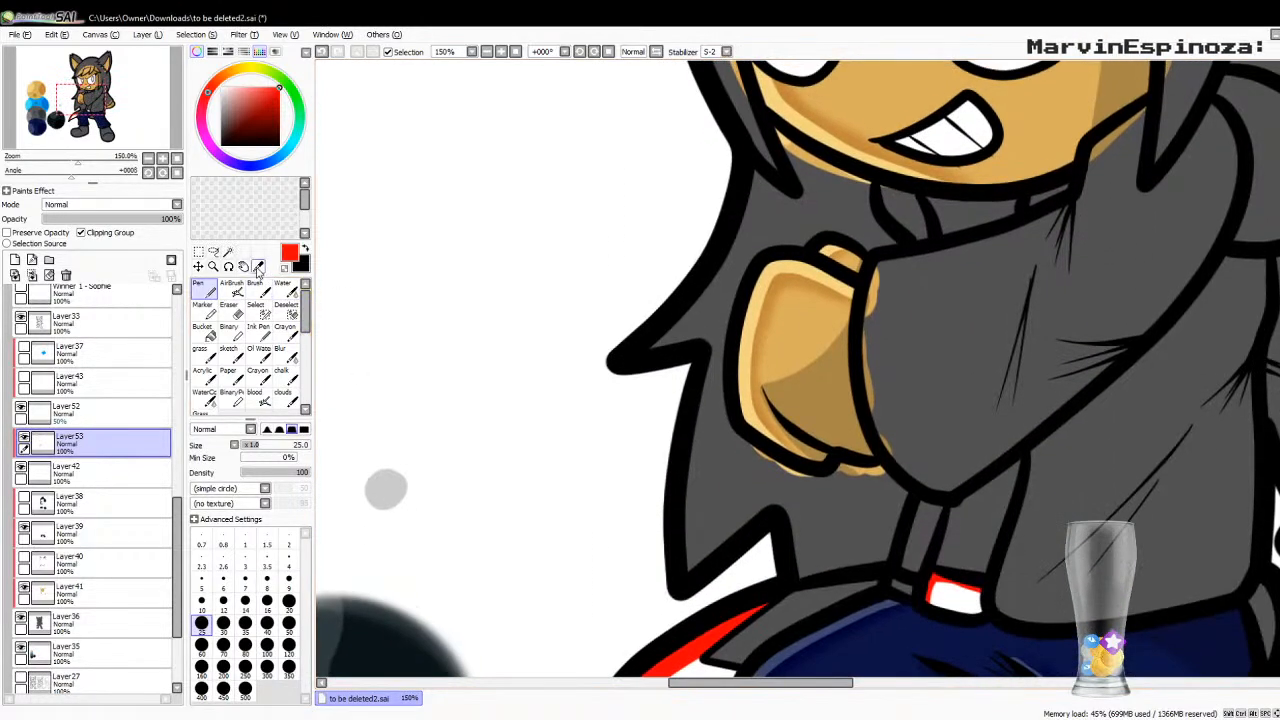
left_click(258, 266)
left_click(385, 488)
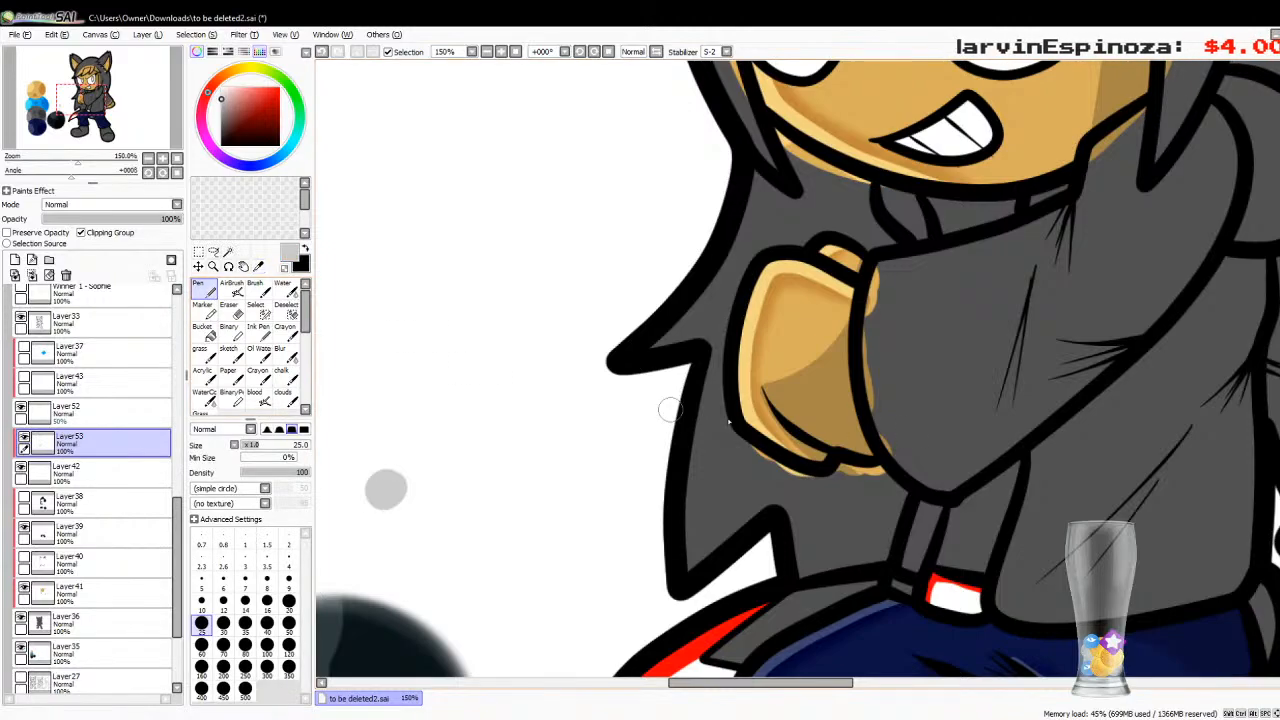
left_click_drag(1279, 395, 1279, 450)
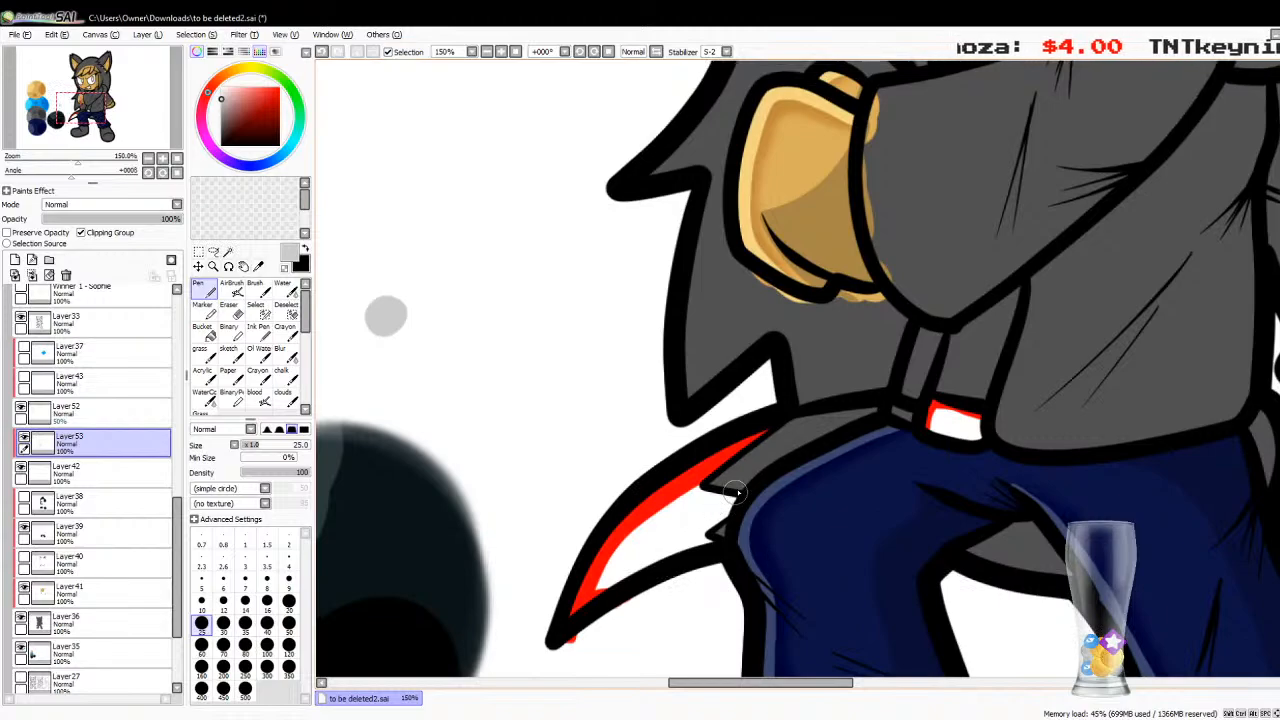
left_click_drag(736, 492, 651, 581)
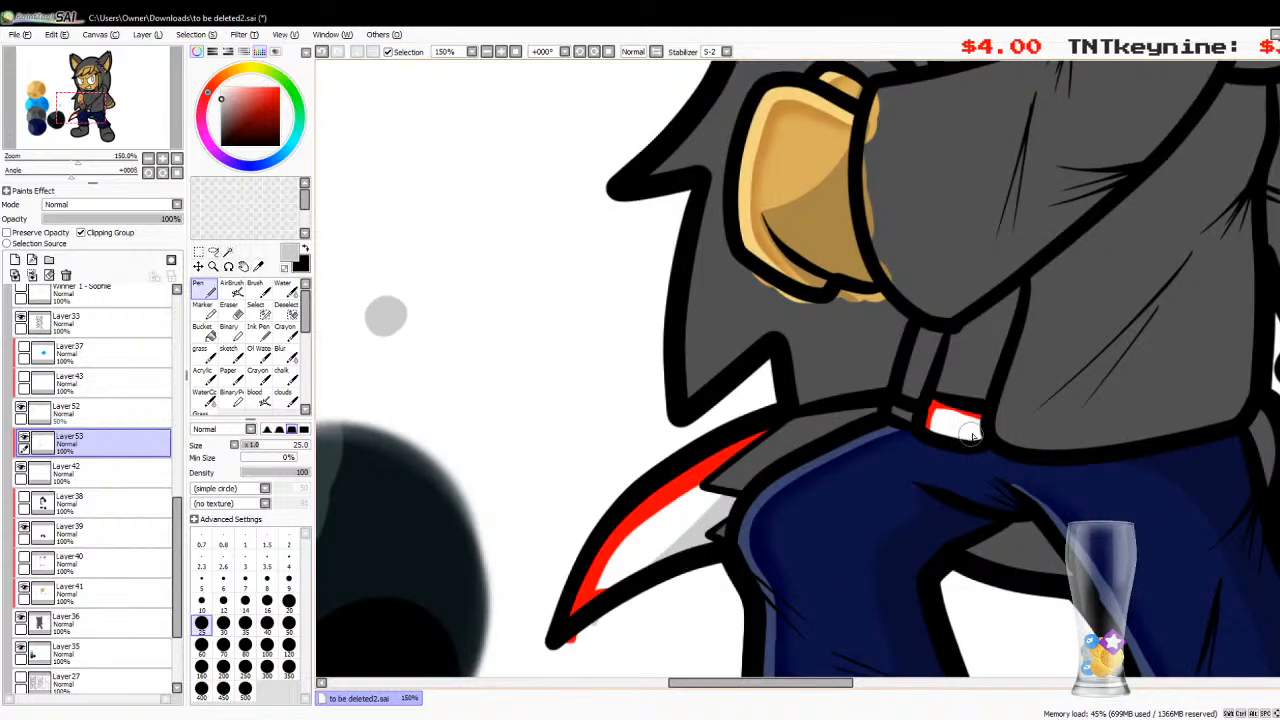
left_click_drag(990, 428, 950, 438)
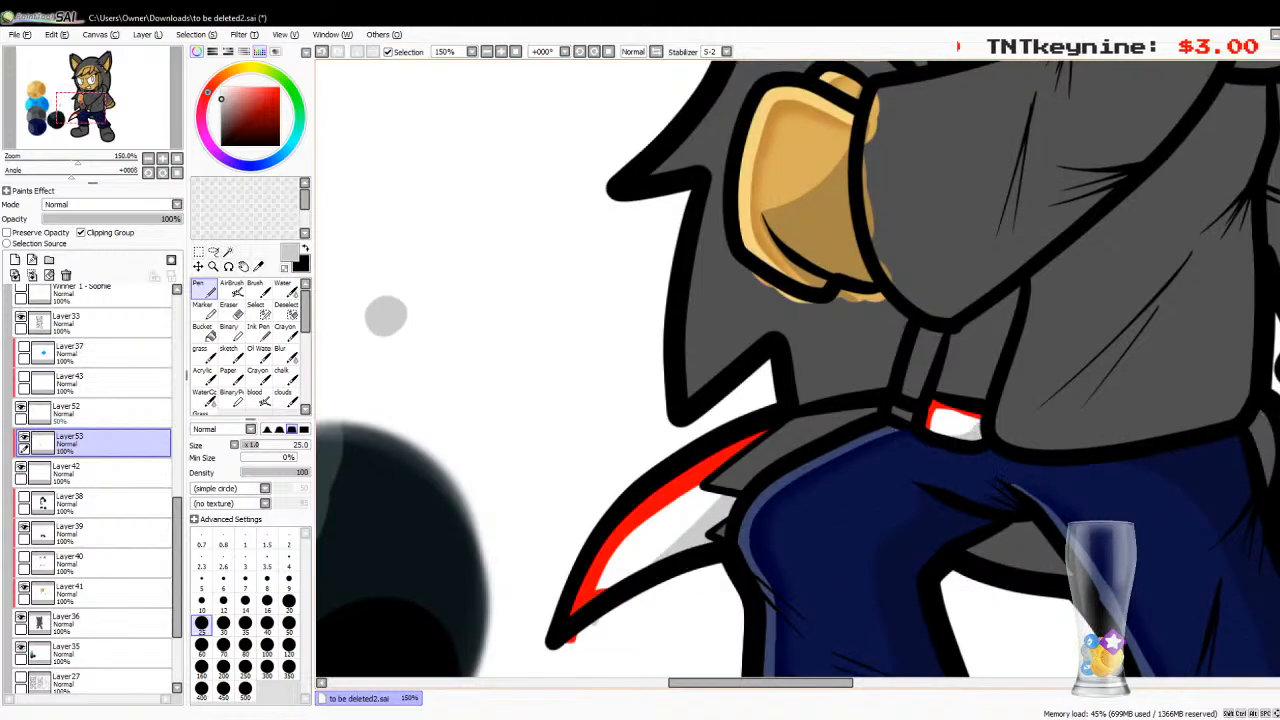
Step: Shade the upper part of both eye whites and the rear teeth with the light grey Pen
scroll(386, 316, "up", 6)
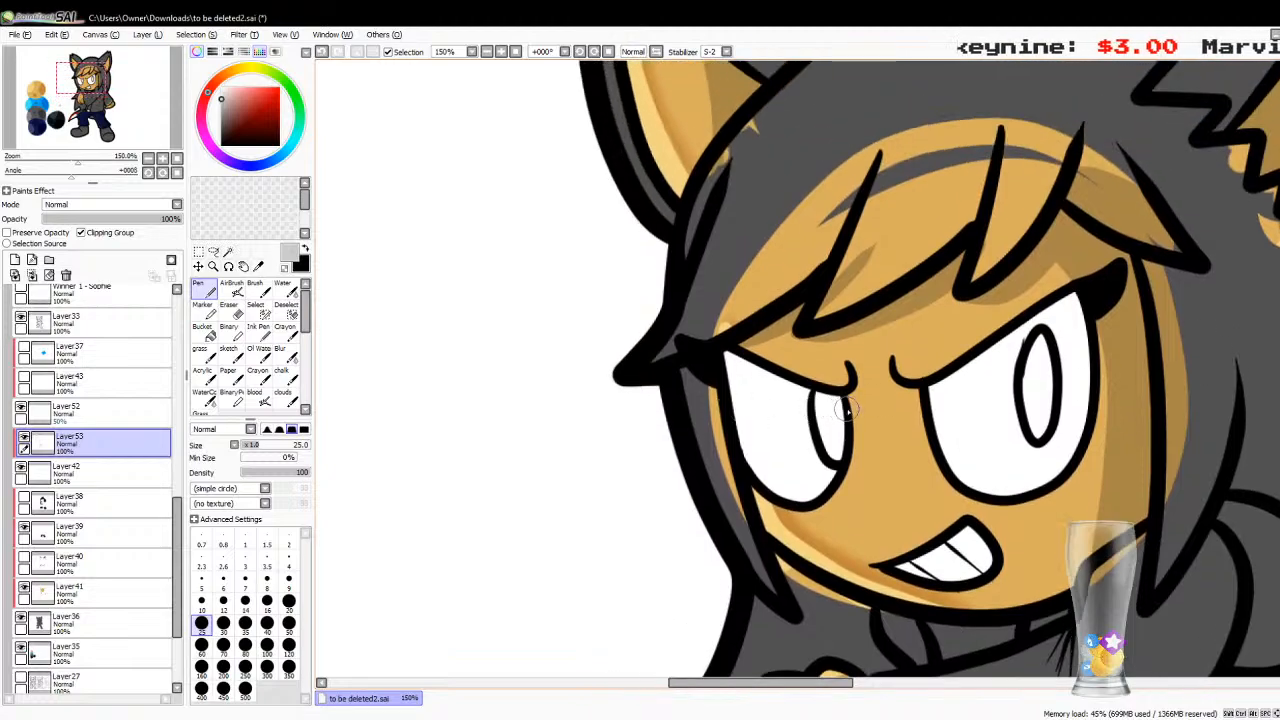
mouse_move(846, 410)
left_mouse_down()
mouse_move(748, 378)
mouse_move(721, 410)
mouse_move(713, 470)
mouse_move(743, 380)
mouse_move(729, 445)
left_mouse_up()
mouse_move(732, 364)
left_mouse_down()
mouse_move(762, 367)
mouse_move(752, 353)
left_mouse_up()
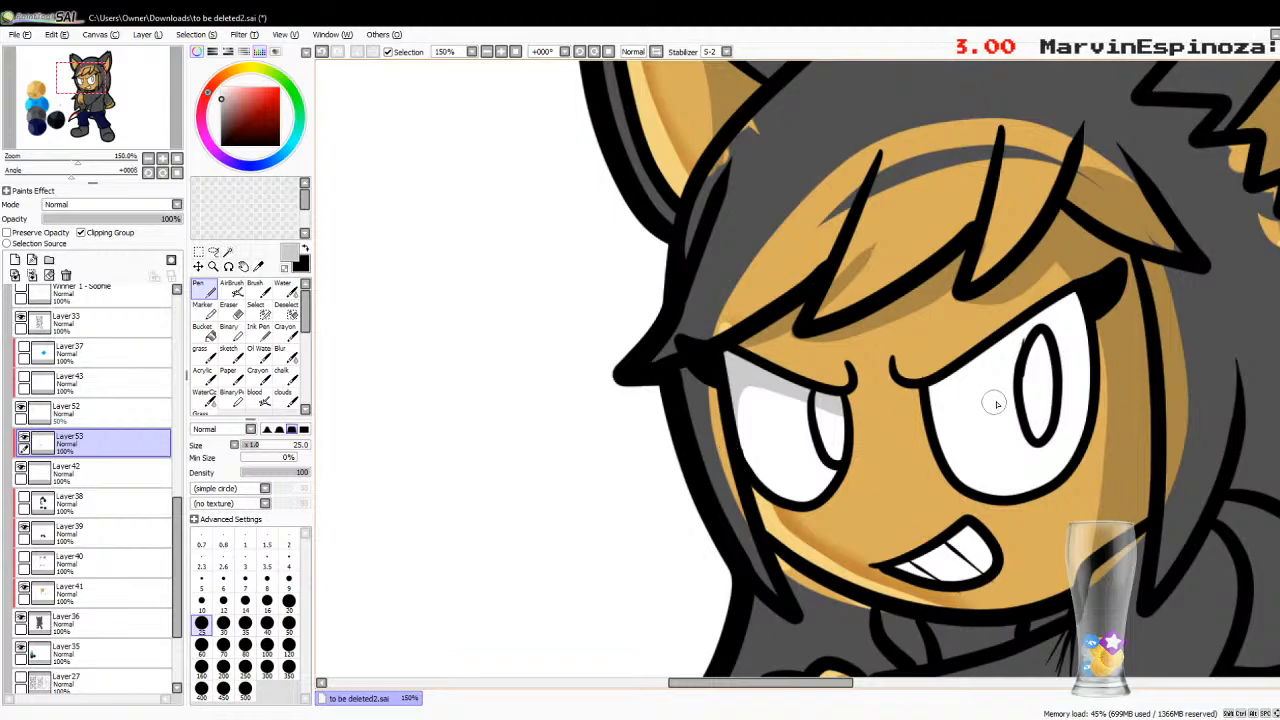
mouse_move(930, 406)
left_mouse_down()
mouse_move(1040, 334)
mouse_move(1071, 330)
mouse_move(1107, 371)
mouse_move(1083, 302)
mouse_move(1035, 319)
mouse_move(1072, 320)
left_mouse_up()
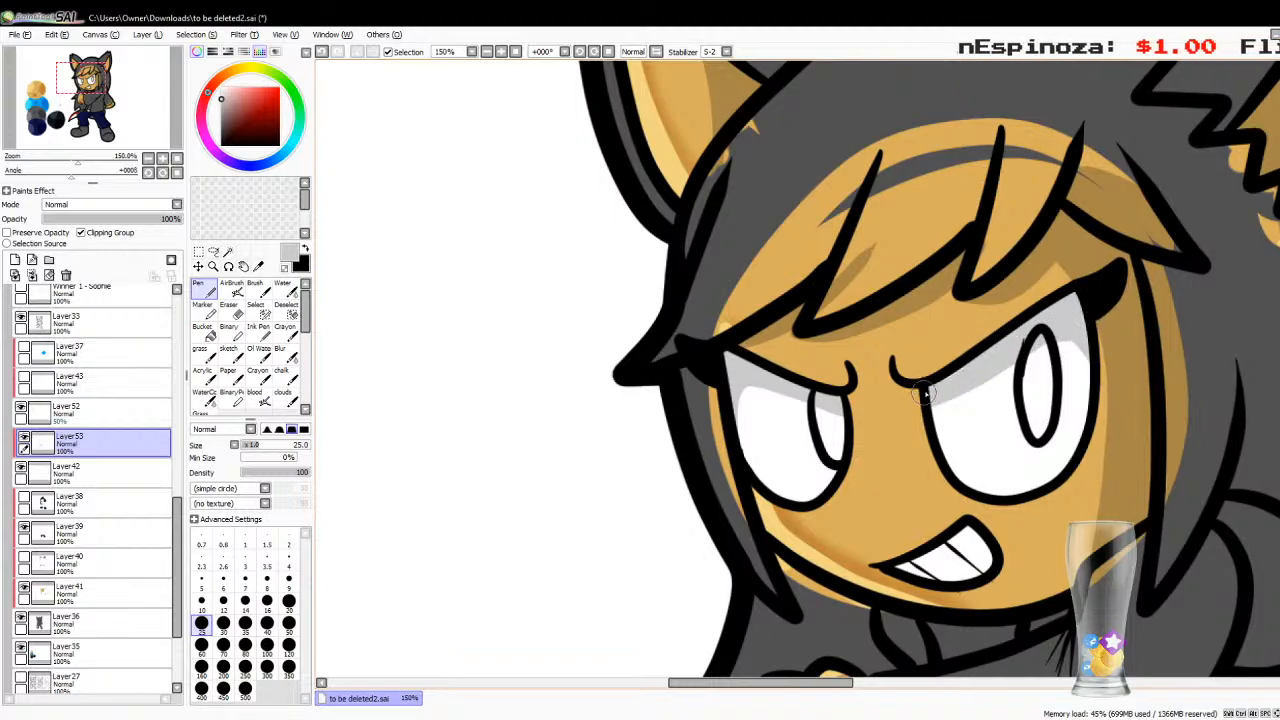
mouse_move(948, 530)
left_mouse_down()
mouse_move(975, 580)
mouse_move(989, 580)
left_mouse_up()
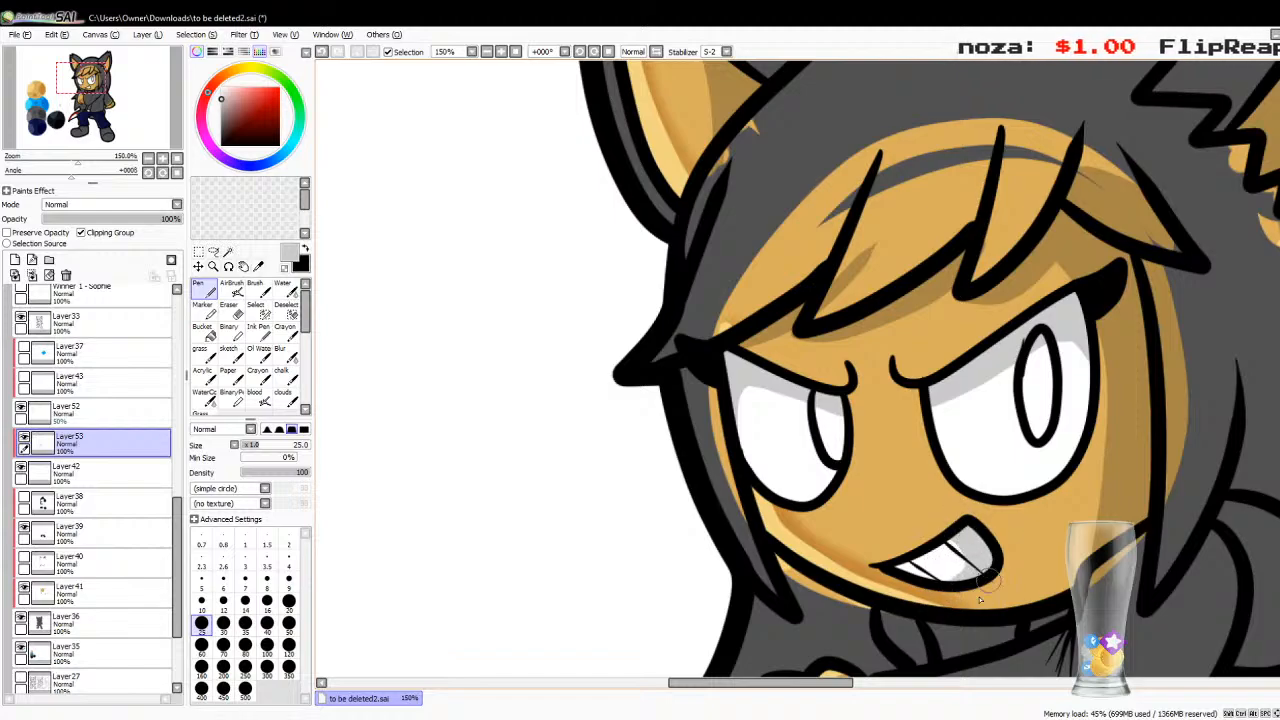
left_click(504, 718)
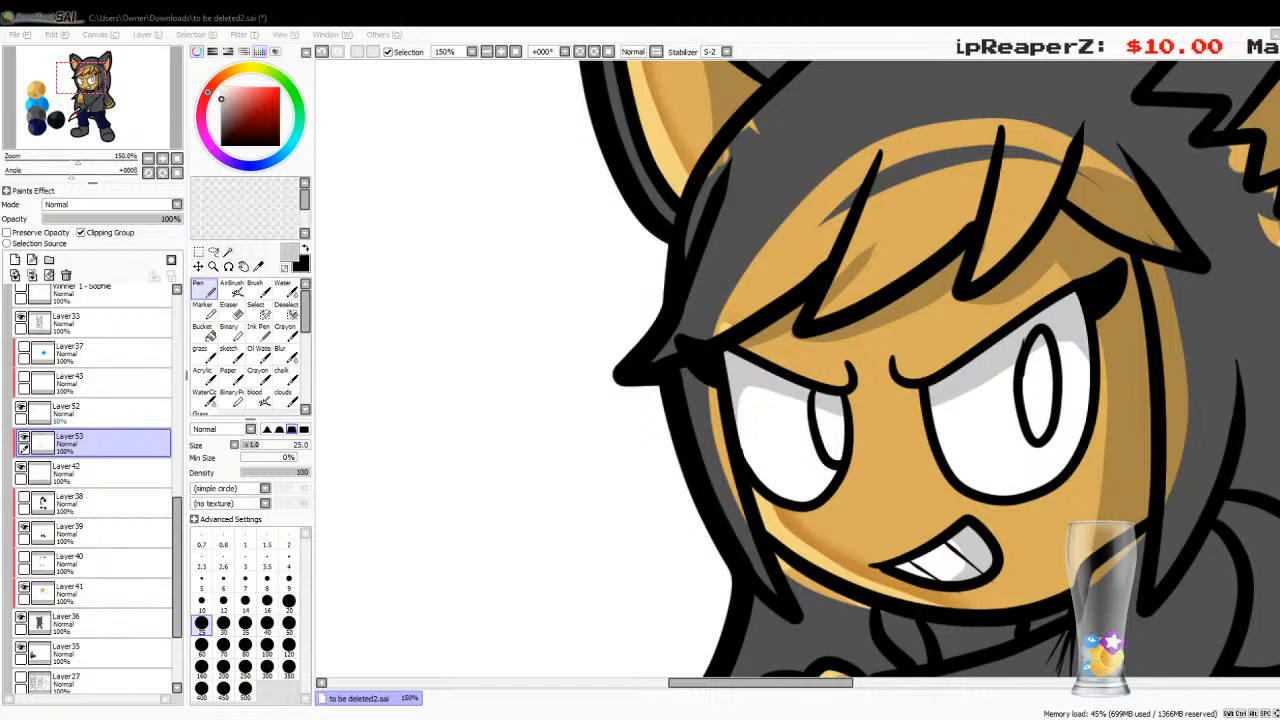
key("alt+Tab")
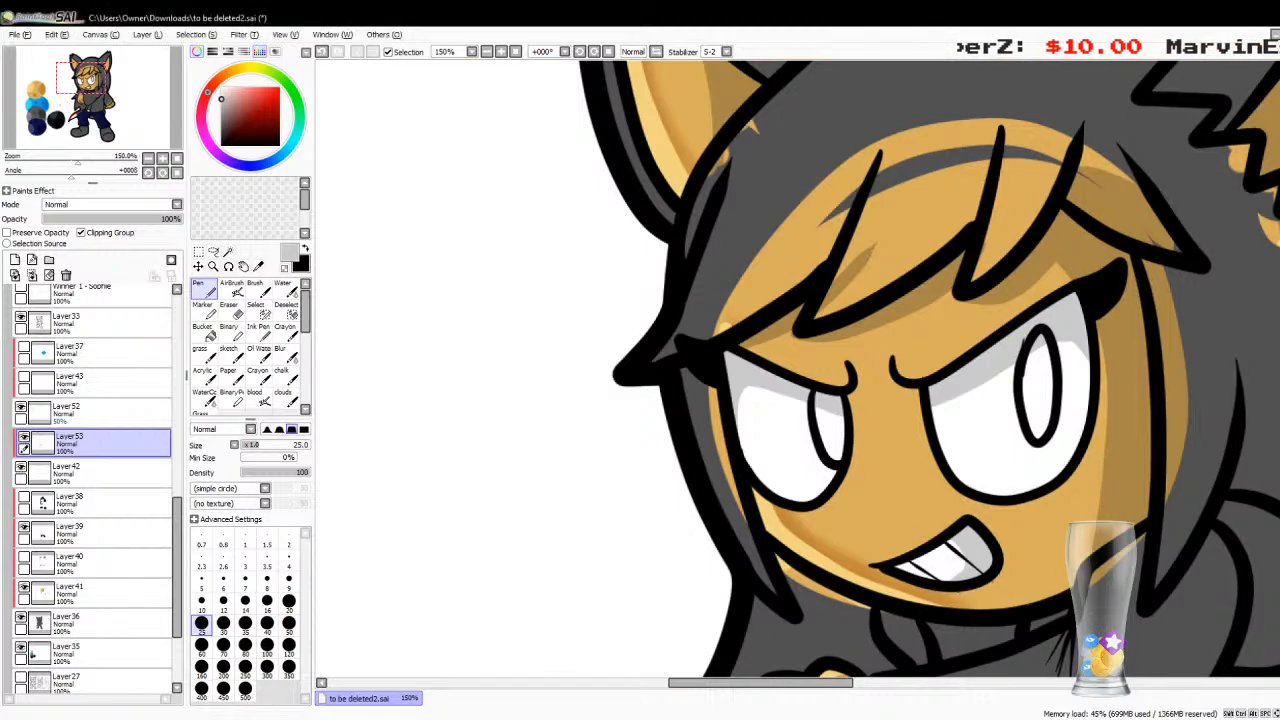
Step: Switch to the AirBrush at size 30 and add a new clipped layer between Layer42 and Layer53
scroll(386, 423, "up", 3)
scroll(386, 423, "down", 10)
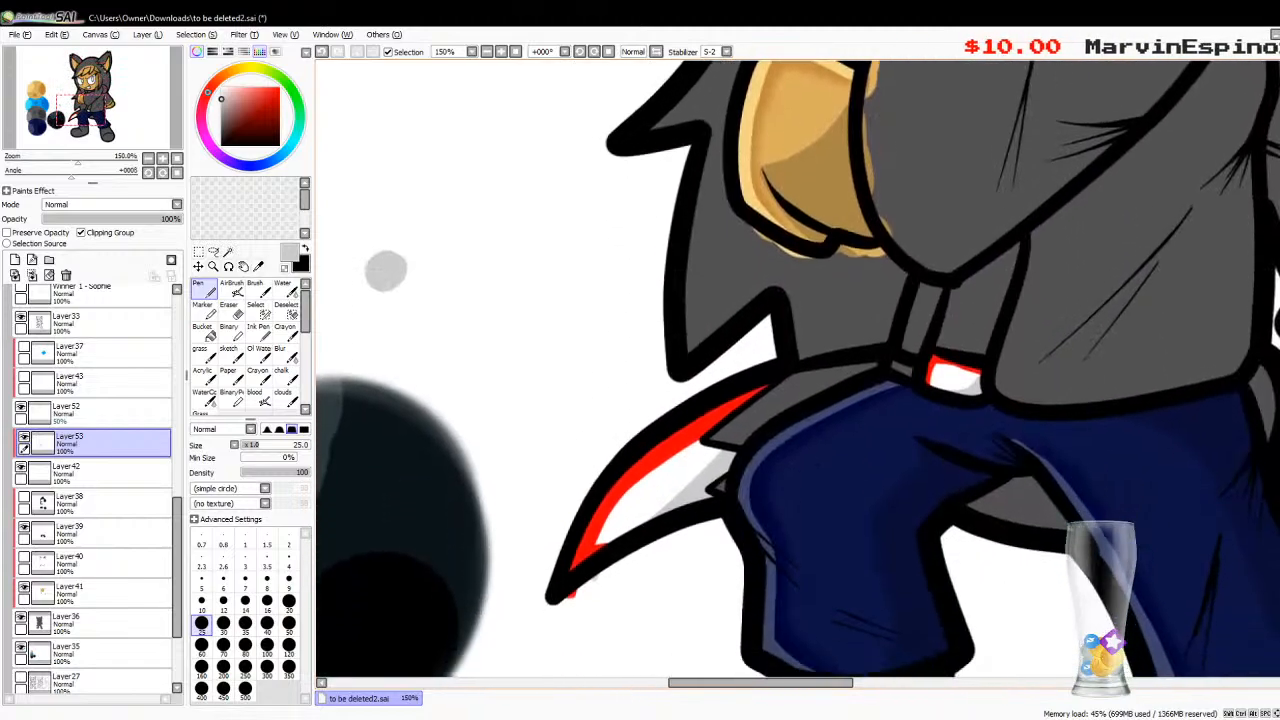
left_click(231, 289)
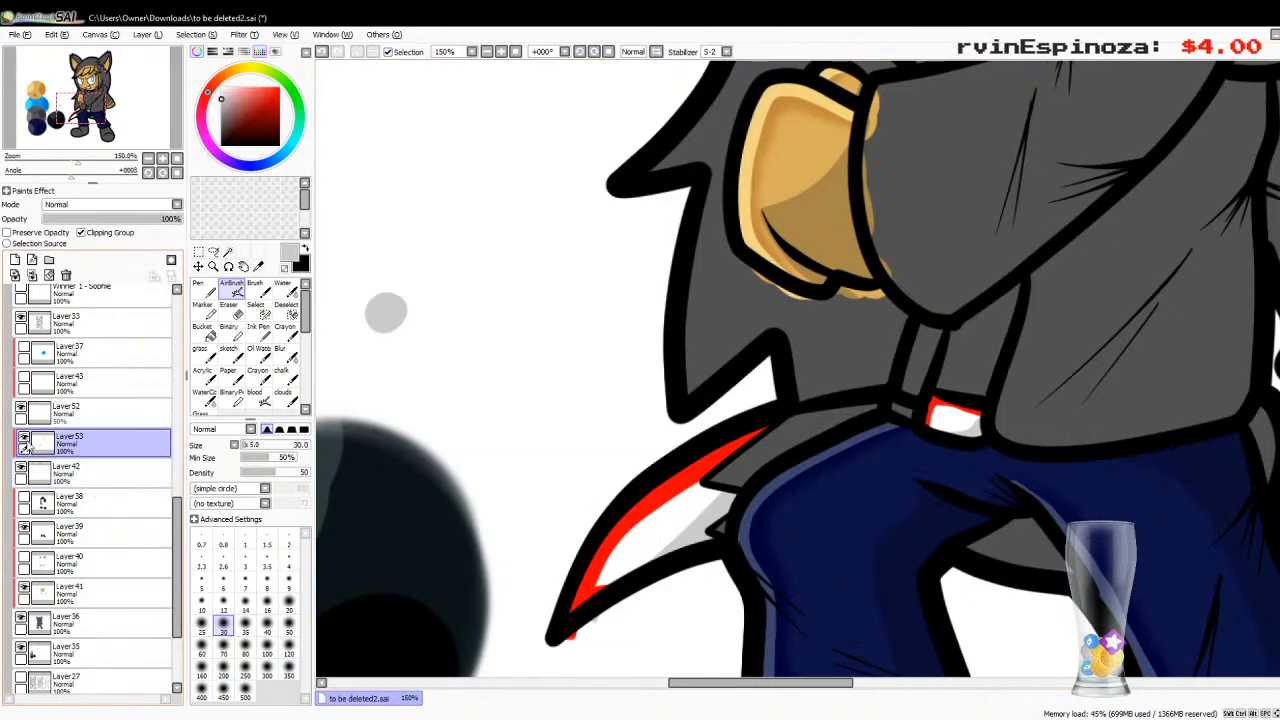
left_click(46, 468)
left_click(15, 260)
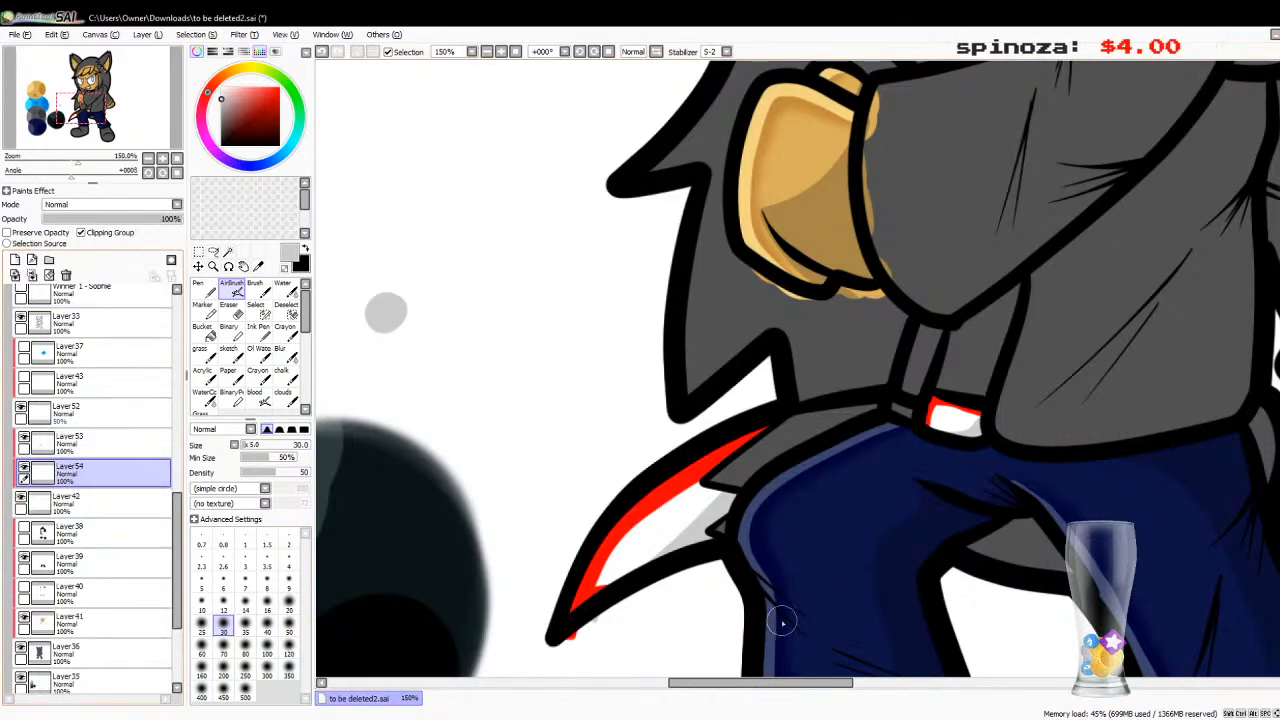
Step: Airbrush soft mid-grey shading beside the tail tip's red band at size 30 and inside the white belt piece at size 16
mouse_move(622, 457)
left_mouse_down()
mouse_move(682, 480)
mouse_move(717, 475)
mouse_move(614, 545)
mouse_move(610, 594)
left_mouse_up()
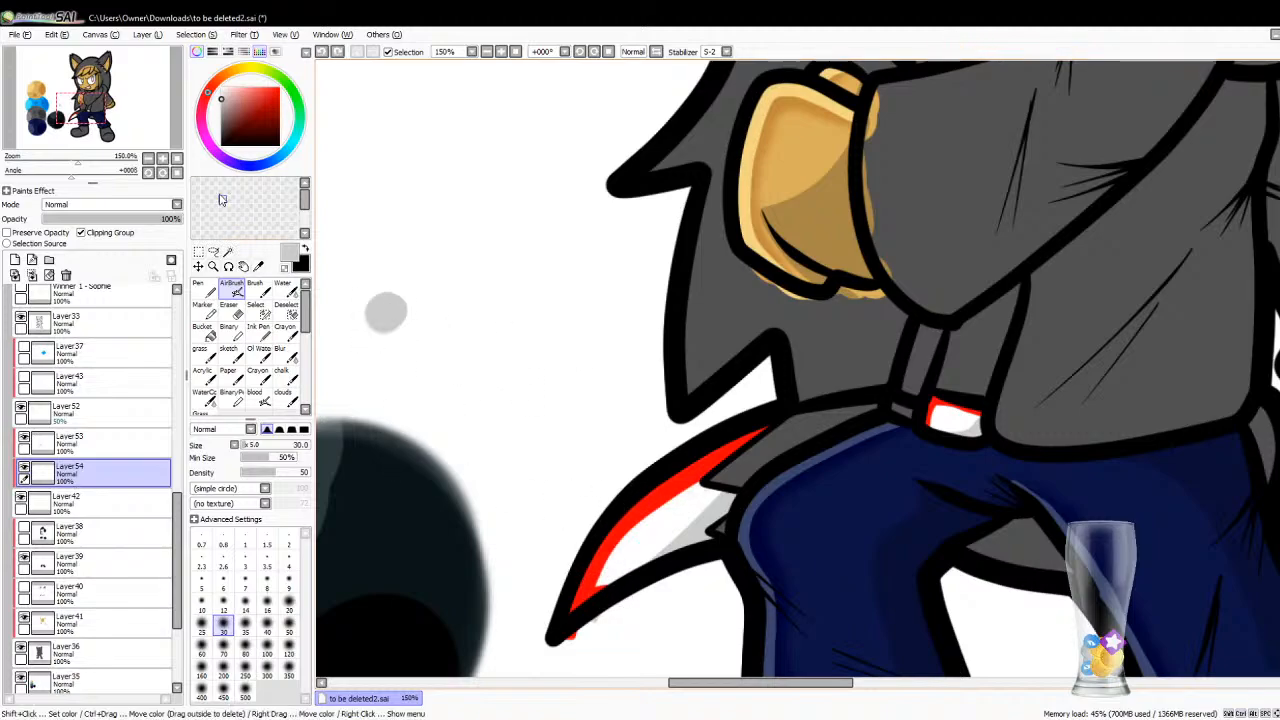
left_click(222, 112)
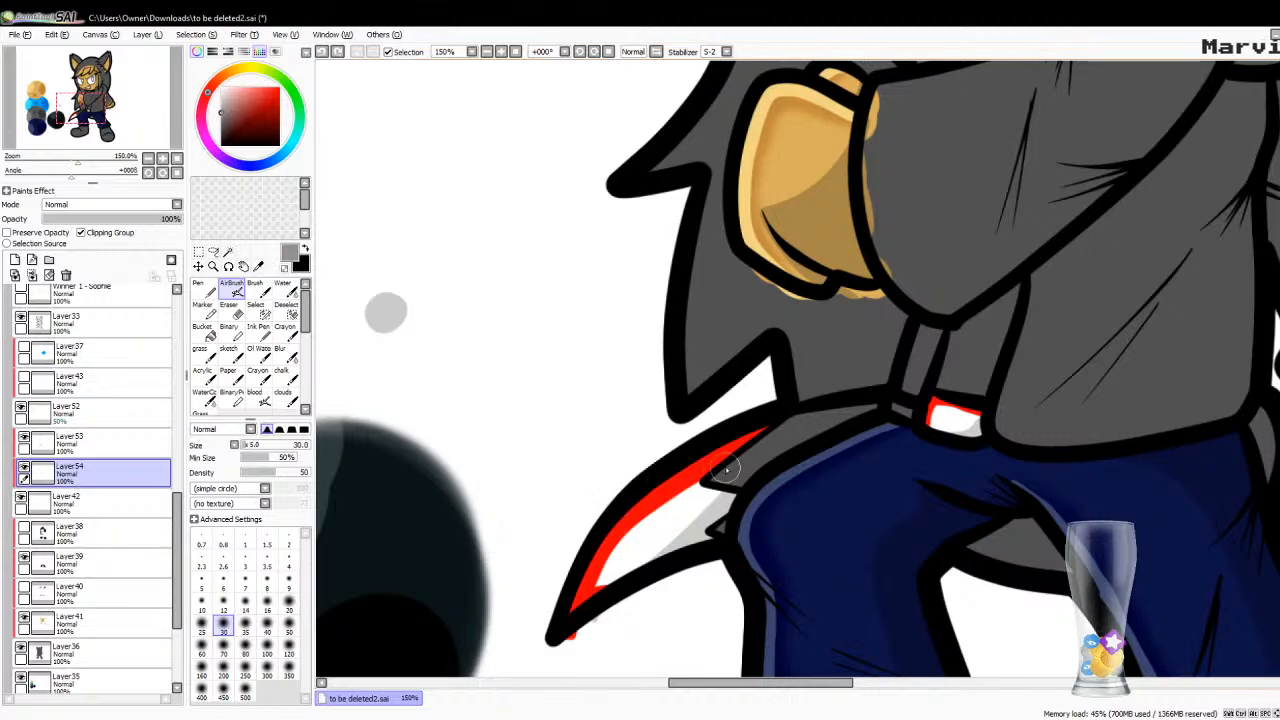
mouse_move(675, 492)
left_mouse_down()
mouse_move(700, 478)
mouse_move(598, 548)
mouse_move(690, 475)
mouse_move(605, 558)
mouse_move(601, 593)
left_mouse_up()
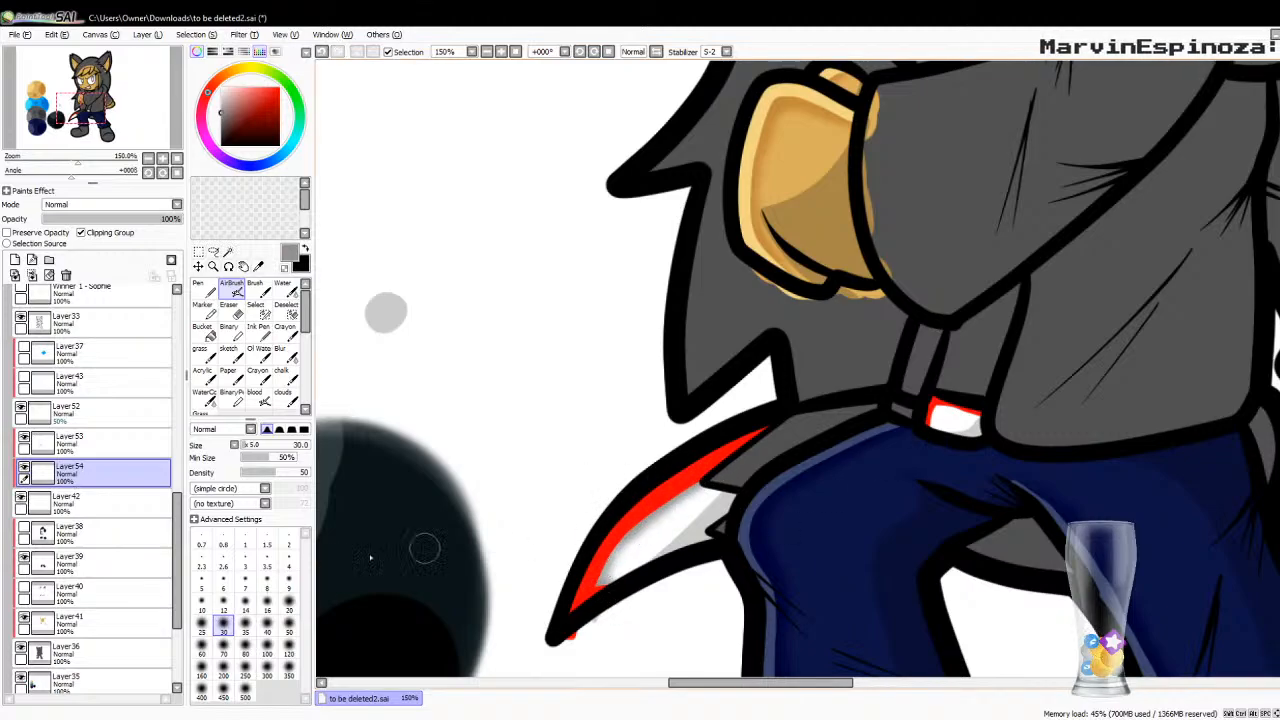
left_click(267, 600)
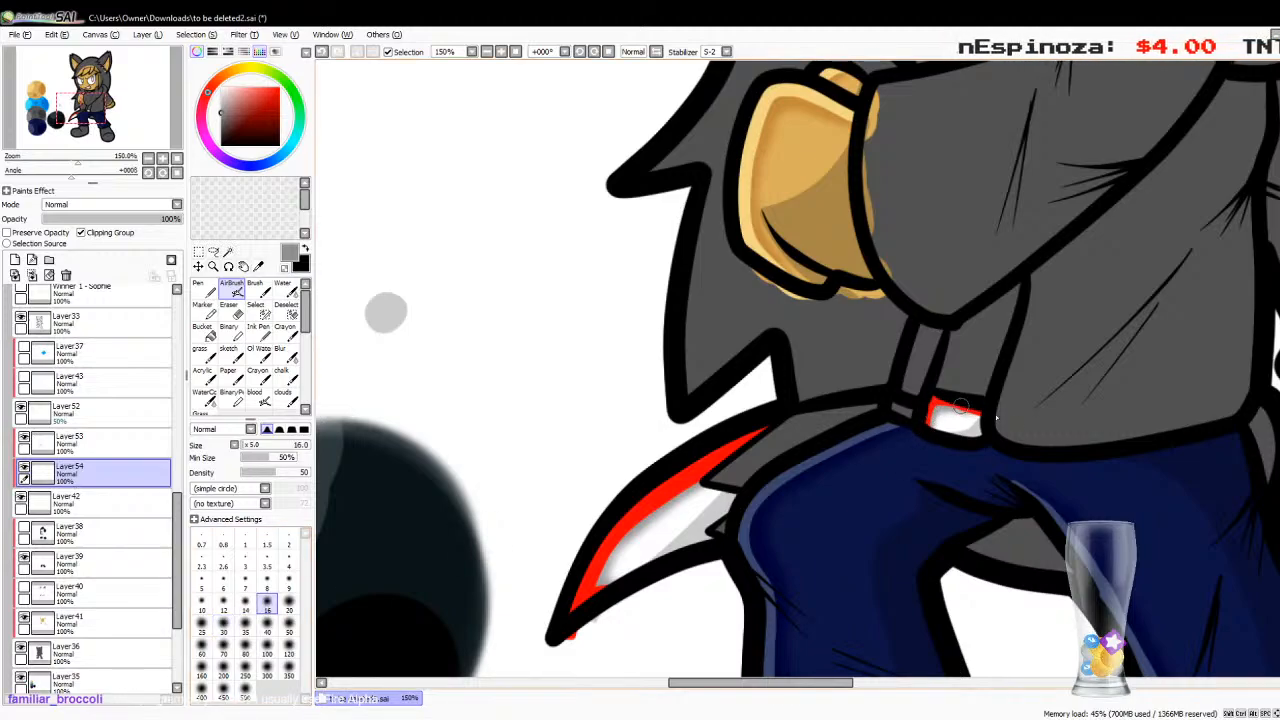
Step: Preserve Layer53's opacity and repaint the red bands on the tail tip and belt piece white with the Pen at size 25
left_click(80, 441)
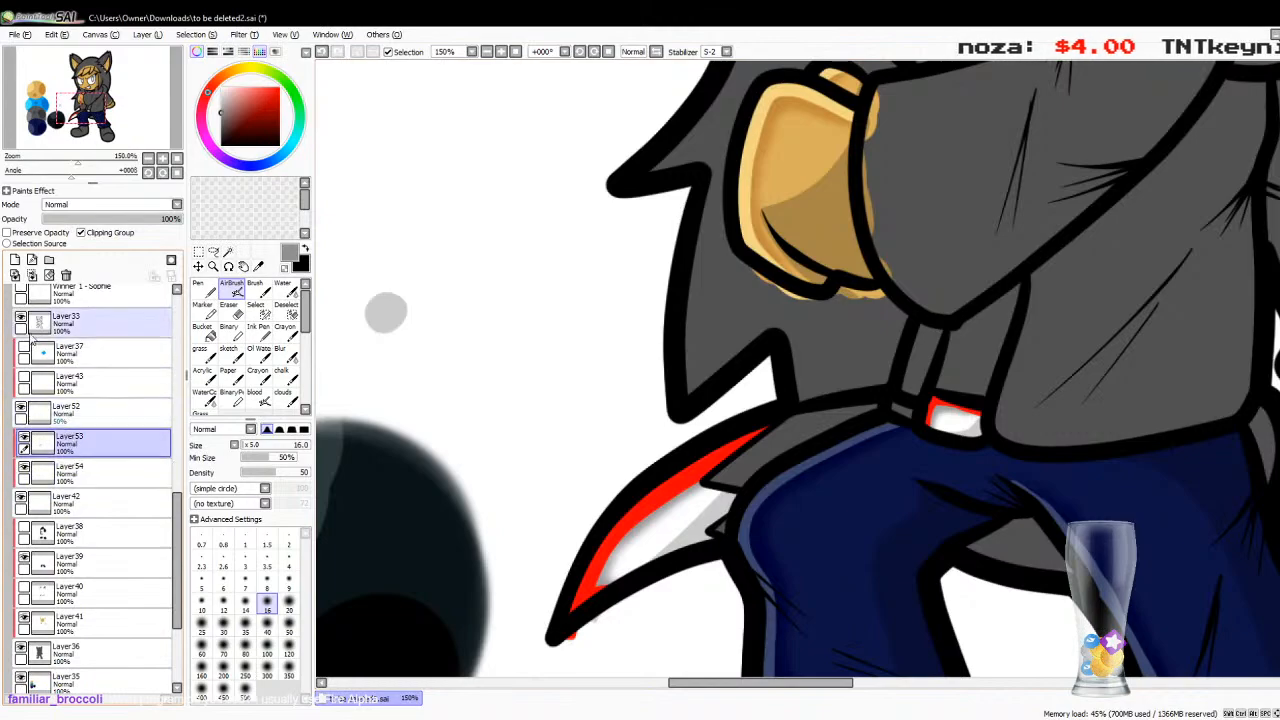
left_click(15, 260)
left_click_drag(238, 116, 219, 86)
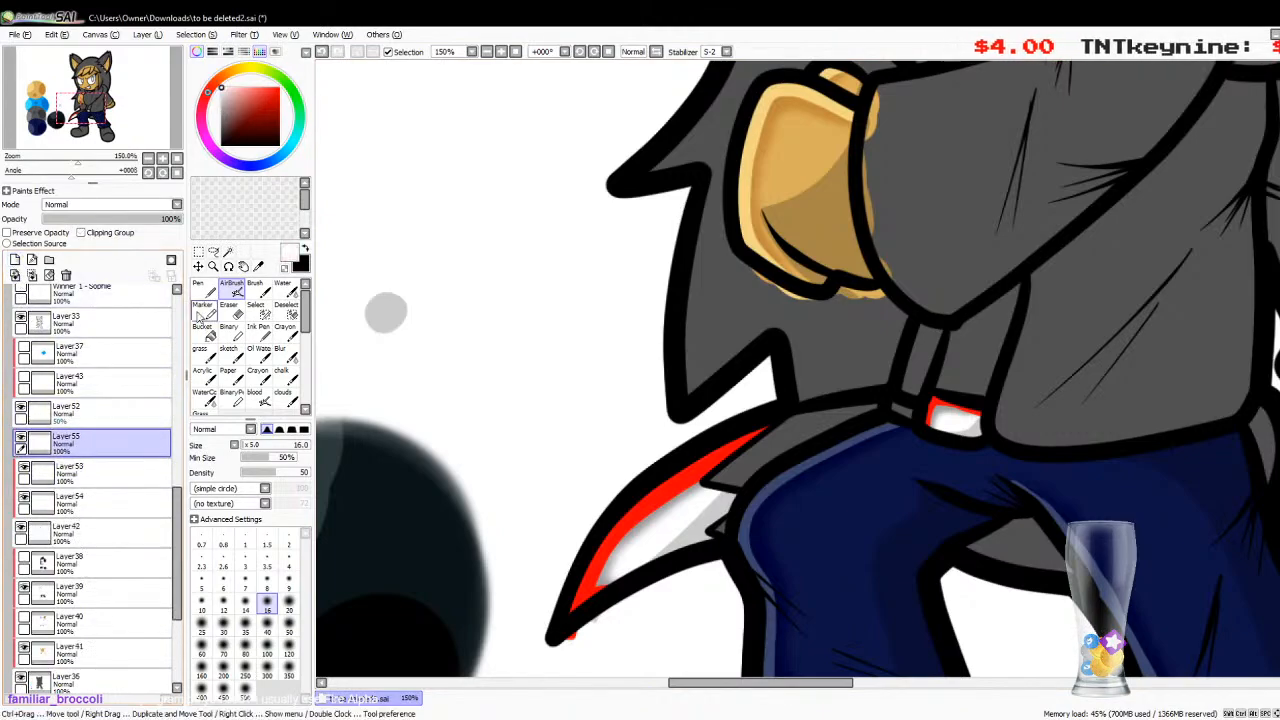
left_click(203, 289)
left_click(7, 232)
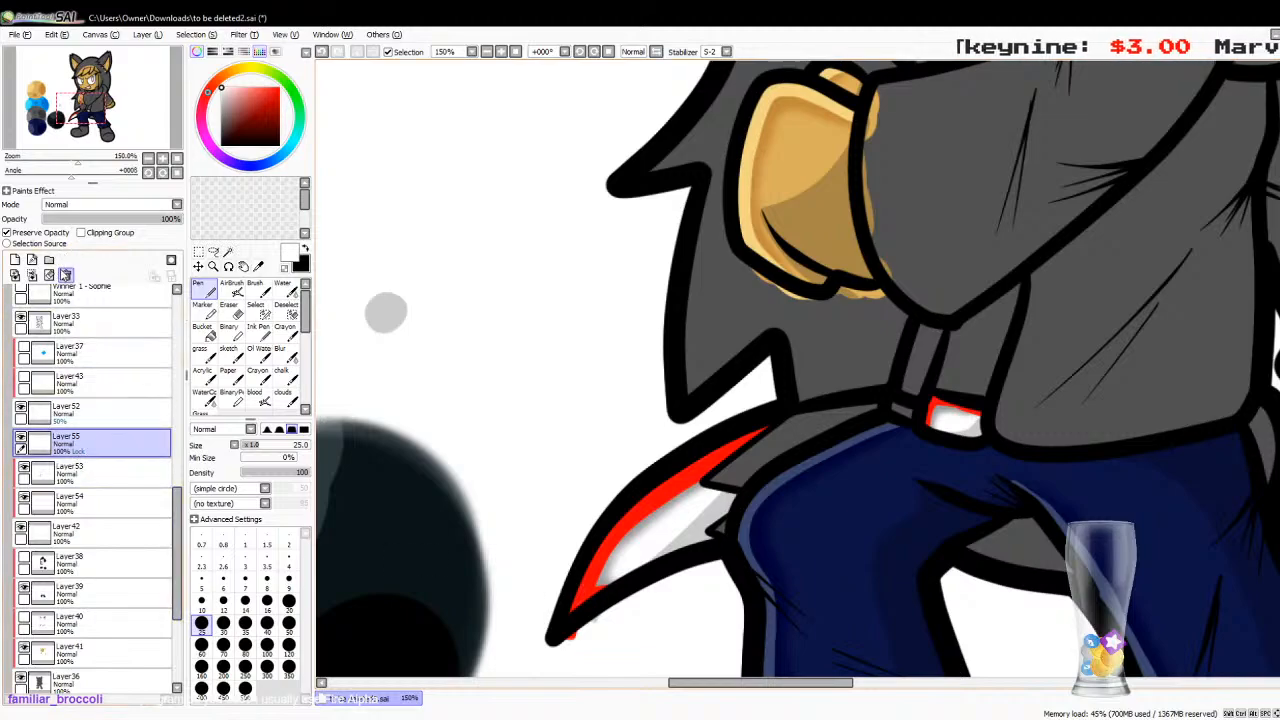
left_click(65, 274)
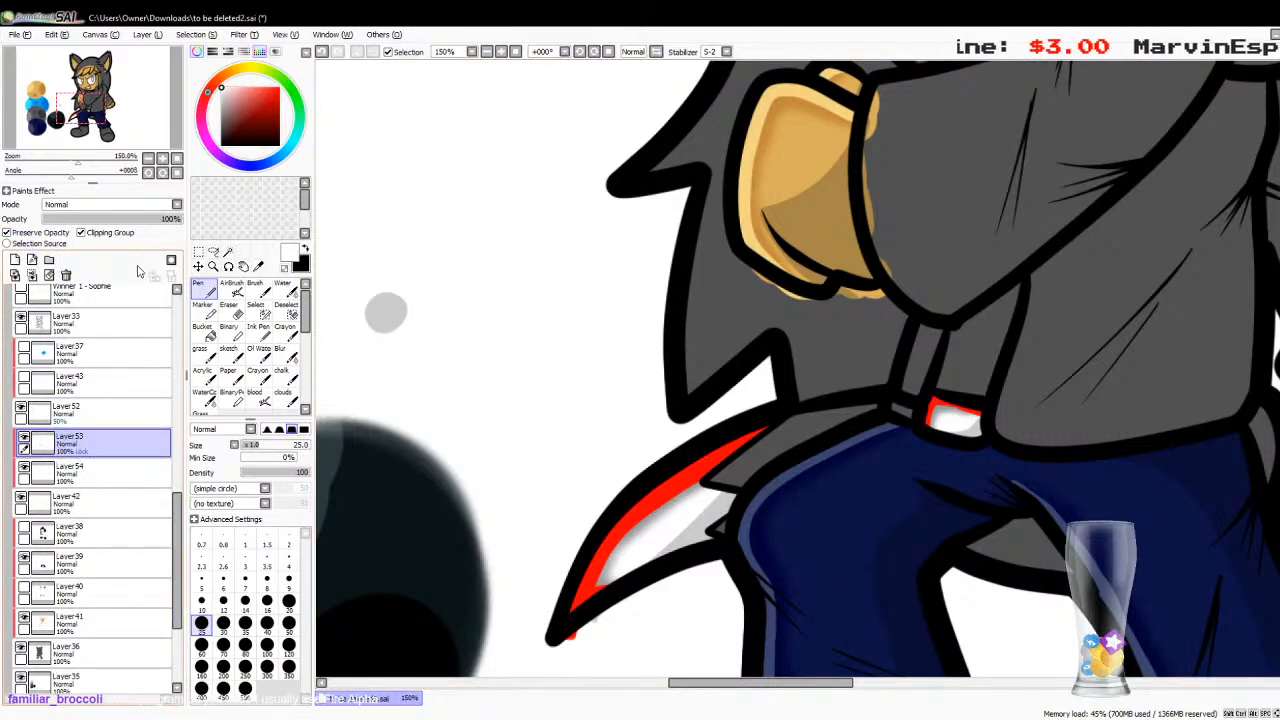
mouse_move(603, 577)
left_mouse_down()
mouse_move(667, 474)
mouse_move(681, 487)
mouse_move(684, 464)
mouse_move(755, 425)
left_mouse_up()
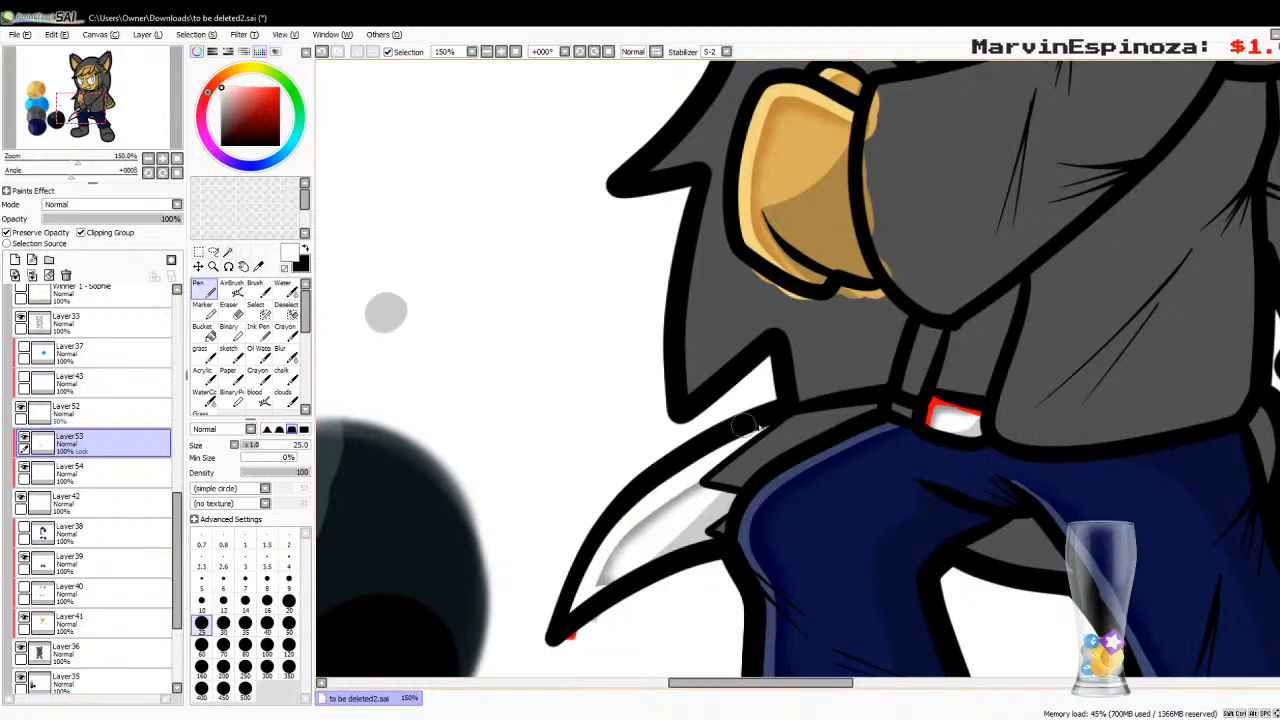
left_click_drag(916, 410, 988, 405)
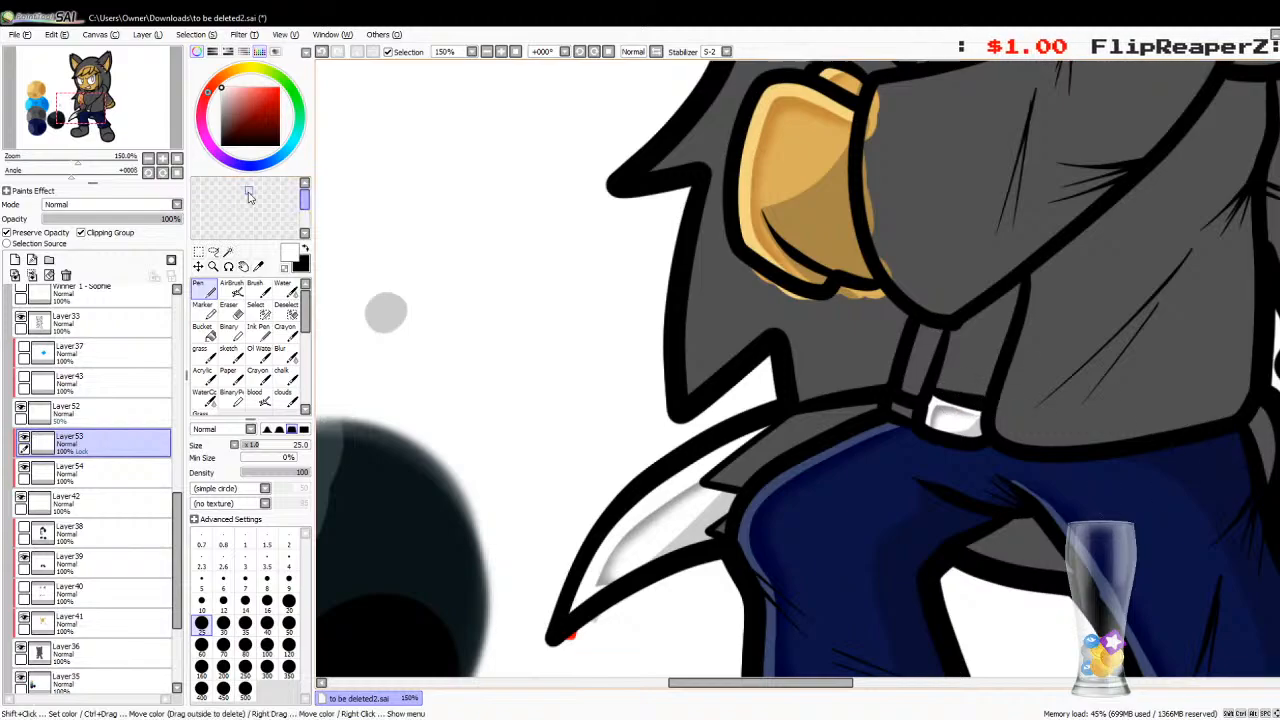
Step: Merge the highlight and shading layers Layer53 and Layer54 down into Layer42
left_click(148, 158)
left_click(148, 158)
left_click(148, 158)
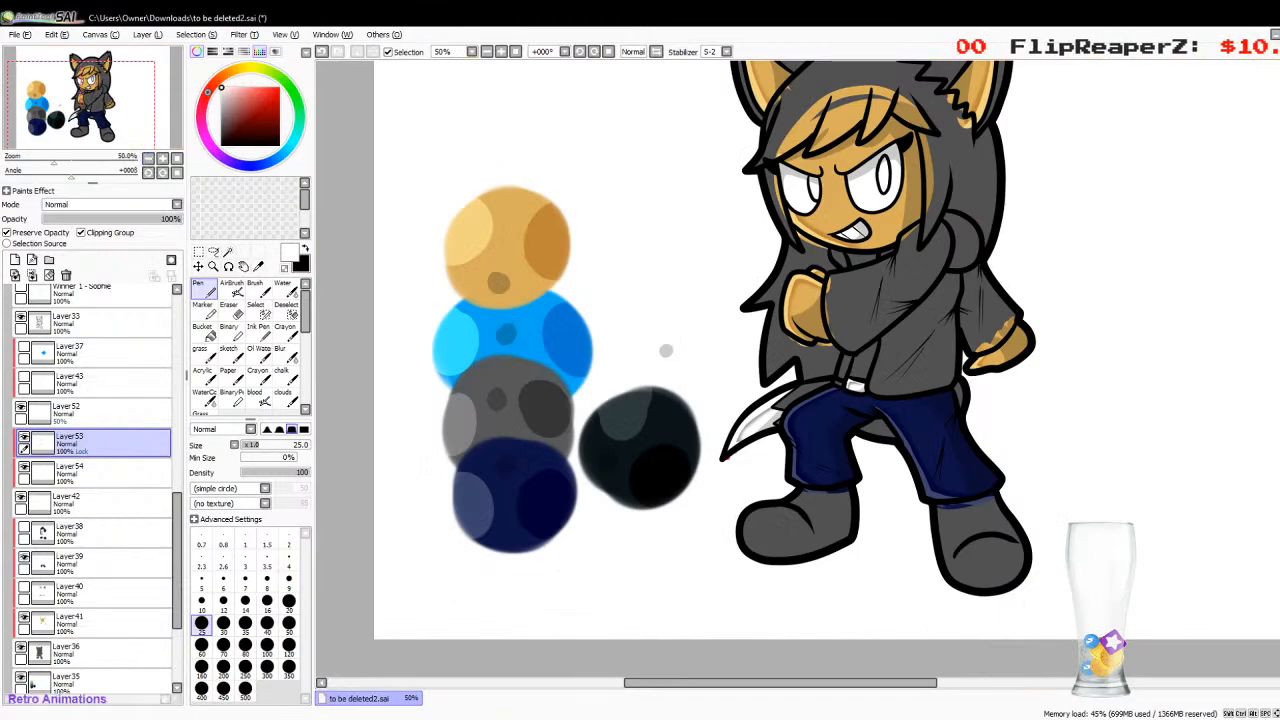
key("Up")
key("Up")
key("Up")
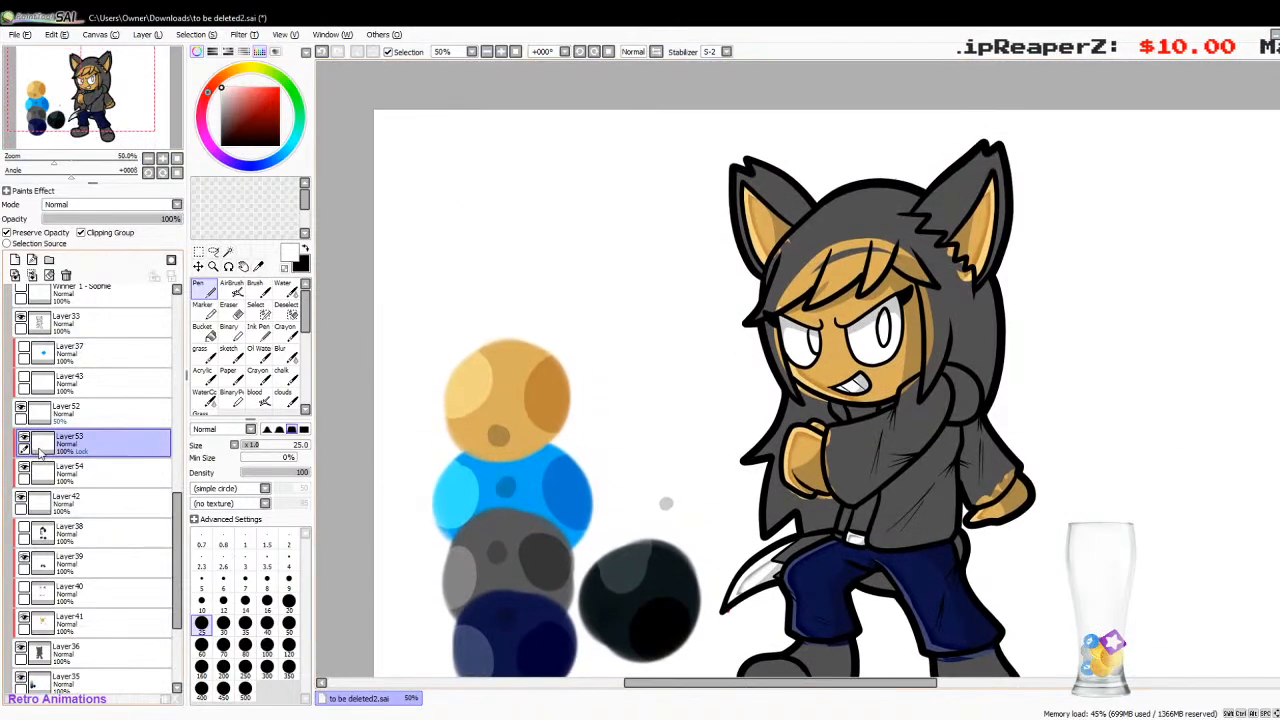
left_click(32, 275)
left_click(32, 276)
Step: Delete Layer52 and turn on the clipping group for Layer42
left_click(90, 408)
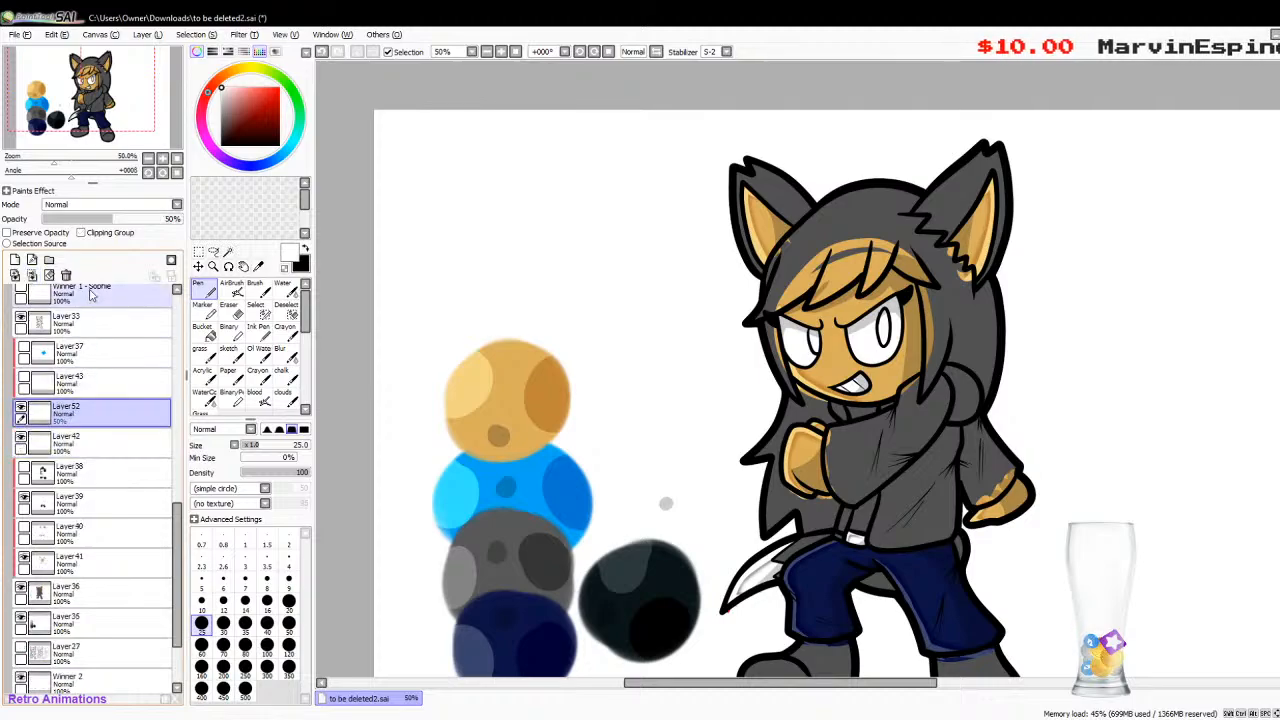
left_click(67, 276)
left_click(86, 232)
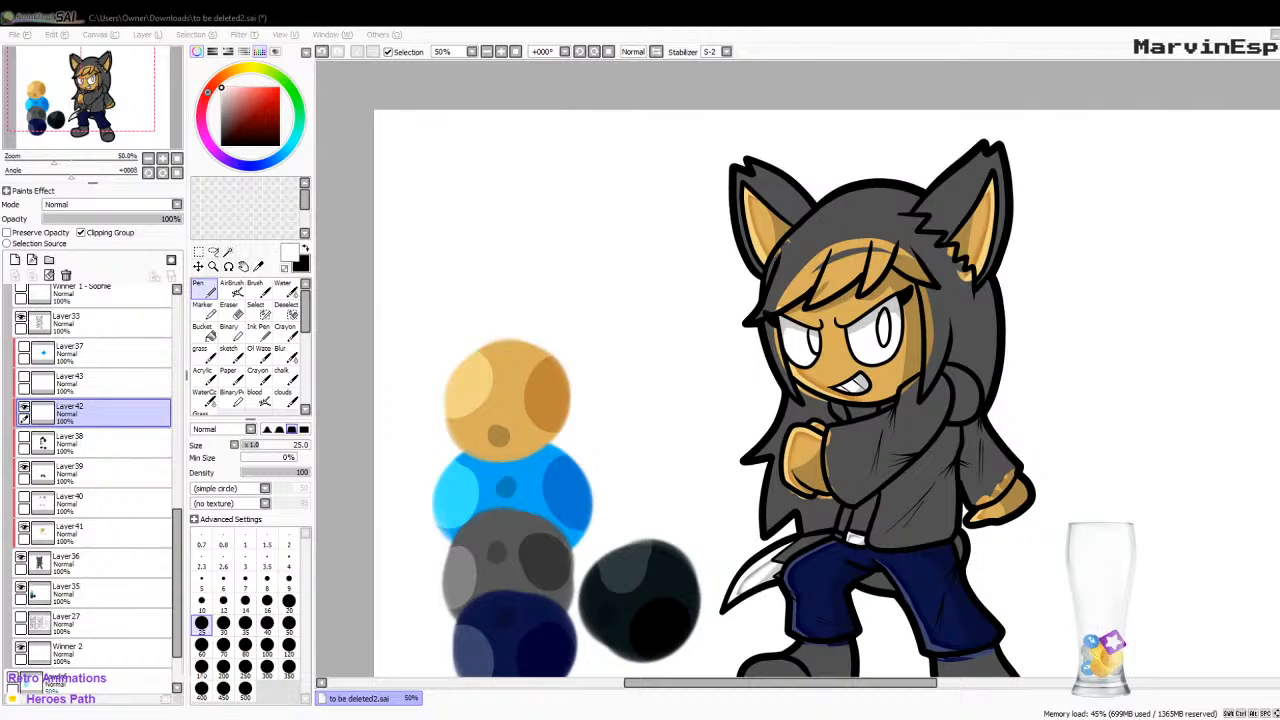
Step: Show and select the iris layer Layer43, sample the blue of the iris and switch to the Pen
left_click(468, 716)
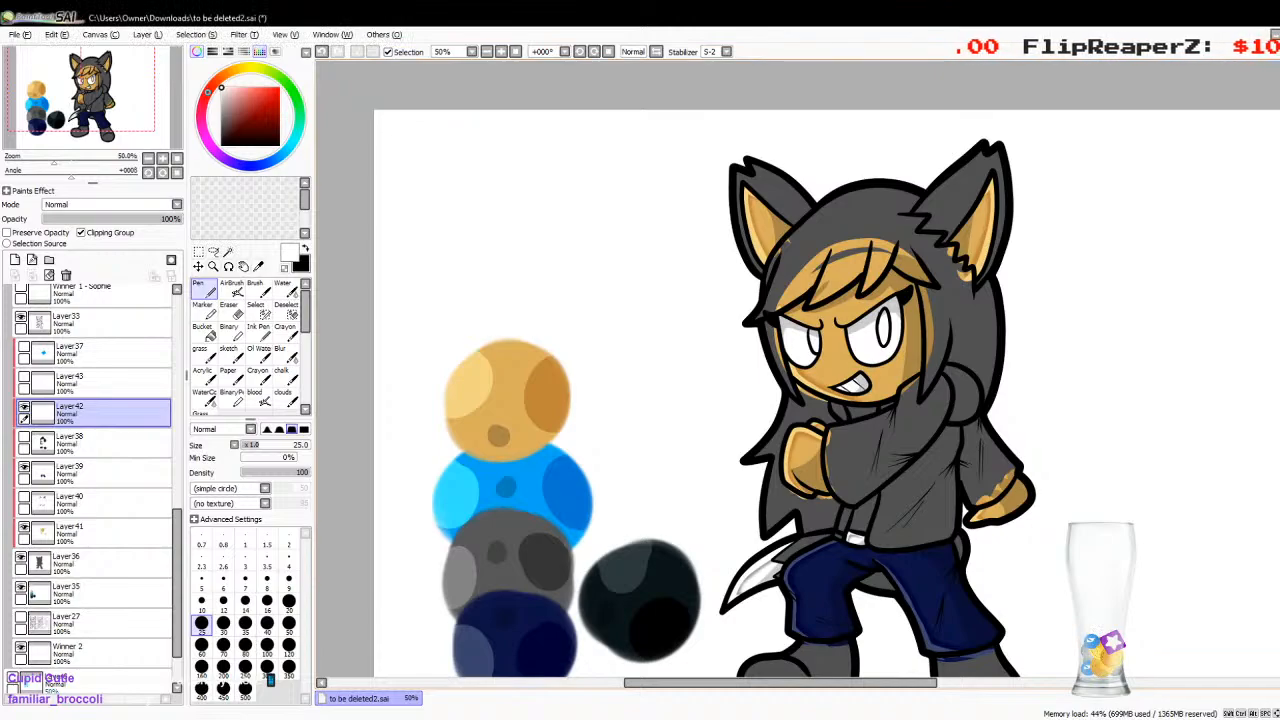
scroll(827, 370, "down", 2)
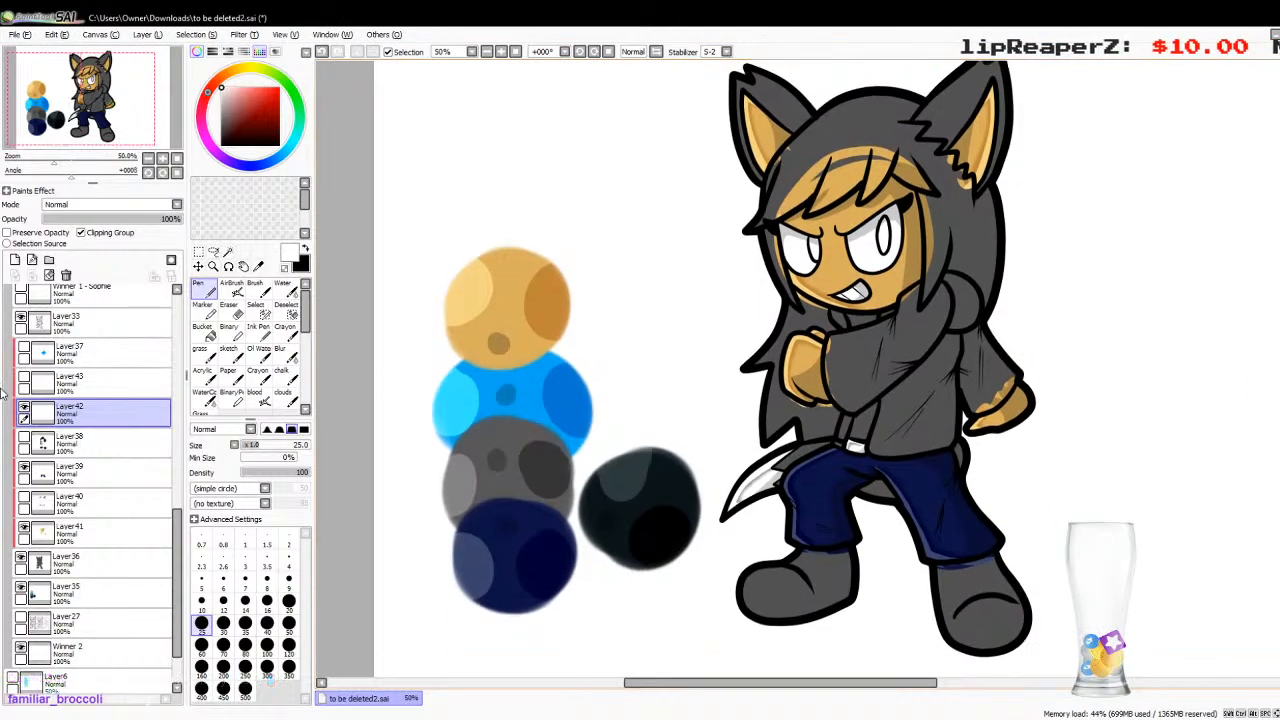
left_click(24, 382)
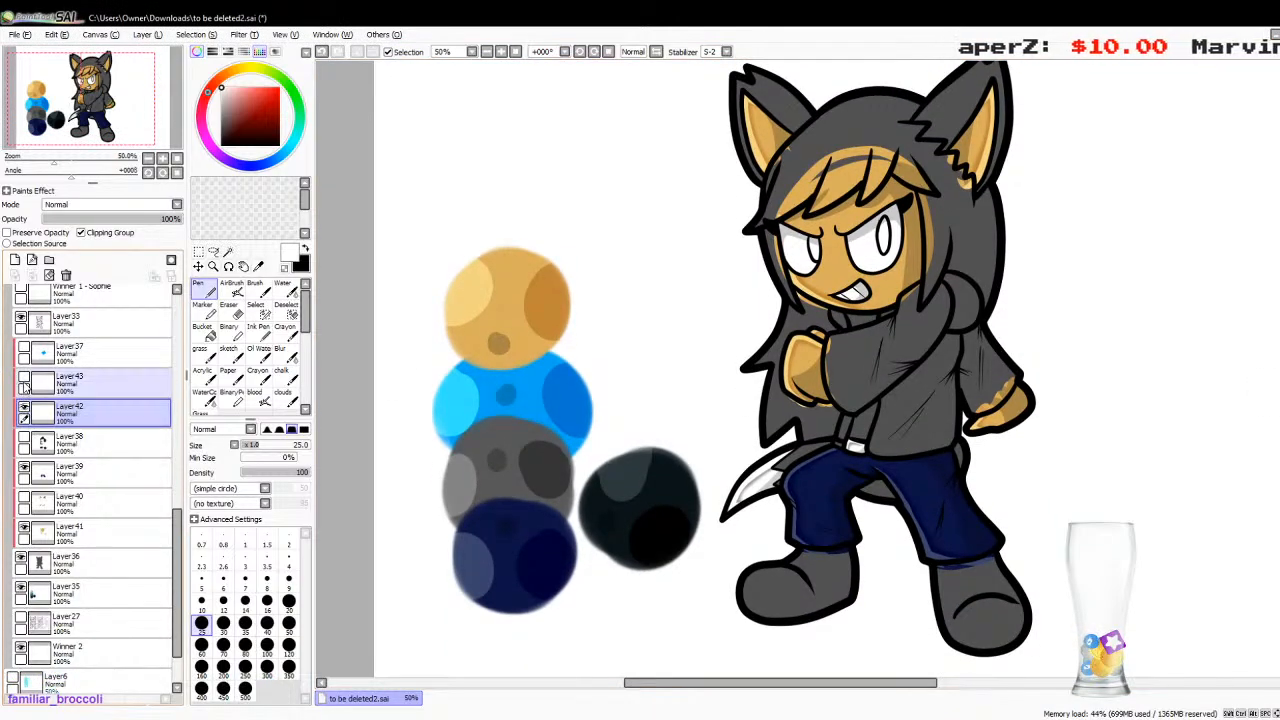
left_click(58, 384)
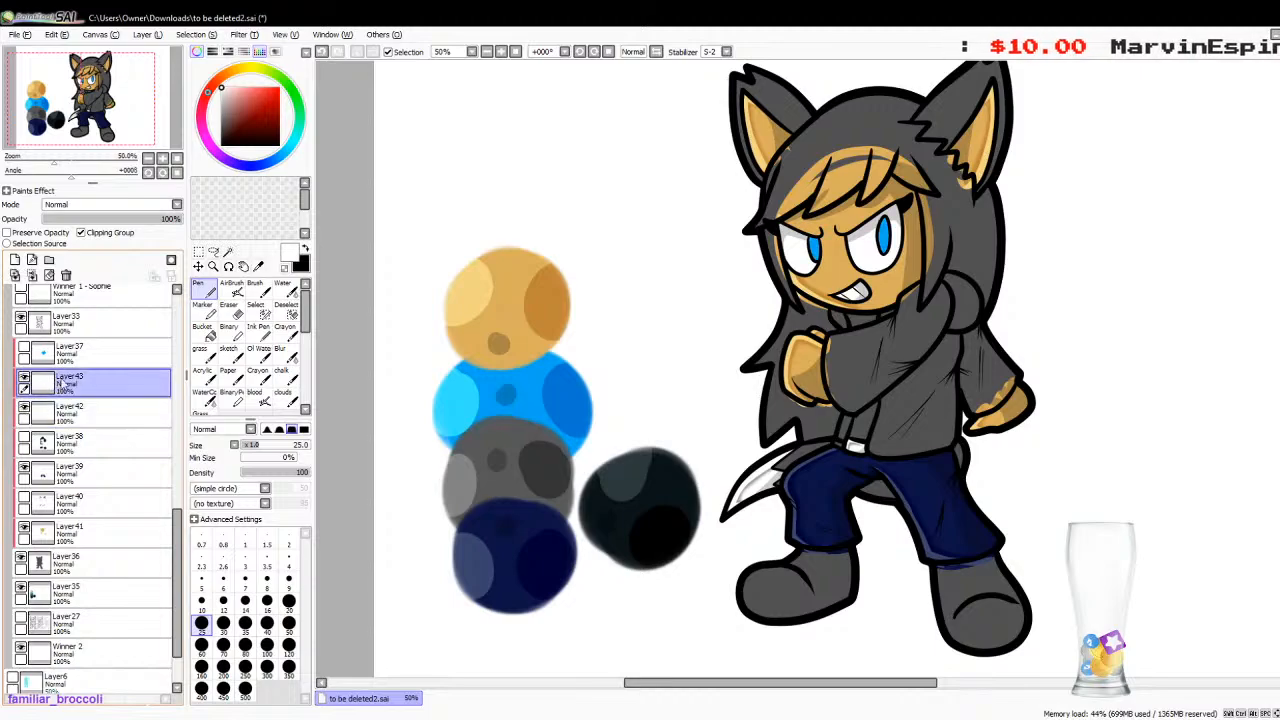
left_click(258, 266)
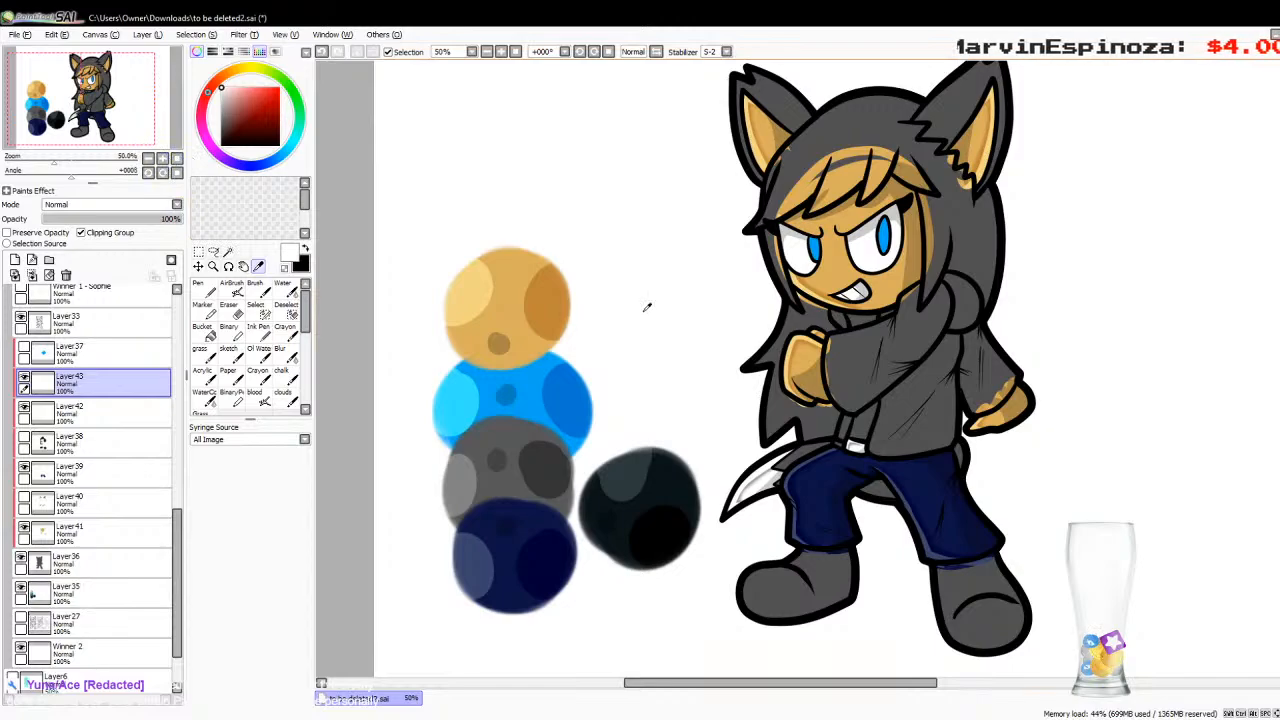
left_click(817, 246)
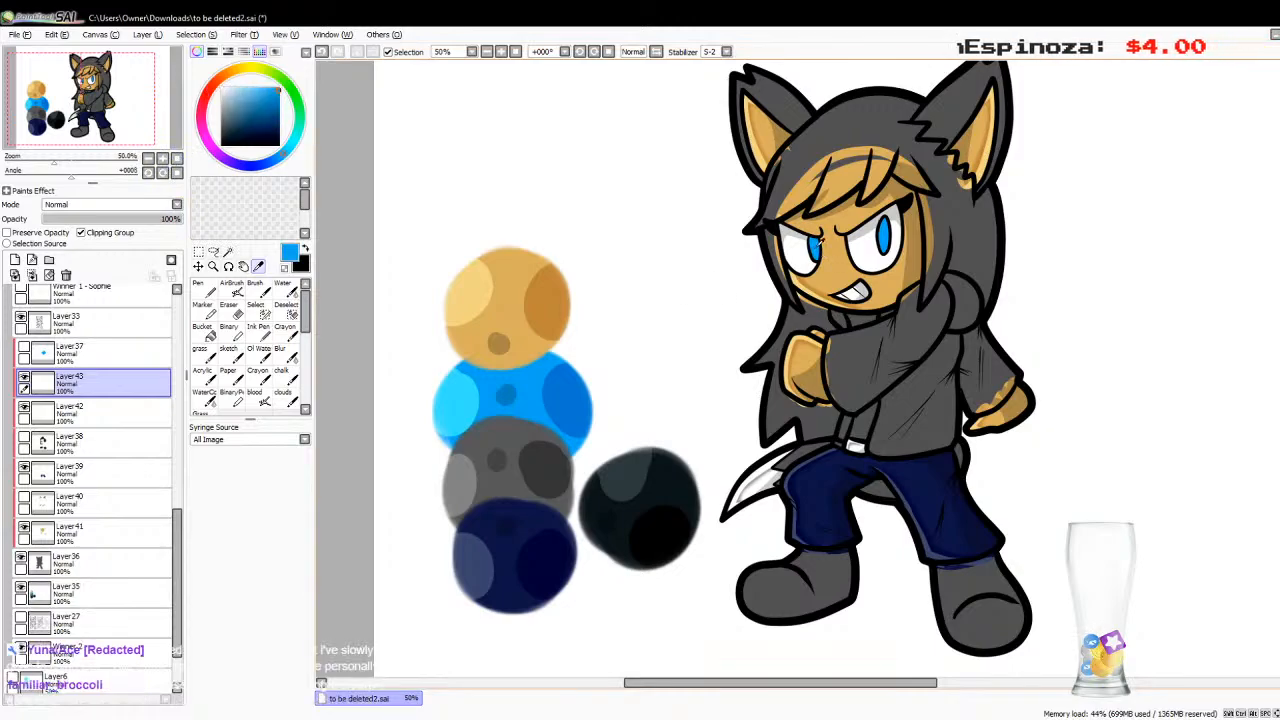
left_click_drag(658, 680, 681, 681)
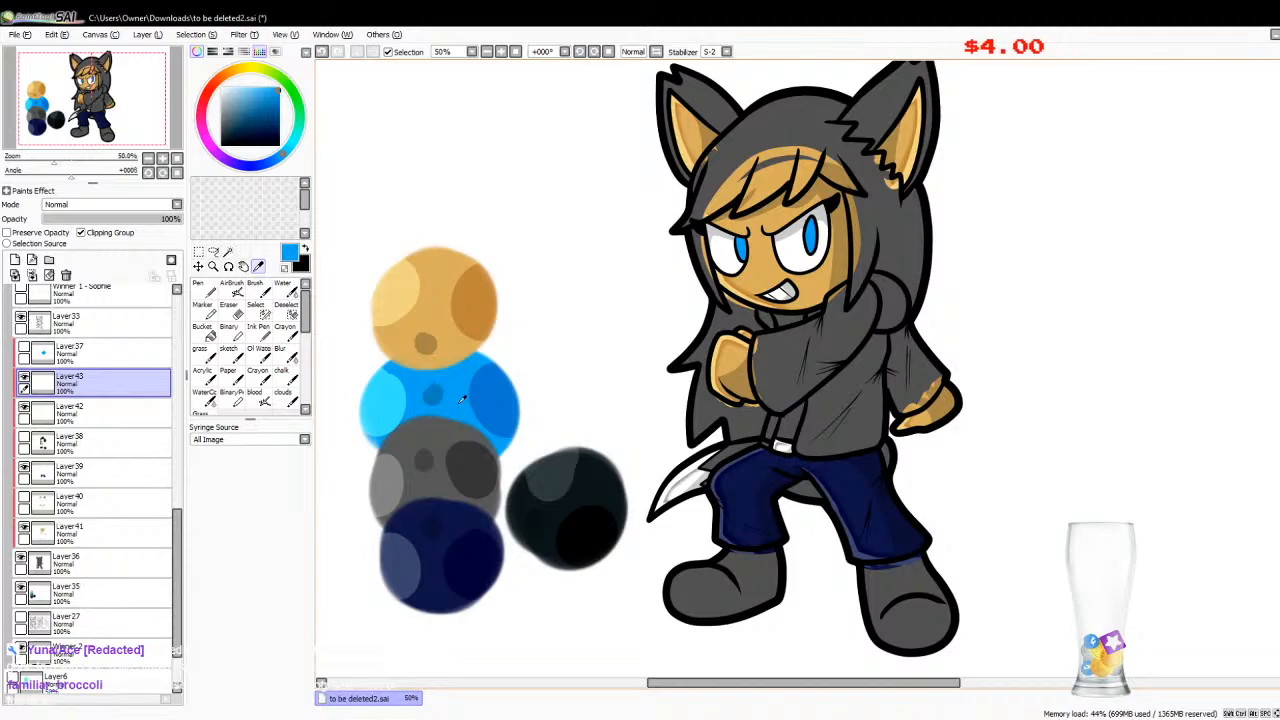
key("n")
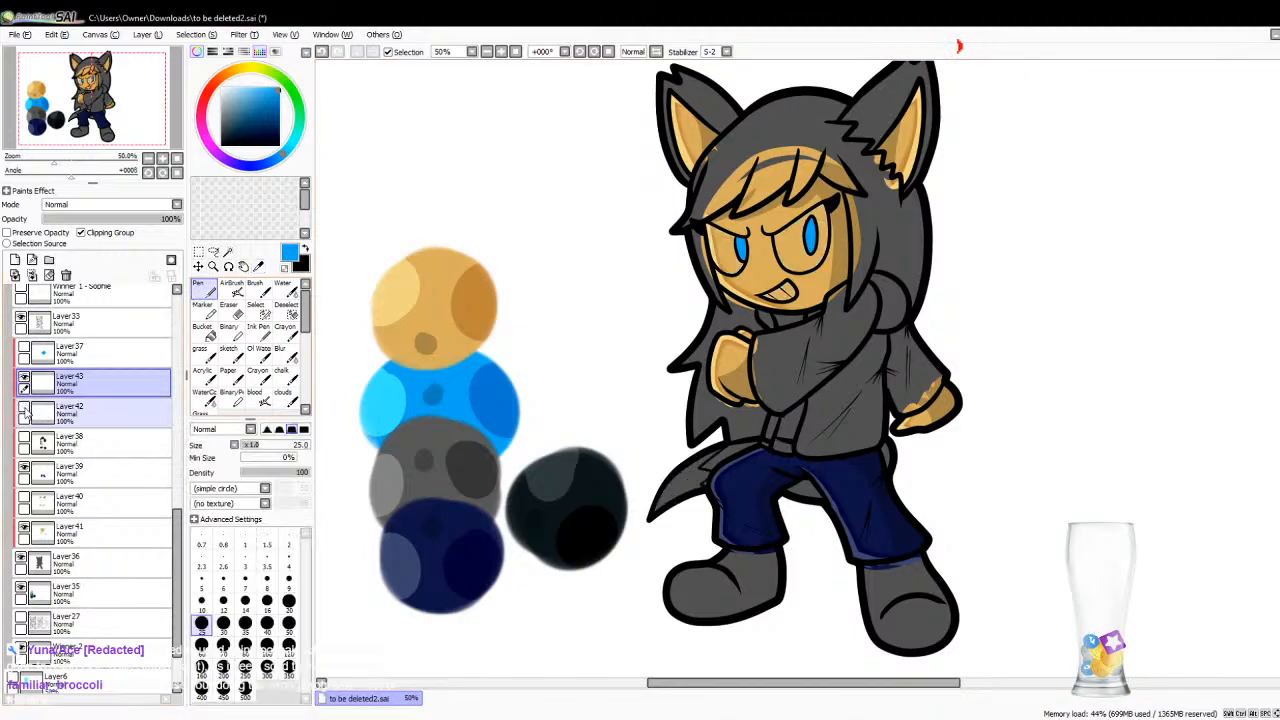
Step: Turn off the clipping group for Layer43 and add a new layer clipped to it
left_click(25, 411)
left_click(80, 235)
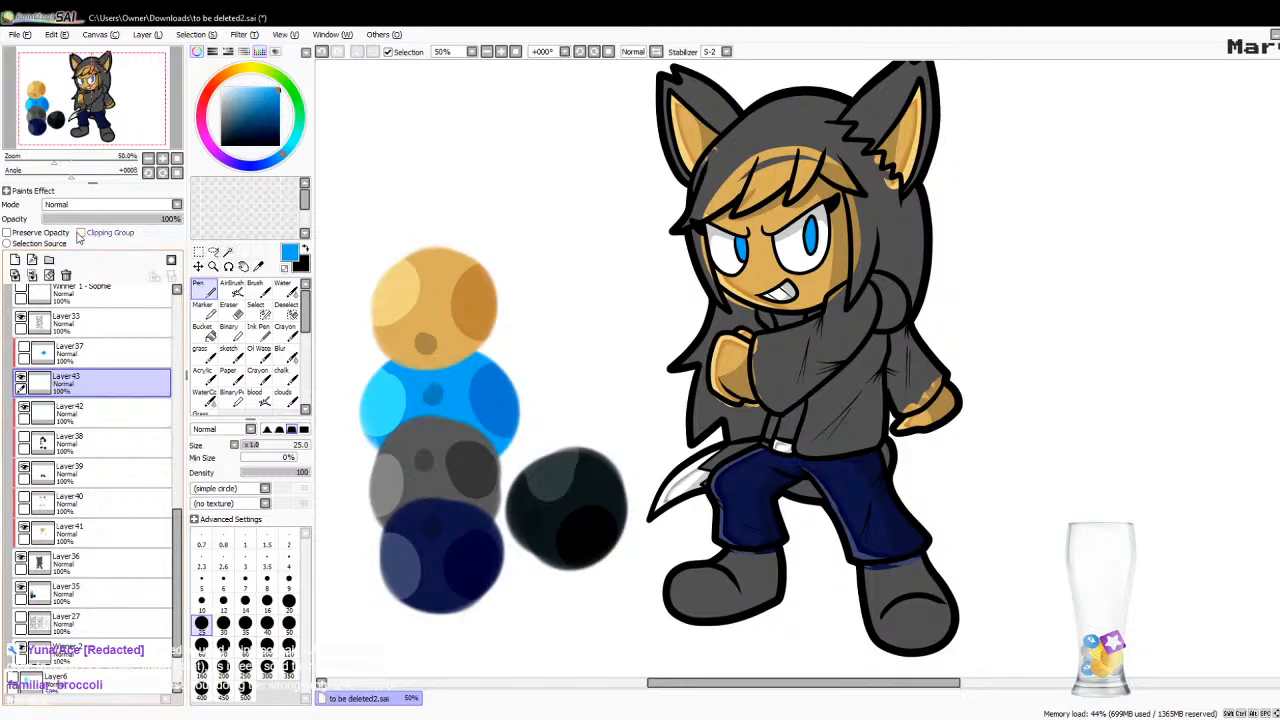
left_click(15, 260)
Step: Sample the light cyan highlight of the blue swatch and set the Pen to size 14 for the eyes
left_click(163, 159)
left_click(163, 159)
left_click(163, 159)
left_click(163, 159)
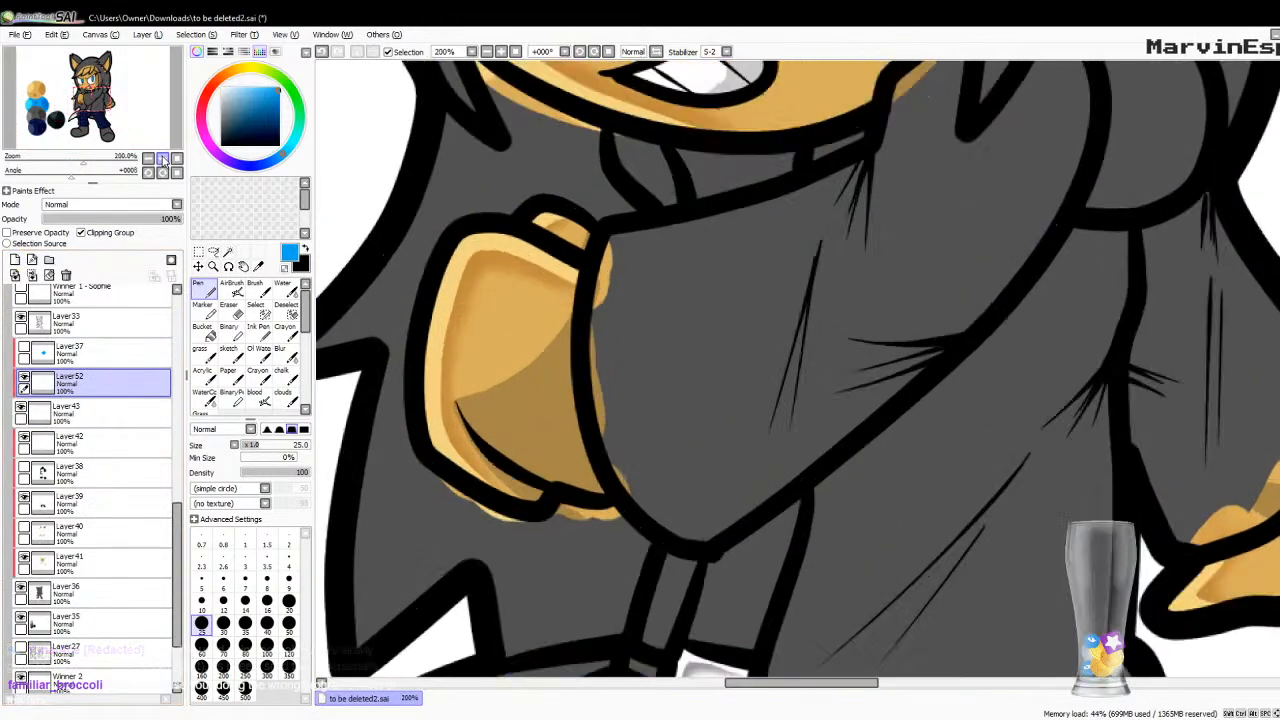
left_click(163, 159)
mouse_move(1278, 398)
left_mouse_down()
mouse_move(1278, 326)
mouse_move(1278, 427)
left_mouse_up()
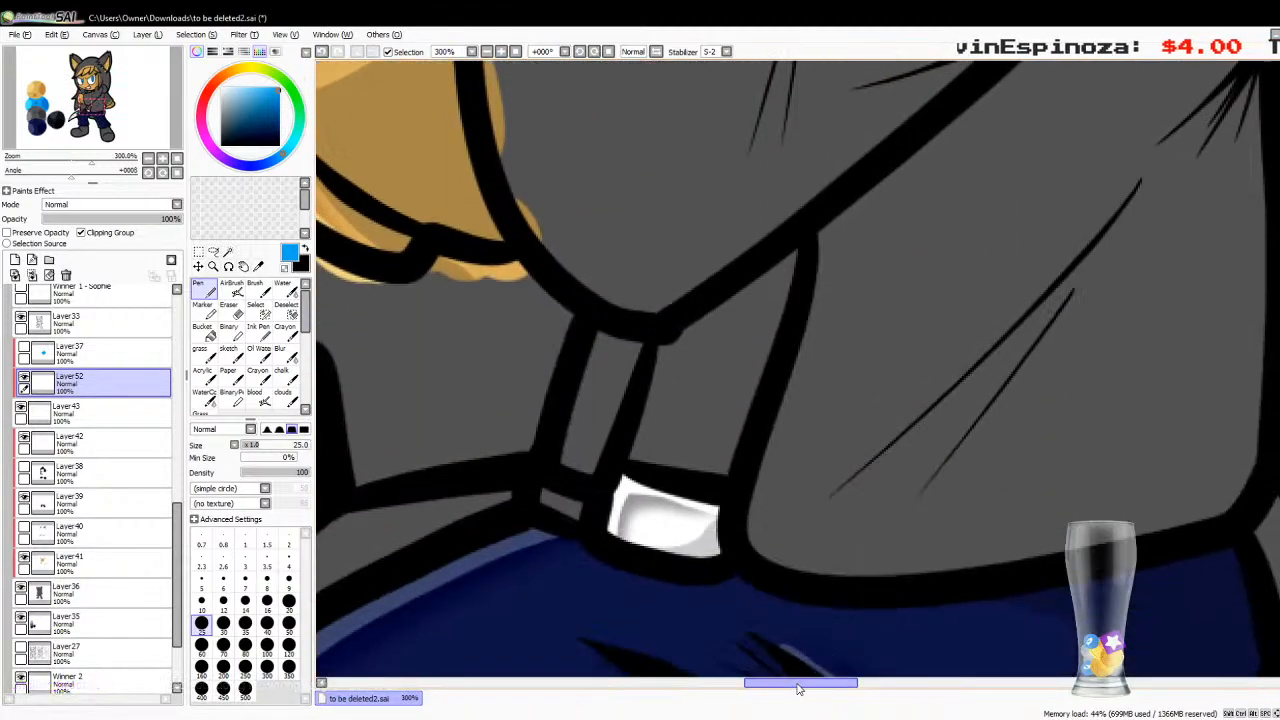
left_click_drag(794, 686, 540, 700)
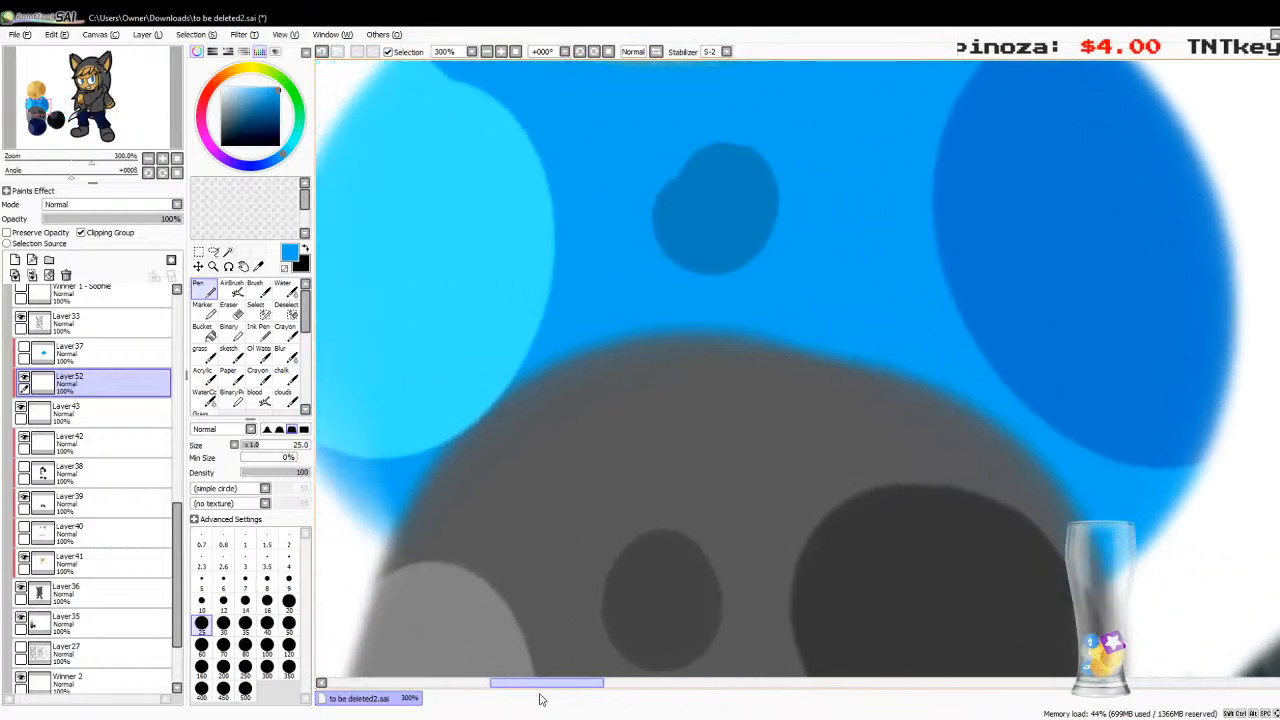
key("alt")
left_click(477, 303)
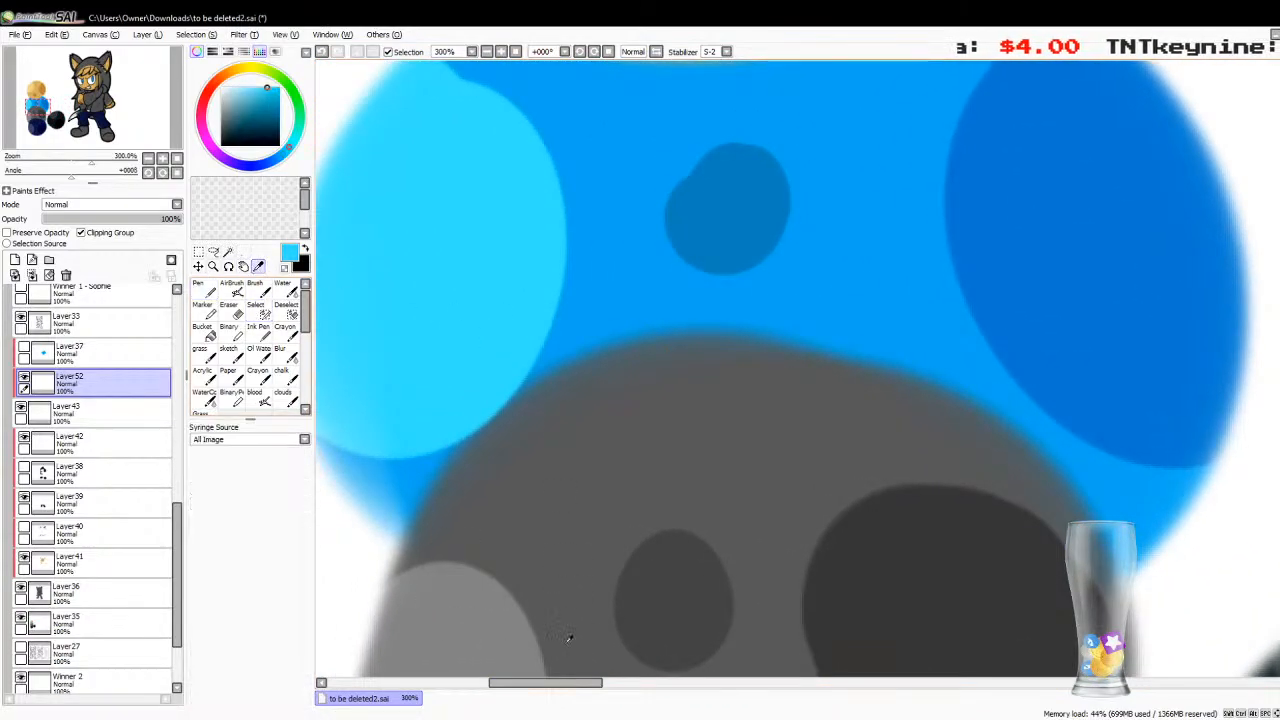
left_click_drag(540, 684, 788, 698)
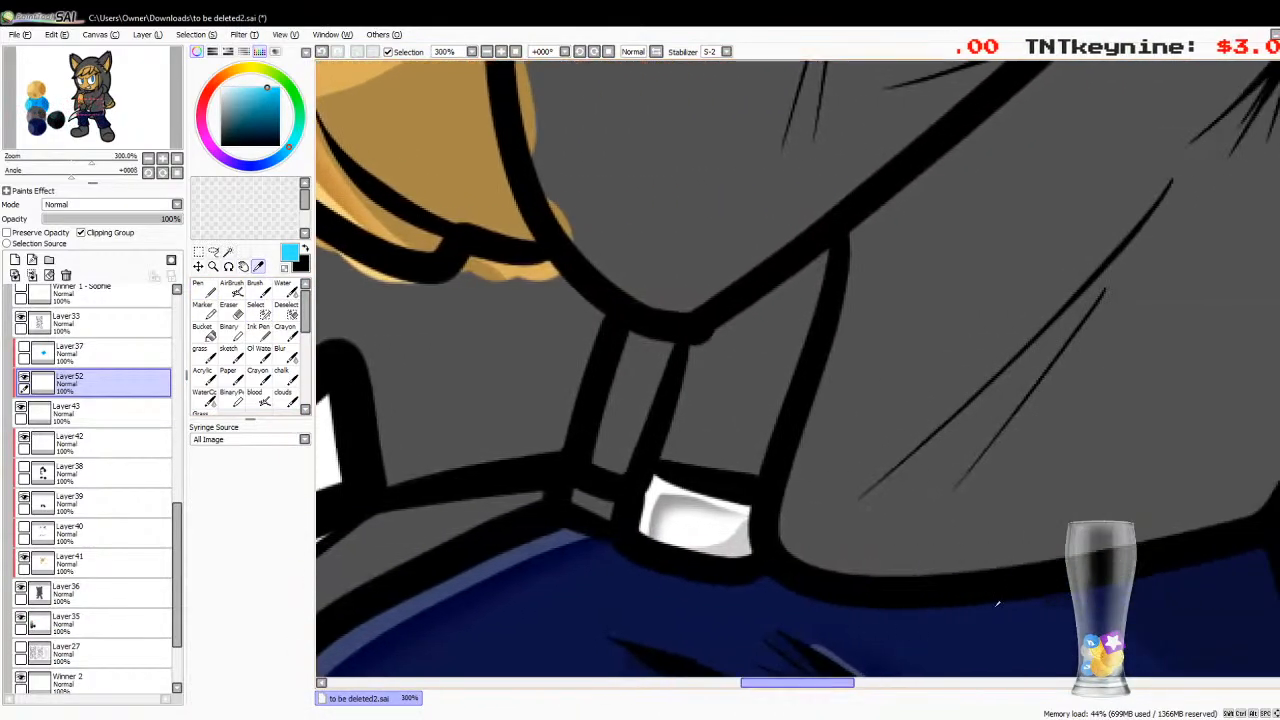
left_click_drag(1278, 455, 1278, 316)
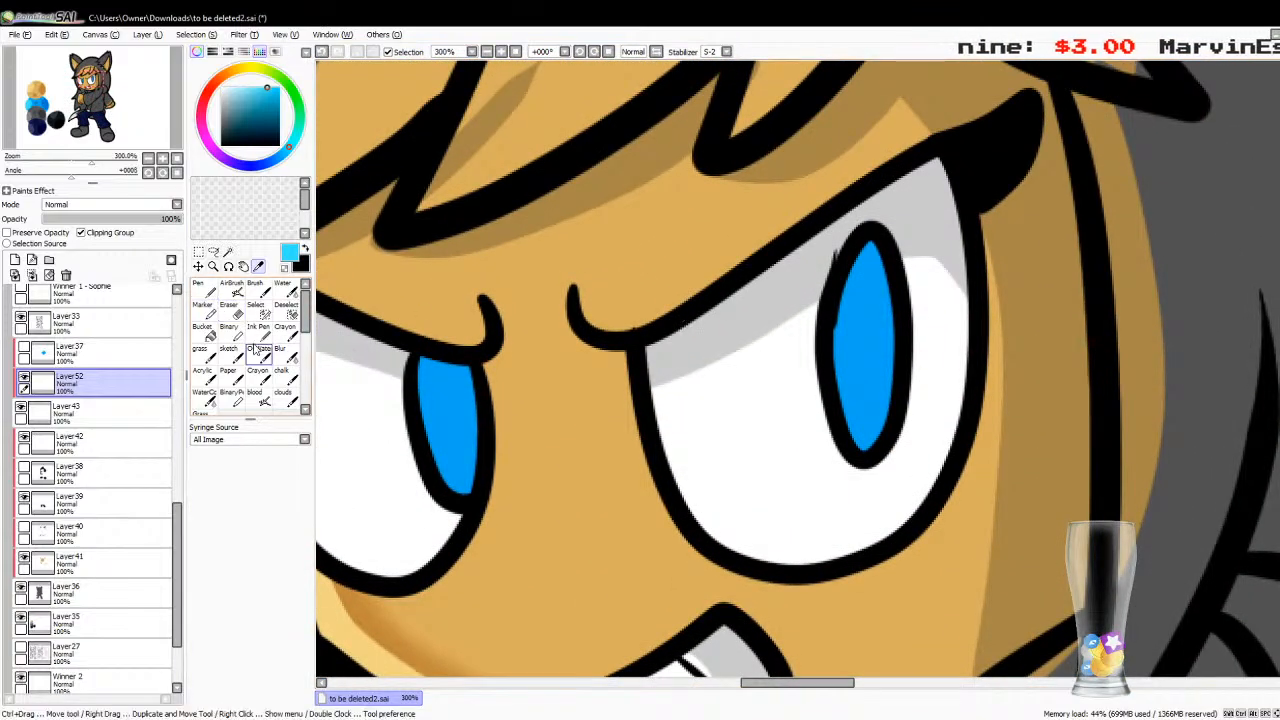
left_click(204, 290)
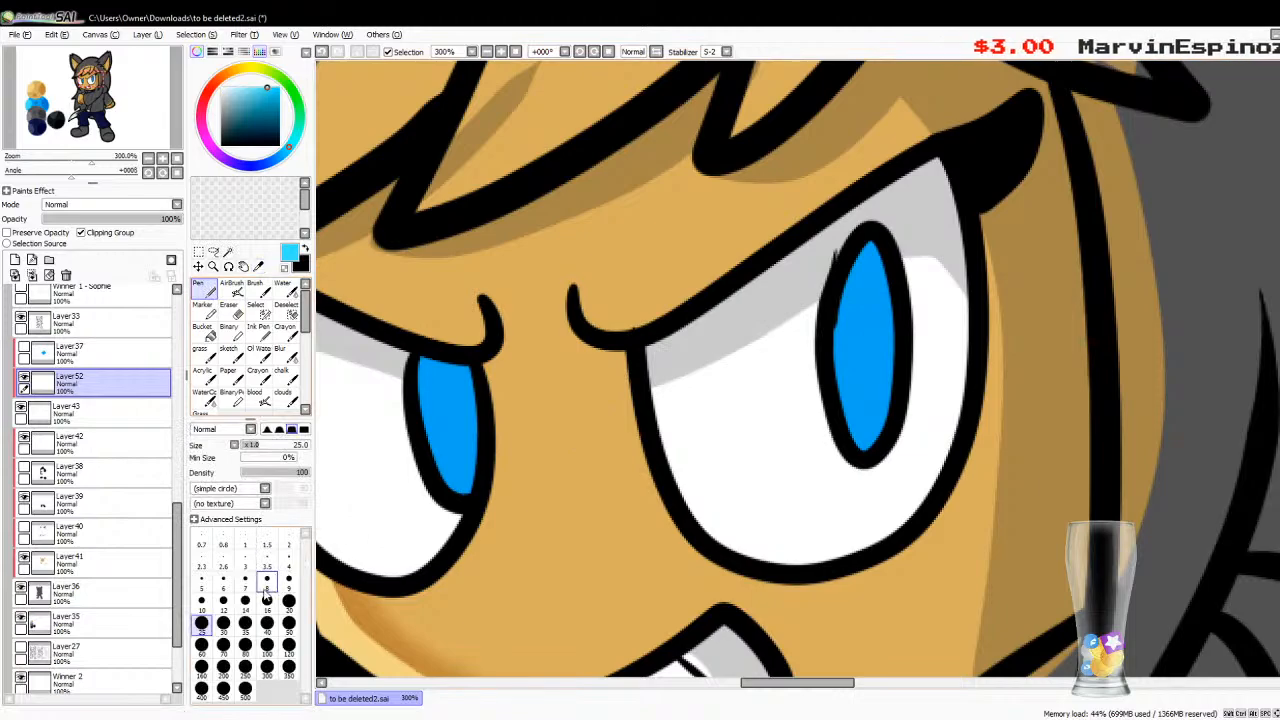
left_click(245, 600)
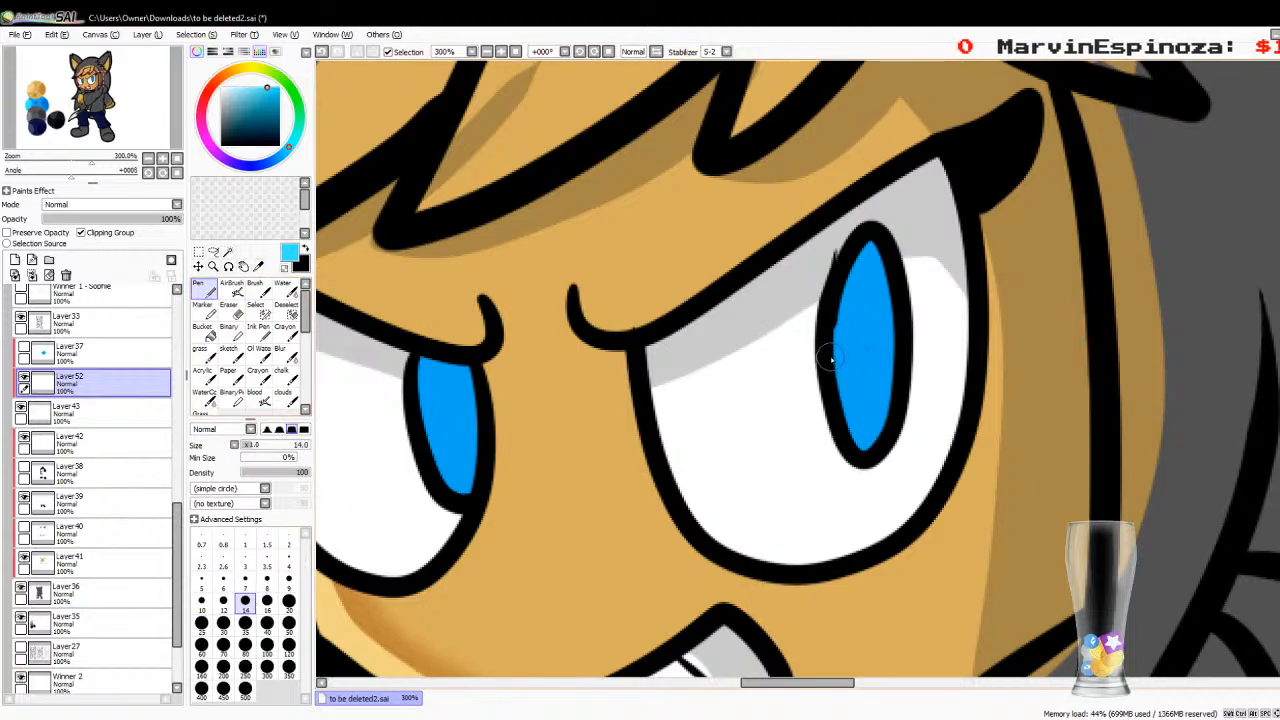
Step: Paint a narrow vertical black pupil in each blue iris on Layer52 with the size 14 Pen
left_click(258, 266)
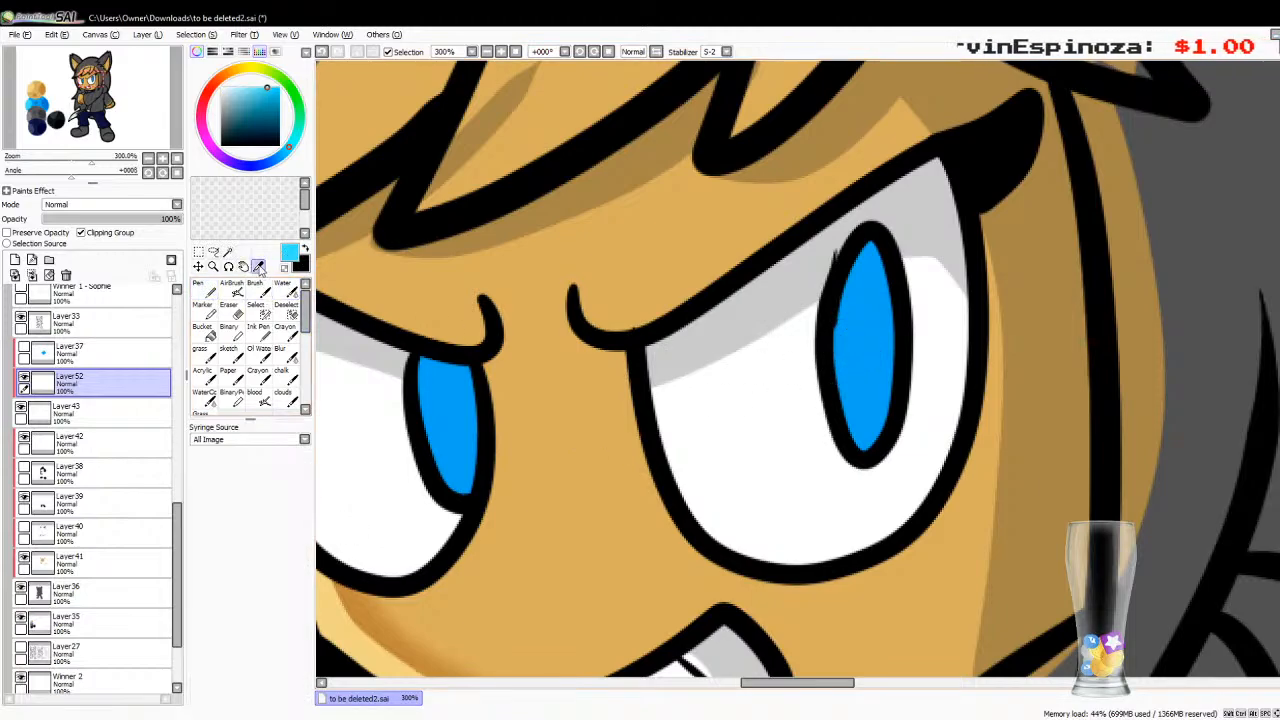
left_click(470, 404)
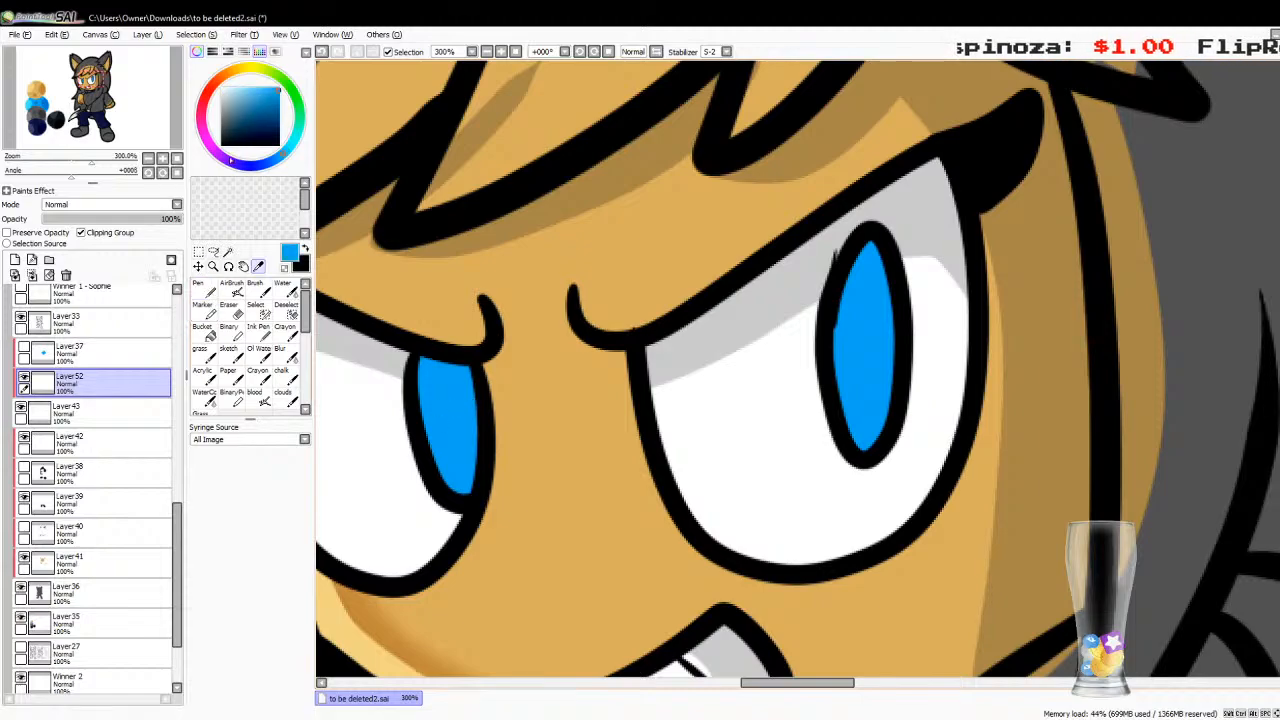
left_click(204, 289)
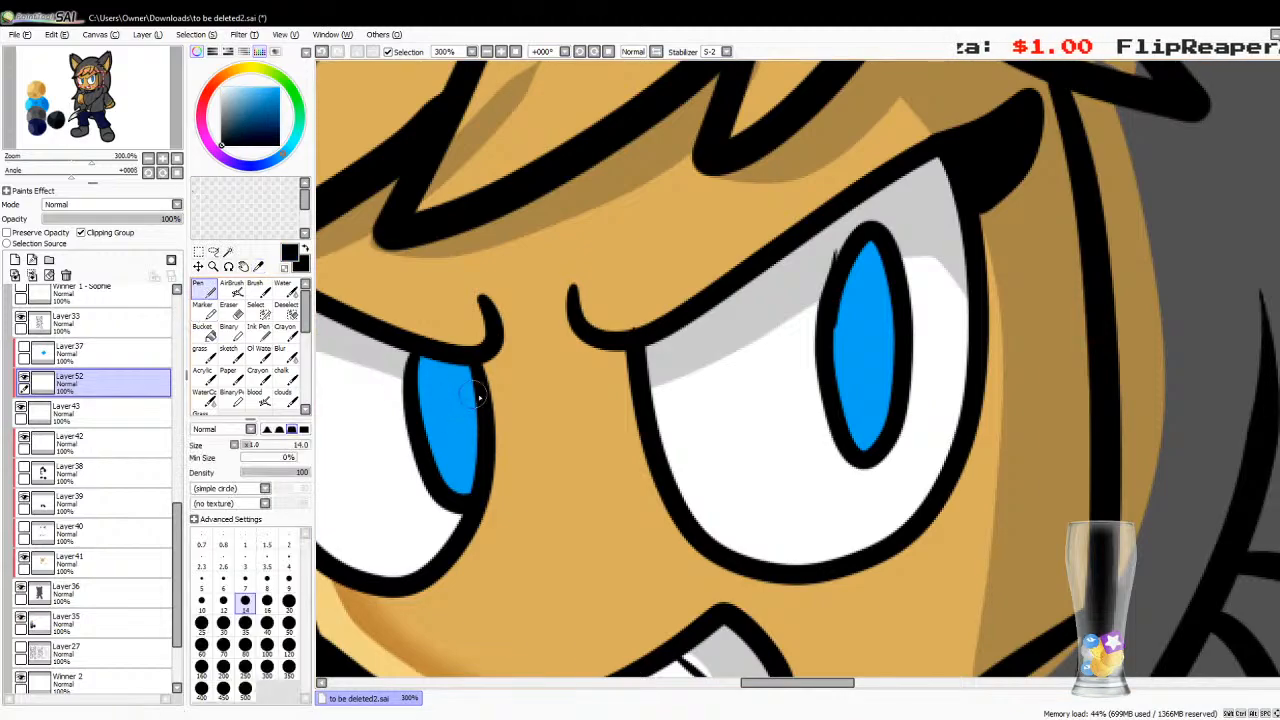
mouse_move(863, 336)
left_mouse_down()
mouse_move(866, 288)
mouse_move(863, 413)
mouse_move(868, 295)
mouse_move(865, 378)
mouse_move(863, 328)
left_mouse_up()
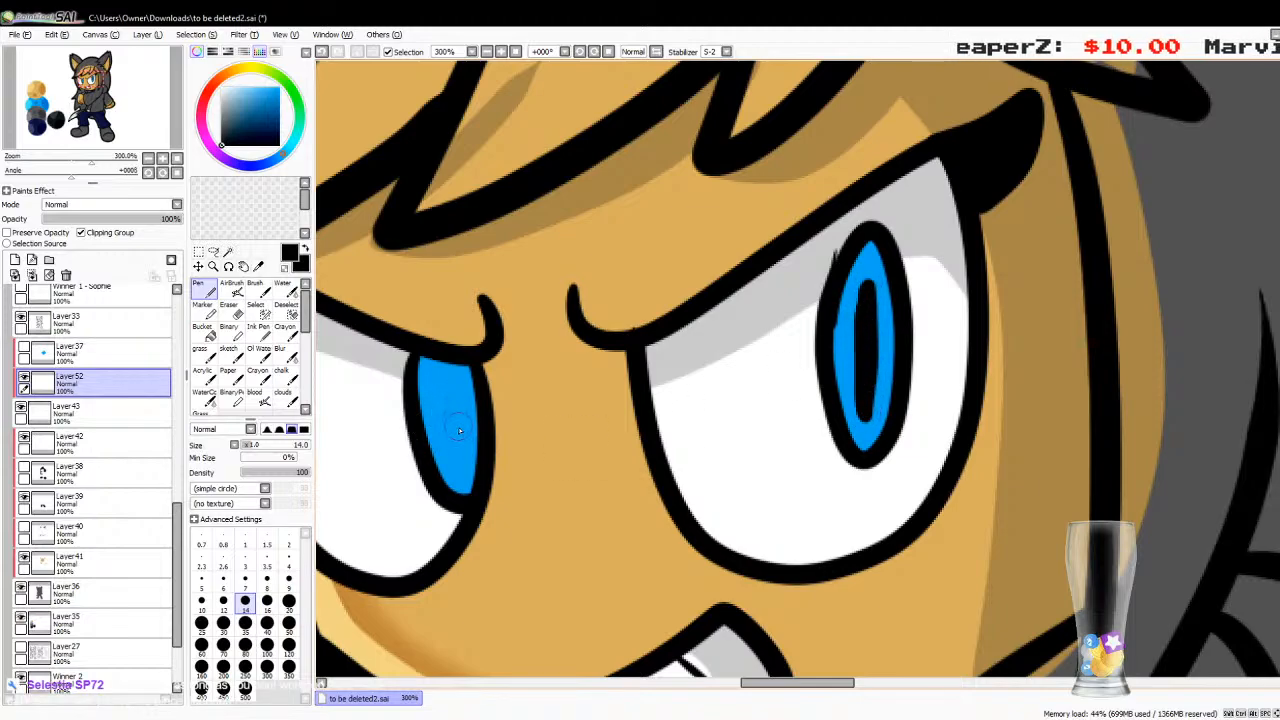
mouse_move(461, 462)
left_mouse_down()
mouse_move(447, 363)
mouse_move(462, 457)
left_mouse_up()
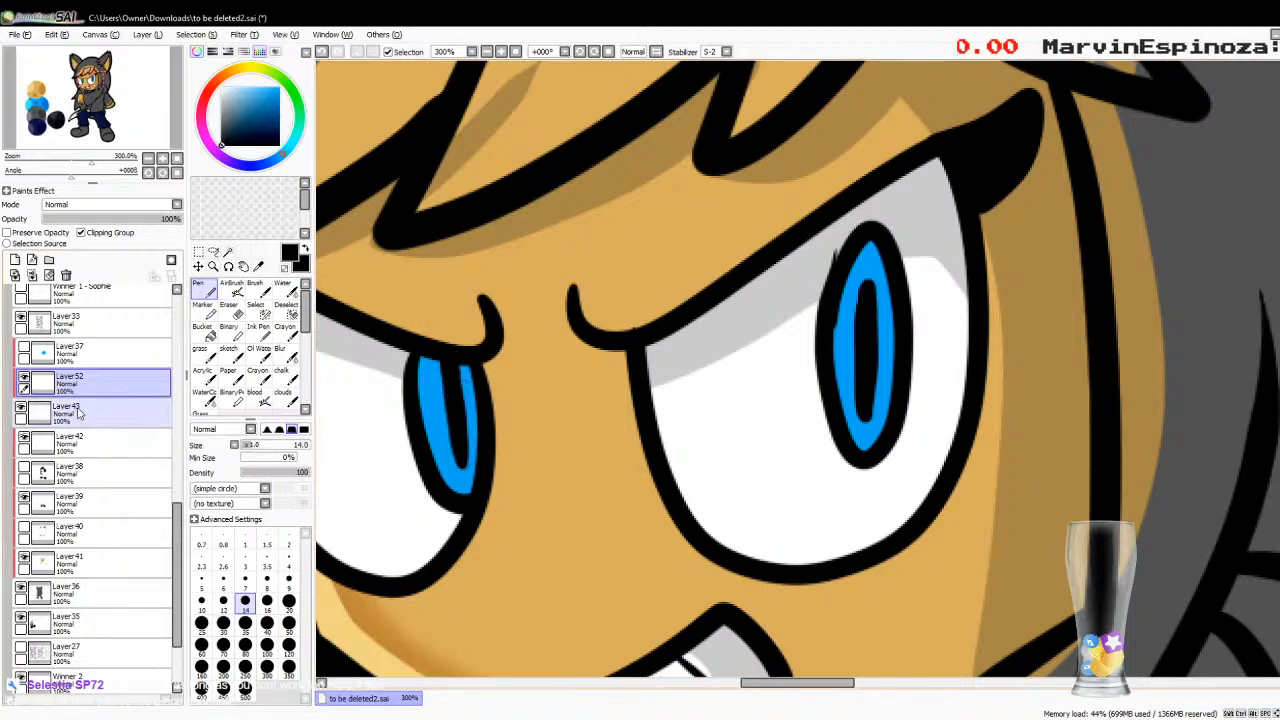
Step: Add a clipped layer above Layer52 and sample the light cyan highlight of the blue swatch for the Pen
left_click(15, 259)
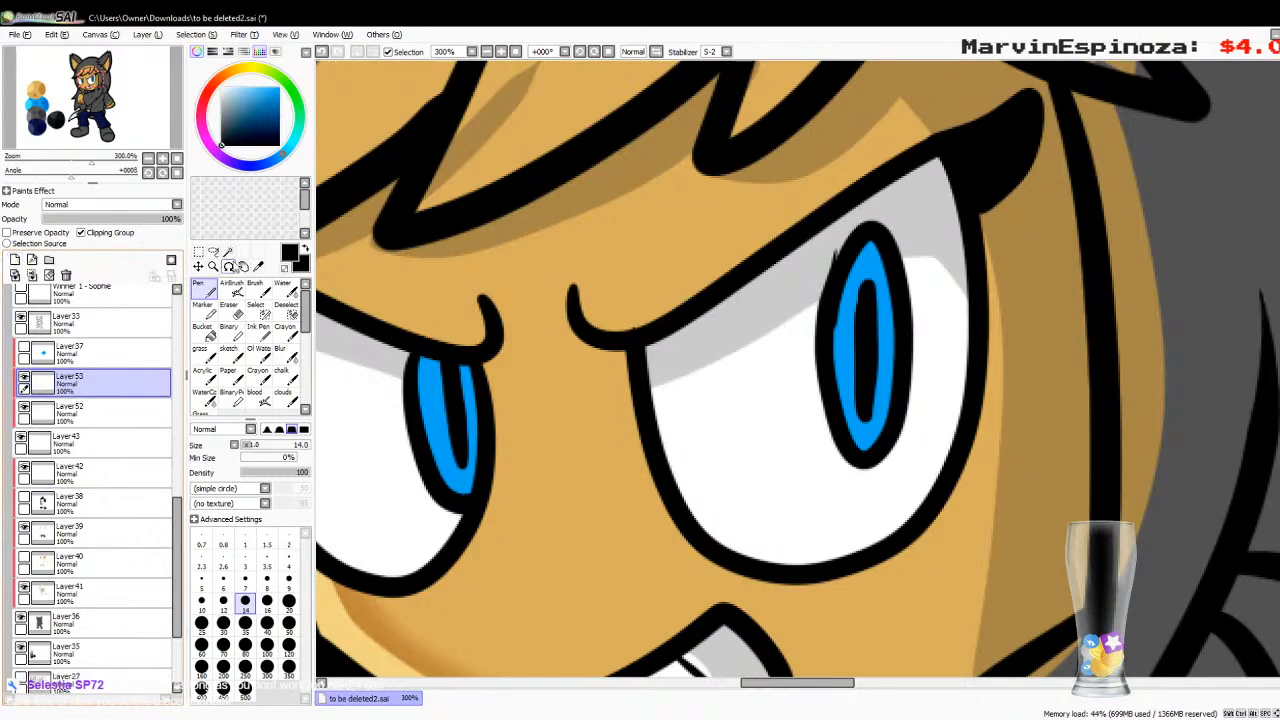
left_click(258, 265)
left_click_drag(770, 687, 582, 687)
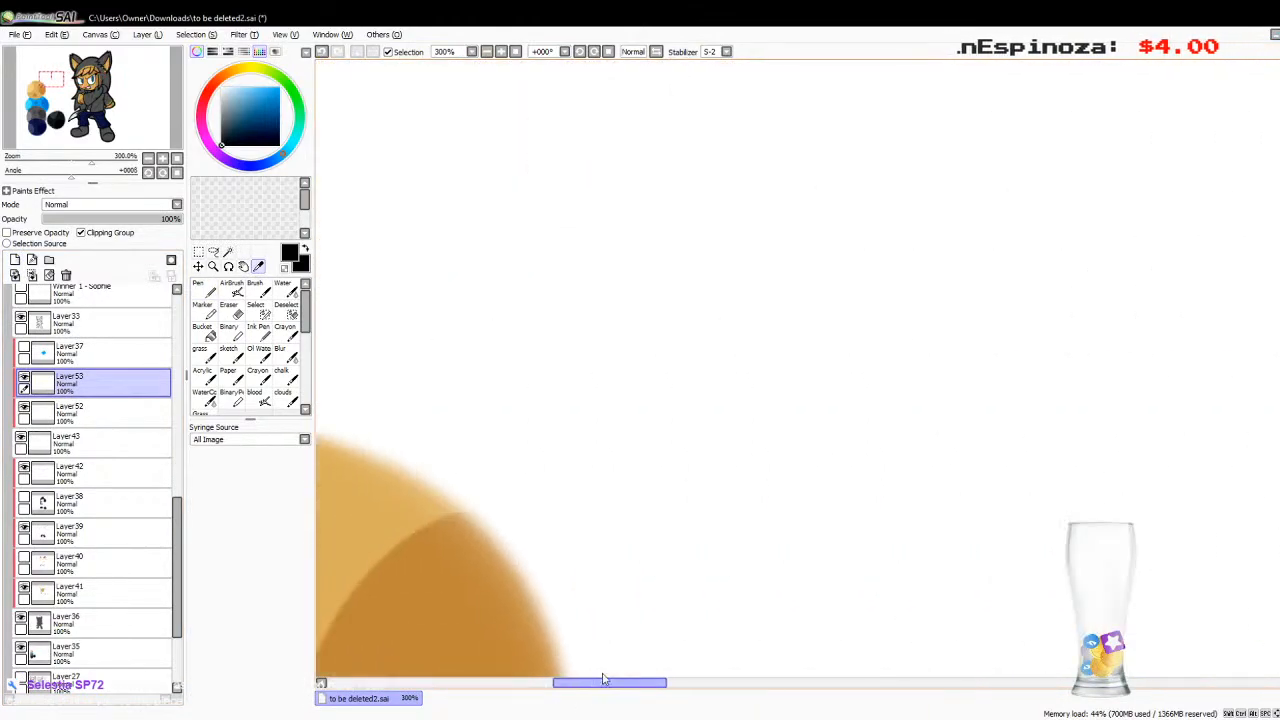
left_click_drag(1279, 271, 1279, 366)
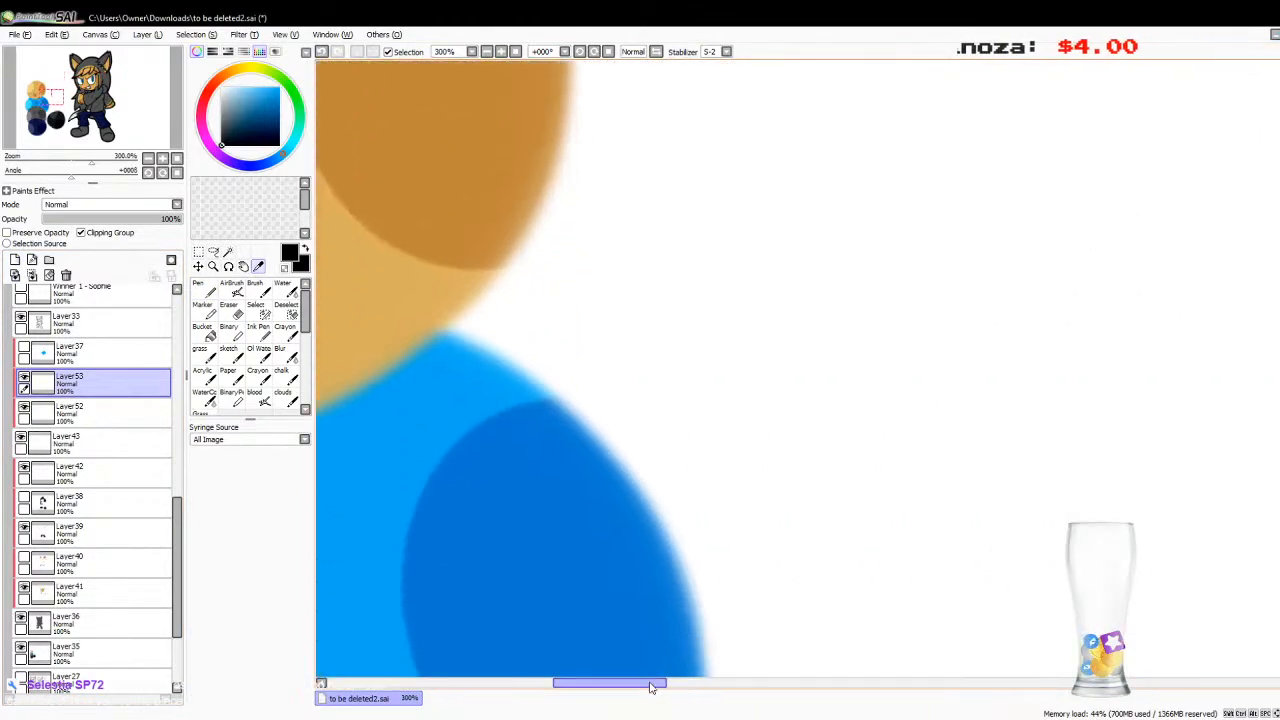
left_click_drag(610, 688, 793, 689)
left_click(498, 645)
left_click_drag(1279, 368, 1279, 285)
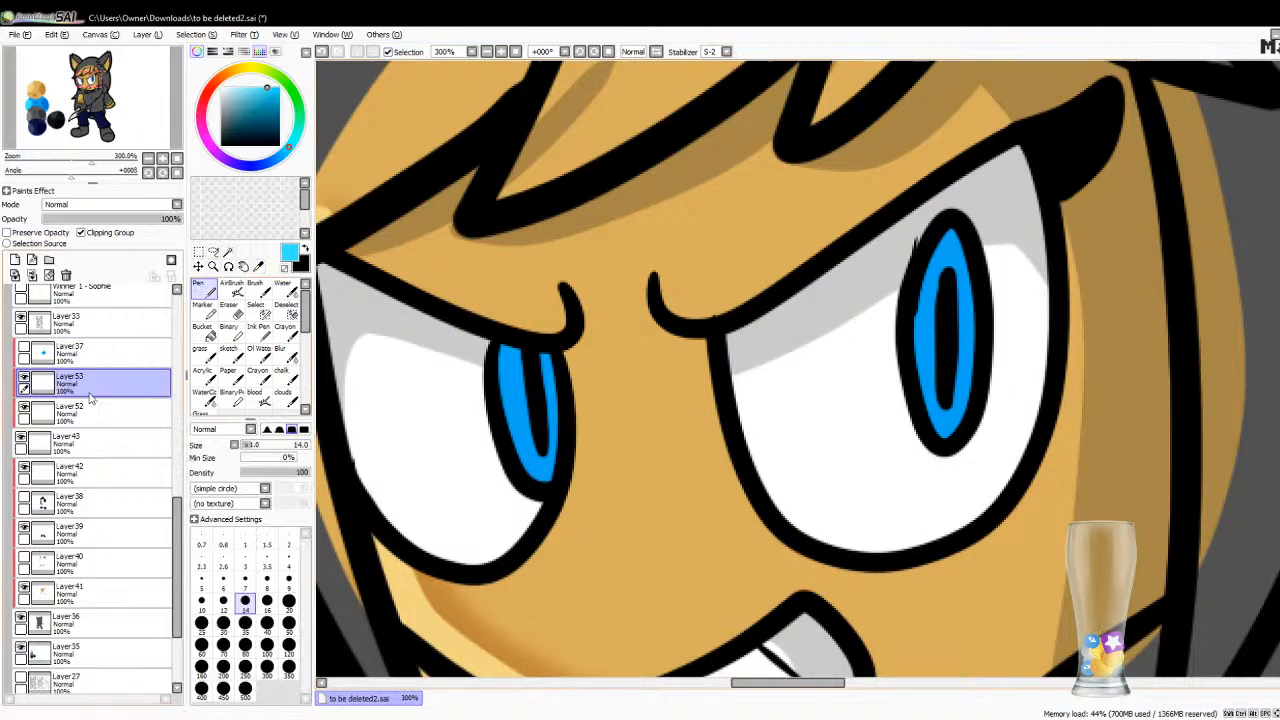
left_click(24, 408)
left_click(24, 408)
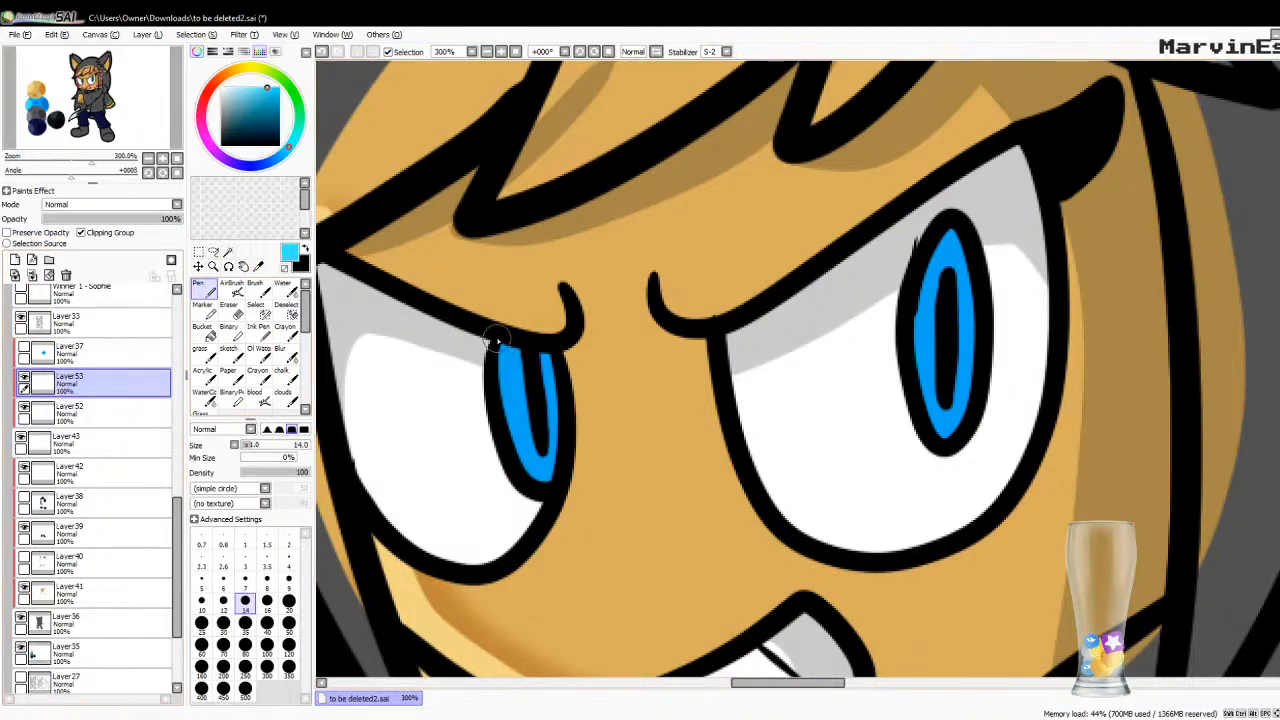
Step: Paint light cyan highlights along the inner edges of both irises, around the black pupils
mouse_move(502, 328)
left_mouse_down()
mouse_move(498, 395)
mouse_move(518, 468)
mouse_move(555, 482)
left_mouse_up()
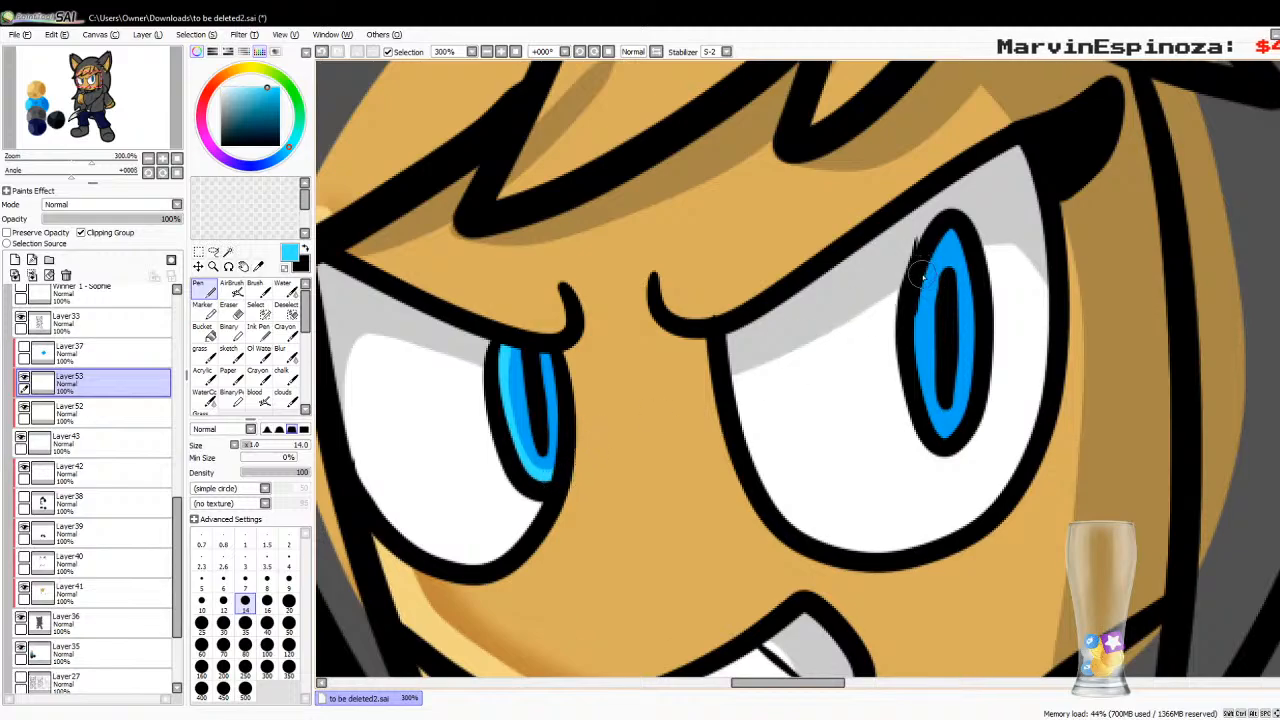
mouse_move(948, 237)
left_mouse_down()
mouse_move(918, 282)
mouse_move(913, 385)
mouse_move(938, 450)
mouse_move(968, 440)
left_mouse_up()
mouse_move(954, 236)
left_mouse_down()
mouse_move(976, 346)
mouse_move(940, 442)
left_mouse_up()
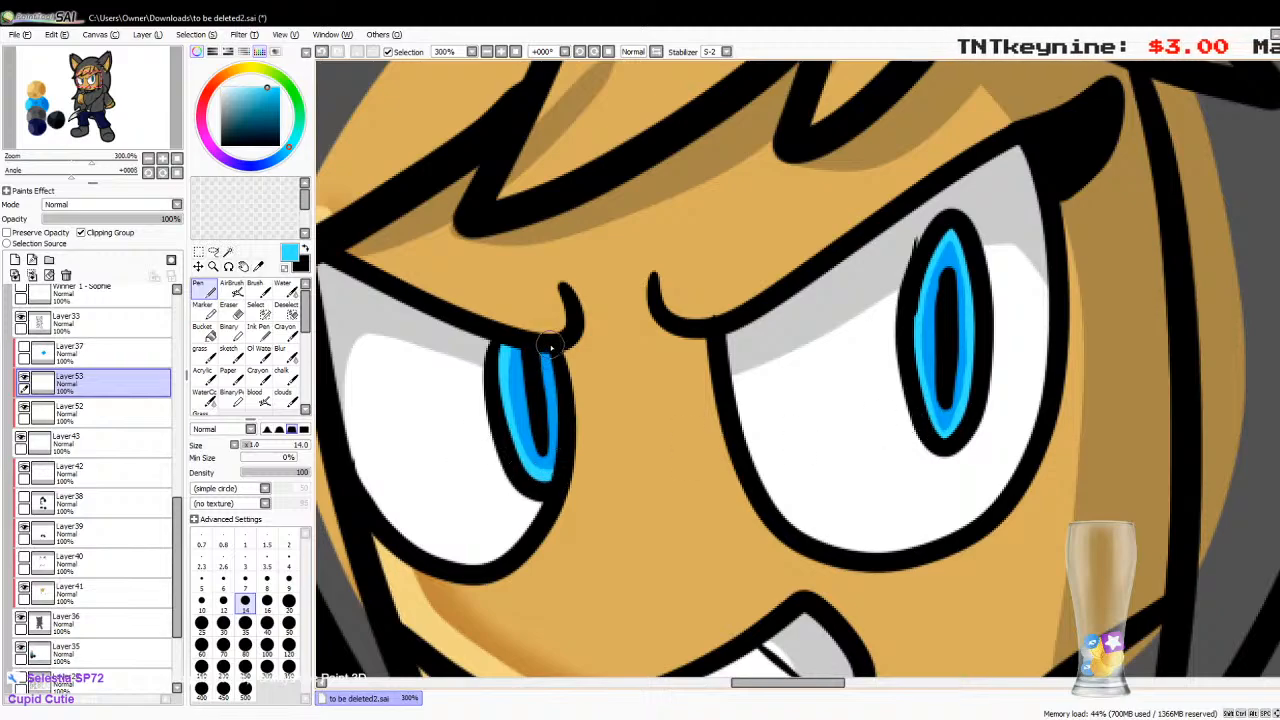
left_click_drag(547, 354, 561, 385)
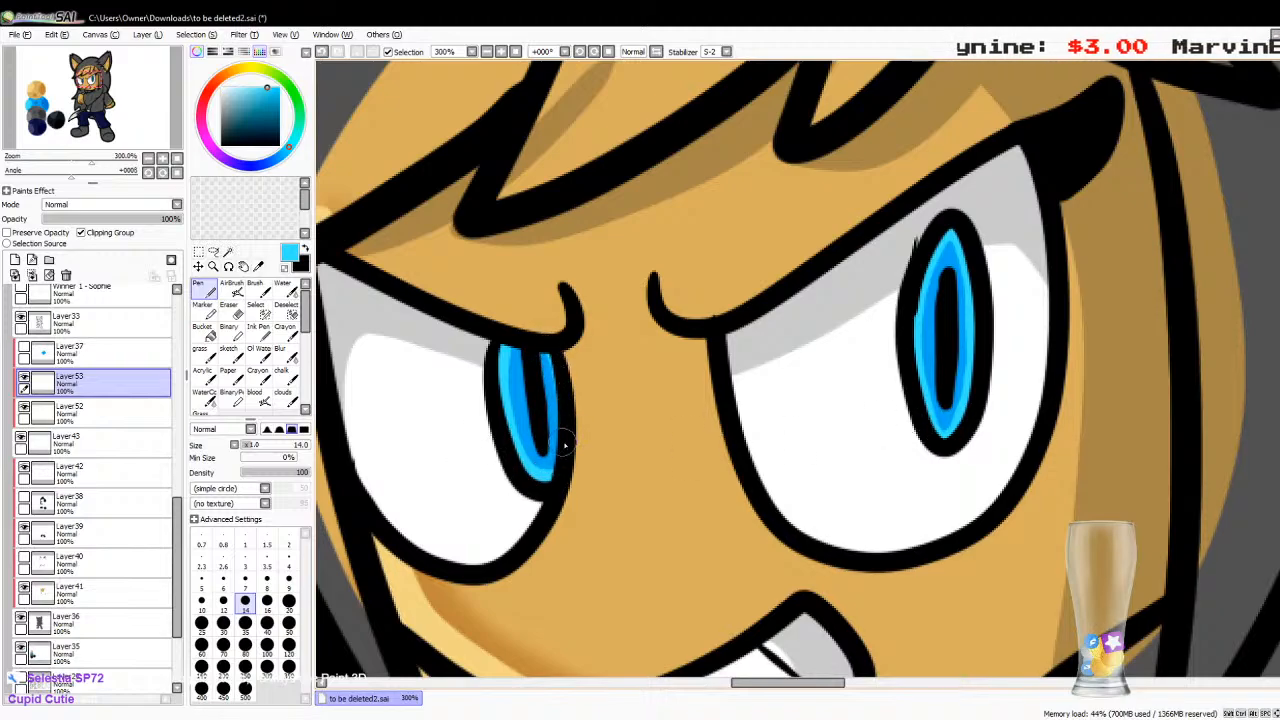
mouse_move(565, 446)
left_mouse_down()
mouse_move(552, 479)
mouse_move(559, 391)
left_mouse_up()
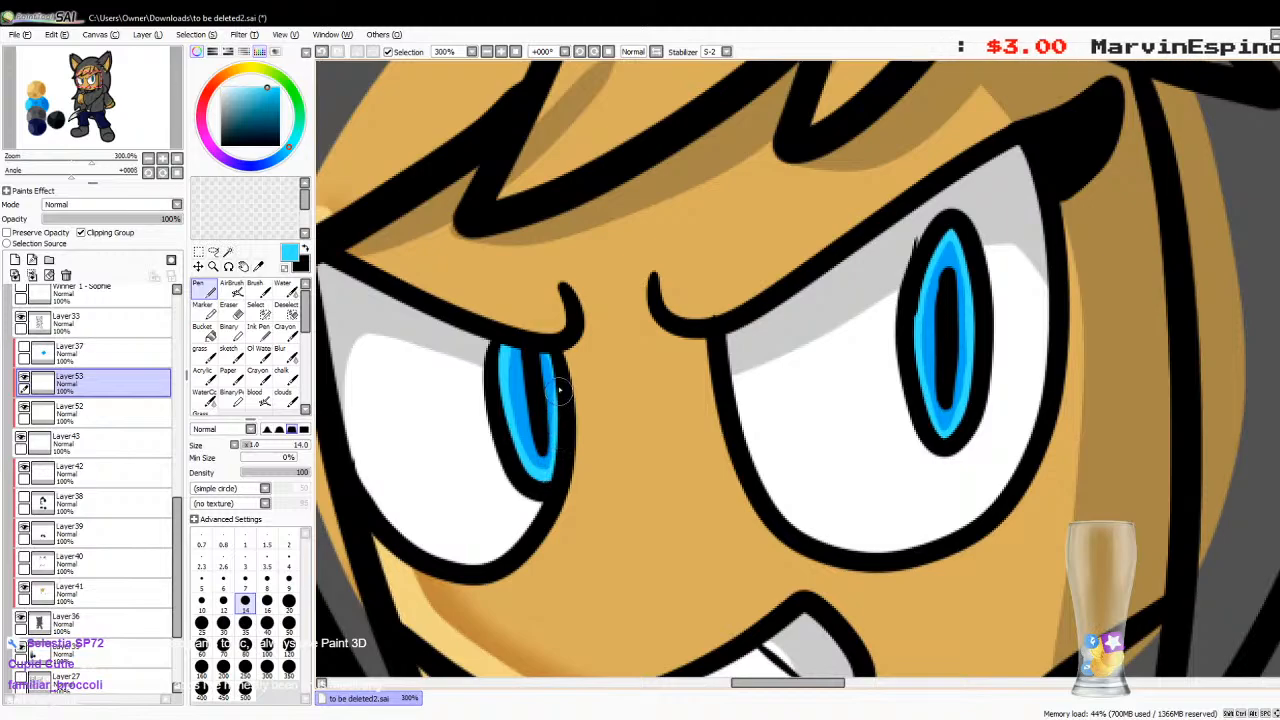
Step: Add another clipped layer and place it directly beneath the pupil layer Layer52
left_click_drag(757, 683, 574, 700)
left_click(258, 267)
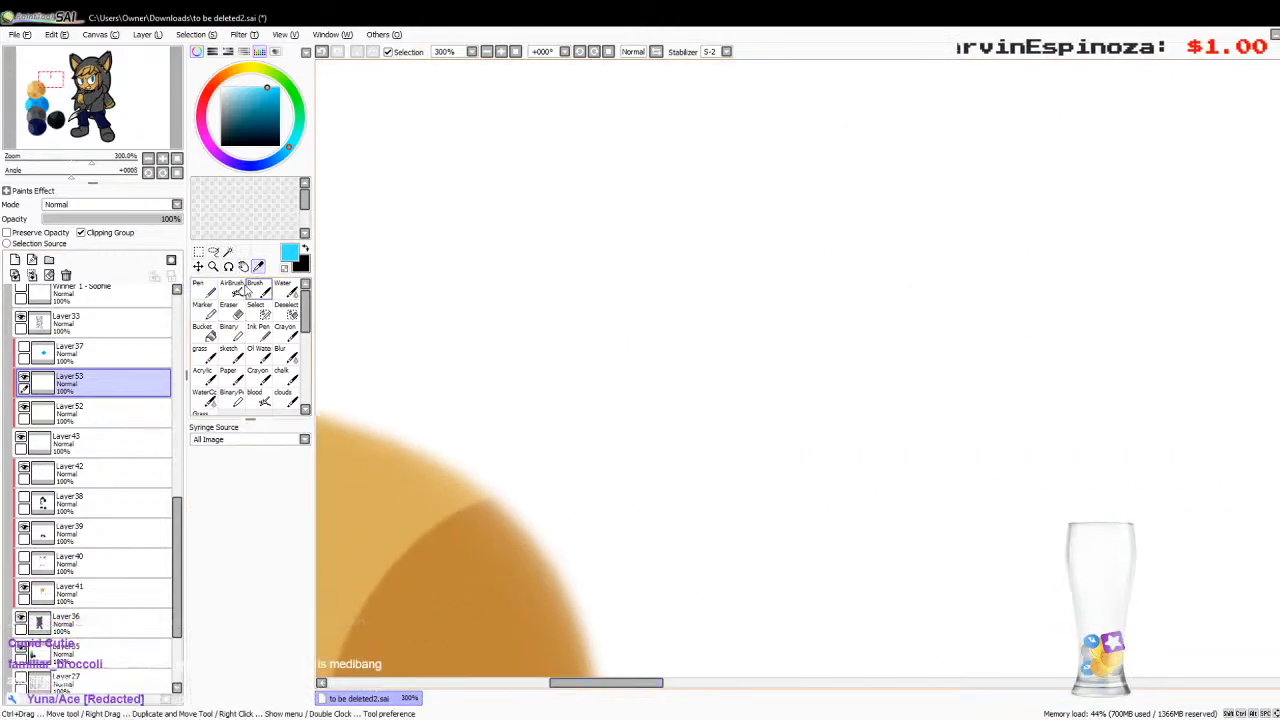
left_click(112, 413)
left_click(15, 260)
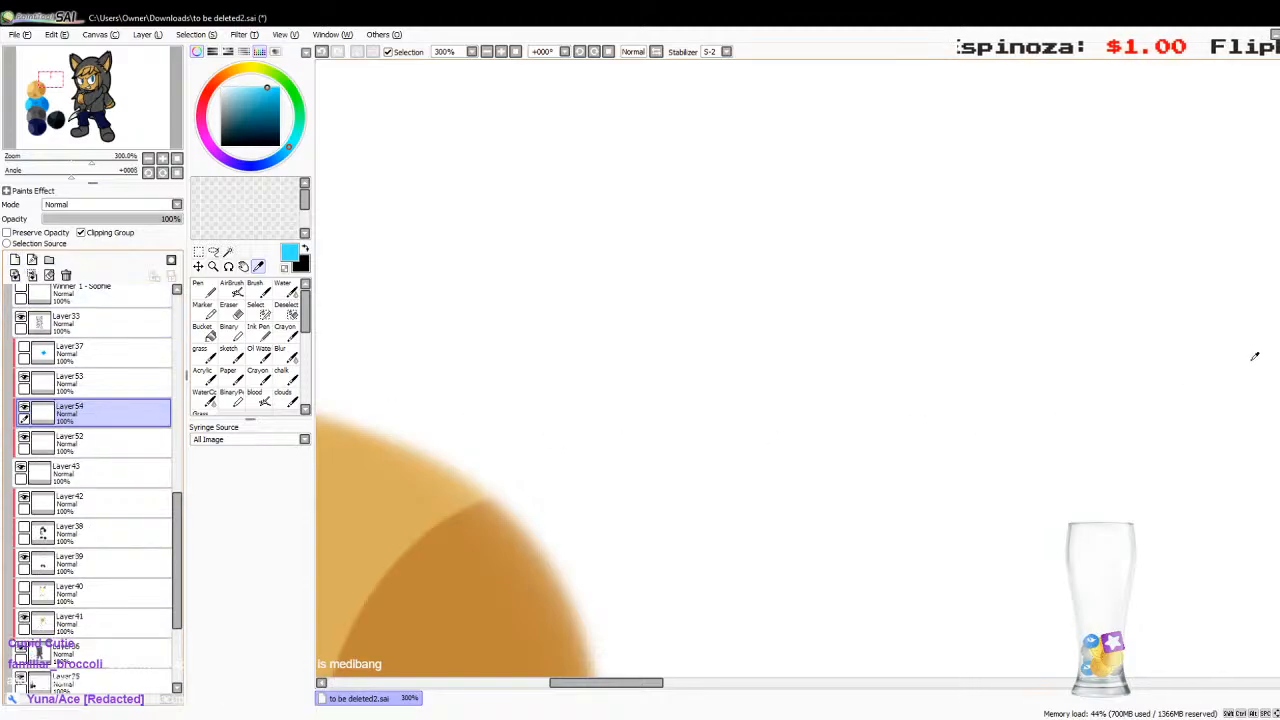
scroll(800, 370, "down", 10)
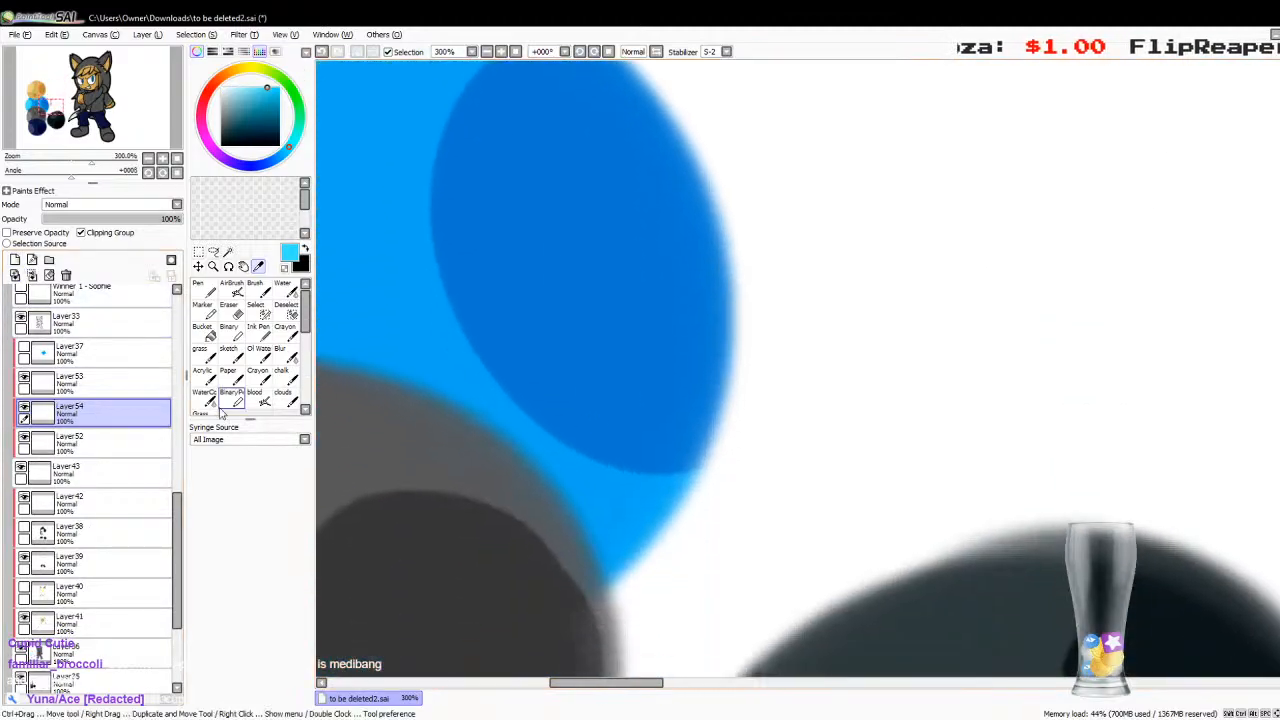
left_click_drag(98, 444, 98, 446)
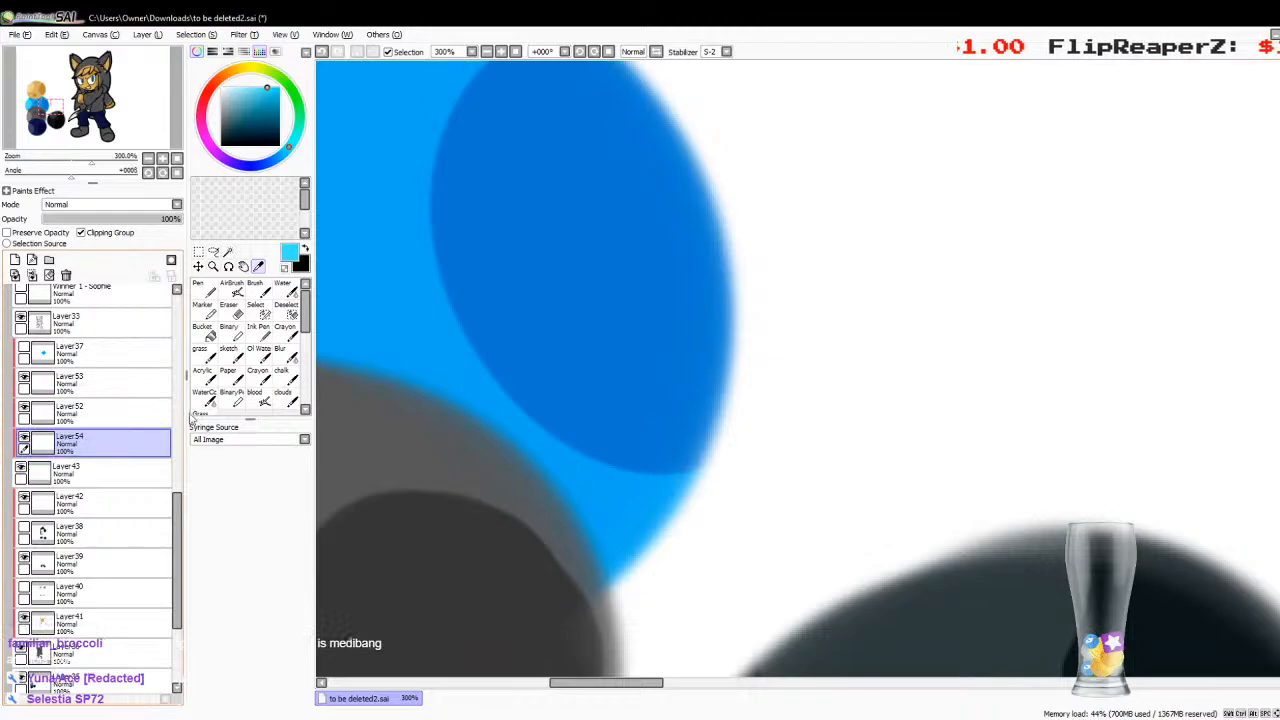
Step: Sample the darker shadow blue of the blue swatch and set the AirBrush to size 14
left_click(409, 311)
left_click(231, 288)
left_click_drag(575, 684, 750, 688)
scroll(1233, 380, "up", 10)
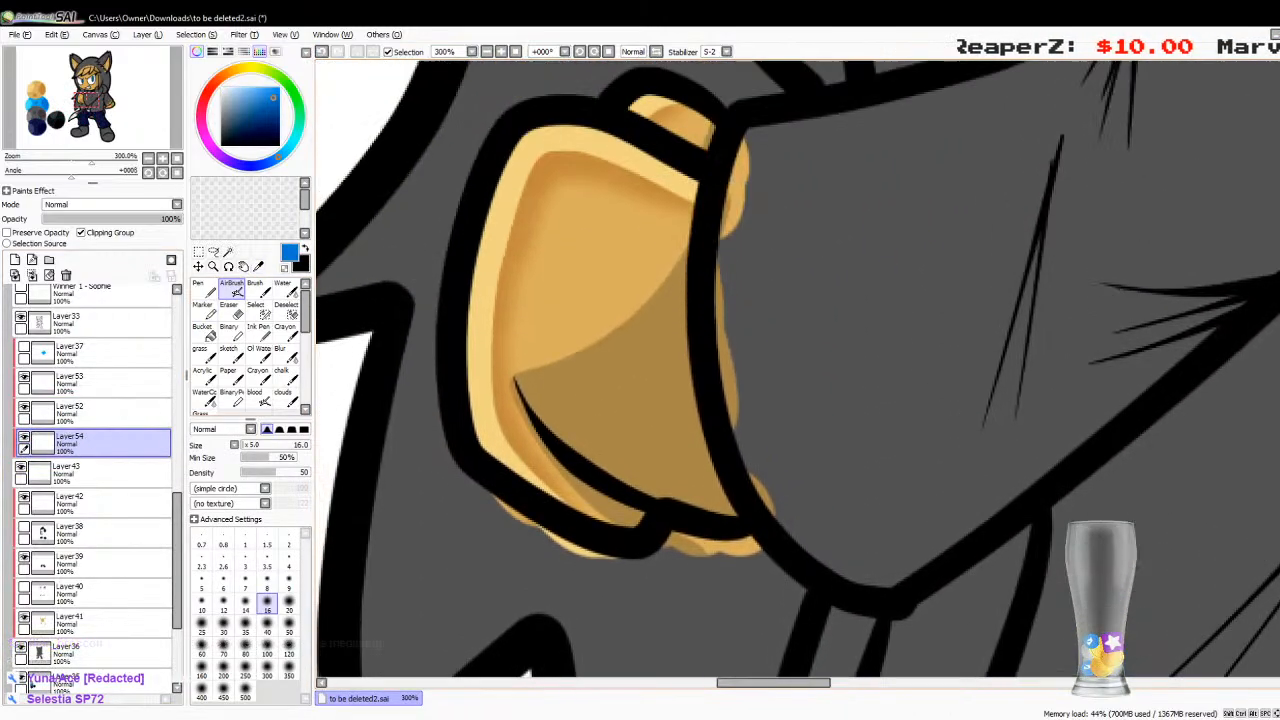
scroll(1176, 349, "up", 3)
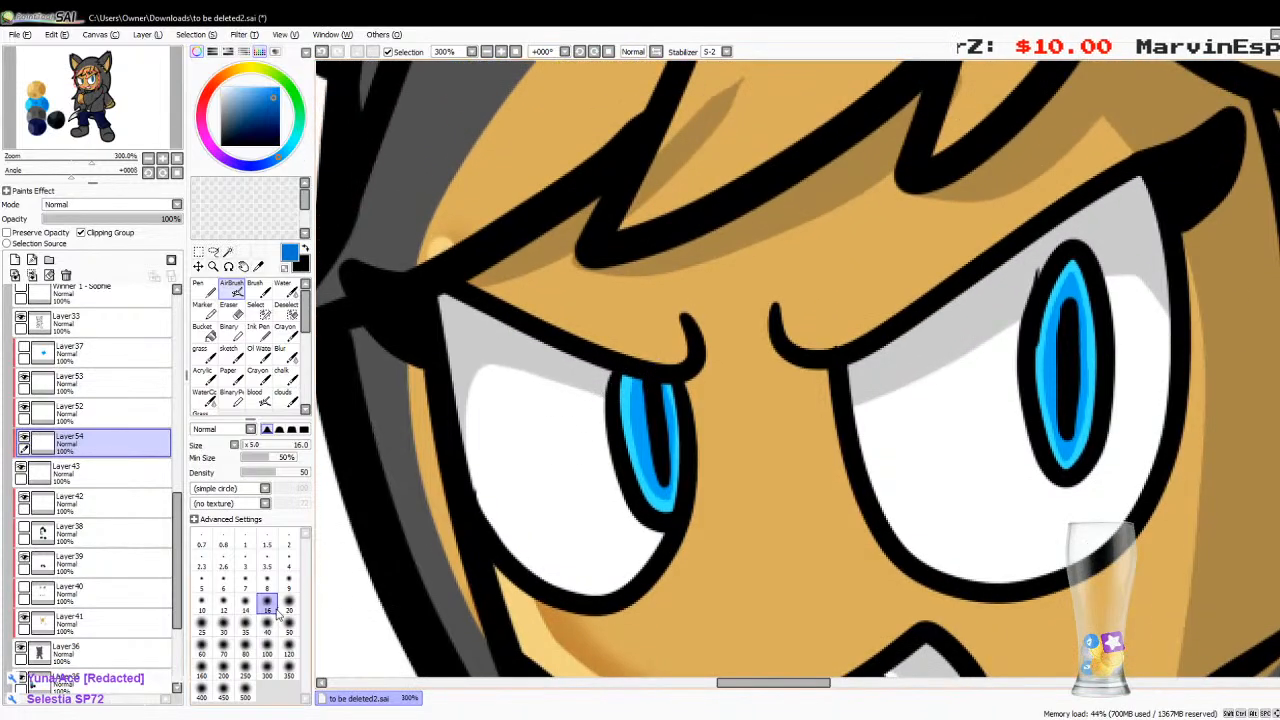
left_click(245, 600)
Step: Airbrush soft darker blue shading around the pupils in both irises on Layer54
mouse_move(631, 371)
left_mouse_down()
mouse_move(625, 435)
mouse_move(668, 512)
left_mouse_up()
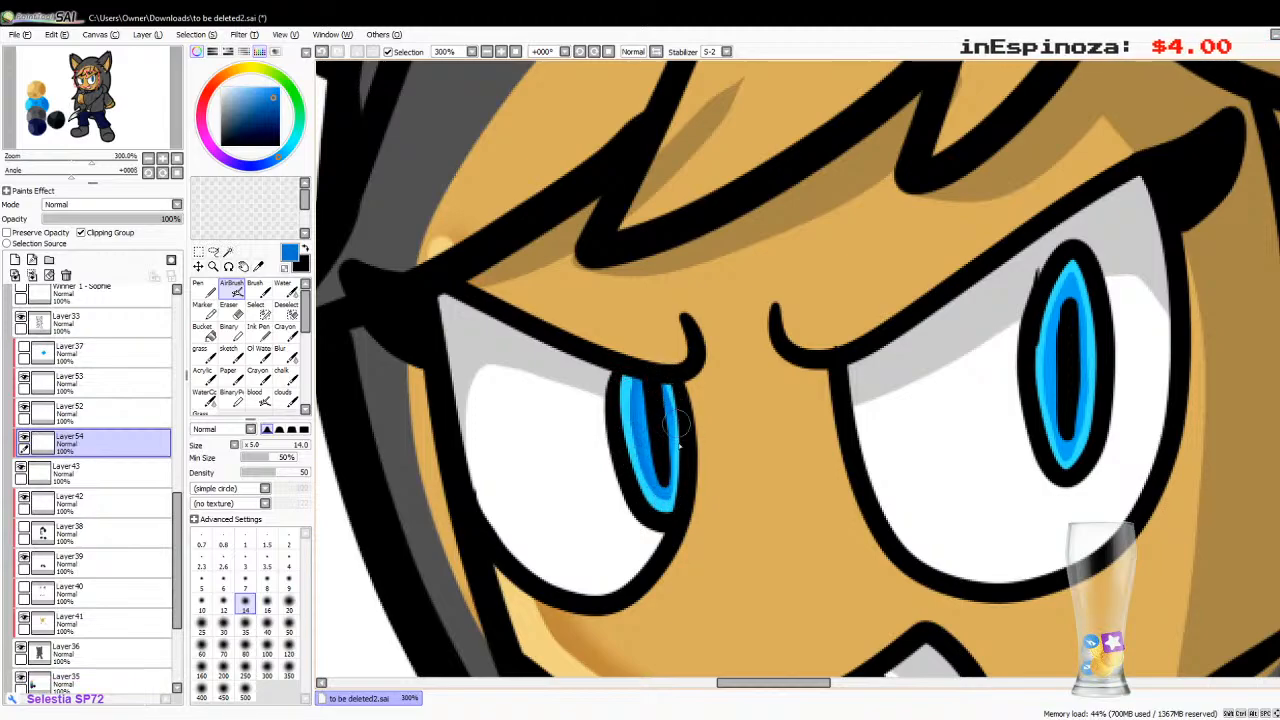
left_click_drag(680, 445, 686, 465)
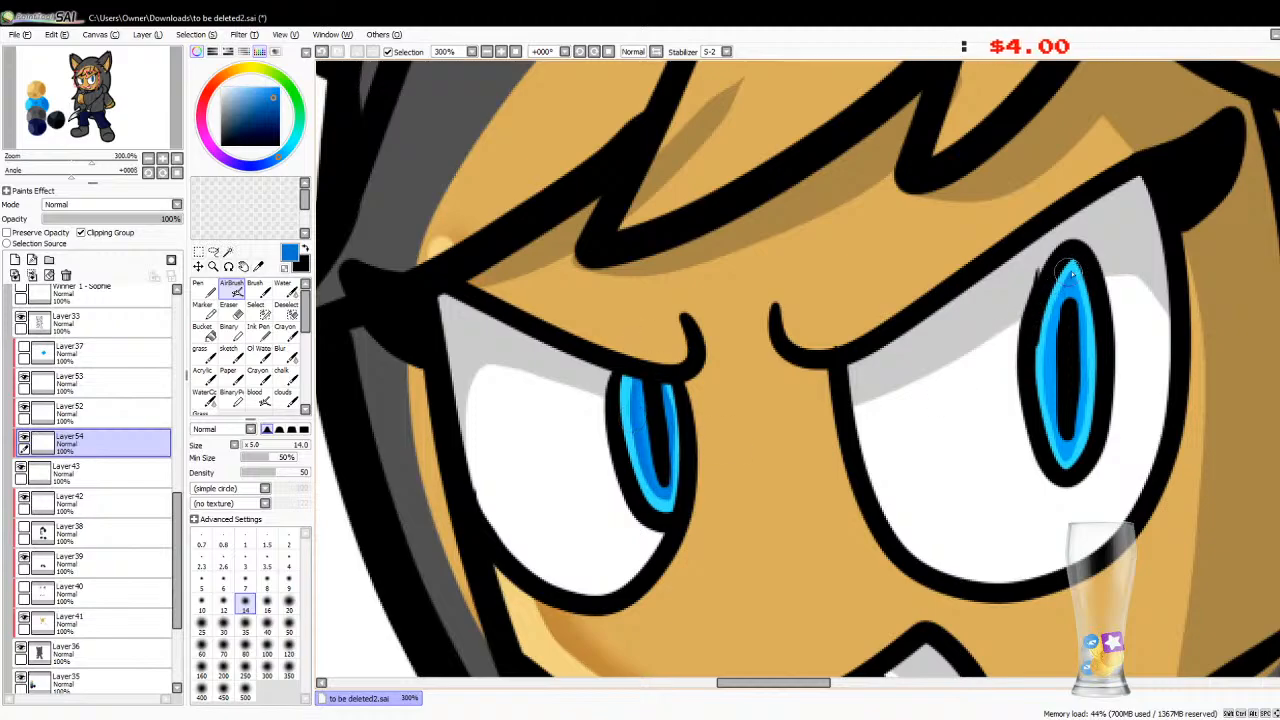
mouse_move(1062, 286)
left_mouse_down()
mouse_move(1040, 365)
mouse_move(1066, 468)
mouse_move(1092, 340)
mouse_move(1098, 378)
left_mouse_up()
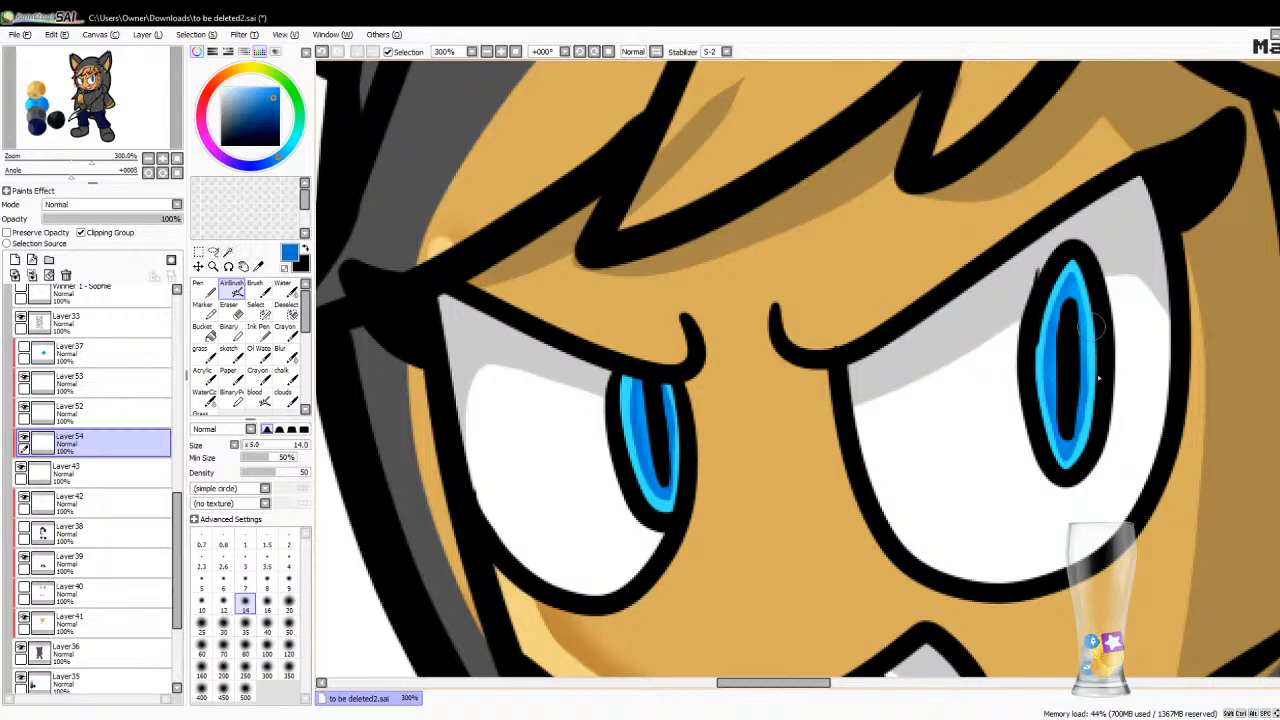
left_click_drag(1084, 314, 1076, 283)
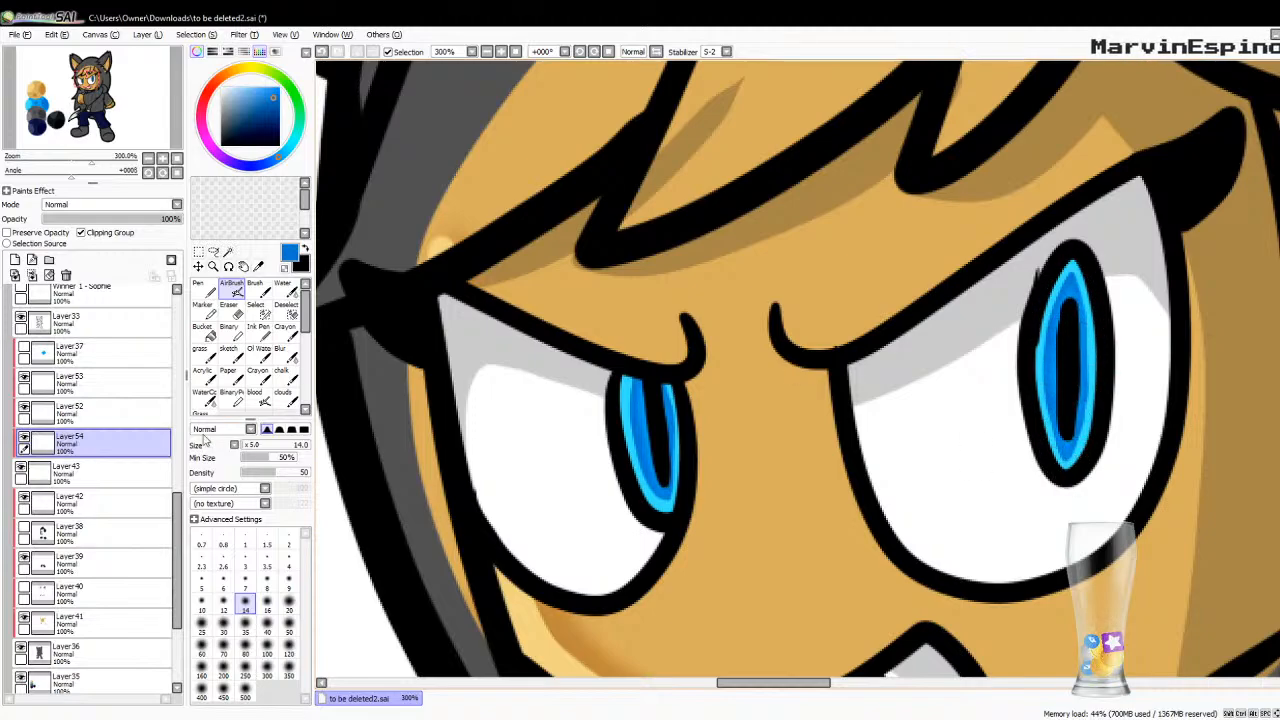
Step: Merge the eye highlight layer Layer53 and the pupil layer Layer52 down into Layer54
left_click(50, 411)
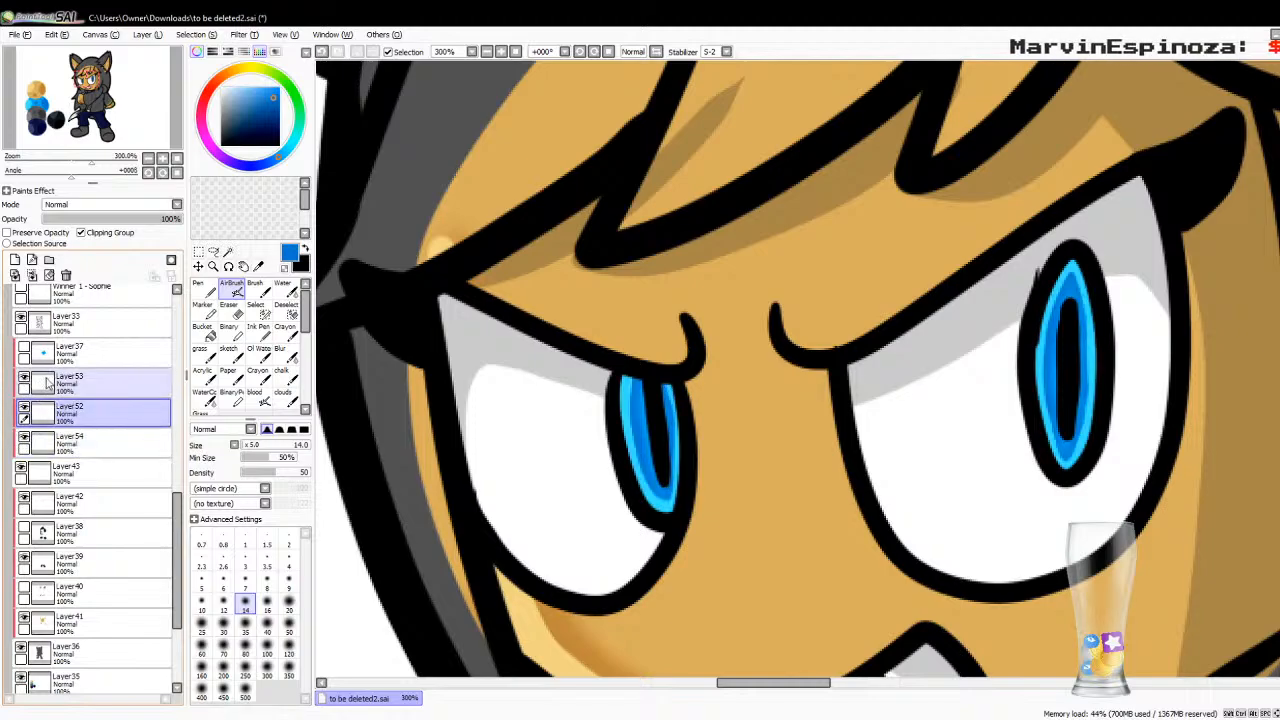
left_click(47, 383)
left_click(32, 275)
left_click(32, 275)
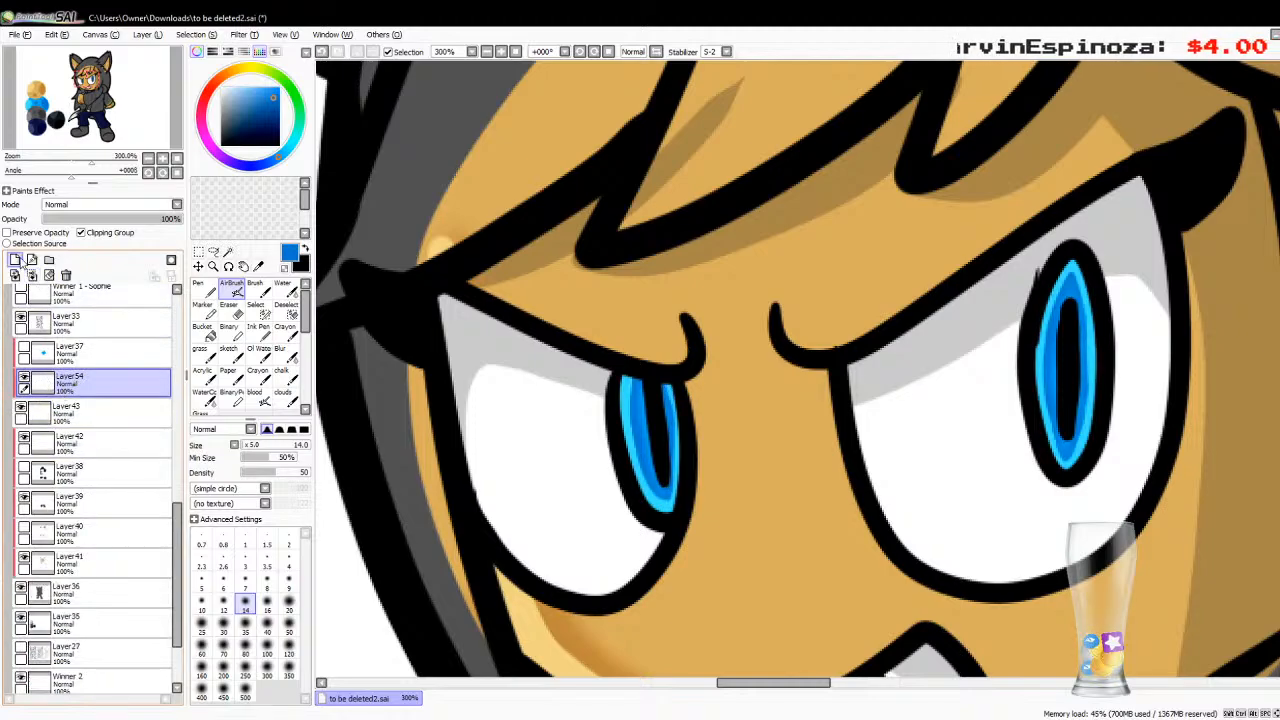
Step: Add a clipped layer above Layer54 and set up a black Pen at size 7 with stabilizer S-7
left_click(15, 259)
left_click(229, 348)
key("x")
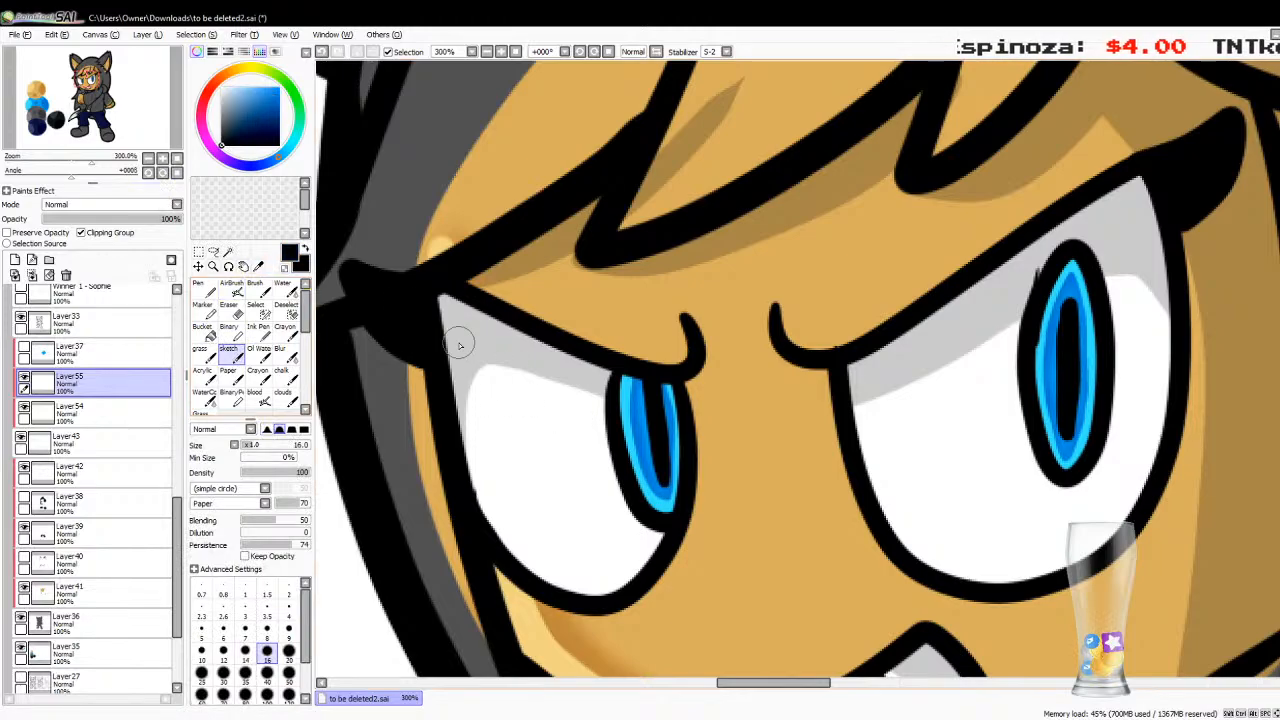
left_click(203, 286)
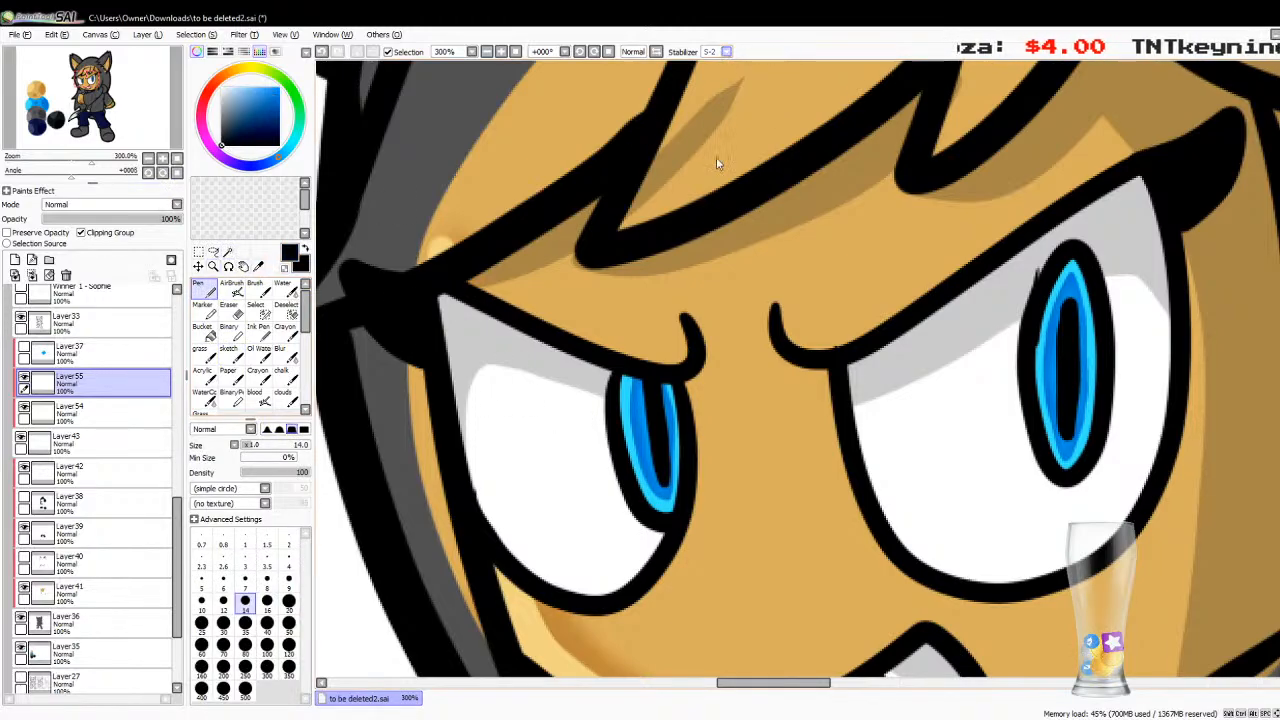
left_click(245, 578)
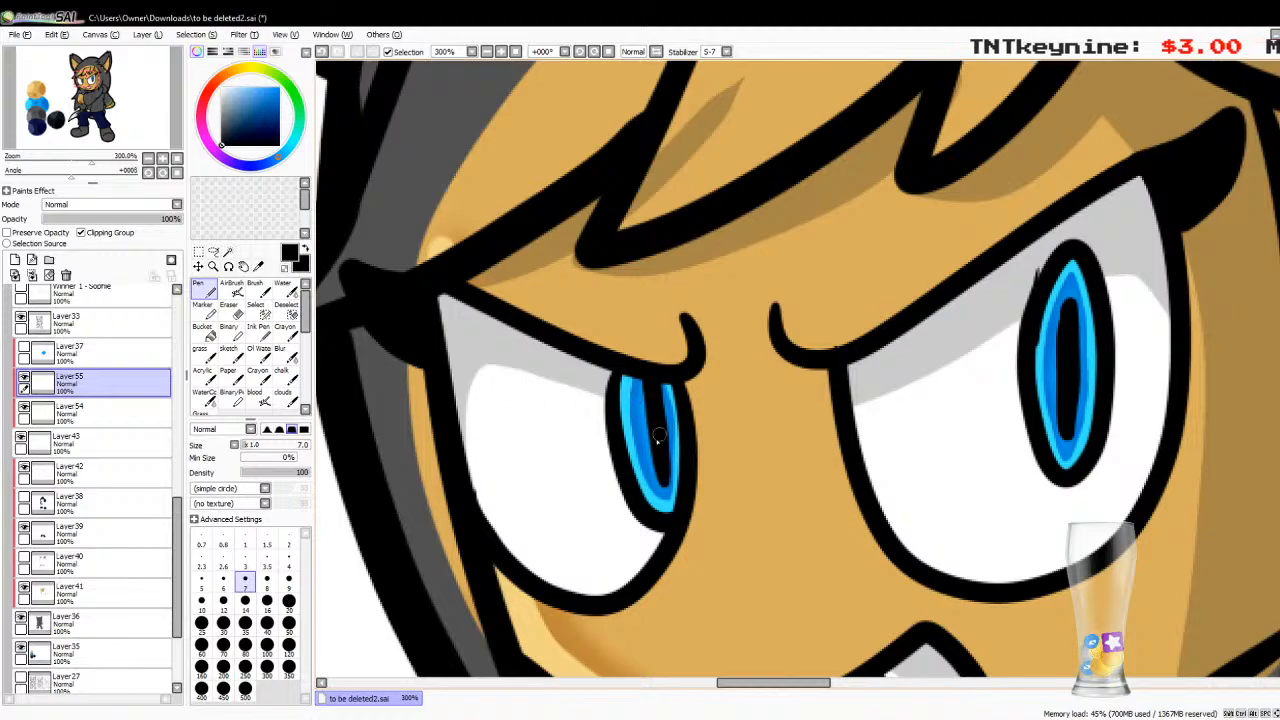
Step: Check what Layer54 contains by toggling its visibility, and lower its opacity to 48%
left_click(23, 410)
left_click(23, 410)
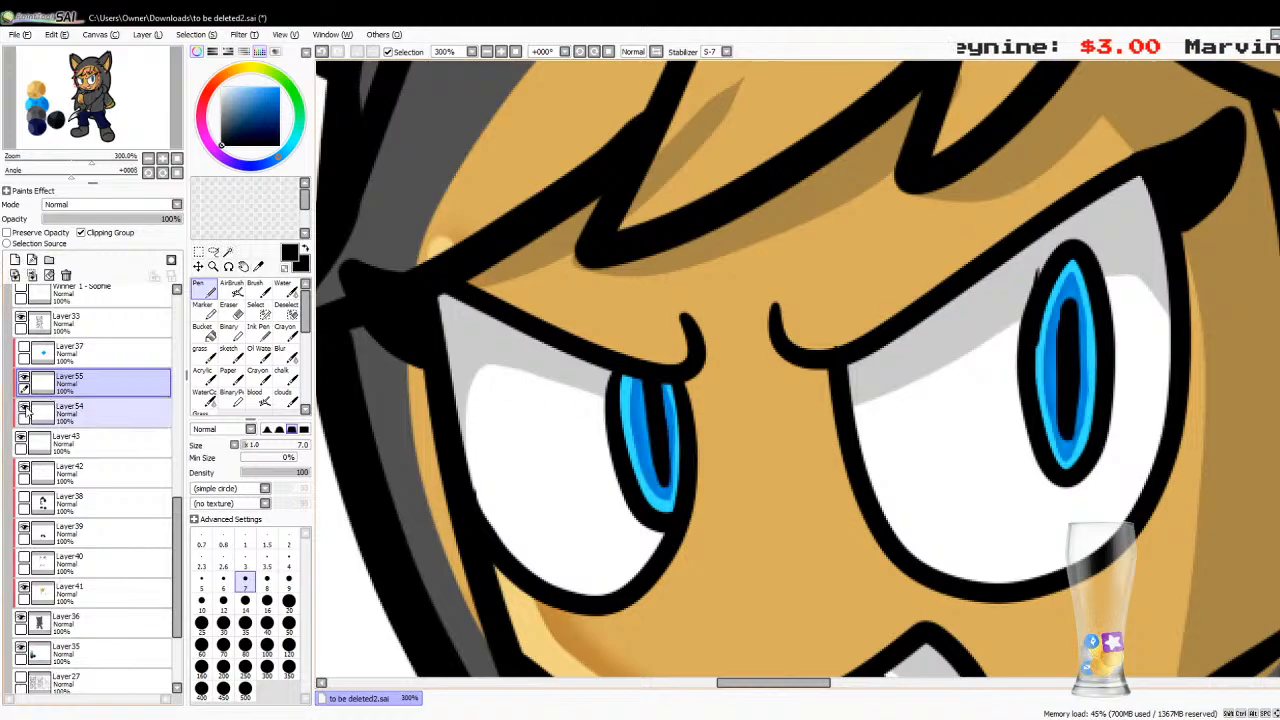
left_click(23, 410)
left_click(25, 410)
left_click(80, 412)
left_click(111, 219)
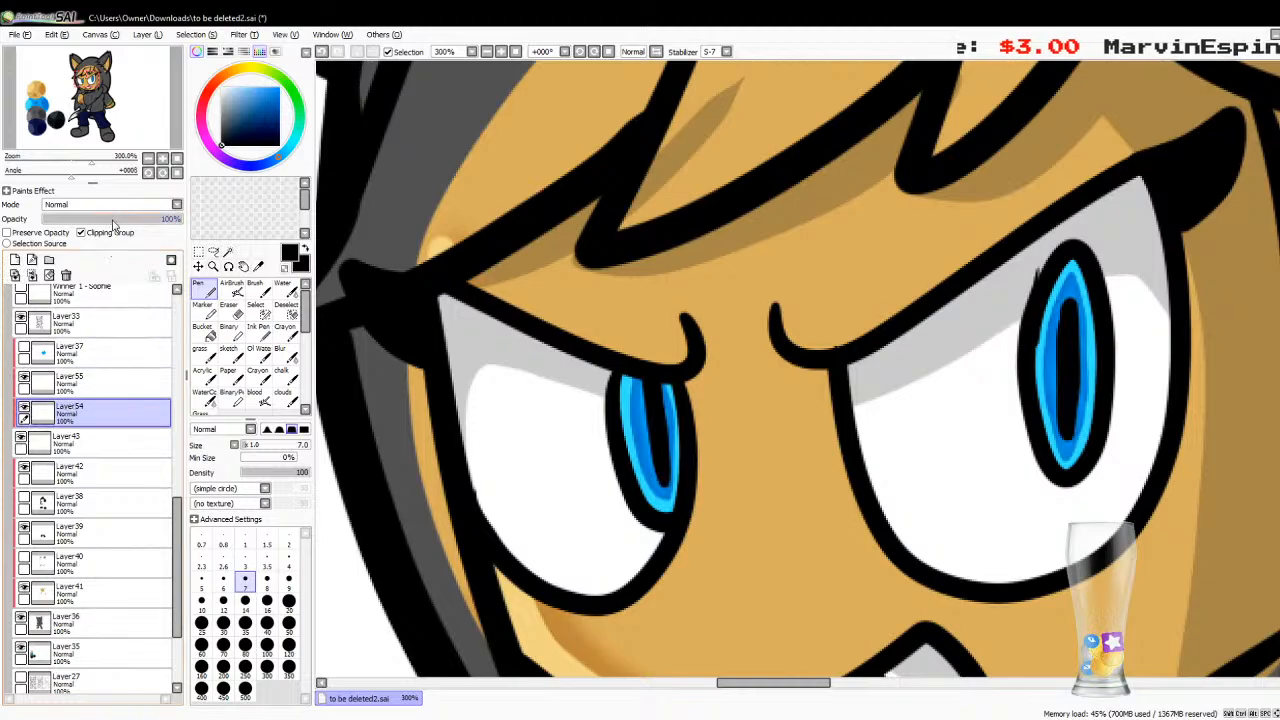
Step: Outline a small black oval for the eye reflection in each iris on Layer55
left_click(105, 384)
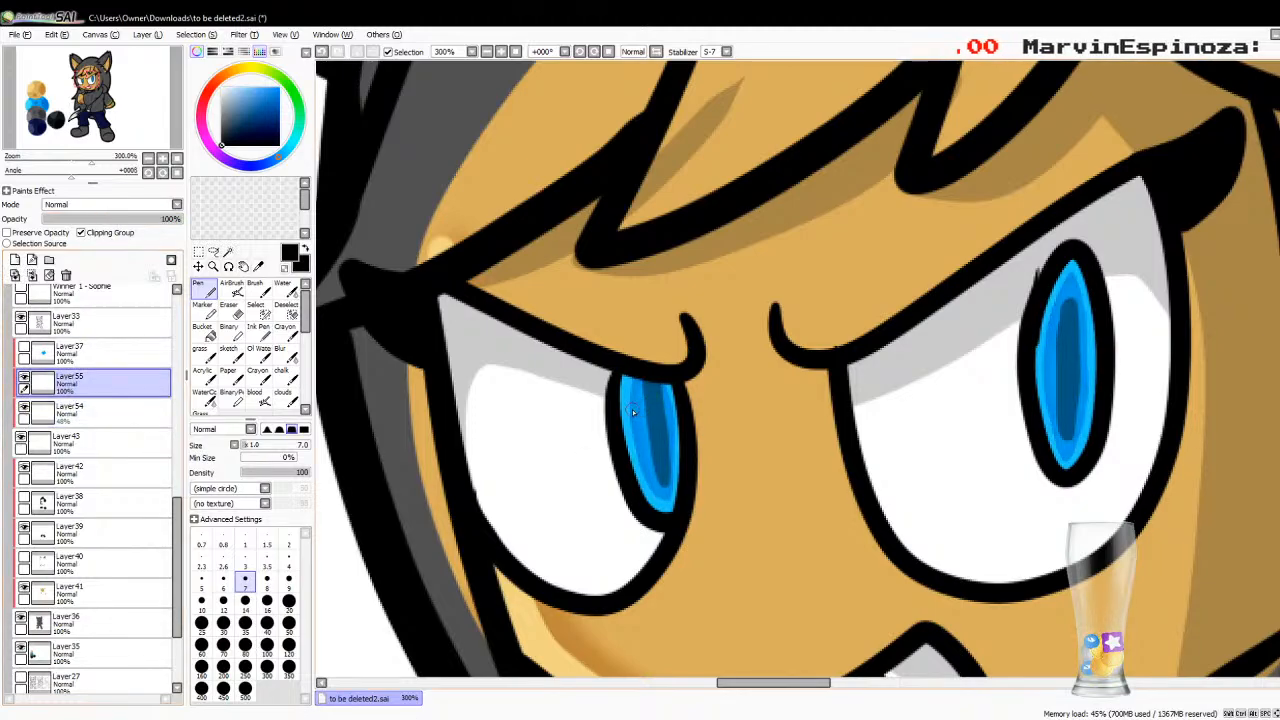
mouse_move(632, 409)
left_mouse_down()
mouse_move(655, 404)
mouse_move(630, 413)
left_mouse_up()
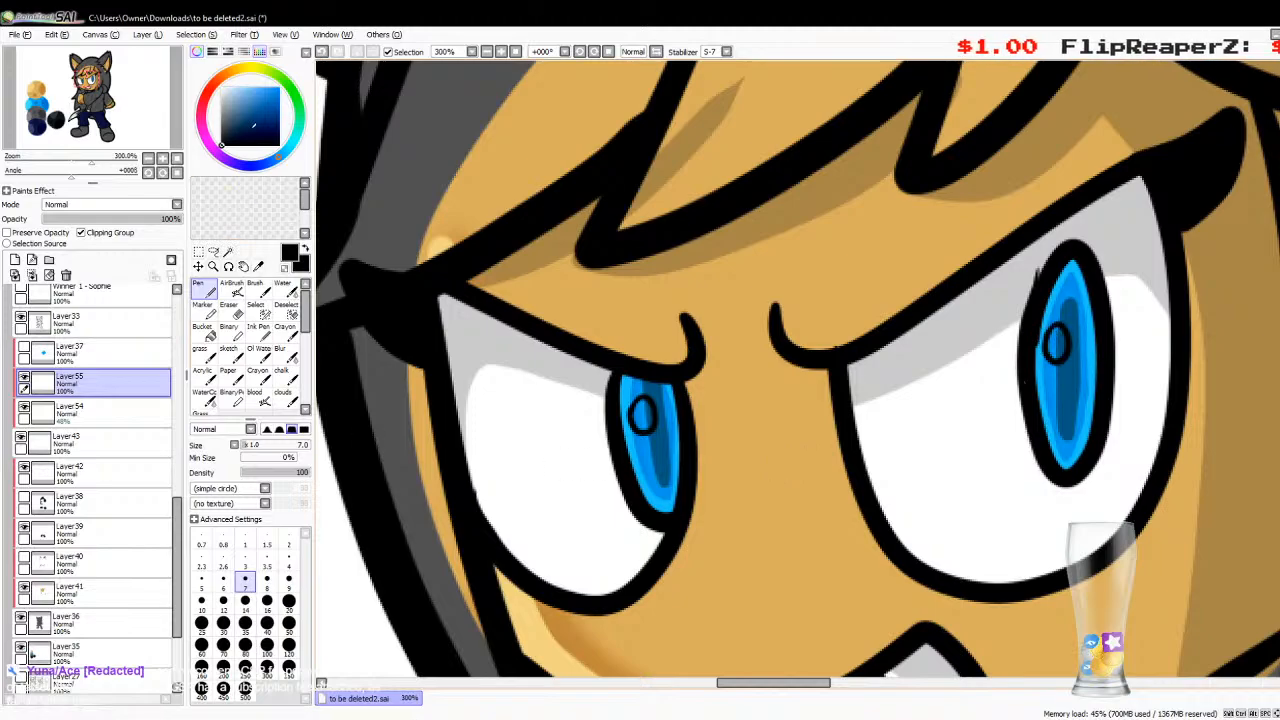
Step: Switch the colour to white and add a clipped layer between Layer54 and the oval outlines on Layer55
key("x")
left_click(90, 410)
left_click(15, 260)
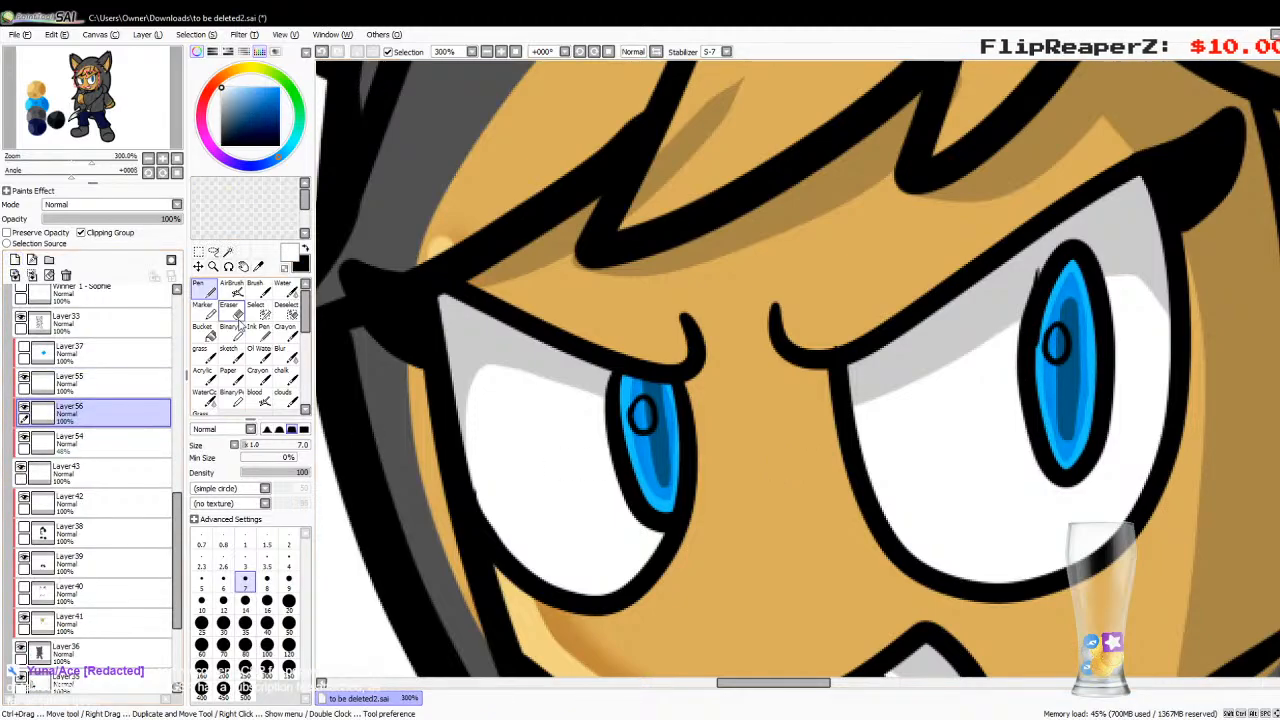
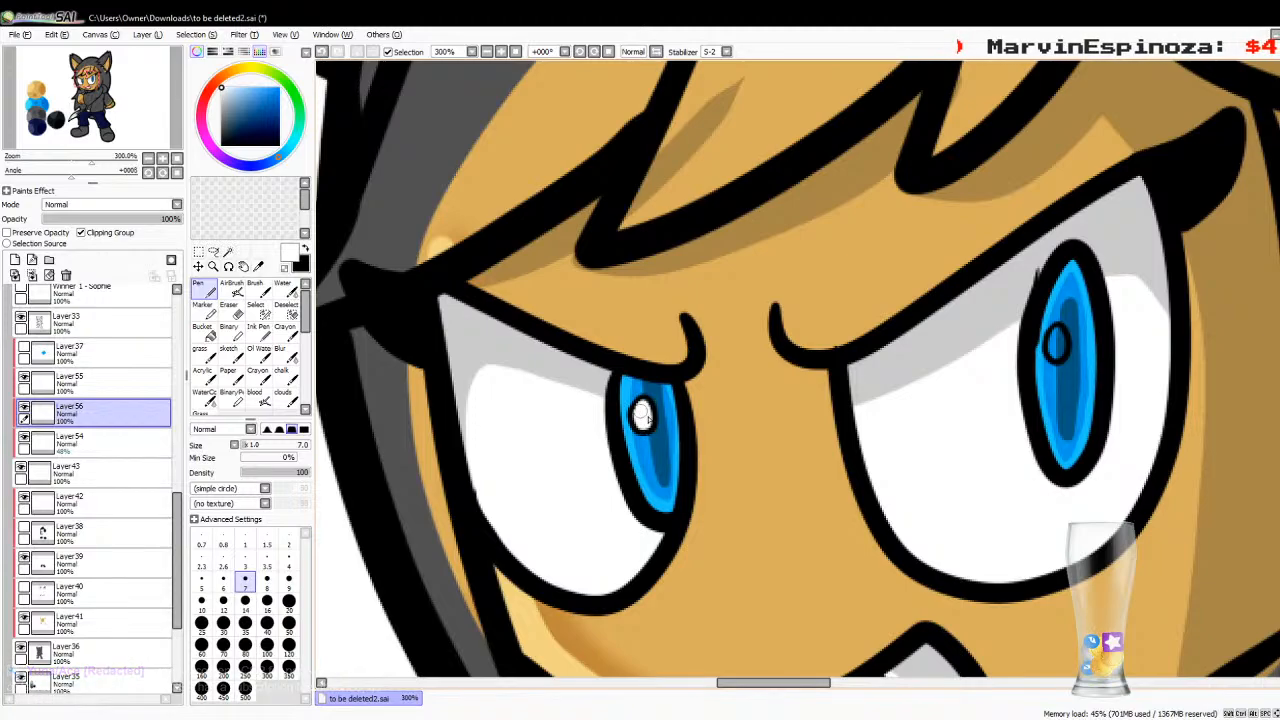
Step: Fill the reflection oval in the second iris with white and restore Layer54's opacity to 100%, keeping the layer clipped
left_click_drag(1050, 336, 1057, 343)
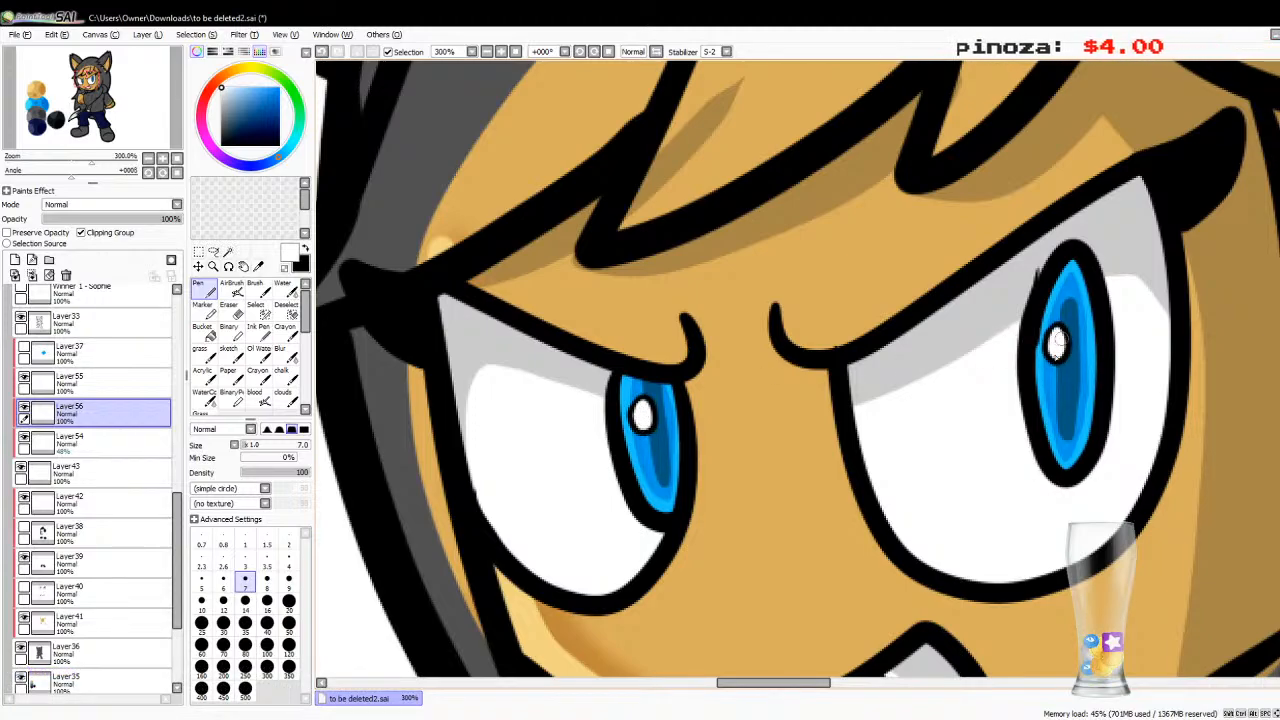
left_click(95, 443)
left_click(118, 234)
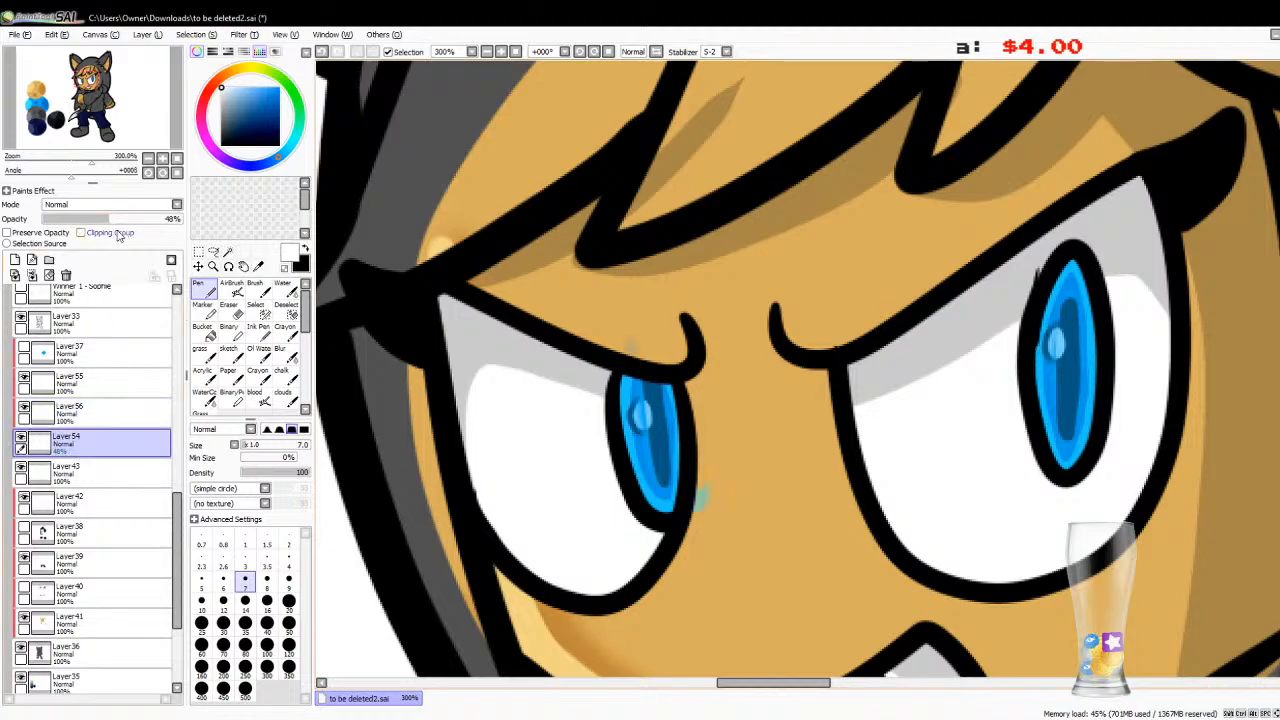
left_click(118, 234)
left_click_drag(145, 218, 180, 219)
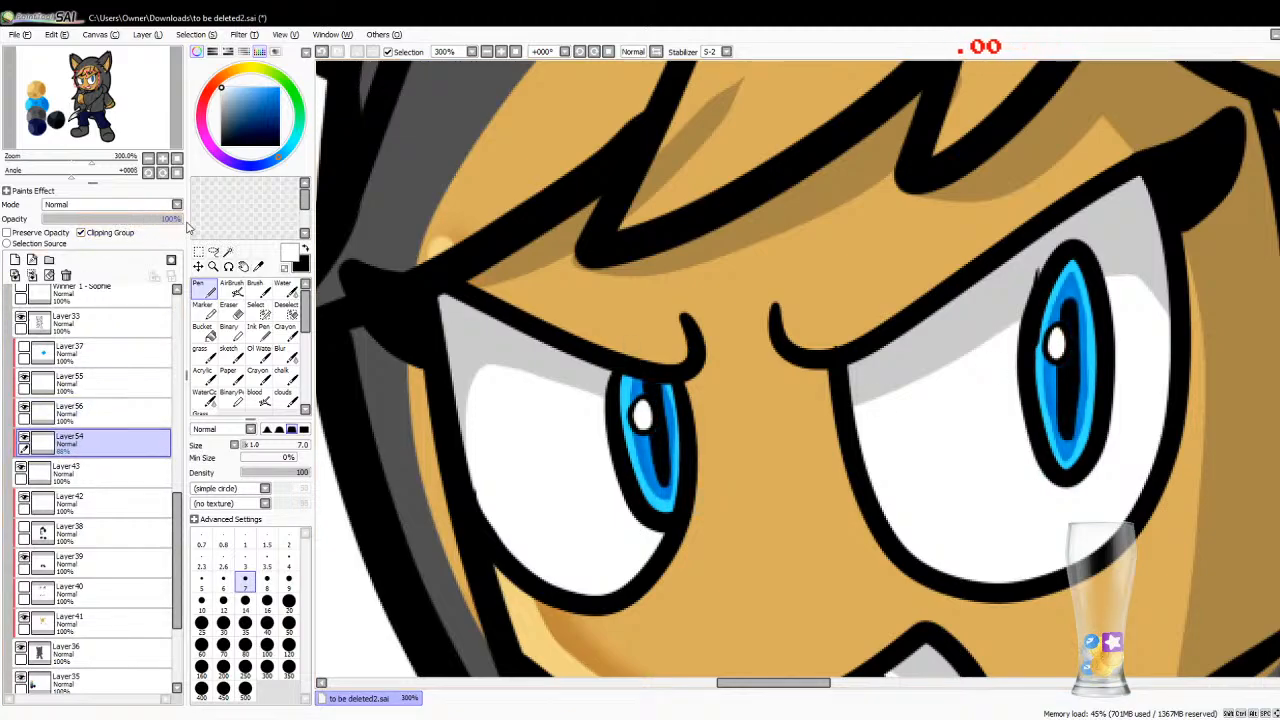
Step: Merge Layer56 down through Layer54 and Layer43 into Layer42, re-enabling clipping on the merged layer
left_click(95, 413)
left_click(33, 276)
left_click(33, 277)
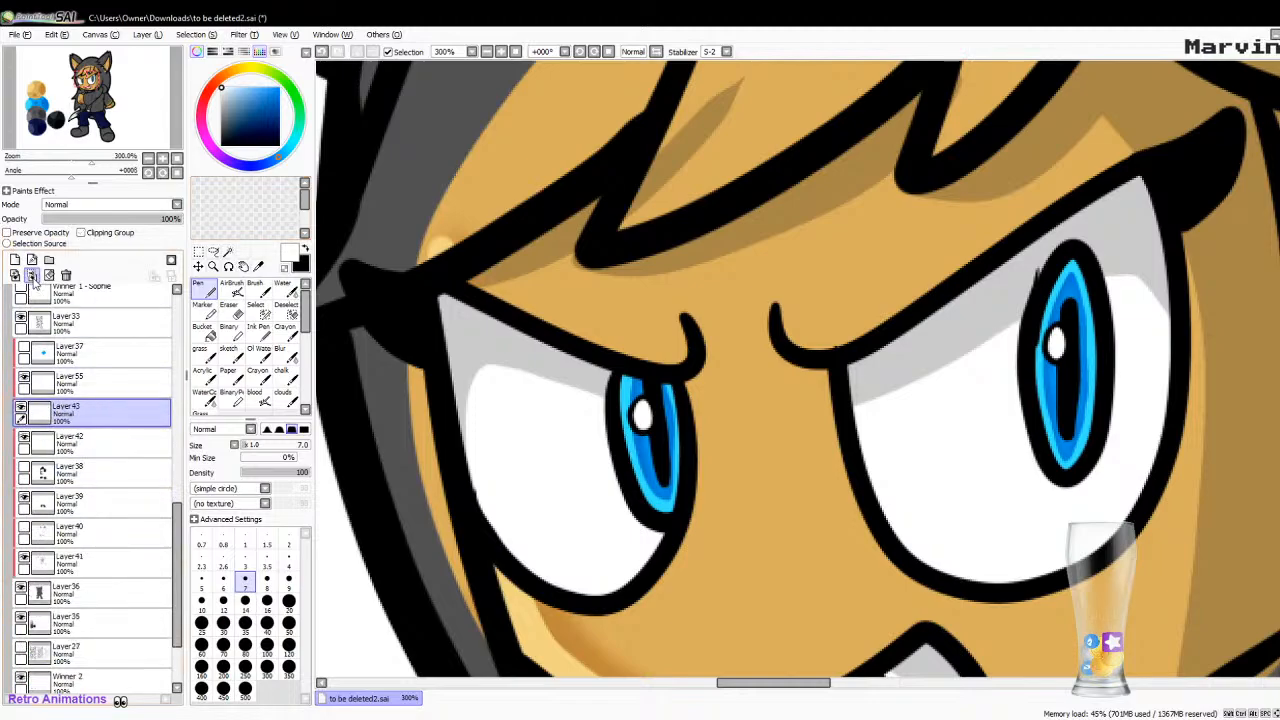
left_click(85, 234)
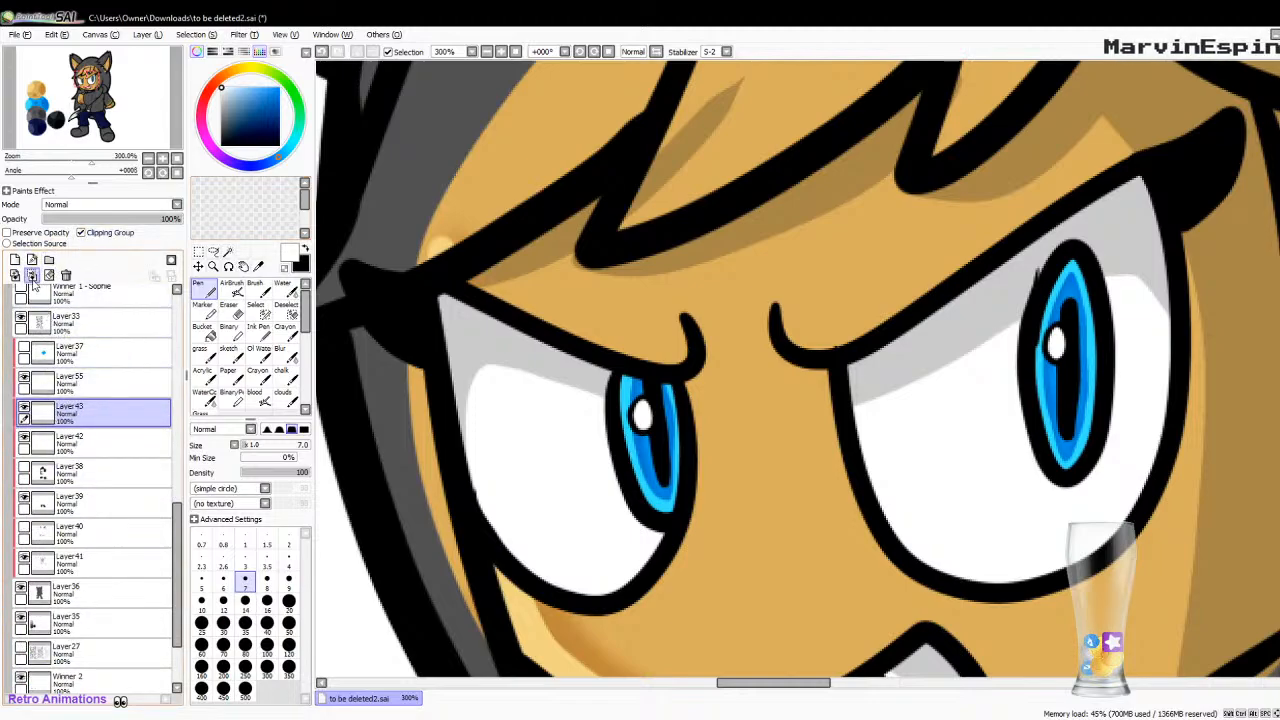
left_click(33, 276)
left_click(351, 718)
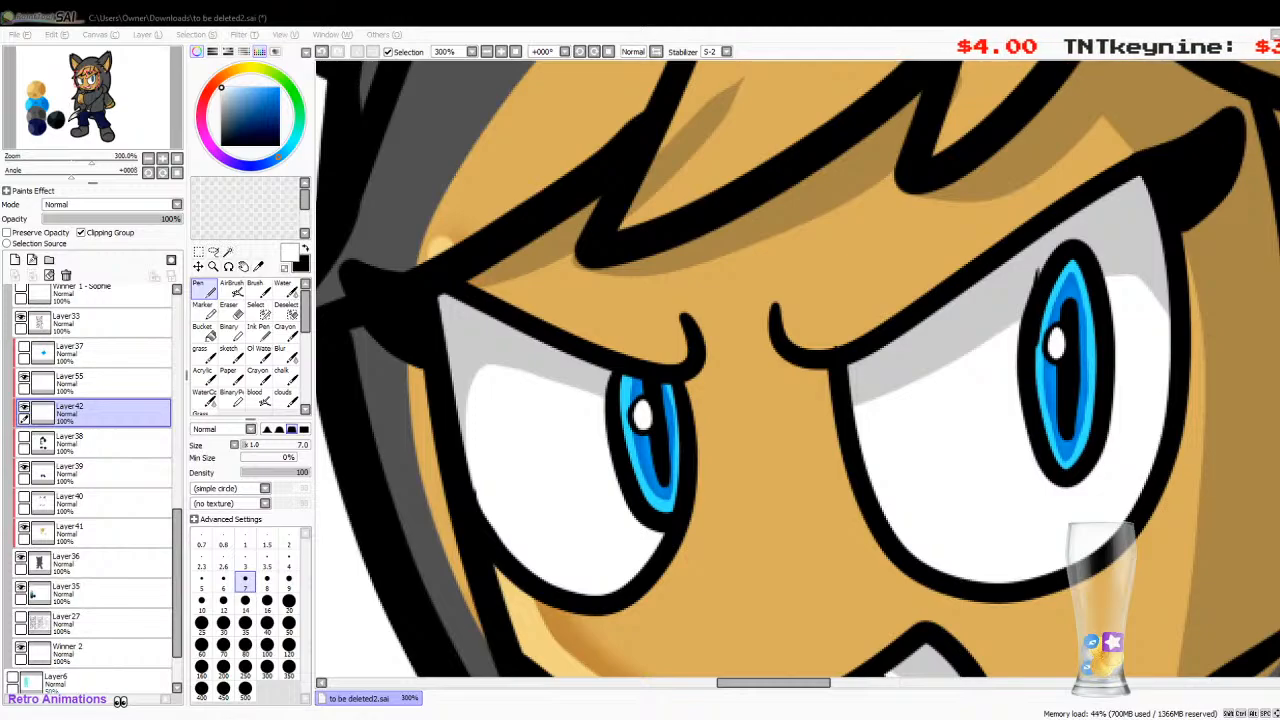
Step: Merge the reflection outlines on Layer55 down into Layer42
left_click(148, 158)
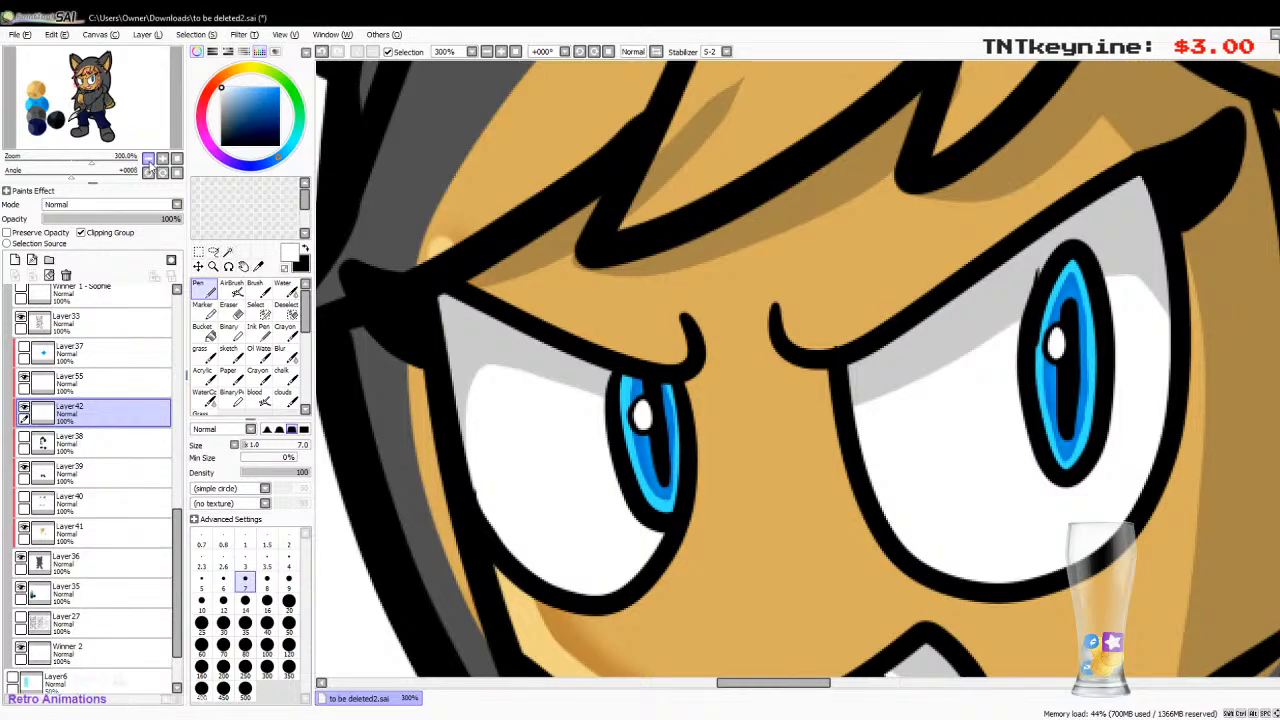
left_click(148, 158)
left_click(149, 160)
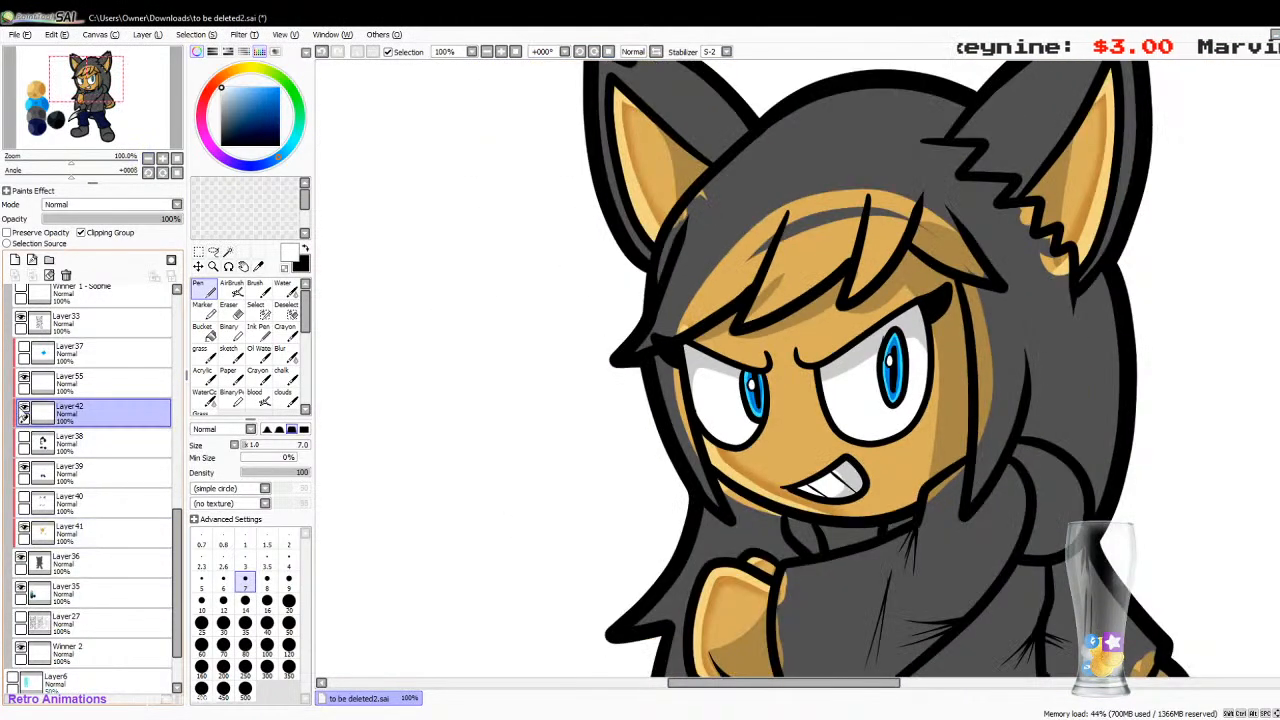
left_click(42, 386)
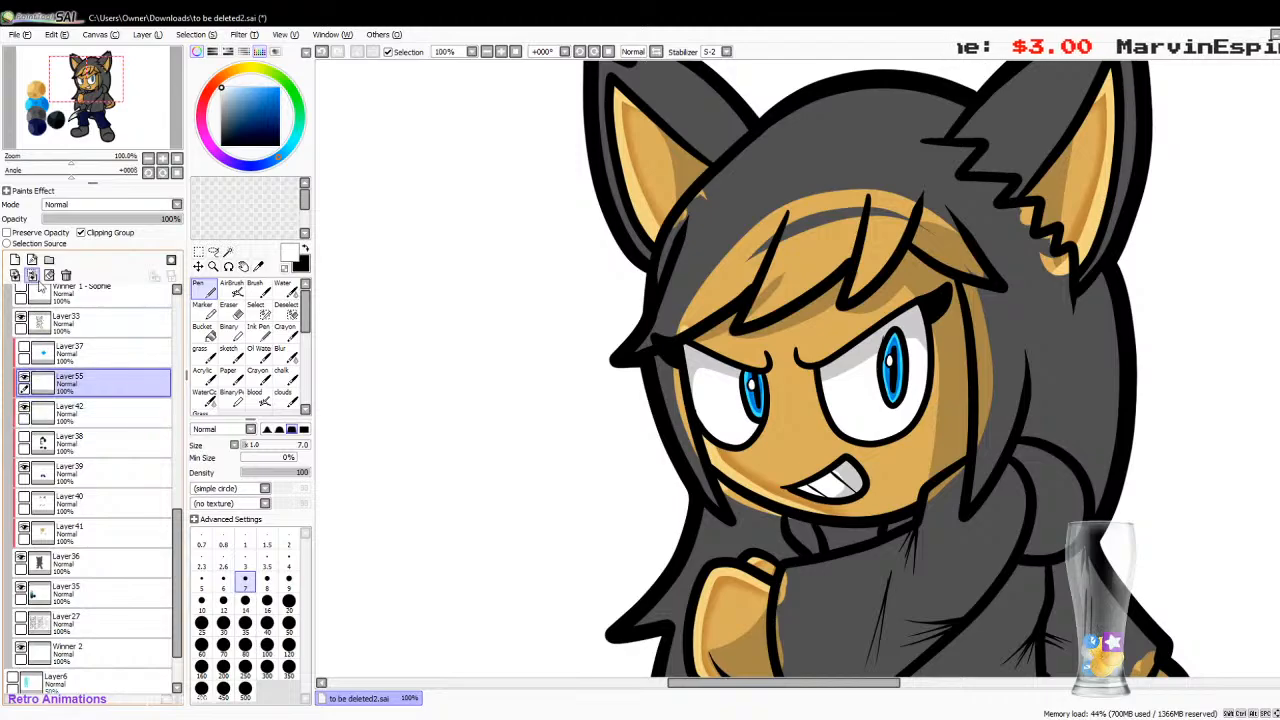
left_click(66, 275)
key("ctrl+z")
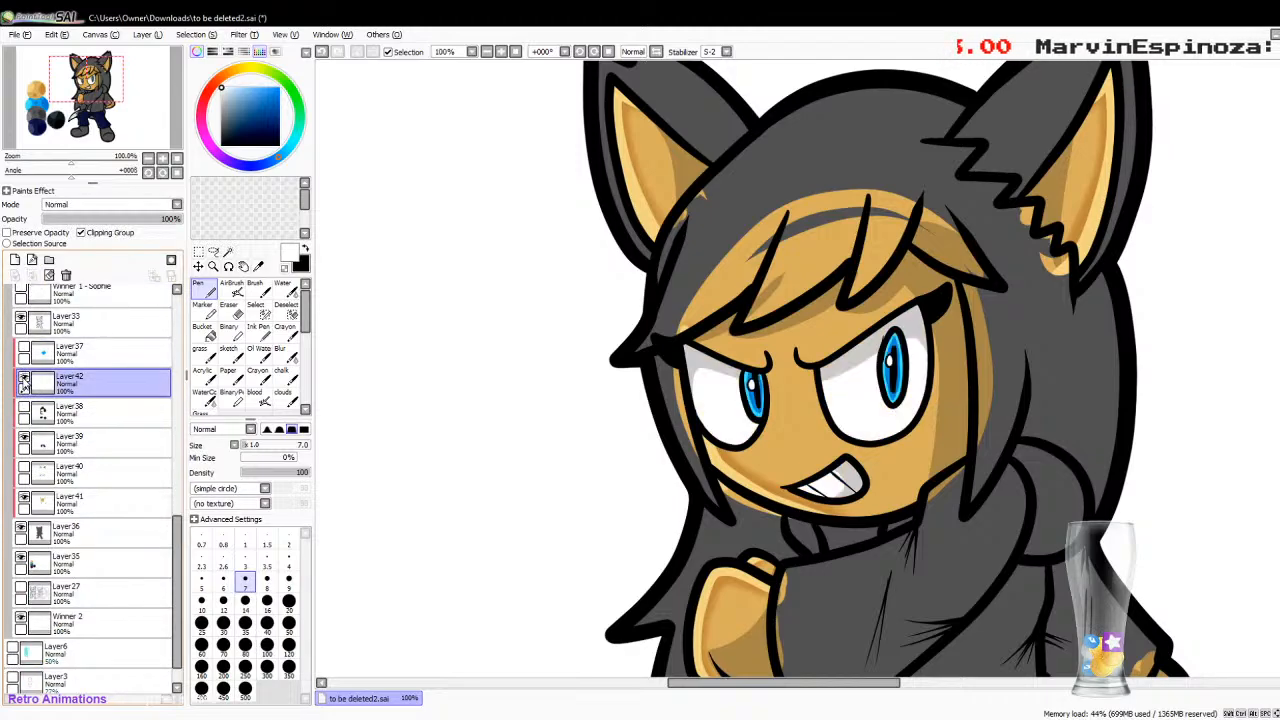
Step: Show the blue hoodie on Layer37, unclip that layer, and sample the light cyan from the palette's blue circle
left_click(25, 349)
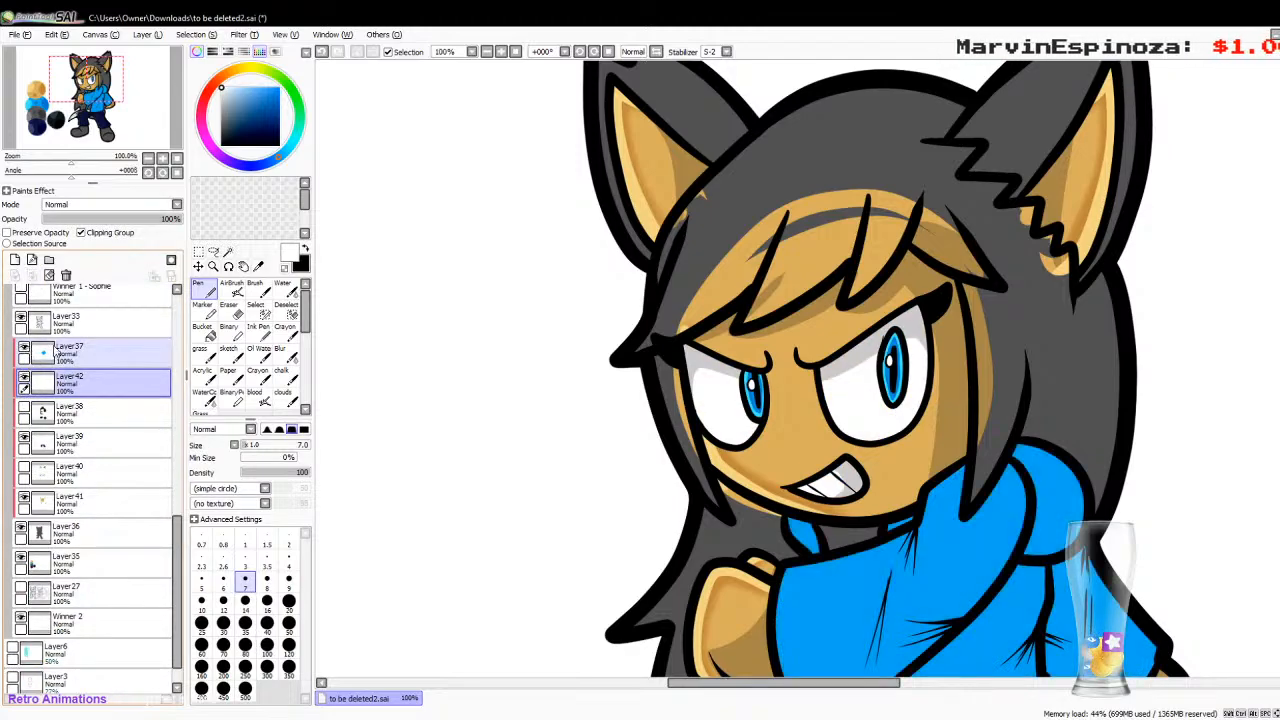
left_click(57, 352)
left_click(148, 159)
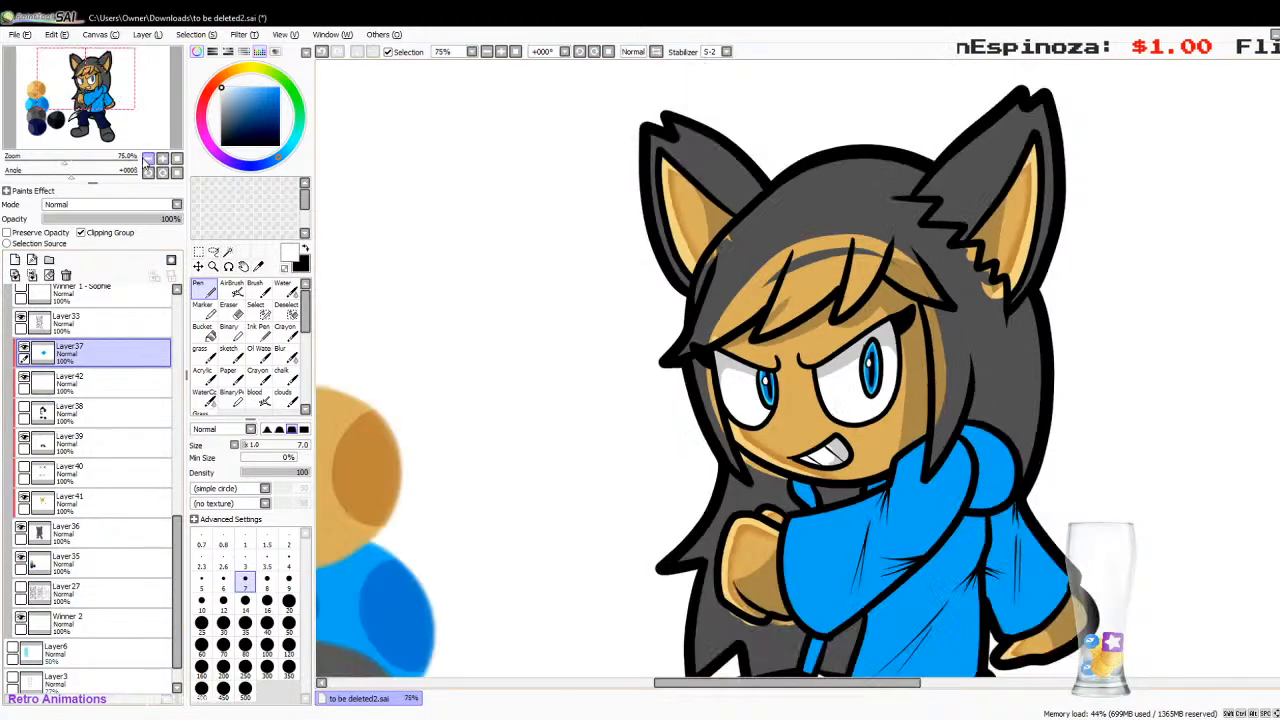
left_click(148, 159)
left_click(258, 266)
left_click(418, 530)
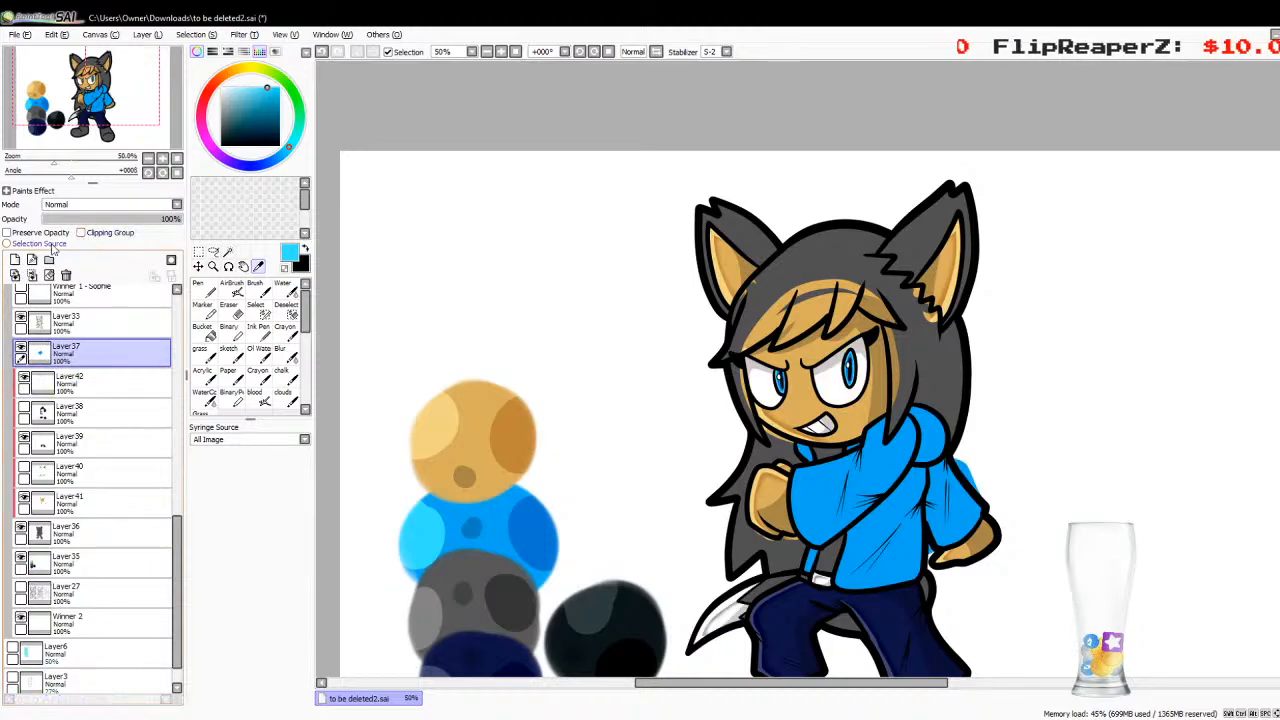
Step: Add a new layer above Layer37 and set up the Pen at size 25 for the hoodie highlights
left_click(15, 259)
left_click(198, 286)
scroll(790, 362, "up", 4)
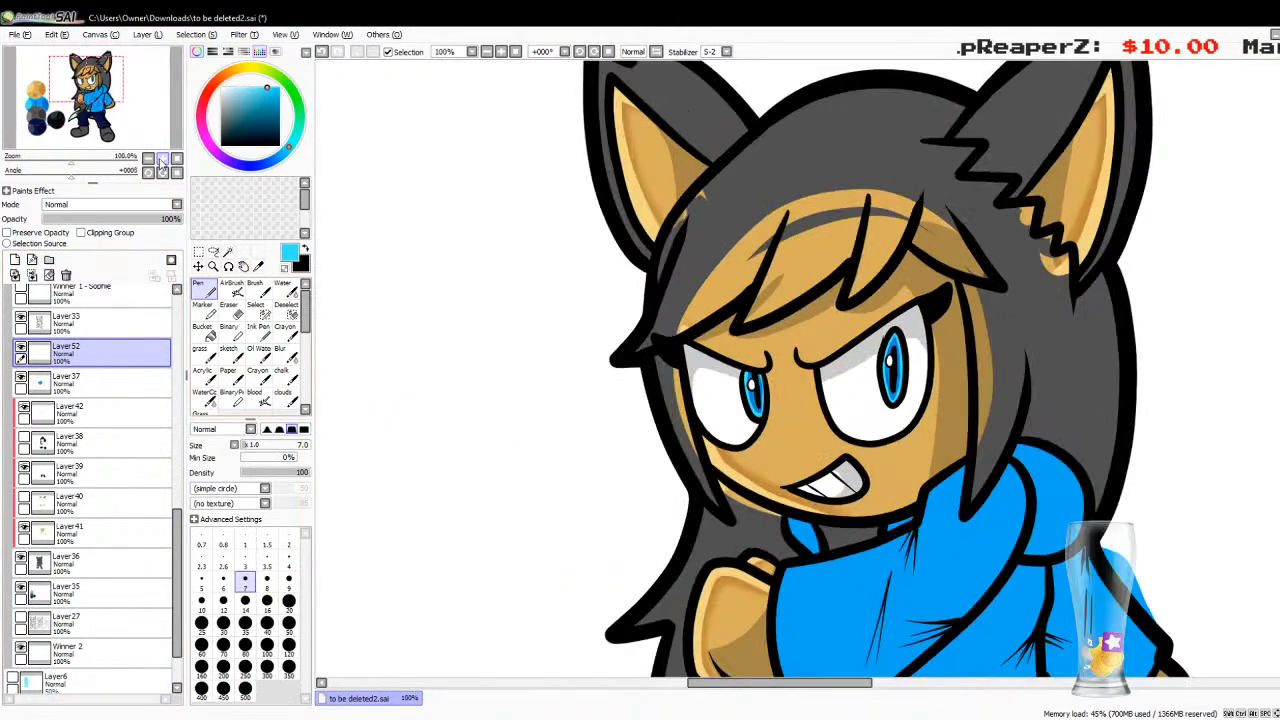
scroll(798, 368, "down", 5)
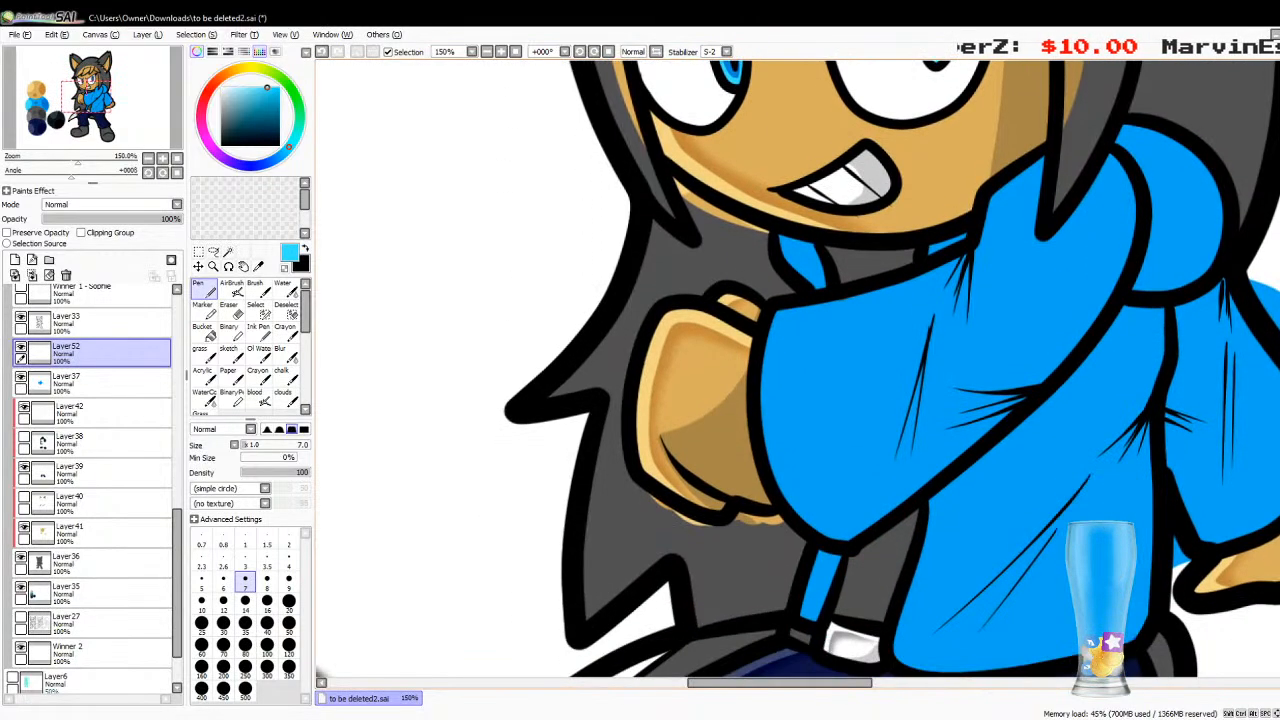
left_click_drag(765, 680, 785, 686)
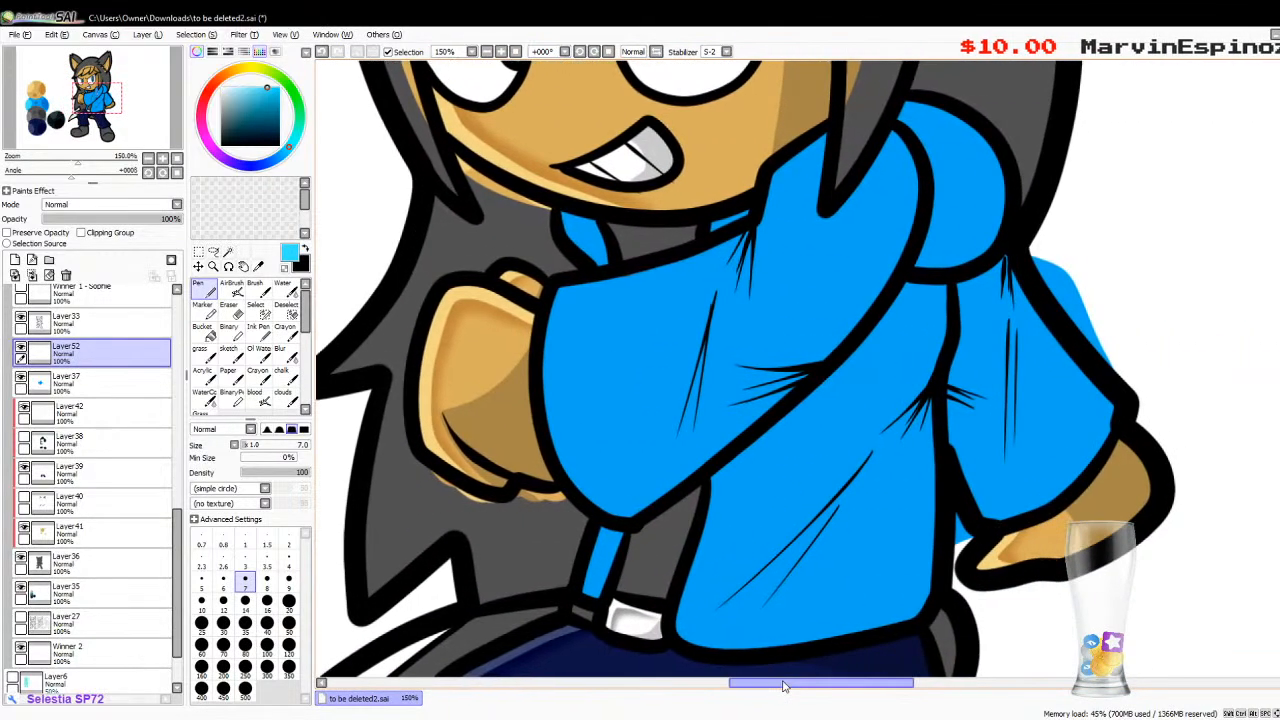
left_click(267, 600)
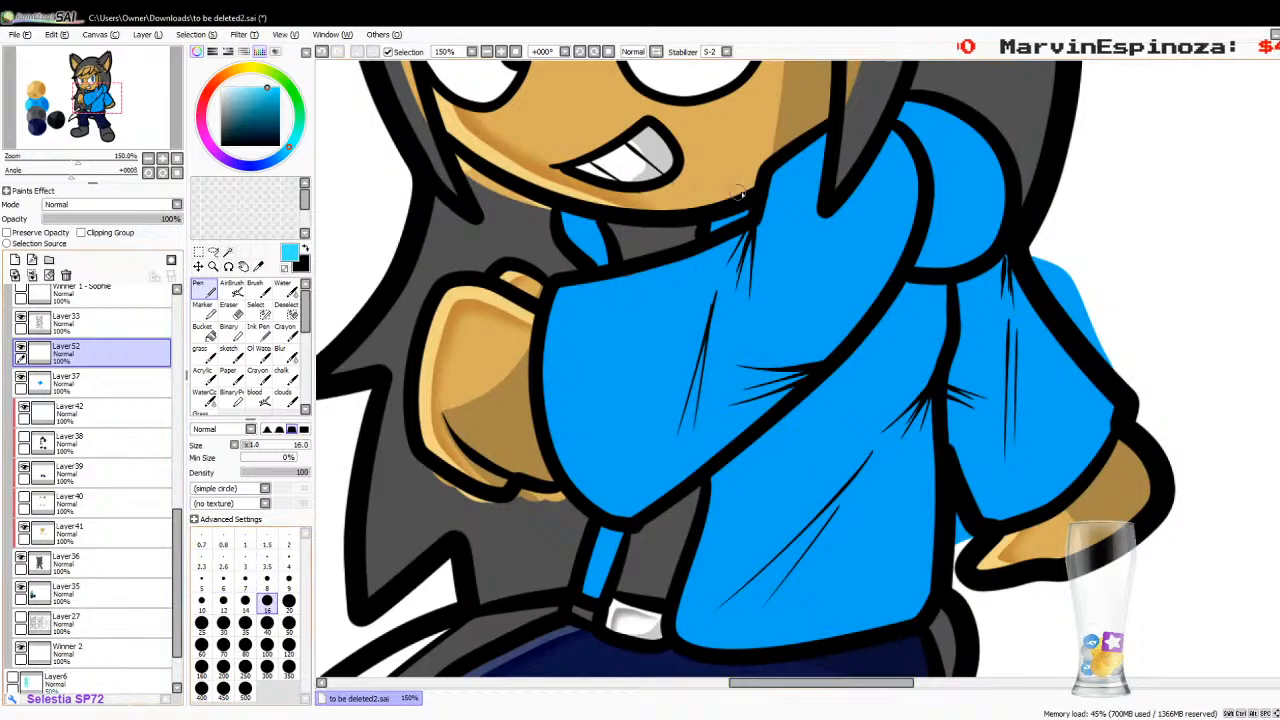
left_click(202, 624)
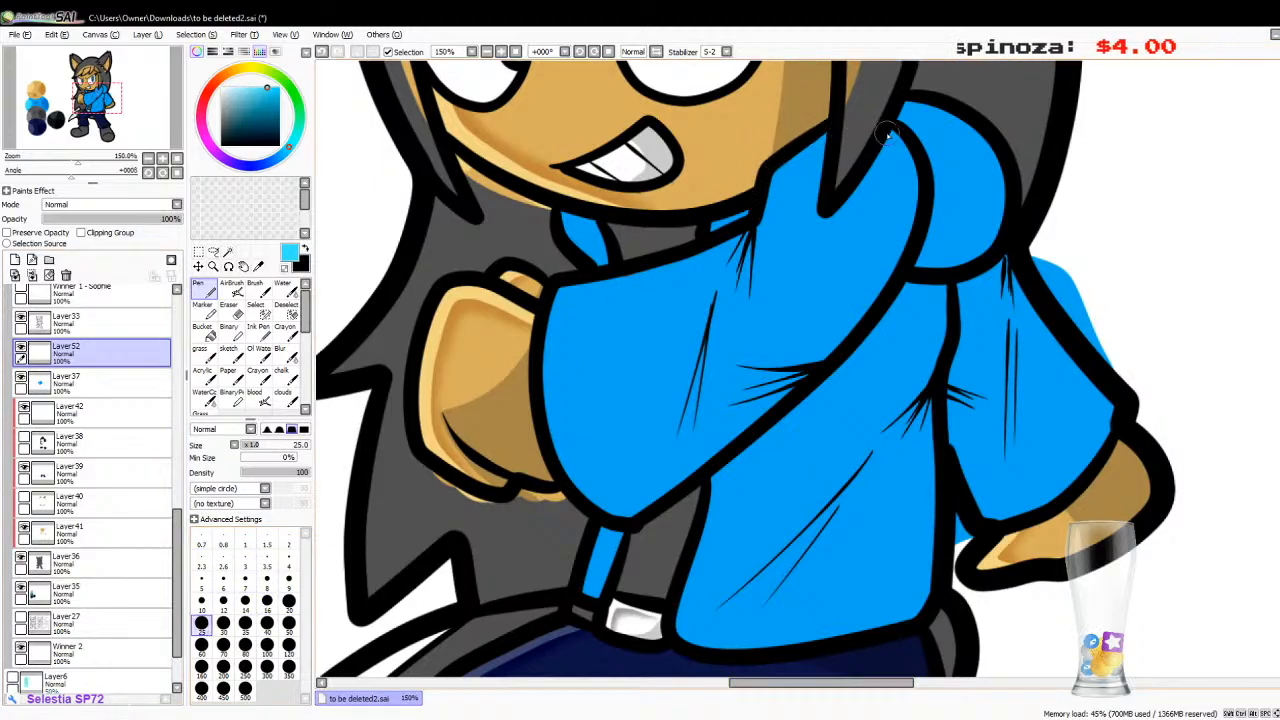
Step: Clip the new layer to Layer37 and paint light cyan highlights along the edges of the hoodie's sleeves, torso and collar
mouse_move(905, 140)
left_mouse_down()
mouse_move(846, 127)
mouse_move(805, 146)
mouse_move(766, 185)
mouse_move(761, 233)
mouse_move(555, 296)
mouse_move(542, 373)
mouse_move(540, 480)
left_mouse_up()
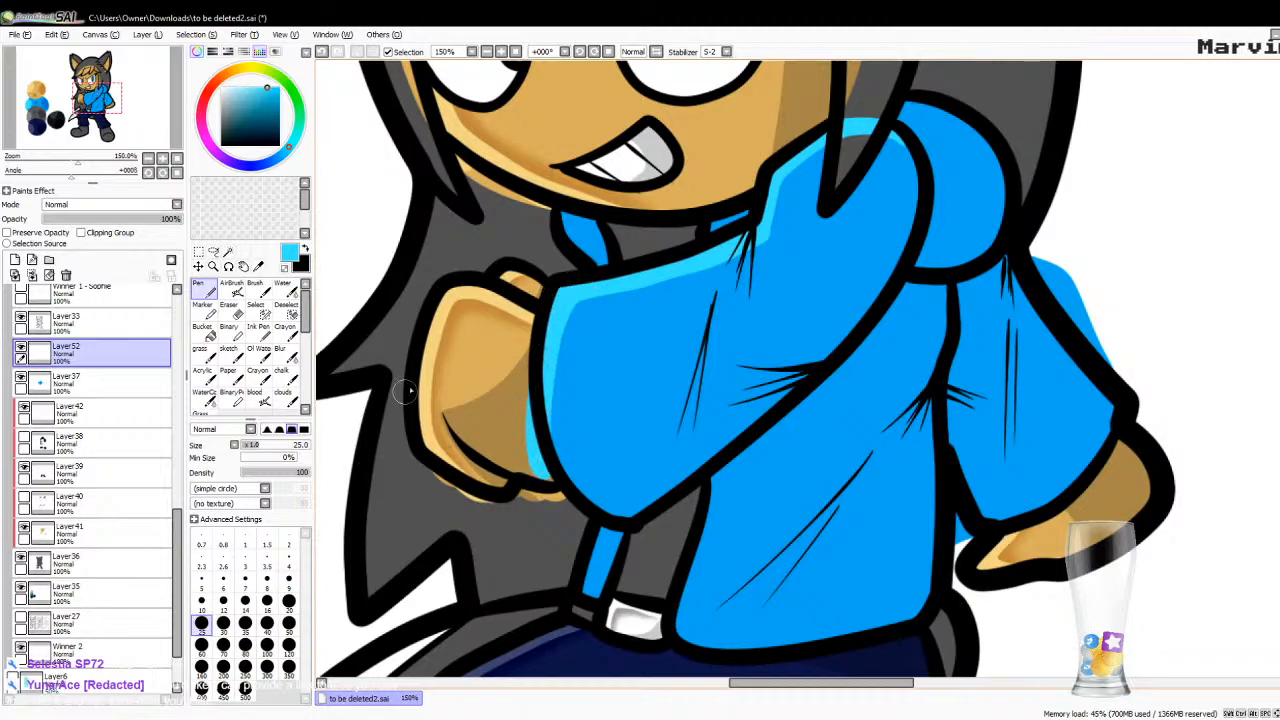
left_click(95, 232)
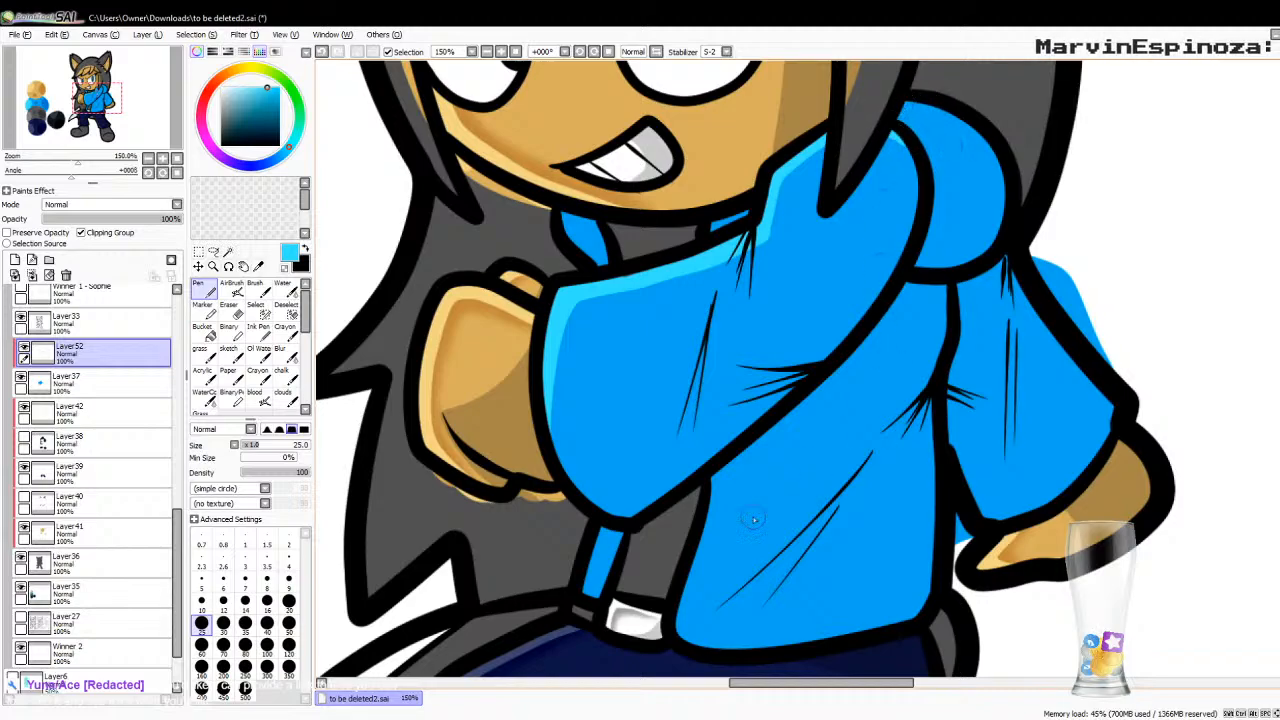
mouse_move(727, 455)
left_mouse_down()
mouse_move(698, 602)
mouse_move(747, 642)
mouse_move(924, 628)
left_mouse_up()
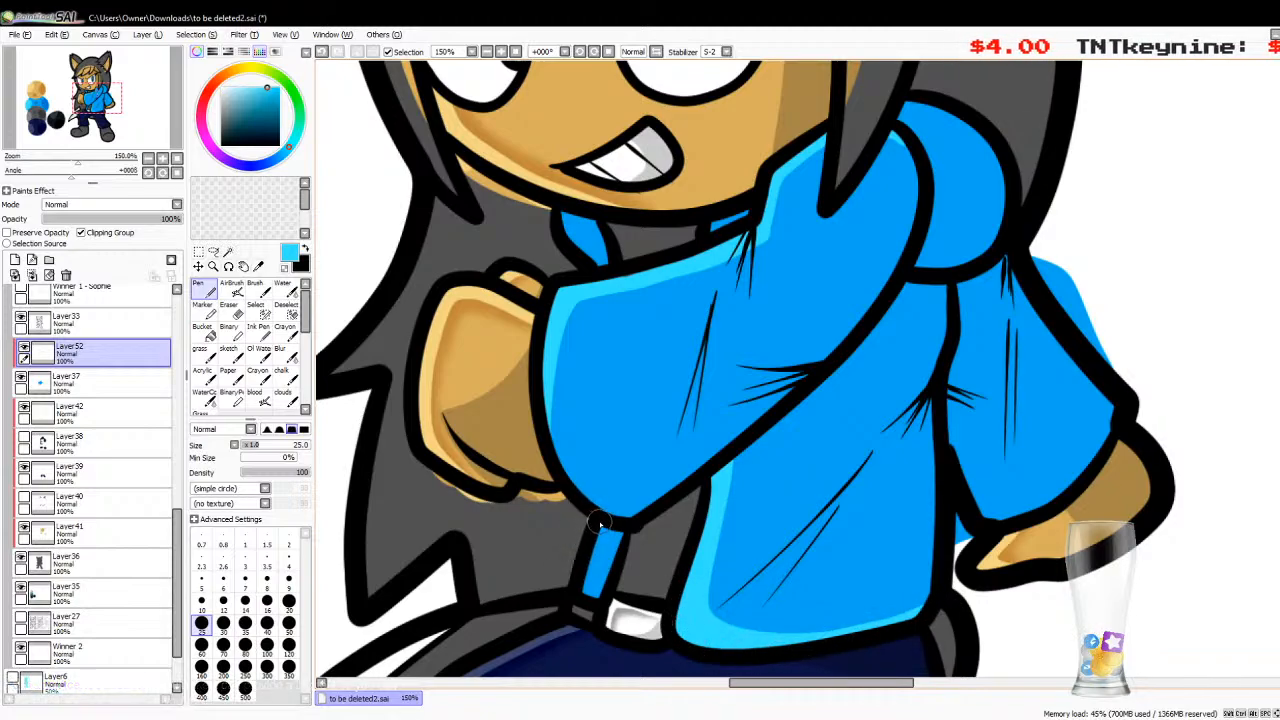
left_click_drag(593, 540, 580, 594)
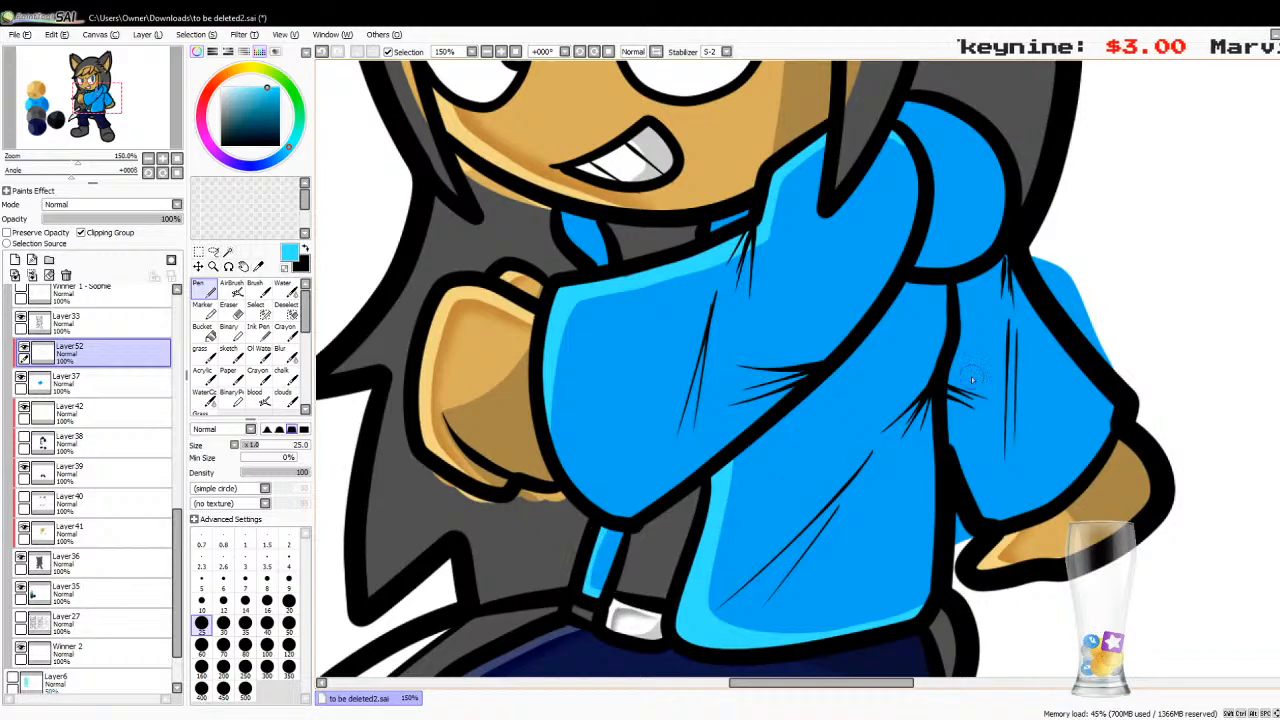
mouse_move(943, 401)
left_mouse_down()
mouse_move(1014, 511)
mouse_move(1060, 506)
mouse_move(1050, 484)
left_mouse_up()
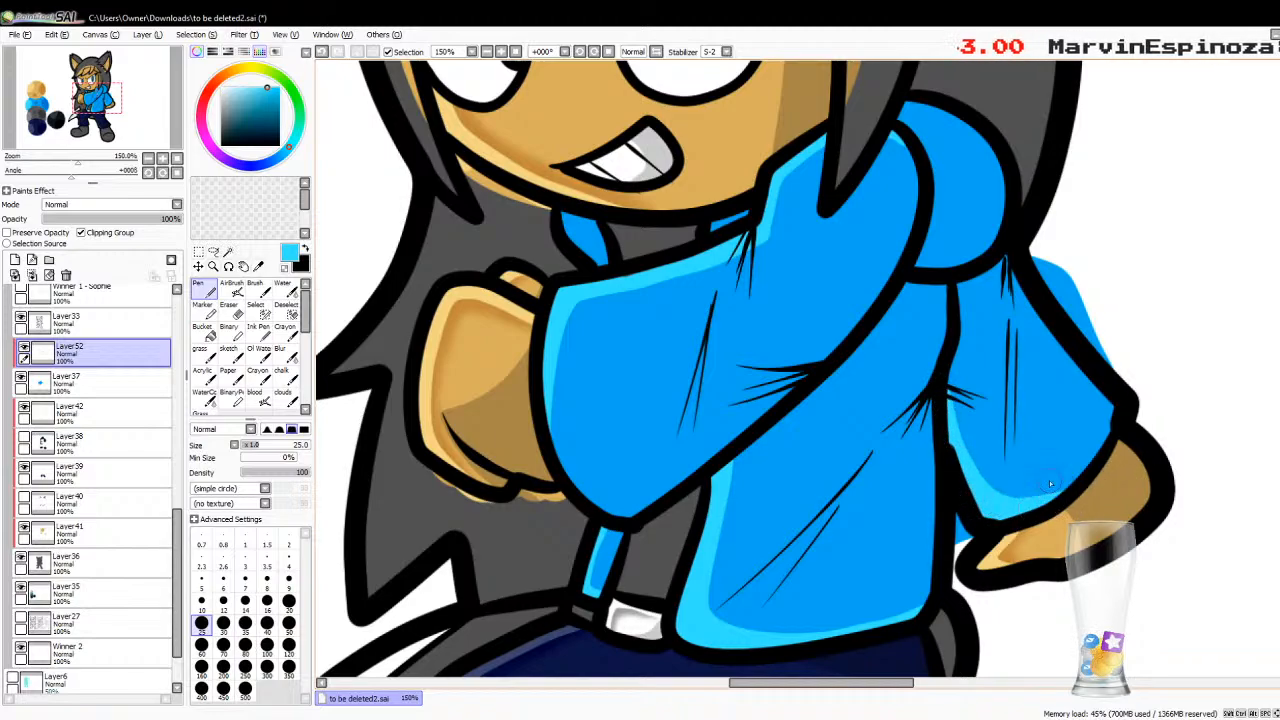
mouse_move(565, 207)
left_mouse_down()
mouse_move(565, 228)
mouse_move(607, 271)
left_mouse_up()
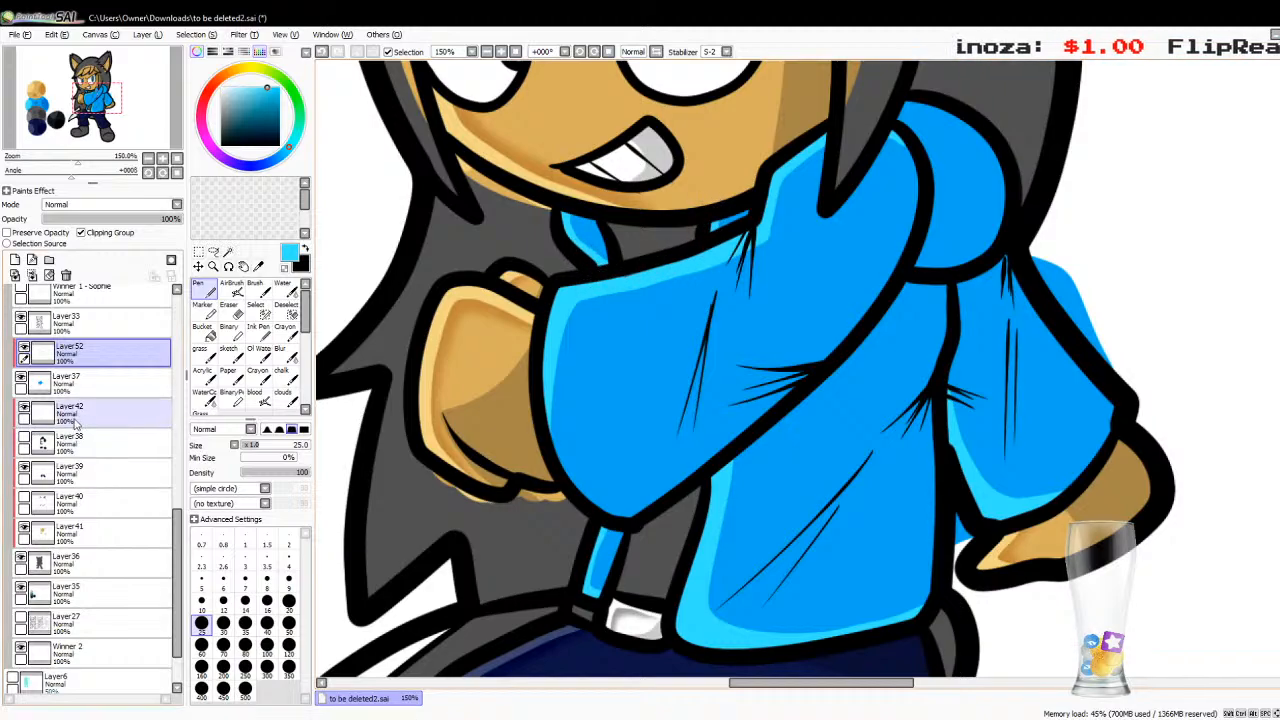
left_click(110, 383)
left_click(258, 267)
left_click(628, 348)
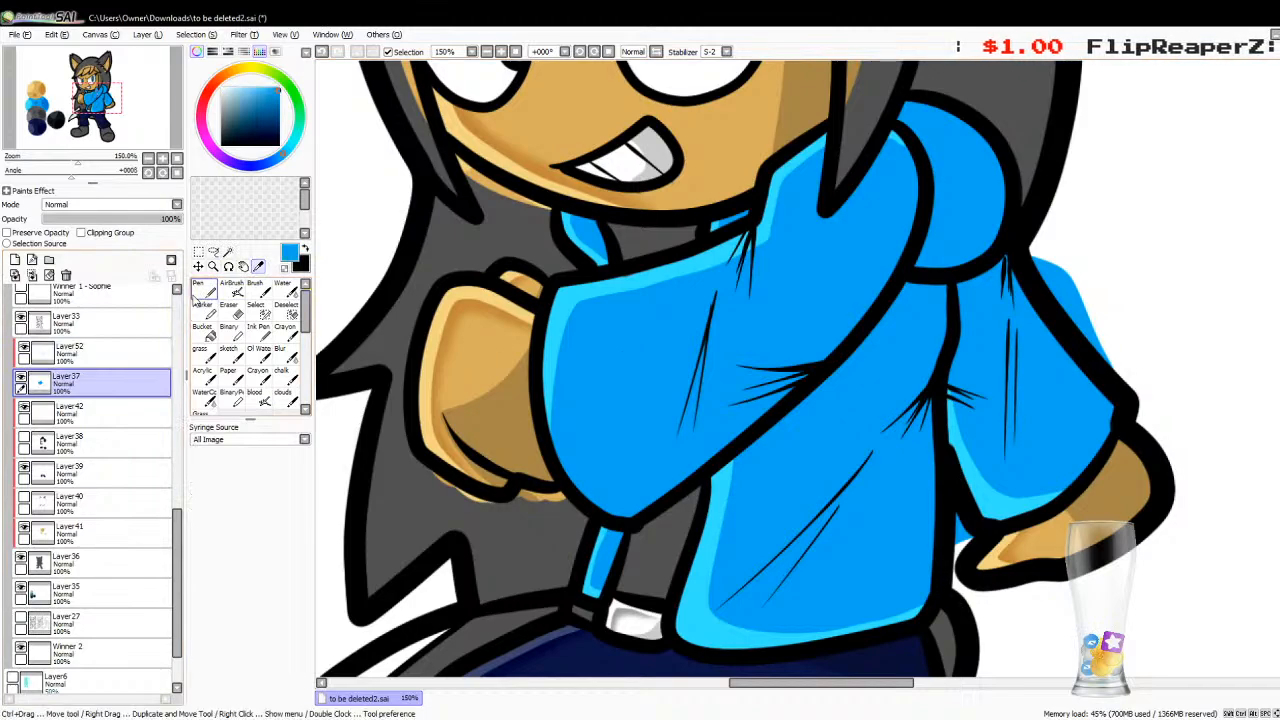
left_click(208, 291)
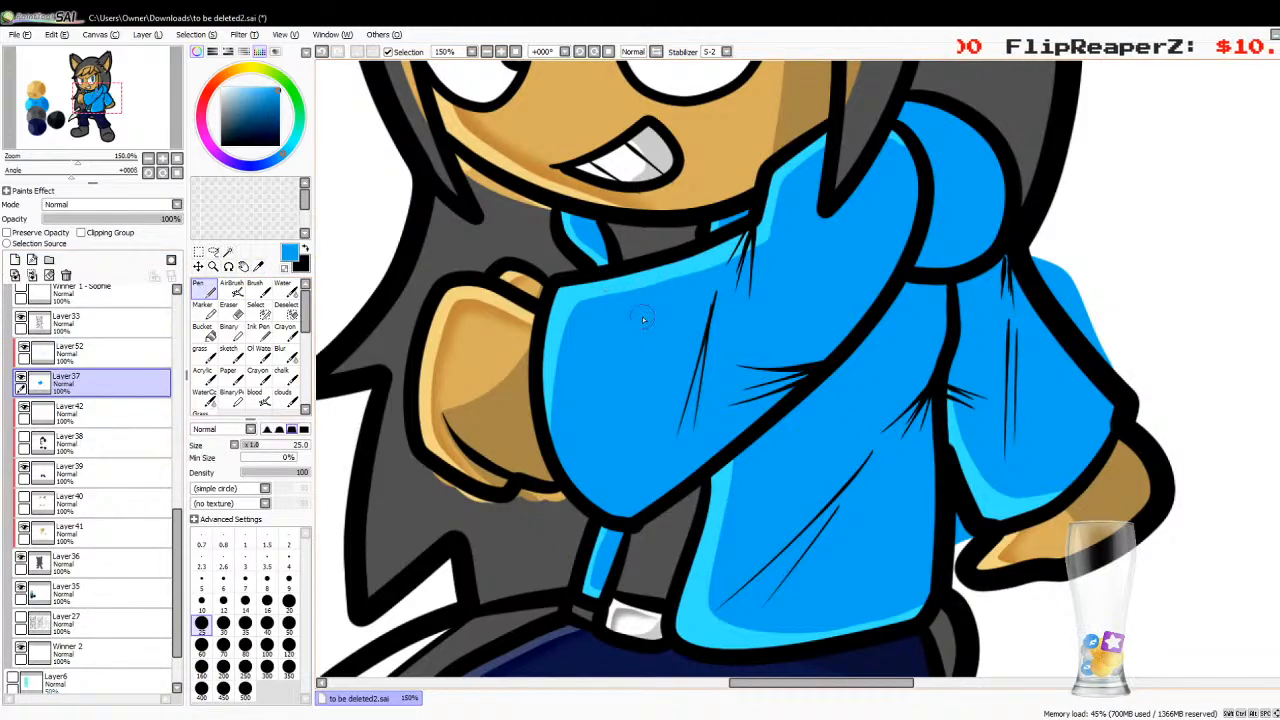
Step: Resample the light cyan on Layer52 and paint a highlight along the hood's upper edge with the Pen
left_click(258, 267)
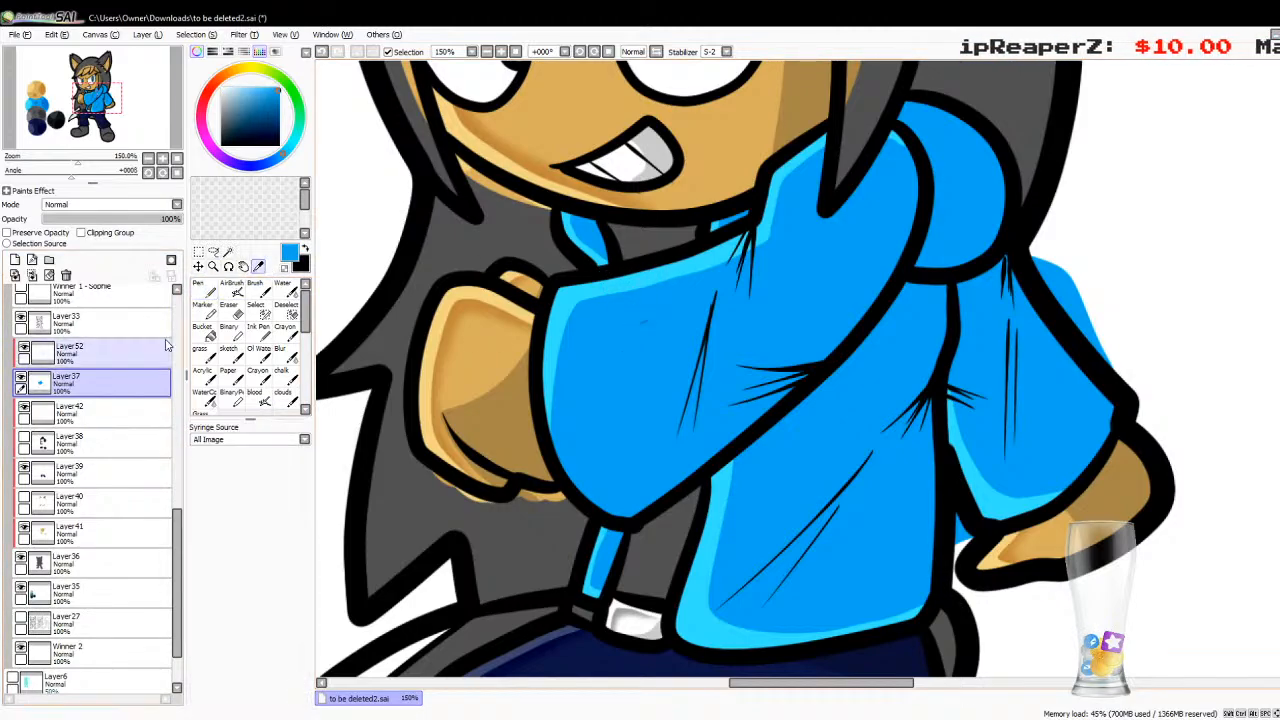
left_click(105, 365)
left_click(718, 505)
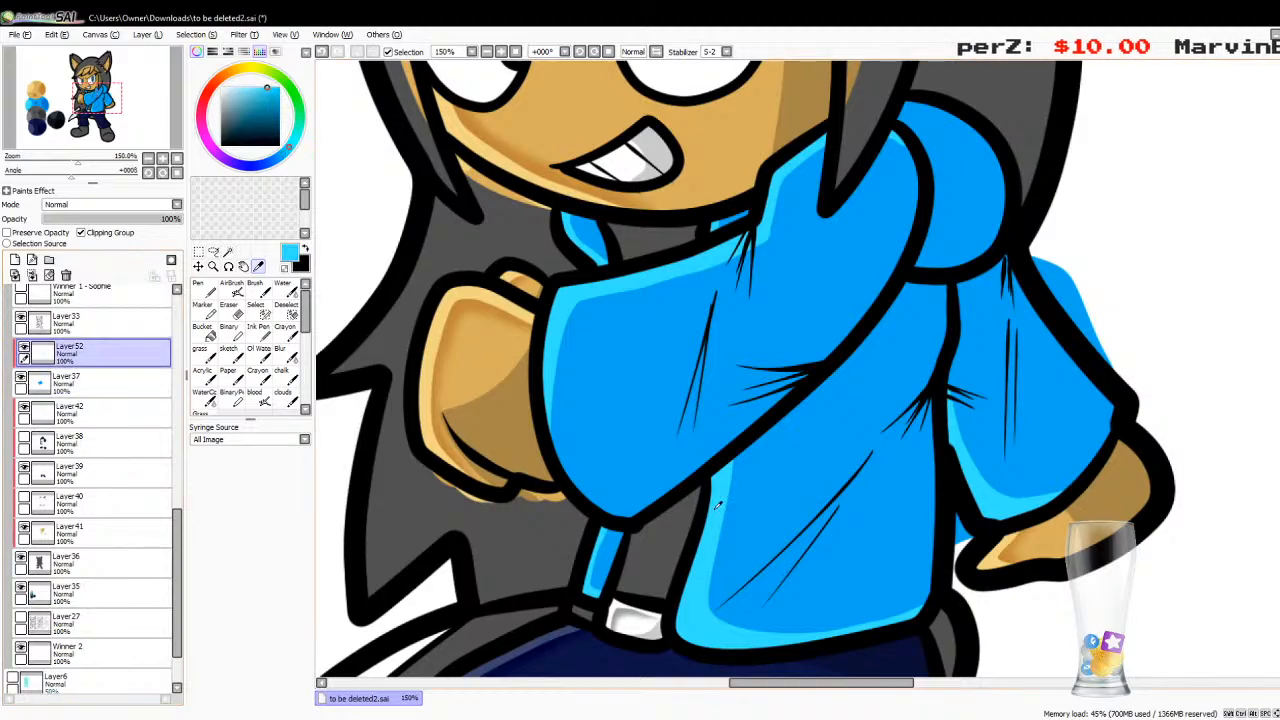
left_click(208, 291)
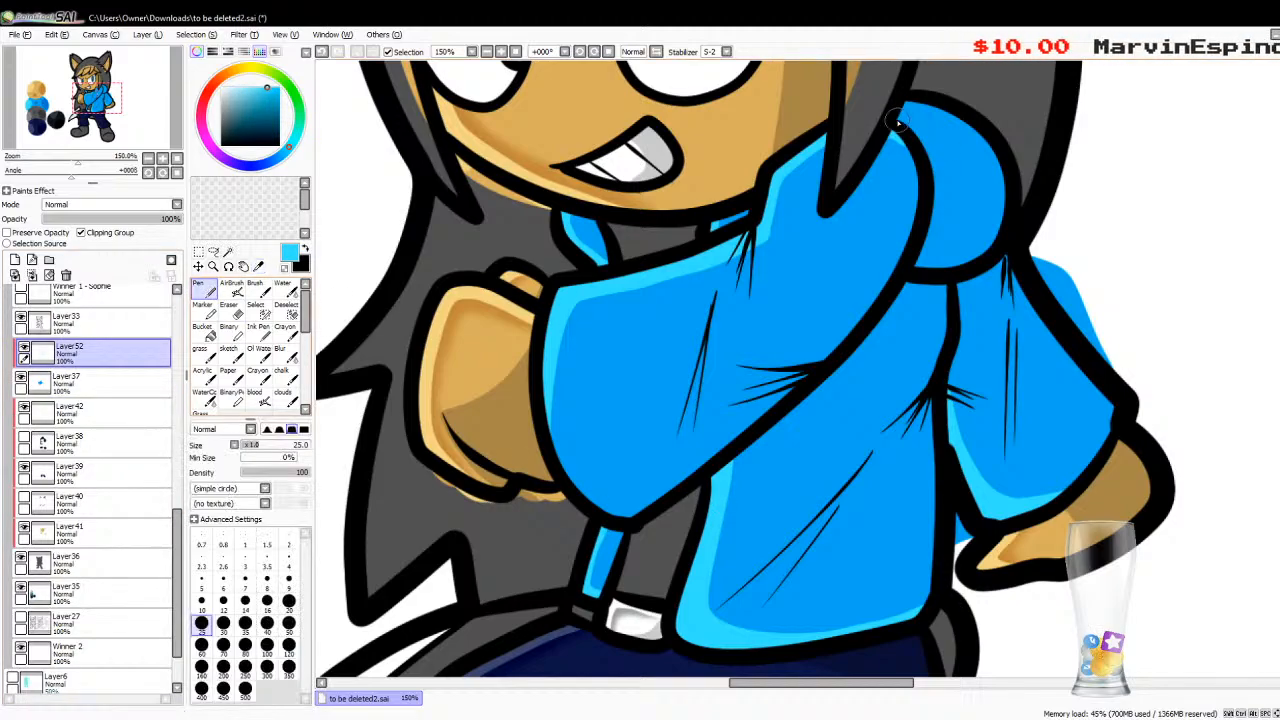
left_click_drag(899, 118, 967, 126)
Step: Sample the darker blue from the palette's blue circle and add a clipped layer between Layer37 and the highlights on Layer52
left_click(148, 158)
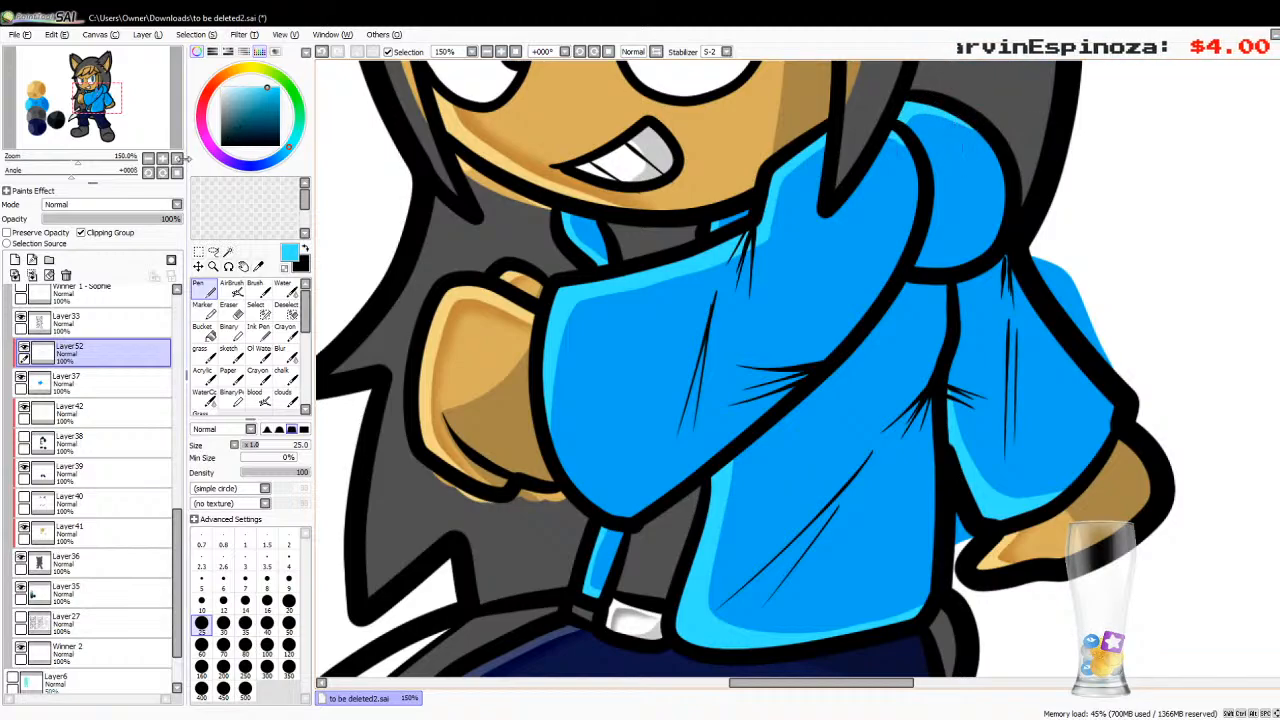
left_click(148, 158)
left_click(148, 158)
left_click(258, 265)
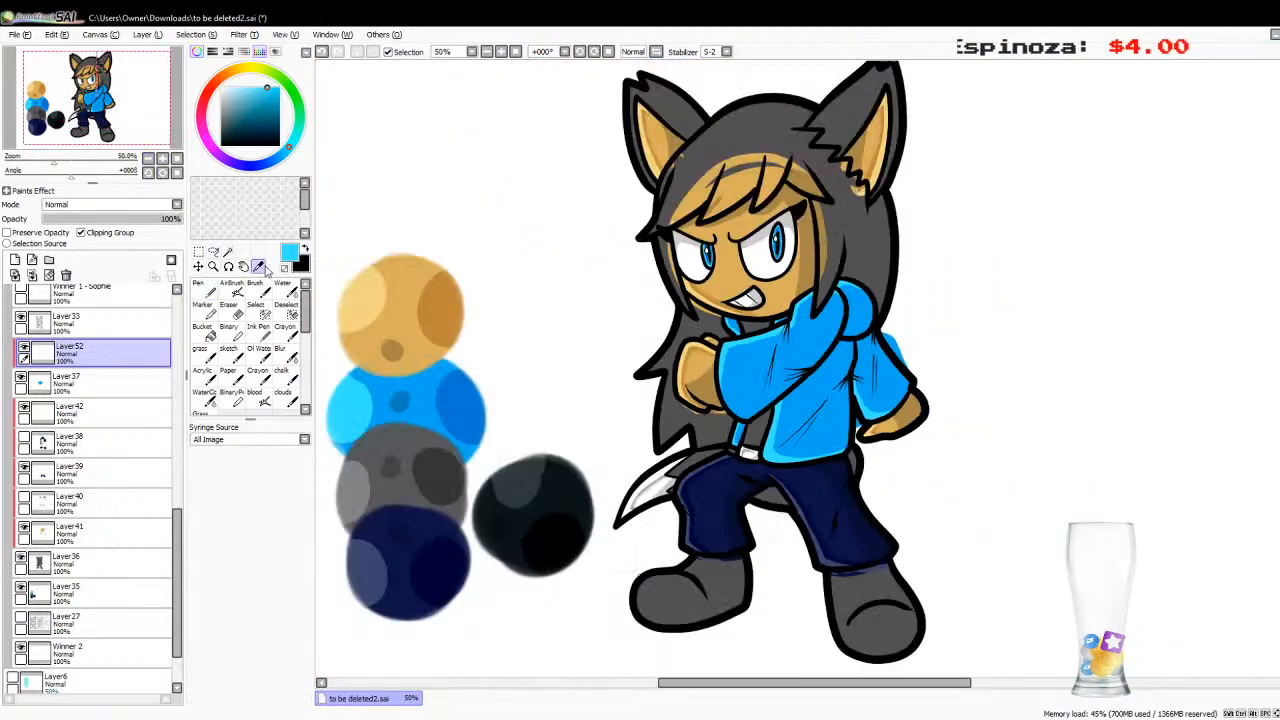
left_click(15, 260)
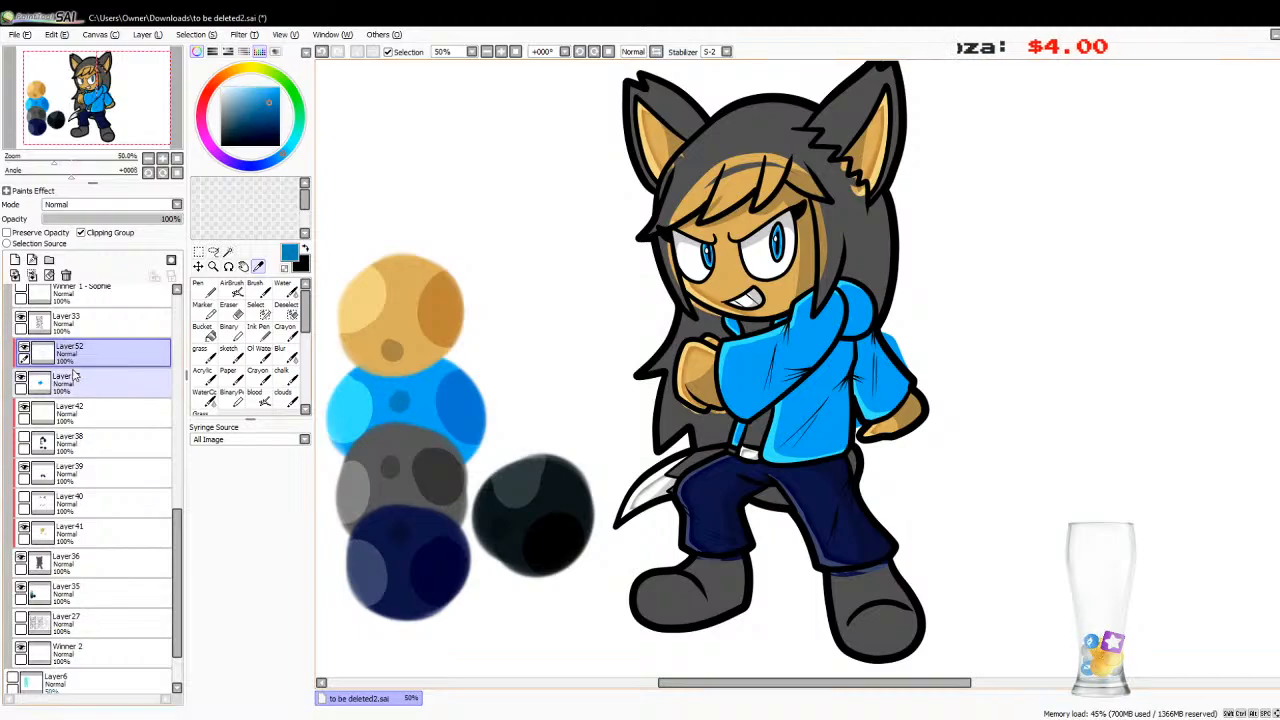
left_click(199, 287)
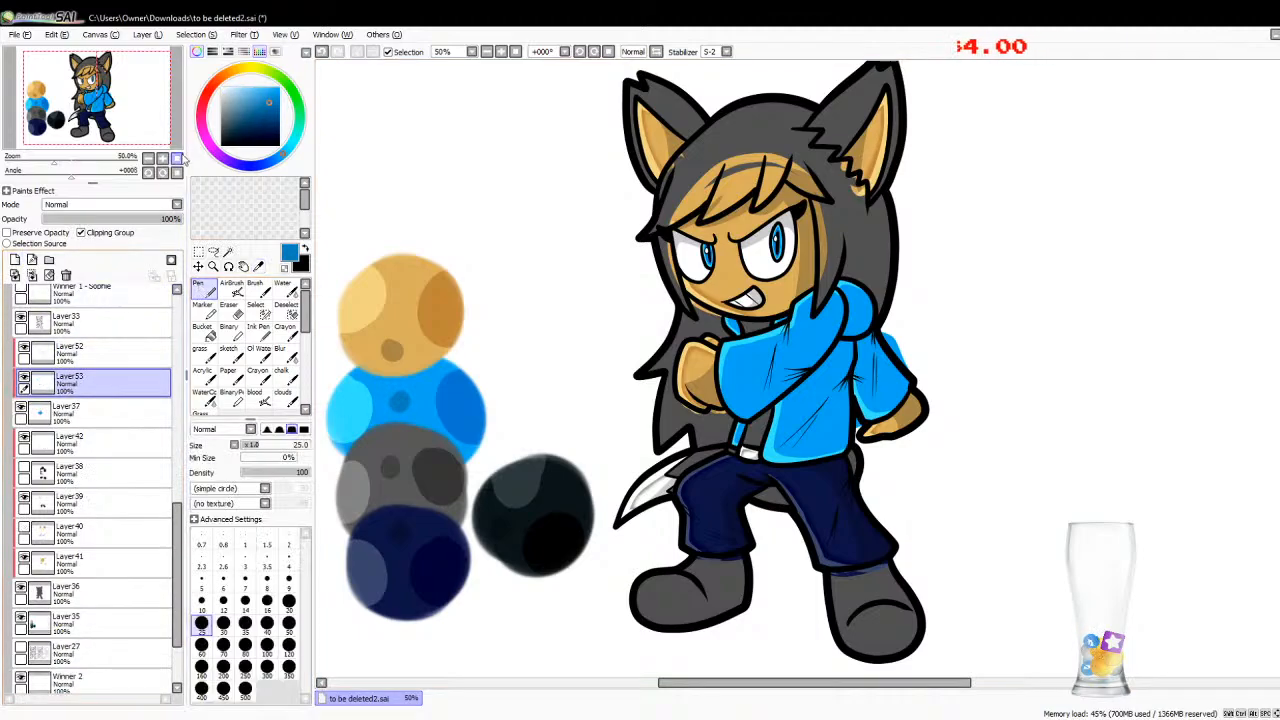
Step: Paint darker blue shading along the underside of the front sleeve, from the shoulder to the cuff
left_click(162, 158)
left_click(162, 158)
left_click(162, 158)
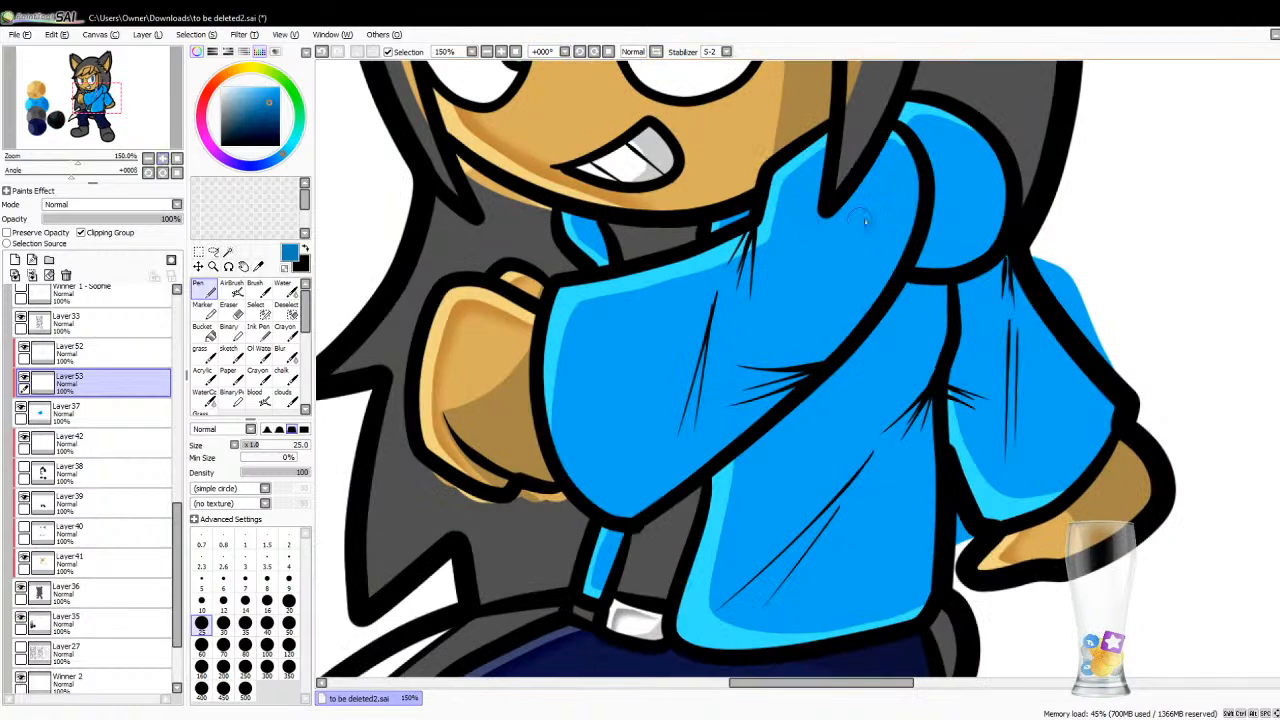
mouse_move(918, 202)
left_mouse_down()
mouse_move(890, 262)
mouse_move(807, 365)
mouse_move(692, 440)
mouse_move(555, 468)
mouse_move(632, 515)
mouse_move(572, 482)
mouse_move(628, 512)
mouse_move(620, 480)
mouse_move(610, 485)
mouse_move(655, 474)
left_mouse_up()
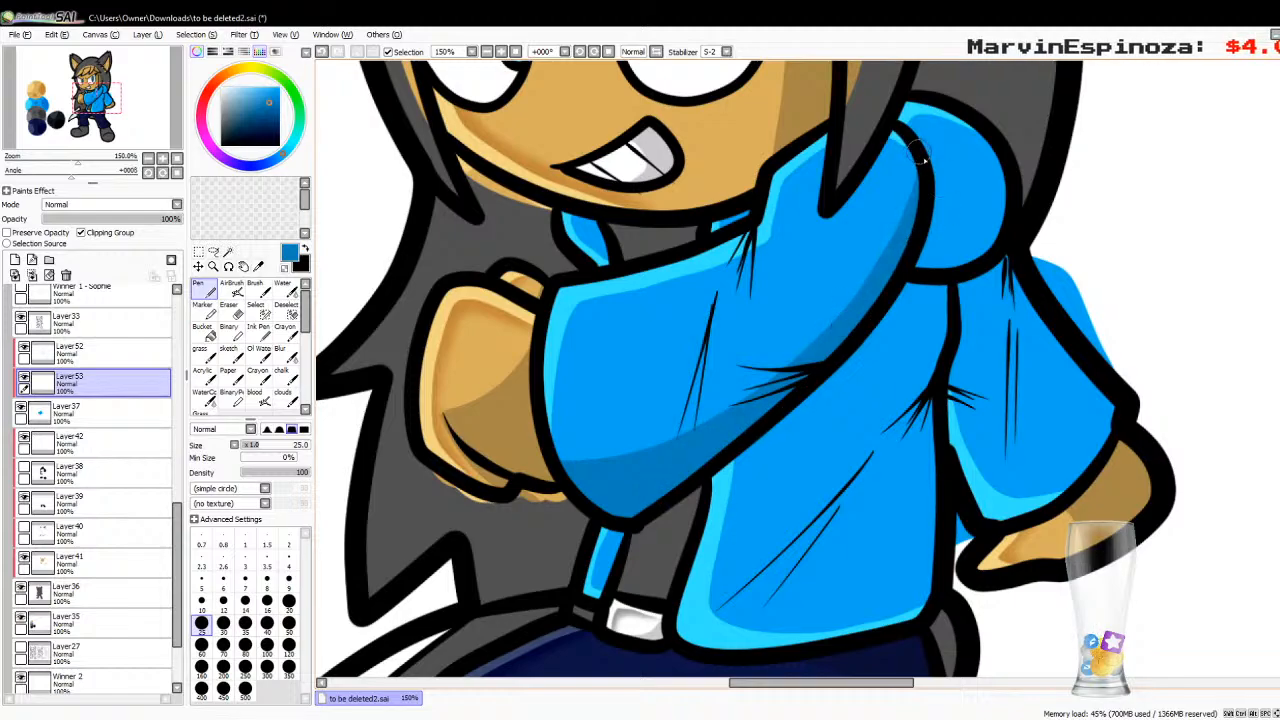
Step: Paint darker blue shading along the underside of the hood
mouse_move(920, 158)
left_mouse_down()
mouse_move(965, 205)
mouse_move(1015, 203)
mouse_move(1028, 189)
mouse_move(977, 254)
mouse_move(918, 272)
mouse_move(929, 232)
mouse_move(972, 228)
left_mouse_up()
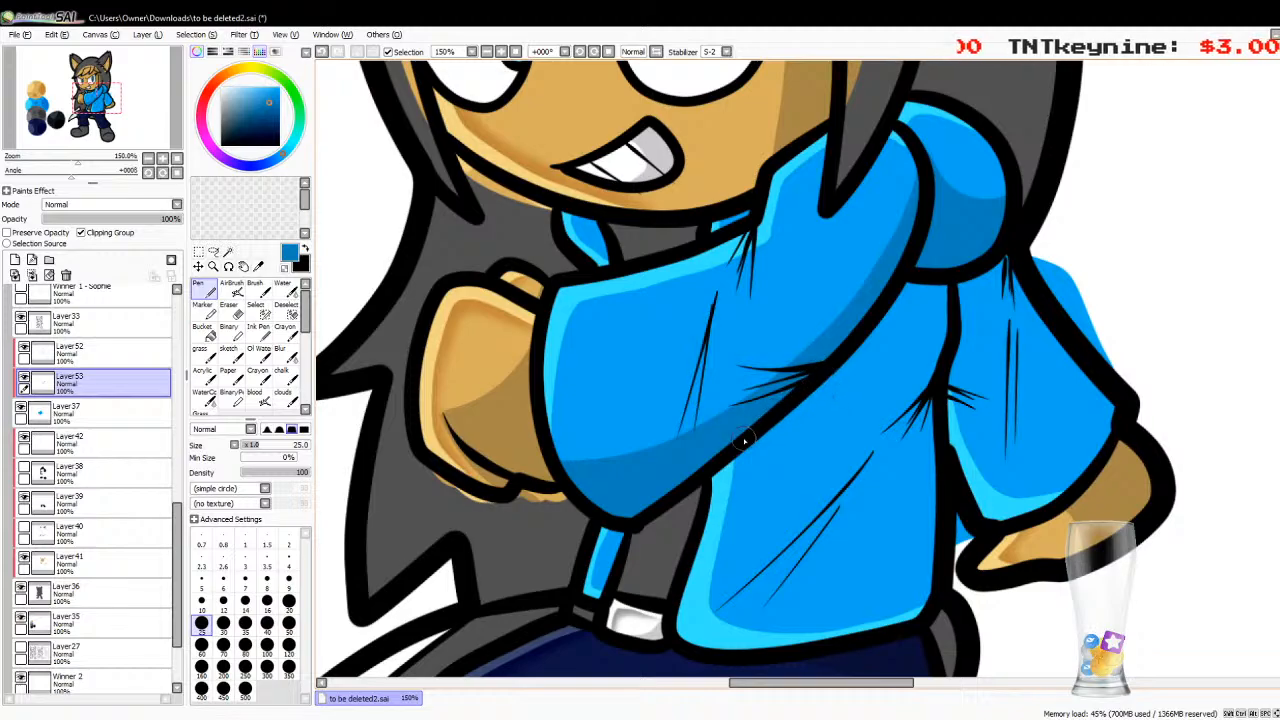
left_click_drag(740, 446, 831, 382)
left_click_drag(898, 351, 910, 528)
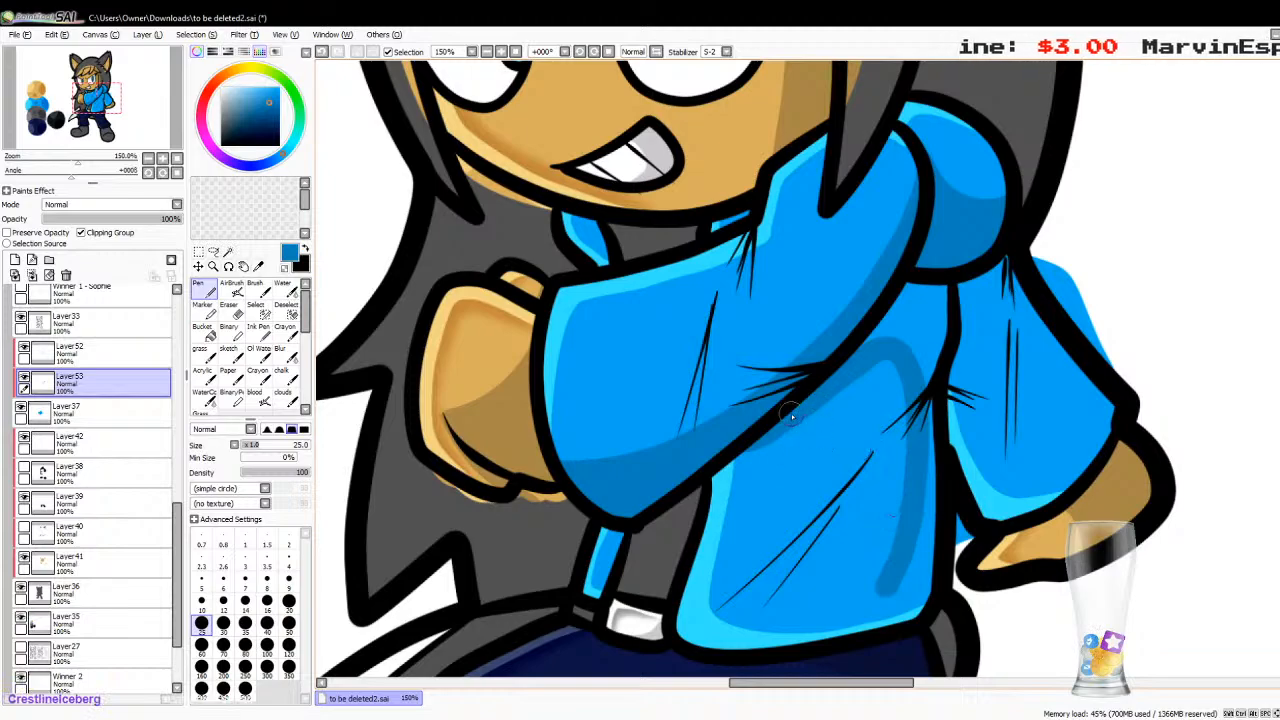
key("ctrl+z")
key("ctrl+z")
Step: Paint darker blue shading on the torso beneath the front sleeve, down its far side and on the back sleeve
mouse_move(722, 458)
left_mouse_down()
mouse_move(840, 405)
mouse_move(883, 407)
mouse_move(914, 478)
mouse_move(916, 581)
mouse_move(897, 659)
mouse_move(922, 622)
mouse_move(933, 506)
mouse_move(919, 409)
mouse_move(915, 442)
mouse_move(926, 435)
mouse_move(914, 412)
mouse_move(871, 376)
mouse_move(794, 404)
left_mouse_up()
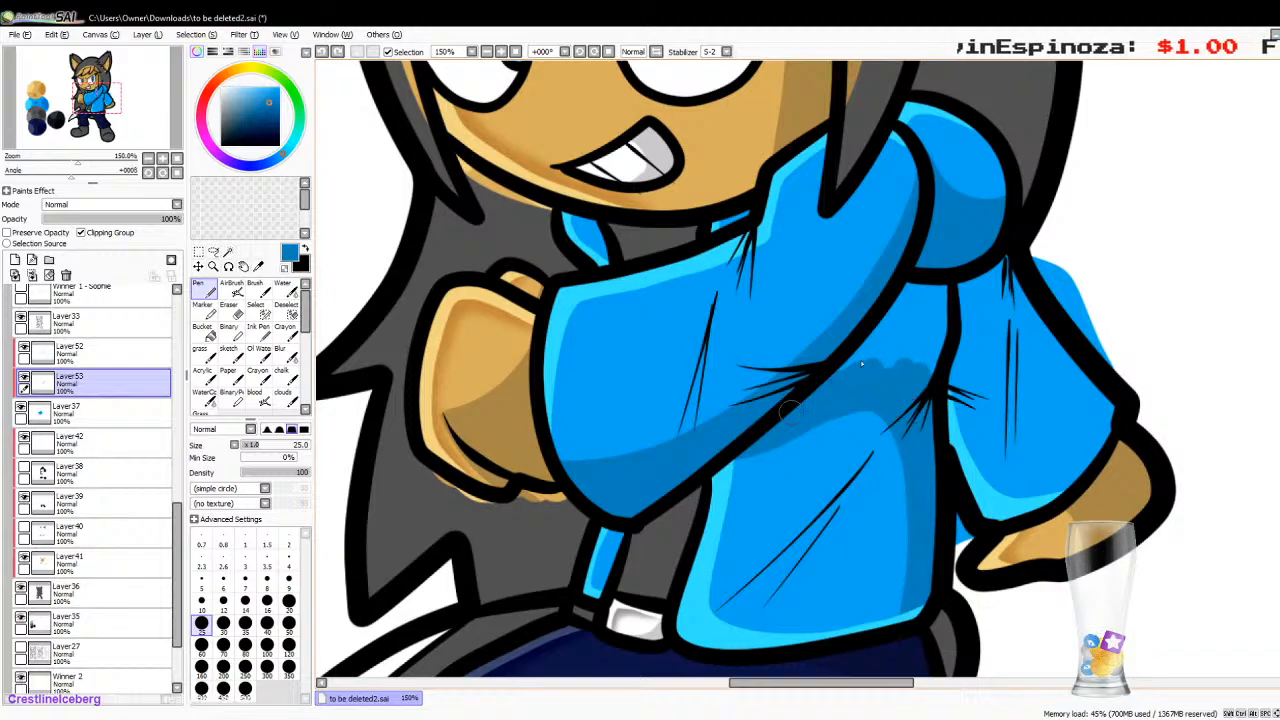
left_click_drag(861, 364, 911, 296)
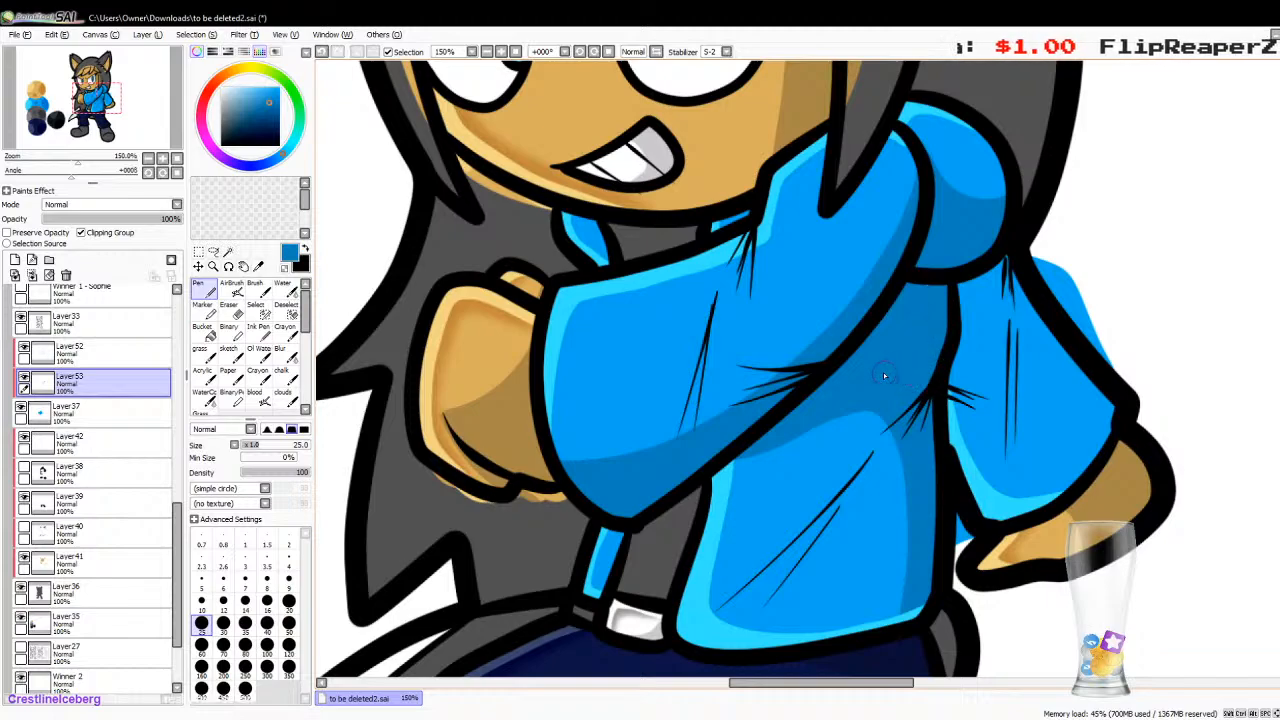
mouse_move(943, 374)
left_mouse_down()
mouse_move(1000, 345)
mouse_move(1085, 398)
mouse_move(1065, 364)
mouse_move(965, 352)
left_mouse_up()
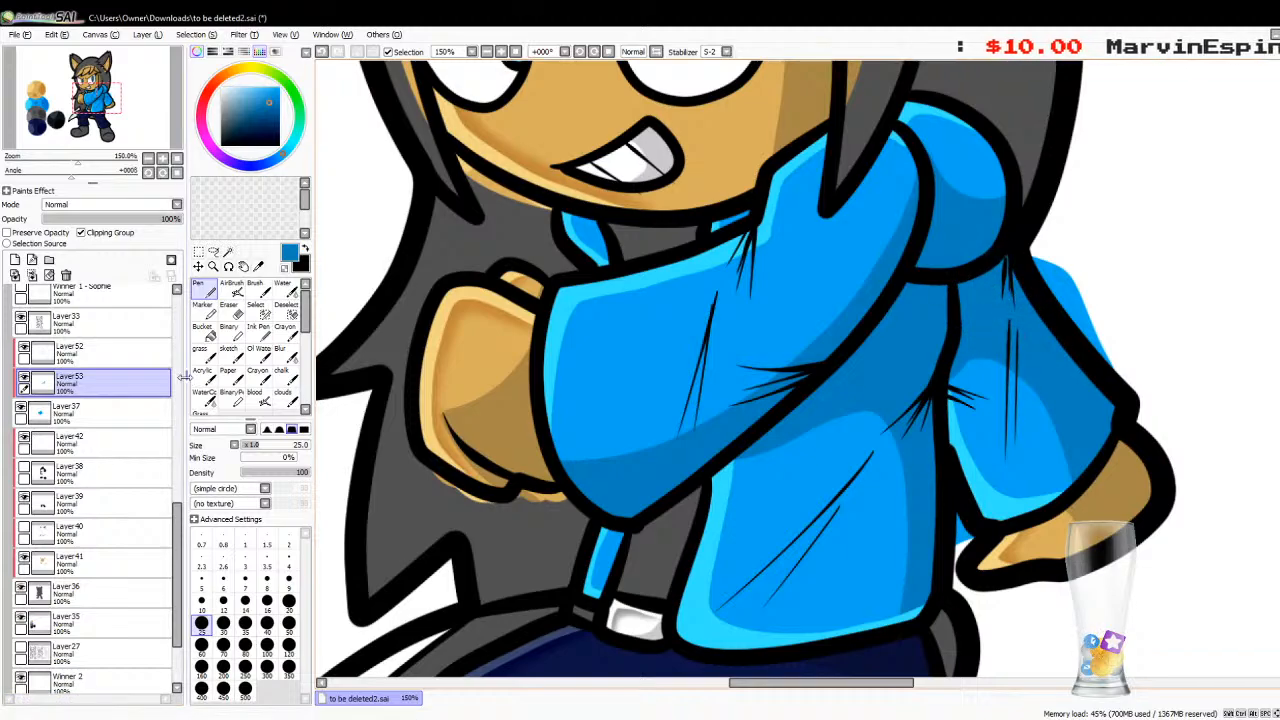
Step: Erase the far end of the hoodie's hem highlight on Layer52 with the Eraser at size 35
left_click(229, 313)
left_click(100, 352)
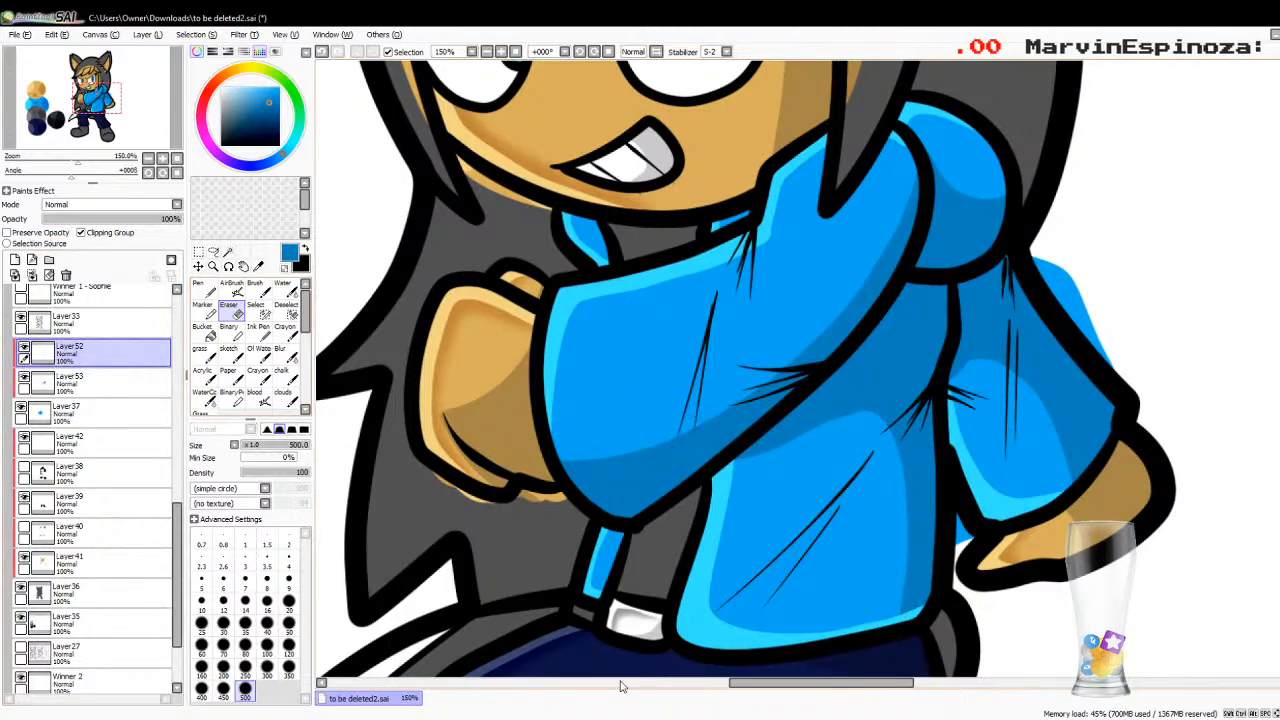
left_click(245, 622)
left_click_drag(819, 621, 920, 612)
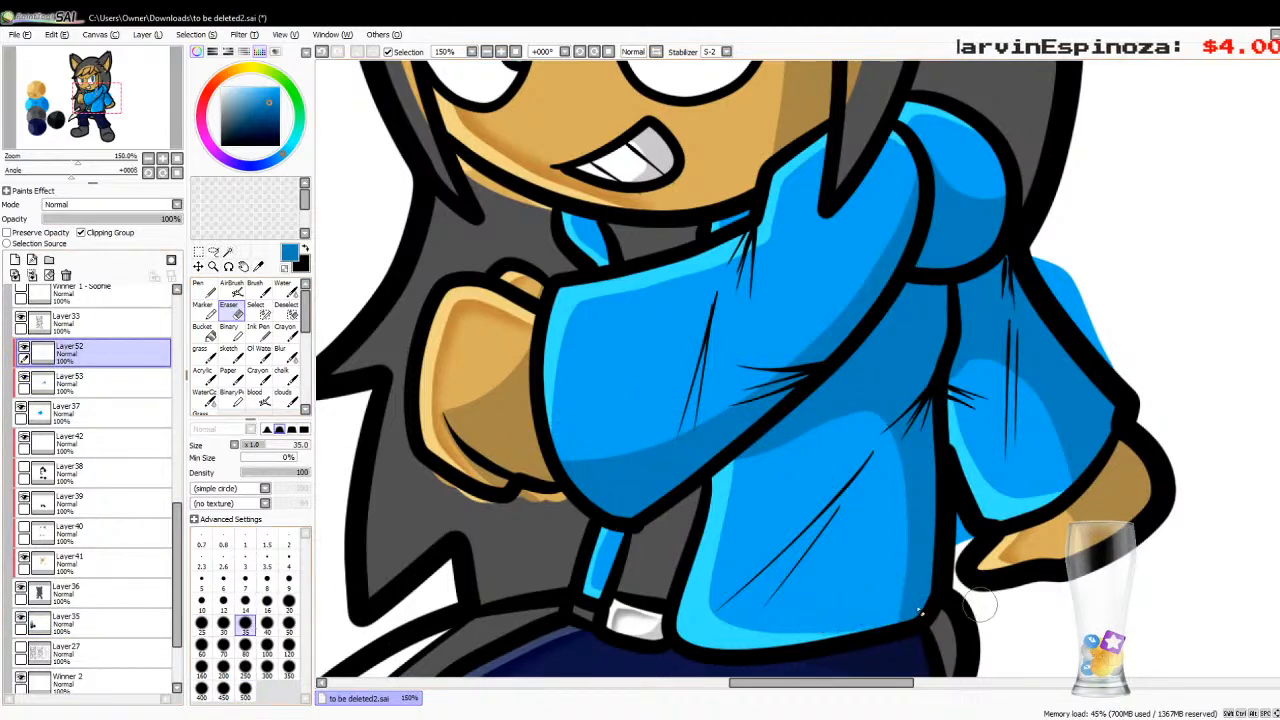
Step: Sample the light cyan from the hoodie and repaint the highlight along the torso's hem on Layer52 with the Pen
left_click(258, 266)
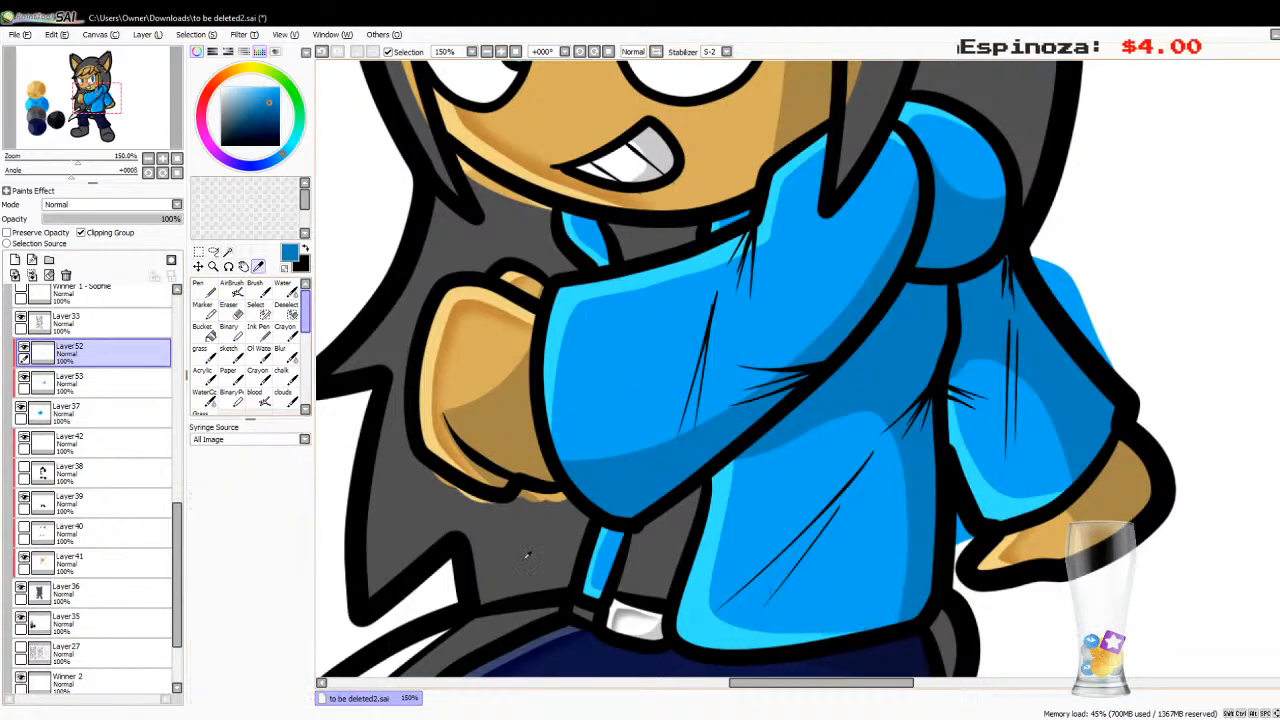
left_click(695, 600)
left_click(207, 290)
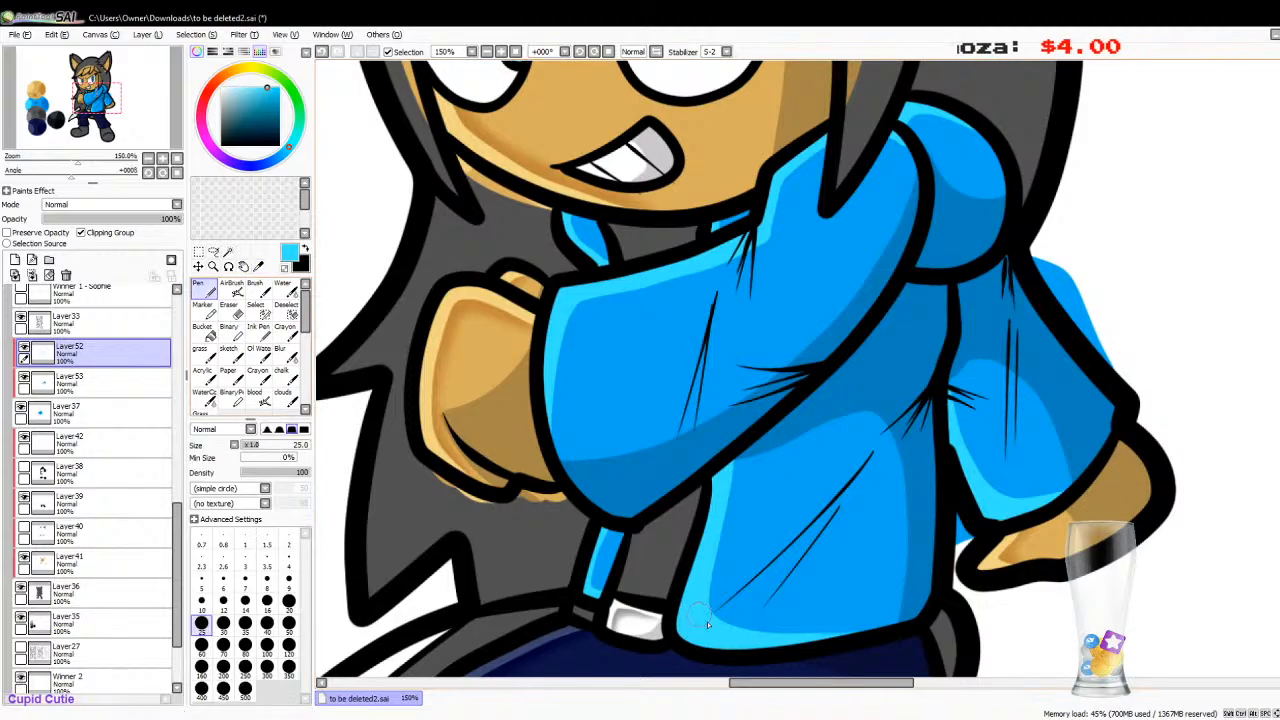
left_click_drag(707, 625, 950, 655)
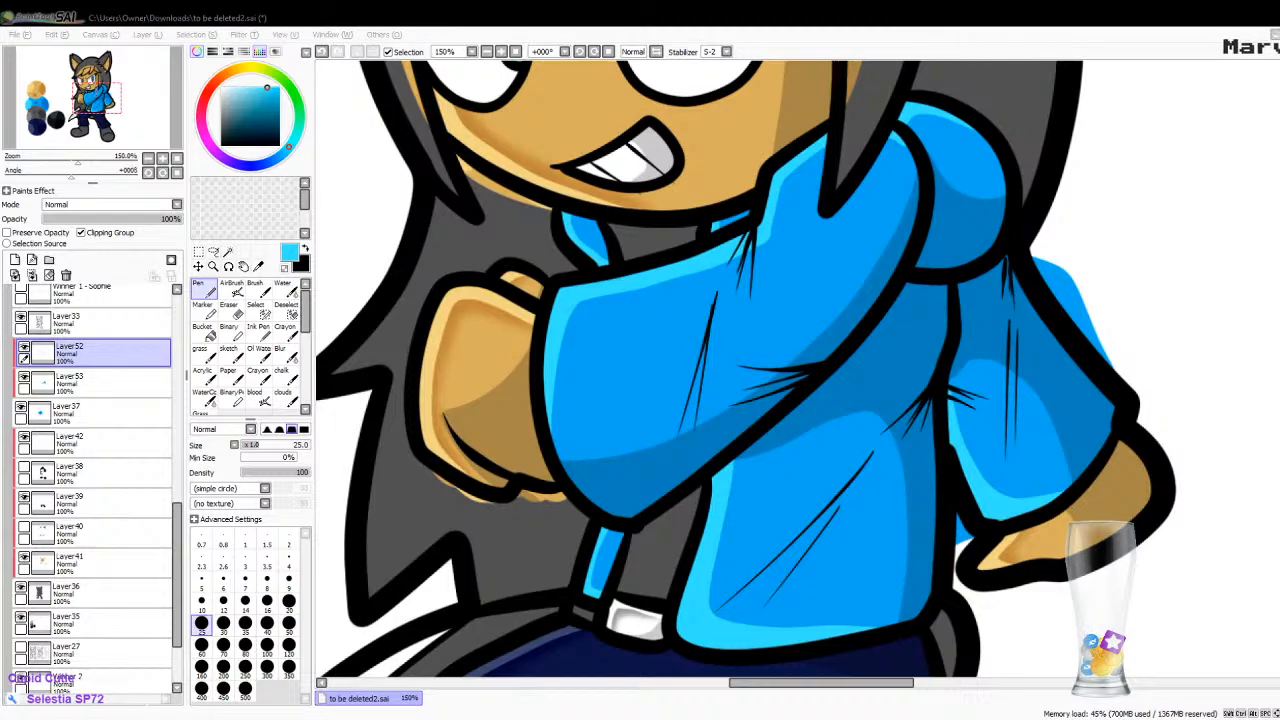
left_click(704, 709)
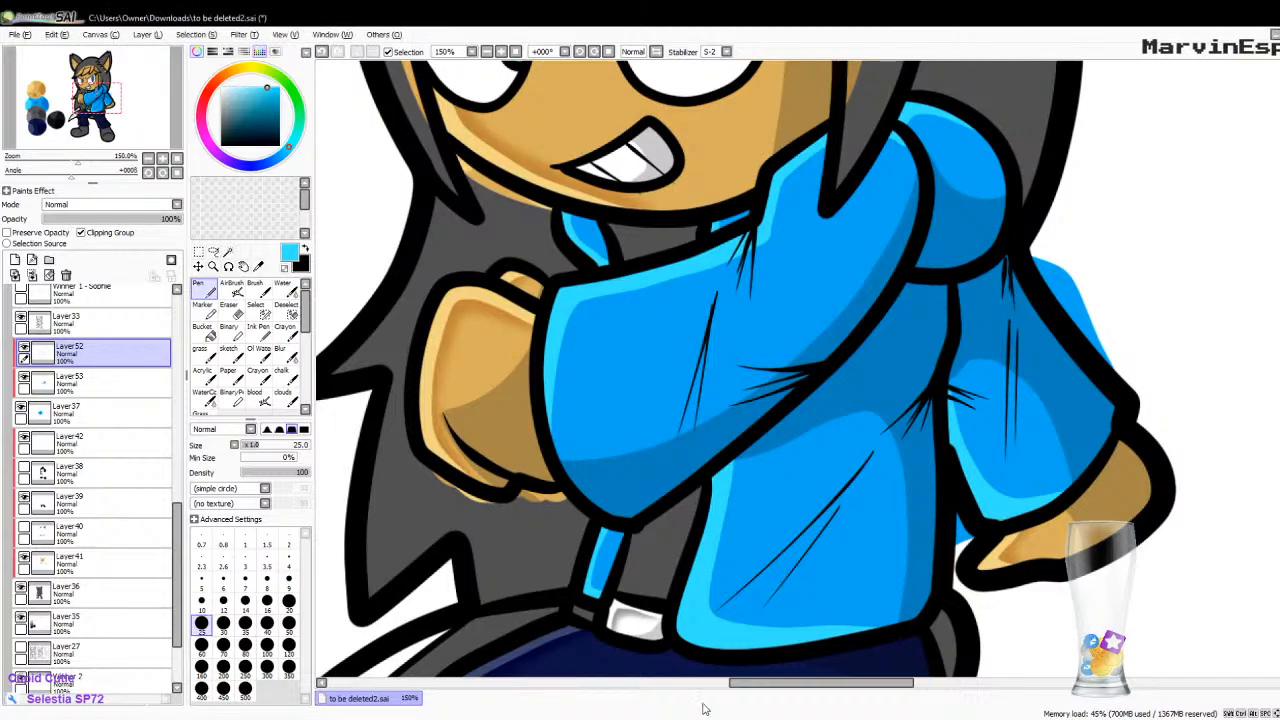
Step: Sample the darker blue shading and paint it with the Pen on Layer53 over the collar pieces and the hoodie strip below the cuff
left_click_drag(760, 693, 739, 692)
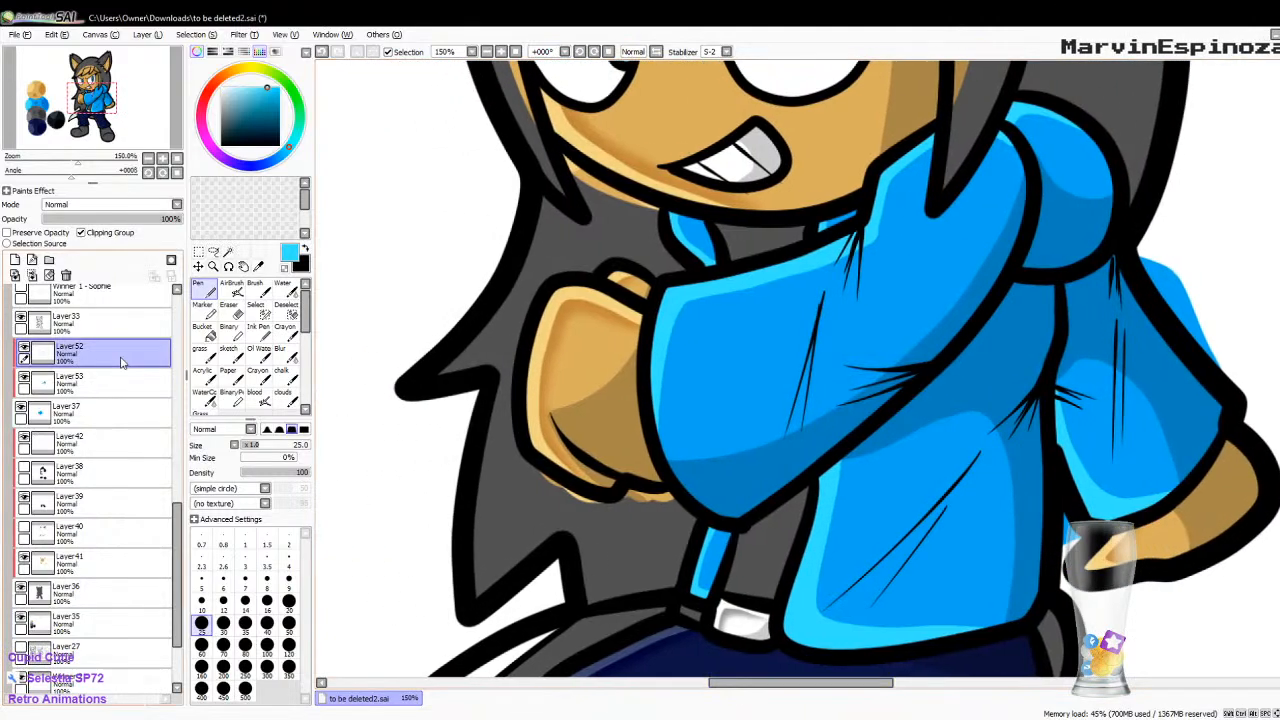
left_click(258, 266)
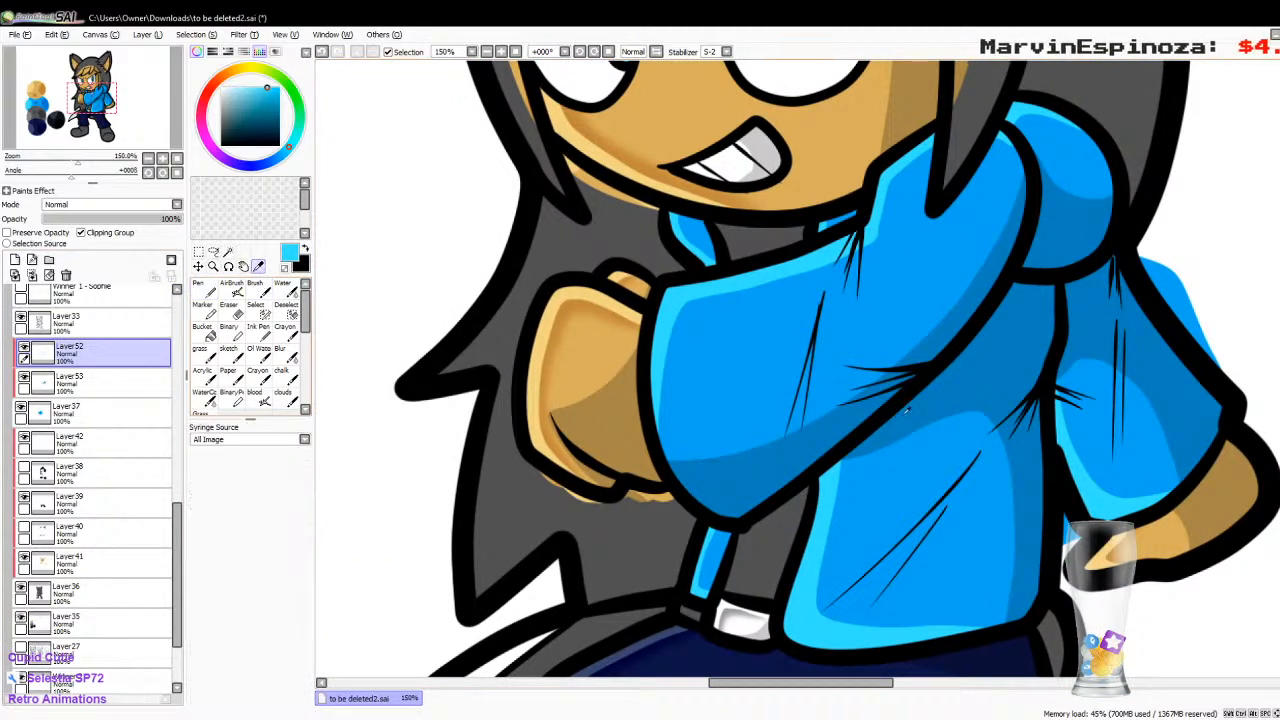
left_click(936, 398)
left_click(204, 288)
left_click(136, 377)
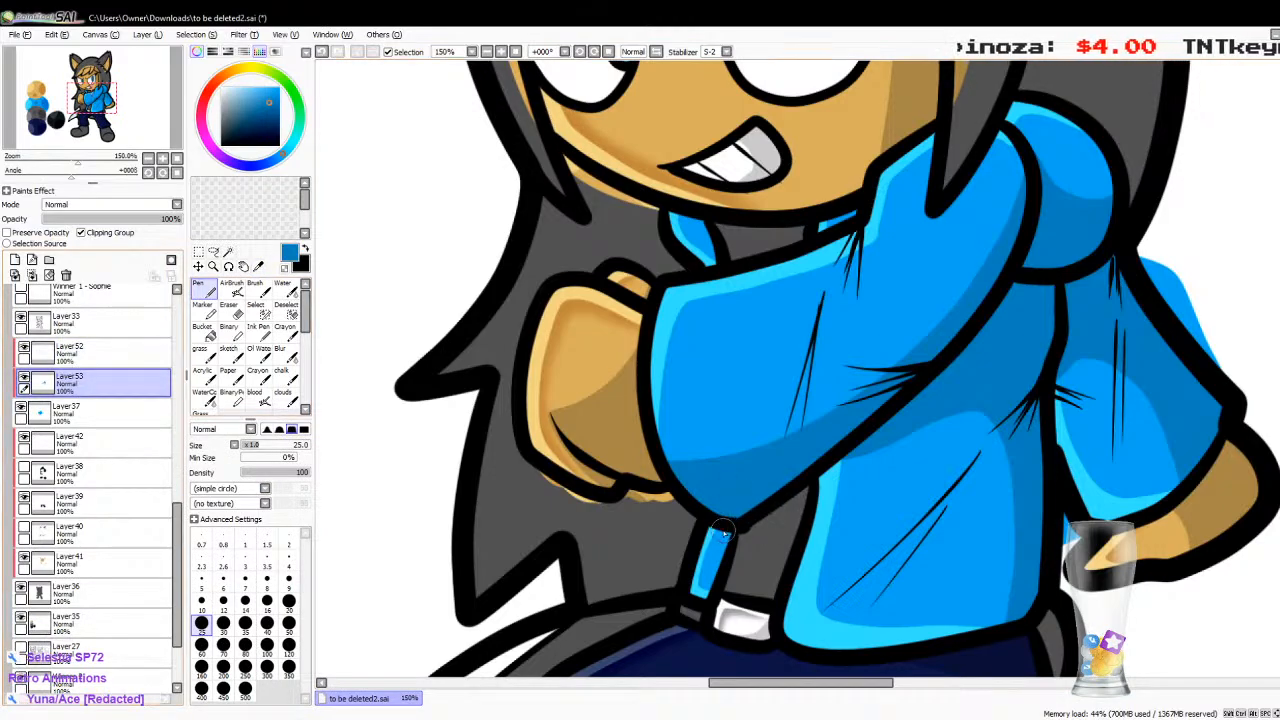
mouse_move(723, 531)
left_mouse_down()
mouse_move(729, 589)
mouse_move(731, 535)
left_mouse_up()
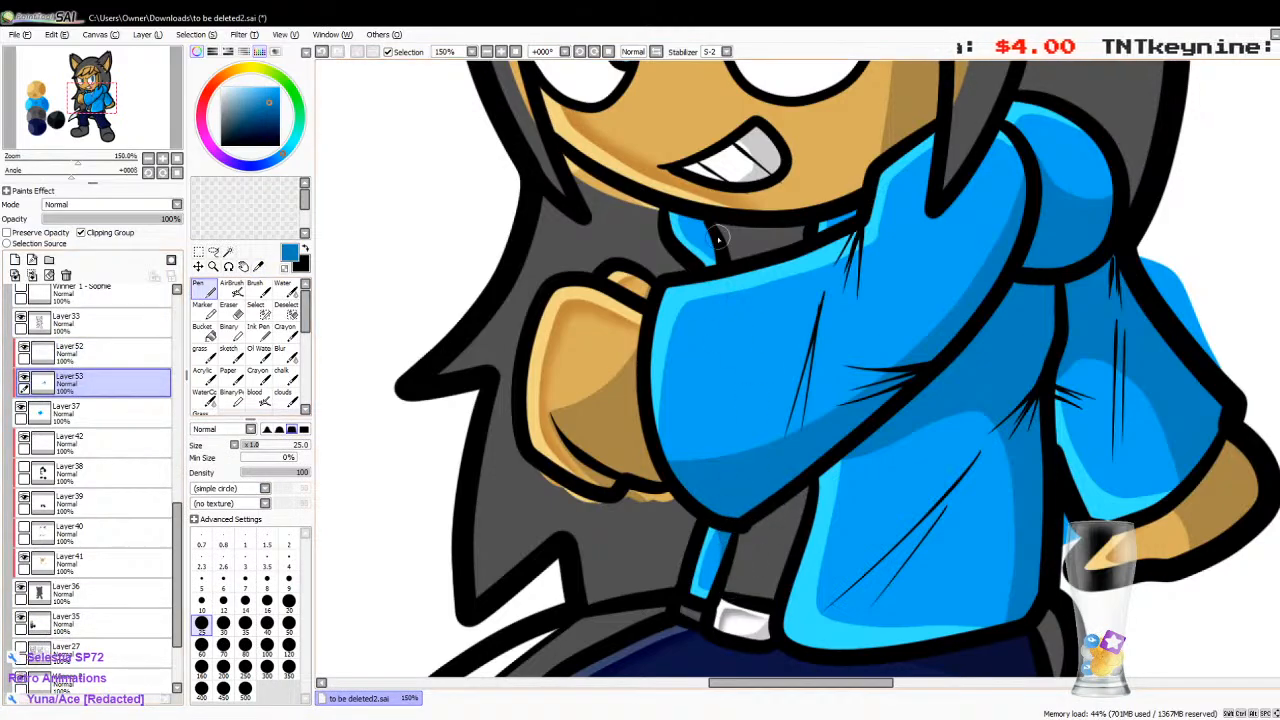
mouse_move(700, 220)
left_mouse_down()
mouse_move(687, 213)
mouse_move(699, 226)
left_mouse_up()
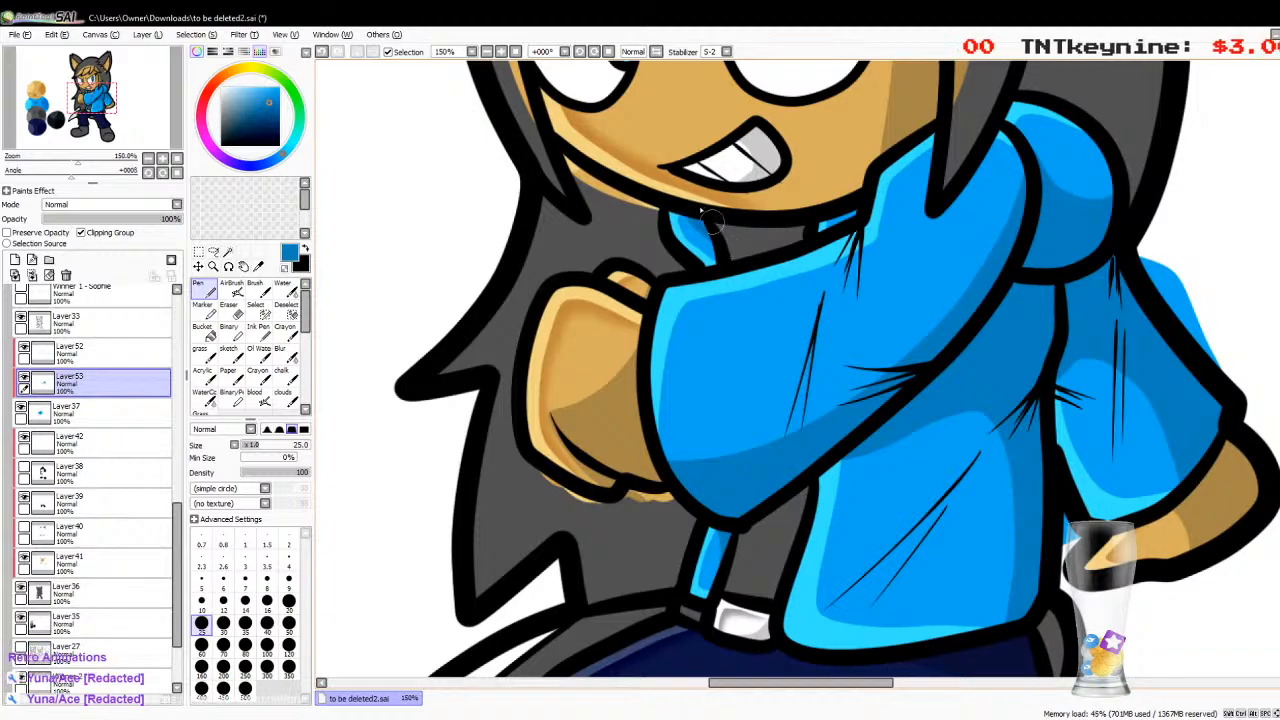
mouse_move(833, 223)
left_mouse_down()
mouse_move(850, 215)
mouse_move(846, 240)
left_mouse_up()
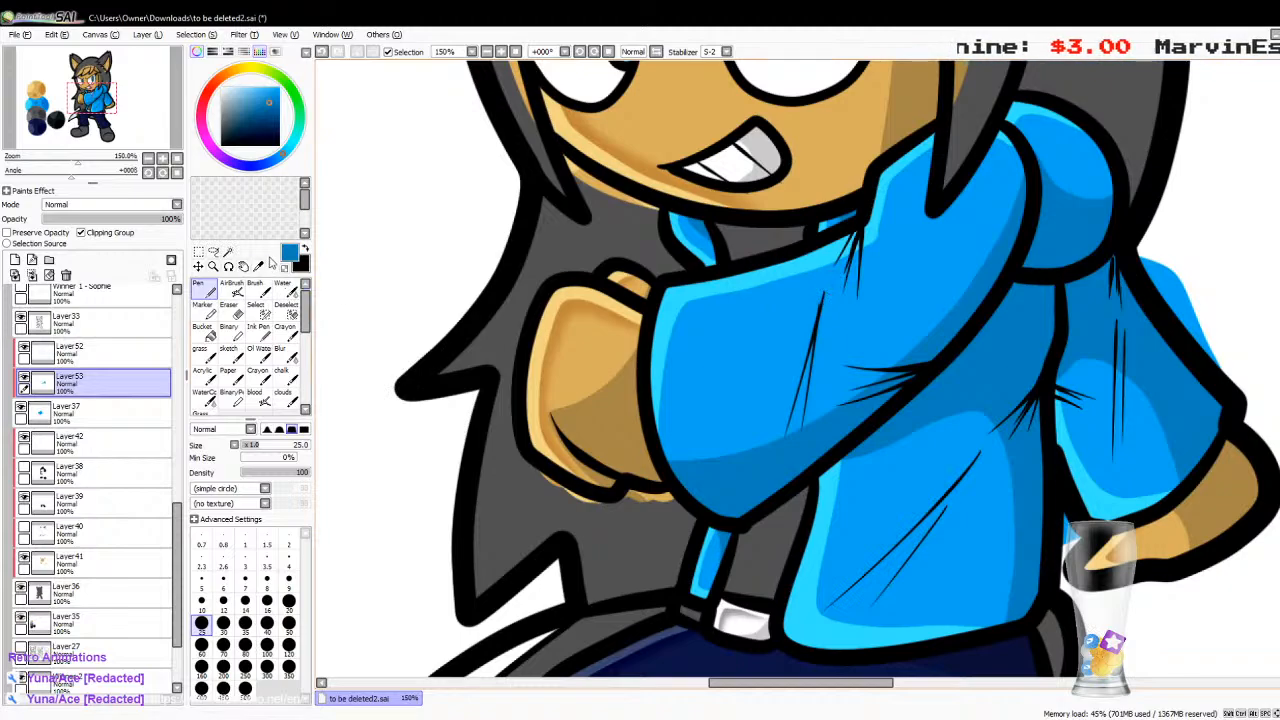
Step: Sample a deeper blue for the AirBrush and add a clipped layer between Layer53 and Layer52
key("alt")
left_click_drag(771, 680, 802, 688)
left_click(233, 287)
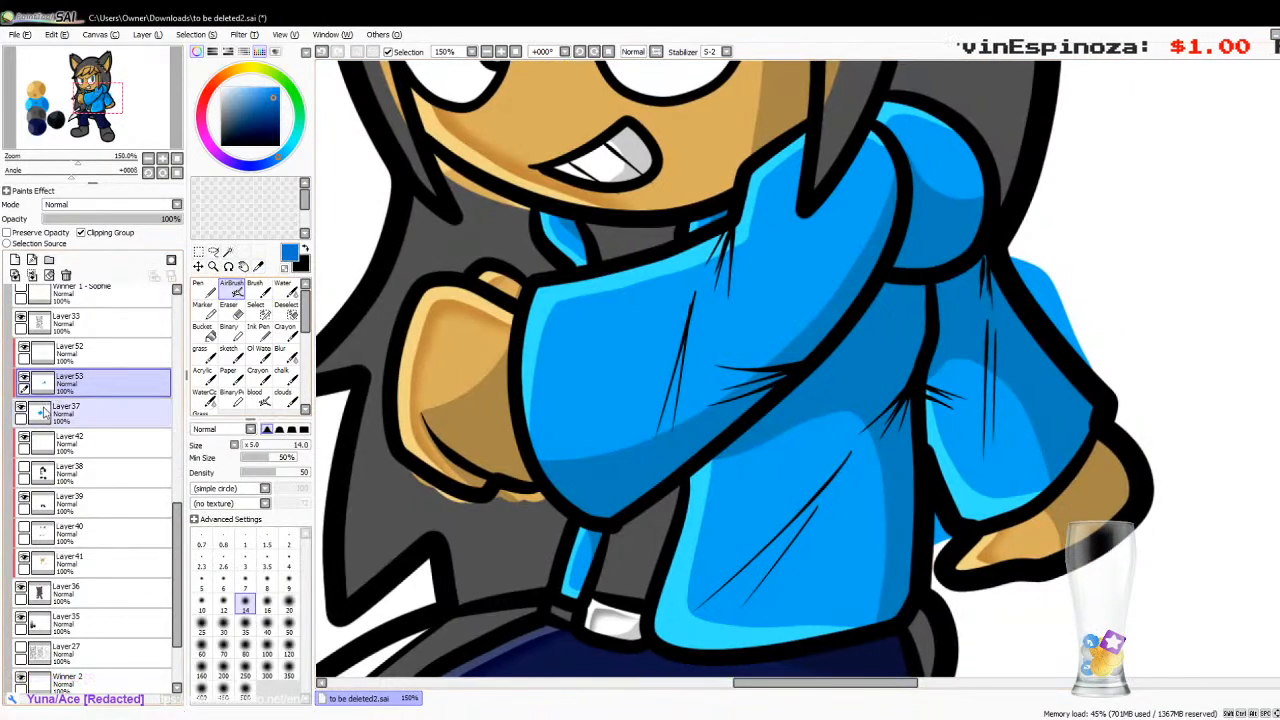
left_click(15, 259)
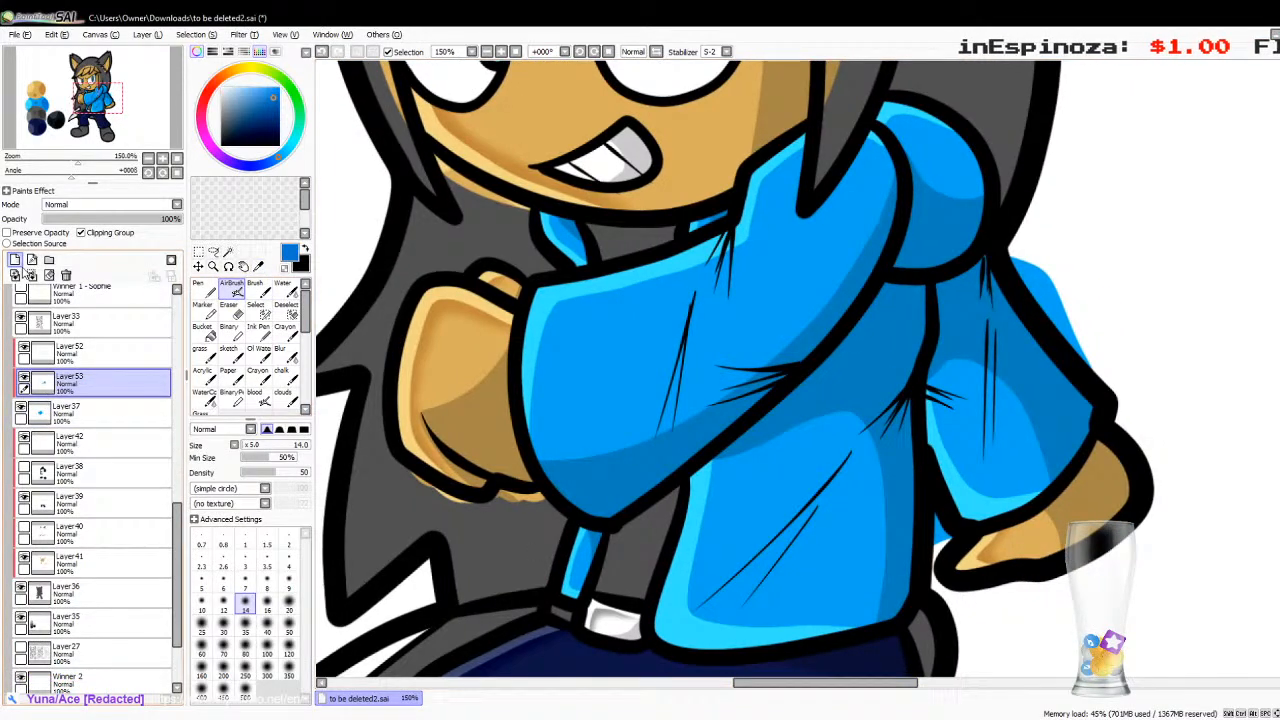
Step: Airbrush soft deeper blue shading at size 30 along the inner edges of the highlights on the sleeves, hood and torso
left_click(223, 624)
mouse_move(534, 390)
left_mouse_down()
mouse_move(530, 427)
mouse_move(550, 303)
mouse_move(529, 390)
mouse_move(563, 294)
mouse_move(642, 281)
mouse_move(563, 306)
mouse_move(651, 278)
left_mouse_up()
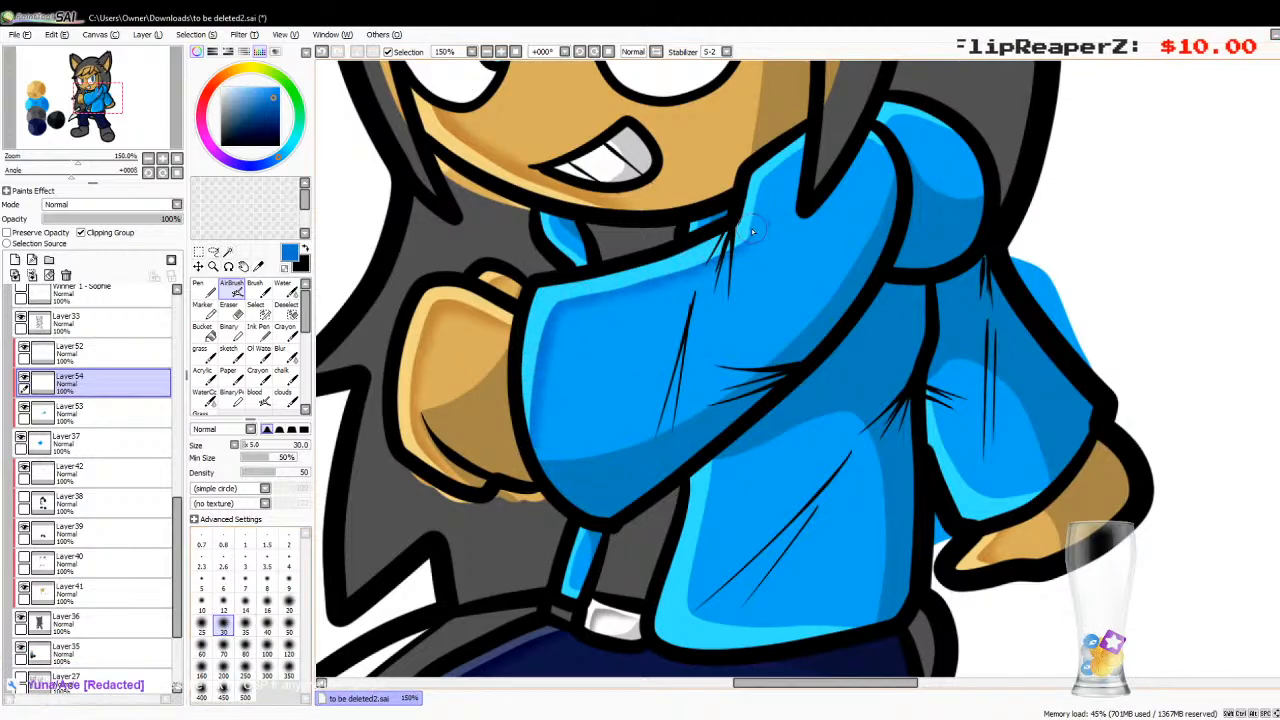
mouse_move(752, 231)
left_mouse_down()
mouse_move(795, 150)
mouse_move(962, 128)
mouse_move(948, 147)
left_mouse_up()
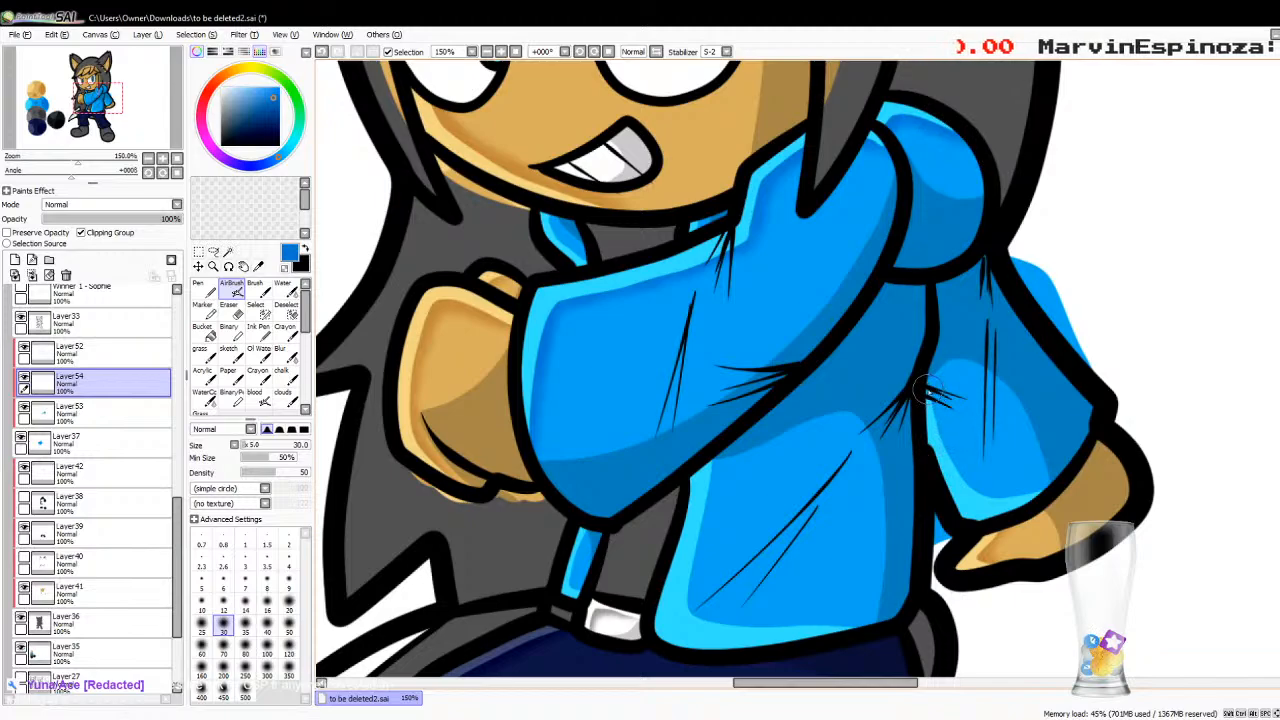
mouse_move(928, 390)
left_mouse_down()
mouse_move(935, 430)
mouse_move(983, 487)
mouse_move(1008, 493)
left_mouse_up()
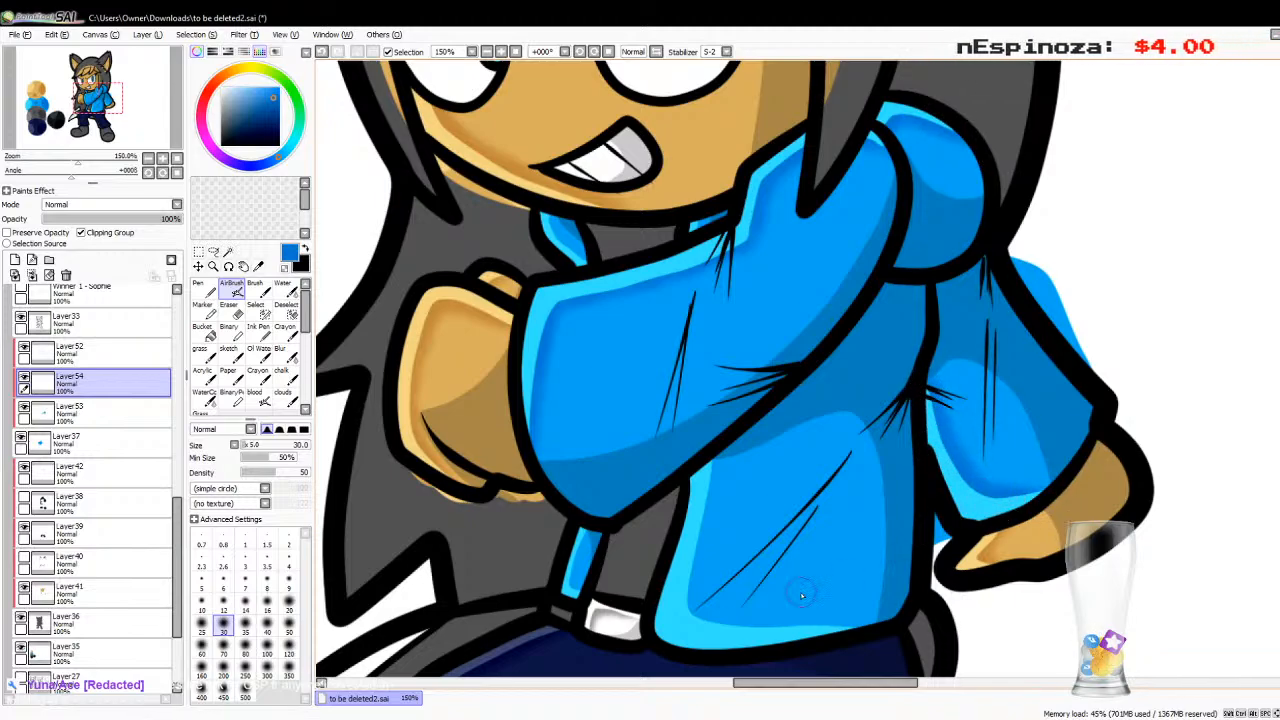
mouse_move(705, 478)
left_mouse_down()
mouse_move(690, 638)
mouse_move(722, 642)
mouse_move(679, 609)
mouse_move(863, 635)
mouse_move(787, 625)
mouse_move(853, 641)
left_mouse_up()
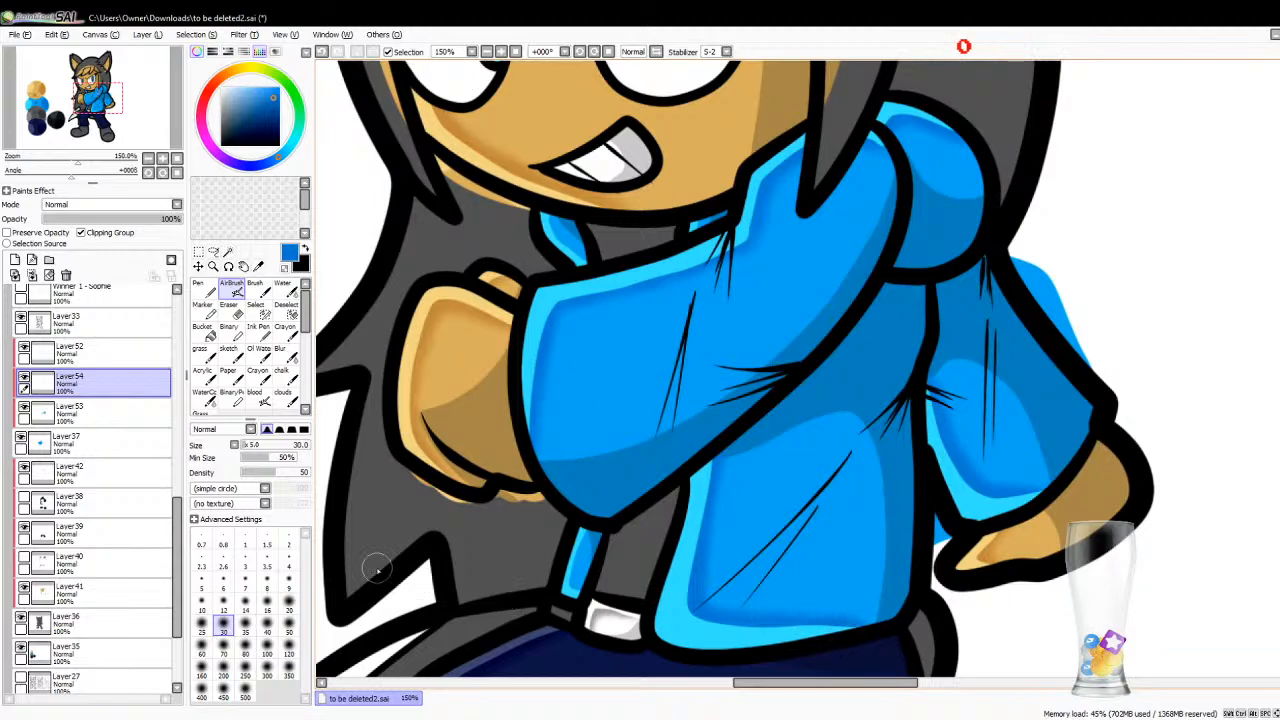
Step: Airbrush deeper blue shading at size 14 on the collar and the narrow hoodie strip below the front sleeve
left_click(245, 603)
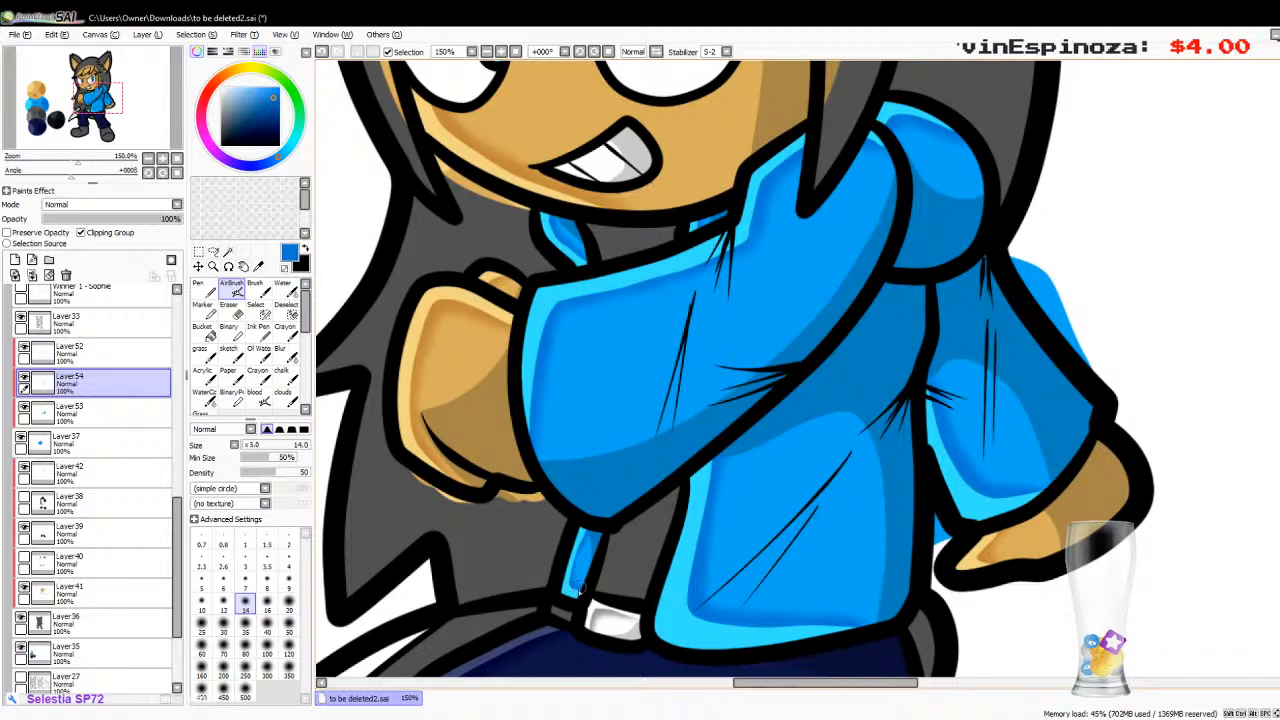
left_click(437, 718)
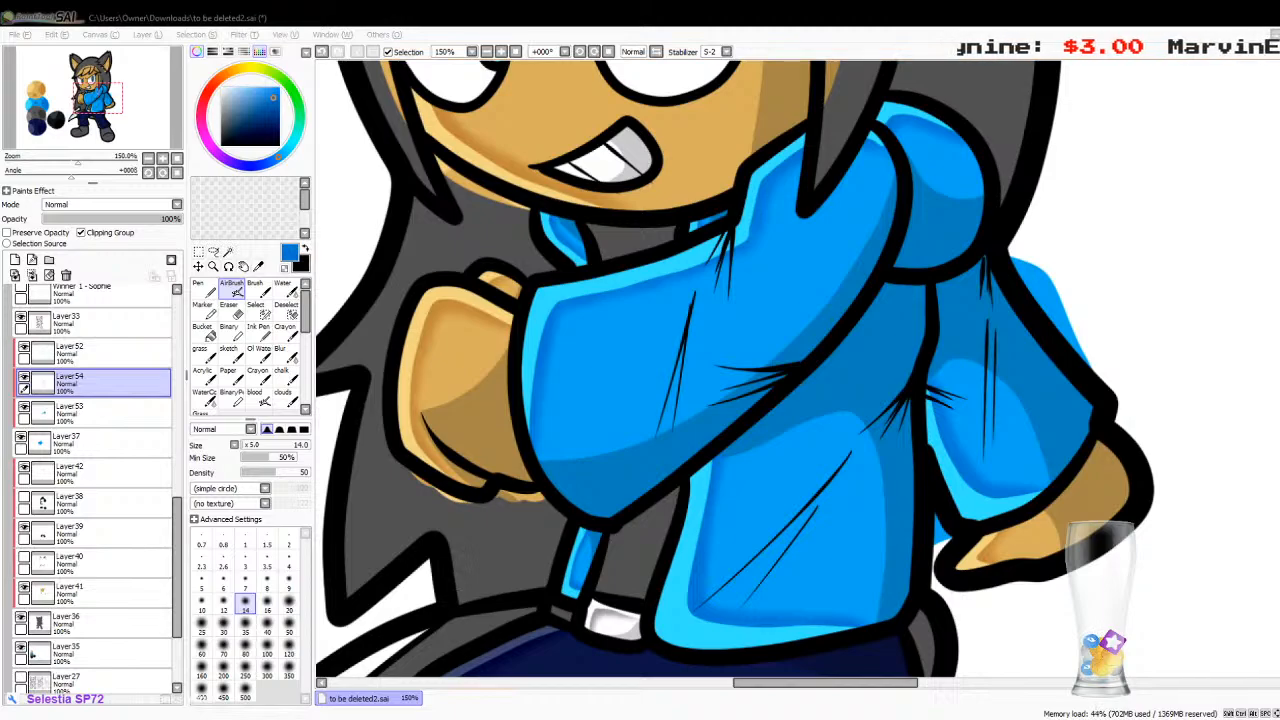
left_click(537, 708)
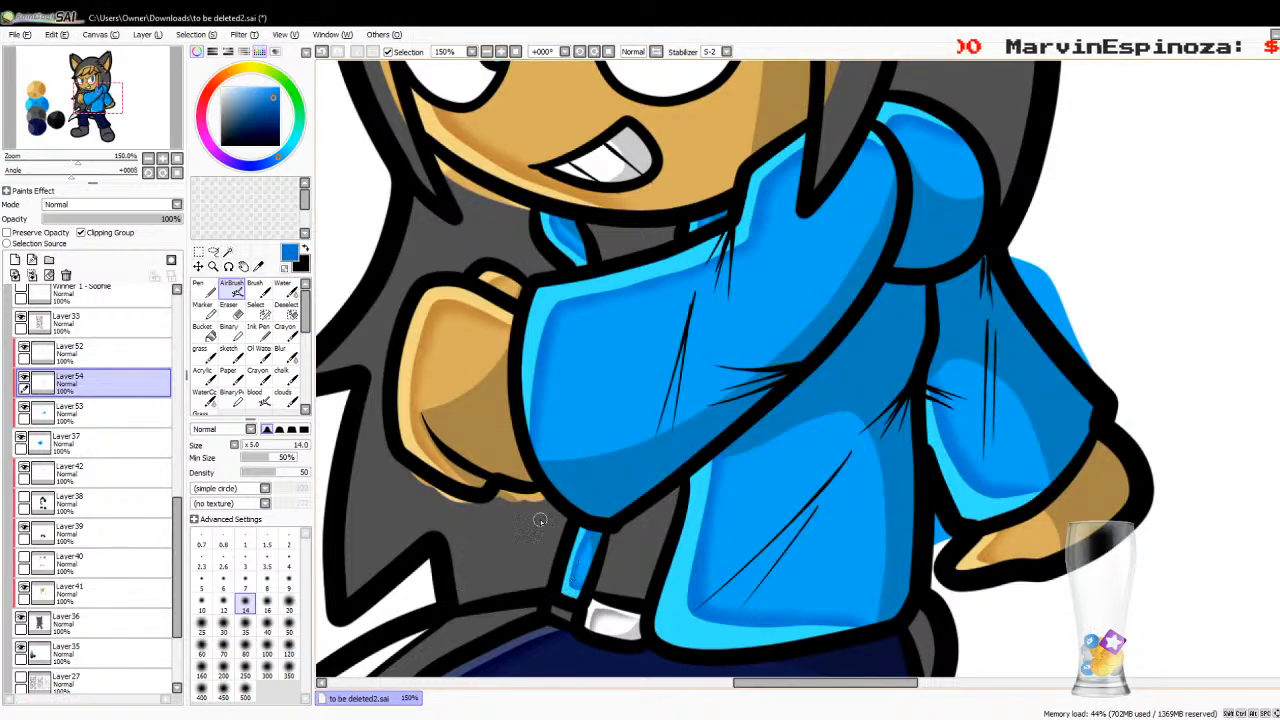
Step: Merge the hoodie's highlight and shading layers, Layer52, Layer54 and Layer53, down into Layer37
left_click(41, 359)
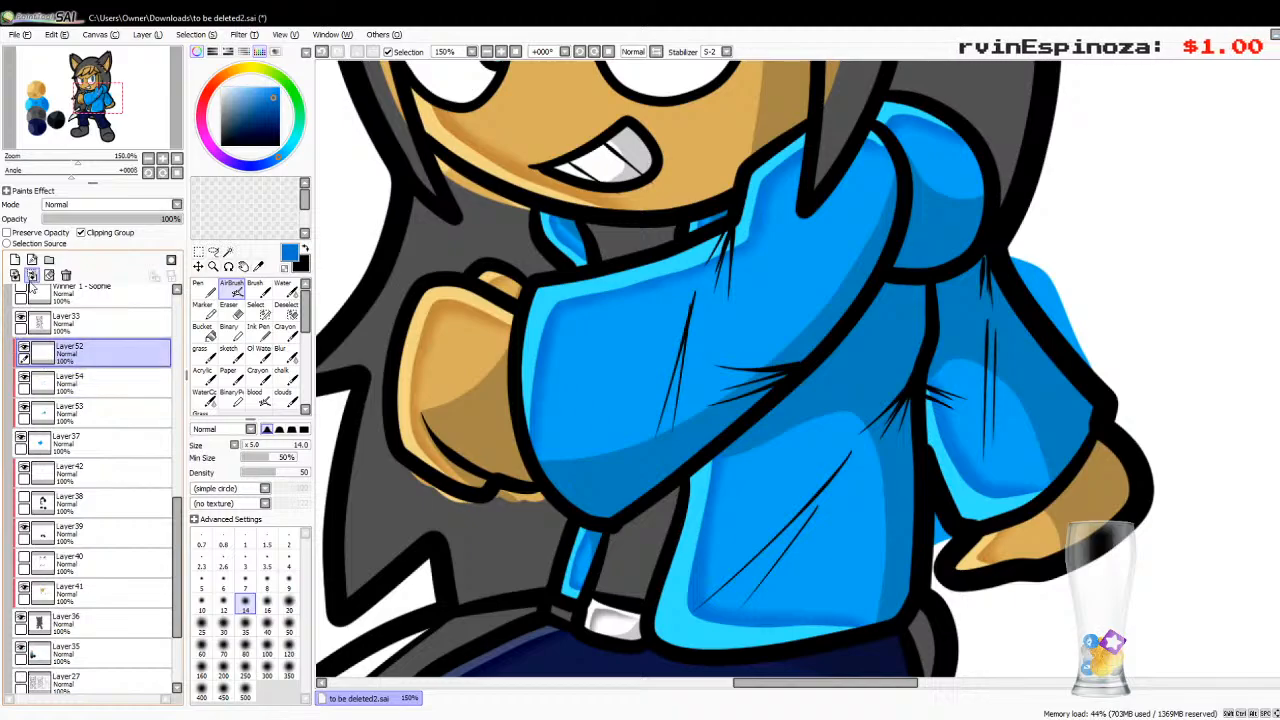
left_click(31, 277)
left_click(31, 277)
left_click(31, 277)
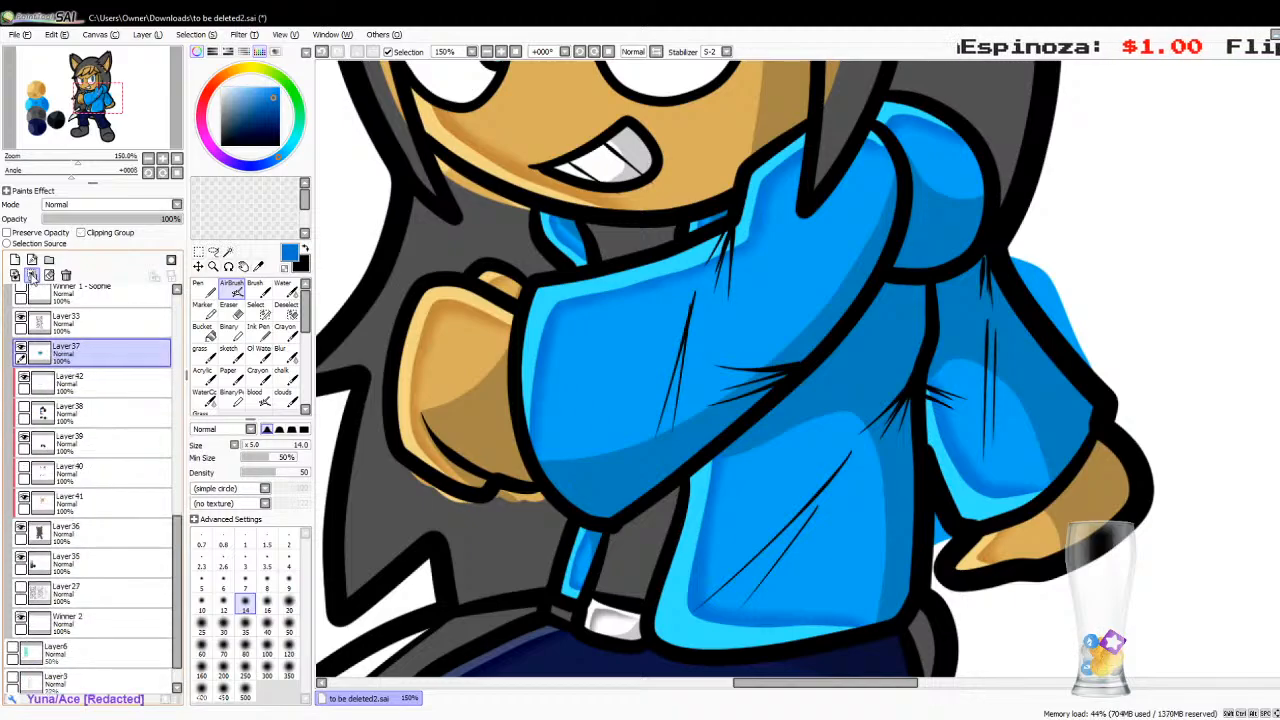
Step: Turn on clipping for Layer37 and merge it down into Layer42
left_click(148, 157)
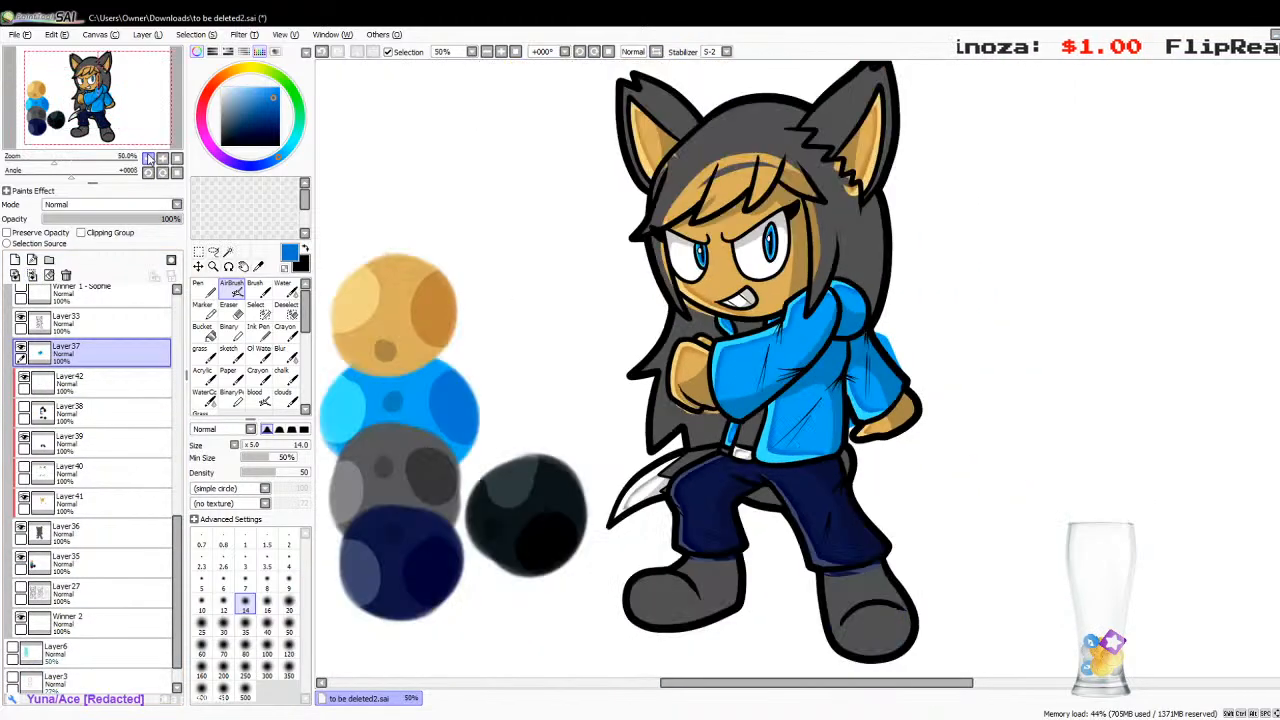
left_click(100, 232)
left_click(31, 277)
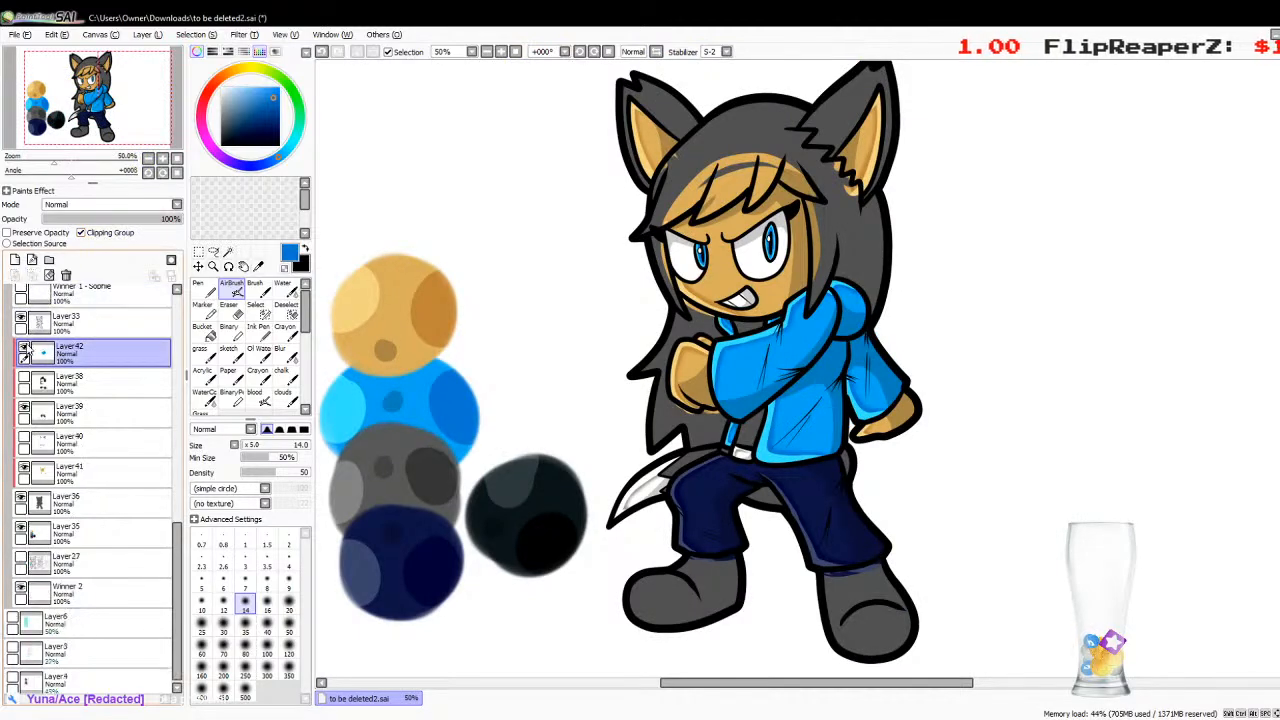
Step: Show Layer38 with the black hair and boots and make it the active layer
left_click(22, 382)
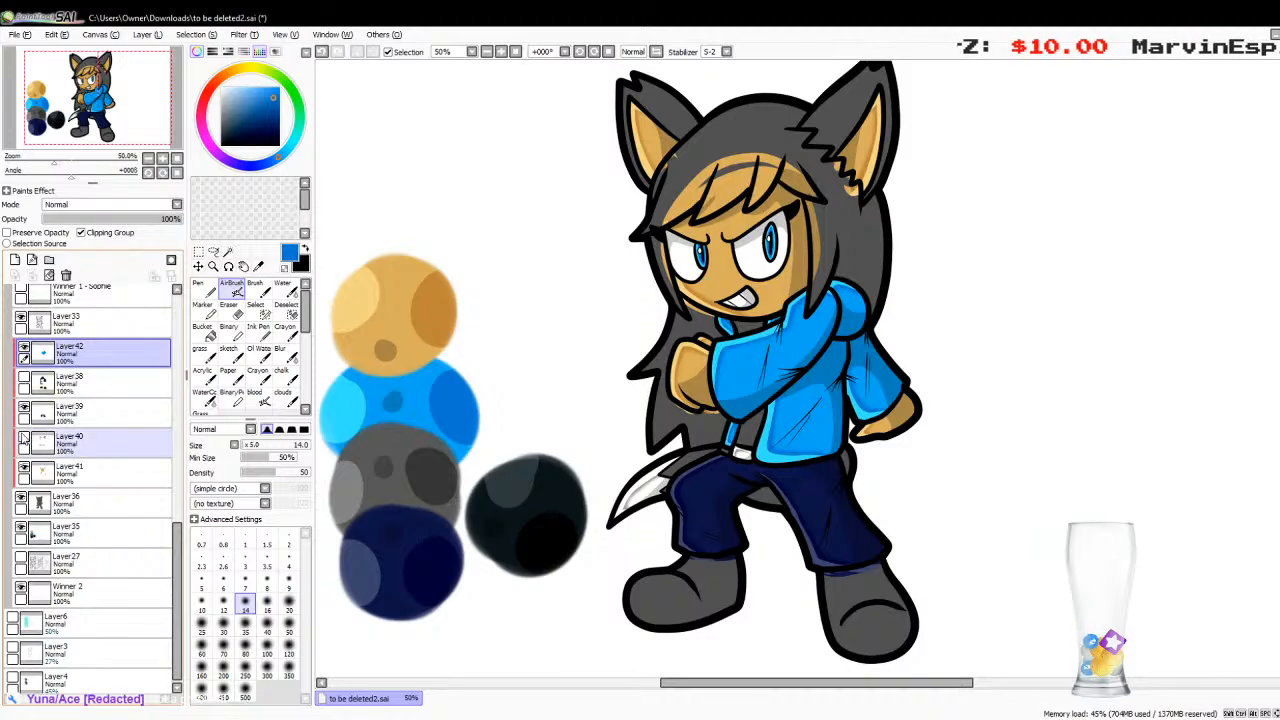
left_click(24, 378)
left_click(62, 381)
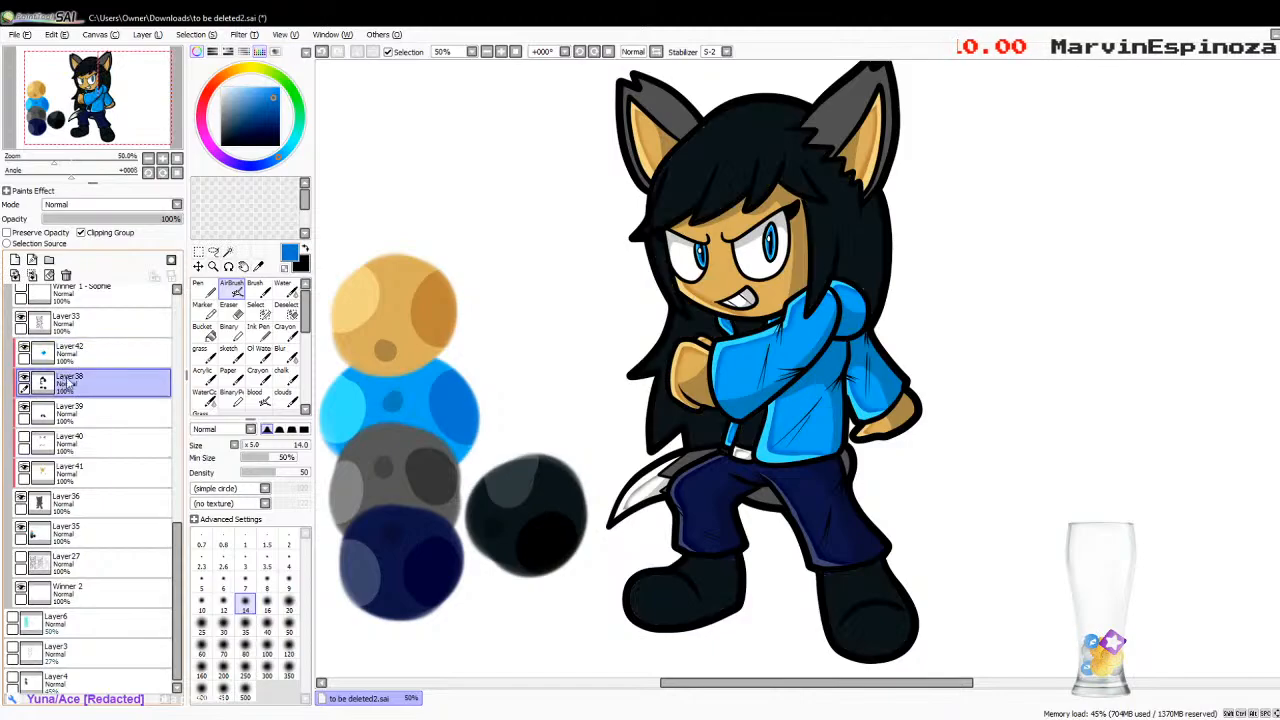
Step: Sample the near-black base colour from the black swatch and set the Pen to size 14
left_click(258, 266)
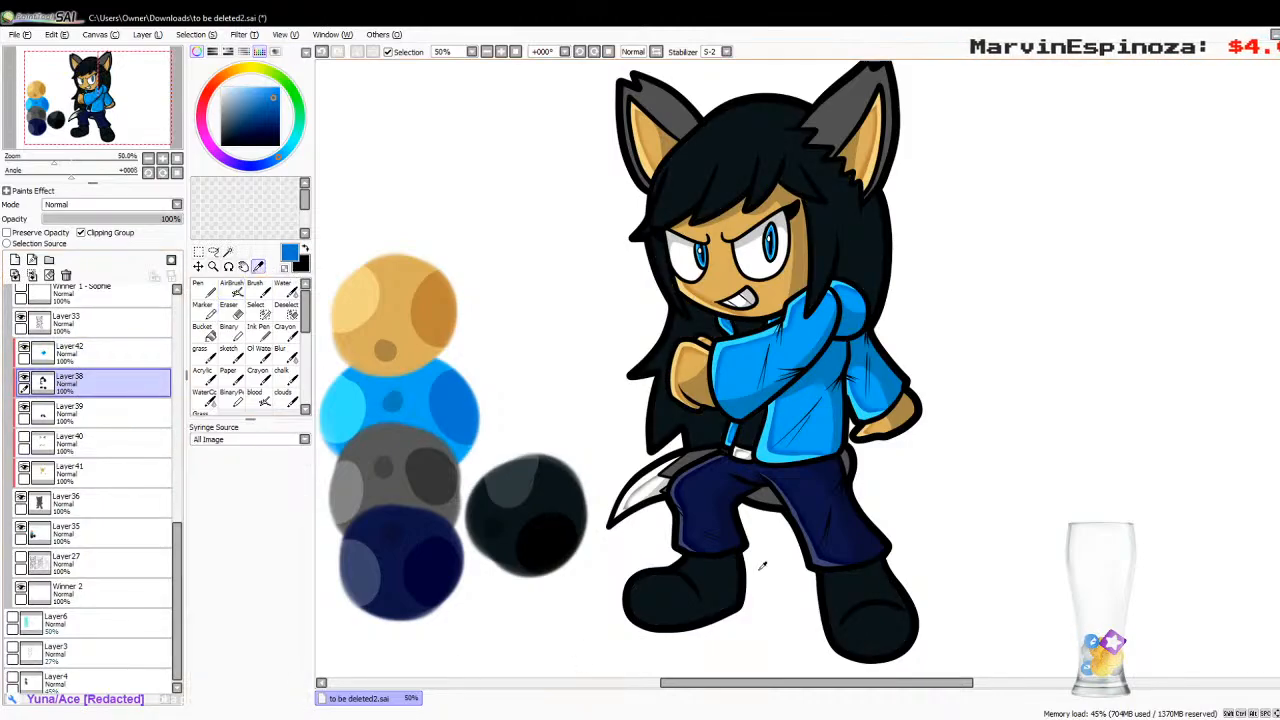
scroll(798, 370, "down", 2)
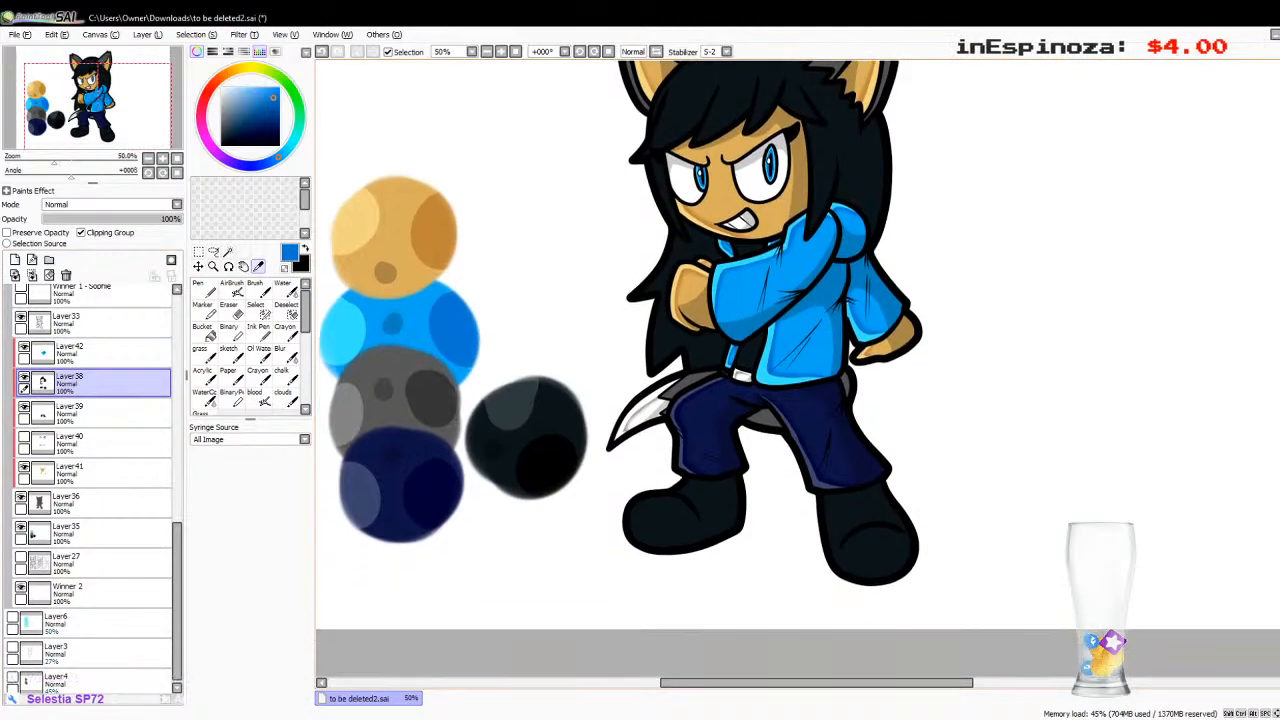
scroll(798, 370, "up", 2)
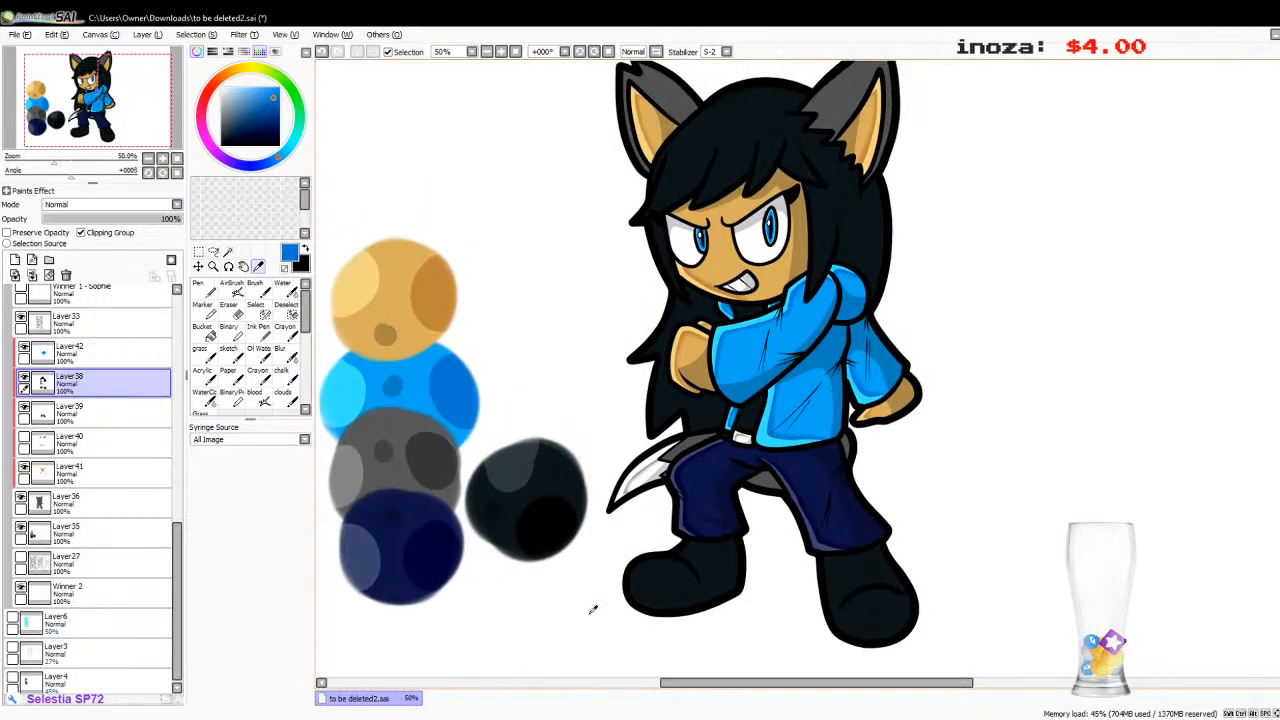
left_click(550, 481)
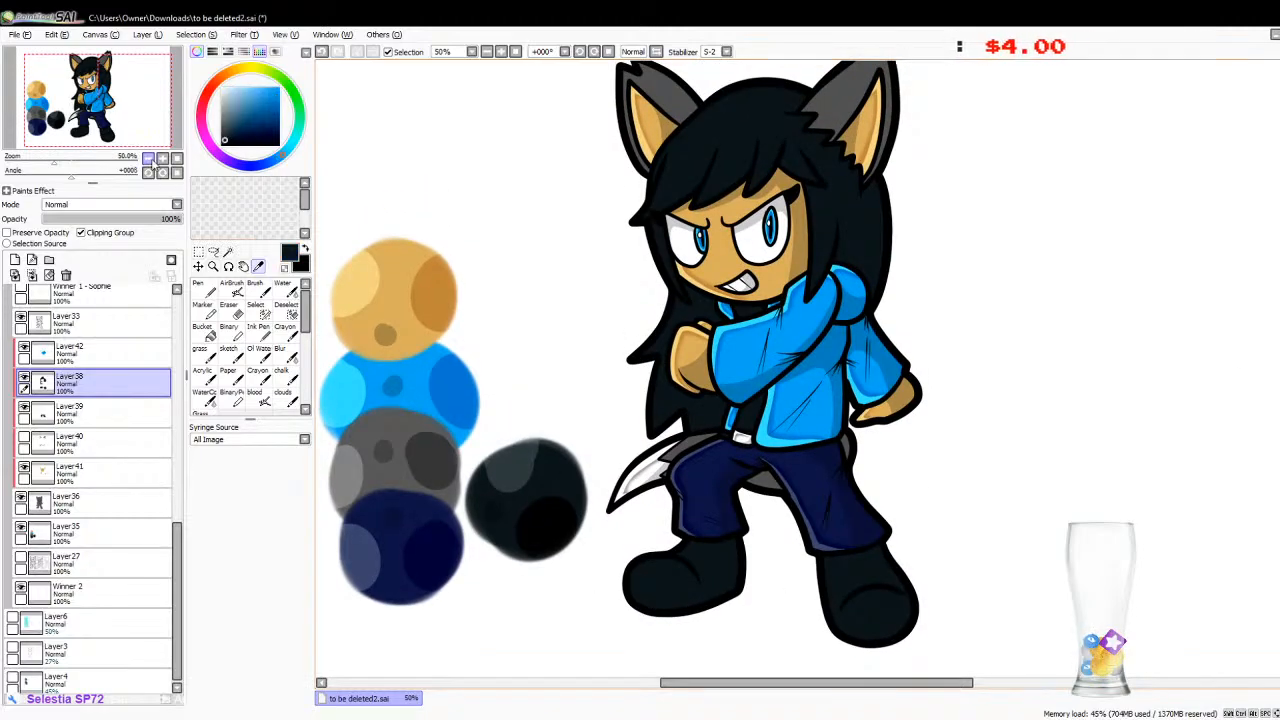
left_click(162, 158)
left_click(162, 158)
left_click(162, 158)
left_click(162, 158)
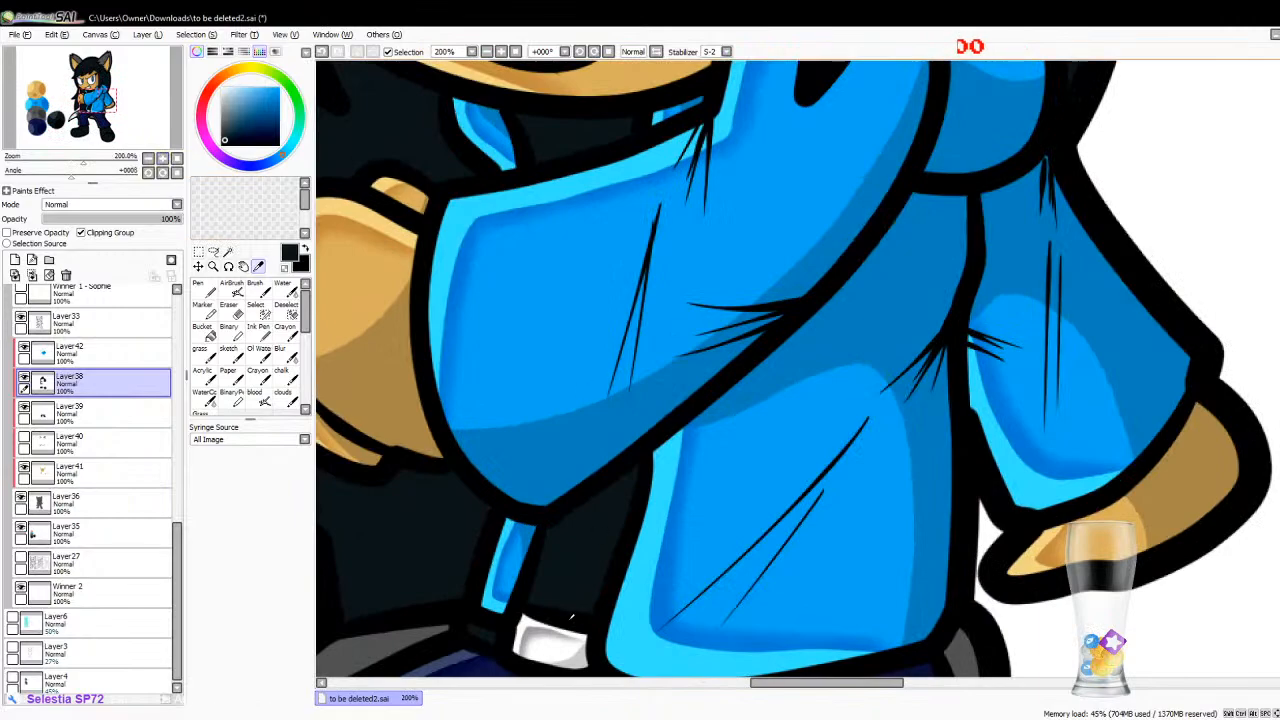
left_click(204, 290)
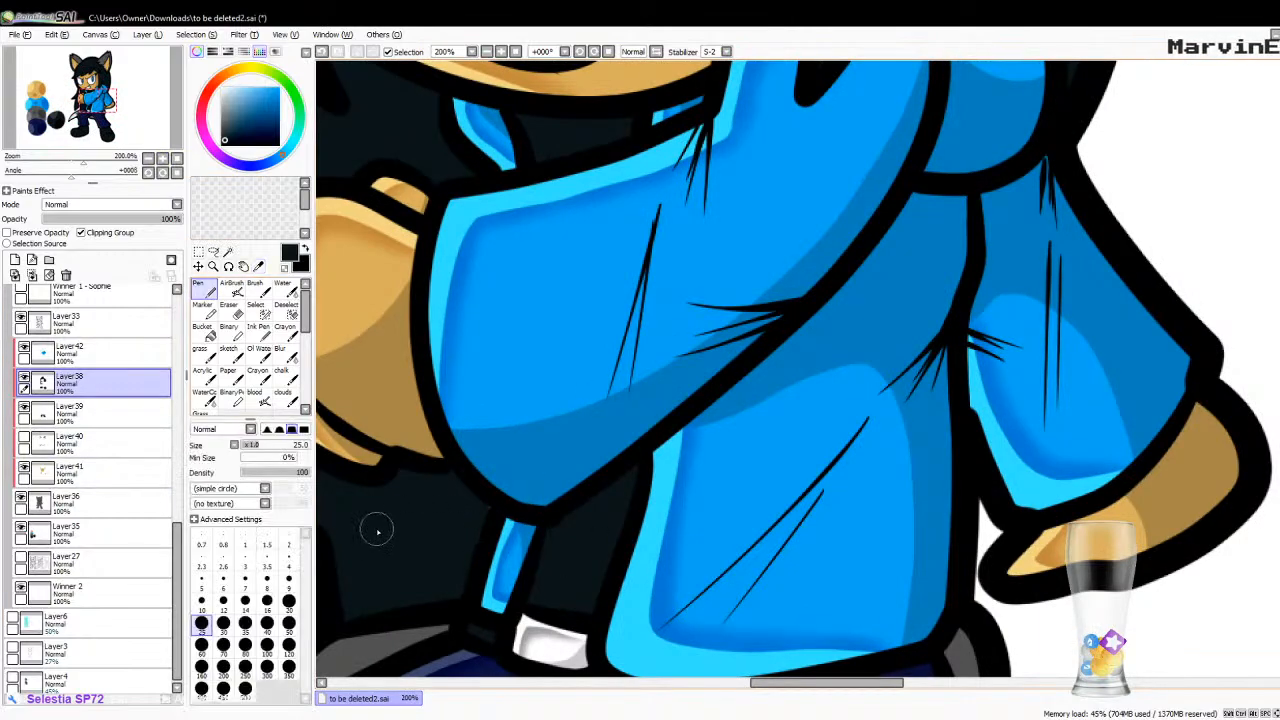
left_click(245, 600)
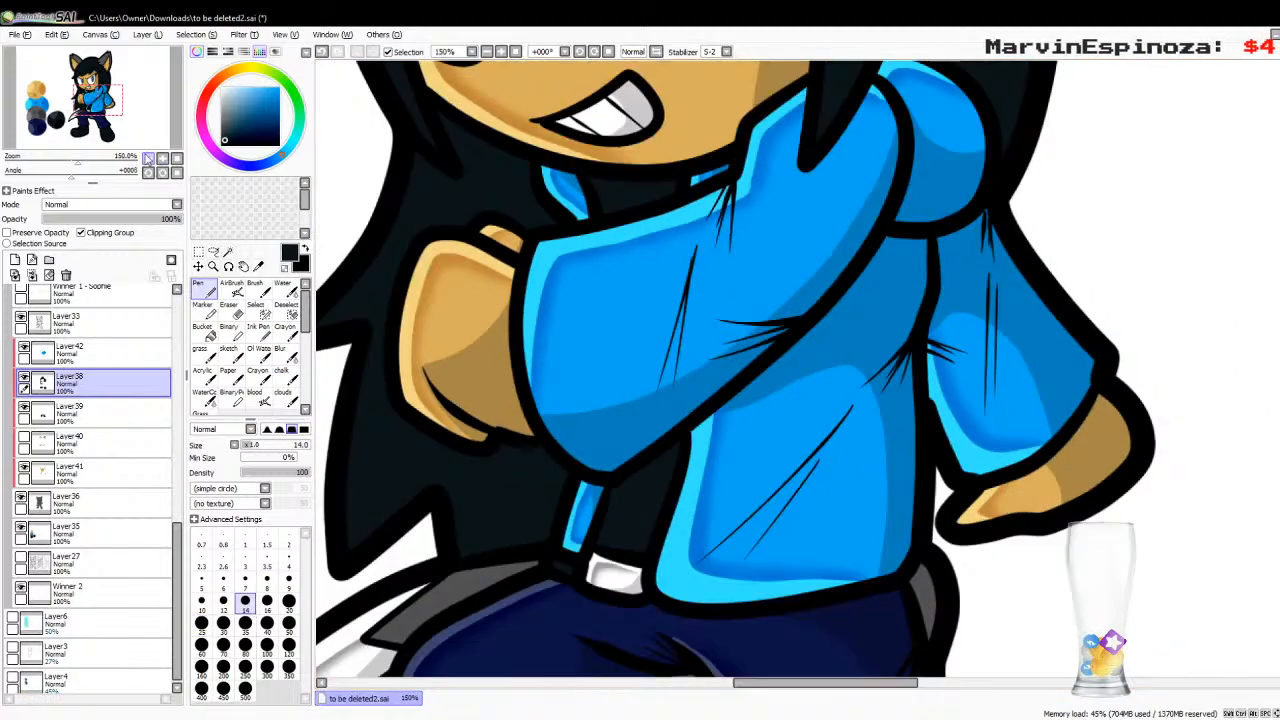
Step: Sample the lighter grey highlight colour from the black swatch beside the character
left_click(148, 158)
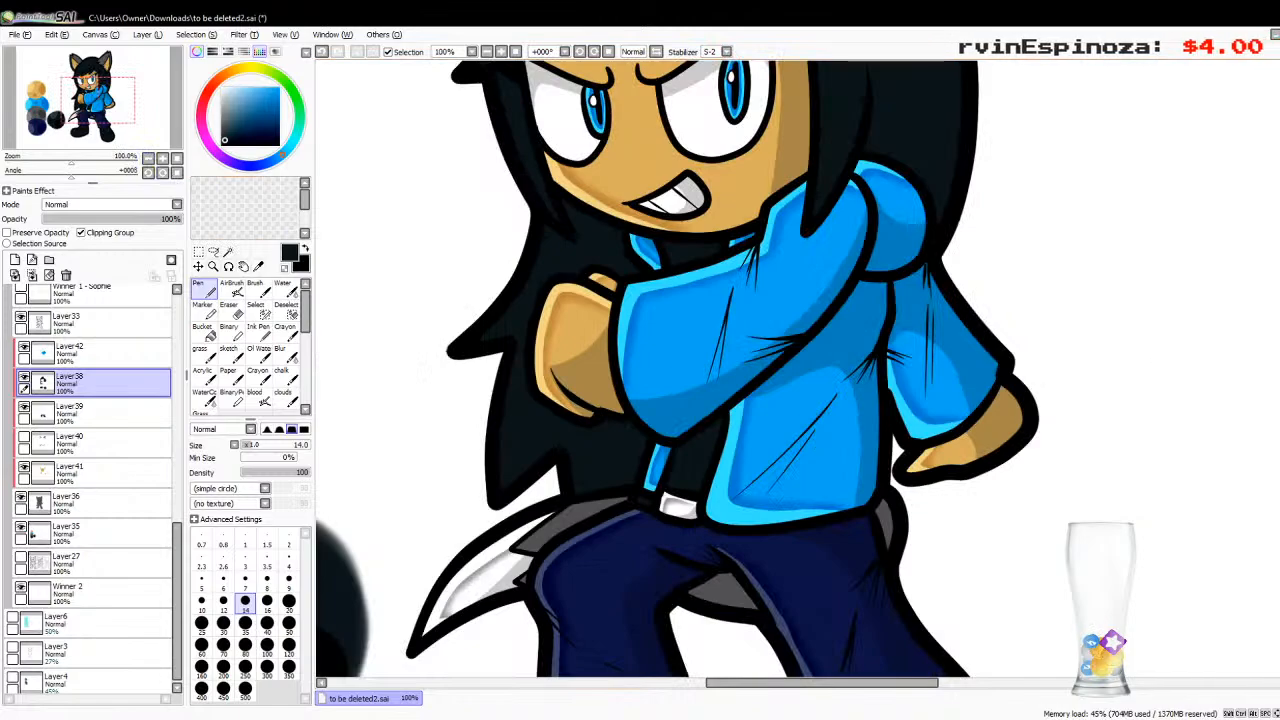
scroll(722, 368, "down", 5)
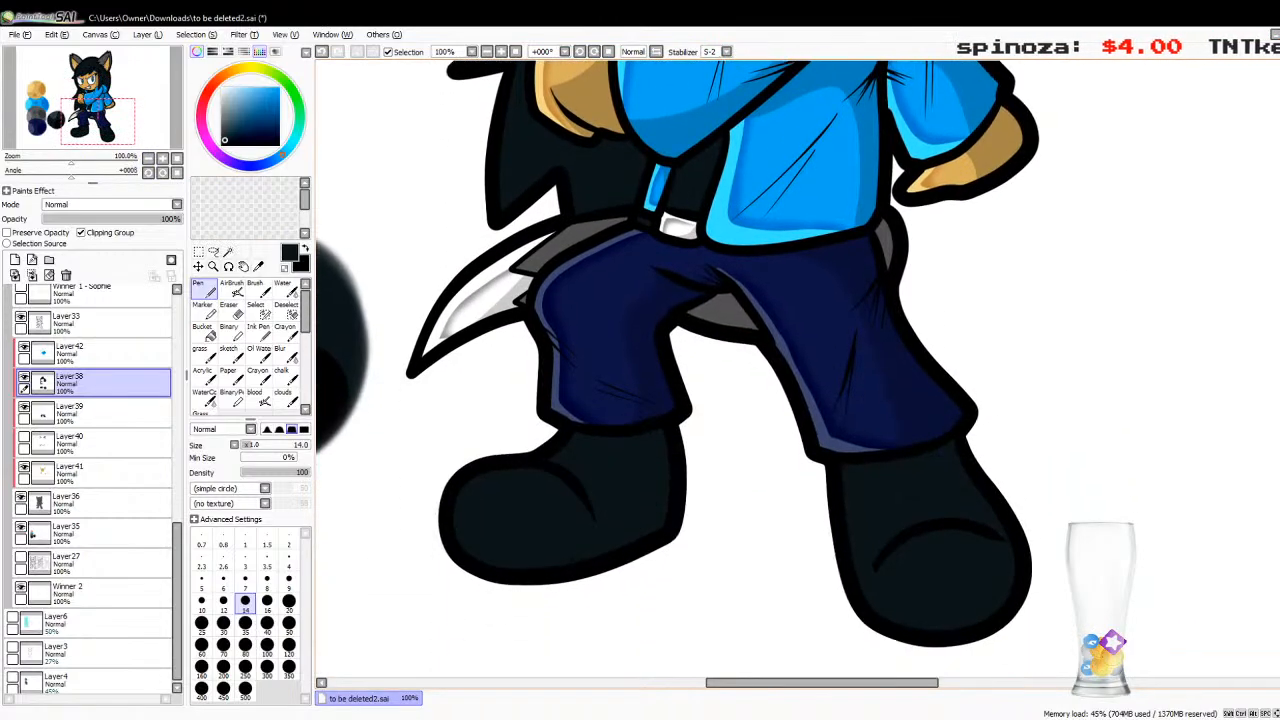
scroll(722, 368, "up", 6)
scroll(722, 368, "up", 5)
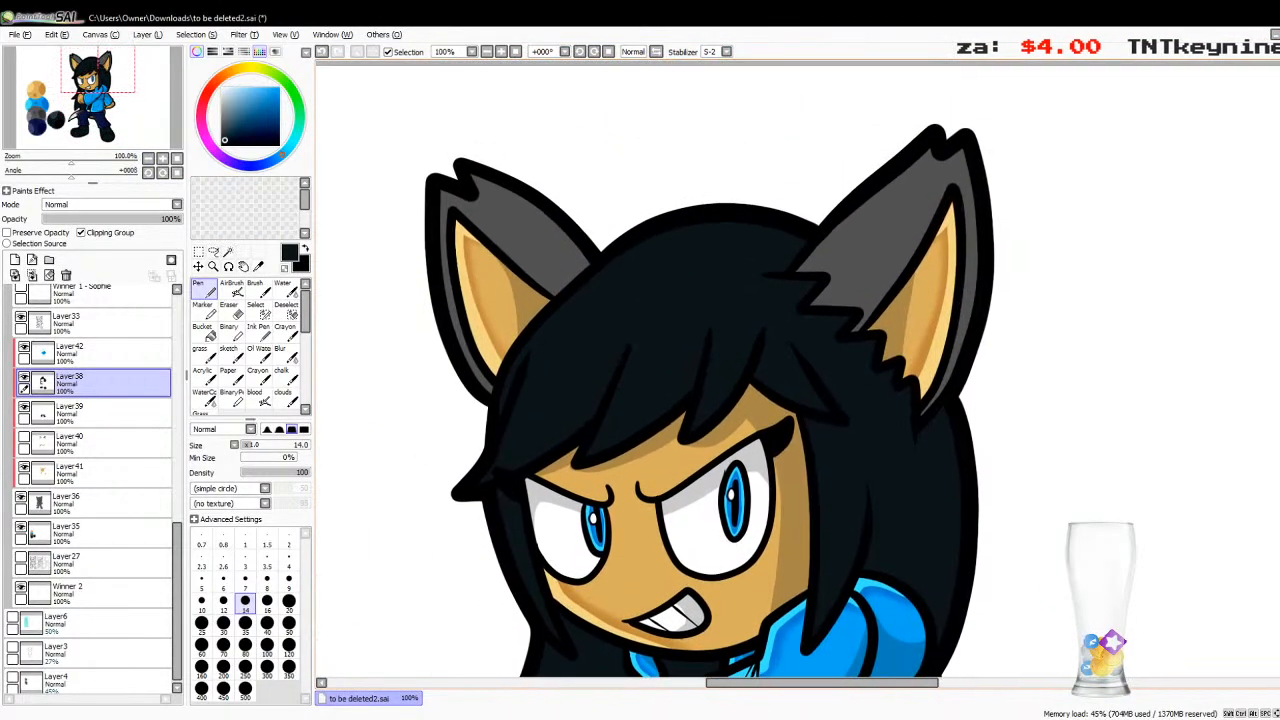
scroll(722, 368, "down", 5)
scroll(722, 368, "down", 5)
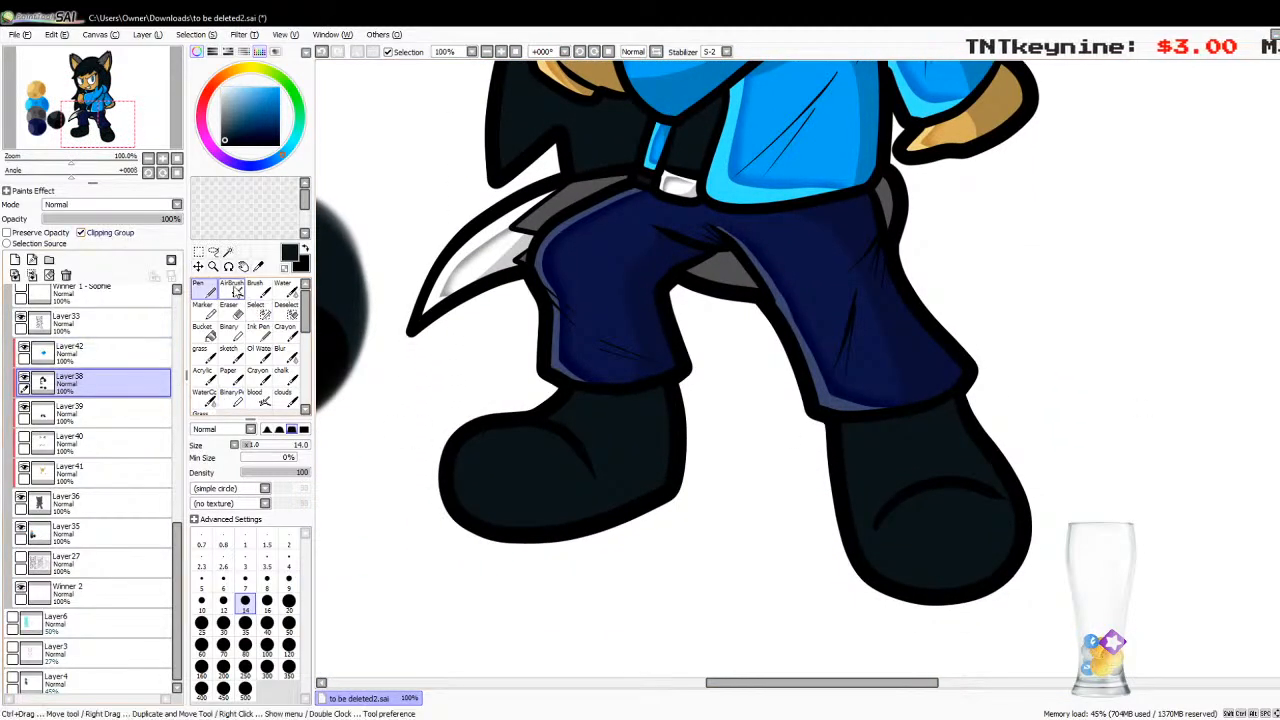
left_click_drag(752, 684, 703, 686)
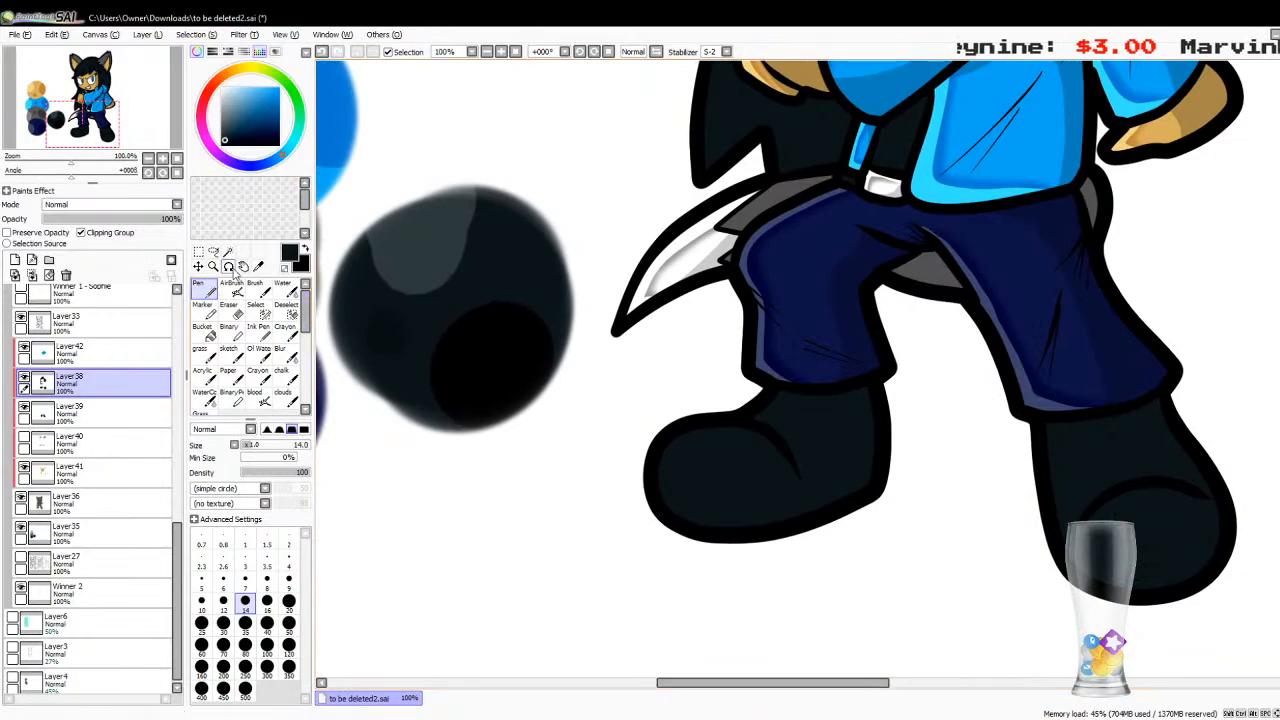
left_click(258, 265)
left_click(449, 245)
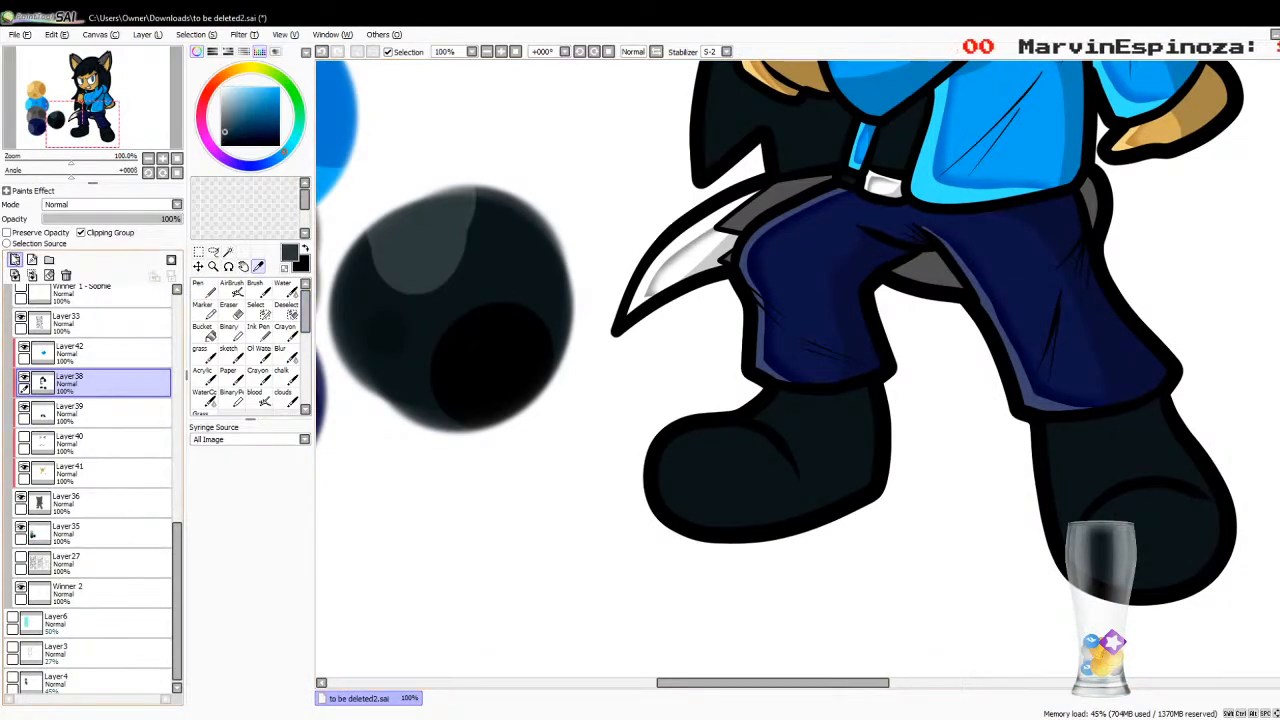
Step: Add a highlight layer clipped to an unclipped Layer38 and set the Pen to size 35
left_click(15, 259)
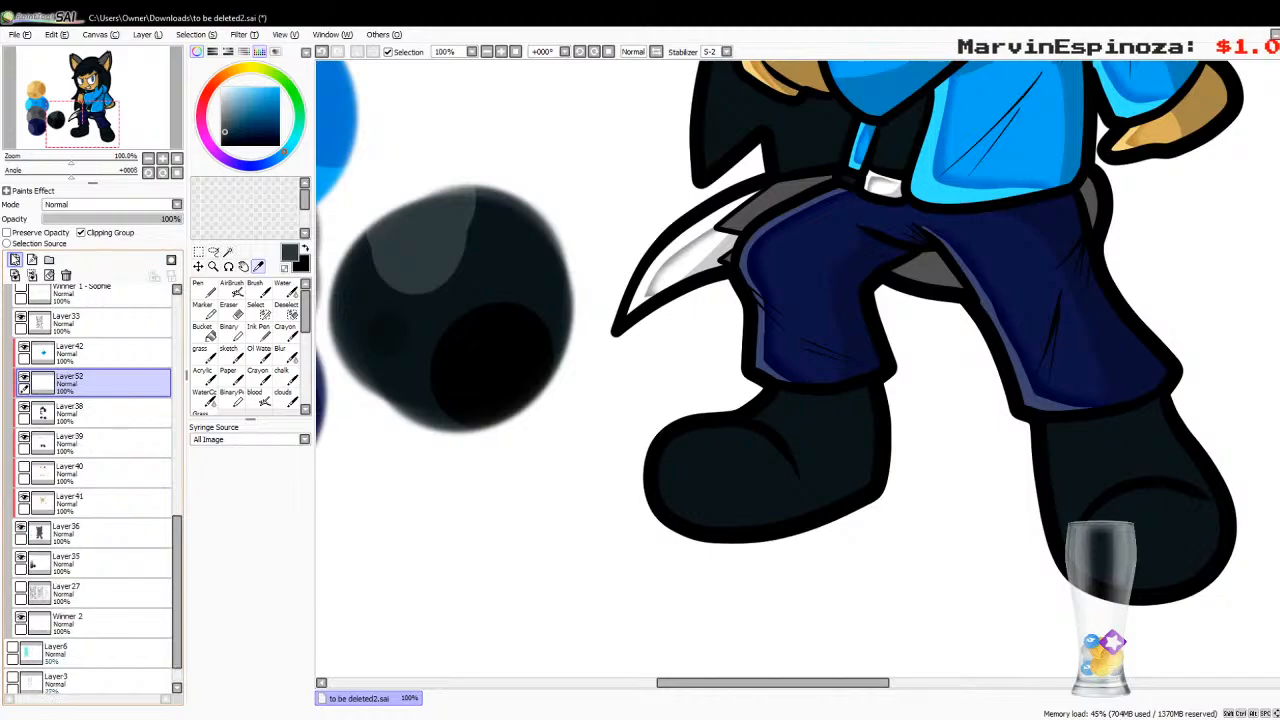
left_click(91, 409)
left_click(88, 234)
left_click(100, 383)
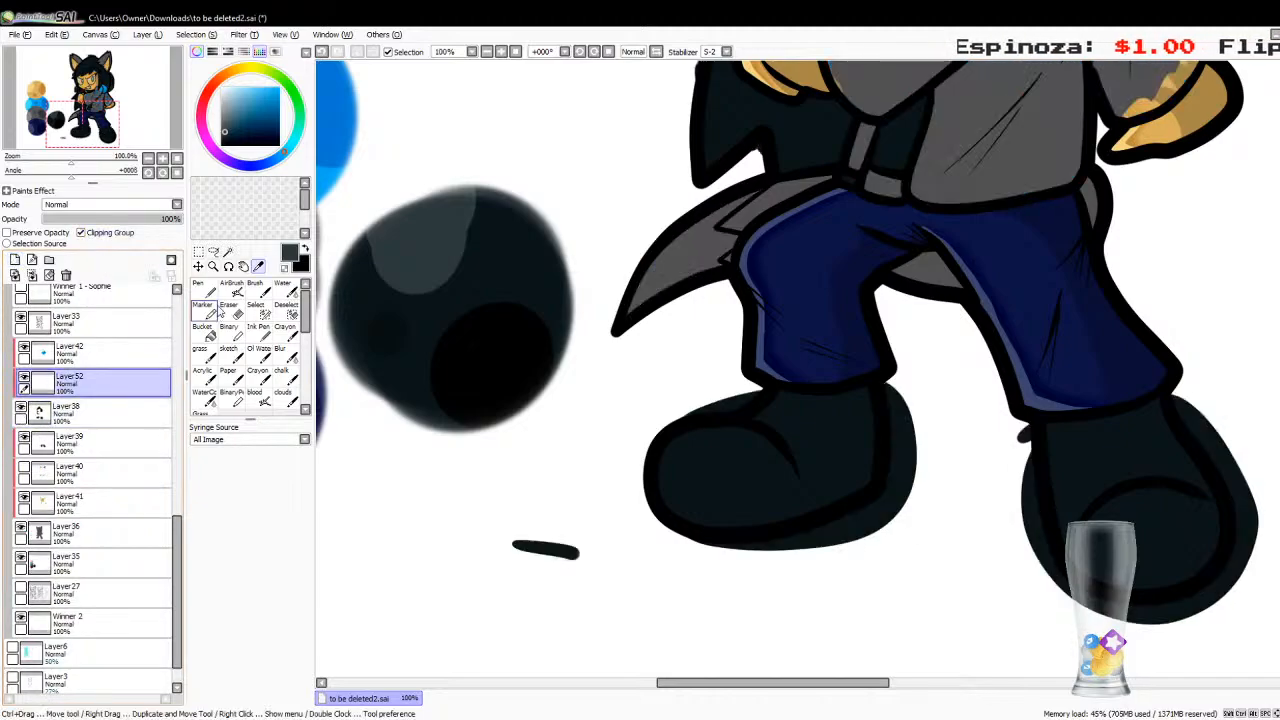
key("n")
left_click(245, 622)
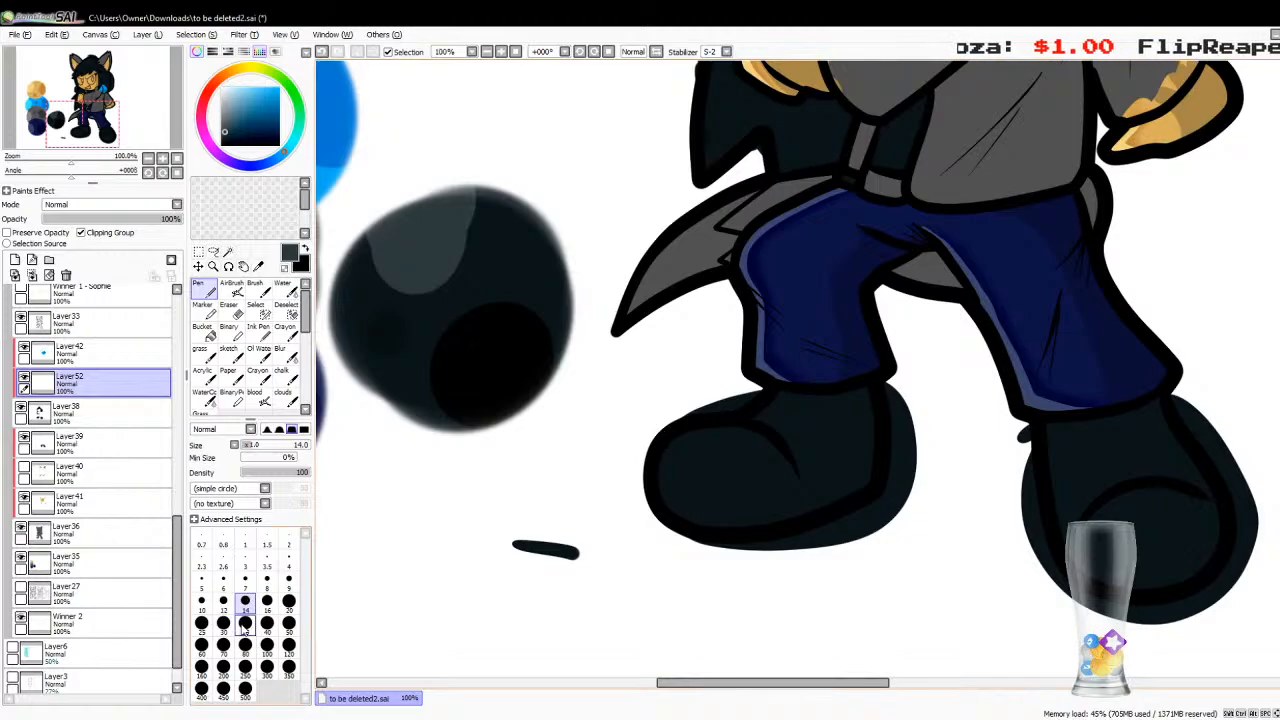
left_click(162, 158)
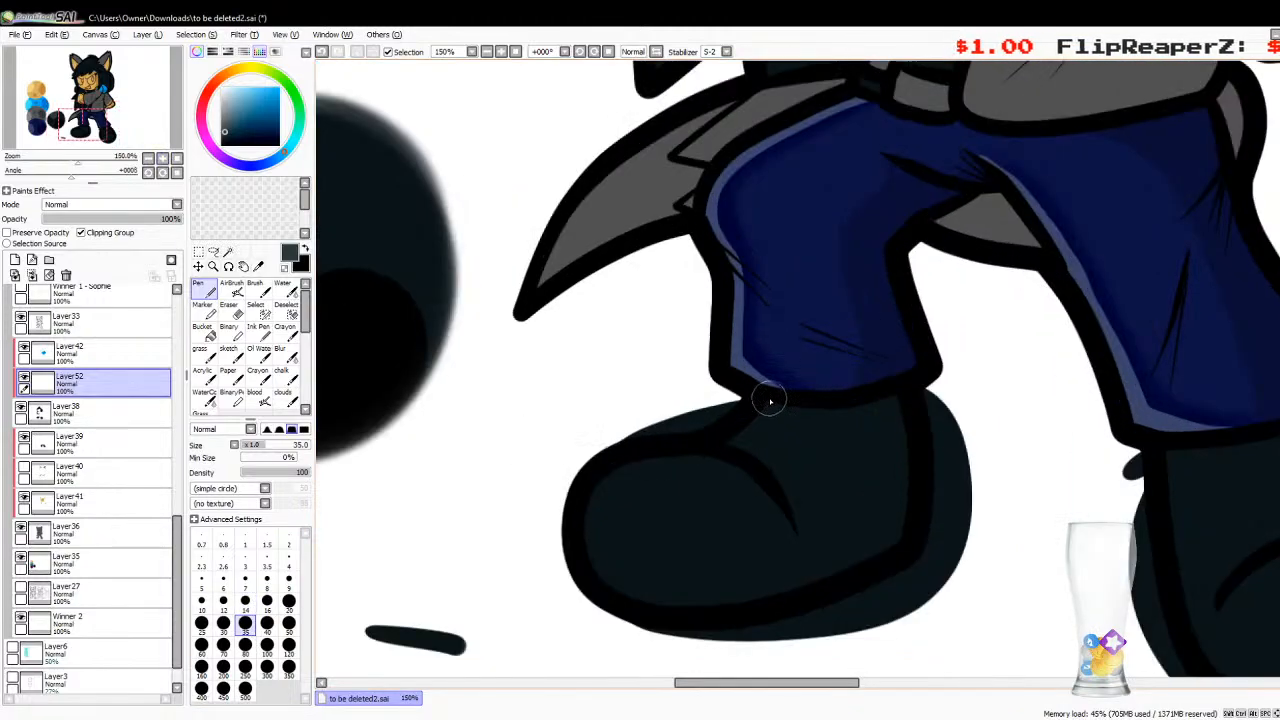
mouse_move(772, 402)
left_mouse_down()
mouse_move(700, 456)
mouse_move(634, 457)
mouse_move(590, 510)
mouse_move(739, 625)
mouse_move(830, 630)
left_mouse_up()
mouse_move(693, 615)
left_mouse_down()
mouse_move(611, 568)
mouse_move(609, 501)
mouse_move(635, 475)
mouse_move(713, 463)
mouse_move(763, 428)
left_mouse_up()
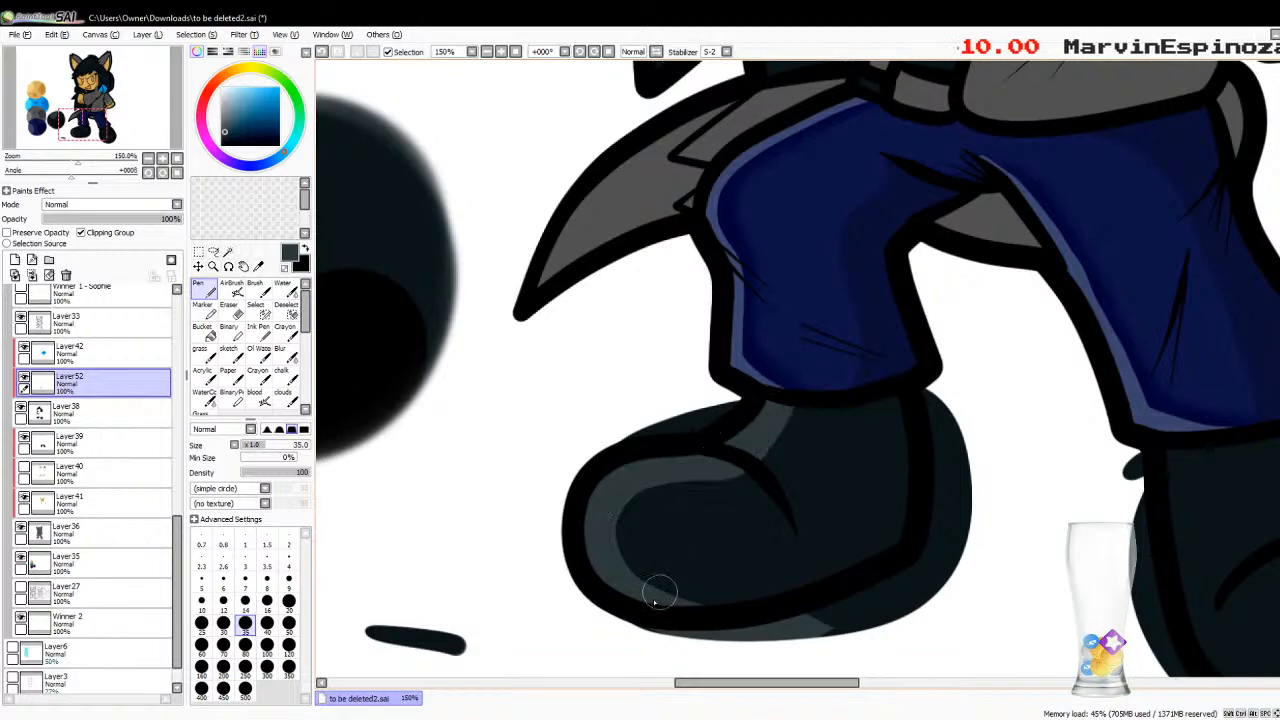
left_click(49, 275)
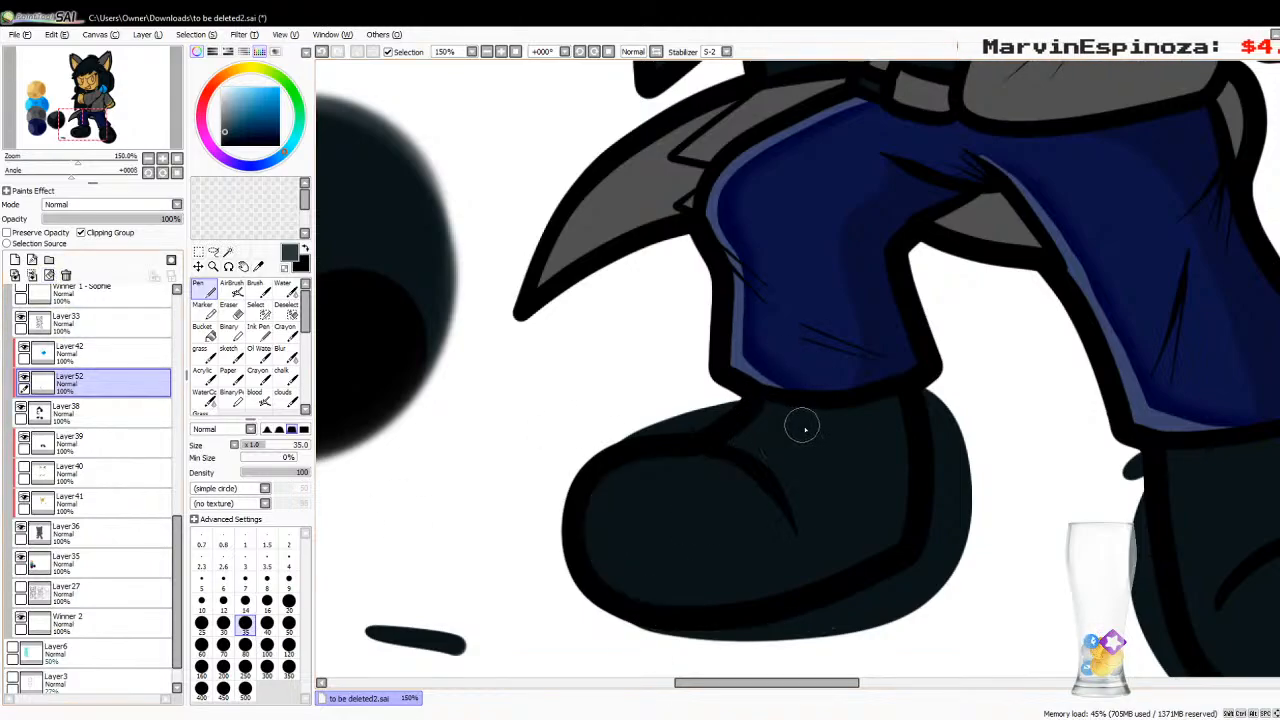
Step: Paint grey highlights on the left boot, at size 35 on the ankle and size 25 around the toe
left_click_drag(771, 382, 720, 437)
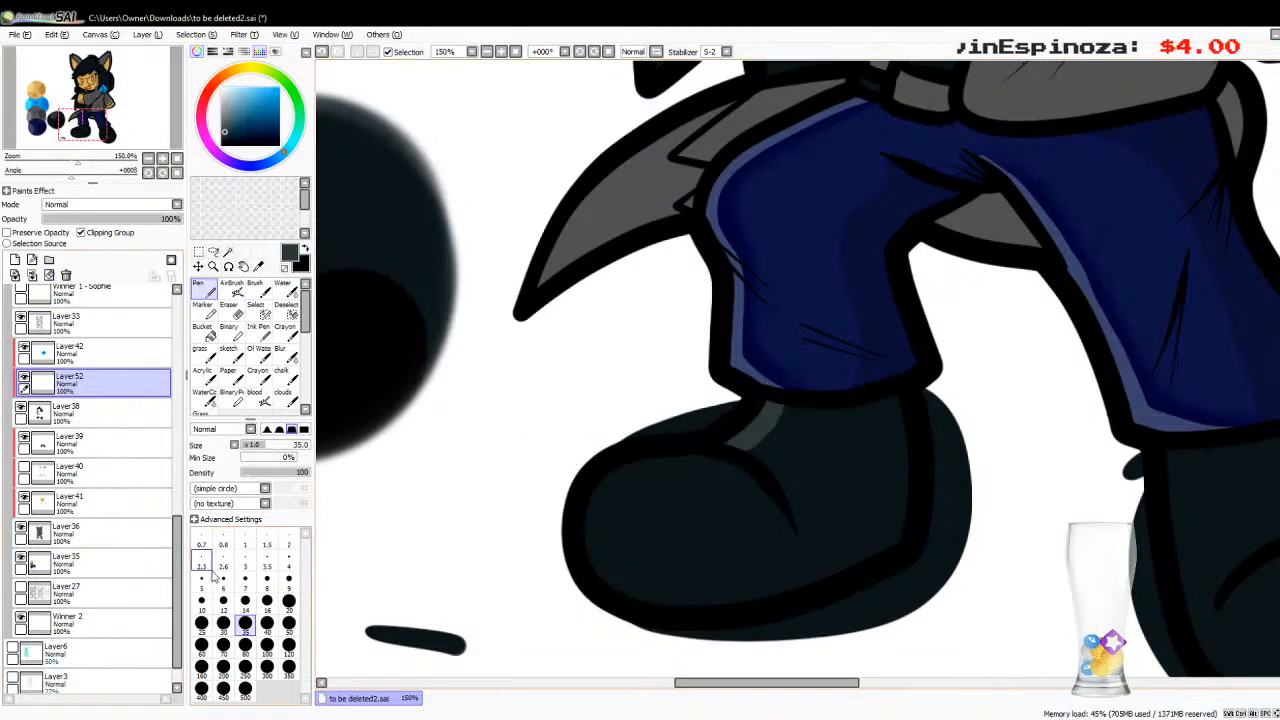
left_click(201, 622)
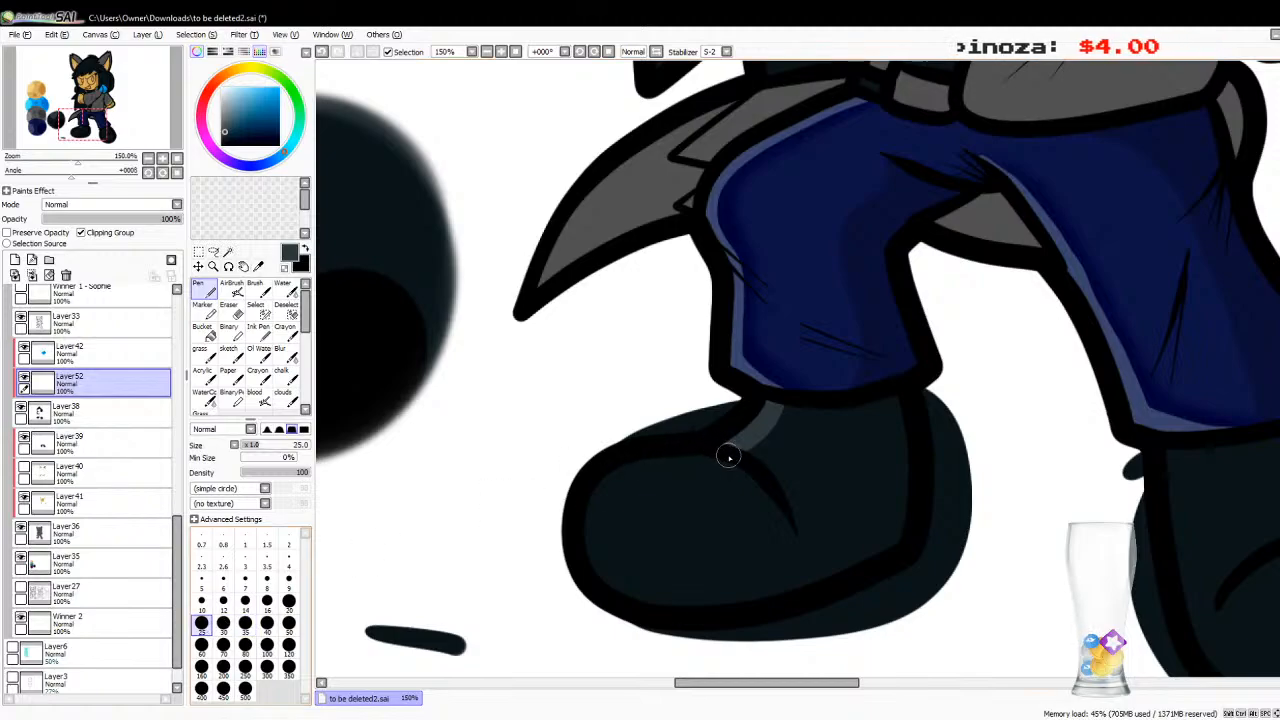
mouse_move(740, 457)
left_mouse_down()
mouse_move(634, 462)
mouse_move(601, 496)
mouse_move(605, 559)
mouse_move(695, 612)
mouse_move(760, 625)
left_mouse_up()
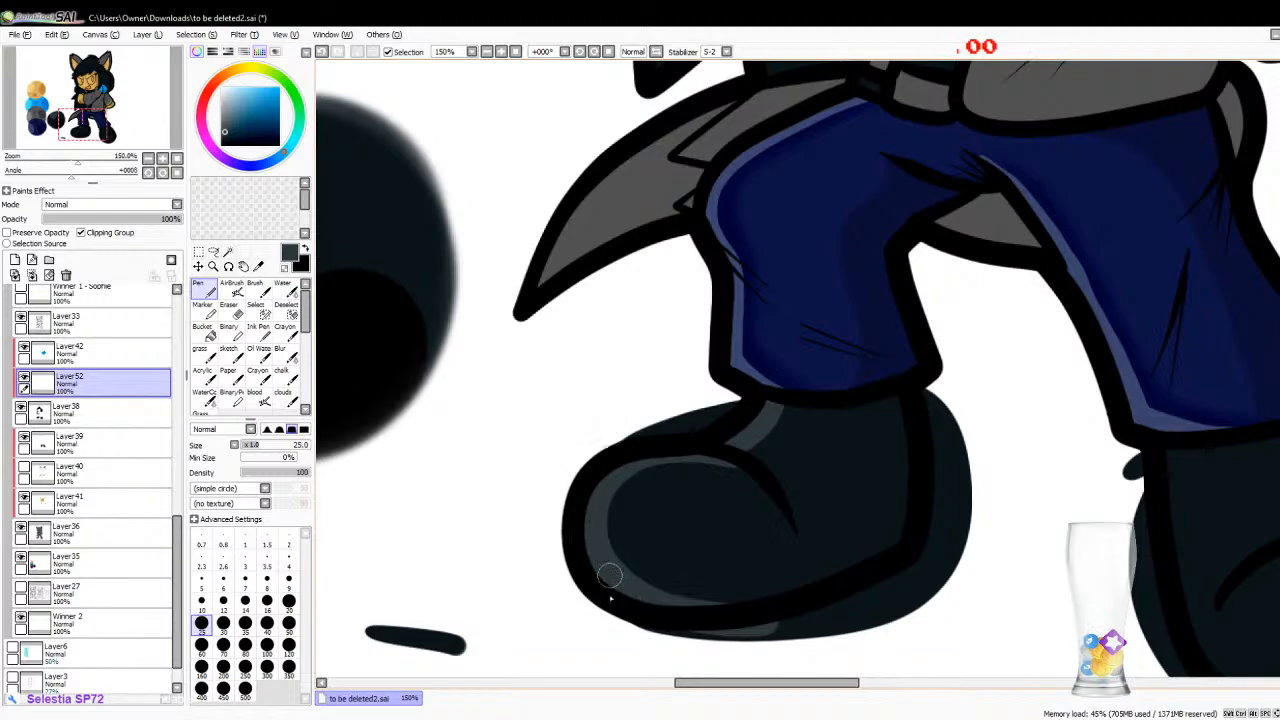
Step: Paint size 25 grey highlights along the right boot's inner edge and sole and under its toe crease
left_click_drag(691, 691, 778, 694)
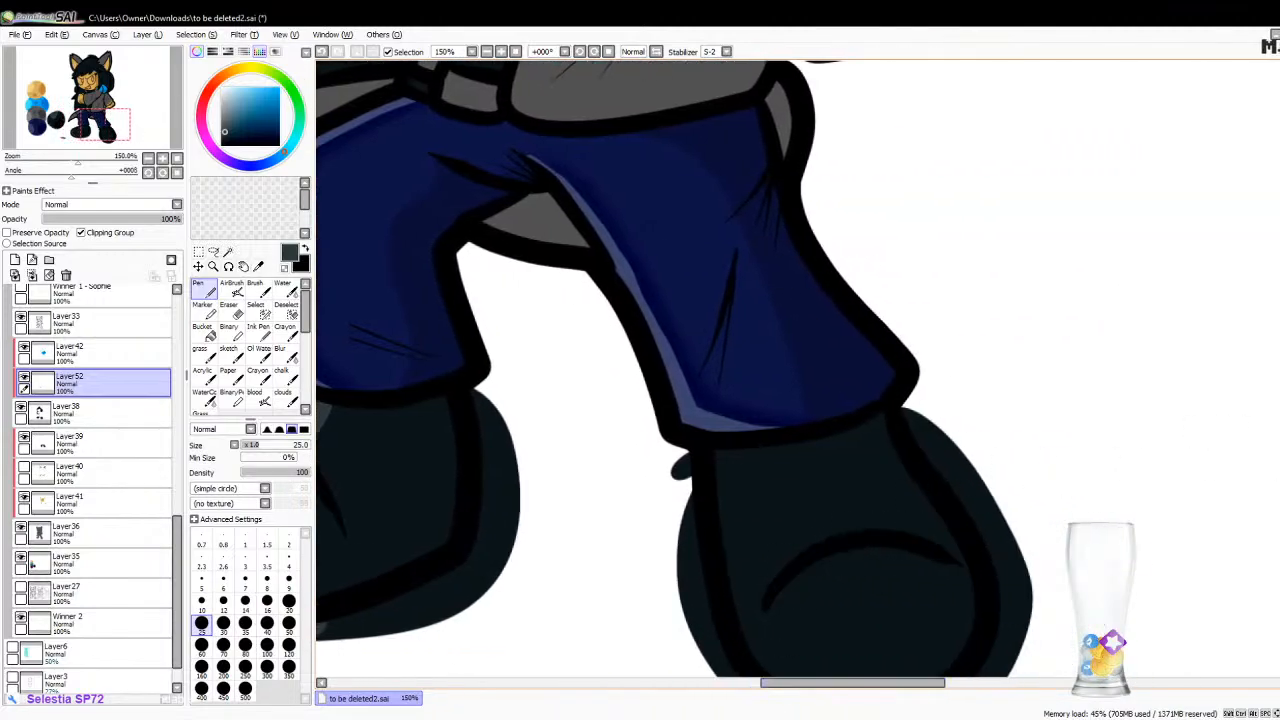
scroll(828, 325, "down", 3)
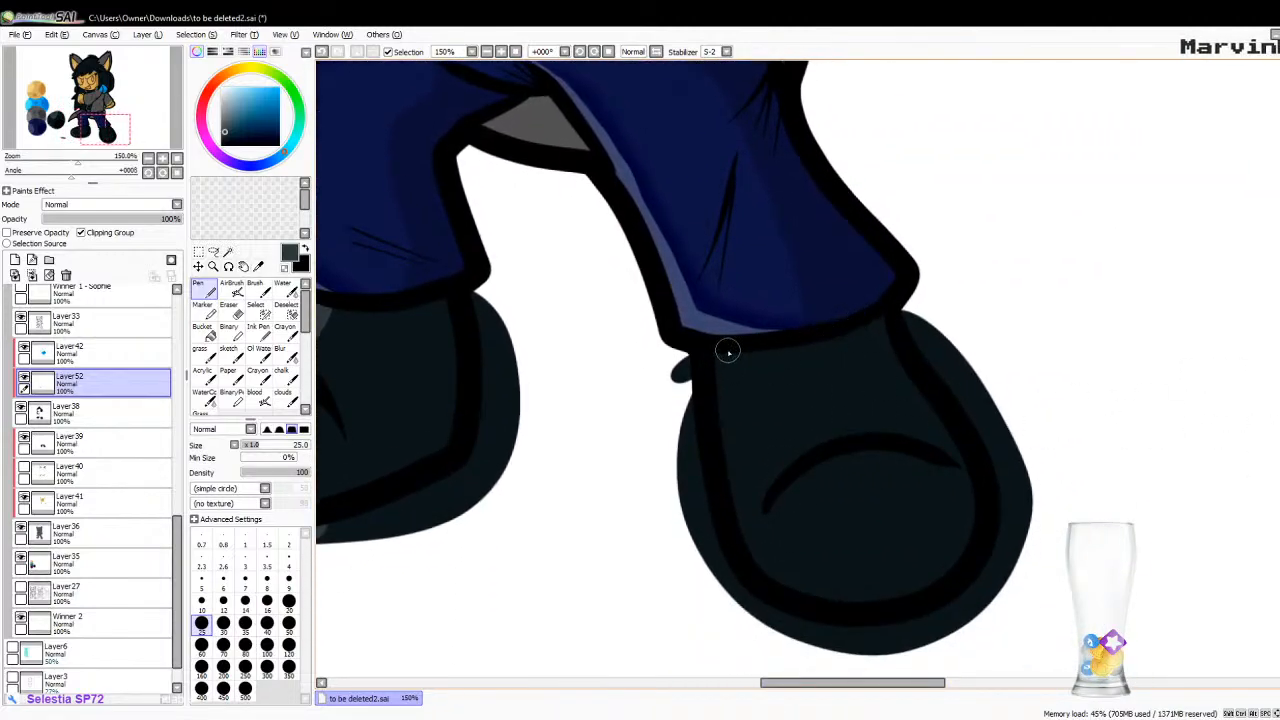
mouse_move(727, 347)
left_mouse_down()
mouse_move(739, 473)
mouse_move(774, 553)
mouse_move(901, 594)
mouse_move(1015, 575)
left_mouse_up()
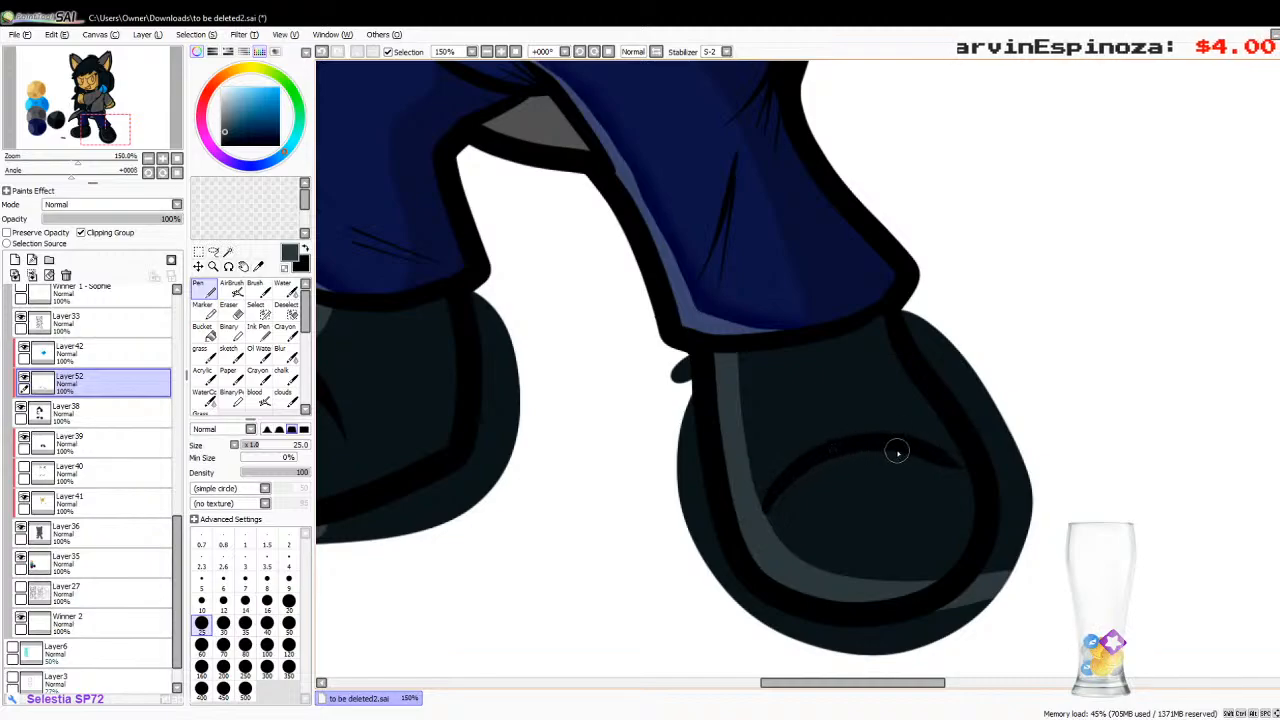
mouse_move(894, 449)
left_mouse_down()
mouse_move(813, 469)
mouse_move(773, 516)
left_mouse_up()
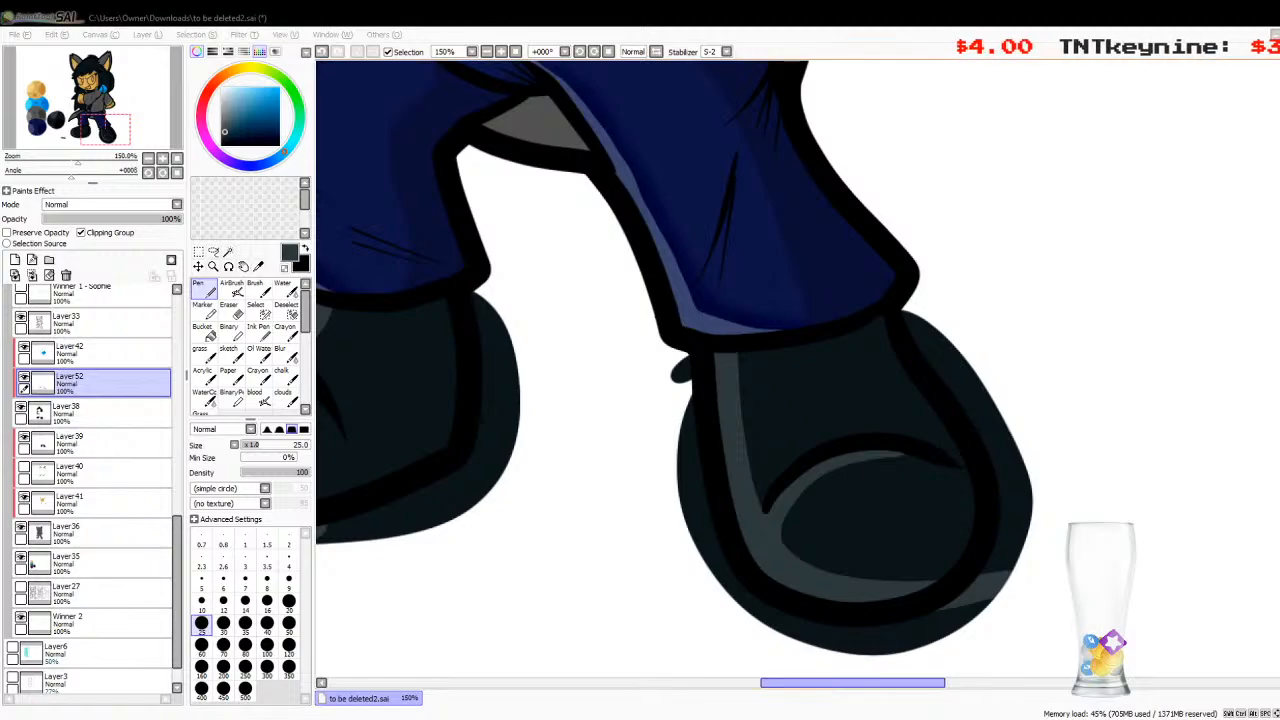
Step: Paint grey highlights along the crown of the black hair and down the leftmost strand of the bangs
left_click_drag(794, 694, 738, 697)
scroll(740, 400, "up", 10)
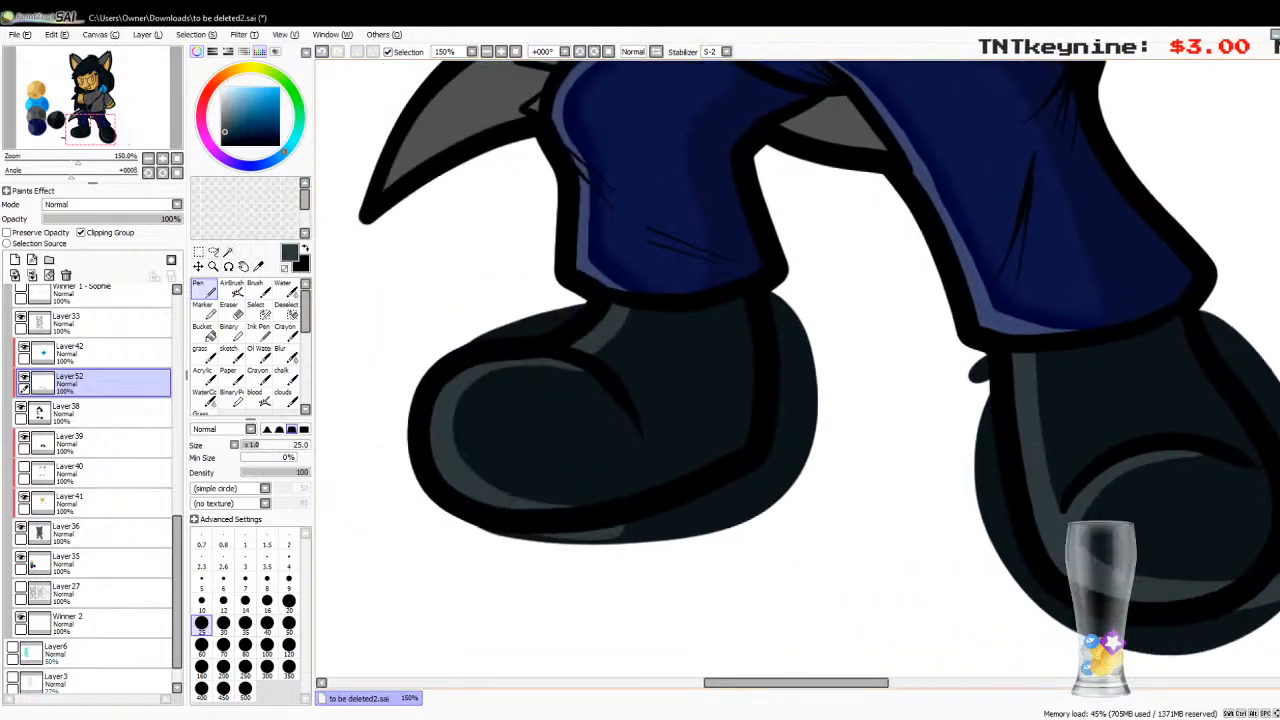
scroll(584, 263, "up", 6)
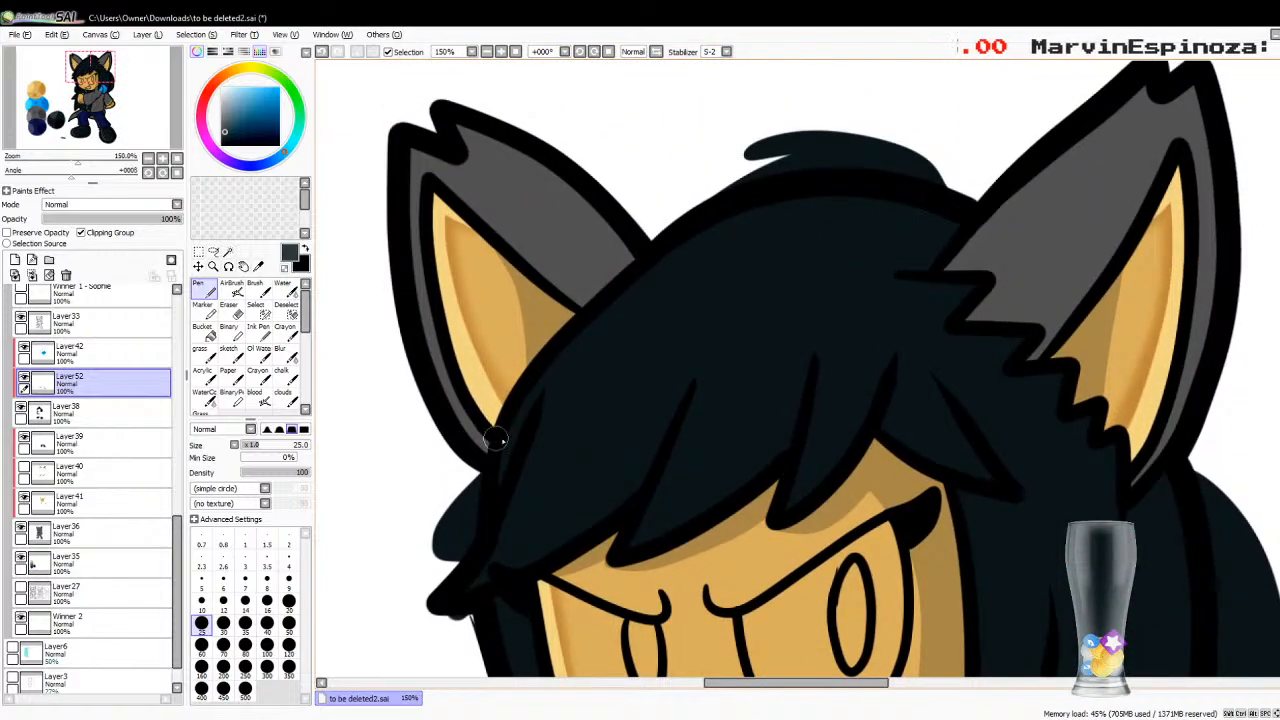
mouse_move(500, 490)
left_mouse_down()
mouse_move(557, 353)
mouse_move(670, 251)
mouse_move(742, 217)
mouse_move(814, 208)
mouse_move(966, 230)
mouse_move(889, 197)
mouse_move(730, 207)
mouse_move(836, 189)
mouse_move(725, 203)
mouse_move(958, 236)
mouse_move(808, 216)
mouse_move(730, 234)
mouse_move(663, 272)
mouse_move(552, 379)
mouse_move(522, 465)
left_mouse_up()
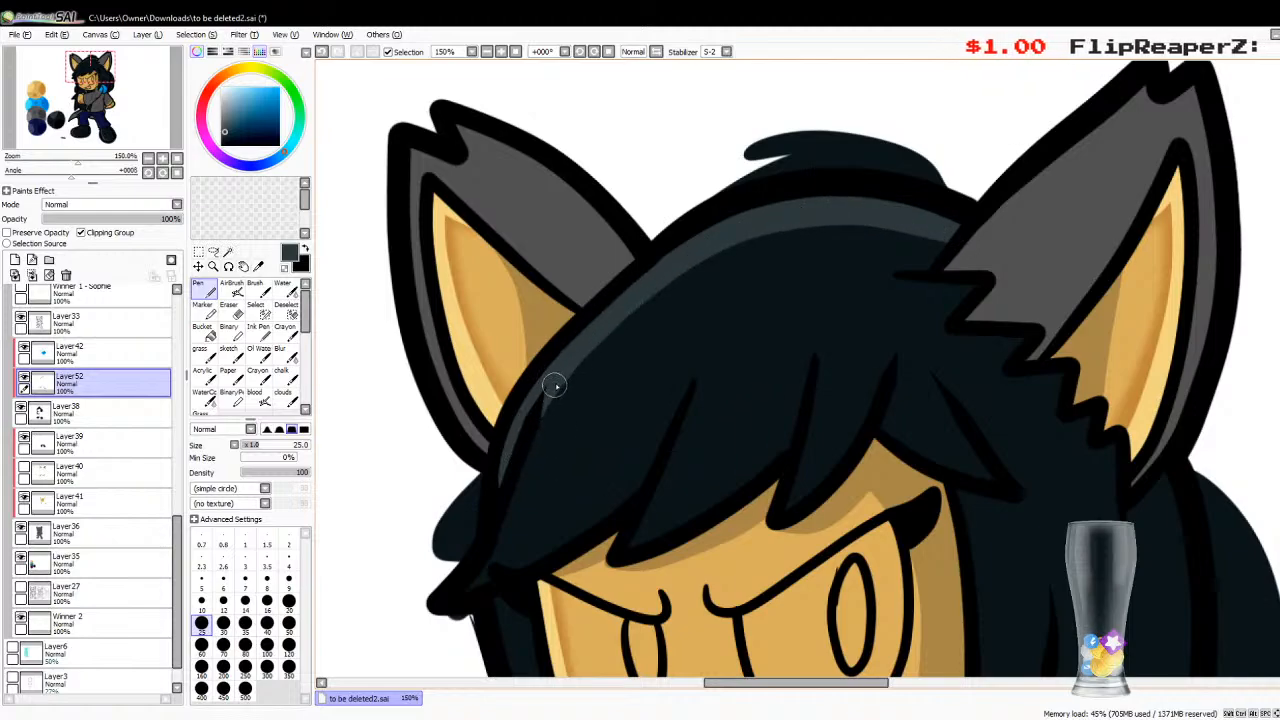
left_click_drag(555, 385, 458, 598)
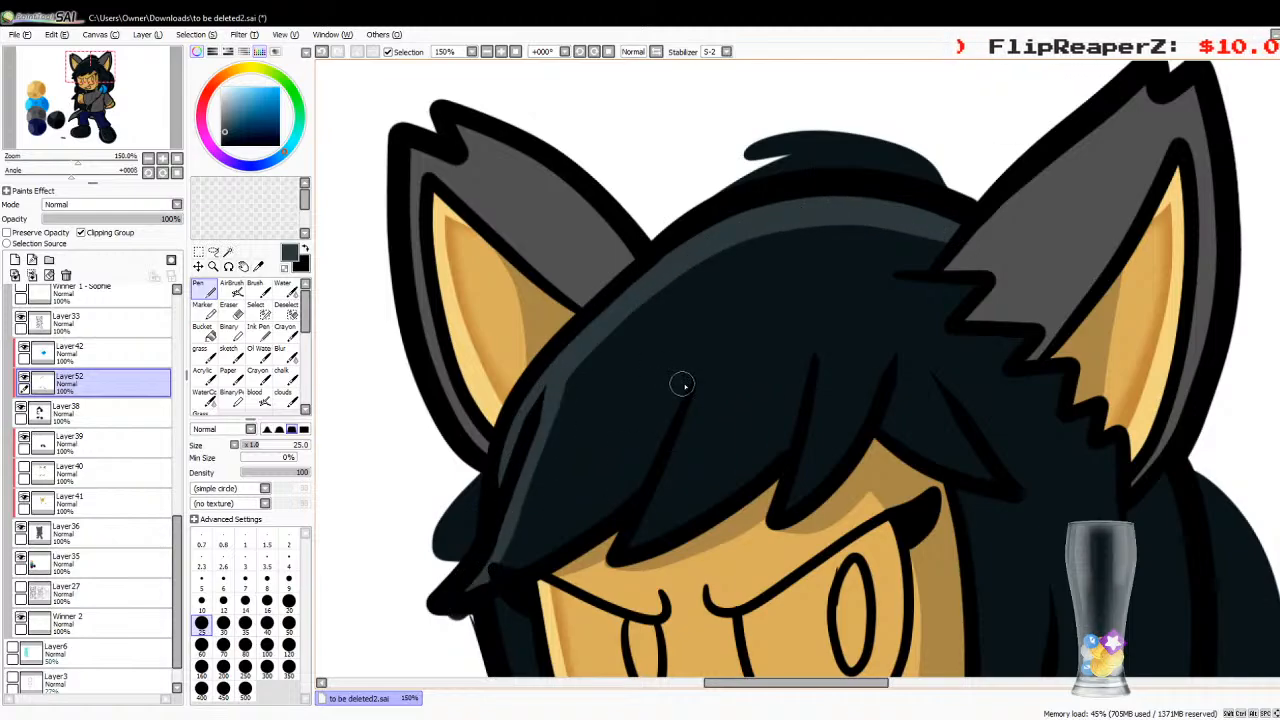
Step: Paint size 25 grey highlights along the remaining strands of the bangs, touching up their edges with the size 35 Eraser
left_click_drag(694, 380, 633, 553)
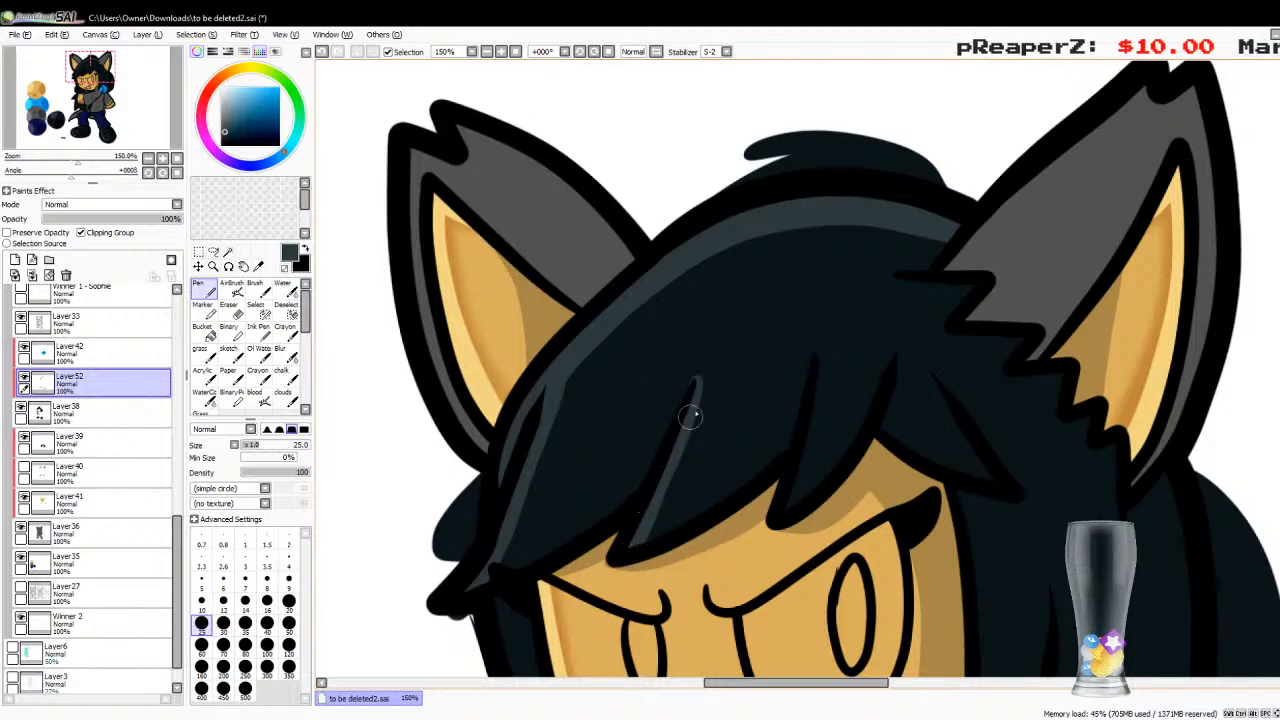
key("ctrl+z")
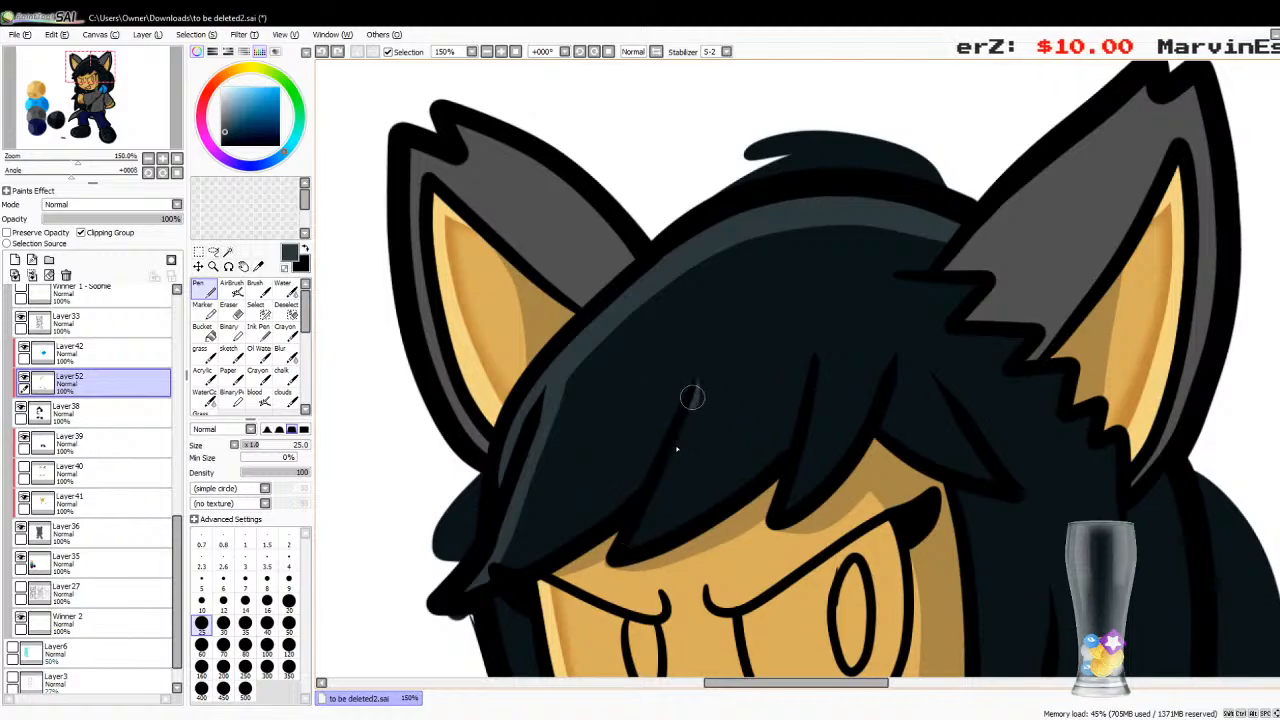
mouse_move(692, 390)
left_mouse_down()
mouse_move(638, 537)
mouse_move(640, 514)
left_mouse_up()
mouse_move(665, 456)
left_mouse_down()
mouse_move(642, 535)
mouse_move(690, 528)
left_mouse_up()
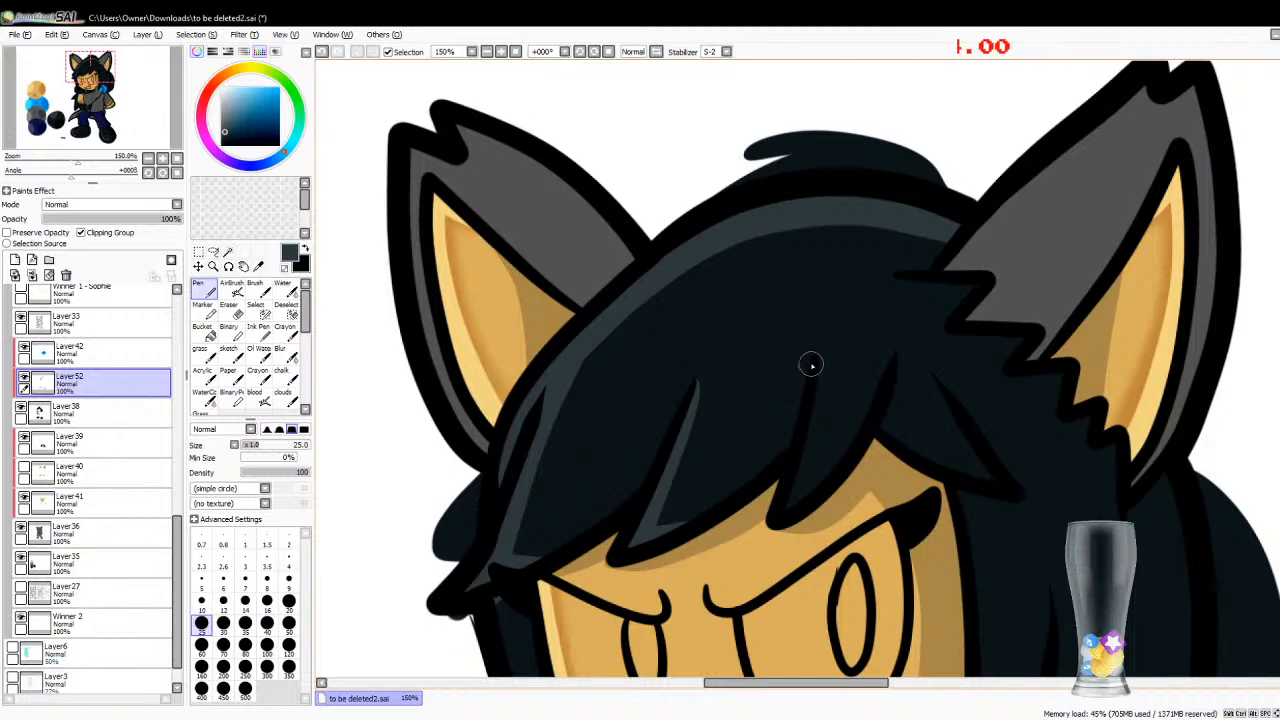
left_click_drag(815, 358, 798, 495)
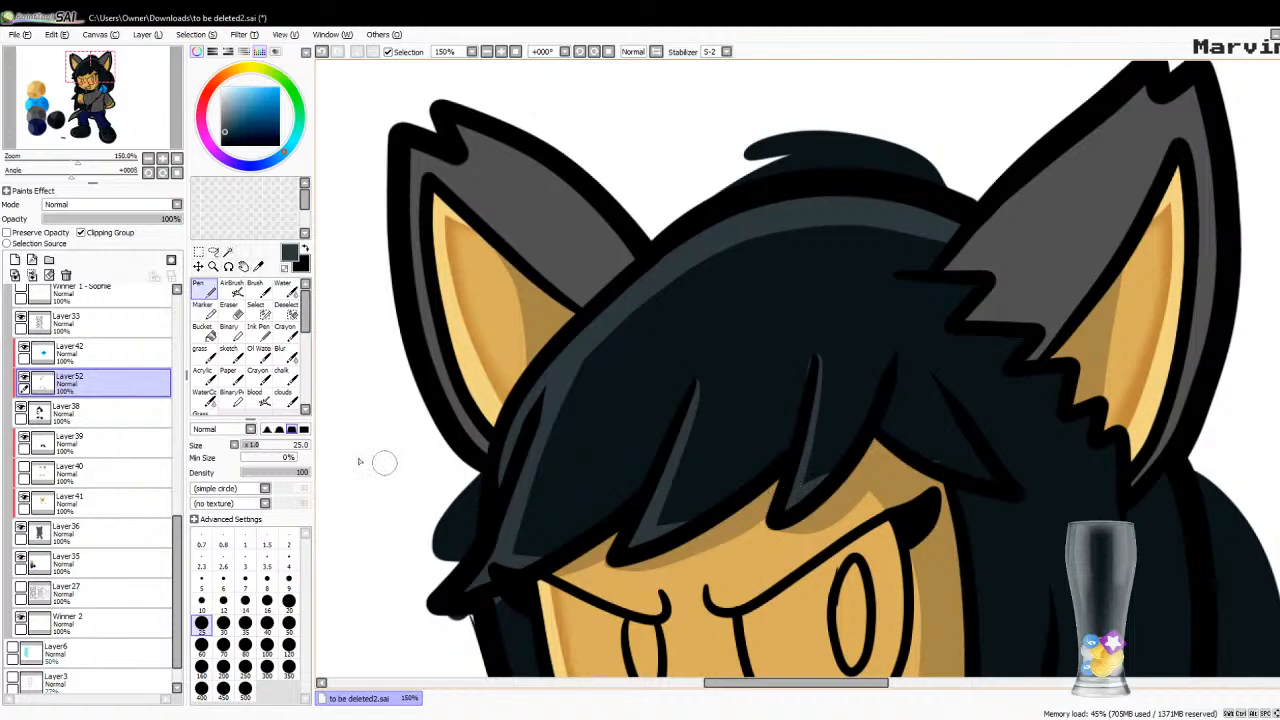
left_click(230, 314)
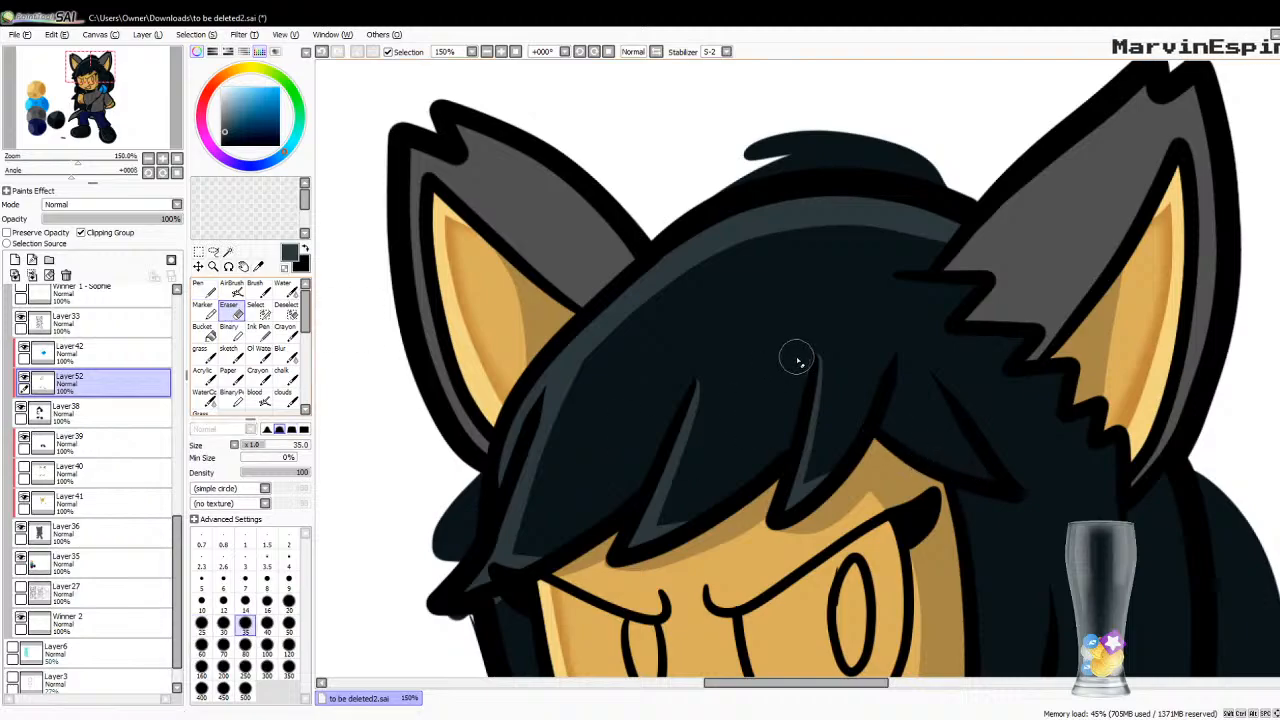
left_click(201, 289)
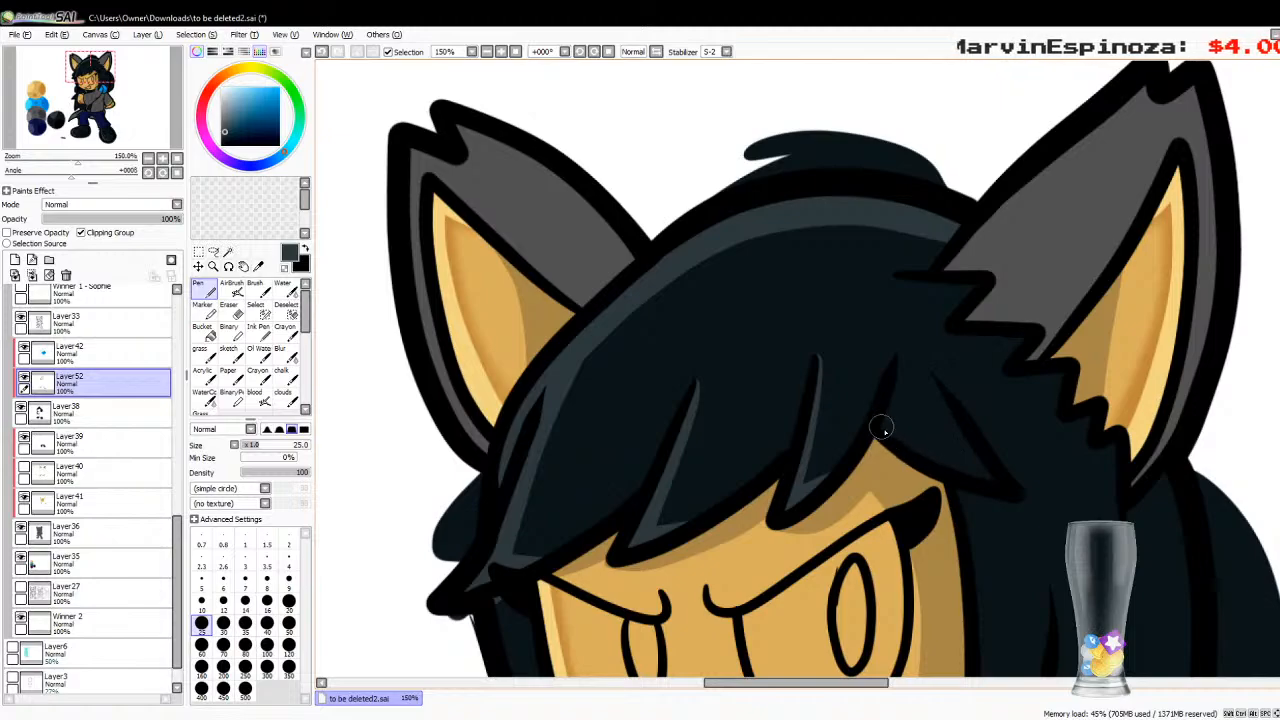
mouse_move(875, 420)
left_mouse_down()
mouse_move(935, 465)
mouse_move(995, 485)
left_mouse_up()
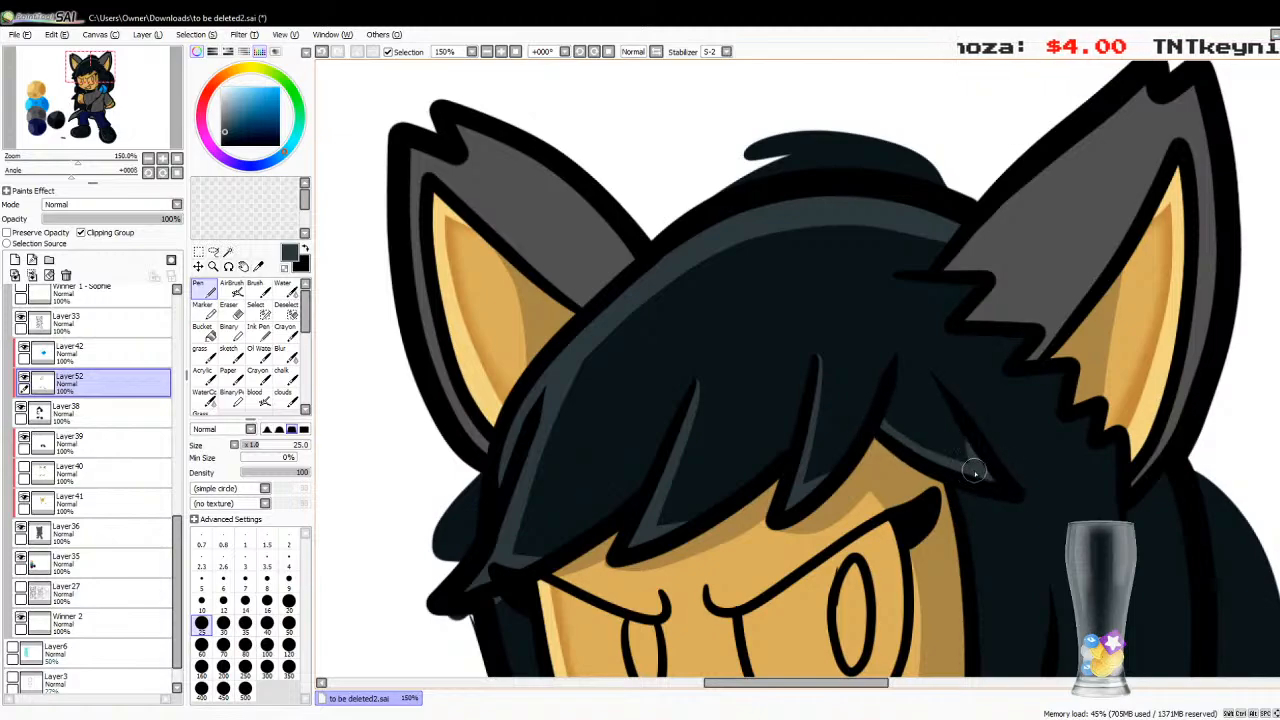
Step: Paint grey highlights down the hair locks on both sides of the face and touch them up with the size 35 Eraser
scroll(800, 370, "down", 5)
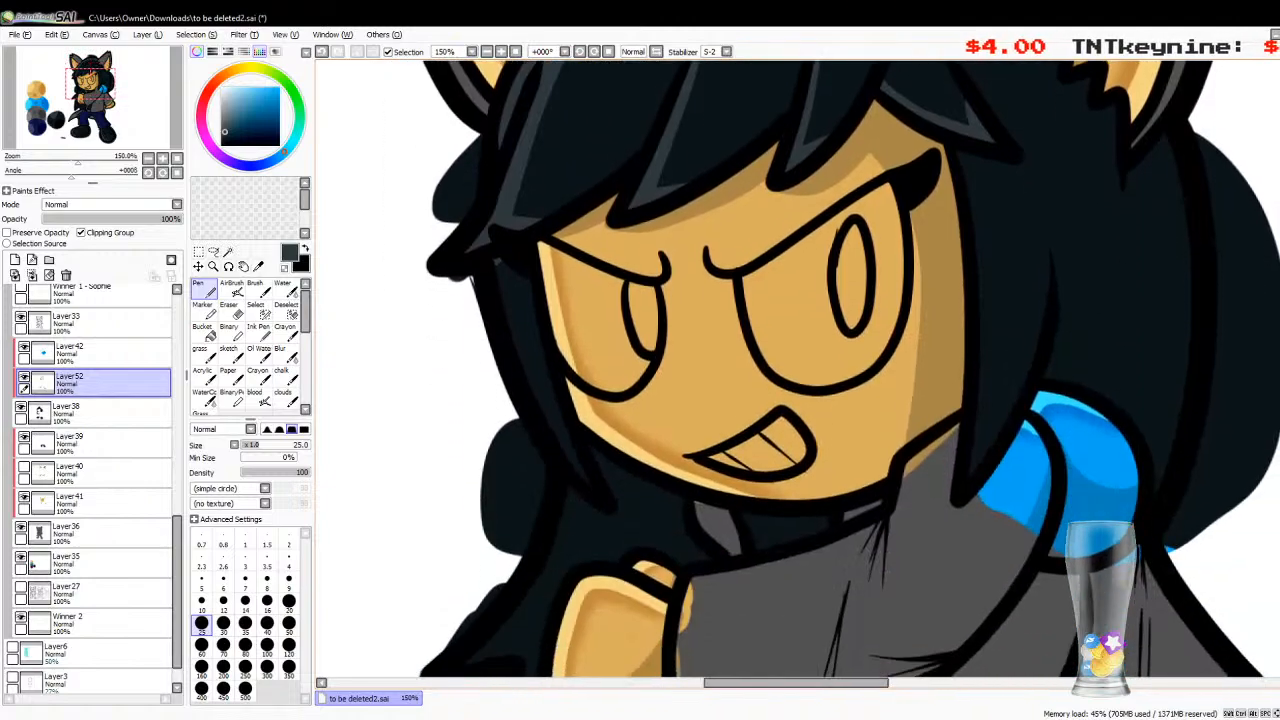
mouse_move(492, 238)
left_mouse_down()
mouse_move(512, 335)
mouse_move(574, 468)
left_mouse_up()
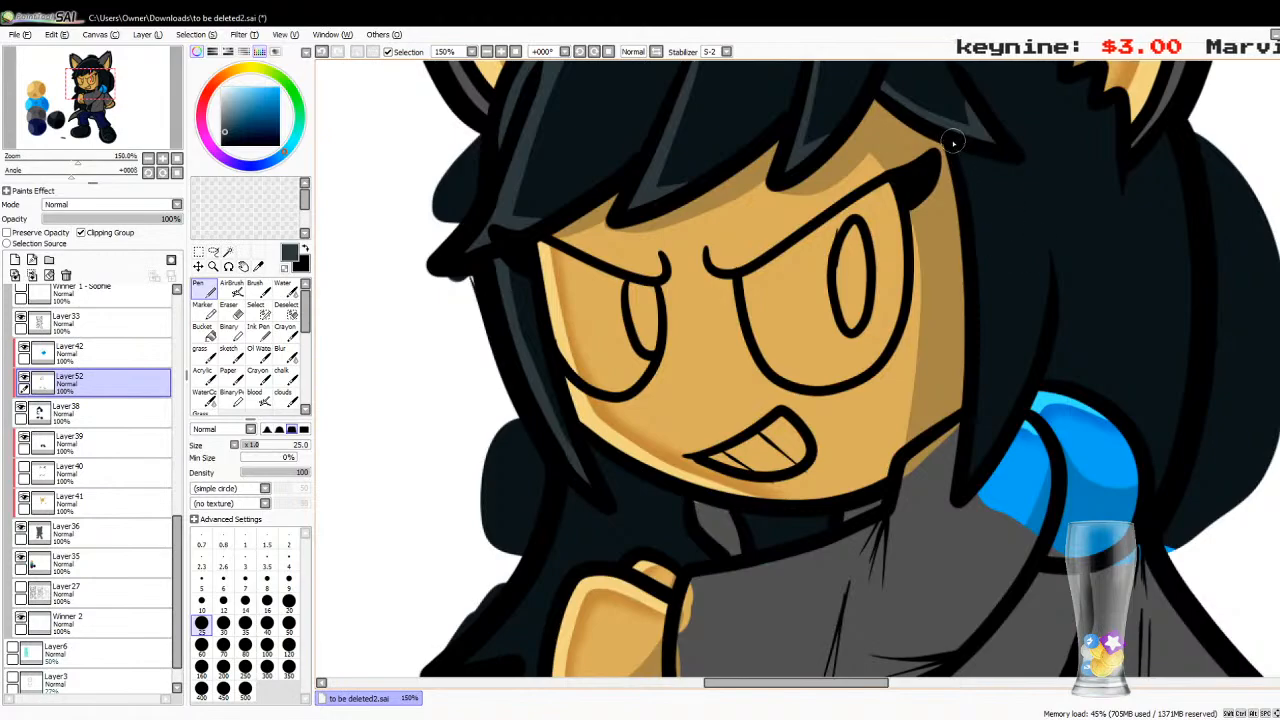
mouse_move(955, 150)
left_mouse_down()
mouse_move(985, 300)
mouse_move(984, 425)
mouse_move(960, 500)
left_mouse_up()
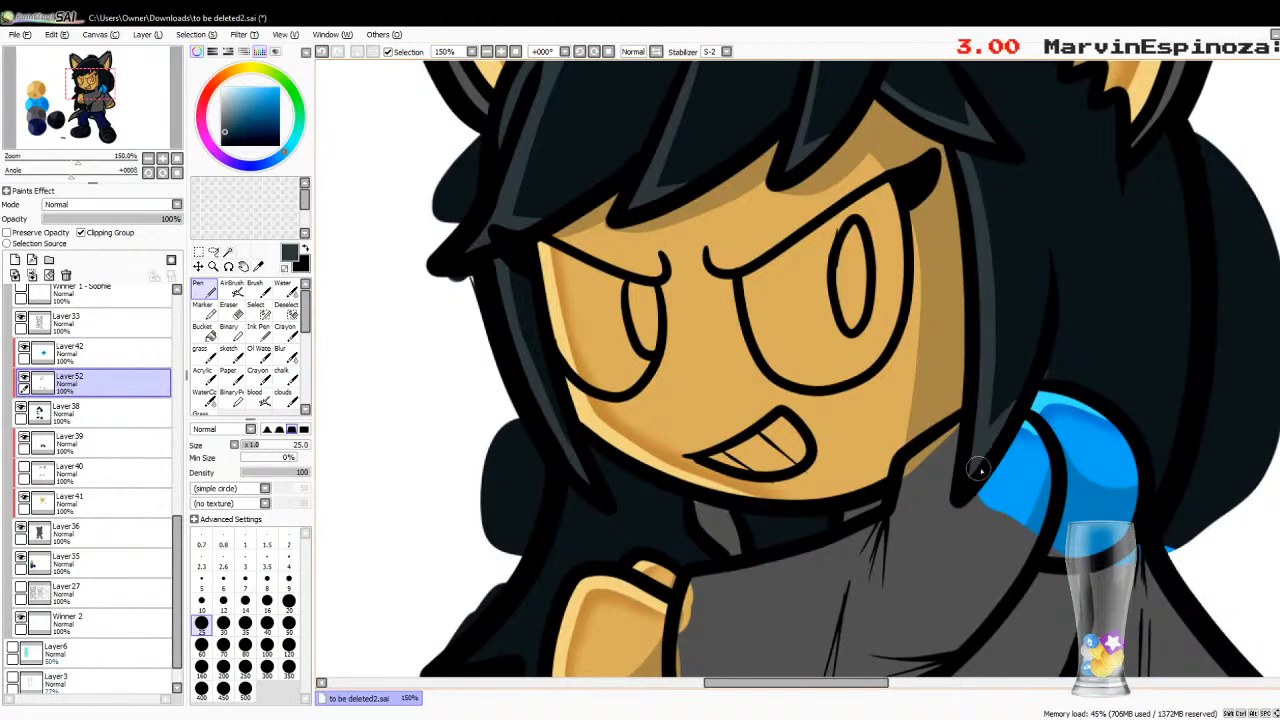
key("e")
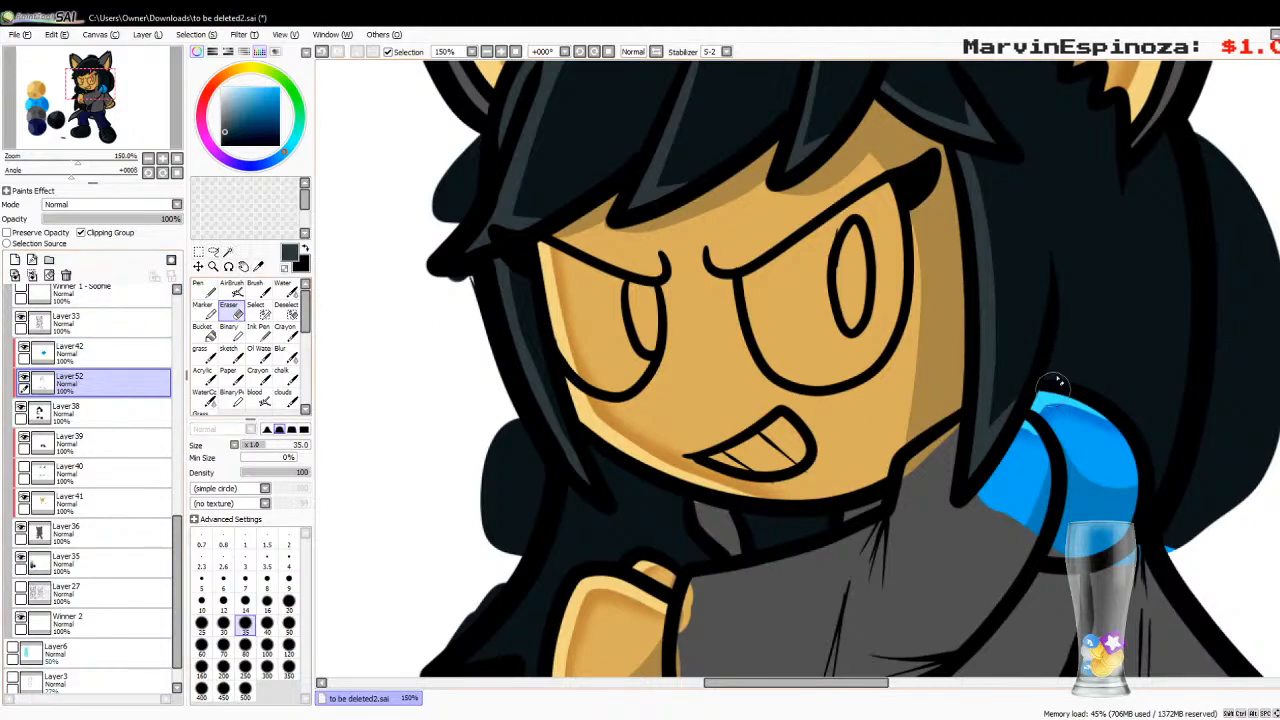
left_click(201, 287)
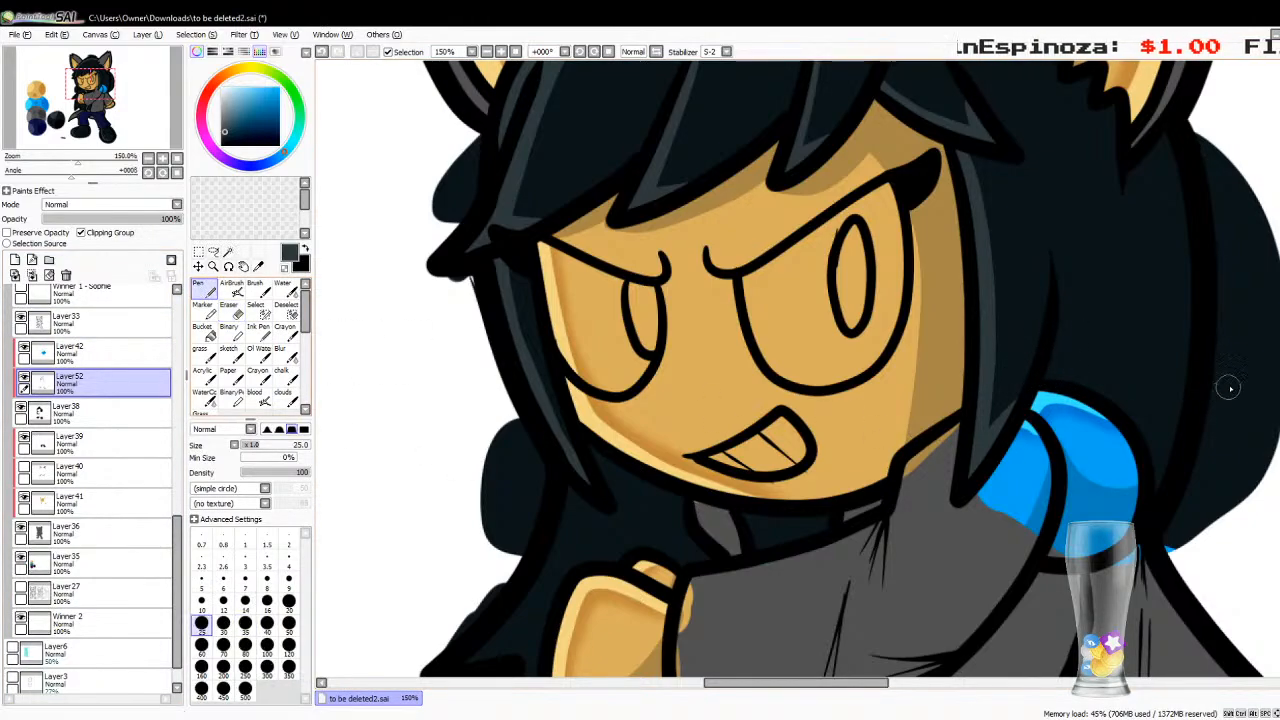
Step: Paint size 25 grey highlights on the long back hair, including the pointed strands beside and below the raised fist
left_click_drag(1279, 321, 1279, 371)
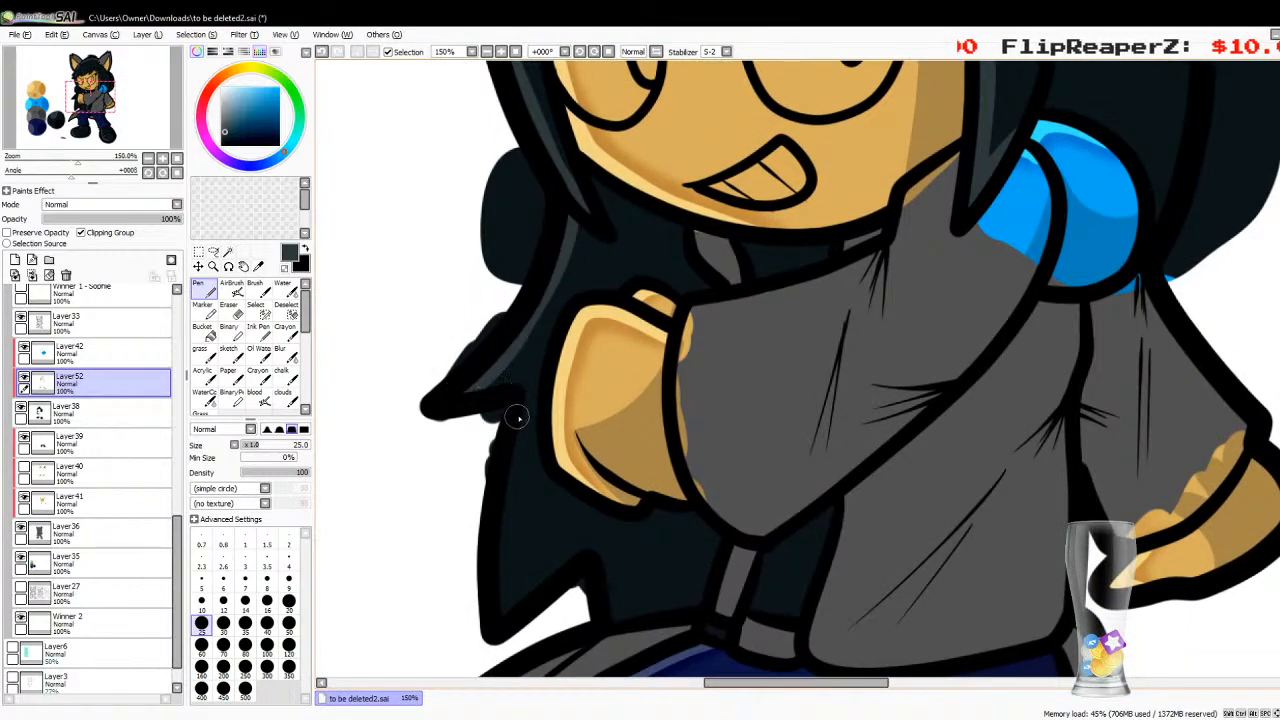
mouse_move(527, 388)
left_mouse_down()
mouse_move(507, 616)
mouse_move(504, 414)
mouse_move(526, 389)
mouse_move(419, 393)
mouse_move(463, 411)
mouse_move(546, 521)
mouse_move(499, 611)
mouse_move(562, 588)
mouse_move(600, 602)
mouse_move(598, 556)
mouse_move(620, 660)
left_mouse_up()
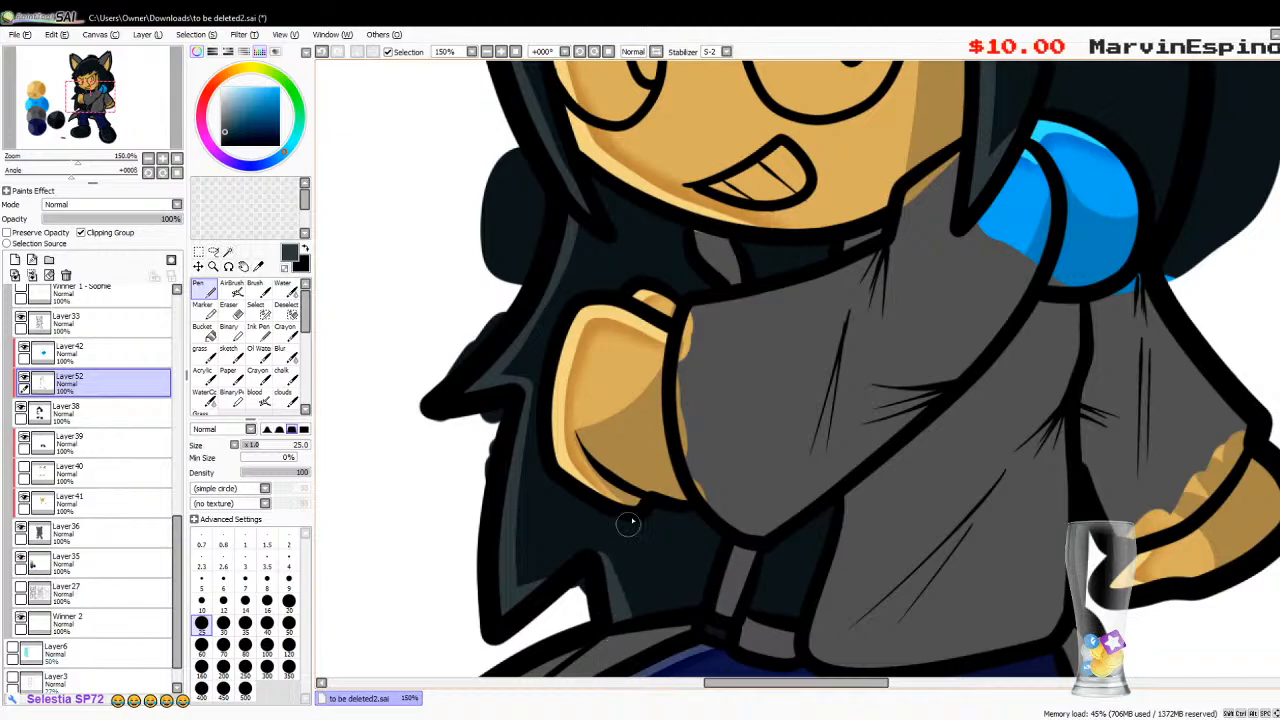
Step: Undo the previous stroke and repaint the light highlight along the lower hair lock just above the coat tail
key("ctrl+z")
left_click_drag(593, 552, 617, 665)
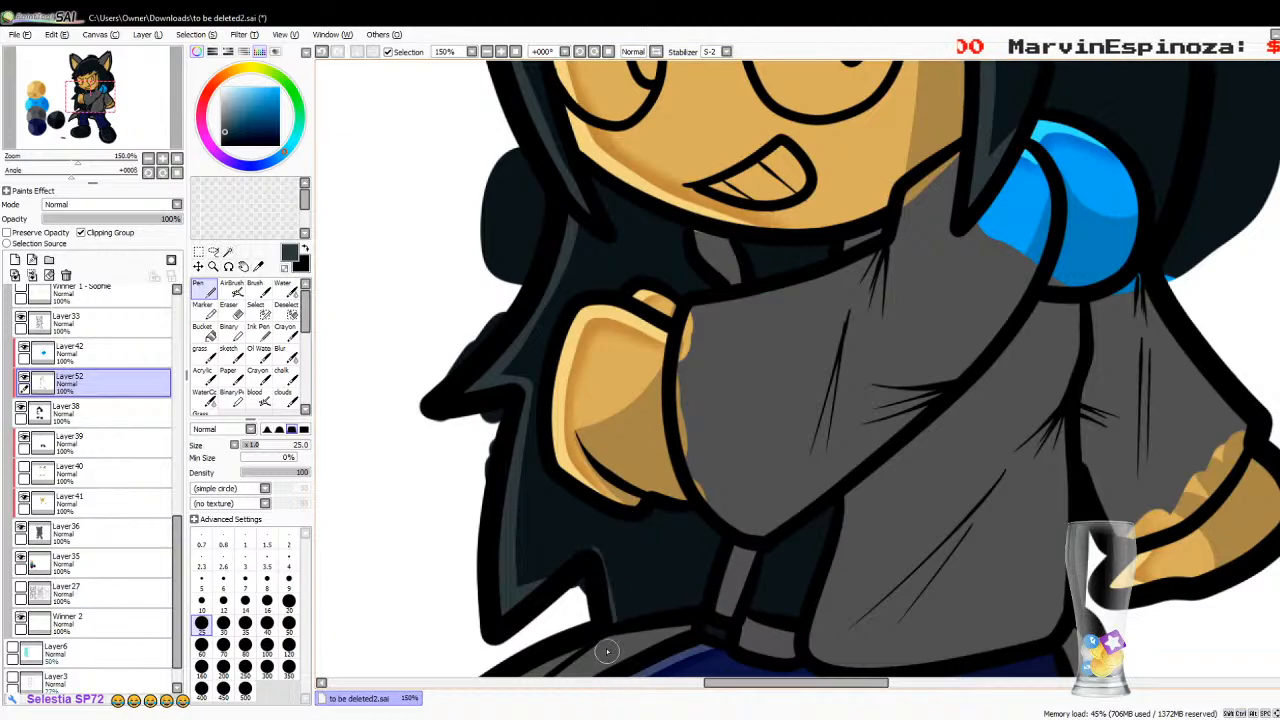
key("ctrl+z")
left_click_drag(592, 556, 626, 665)
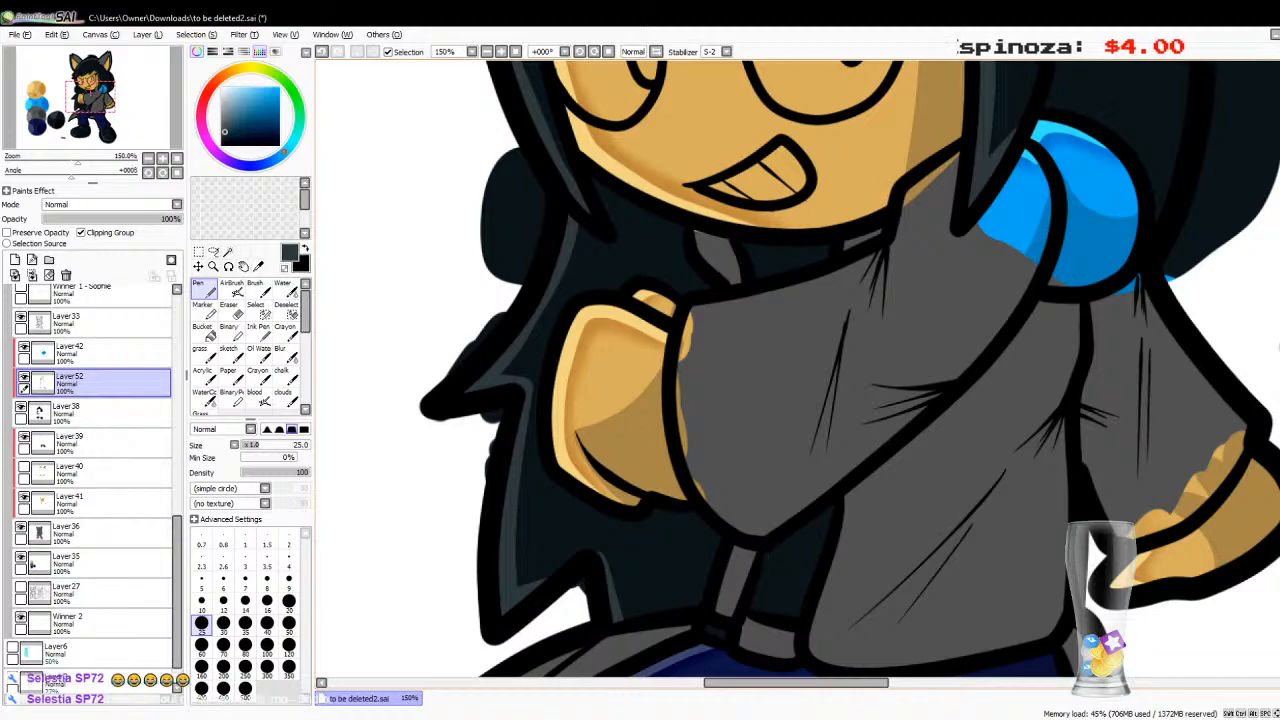
Step: Paint the grey highlight along the long hair lock beside the raised hand down to its spiky tip, redoing unsatisfactory strokes
scroll(1268, 350, "down", 5)
scroll(818, 369, "down", 4)
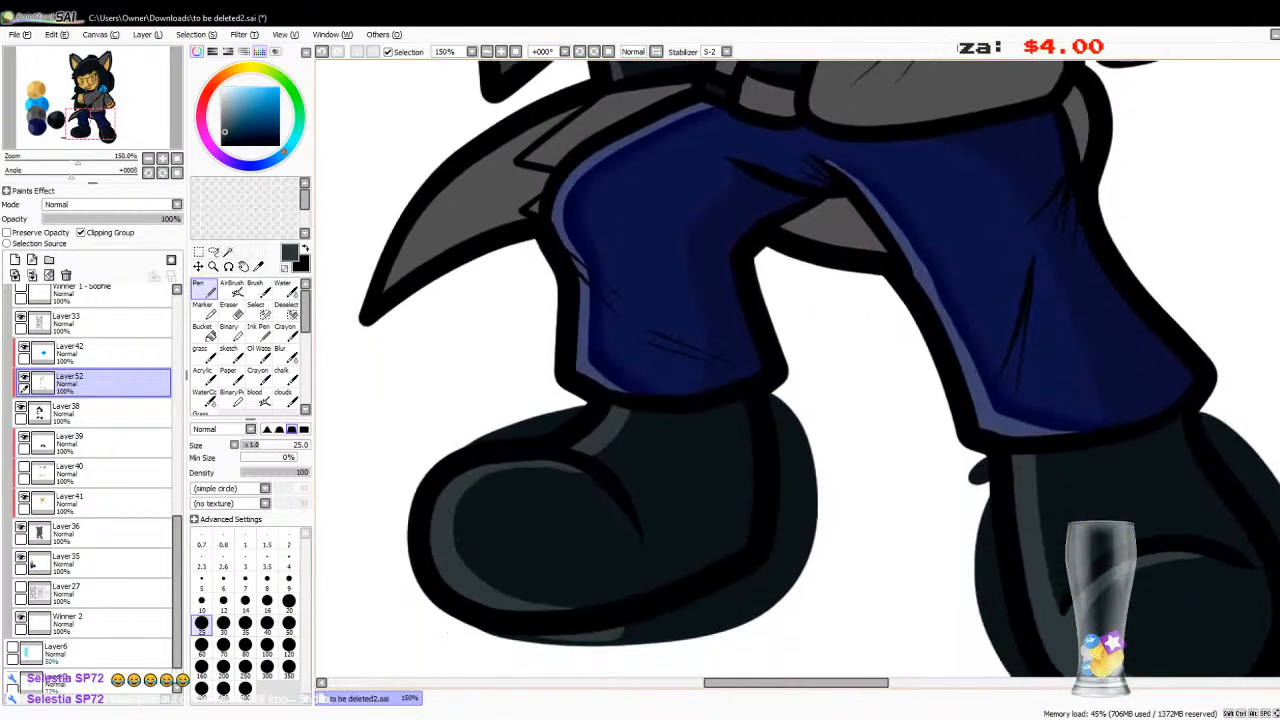
scroll(818, 369, "up", 15)
scroll(818, 369, "down", 1)
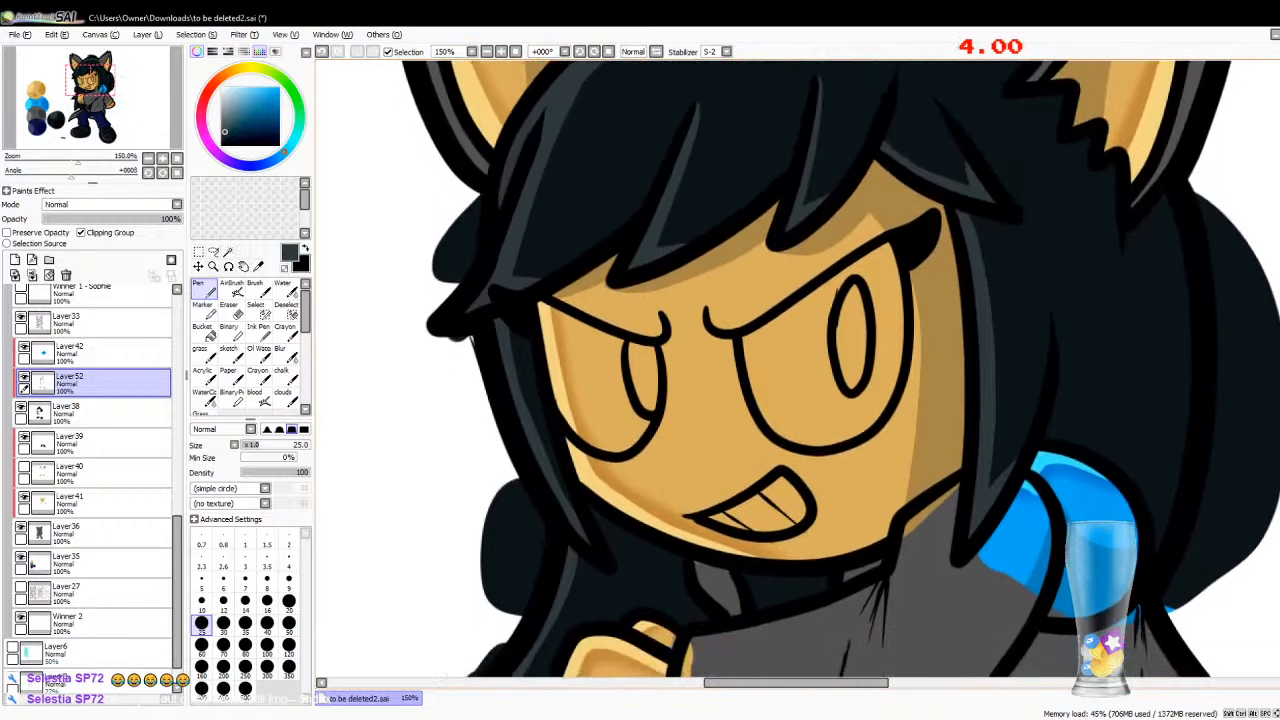
scroll(818, 369, "up", 1)
scroll(818, 369, "down", 7)
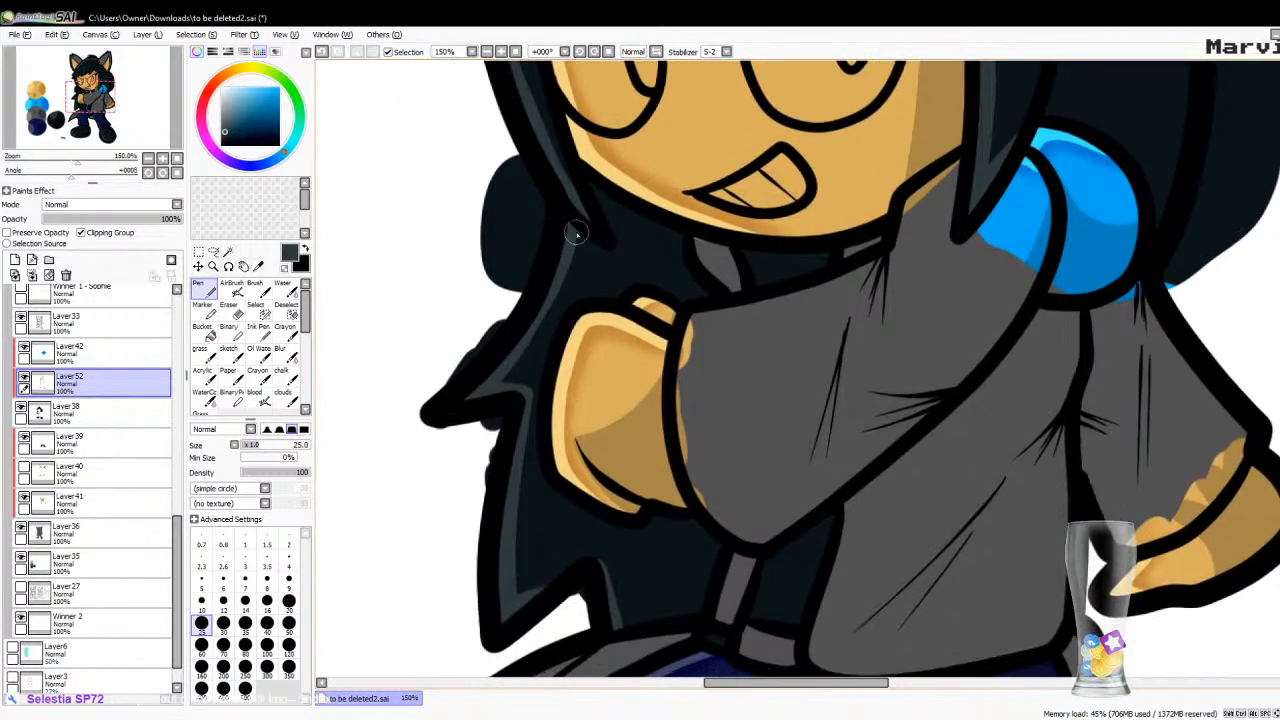
left_click_drag(575, 220, 478, 398)
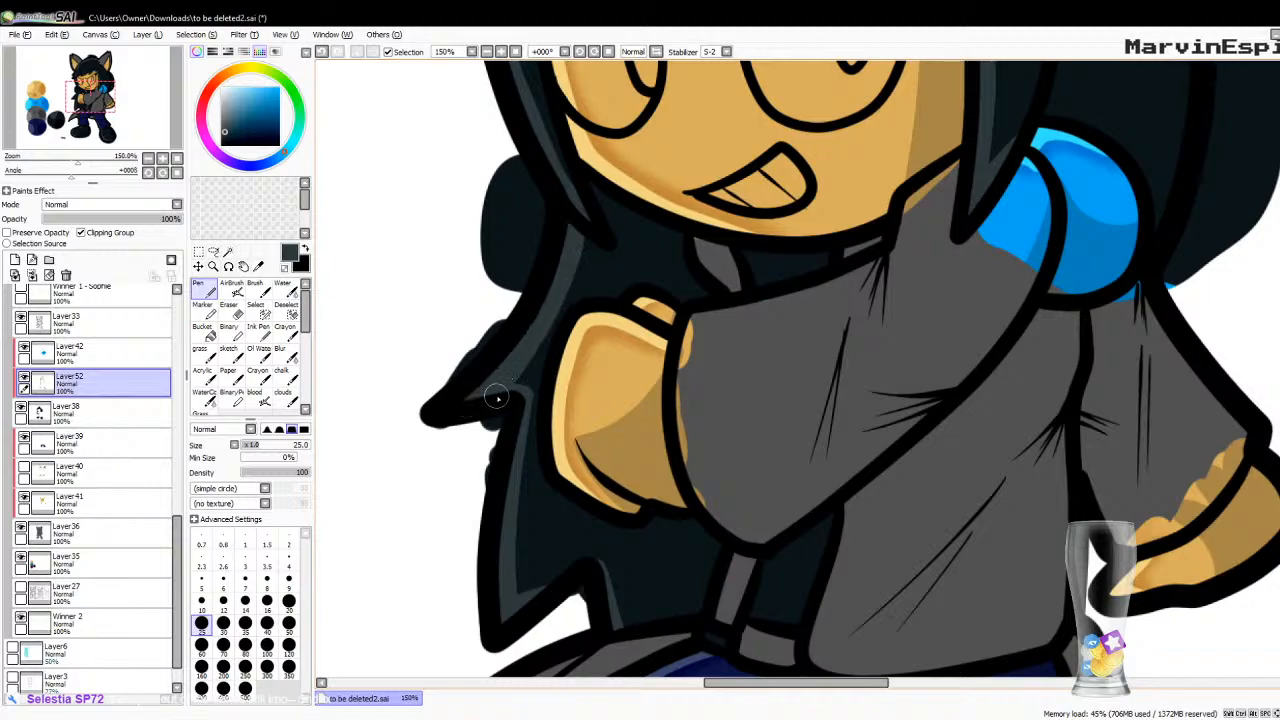
key("ctrl+z")
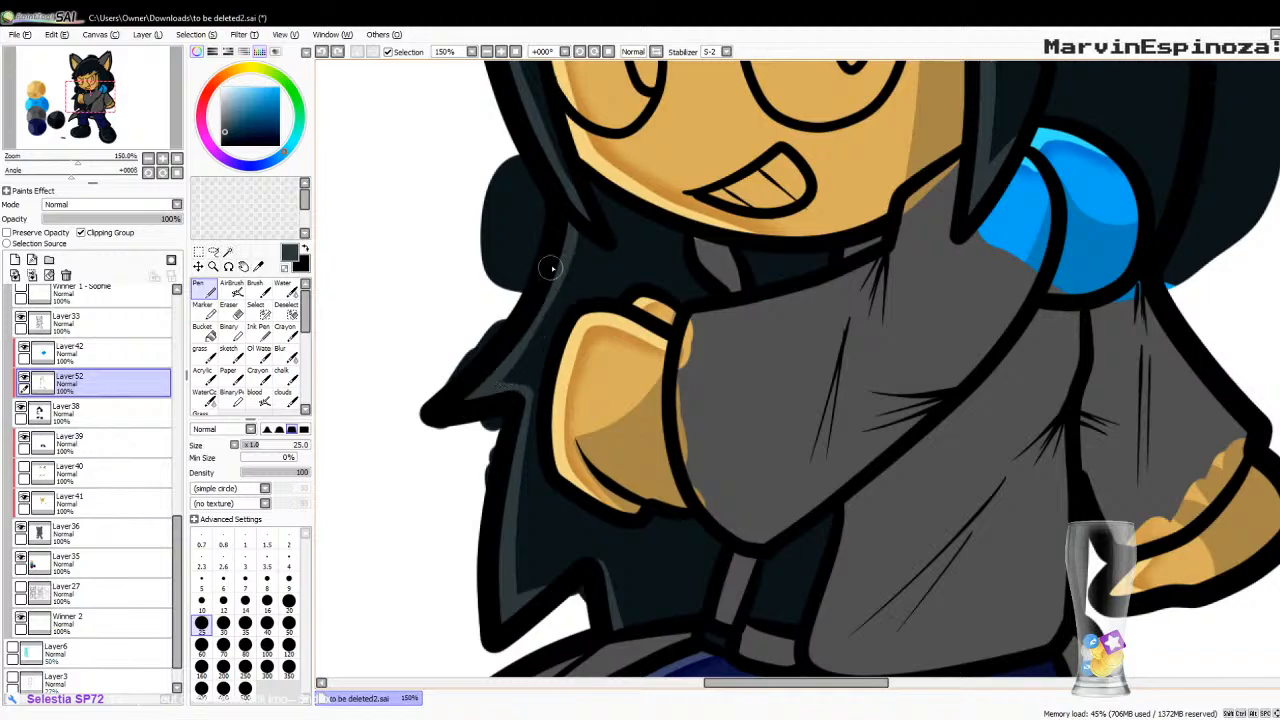
mouse_move(573, 223)
left_mouse_down()
mouse_move(564, 262)
mouse_move(479, 391)
left_mouse_up()
key("ctrl+z")
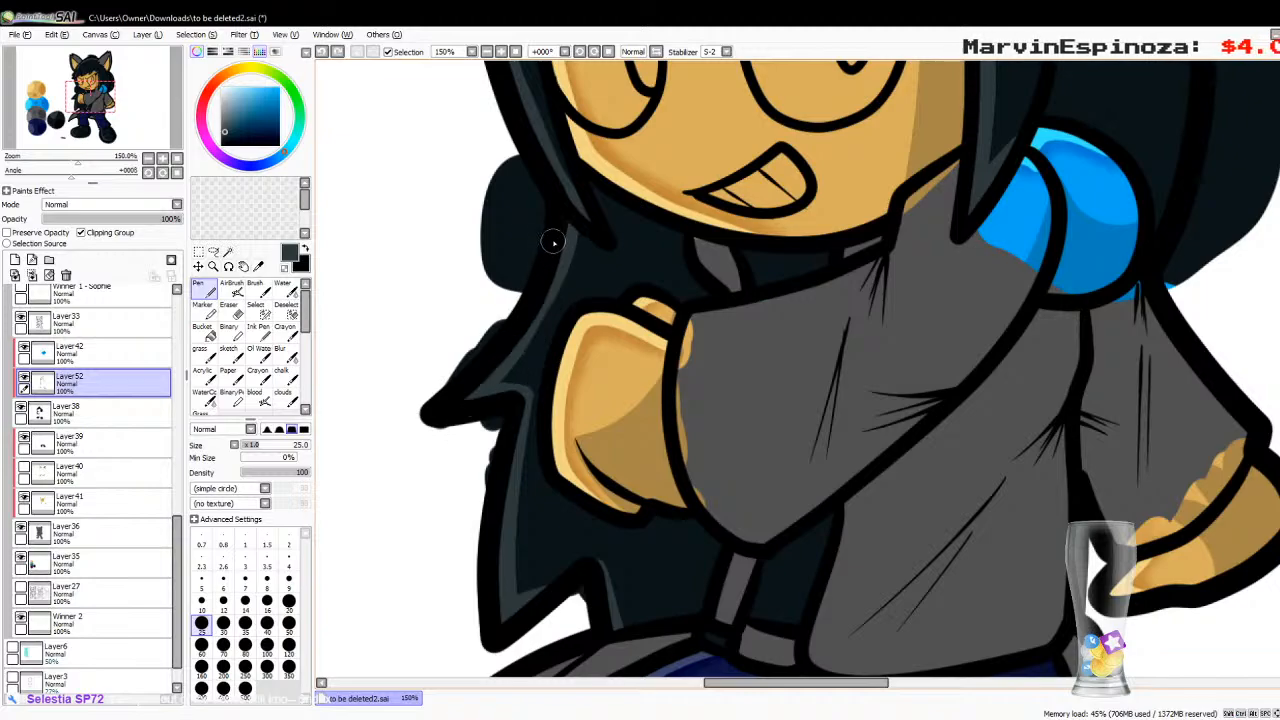
mouse_move(570, 222)
left_mouse_down()
mouse_move(555, 290)
mouse_move(478, 401)
left_mouse_up()
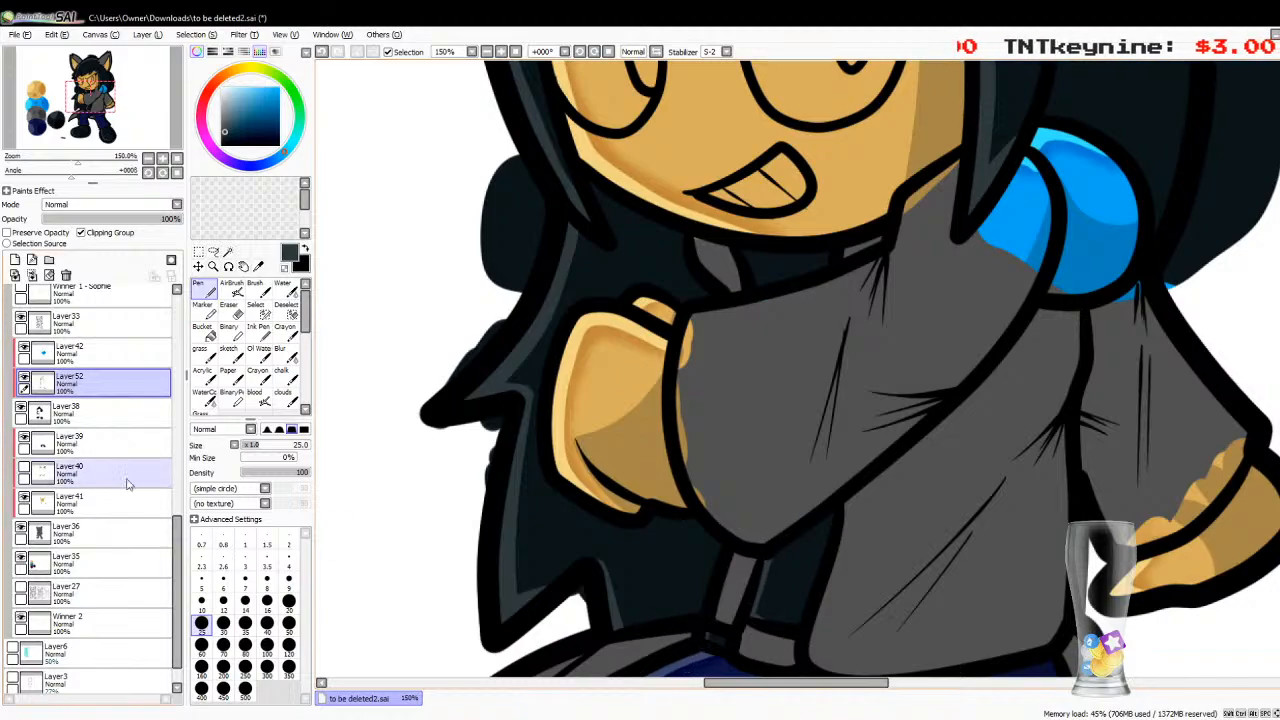
Step: Select Layer38 and sample the darkest shade from the black palette swatch as the hair shading colour
left_click(107, 409)
left_click(258, 265)
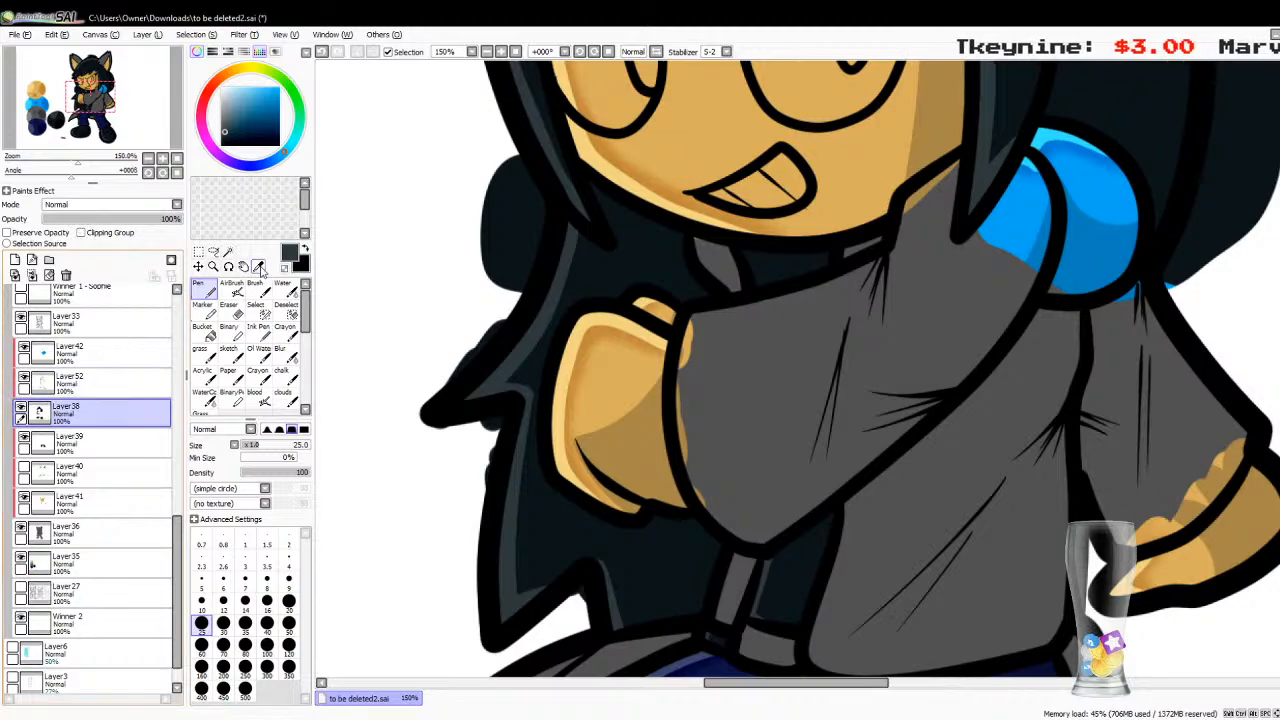
left_click(203, 287)
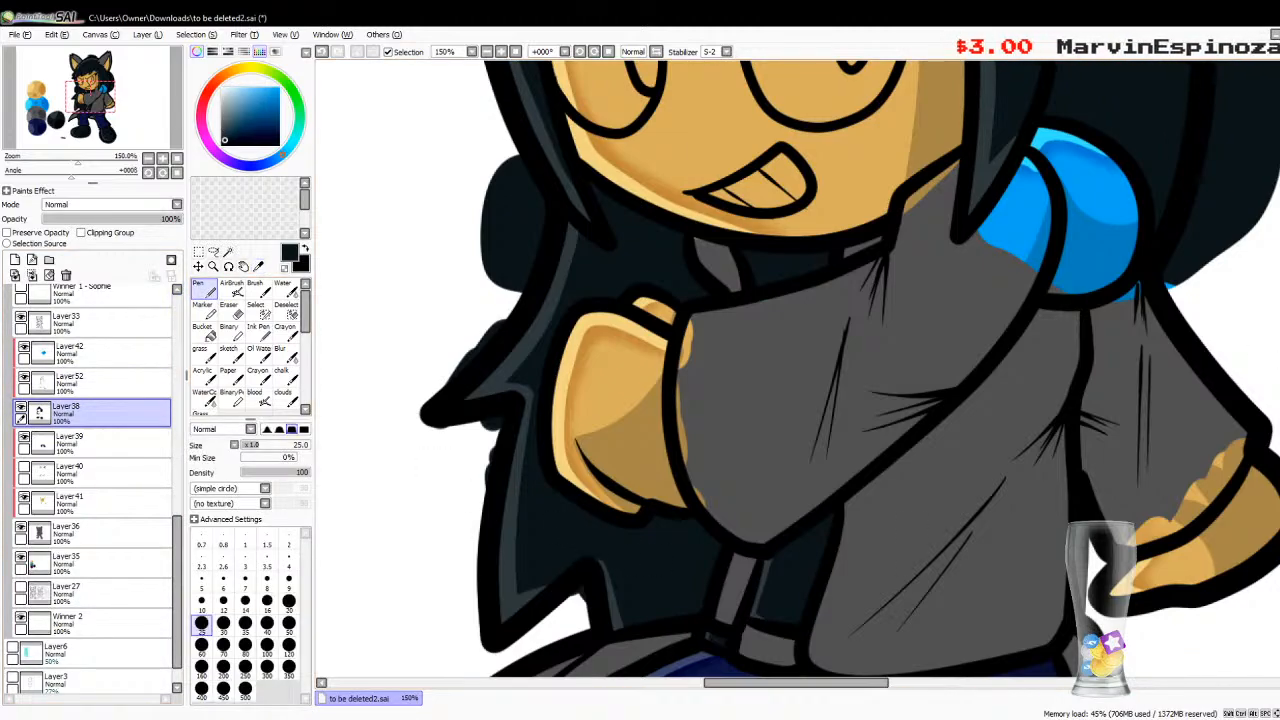
scroll(800, 370, "up", 5)
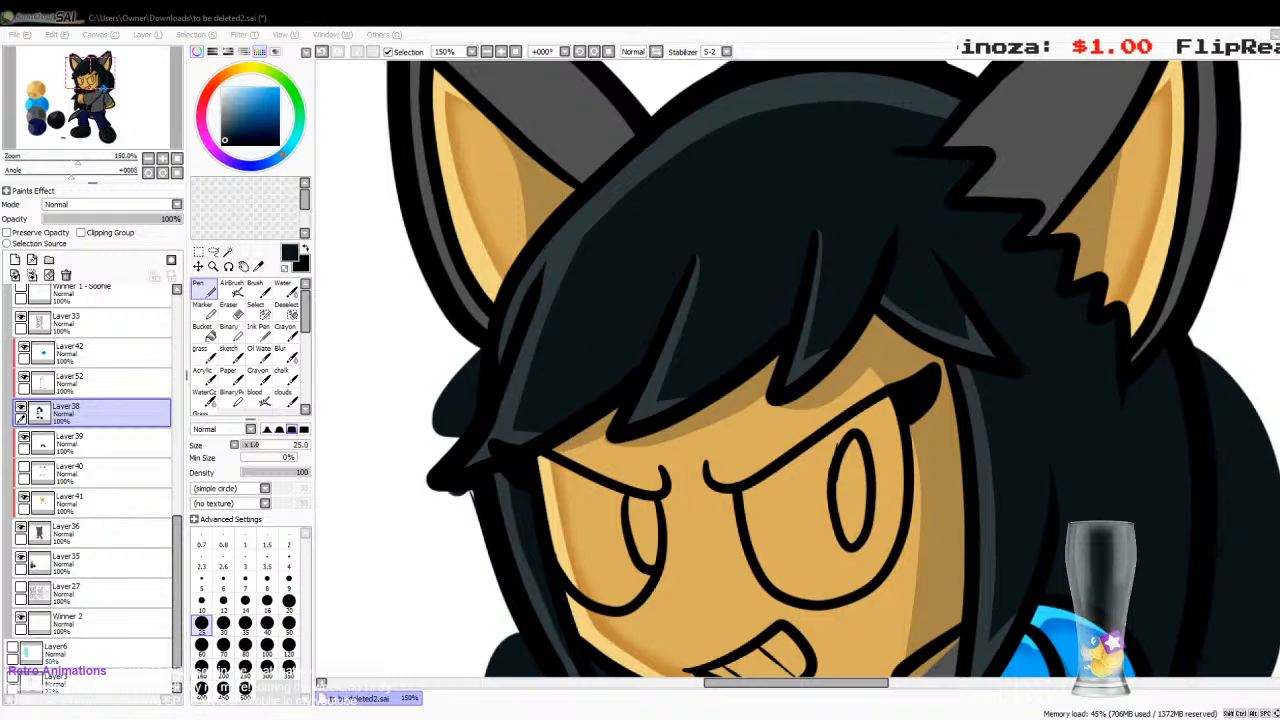
left_click(148, 159)
left_click(148, 159)
left_click(148, 159)
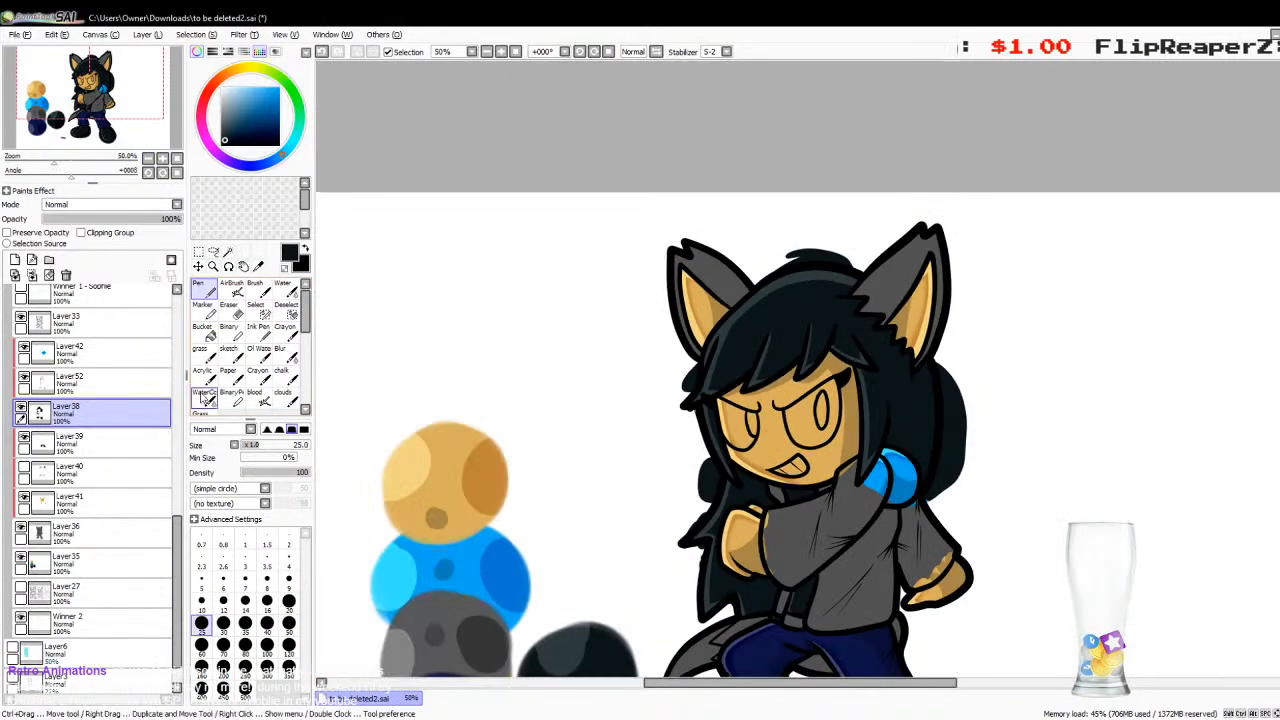
left_click(258, 267)
scroll(560, 537, "down", 2)
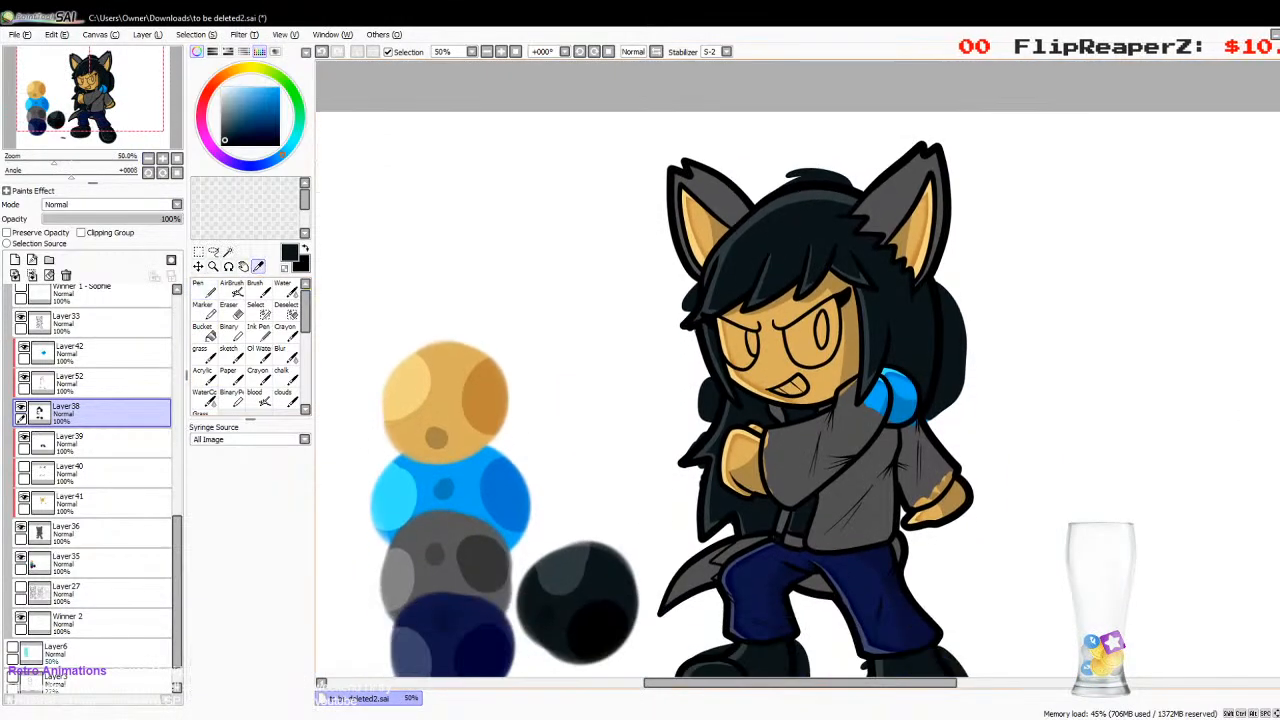
left_click(203, 290)
Step: Add a new layer above Layer38 as a clipping group and set the AirBrush to size 35
left_click(14, 260)
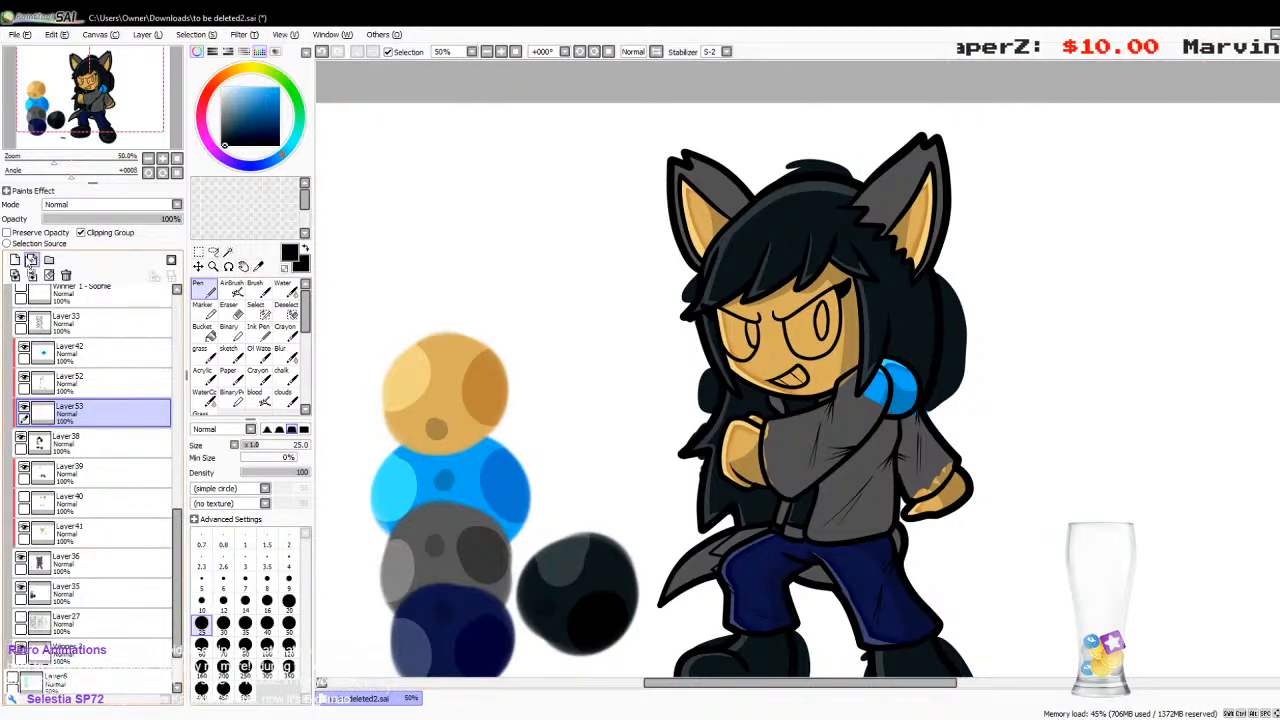
left_click(81, 232)
left_click(231, 285)
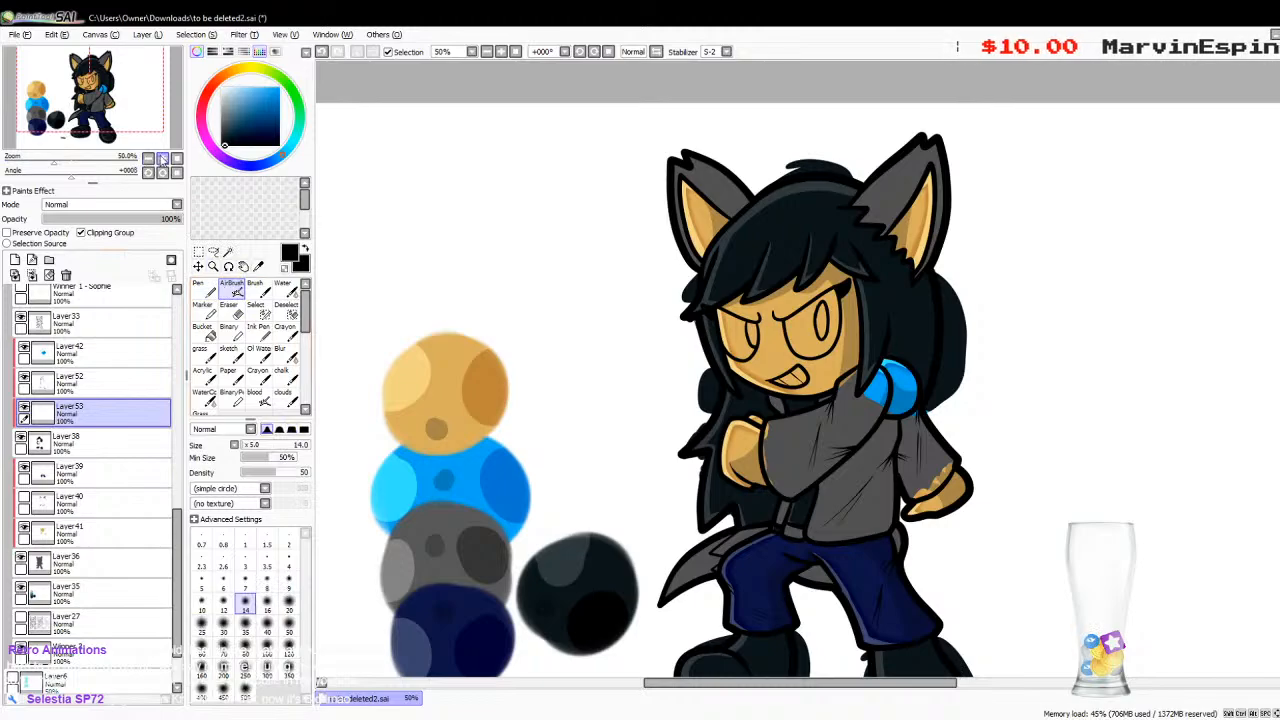
scroll(538, 430, "up", 3)
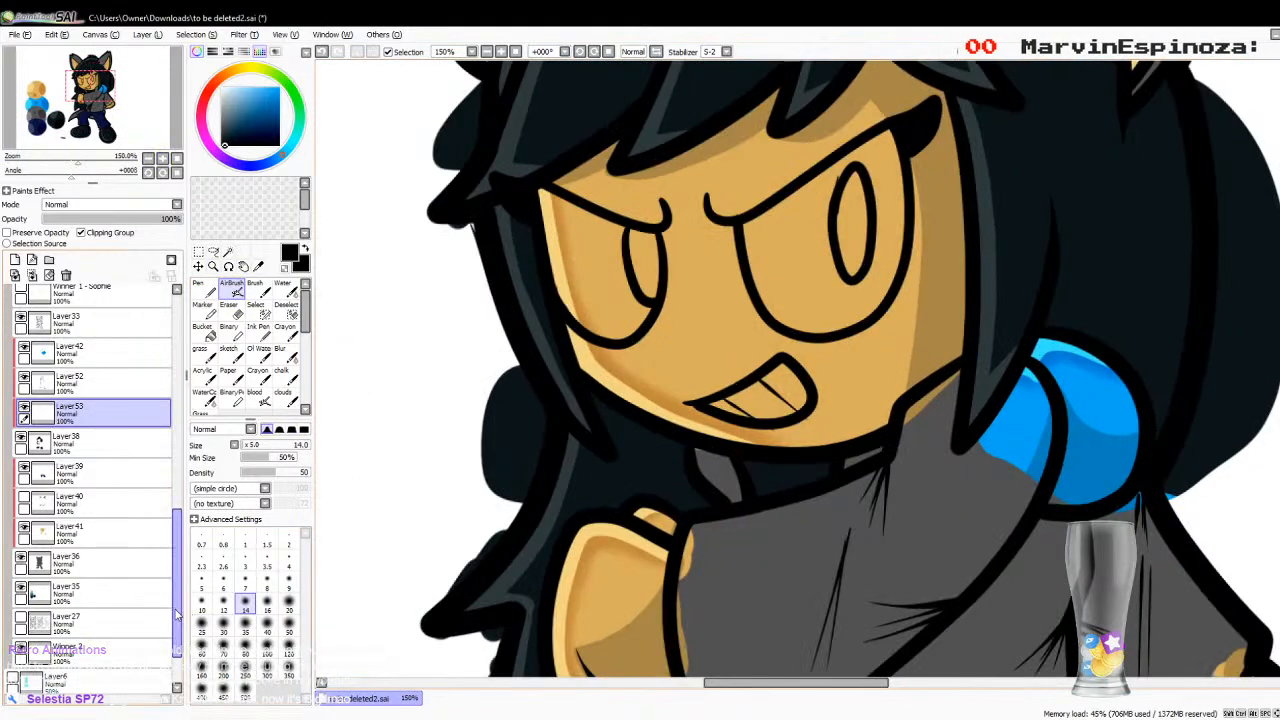
key("bracketright")
key("bracketright")
key("bracketright")
key("bracketright")
key("bracketright")
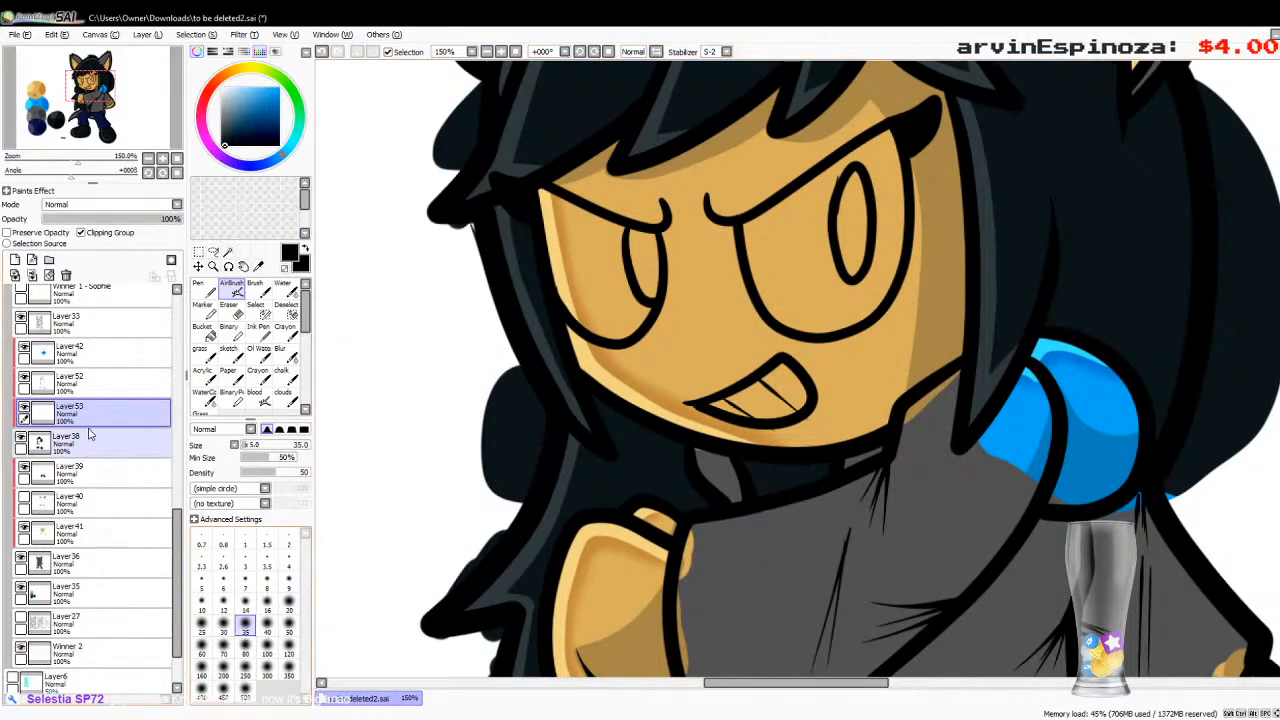
Step: On Layer52, sample the grey hair highlight colour and paint a Pen highlight on the hair beside the collar under the chin
left_click(100, 383)
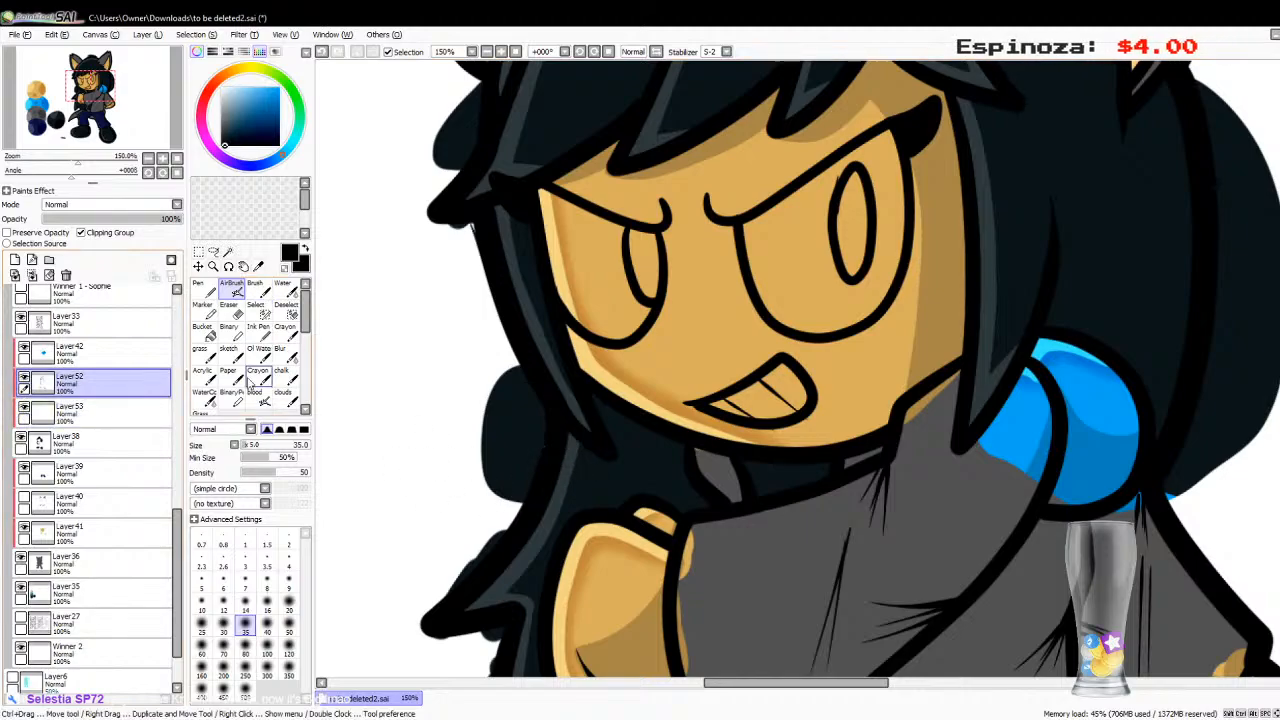
left_click(258, 265)
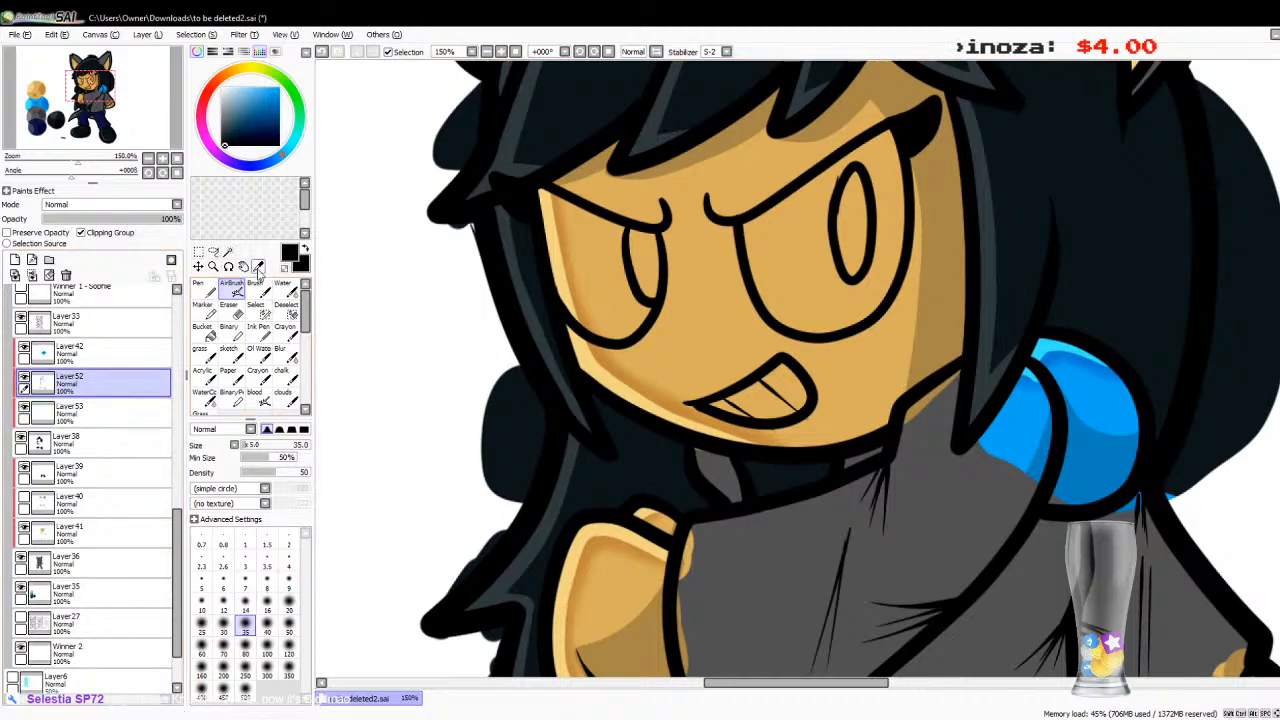
left_click(513, 567)
left_click(200, 285)
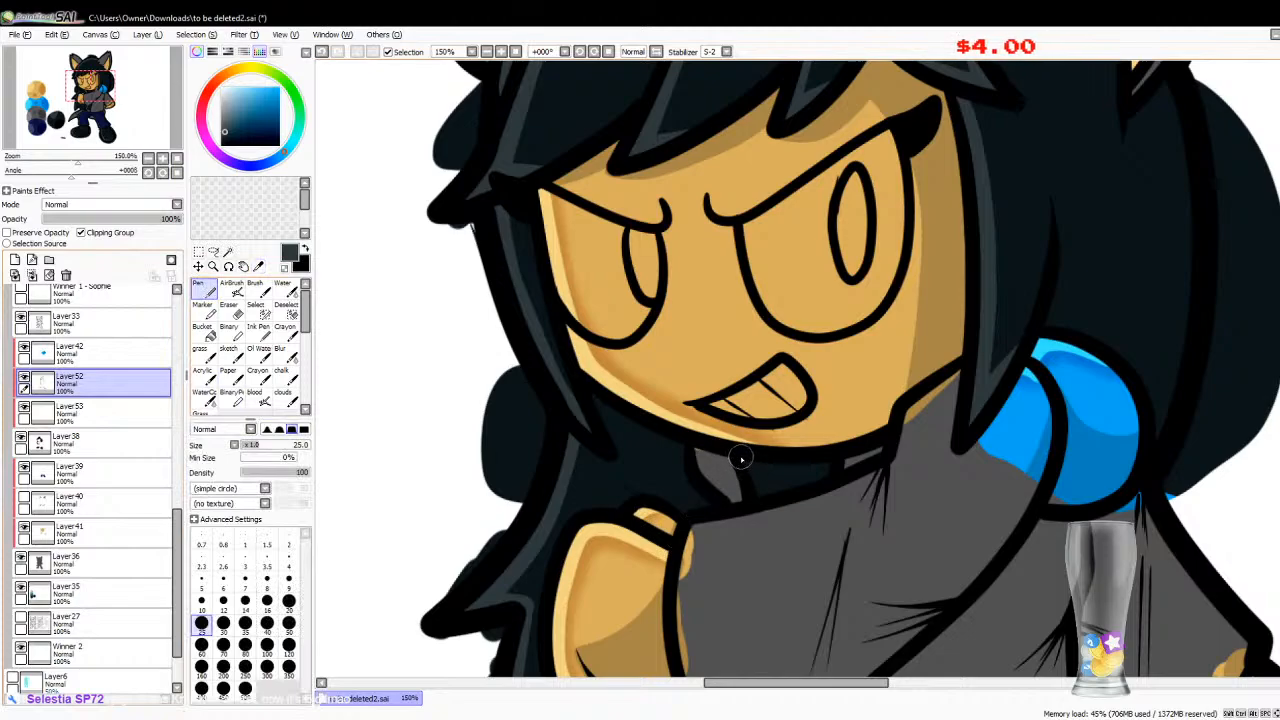
left_click_drag(741, 458, 759, 510)
Step: Sample the black swatch's darkest shade again and set the AirBrush to size 20 on the clipped layer Layer53
left_click_drag(728, 688, 599, 688)
left_click(258, 266)
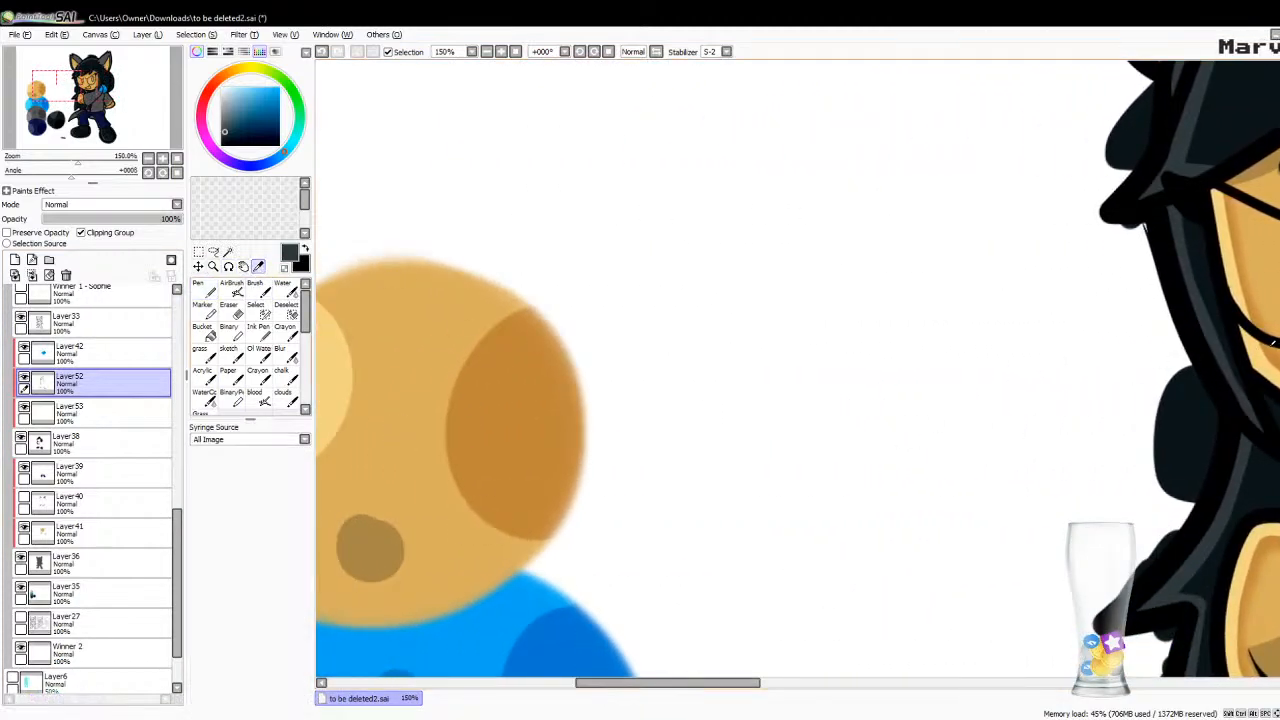
scroll(850, 602, "down", 5)
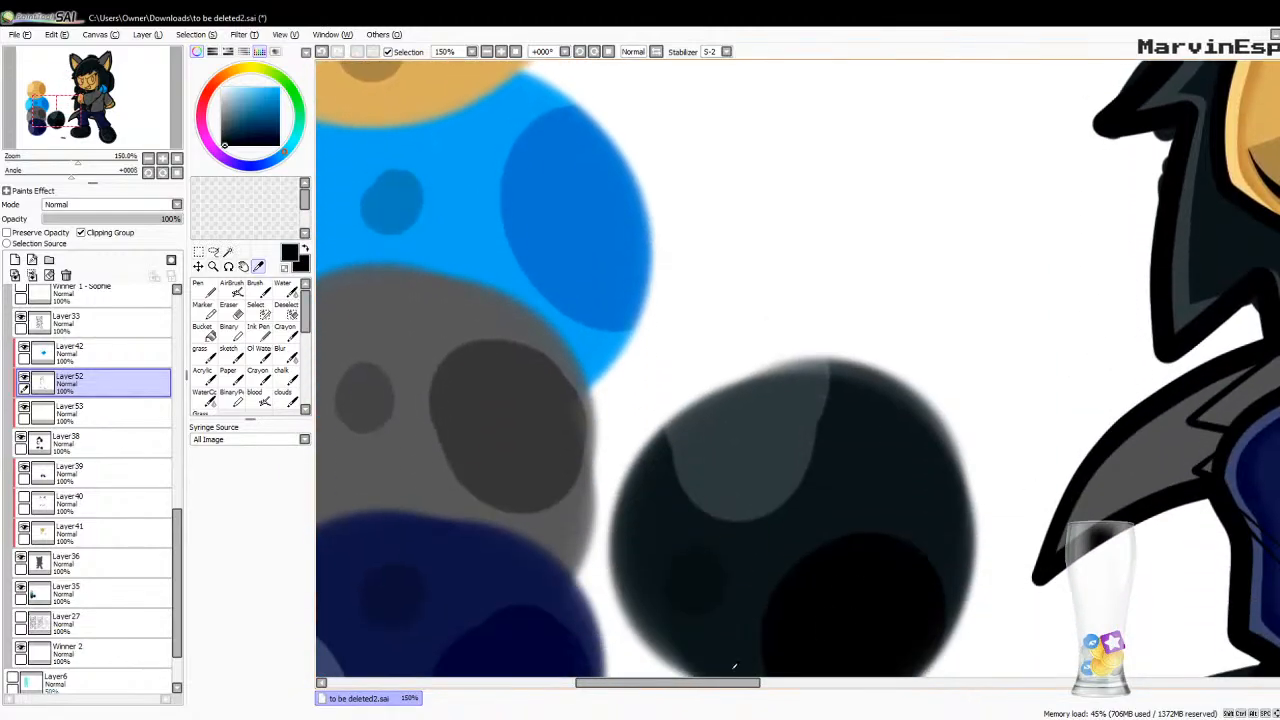
left_click_drag(714, 683, 862, 686)
left_click(231, 290)
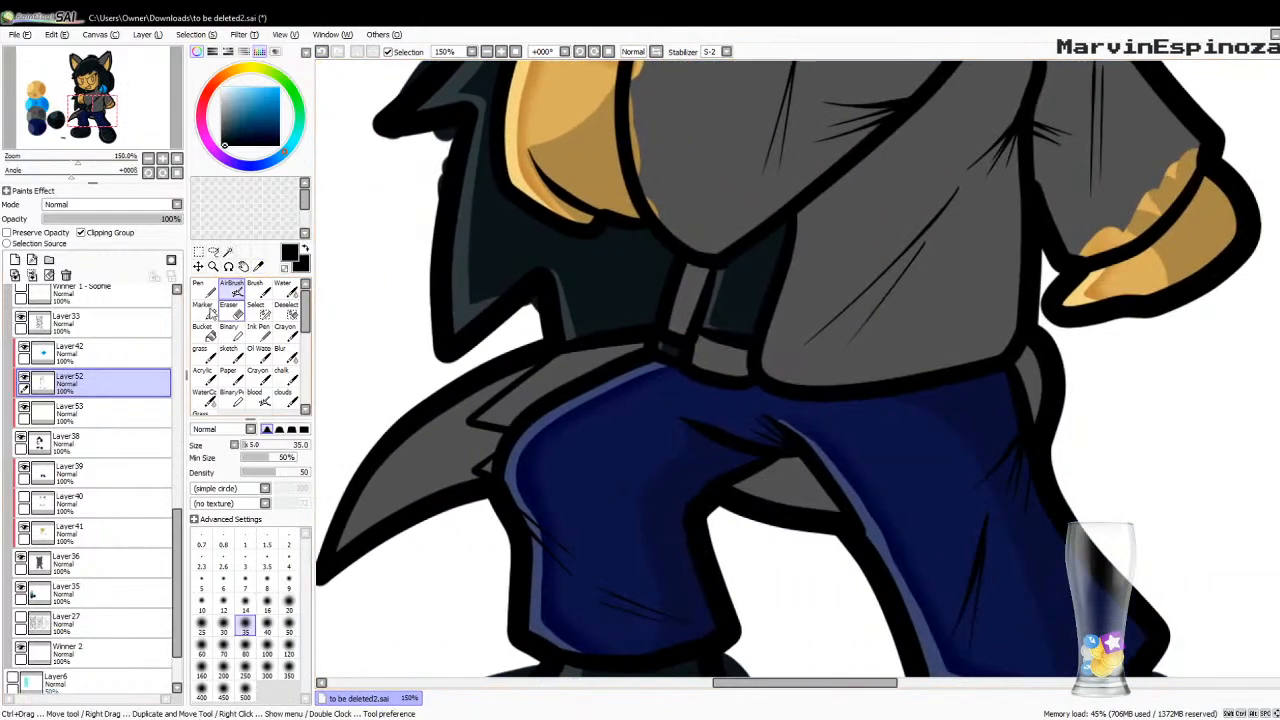
left_click(100, 412)
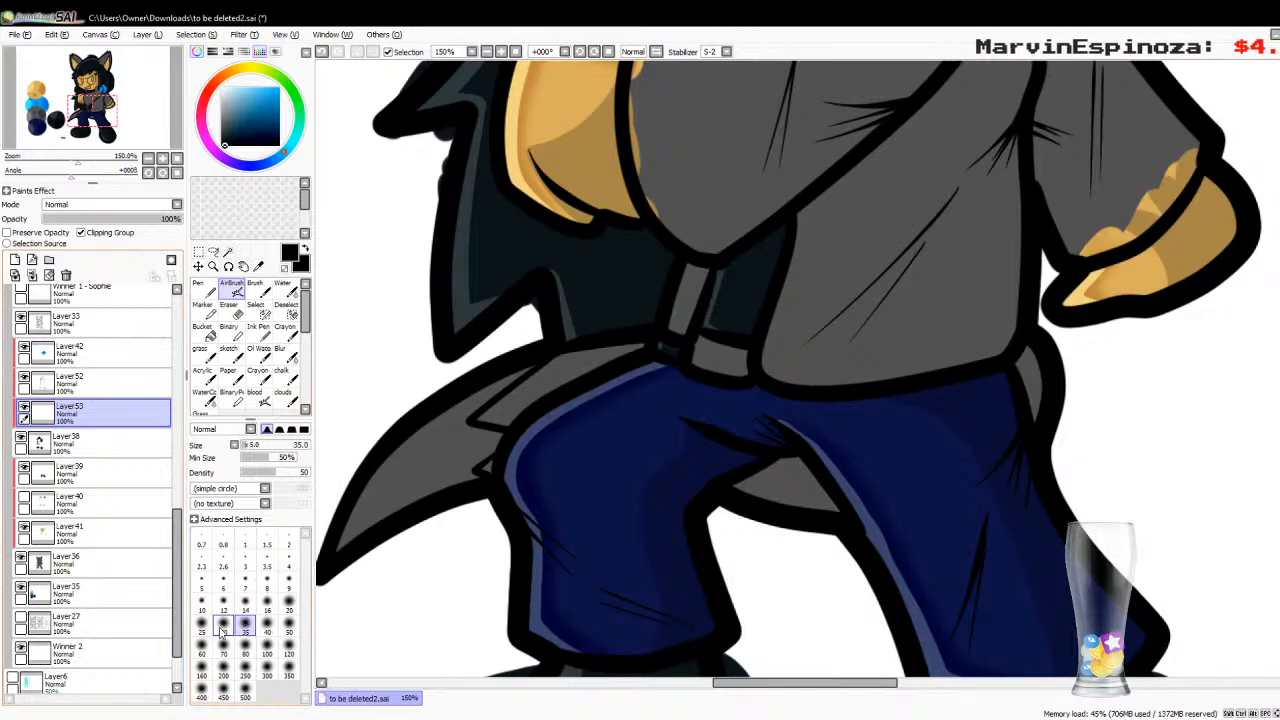
left_click(289, 604)
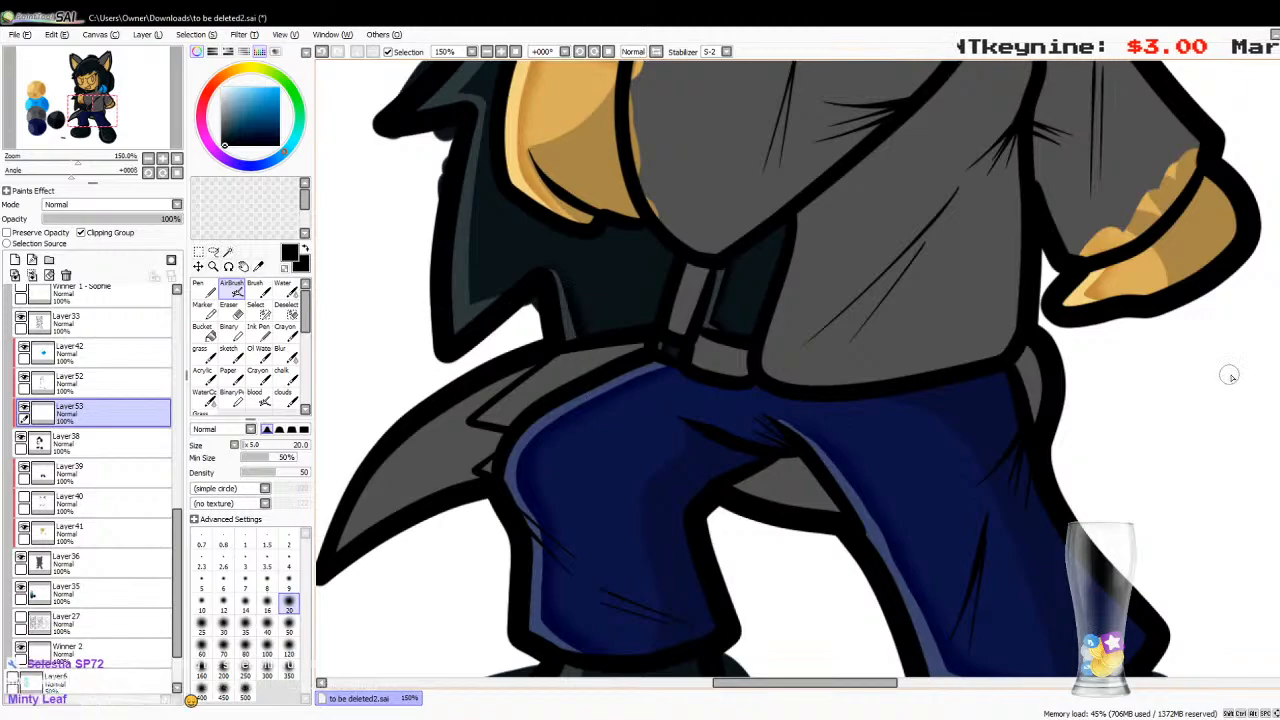
Step: Airbrush soft dark shading along the inner edges of the highlights on the long hair locks beside the hand and face
scroll(714, 310, "up", 9)
scroll(714, 310, "down", 5)
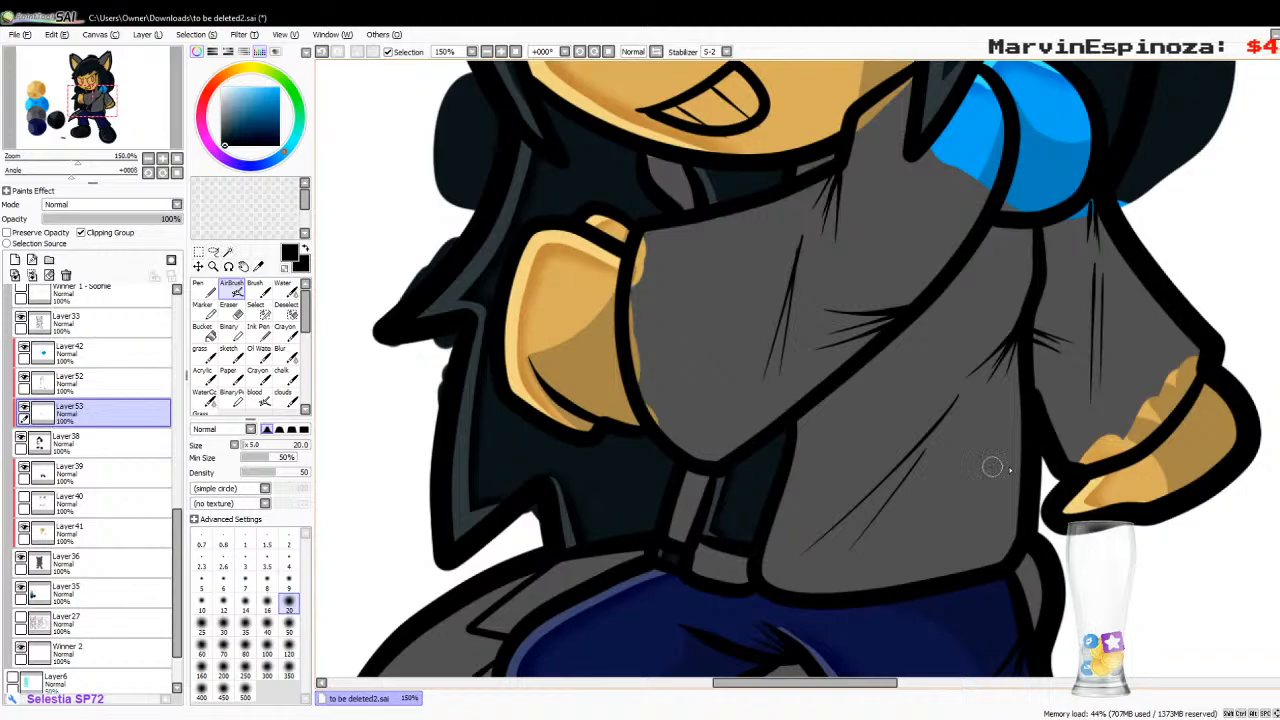
left_click_drag(1275, 430, 1275, 355)
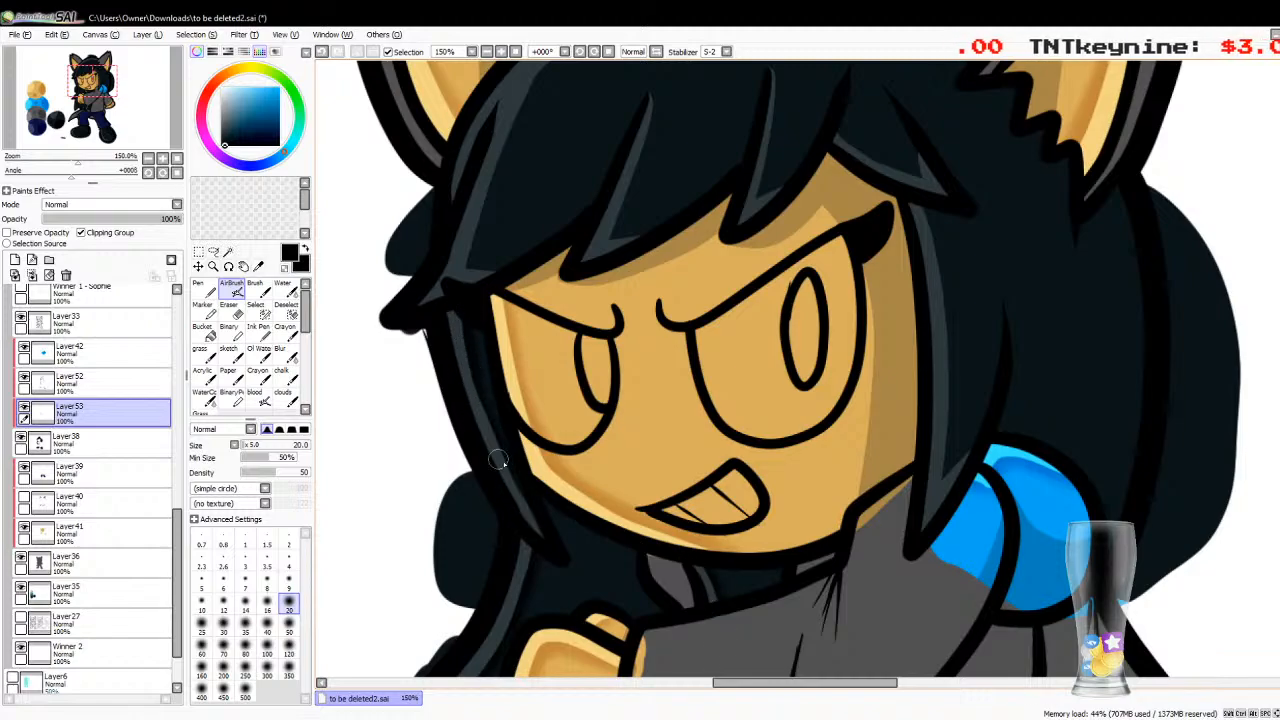
Step: Airbrush dark shading beneath the crown highlight at size 30 and around the fringe and side-lock highlights at size 20
scroll(790, 370, "up", 5)
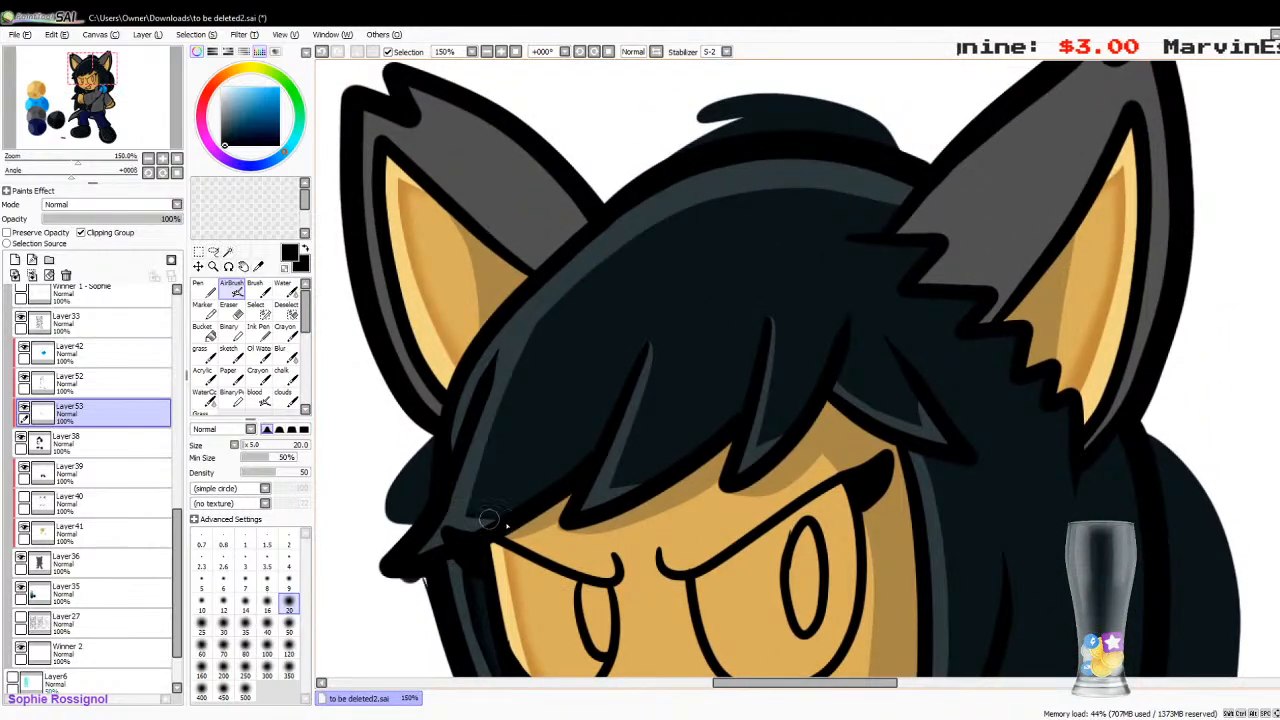
left_click(223, 621)
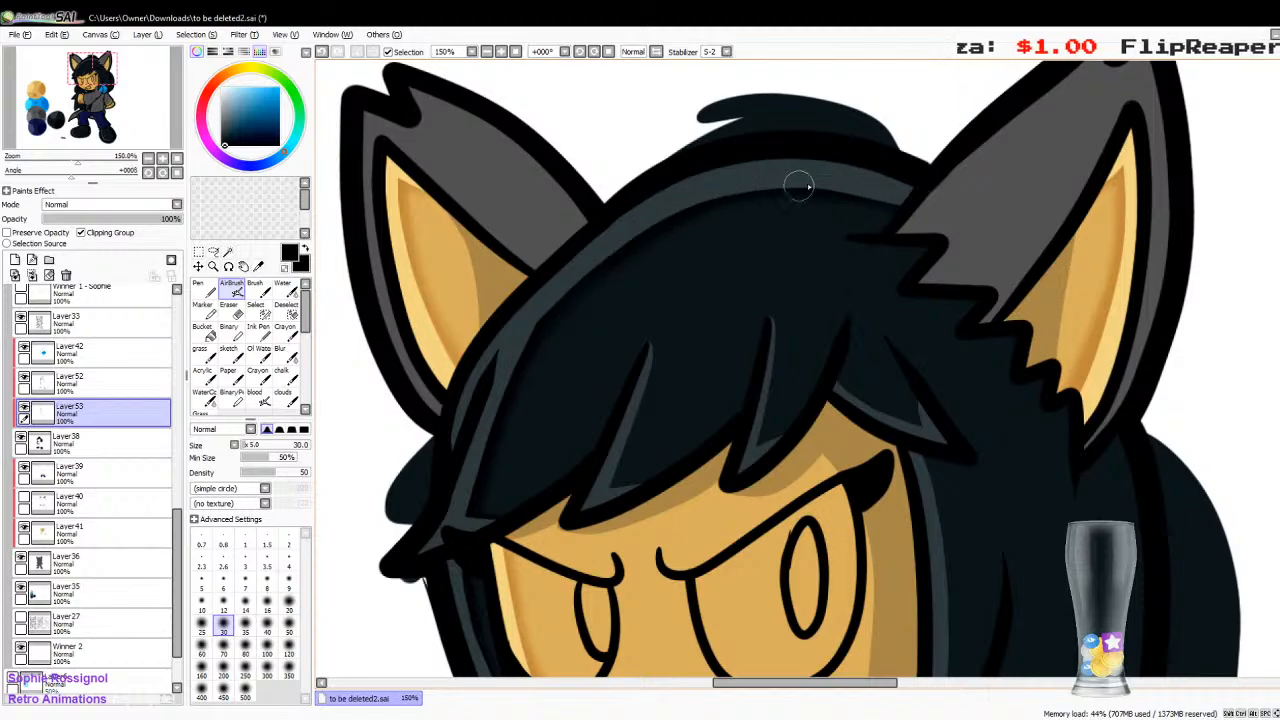
key("bracketleft")
key("bracketleft")
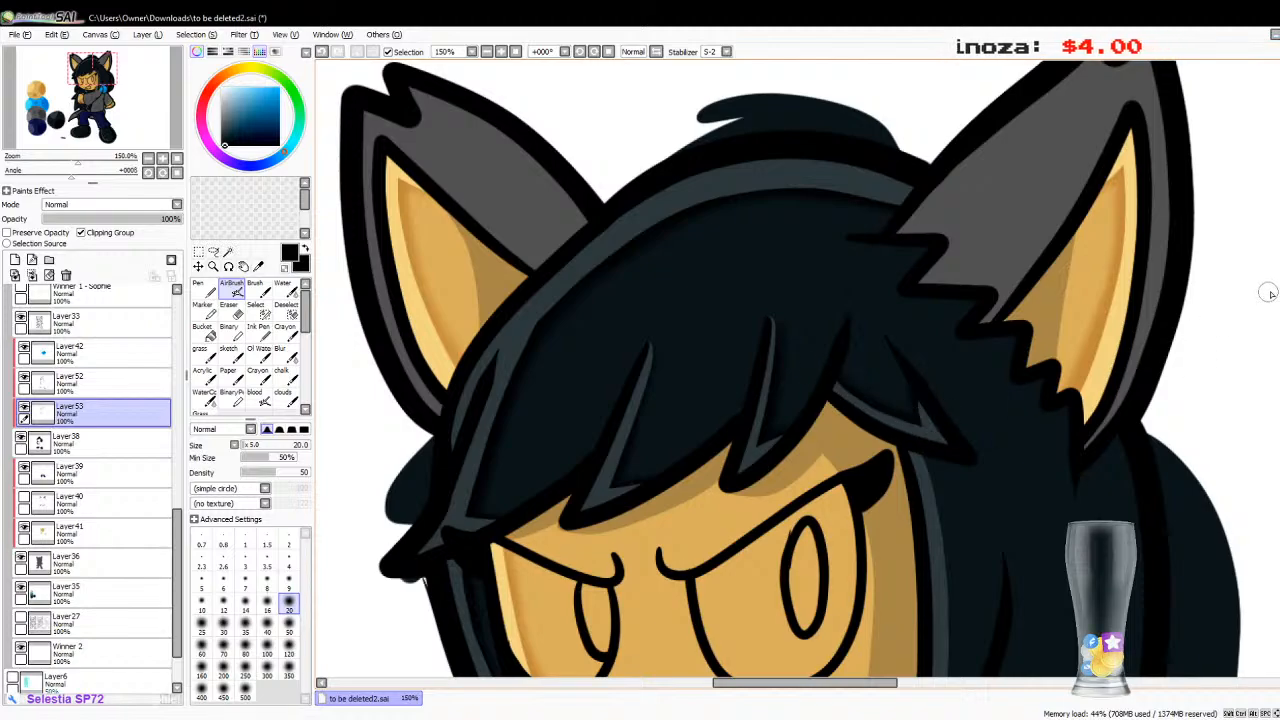
scroll(940, 337, "down", 5)
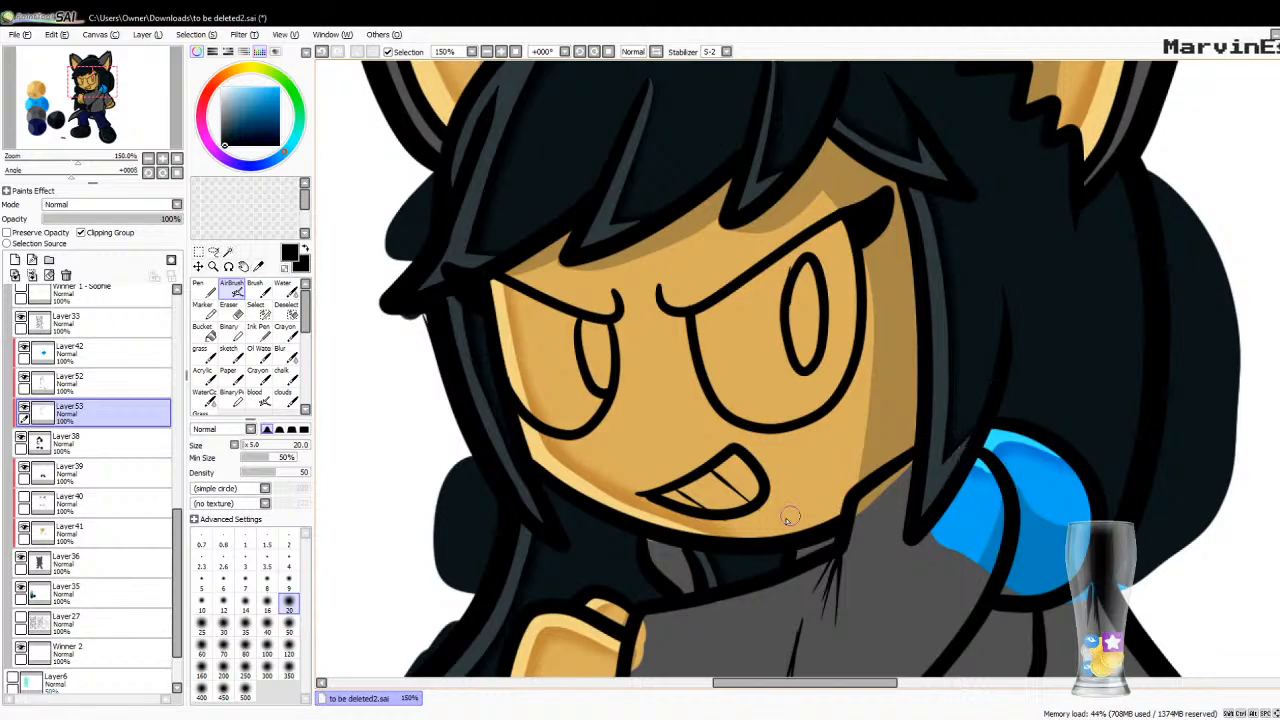
left_click_drag(1278, 310, 1278, 343)
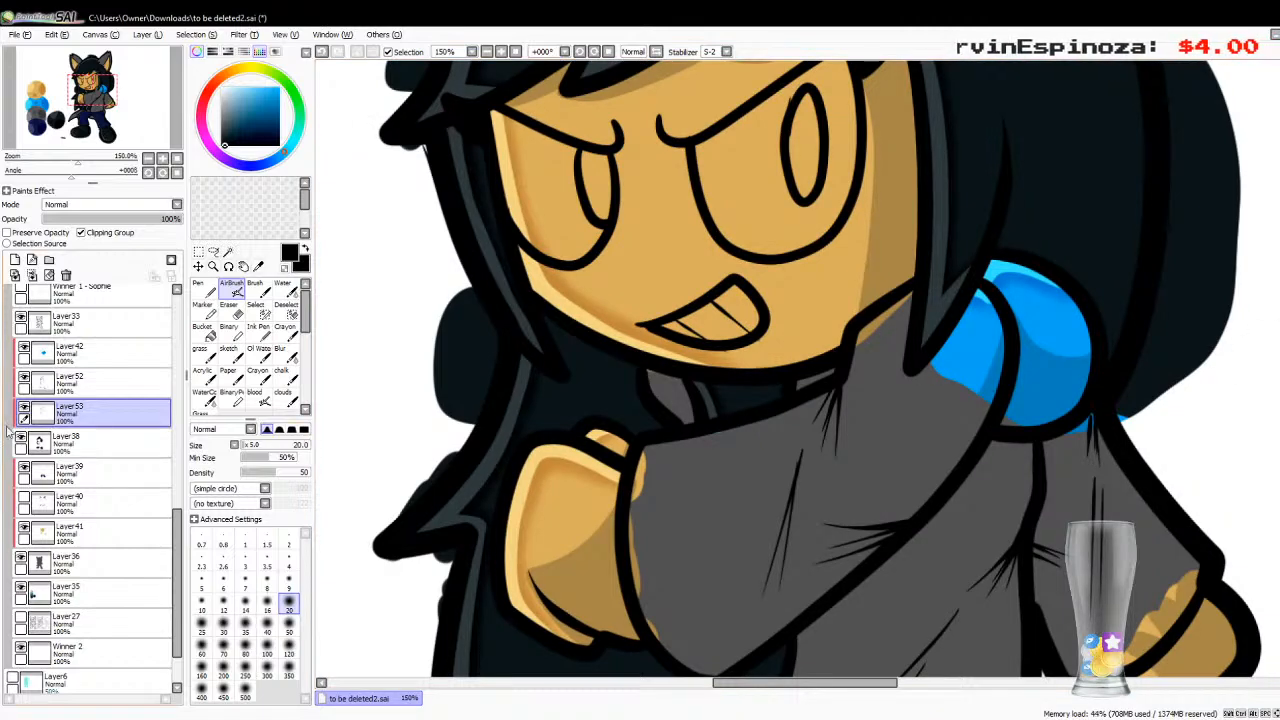
Step: Add another clipped layer directly above Layer38 and switch to the Pen at size 25
left_click(15, 259)
left_click(203, 288)
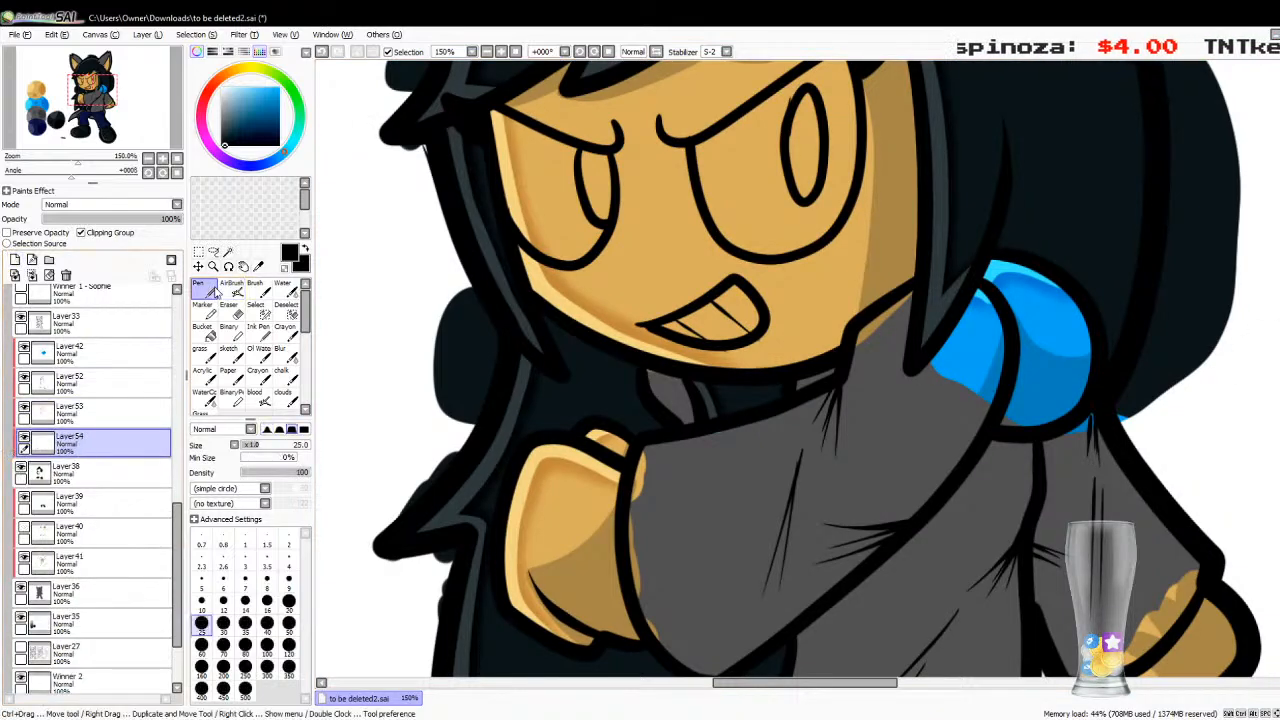
left_click(148, 158)
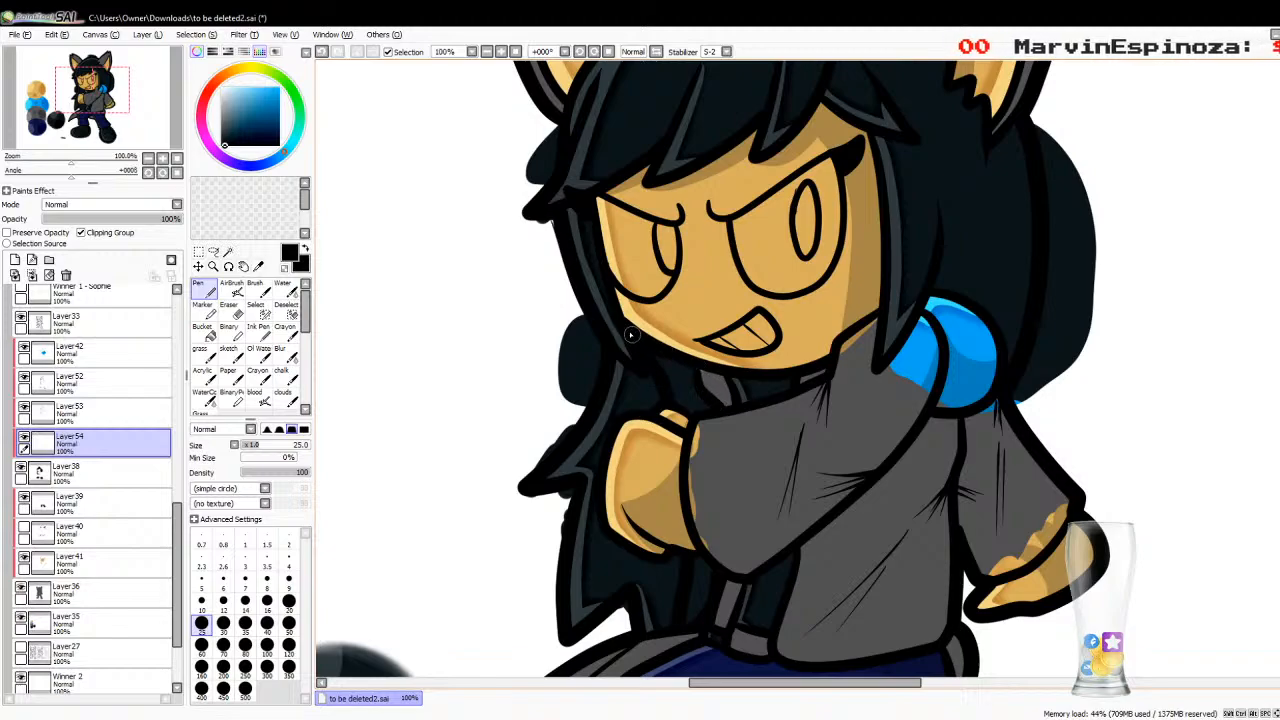
Step: Outline and bucket-fill dark shadow areas on the long hair locks below the face on Layer54, and set its opacity to 32%
left_click(204, 332)
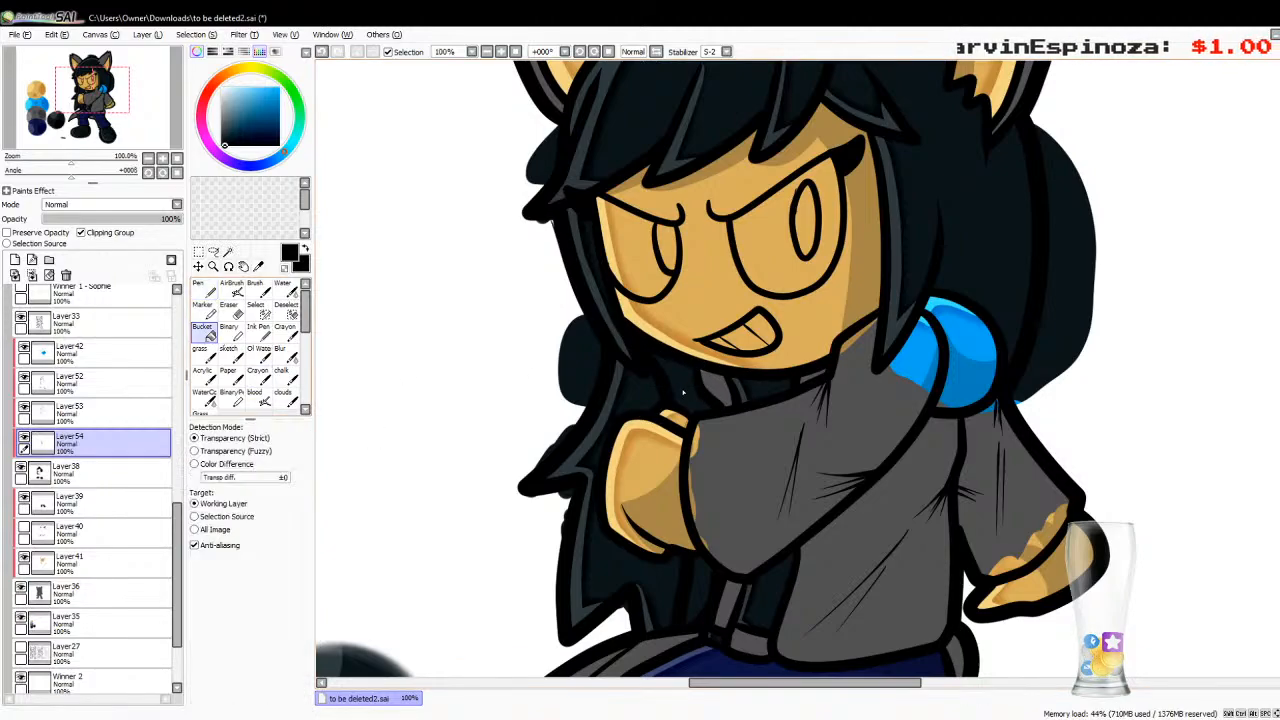
left_click(200, 291)
mouse_move(135, 220)
left_mouse_down()
mouse_move(100, 234)
mouse_move(90, 223)
left_mouse_up()
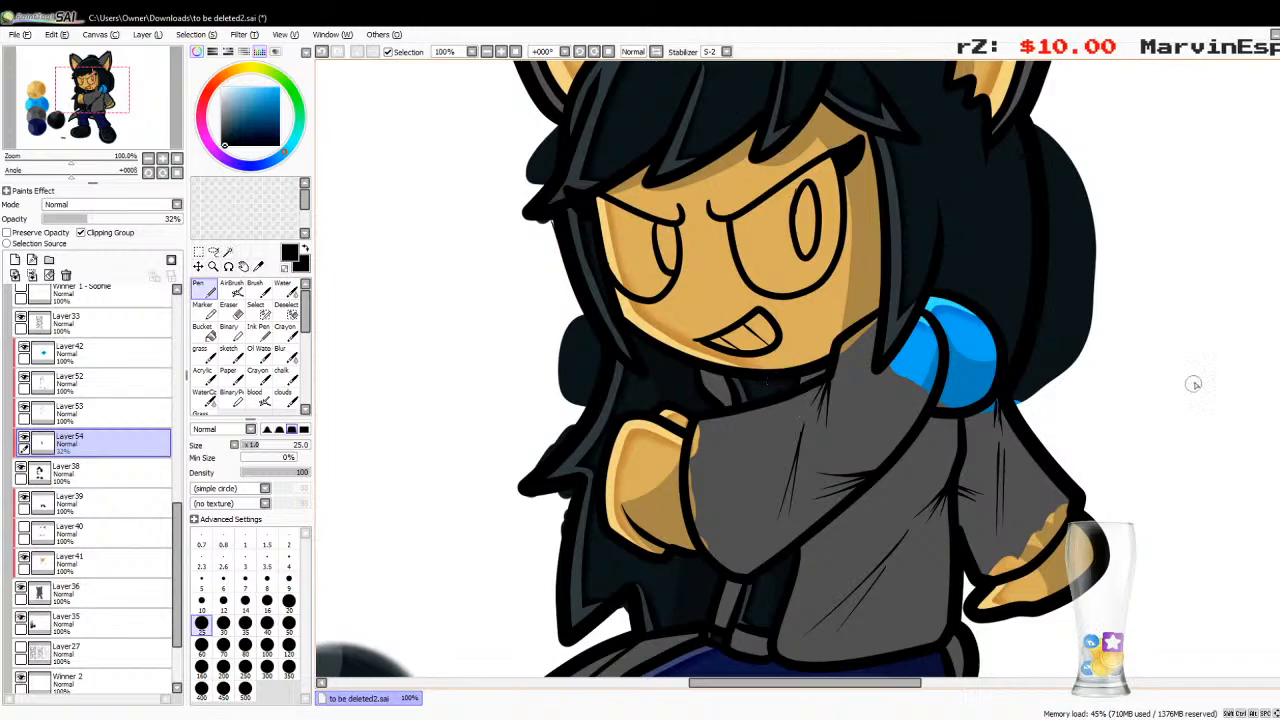
Step: Outline and bucket-fill shadow areas on the fringe, side locks and the long hair behind the face with the size 25 Pen
scroll(541, 439, "up", 4)
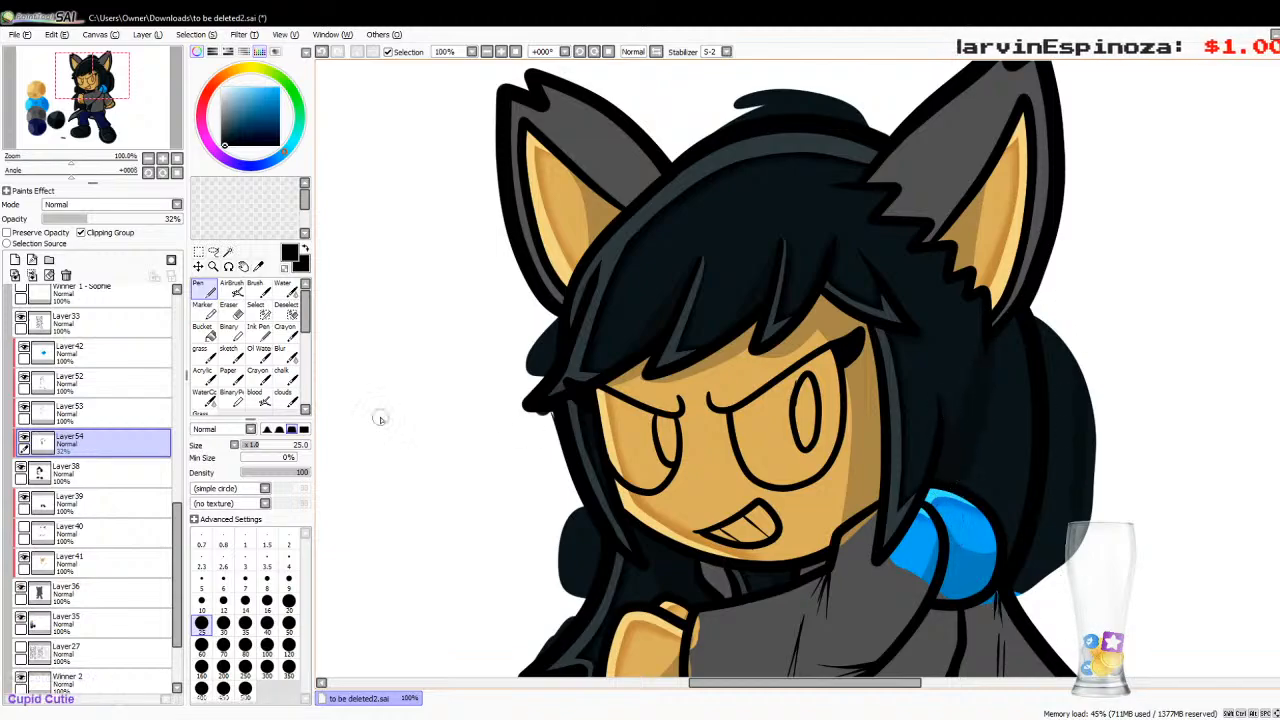
left_click(205, 333)
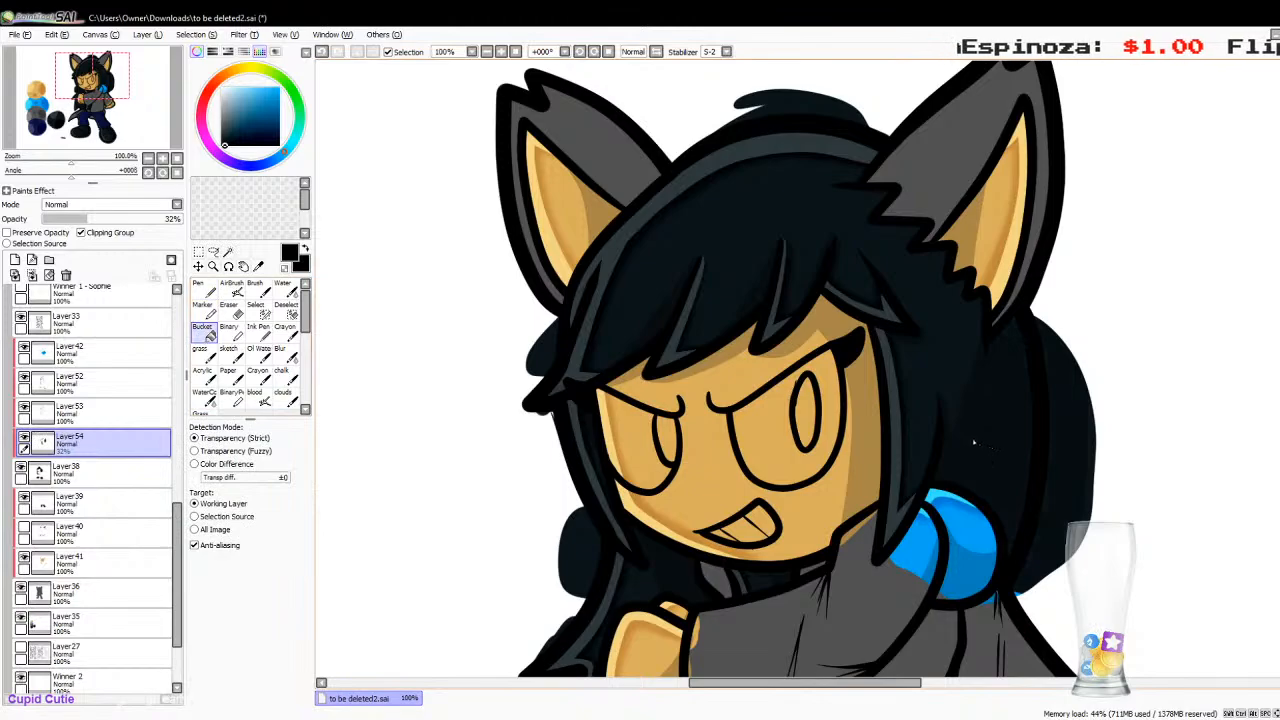
left_click(203, 287)
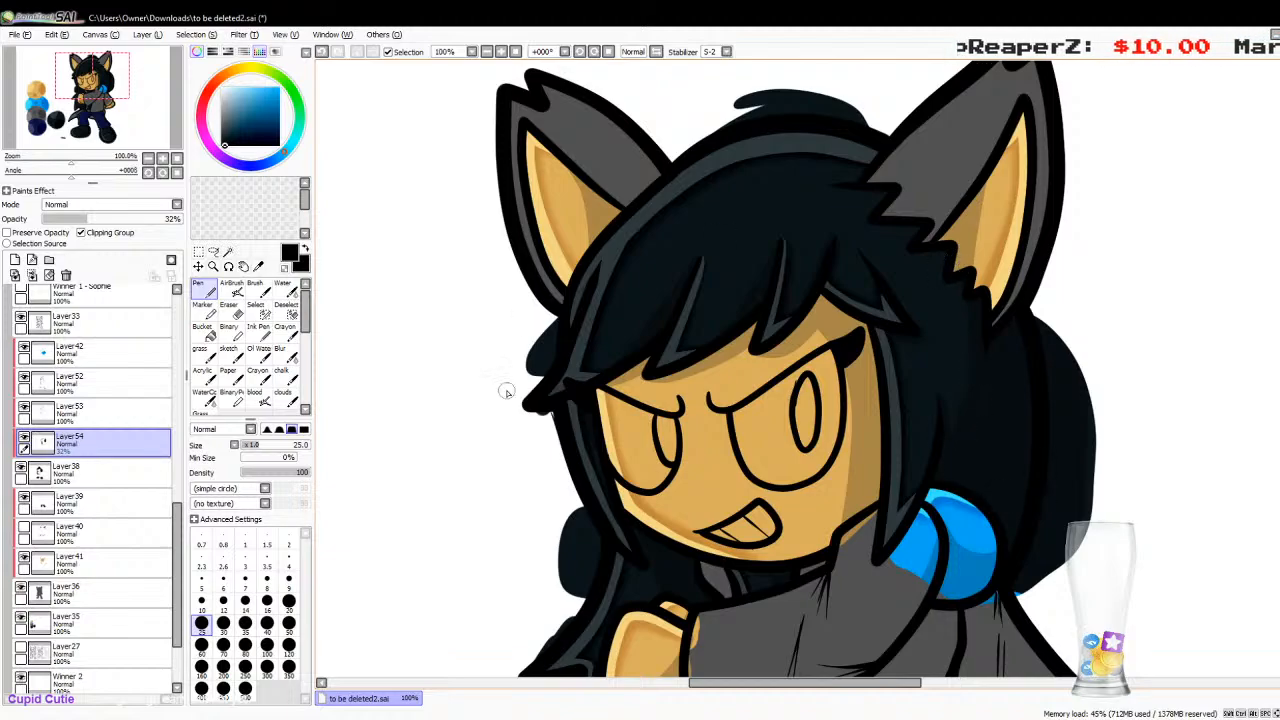
Step: Pen in and bucket-fill shadow areas on both black boots on Layer54
scroll(852, 476, "down", 10)
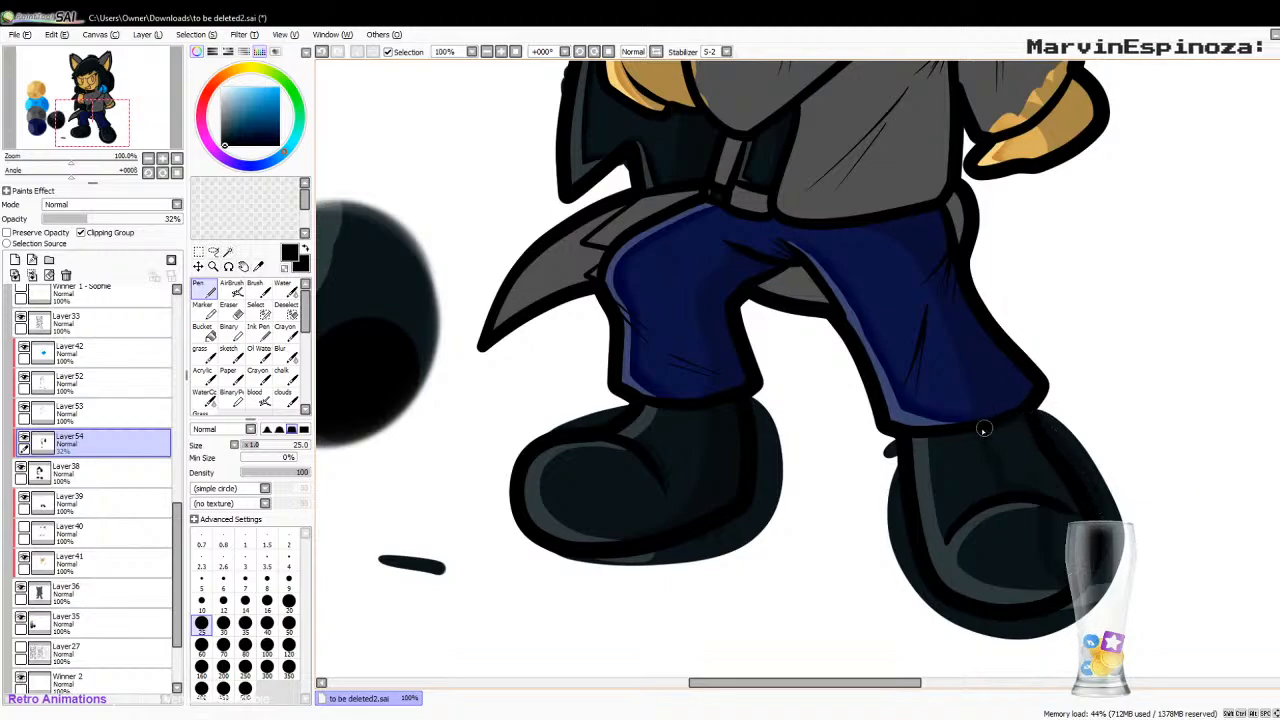
left_click(207, 333)
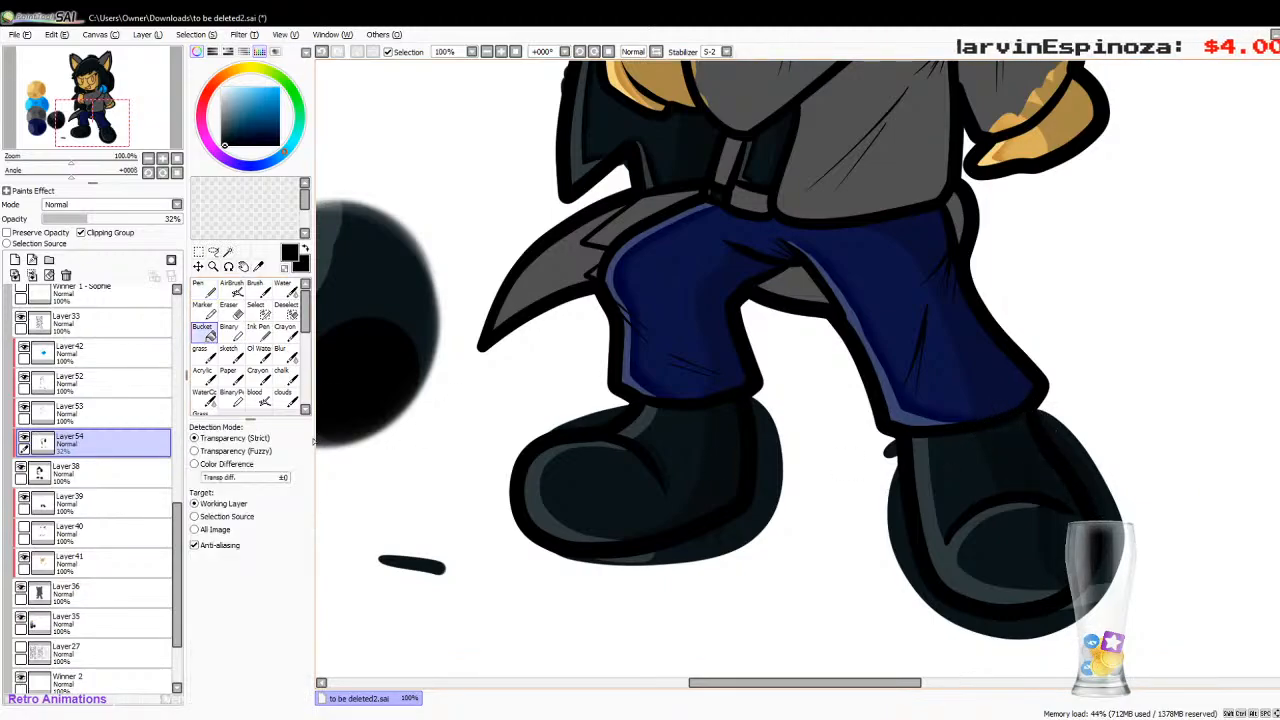
key("n")
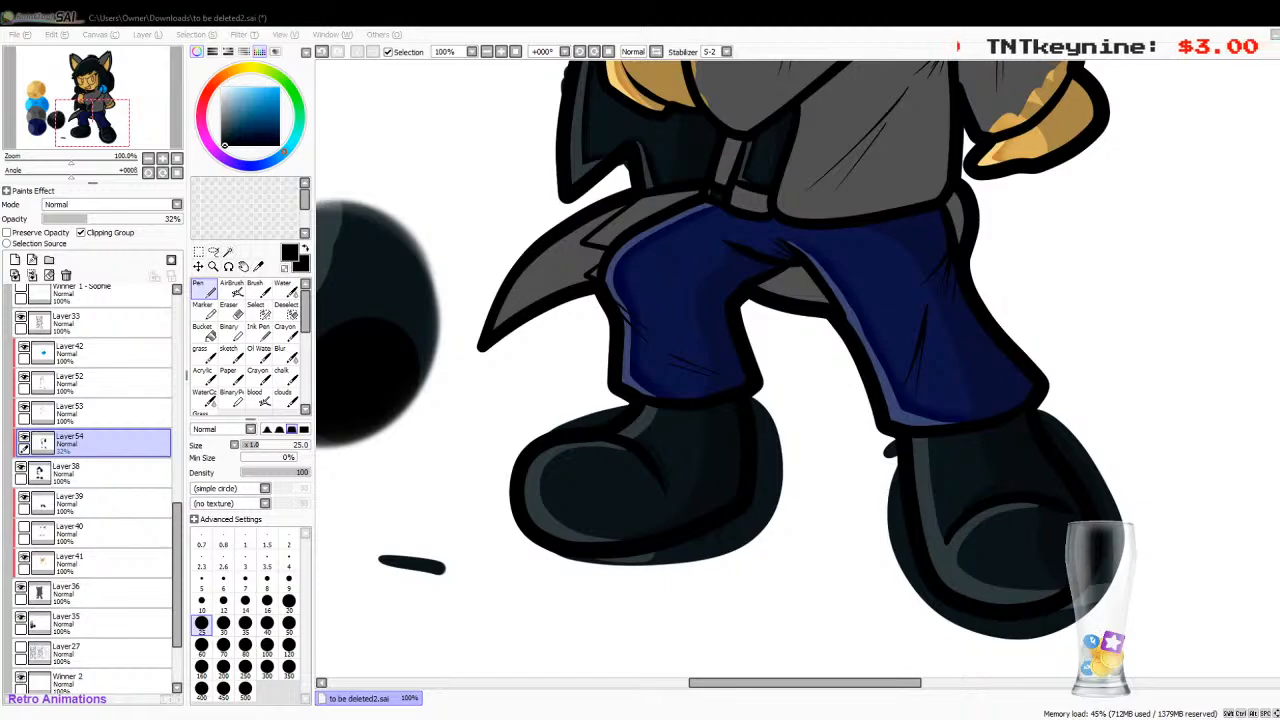
left_click(538, 715)
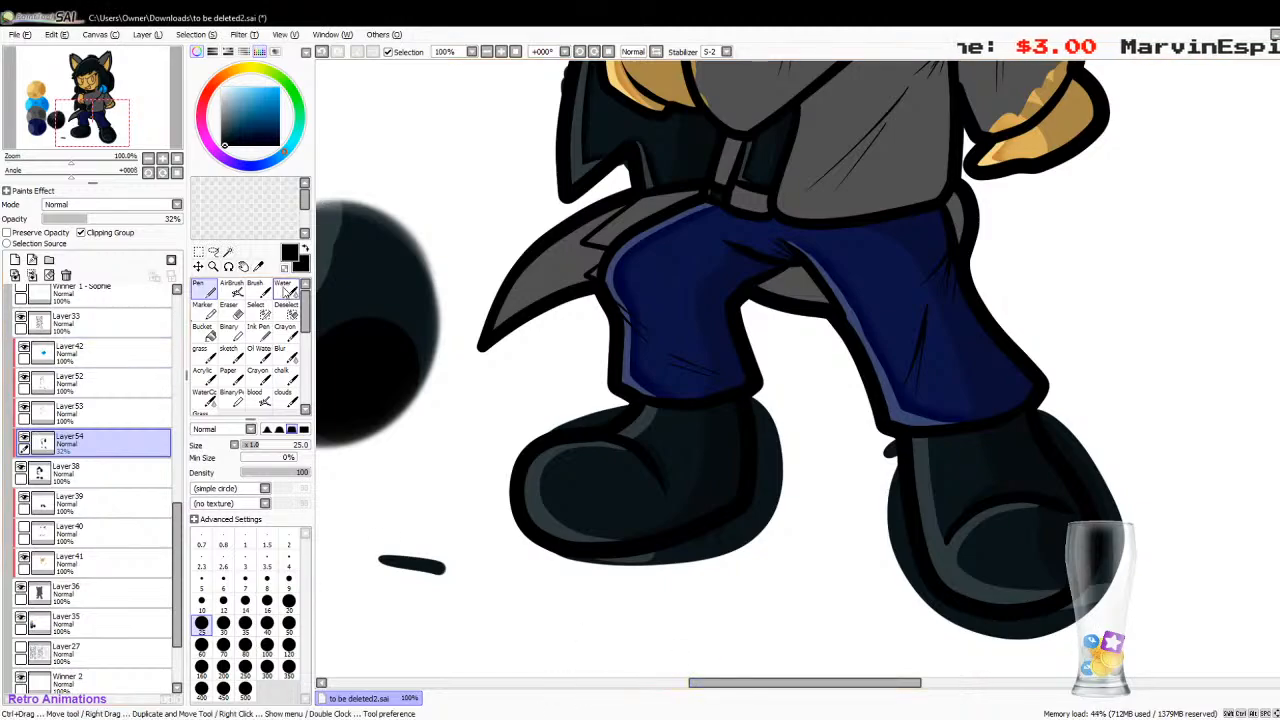
Step: Airbrush soft dark shading along the inner edges of both boots' highlights on Layer53, using sizes 20 and 25
left_click(258, 265)
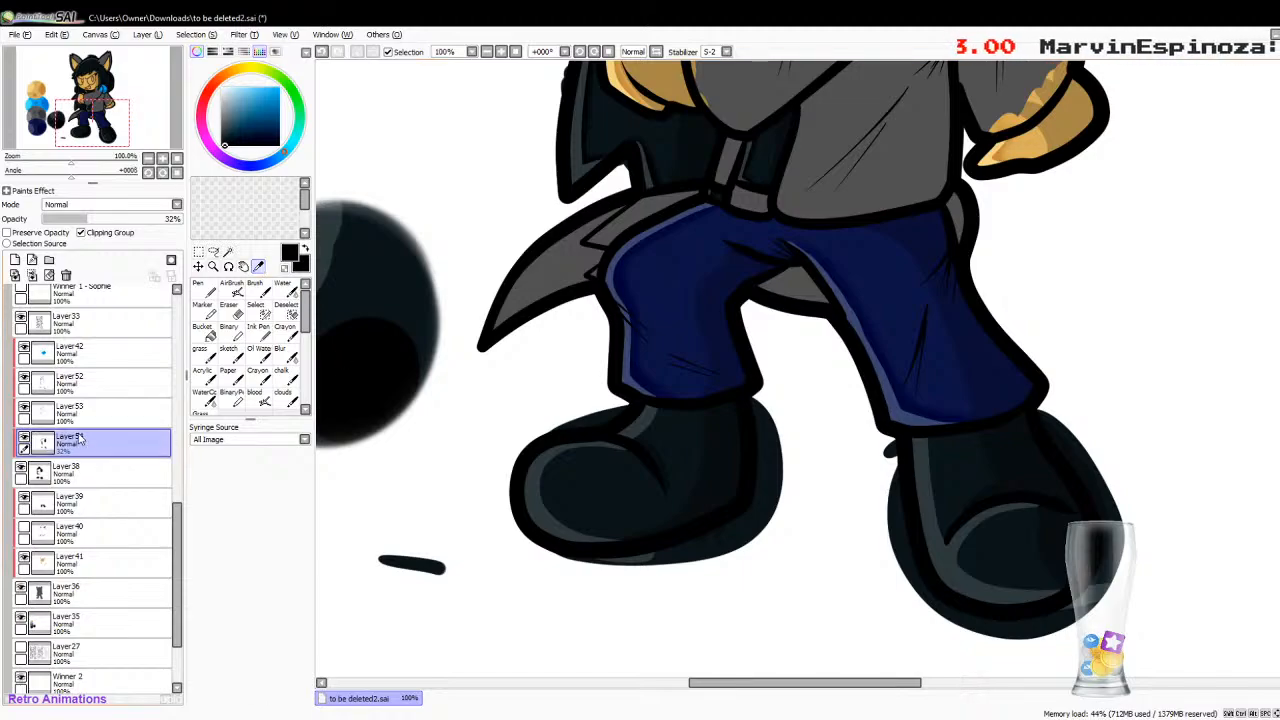
left_click(75, 412)
left_click(231, 285)
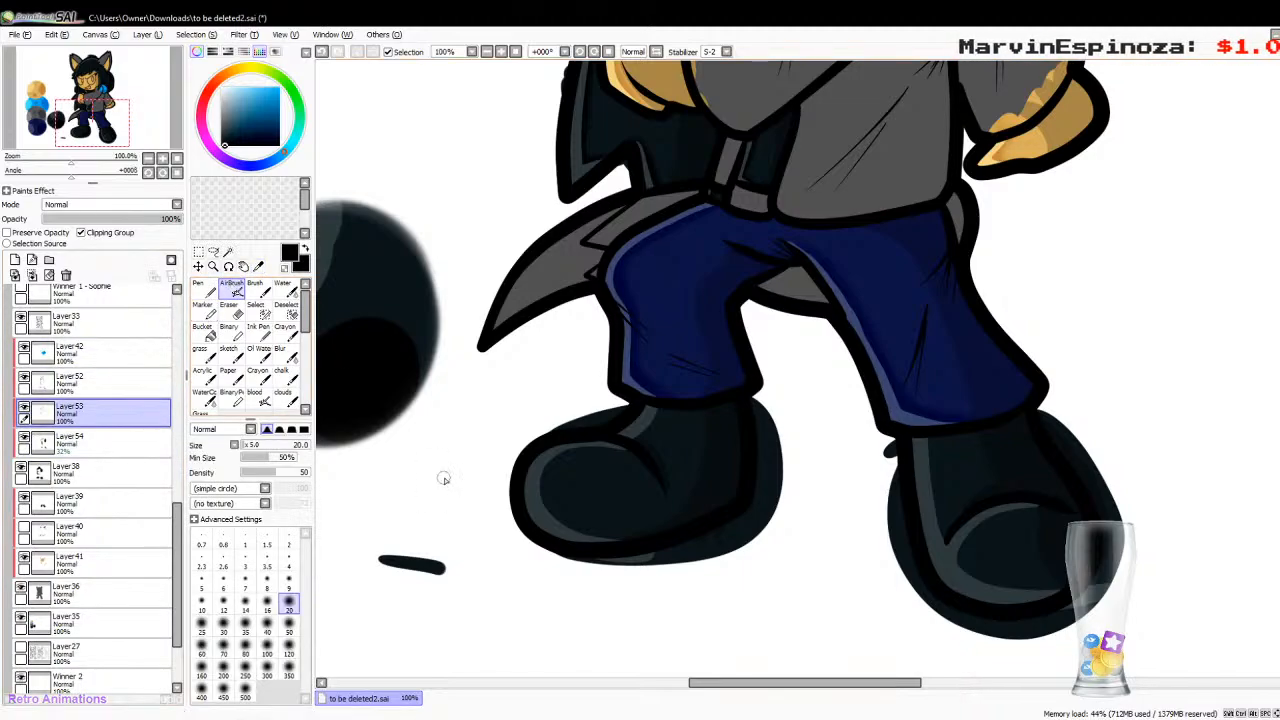
left_click(201, 625)
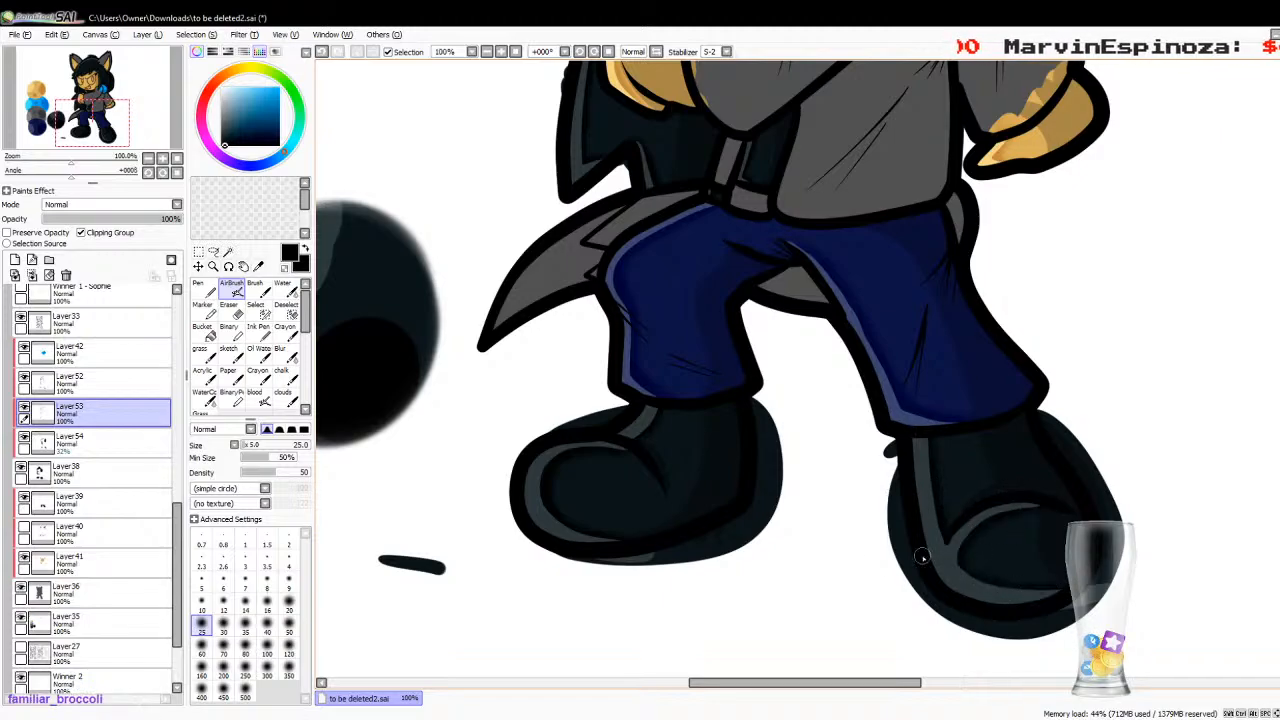
Step: Merge Layer54, Layer53 and Layer52 down into Layer38, and turn Layer38's clipping back on
left_click(177, 159)
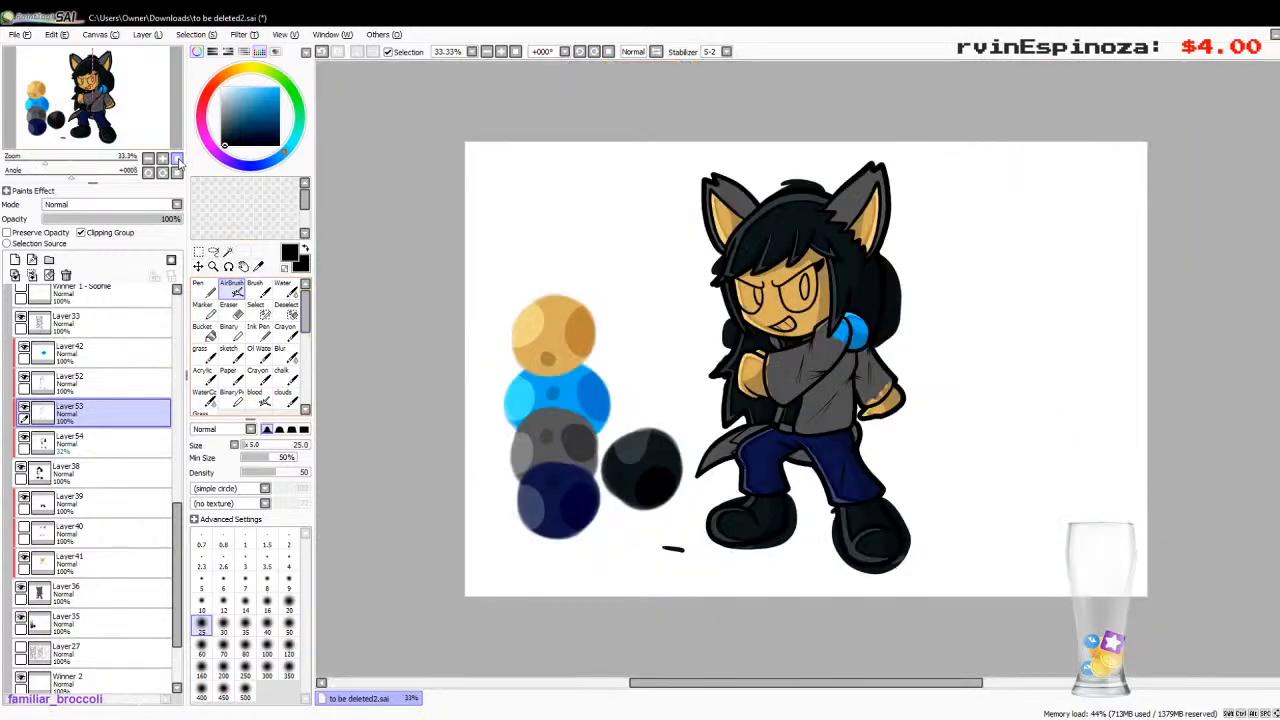
left_click(55, 440)
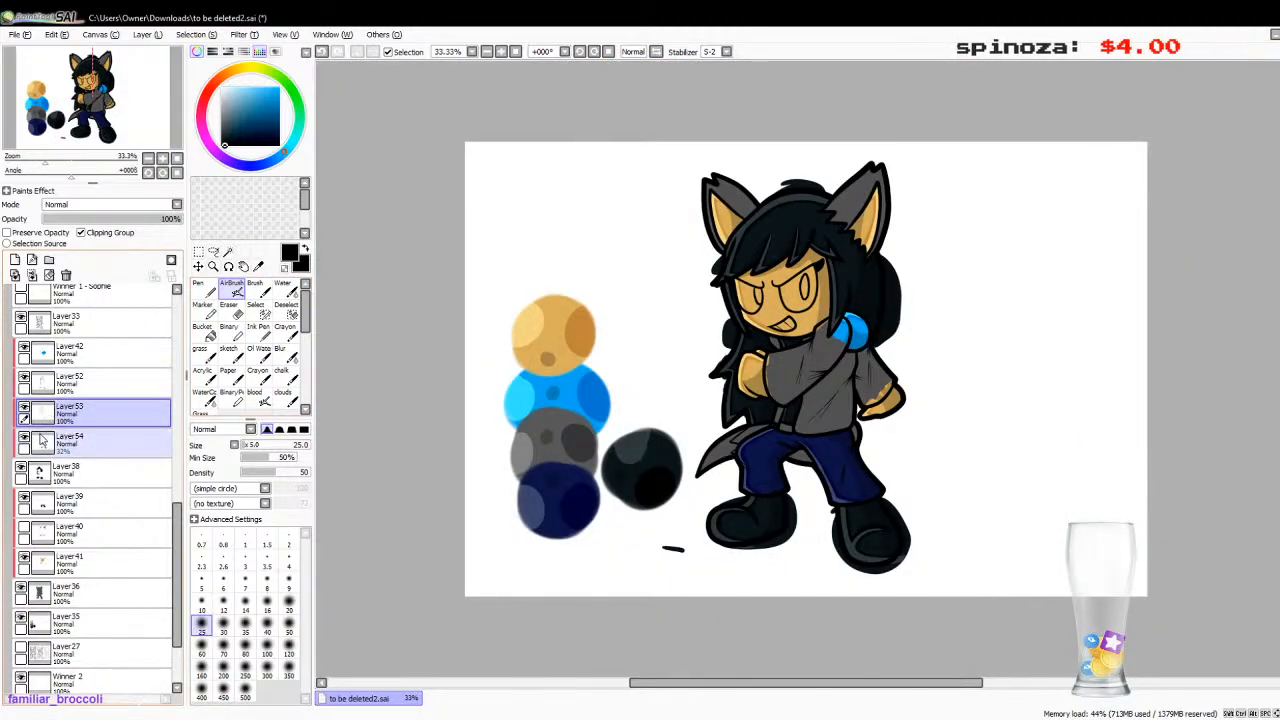
left_click(32, 276)
left_click(44, 409)
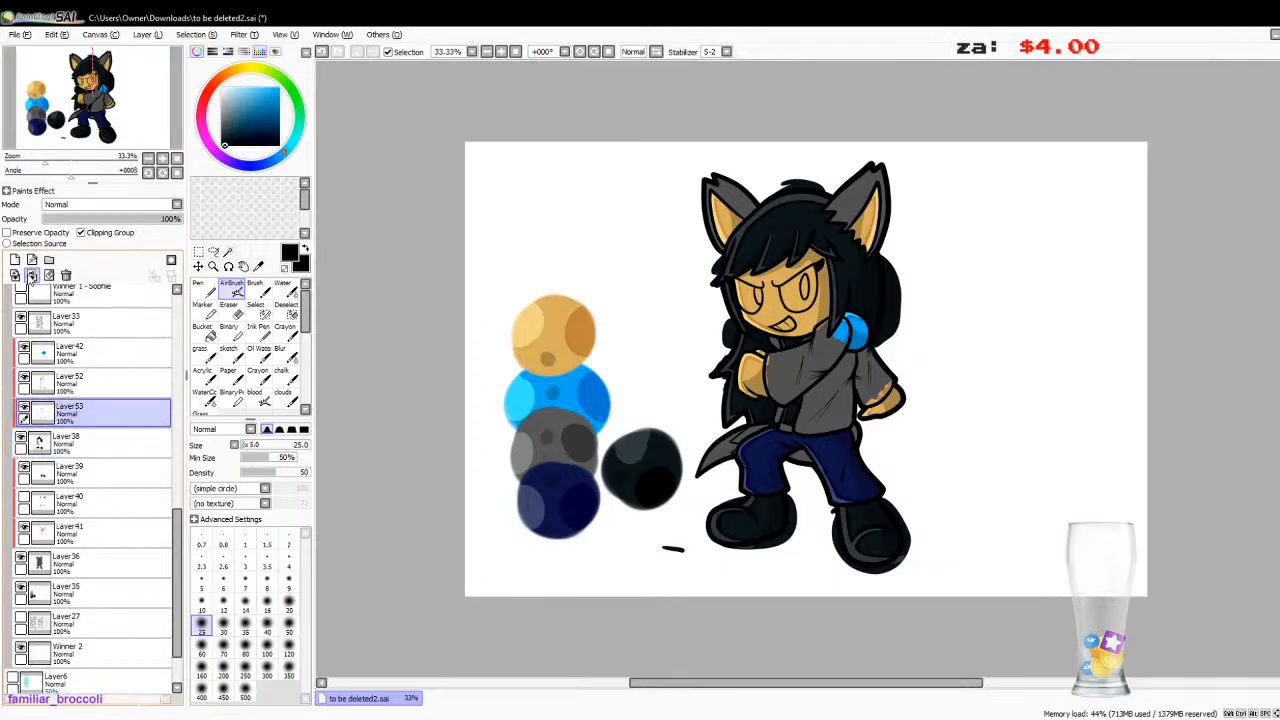
left_click(32, 276)
left_click(40, 384)
left_click(32, 277)
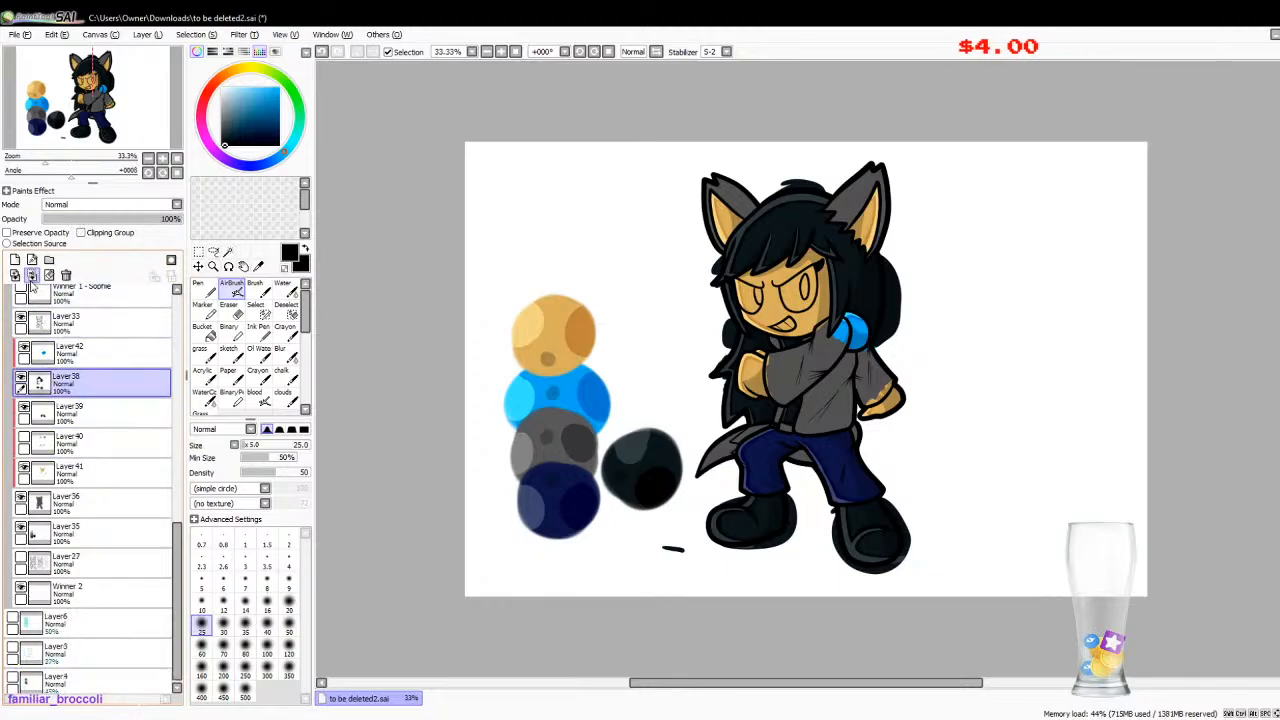
left_click(95, 233)
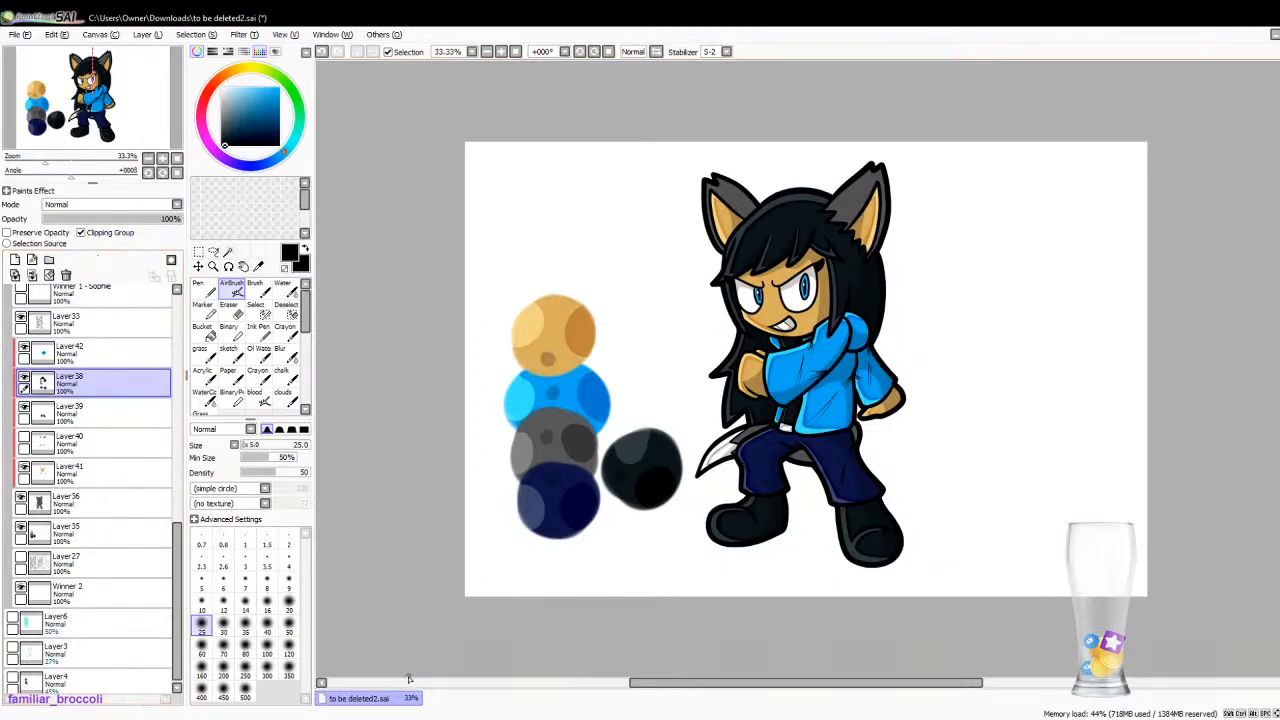
Step: Merge Layer42 down into Layer38 and the combined layer down into Layer39
left_click(409, 717)
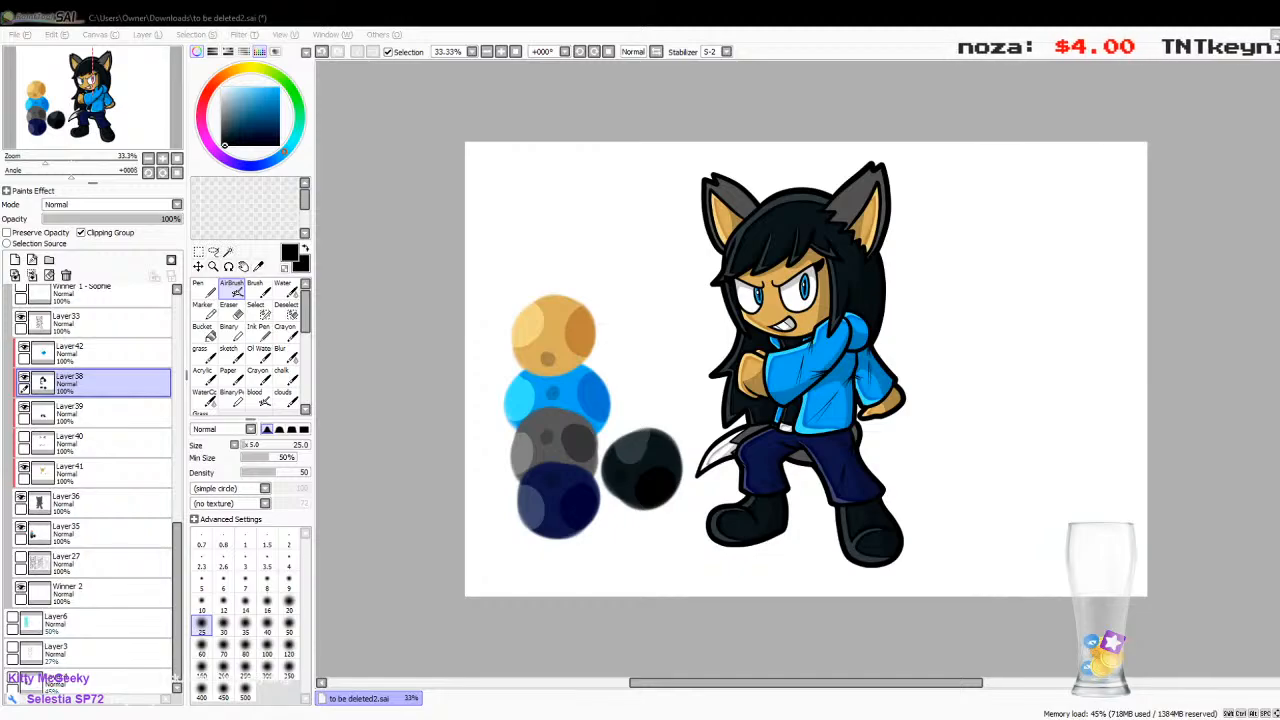
left_click(42, 350)
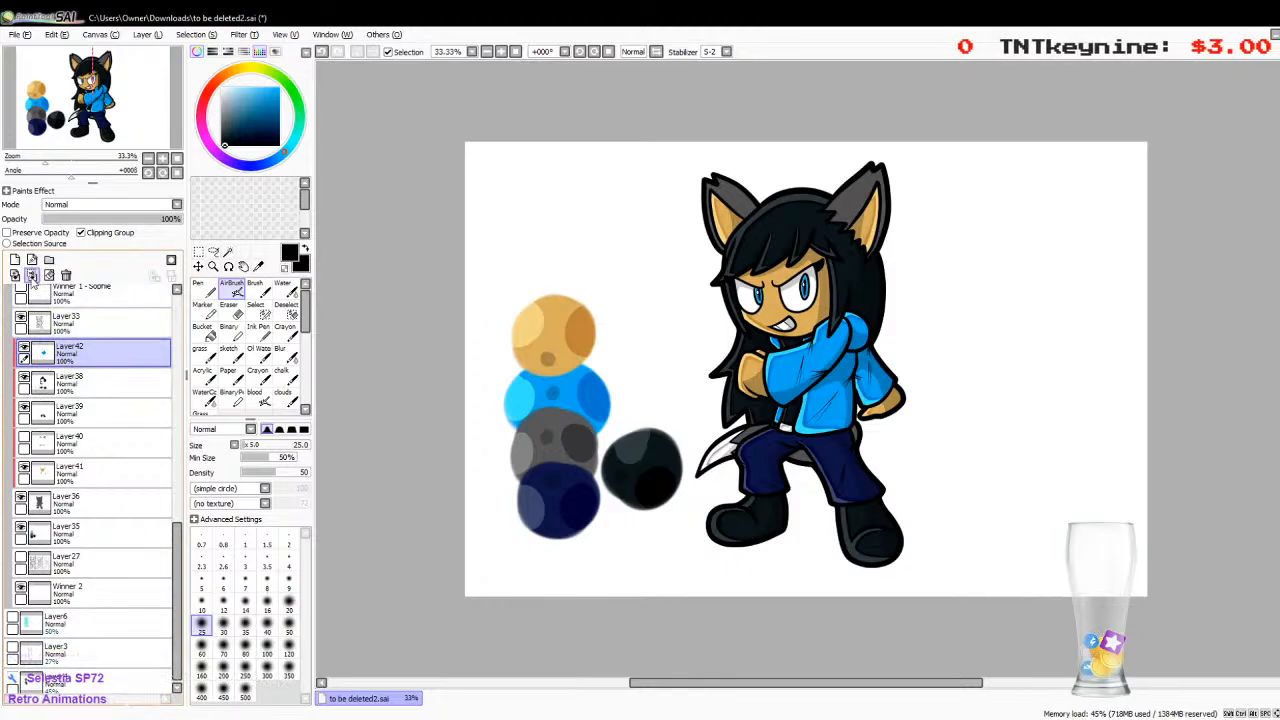
left_click(32, 275)
left_click(32, 275)
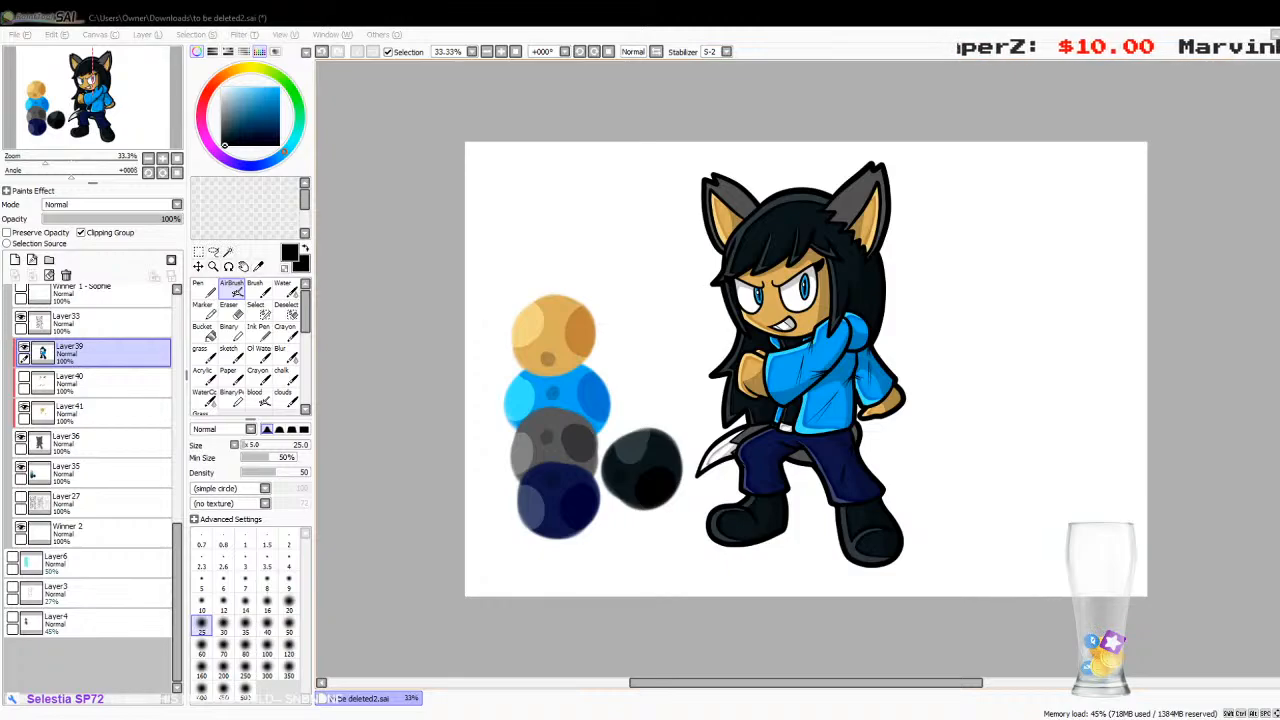
Step: Show Layer40, sample the grey swatch's light shade, and add a clipped layer above Layer40 for the Pen at size 25
left_click(258, 266)
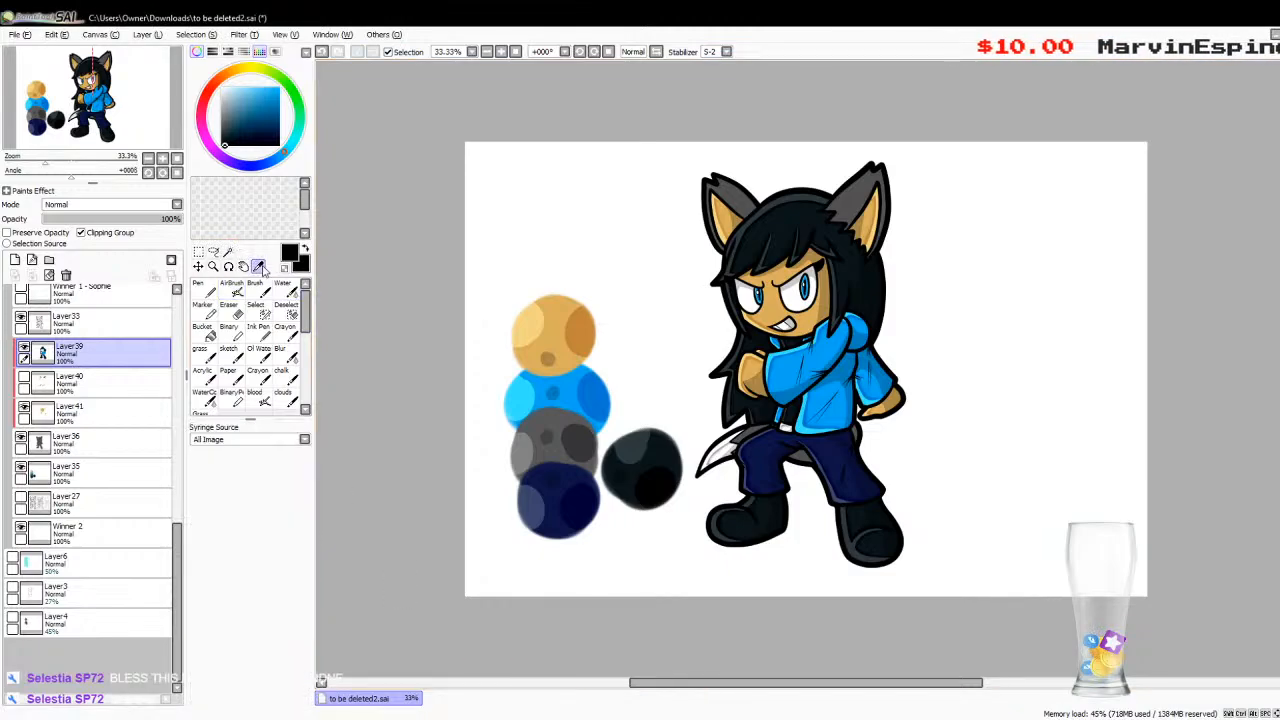
left_click(49, 386)
left_click(538, 446)
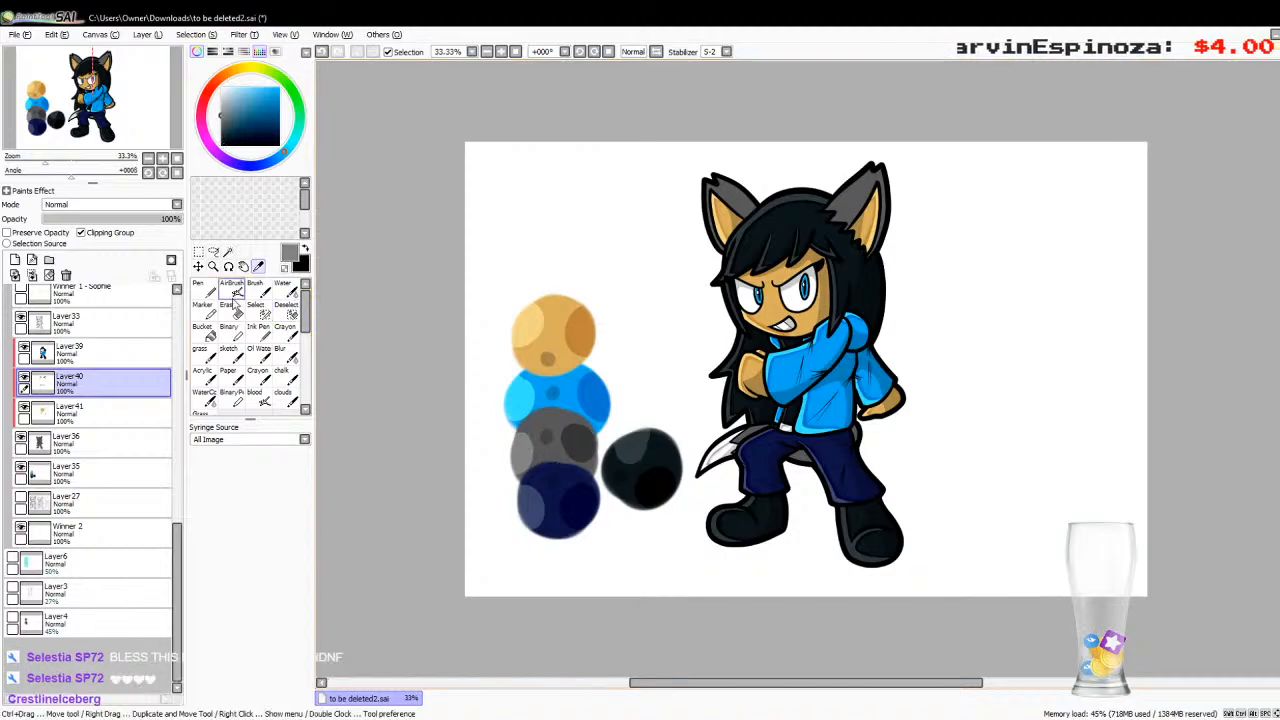
left_click(204, 290)
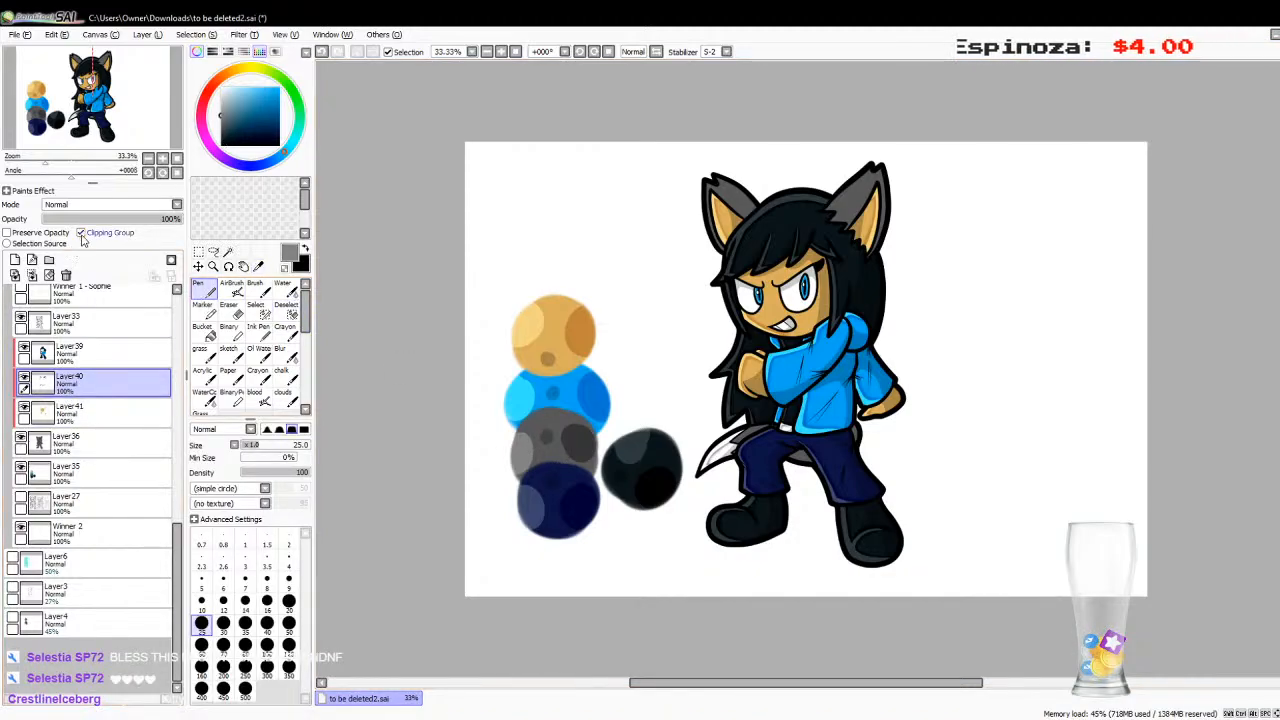
left_click(15, 259)
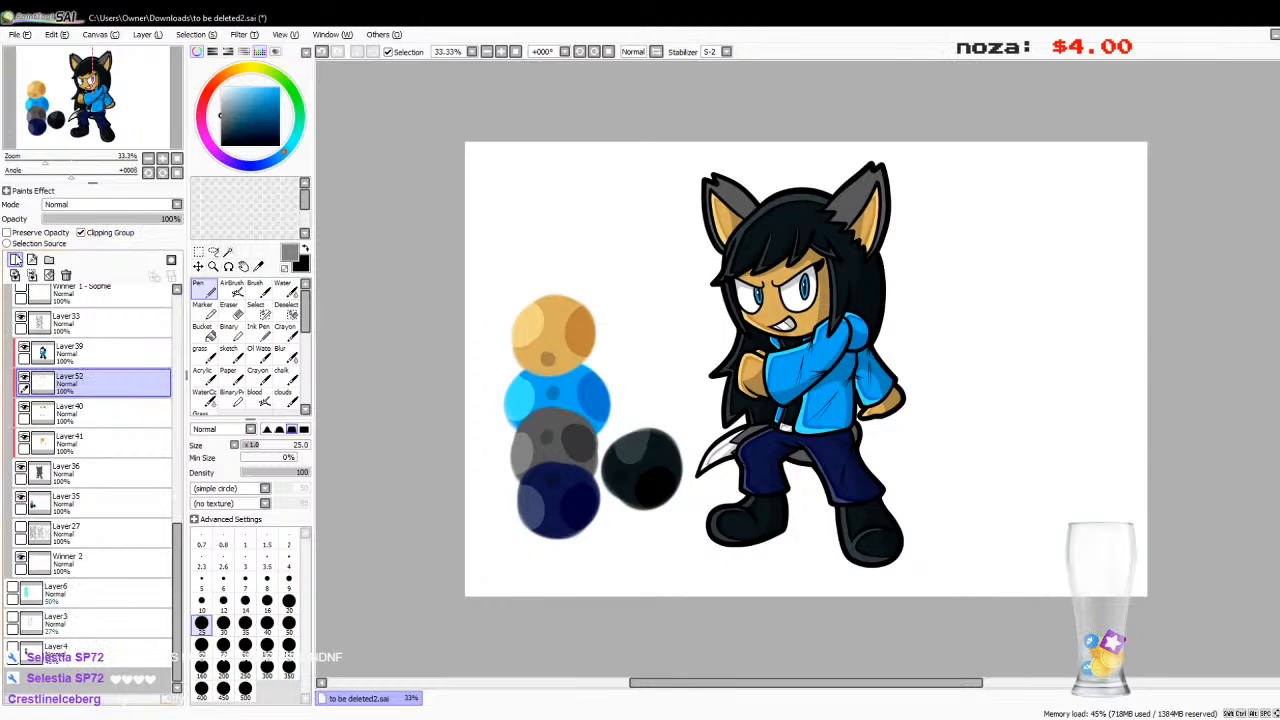
Step: Paint light grey highlights along the outer edges and tips of both grey ears with the Pen at size 25
left_click(162, 158)
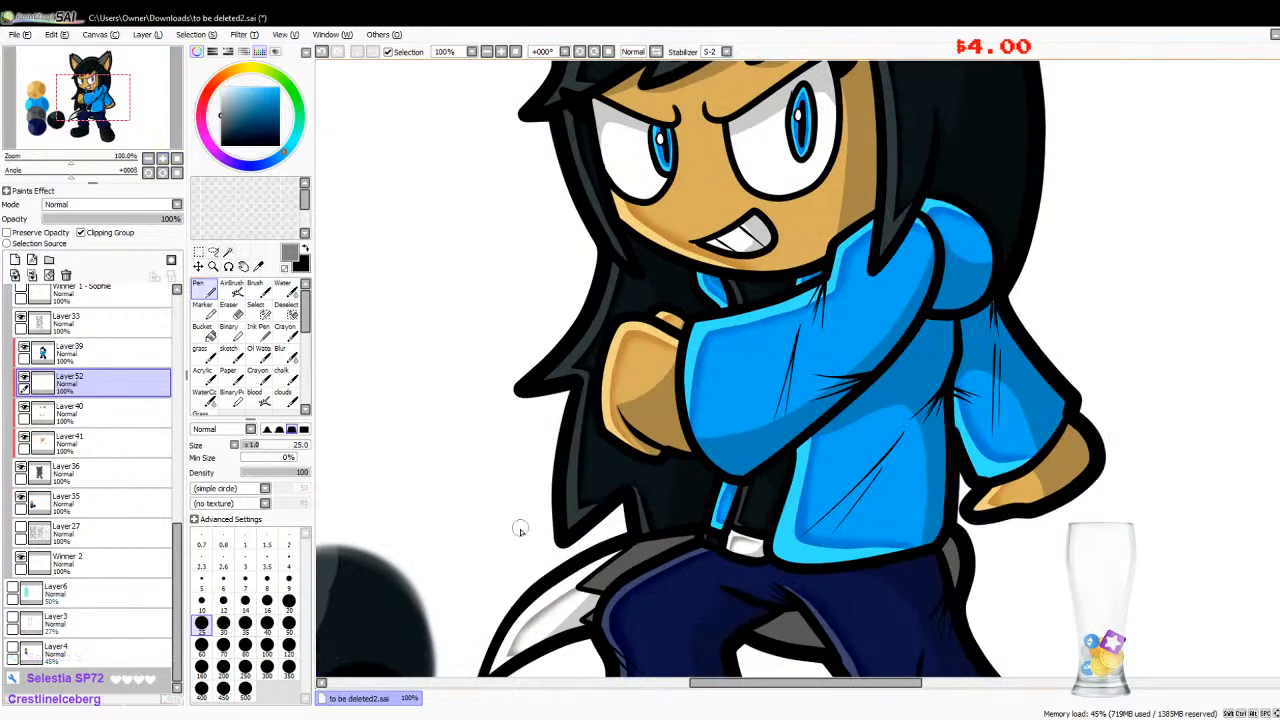
left_click(162, 158)
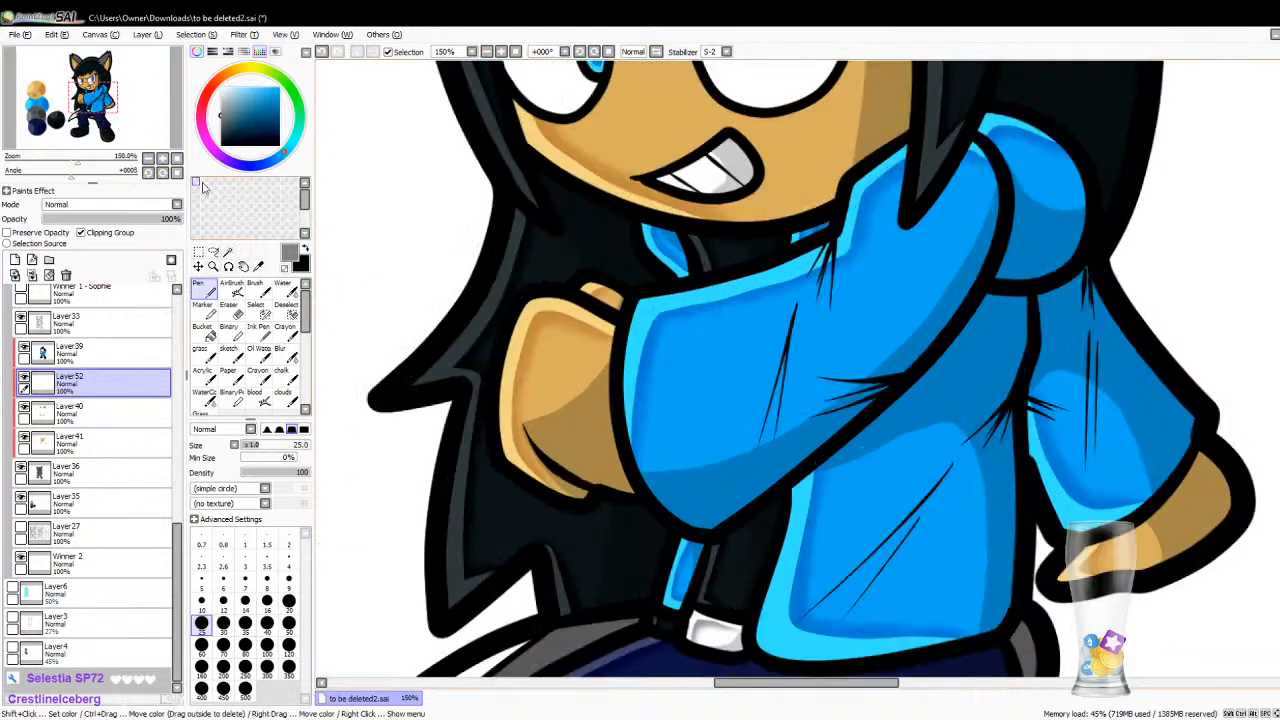
scroll(480, 468, "down", 3)
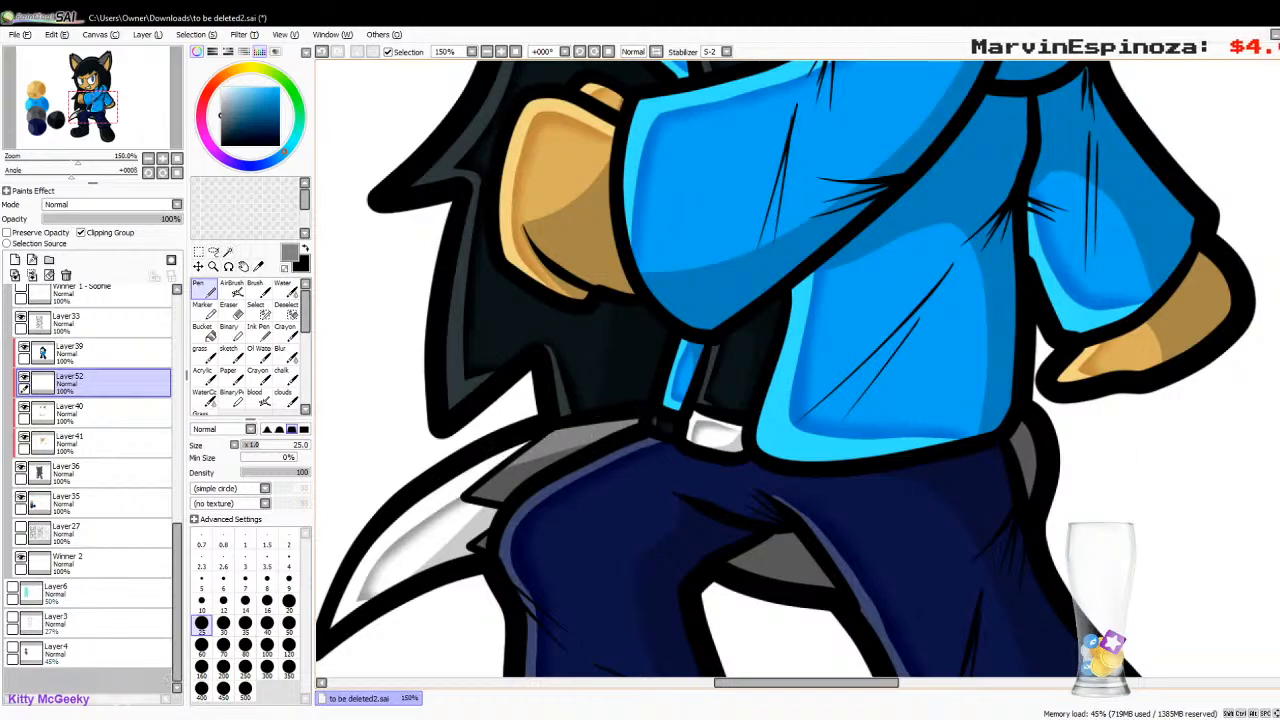
scroll(1257, 400, "up", 6)
scroll(760, 370, "up", 5)
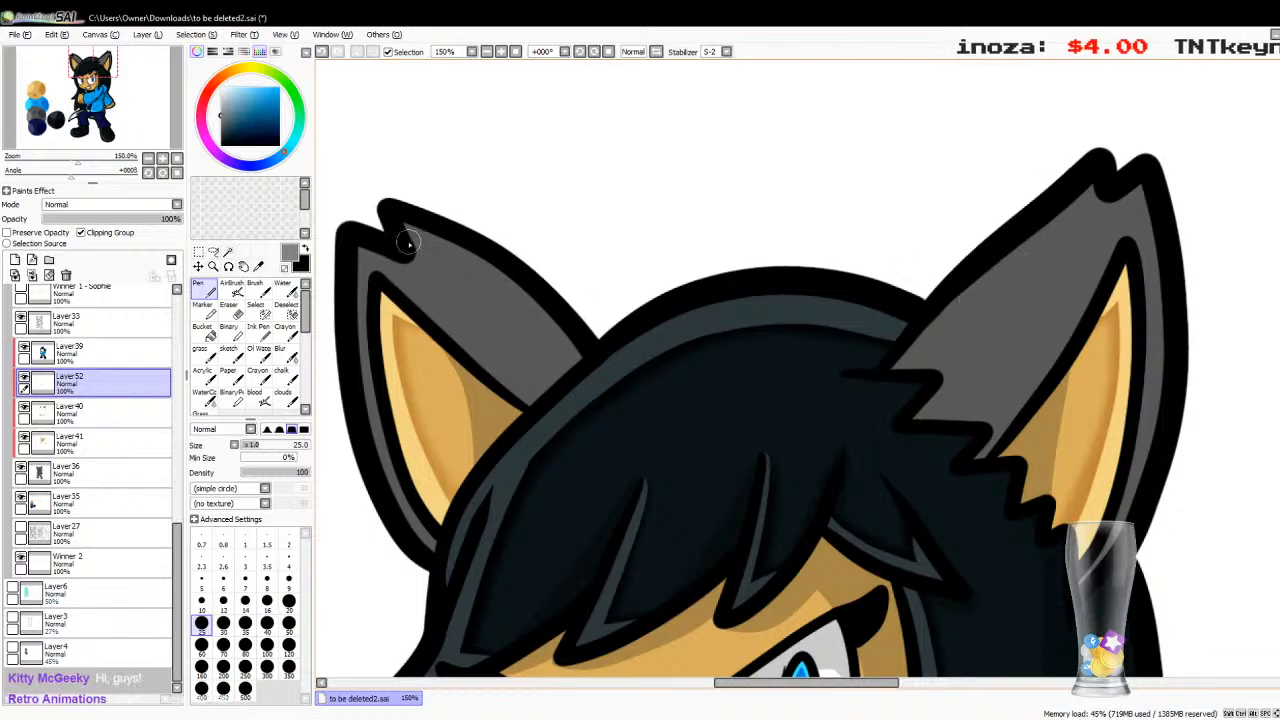
mouse_move(363, 242)
left_mouse_down()
mouse_move(362, 368)
mouse_move(402, 483)
mouse_move(470, 588)
left_mouse_up()
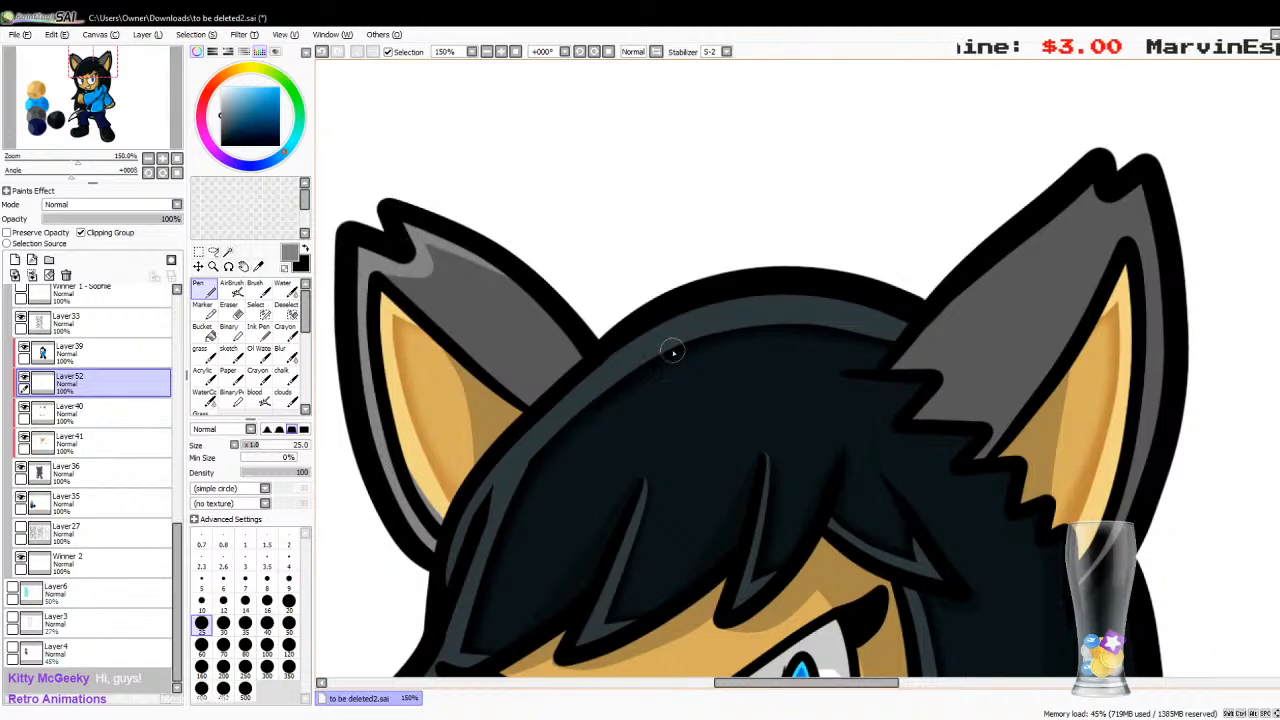
mouse_move(1133, 190)
left_mouse_down()
mouse_move(1164, 345)
mouse_move(1148, 510)
left_mouse_up()
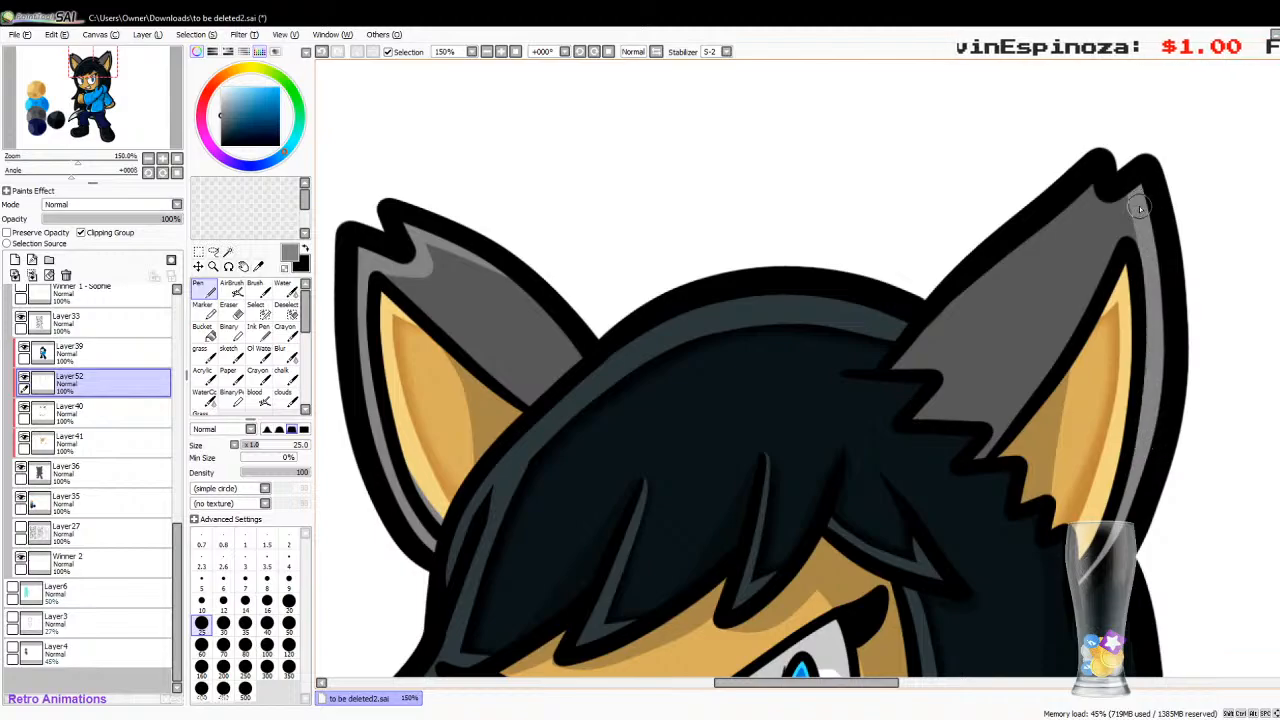
left_click_drag(1137, 197, 1091, 210)
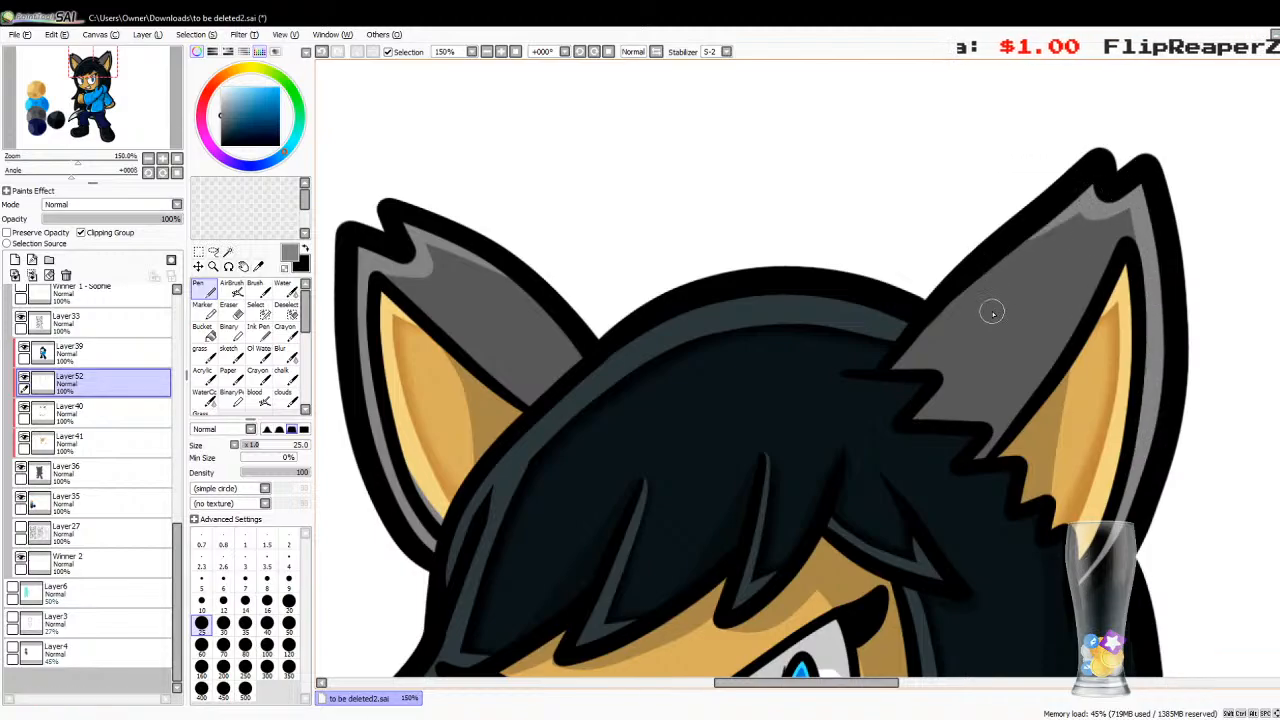
Step: Sample the grey swatch's dark shade, add a clipped layer directly above Layer40, and switch to the AirBrush at size 25
left_click(95, 412)
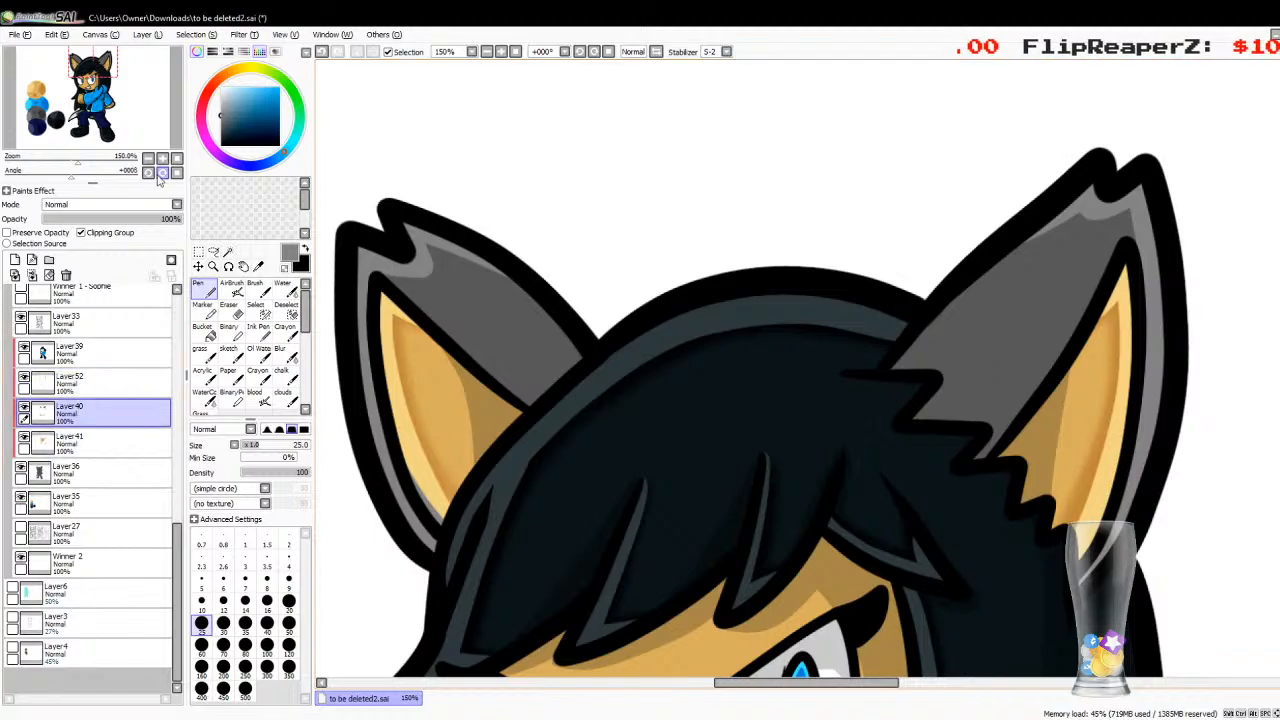
left_click(148, 159)
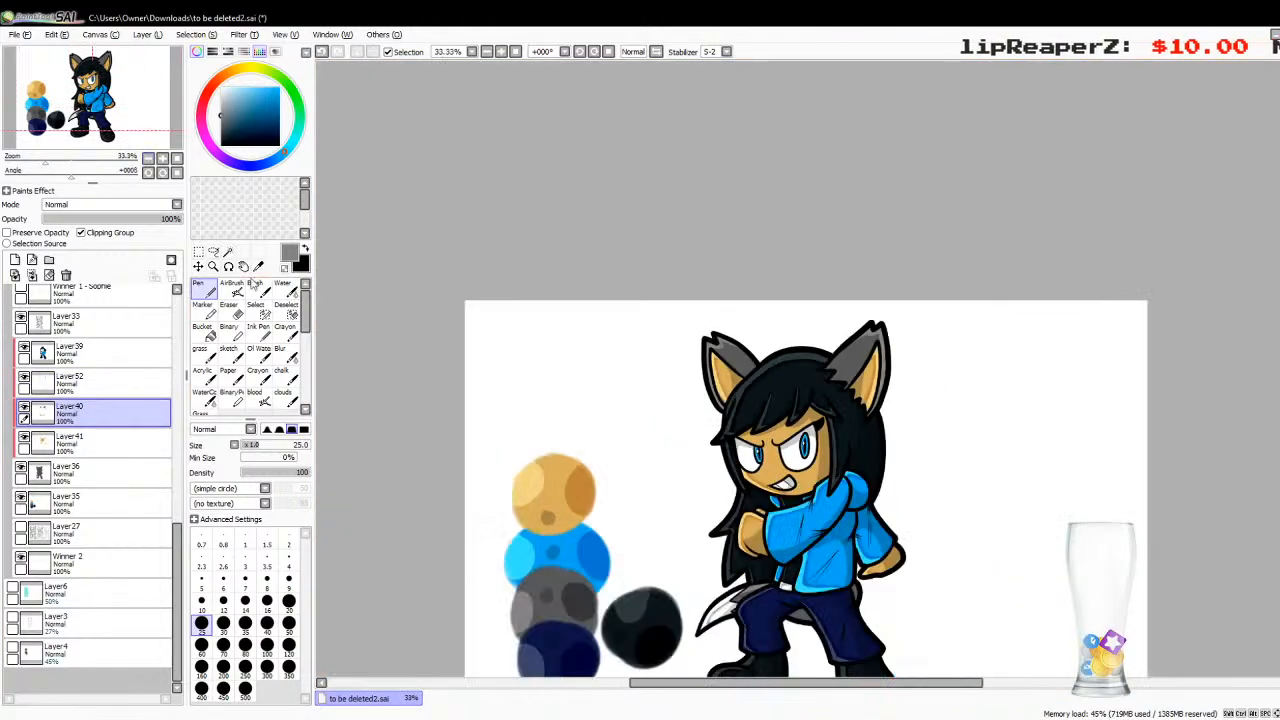
left_click(258, 266)
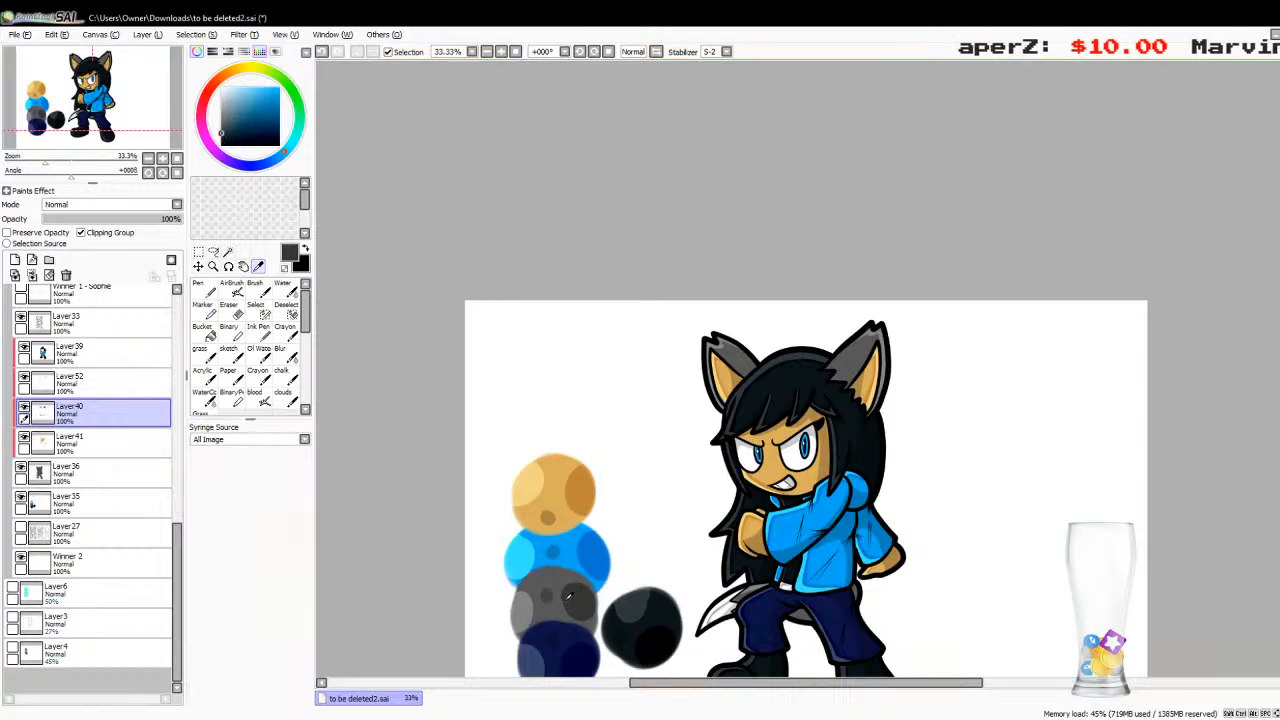
left_click(15, 259)
left_click(231, 290)
left_click(163, 158)
left_click(163, 158)
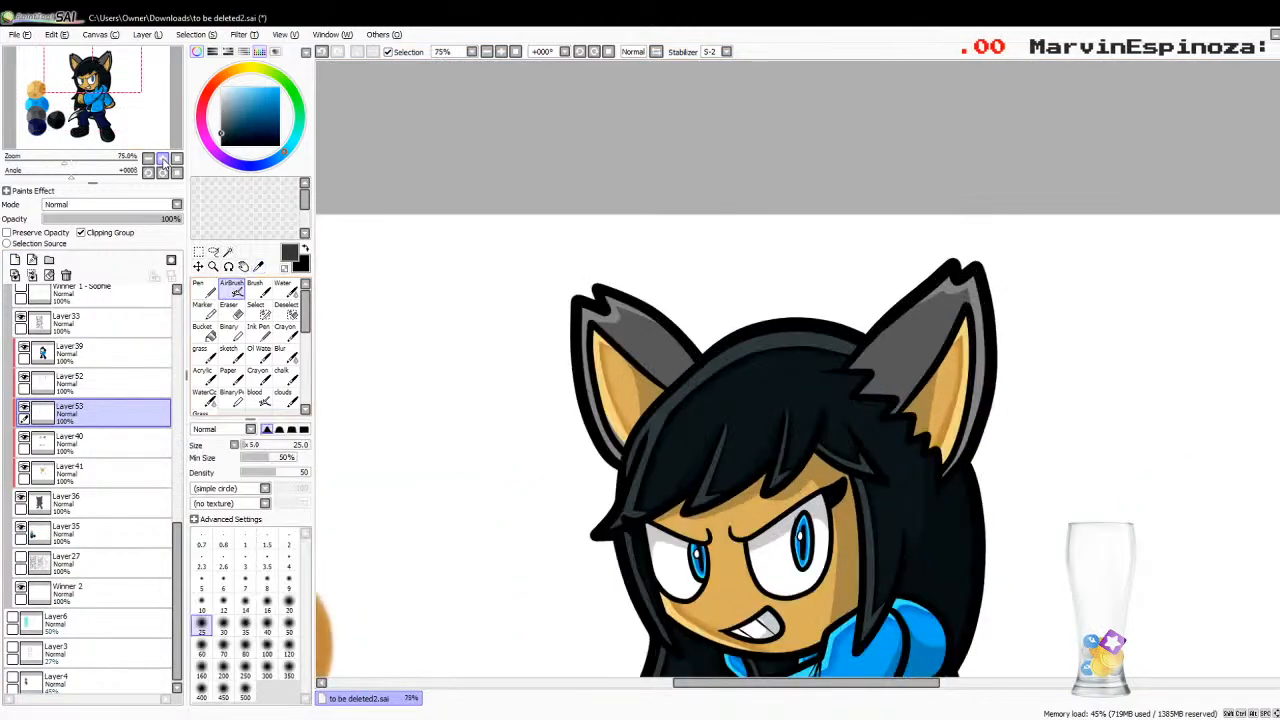
Step: Airbrush soft dark grey shading beneath the light highlights of both ears on Layer53
left_click(163, 158)
left_click(163, 158)
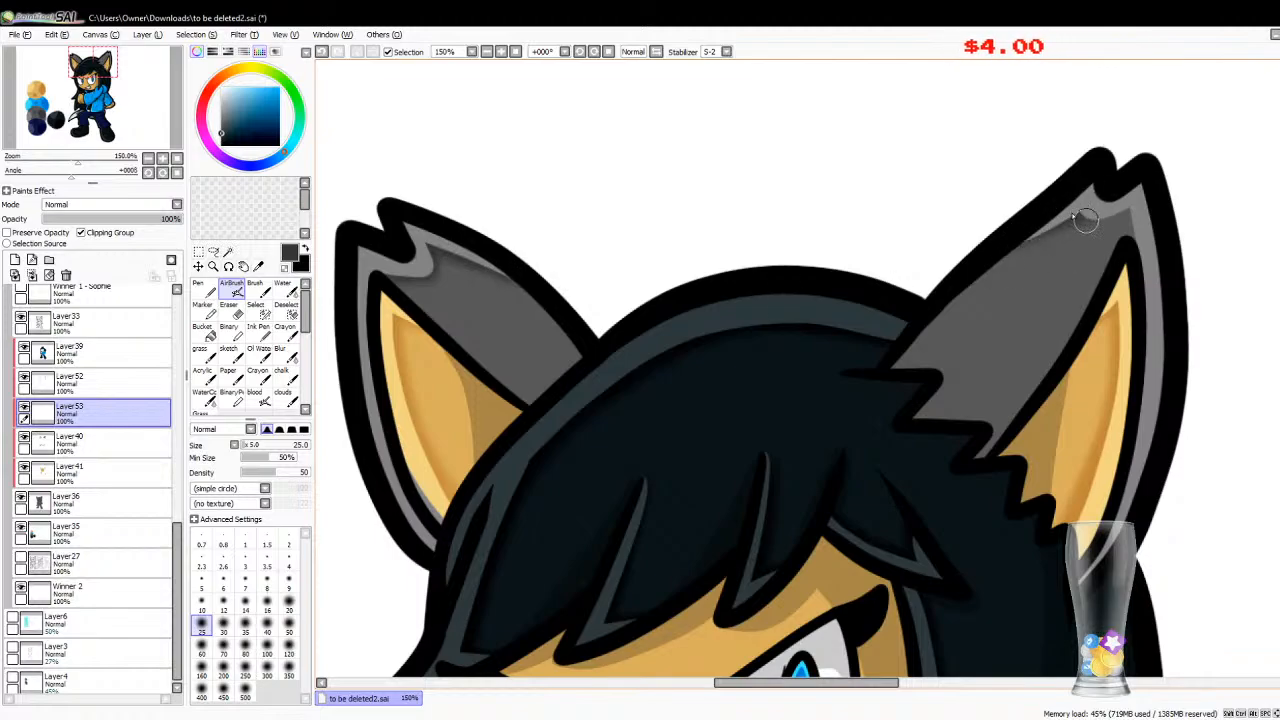
left_click_drag(1140, 208, 1115, 205)
Step: Sample the small dark spot inside the grey swatch and add a clipped layer directly above Layer40 for the Pen
scroll(1275, 257, "down", 15)
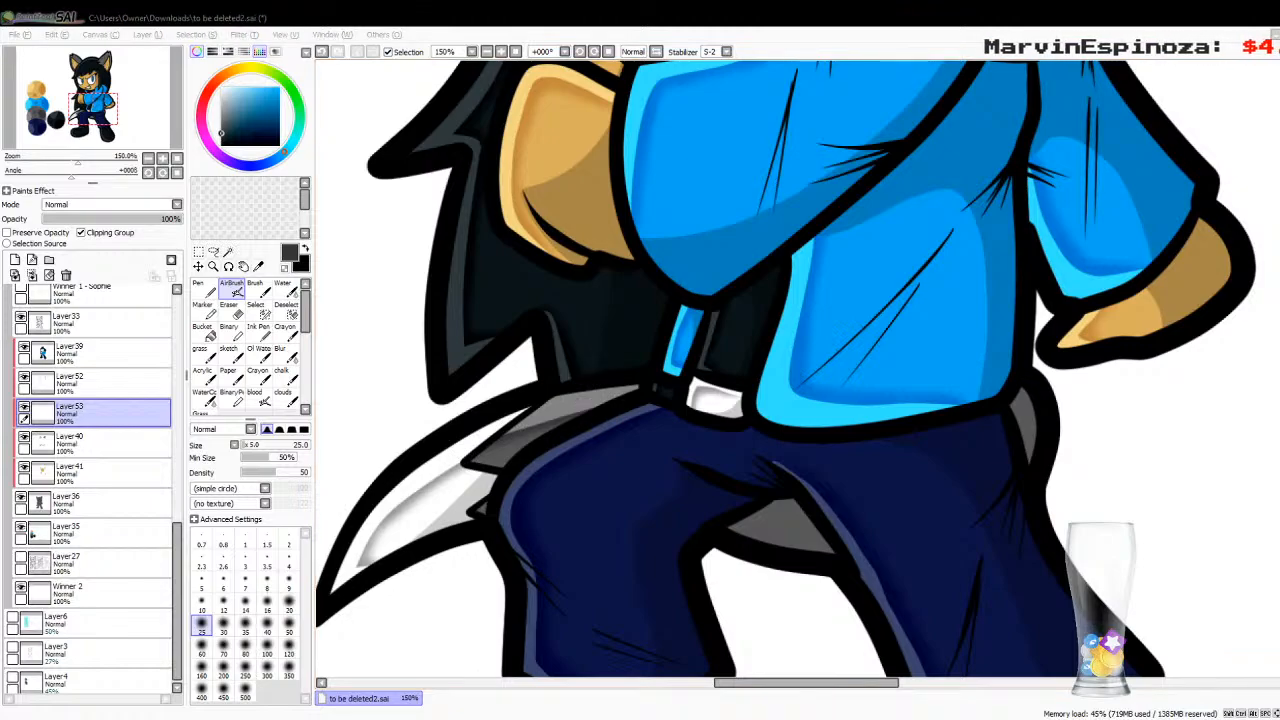
left_click(149, 158)
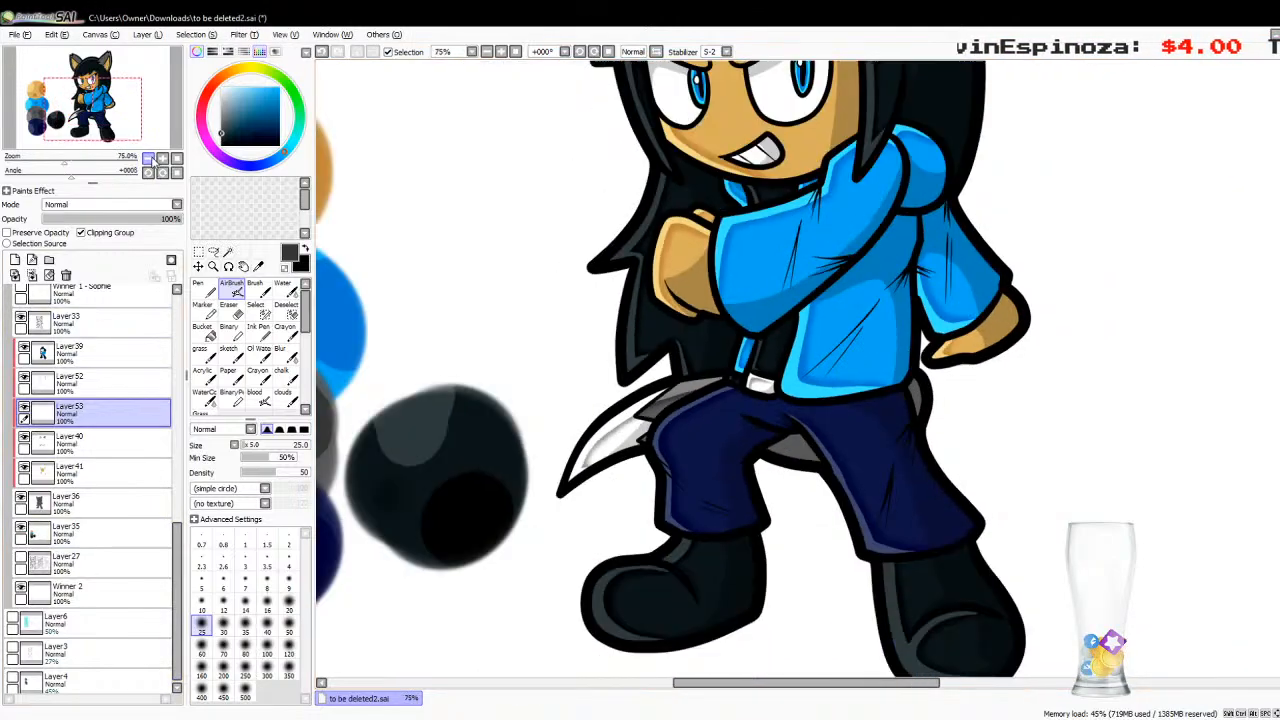
left_click(149, 158)
left_click(258, 266)
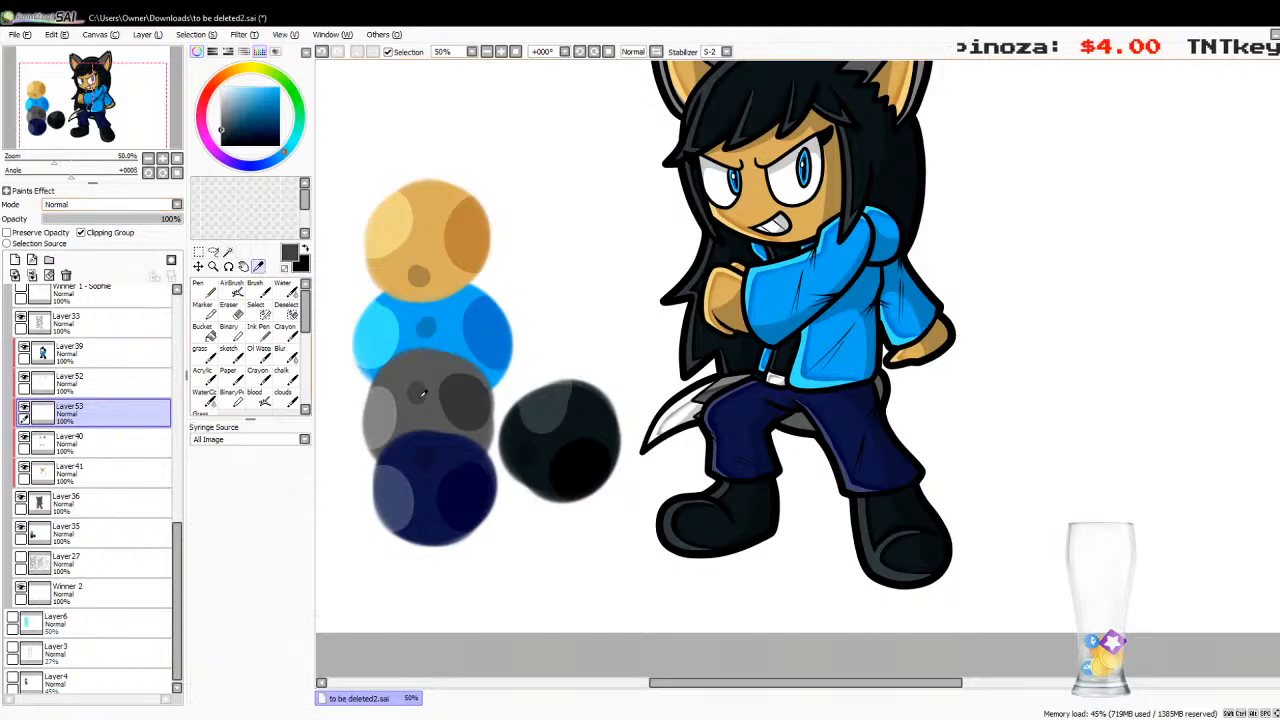
left_click(100, 442)
left_click(15, 259)
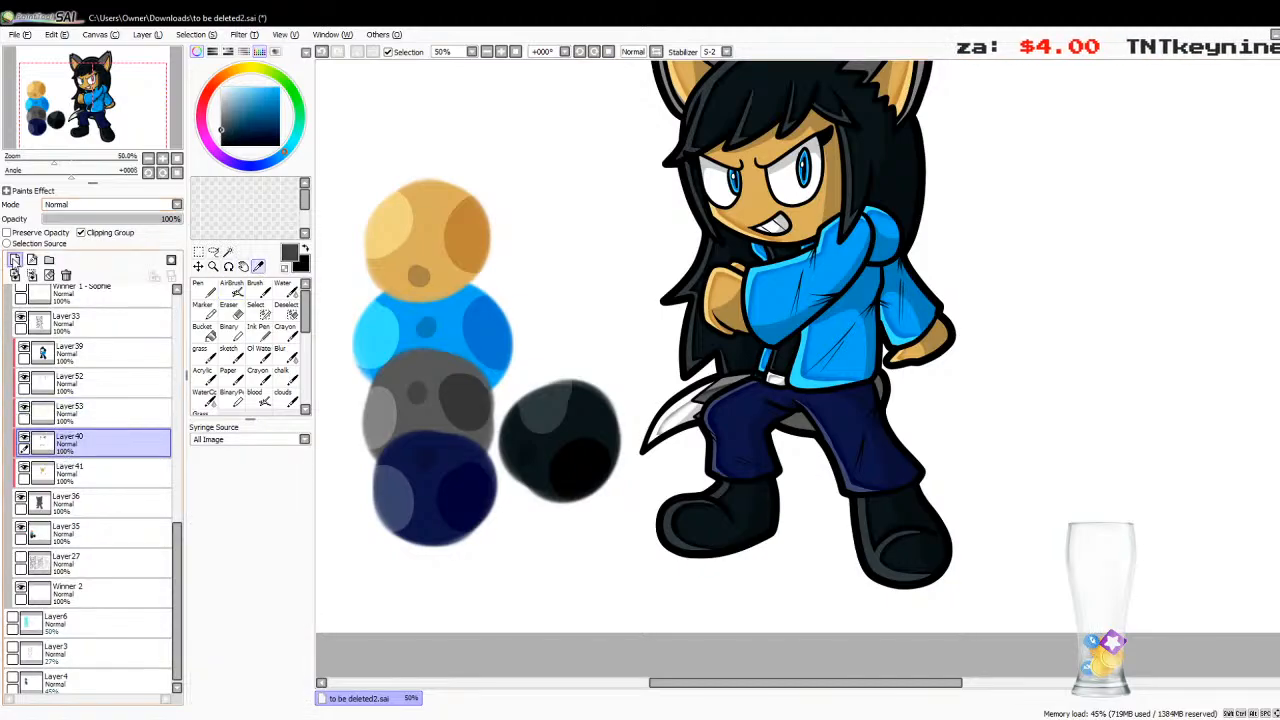
left_click(199, 284)
Step: Paint darker grey shadows on the tail parts between the legs and behind the hip with the Pen at size 25
left_click(162, 158)
left_click(162, 158)
left_click(162, 158)
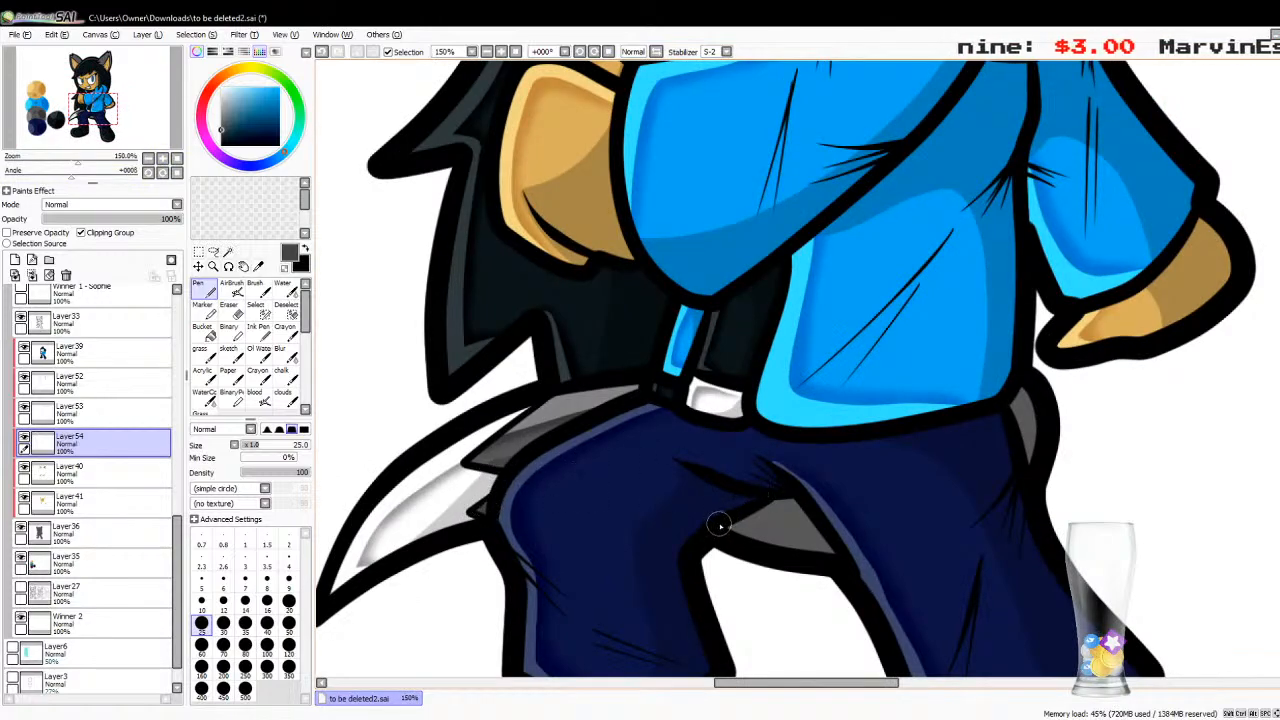
mouse_move(719, 524)
left_mouse_down()
mouse_move(892, 569)
mouse_move(729, 523)
mouse_move(835, 536)
left_mouse_up()
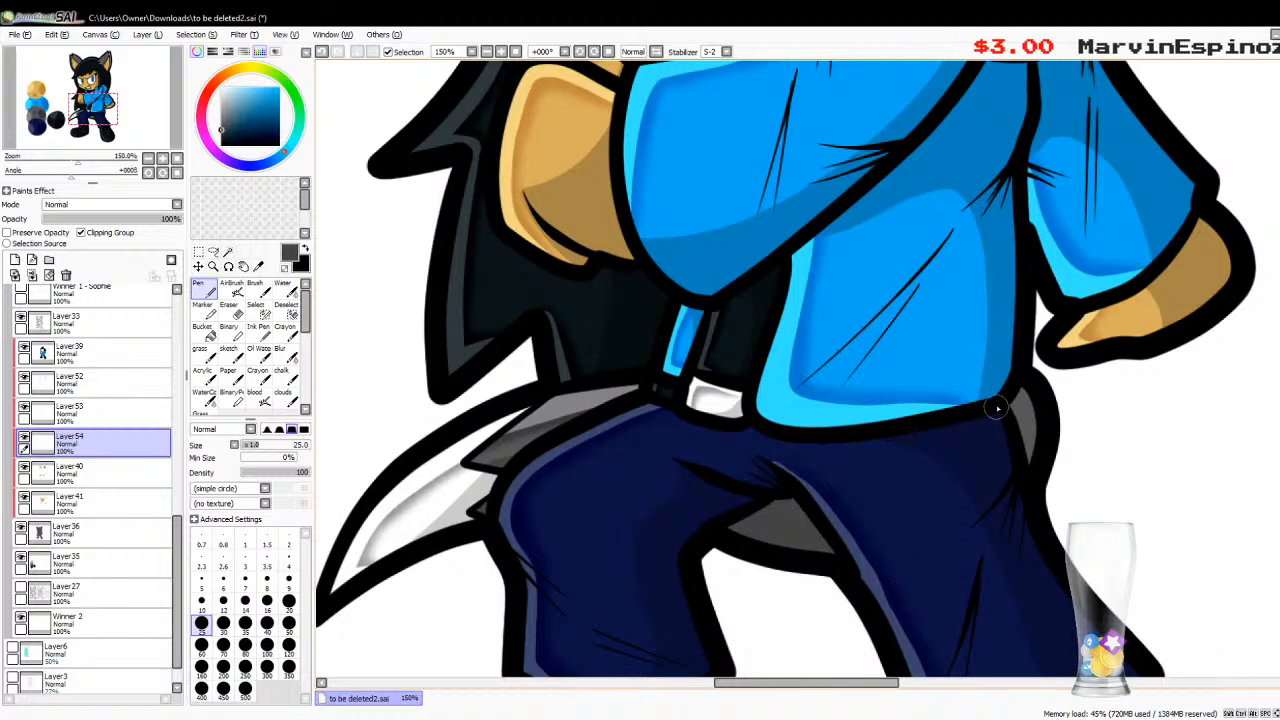
left_click_drag(998, 408, 1035, 428)
Step: Paint dark grey shadows at the base of both ears where they meet the hair, using the Pen at size 25
scroll(786, 368, "up", 10)
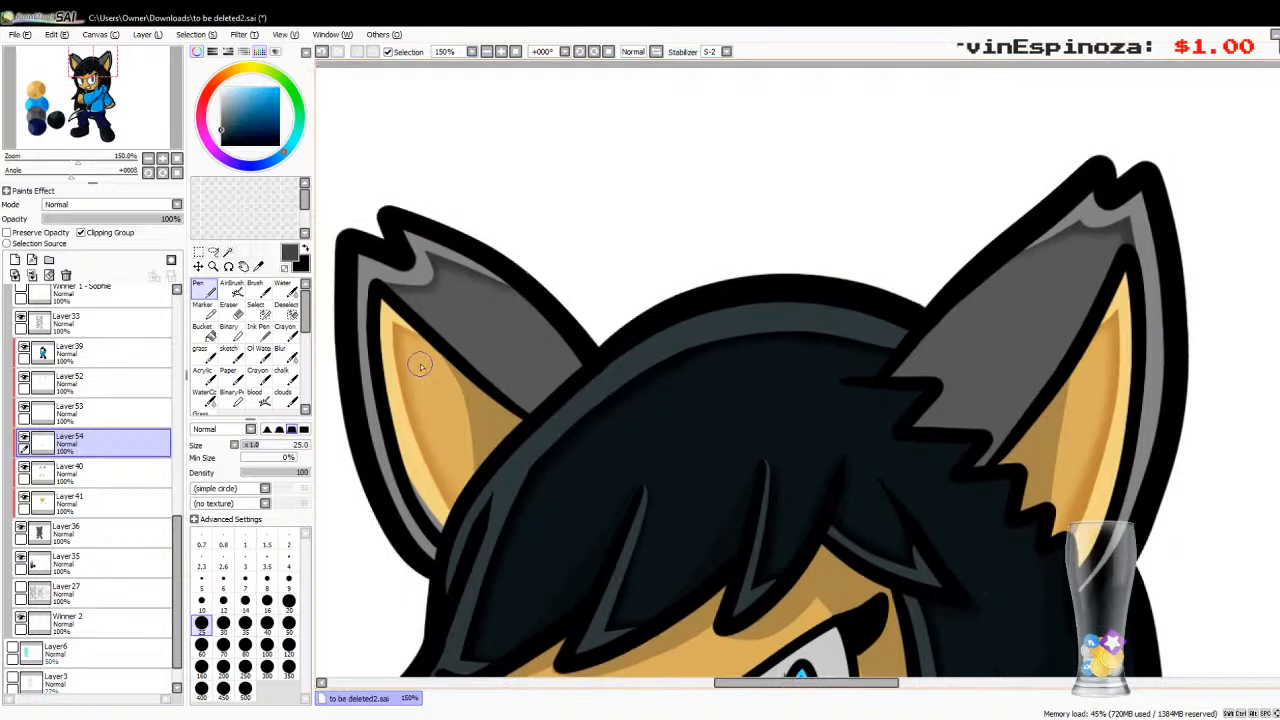
mouse_move(535, 296)
left_mouse_down()
mouse_move(547, 333)
mouse_move(494, 443)
mouse_move(536, 370)
mouse_move(544, 306)
mouse_move(533, 434)
mouse_move(566, 322)
mouse_move(574, 362)
mouse_move(533, 384)
mouse_move(552, 314)
mouse_move(511, 418)
mouse_move(551, 323)
mouse_move(543, 362)
mouse_move(510, 384)
mouse_move(497, 426)
mouse_move(526, 287)
left_mouse_up()
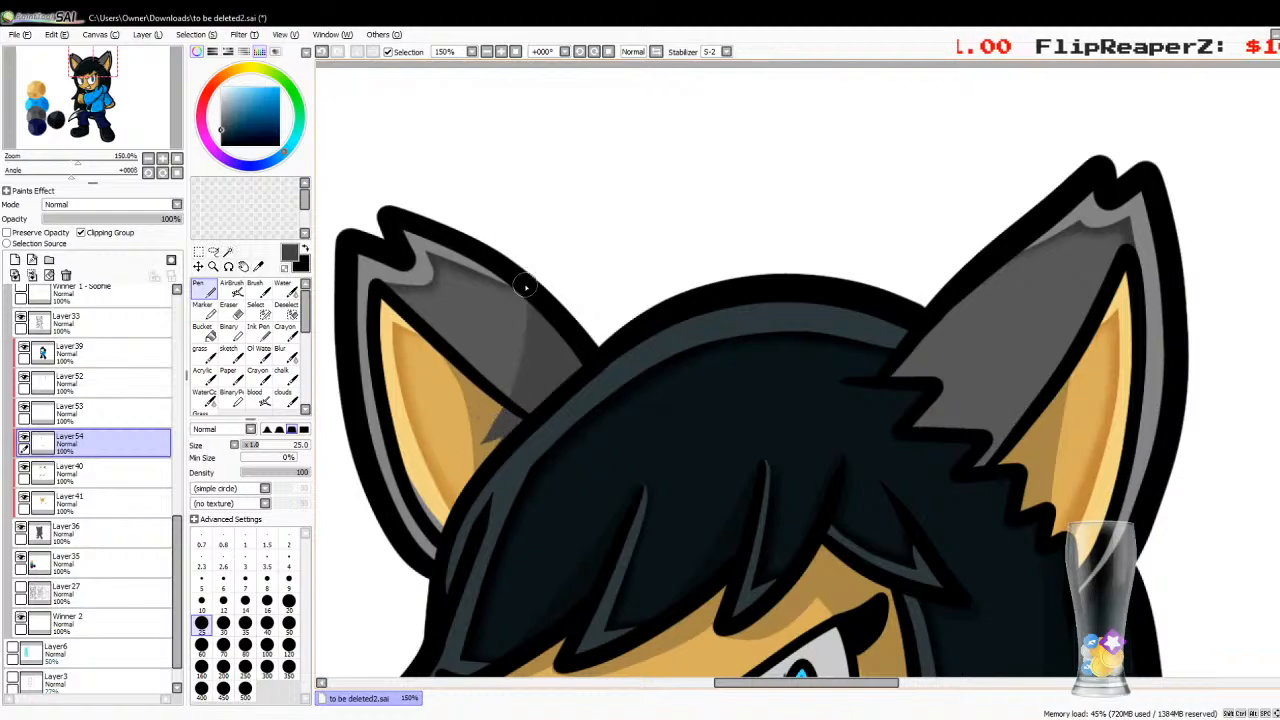
left_click_drag(972, 272, 985, 425)
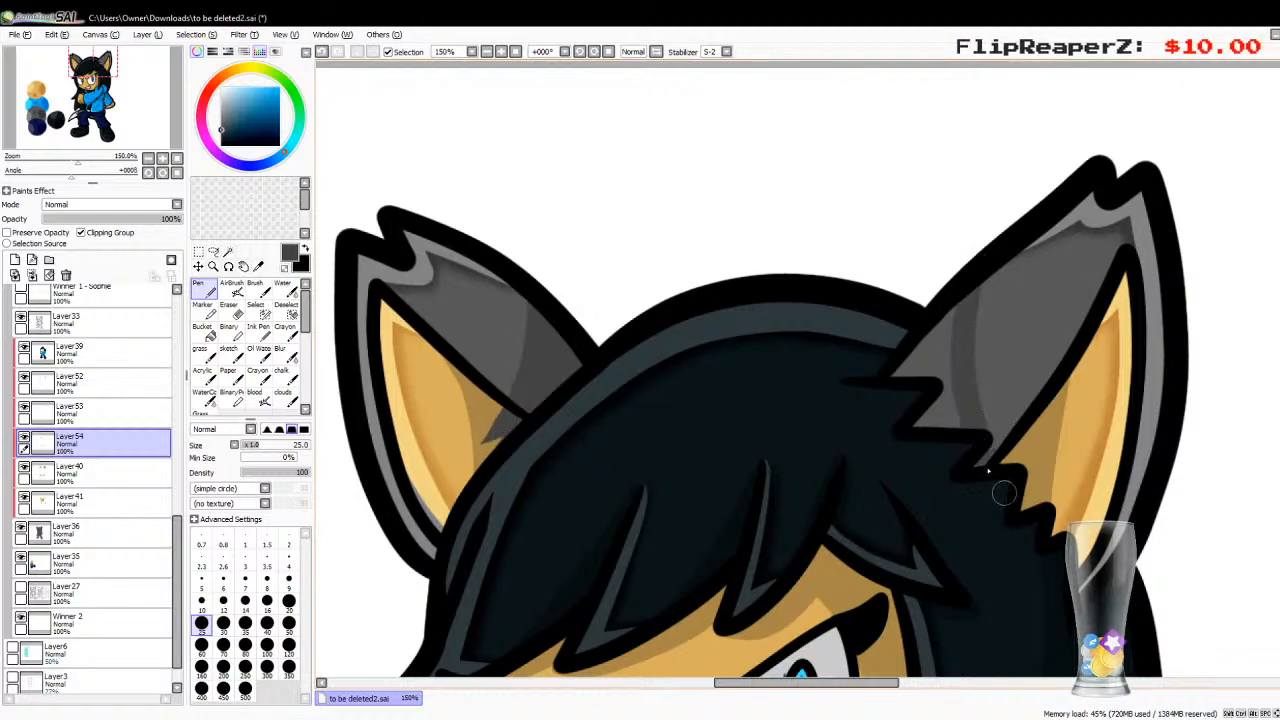
mouse_move(973, 480)
left_mouse_down()
mouse_move(956, 325)
mouse_move(966, 265)
mouse_move(977, 418)
mouse_move(1011, 474)
mouse_move(950, 380)
mouse_move(943, 329)
mouse_move(895, 354)
left_mouse_up()
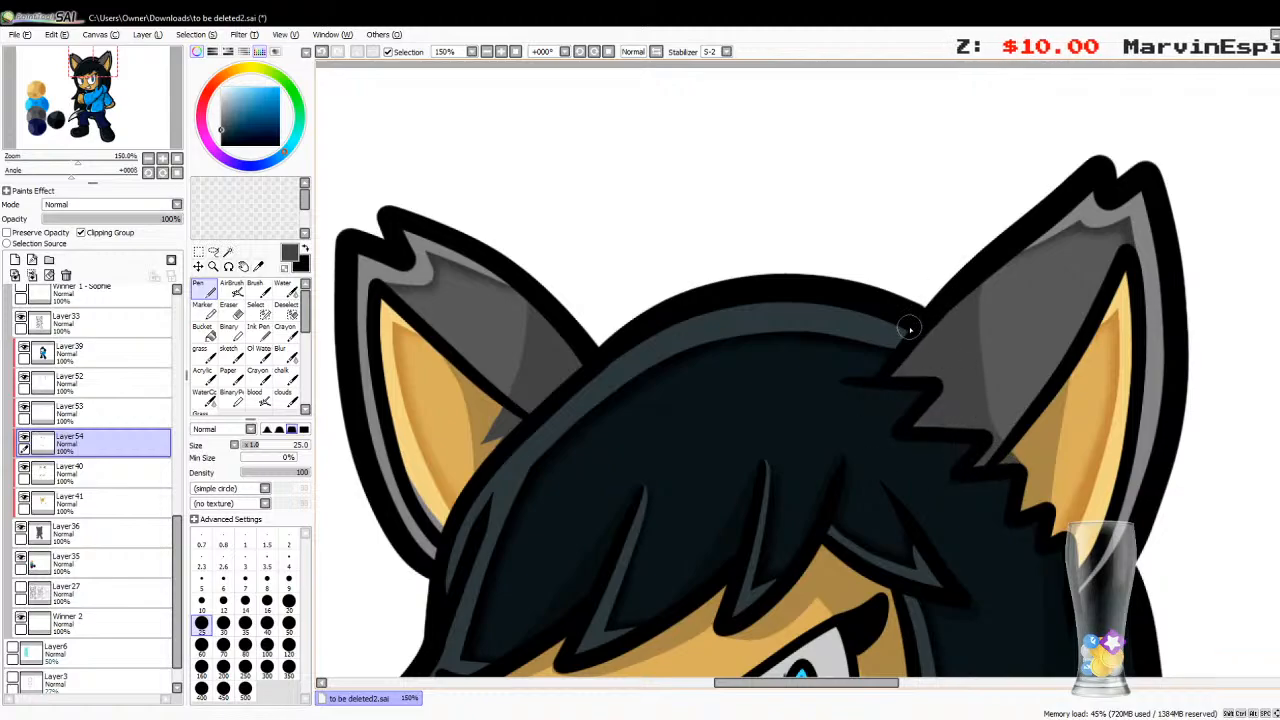
Step: Unclip Layer40, merge Layer54, Layer53 and Layer52 down into it, and turn its clipping group back on
left_click(70, 471)
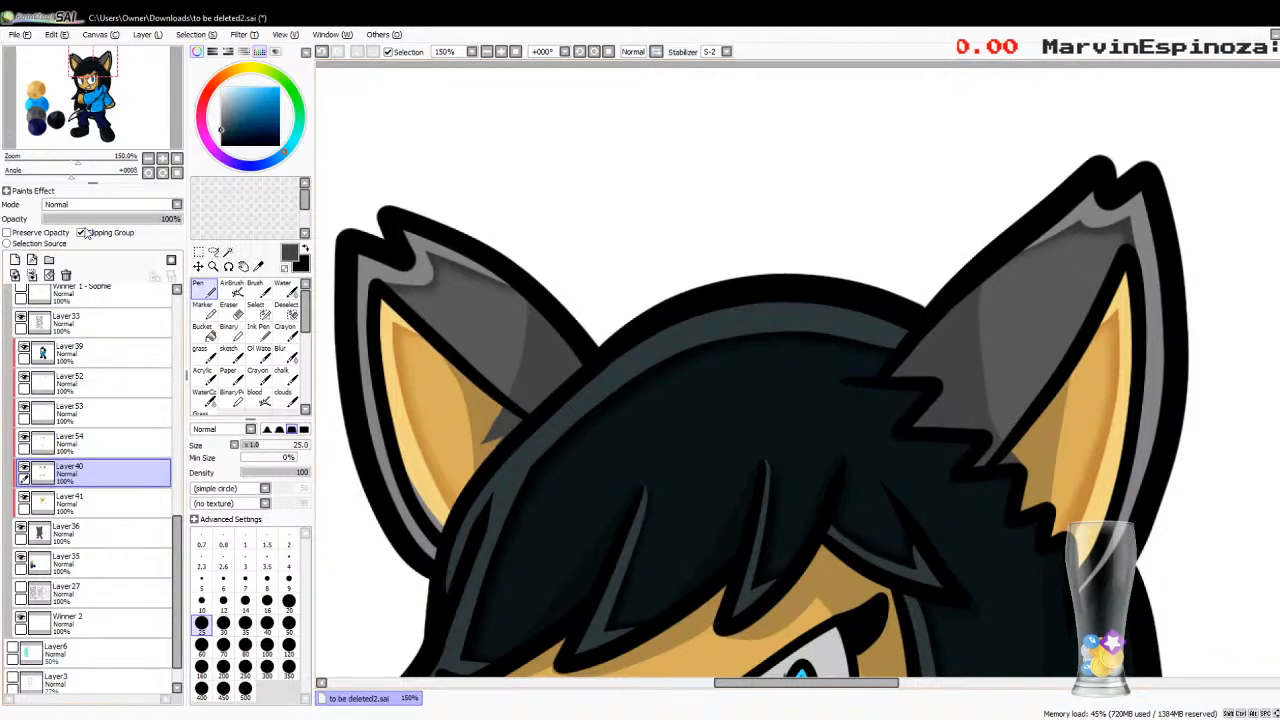
left_click(85, 231)
left_click(54, 449)
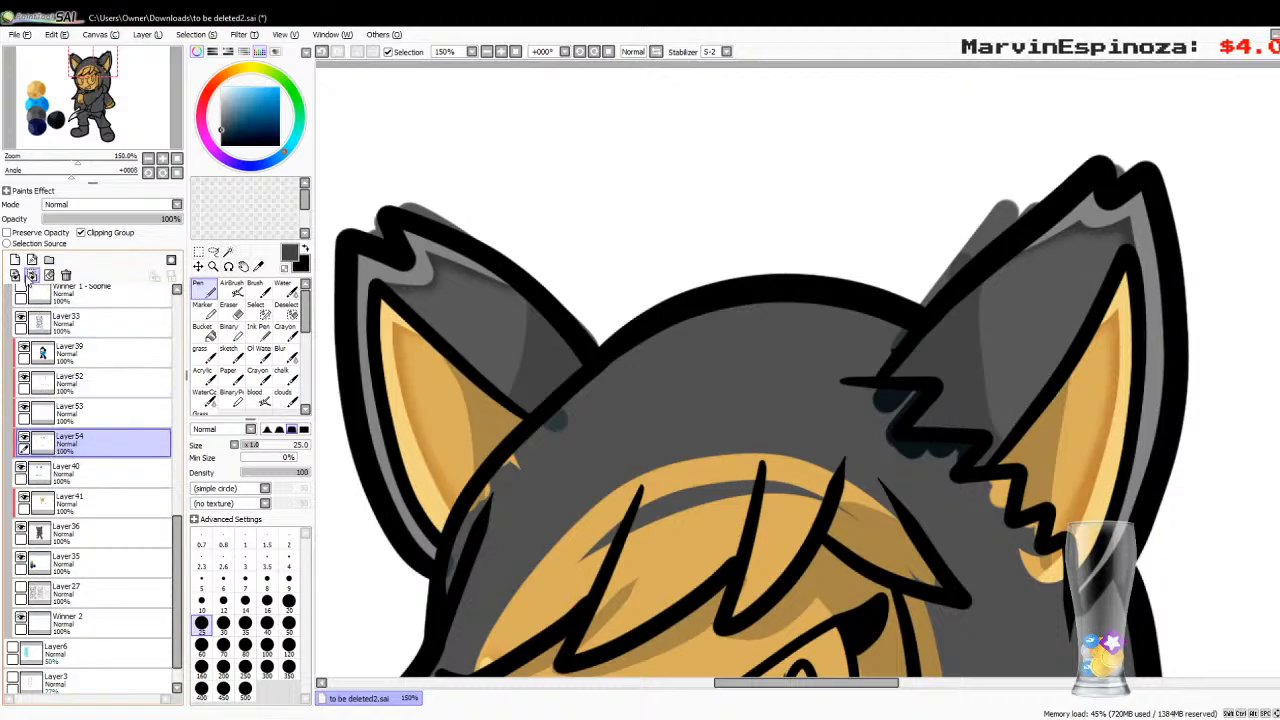
left_click(30, 278)
left_click(54, 411)
left_click(32, 277)
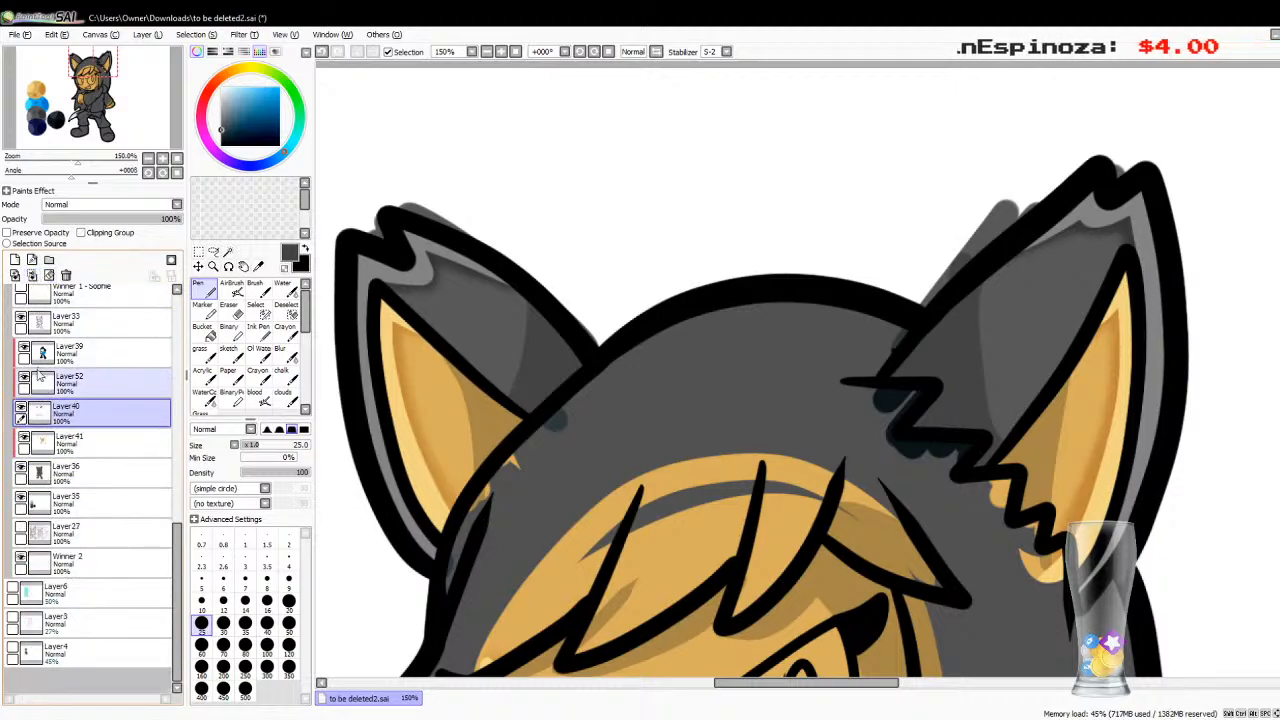
left_click(38, 375)
left_click(32, 277)
left_click(86, 232)
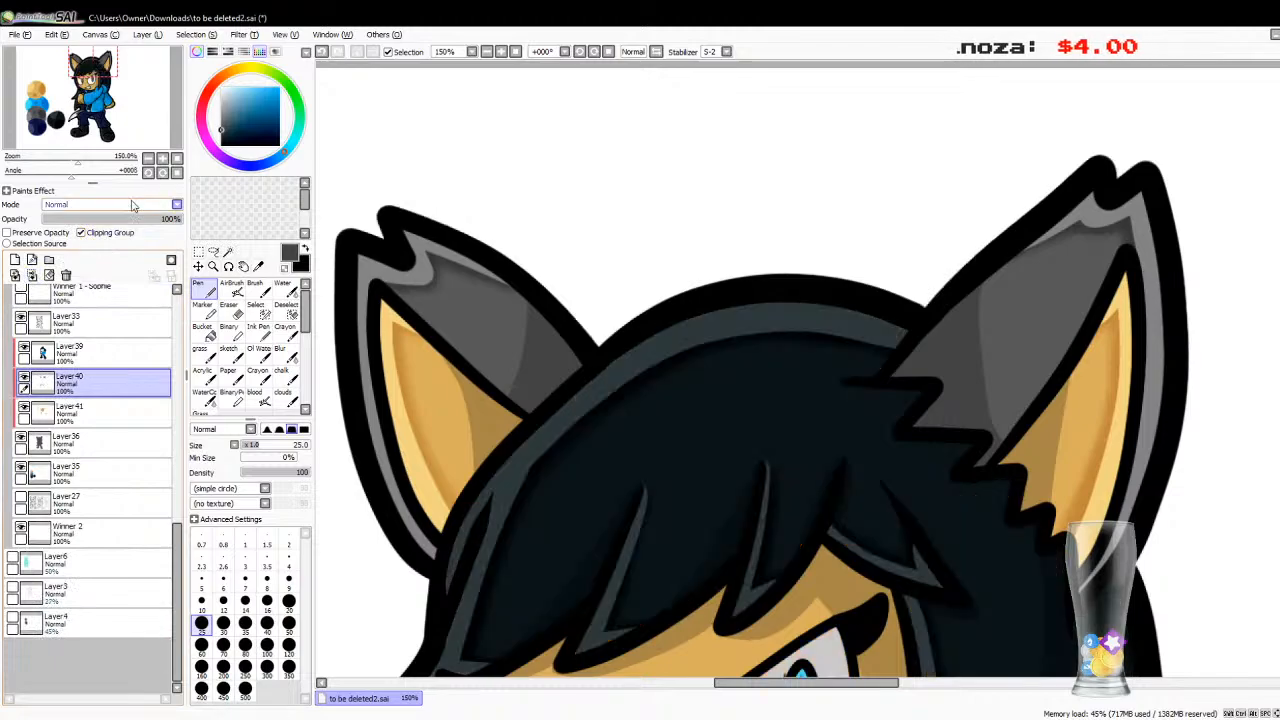
Step: Merge Layer39, Layer40 and Layer41 successively down into Layer36
left_click(148, 158)
left_click(148, 158)
left_click(148, 158)
left_click(148, 158)
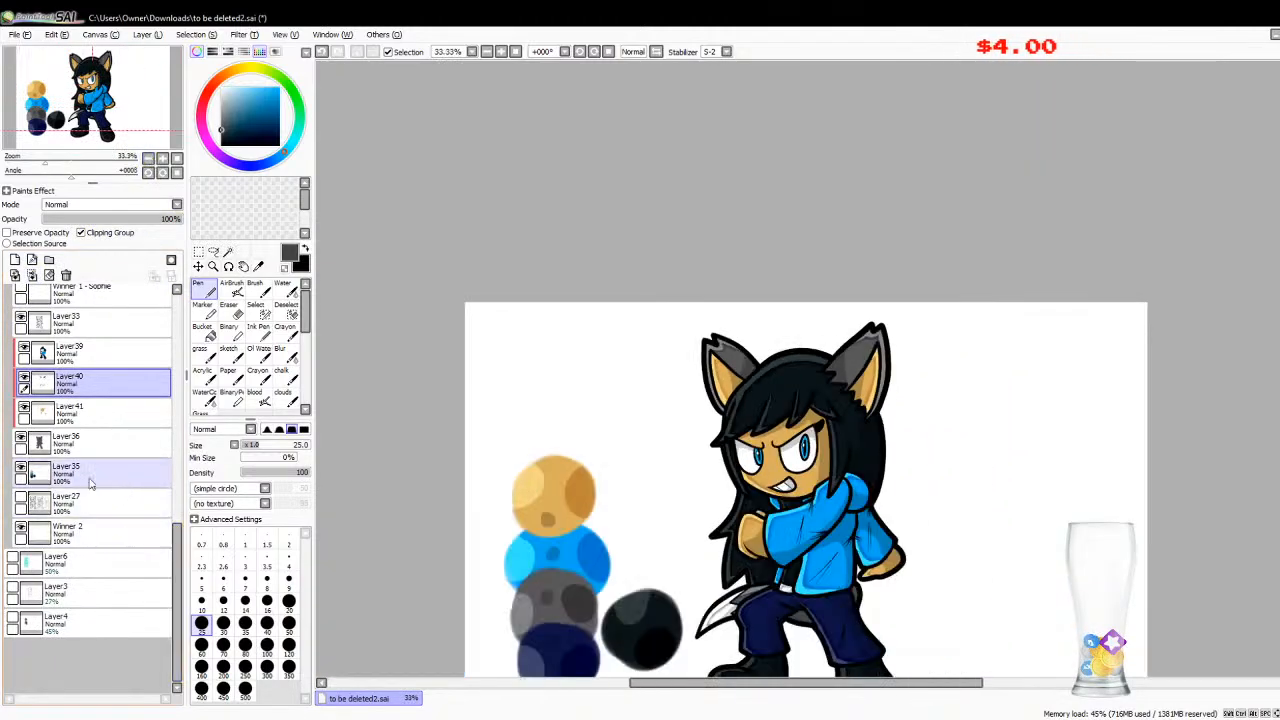
left_click(42, 363)
left_click(32, 277)
left_click(32, 277)
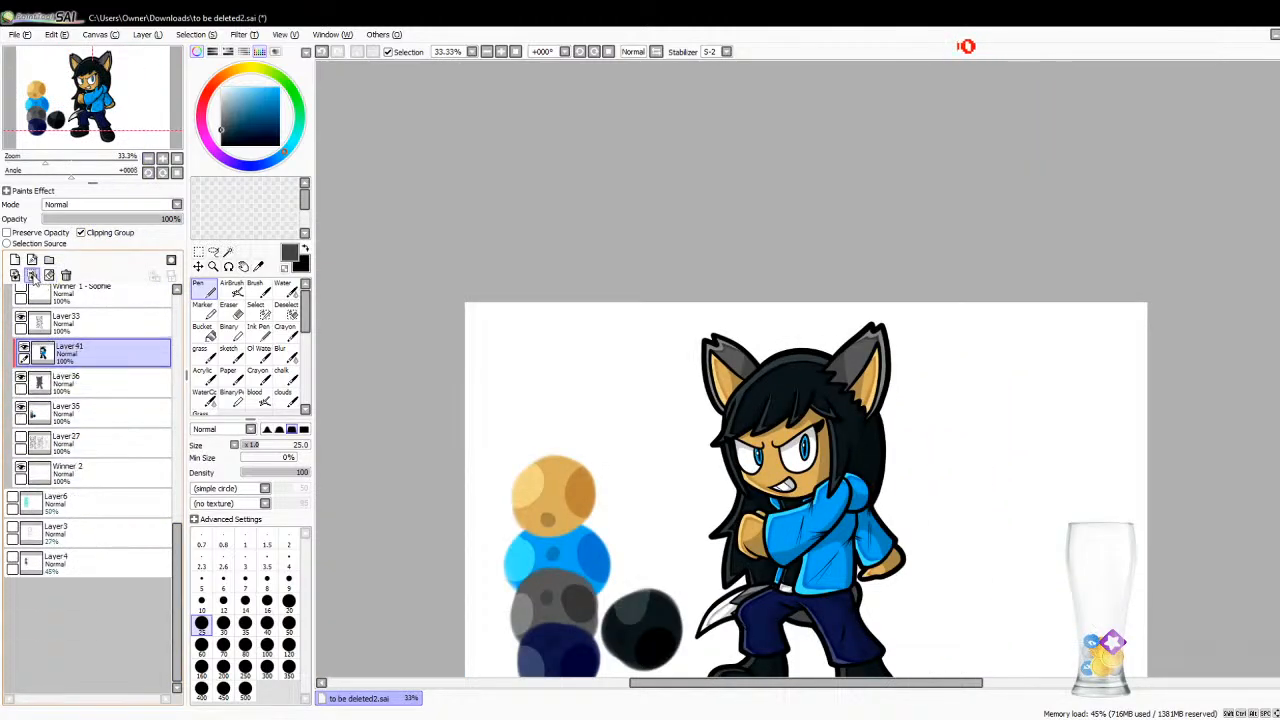
left_click(32, 277)
Step: Merge Layer33 down into Layer36 and delete the colour swatch layer, Layer35
left_click(63, 331)
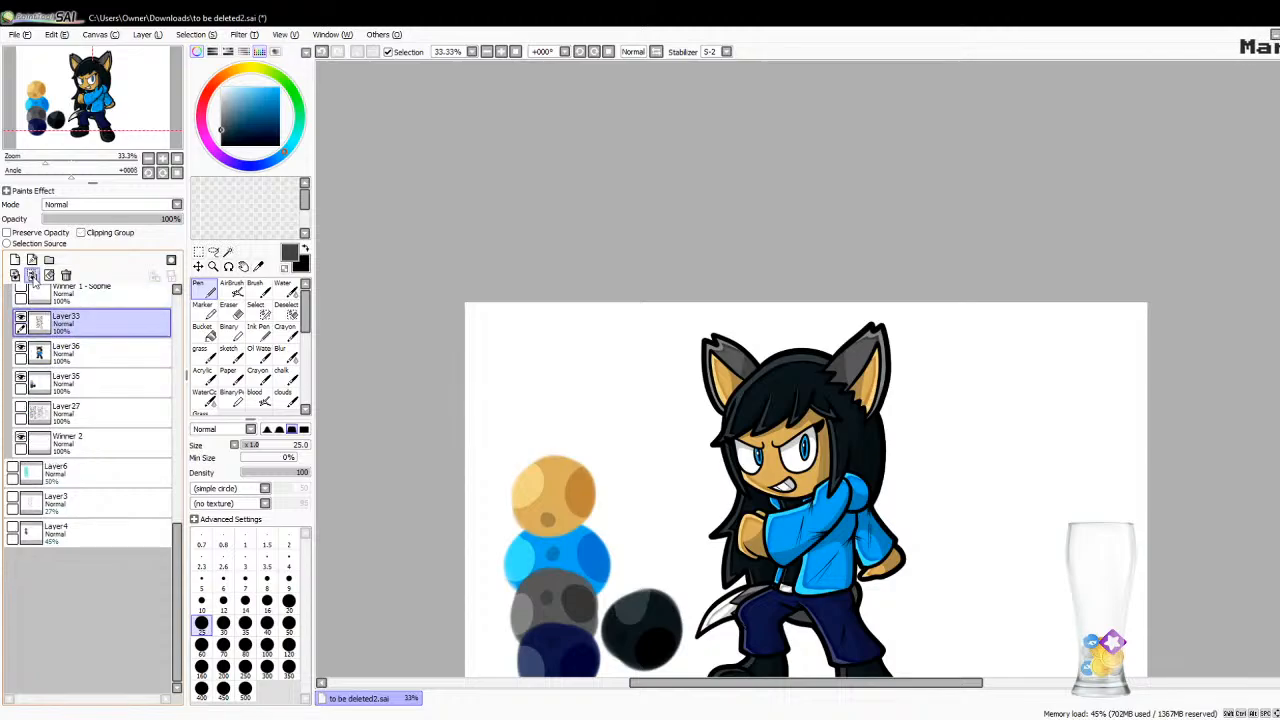
left_click(32, 277)
left_click(58, 350)
left_click(66, 275)
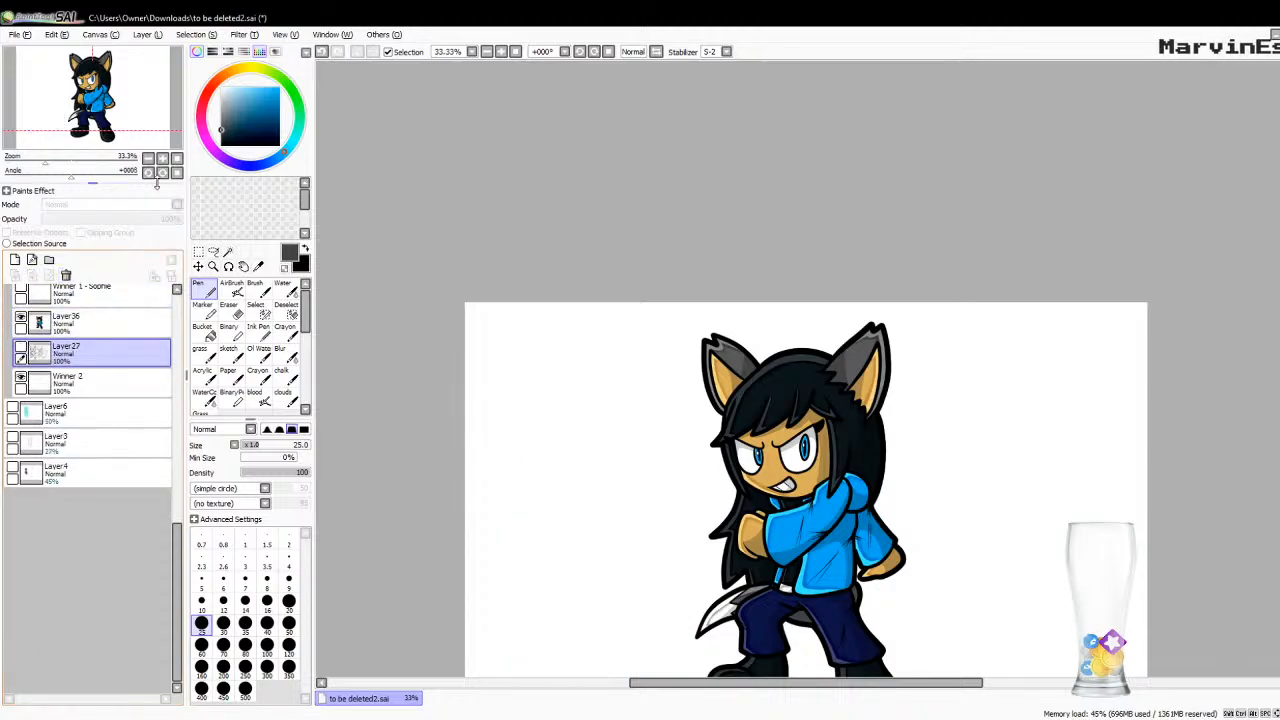
left_click(176, 172)
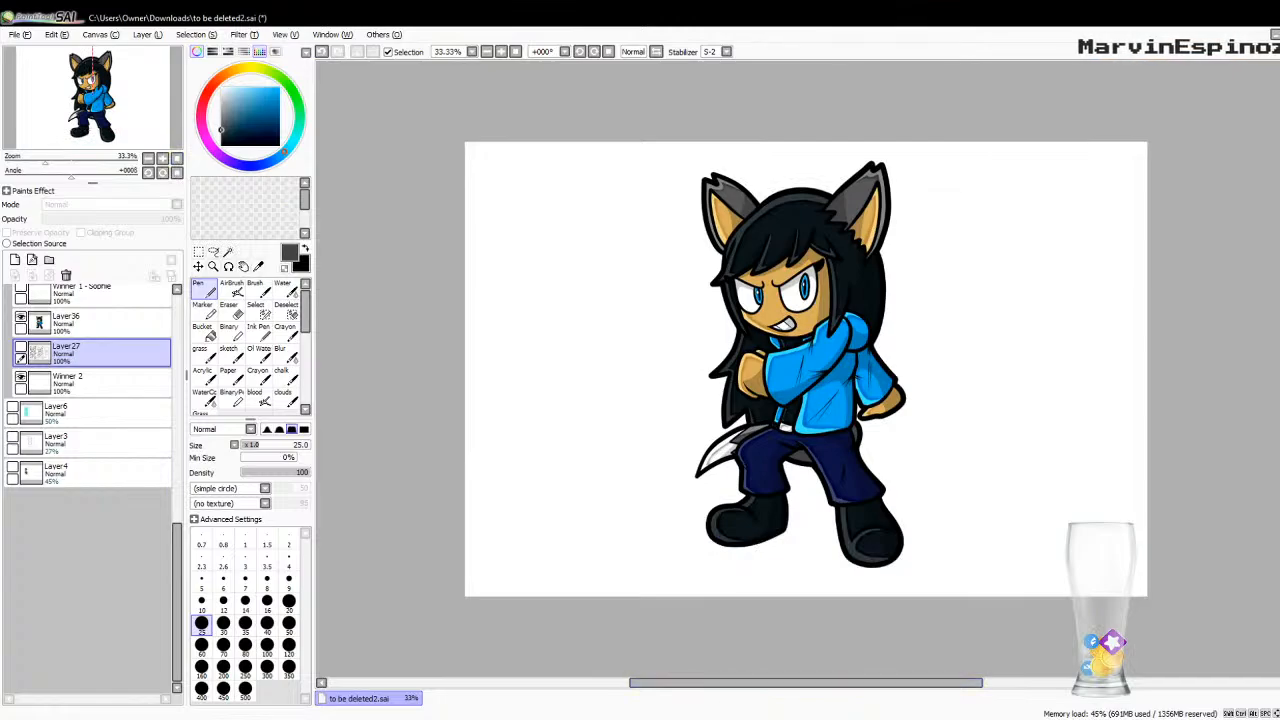
Step: Hide and collapse the 150 Sub Winners folder, and show and expand the WAVE 5 folder
scroll(40, 428, "up", 5)
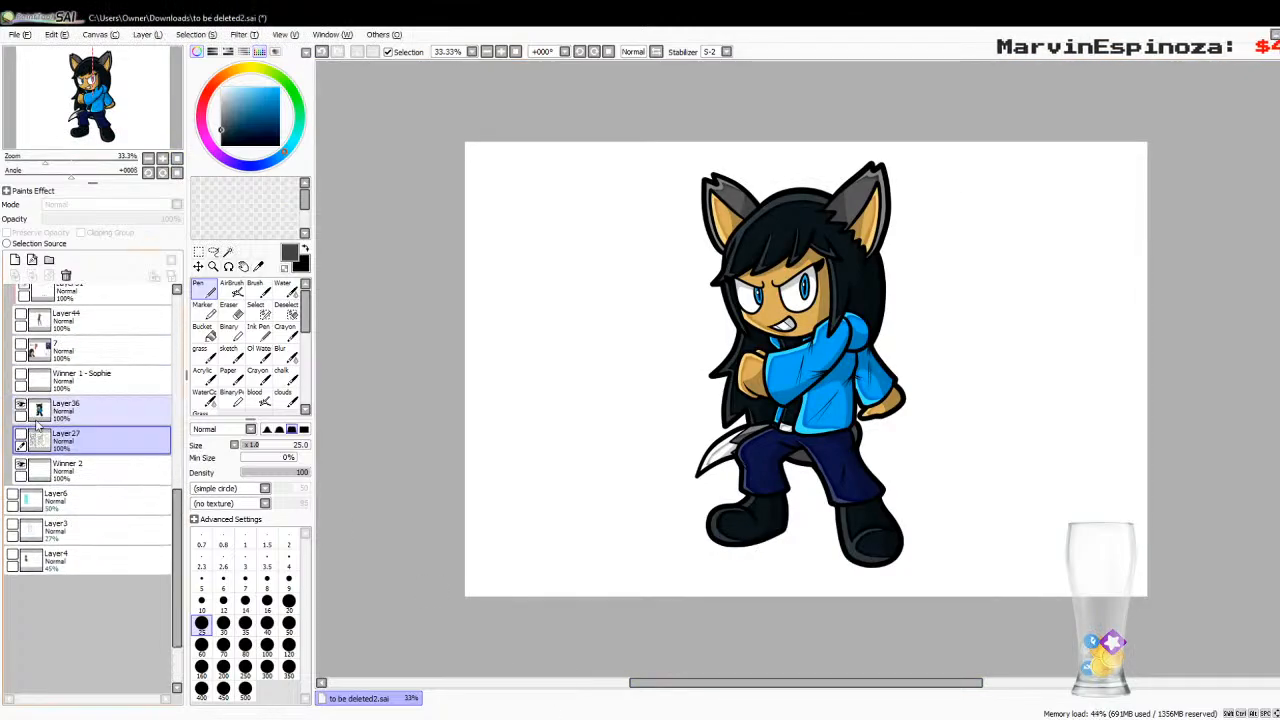
scroll(40, 428, "up", 6)
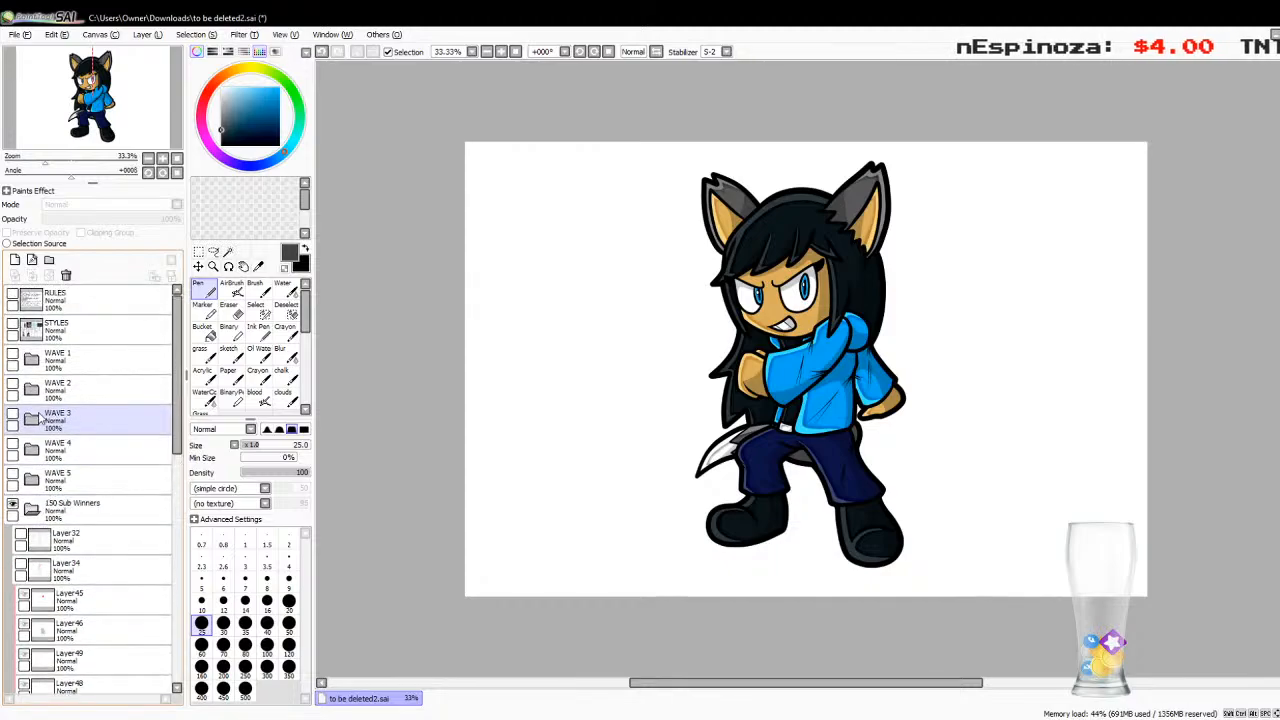
left_click(12, 507)
left_click(11, 504)
left_click(11, 490)
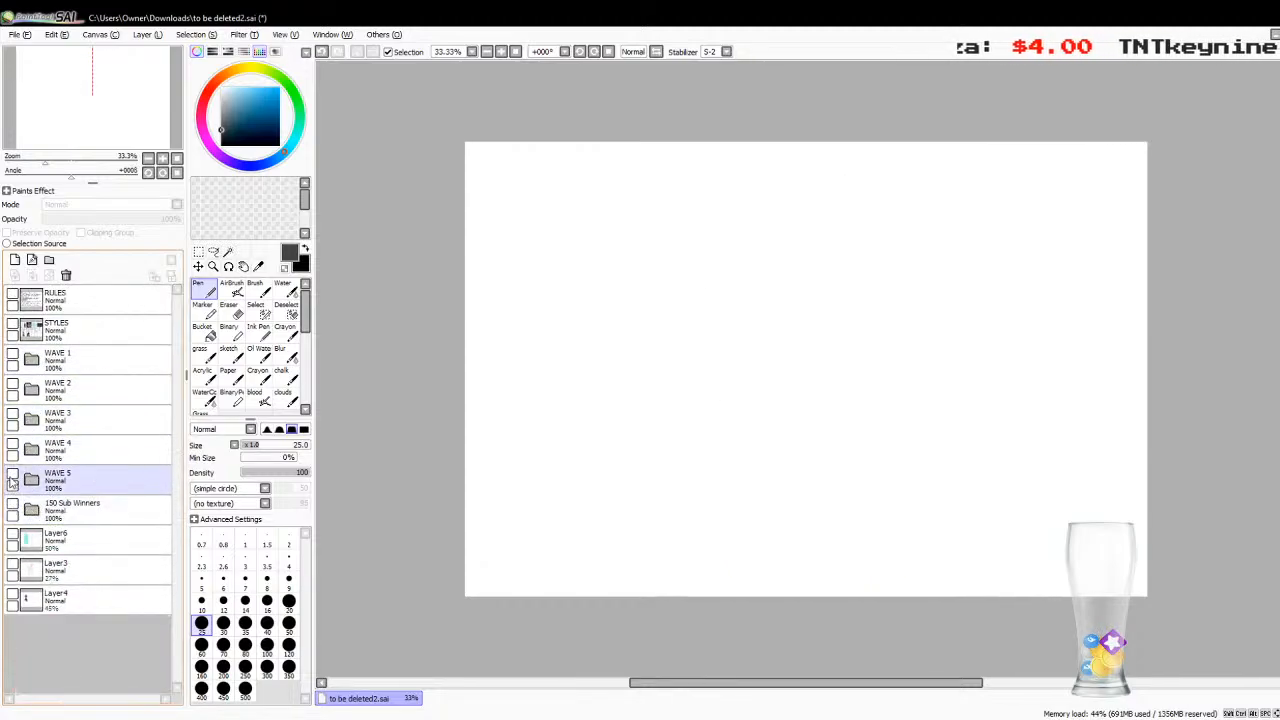
left_click(12, 481)
left_click(31, 479)
Step: Show Layer17 in the WAVE 5 folder, copy its blue signature logo, and clear the selection
left_click(44, 507)
left_click(20, 506)
left_click(20, 506)
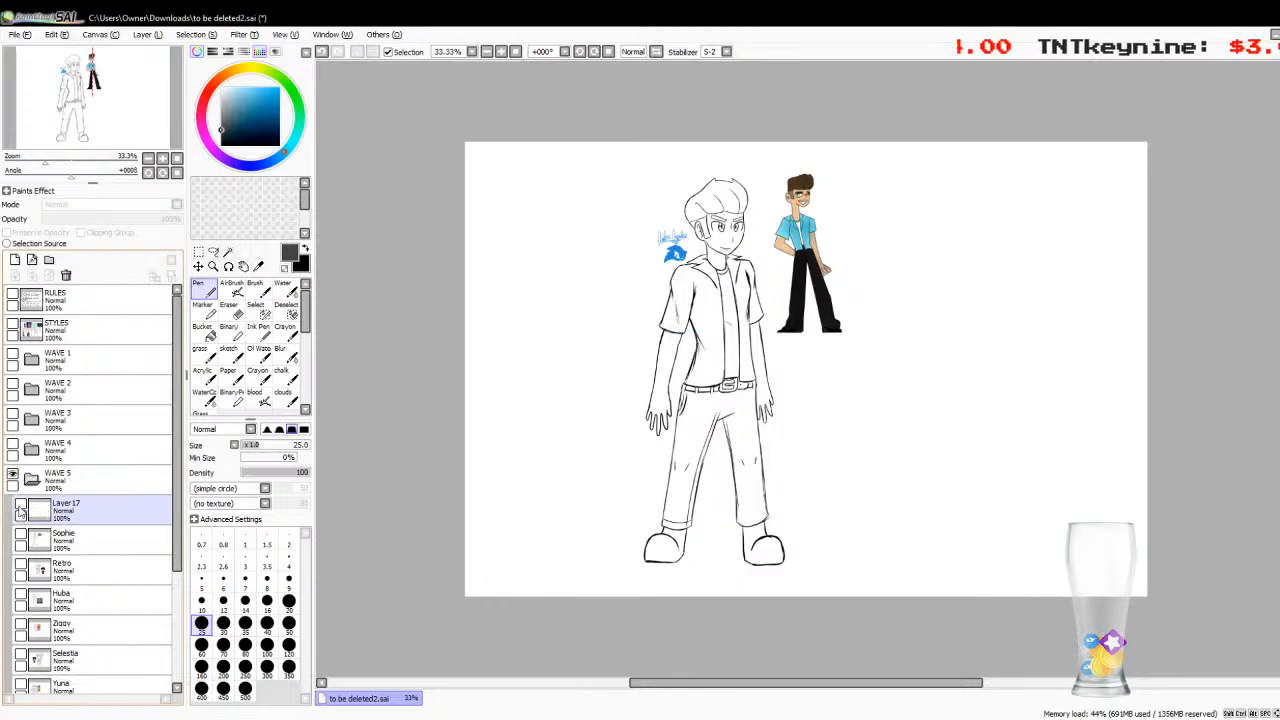
left_click(34, 508)
left_click(20, 505)
left_click(199, 254)
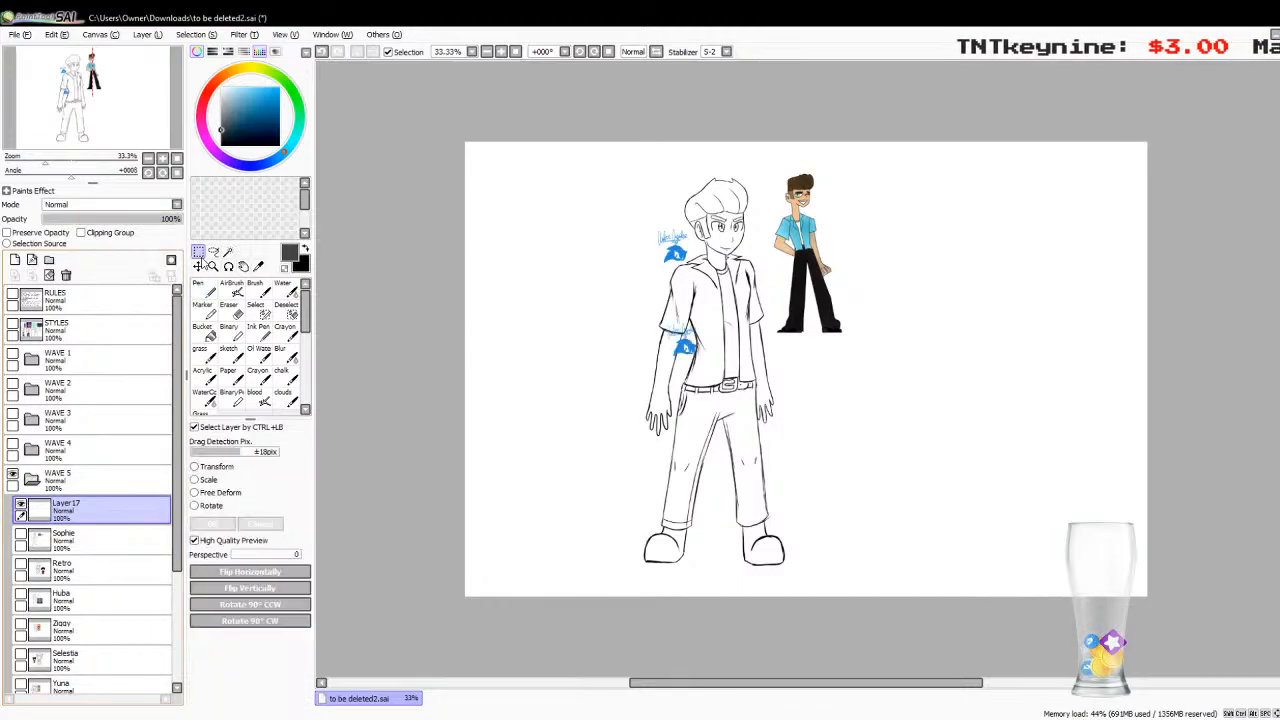
key("ctrl+a")
key("ctrl+d")
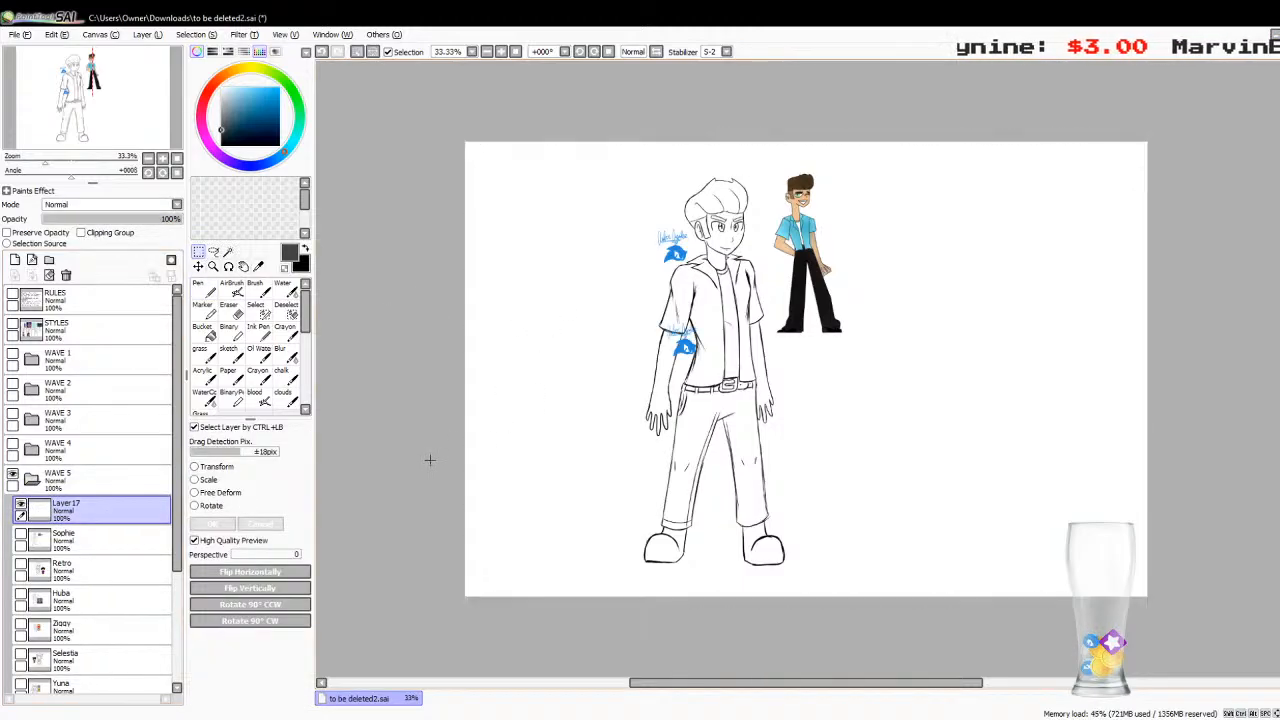
Step: Collapse and hide the WAVE 5 folder, and show and expand the 150 Sub Winners folder
left_click(31, 479)
left_click(12, 474)
left_click(12, 505)
left_click(12, 505)
left_click(33, 511)
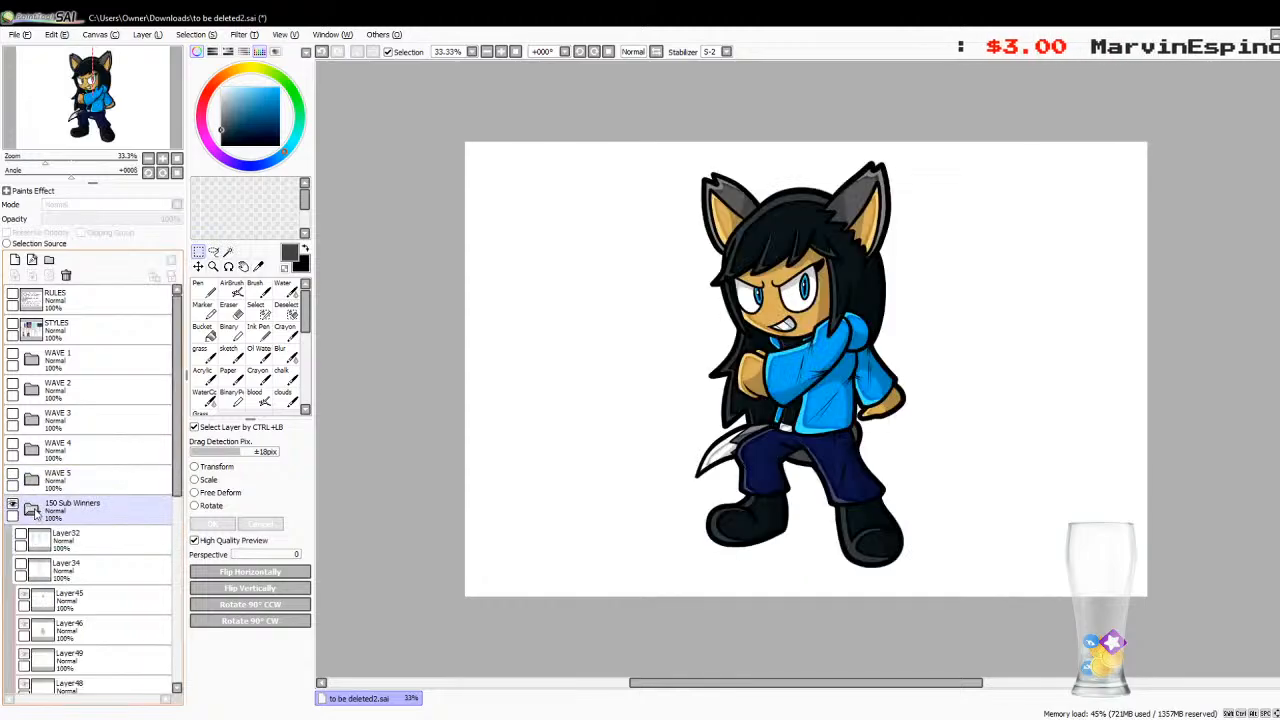
Step: Paste the signature above Layer36, move it close beside the character's hair, and merge it down into Layer36
scroll(37, 517, "down", 5)
left_click(42, 557)
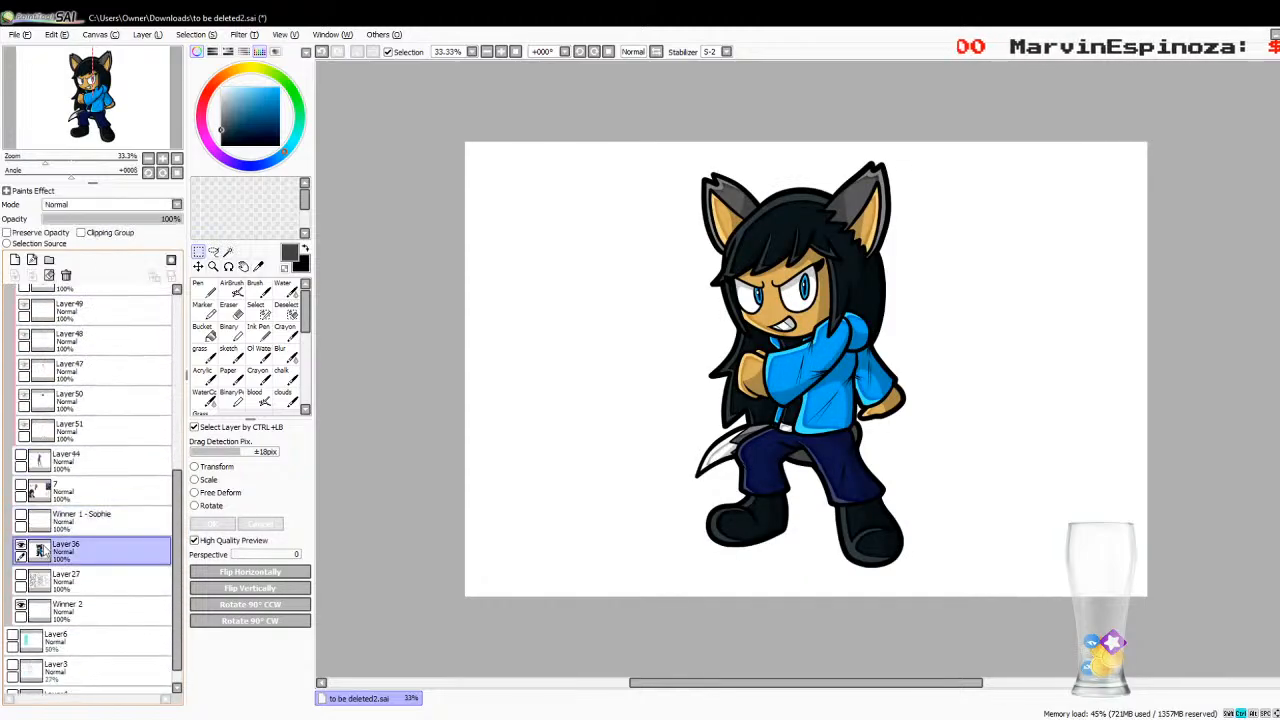
key("ctrl+v")
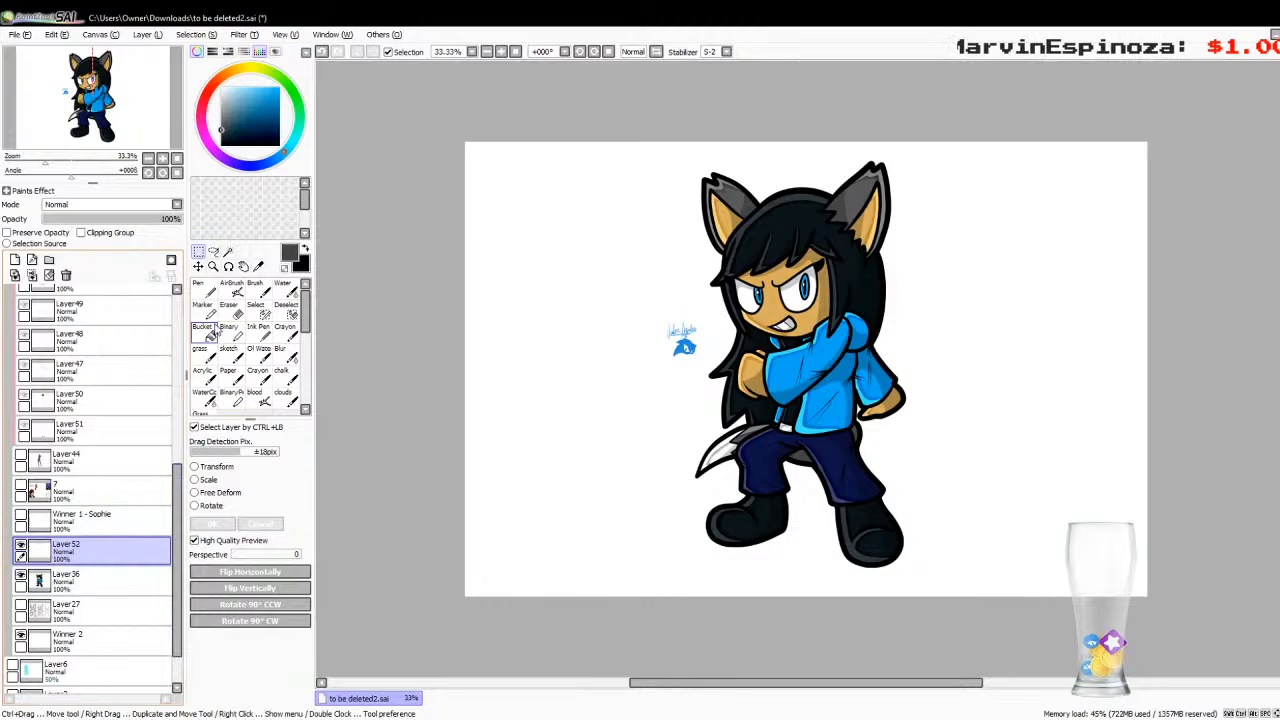
left_click(198, 266)
left_click_drag(683, 345, 713, 340)
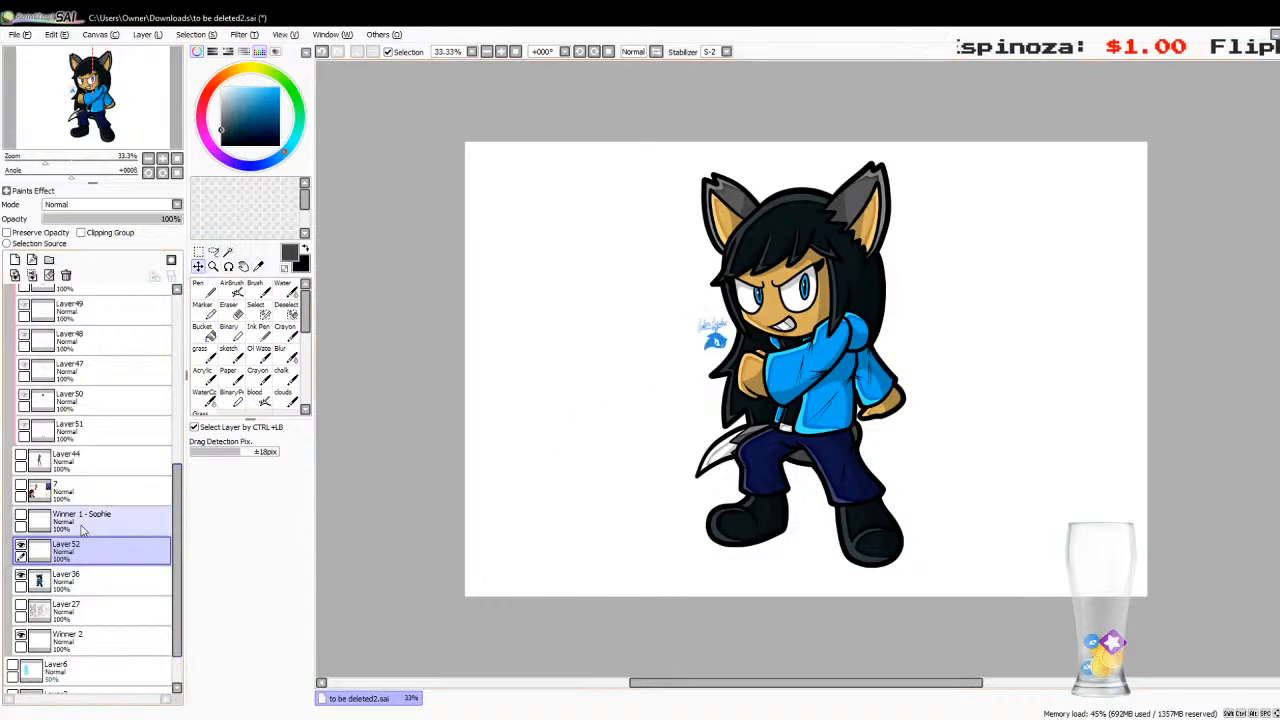
left_click(32, 277)
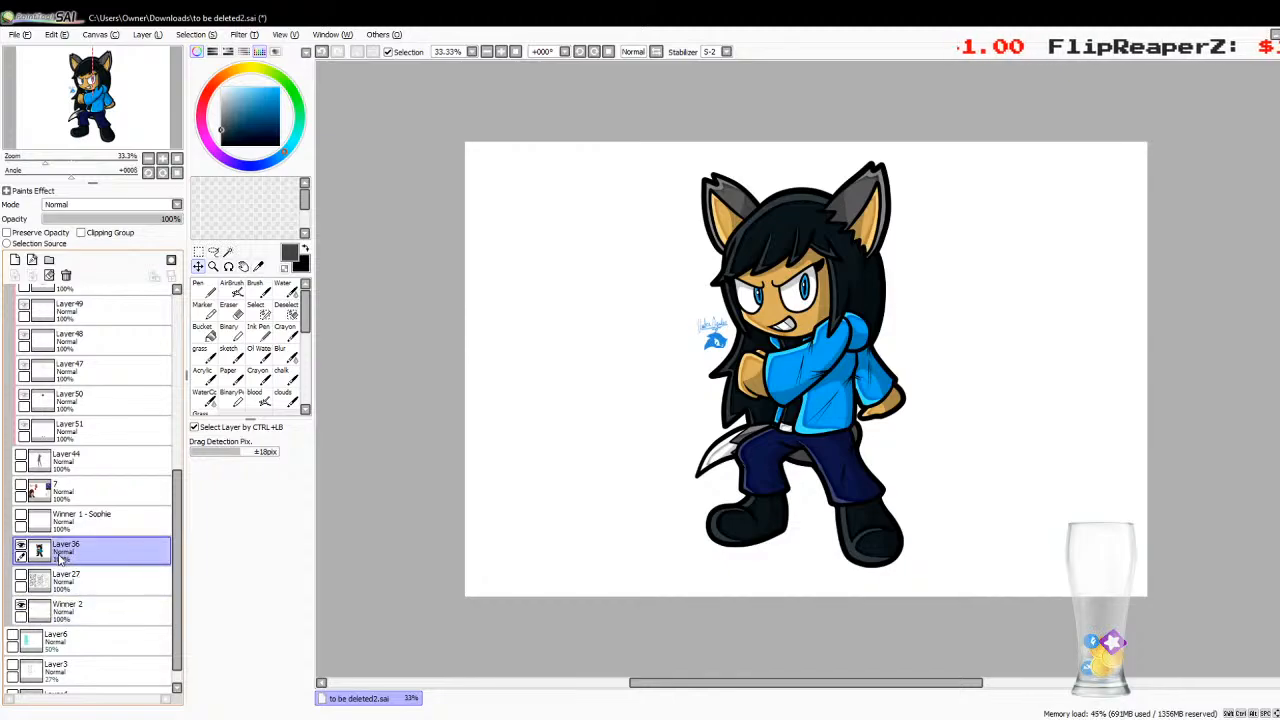
Step: Move Layer36 below Layer27, merge it into the Winner 2 layer, and append the winner's name to that layer's name
left_click_drag(40, 552, 52, 592)
left_click(32, 277)
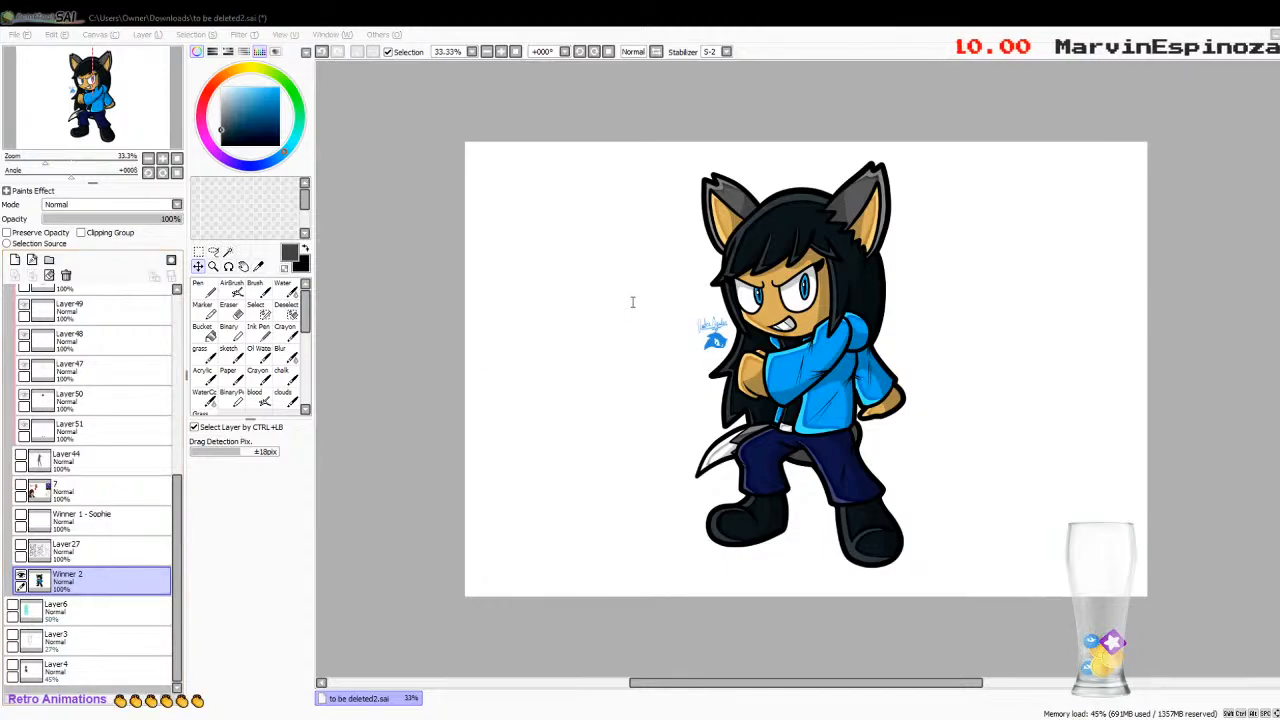
key("Return")
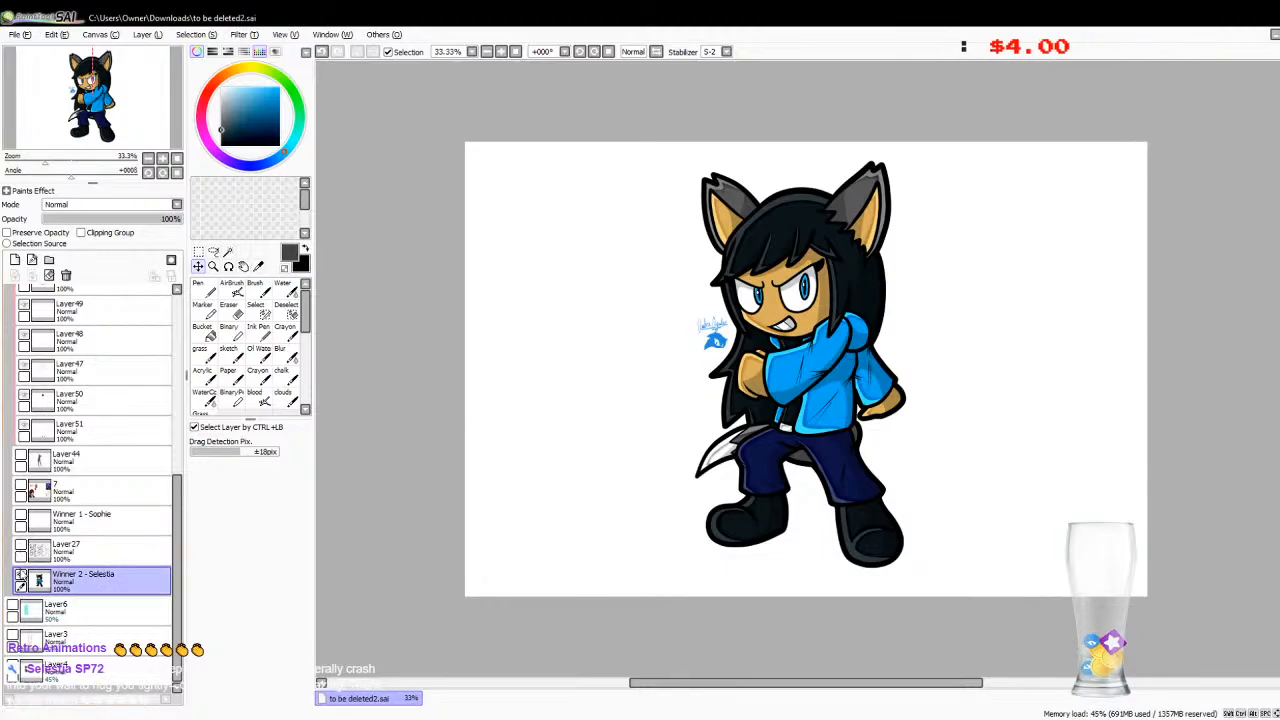
Step: Compare the sketches on Layer27 with the finished Winner 2 artwork by switching which of the two layers is shown
left_click(20, 578)
left_click(20, 548)
left_click(42, 549)
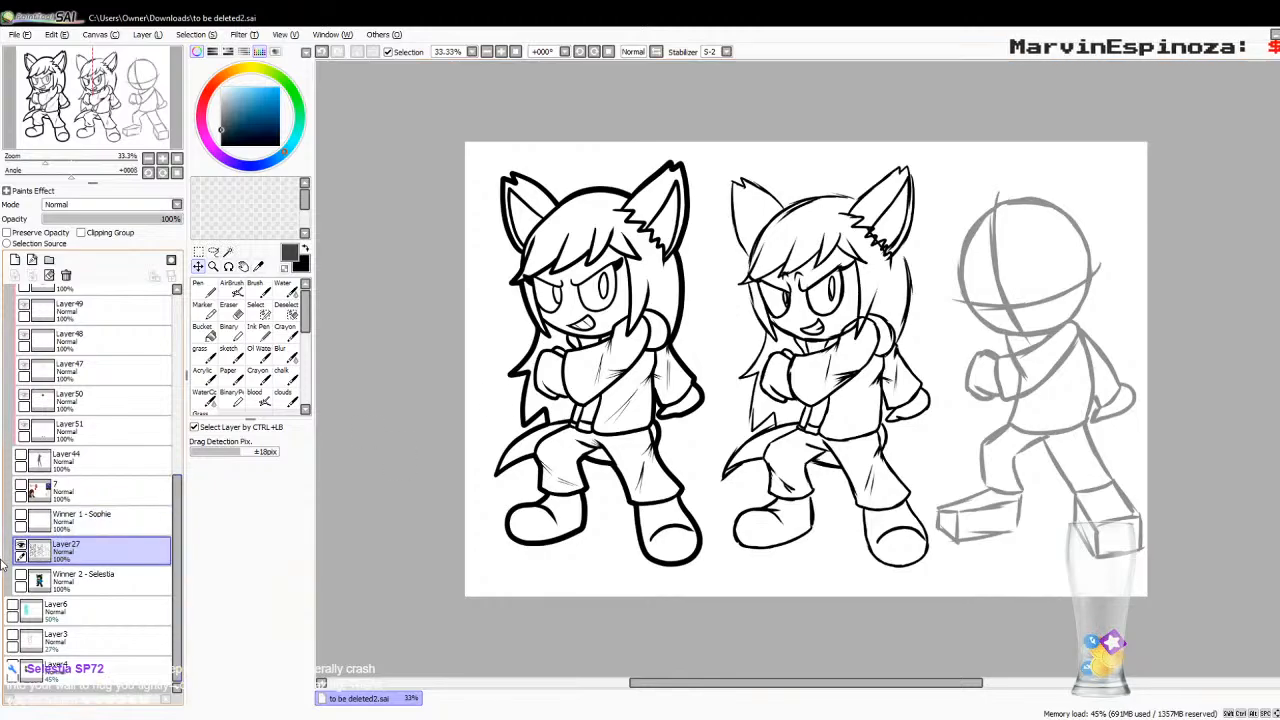
left_click(20, 548)
left_click(20, 577)
left_click(62, 580)
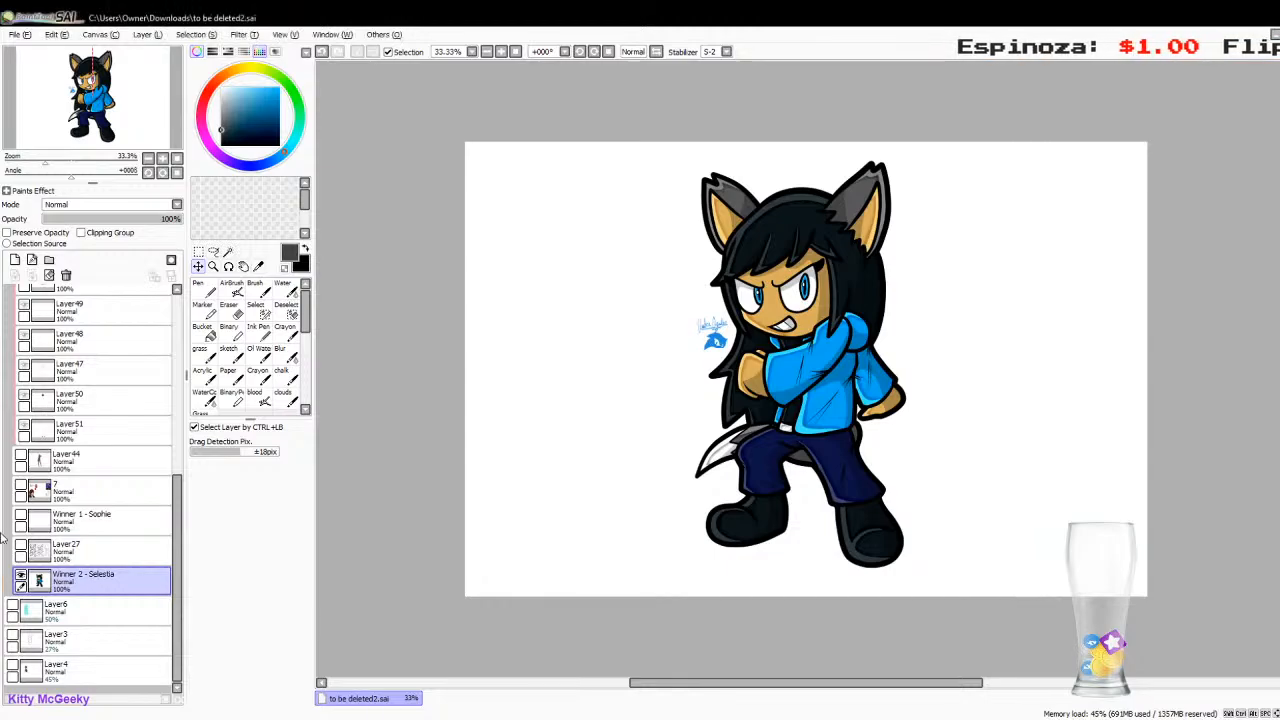
Step: Hide the finished Winner 2 artwork, and show the woman's base colours on Layer44 with the line art on Layer34
left_click(21, 576)
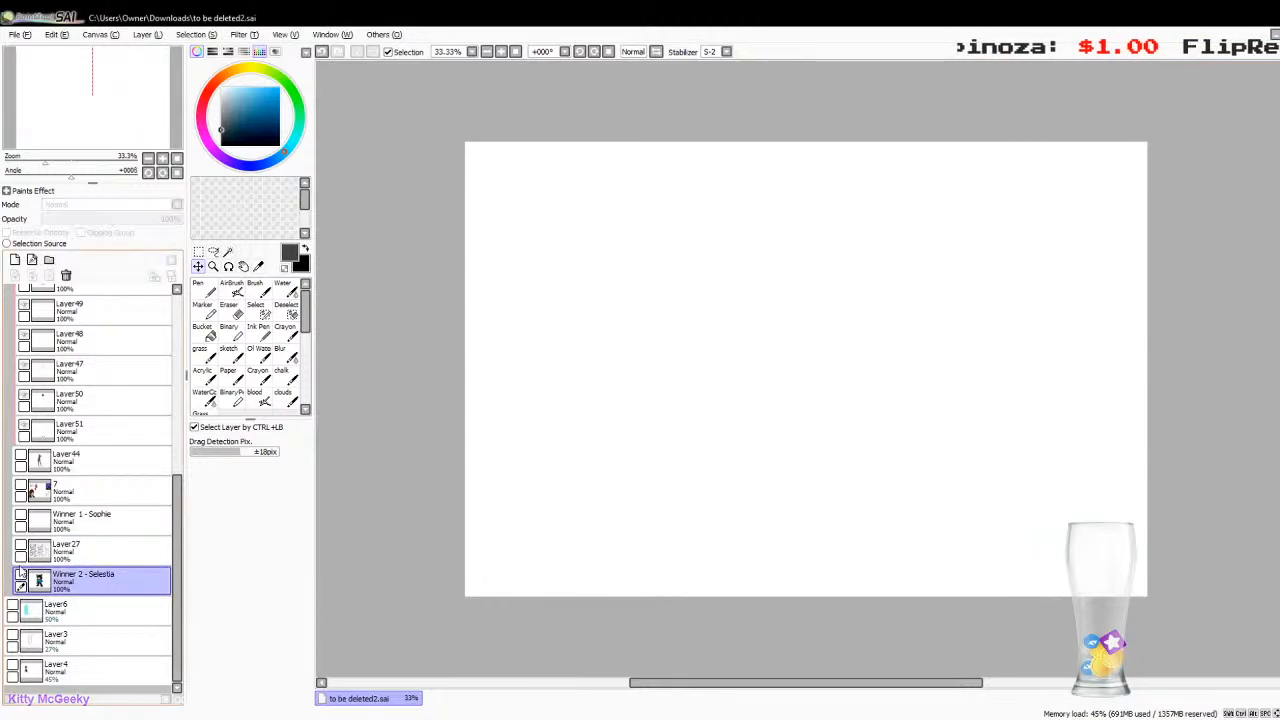
left_click(21, 456)
left_click(42, 460)
scroll(42, 460, "up", 3)
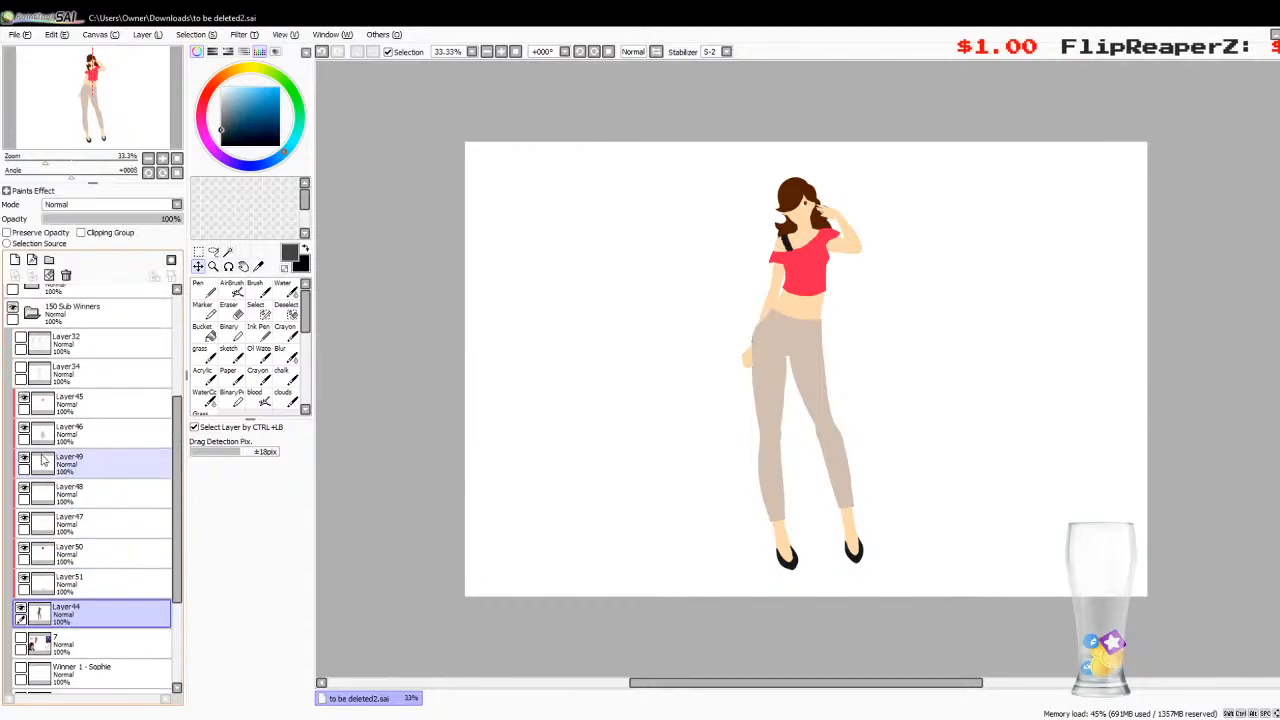
left_click(21, 368)
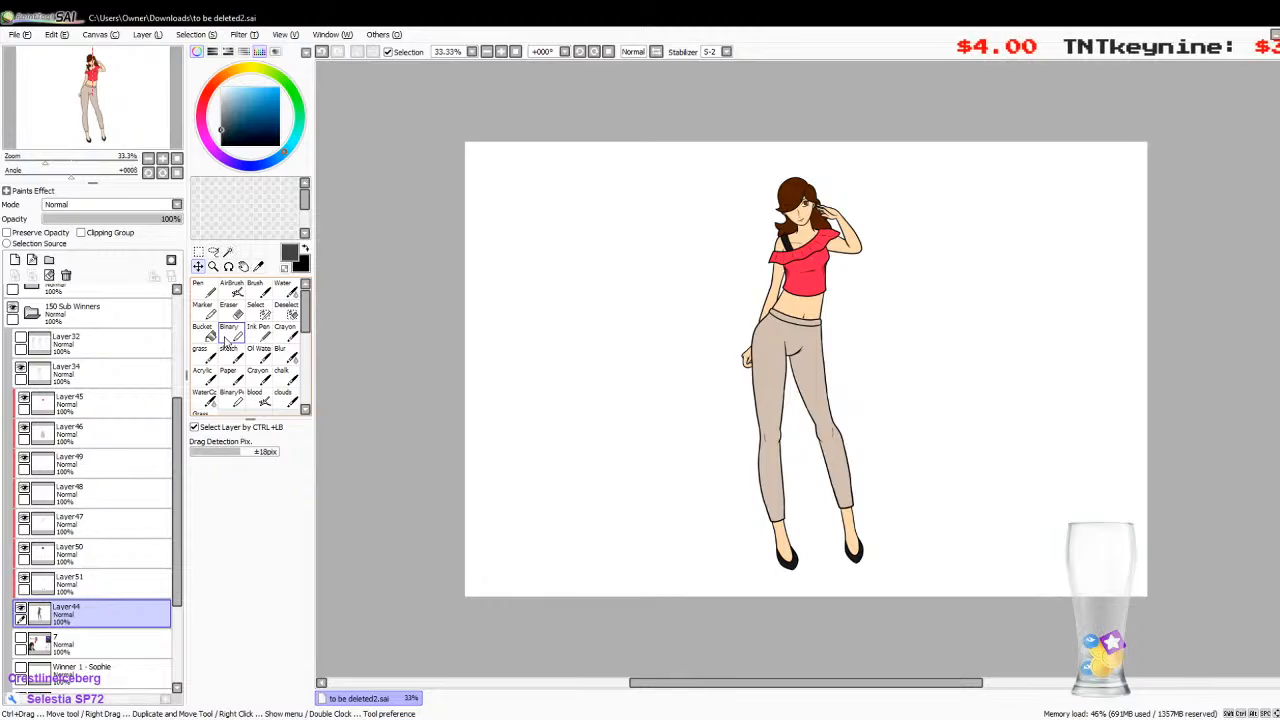
Step: Hide all the colour layers clipped to Layer44, from Layer51 up to Layer45, leaving the gray base under the line art
left_click(258, 266)
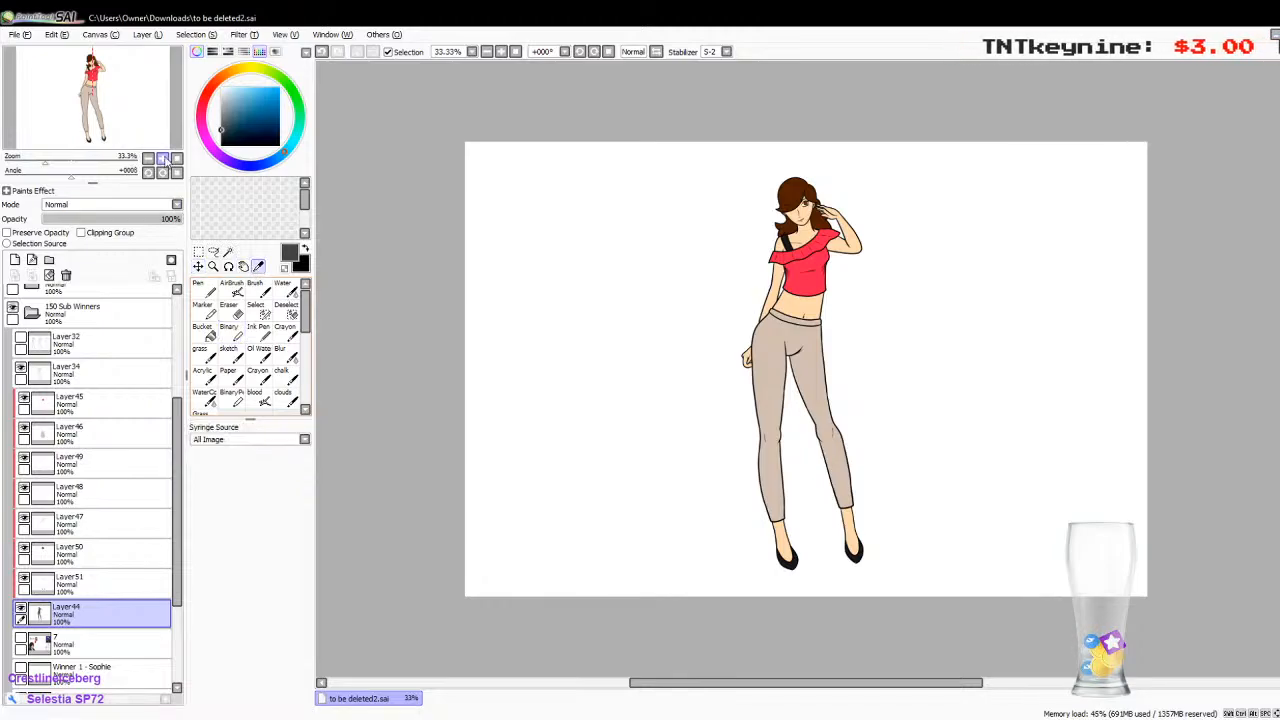
left_click(163, 158)
left_click(163, 158)
scroll(760, 370, "down", 5)
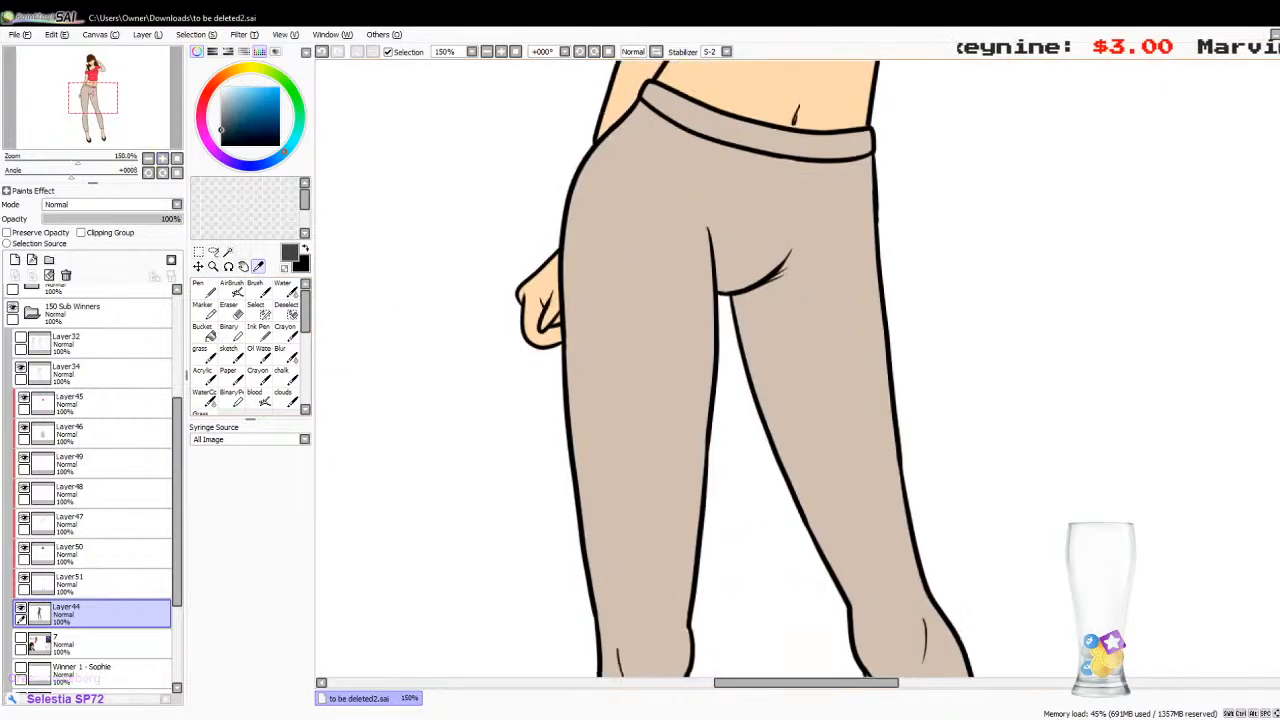
scroll(798, 368, "up", 10)
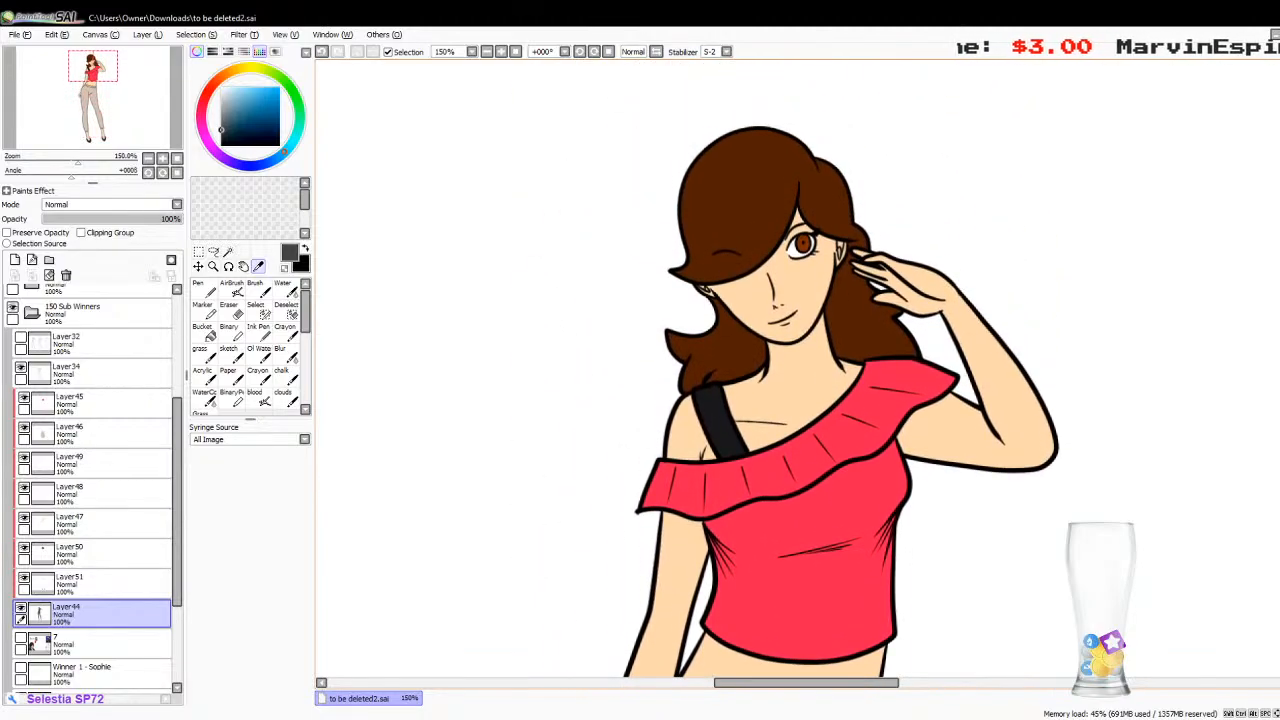
scroll(503, 510, "up", 1)
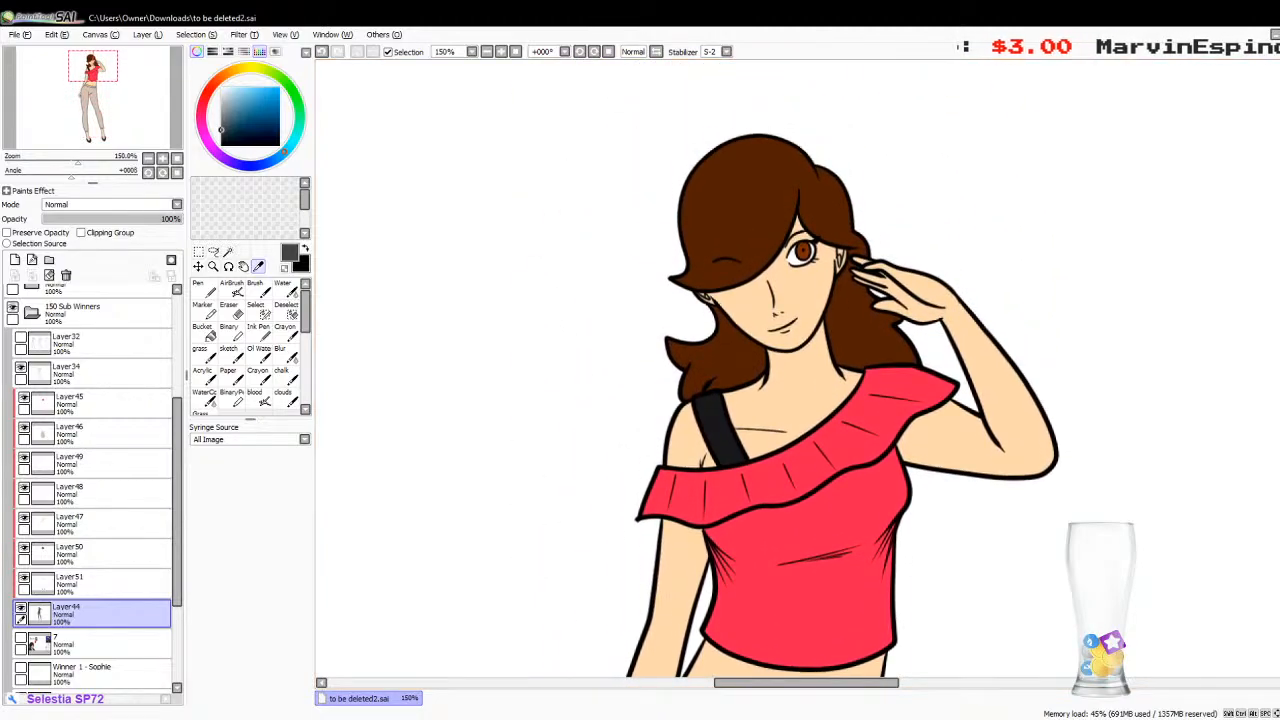
left_click(24, 552)
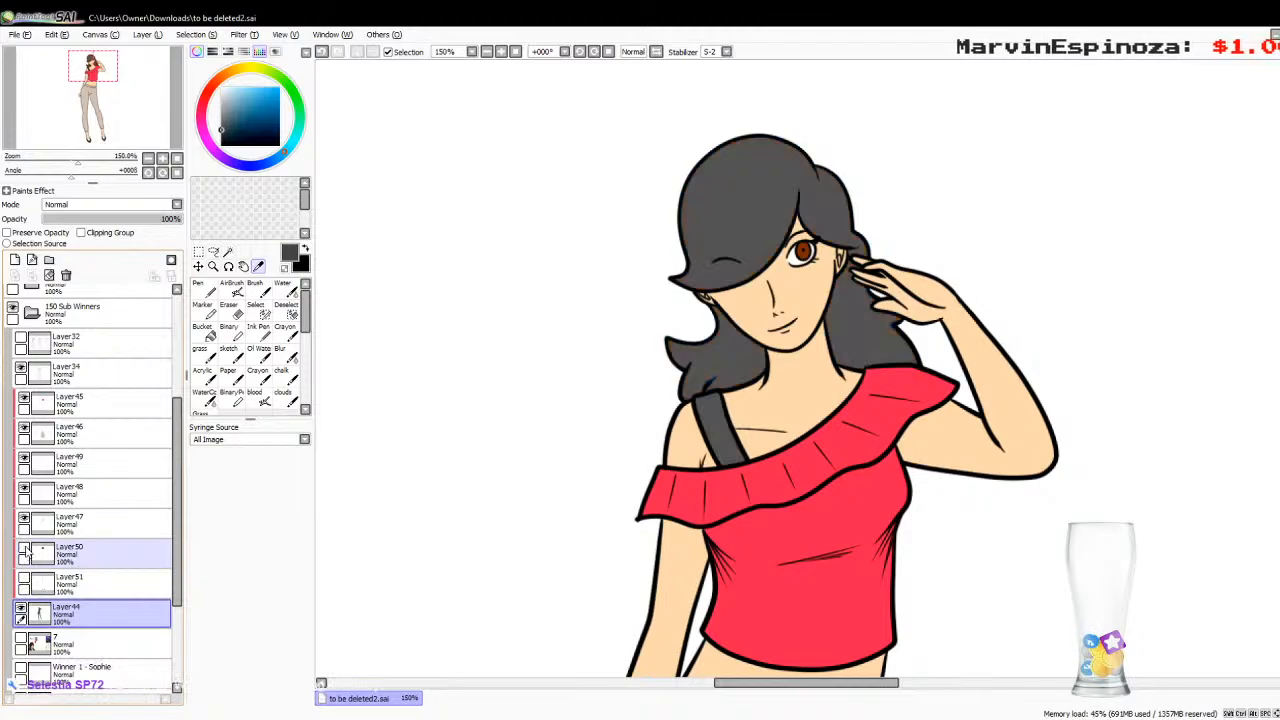
left_click(24, 516)
left_click(24, 490)
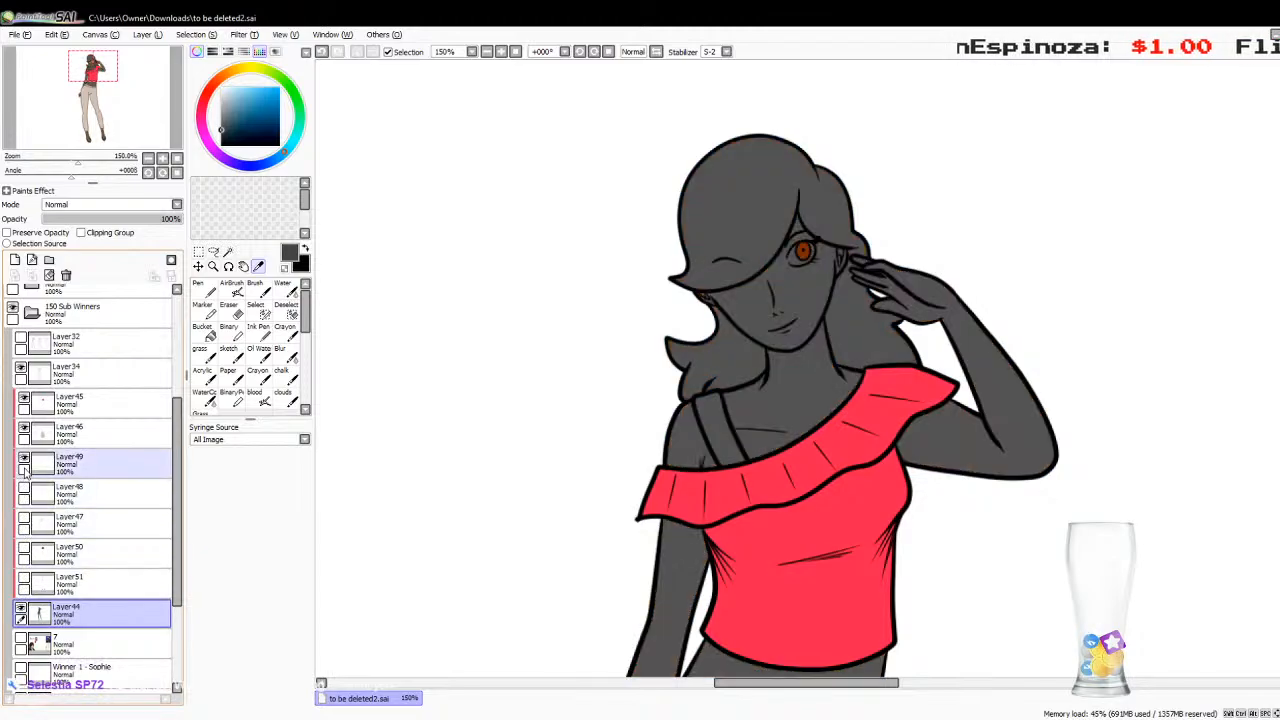
left_click(24, 460)
left_click(24, 430)
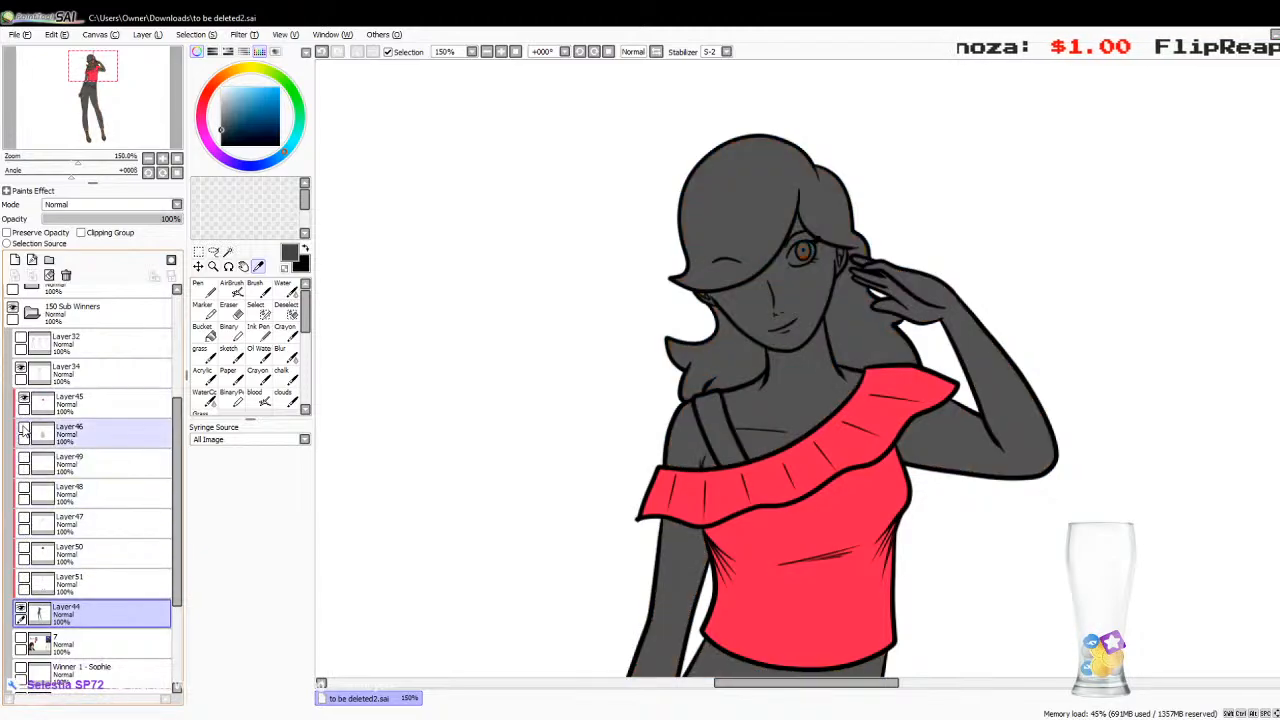
left_click(24, 400)
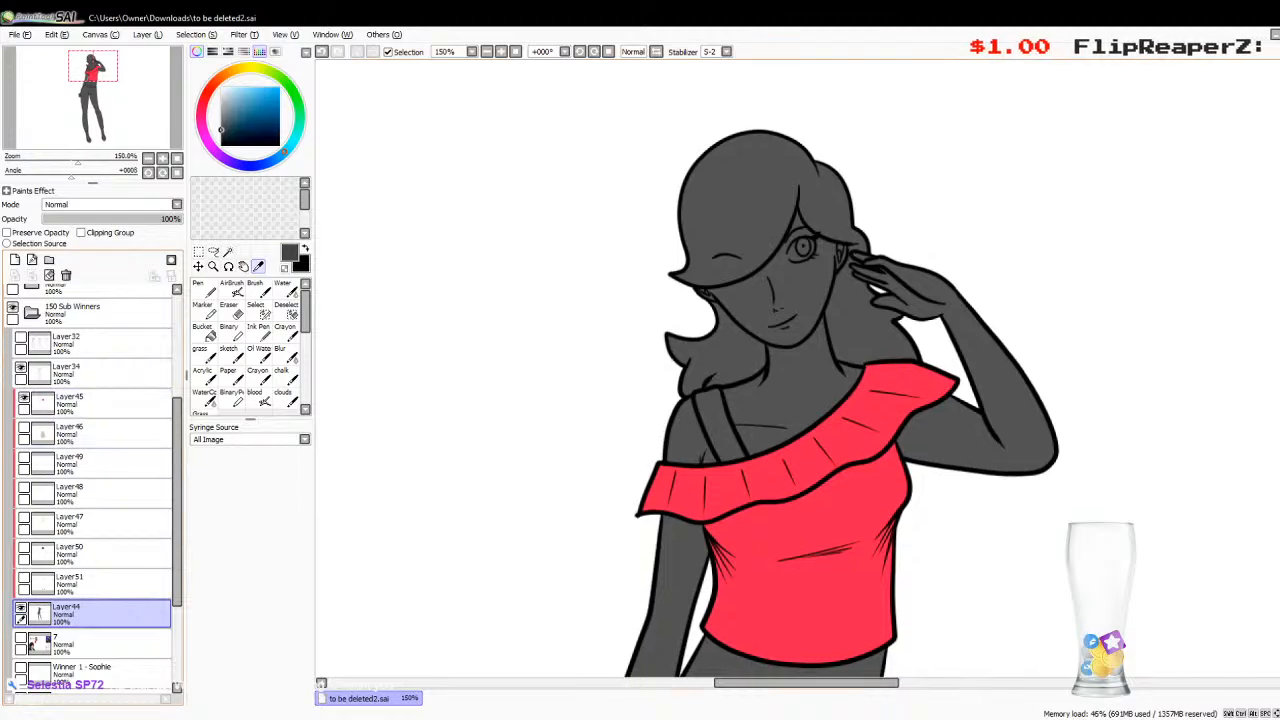
scroll(790, 370, "down", 10)
scroll(790, 370, "up", 9)
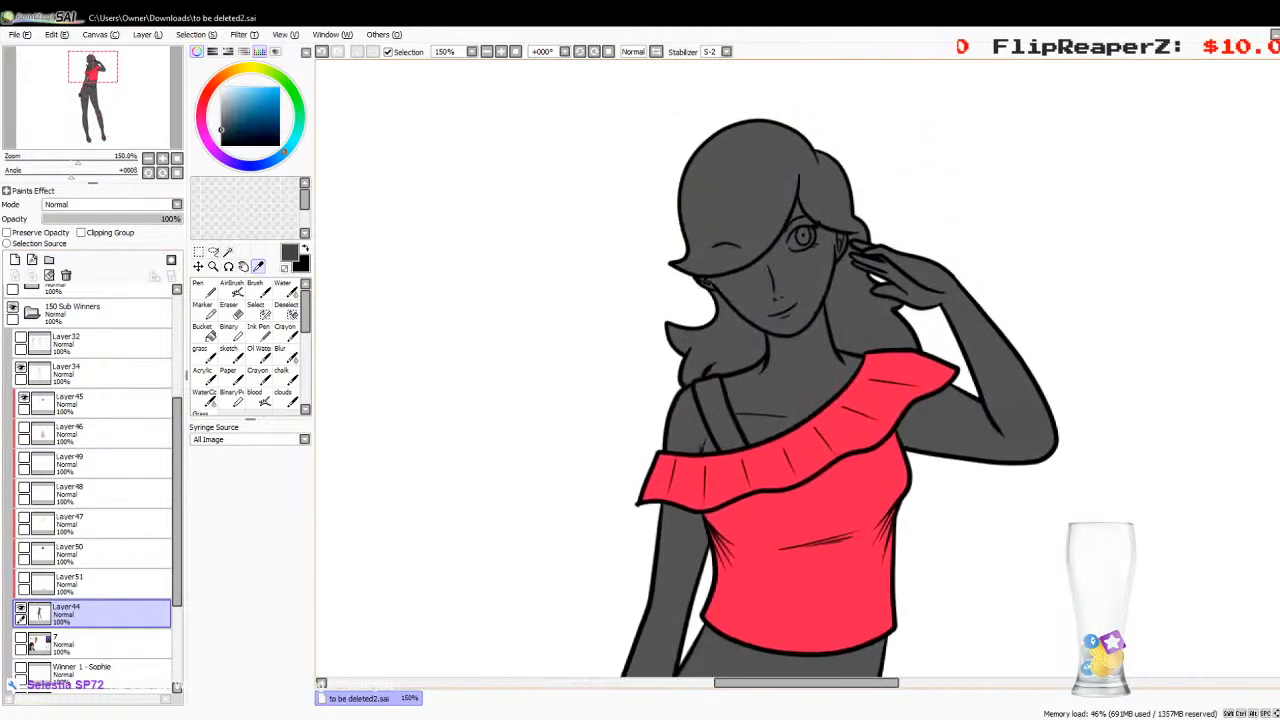
scroll(620, 468, "up", 1)
left_click(24, 400)
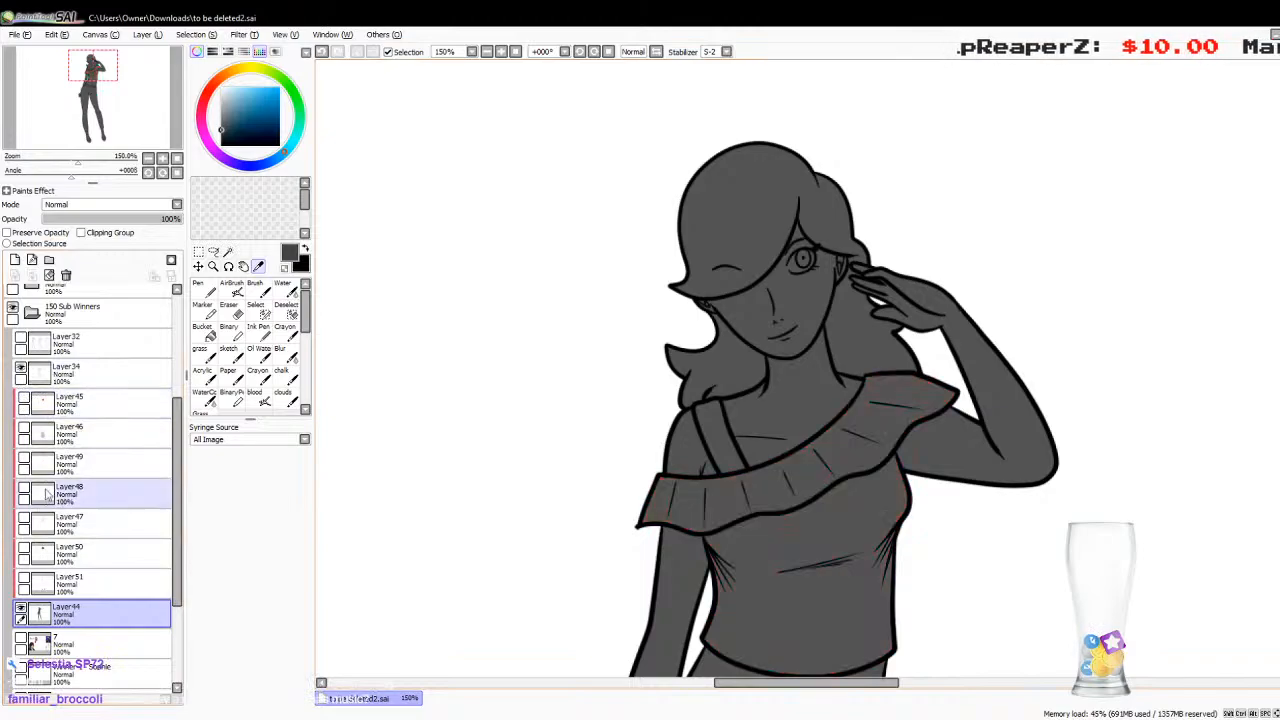
Step: Check which body part each clipped colour layer from Layer51 to Layer45 covers by showing and hiding them individually
left_click(24, 580)
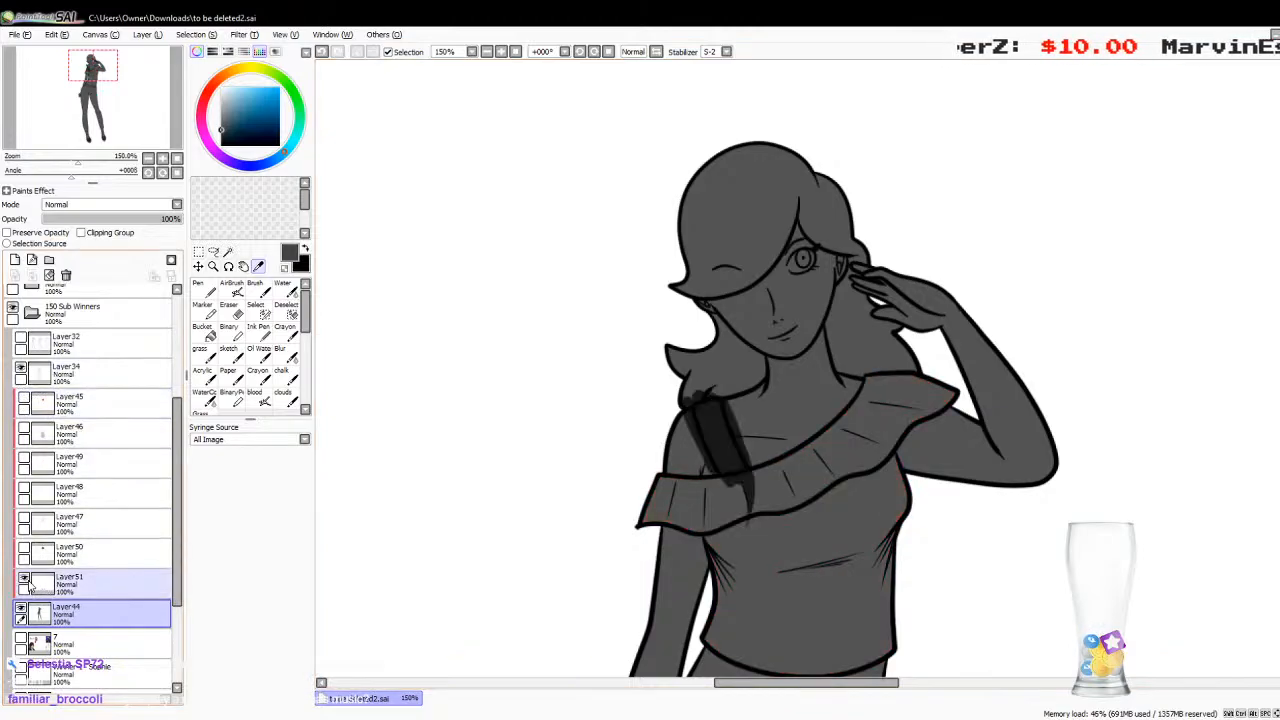
left_click(24, 580)
left_click(24, 550)
left_click(24, 550)
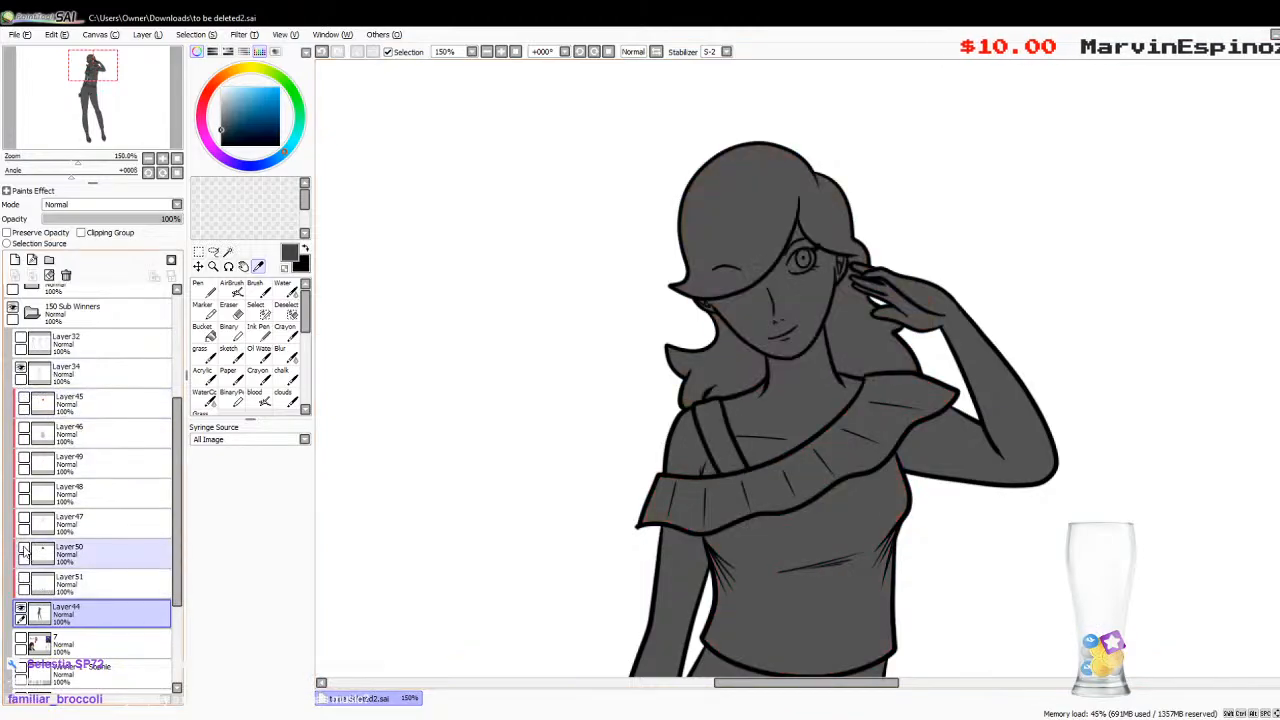
left_click(24, 520)
left_click(24, 520)
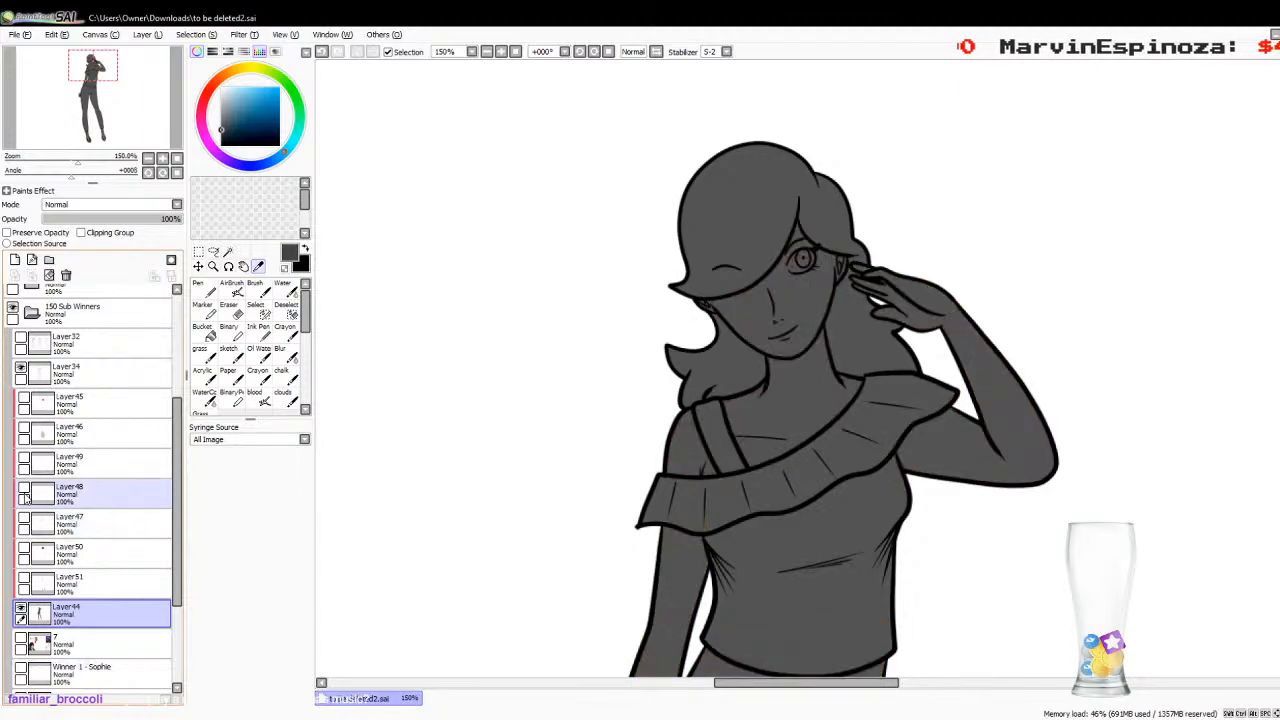
left_click(24, 490)
left_click(24, 490)
left_click(24, 460)
left_click(24, 460)
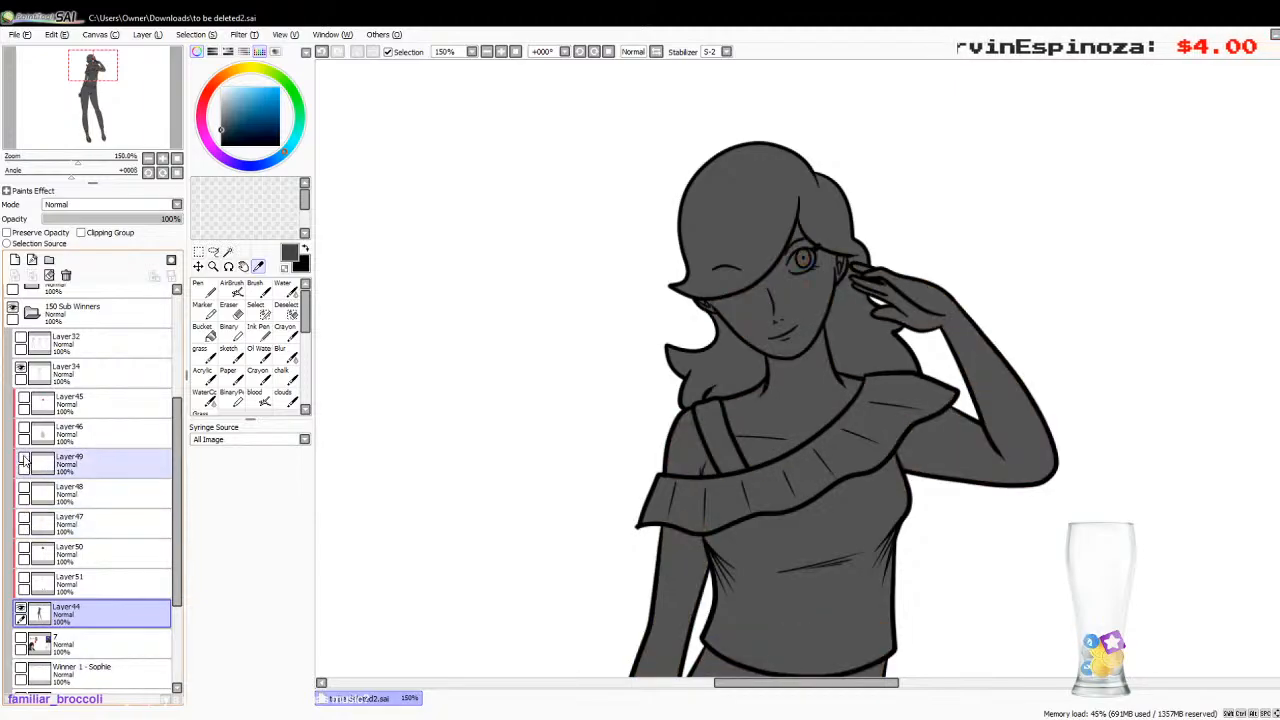
left_click(24, 430)
left_click(24, 430)
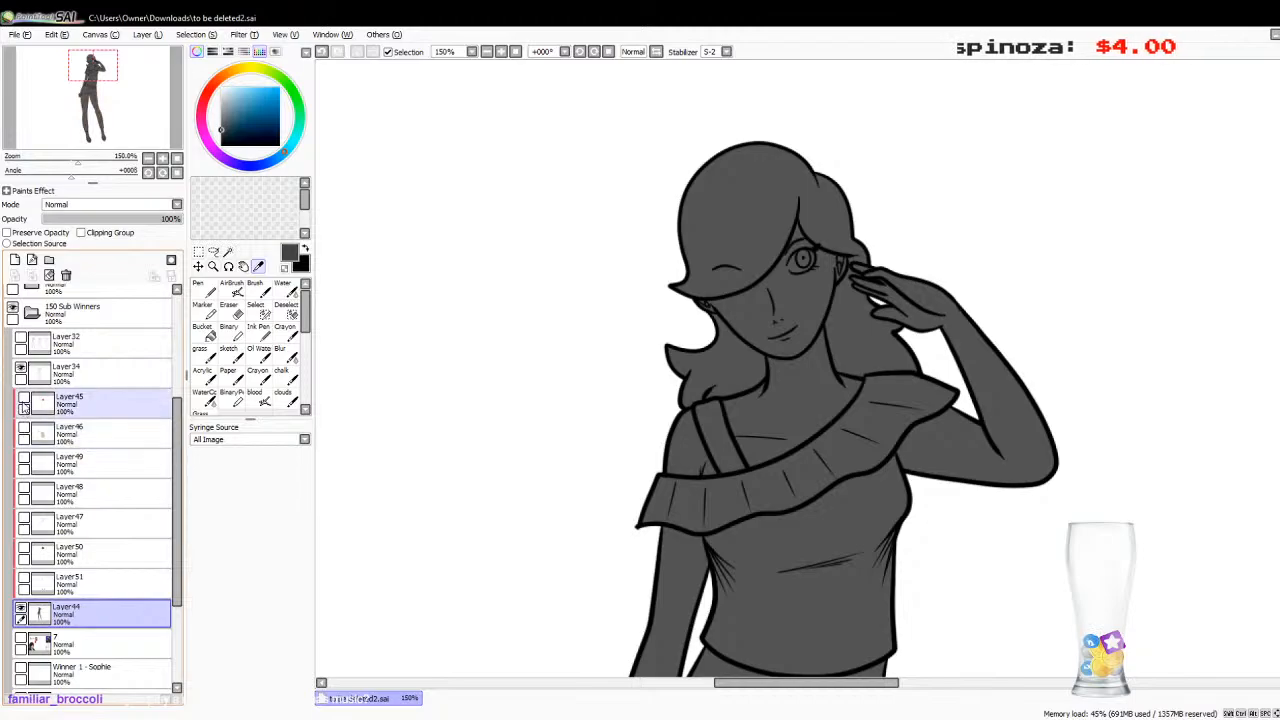
left_click(24, 400)
left_click(24, 400)
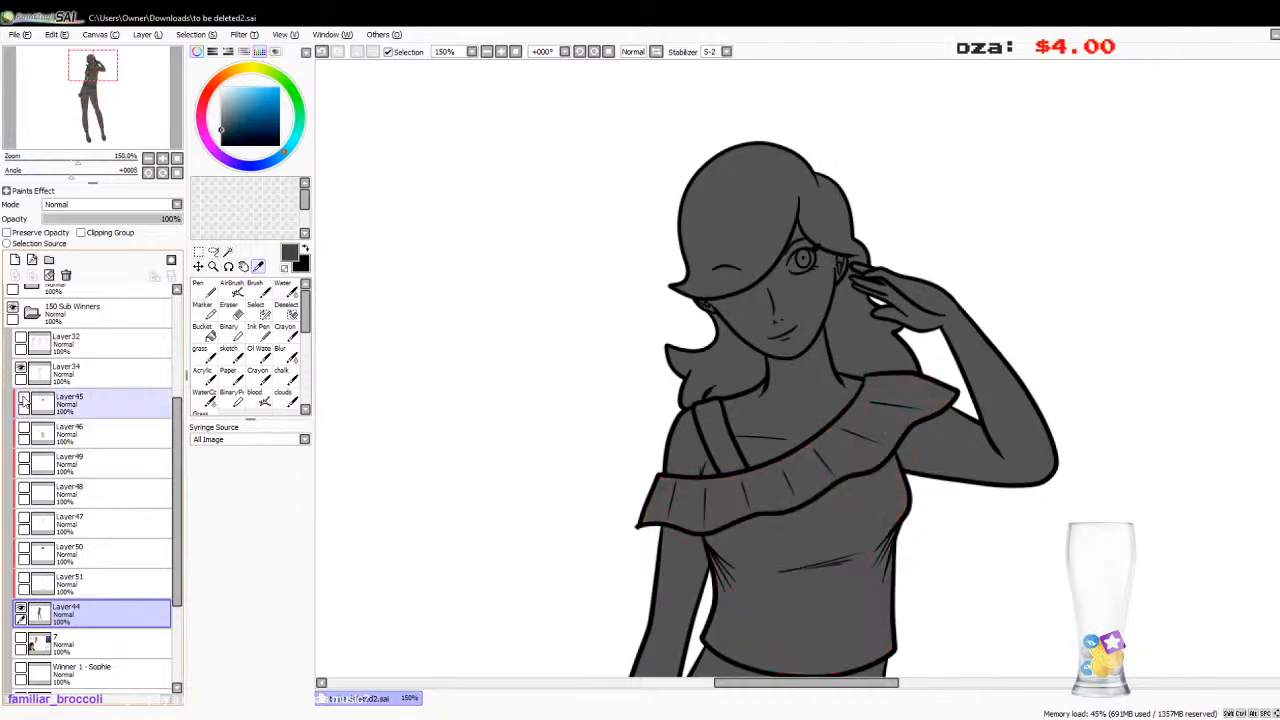
left_click(24, 580)
left_click(24, 580)
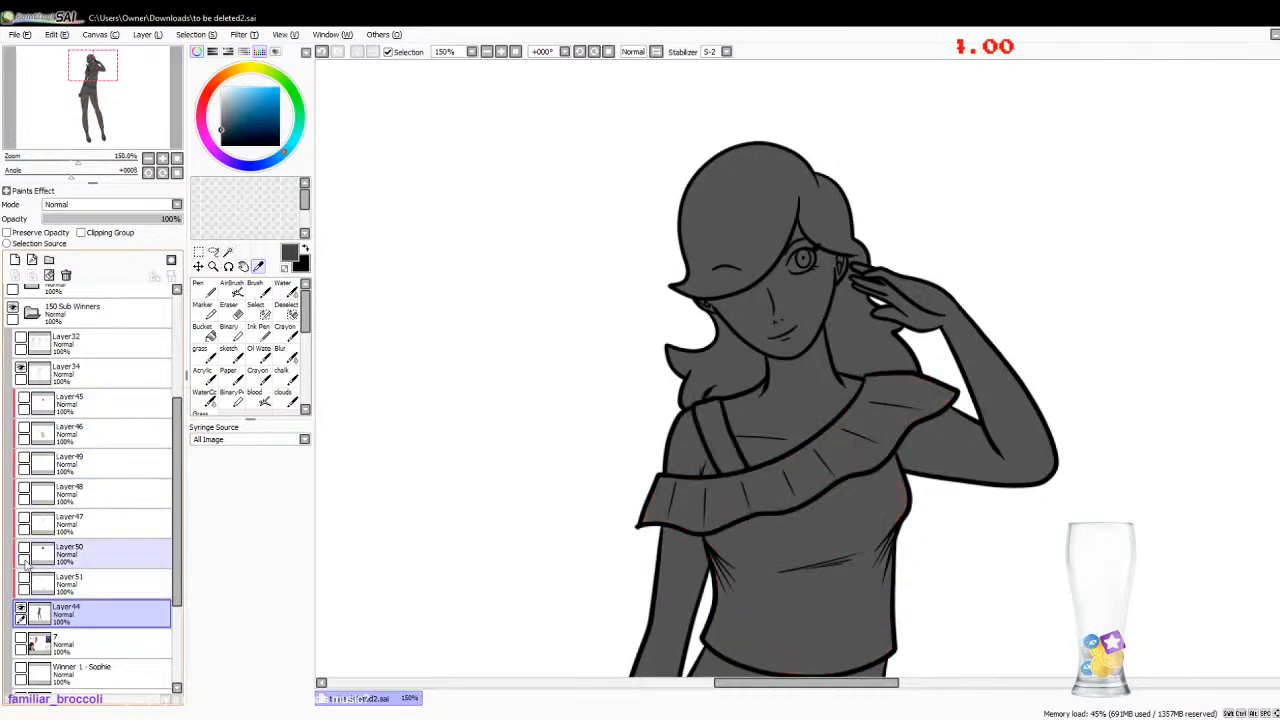
Step: Show Layer45, sample the red of the woman's top, and release the layer from its clipping group
left_click(33, 402)
left_click(24, 400)
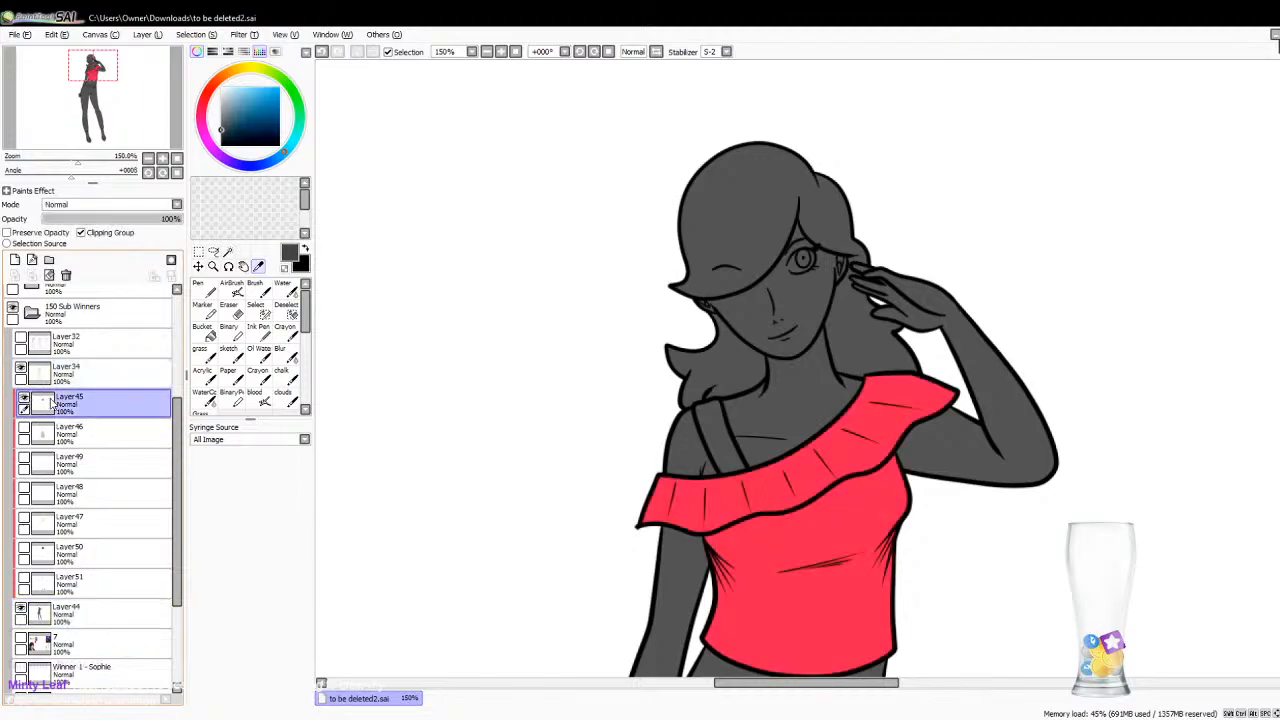
left_click(776, 588, "alt")
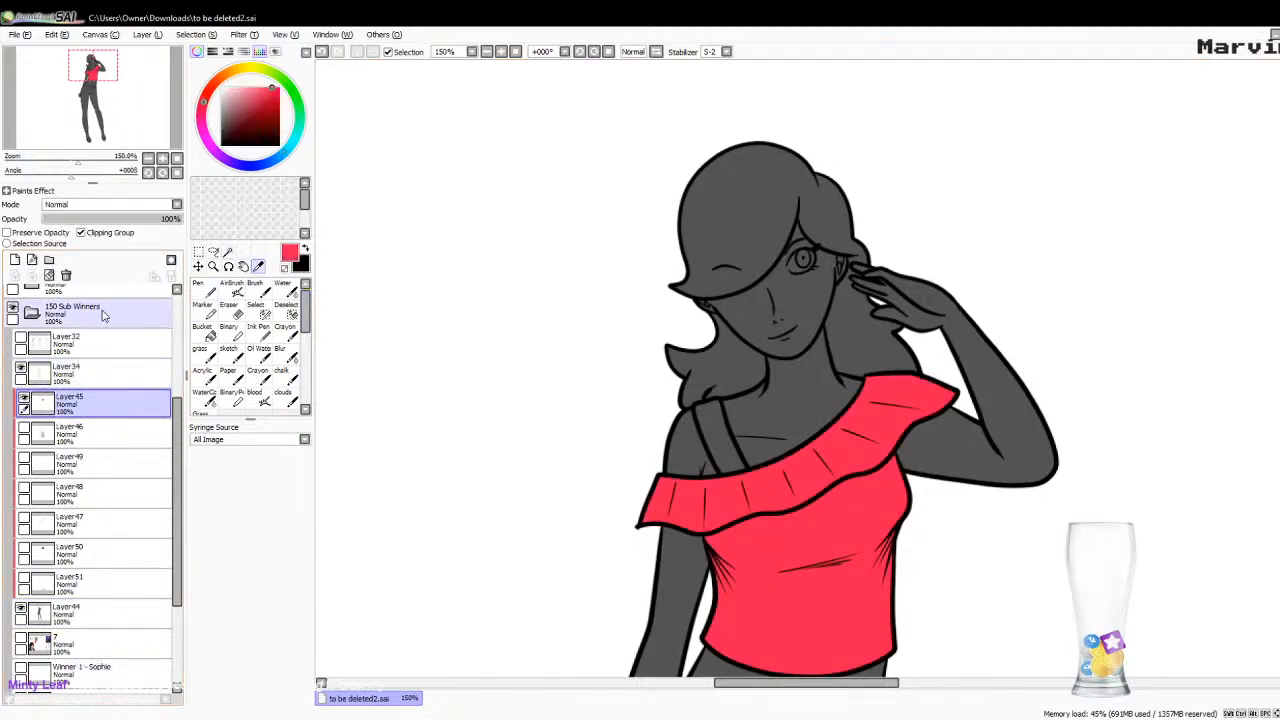
left_click(80, 232)
Step: Add a new layer above Layer45 and set up the blood brush at size 20 with a deeper pinkish red
left_click(15, 259)
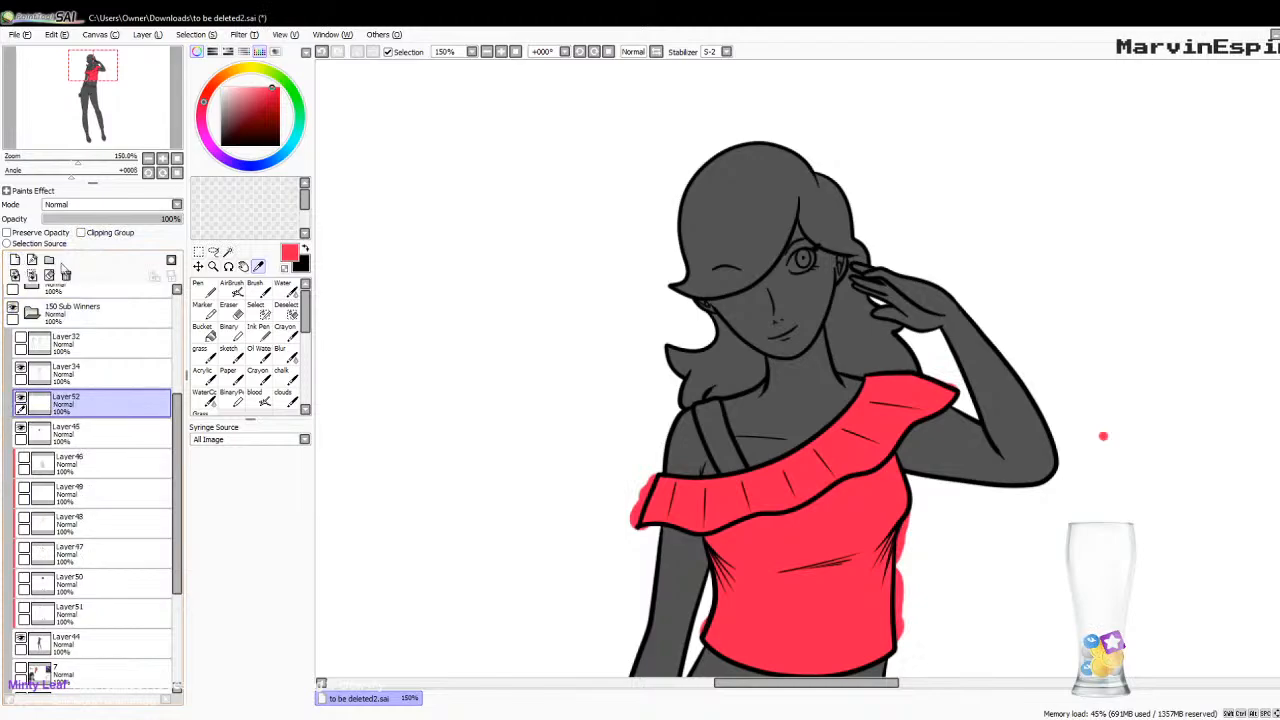
left_click(199, 286)
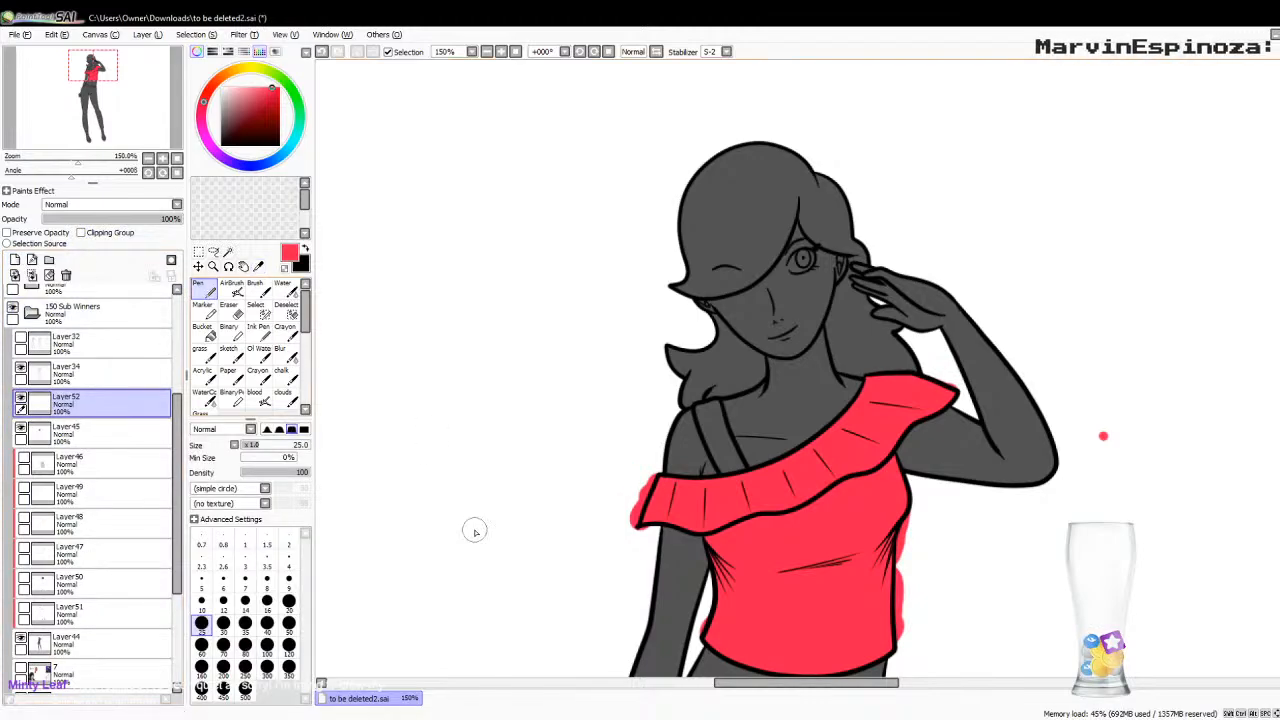
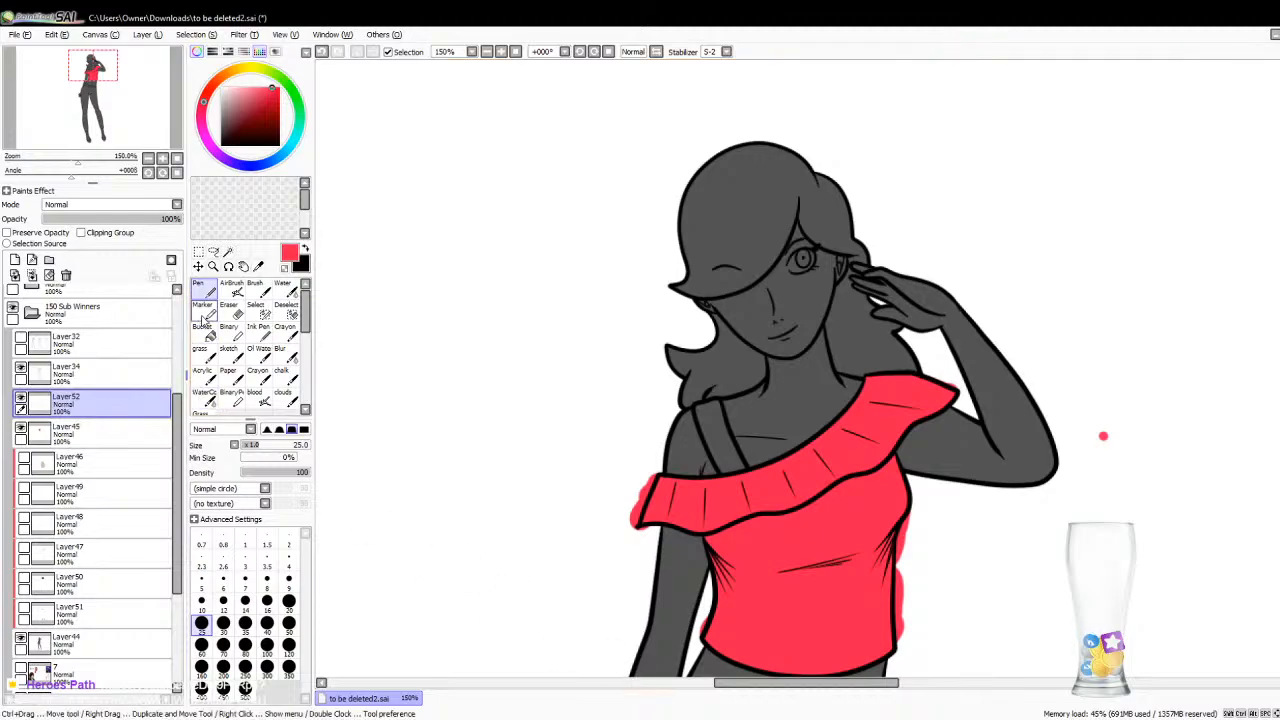
left_click(255, 396)
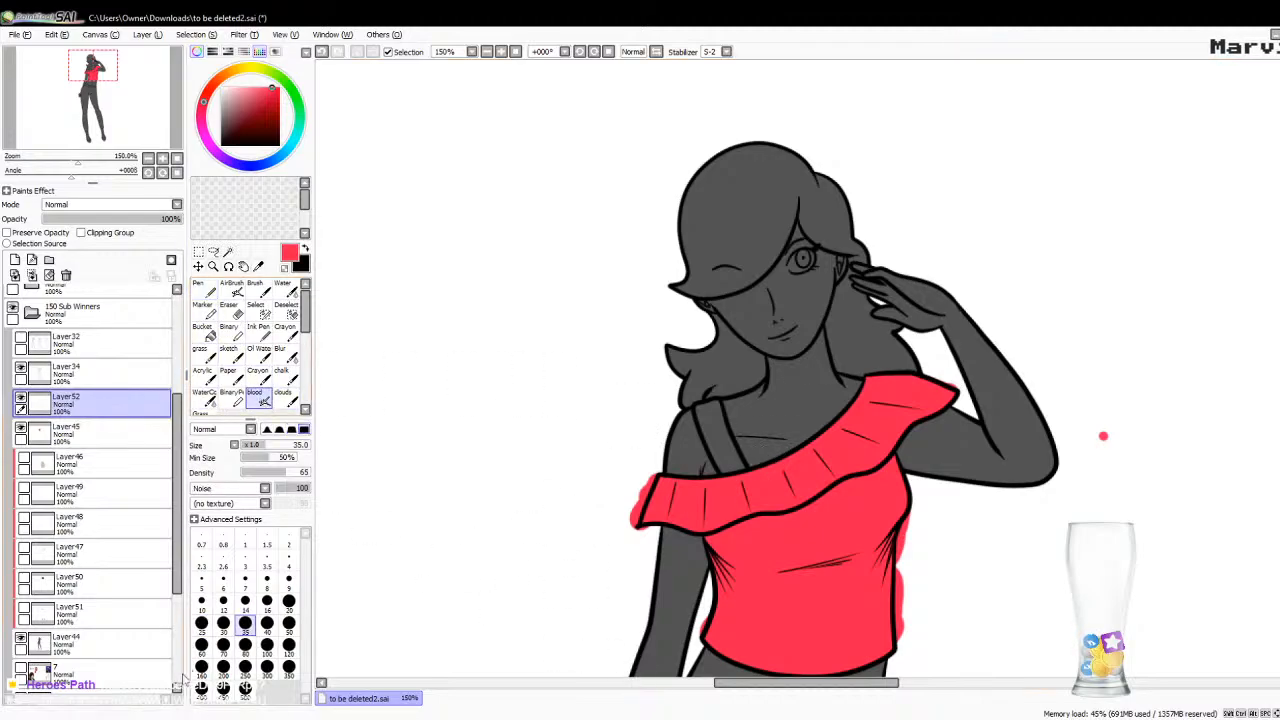
left_click(289, 600)
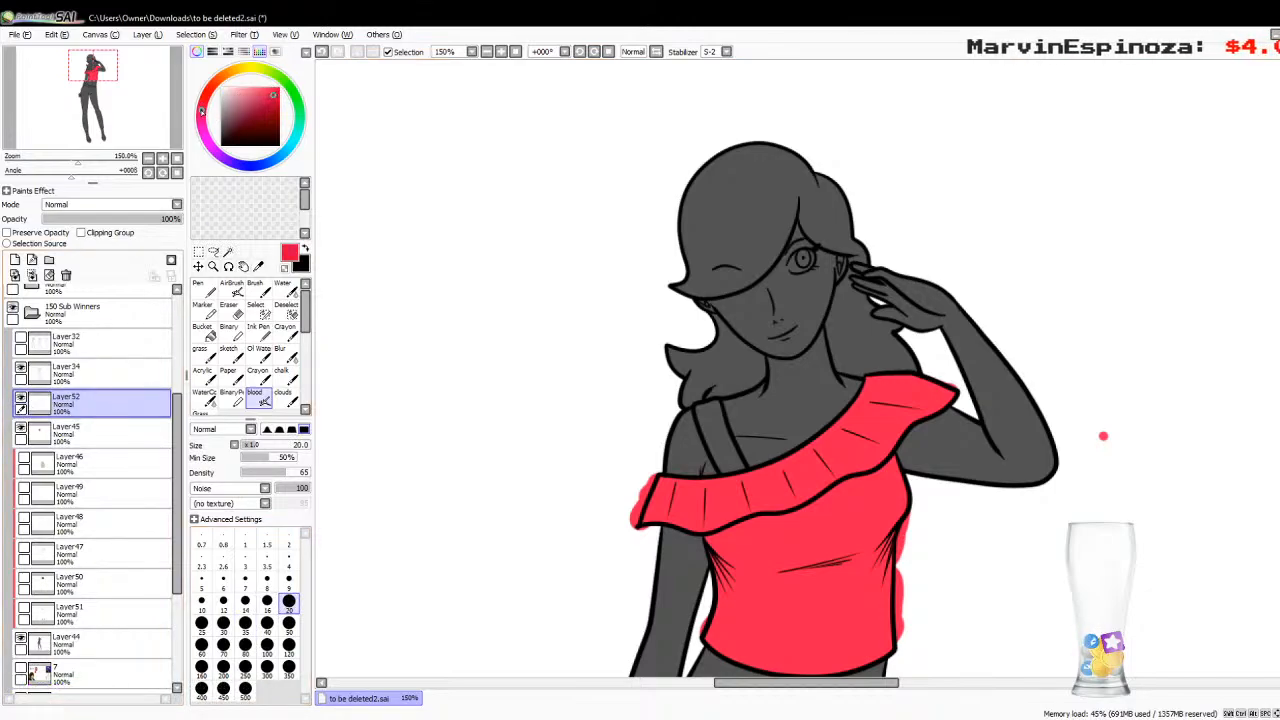
scroll(987, 476, "down", 2)
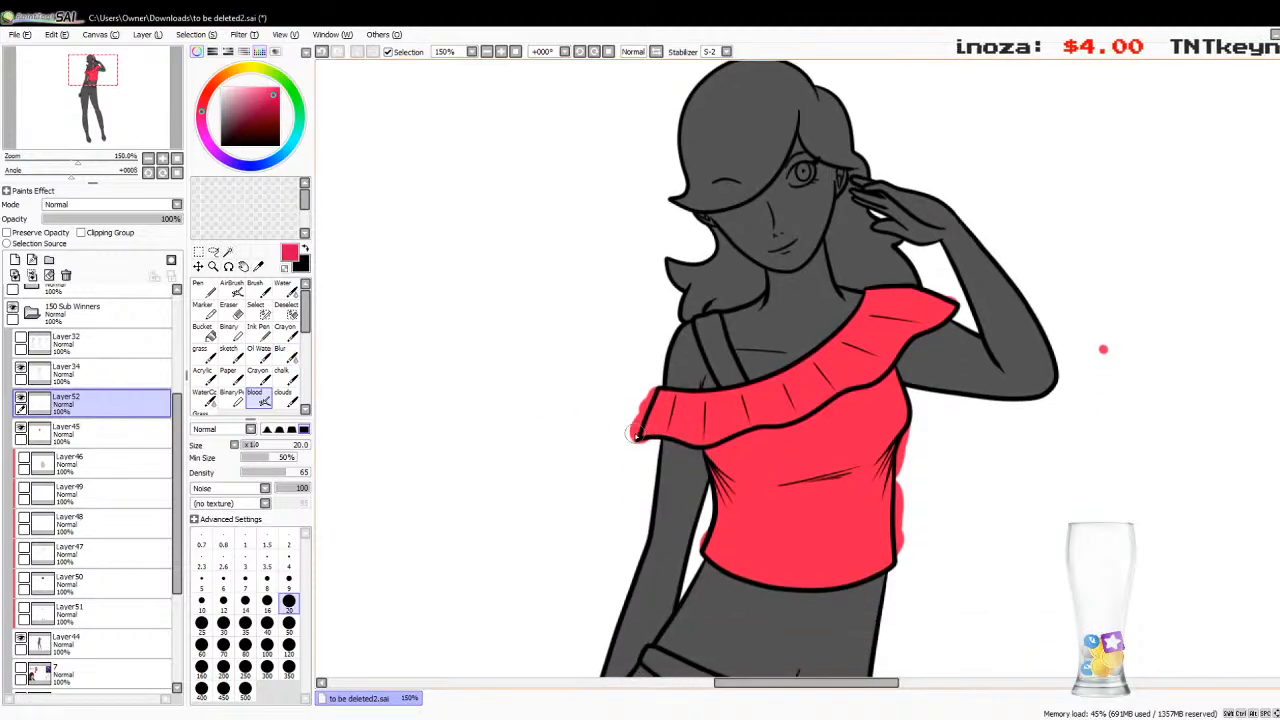
Step: Add a new layer above the line art on Layer34 and set up the sketch brush in black
left_click(50, 374)
left_click(15, 259)
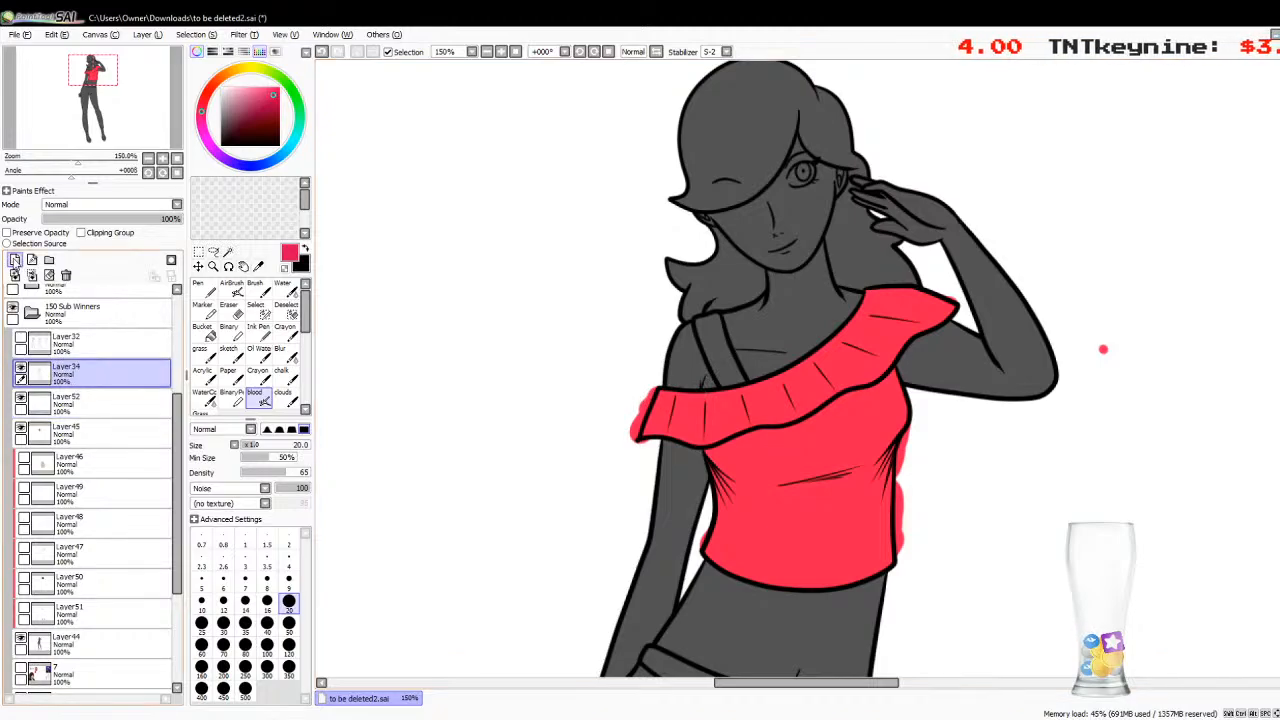
left_click(233, 355)
left_click_drag(235, 127, 220, 147)
left_click(148, 159)
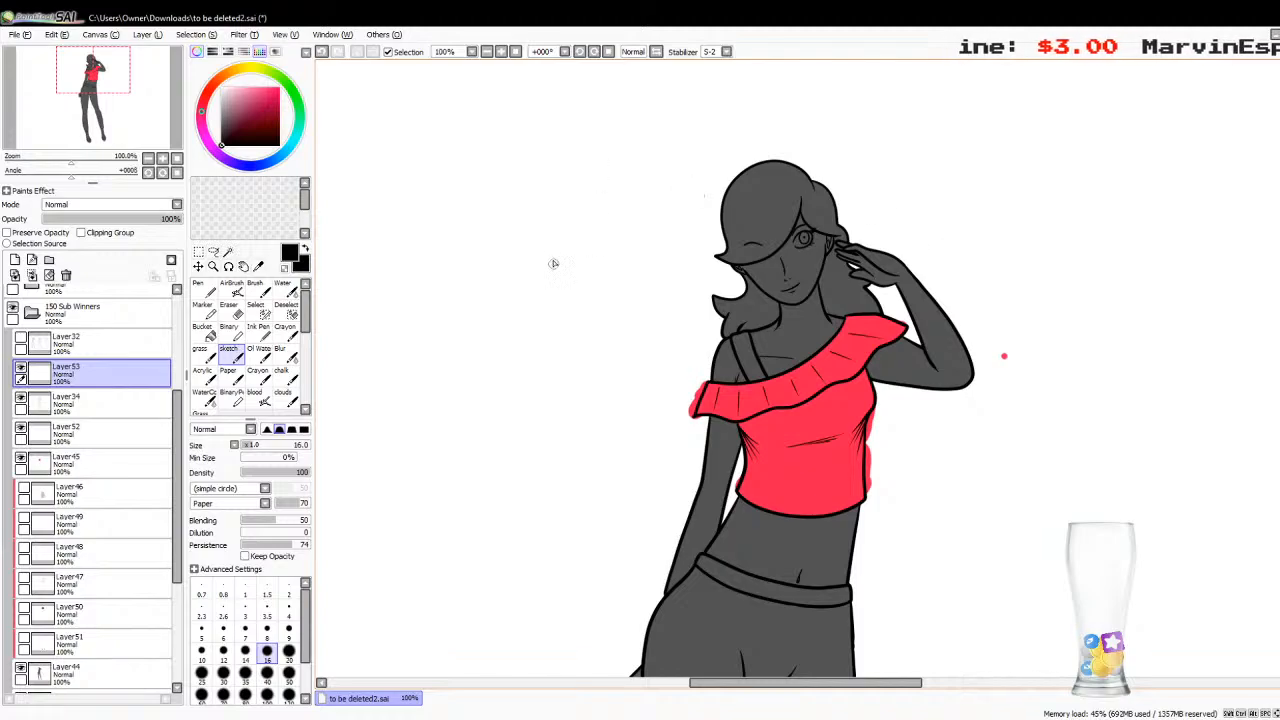
left_click_drag(558, 171, 640, 300)
left_click_drag(626, 256, 611, 320)
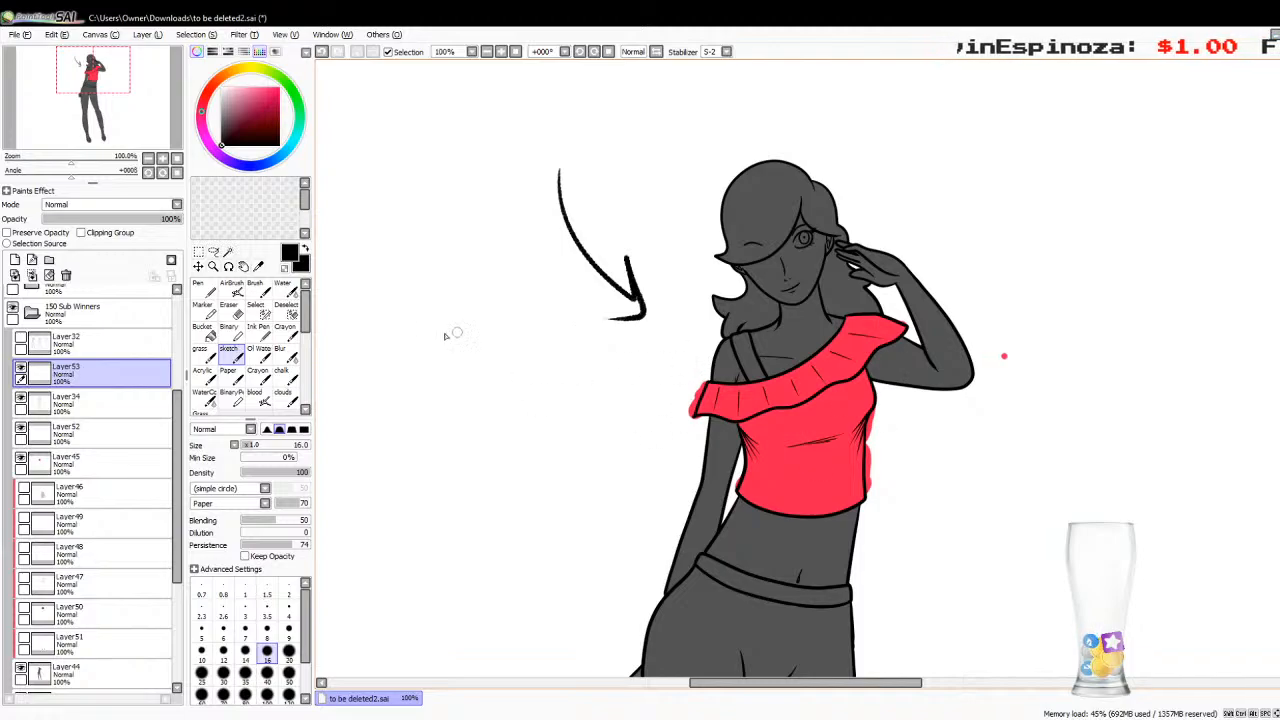
left_click(49, 276)
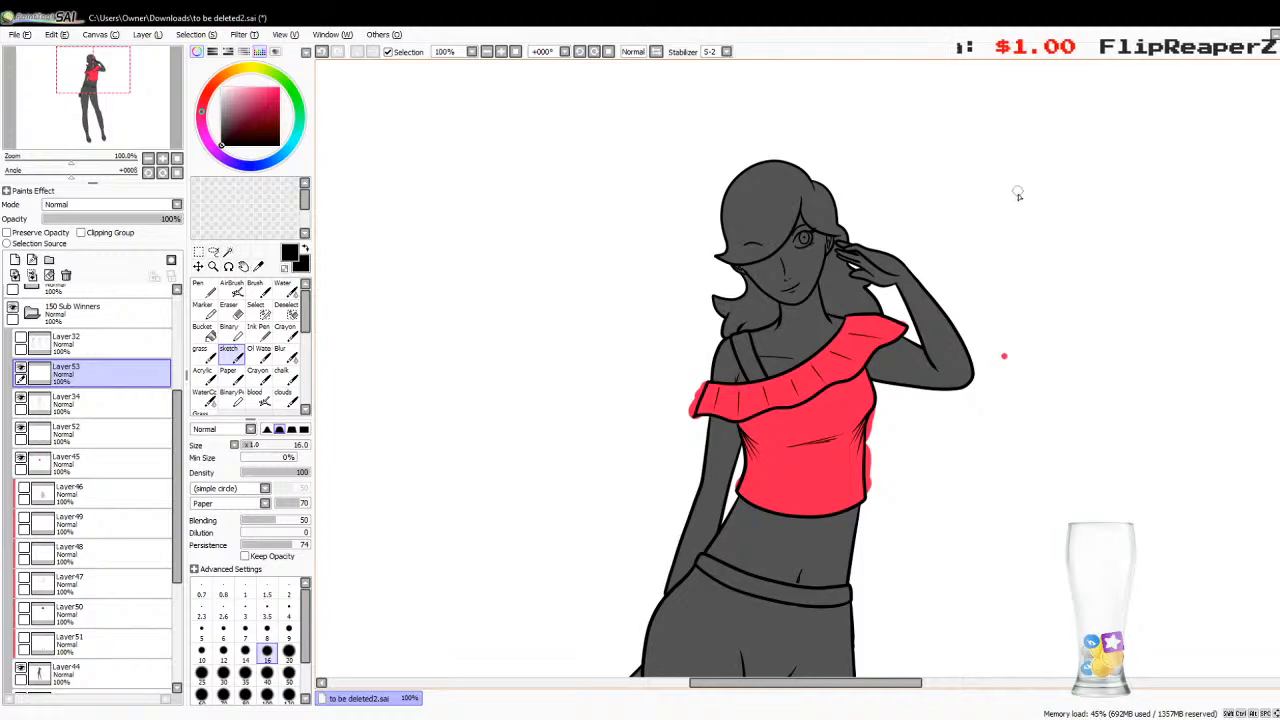
Step: Sketch long black guide strokes above, beside and across the woman's upper body, and lower that layer's opacity to 25%
mouse_move(1019, 88)
left_mouse_down()
mouse_move(812, 136)
mouse_move(793, 178)
mouse_move(1034, 471)
left_mouse_up()
left_click_drag(1106, 115, 1030, 515)
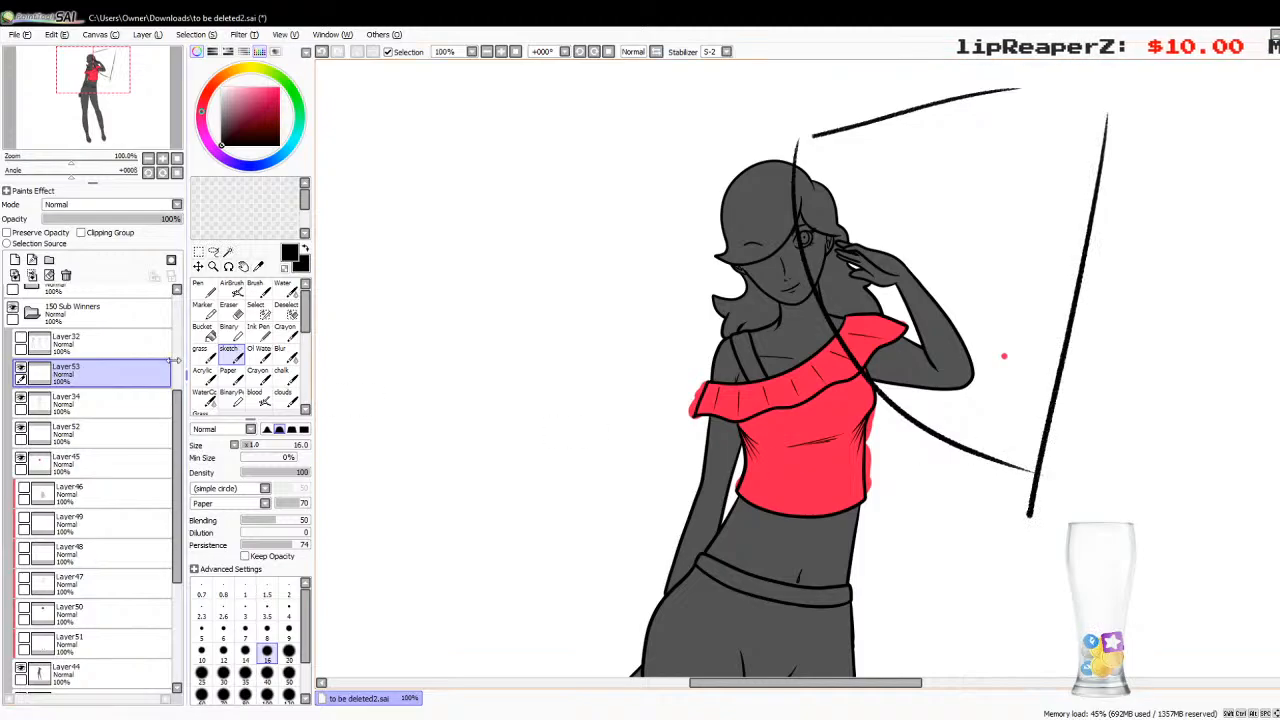
left_click_drag(104, 219, 98, 213)
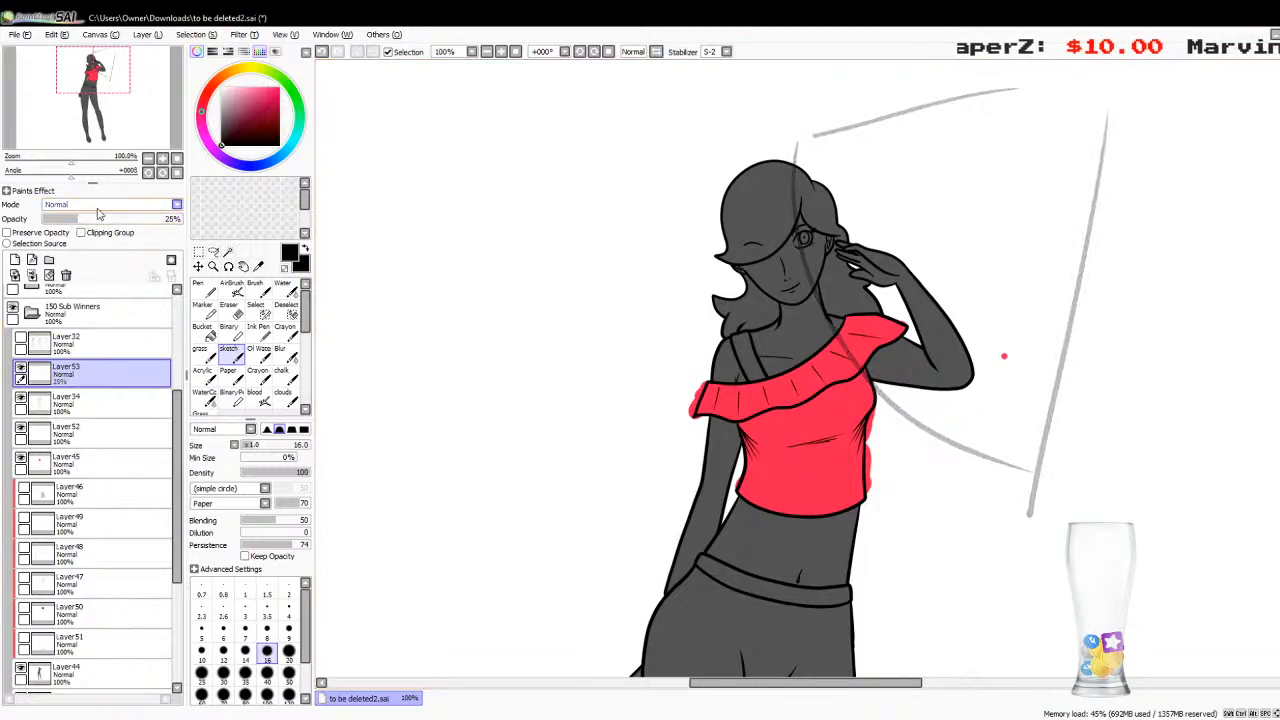
left_click(258, 265)
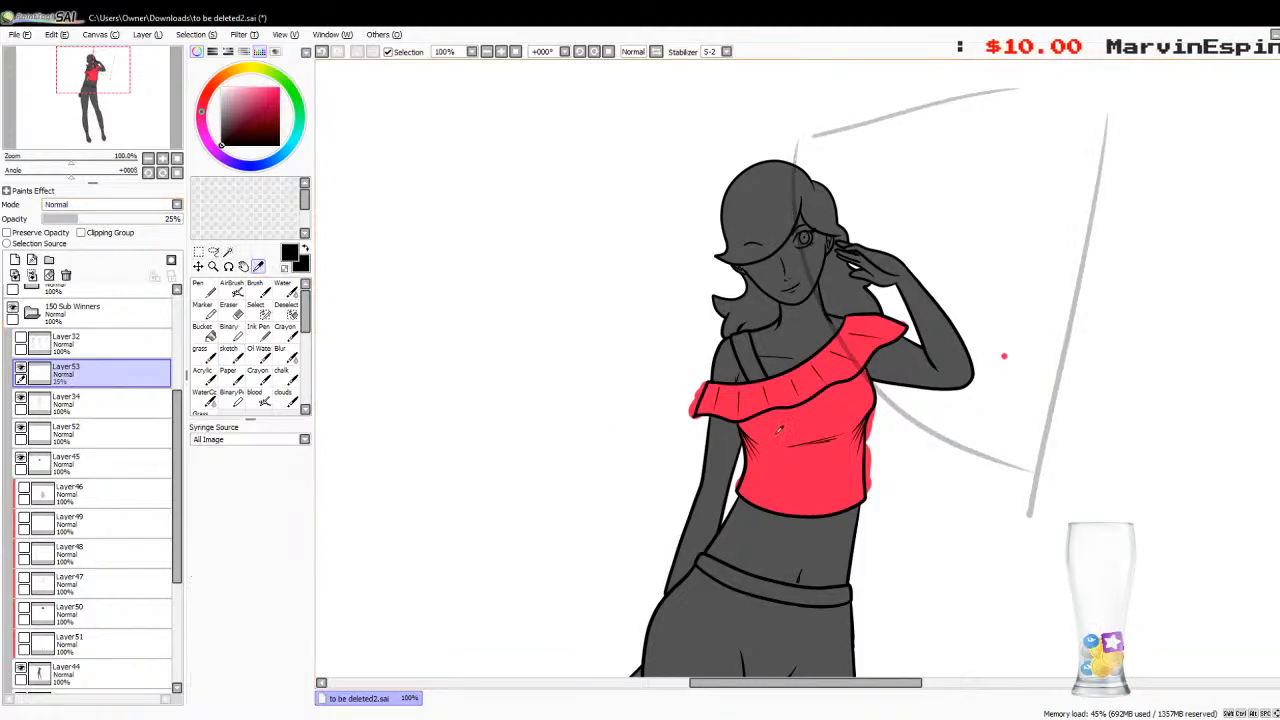
Step: On Layer52, shade the red top's body in deeper pinkish red with the blood brush, along the lowered-arm side and under the bust
left_click(440, 718)
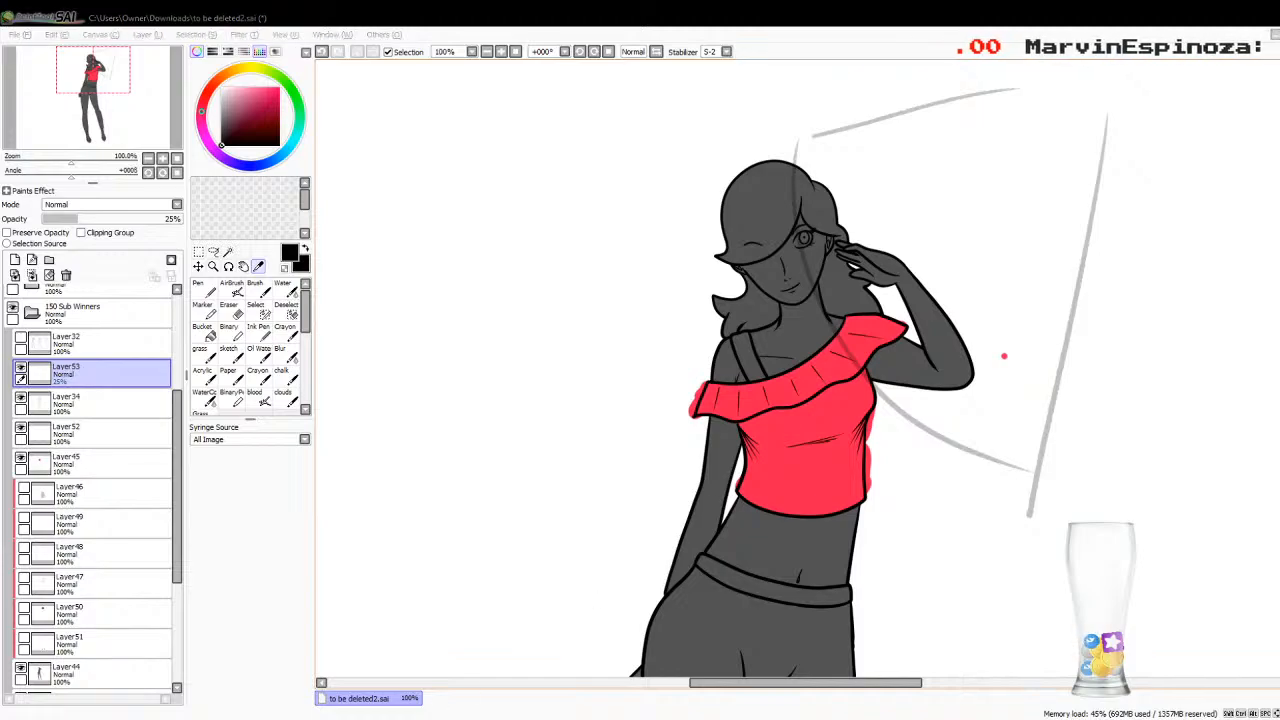
left_click(440, 718)
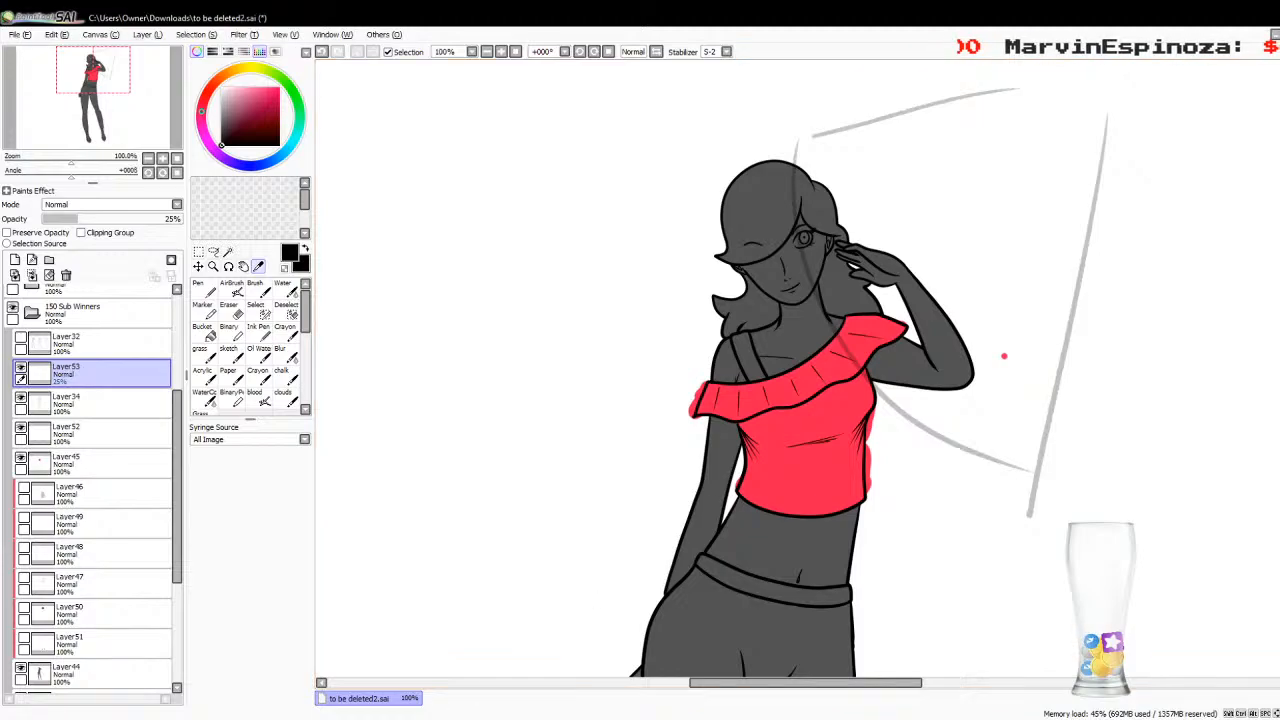
left_click(40, 431)
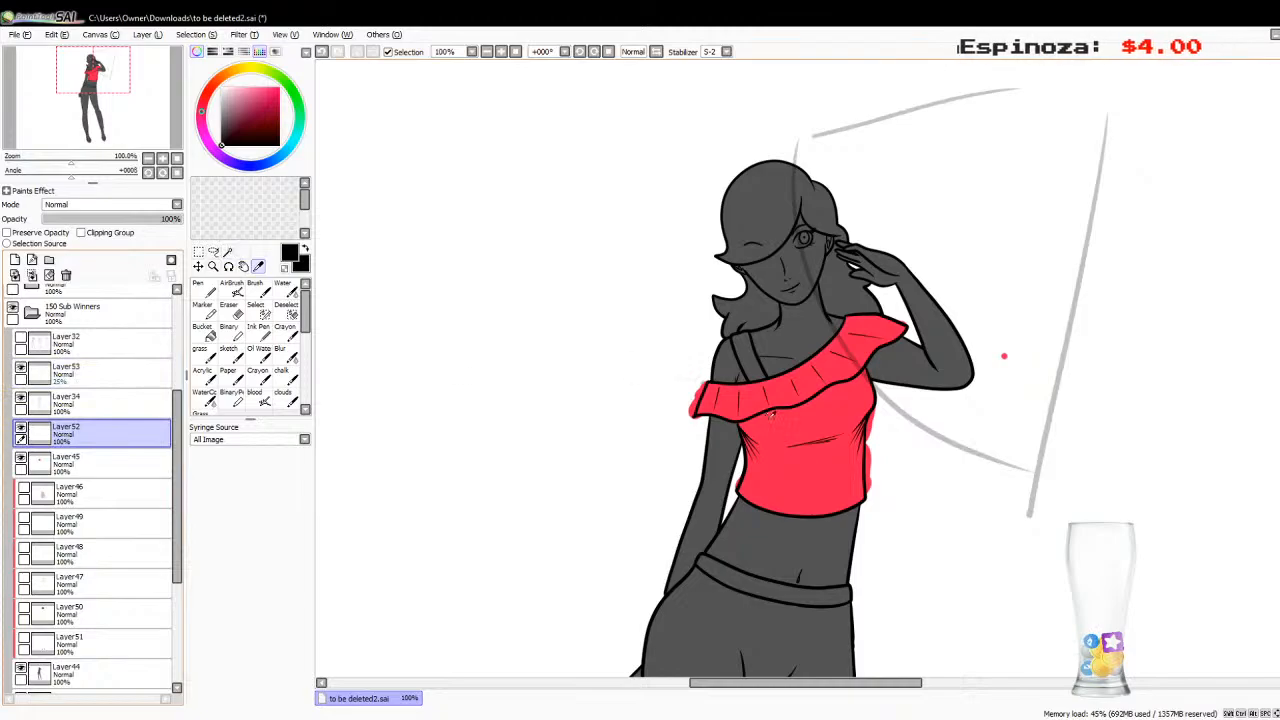
left_click(255, 392)
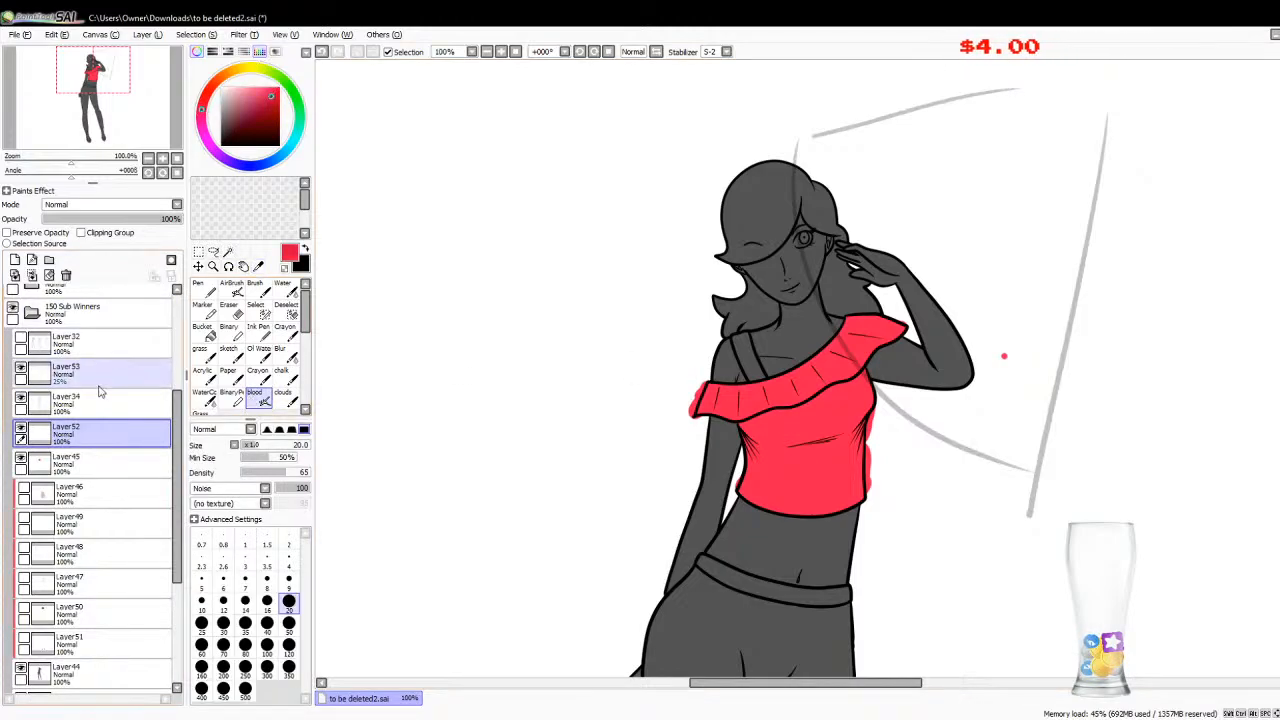
left_click(162, 158)
left_click(162, 158)
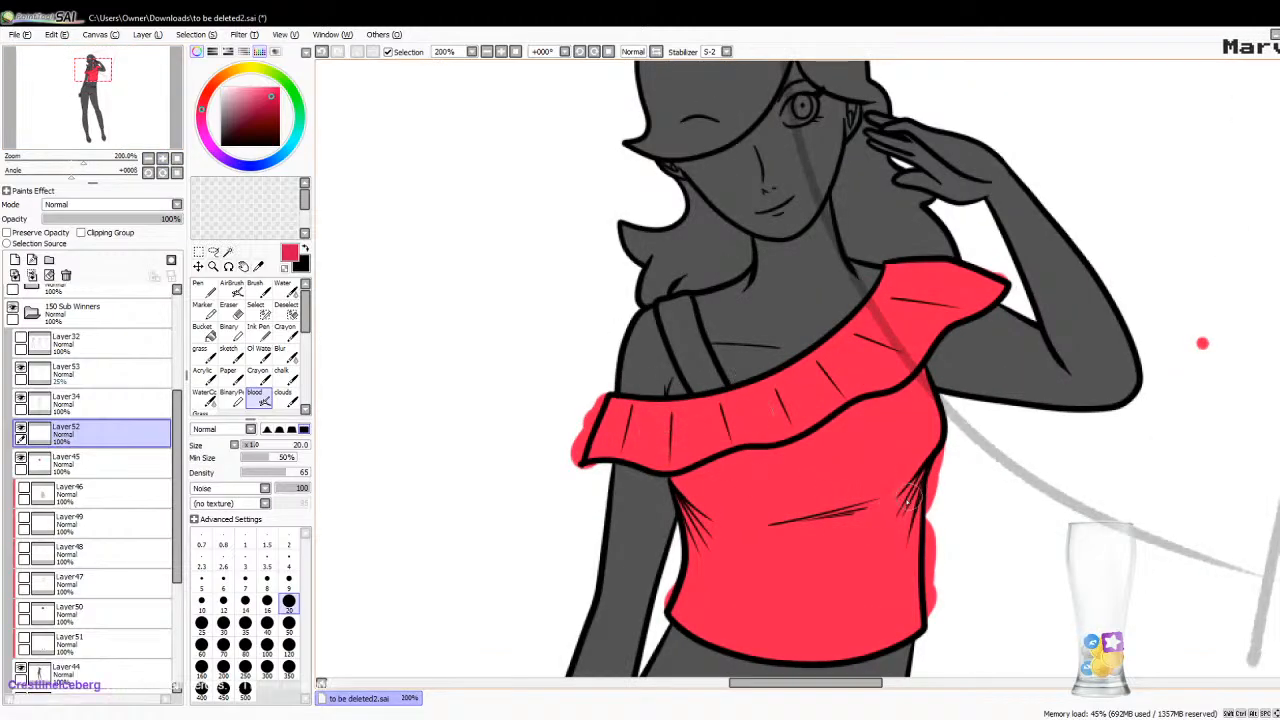
mouse_move(908, 498)
left_mouse_down()
mouse_move(836, 524)
mouse_move(873, 517)
mouse_move(885, 510)
mouse_move(770, 535)
mouse_move(818, 532)
mouse_move(740, 514)
mouse_move(727, 457)
mouse_move(751, 514)
mouse_move(726, 454)
mouse_move(775, 529)
mouse_move(748, 521)
mouse_move(788, 545)
mouse_move(783, 594)
mouse_move(780, 553)
mouse_move(821, 691)
mouse_move(780, 610)
mouse_move(788, 645)
mouse_move(761, 609)
mouse_move(661, 602)
mouse_move(692, 538)
mouse_move(758, 563)
left_mouse_up()
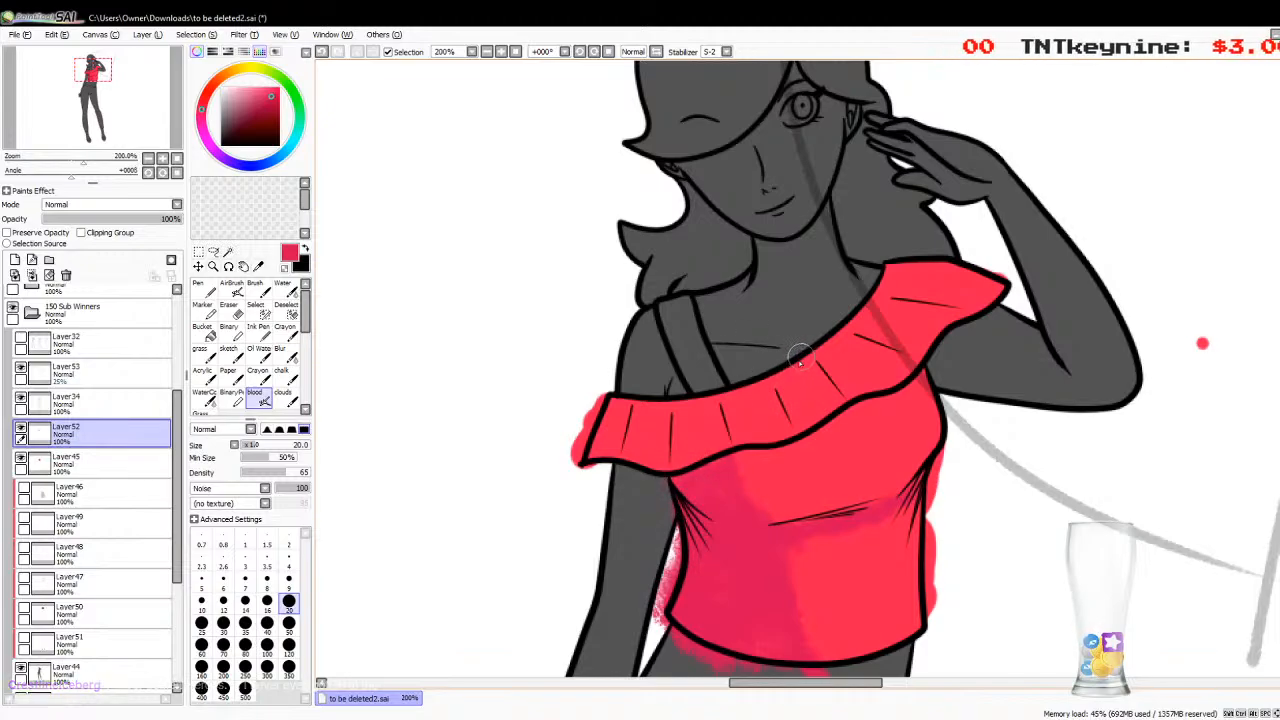
Step: Extend the pinkish red shading across the ruffle's lowered-arm half and along the fabric just beneath the ruffle's edge
left_click_drag(805, 410, 815, 415)
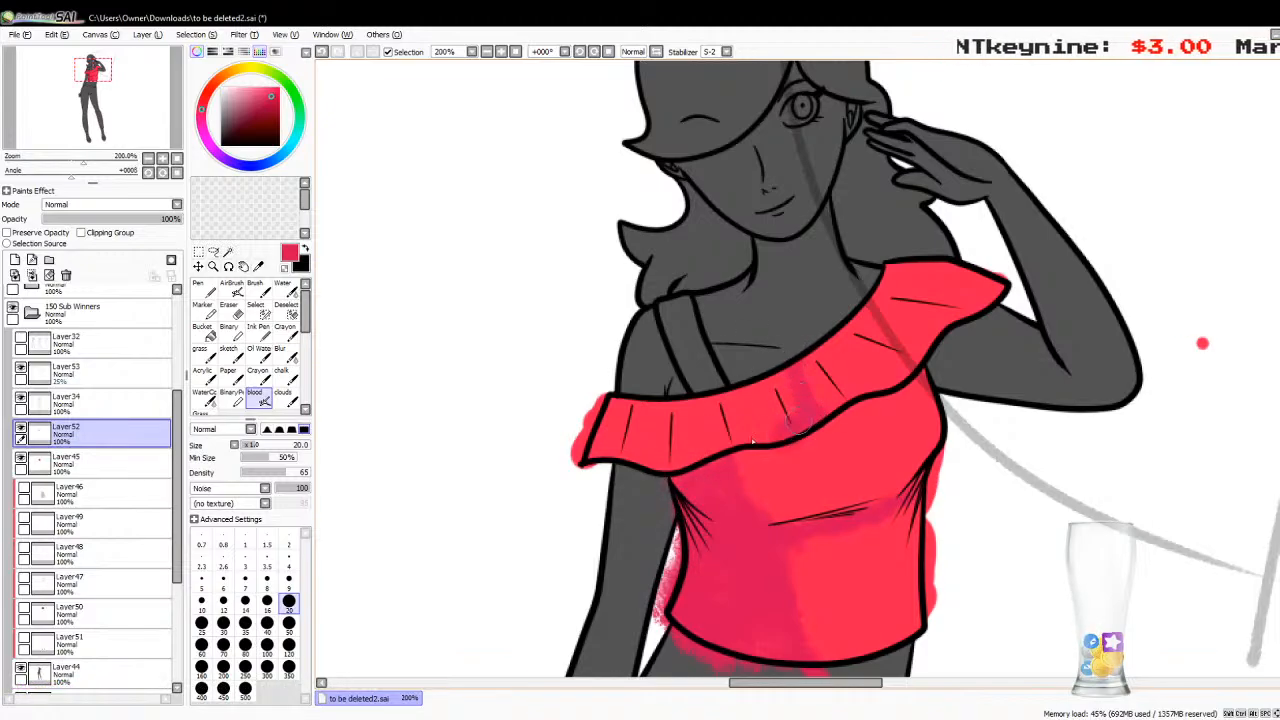
mouse_move(752, 440)
left_mouse_down()
mouse_move(825, 424)
mouse_move(770, 456)
mouse_move(816, 432)
mouse_move(744, 492)
mouse_move(763, 452)
mouse_move(745, 495)
left_mouse_up()
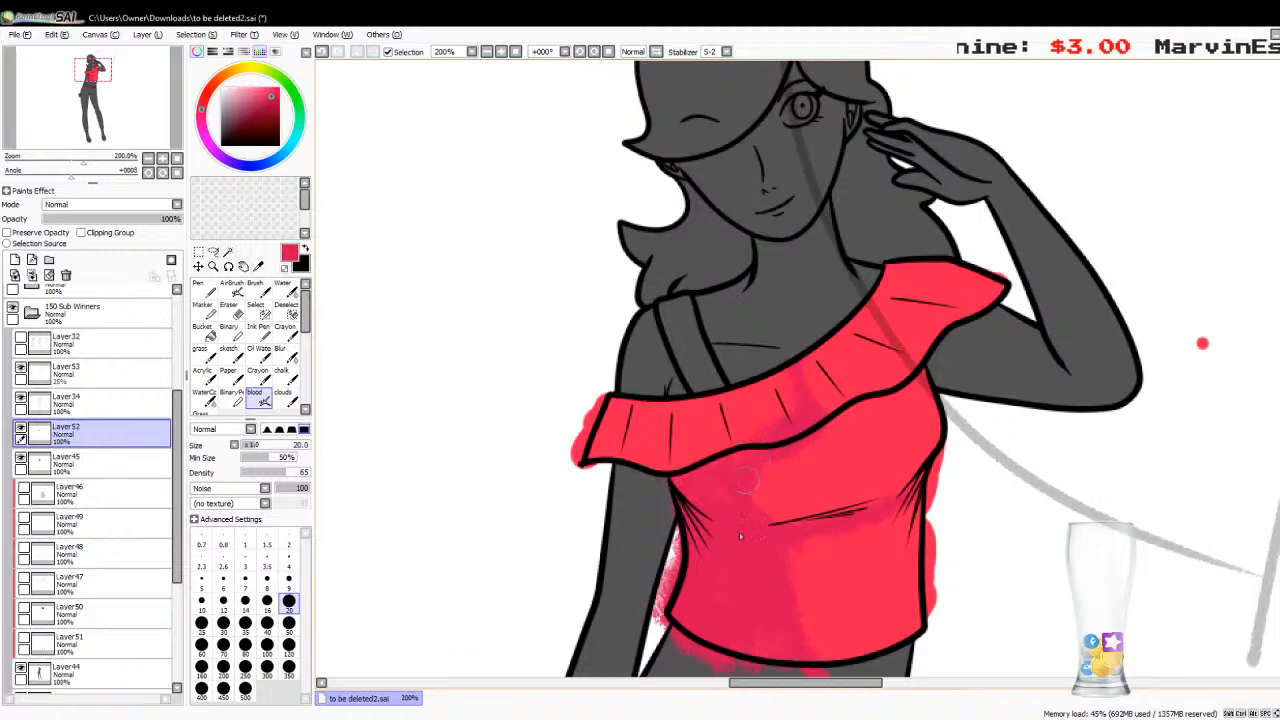
mouse_move(758, 438)
left_mouse_down()
mouse_move(704, 468)
mouse_move(653, 451)
mouse_move(621, 415)
mouse_move(623, 392)
mouse_move(686, 493)
mouse_move(697, 423)
mouse_move(708, 463)
mouse_move(680, 438)
mouse_move(775, 376)
left_mouse_up()
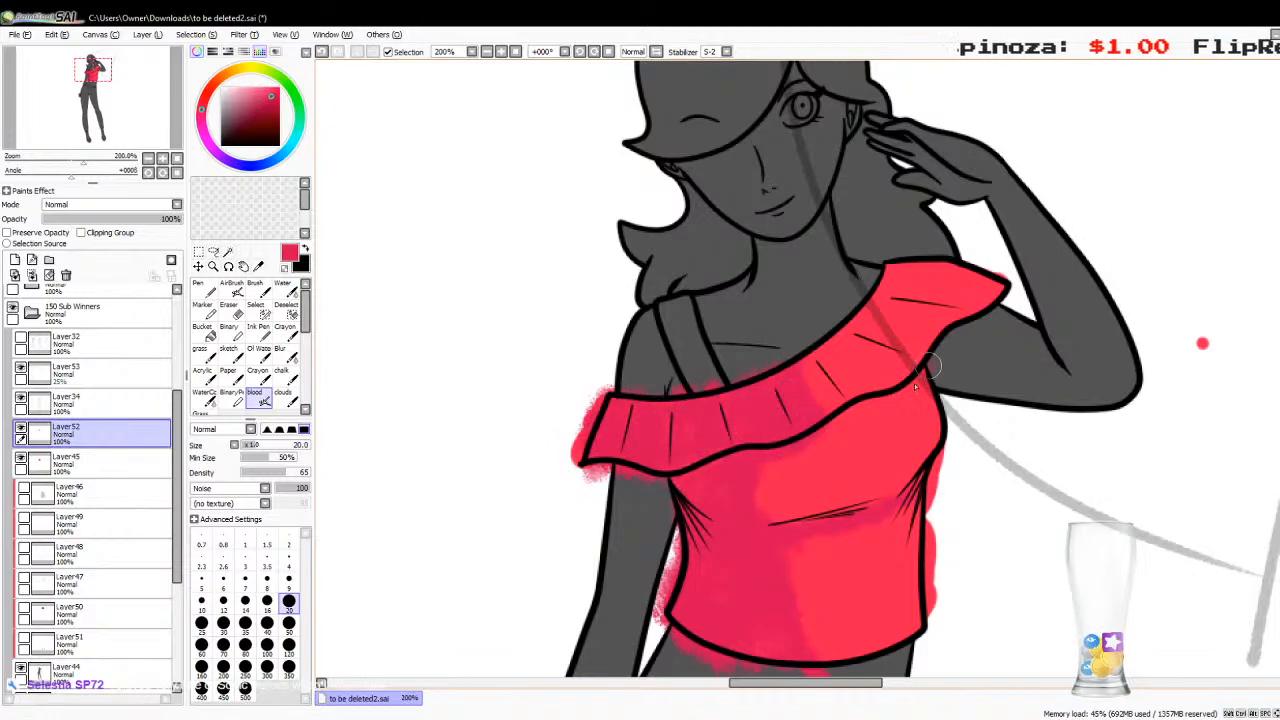
left_click_drag(914, 383, 803, 437)
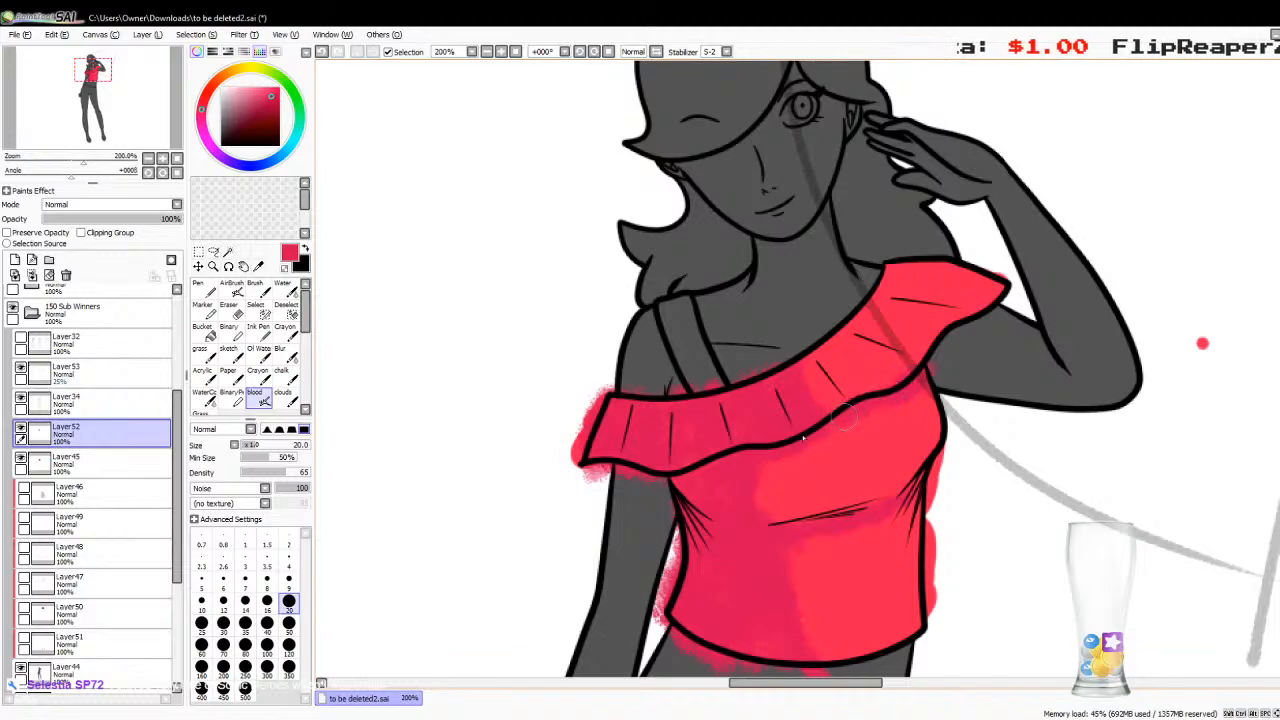
left_click_drag(868, 403, 822, 410)
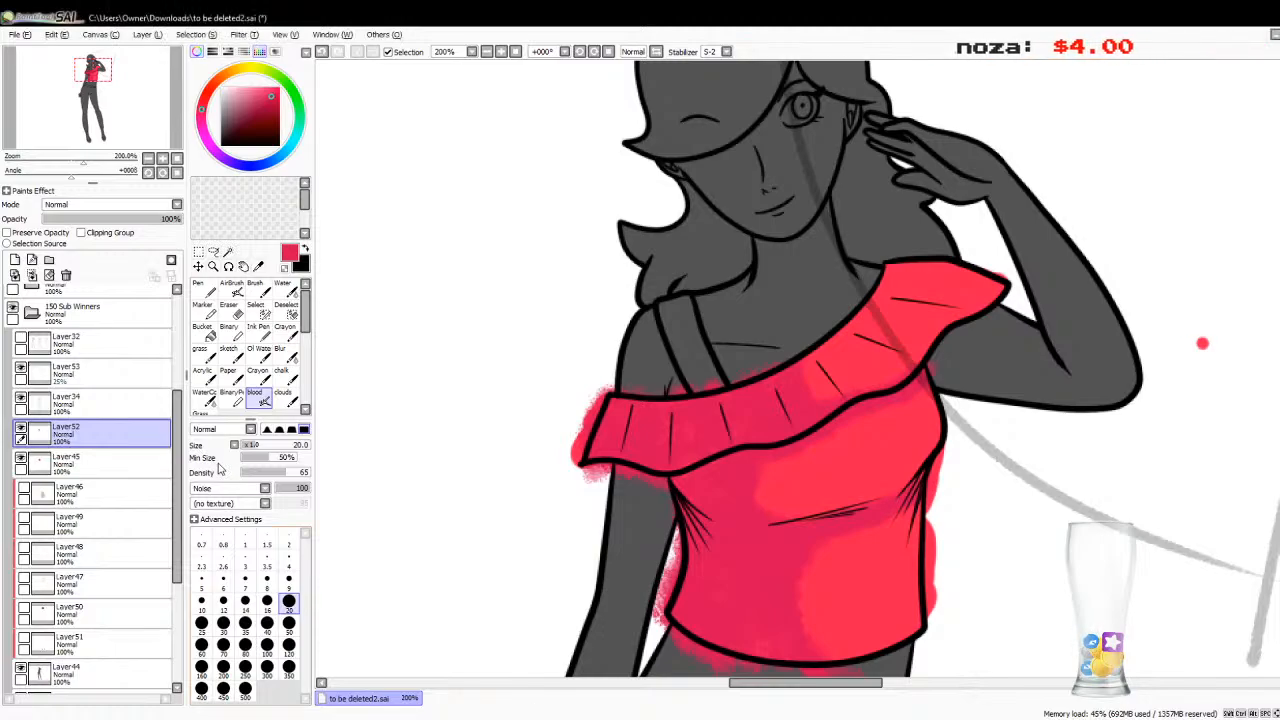
Step: Clip Layer52 to Layer45 and add a new layer above it with a darker crimson brush color
left_click(99, 236)
left_click(14, 259)
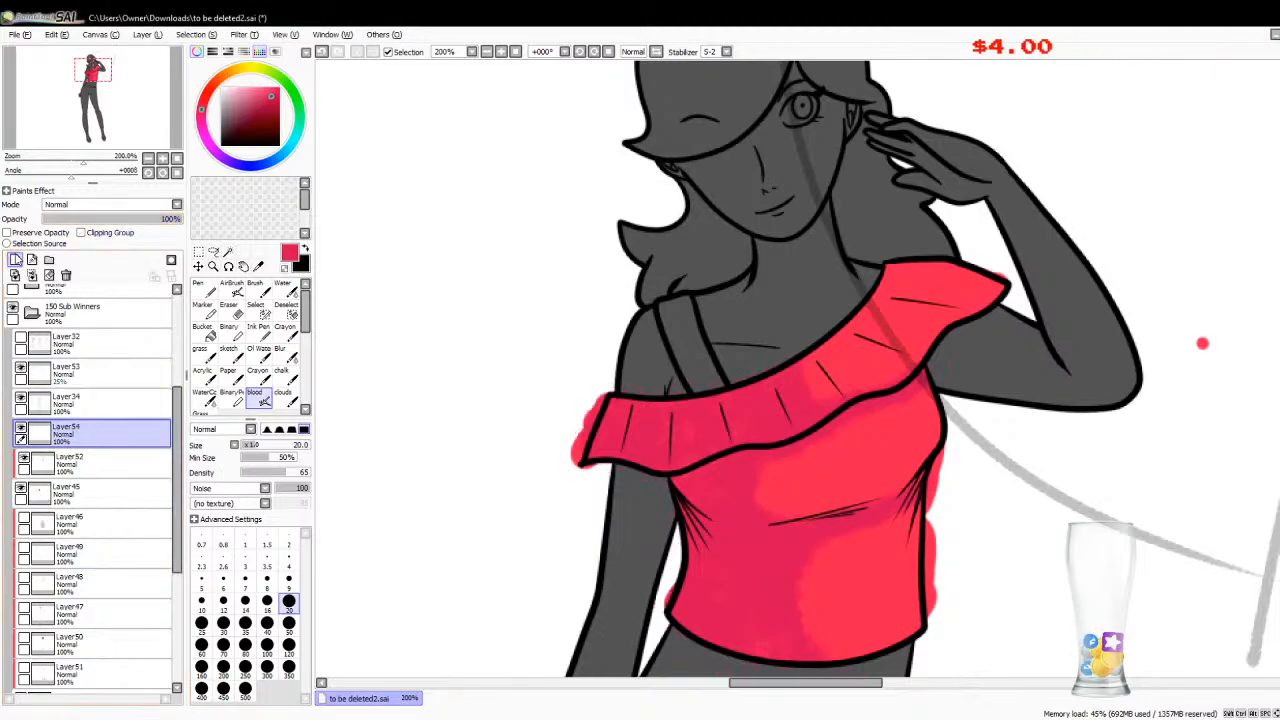
left_click(272, 101)
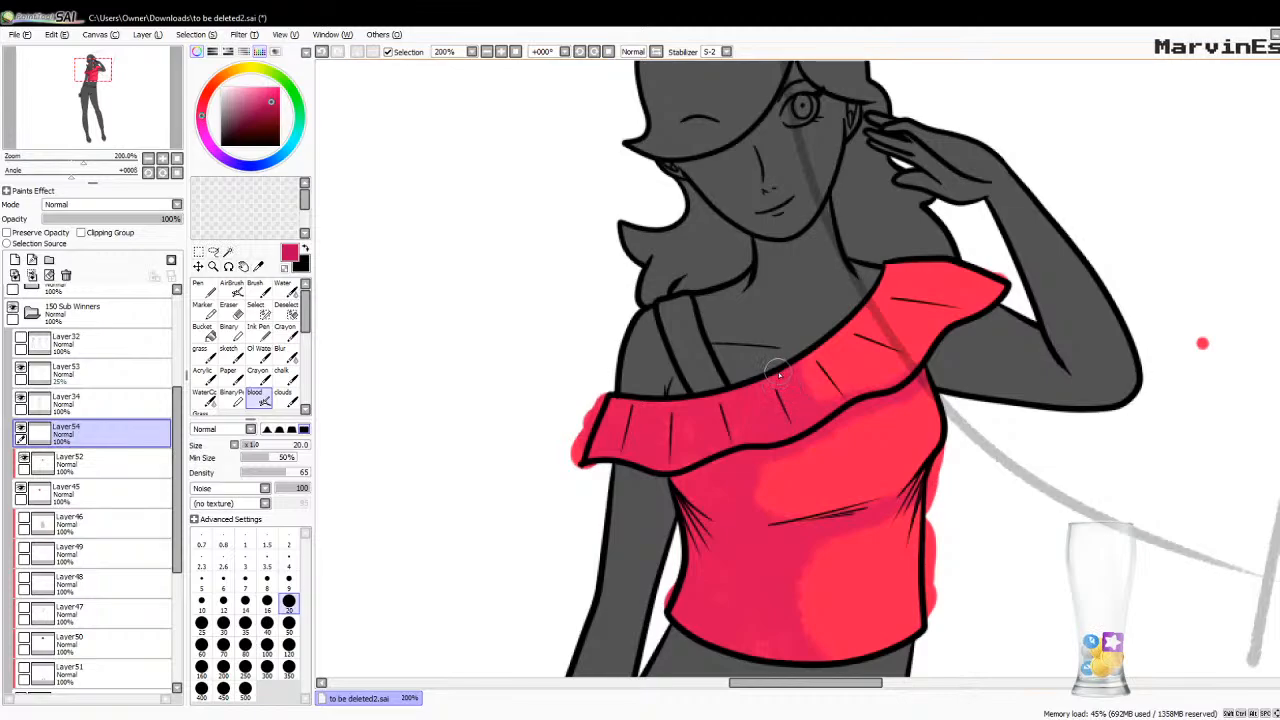
Step: Paint the crimson shading on the ruffle, under its edge, below the bust and down the lowered-arm side of the top
mouse_move(779, 386)
left_mouse_down()
mouse_move(795, 412)
mouse_move(829, 416)
left_mouse_up()
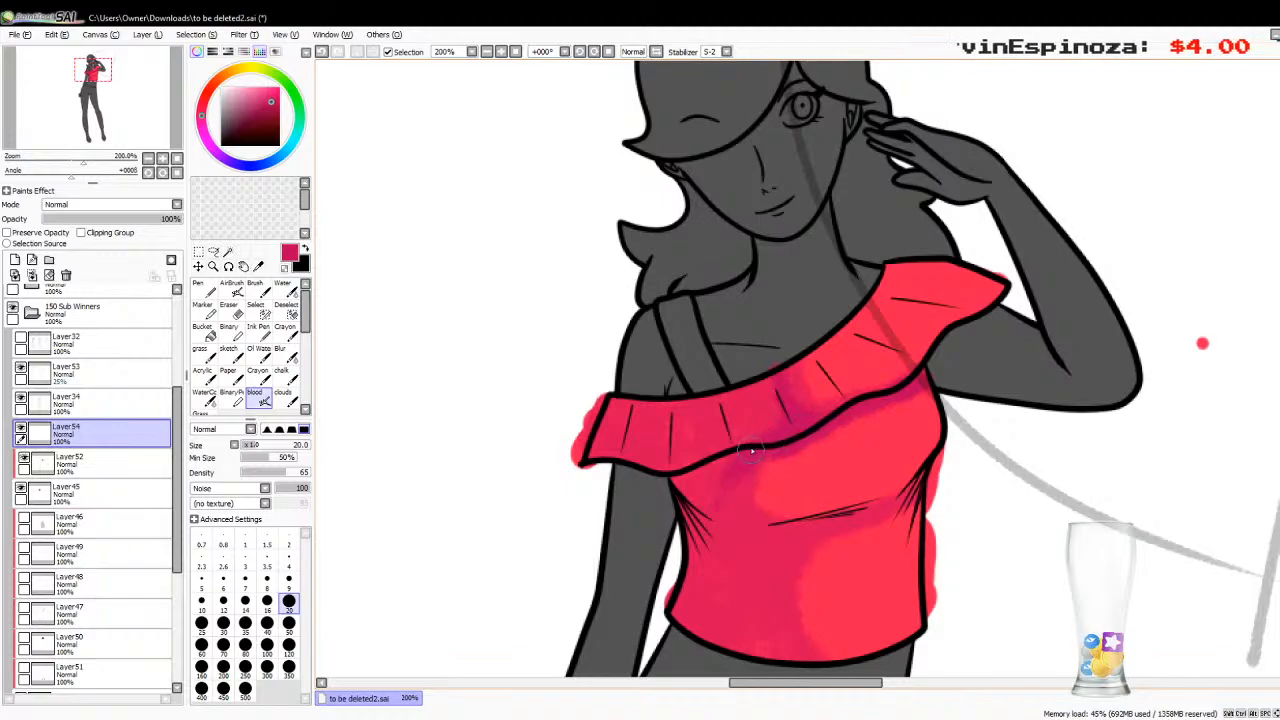
mouse_move(752, 452)
left_mouse_down()
mouse_move(740, 505)
mouse_move(758, 527)
left_mouse_up()
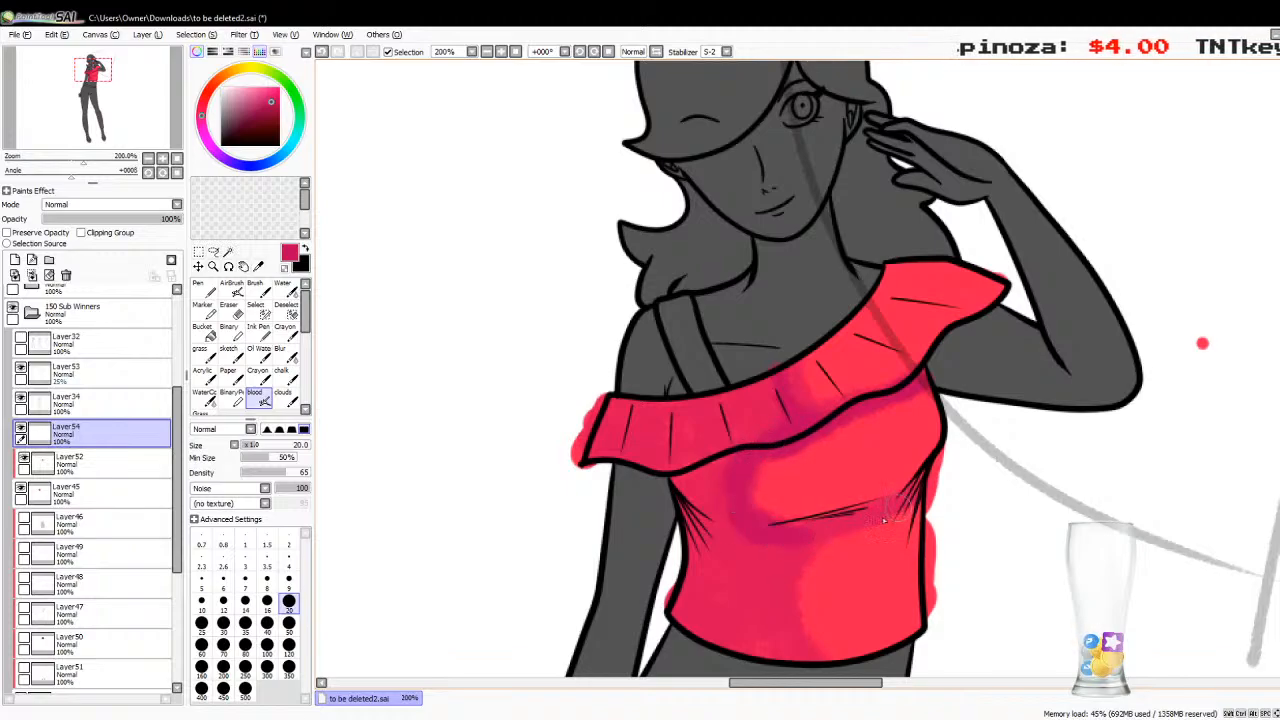
mouse_move(884, 520)
left_mouse_down()
mouse_move(798, 540)
mouse_move(778, 568)
mouse_move(786, 556)
left_mouse_up()
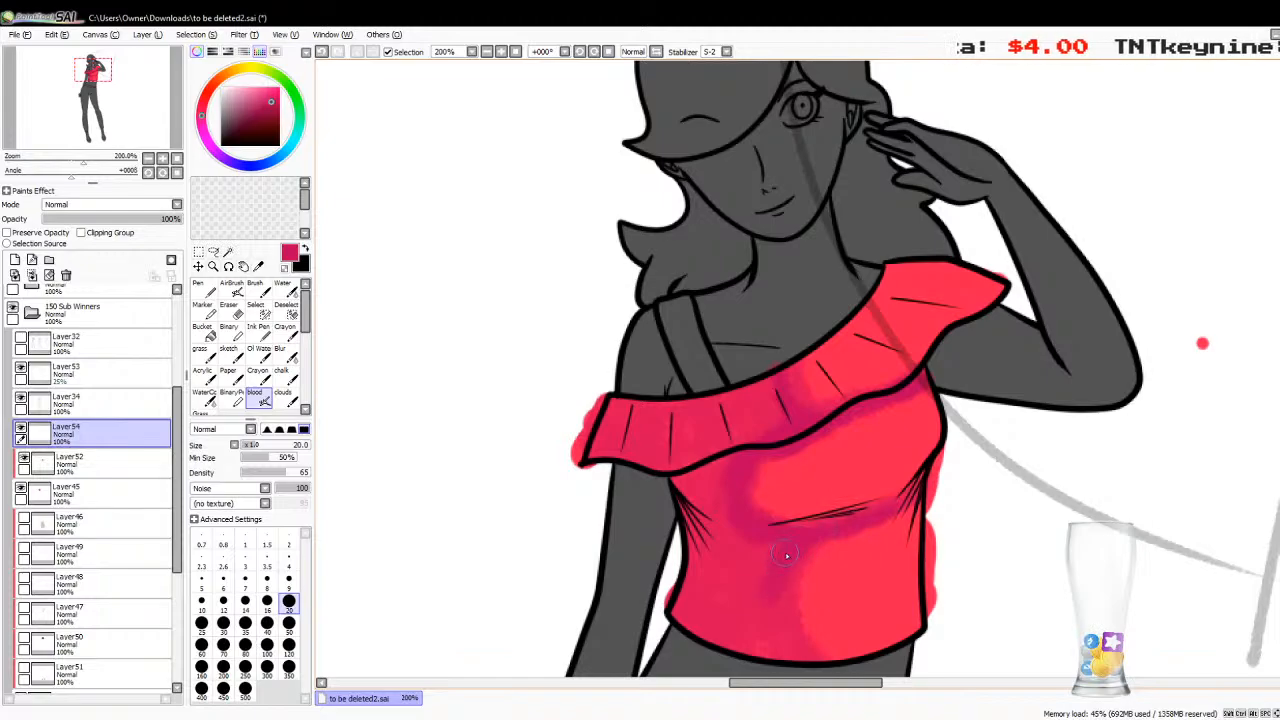
mouse_move(780, 645)
left_mouse_down()
mouse_move(680, 619)
mouse_move(687, 593)
mouse_move(721, 568)
mouse_move(743, 571)
mouse_move(740, 511)
mouse_move(763, 543)
left_mouse_up()
mouse_move(718, 462)
left_mouse_down()
mouse_move(705, 472)
mouse_move(692, 428)
mouse_move(662, 440)
mouse_move(645, 387)
mouse_move(596, 474)
mouse_move(598, 386)
mouse_move(714, 415)
mouse_move(748, 395)
mouse_move(776, 413)
left_mouse_up()
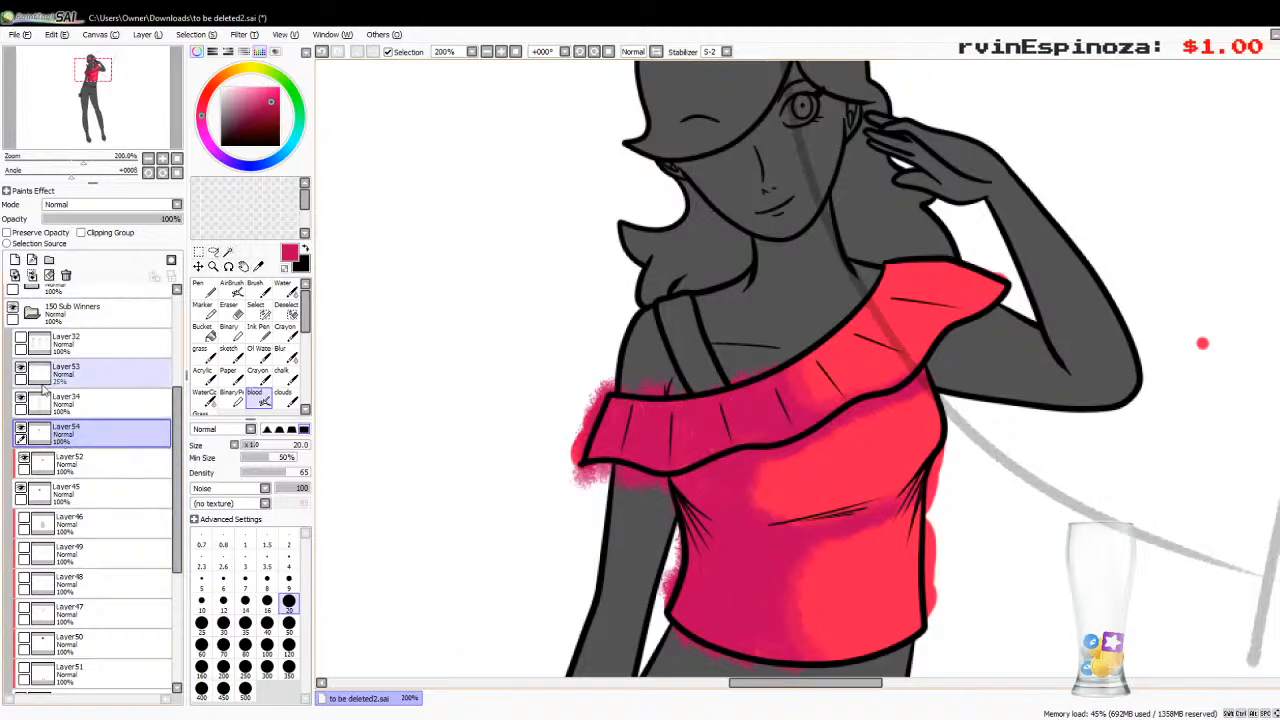
Step: Merge the crimson shading down into Layer52 and add a new layer with a darker magenta brush color
left_click(32, 274)
left_click(14, 260)
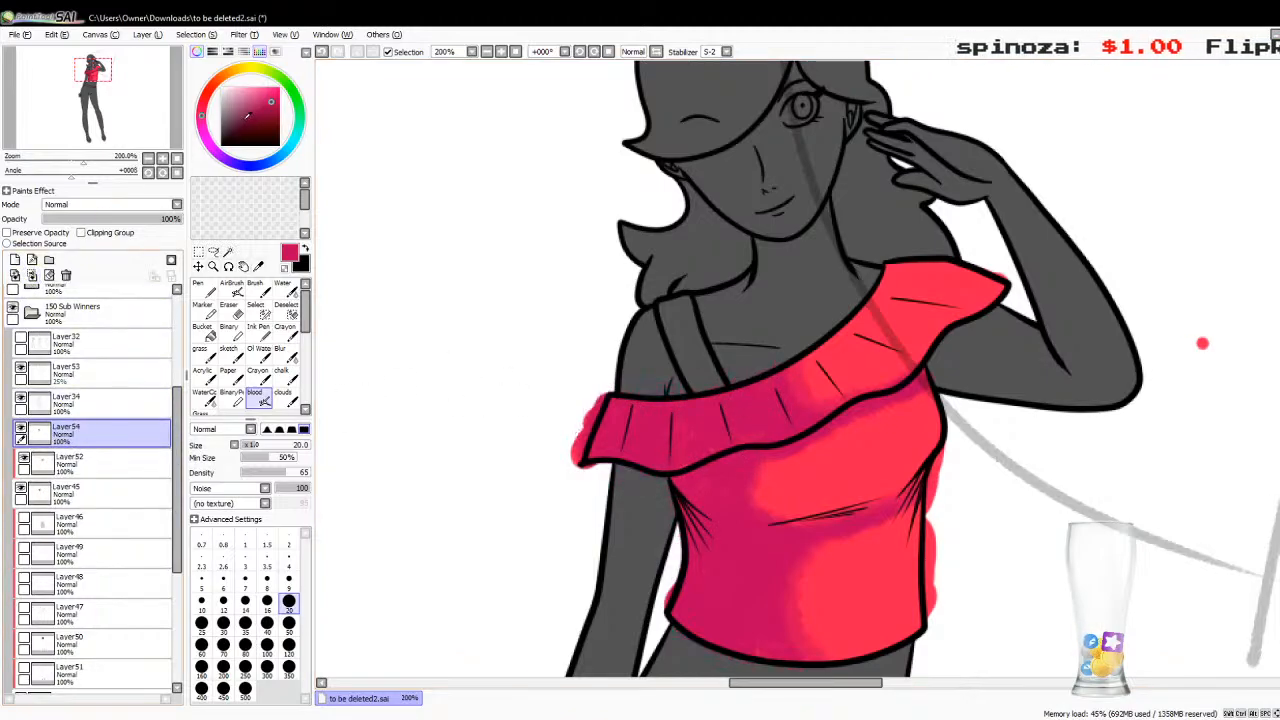
left_click_drag(271, 101, 271, 107)
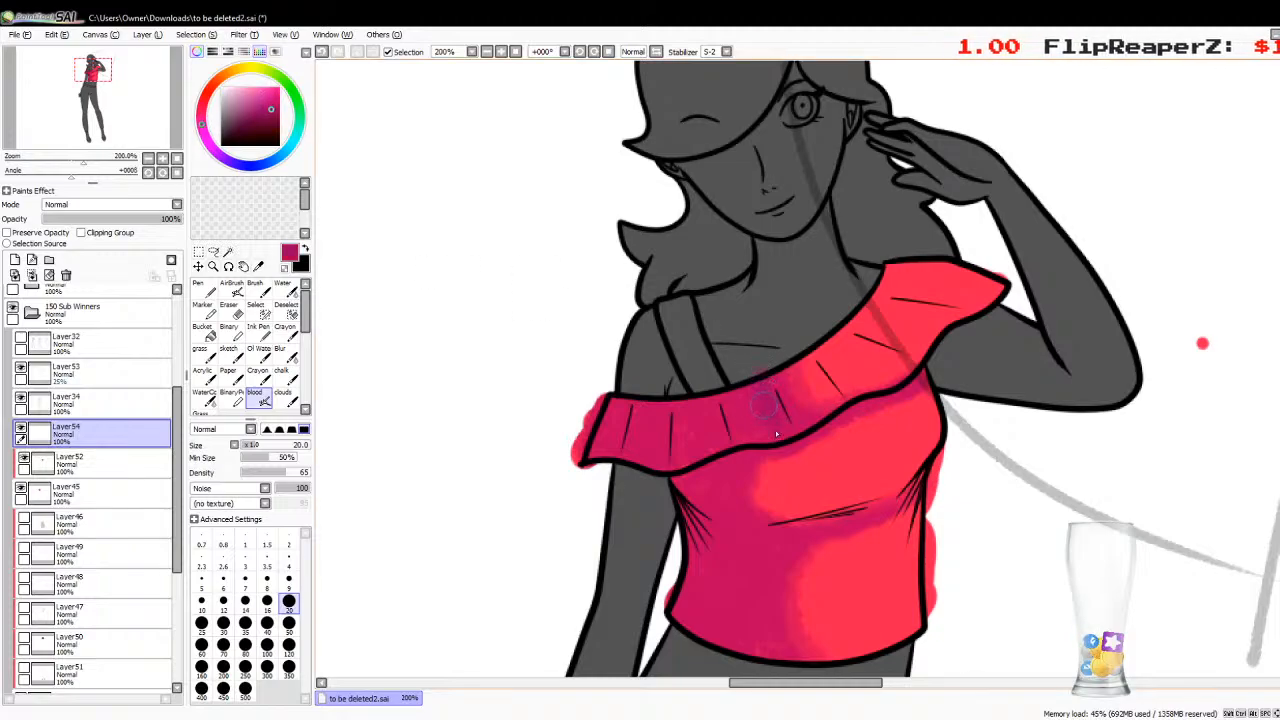
Step: Paint magenta shading over the ruffle's lowered-arm half and down that side of the top to the hem
mouse_move(776, 434)
left_mouse_down()
mouse_move(790, 432)
mouse_move(760, 444)
mouse_move(732, 489)
left_mouse_up()
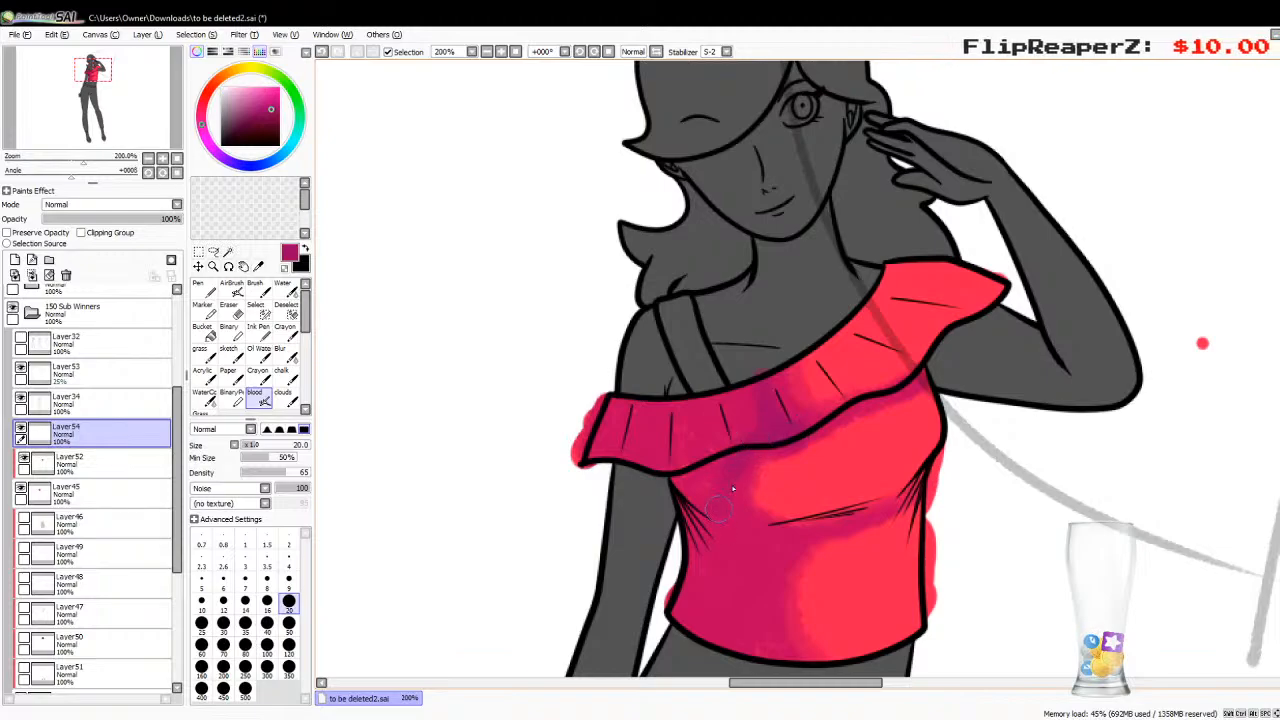
mouse_move(691, 432)
left_mouse_down()
mouse_move(662, 468)
mouse_move(600, 478)
mouse_move(651, 461)
left_mouse_up()
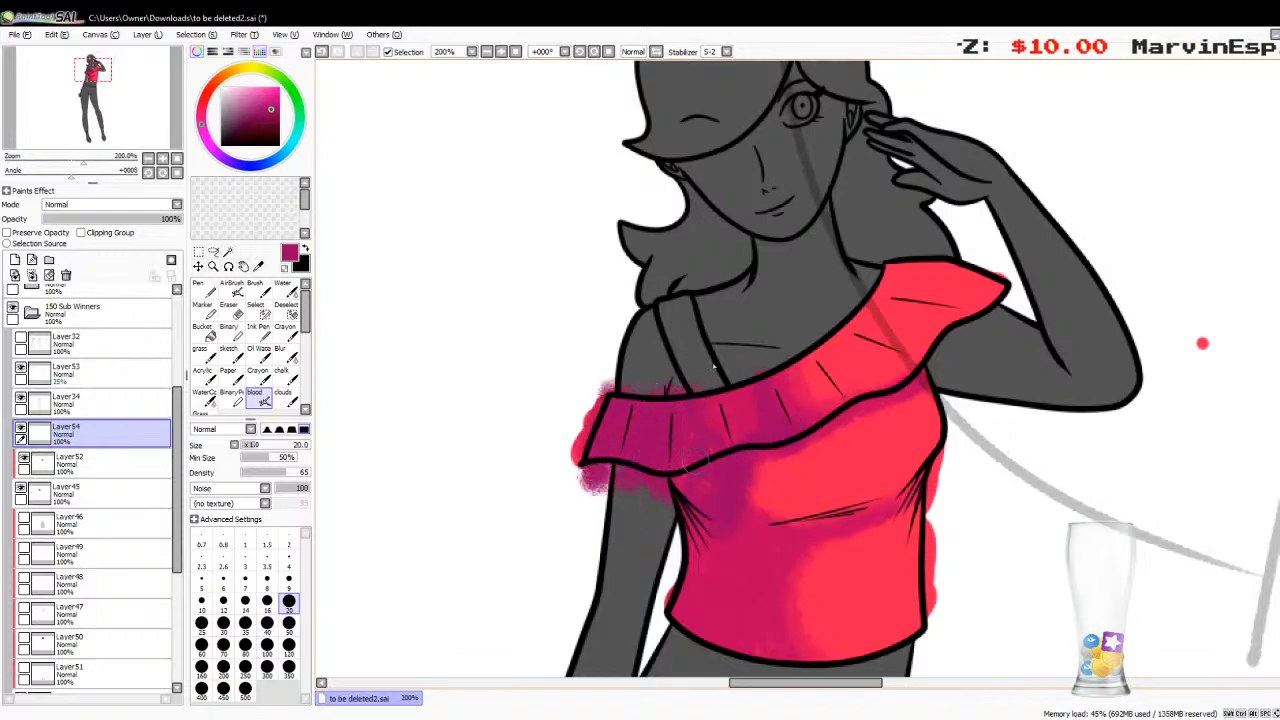
mouse_move(714, 370)
left_mouse_down()
mouse_move(720, 430)
mouse_move(740, 460)
left_mouse_up()
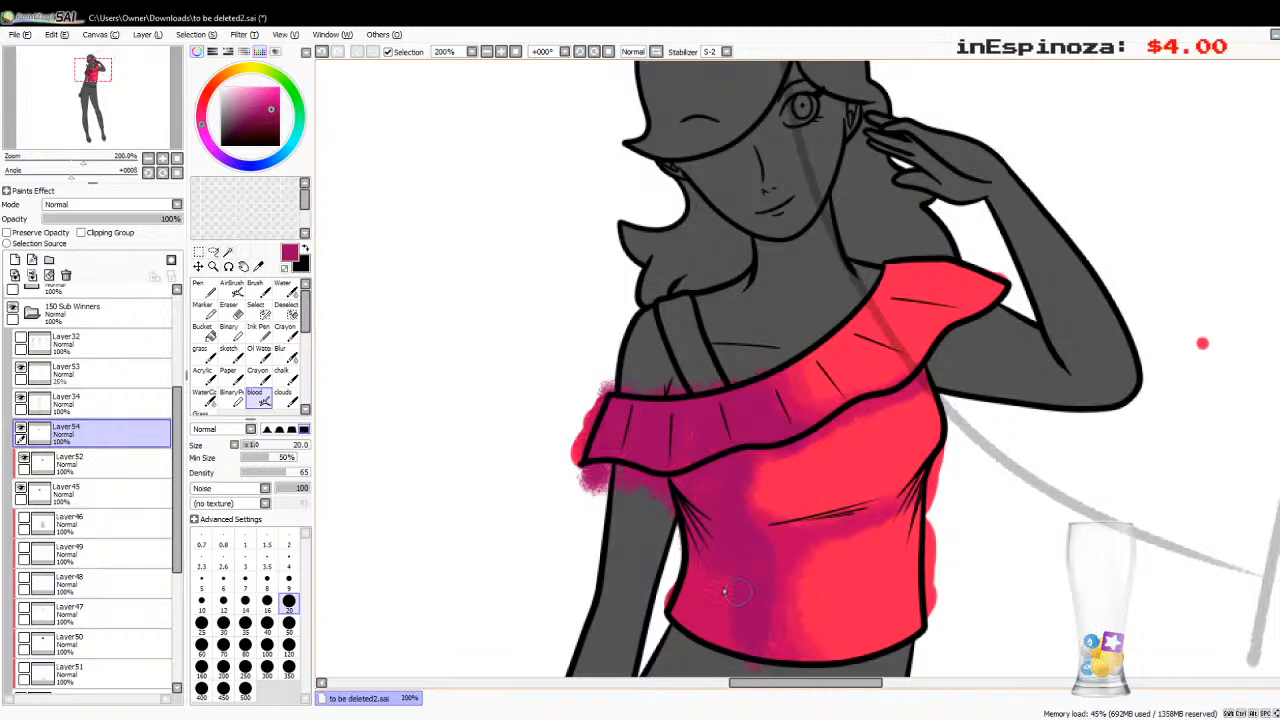
mouse_move(736, 591)
left_mouse_down()
mouse_move(689, 556)
mouse_move(686, 537)
mouse_move(724, 651)
left_mouse_up()
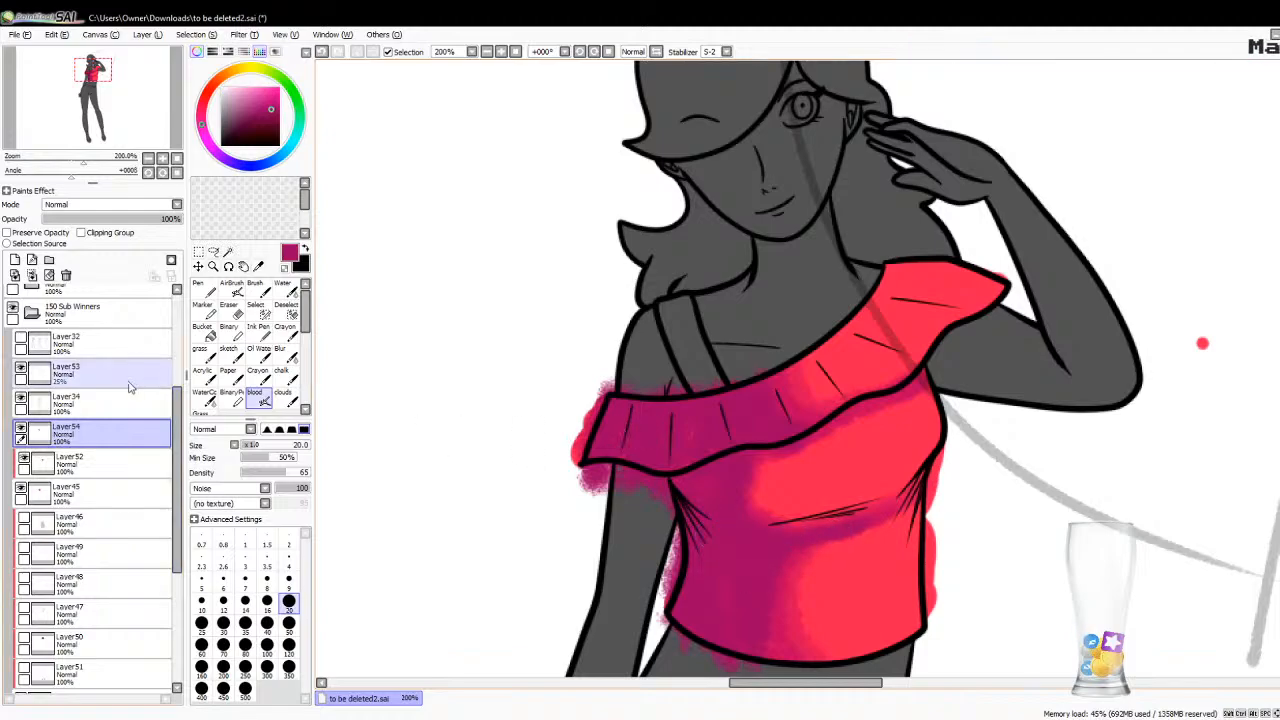
Step: Merge the magenta shading into Layer52 and deepen the shadowed ruffle and waist side with dark purple on a new layer
key("ctrl+z")
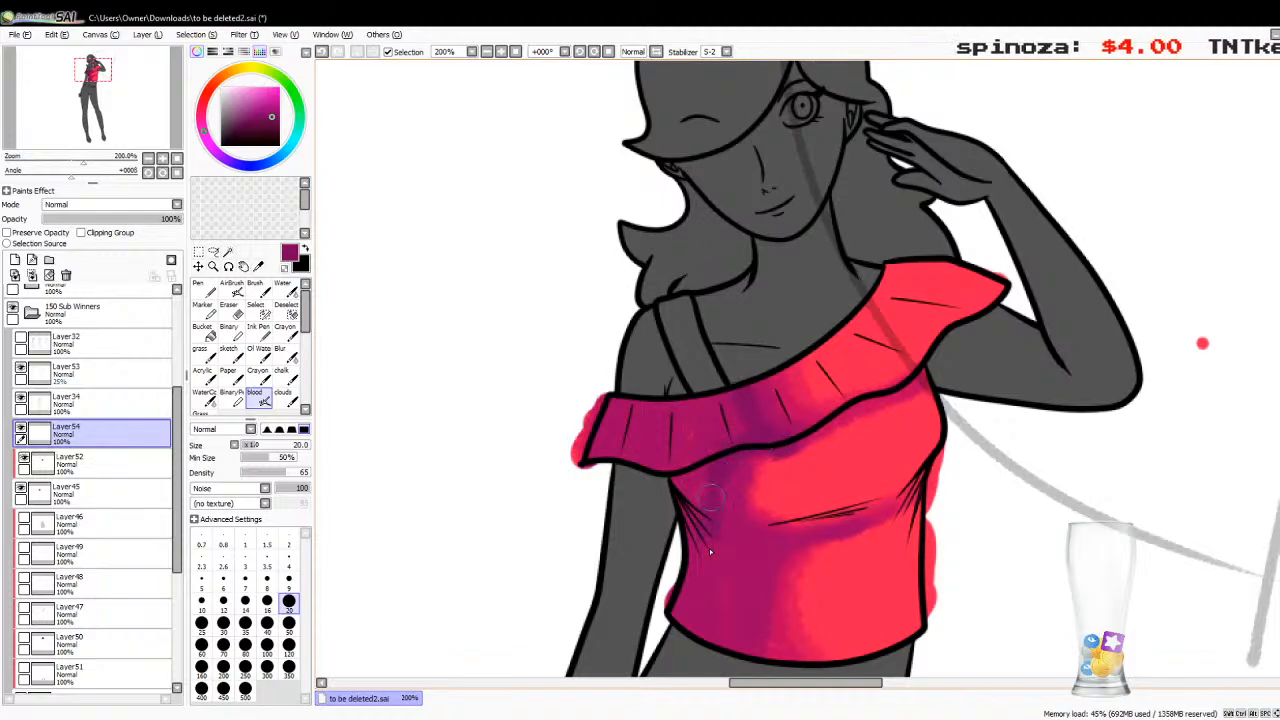
left_click_drag(722, 478, 725, 522)
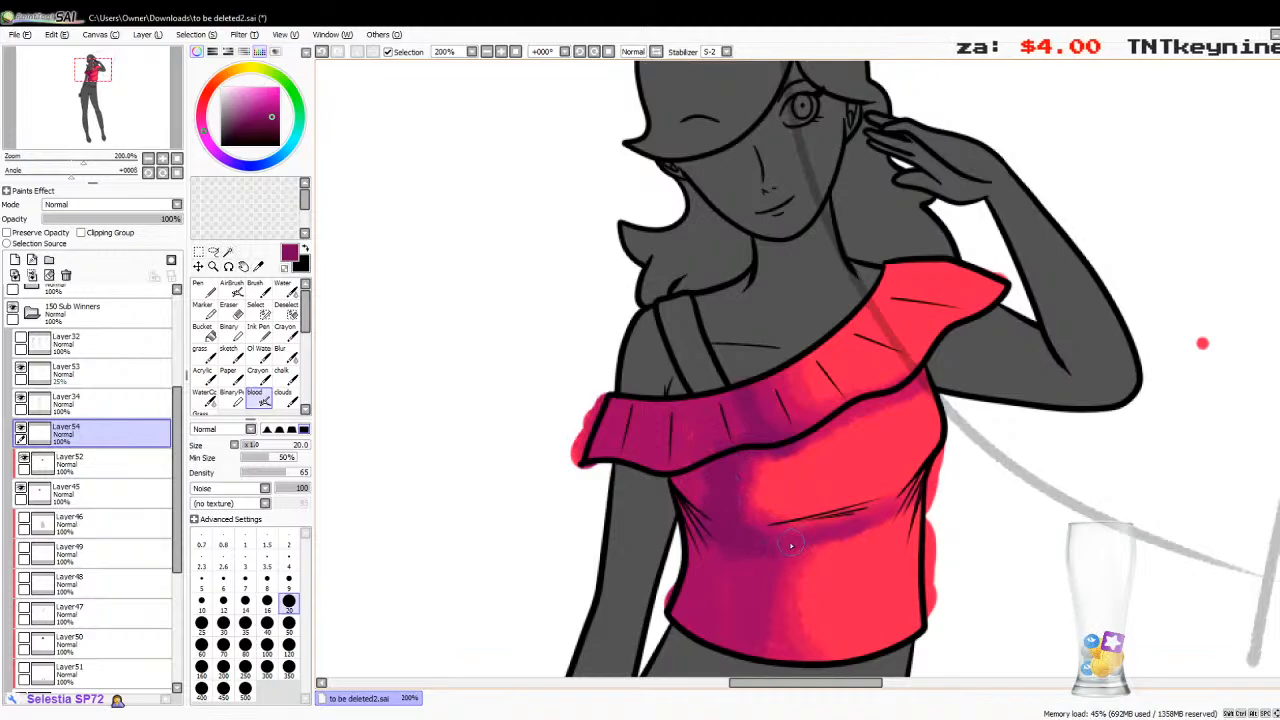
mouse_move(745, 622)
left_mouse_down()
mouse_move(728, 645)
mouse_move(712, 570)
mouse_move(675, 600)
mouse_move(685, 549)
left_mouse_up()
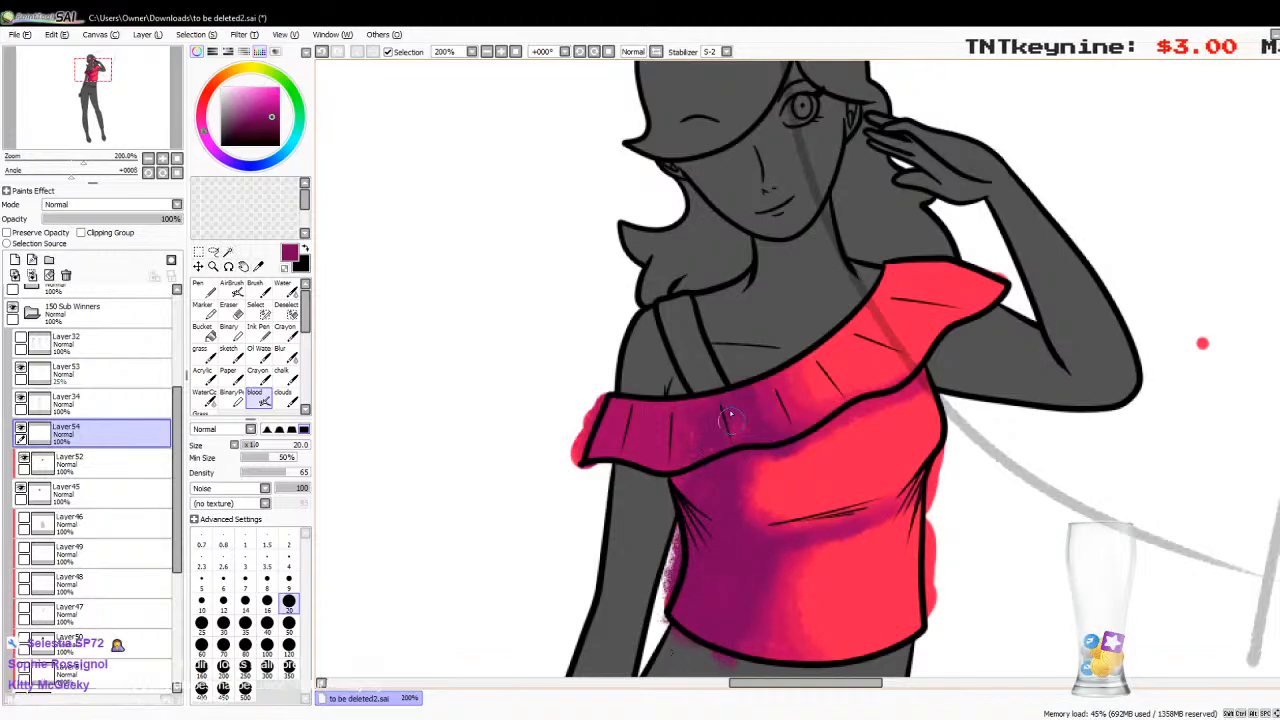
mouse_move(680, 425)
left_mouse_down()
mouse_move(626, 476)
mouse_move(614, 432)
mouse_move(628, 405)
left_mouse_up()
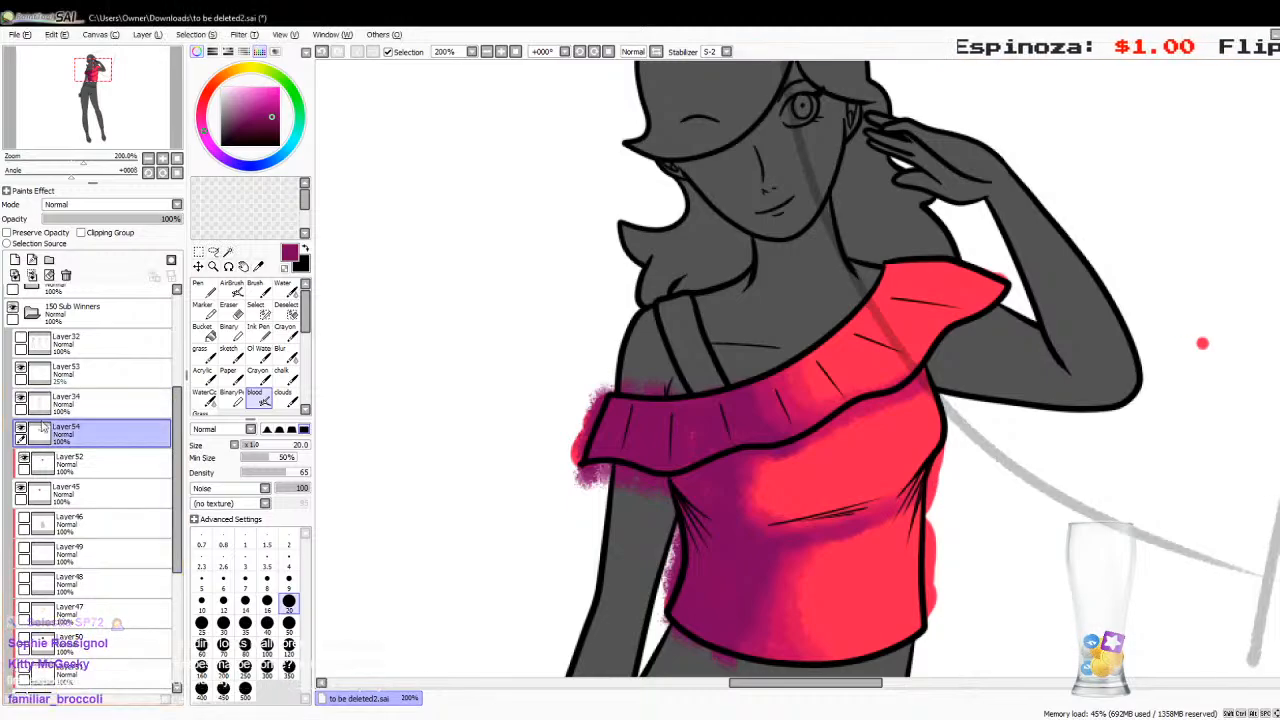
Step: Merge the purple shading into Layer52 and paint a darker violet over the shadowed ruffle and side on a new layer
left_click(32, 276)
key("ctrl+z")
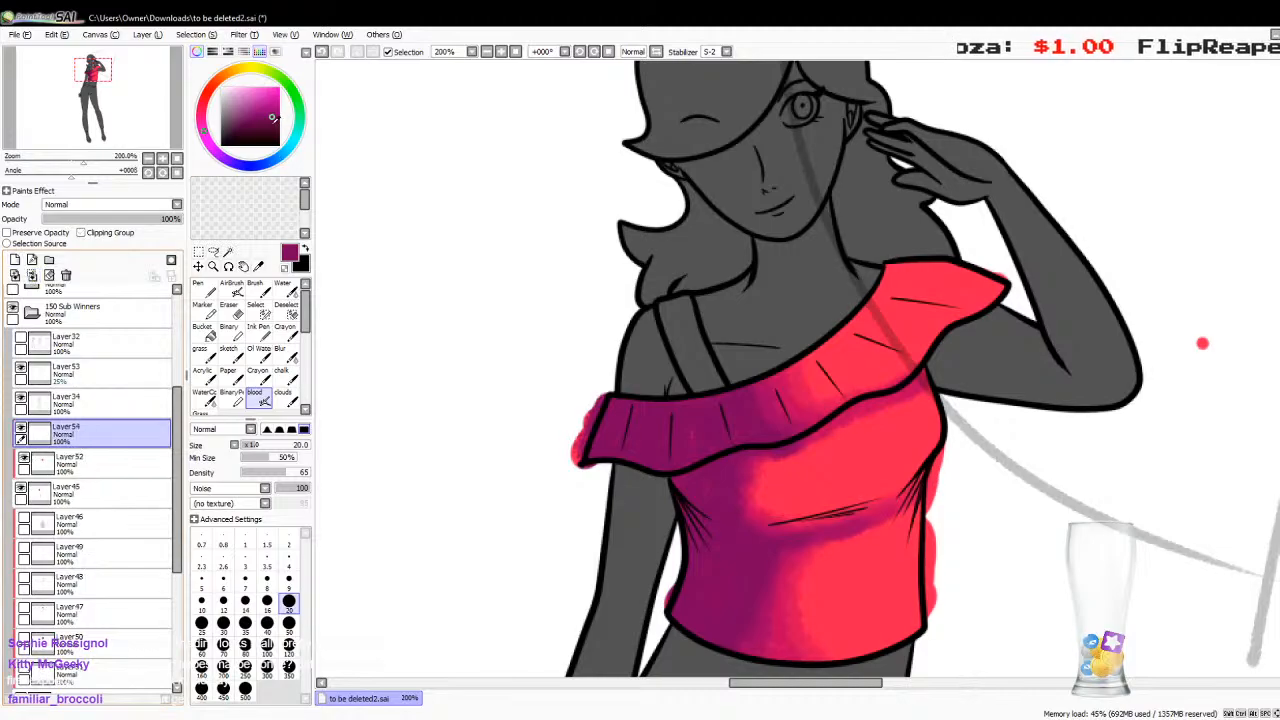
left_click_drag(272, 118, 271, 124)
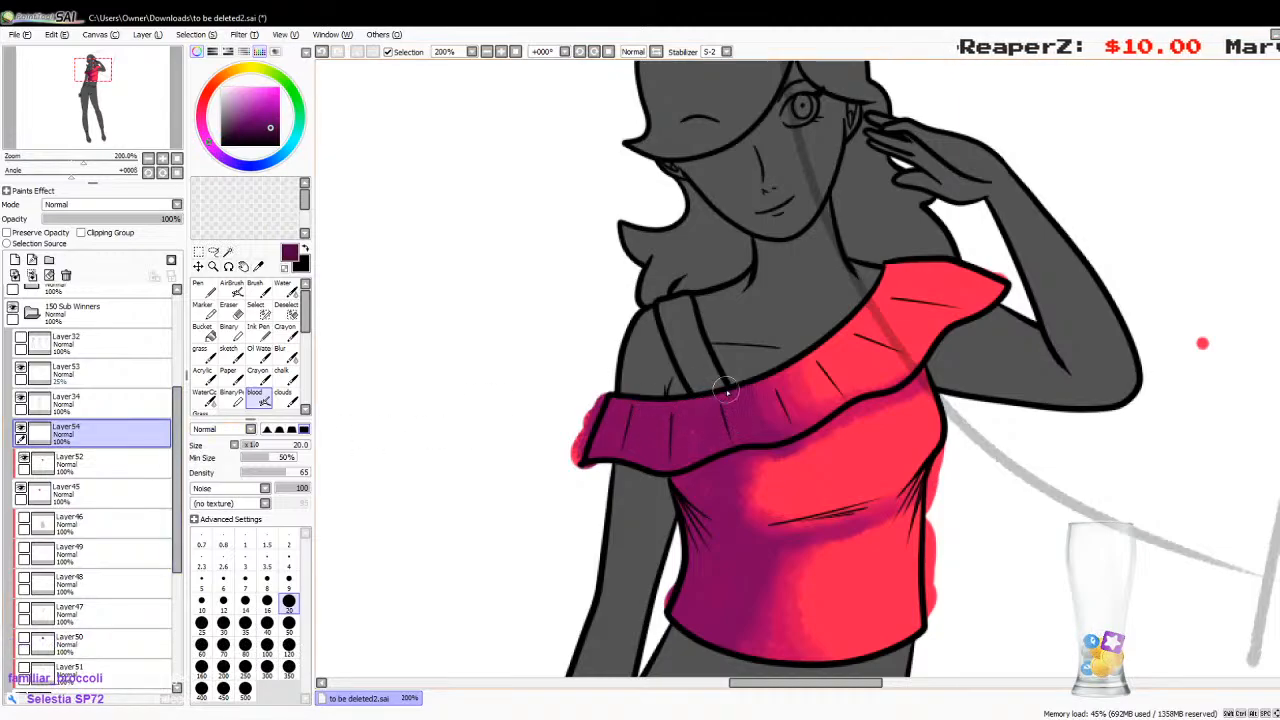
mouse_move(722, 382)
left_mouse_down()
mouse_move(743, 434)
mouse_move(731, 429)
mouse_move(714, 514)
mouse_move(751, 549)
mouse_move(720, 640)
mouse_move(700, 580)
mouse_move(672, 605)
mouse_move(710, 425)
mouse_move(663, 487)
mouse_move(635, 430)
mouse_move(575, 495)
left_mouse_up()
Step: Clip the violet shading layer to Layer45, lower its opacity to 74%, and merge it down into Layer52
left_click(81, 232)
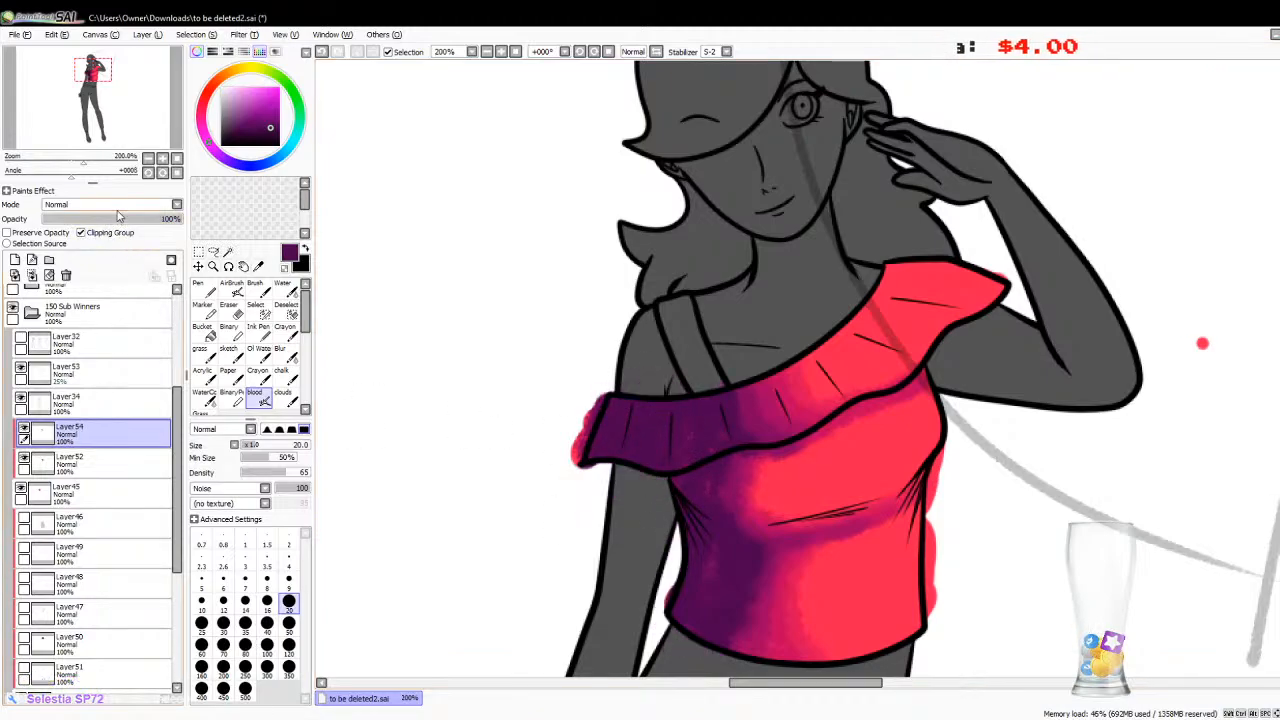
left_click(119, 218)
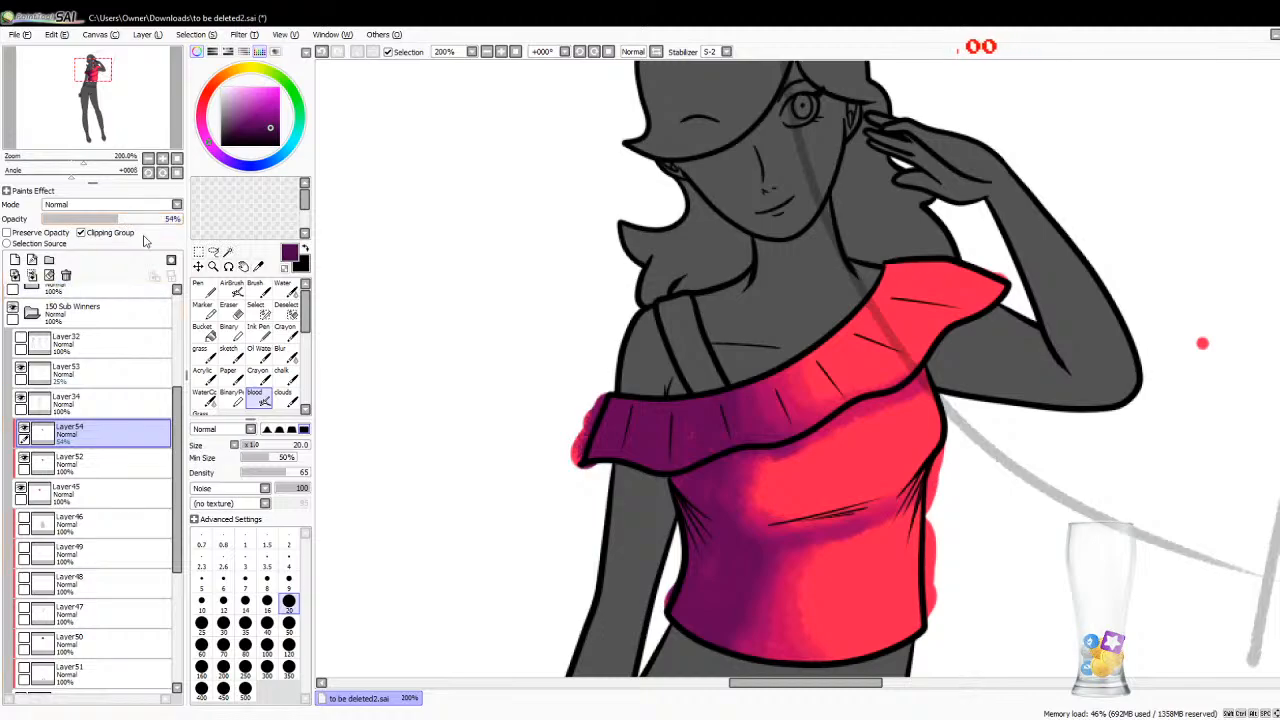
left_click(147, 219)
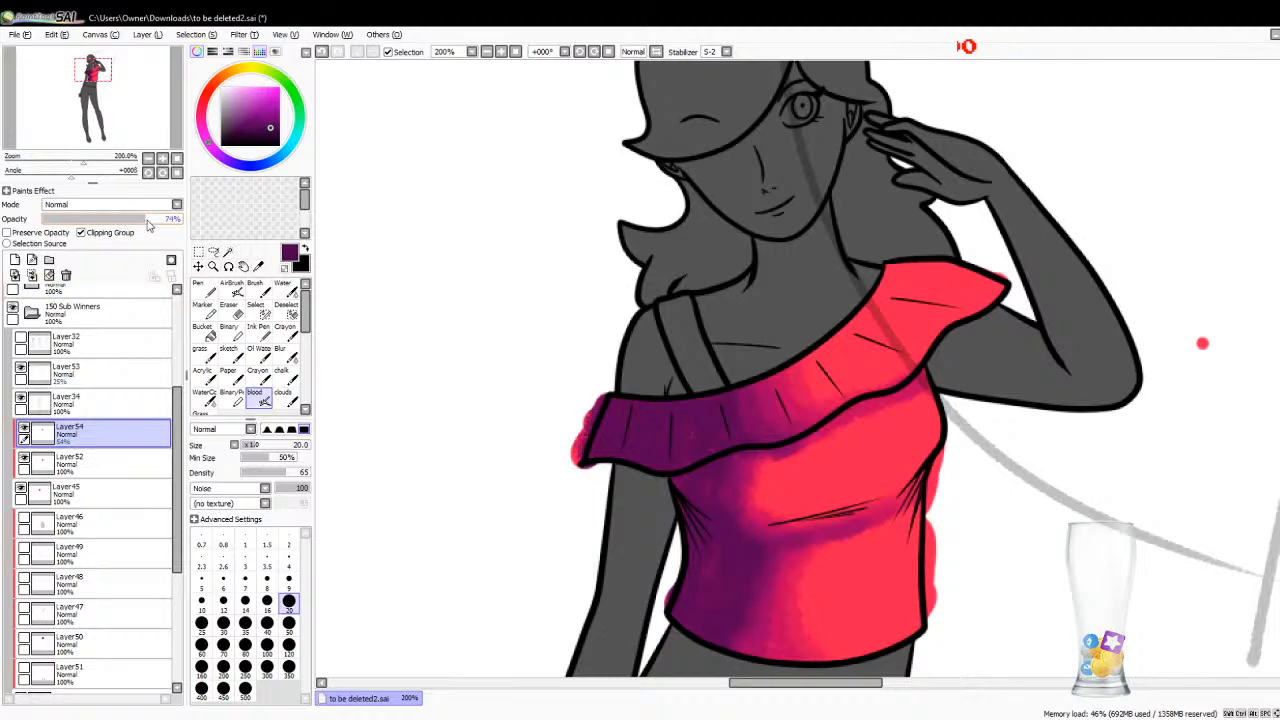
left_click(32, 276)
Step: On a new layer, darken the ruffle's end and the top's lowered-arm edge with the same violet, and merge it into Layer52
left_click(15, 260)
mouse_move(700, 394)
left_mouse_down()
mouse_move(711, 451)
mouse_move(705, 440)
left_mouse_up()
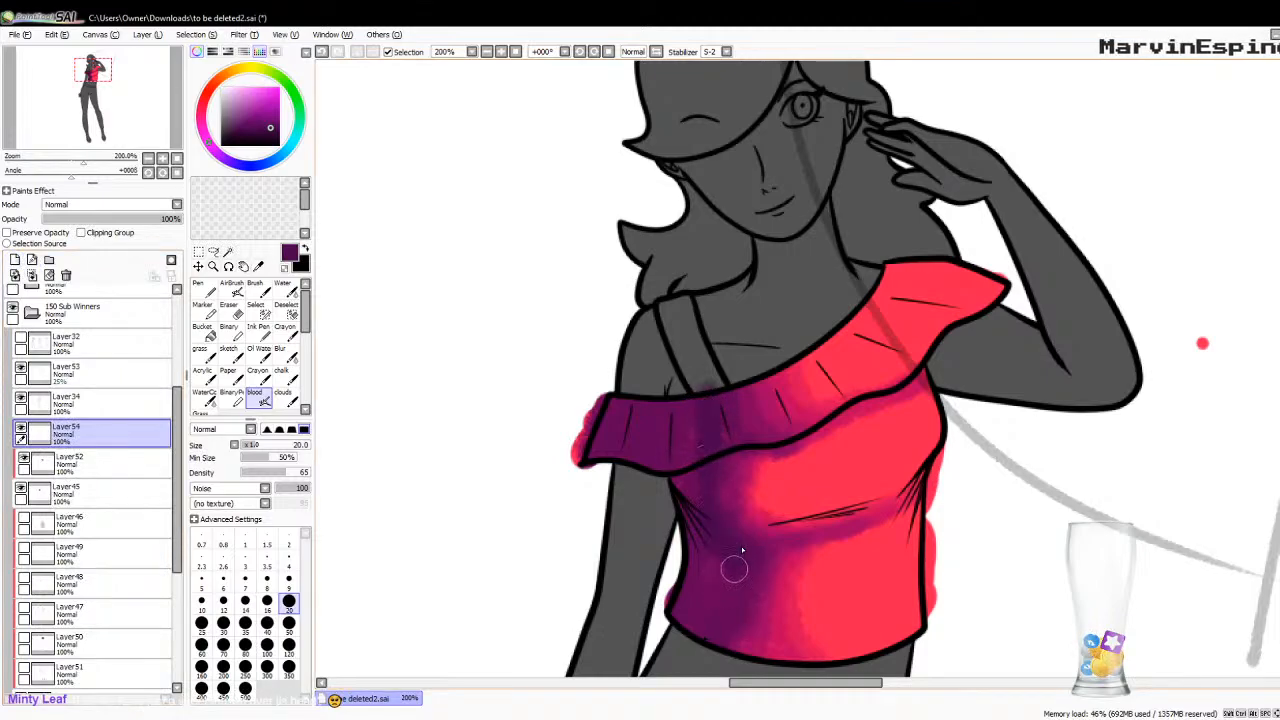
mouse_move(697, 540)
left_mouse_down()
mouse_move(687, 449)
mouse_move(688, 500)
mouse_move(663, 452)
mouse_move(660, 395)
mouse_move(634, 443)
mouse_move(589, 475)
mouse_move(676, 421)
mouse_move(690, 461)
mouse_move(699, 452)
mouse_move(669, 451)
mouse_move(689, 603)
left_mouse_up()
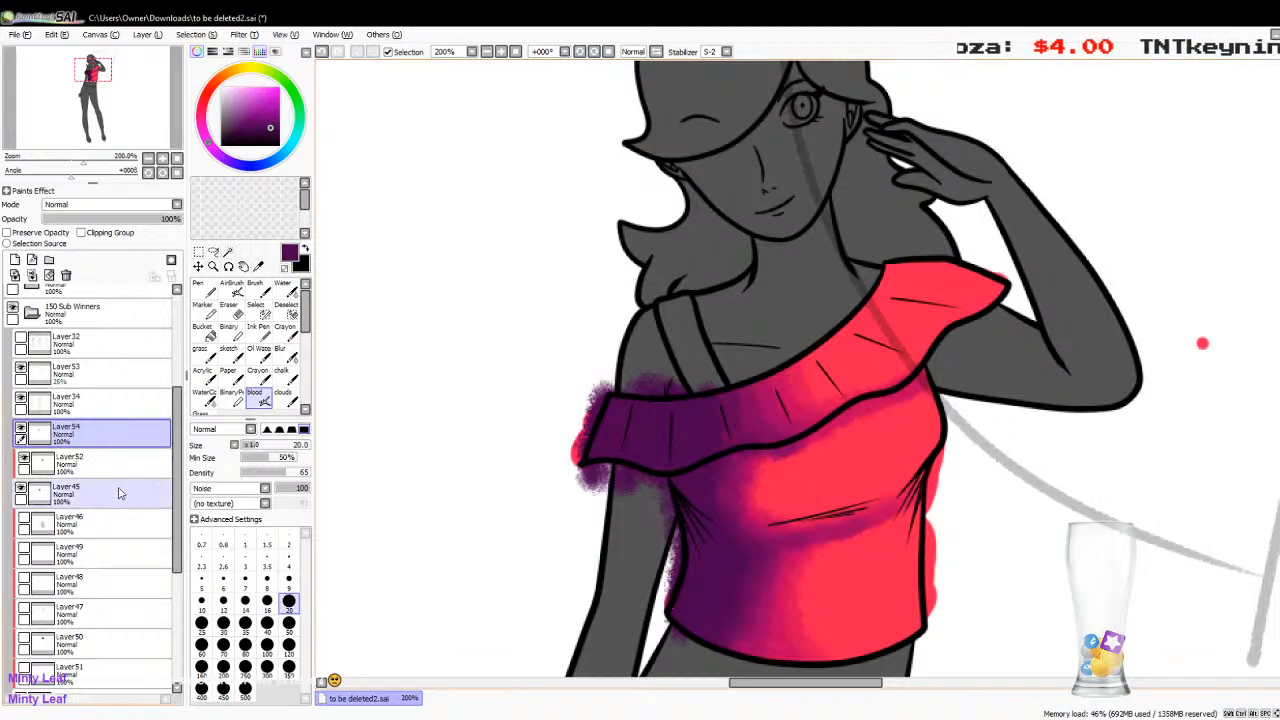
left_click(32, 274)
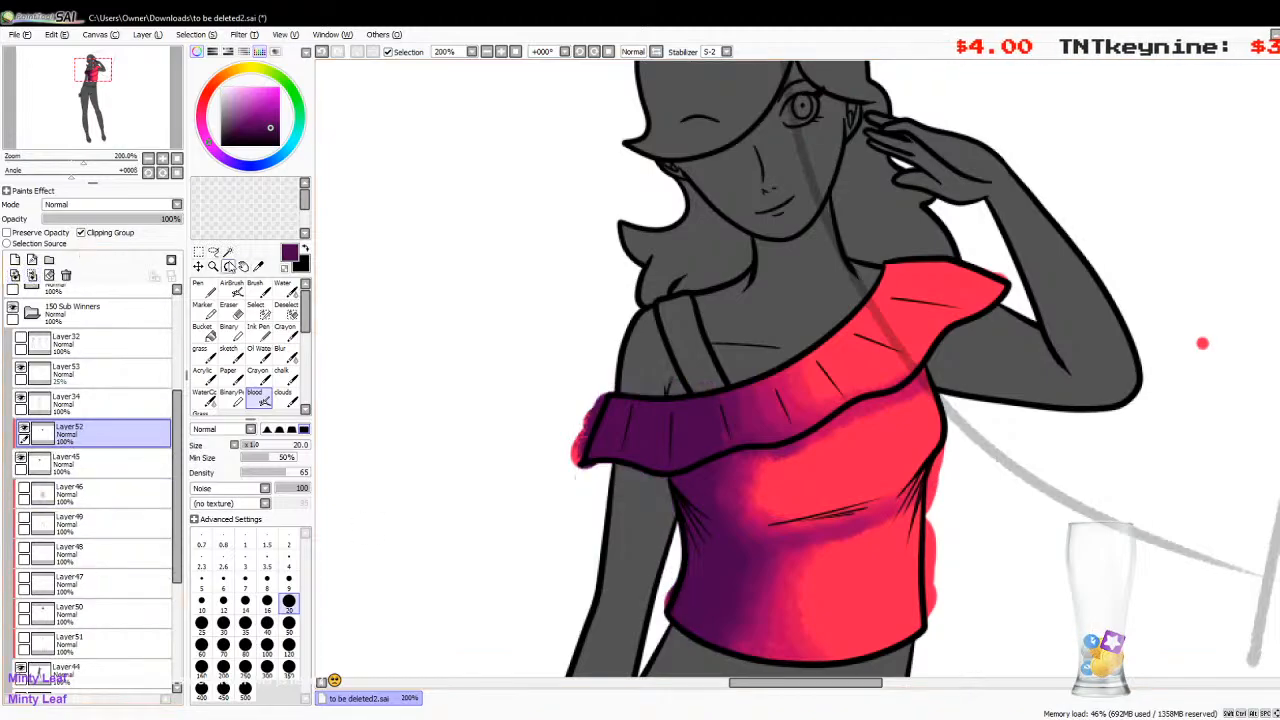
Step: On a new layer, paint lighter coral red over the top's lit ruffle, chest and waist, clip it, and set its opacity to 62%
left_click(258, 265)
left_click(860, 361)
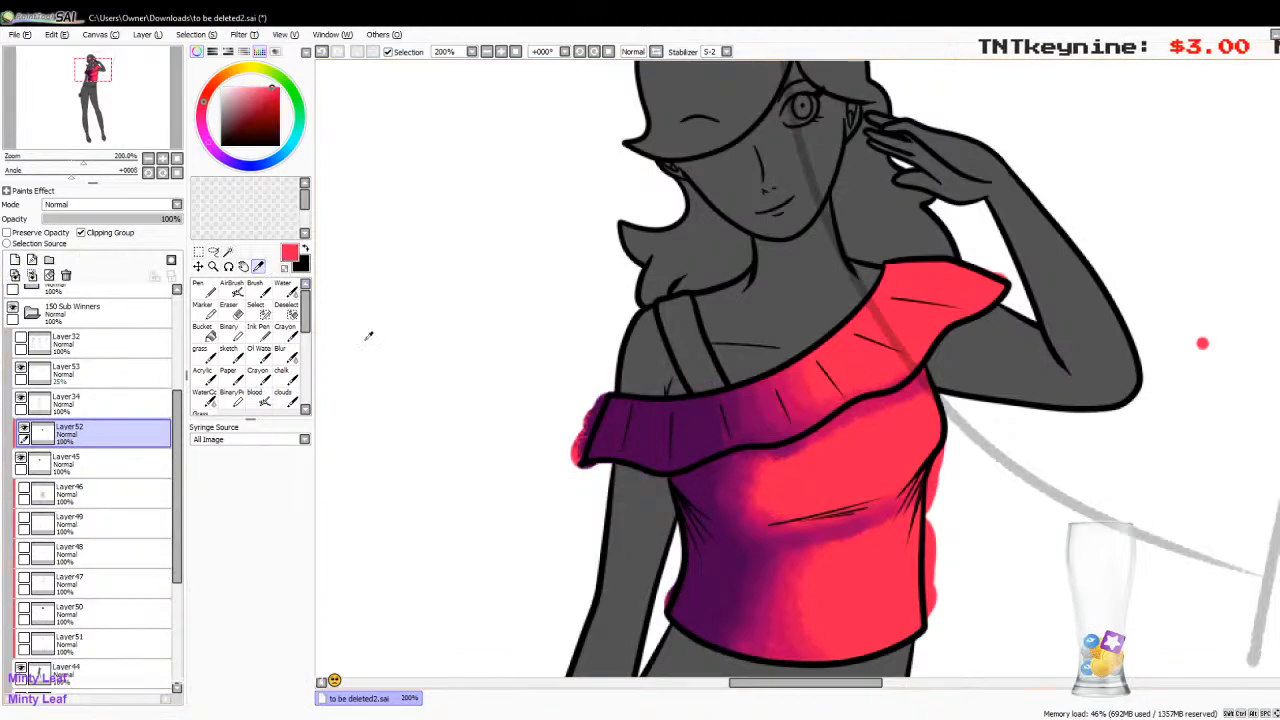
left_click(256, 394)
left_click(14, 259)
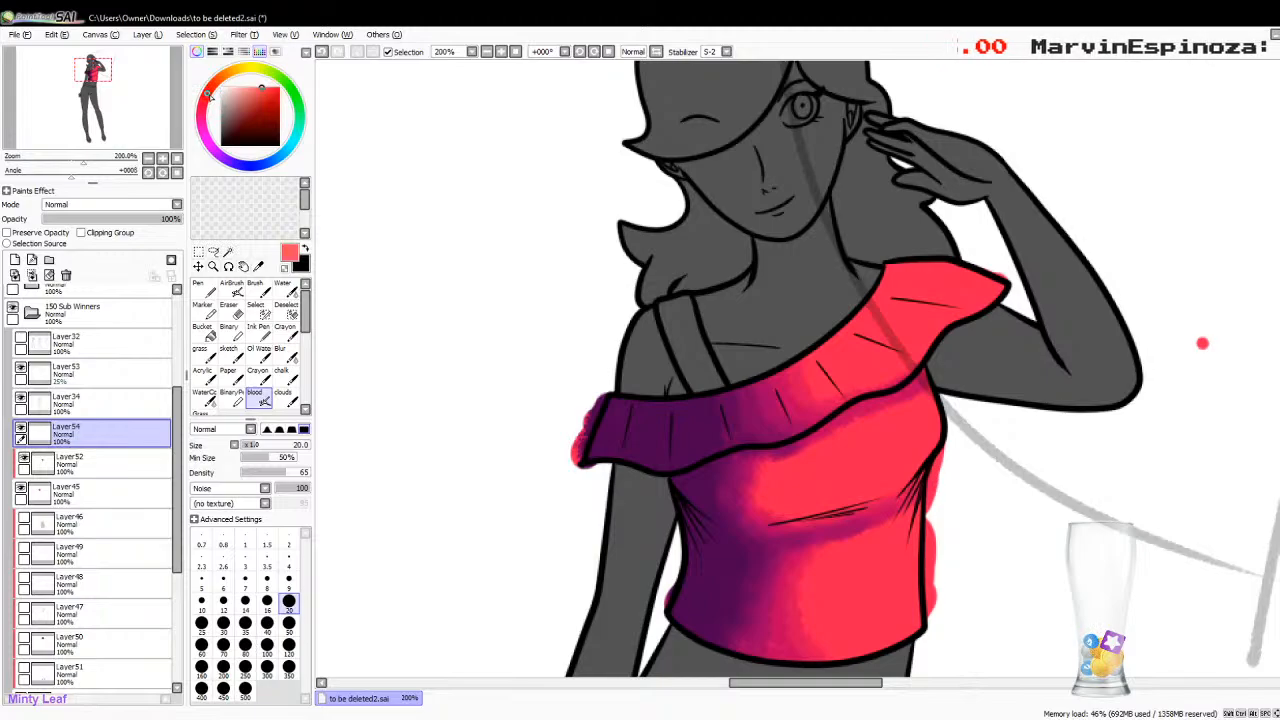
mouse_move(837, 343)
left_mouse_down()
mouse_move(917, 341)
mouse_move(862, 345)
mouse_move(852, 322)
mouse_move(972, 318)
mouse_move(967, 308)
mouse_move(1002, 312)
mouse_move(1007, 295)
mouse_move(893, 320)
left_mouse_up()
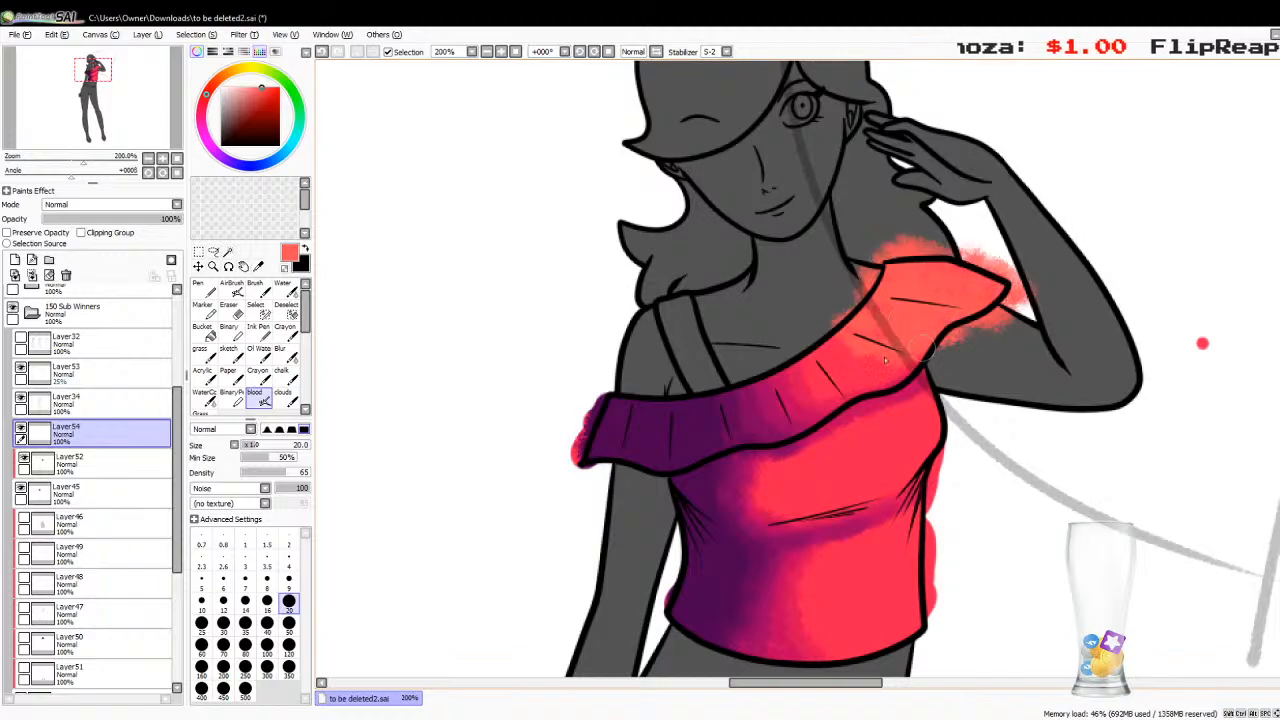
mouse_move(871, 457)
left_mouse_down()
mouse_move(935, 405)
mouse_move(822, 470)
mouse_move(852, 500)
mouse_move(930, 462)
mouse_move(955, 425)
mouse_move(948, 410)
left_mouse_up()
mouse_move(862, 550)
left_mouse_down()
mouse_move(934, 513)
mouse_move(836, 614)
mouse_move(843, 644)
mouse_move(855, 657)
mouse_move(903, 541)
mouse_move(893, 627)
mouse_move(905, 681)
mouse_move(911, 614)
left_mouse_up()
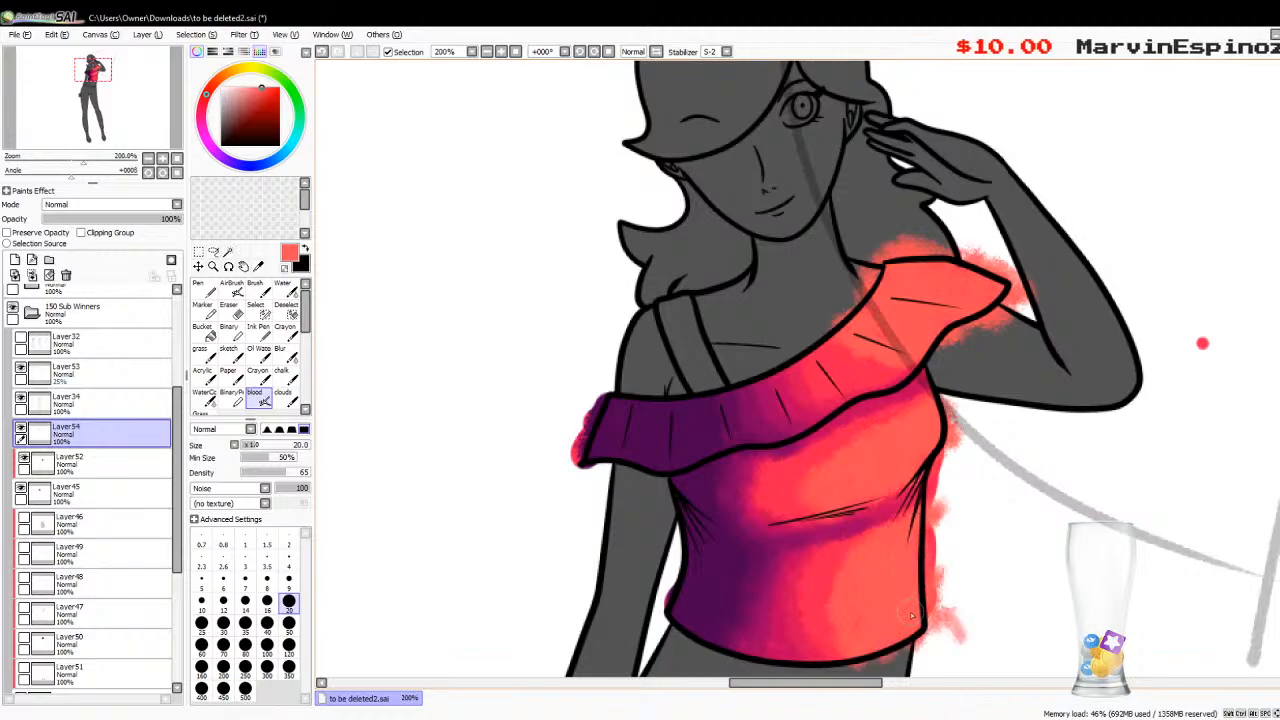
left_click(81, 232)
left_click_drag(124, 219, 130, 229)
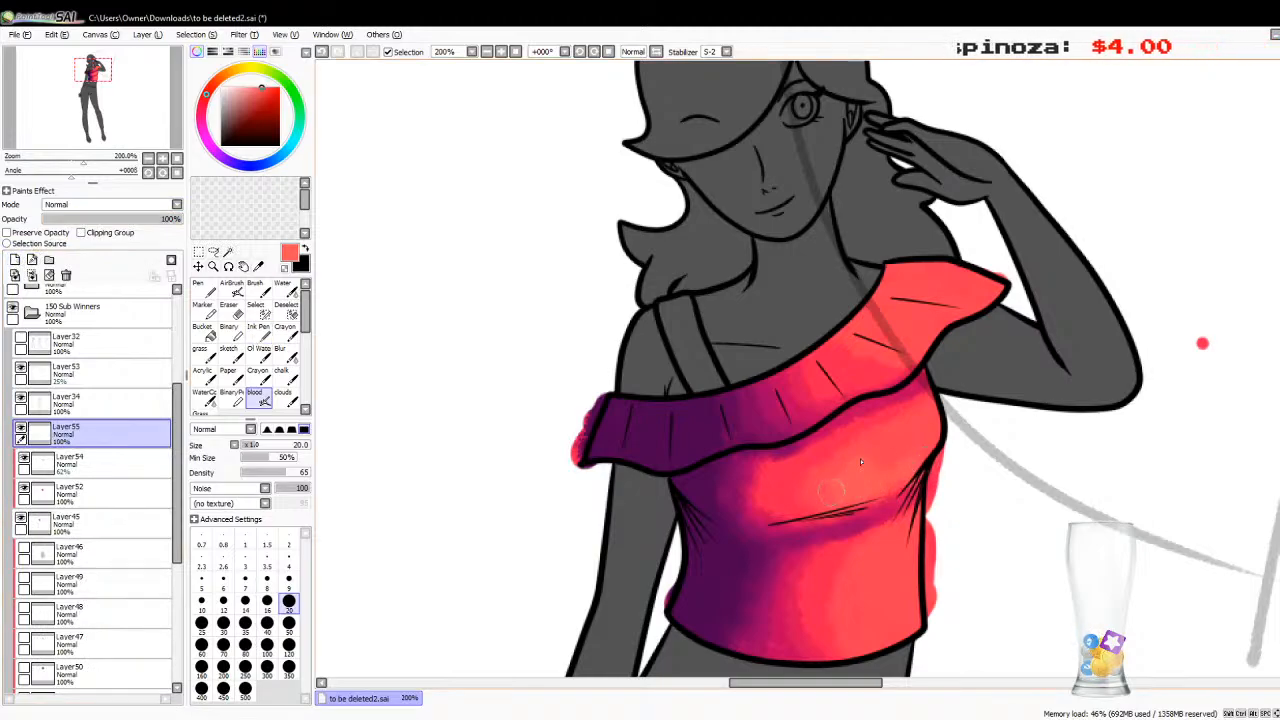
Step: Add more coral along the lit chest, side edge and raised-arm ruffle on a new layer, and merge it into Layer54
left_click_drag(935, 415, 948, 438)
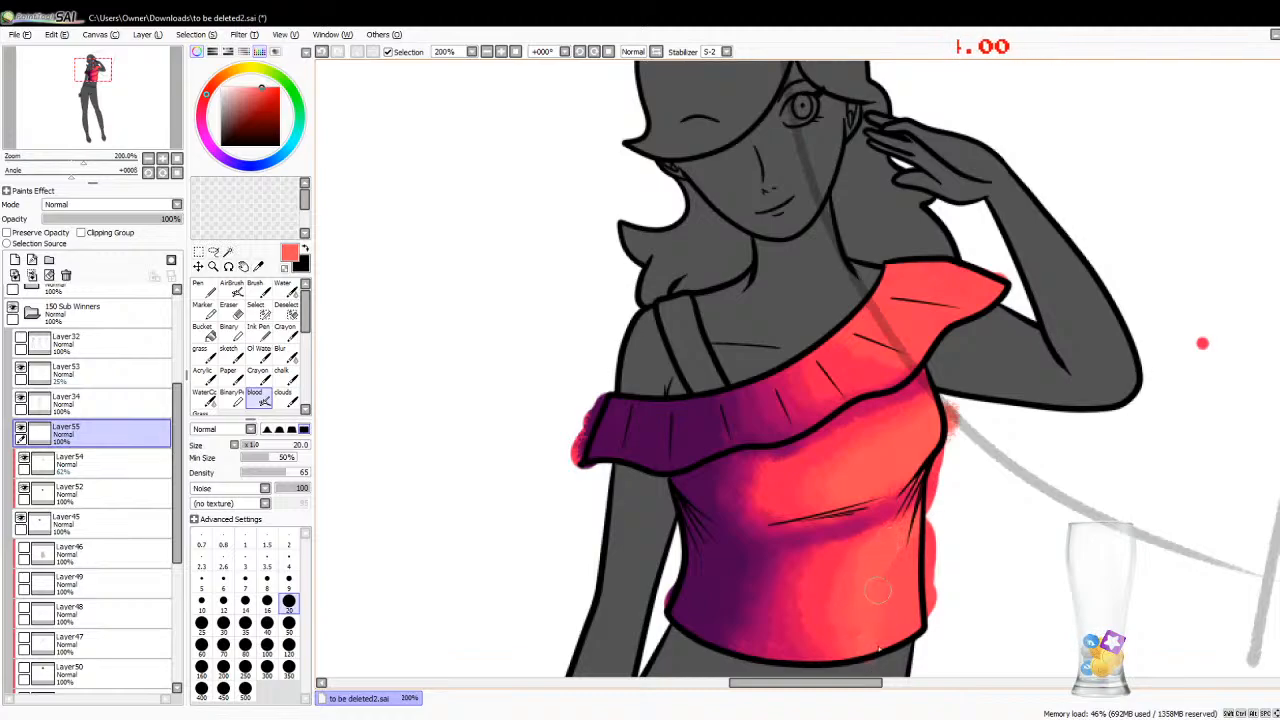
left_click_drag(938, 555, 928, 672)
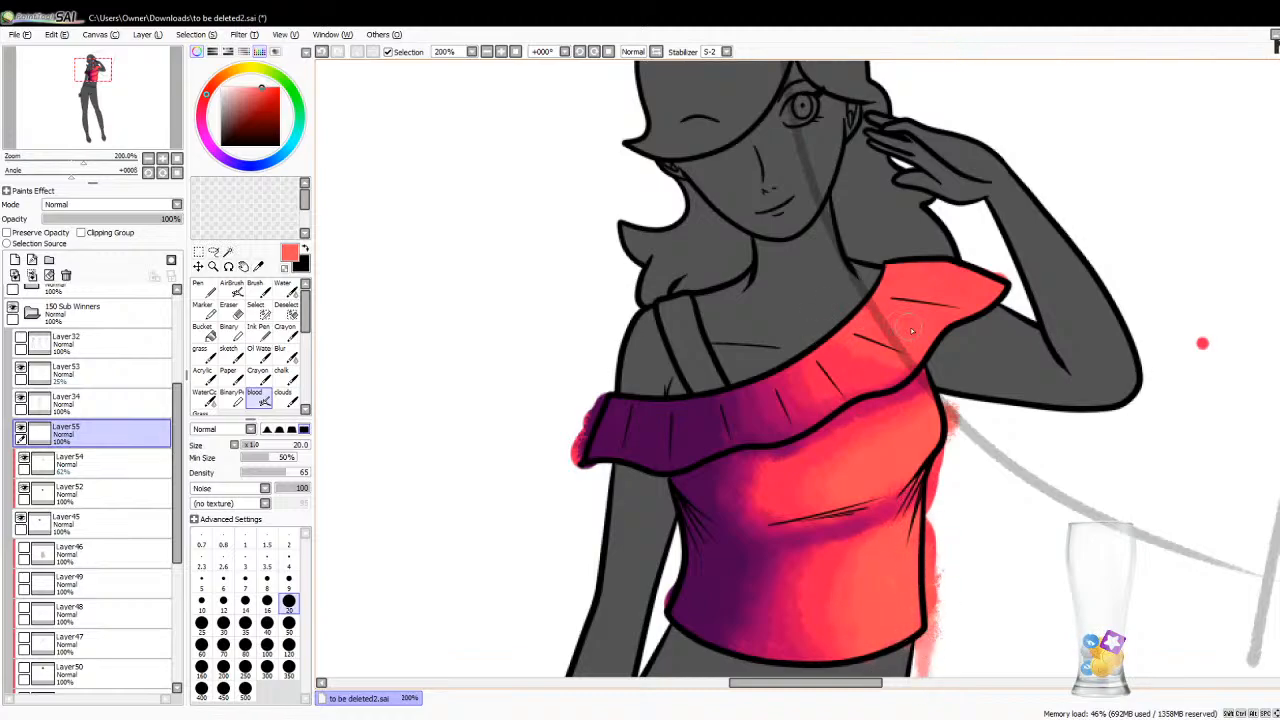
mouse_move(812, 315)
left_mouse_down()
mouse_move(839, 294)
mouse_move(919, 268)
mouse_move(1023, 287)
mouse_move(1058, 313)
mouse_move(976, 287)
mouse_move(1005, 295)
left_mouse_up()
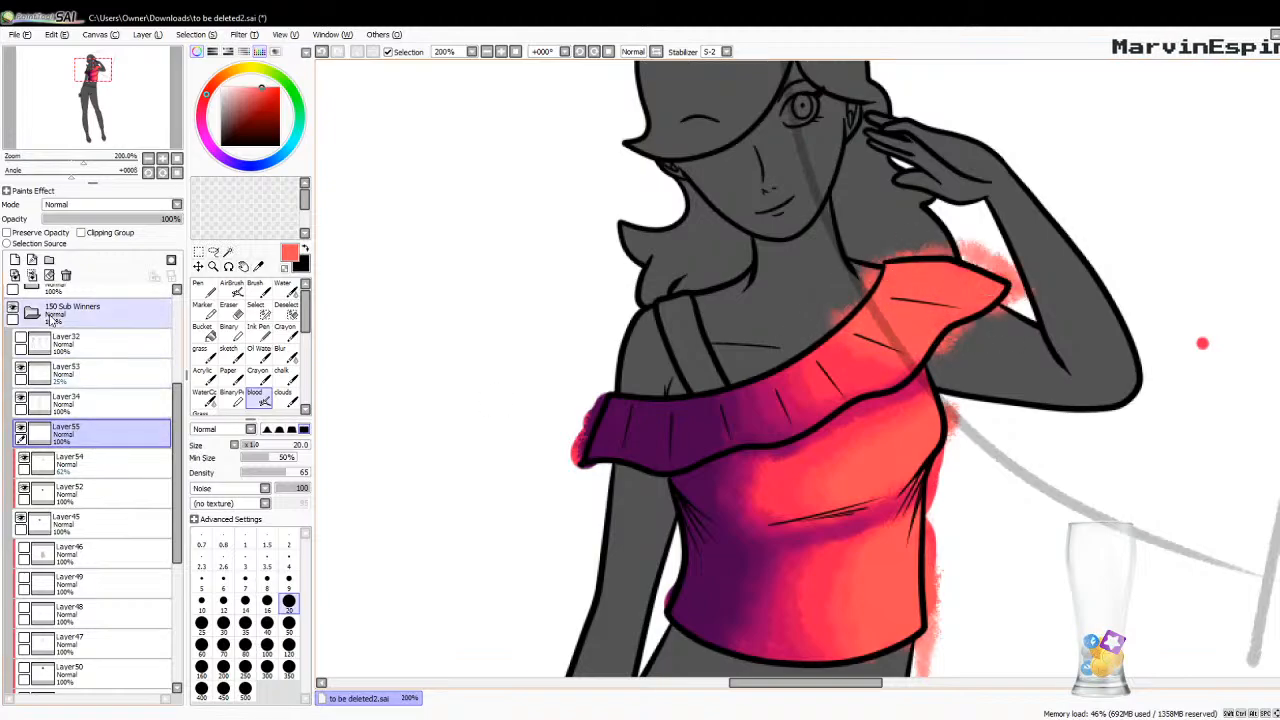
left_click(32, 276)
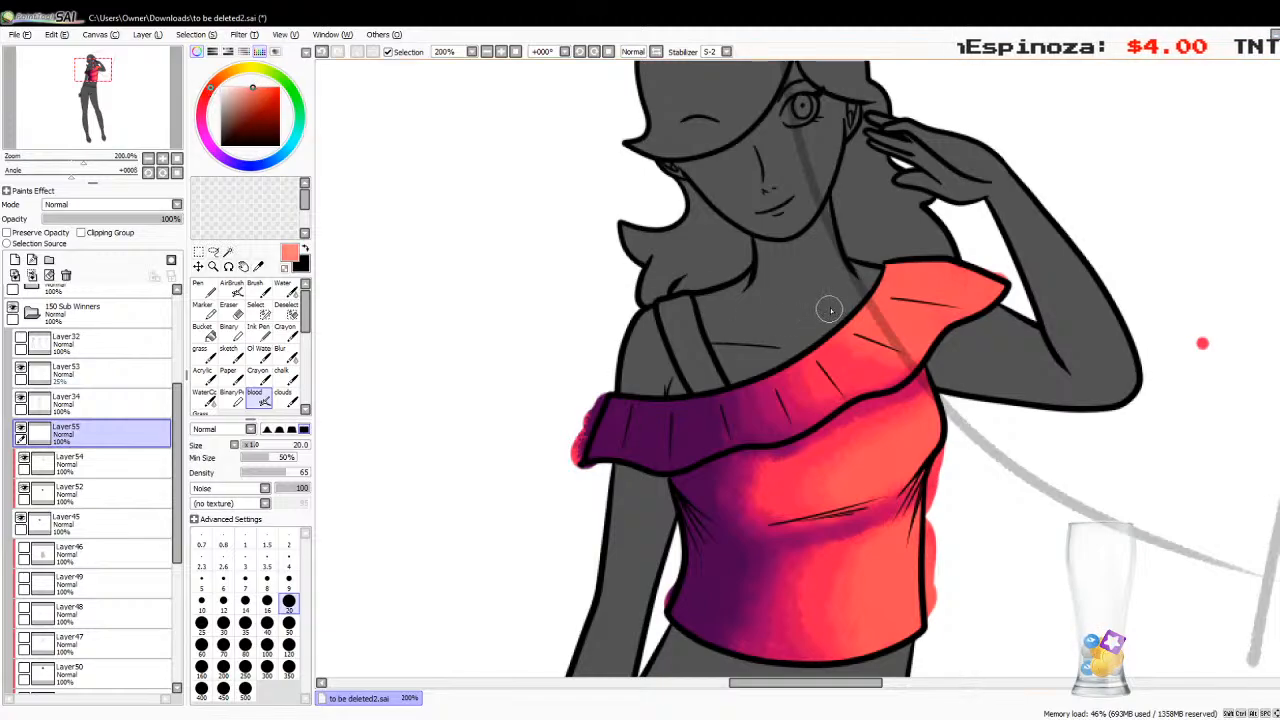
Step: Paint lighter salmon highlights on the lit ruffle, chest and waist on a new layer, clip it, reduce its opacity, and merge it into Layer54
mouse_move(857, 306)
left_mouse_down()
mouse_move(957, 333)
mouse_move(945, 330)
mouse_move(1004, 317)
mouse_move(1017, 290)
mouse_move(875, 283)
mouse_move(872, 313)
mouse_move(909, 316)
mouse_move(891, 318)
mouse_move(911, 290)
mouse_move(904, 263)
mouse_move(980, 257)
mouse_move(893, 284)
left_mouse_up()
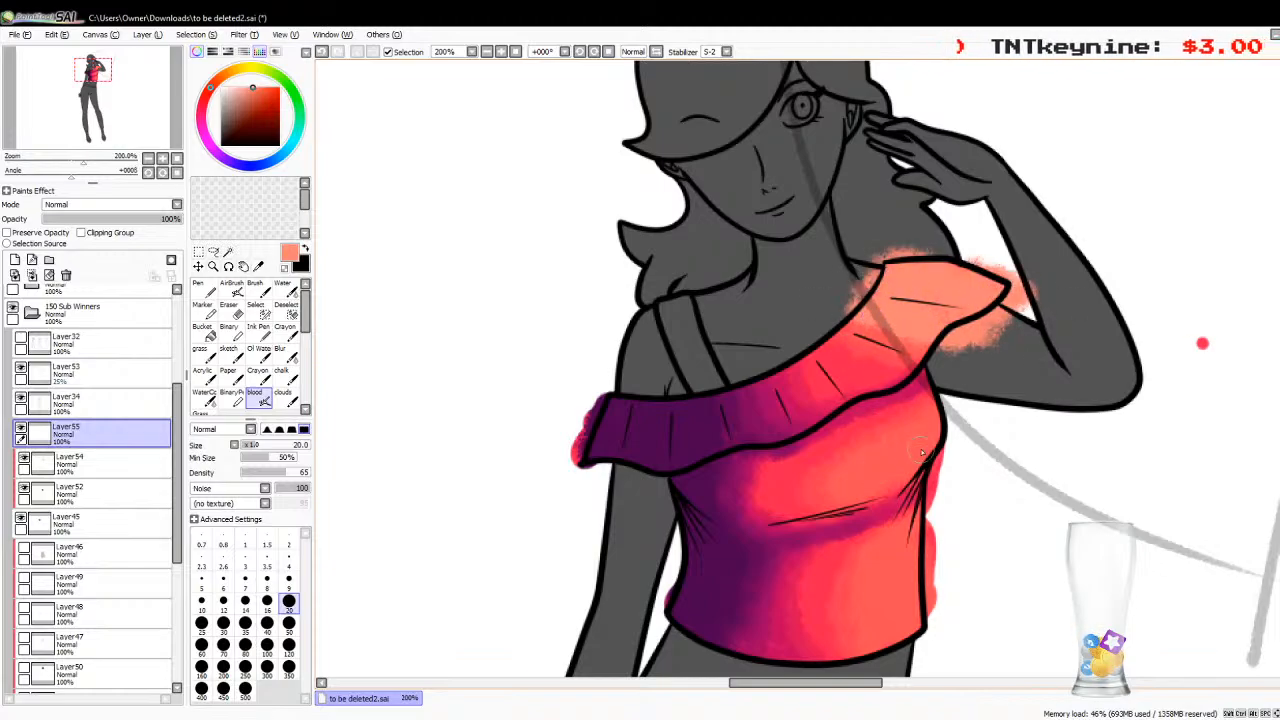
mouse_move(922, 452)
left_mouse_down()
mouse_move(952, 421)
mouse_move(868, 481)
left_mouse_up()
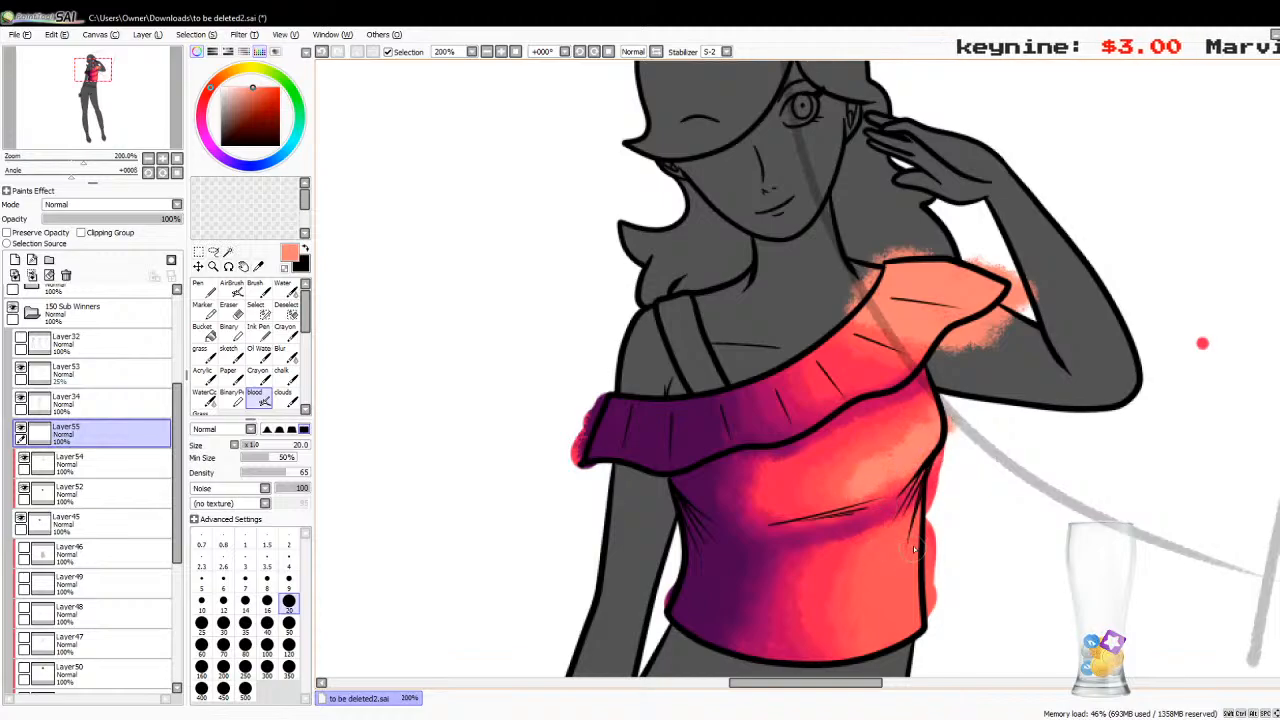
mouse_move(914, 548)
left_mouse_down()
mouse_move(885, 570)
mouse_move(892, 562)
mouse_move(905, 630)
mouse_move(932, 600)
left_mouse_up()
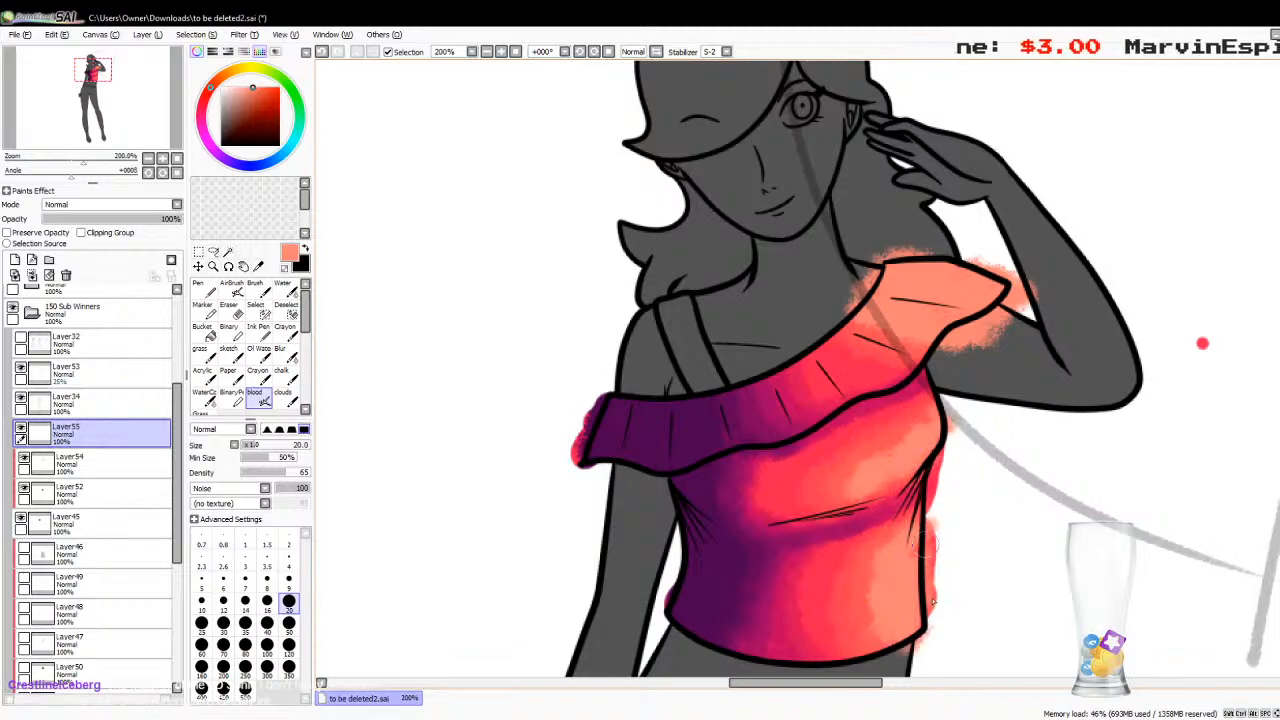
left_click(81, 232)
left_click(118, 219)
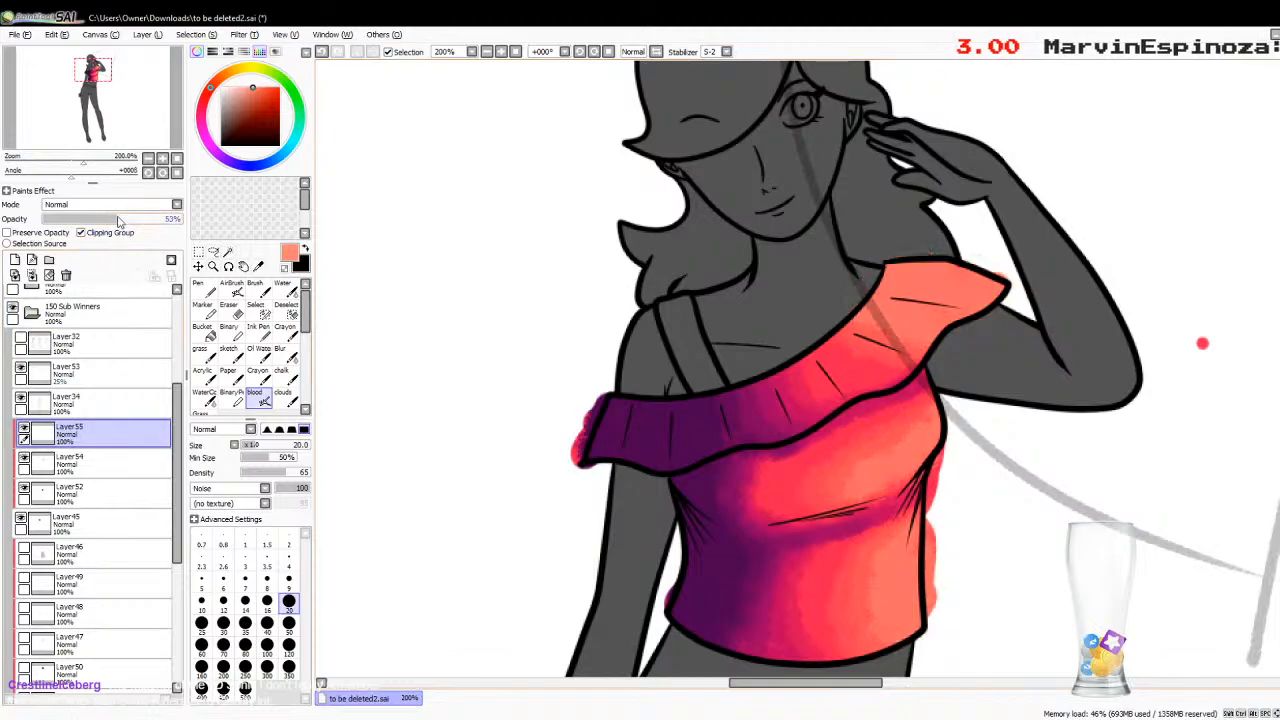
left_click_drag(109, 220, 111, 221)
left_click(32, 276)
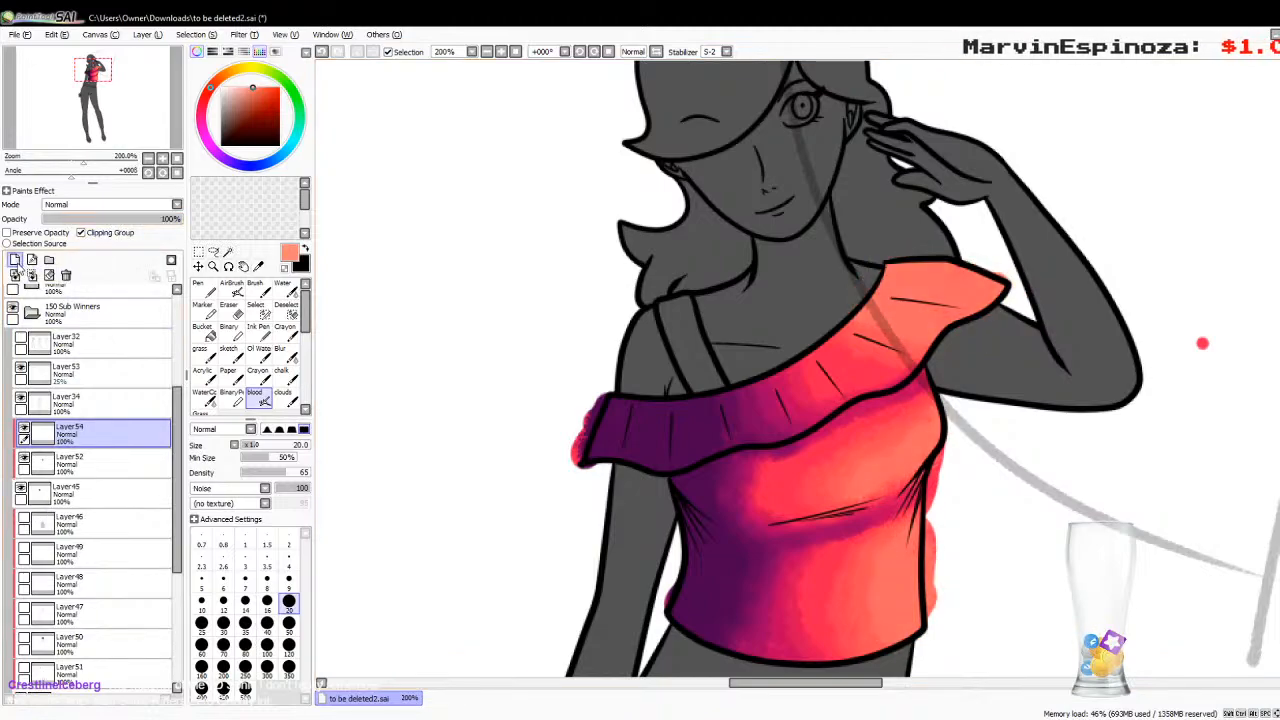
Step: Brighten the top's lit side edge and ruffle end with salmon on a new clipped layer at 75% opacity
left_click(15, 261)
mouse_move(917, 545)
left_mouse_down()
mouse_move(912, 610)
mouse_move(935, 672)
left_mouse_up()
mouse_move(930, 452)
left_mouse_down()
mouse_move(962, 420)
mouse_move(950, 435)
left_mouse_up()
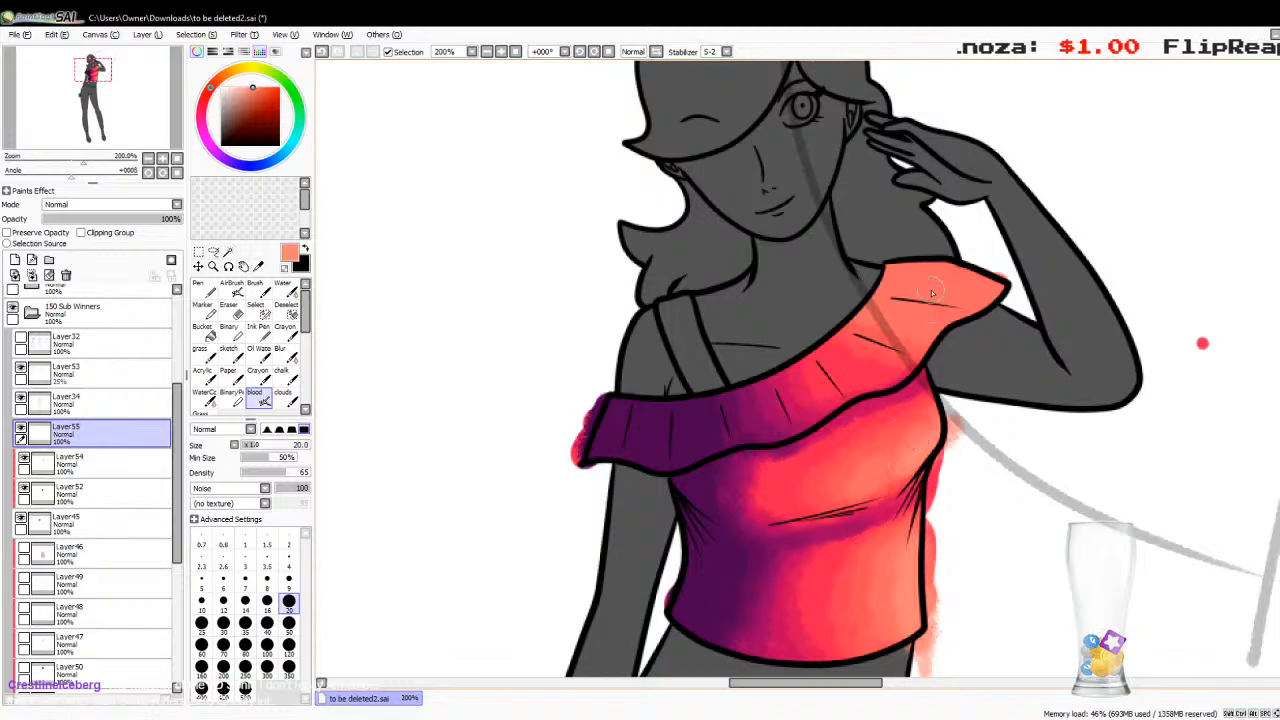
mouse_move(935, 300)
left_mouse_down()
mouse_move(985, 310)
mouse_move(981, 323)
mouse_move(878, 276)
mouse_move(908, 262)
mouse_move(1048, 330)
left_mouse_up()
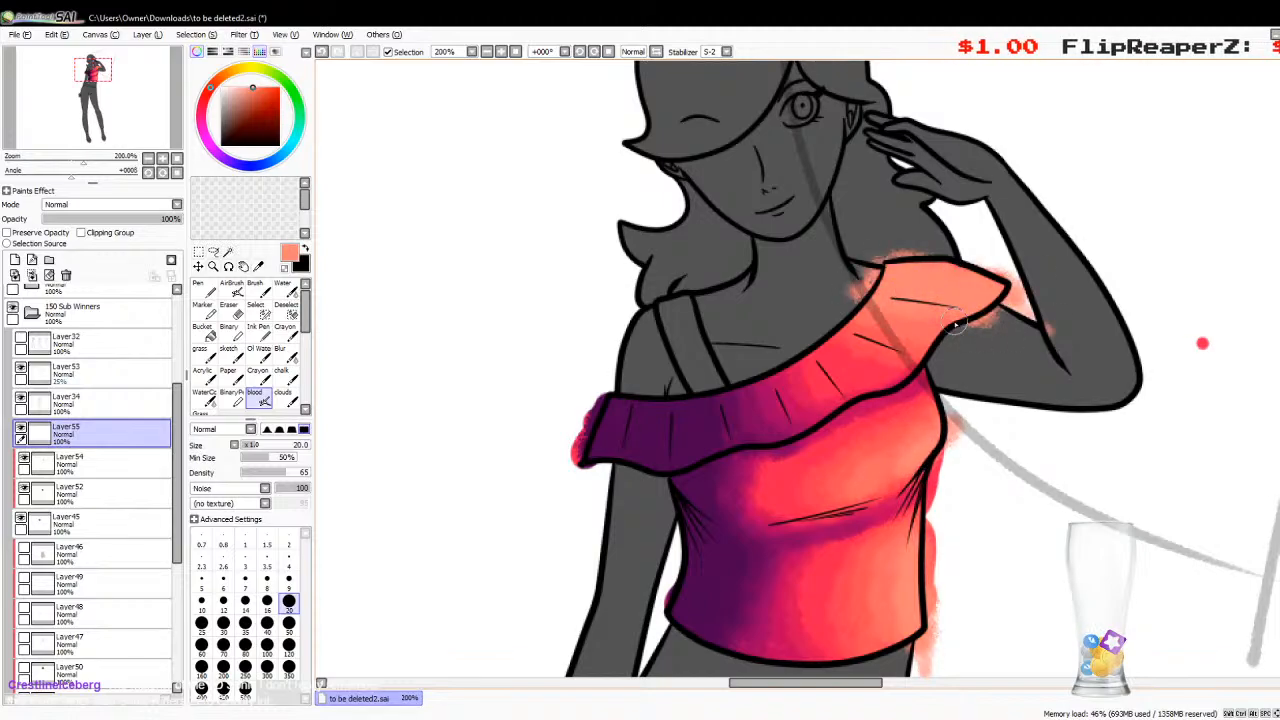
left_click(124, 233)
mouse_move(165, 218)
left_mouse_down()
mouse_move(139, 220)
mouse_move(165, 221)
left_mouse_up()
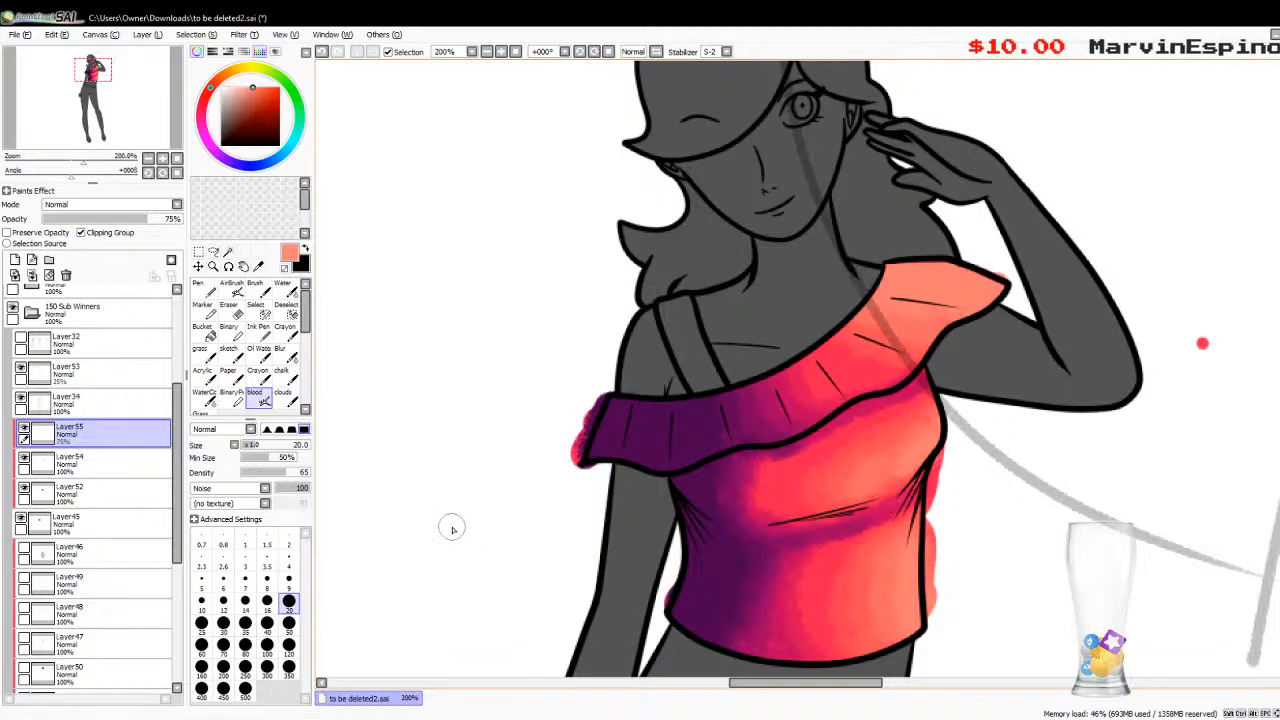
Step: Merge the top's highlight and shading layers down into Layer45 and clip it to the figure's base layer
left_click(36, 275)
left_click(36, 275)
left_click(36, 275)
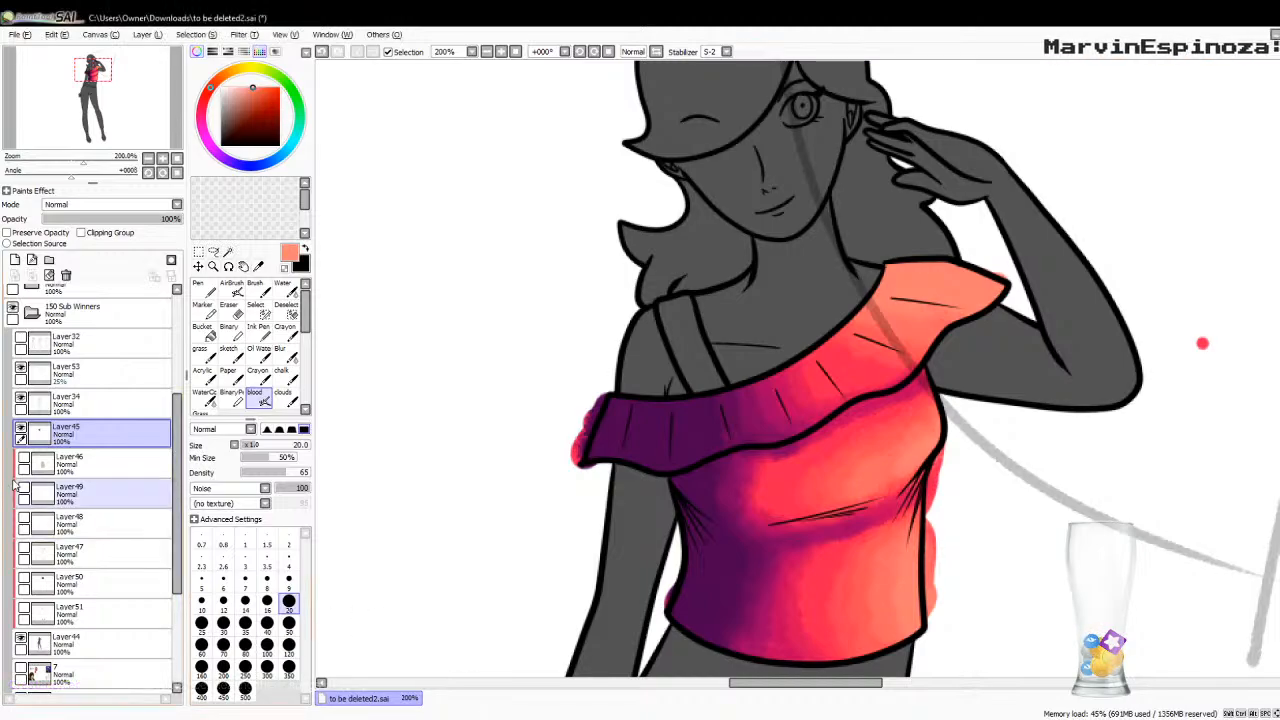
left_click(81, 232)
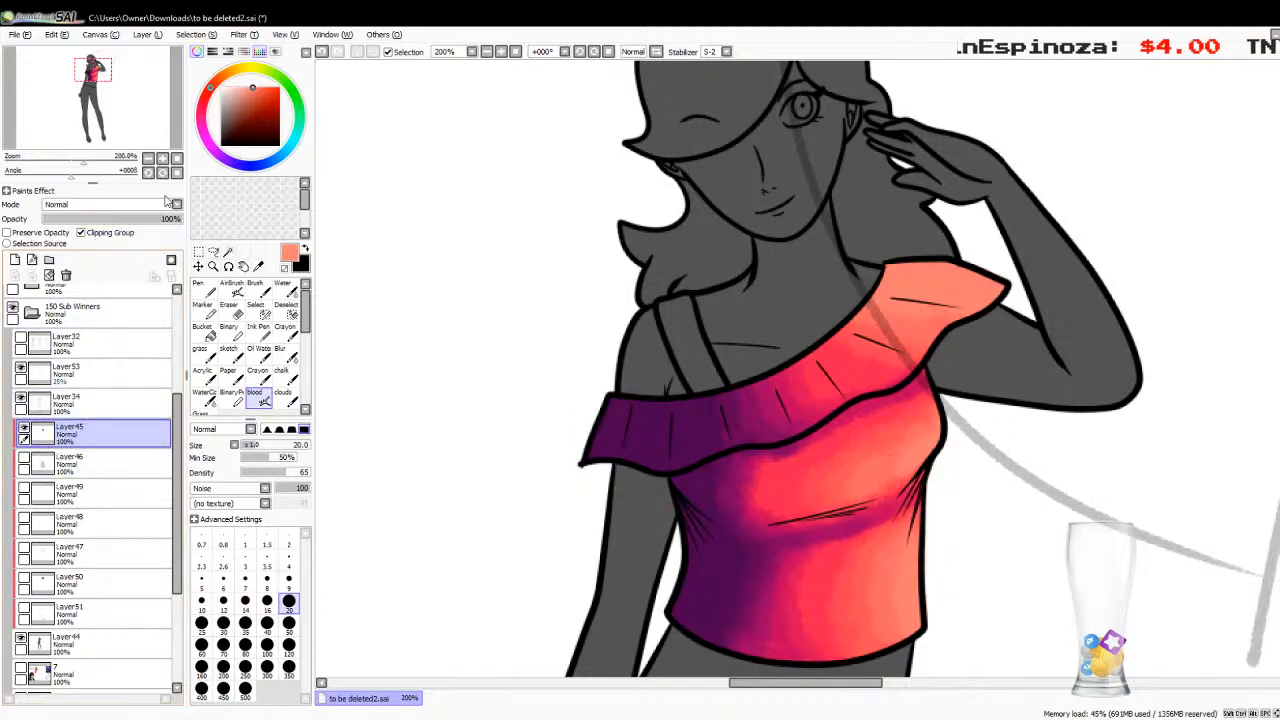
left_click(149, 160)
left_click(149, 160)
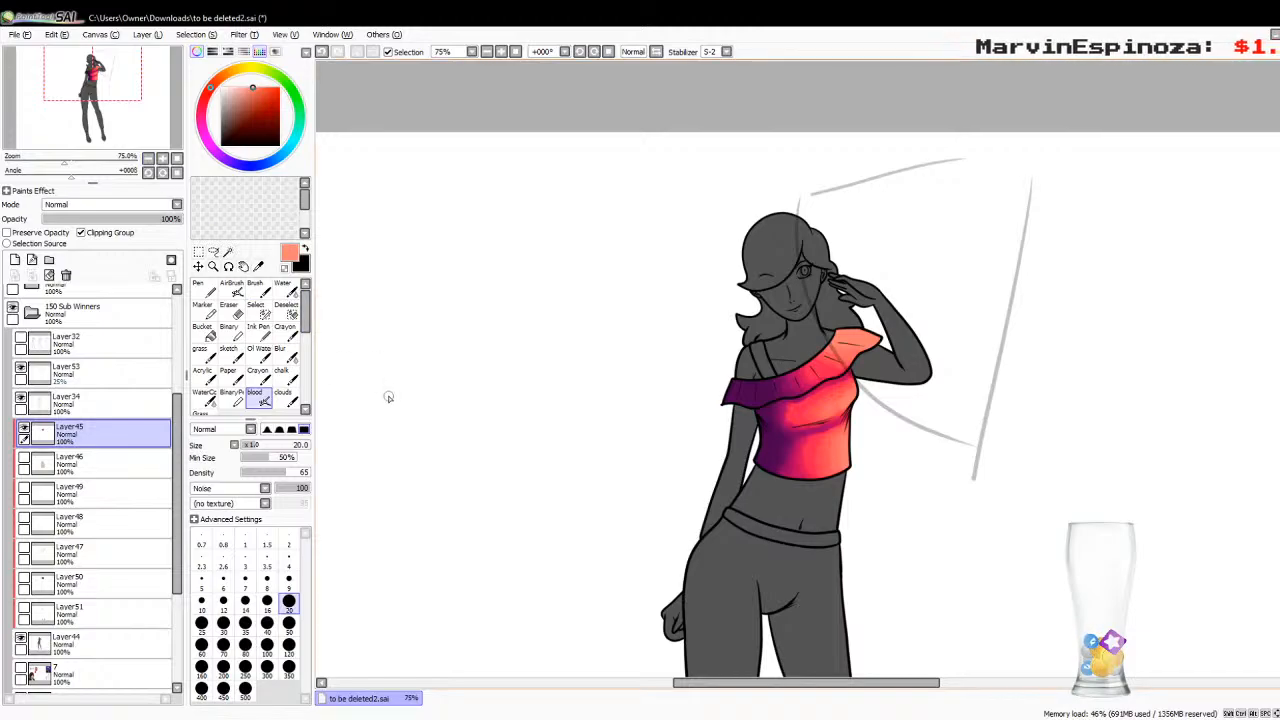
Step: Toggle the hidden colour layers Layer46, Layer49, Layer50 and Layer47 to check which part of the figure each one covers
left_click(23, 465)
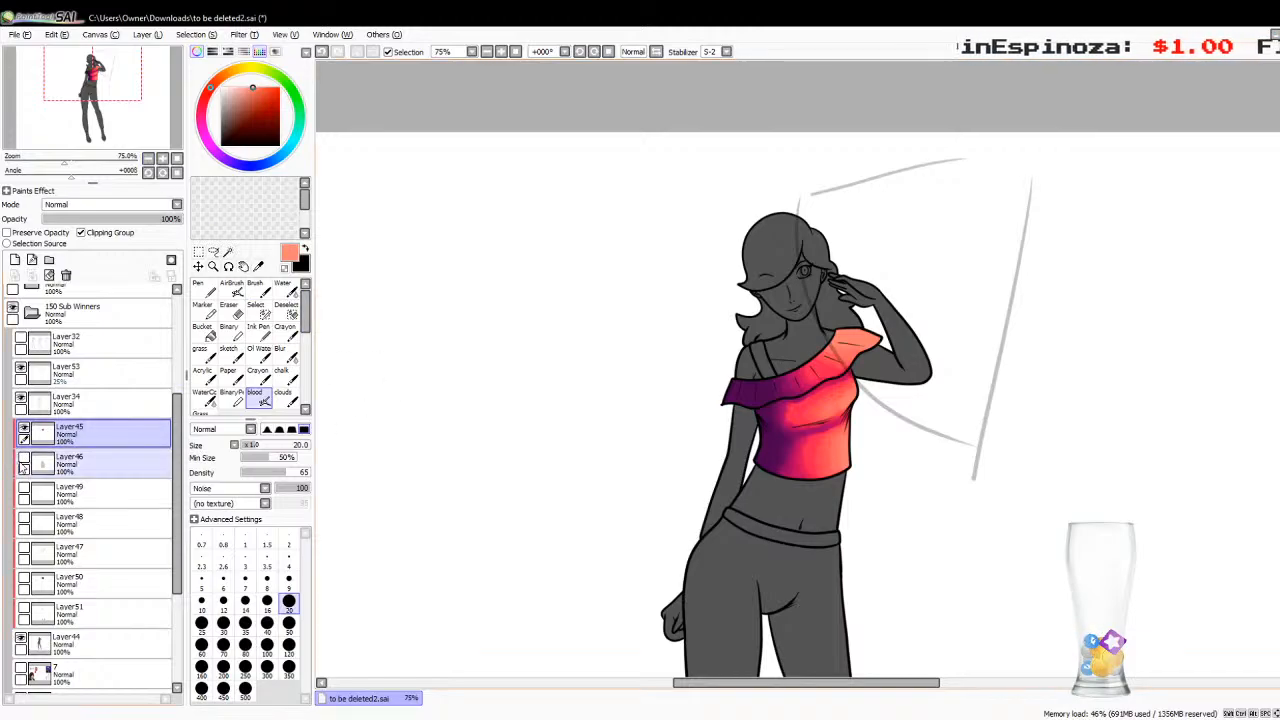
left_click(24, 489)
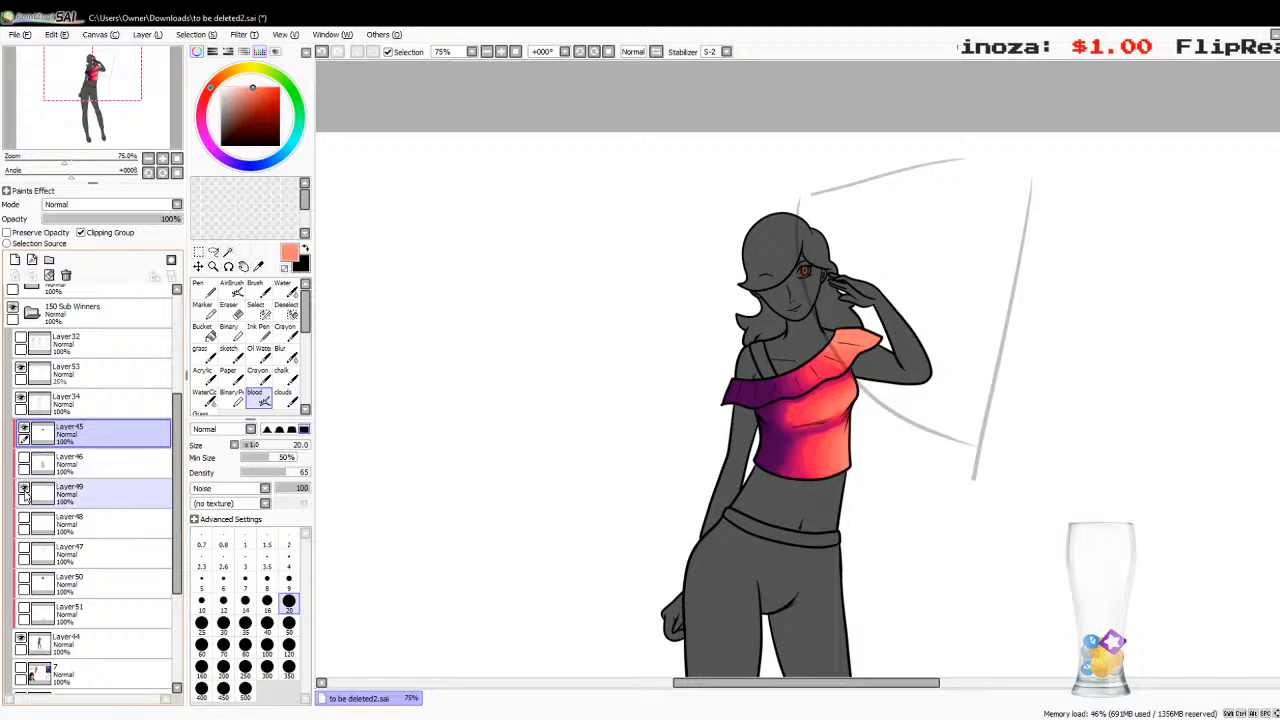
left_click(24, 580)
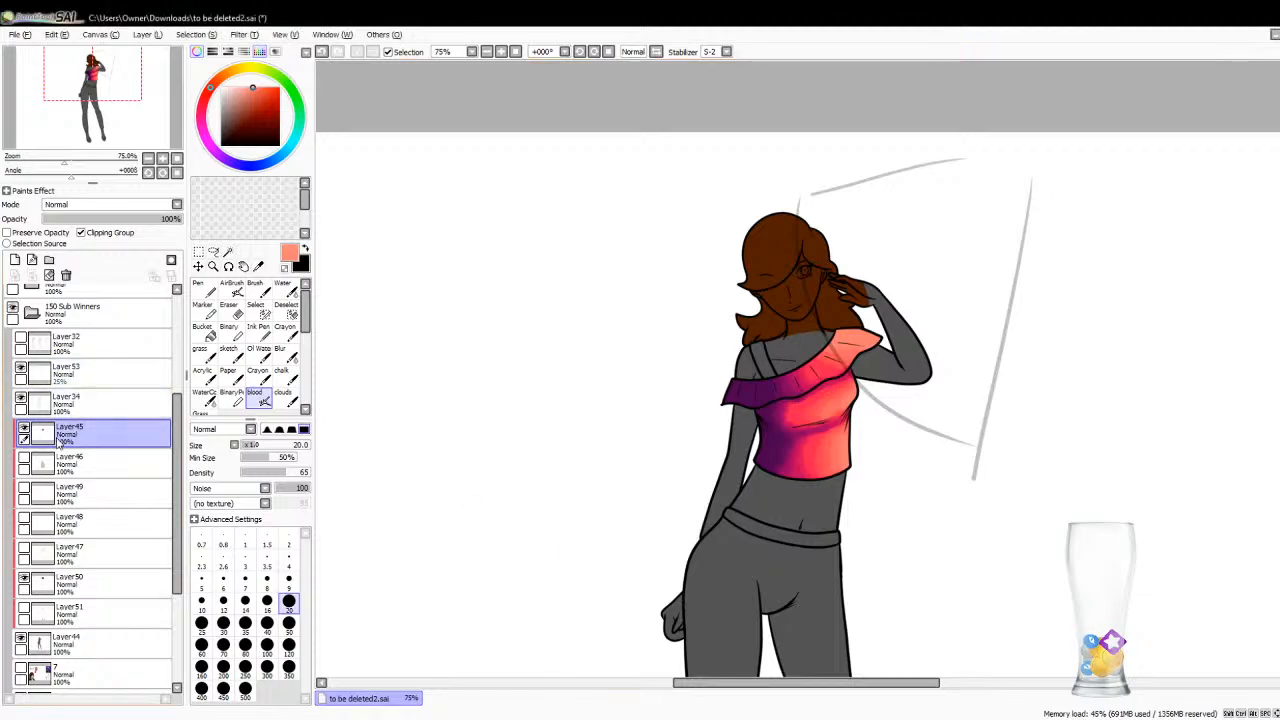
left_click(36, 474, "ctrl")
left_click(60, 582)
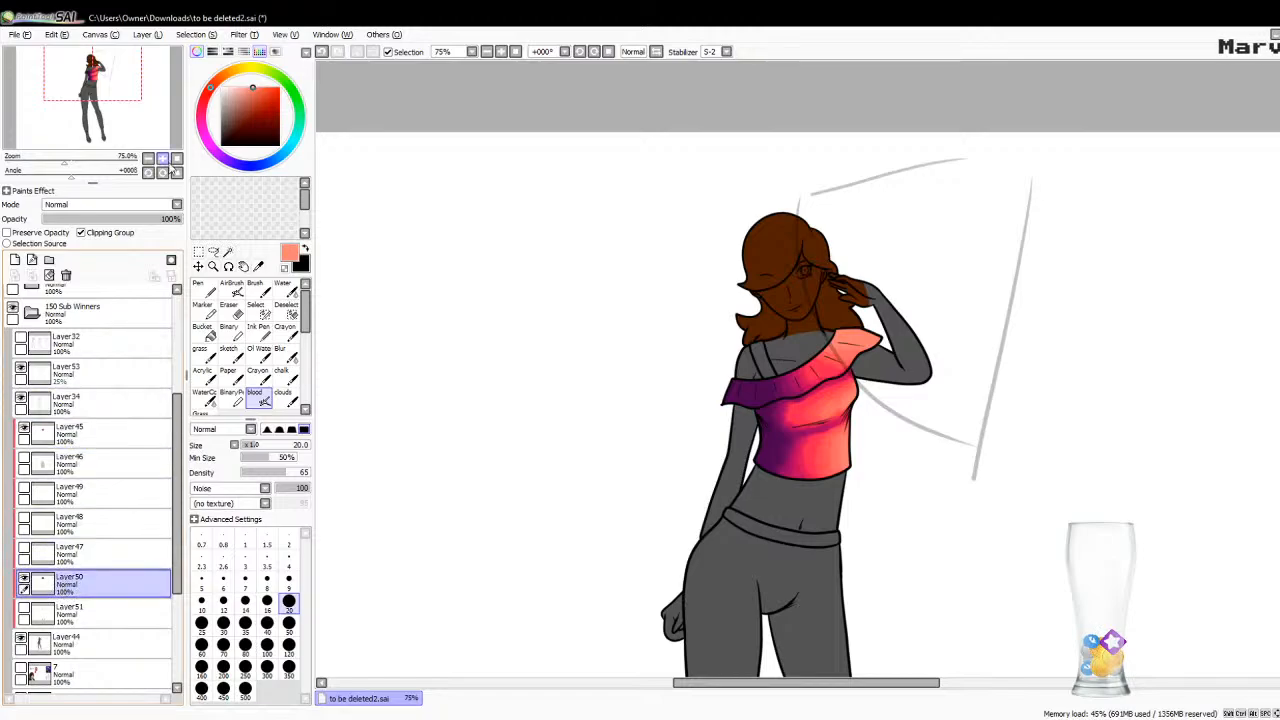
left_click(162, 160)
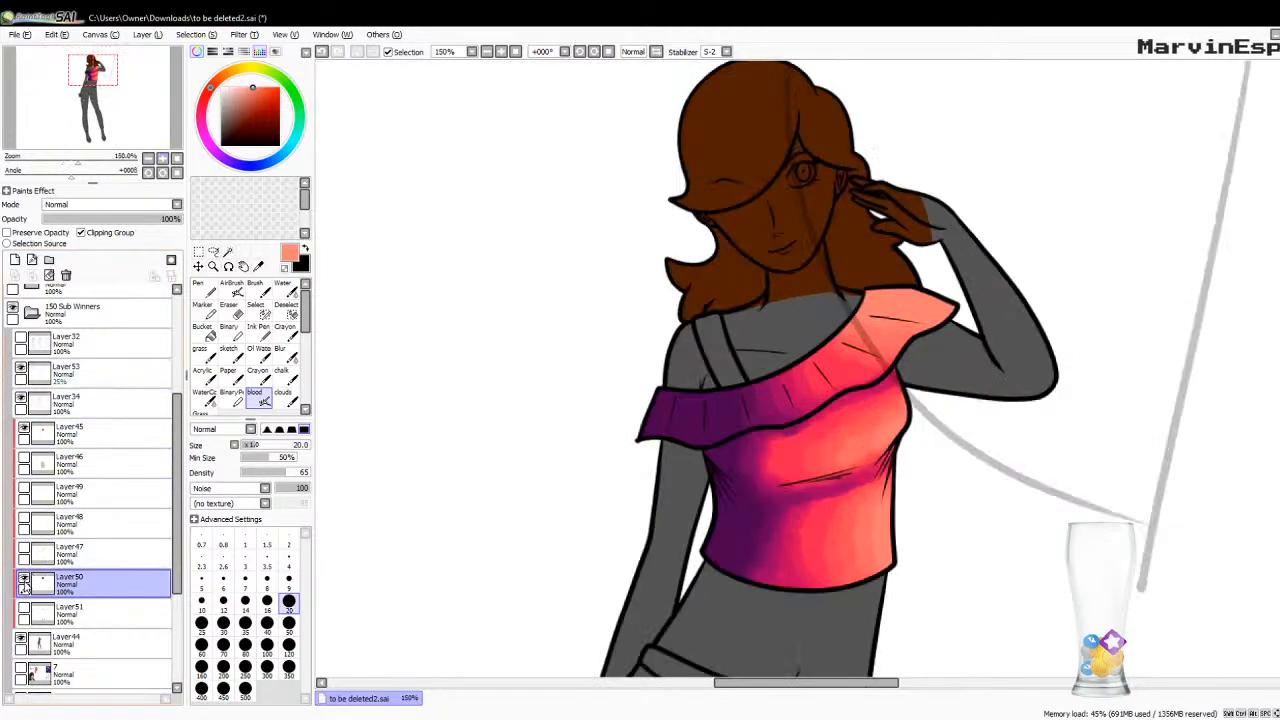
left_click(22, 579)
left_click(24, 549)
left_click(24, 549)
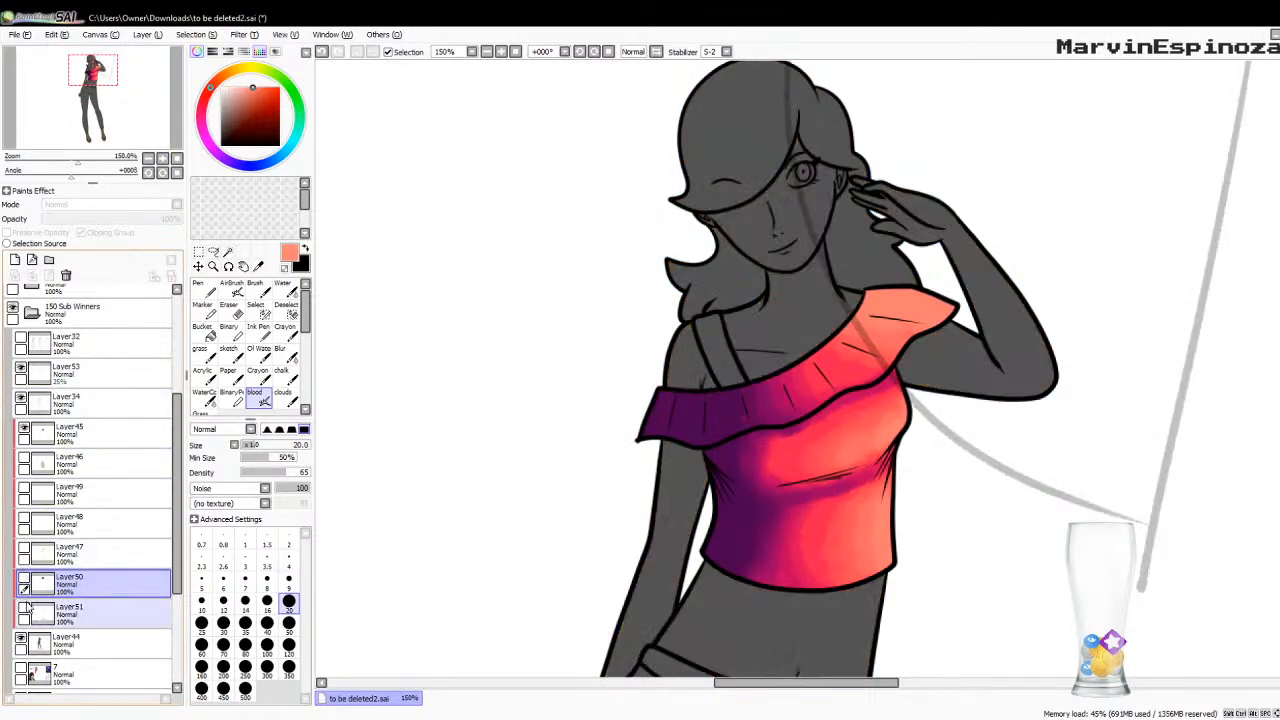
Step: Show Layer51 with the dark shoulder strap, sample the strap's colour, and release the layer from the clipping group
left_click(22, 610)
left_click(40, 612)
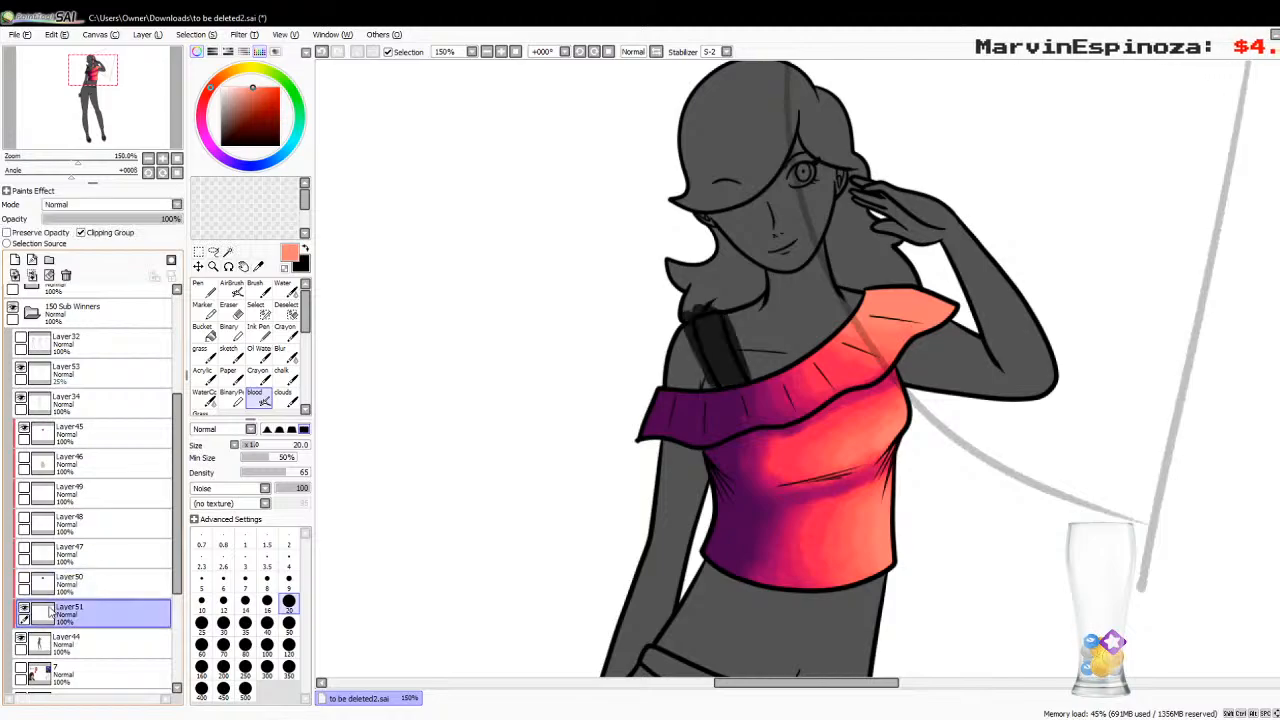
left_click(258, 265)
left_click(162, 158)
left_click(162, 158)
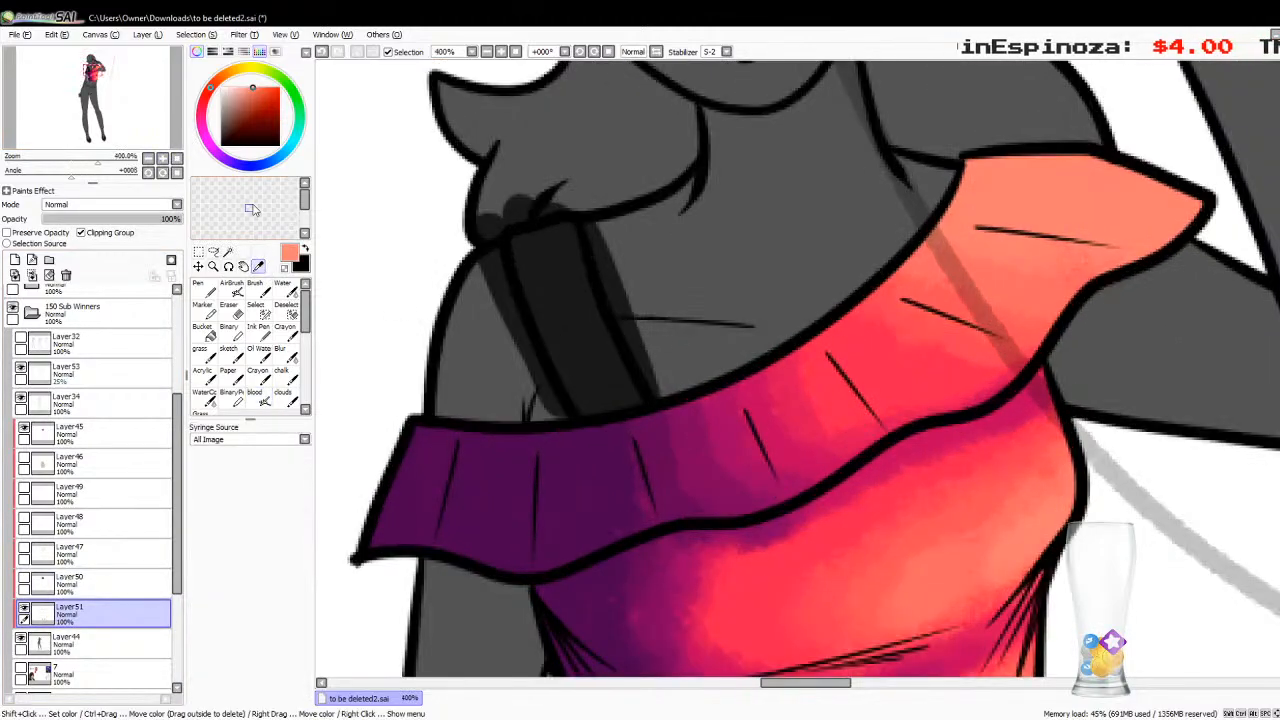
left_click(256, 393)
left_click(82, 233)
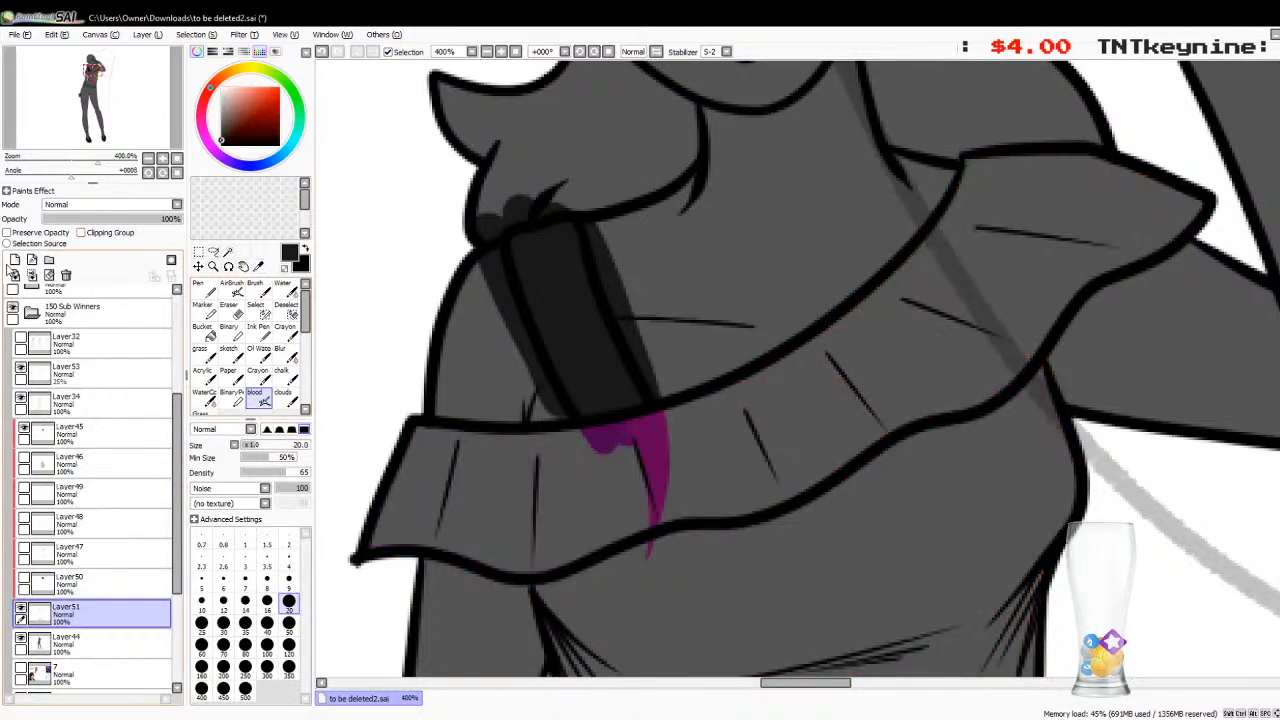
Step: On a new layer clipped to Layer51, shade the strap's outer side in black with a size 16 brush and set the opacity to 49%
left_click(15, 261)
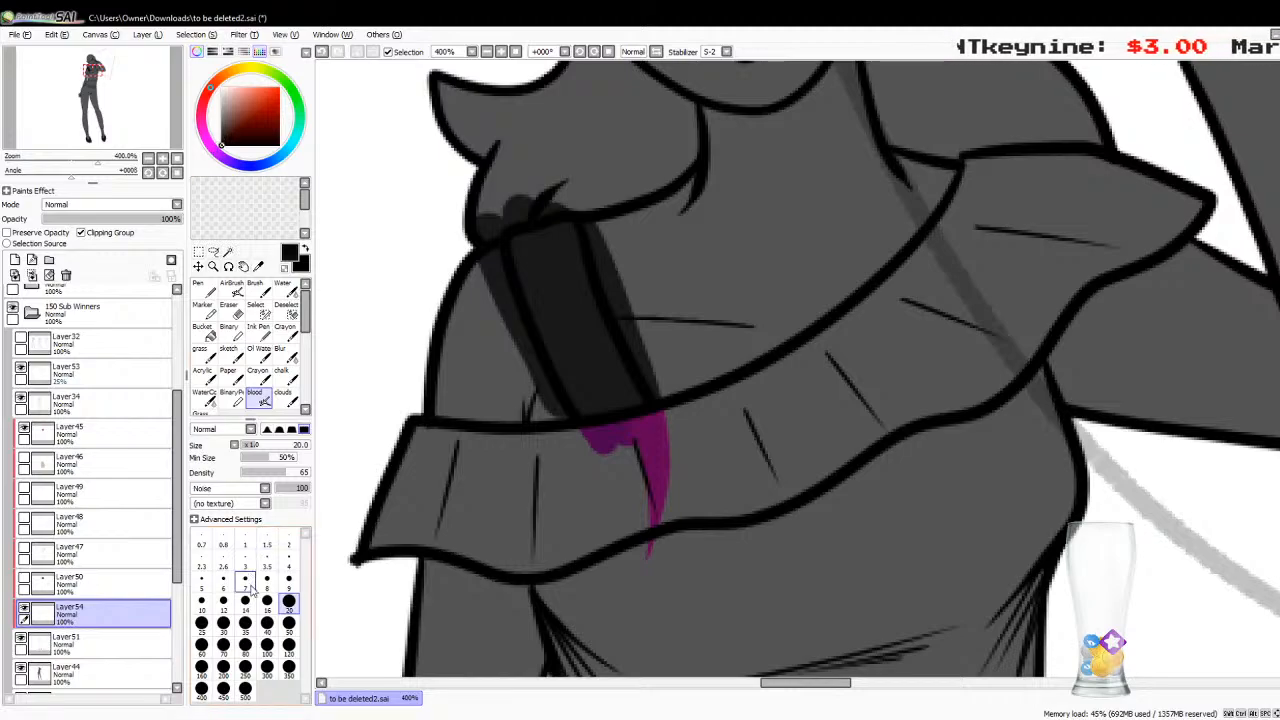
key("bracketleft")
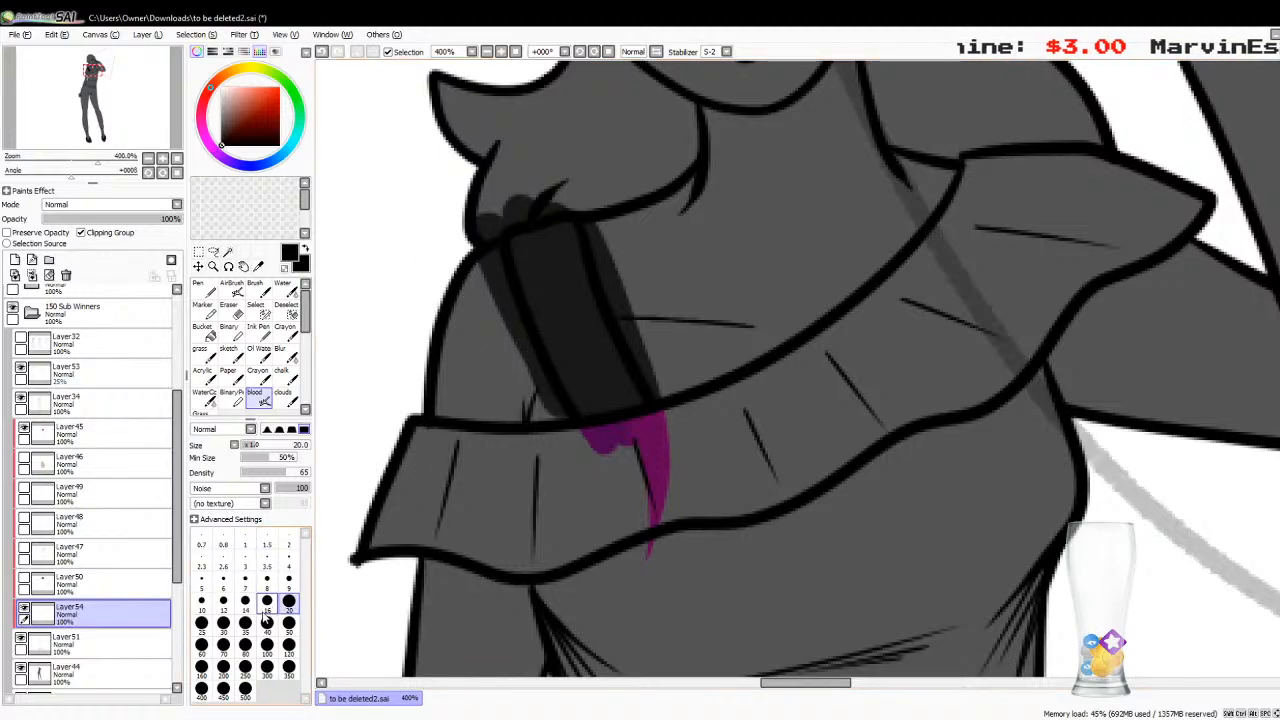
mouse_move(535, 228)
left_mouse_down()
mouse_move(534, 289)
mouse_move(529, 216)
mouse_move(554, 362)
mouse_move(550, 311)
mouse_move(610, 440)
left_mouse_up()
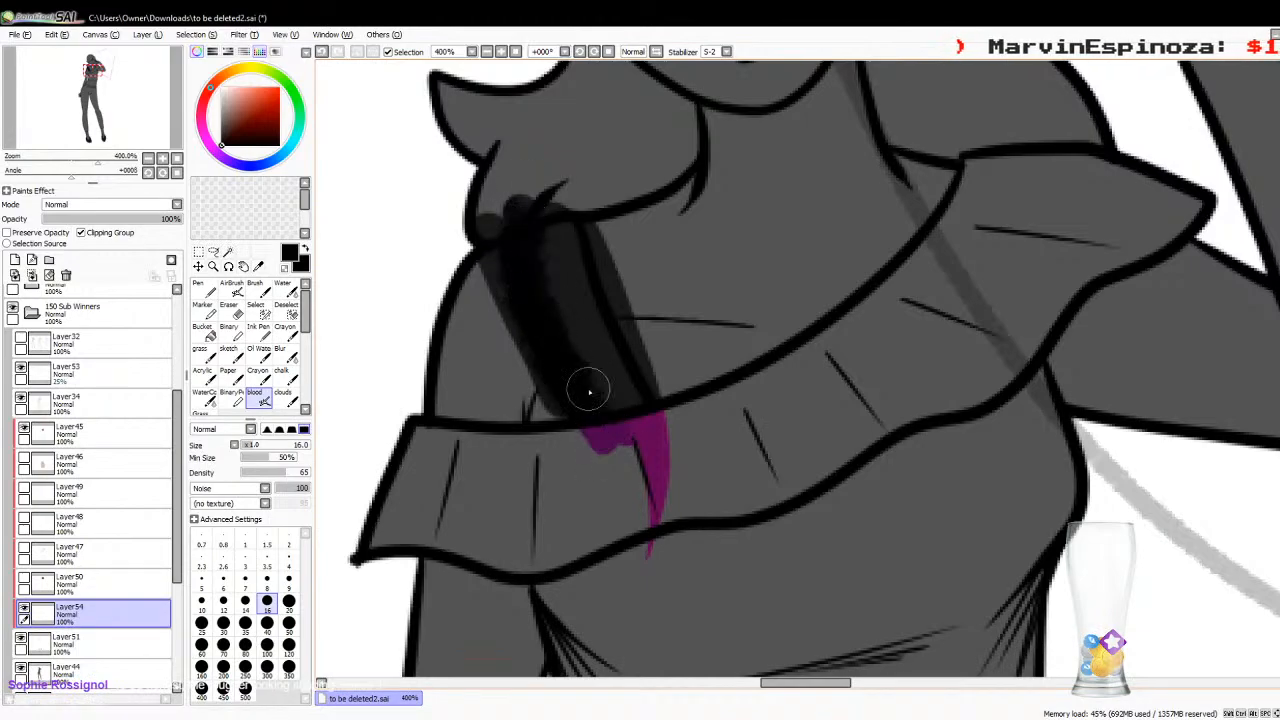
left_click_drag(130, 220, 100, 222)
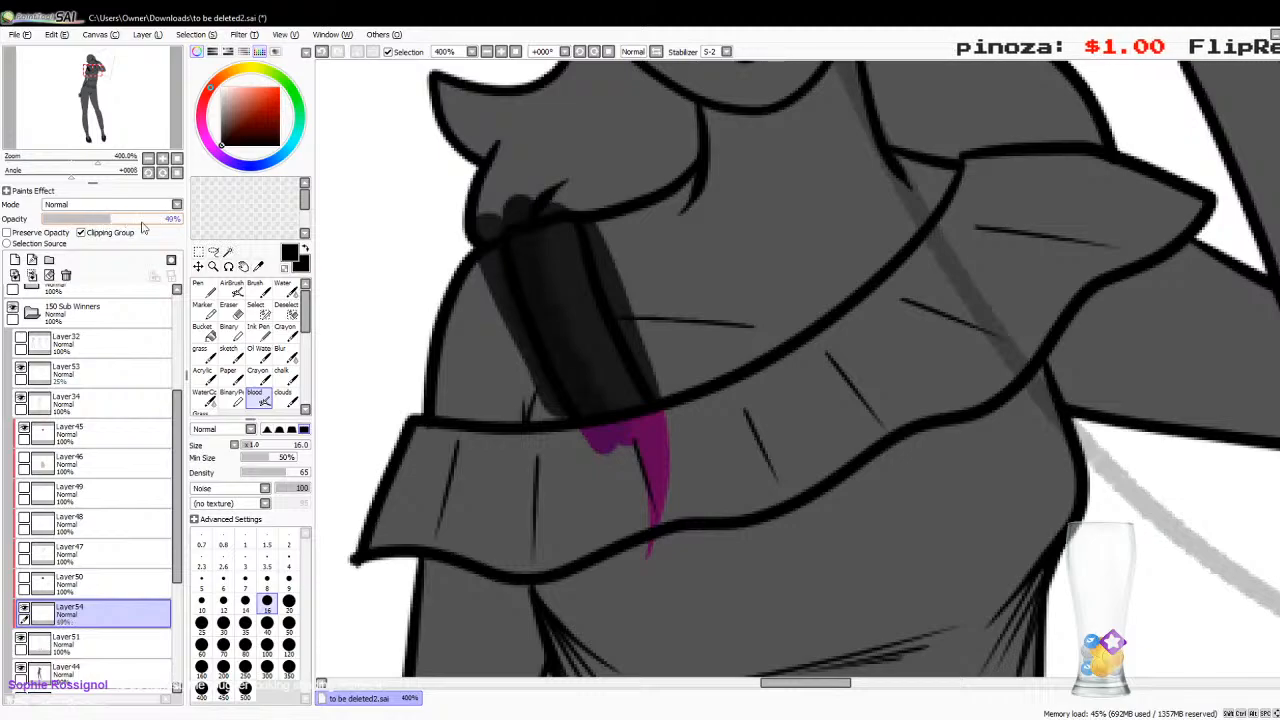
Step: Shade the lower and outer areas of both shoes in black on the 49% shading layer Layer54
scroll(1268, 260, "down", 10)
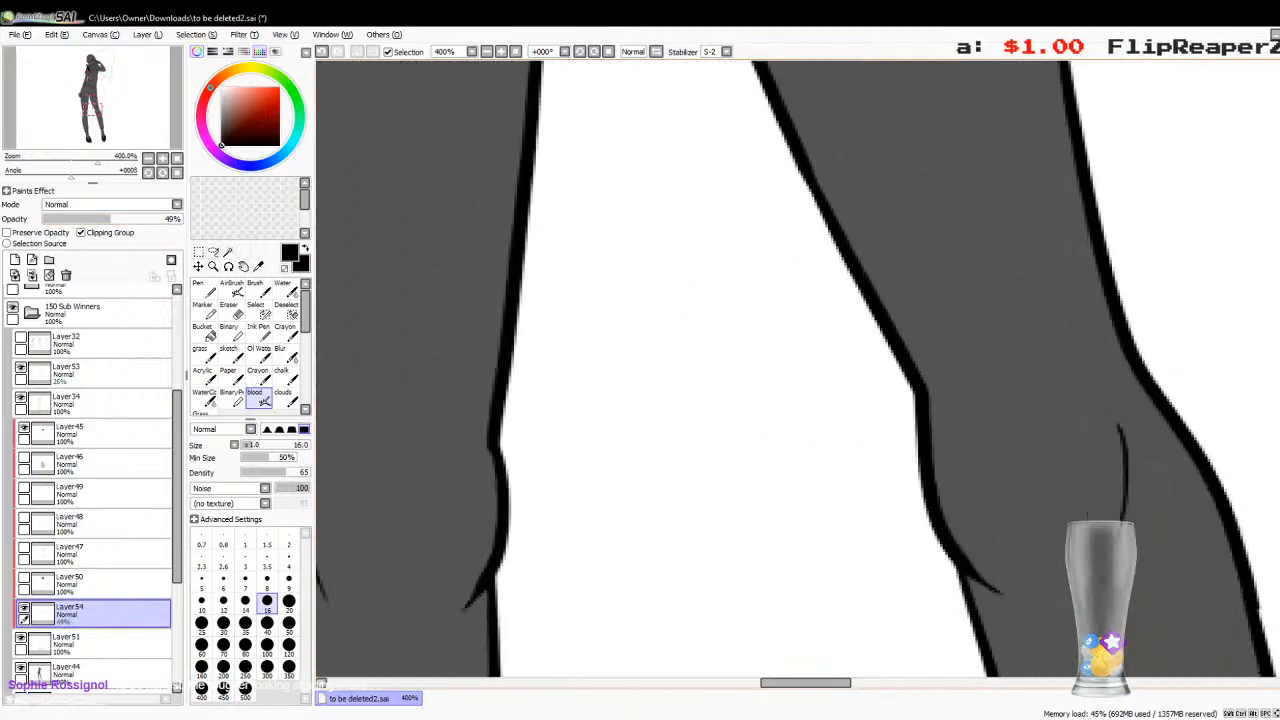
scroll(848, 434, "down", 8)
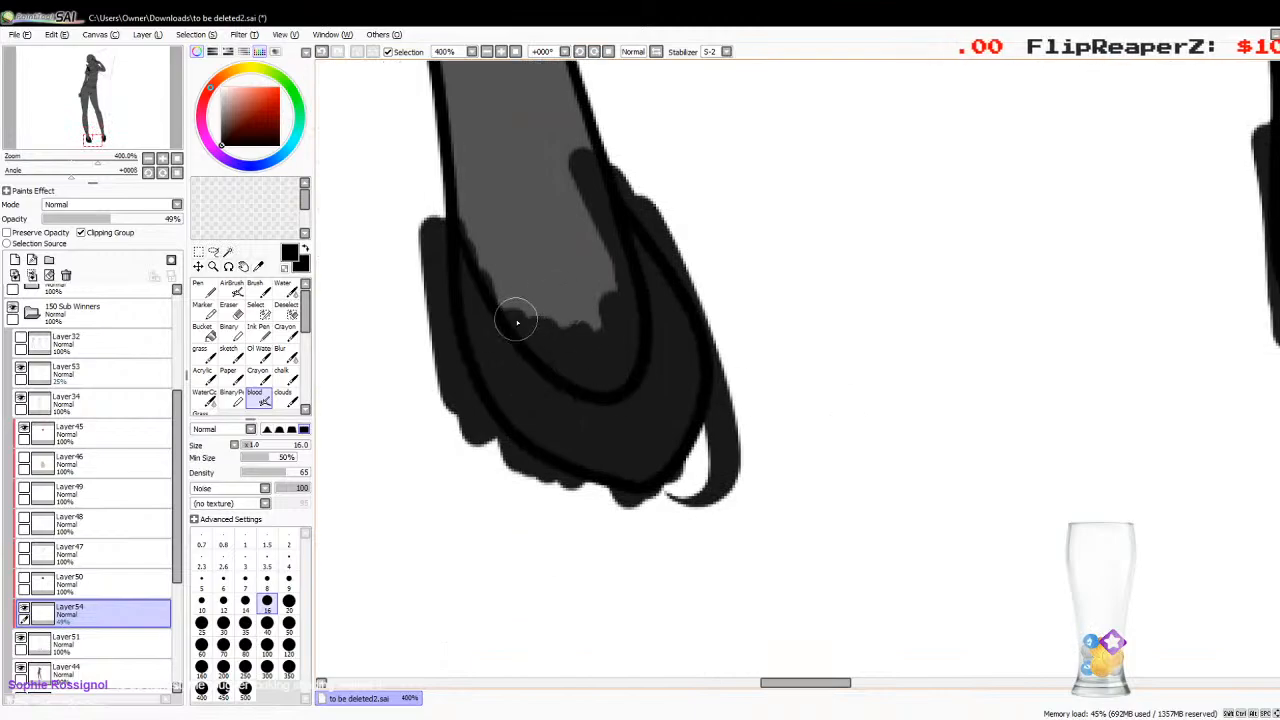
mouse_move(672, 424)
left_mouse_down()
mouse_move(743, 440)
mouse_move(542, 390)
mouse_move(551, 436)
mouse_move(477, 291)
mouse_move(547, 428)
left_mouse_up()
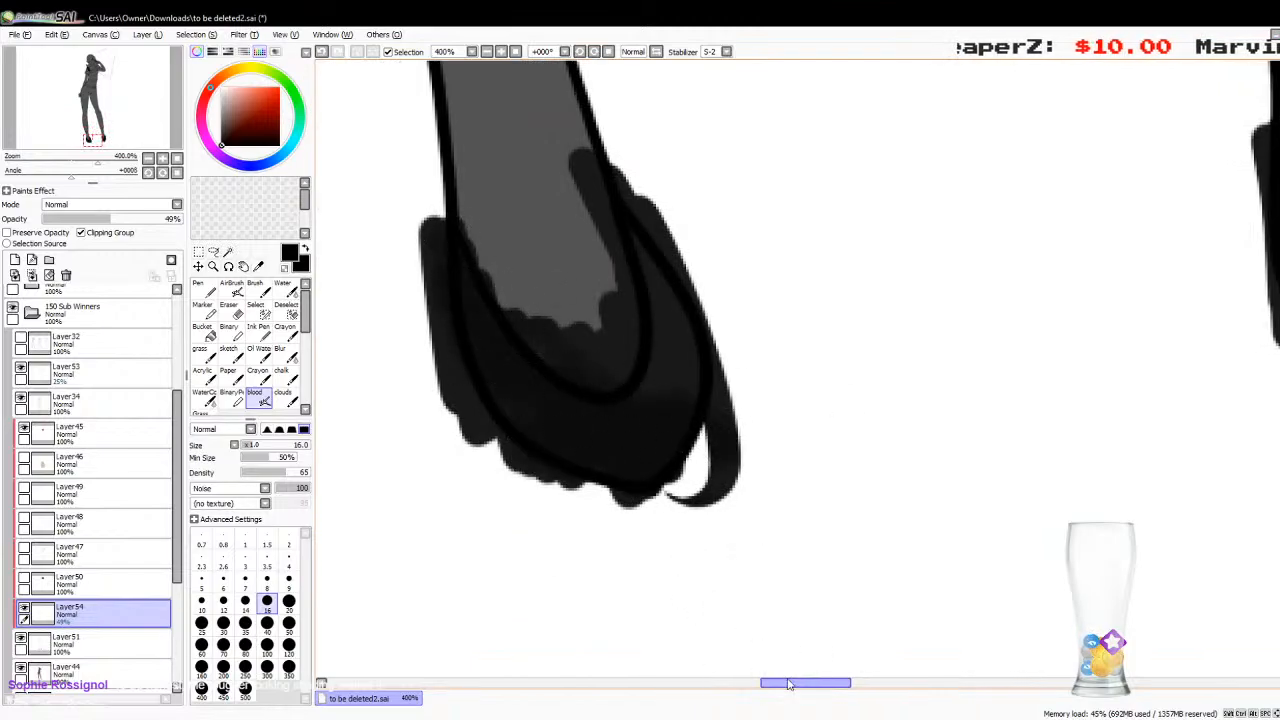
left_click_drag(789, 684, 842, 684)
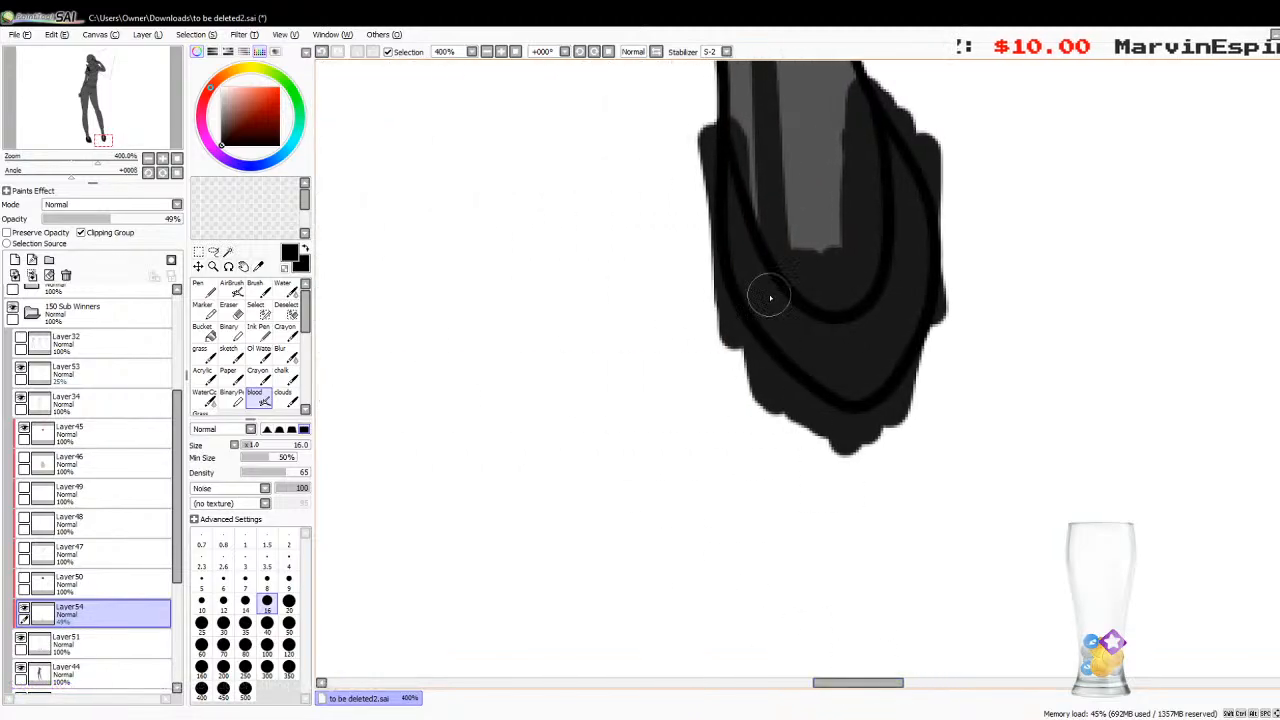
mouse_move(769, 297)
left_mouse_down()
mouse_move(802, 277)
mouse_move(879, 380)
mouse_move(827, 286)
mouse_move(795, 308)
mouse_move(768, 294)
mouse_move(702, 194)
mouse_move(696, 128)
mouse_move(741, 303)
mouse_move(878, 425)
left_mouse_up()
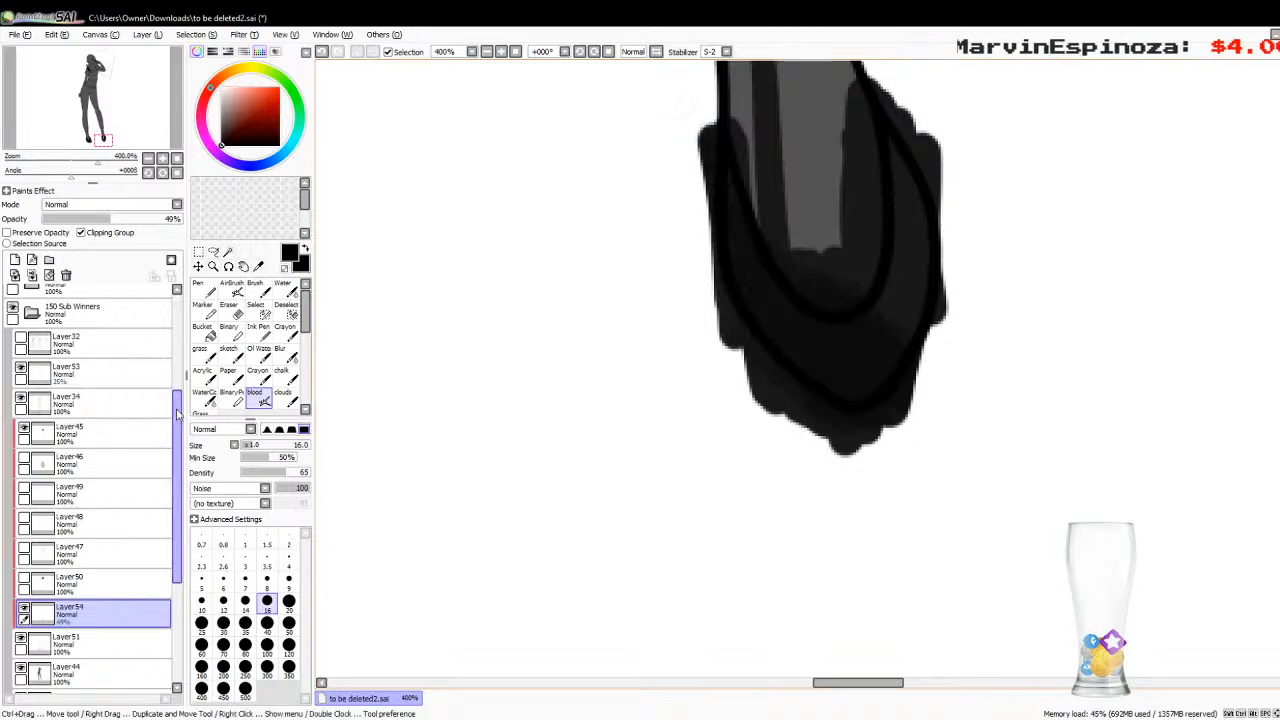
Step: On a new clipped layer above Layer54, deepen the black shading on both shoes and set the layer's opacity to 69%
left_click(15, 261)
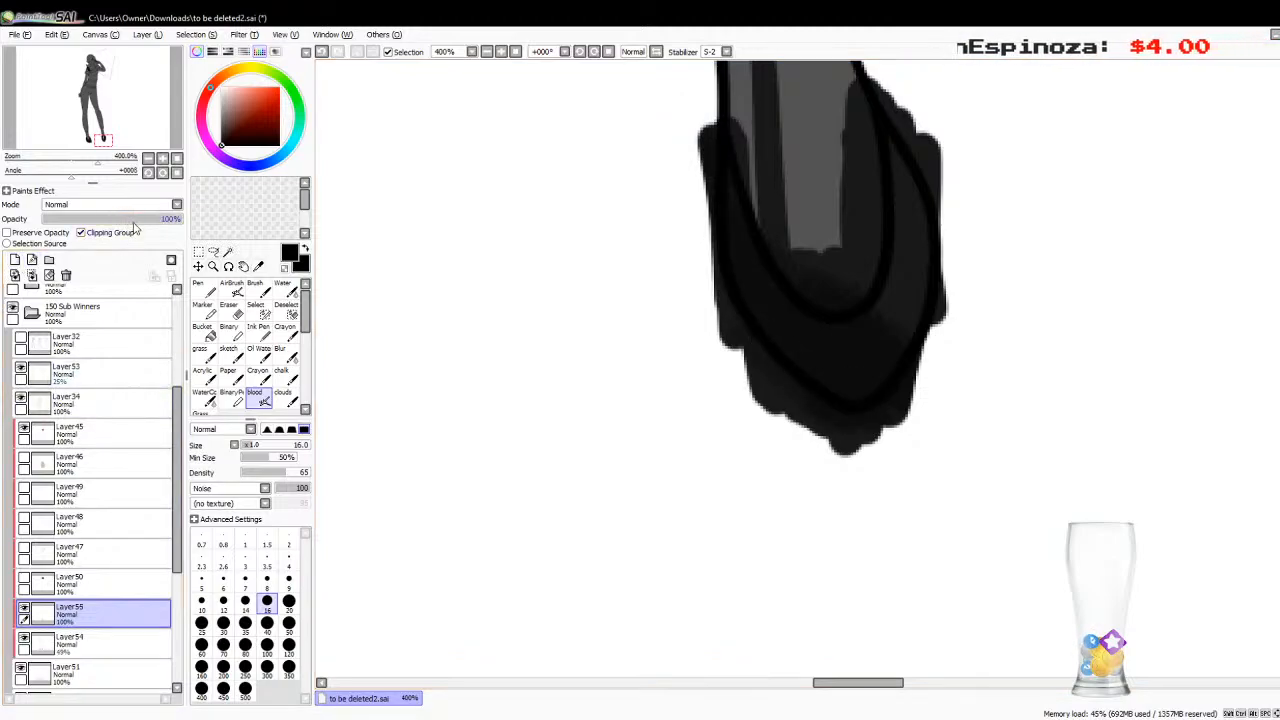
mouse_move(816, 303)
left_mouse_down()
mouse_move(889, 381)
mouse_move(830, 321)
mouse_move(775, 301)
mouse_move(731, 210)
left_mouse_up()
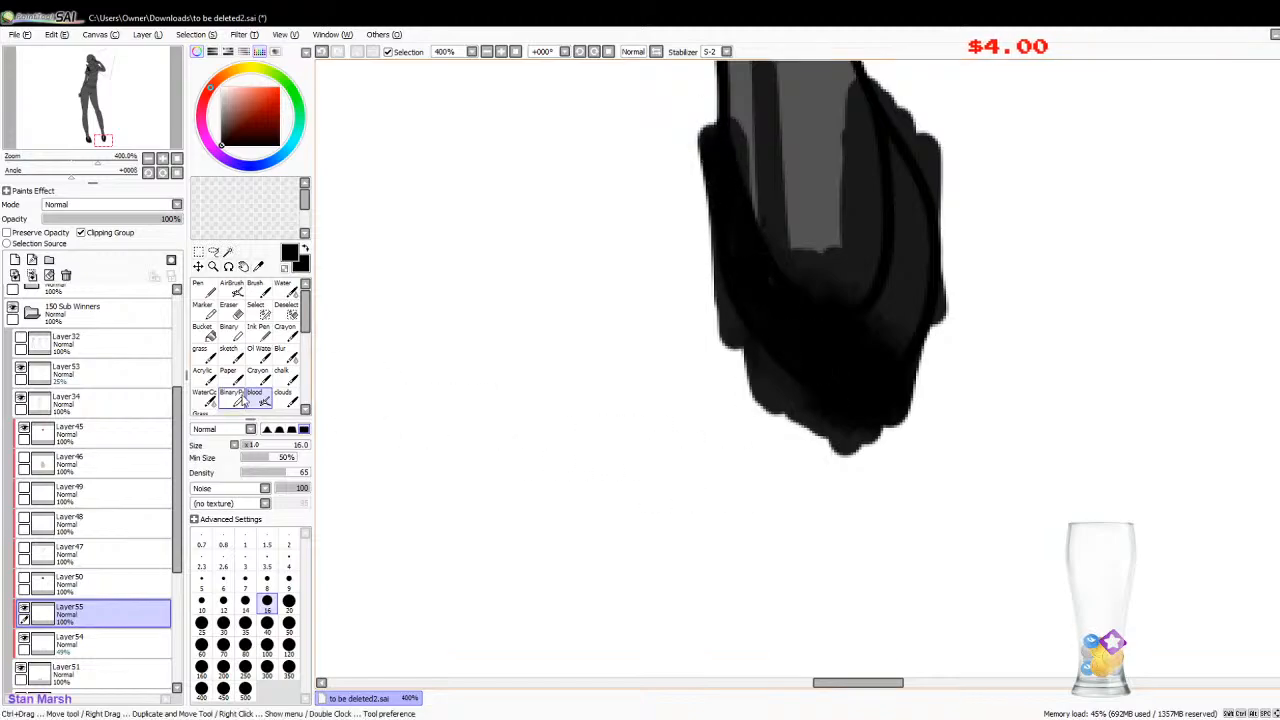
left_click(148, 219)
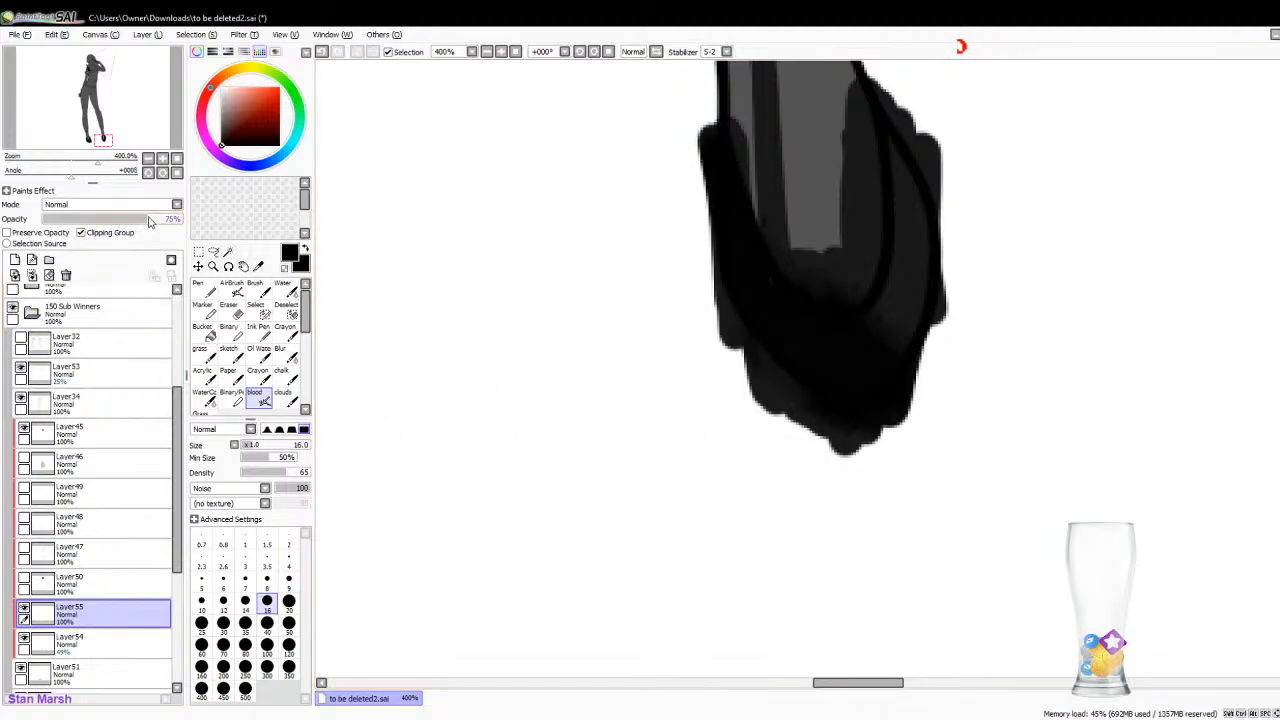
left_click_drag(141, 219, 139, 219)
mouse_move(721, 285)
left_mouse_down()
mouse_move(768, 288)
mouse_move(767, 267)
mouse_move(759, 332)
mouse_move(797, 419)
left_mouse_up()
left_click_drag(823, 684, 760, 684)
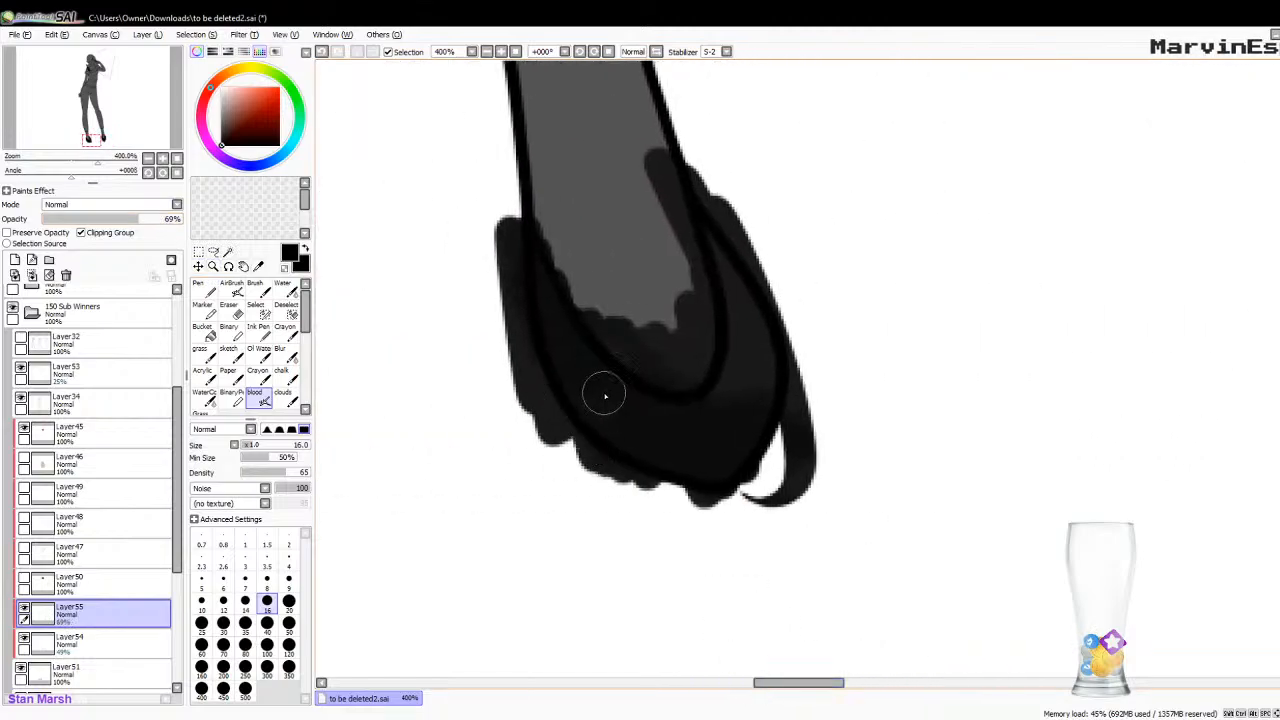
mouse_move(703, 457)
left_mouse_down()
mouse_move(650, 467)
mouse_move(615, 421)
mouse_move(575, 411)
mouse_move(594, 406)
mouse_move(615, 456)
mouse_move(625, 448)
mouse_move(571, 358)
left_mouse_up()
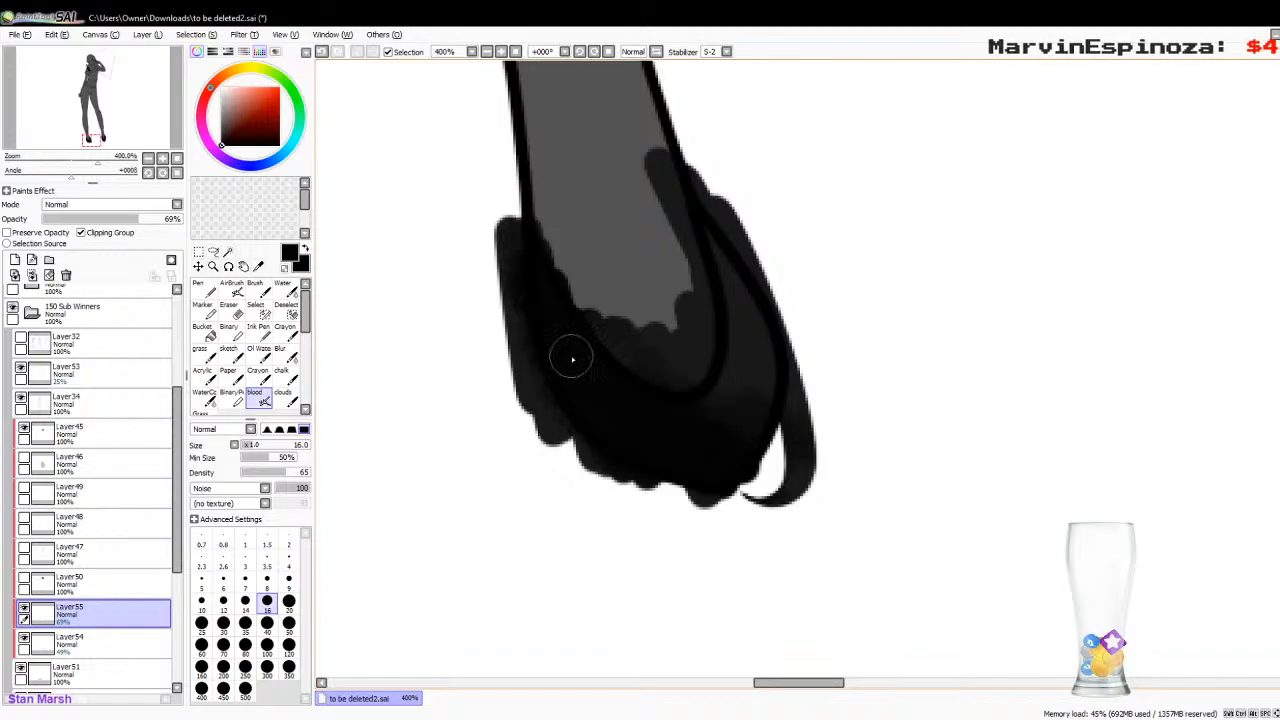
Step: Deepen the shoulder strap's black shading on Layer55 and merge that layer down into Layer54
scroll(1272, 570, "up", 15)
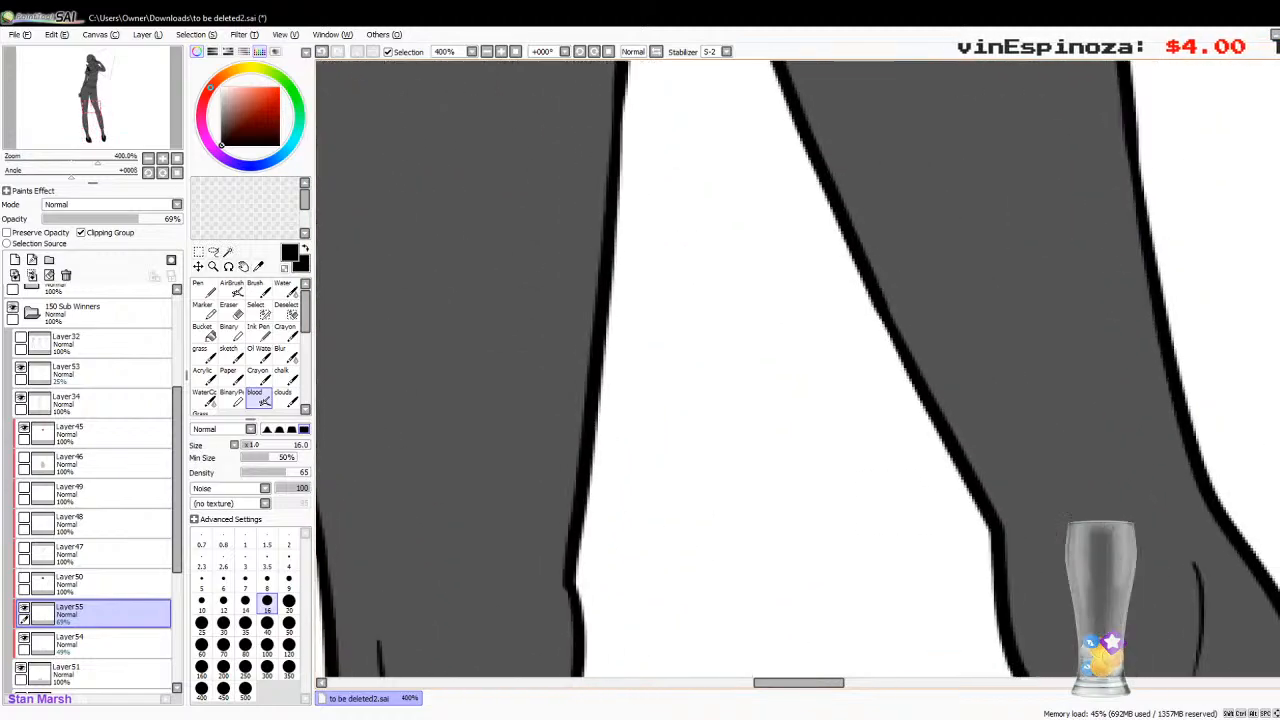
scroll(1272, 570, "up", 10)
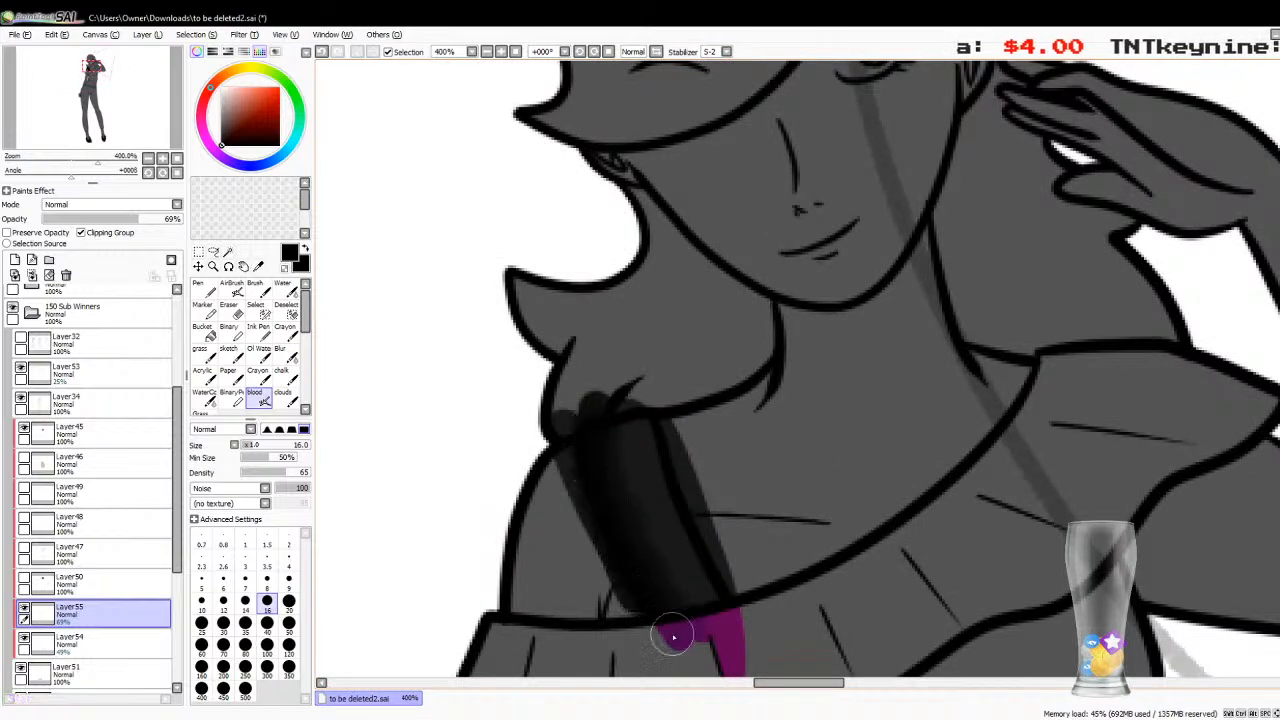
key("ctrl+e")
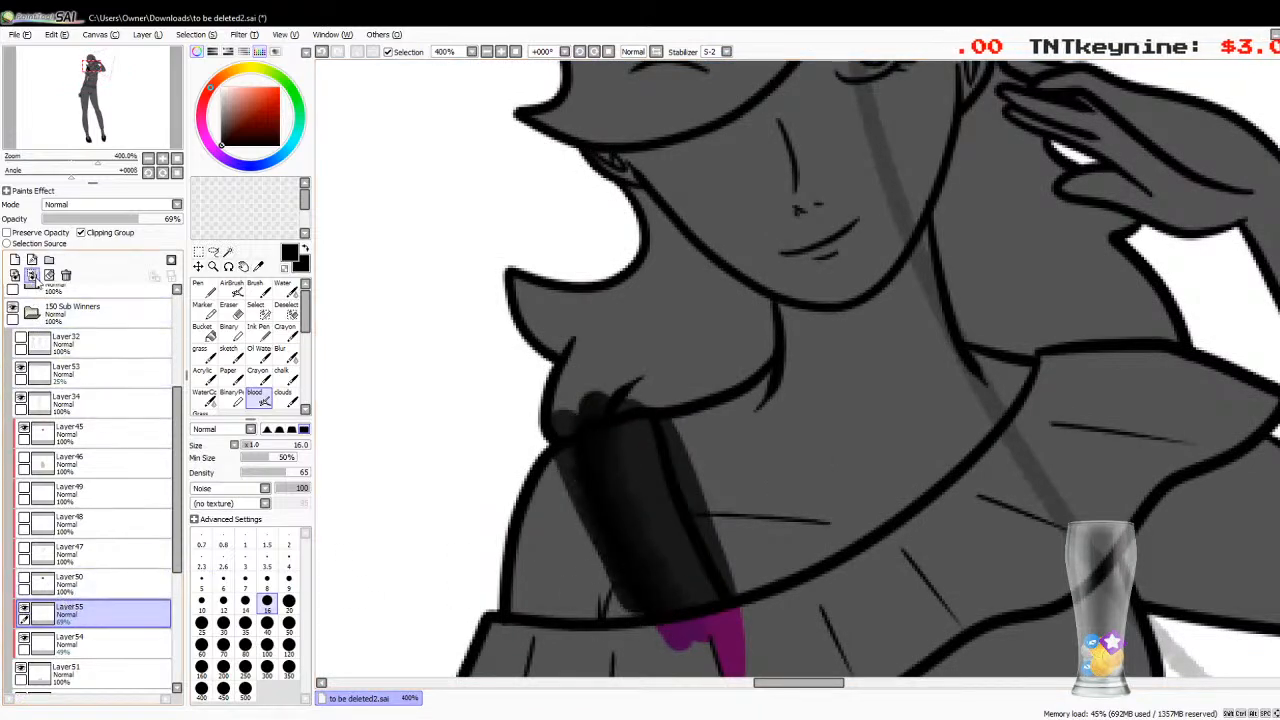
Step: Sample the strap's dark grey, highlight the strap's inner side on a new clipped layer, and set its opacity to 59%
left_click(258, 266)
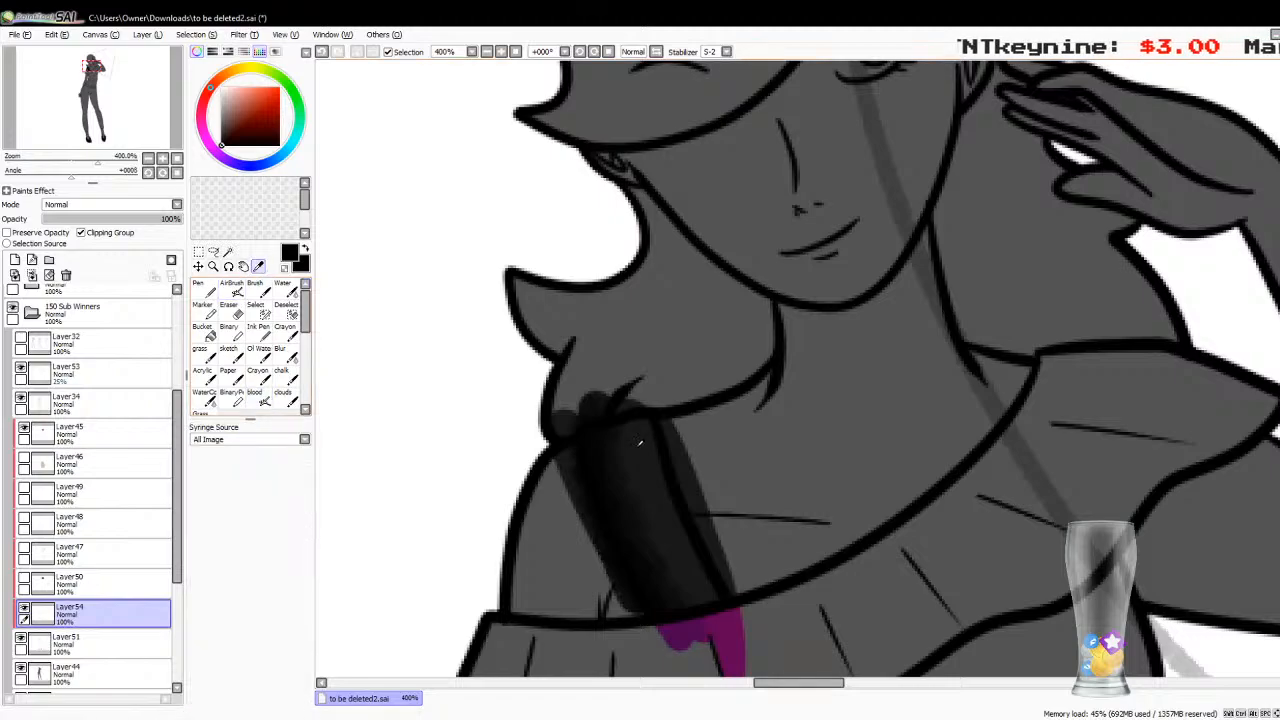
left_click(258, 395)
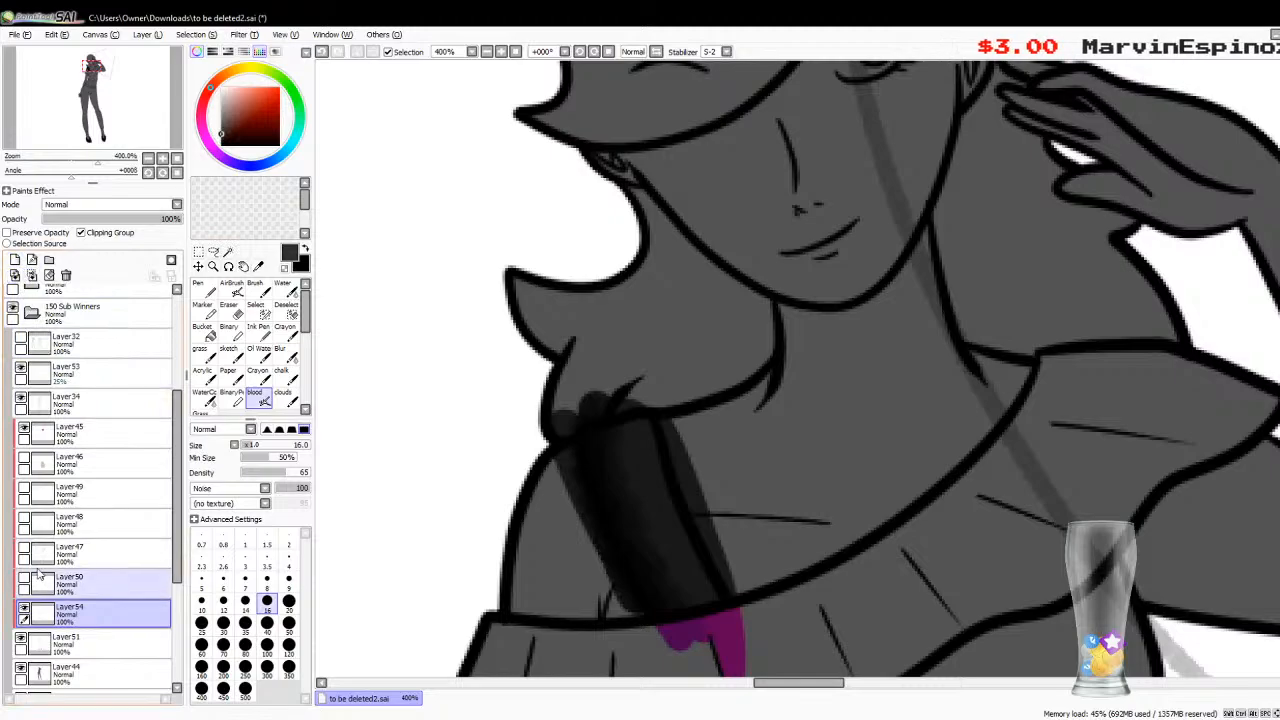
left_click(16, 259)
left_click_drag(650, 410, 731, 601)
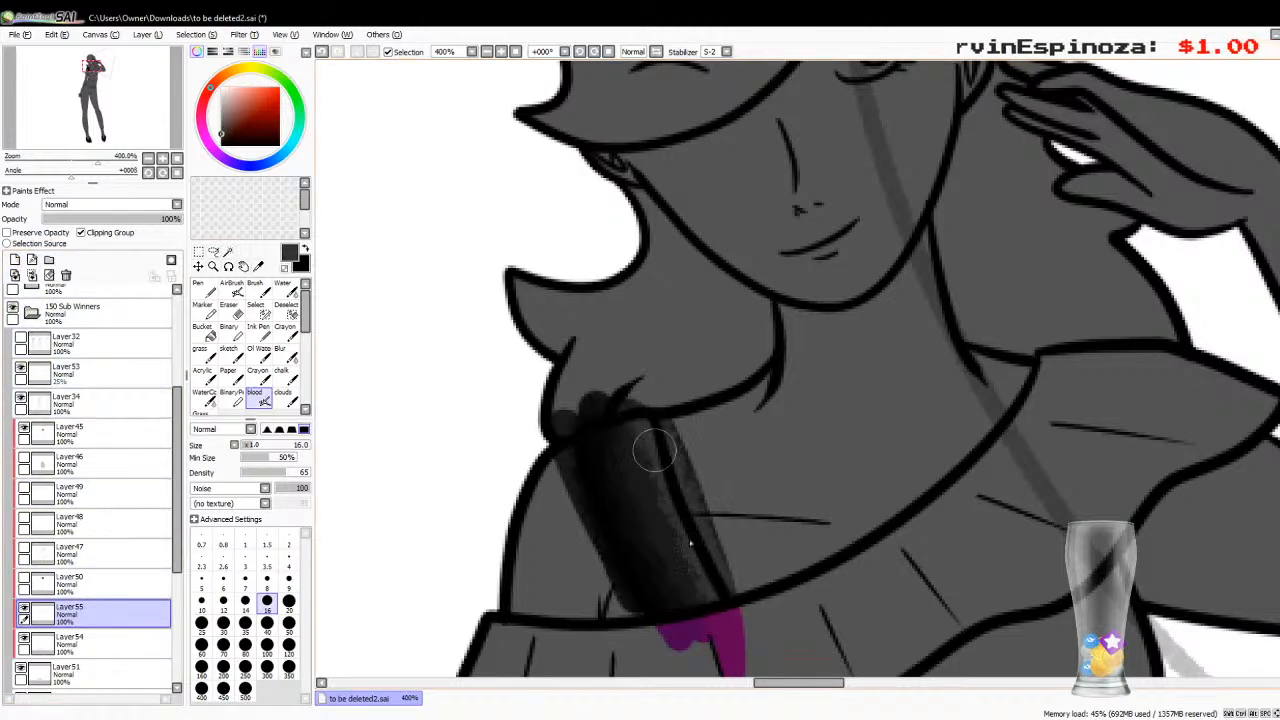
left_click_drag(172, 218, 124, 218)
Step: Paint grey highlights along the inner side of the shoe on Layer55 and transfer the layer's content down to Layer54
scroll(1212, 372, "down", 10)
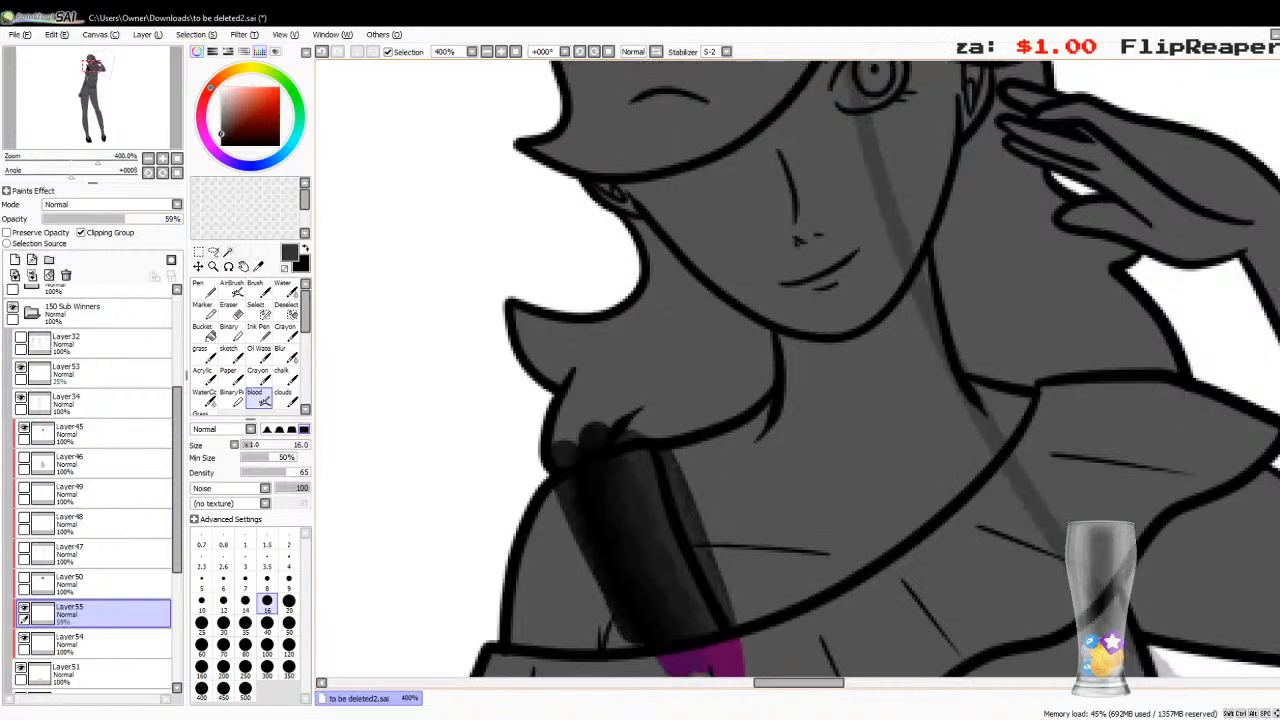
scroll(798, 370, "down", 8)
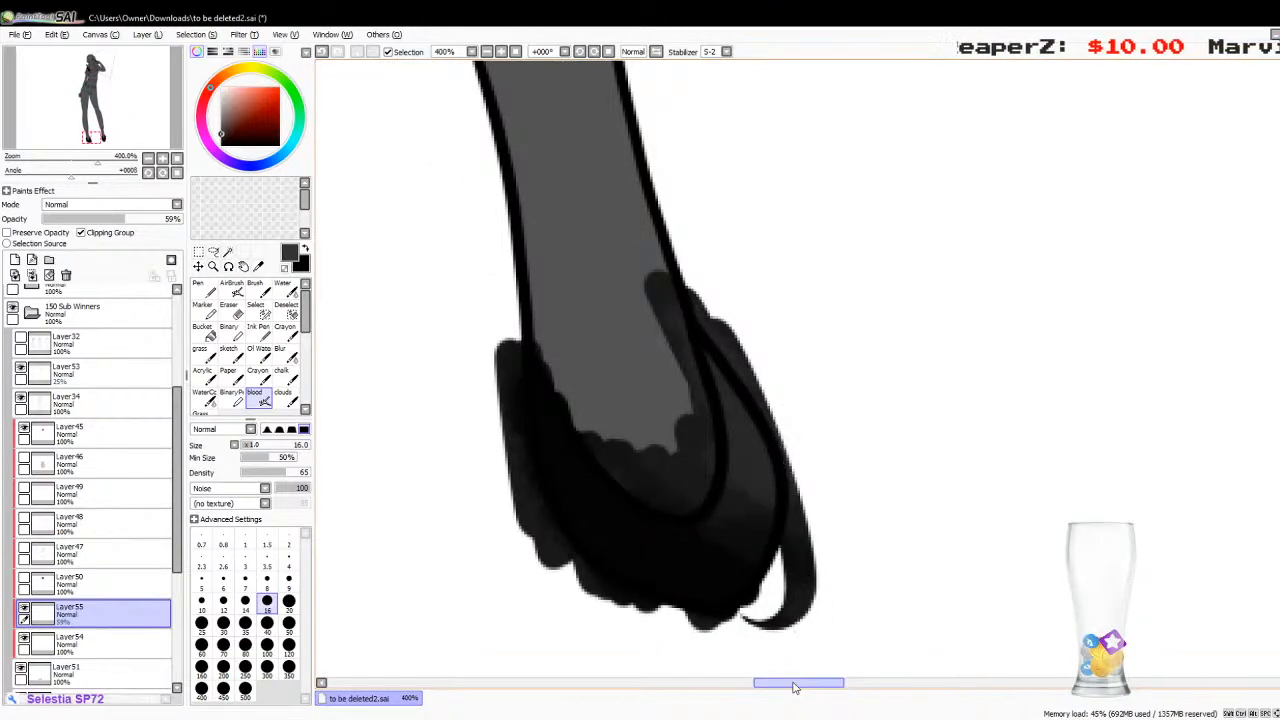
left_click_drag(803, 686, 880, 686)
mouse_move(703, 431)
left_mouse_down()
mouse_move(685, 390)
mouse_move(703, 379)
mouse_move(674, 286)
left_mouse_up()
left_click(15, 275)
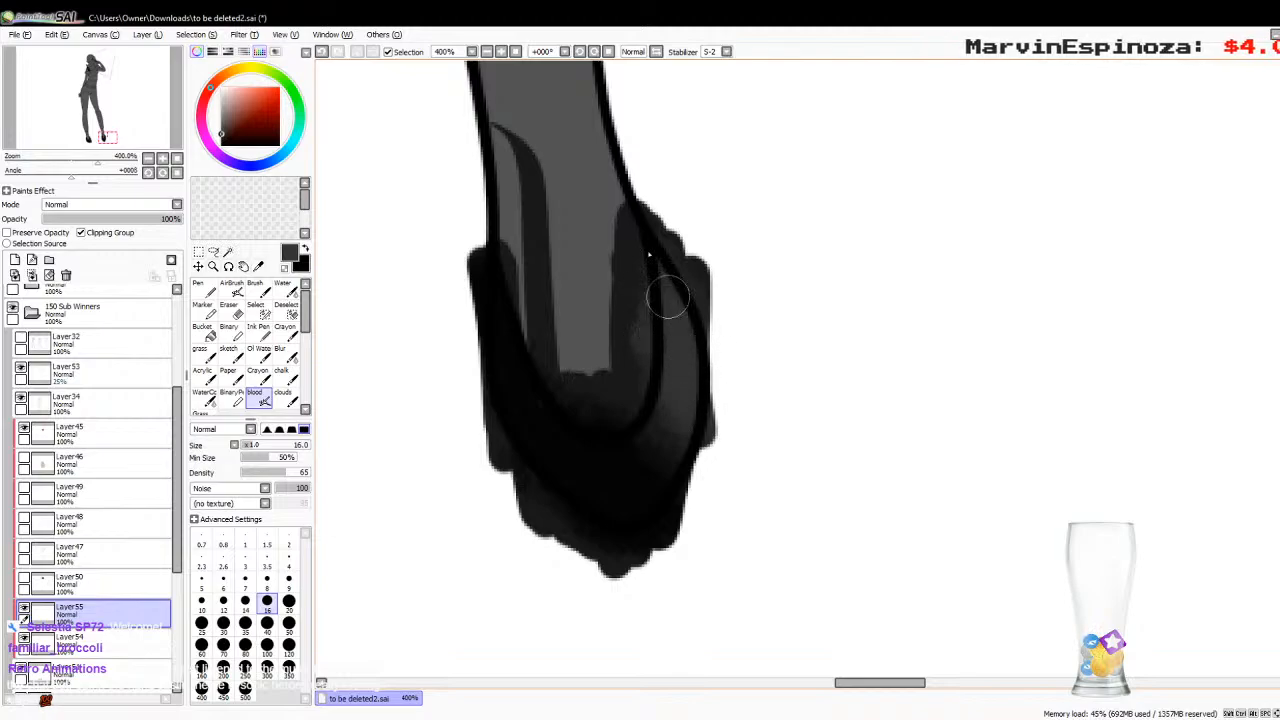
Step: Undo the last highlight stroke, touch up the grey highlights on the shoes and strap, and merge Layer55 down into Layer54
key("ctrl+z")
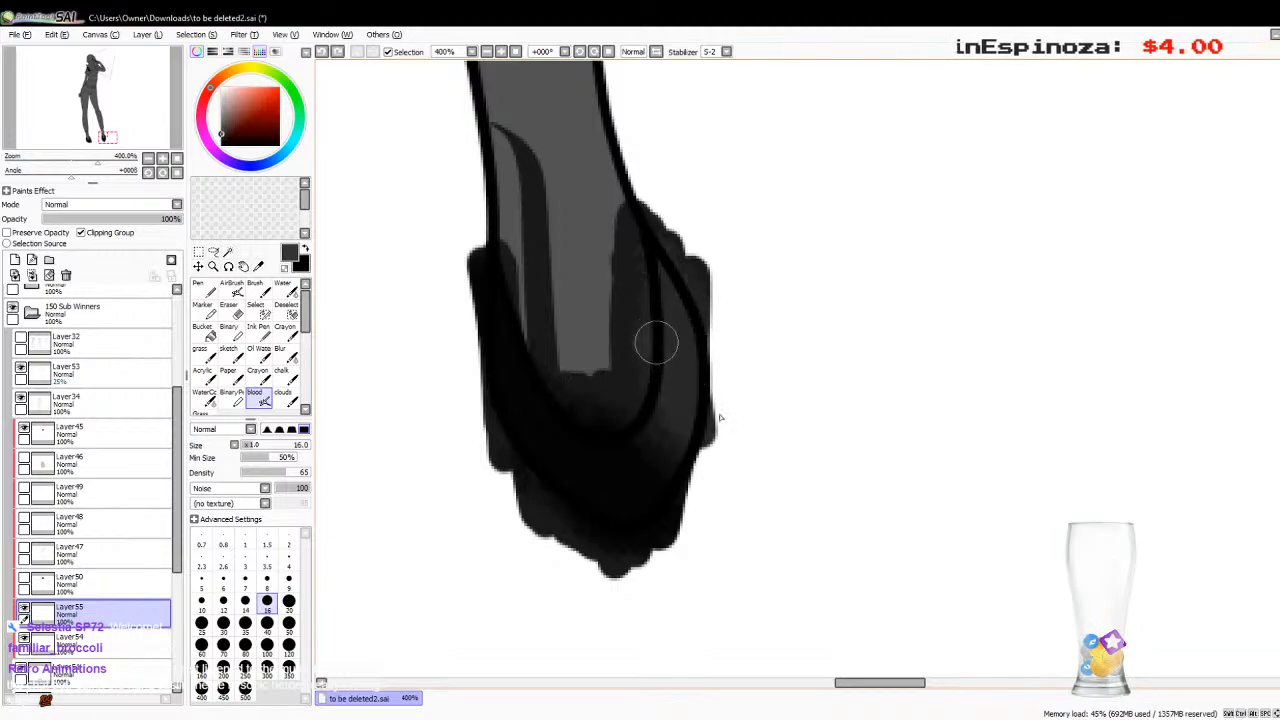
left_click_drag(661, 350, 677, 392)
left_click_drag(648, 255, 690, 272)
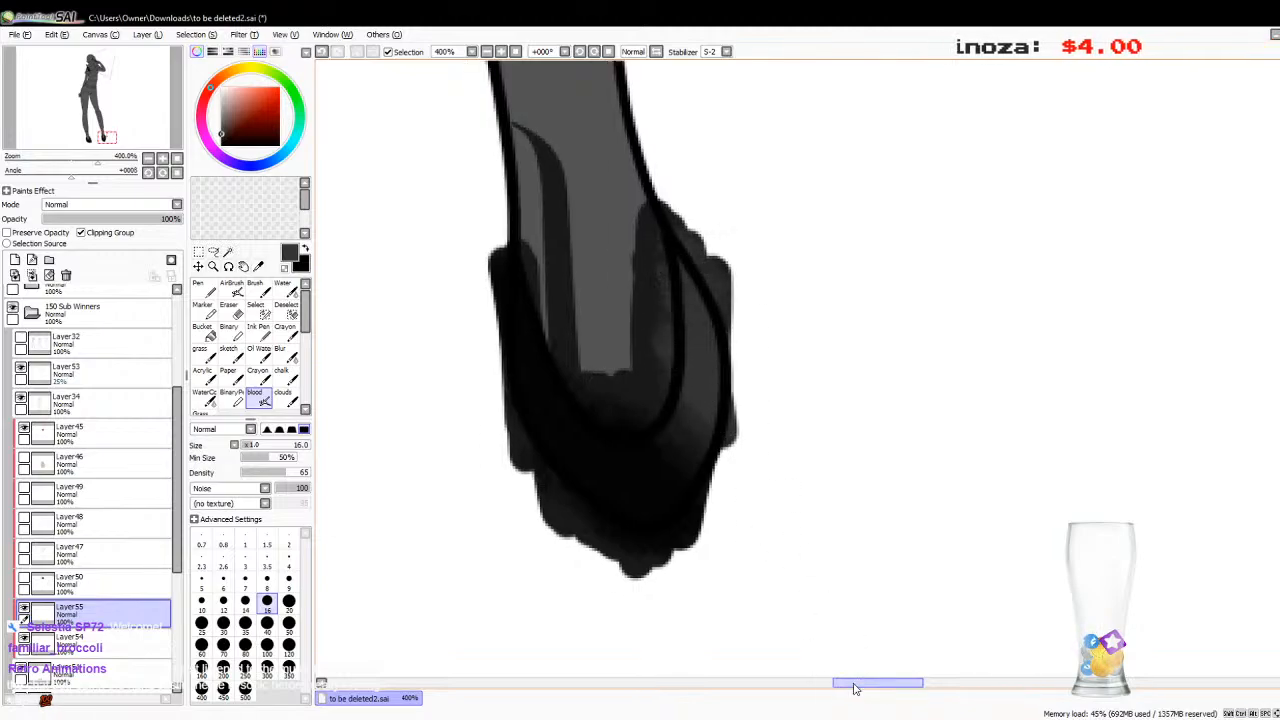
left_click_drag(851, 684, 774, 684)
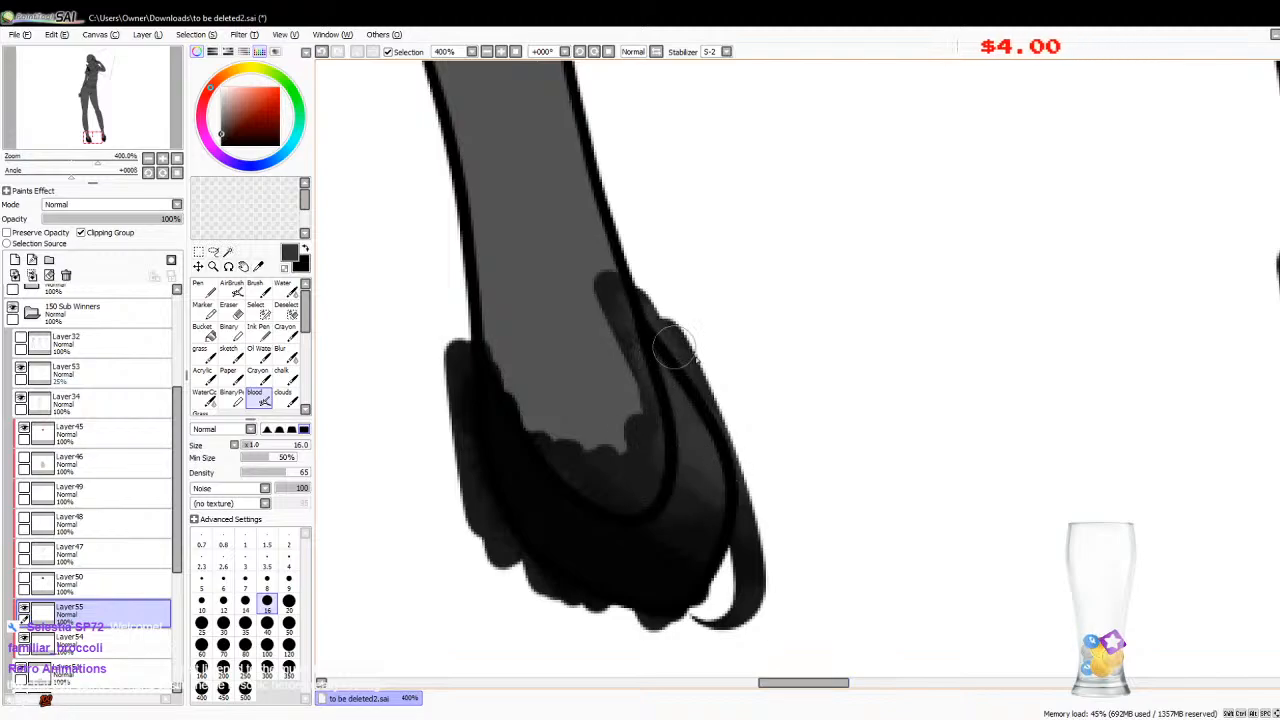
left_click_drag(1279, 510, 1279, 216)
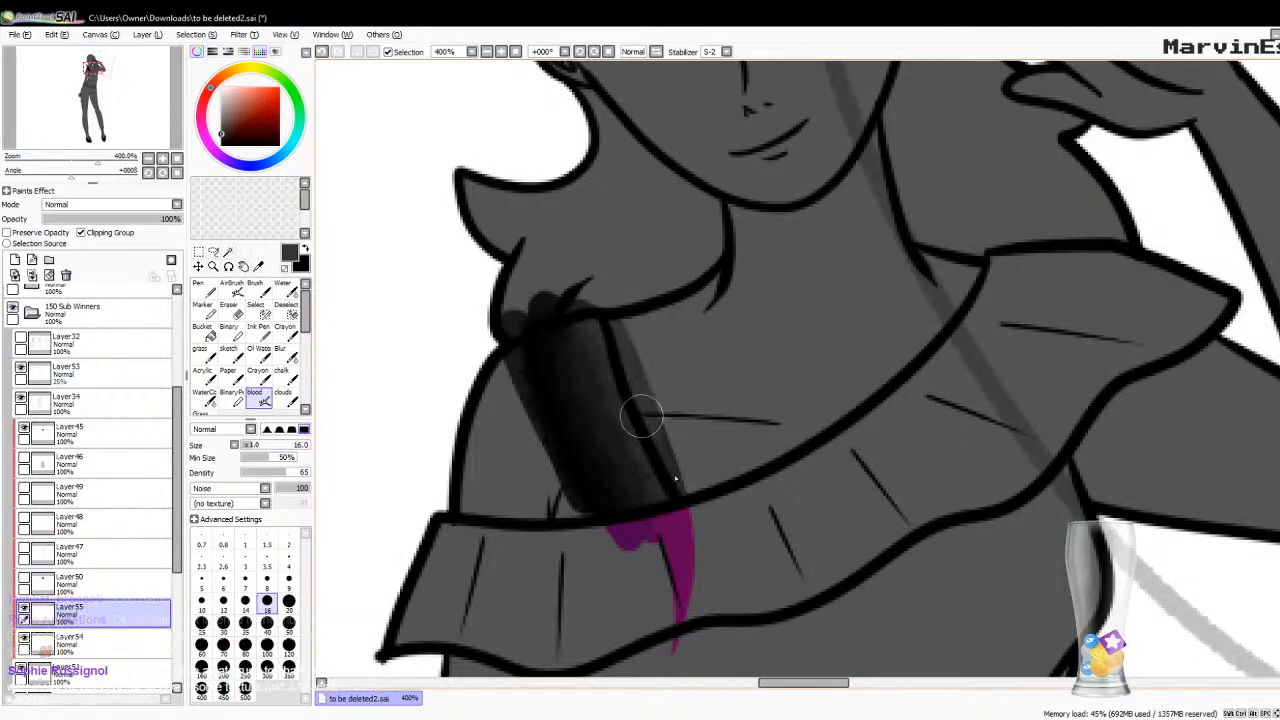
left_click(32, 275)
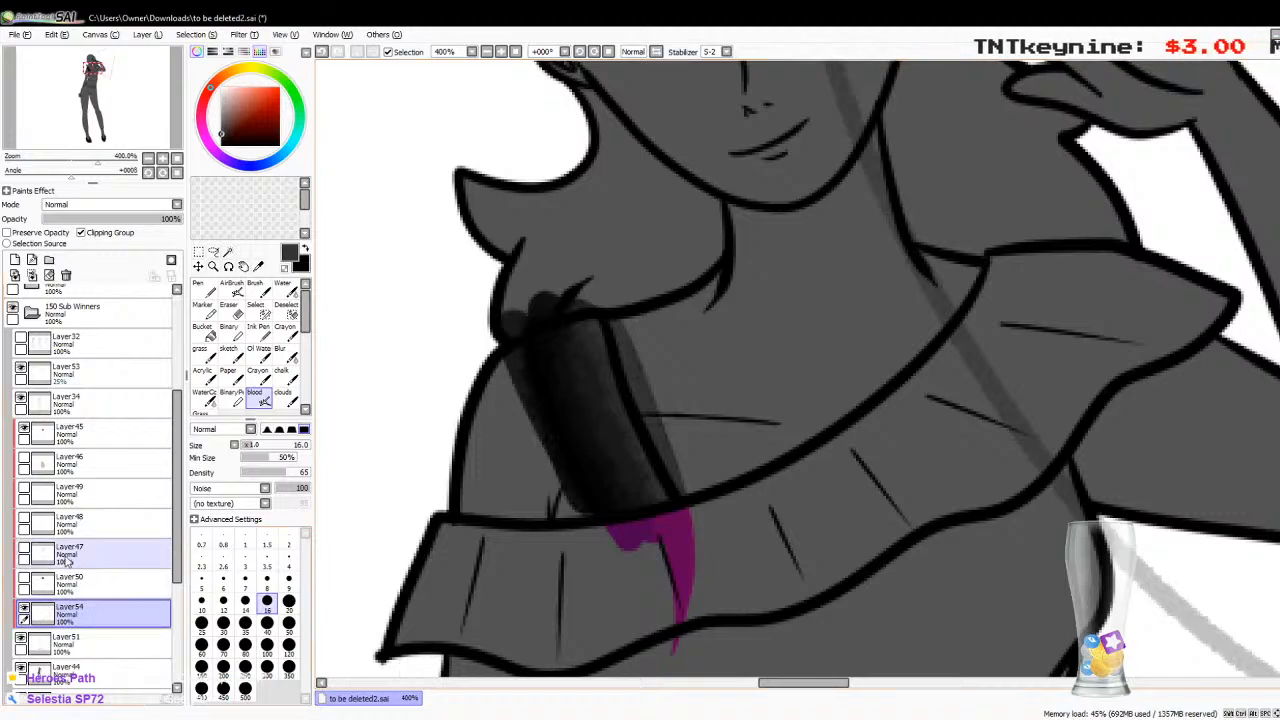
Step: Show Layer50, merge Layer54 down into Layer51, and clip Layer51 to the figure's base layer
left_click(147, 160)
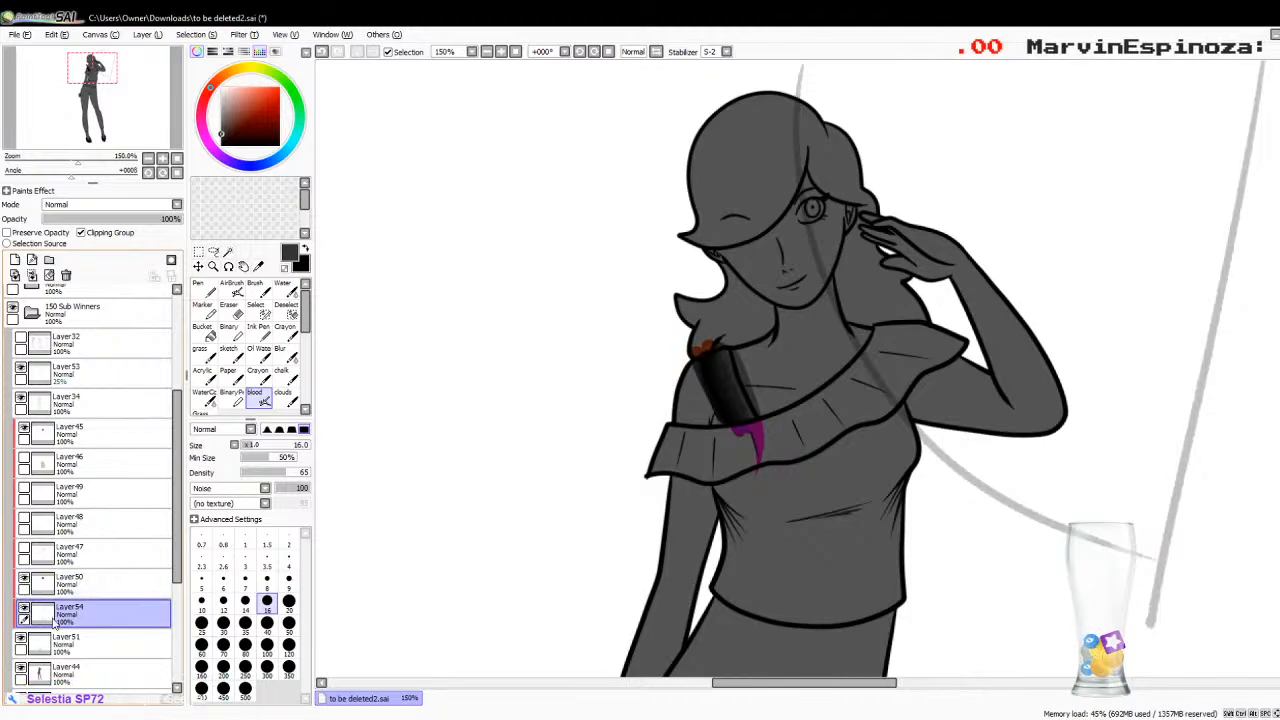
left_click(66, 275)
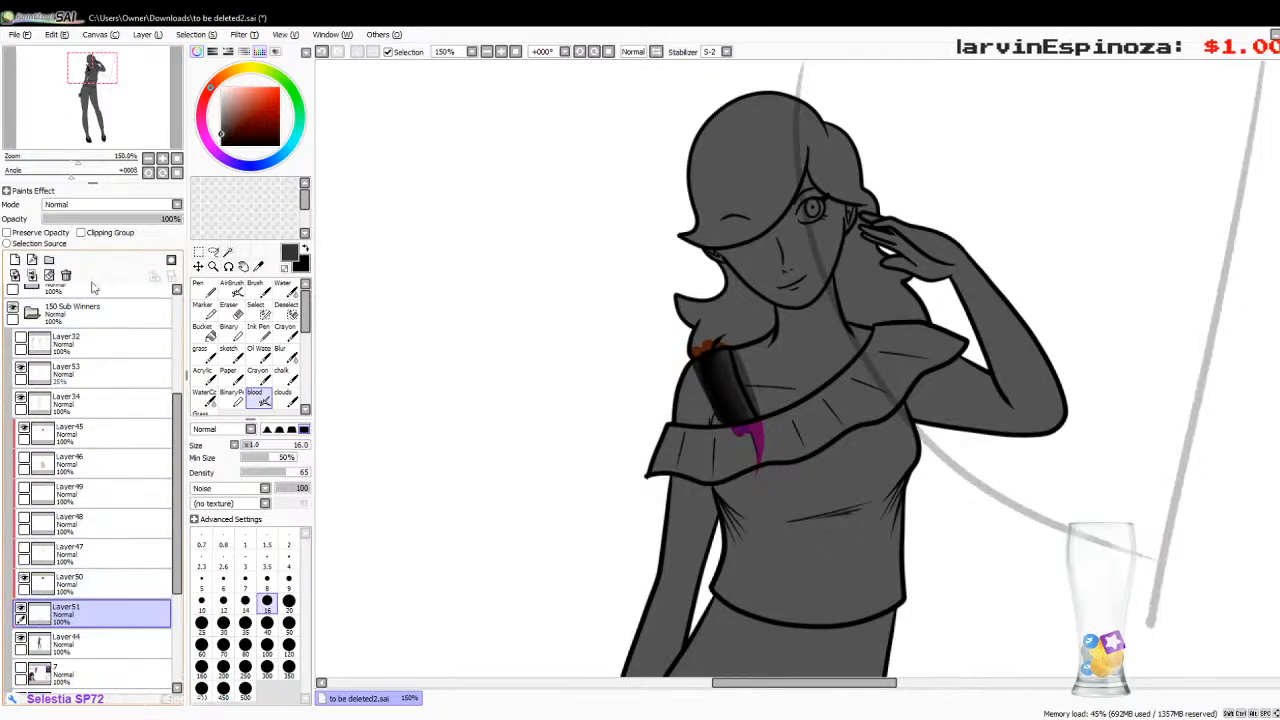
left_click(84, 232)
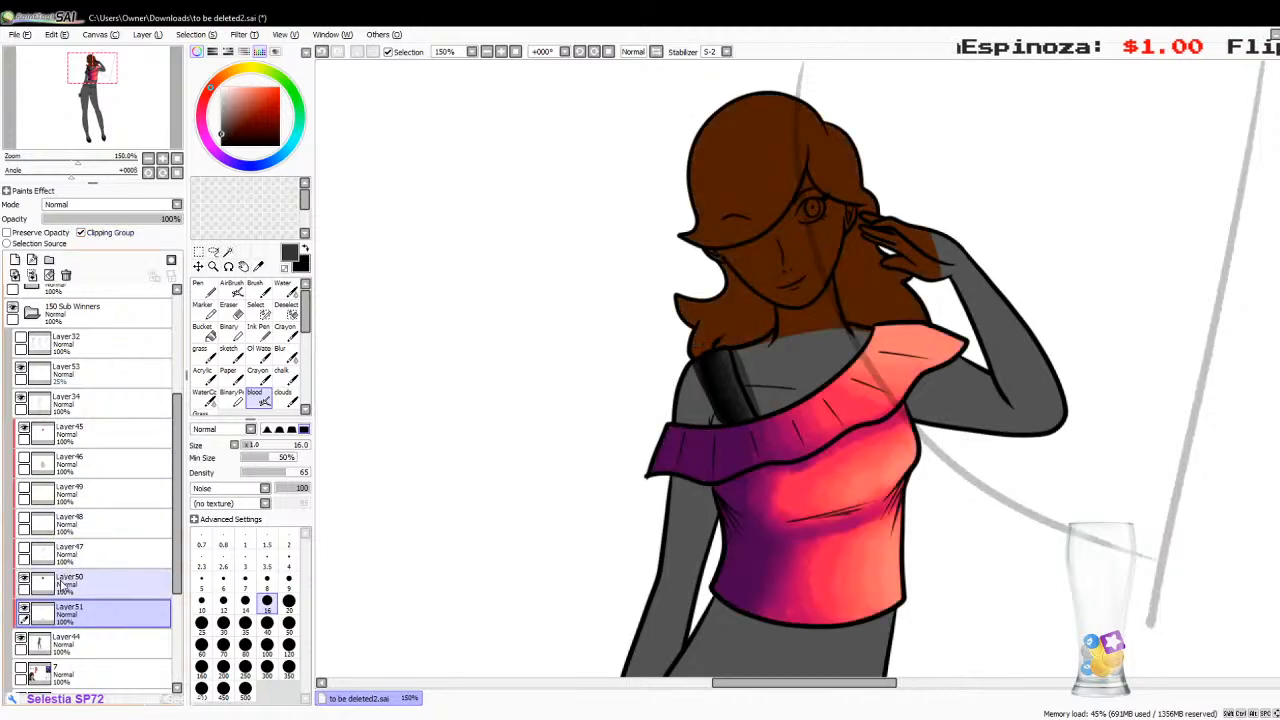
Step: Release the brown hair layer Layer50 from the clipping group, sample its brown, and shift the colour to a dark red-brown
left_click(60, 583)
left_click(84, 232)
left_click(258, 266)
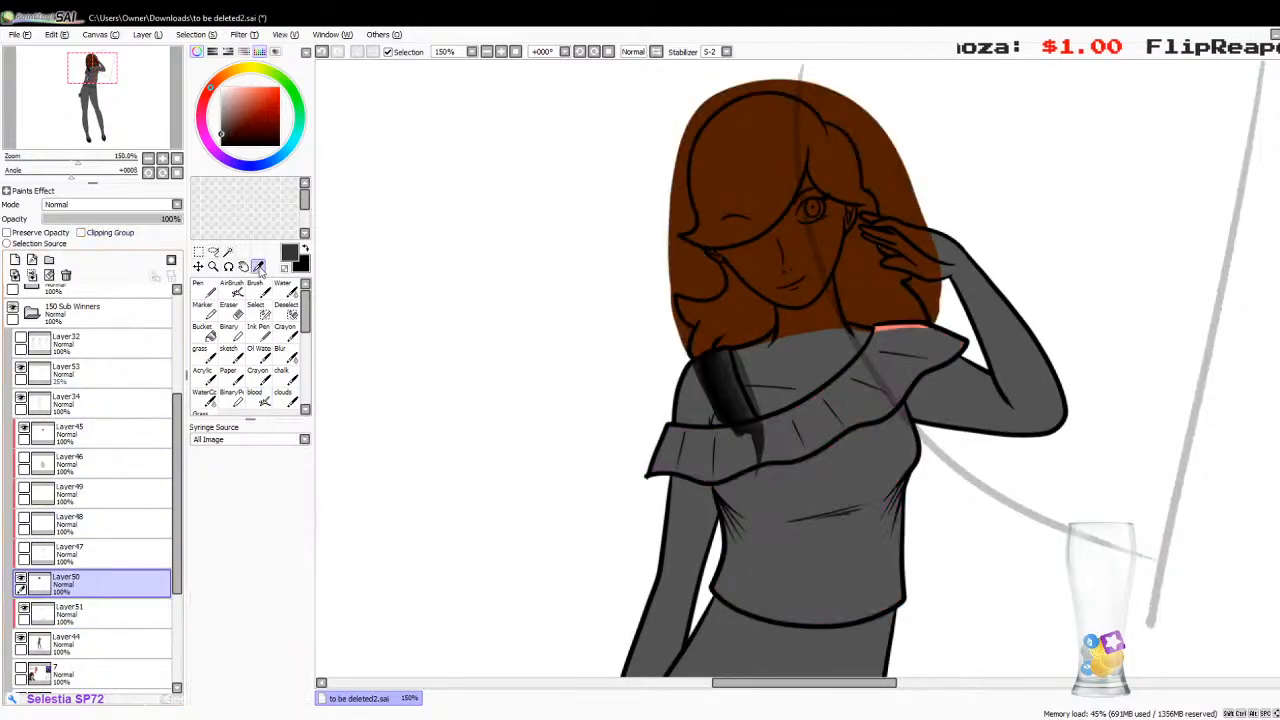
left_click(688, 312)
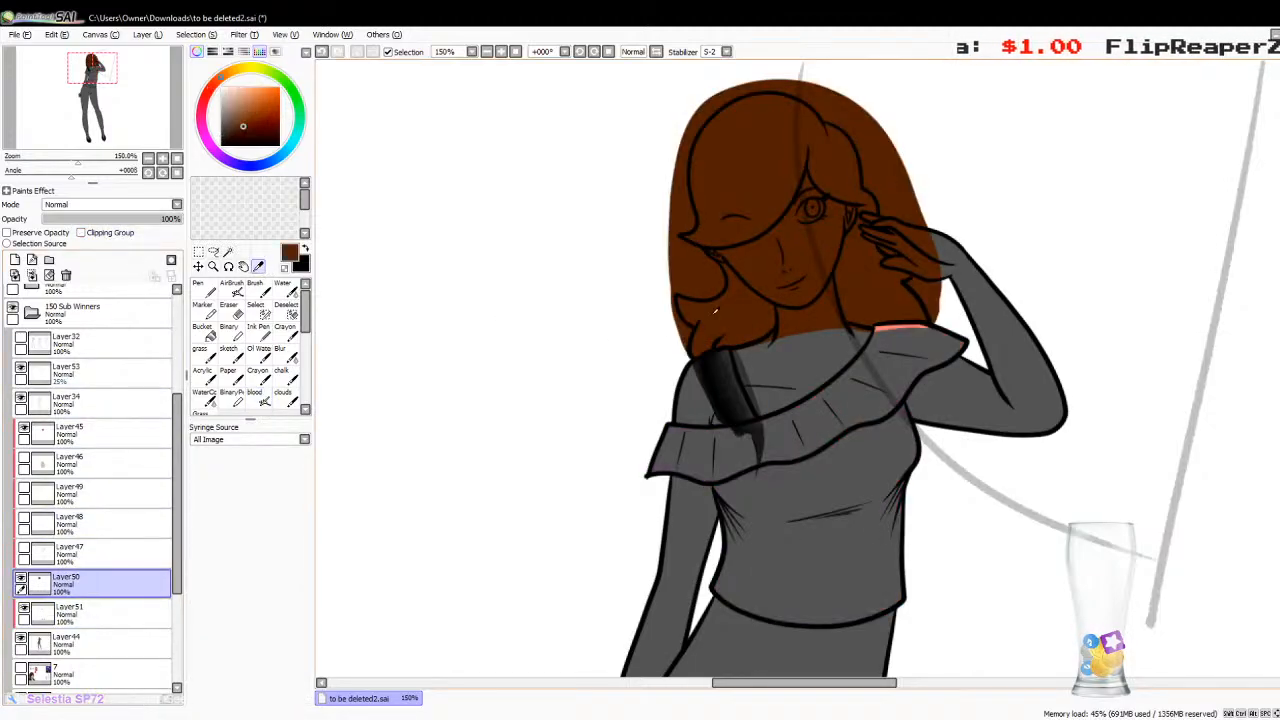
left_click(260, 395)
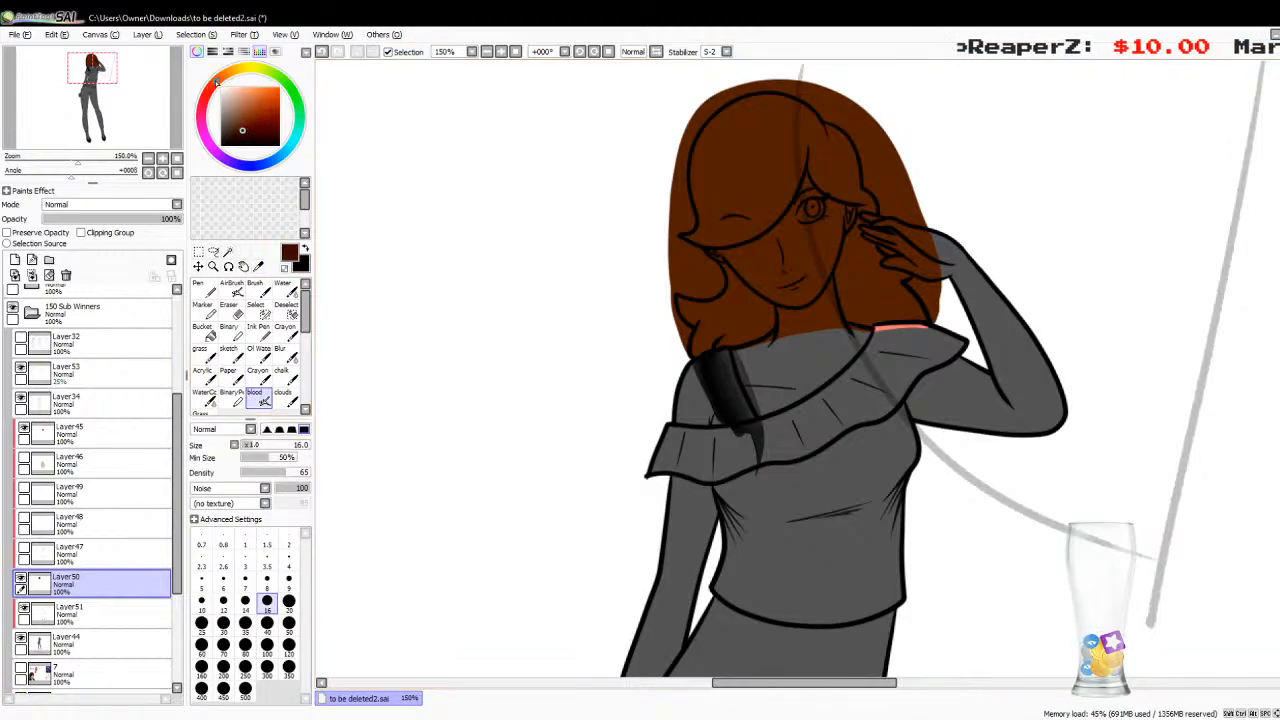
Step: Shade the hair below the ears on both sides of the face and neck in dark red-brown with the size 16 blood brush
left_click(166, 158)
left_click(166, 158)
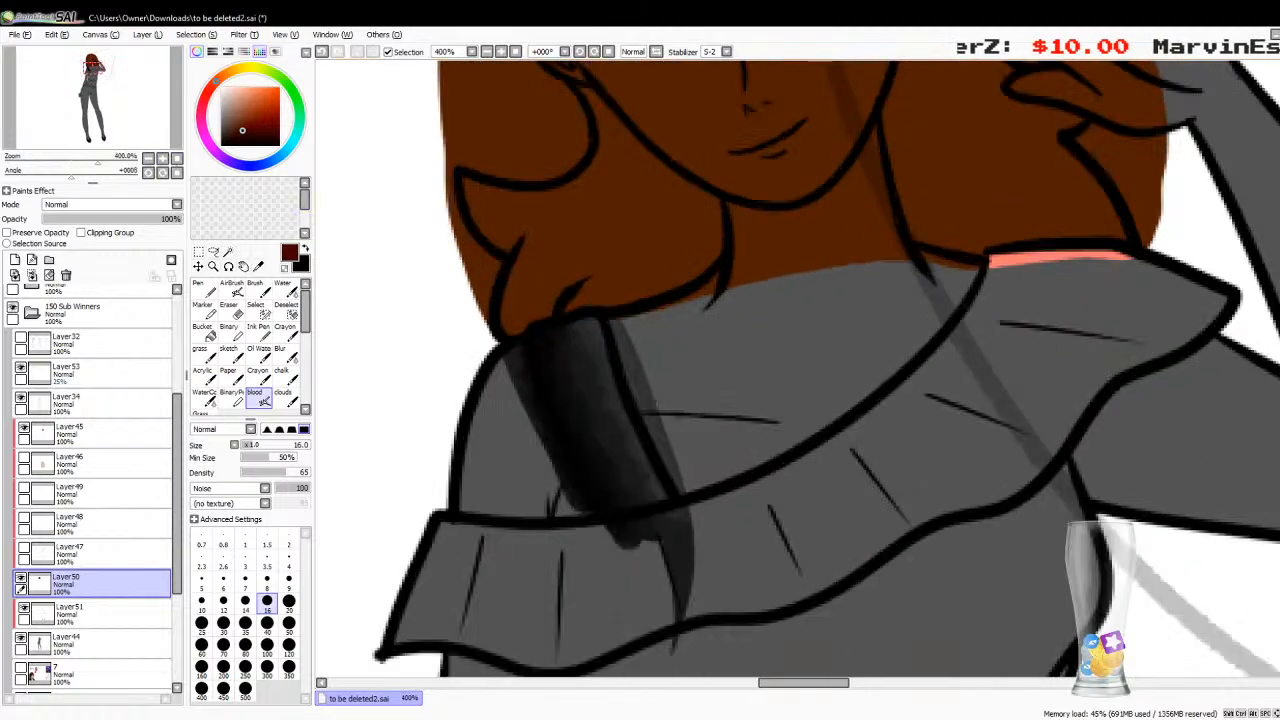
scroll(1190, 215, "up", 5)
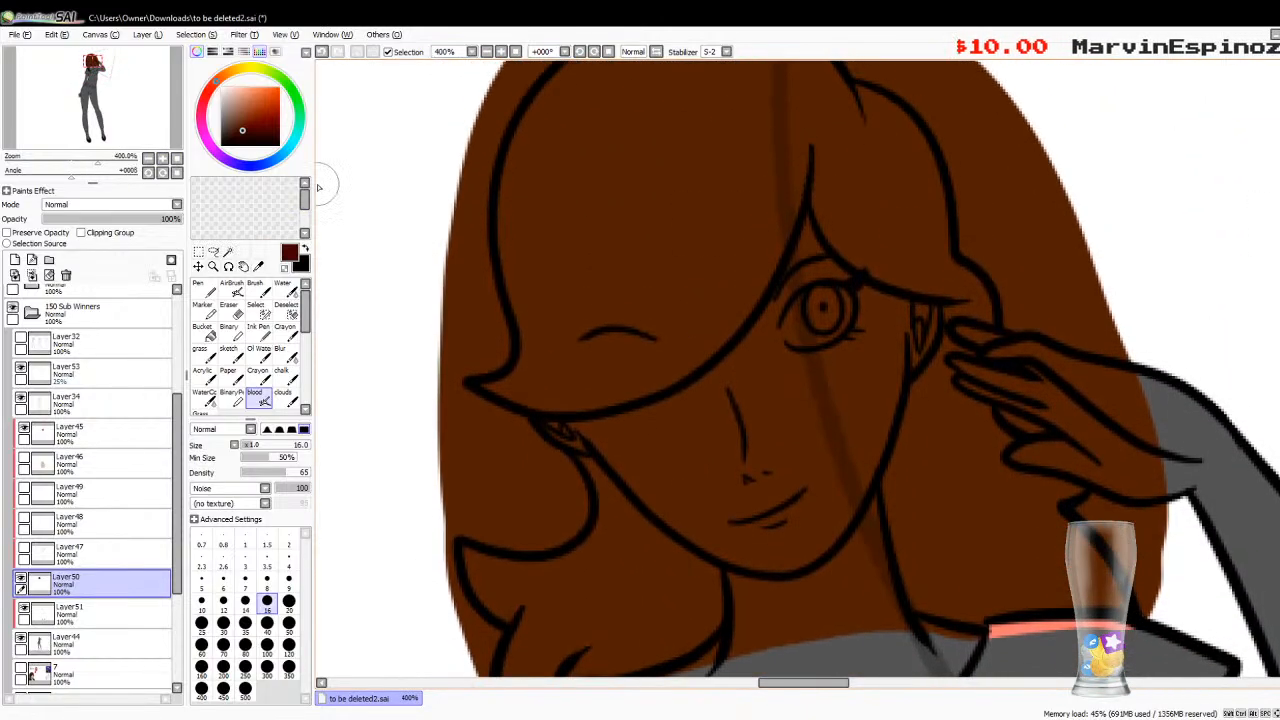
left_click_drag(108, 166, 100, 165)
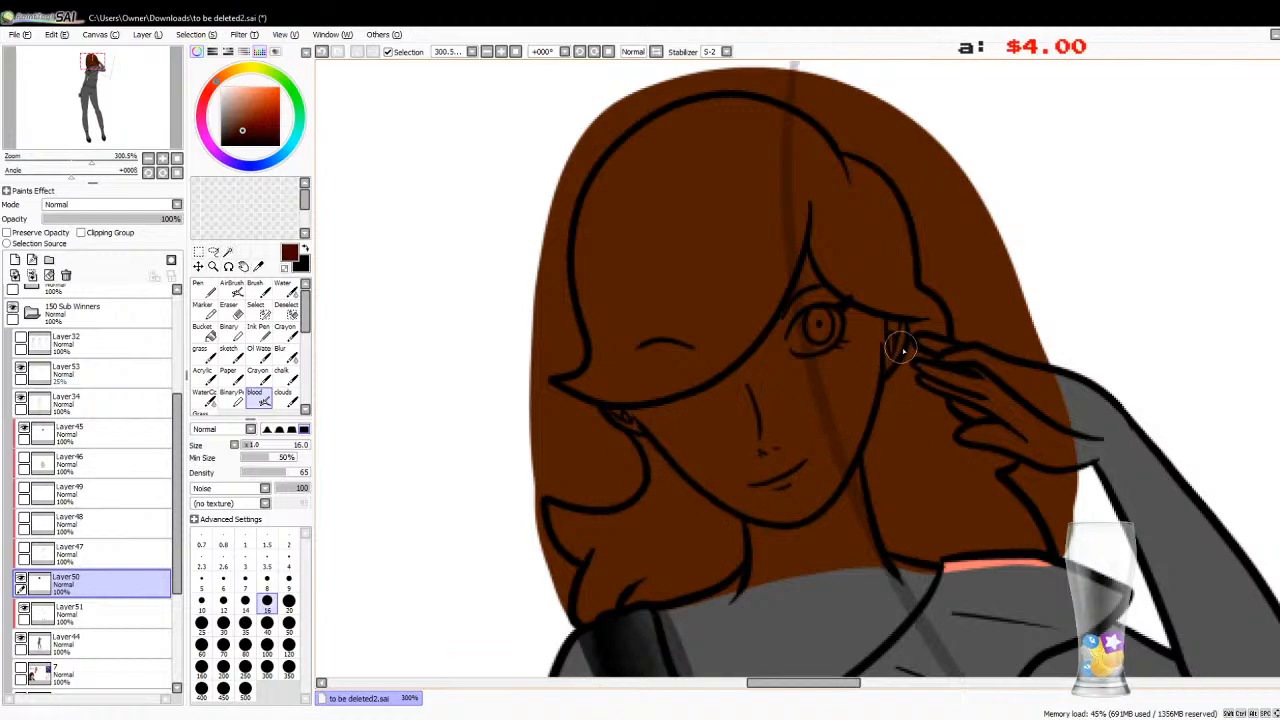
mouse_move(910, 333)
left_mouse_down()
mouse_move(923, 421)
mouse_move(918, 403)
mouse_move(1006, 534)
mouse_move(955, 478)
mouse_move(991, 535)
mouse_move(921, 436)
mouse_move(966, 548)
mouse_move(923, 458)
mouse_move(889, 431)
mouse_move(863, 484)
mouse_move(881, 361)
left_mouse_up()
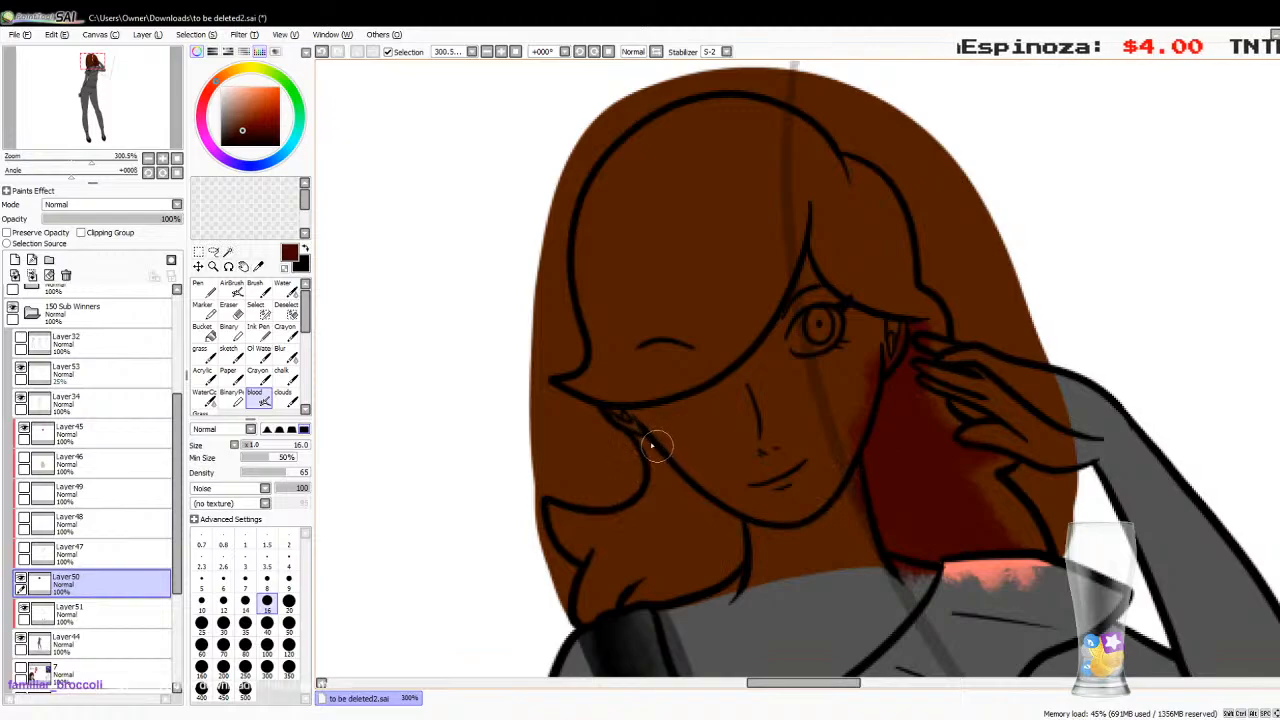
mouse_move(619, 428)
left_mouse_down()
mouse_move(671, 500)
mouse_move(657, 463)
mouse_move(663, 506)
mouse_move(620, 540)
mouse_move(606, 531)
mouse_move(610, 553)
mouse_move(615, 543)
mouse_move(593, 545)
mouse_move(606, 523)
mouse_move(586, 531)
mouse_move(565, 516)
mouse_move(586, 523)
mouse_move(568, 546)
mouse_move(646, 529)
mouse_move(625, 600)
mouse_move(669, 591)
mouse_move(723, 500)
mouse_move(748, 511)
mouse_move(686, 603)
left_mouse_up()
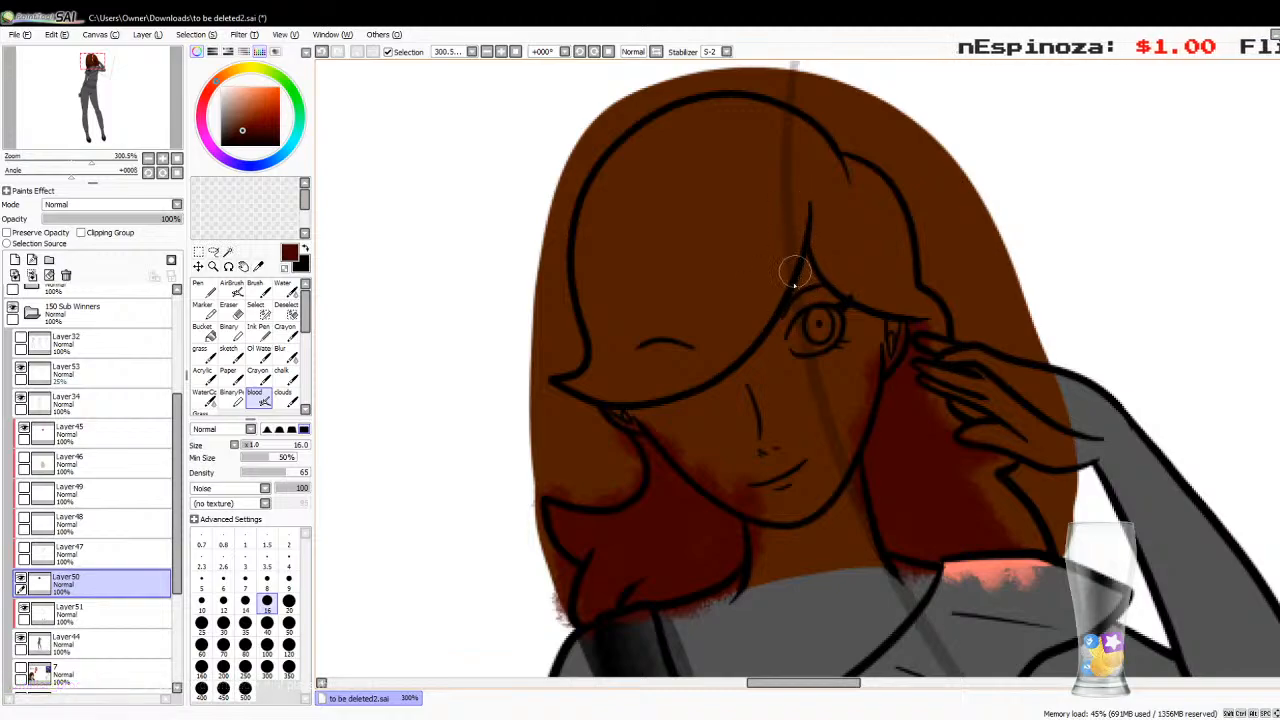
Step: Shade the fringe, the parting and the hair above the visible eye in dark red-brown with the size 16 blood brush
left_click_drag(811, 210, 819, 261)
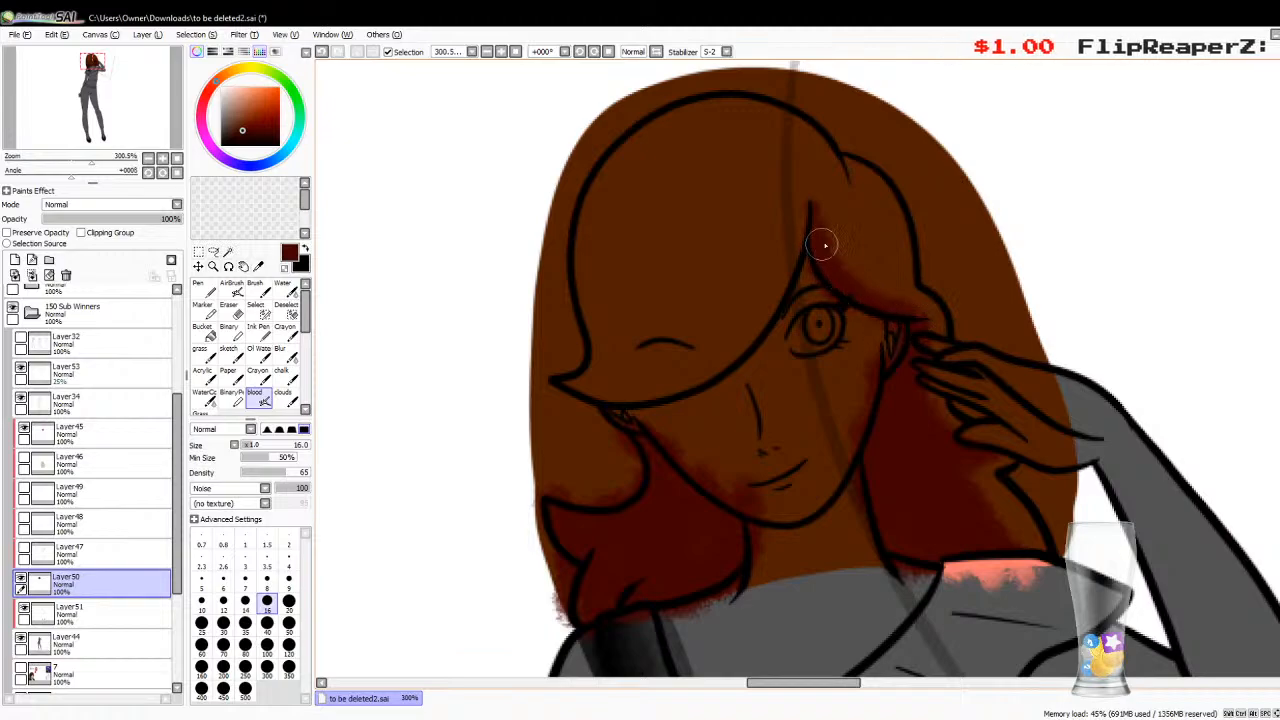
mouse_move(849, 180)
left_mouse_down()
mouse_move(840, 134)
mouse_move(853, 177)
left_mouse_up()
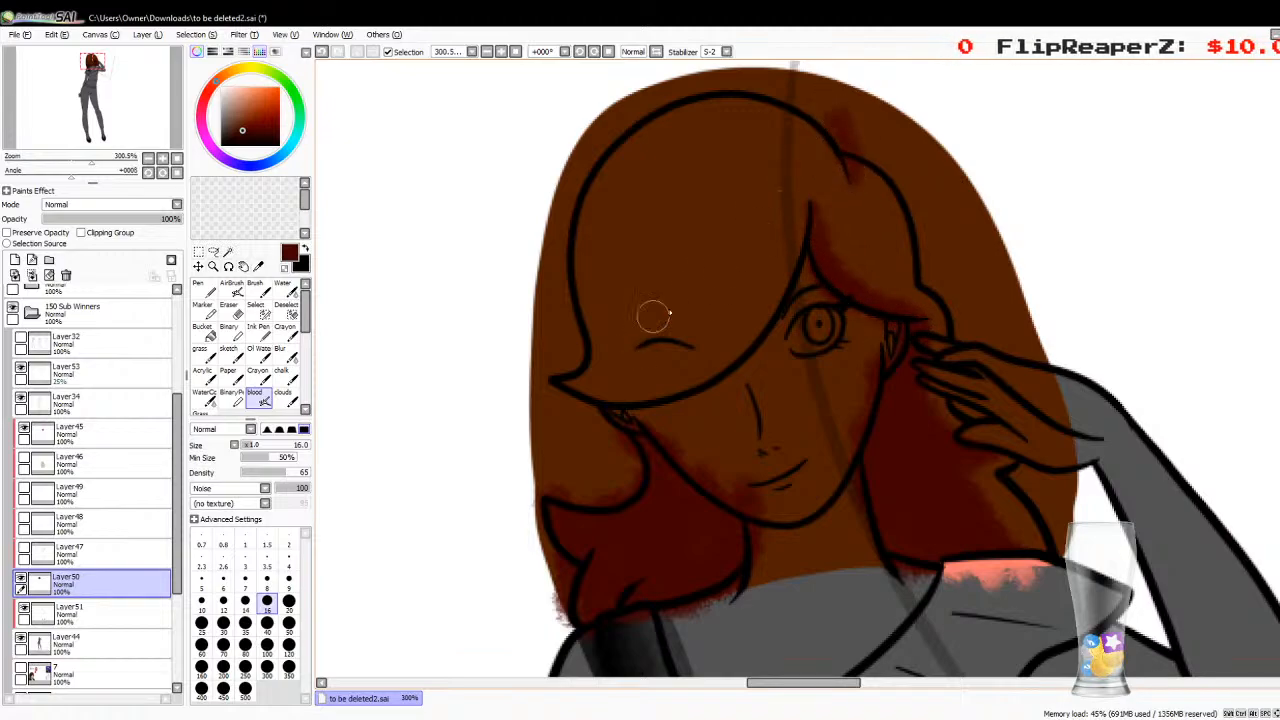
mouse_move(802, 228)
left_mouse_down()
mouse_move(643, 372)
mouse_move(739, 347)
mouse_move(647, 362)
mouse_move(650, 375)
mouse_move(558, 369)
mouse_move(705, 378)
mouse_move(619, 384)
mouse_move(719, 372)
mouse_move(611, 398)
mouse_move(681, 390)
mouse_move(554, 366)
left_mouse_up()
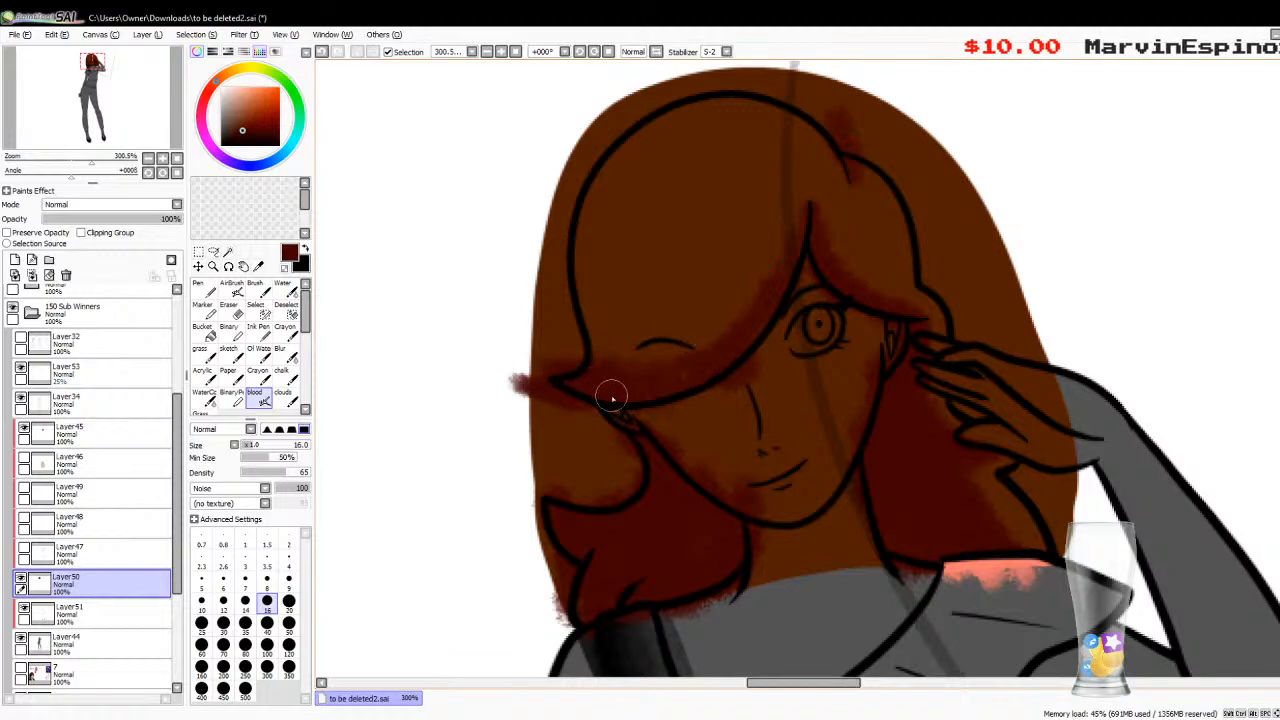
key("alt+Tab")
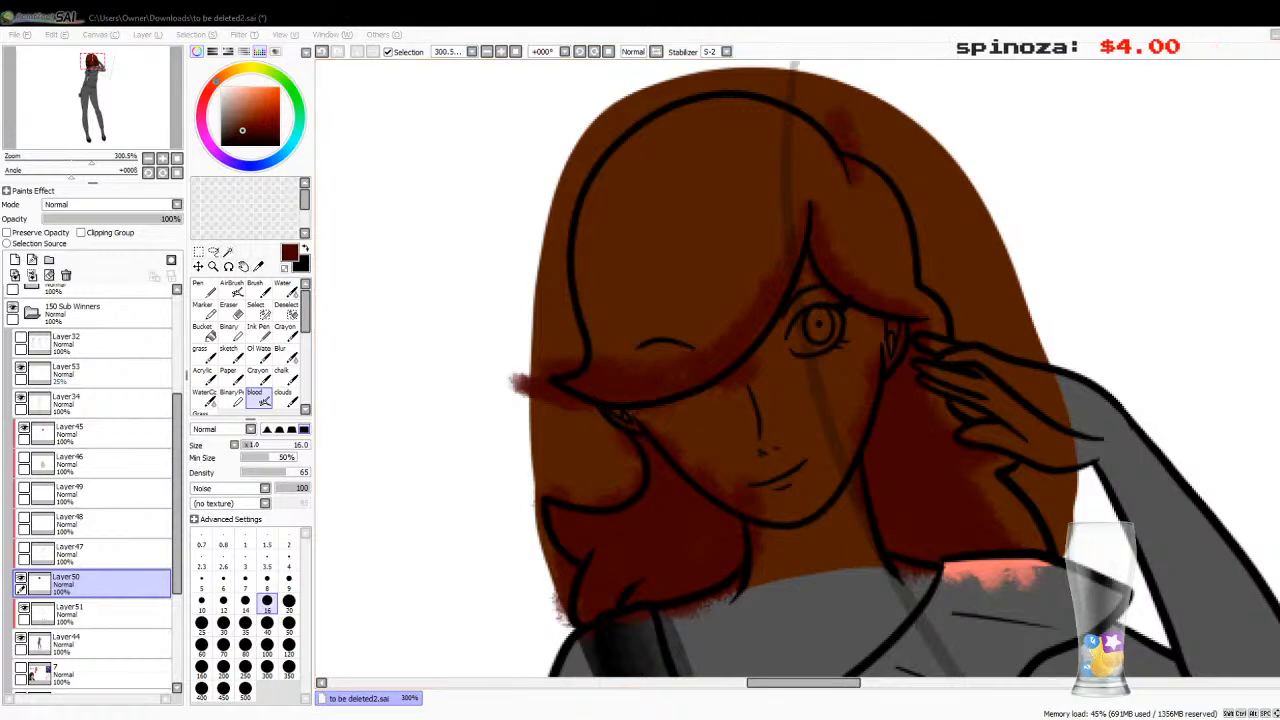
key("alt+Tab")
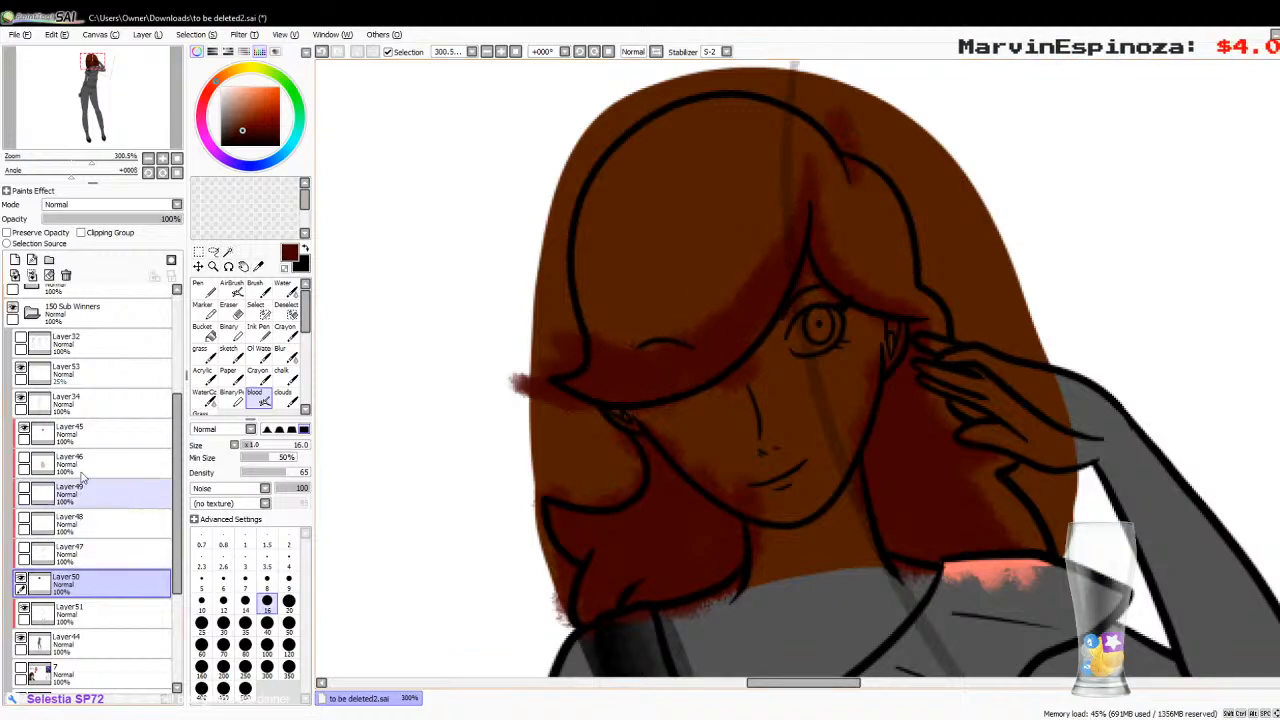
Step: Preview the hair layer Layer50 clipped to the figure's base layer and release it from the clipping group again
left_click(81, 232)
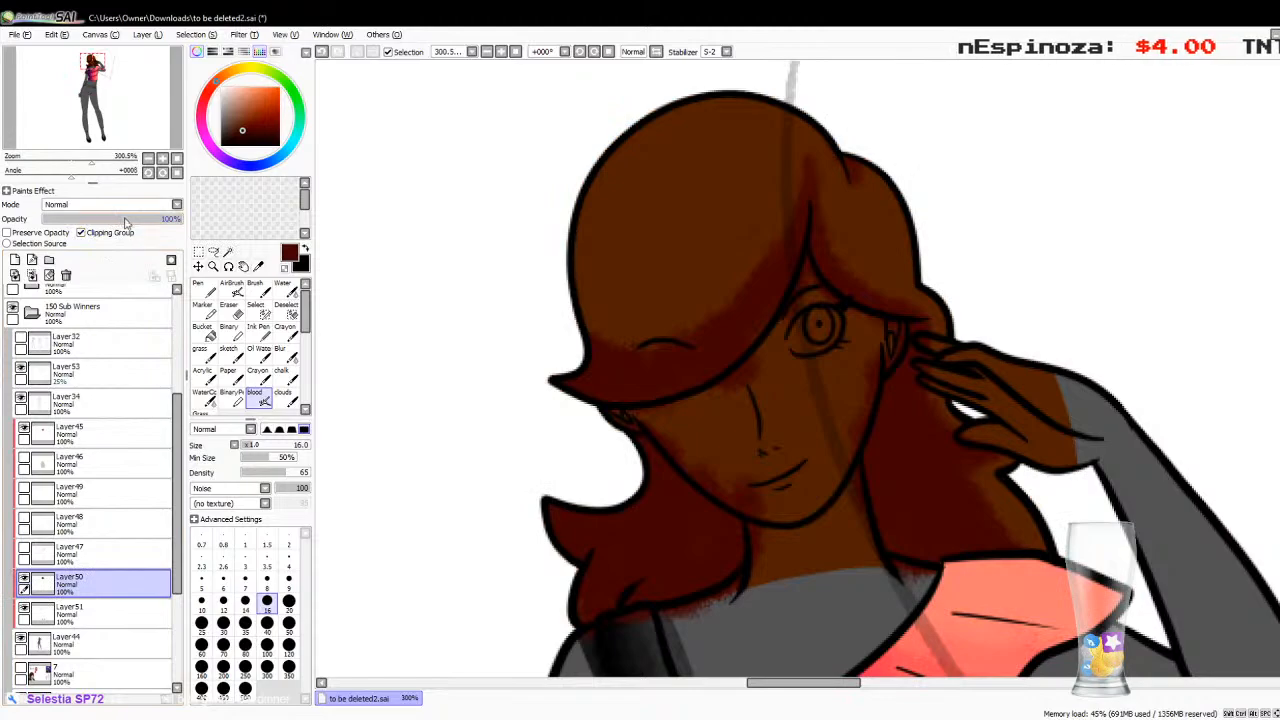
left_click_drag(125, 220, 210, 223)
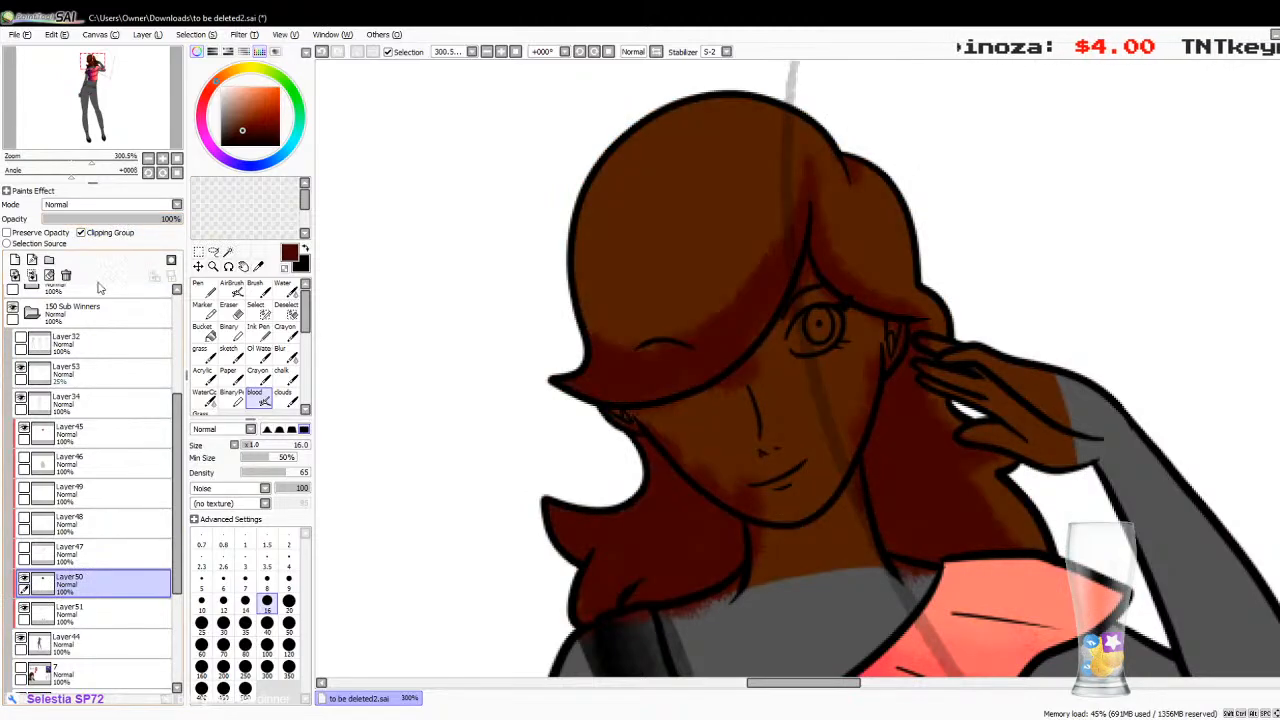
left_click(81, 232)
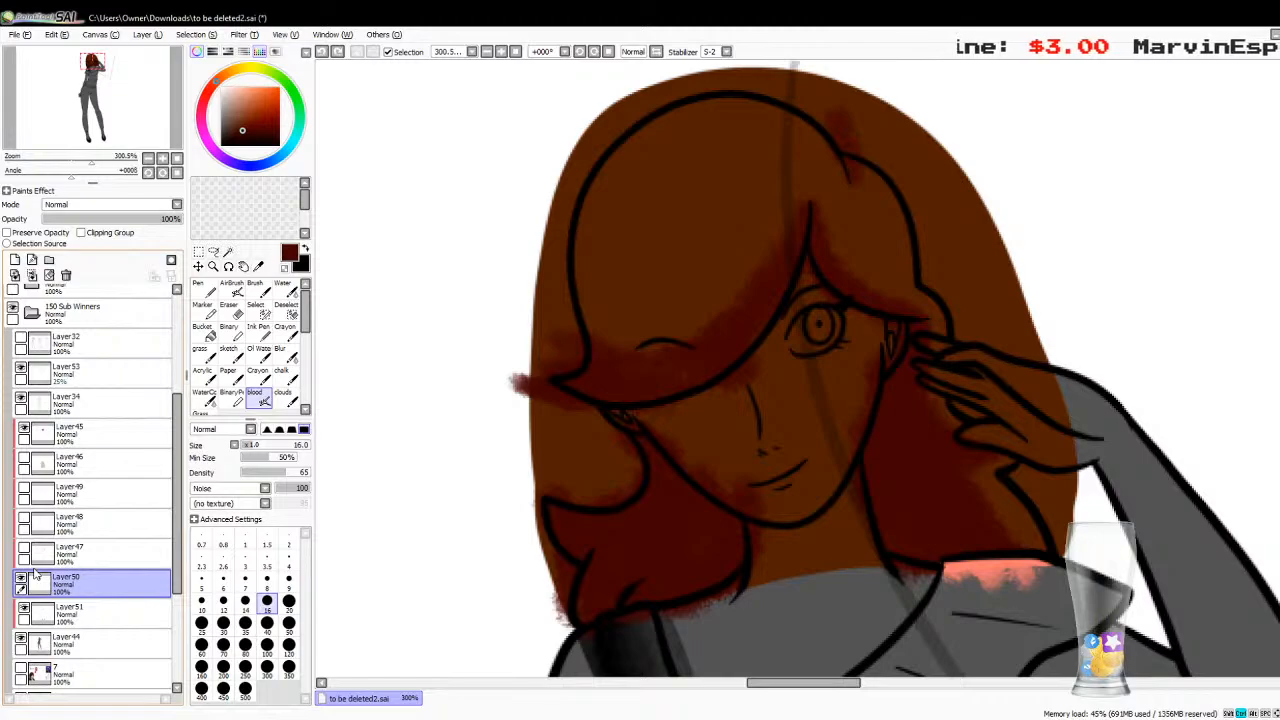
Step: Undo all the dark red-brown shading strokes on Layer50, back to the flat brown hair
key("ctrl+z")
key("ctrl+z")
key("ctrl+z")
key("ctrl+z")
key("ctrl+z")
key("ctrl+z")
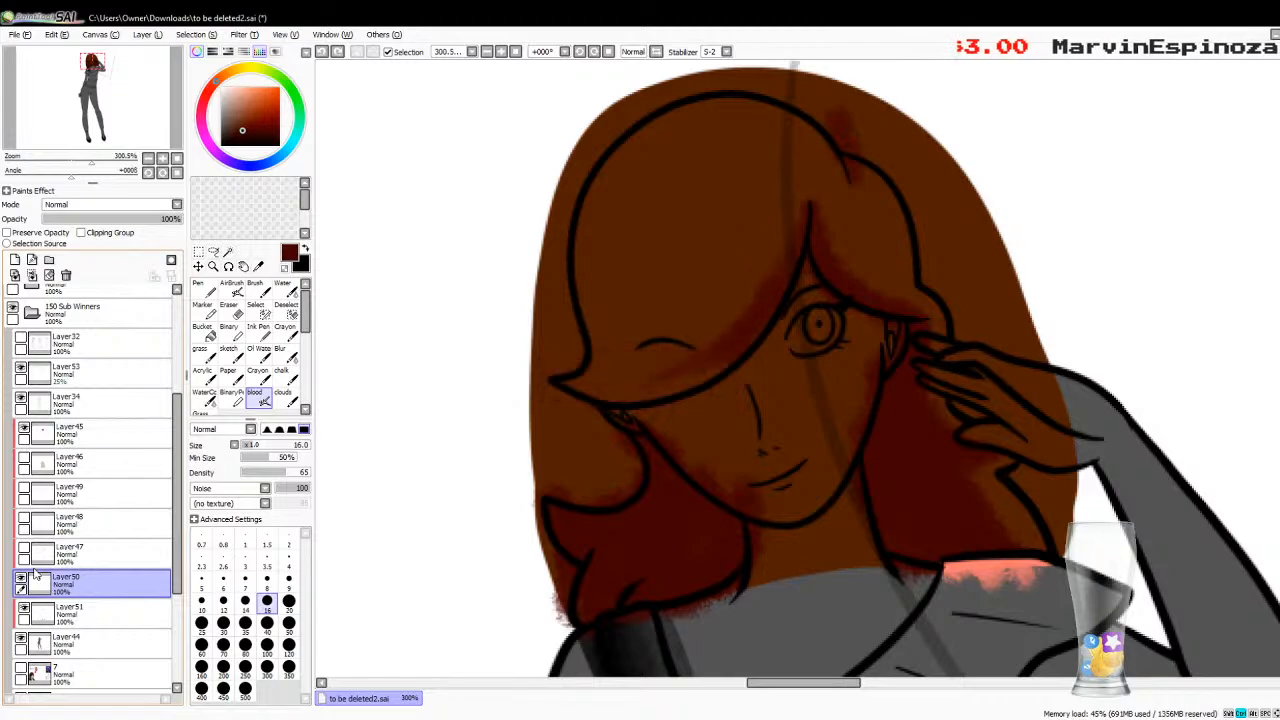
key("ctrl+z")
key("ctrl+z")
key("ctrl+z")
key("ctrl+z")
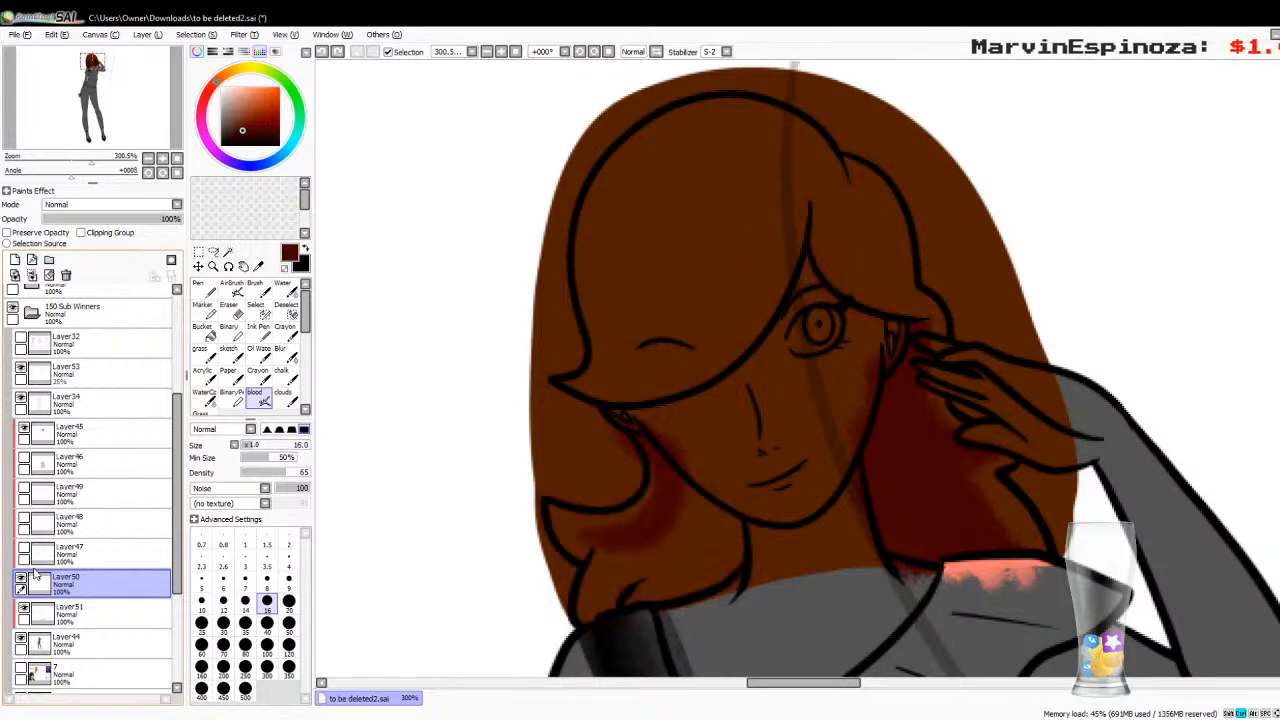
key("ctrl+z")
key("ctrl+z")
key("ctrl+z")
key("ctrl+z")
key("ctrl+z")
key("ctrl+z")
key("ctrl+z")
key("ctrl+z")
key("ctrl+z")
key("ctrl+z")
key("ctrl+z")
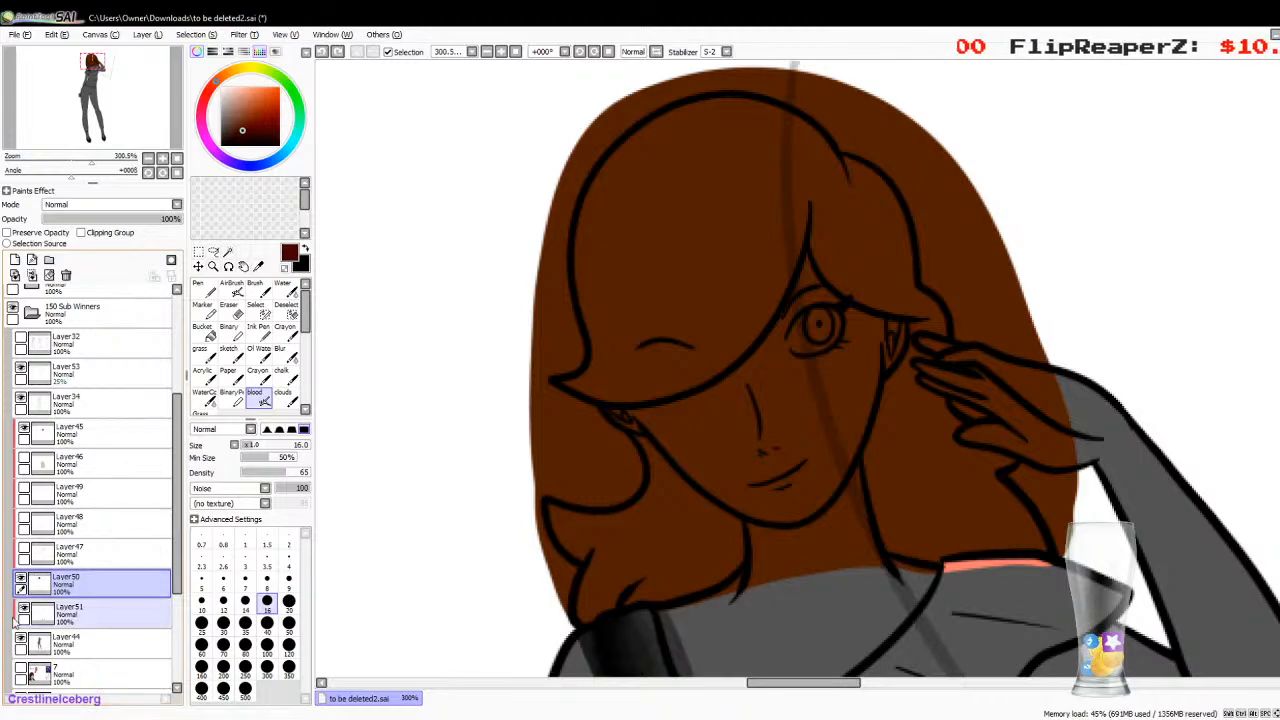
Step: Add a new layer clipped to Layer50 and brush dark red-brown shading along the fringe from the parting to its outer tip
left_click(15, 259)
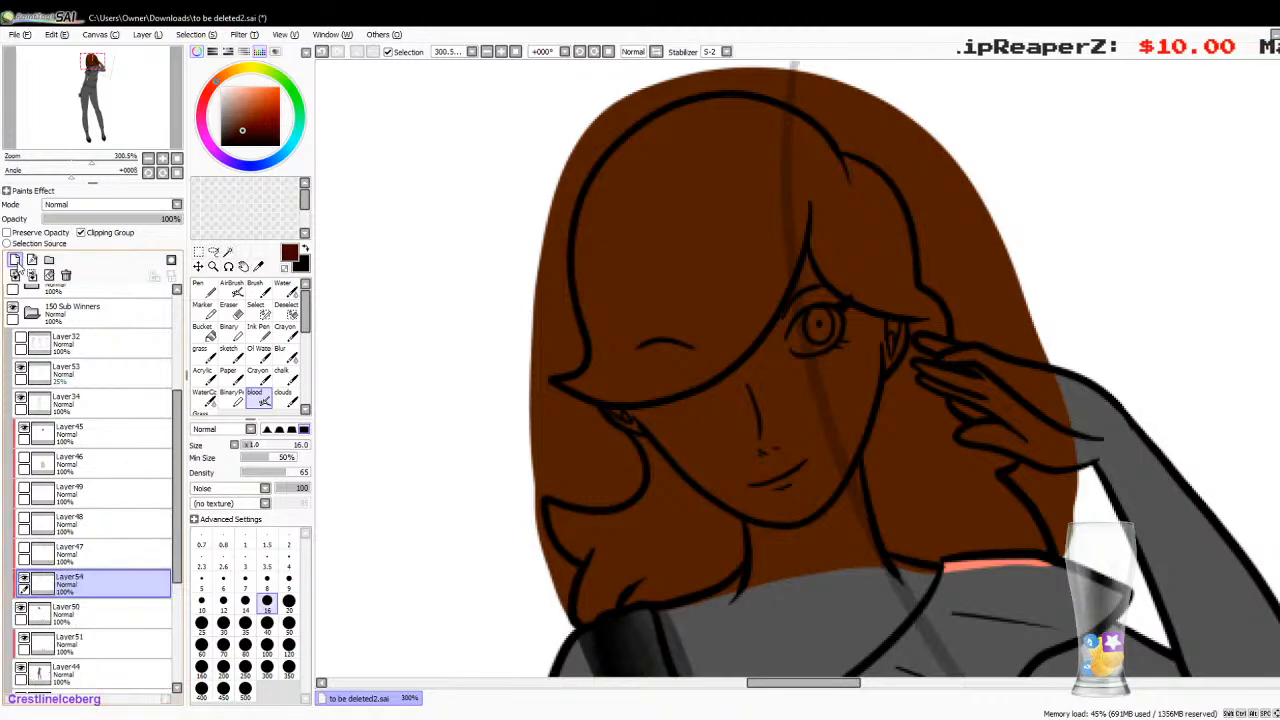
left_click(80, 232)
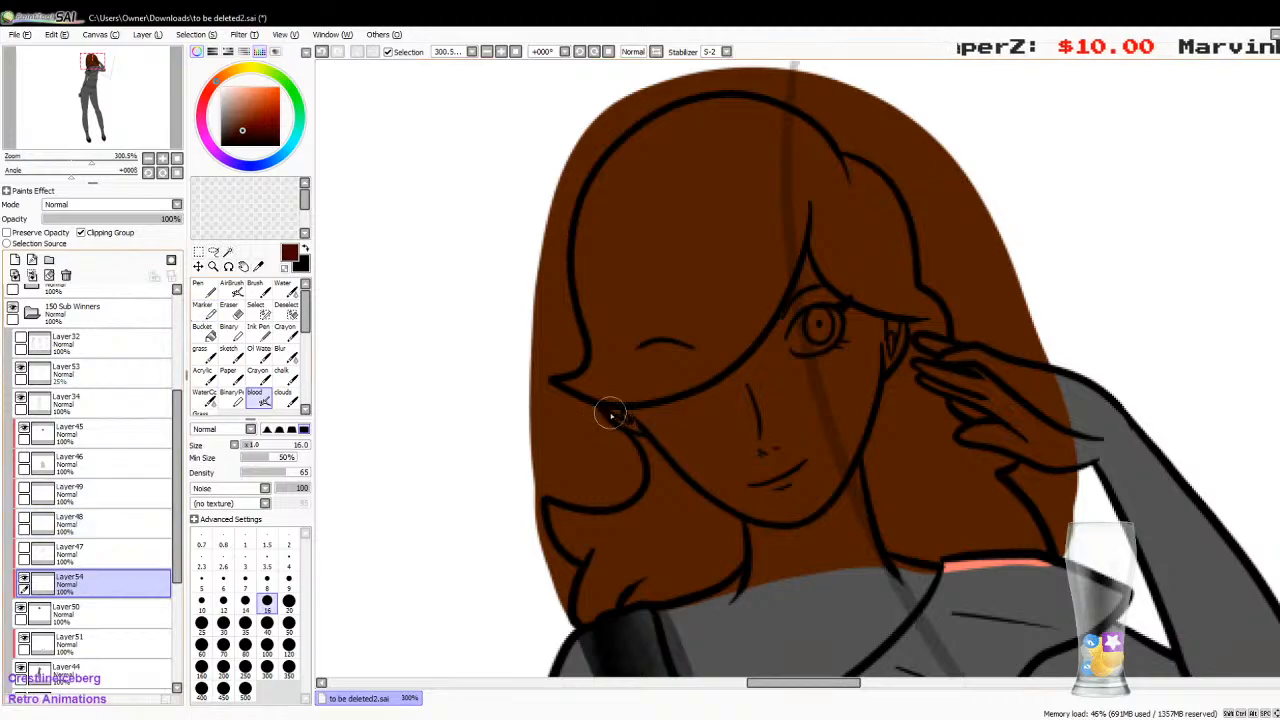
mouse_move(806, 163)
left_mouse_down()
mouse_move(790, 253)
mouse_move(800, 160)
mouse_move(766, 302)
left_mouse_up()
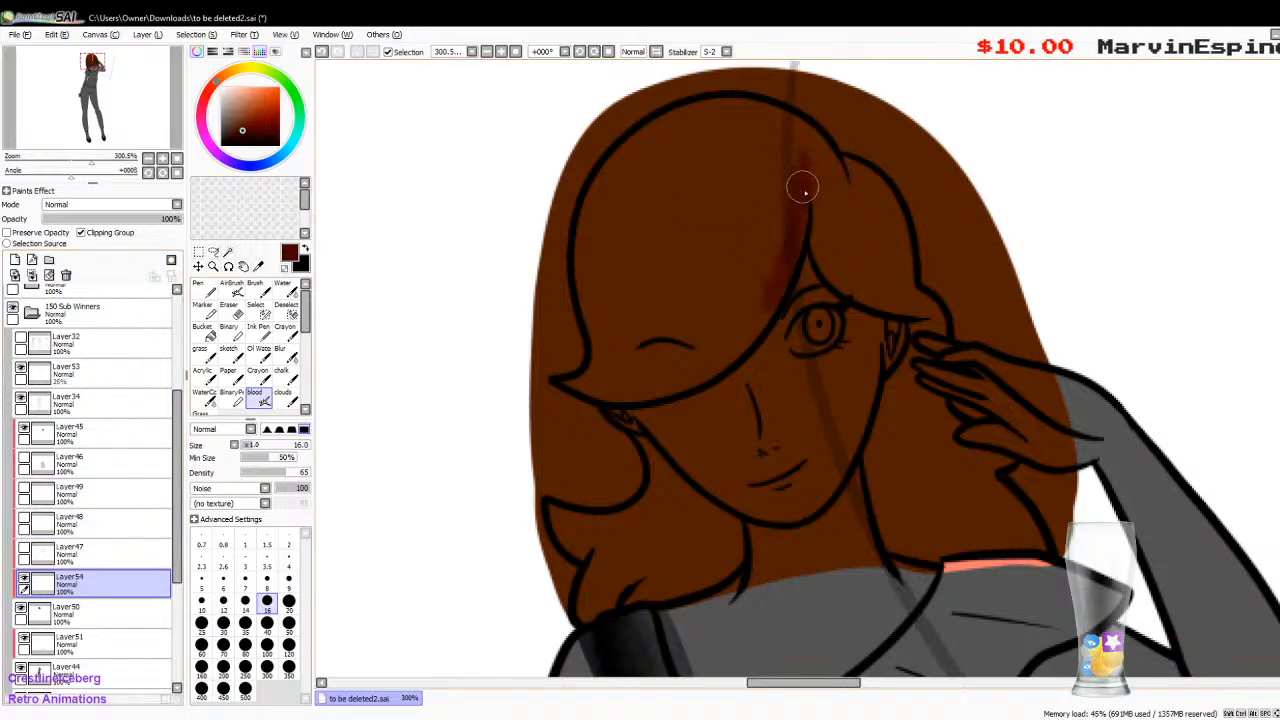
left_click_drag(803, 187, 719, 326)
left_click_drag(782, 256, 690, 338)
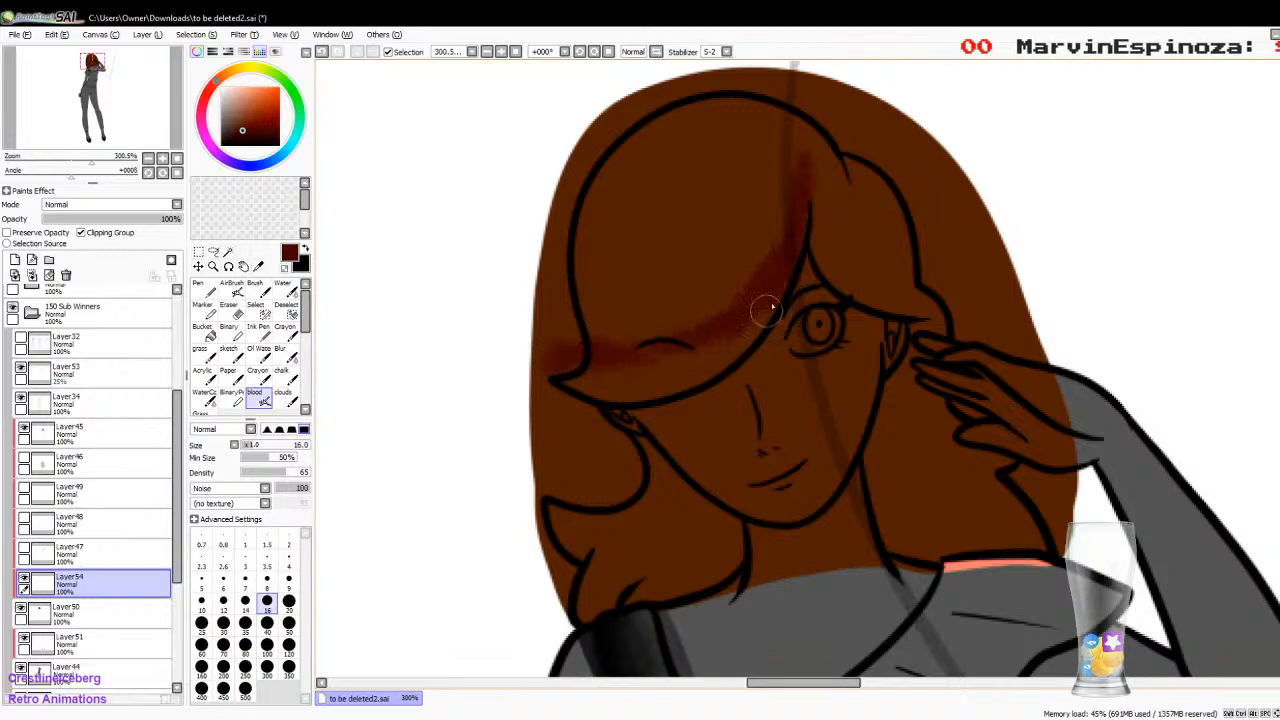
Step: Extend the dark red-brown shading over the parting, the hair on both sides of the neck, and the fringe's lower edge
mouse_move(807, 170)
left_mouse_down()
mouse_move(810, 238)
mouse_move(863, 296)
mouse_move(839, 284)
mouse_move(925, 322)
mouse_move(928, 416)
mouse_move(918, 386)
mouse_move(933, 435)
mouse_move(972, 462)
mouse_move(943, 457)
mouse_move(982, 520)
mouse_move(955, 467)
mouse_move(967, 557)
mouse_move(868, 437)
mouse_move(888, 382)
mouse_move(910, 412)
mouse_move(907, 440)
mouse_move(835, 129)
left_mouse_up()
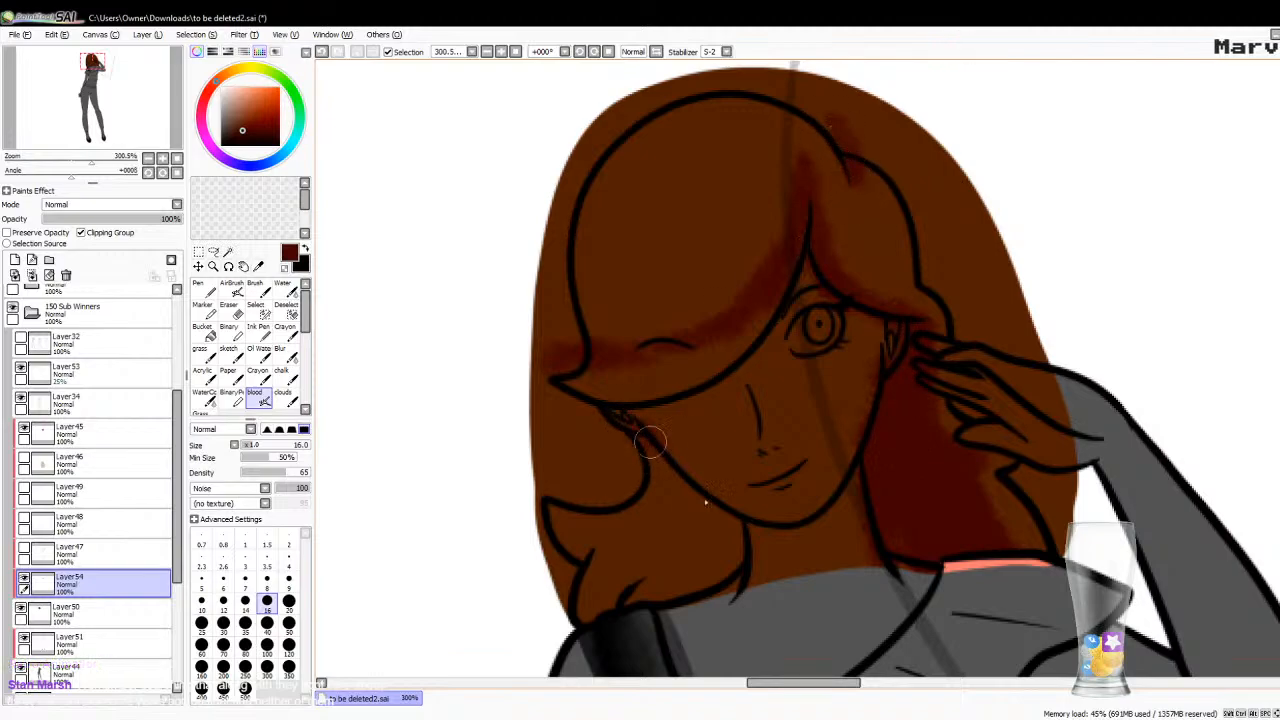
mouse_move(650, 441)
left_mouse_down()
mouse_move(629, 449)
mouse_move(666, 474)
mouse_move(666, 543)
mouse_move(686, 597)
mouse_move(630, 560)
mouse_move(560, 575)
mouse_move(567, 547)
left_mouse_up()
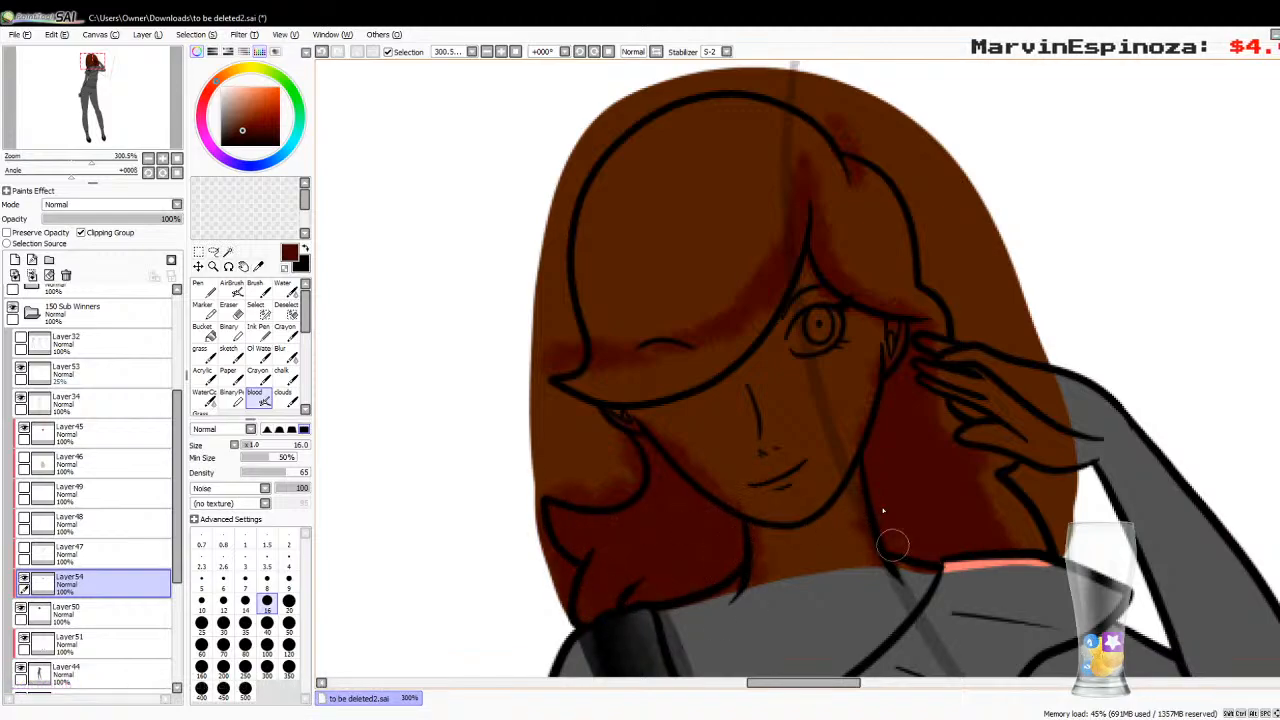
mouse_move(590, 372)
left_mouse_down()
mouse_move(620, 408)
mouse_move(699, 395)
mouse_move(703, 369)
mouse_move(755, 337)
mouse_move(746, 327)
mouse_move(735, 340)
mouse_move(800, 230)
left_mouse_up()
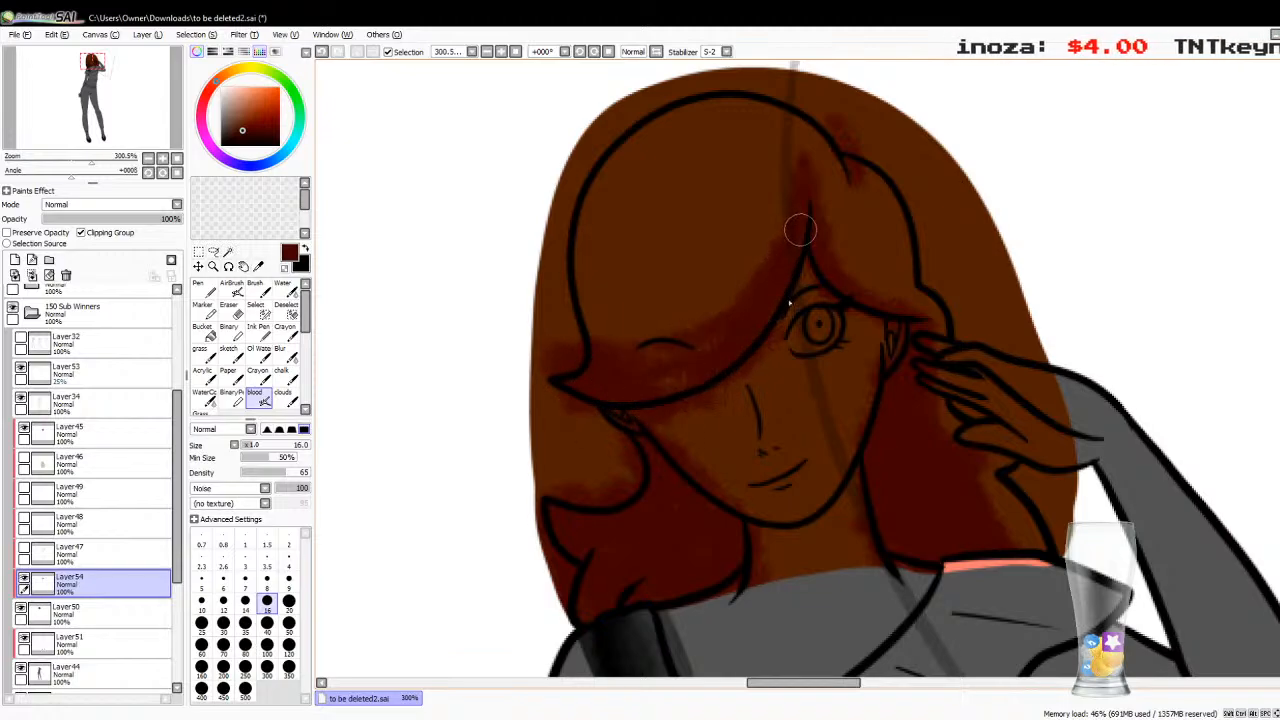
mouse_move(605, 368)
left_mouse_down()
mouse_move(628, 363)
mouse_move(589, 371)
mouse_move(602, 360)
left_mouse_up()
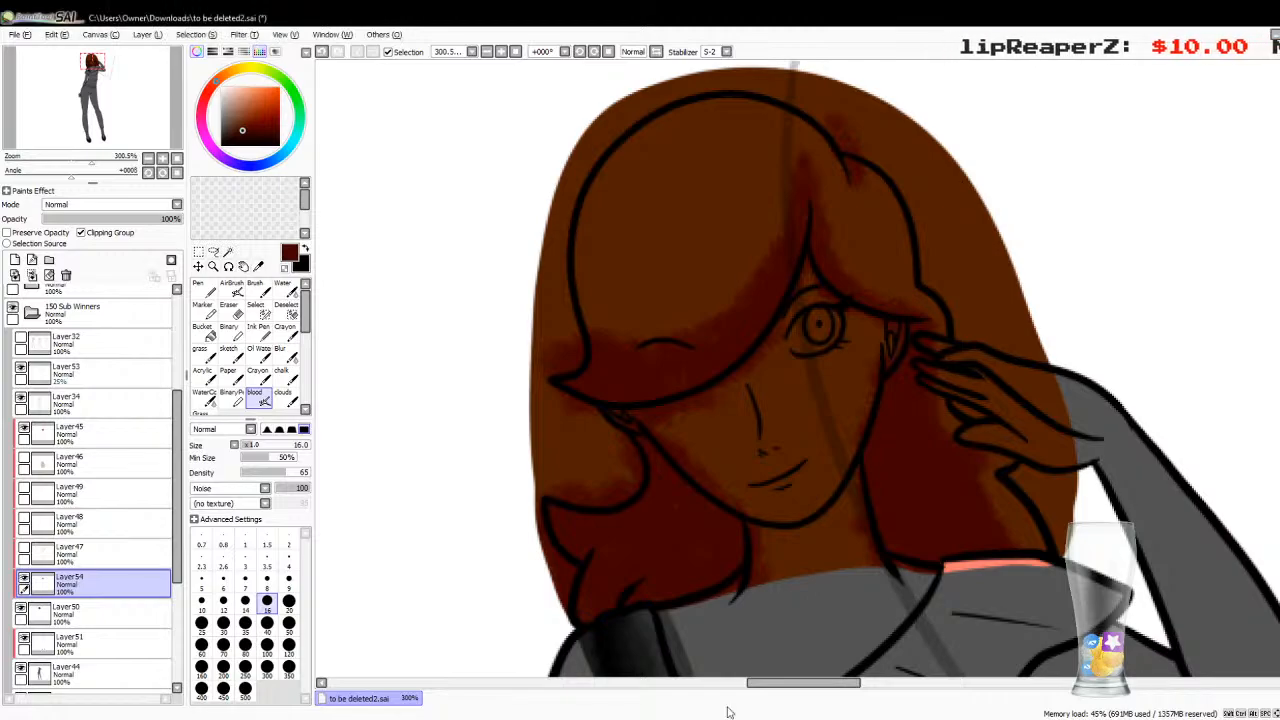
Step: Lower the opacity of the hair shading layer Layer54 to 59%
left_click(110, 219)
left_click_drag(140, 224, 183, 230)
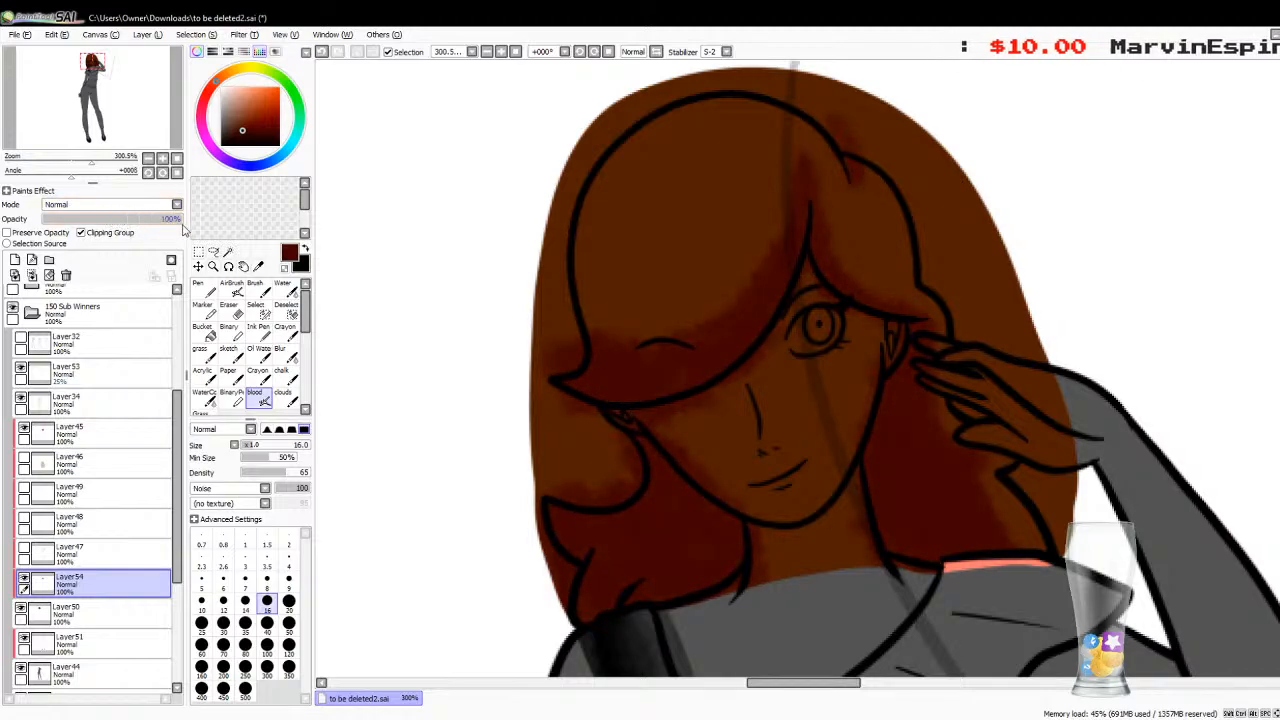
left_click(126, 222)
Step: Add a clipped layer above Layer54, restore Layer54's opacity to 100%, and sample the dark red-brown from the shaded hair beside the neck
left_click(14, 259)
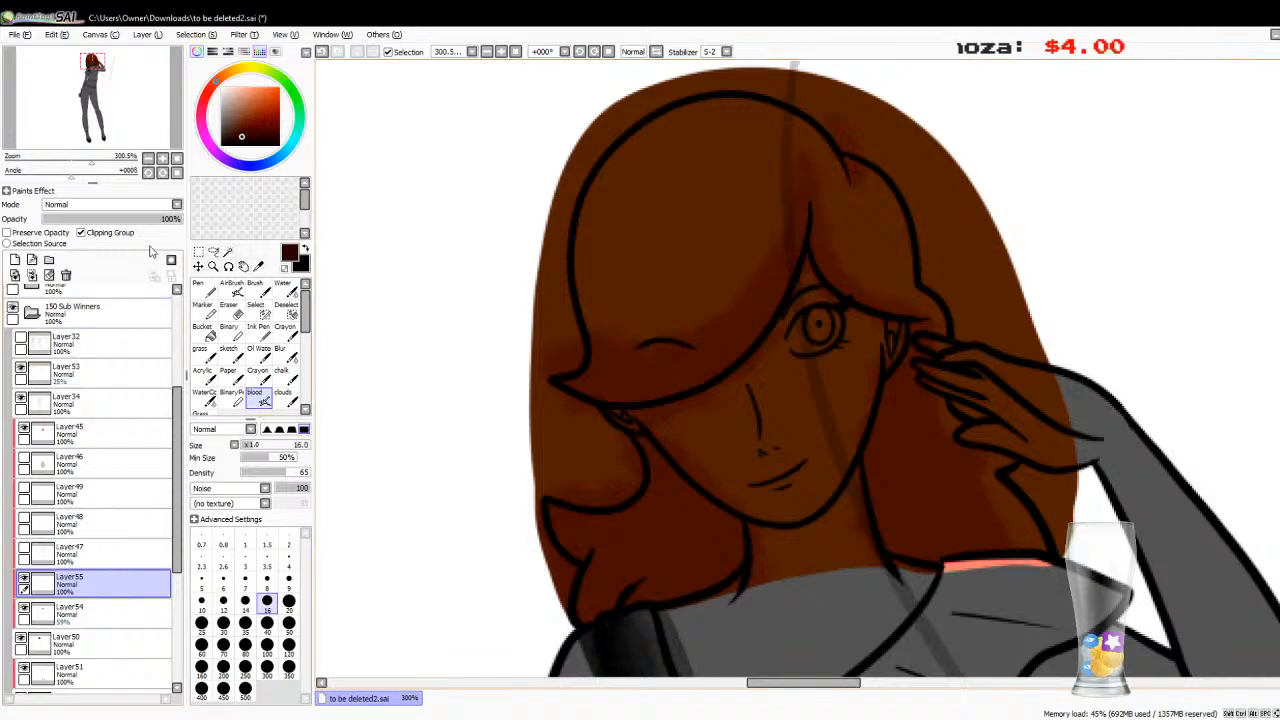
left_click(106, 614)
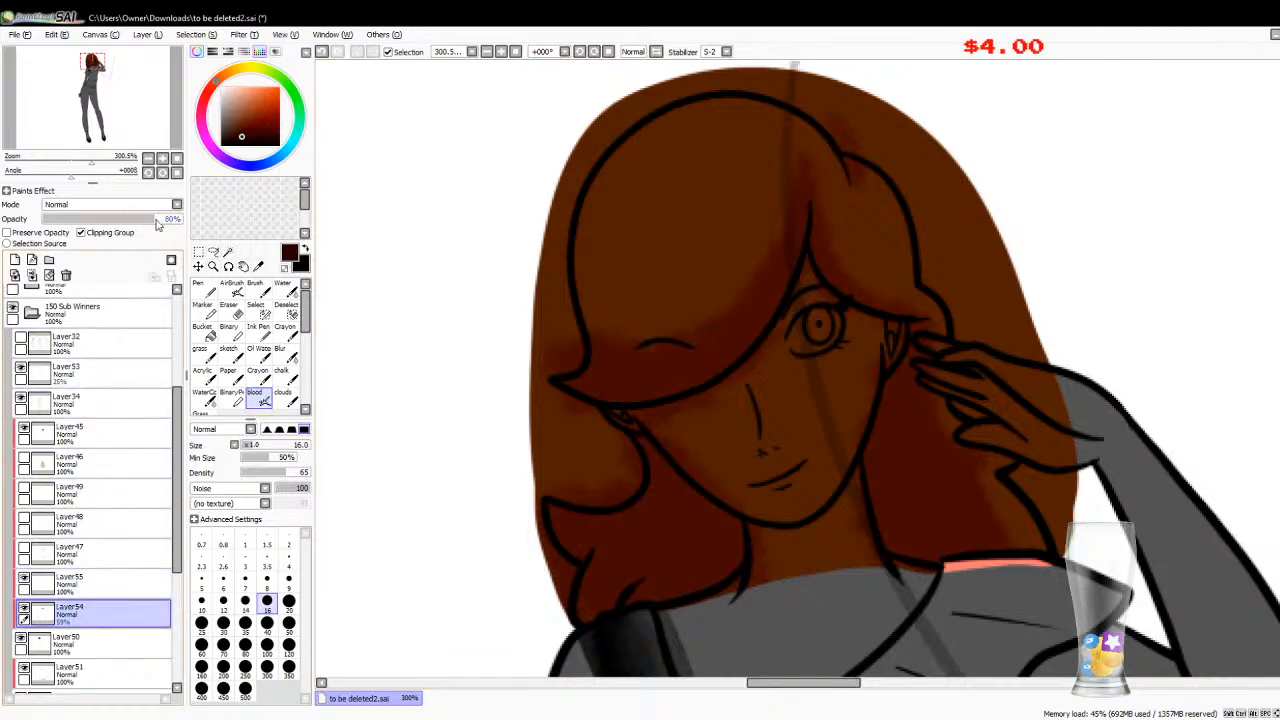
left_click_drag(156, 224, 184, 224)
left_click(258, 267)
left_click(666, 536)
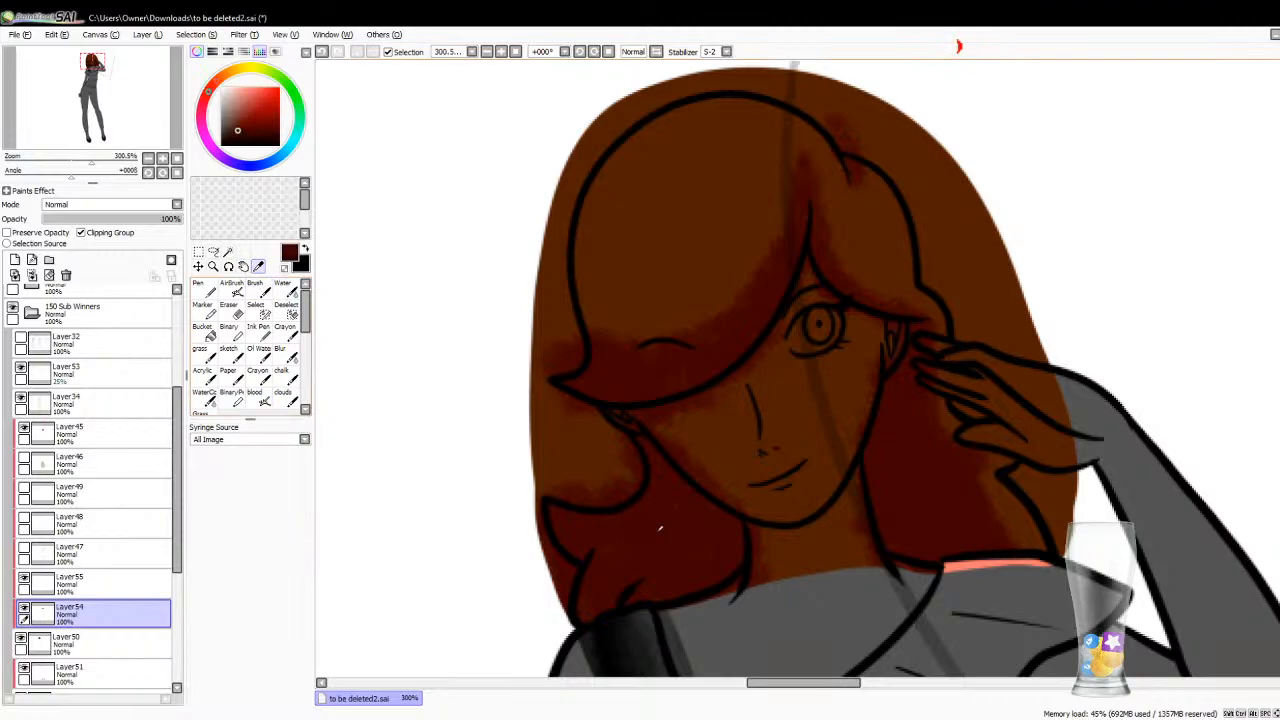
Step: Deepen the hair shading on Layer55 under the fringe, at the parting and beside the neck with a darker red in the blood brush
left_click(136, 222)
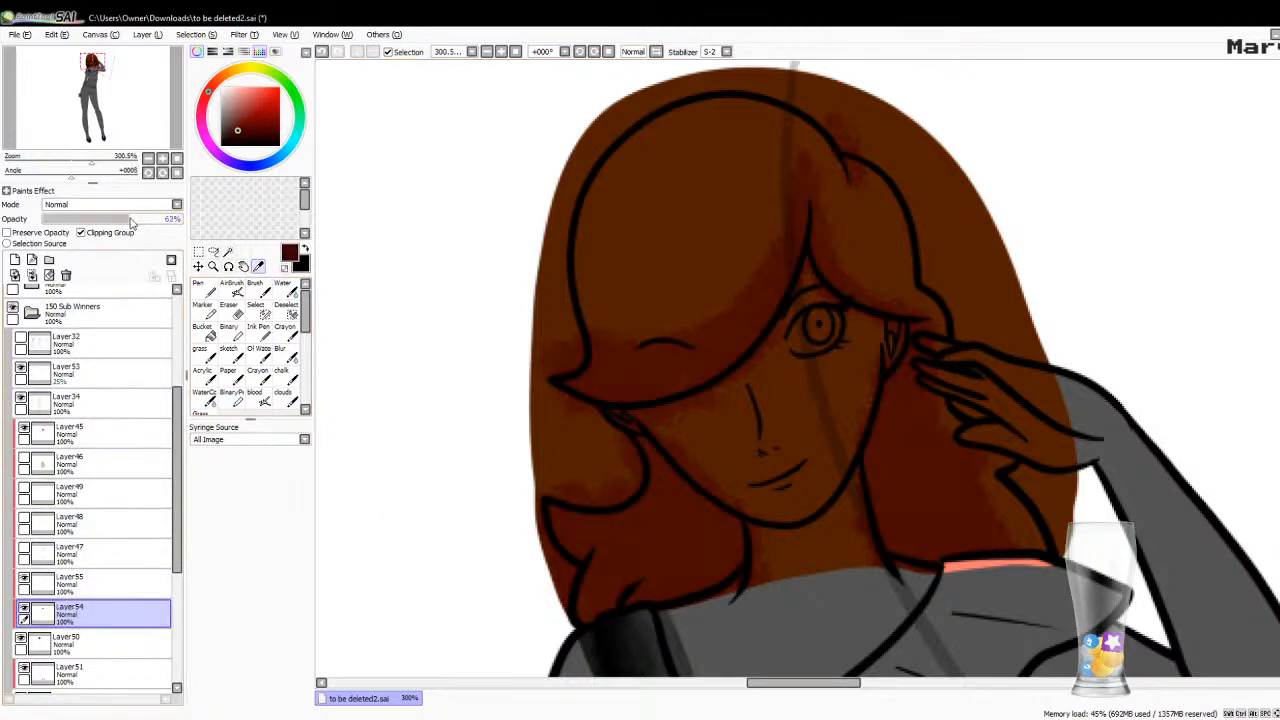
left_click(95, 582)
left_click(256, 392)
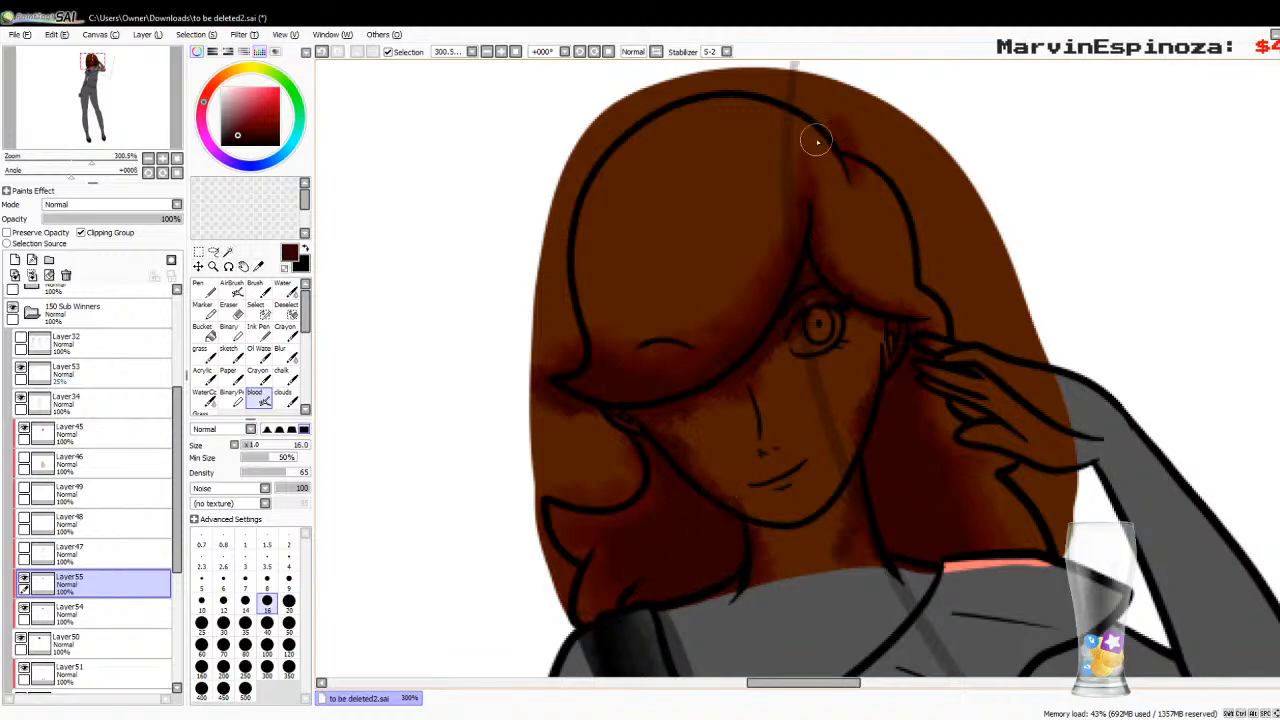
mouse_move(830, 138)
left_mouse_down()
mouse_move(850, 170)
mouse_move(830, 132)
left_mouse_up()
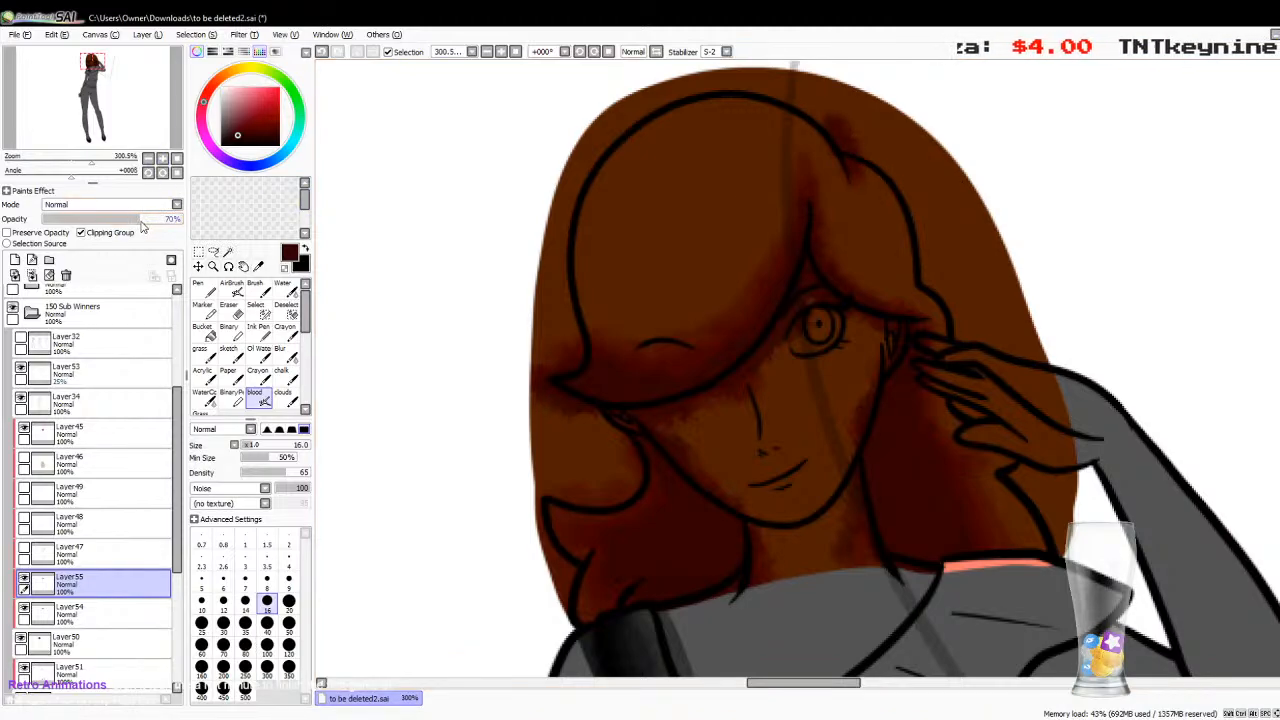
Step: Set Layer55's opacity to 100% and merge it down into Layer54
left_click_drag(141, 226, 184, 222)
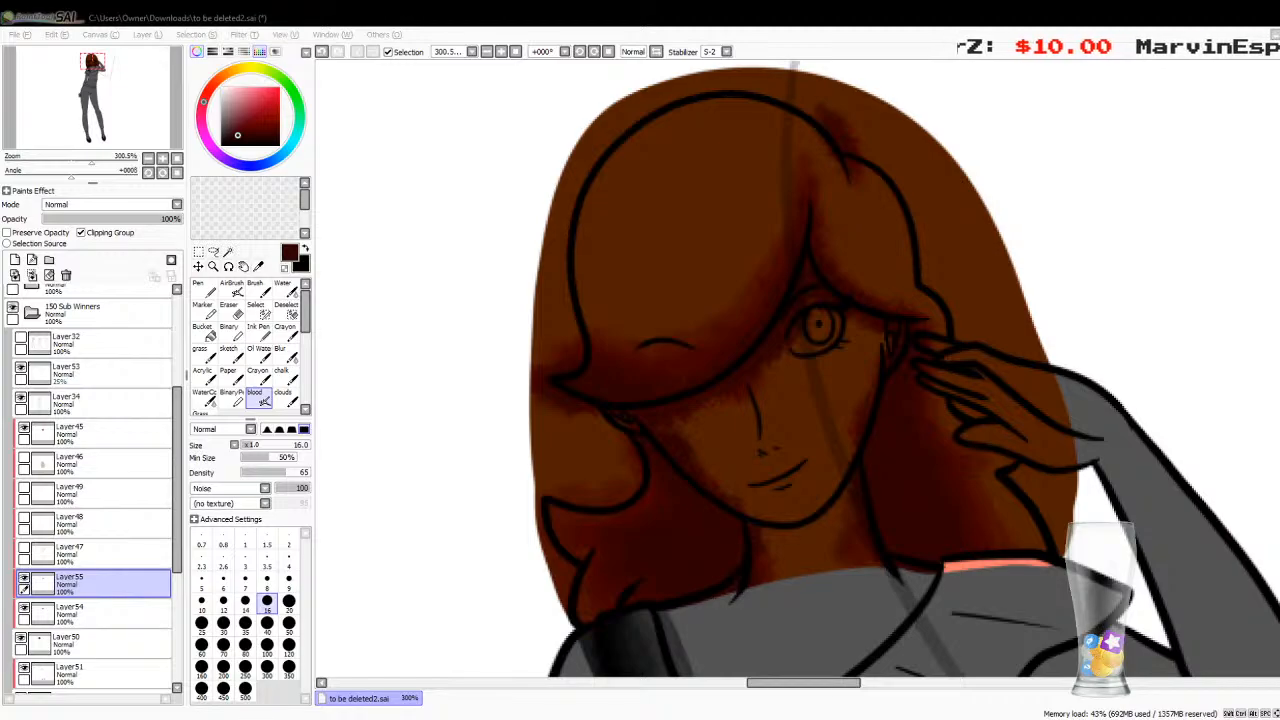
left_click(724, 709)
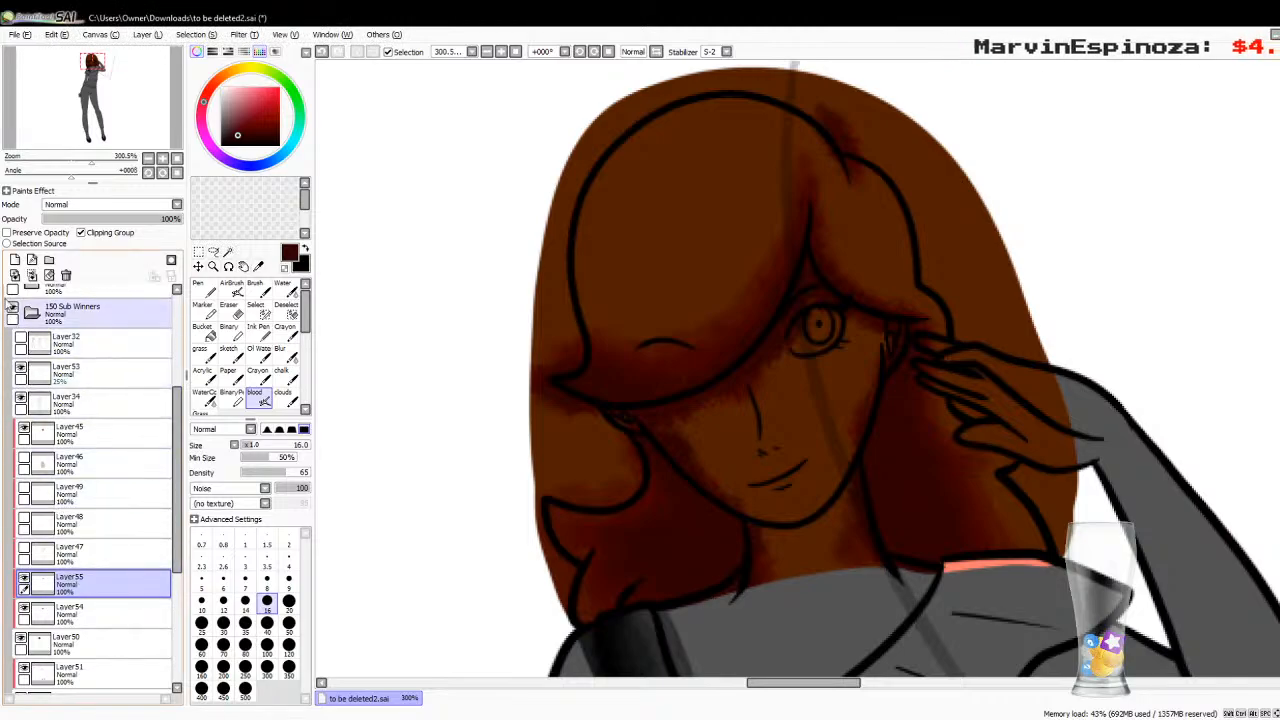
left_click(33, 277)
Step: Touch up the shading near the parting and eye with the Eraser, undoing the last stroke and reducing the eraser to size 9
left_click(232, 310)
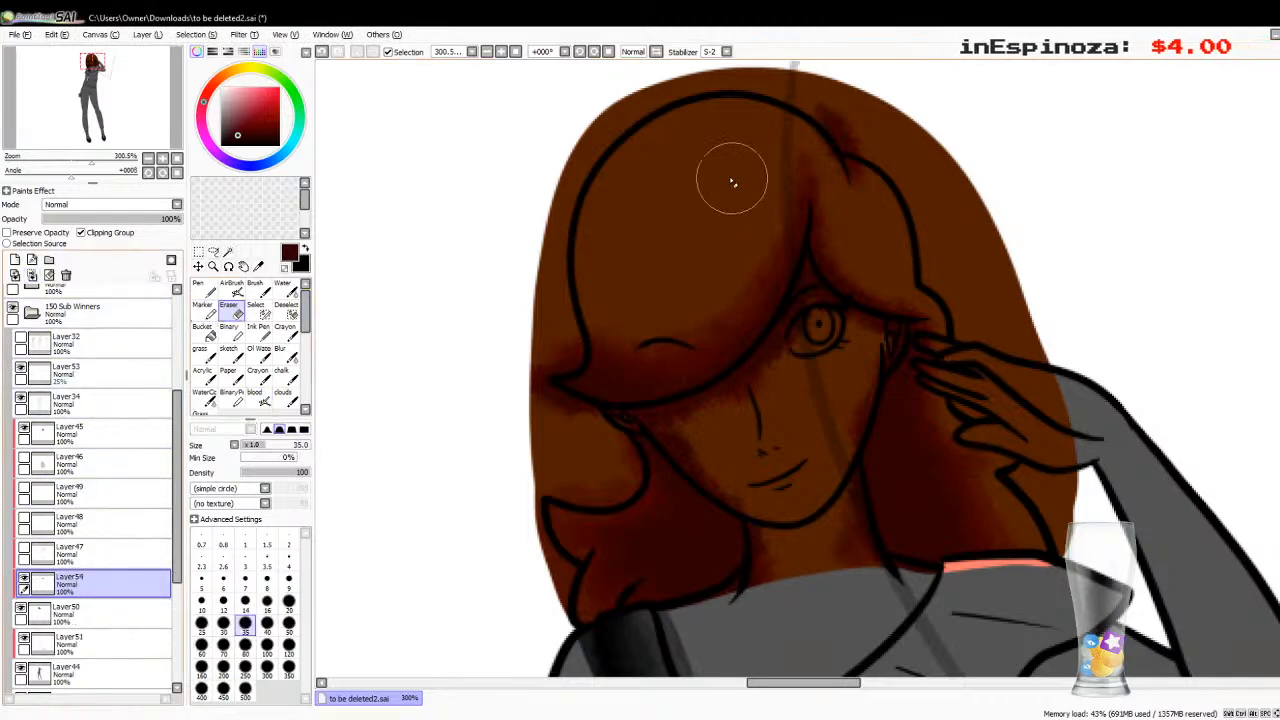
left_click(267, 603)
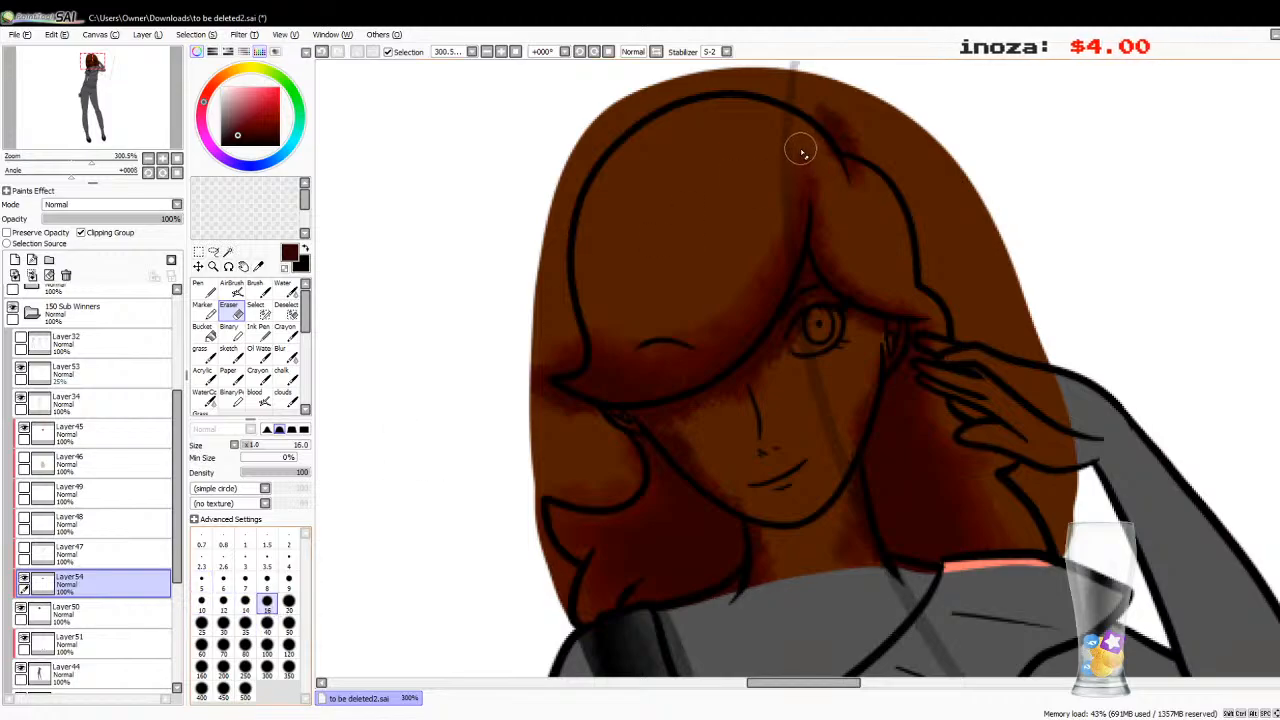
left_click(224, 605)
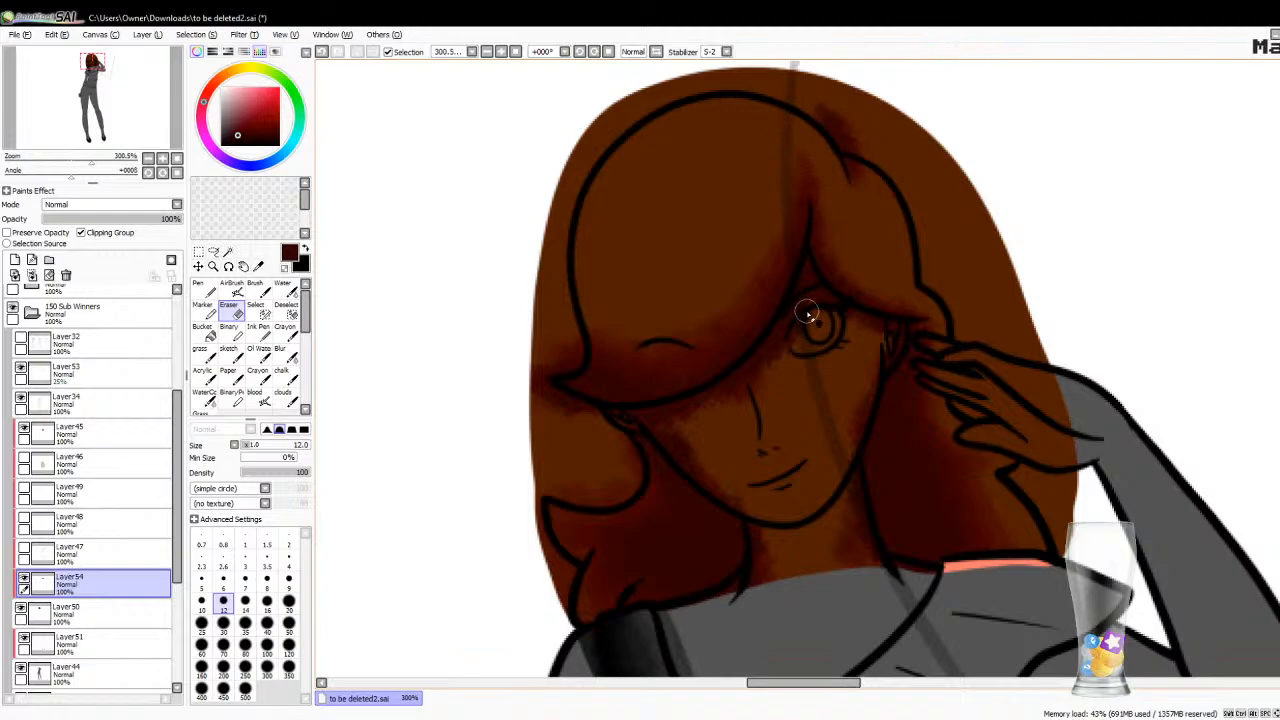
key("ctrl+z")
left_click(289, 582)
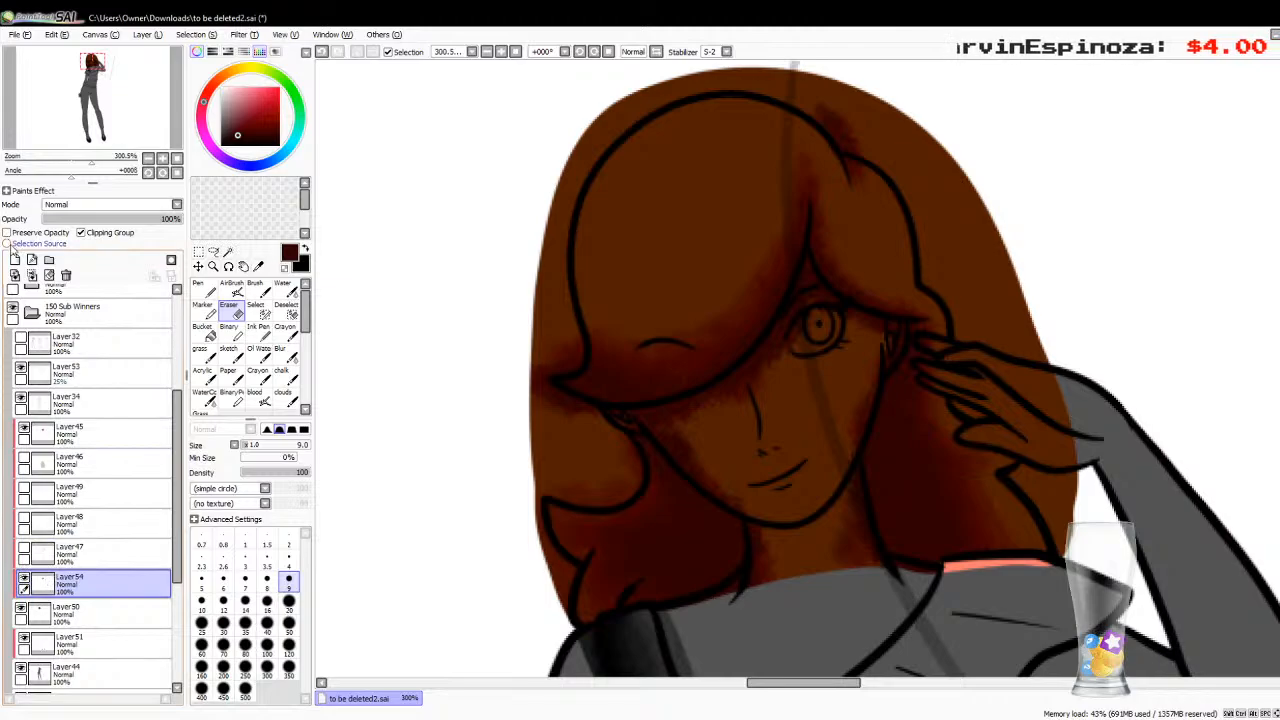
Step: Paint the deepest hair shadows in near-black red on a new clipped layer with the size 16 blood brush, and set its opacity to 55%
left_click(15, 259)
left_click(258, 396)
left_click(267, 600)
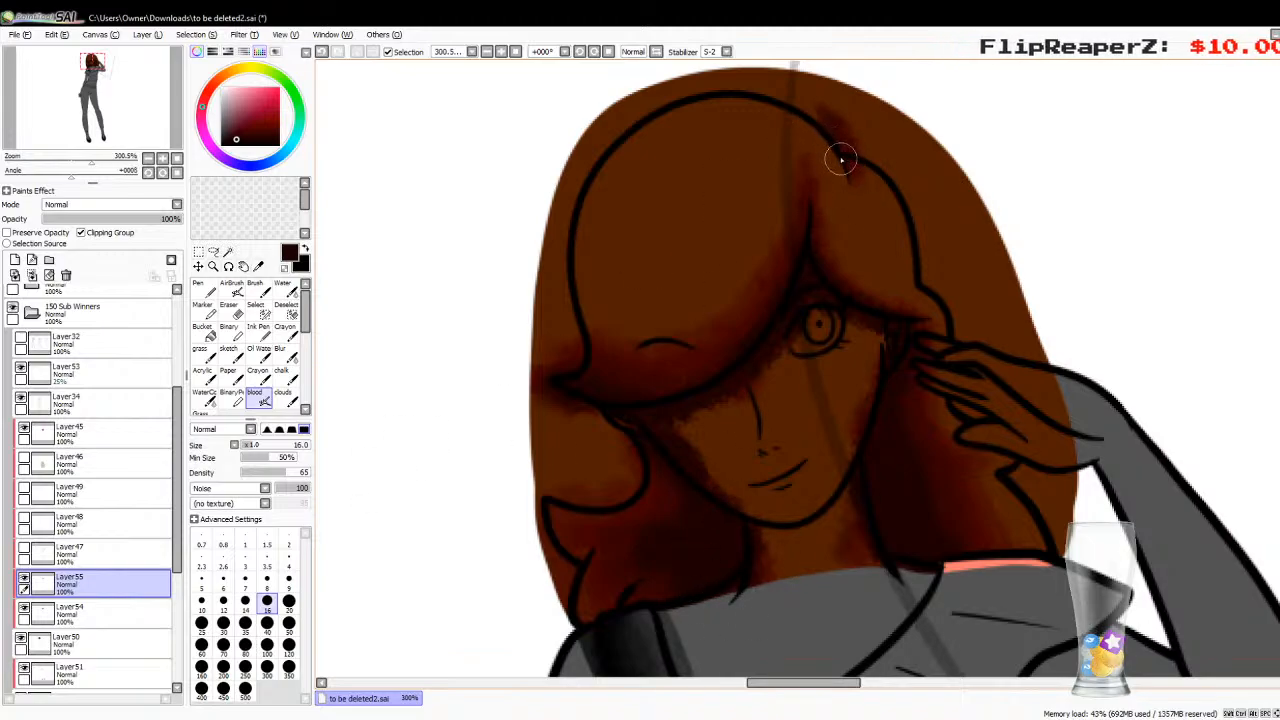
left_click(235, 310)
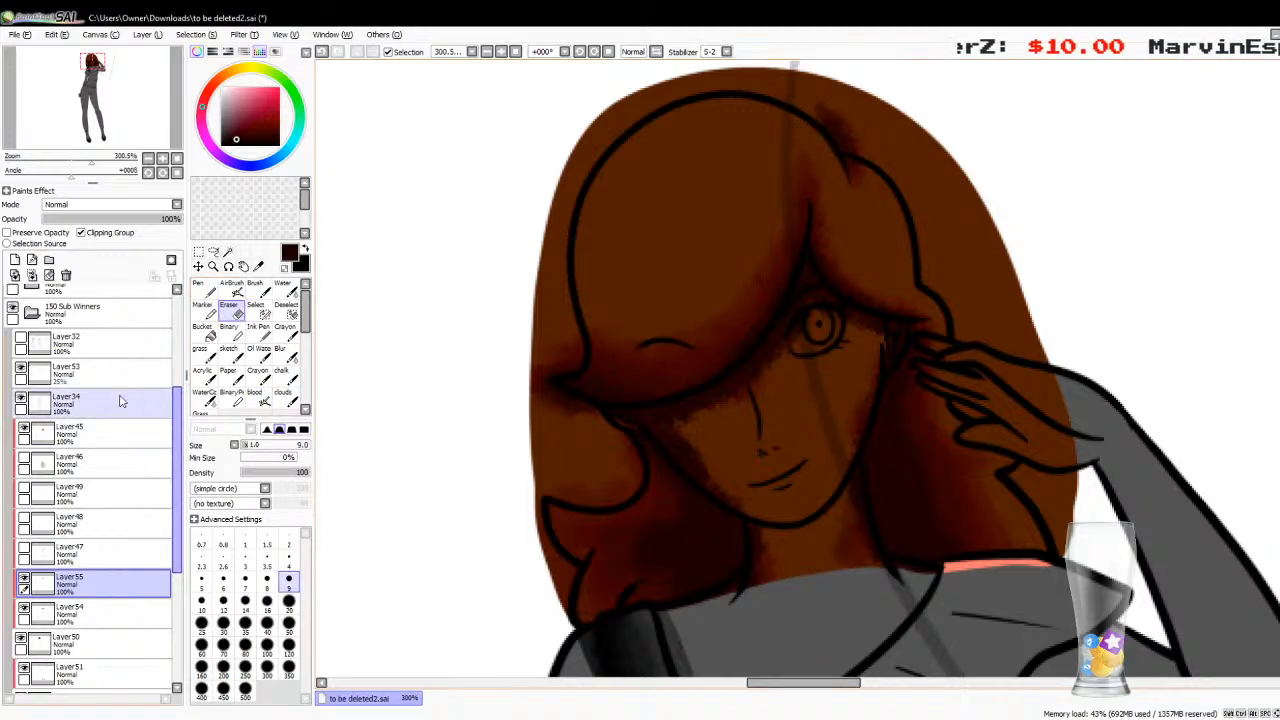
left_click(127, 219)
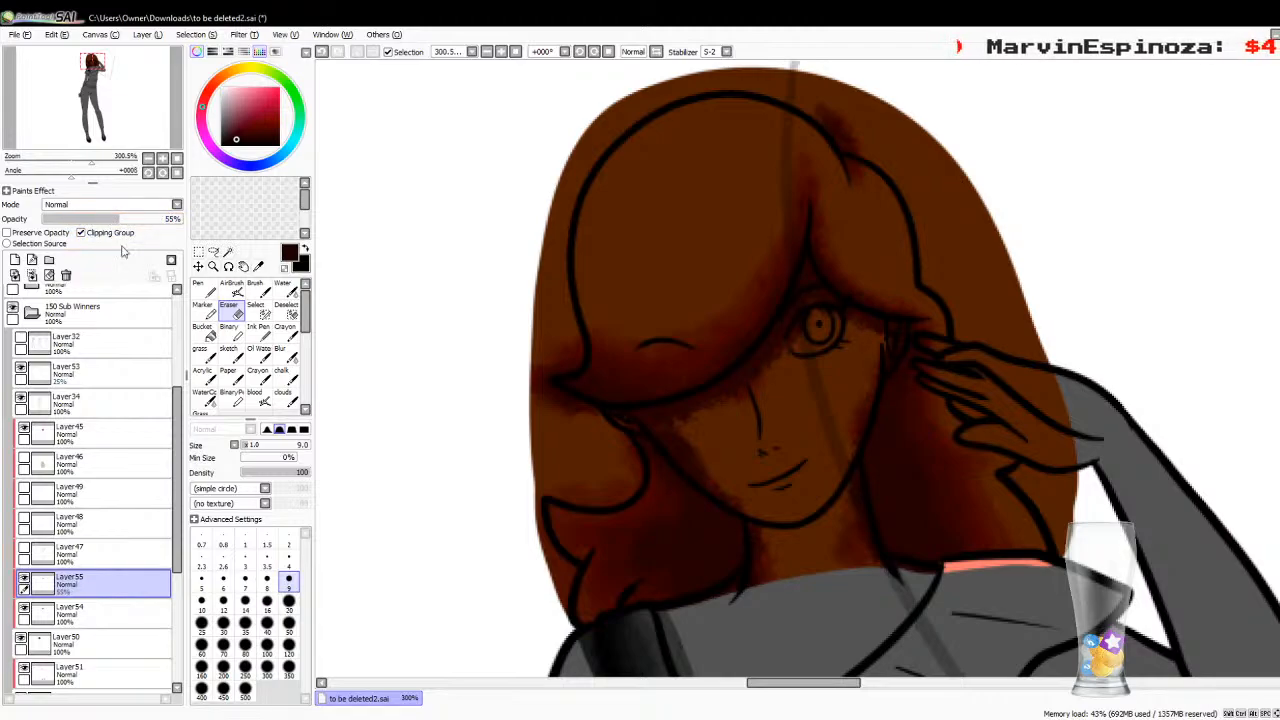
Step: Merge Layer55 down into Layer54, sample the hair brown, and add a new clipped layer for the blood brush
left_click(32, 275)
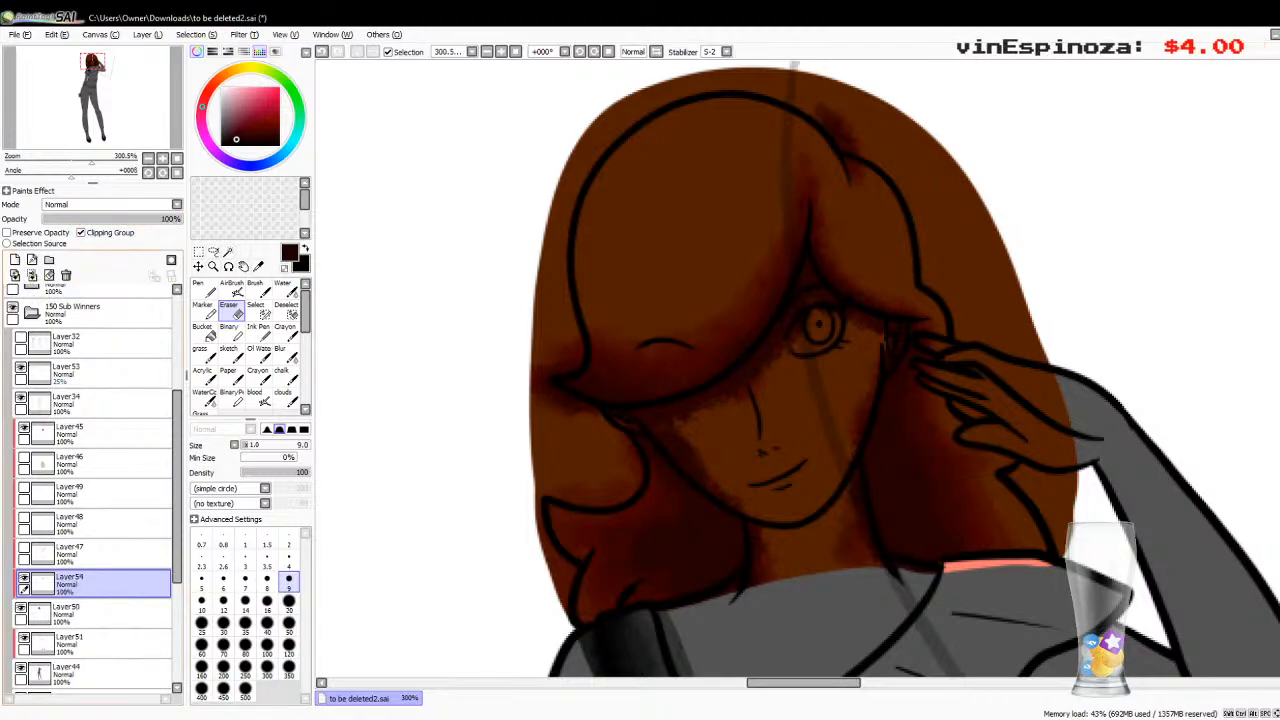
key("alt+Tab")
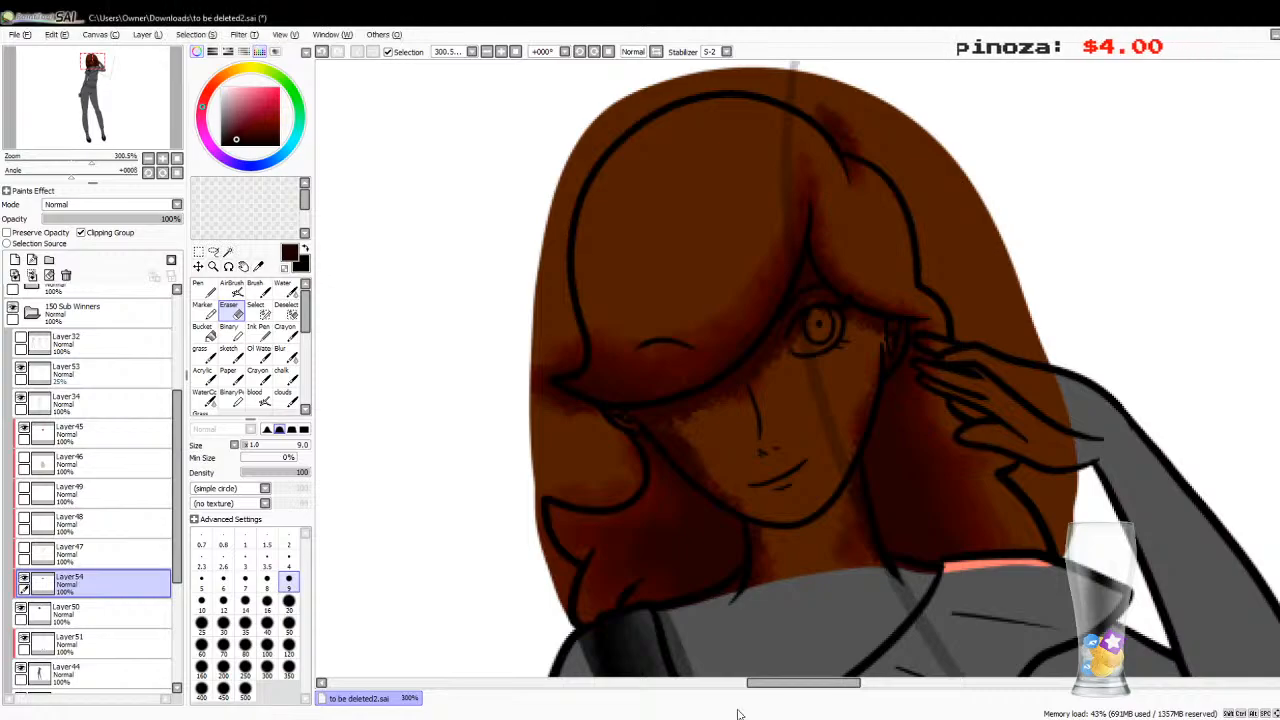
key("alt")
left_click(651, 273)
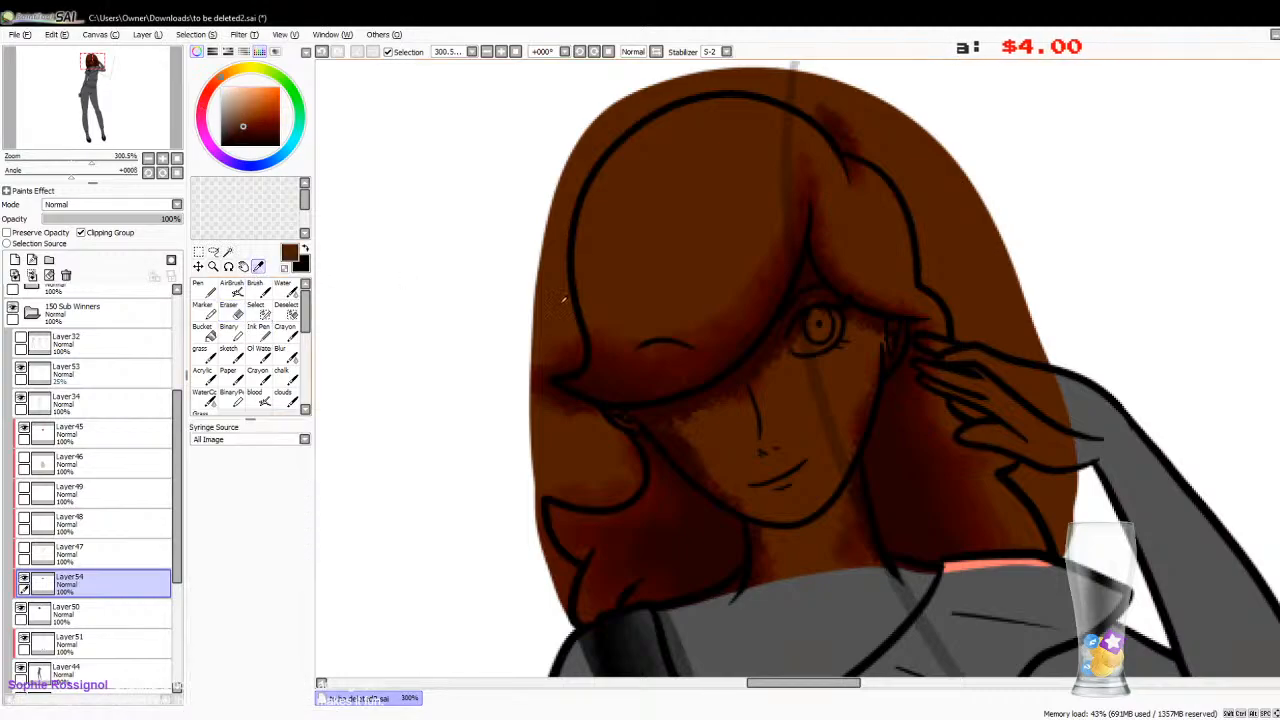
left_click(255, 393)
left_click(15, 260)
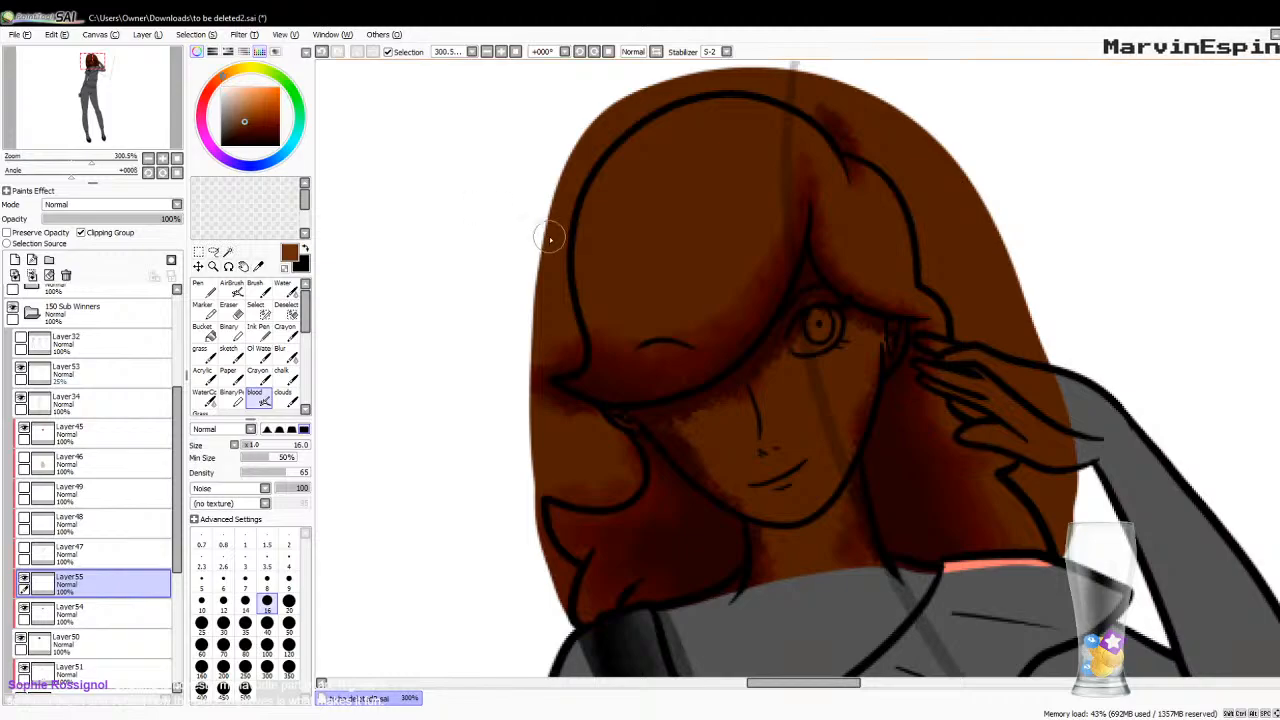
Step: Paint lighter brown over the fringe, side locks and curls with the blood brush at sizes 30 and 20, and set the layer's opacity to 76%
left_click(224, 623)
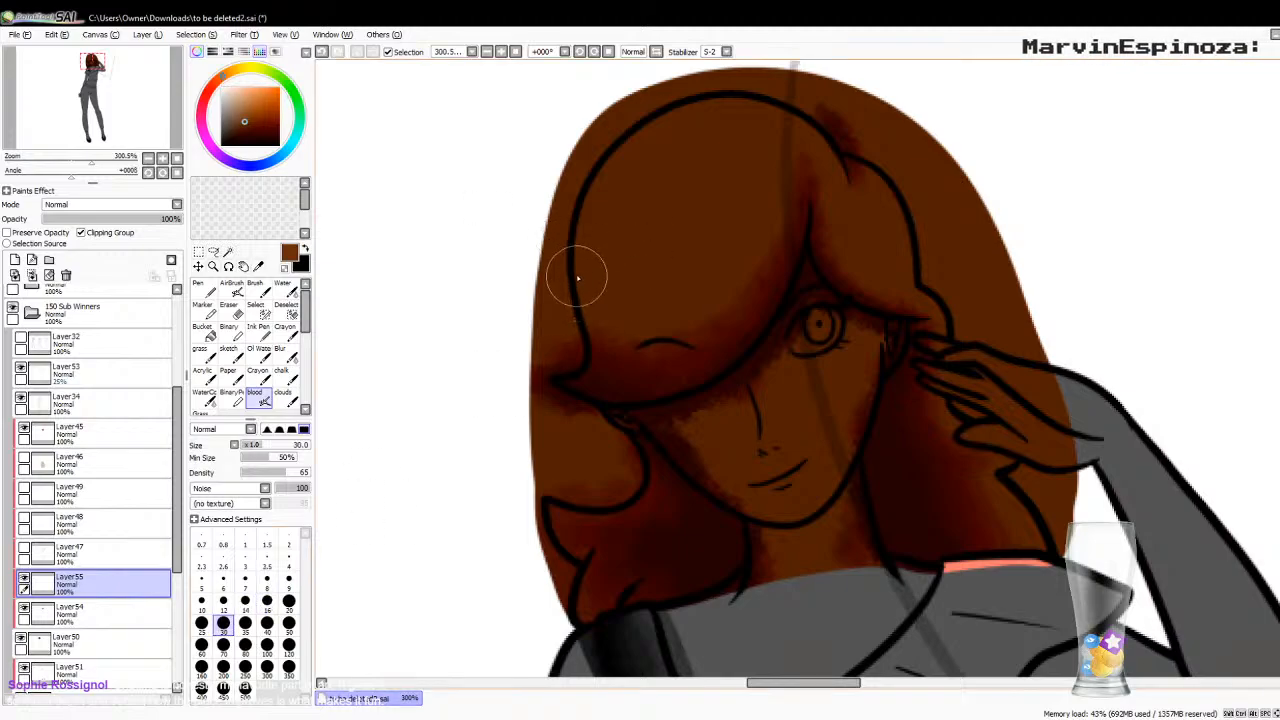
mouse_move(635, 291)
left_mouse_down()
mouse_move(717, 234)
mouse_move(743, 177)
mouse_move(731, 209)
mouse_move(674, 211)
mouse_move(669, 234)
mouse_move(700, 118)
mouse_move(714, 129)
mouse_move(640, 263)
mouse_move(820, 157)
mouse_move(791, 120)
mouse_move(880, 186)
mouse_move(886, 206)
mouse_move(865, 238)
mouse_move(980, 317)
mouse_move(983, 380)
mouse_move(955, 398)
mouse_move(1029, 444)
mouse_move(1042, 548)
left_mouse_up()
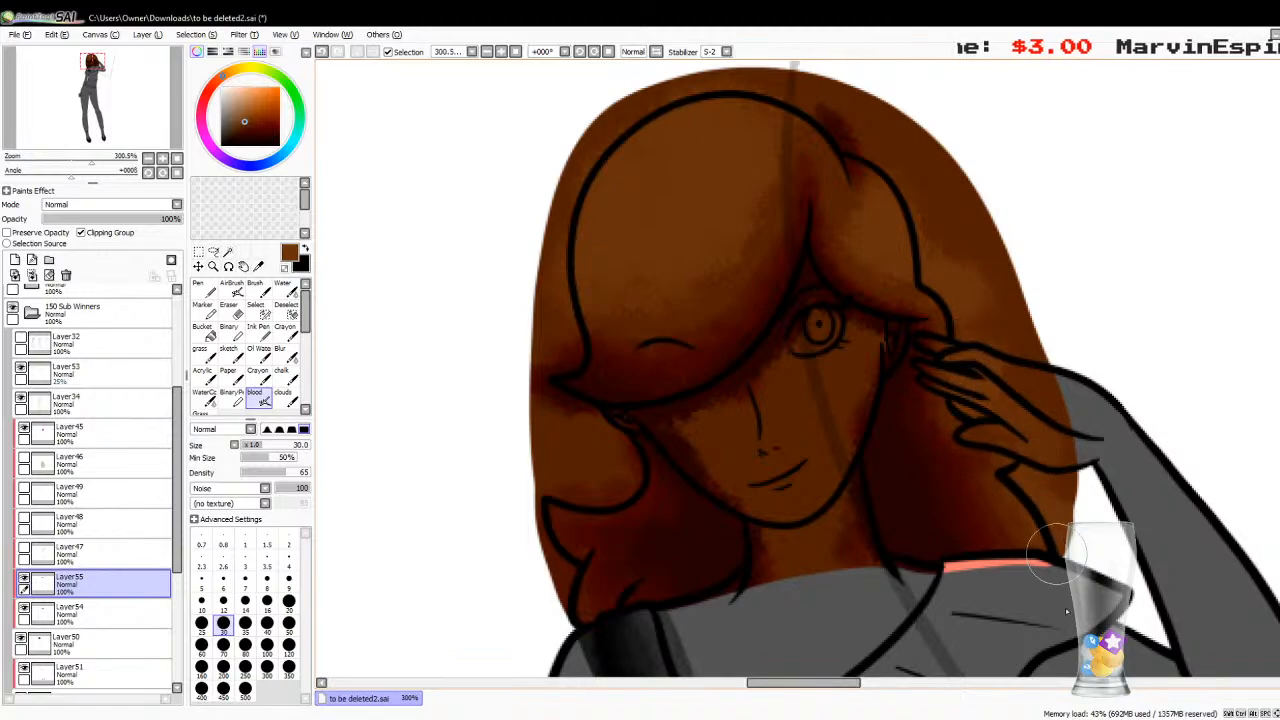
mouse_move(604, 477)
left_mouse_down()
mouse_move(526, 500)
mouse_move(566, 576)
mouse_move(560, 599)
mouse_move(558, 580)
left_mouse_up()
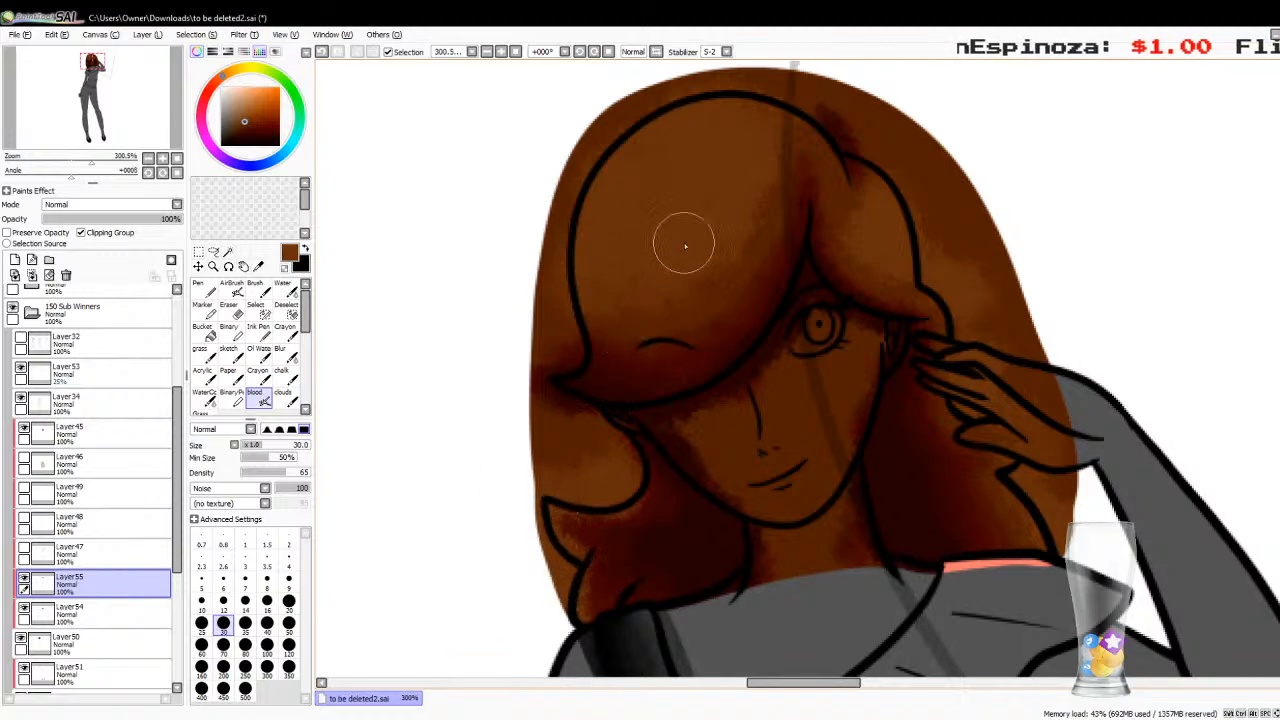
left_click(288, 602)
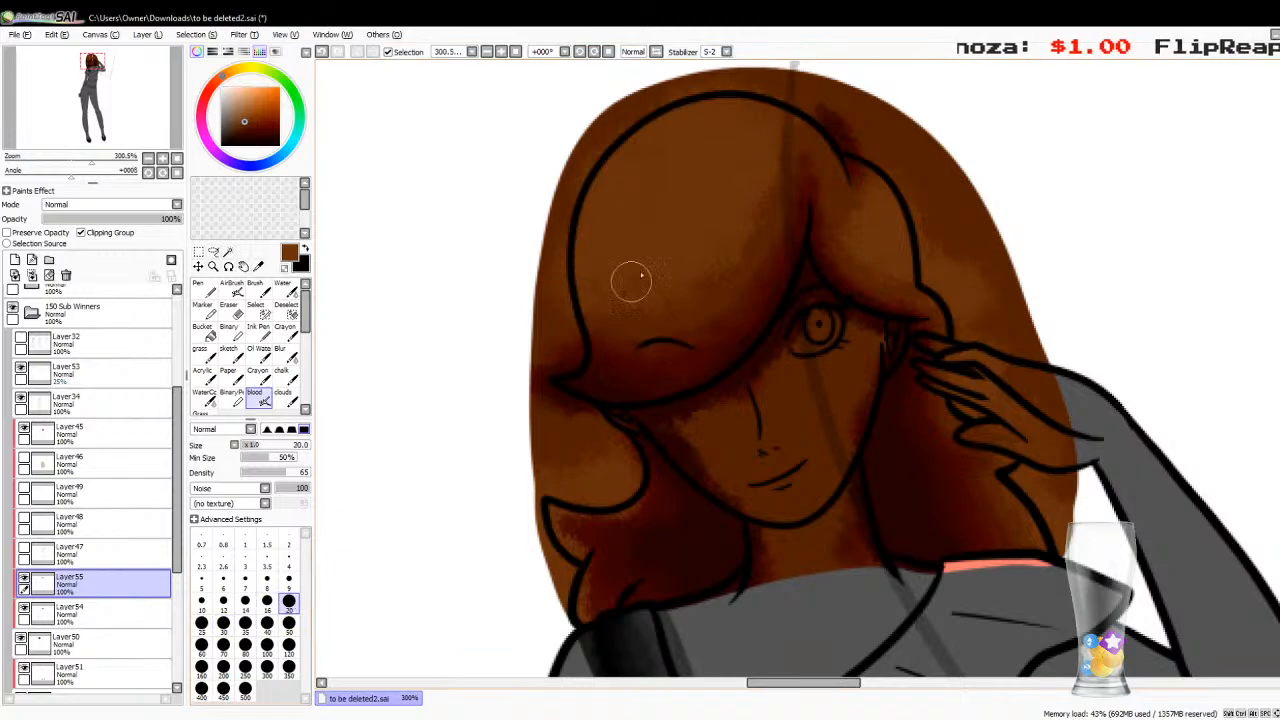
mouse_move(801, 129)
left_mouse_down()
mouse_move(850, 204)
mouse_move(815, 137)
mouse_move(827, 177)
left_mouse_up()
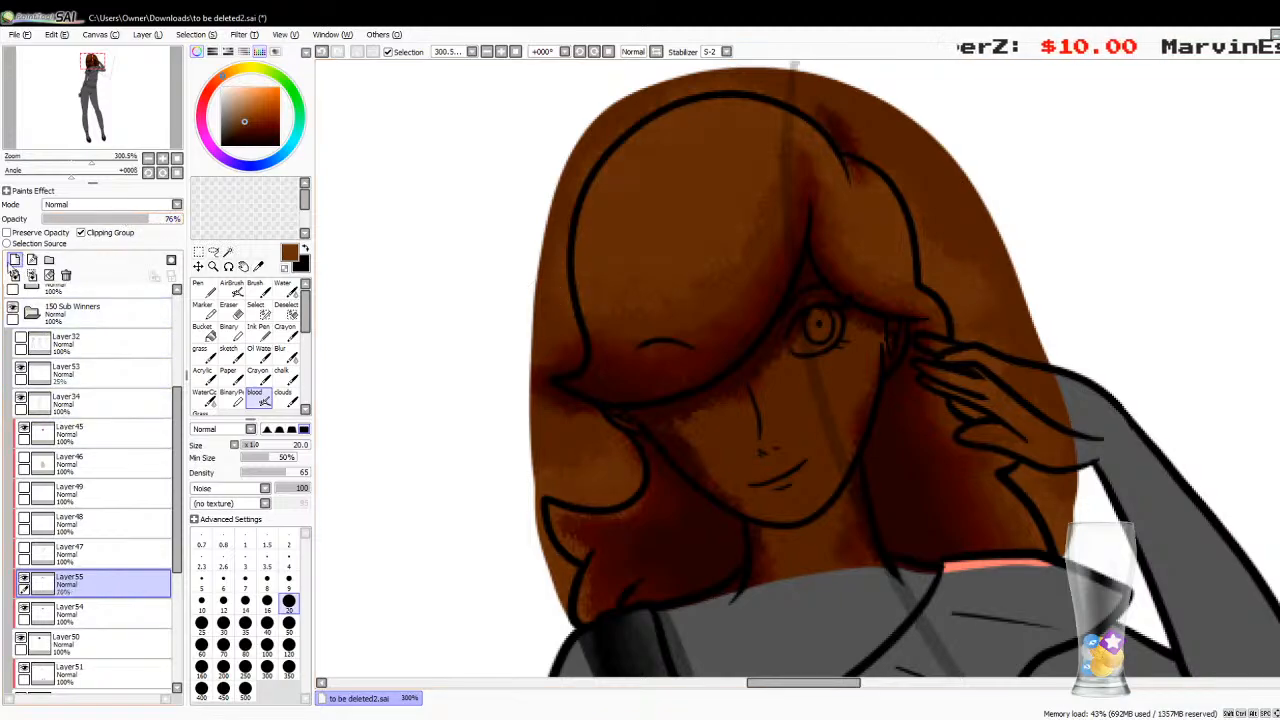
Step: Paint brighter brown over the fringe, side hair and lower curl on a new clipped layer at size 30, with the layer's opacity at 69%
left_click(14, 260)
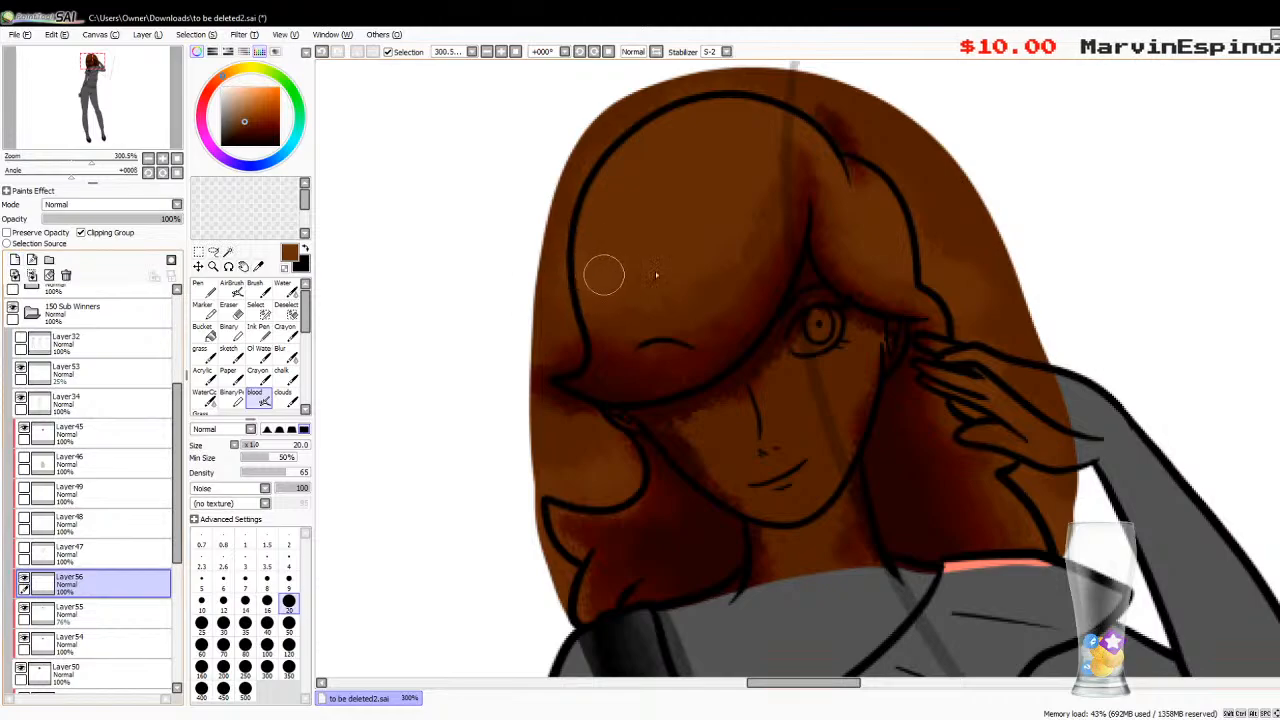
left_click(223, 622)
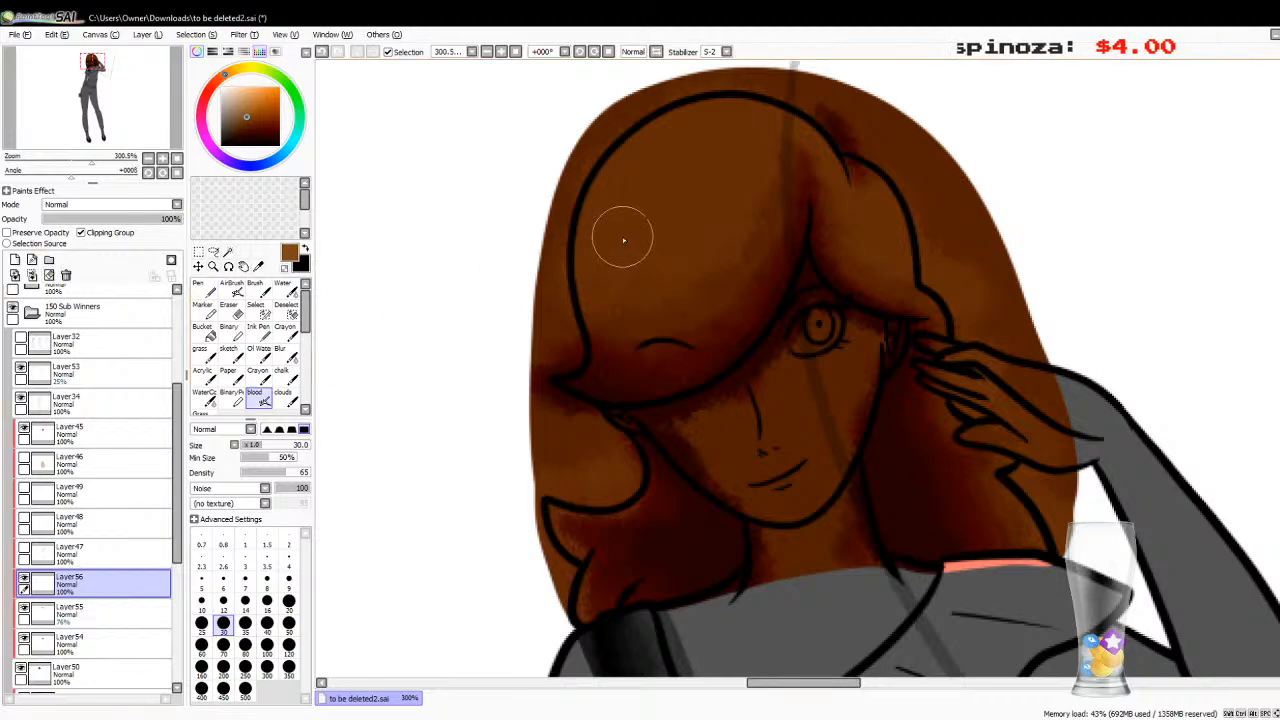
mouse_move(622, 254)
left_mouse_down()
mouse_move(693, 231)
mouse_move(751, 107)
mouse_move(610, 184)
mouse_move(603, 161)
mouse_move(717, 110)
mouse_move(782, 113)
mouse_move(838, 137)
mouse_move(843, 172)
mouse_move(906, 225)
mouse_move(922, 320)
mouse_move(959, 372)
mouse_move(956, 340)
mouse_move(986, 399)
mouse_move(1035, 455)
left_mouse_up()
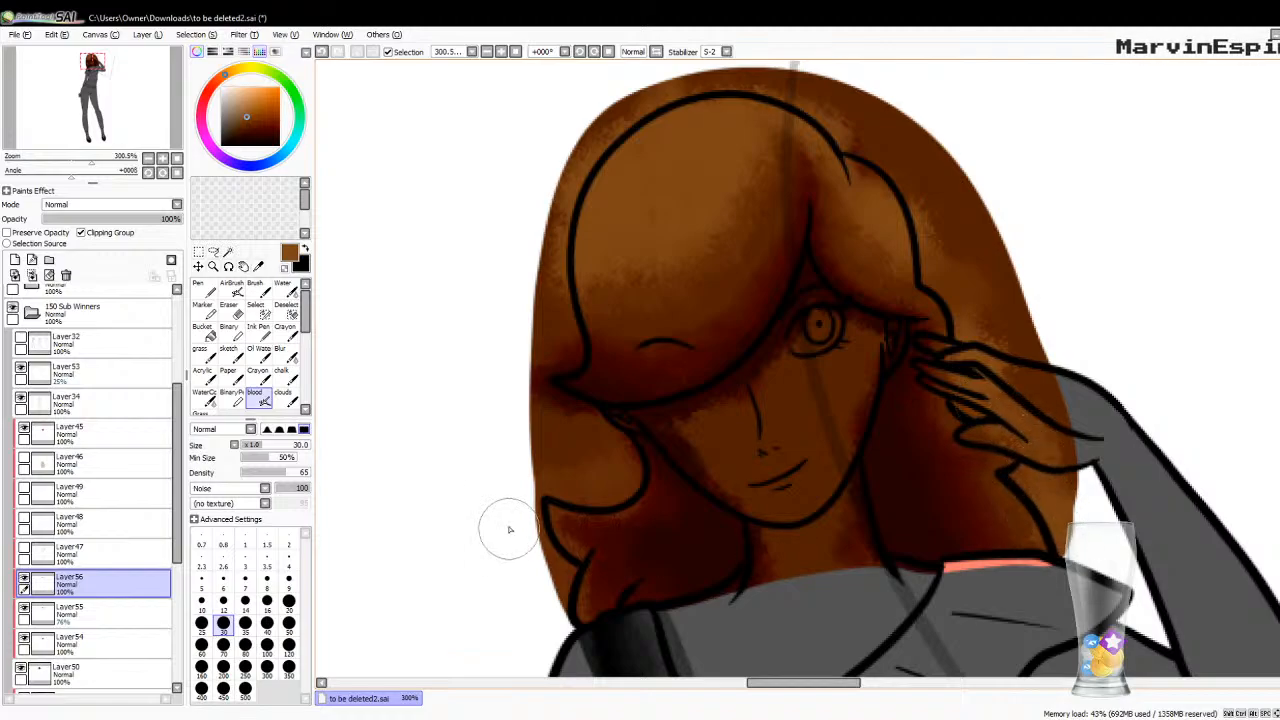
left_click_drag(603, 484, 543, 490)
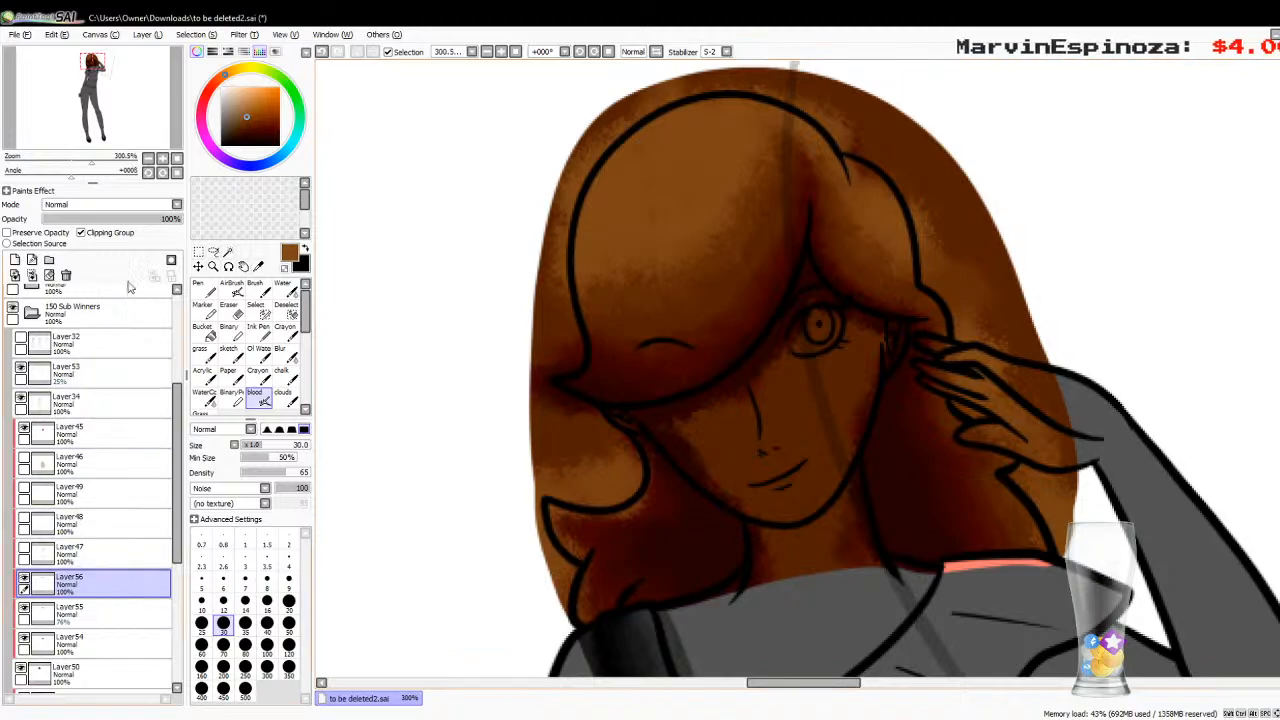
left_click_drag(174, 219, 148, 226)
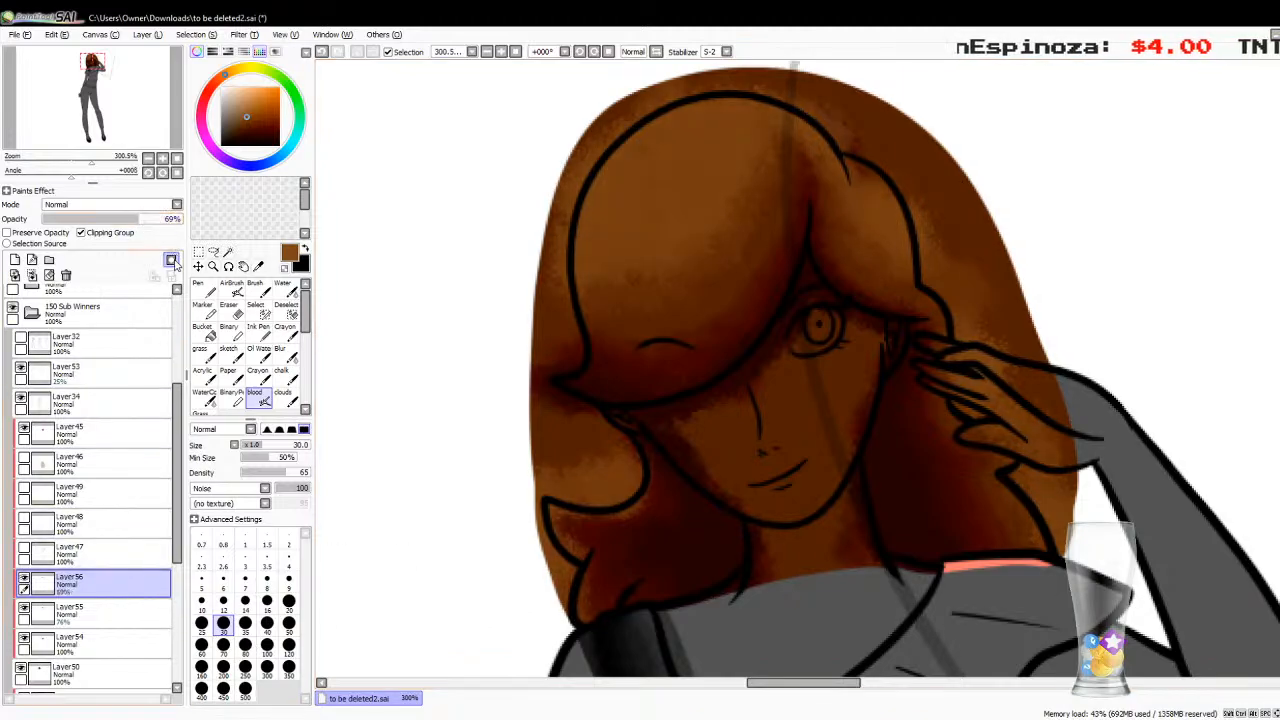
Step: Unclip Layer55, set Layer56's opacity to 74% and merge it down into Layer55
left_click(90, 612)
left_click(94, 234)
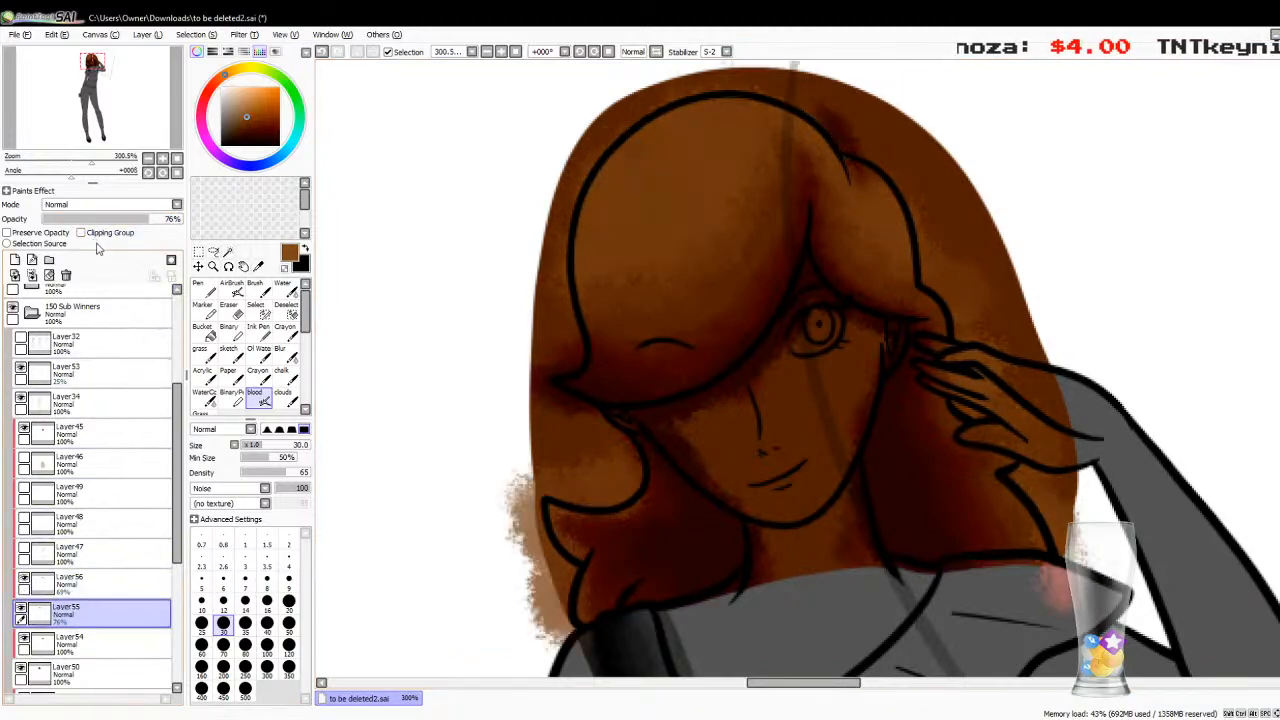
left_click(80, 583)
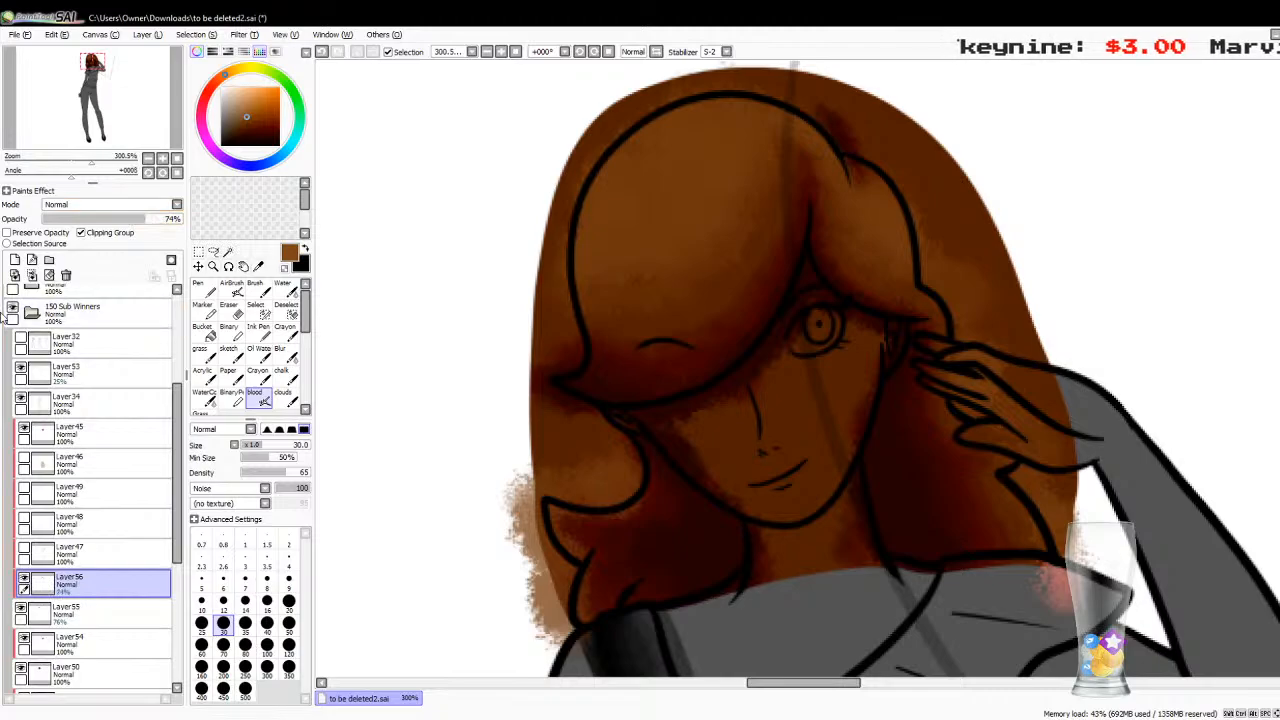
left_click(33, 278)
Step: Paint golden-brown highlights on the fringe, side locks and curl on a new clipped layer, and set its opacity to 73%
left_click(15, 261)
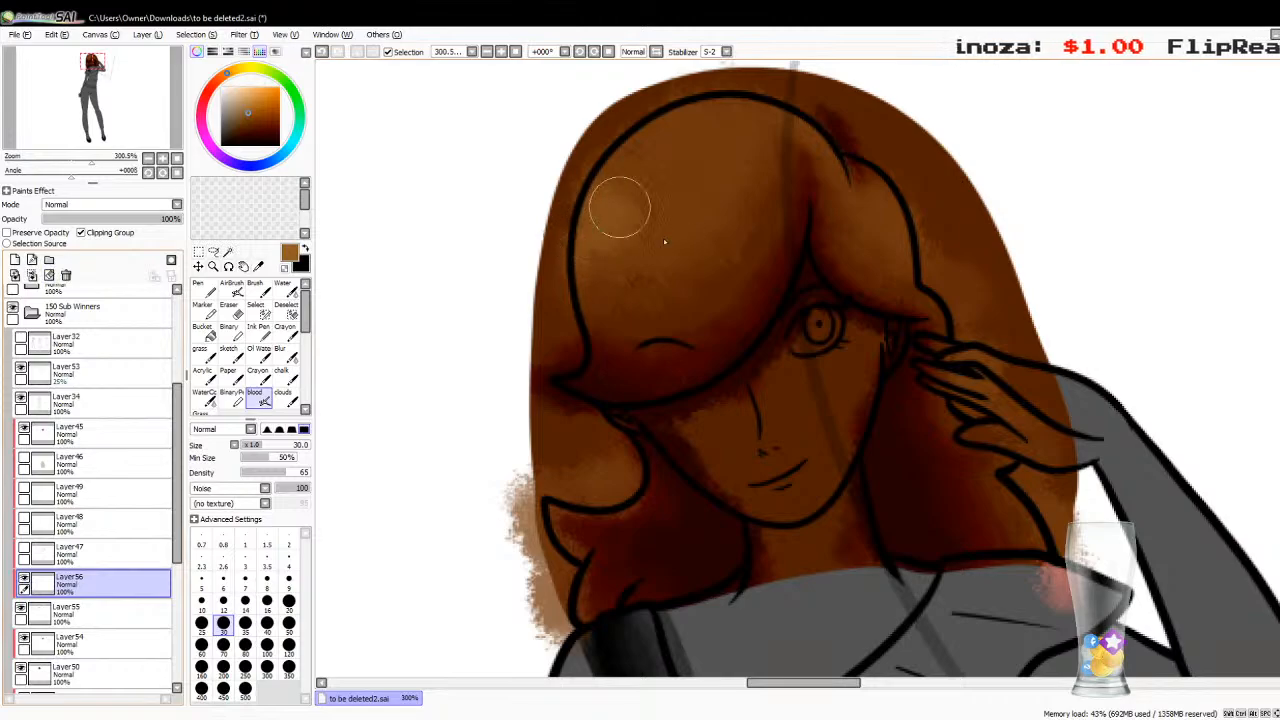
mouse_move(664, 241)
left_mouse_down()
mouse_move(645, 190)
mouse_move(660, 160)
mouse_move(768, 125)
mouse_move(845, 145)
mouse_move(891, 215)
mouse_move(908, 205)
mouse_move(966, 337)
mouse_move(1040, 430)
mouse_move(1052, 565)
left_mouse_up()
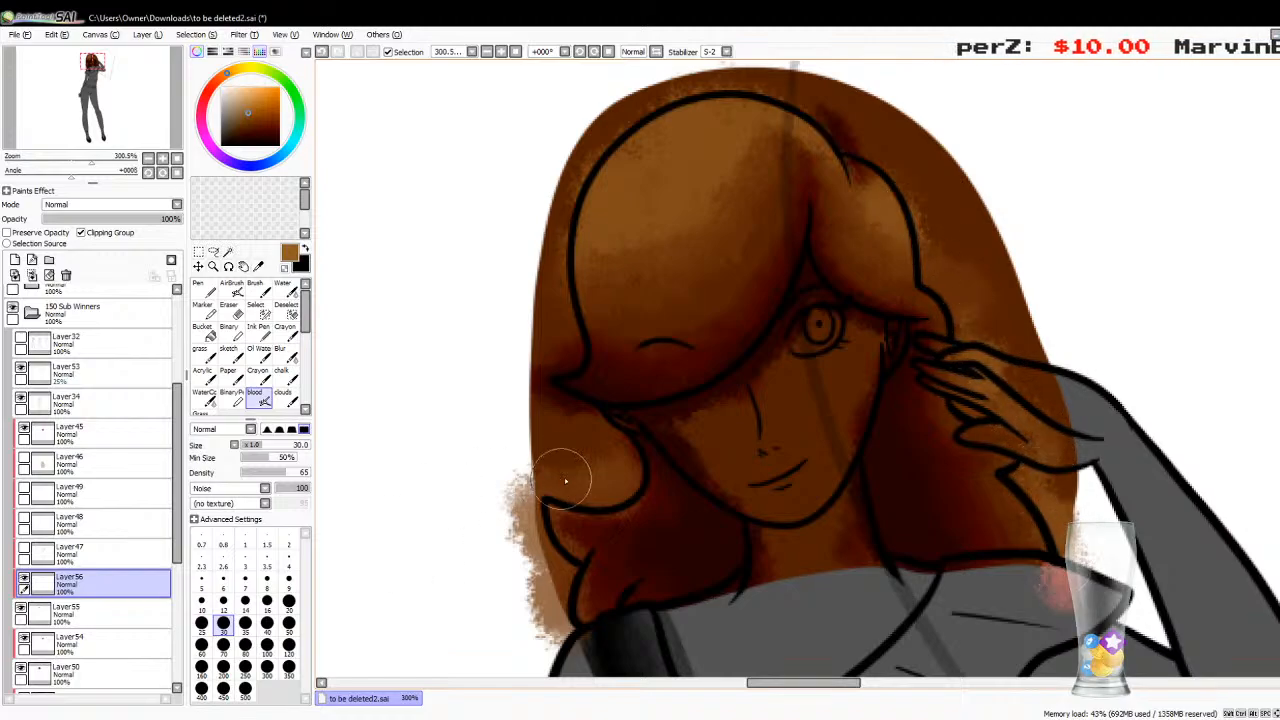
mouse_move(565, 481)
left_mouse_down()
mouse_move(621, 482)
mouse_move(512, 486)
mouse_move(528, 491)
mouse_move(526, 545)
mouse_move(544, 585)
mouse_move(550, 567)
mouse_move(535, 620)
left_mouse_up()
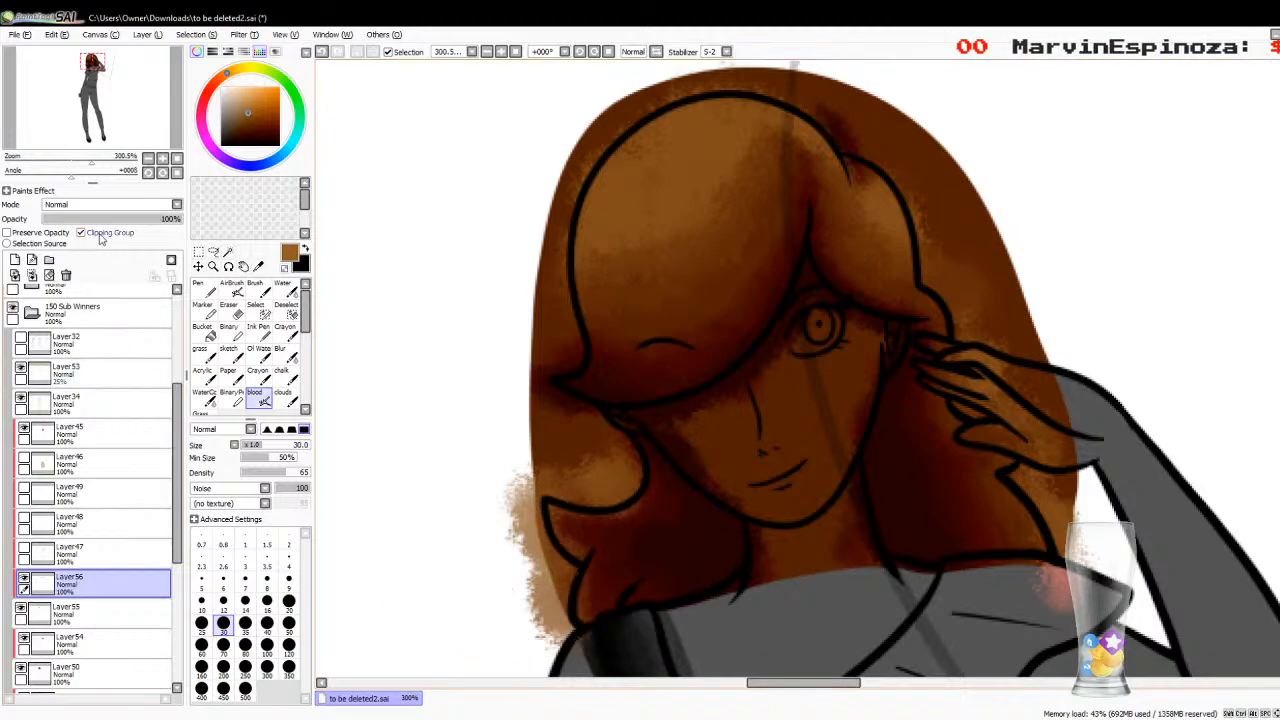
left_click_drag(132, 219, 146, 222)
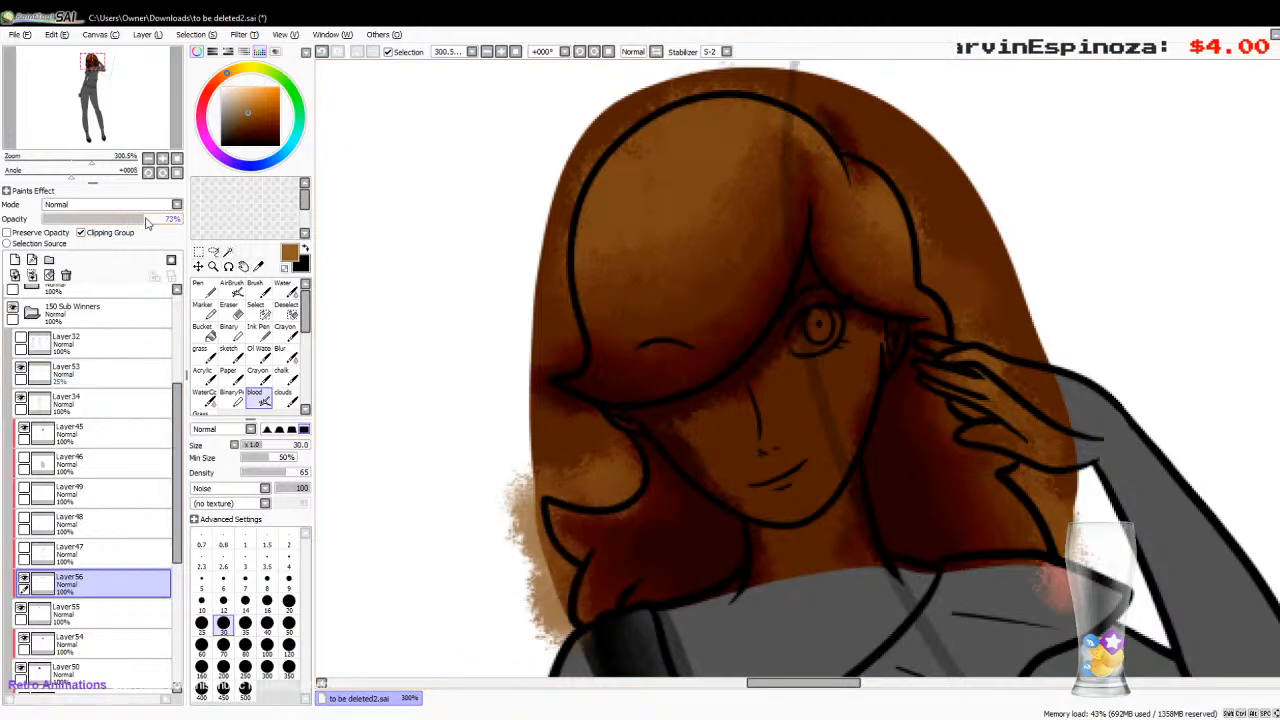
Step: Merge the hair shading layers down into Layer50, restoring the clipping on Layer55 and on Layer50
left_click(32, 276)
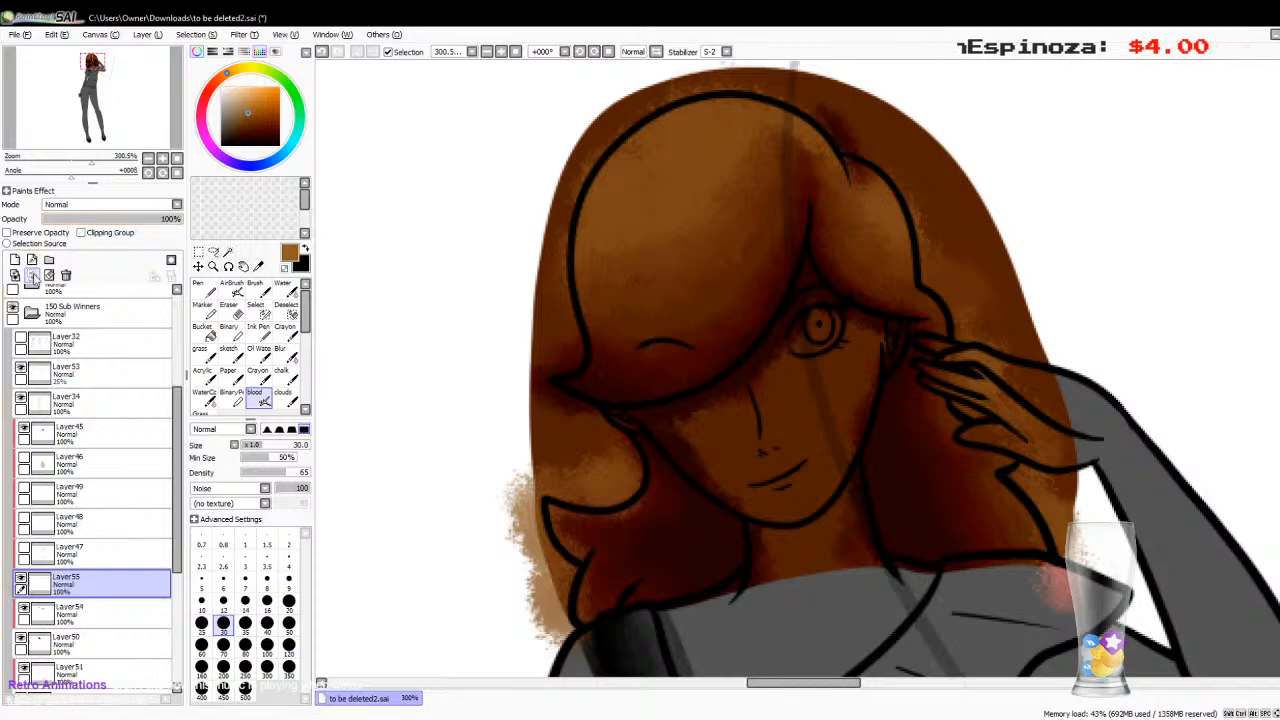
left_click(82, 232)
left_click(447, 718)
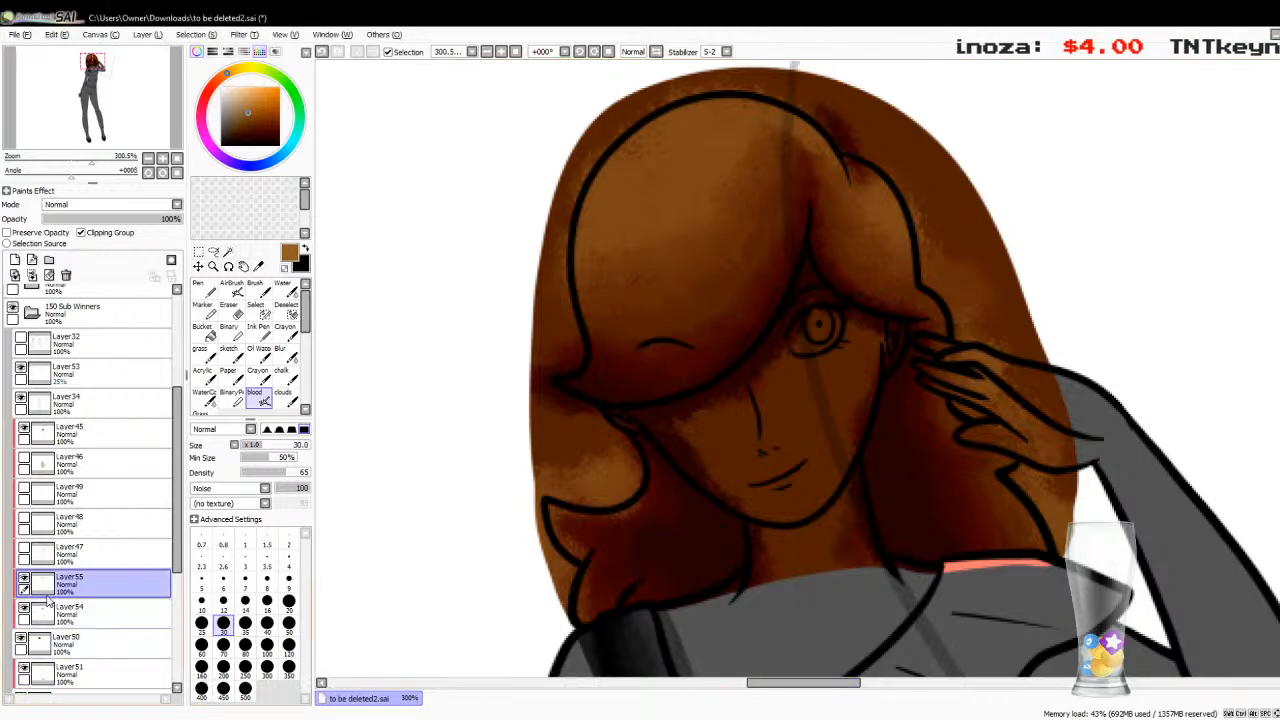
left_click(32, 275)
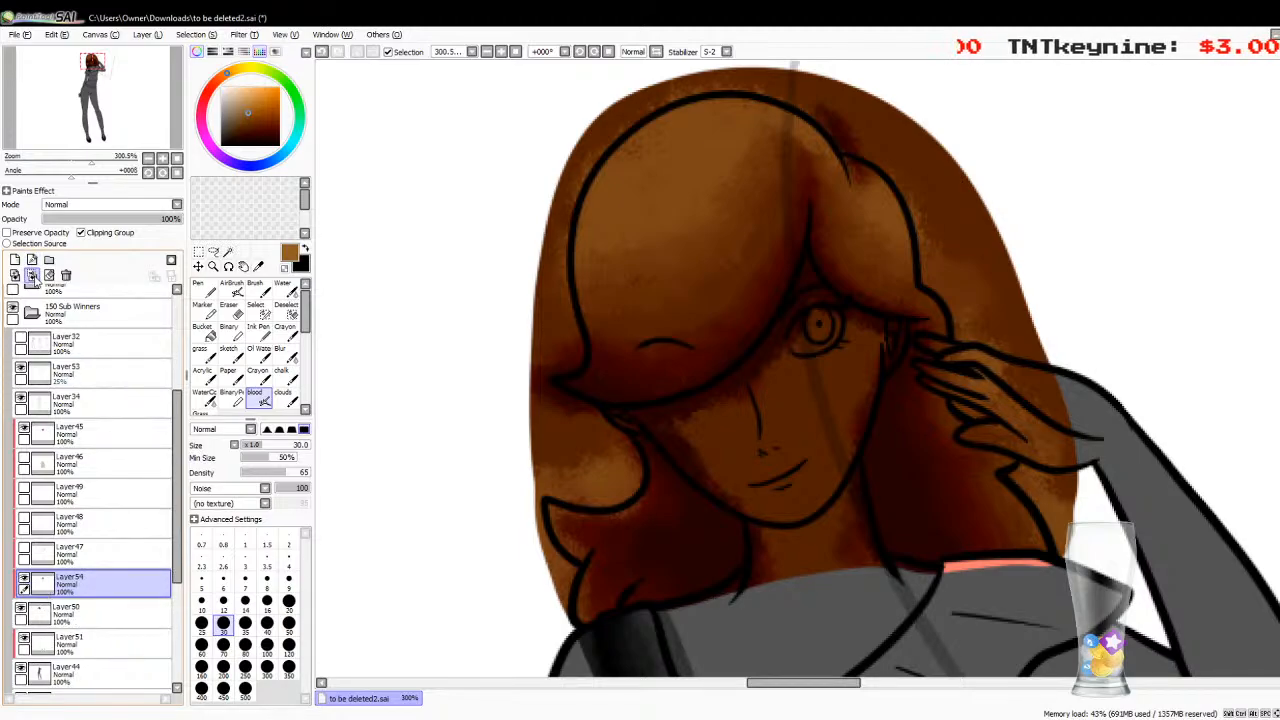
left_click(32, 275)
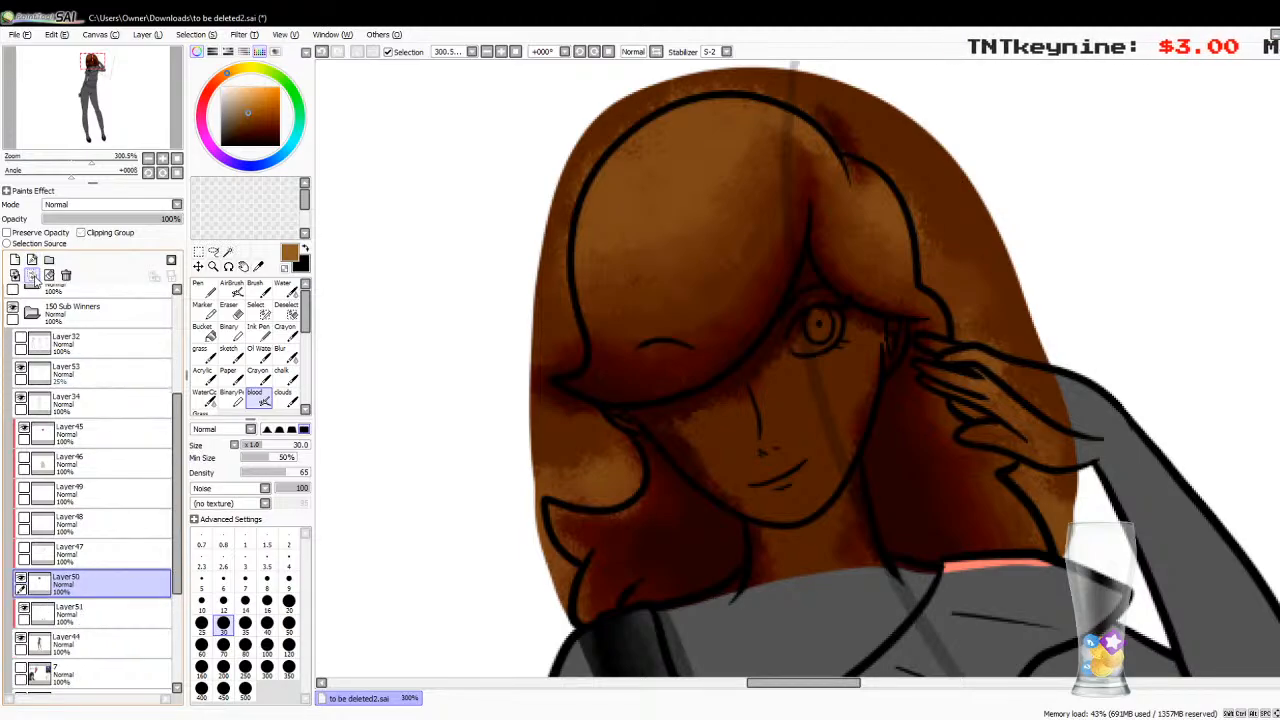
left_click(81, 232)
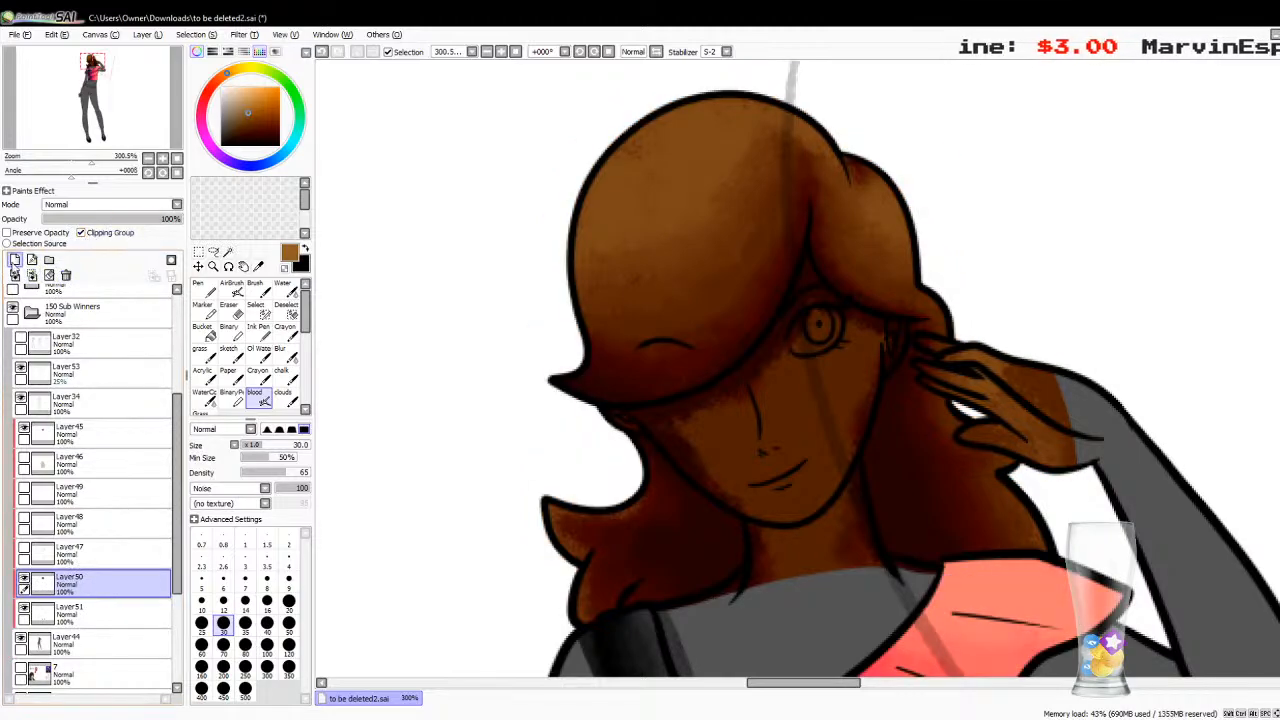
Step: Add a new clipped layer above Layer50 and set the Pen to size 16
left_click(15, 259)
left_click(203, 286)
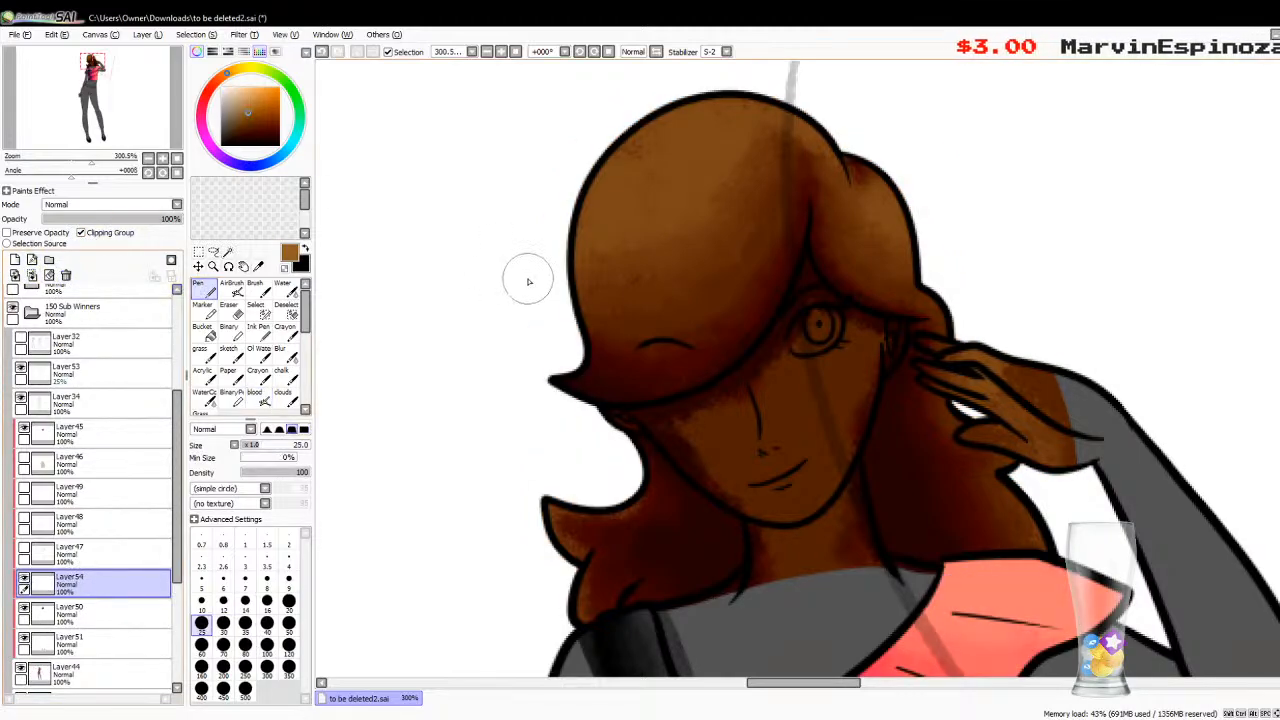
left_click(245, 624)
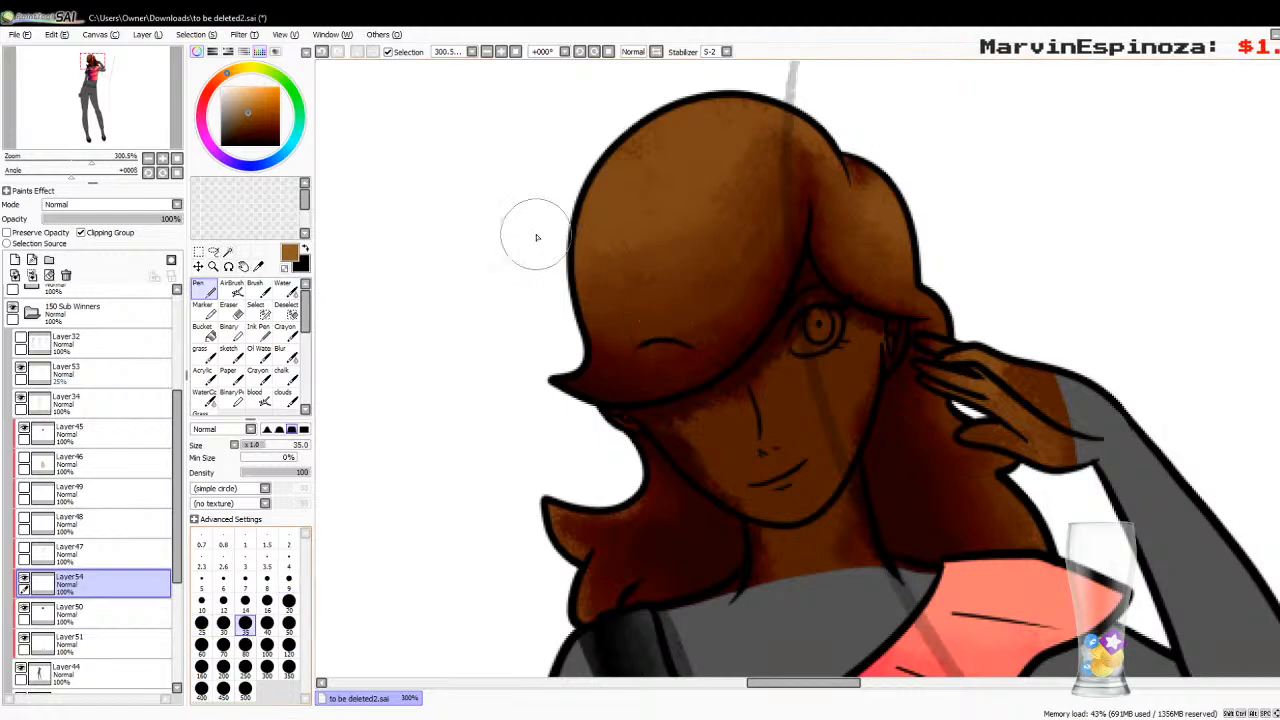
left_click(267, 601)
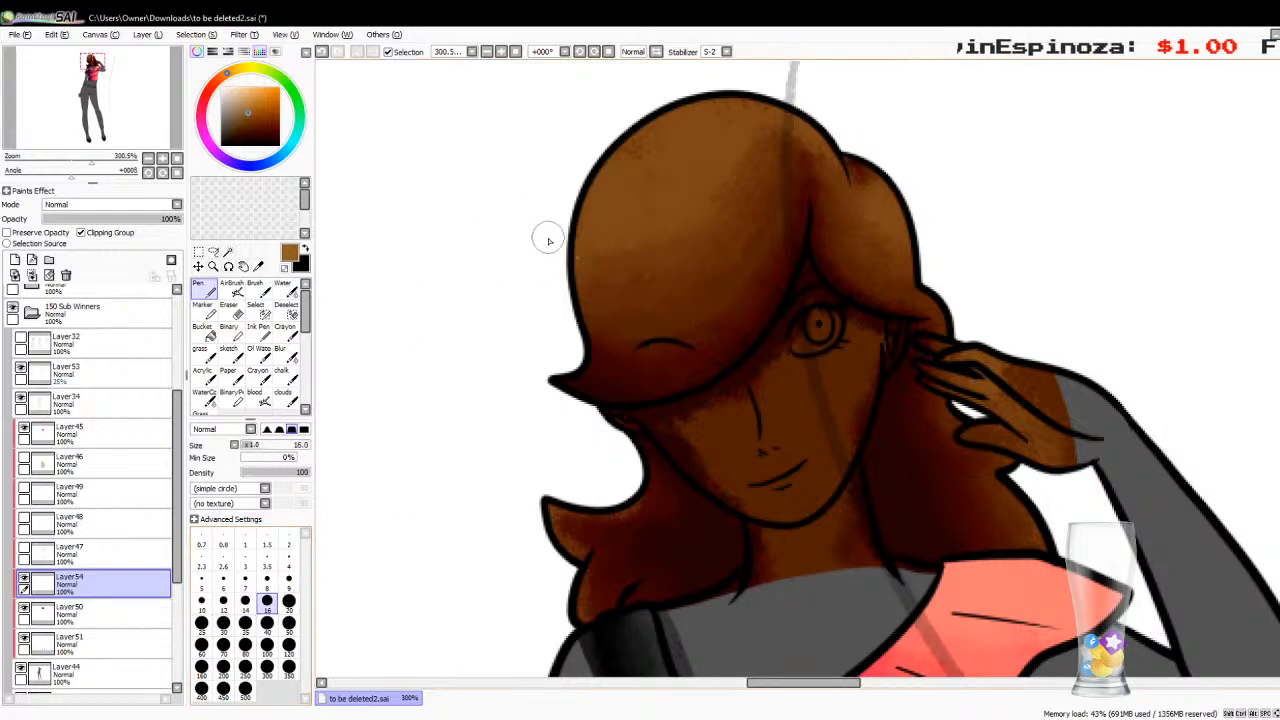
Step: Try several light-brown shine strokes across the fringe with the Pen, raising the stabilizer to S-7
left_click_drag(576, 265, 755, 258)
key("ctrl+z")
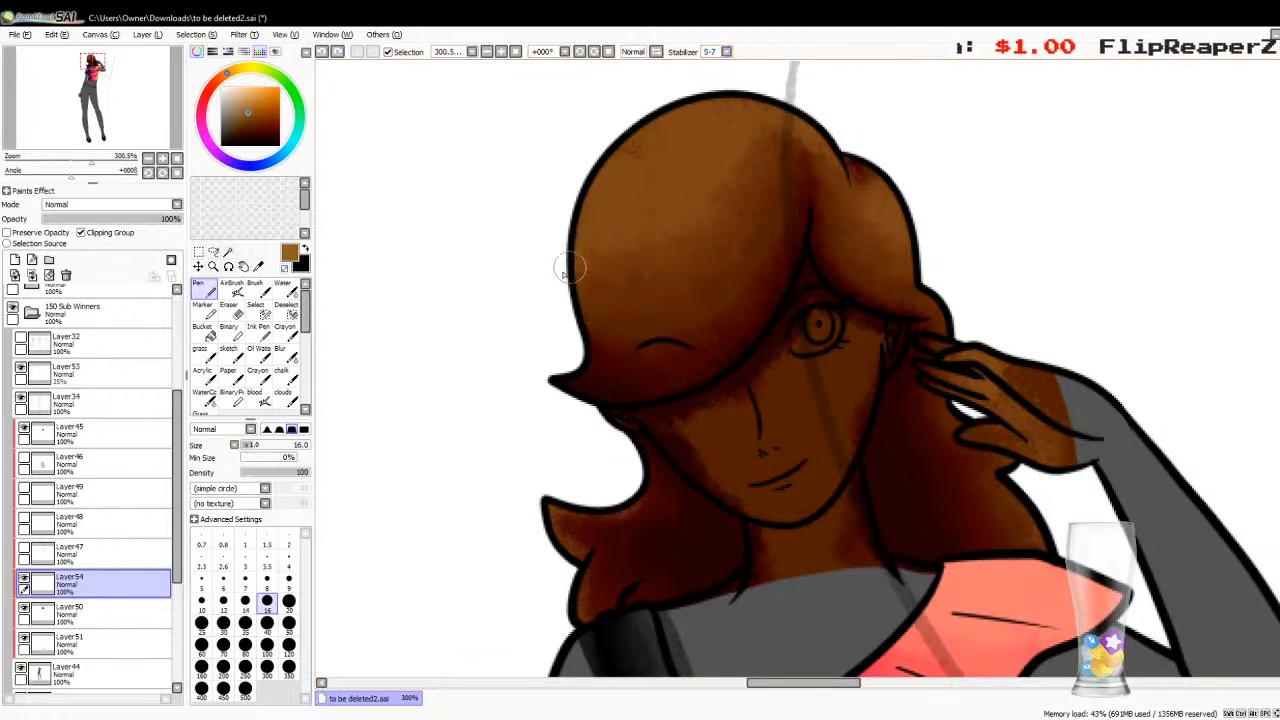
left_click_drag(576, 265, 752, 258)
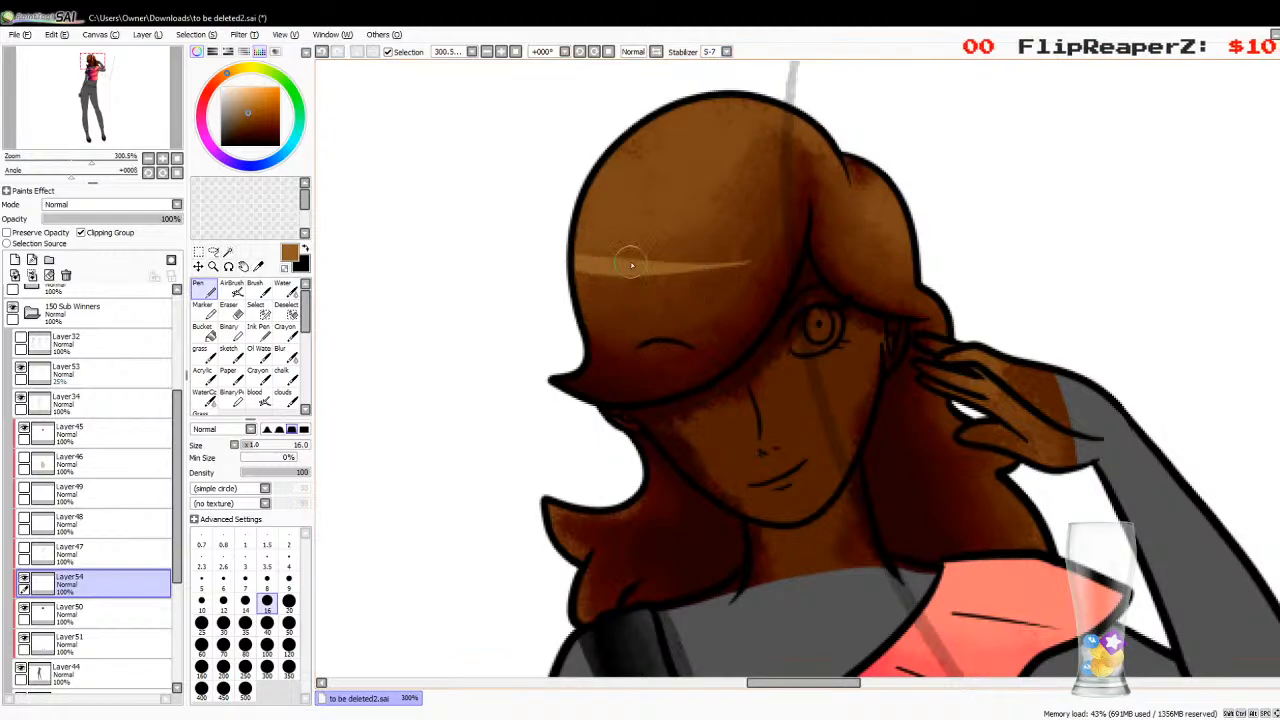
key("ctrl+z")
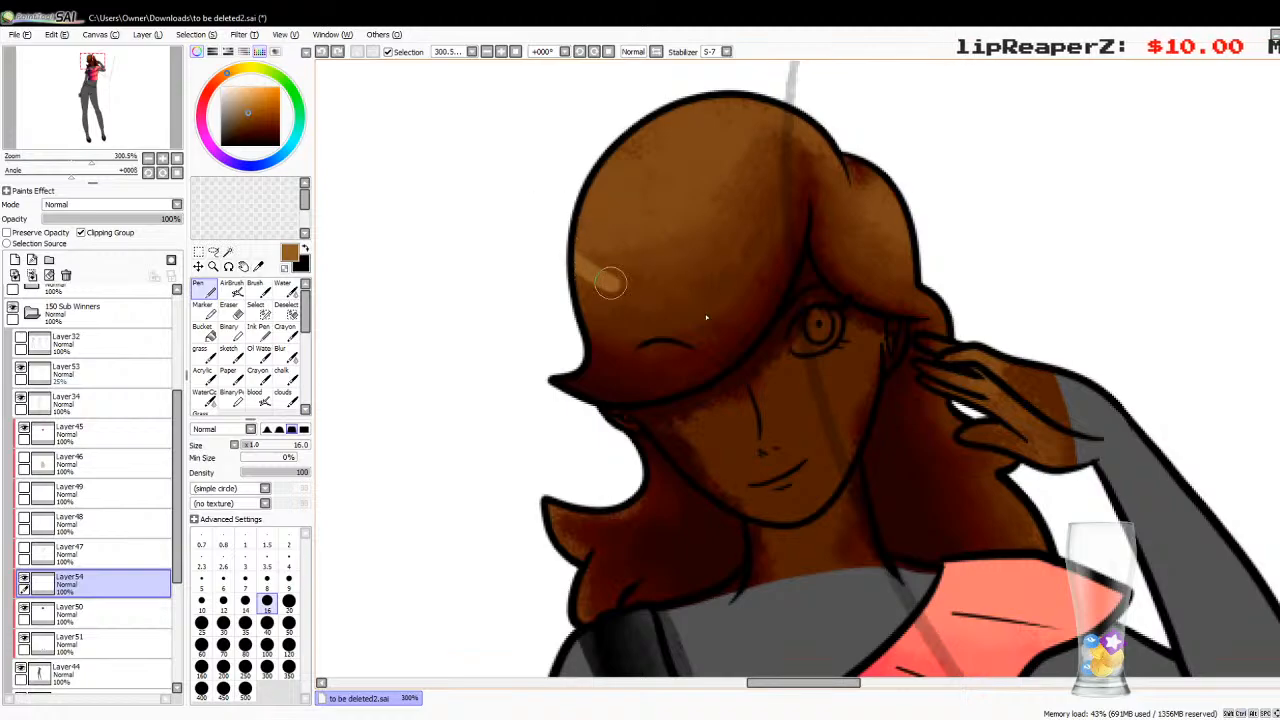
left_click_drag(610, 283, 752, 285)
key("ctrl+z")
left_click_drag(578, 288, 752, 283)
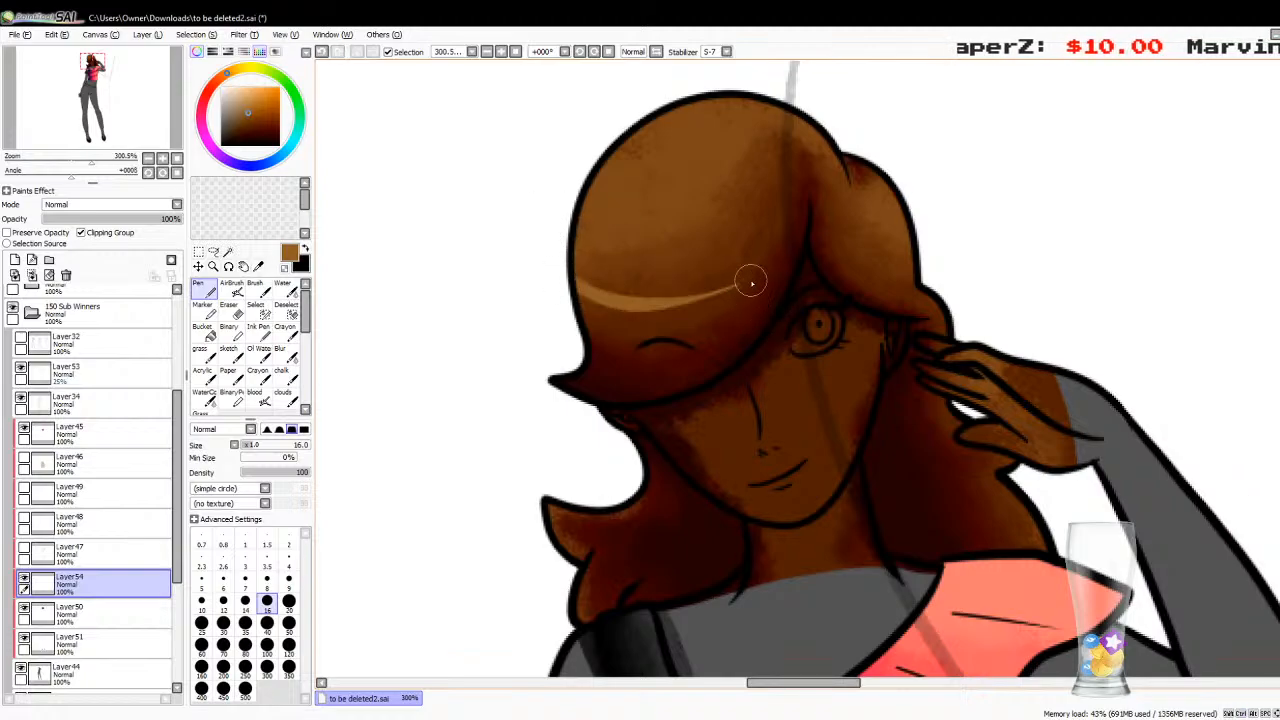
key("ctrl+z")
Step: Draw thin curved shine lines across the lower fringe and the side lock with the Pen, and merge the layer down into Layer50
mouse_move(578, 288)
left_mouse_down()
mouse_move(605, 305)
mouse_move(787, 299)
left_mouse_up()
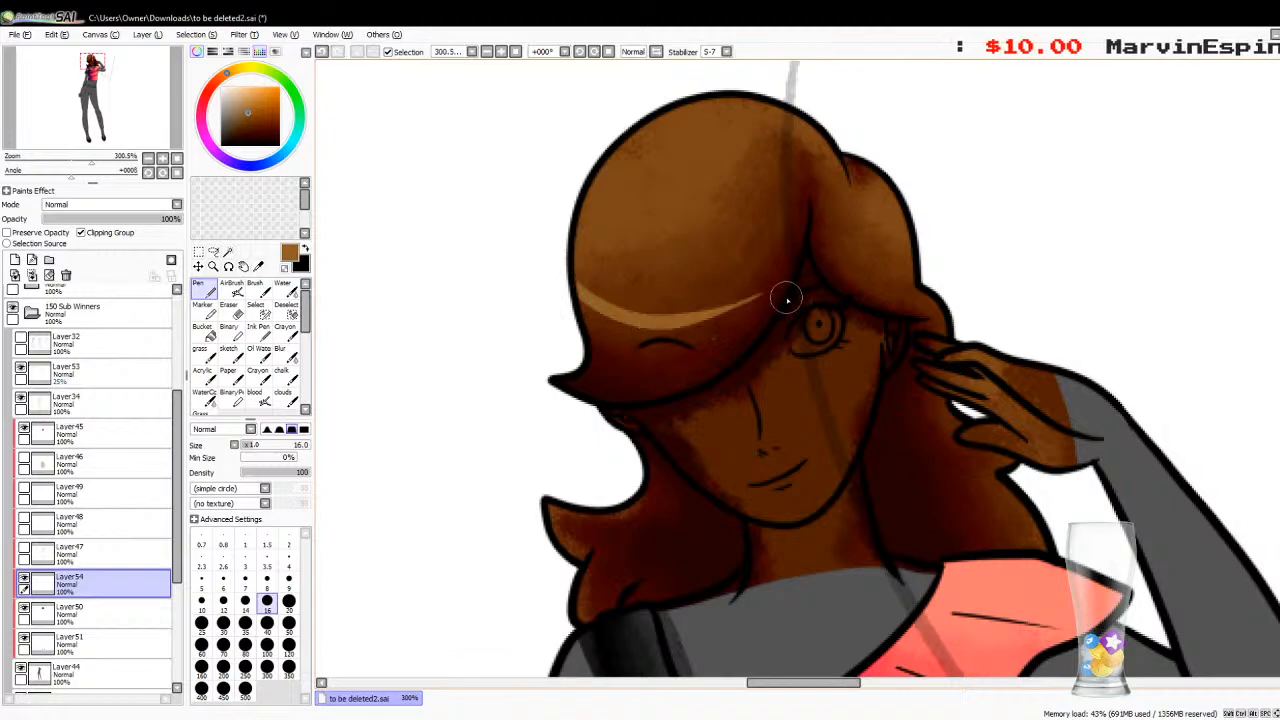
mouse_move(912, 240)
left_mouse_down()
mouse_move(856, 278)
mouse_move(825, 268)
left_mouse_up()
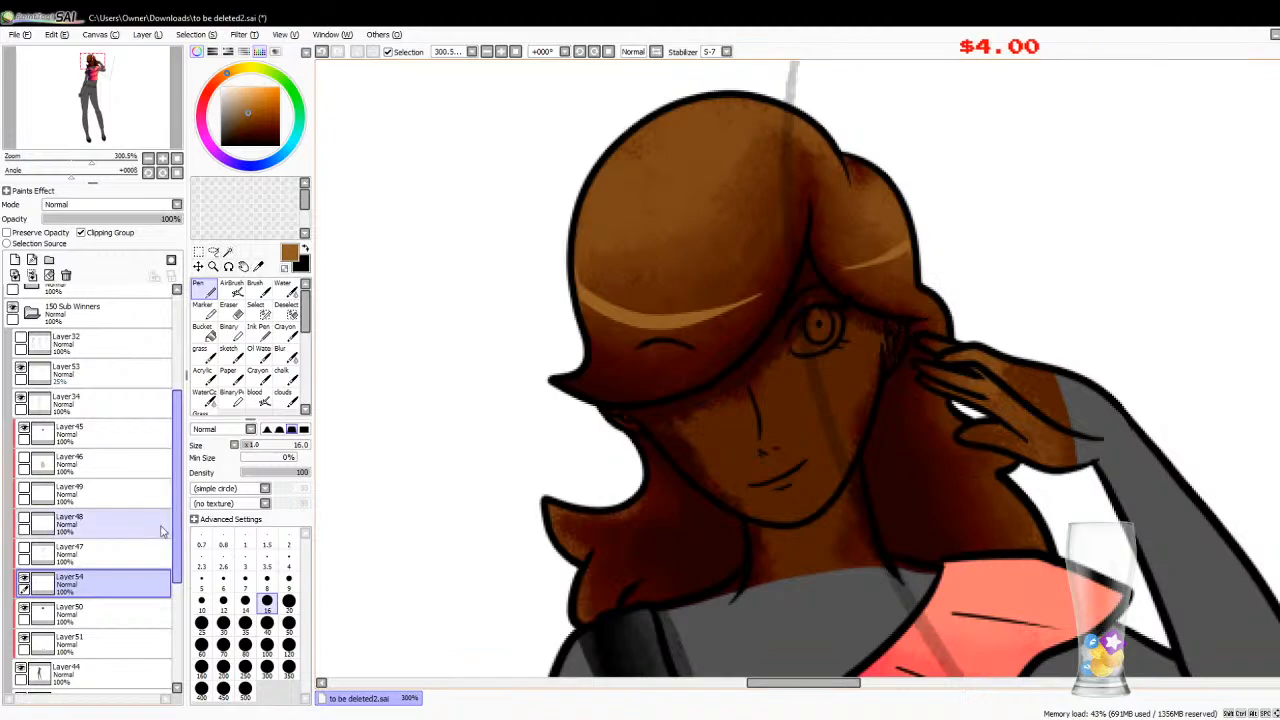
left_click(32, 276)
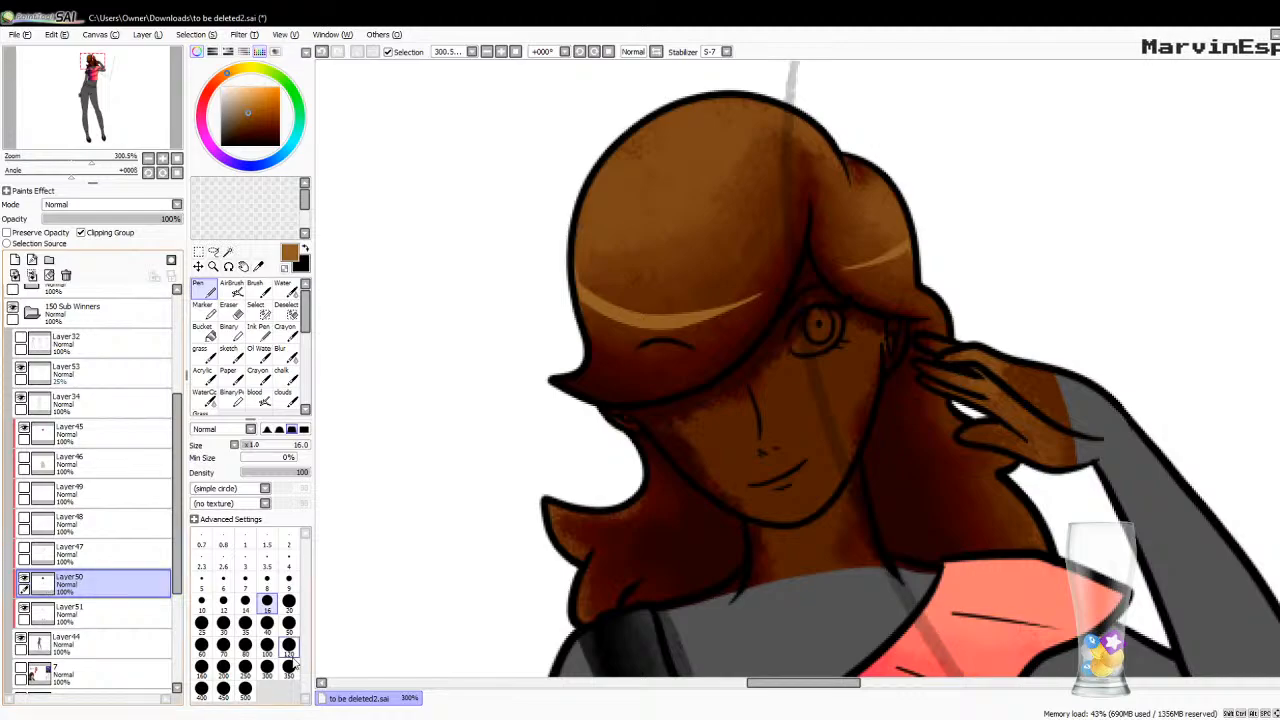
Step: Show the skin on Layer47 and check the shaded hair at 75% zoom, comparing it with Layer47 and Layer50 toggled
left_click(380, 718)
key("alt+Tab")
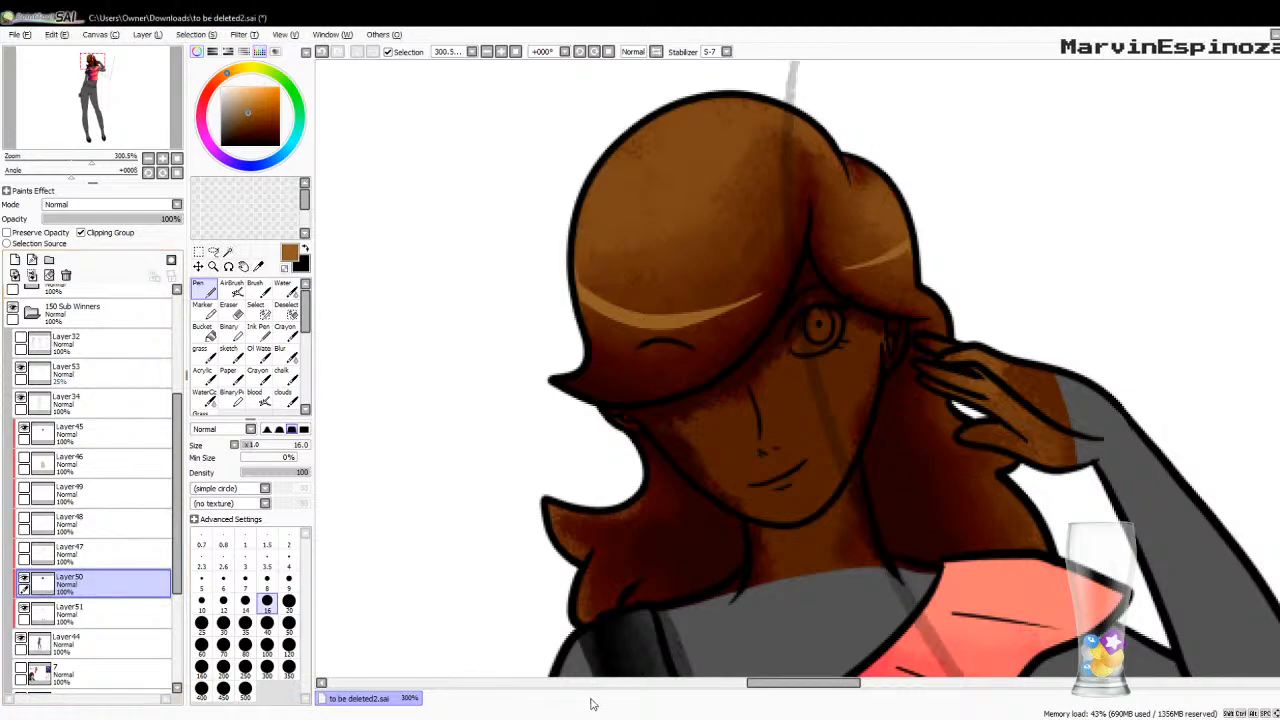
left_click(24, 549)
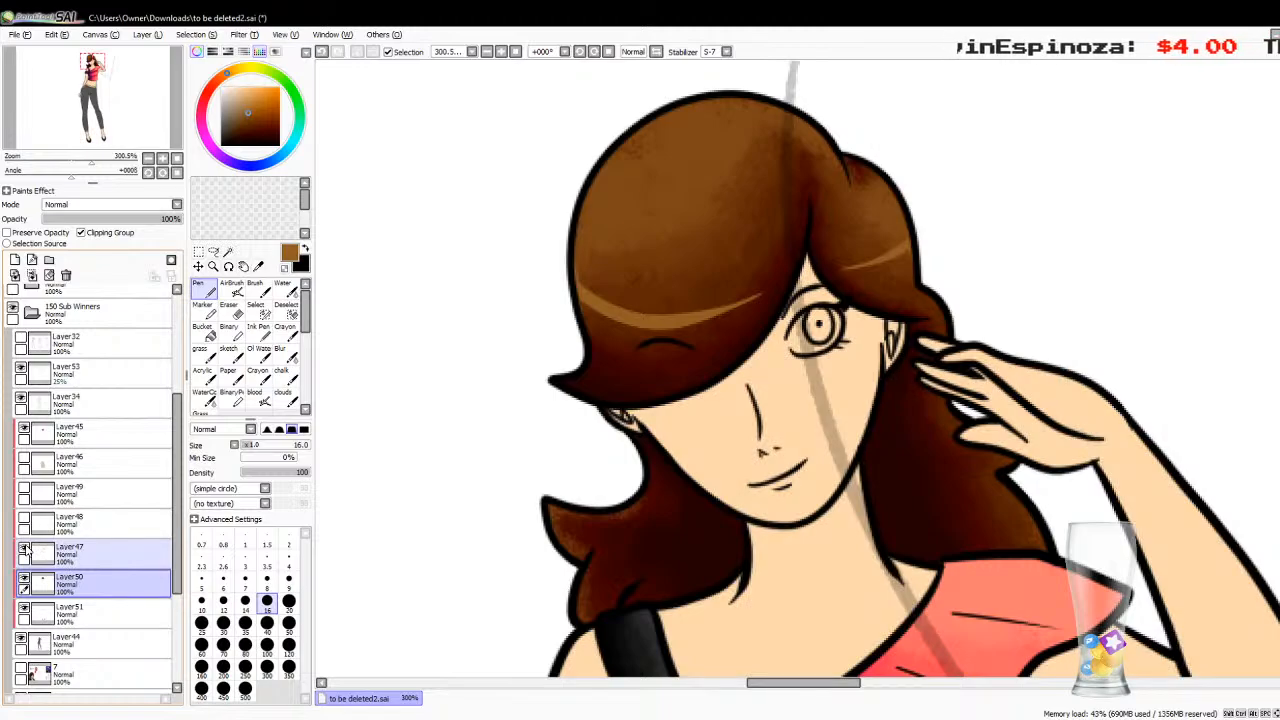
left_click(148, 158)
left_click(148, 158)
left_click(148, 158)
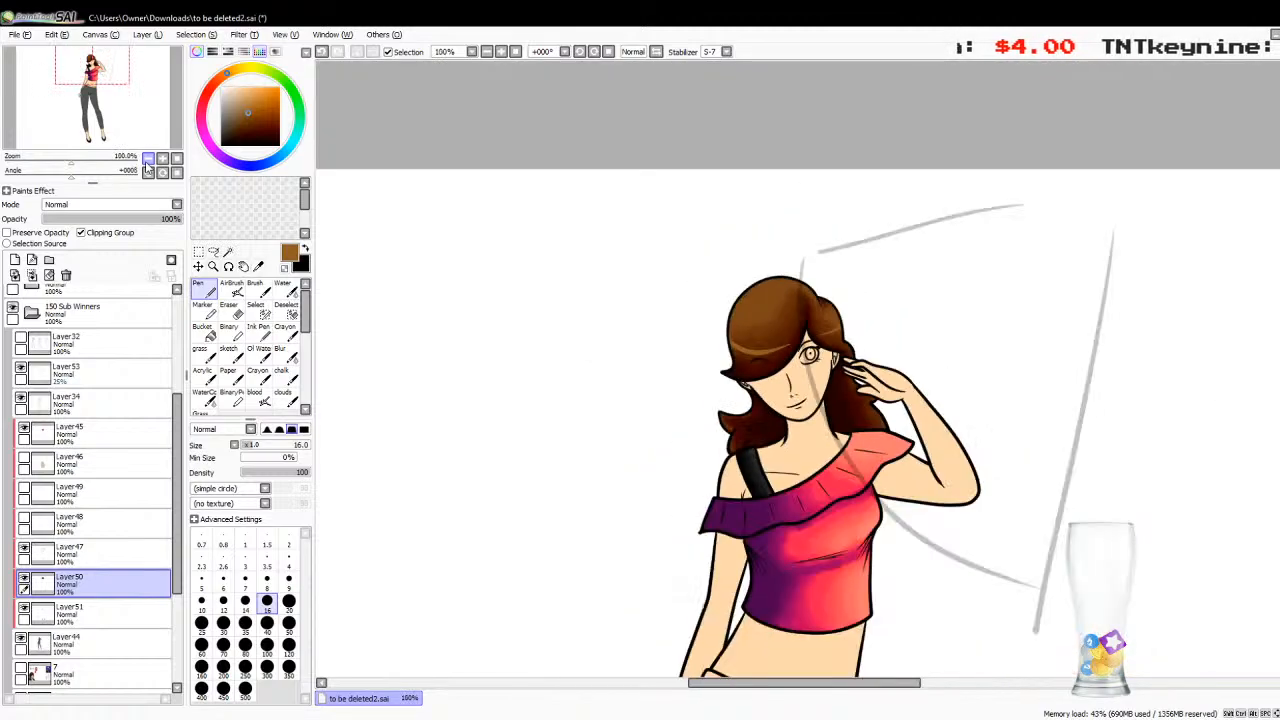
left_click(148, 158)
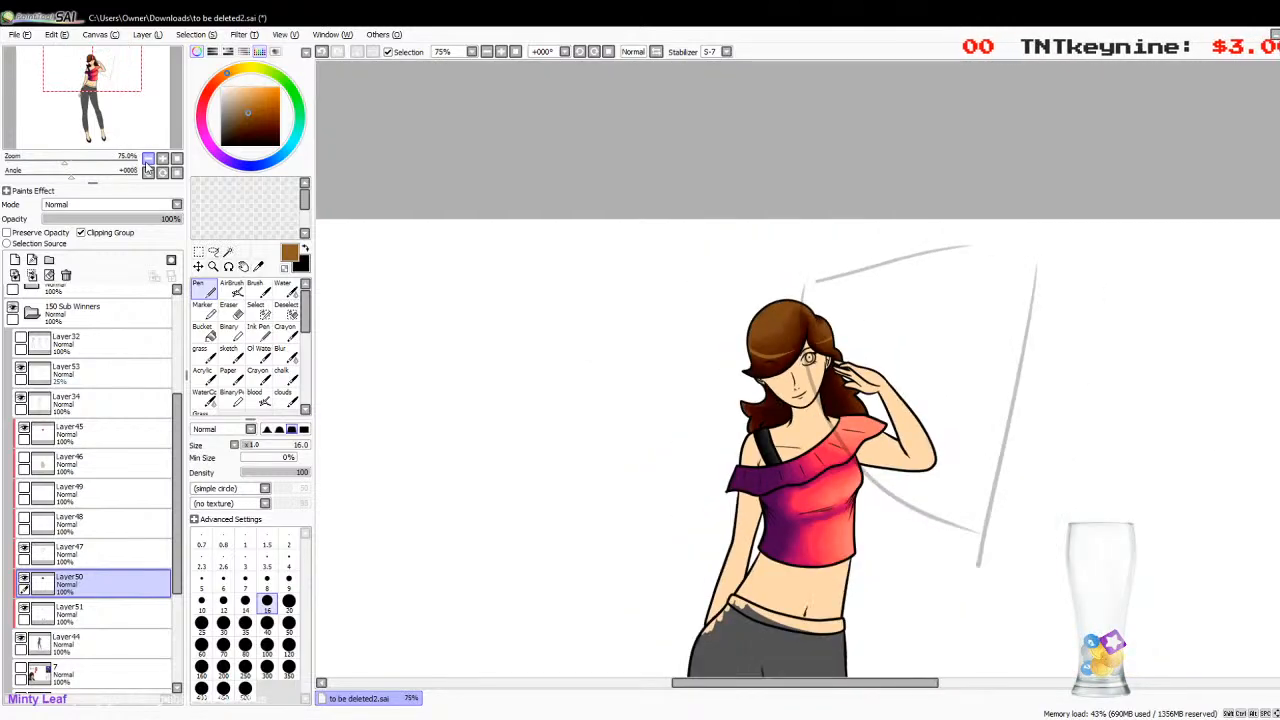
left_click(162, 159)
left_click(162, 159)
left_click(162, 159)
left_click(162, 159)
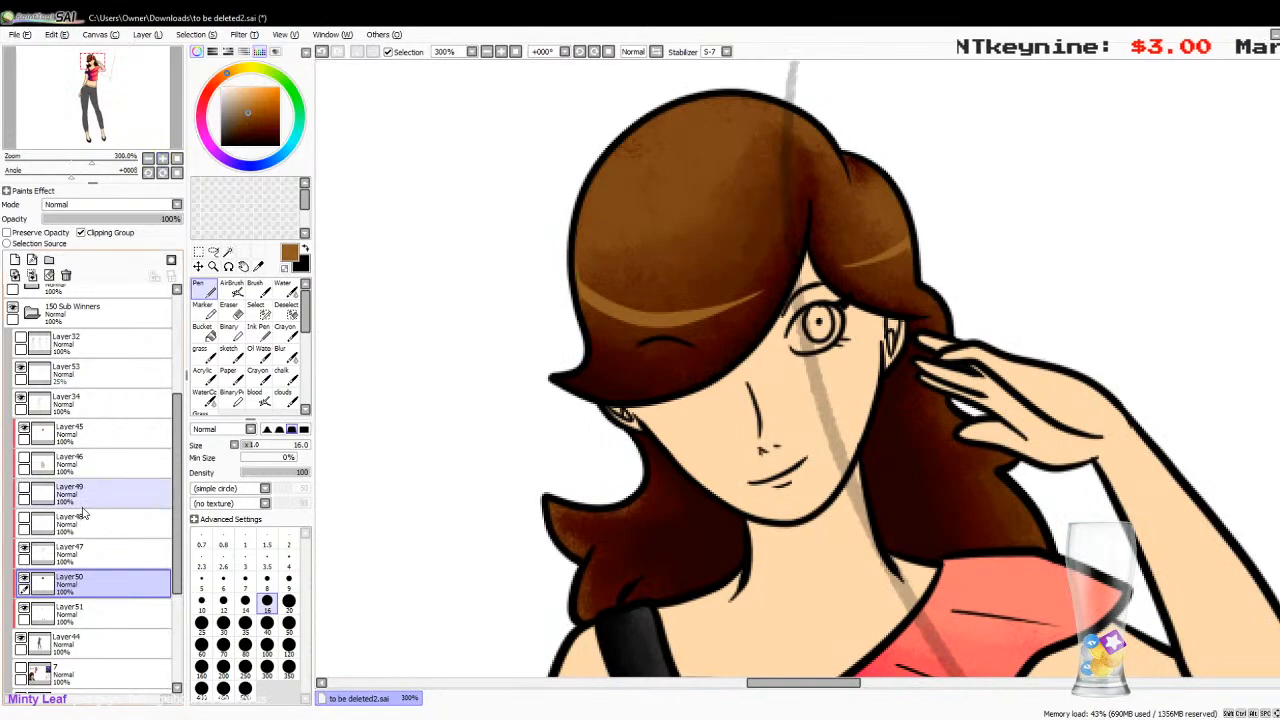
left_click(24, 548)
left_click(24, 548)
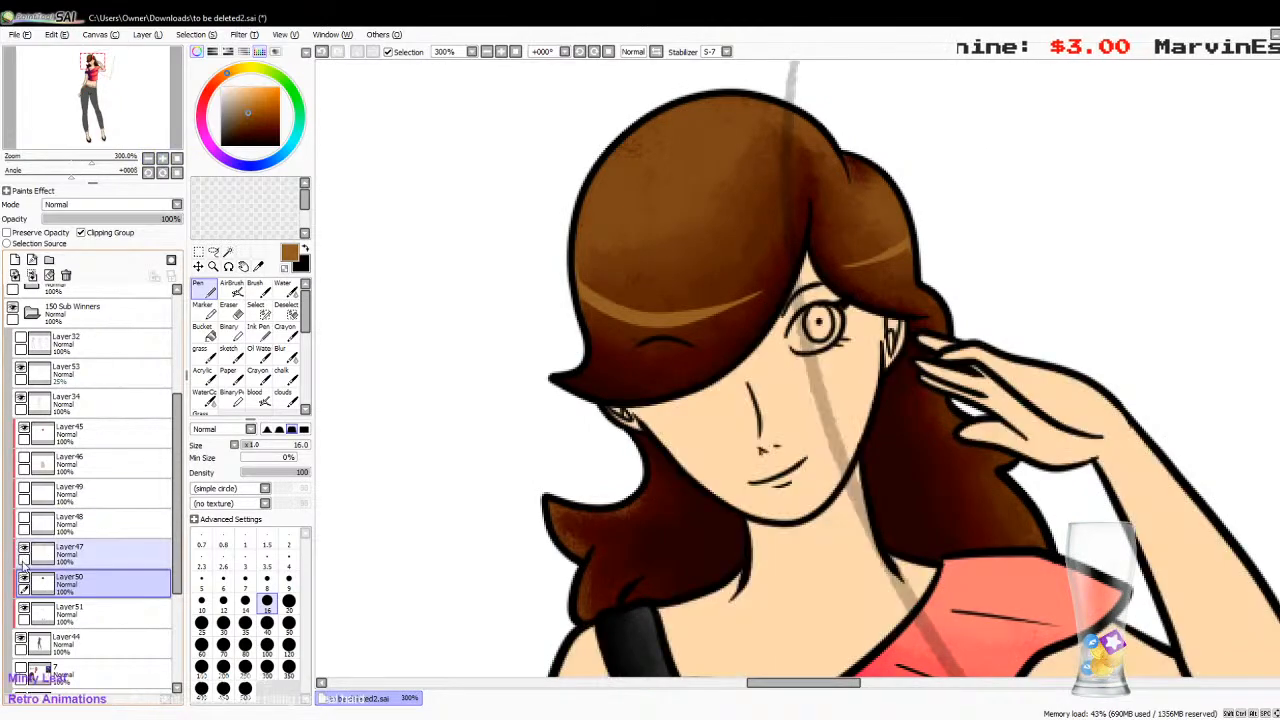
left_click(23, 576)
left_click(24, 578)
Step: Add a new clipped layer above Layer50 and ready the Ink Pen with stabilizer S-1 and a dark brown sampled from the drawing
left_click(259, 267)
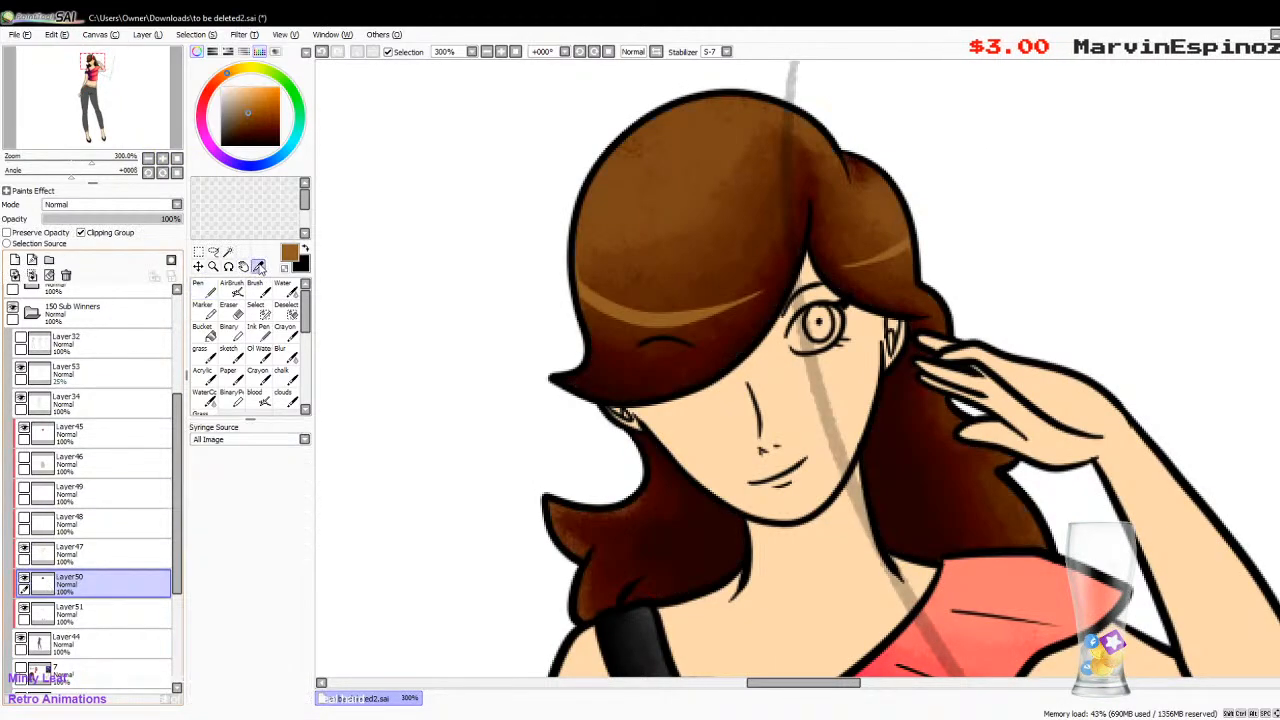
left_click(620, 397)
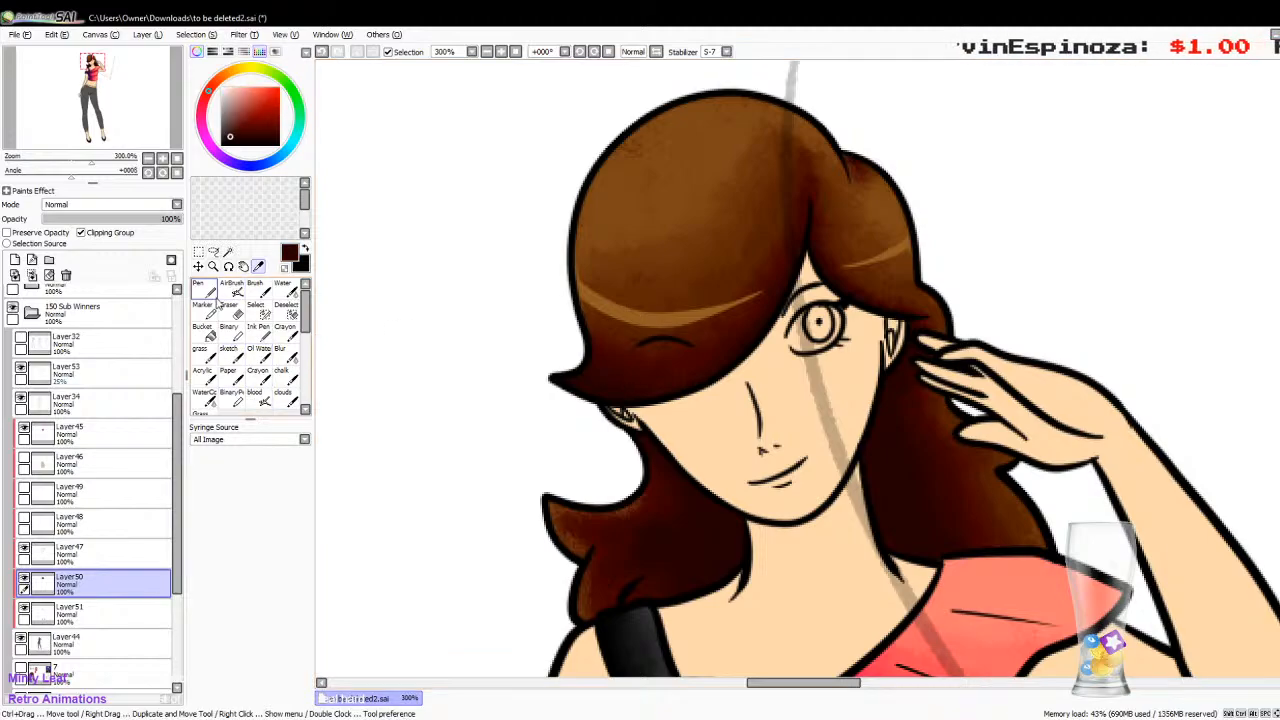
left_click(258, 330)
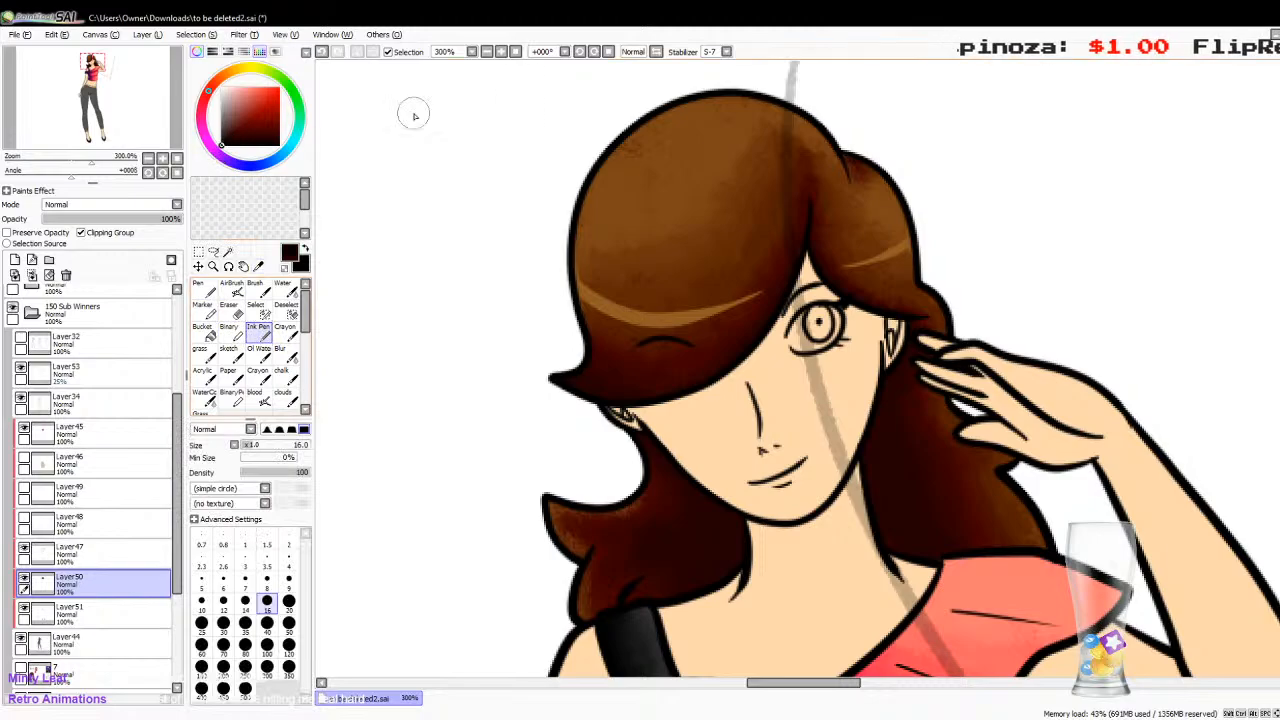
left_click(713, 229)
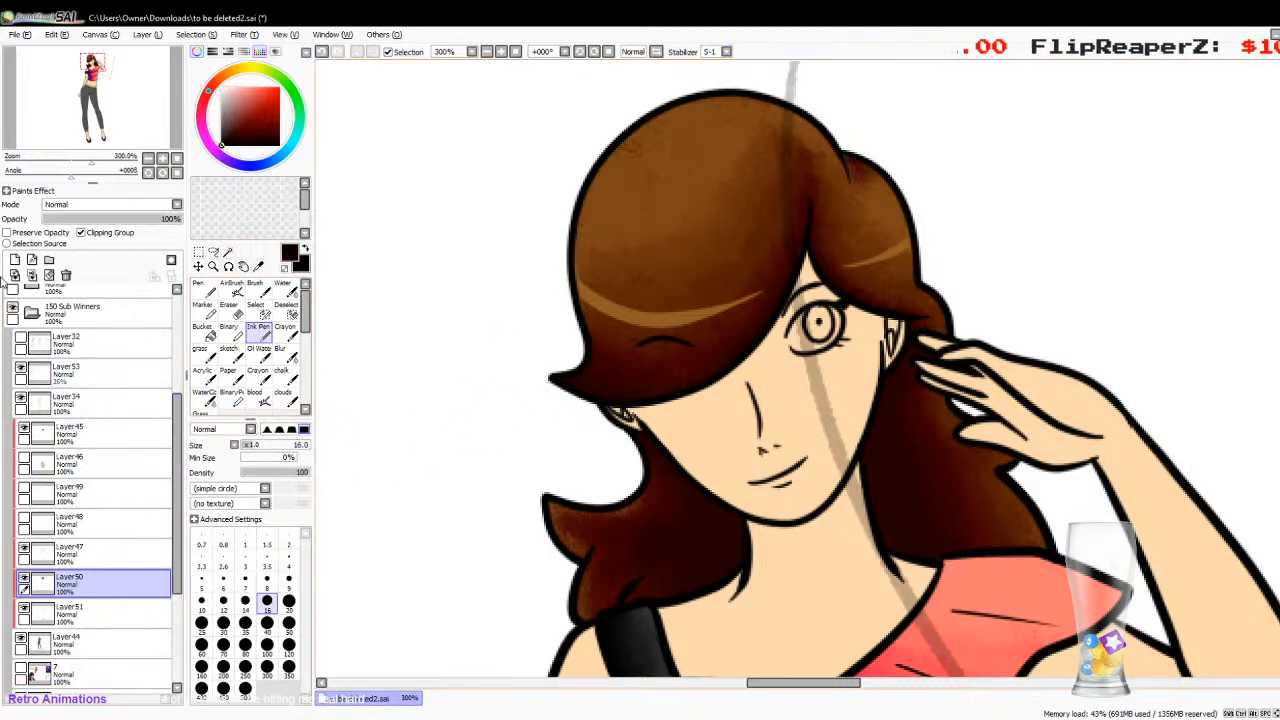
left_click(15, 260)
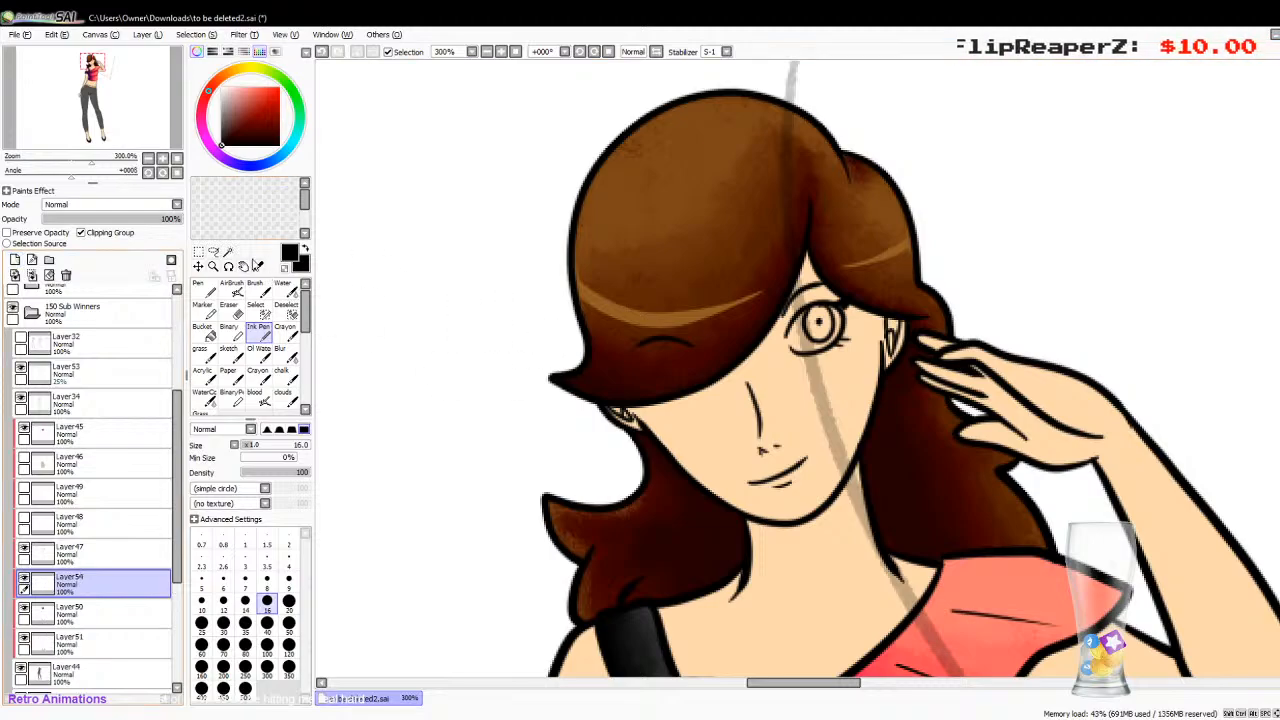
left_click(258, 266)
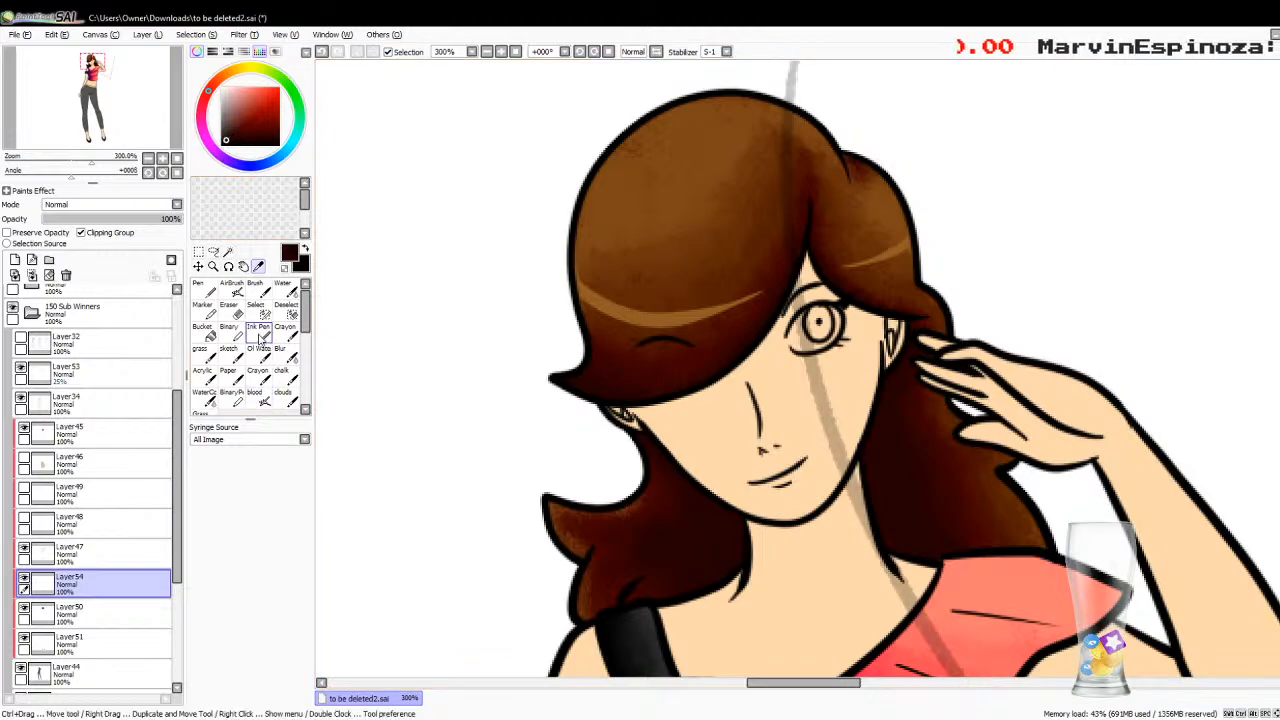
left_click(258, 325)
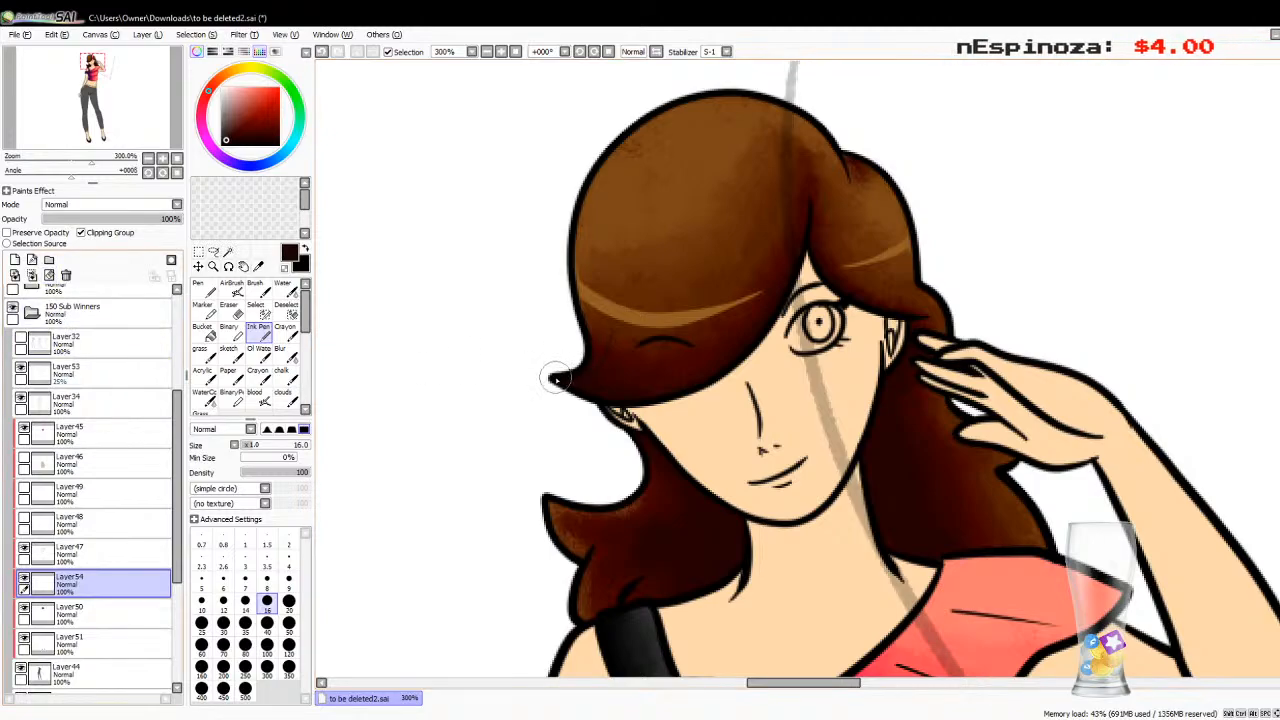
Step: Draw thin dark strands on the fringe, the side lock and the lower hair, and set their layer's opacity to 17%
left_click_drag(604, 343, 578, 270)
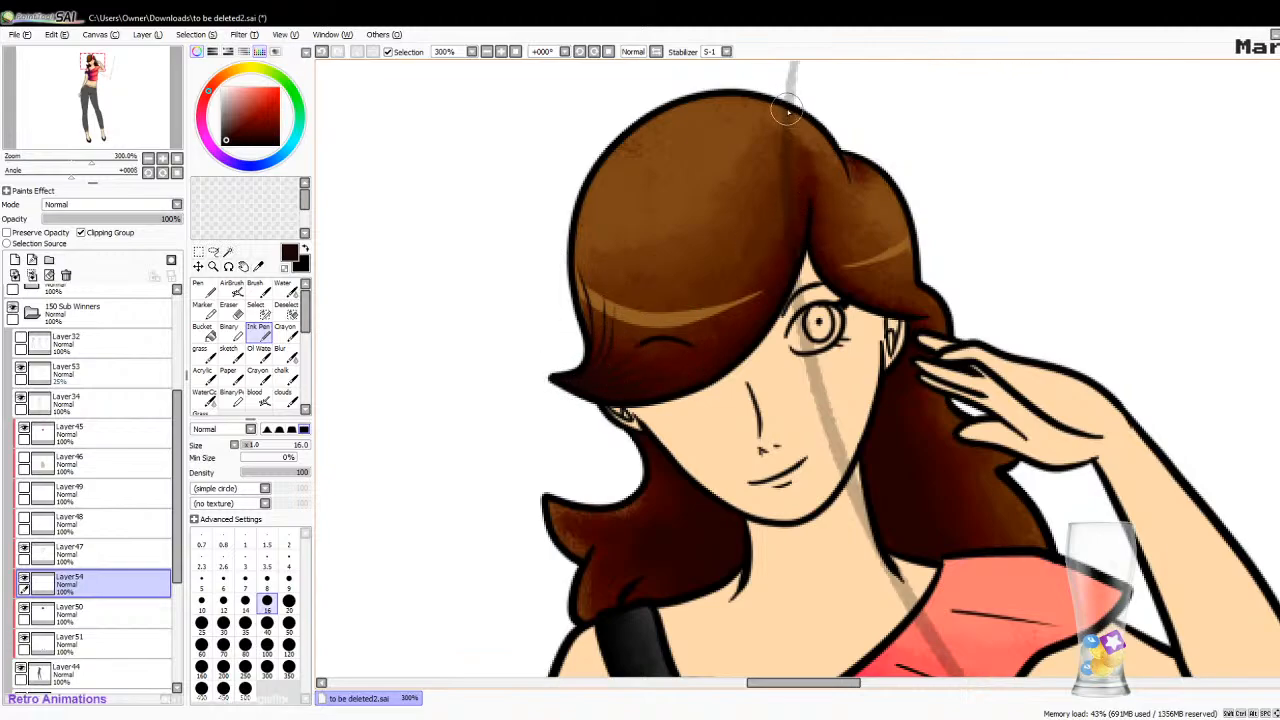
left_click_drag(842, 158, 848, 238)
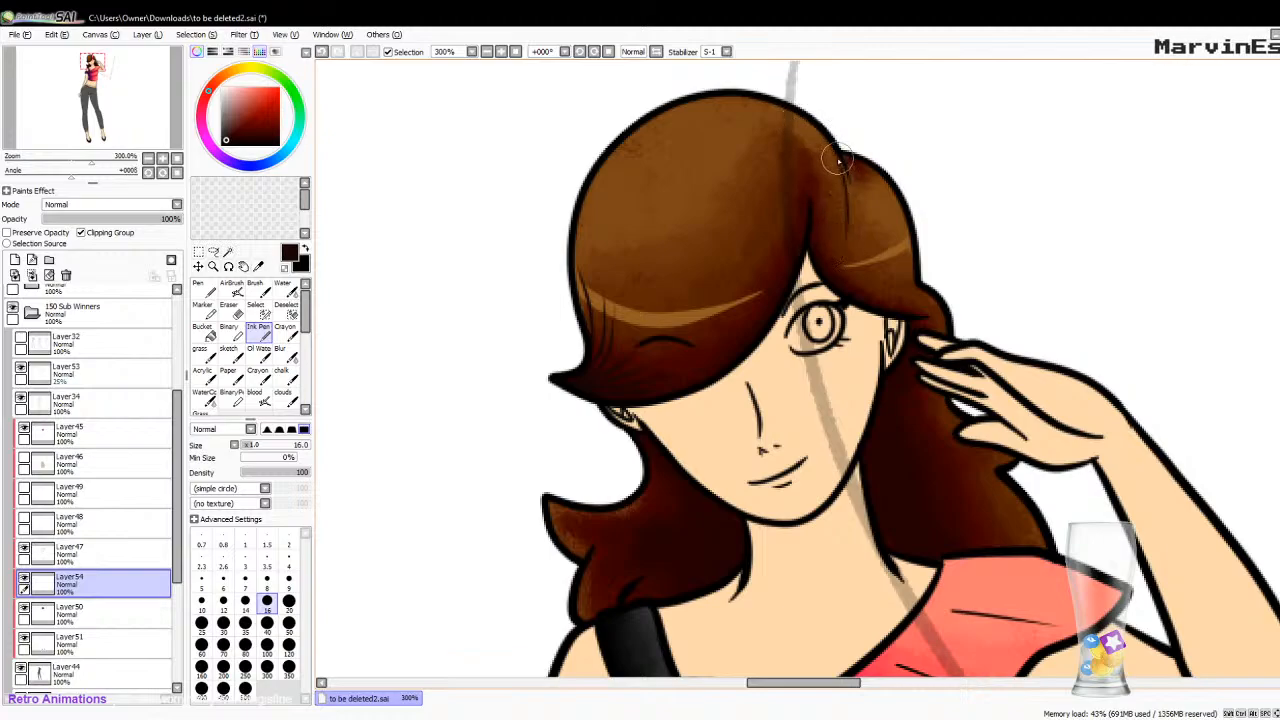
left_click_drag(843, 165, 866, 205)
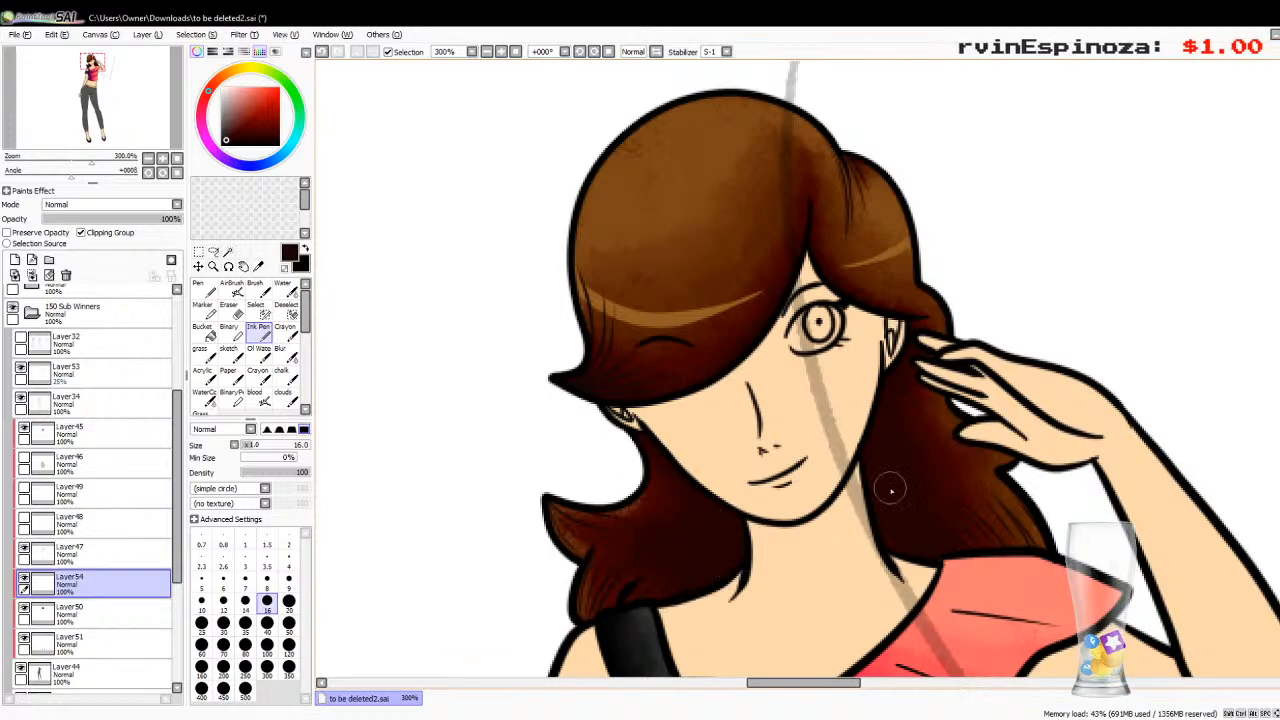
left_click_drag(127, 220, 110, 220)
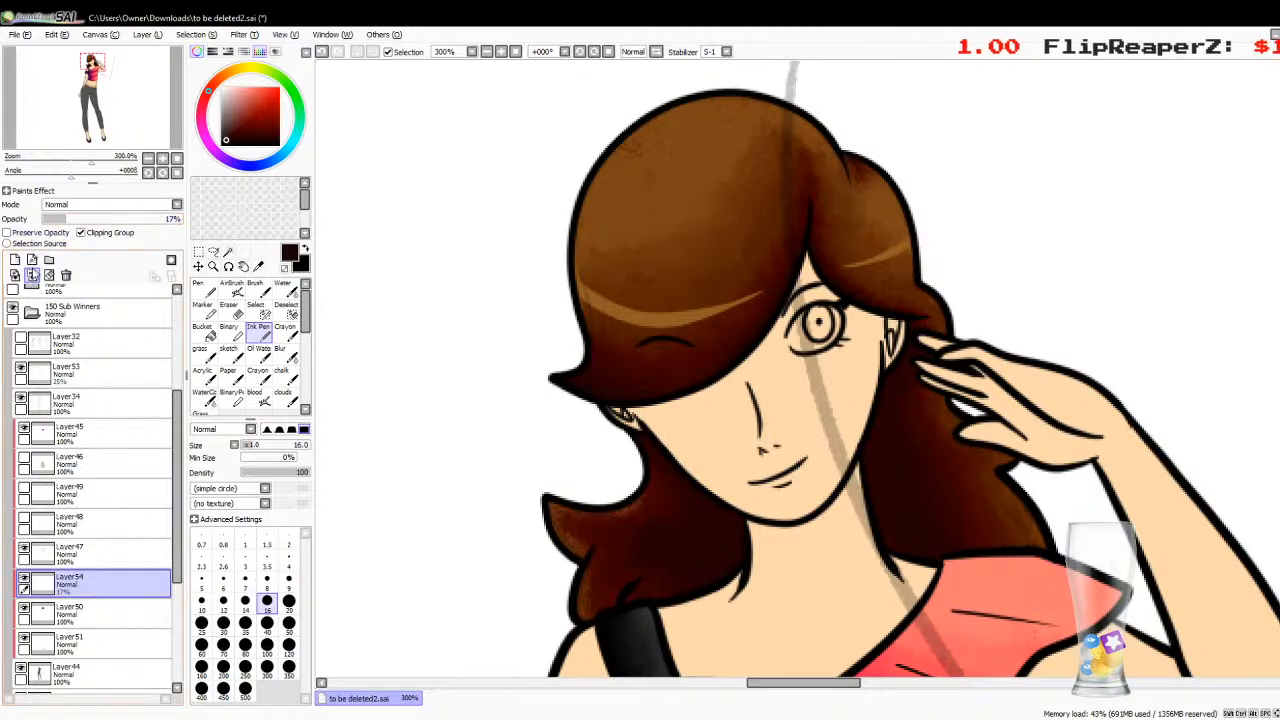
Step: Merge the strand layer down into Layer50, switching Layer50's clipping off for the merge and restoring it
left_click(32, 277)
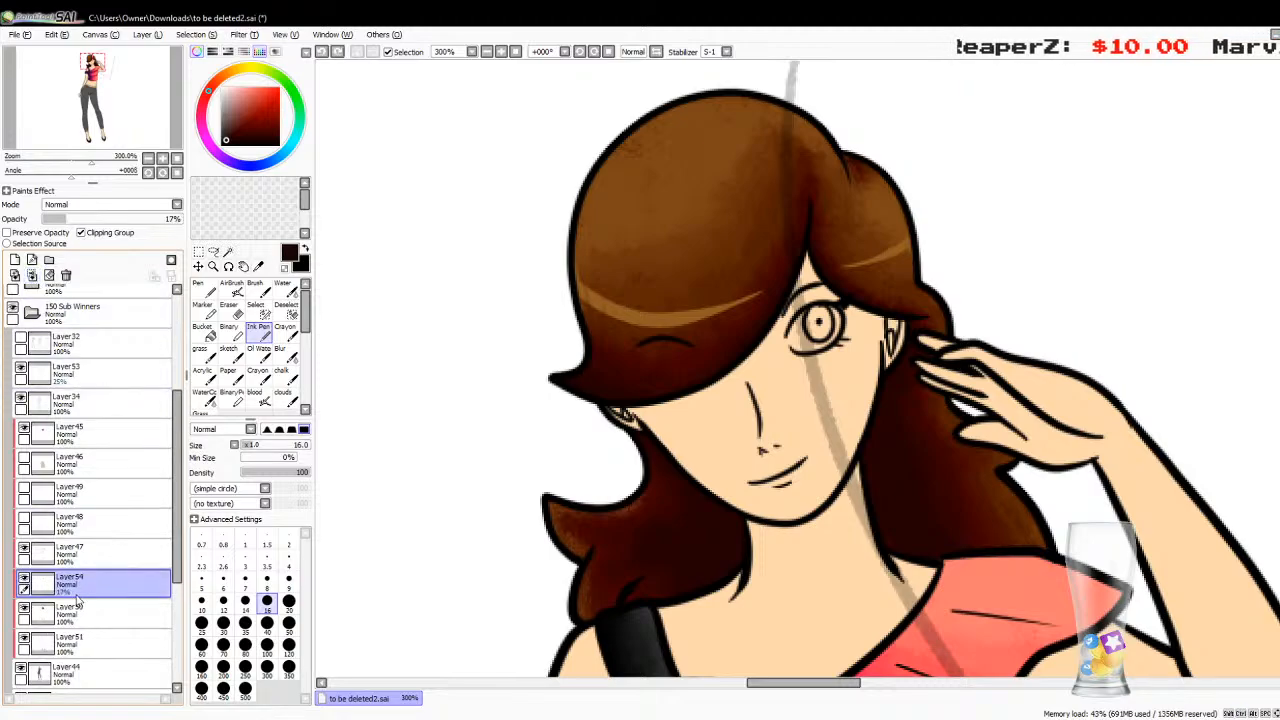
key("ctrl+z")
left_click(83, 234)
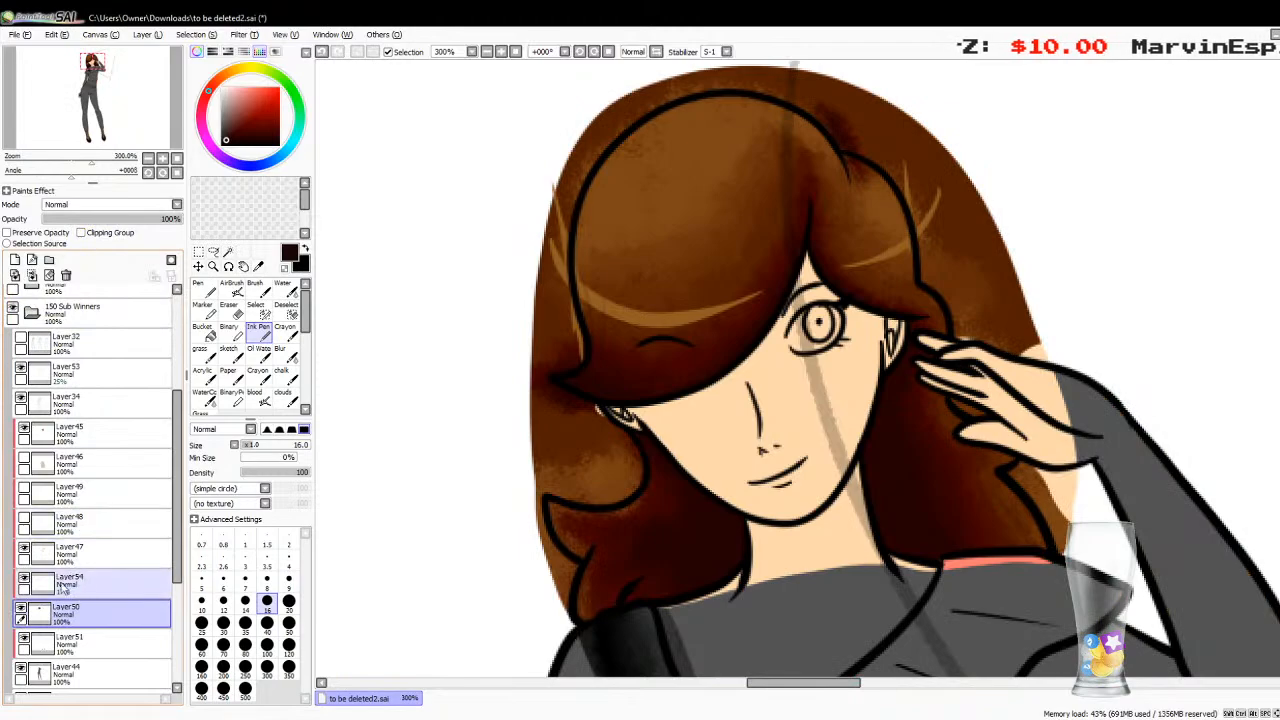
left_click(88, 588)
left_click(32, 278)
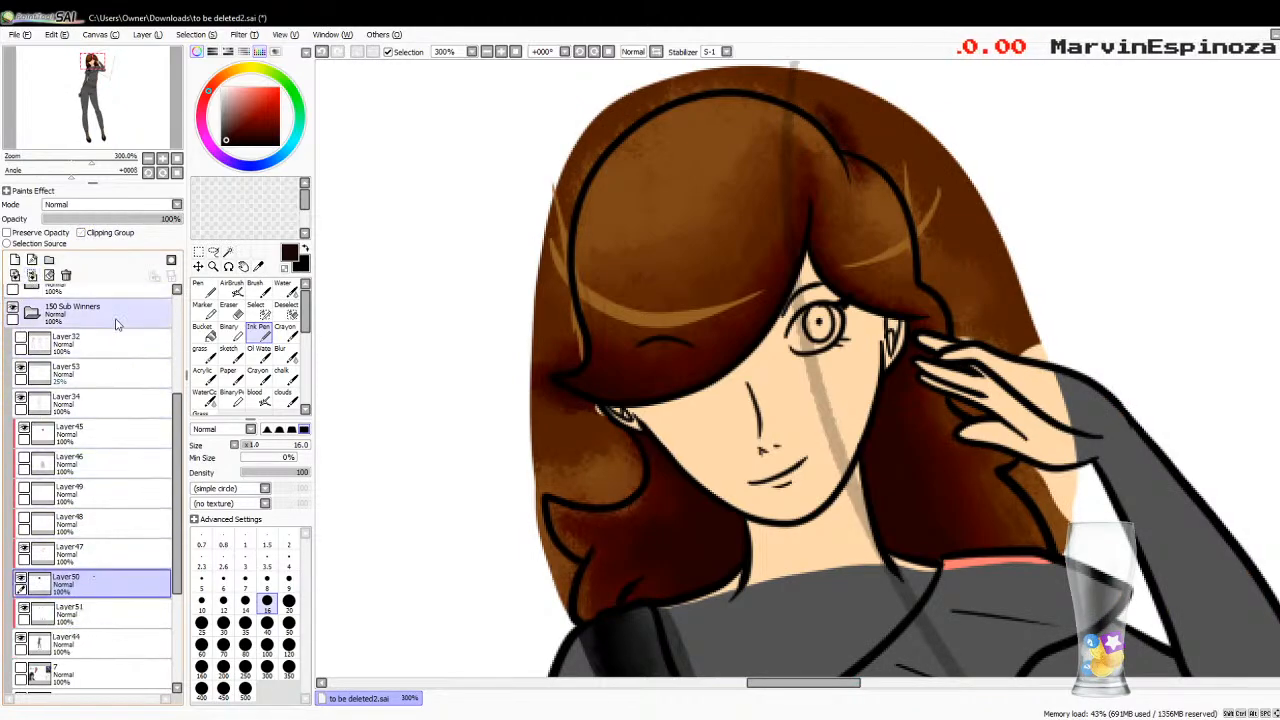
left_click(103, 236)
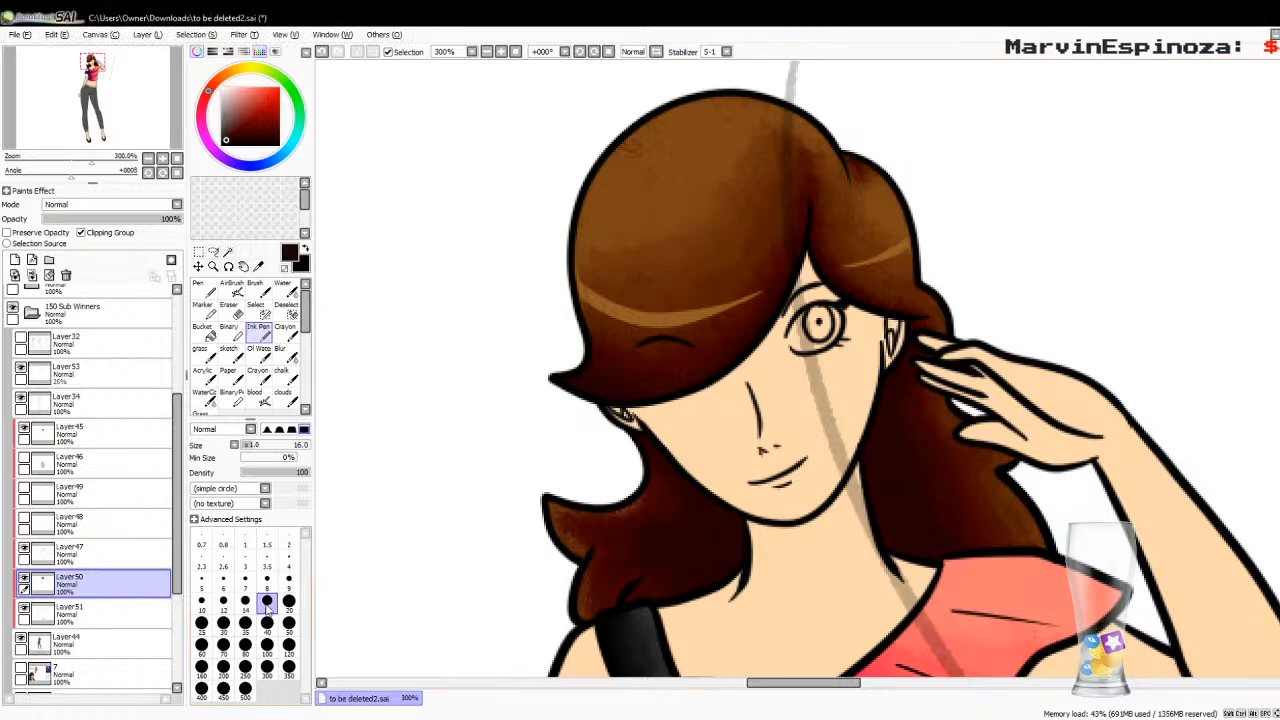
Step: Check what Layer50 and Layer51 contain by toggling their visibility, and merge Layer50 down into Layer51
left_click(60, 584)
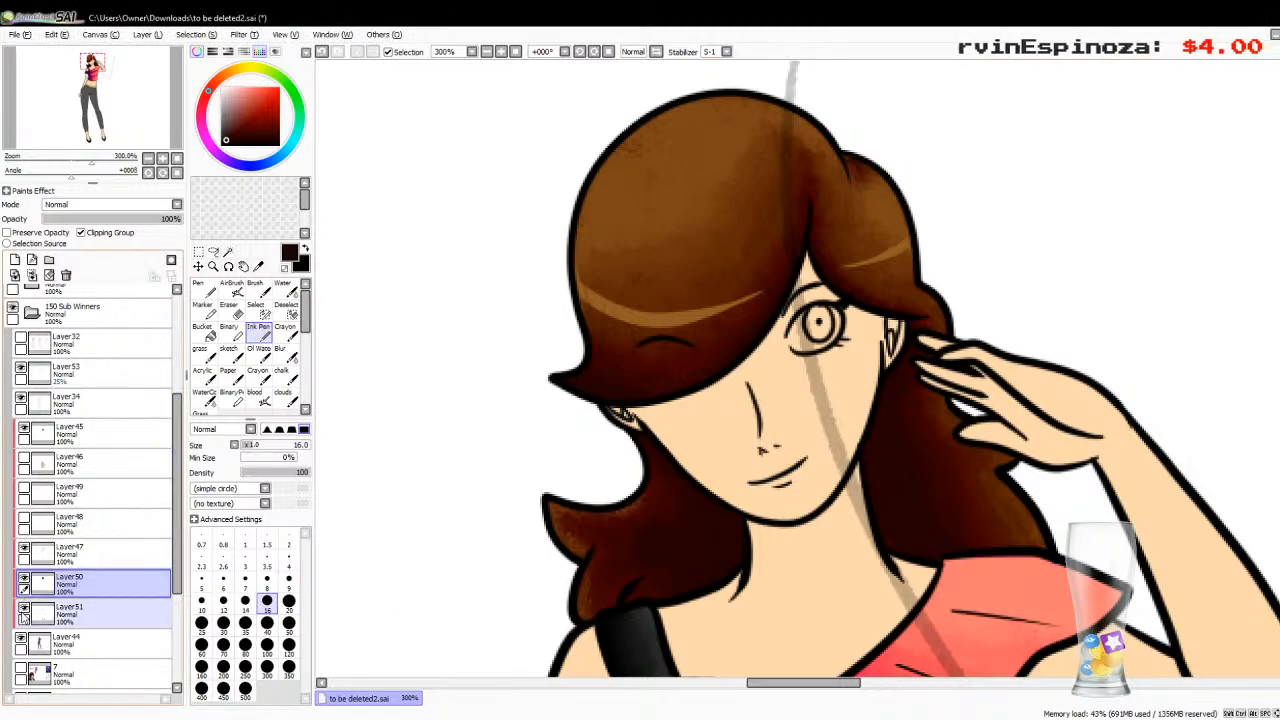
left_click(24, 615)
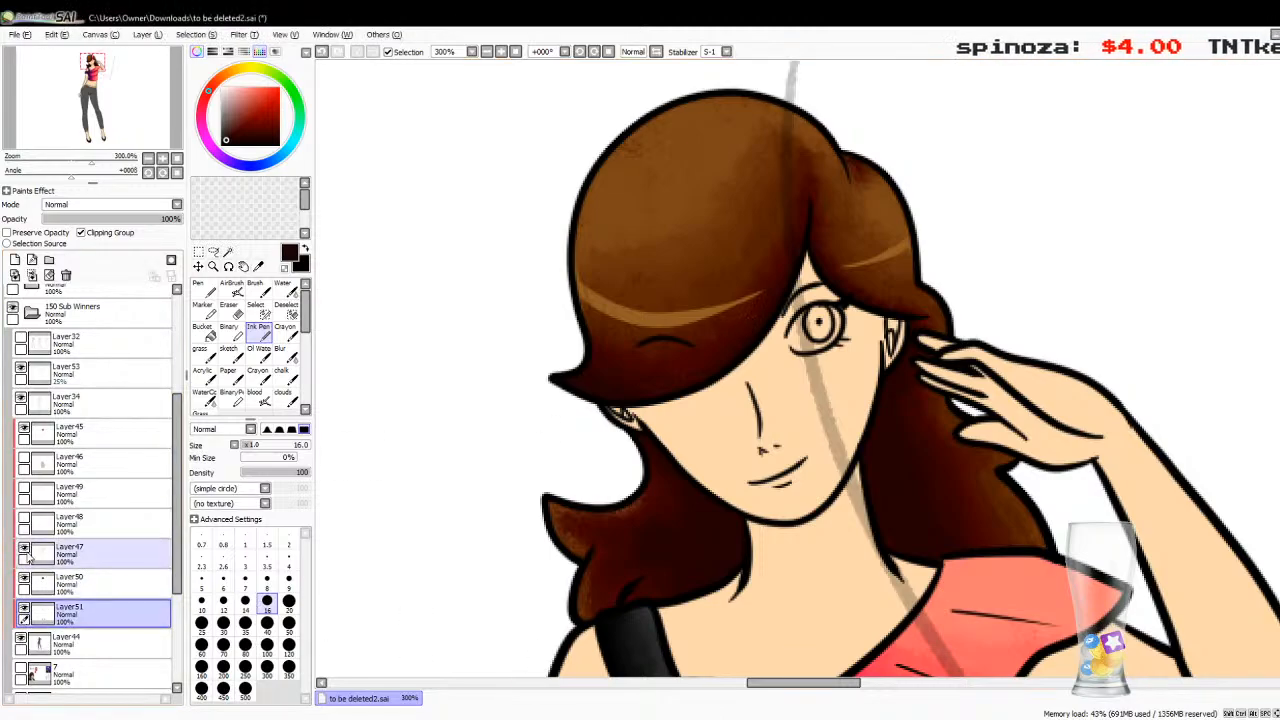
left_click(24, 610)
left_click(24, 610)
left_click(40, 586)
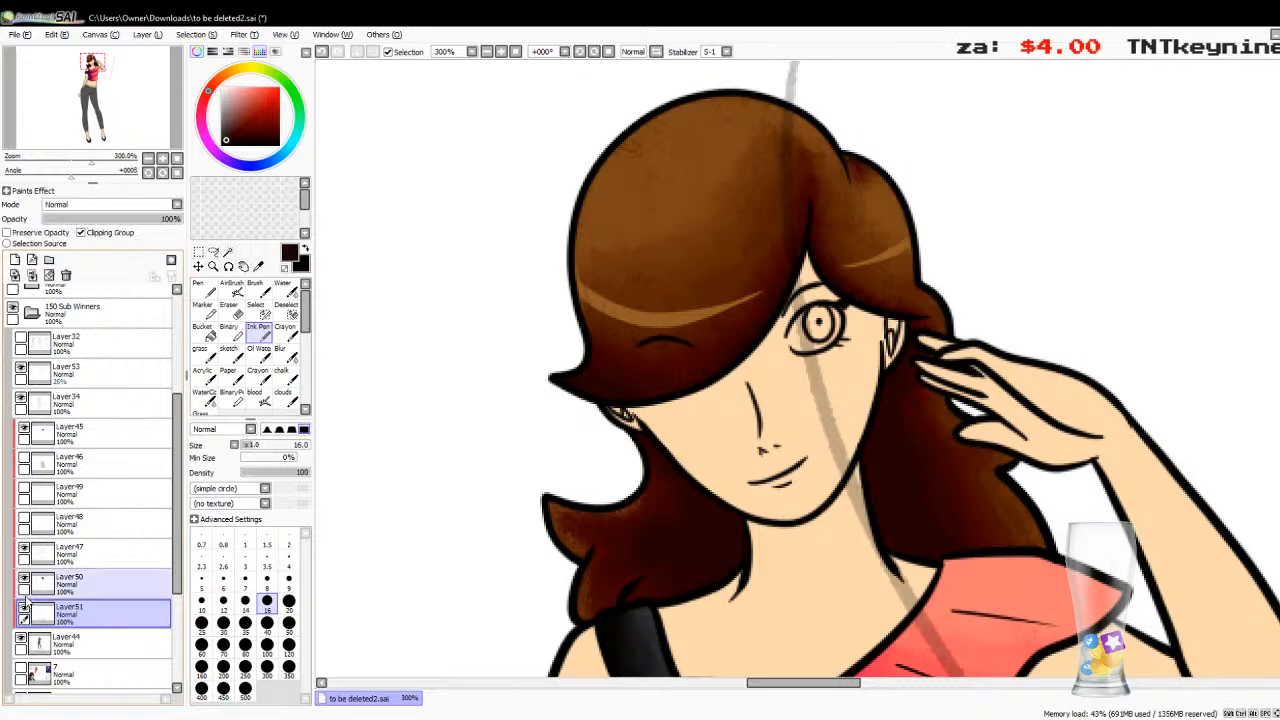
left_click(24, 580)
left_click(24, 580)
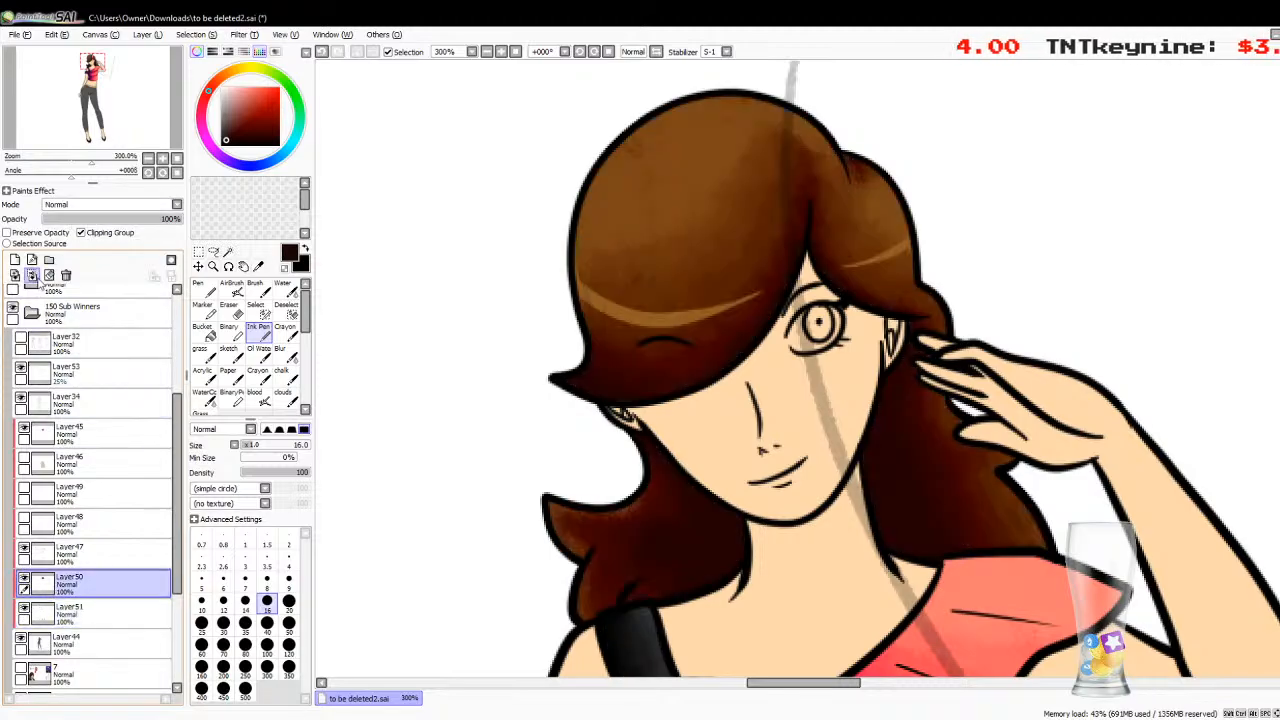
left_click(32, 275)
Step: Hide the skin on Layer47, and show and select the trousers layer, Layer46
left_click(24, 520)
left_click(24, 520)
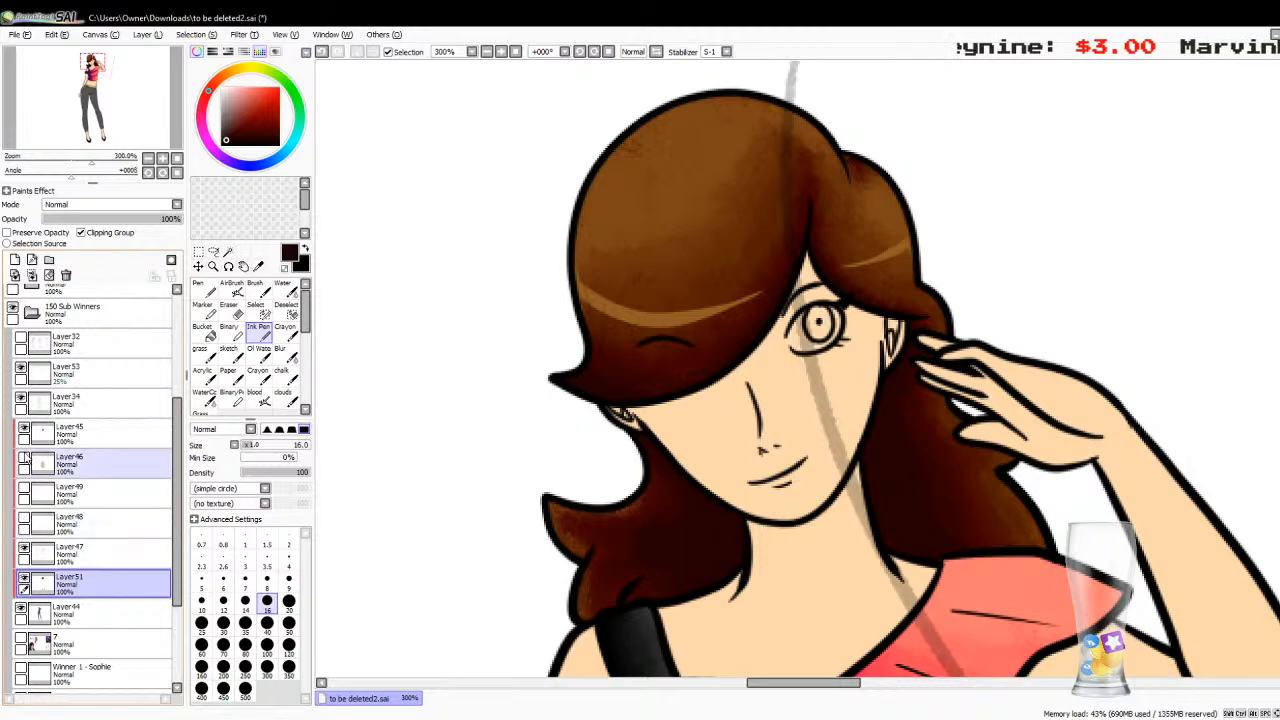
left_click(24, 552)
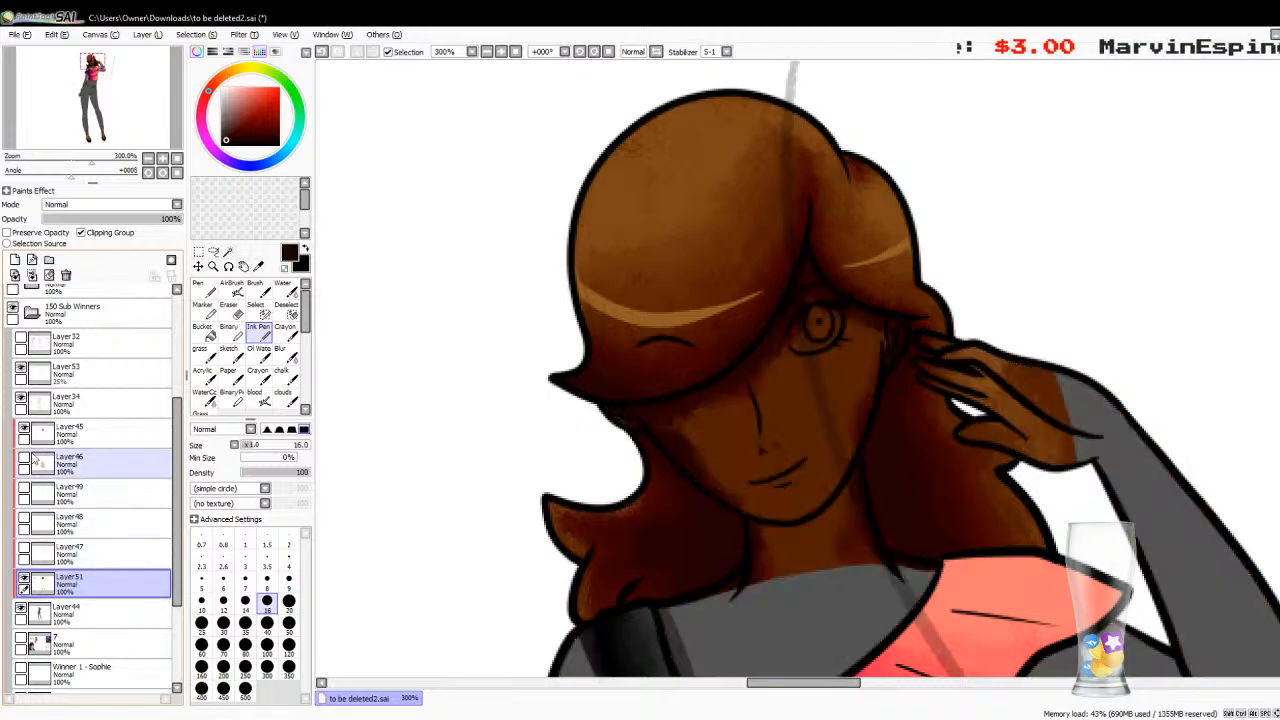
left_click(25, 460)
left_click(90, 462)
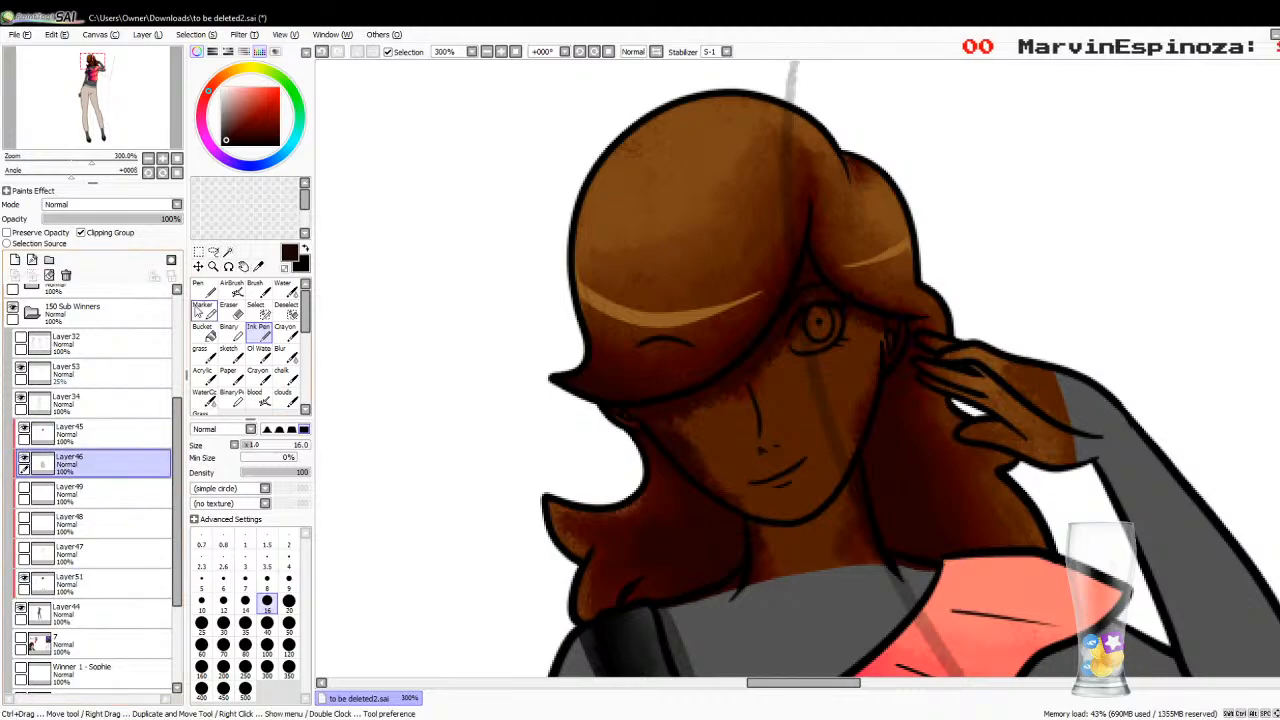
Step: Sample the beige of the trousers as the drawing colour and frame the legs at 75% zoom
left_click(258, 265)
left_click_drag(1275, 195, 1270, 377)
left_click(804, 393)
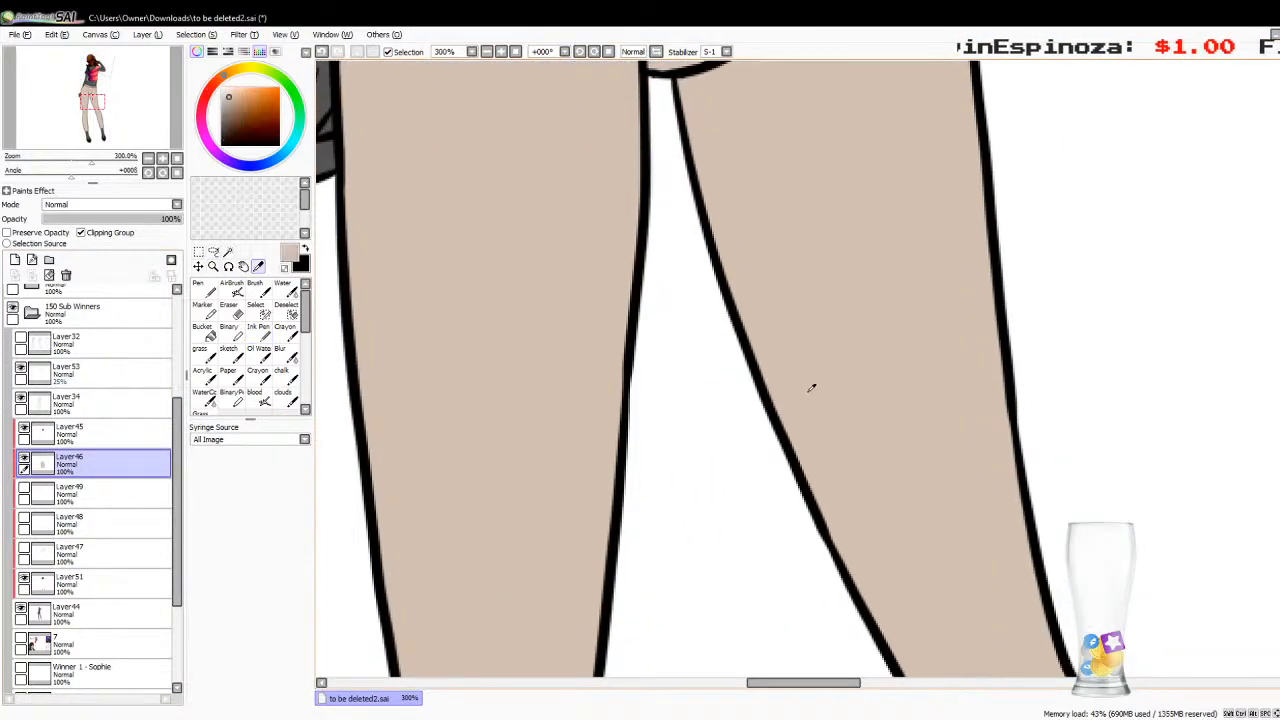
left_click(151, 170)
scroll(652, 687, "down", 2)
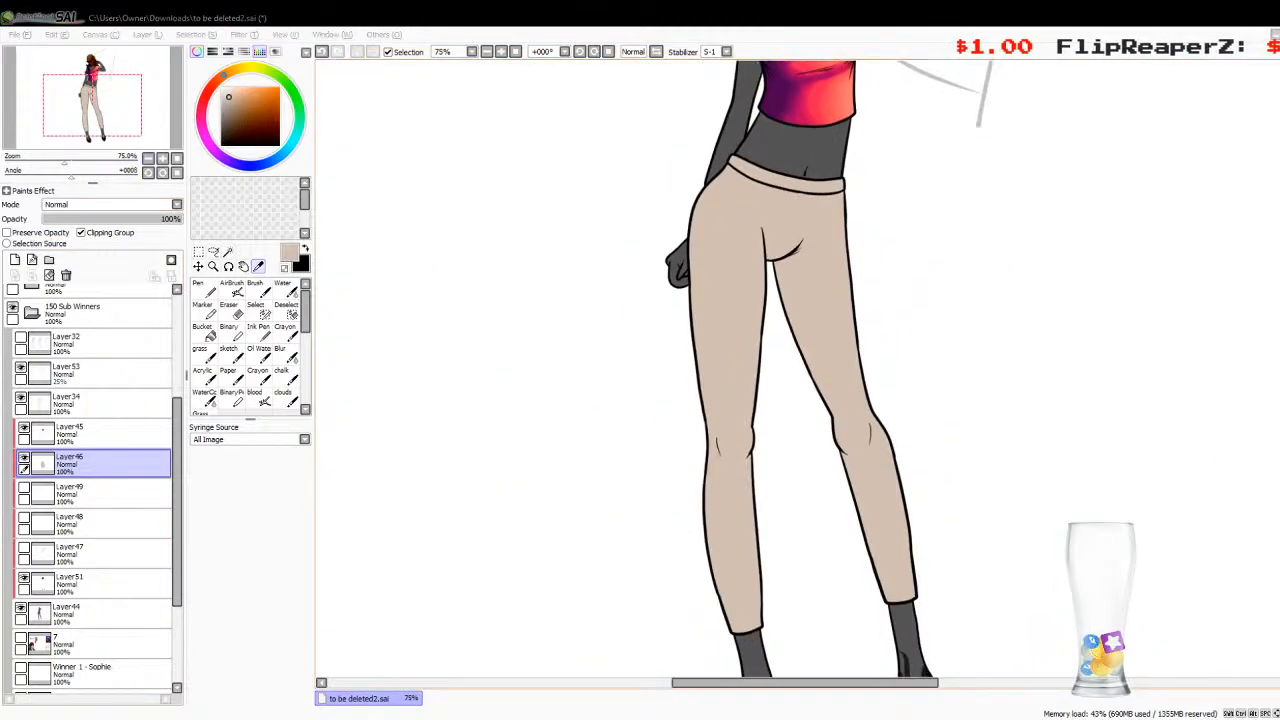
left_click_drag(752, 689, 774, 689)
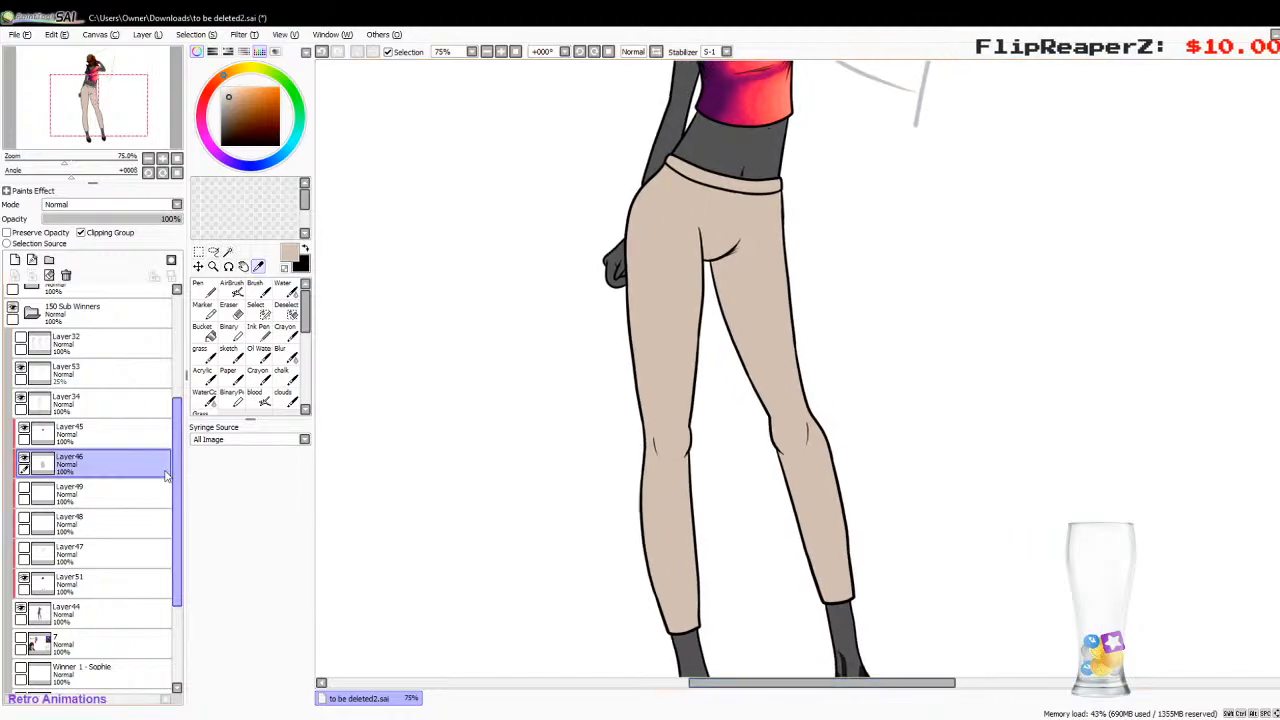
Step: Unclip Layer46, add a clipped layer above it, and set the blood brush to size 40 with a slightly darker beige
left_click(256, 394)
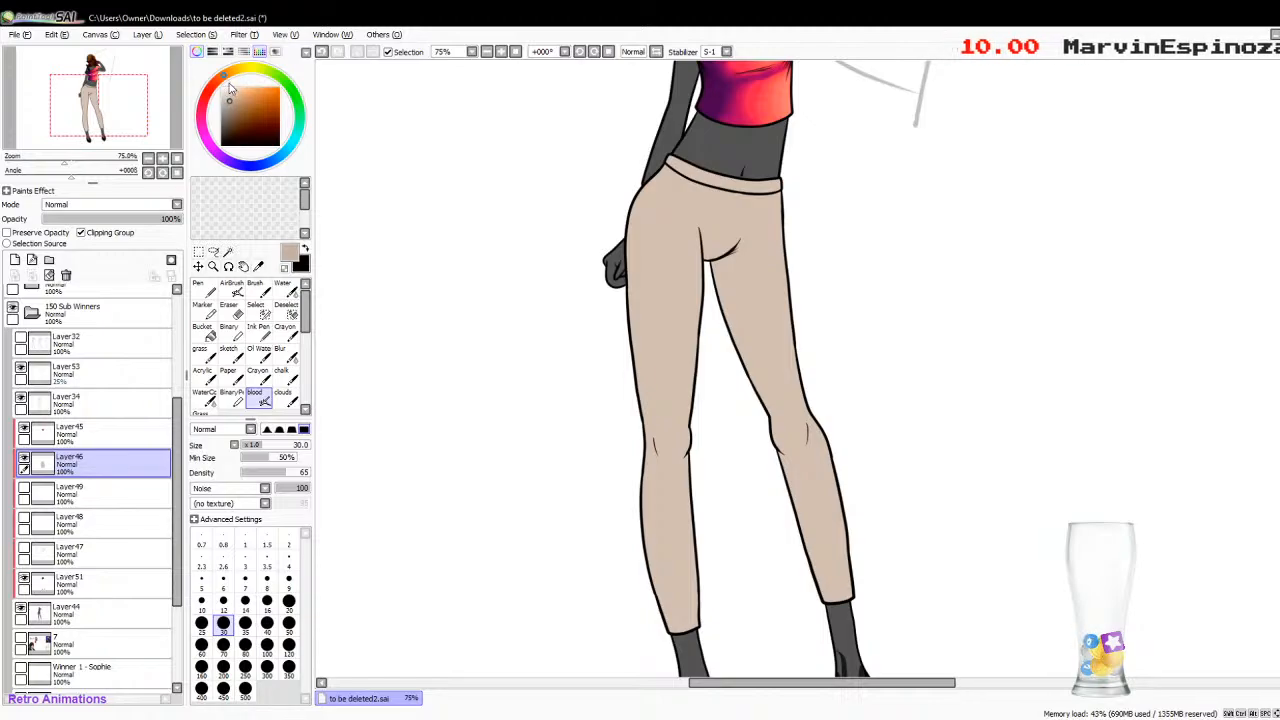
left_click(90, 235)
left_click(15, 260)
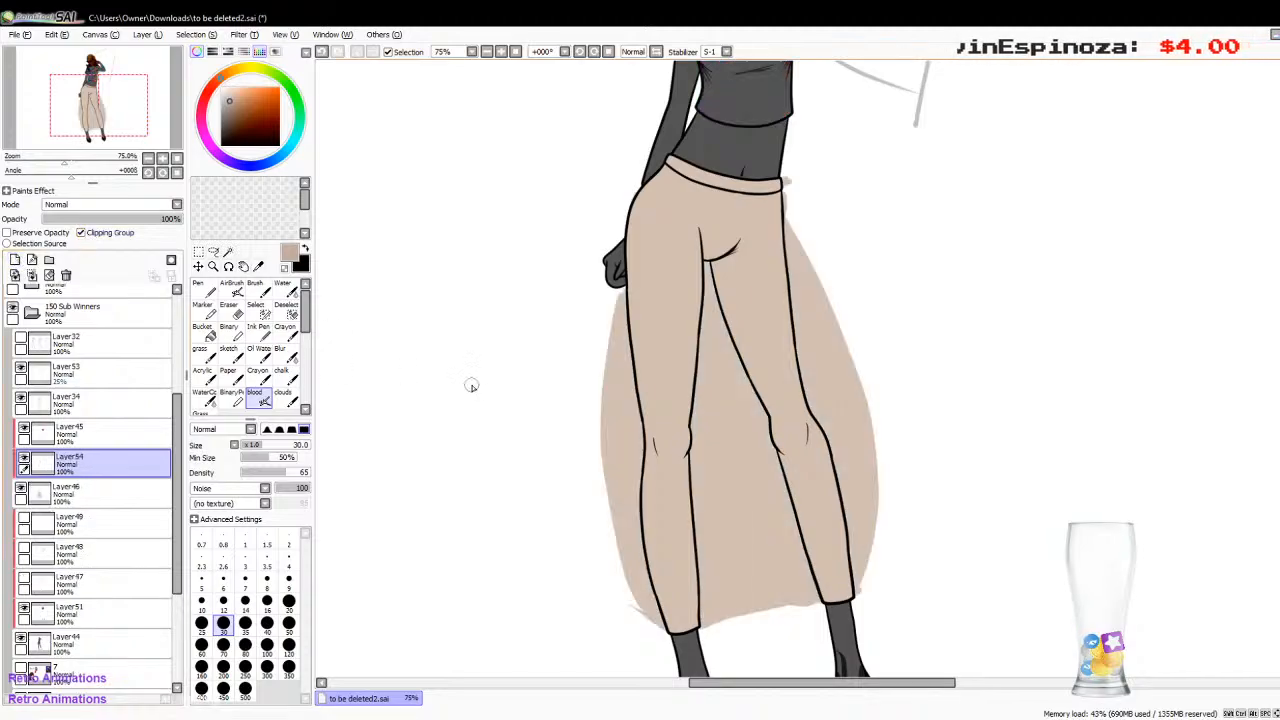
left_click(267, 622)
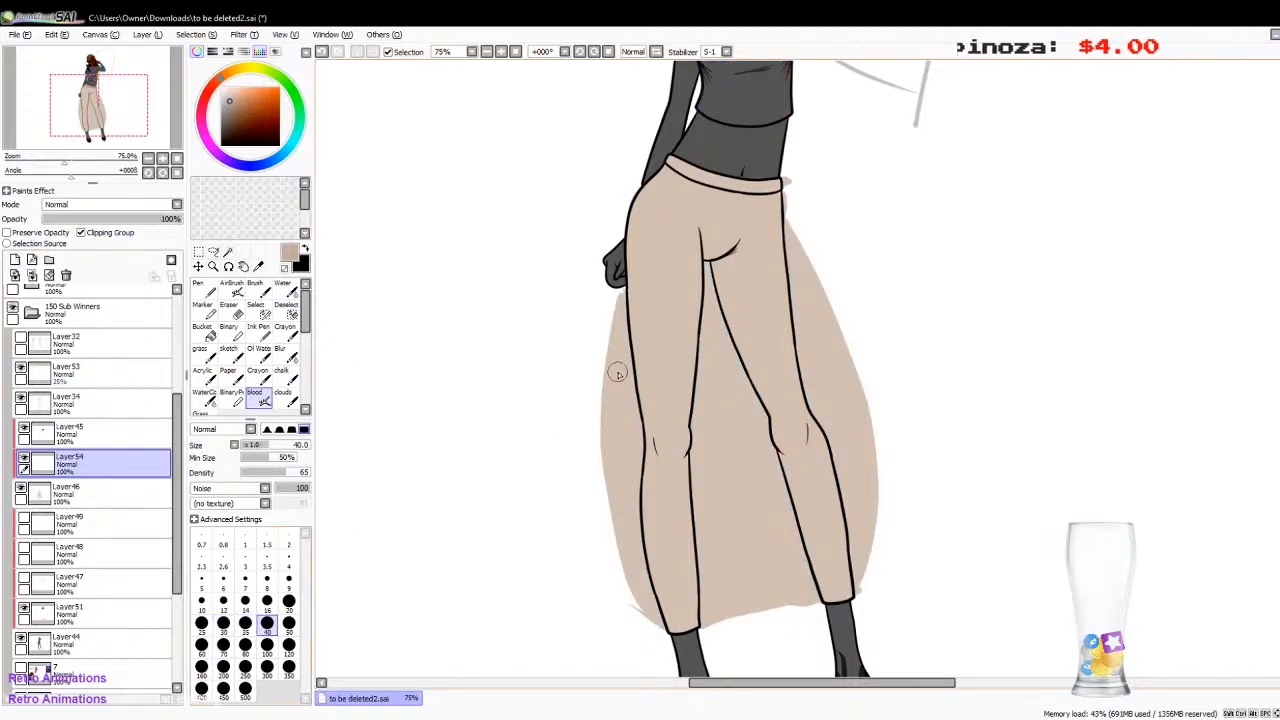
Step: Shade the shadow side of both trouser legs on Layer54 with the blood brush at size 70
left_click(201, 645)
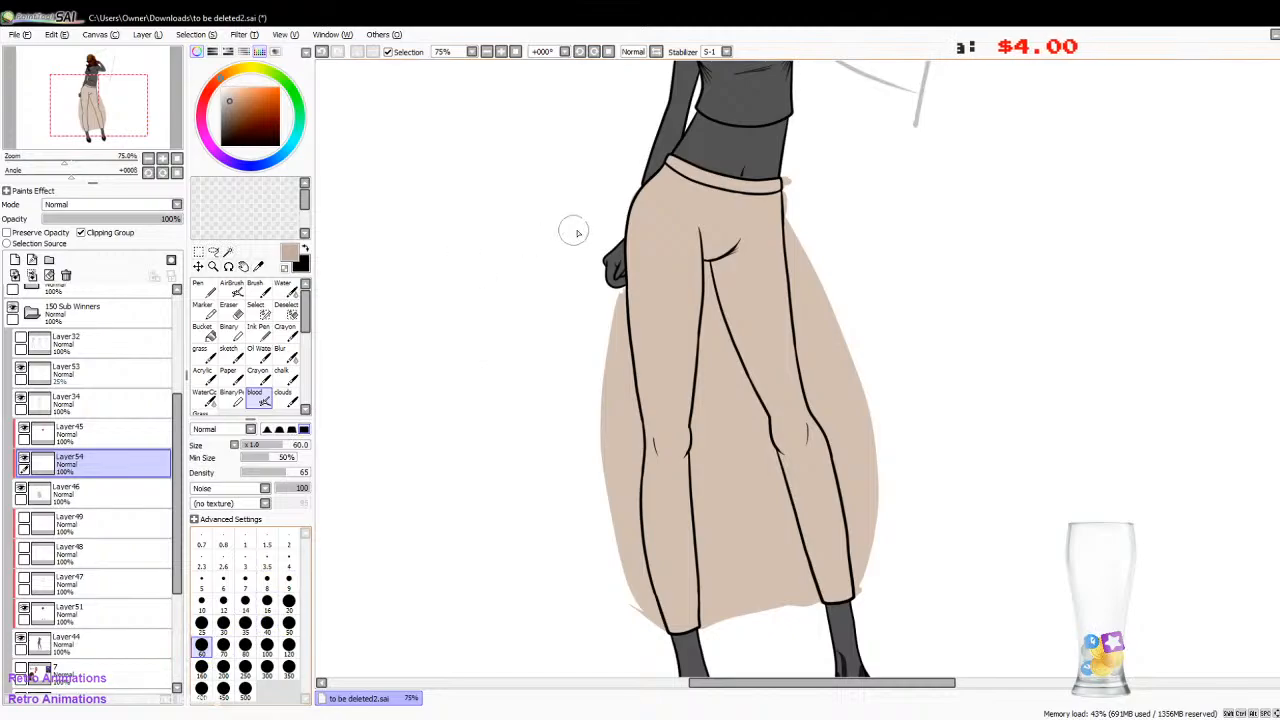
left_click(223, 645)
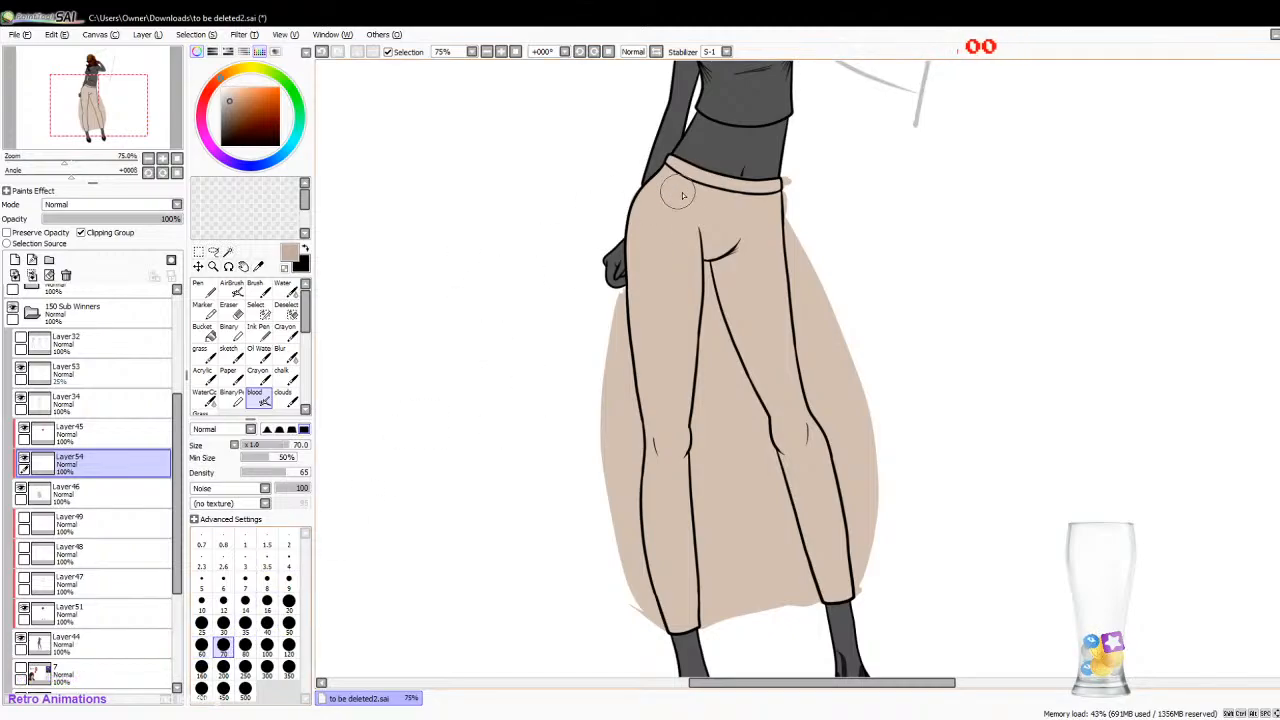
mouse_move(704, 162)
left_mouse_down()
mouse_move(660, 240)
mouse_move(663, 206)
mouse_move(651, 294)
mouse_move(661, 556)
mouse_move(689, 658)
mouse_move(643, 509)
mouse_move(642, 188)
left_mouse_up()
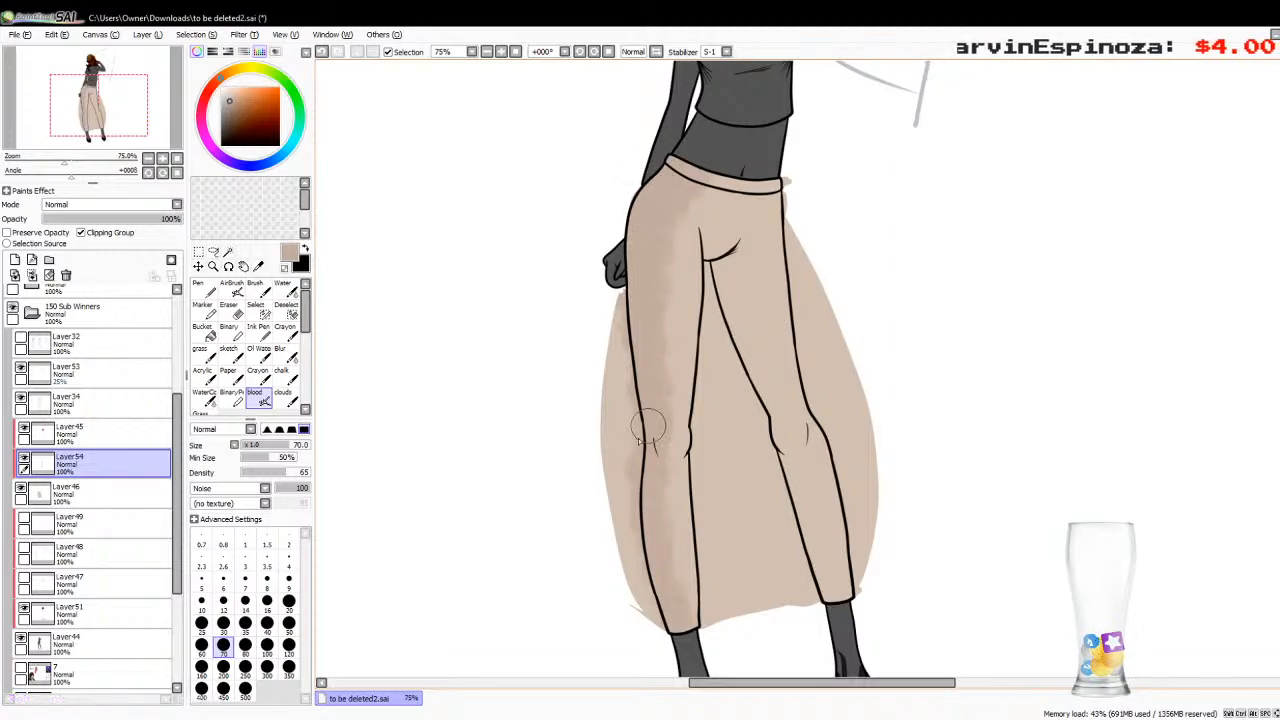
Step: Shade around the trousers' seat crease and soften the hip shading, using brush sizes 40, 14 and 35
left_click(267, 622)
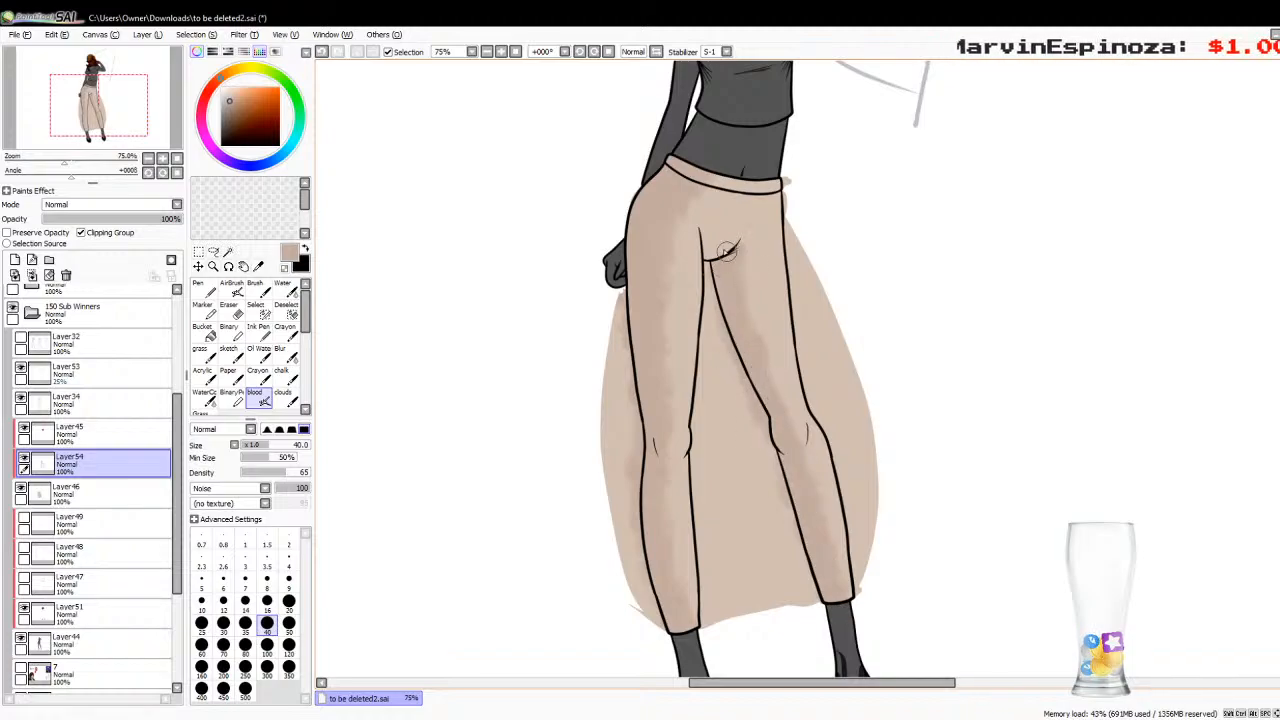
left_click(161, 158)
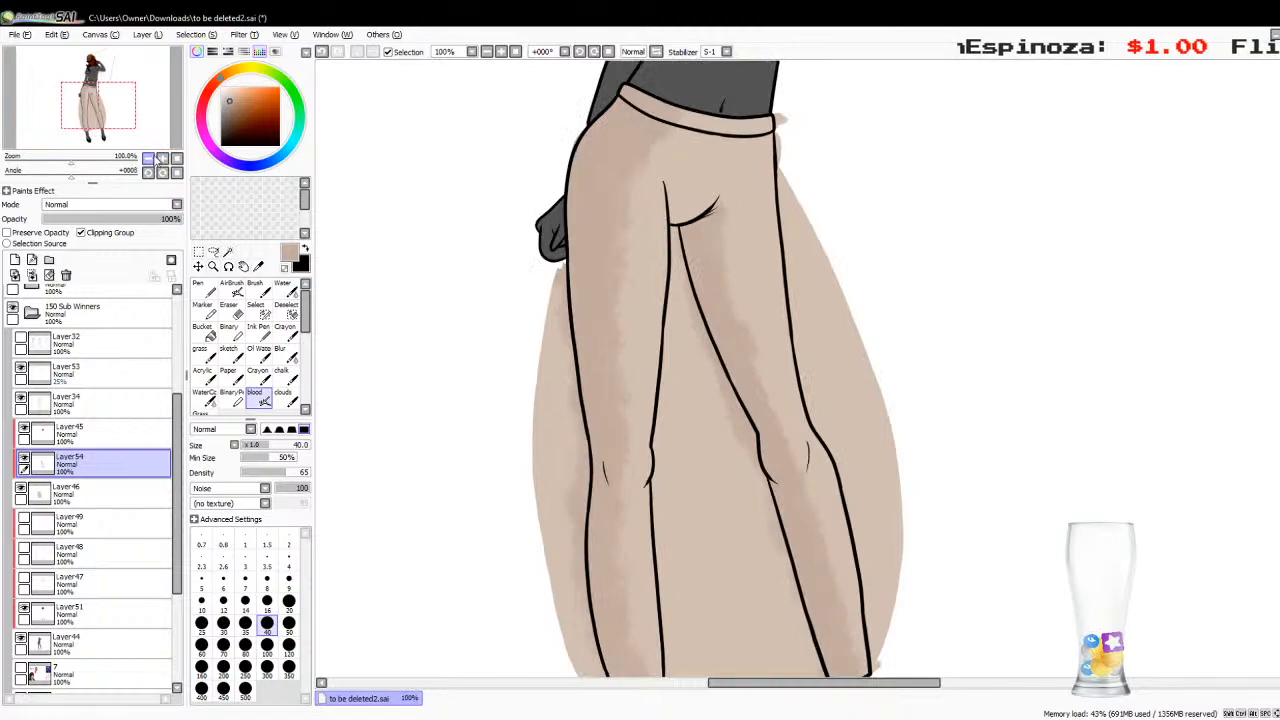
left_click(161, 158)
left_click(245, 601)
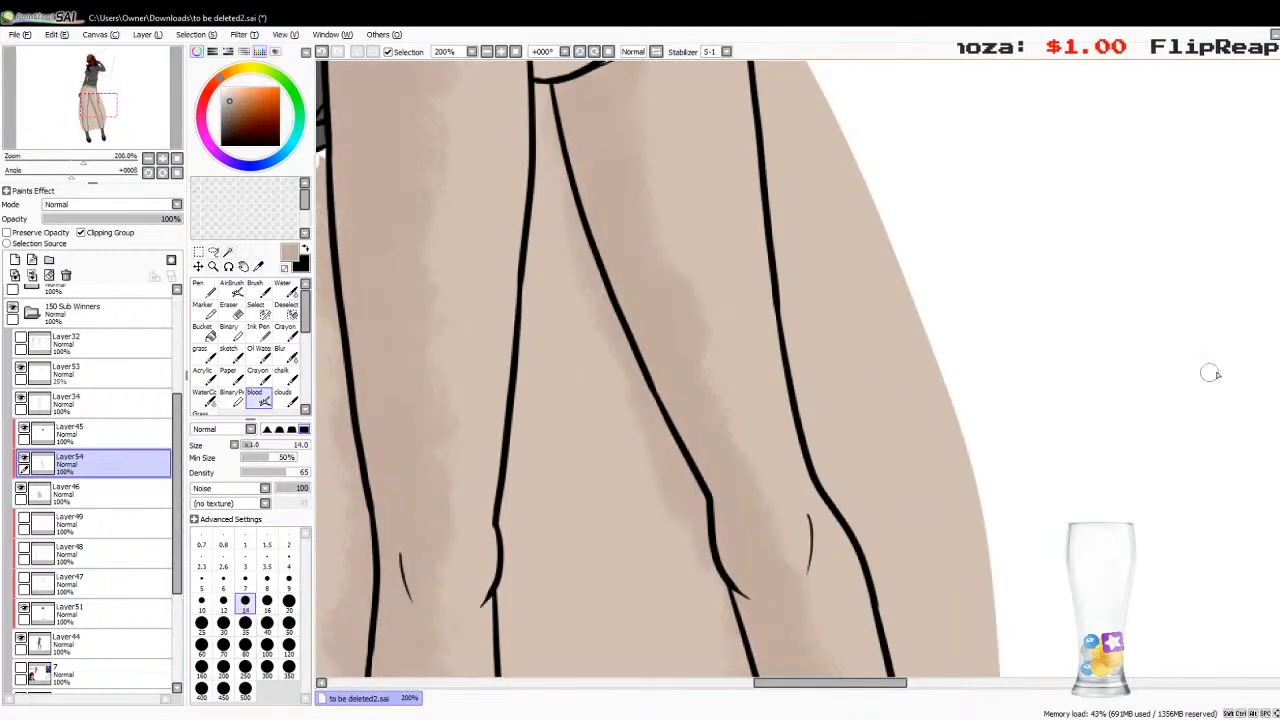
scroll(637, 466, "up", 5)
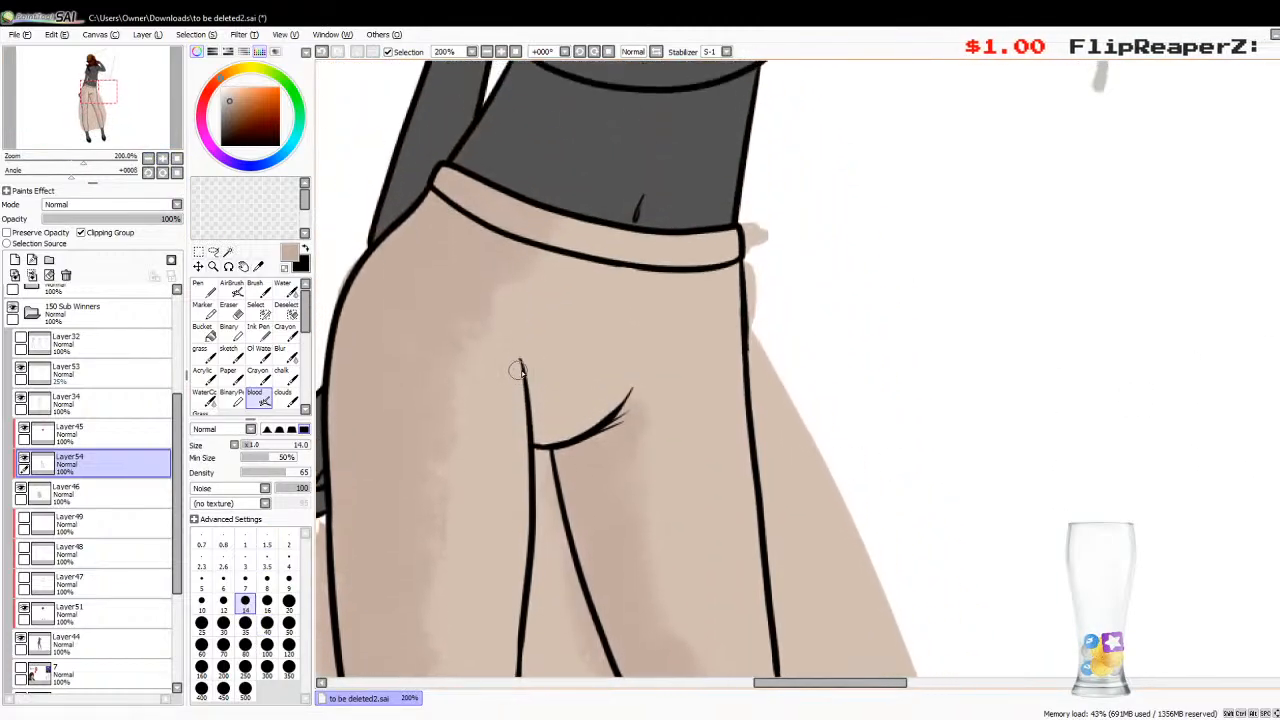
mouse_move(520, 358)
left_mouse_down()
mouse_move(548, 450)
mouse_move(530, 375)
mouse_move(540, 442)
left_mouse_up()
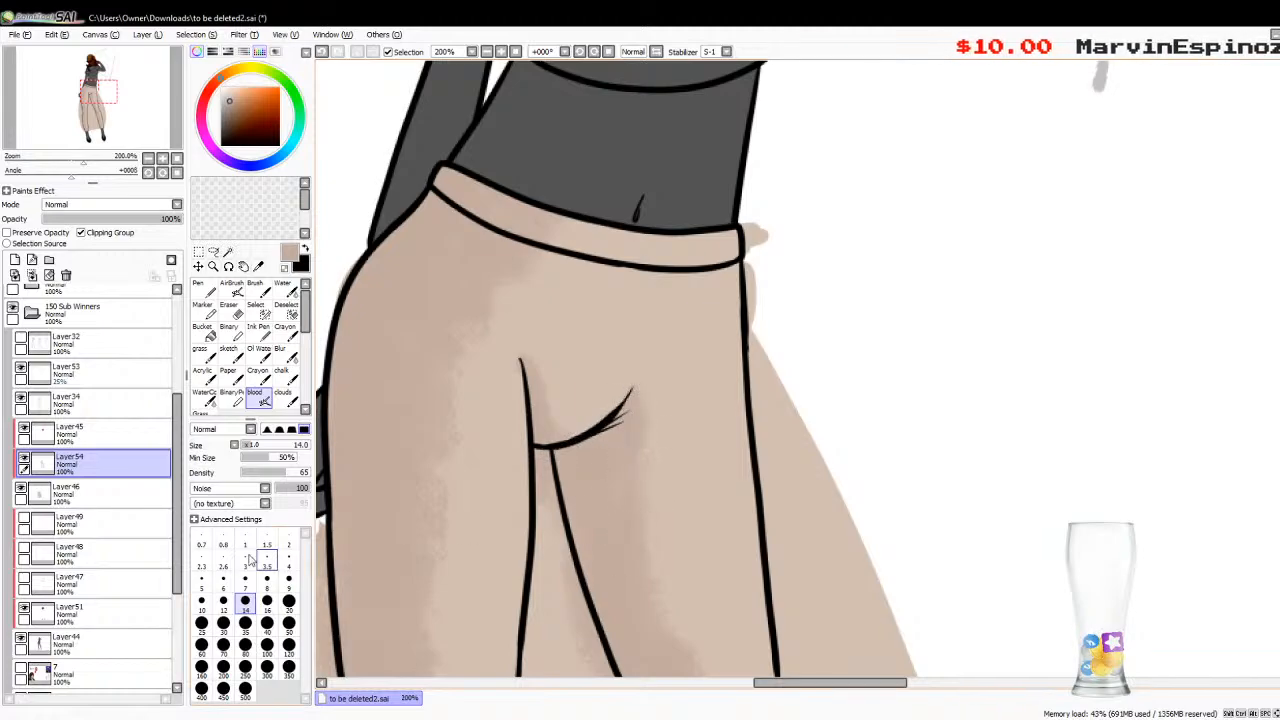
left_click(245, 622)
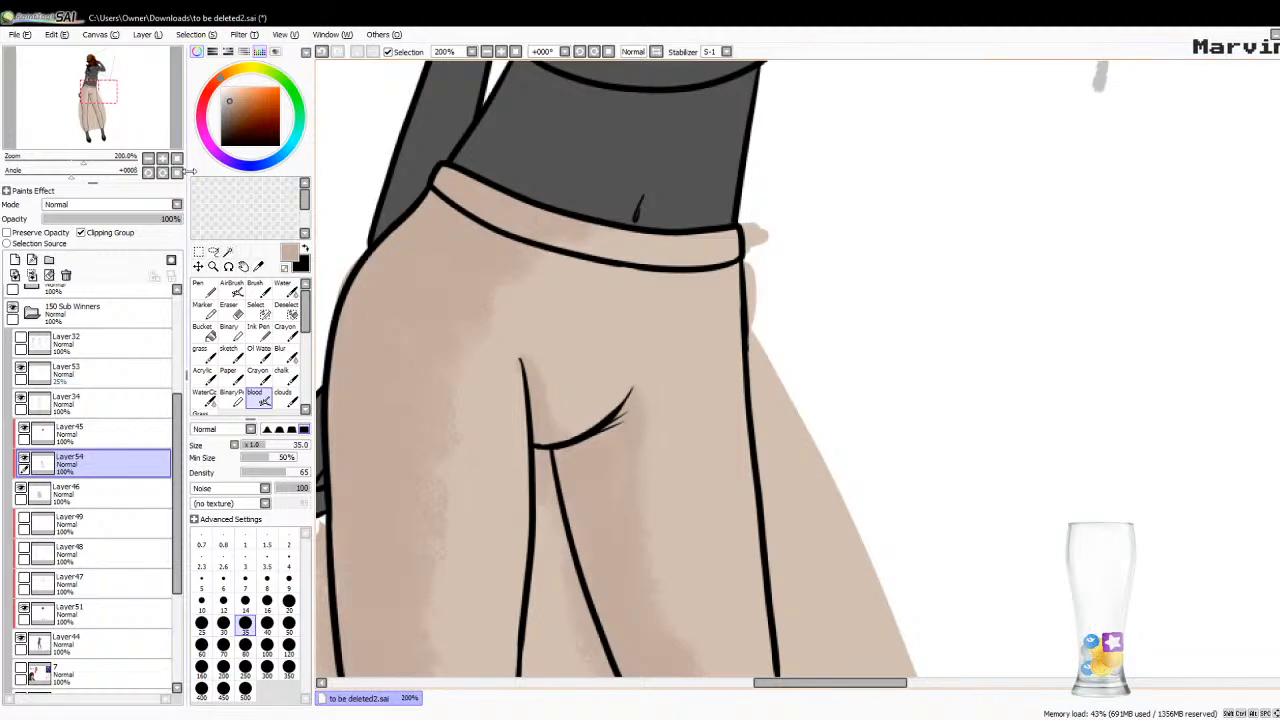
Step: Add a clipped layer above Layer54 and shade the shadow side of both legs in a darker brown at brush size 60
left_click(148, 158)
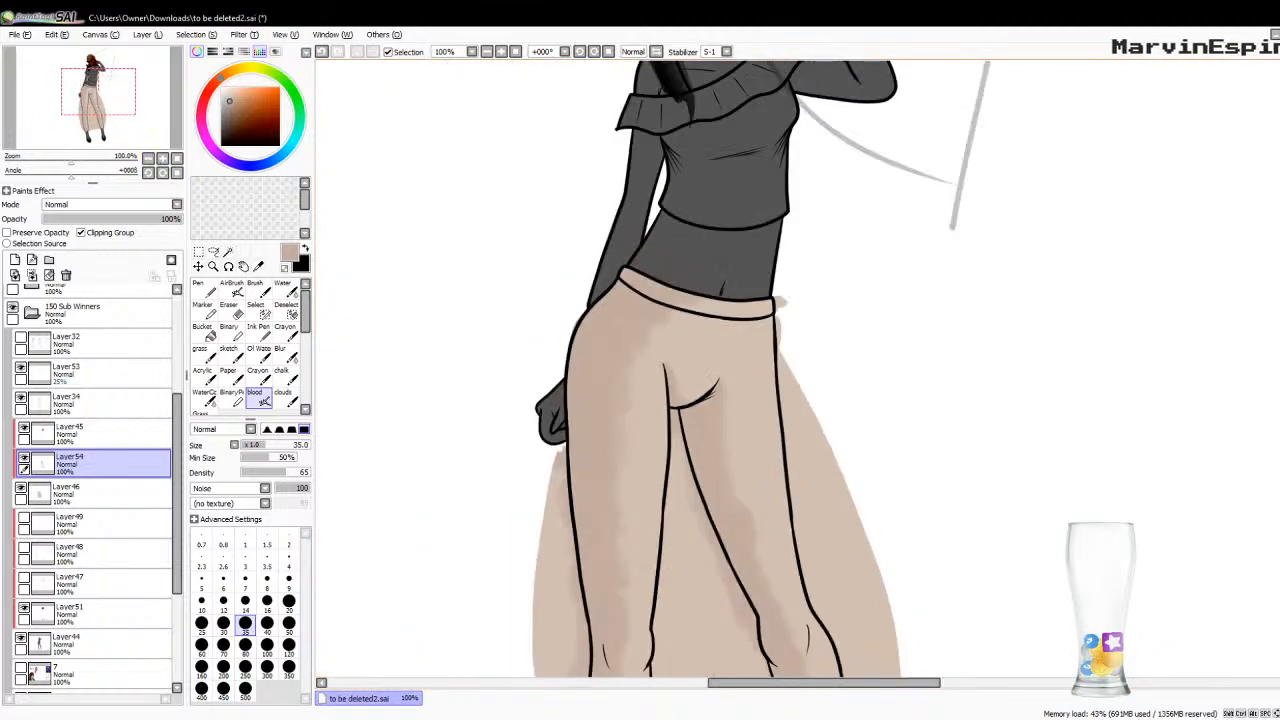
scroll(988, 409, "down", 4)
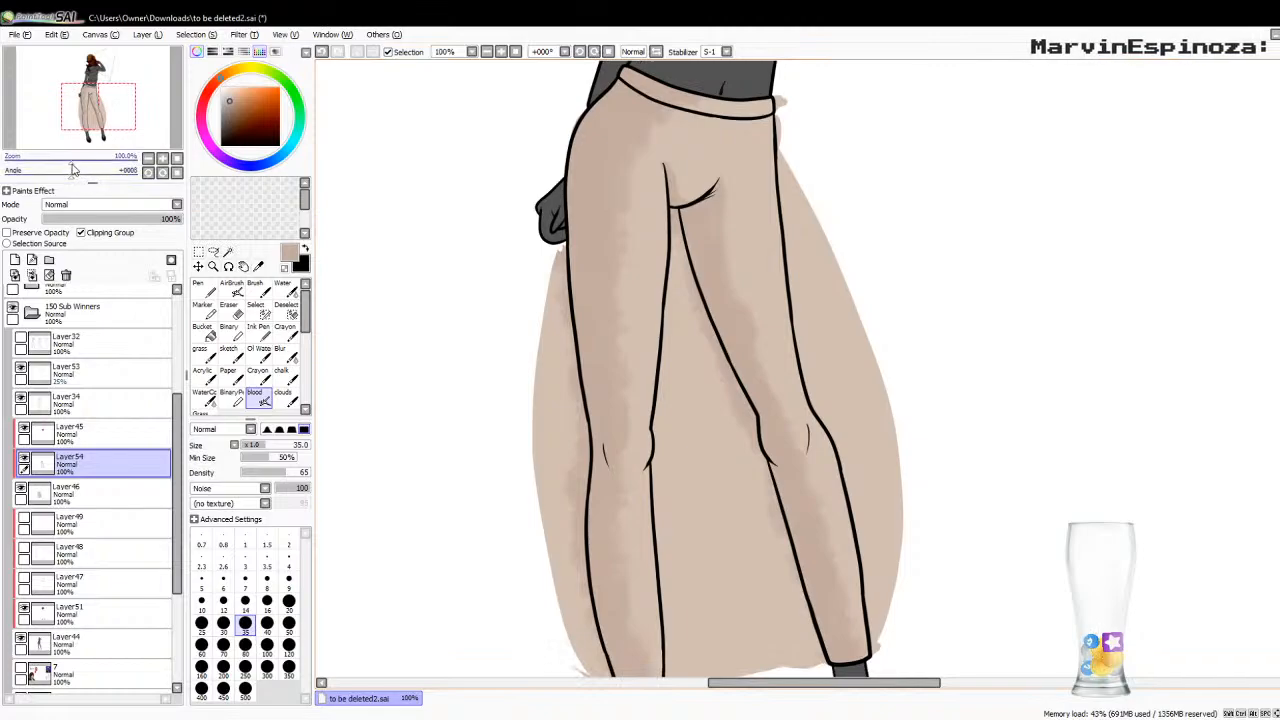
left_click_drag(72, 167, 67, 168)
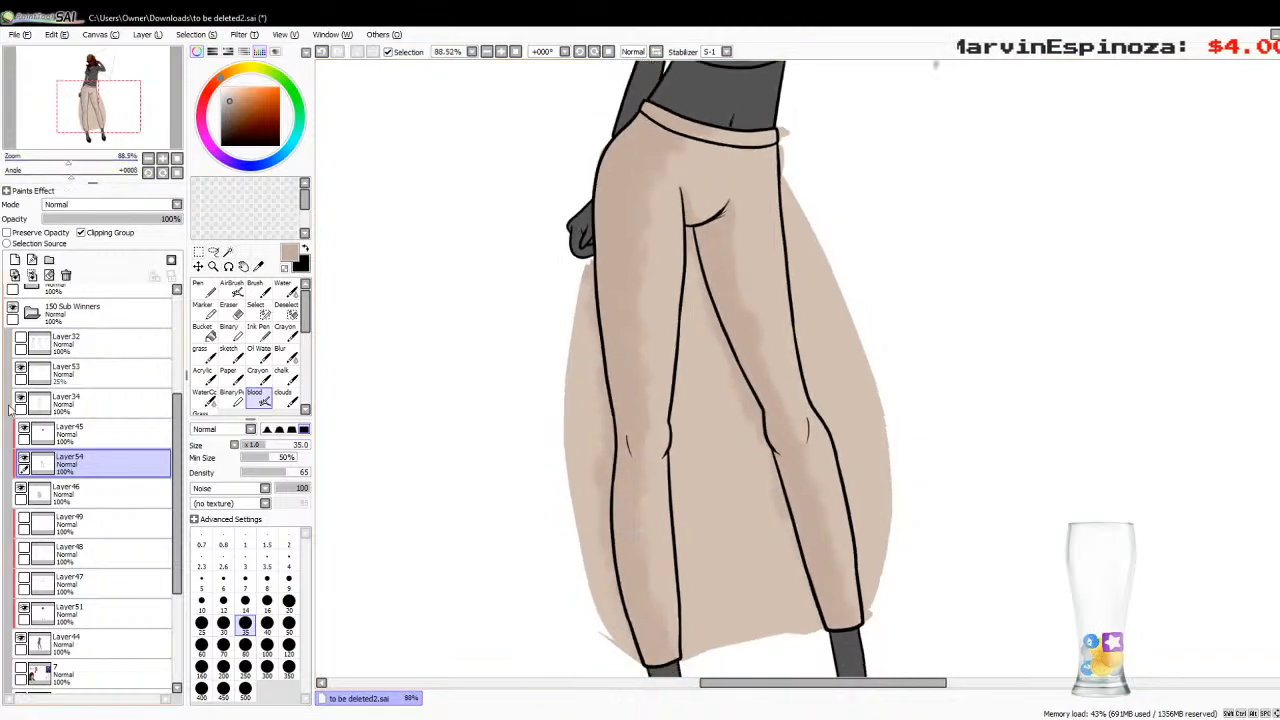
left_click(14, 260)
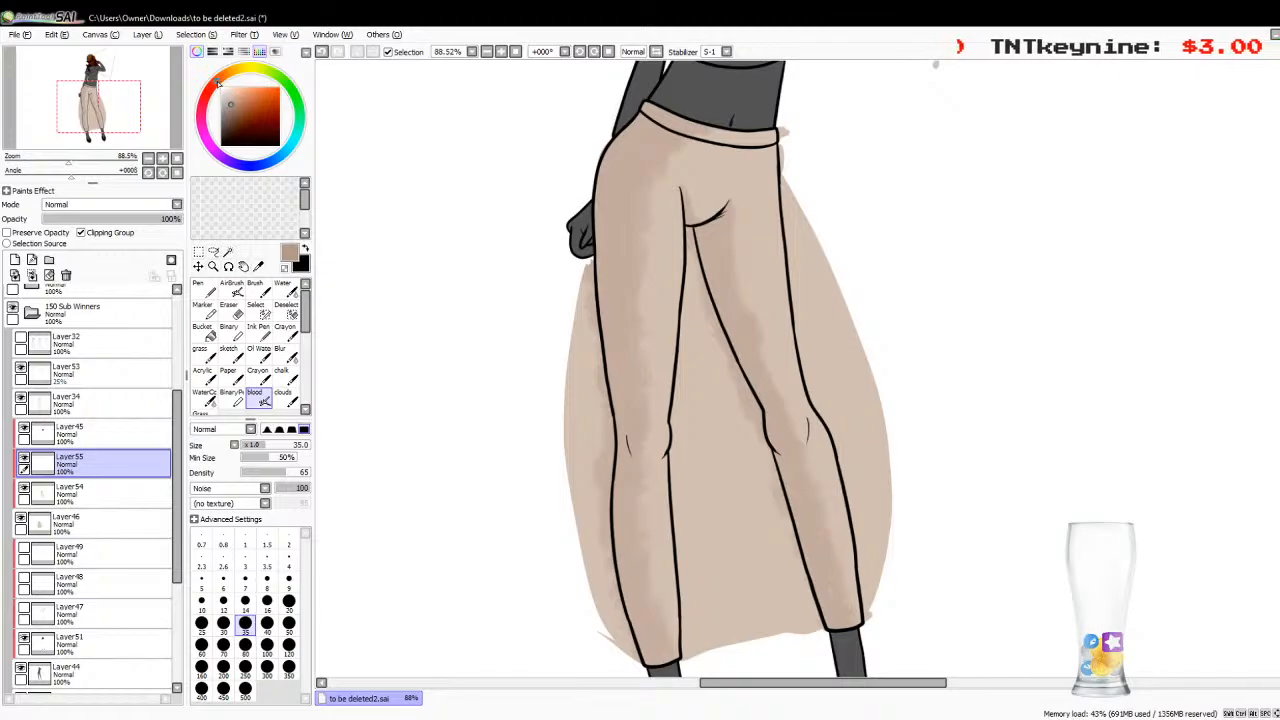
left_click(201, 644)
mouse_move(686, 106)
left_mouse_down()
mouse_move(655, 130)
mouse_move(610, 240)
mouse_move(637, 126)
mouse_move(622, 150)
mouse_move(612, 460)
mouse_move(627, 422)
mouse_move(612, 505)
mouse_move(634, 631)
left_mouse_up()
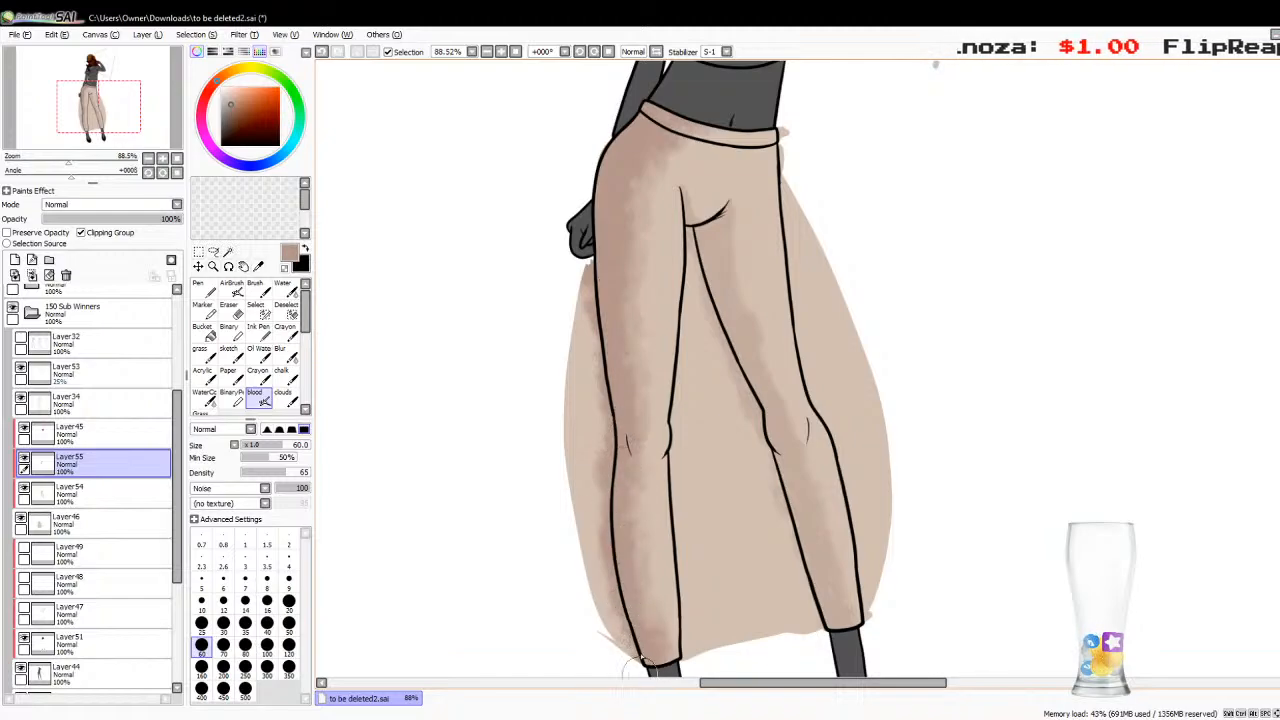
mouse_move(800, 660)
left_mouse_down()
mouse_move(829, 616)
mouse_move(842, 640)
mouse_move(807, 545)
mouse_move(823, 600)
left_mouse_up()
mouse_move(796, 496)
left_mouse_down()
mouse_move(729, 322)
mouse_move(737, 344)
mouse_move(719, 330)
mouse_move(706, 240)
left_mouse_up()
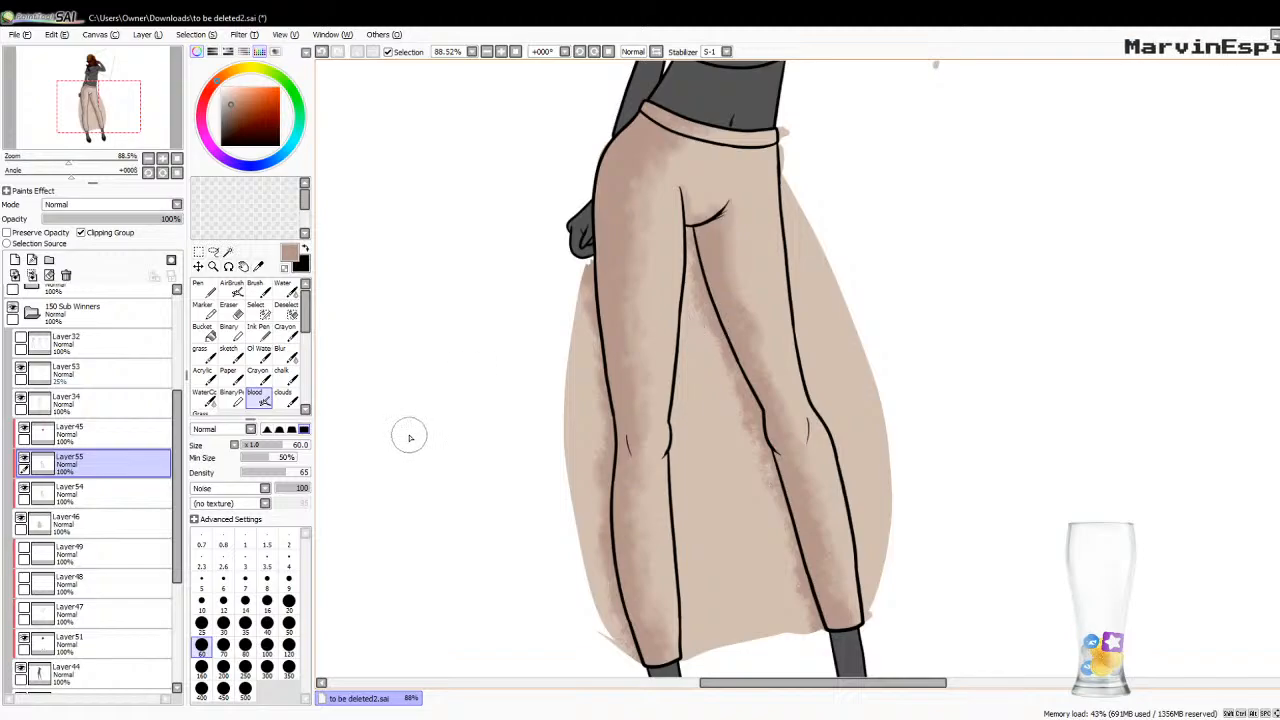
Step: Turn off clipping on Layer54 and set Layer55's opacity to 66%
left_click(110, 492)
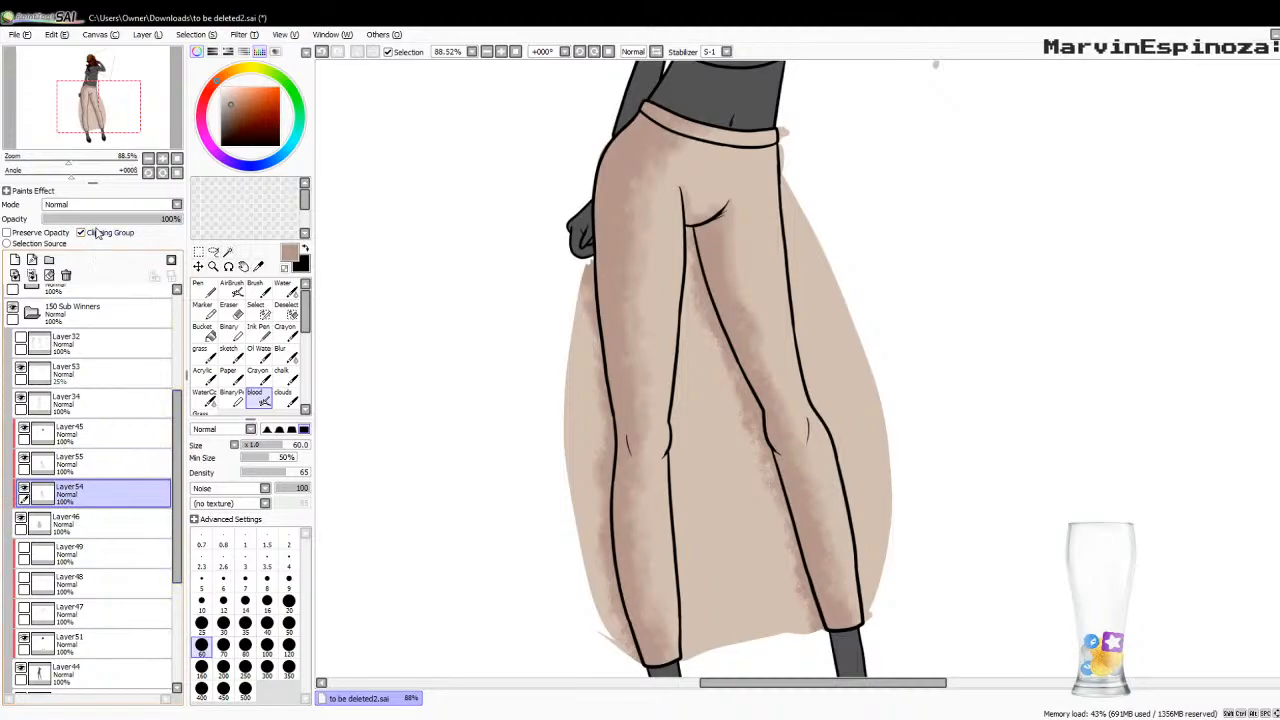
left_click(97, 232)
left_click(100, 462)
left_click(137, 219)
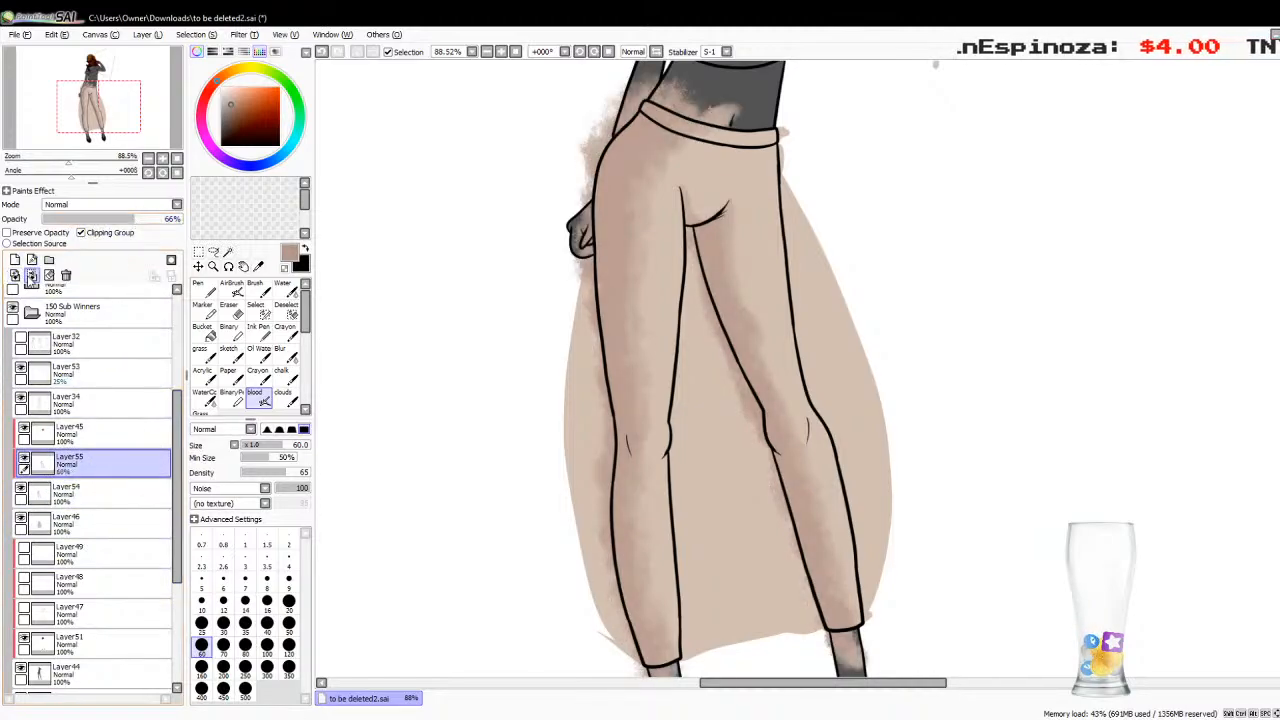
Step: Touch up the seat crease shading with the blood brush at size 14 and merge Layer55 down into Layer54
key("n")
left_click(161, 160)
left_click(161, 160)
left_click(161, 160)
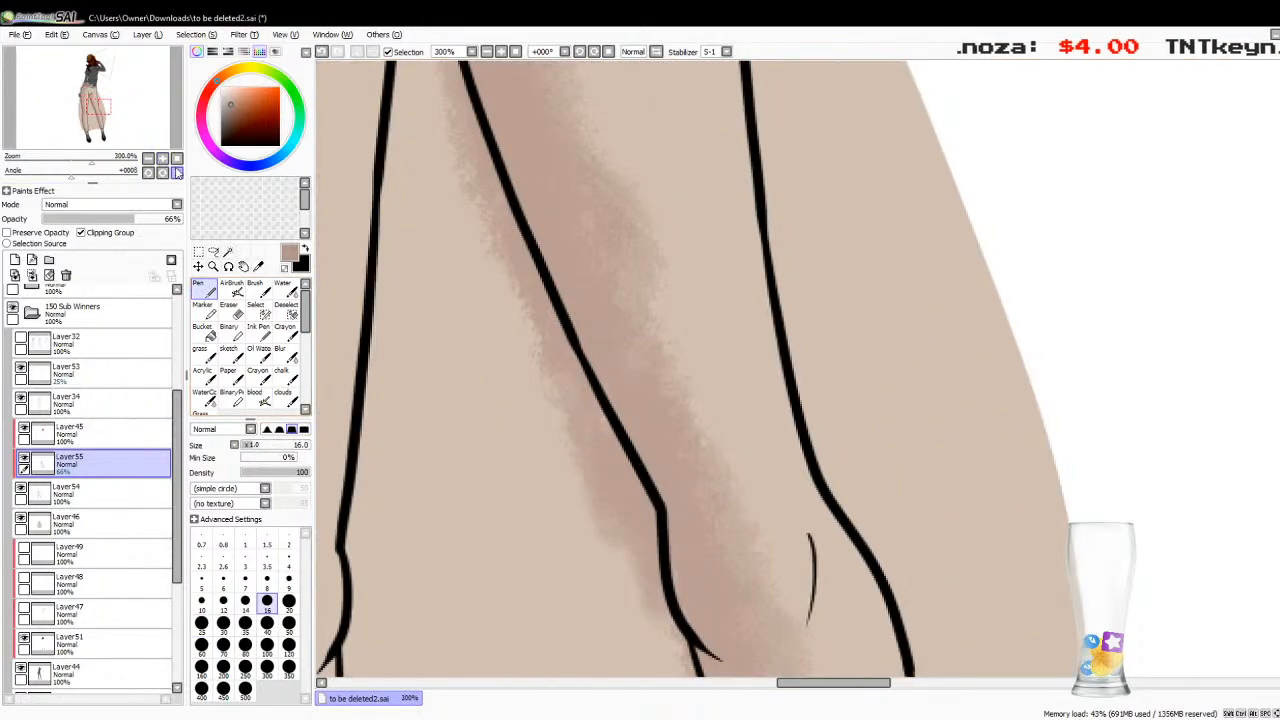
left_click_drag(98, 106, 98, 90)
left_click(222, 604)
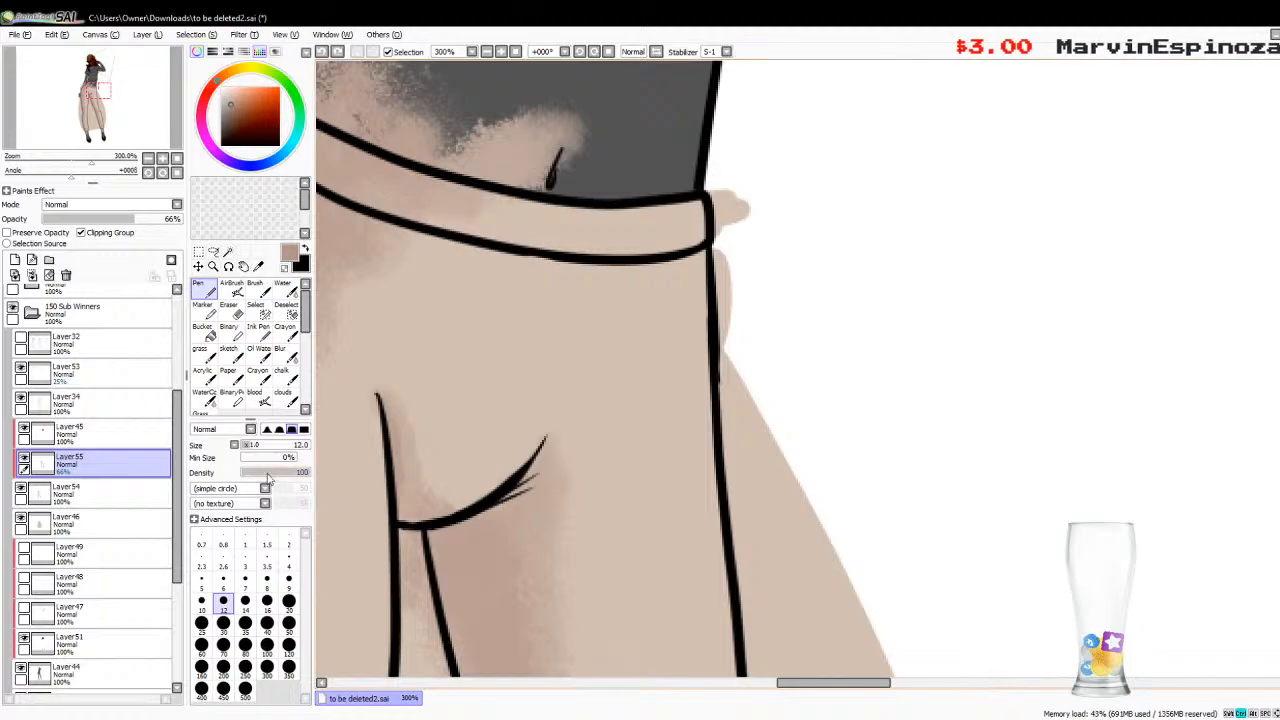
left_click(258, 395)
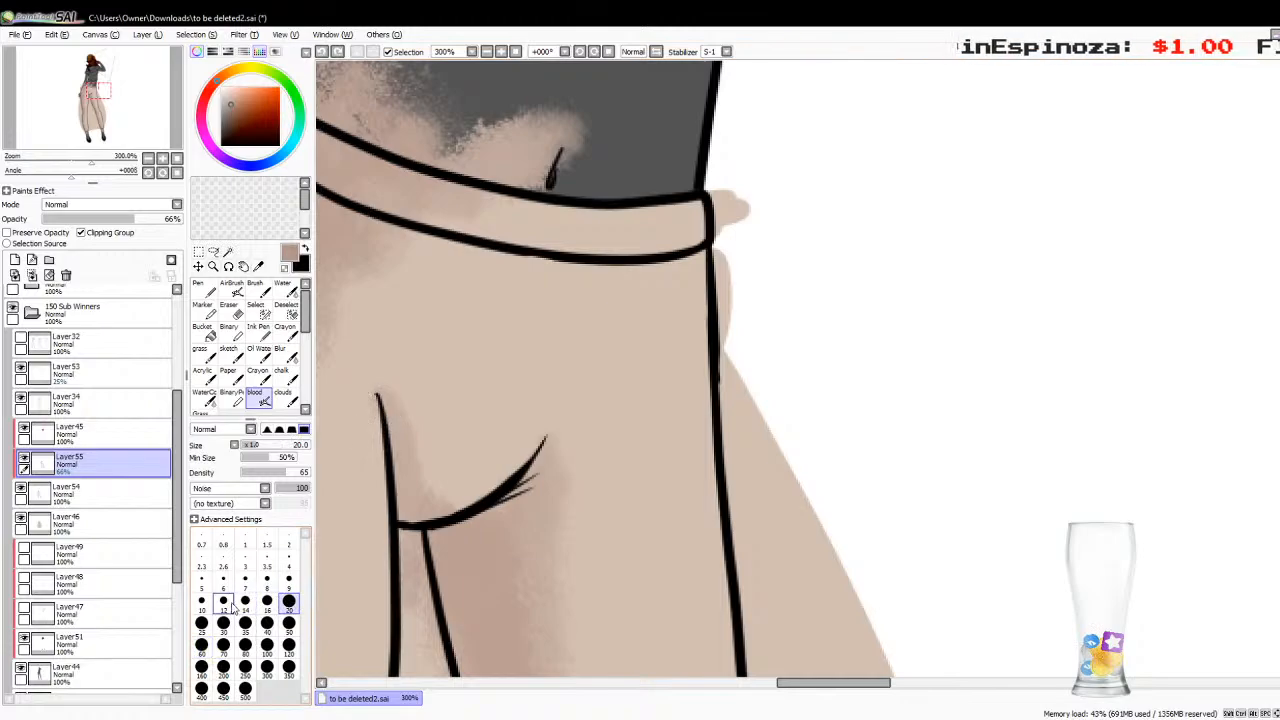
left_click(245, 602)
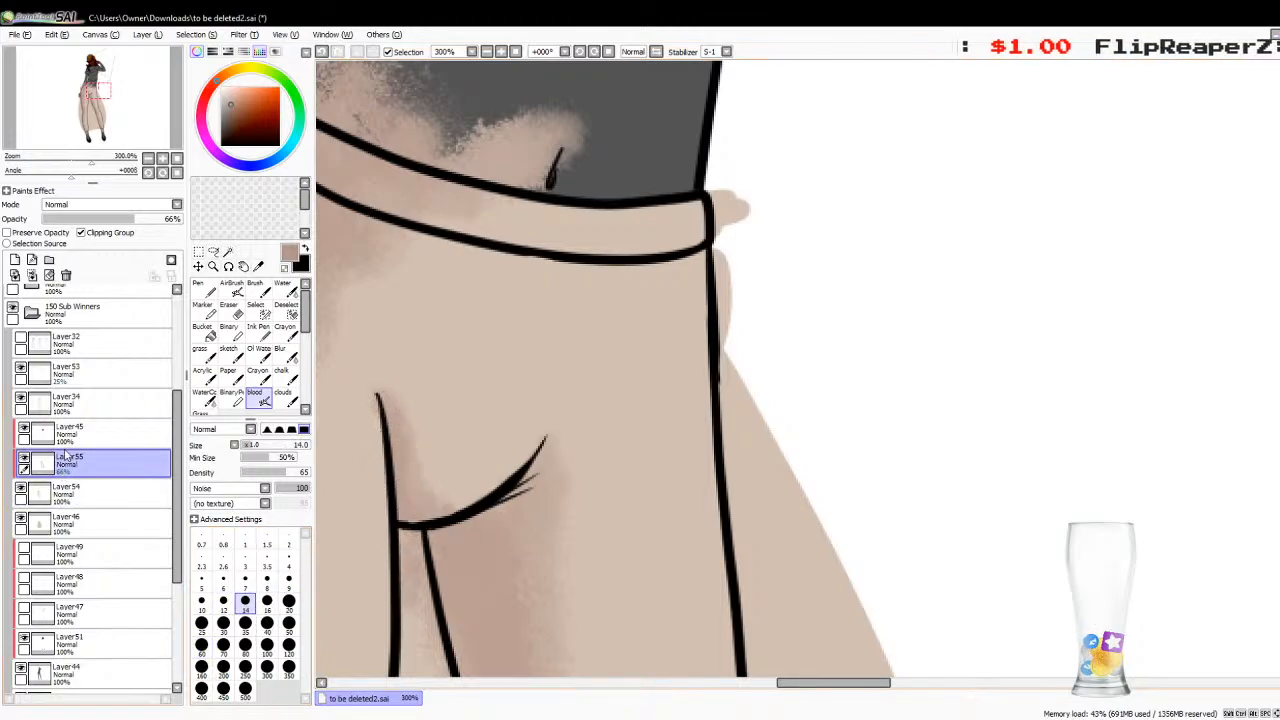
left_click(32, 275)
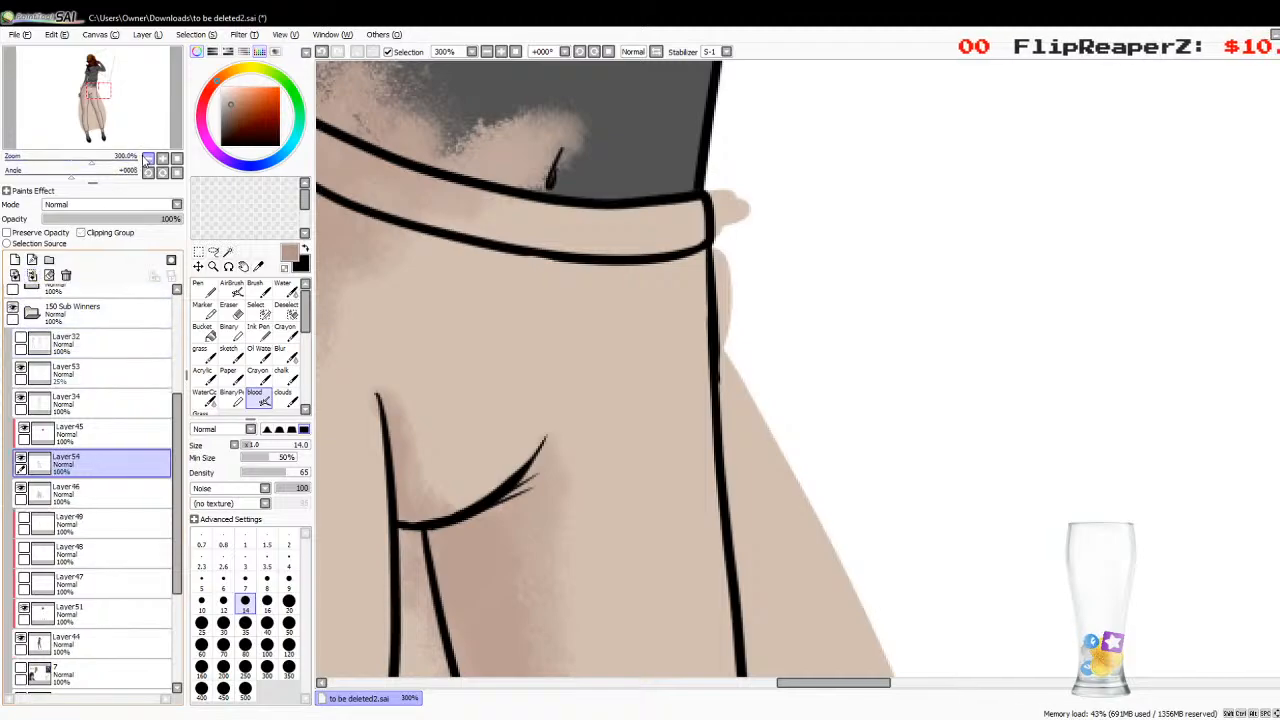
Step: Add a new clipped layer at 51% opacity and shade the outer edge of the left trouser leg in reddish brown at brush size 80
left_click(148, 160)
scroll(327, 338, "down", 3)
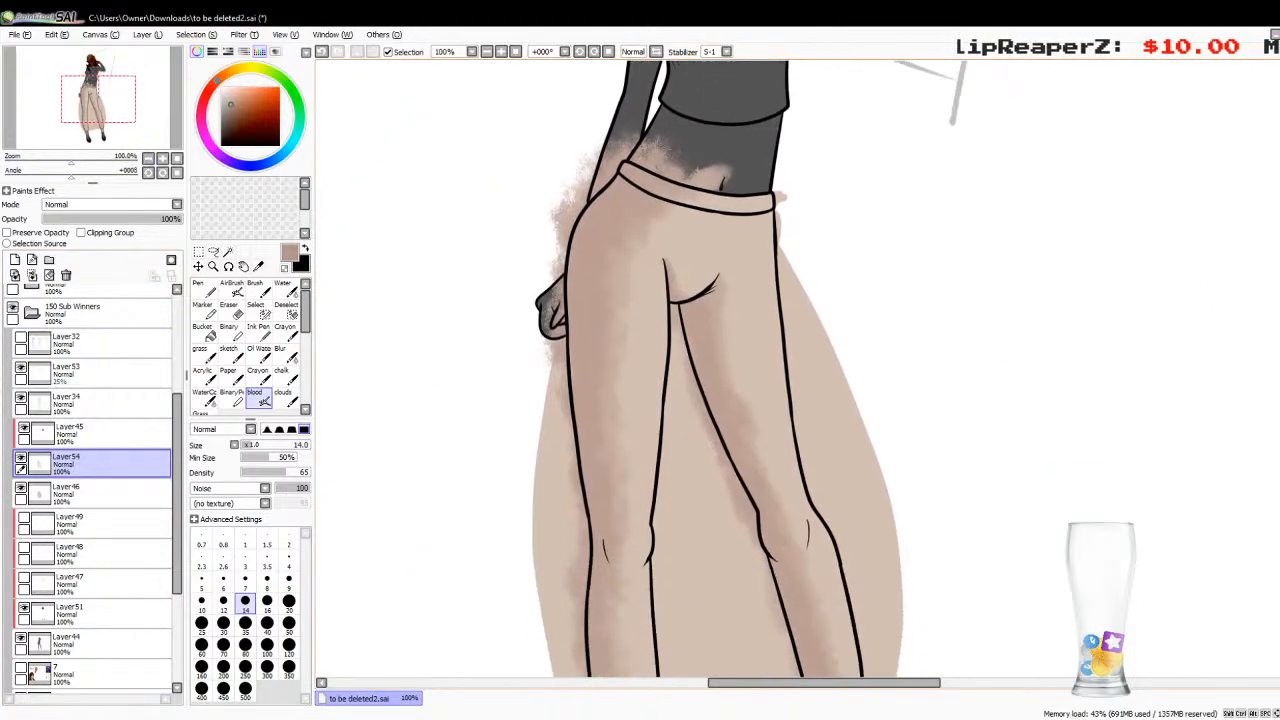
left_click(148, 160)
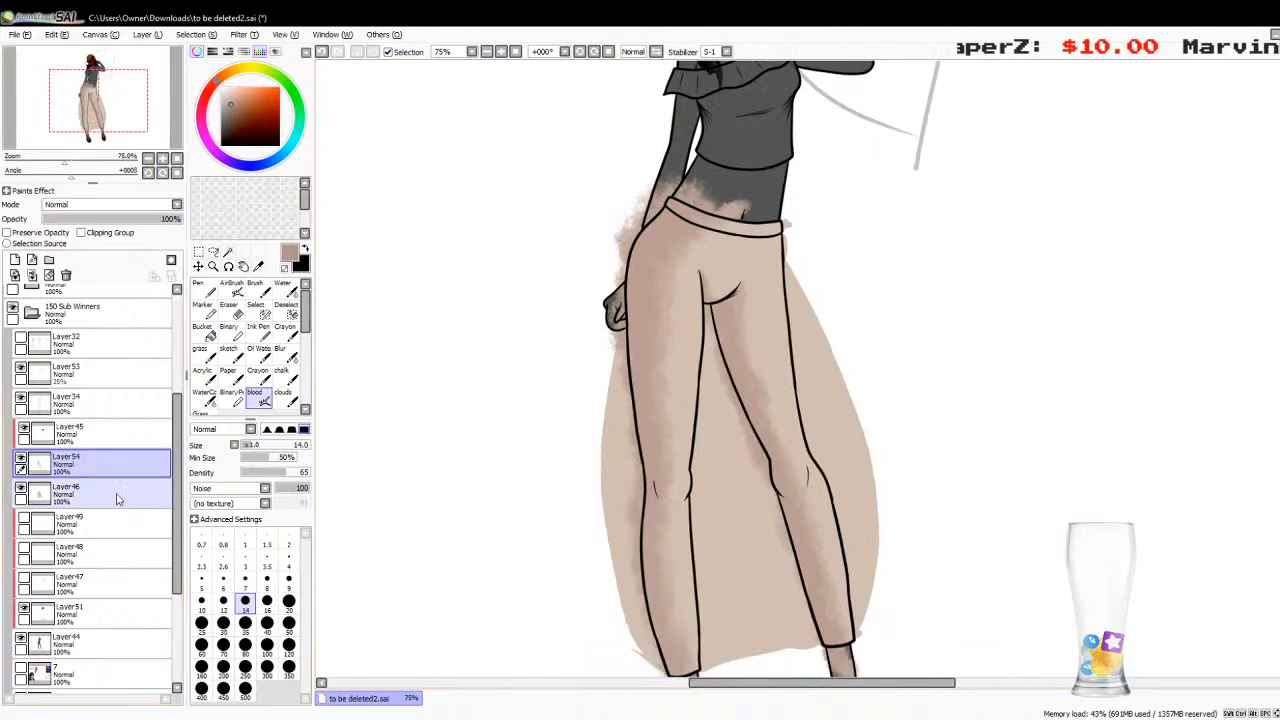
key("ctrl+z")
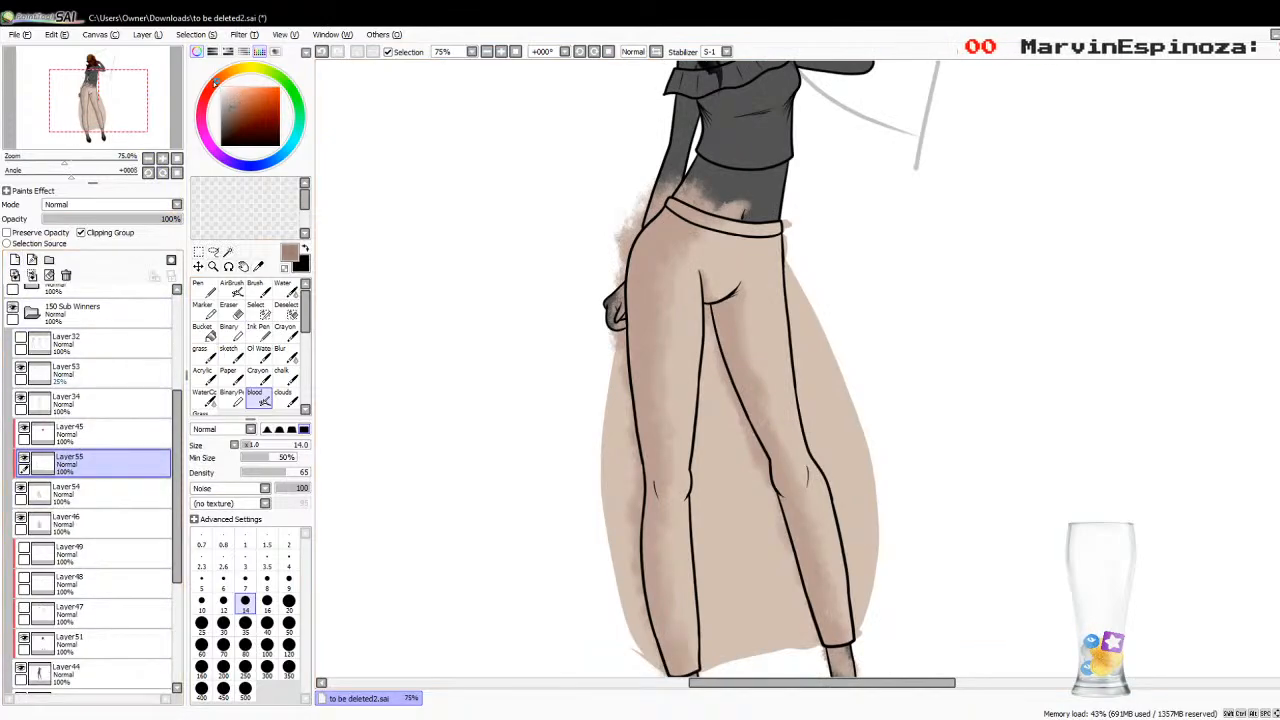
left_click(245, 624)
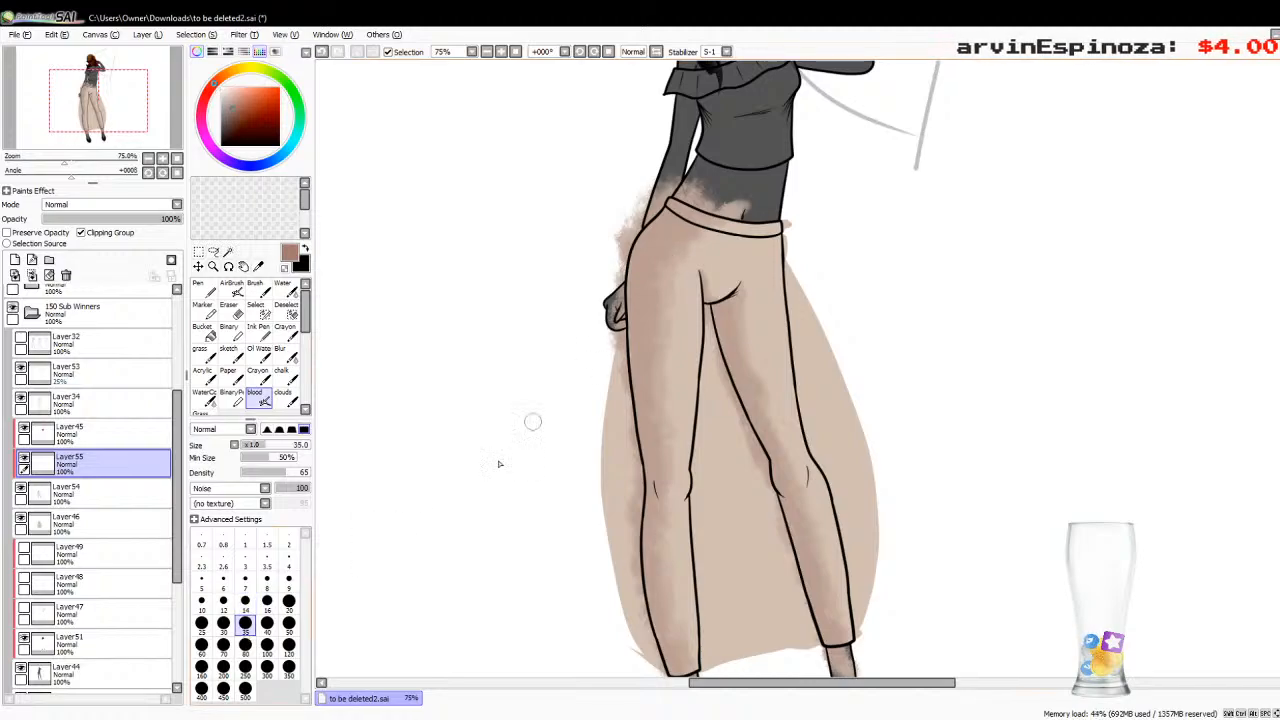
left_click(245, 646)
mouse_move(662, 228)
left_mouse_down()
mouse_move(698, 192)
mouse_move(628, 252)
mouse_move(635, 228)
mouse_move(618, 365)
mouse_move(638, 452)
mouse_move(635, 602)
mouse_move(653, 663)
mouse_move(631, 541)
left_mouse_up()
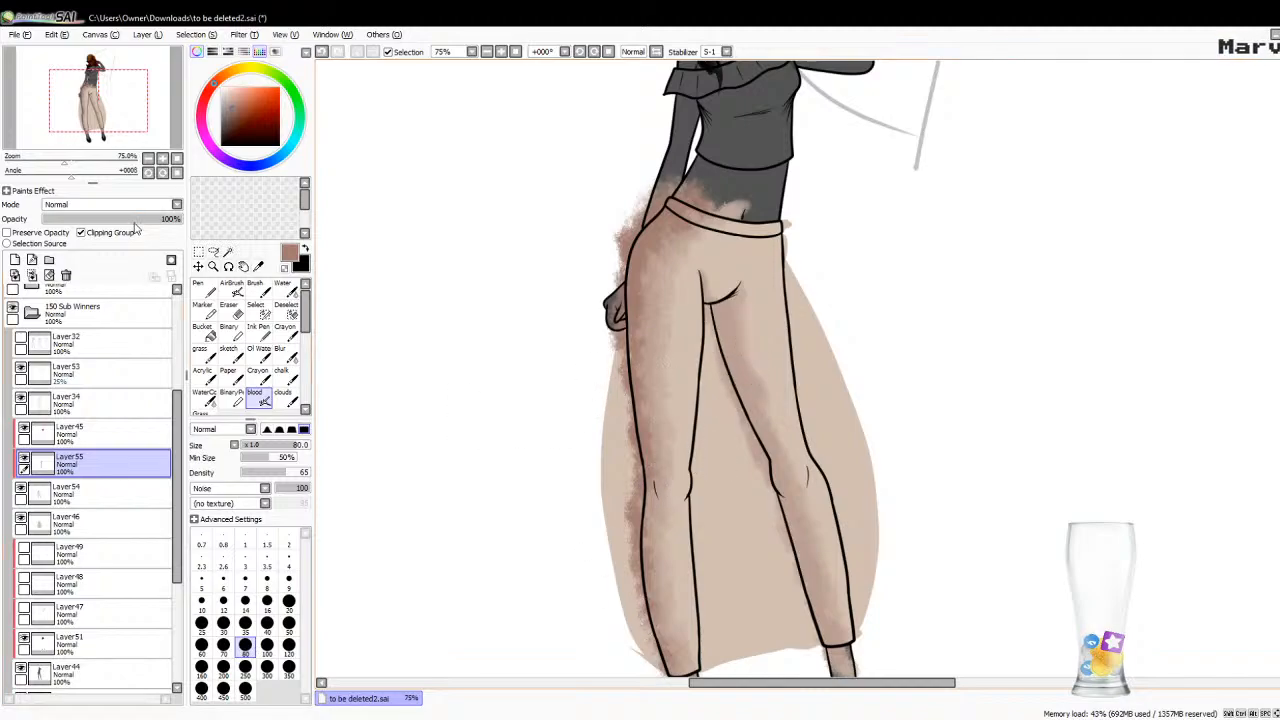
left_click_drag(137, 226, 116, 224)
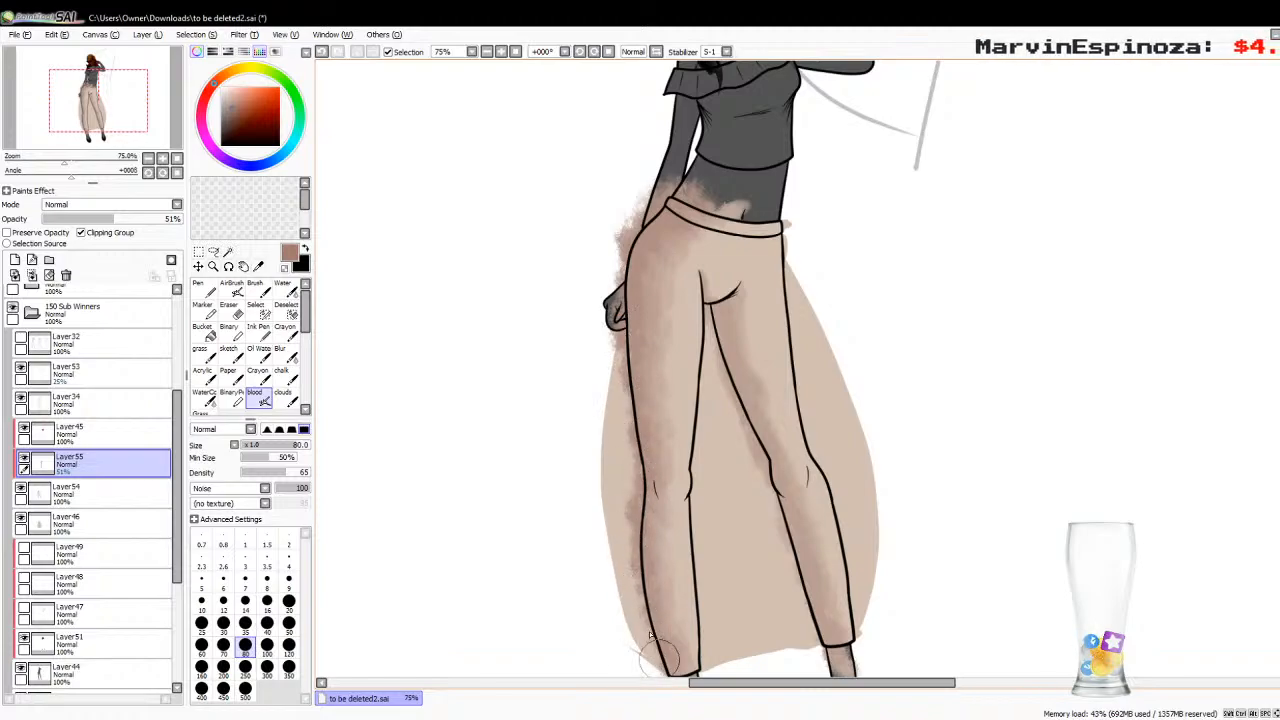
Step: Deepen the shading along the right leg's inner edge at brush size 35 and around the seat crease at size 16
left_click(245, 623)
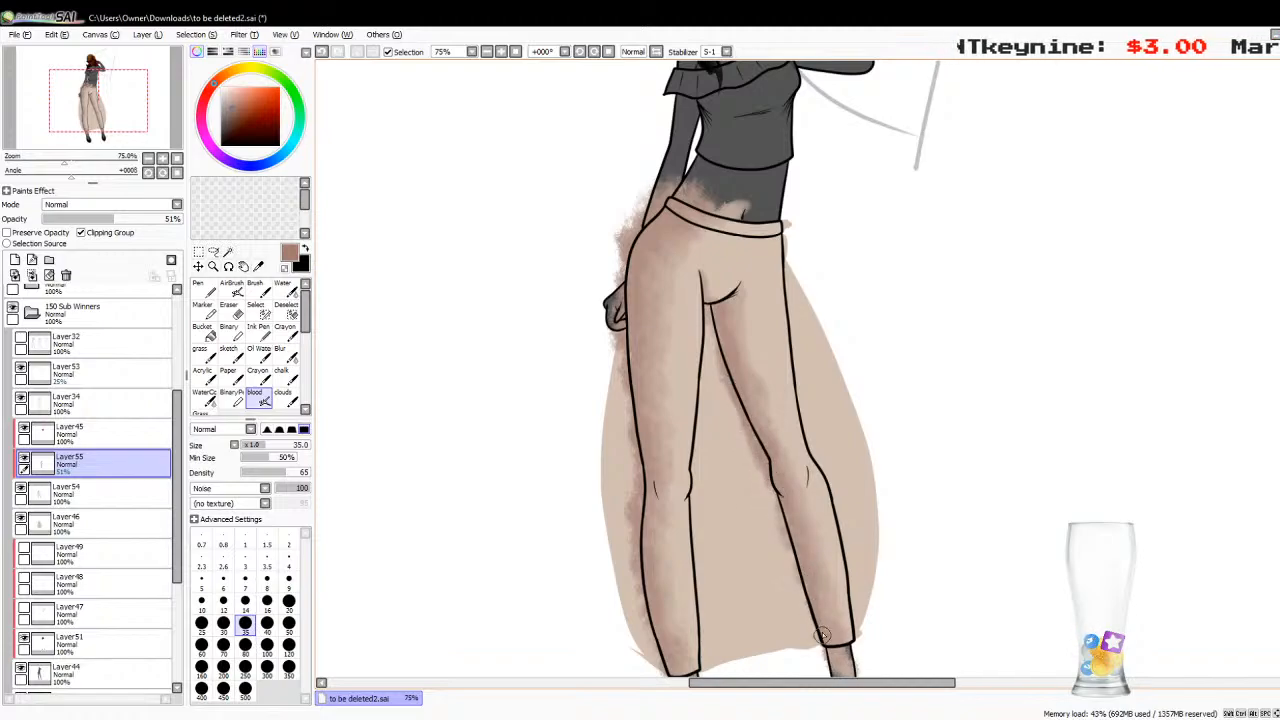
left_click(162, 159)
left_click(162, 159)
left_click(162, 159)
left_click(162, 159)
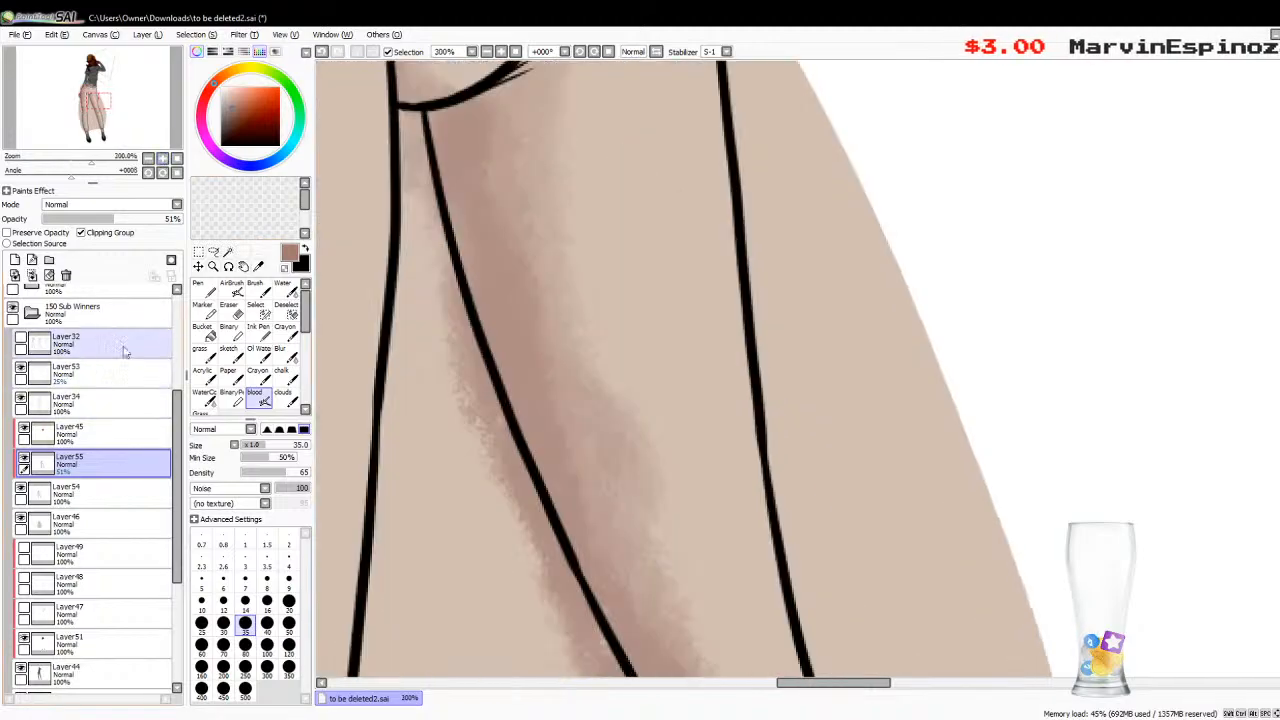
scroll(420, 536, "up", 5)
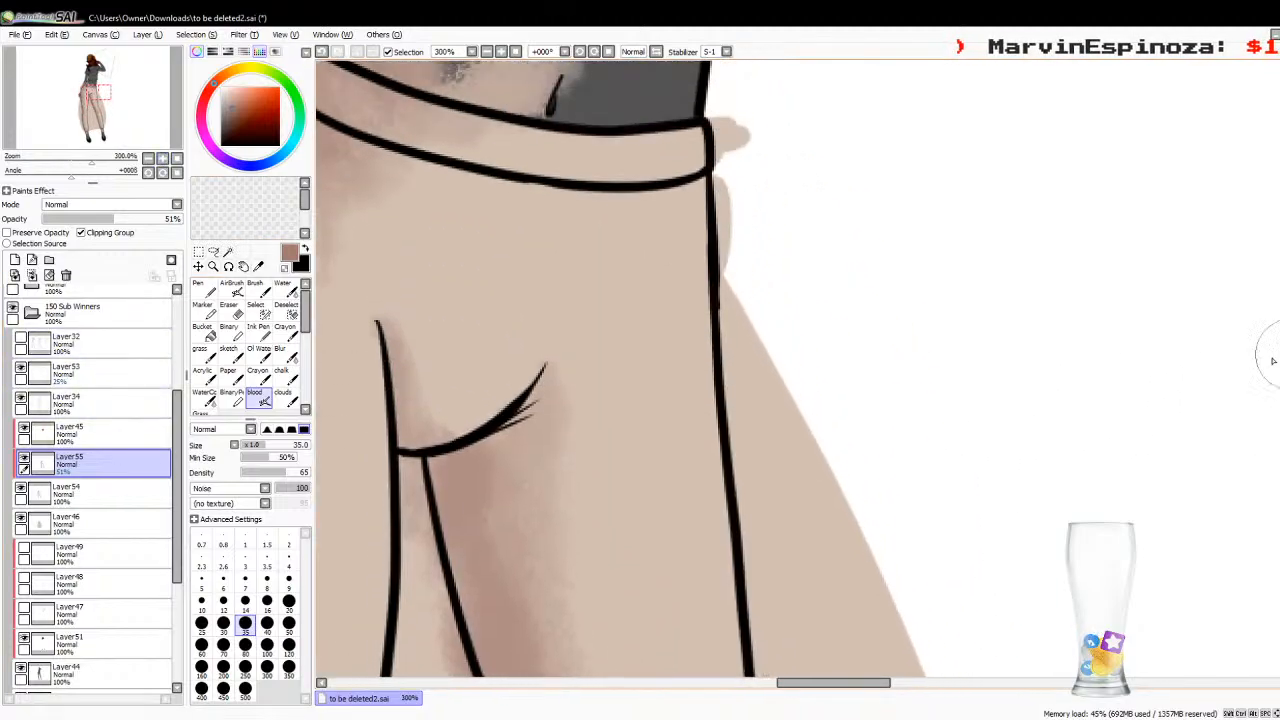
left_click(267, 601)
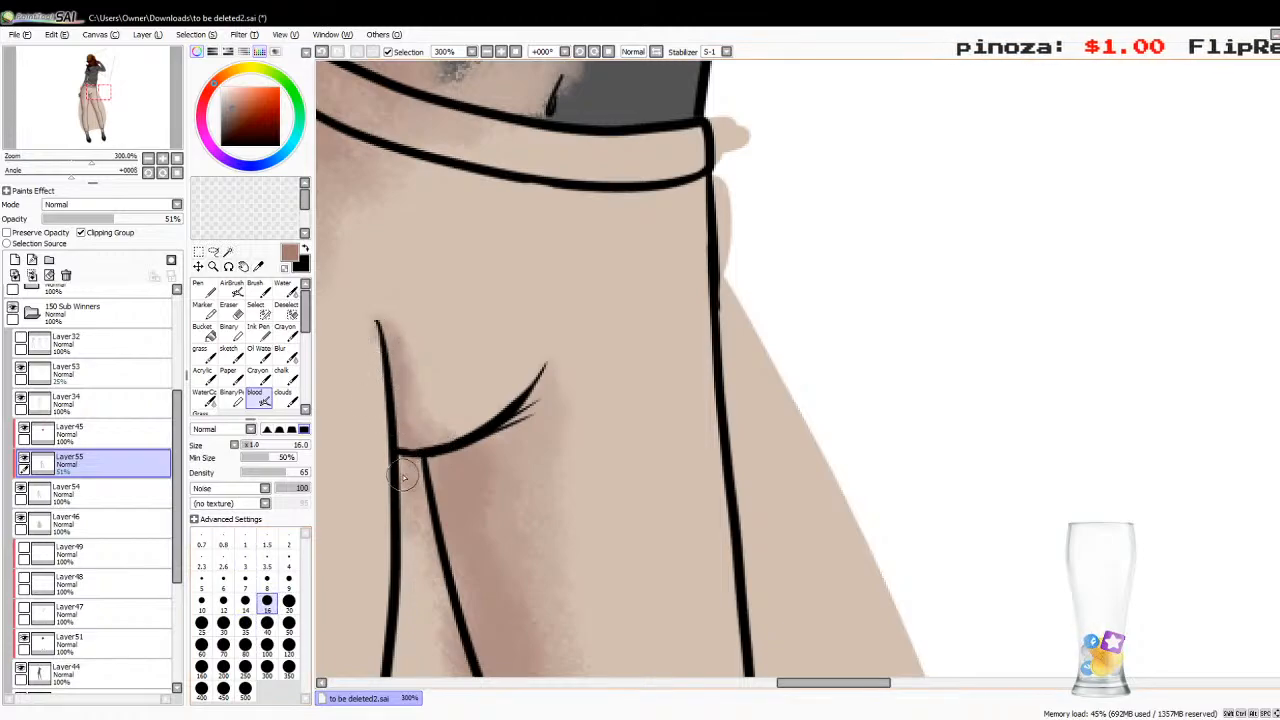
Step: Merge Layer55 down into Layer54 and clip the merged shading to the trousers' base layer
left_click(148, 158)
left_click(148, 158)
left_click(148, 158)
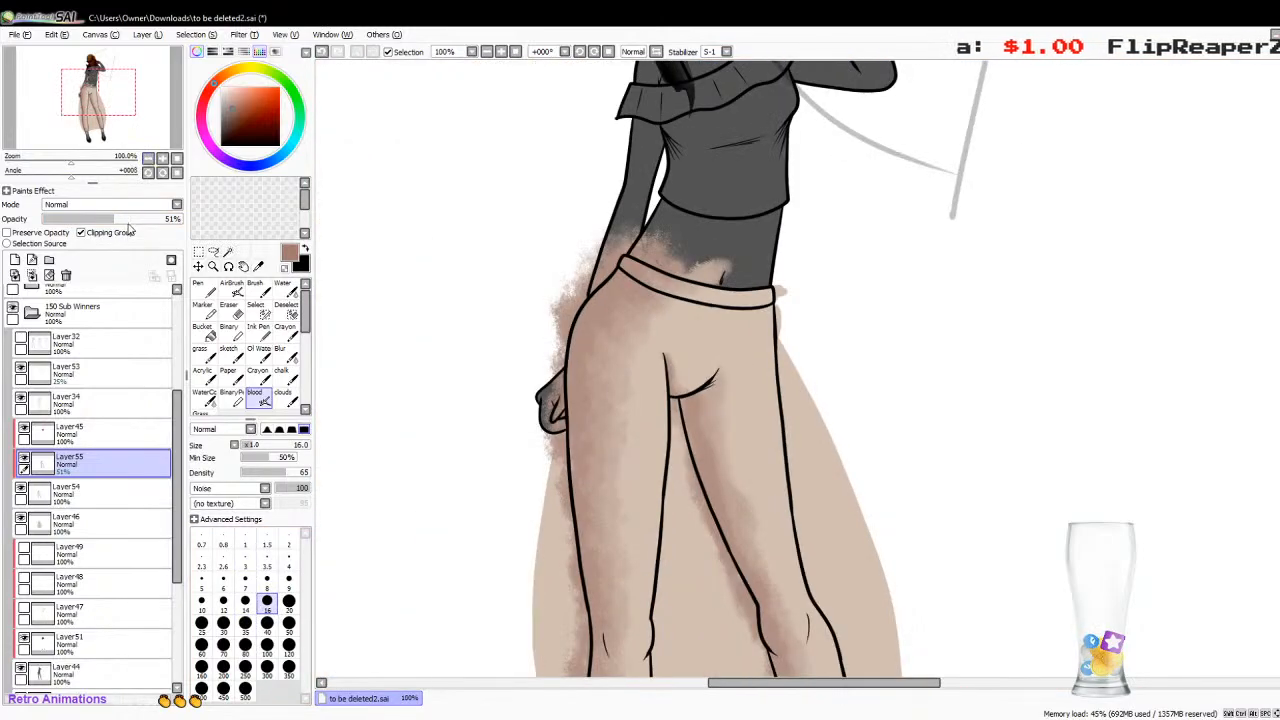
left_click(177, 159)
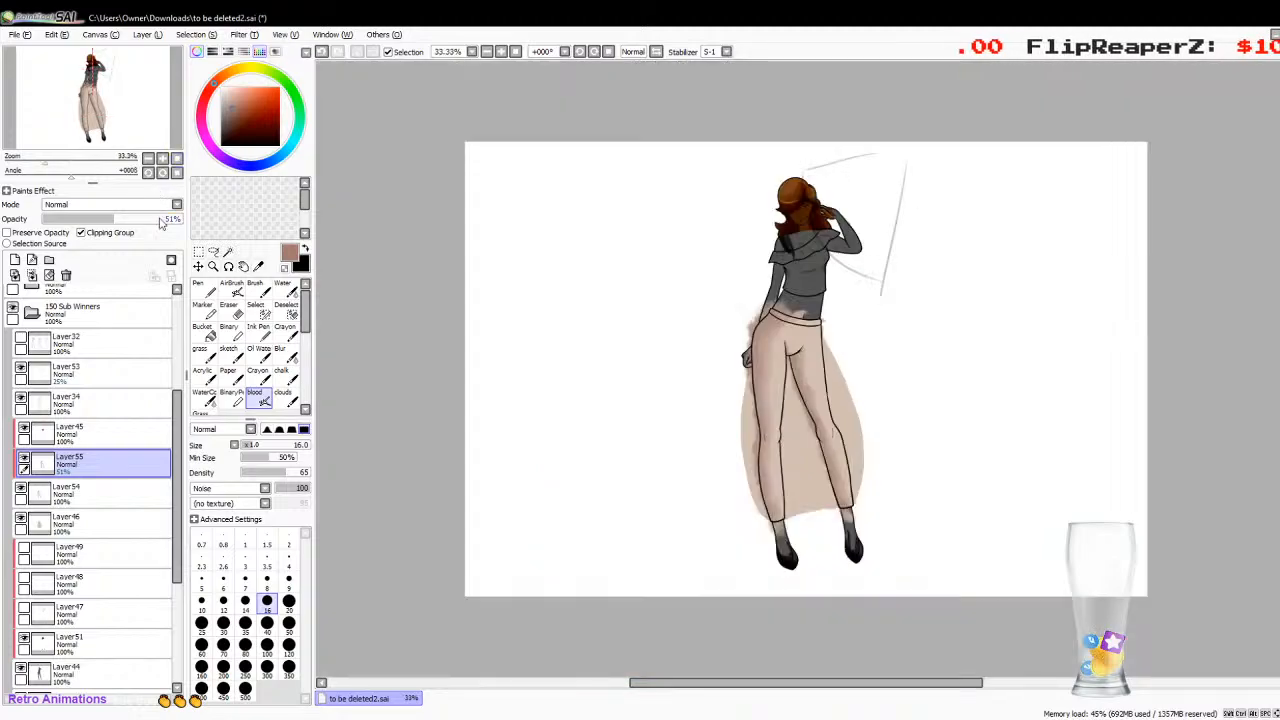
left_click(34, 276)
left_click(113, 235)
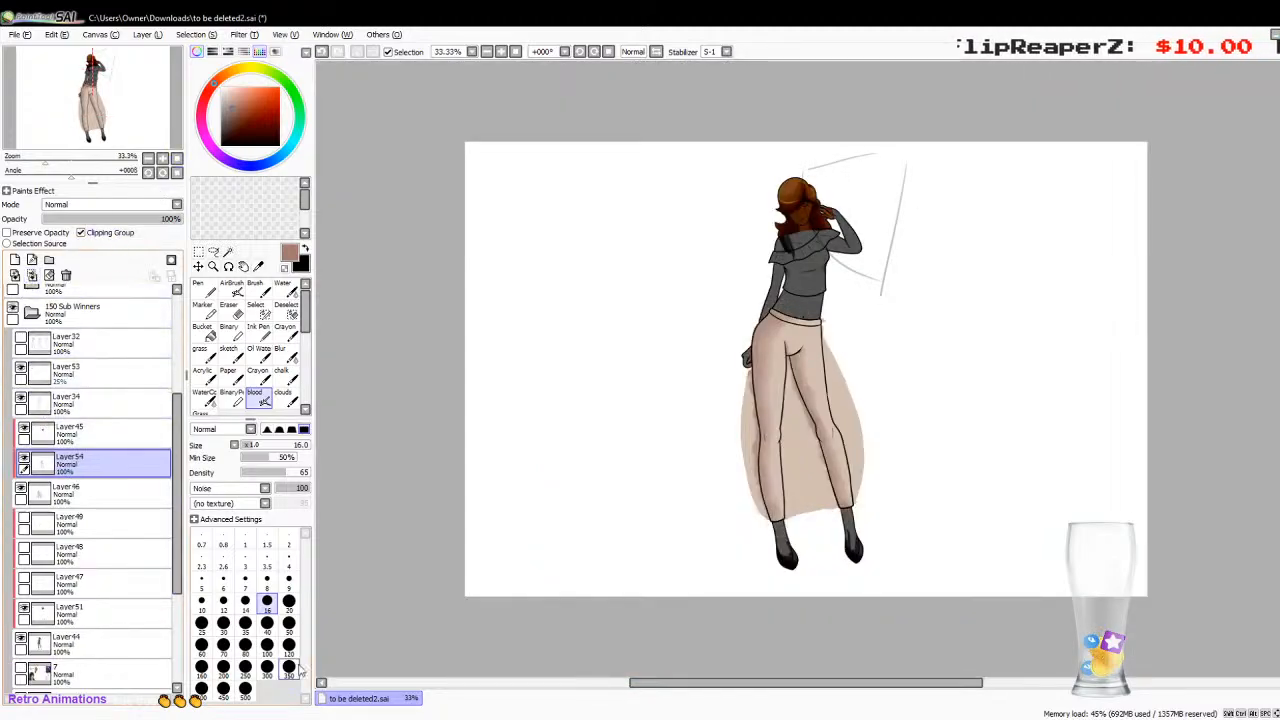
left_click(308, 718)
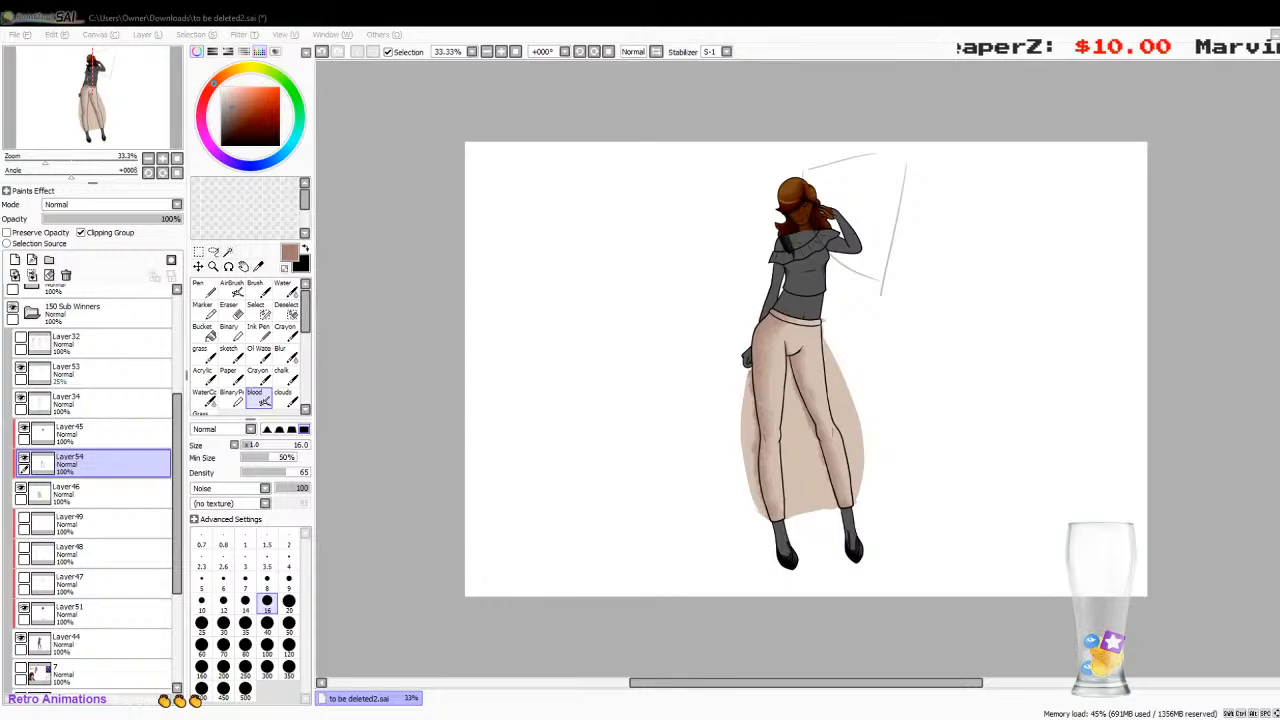
left_click(714, 716)
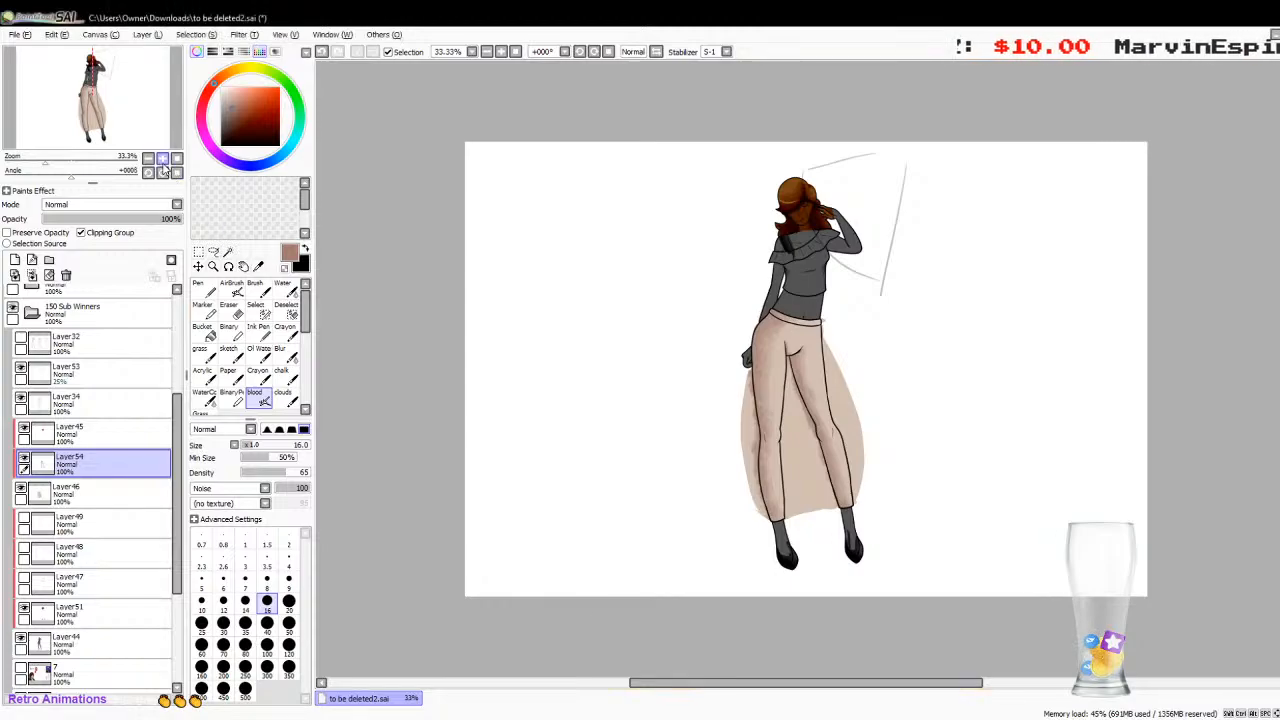
Step: Sample the trousers' light beige near the seat crease and add a new clipped layer above Layer54 for the blood brush
left_click(162, 161)
left_click(162, 161)
left_click(162, 161)
left_click(162, 161)
left_click(259, 267)
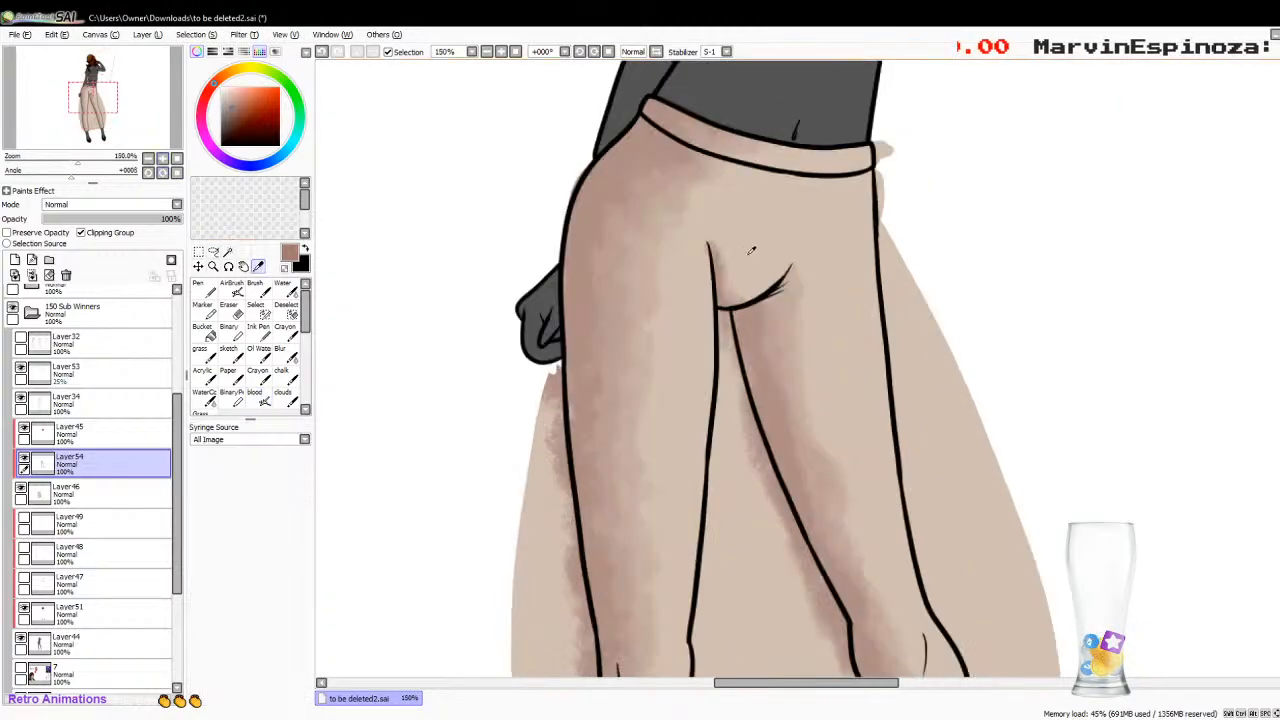
left_click(750, 252)
left_click(15, 260)
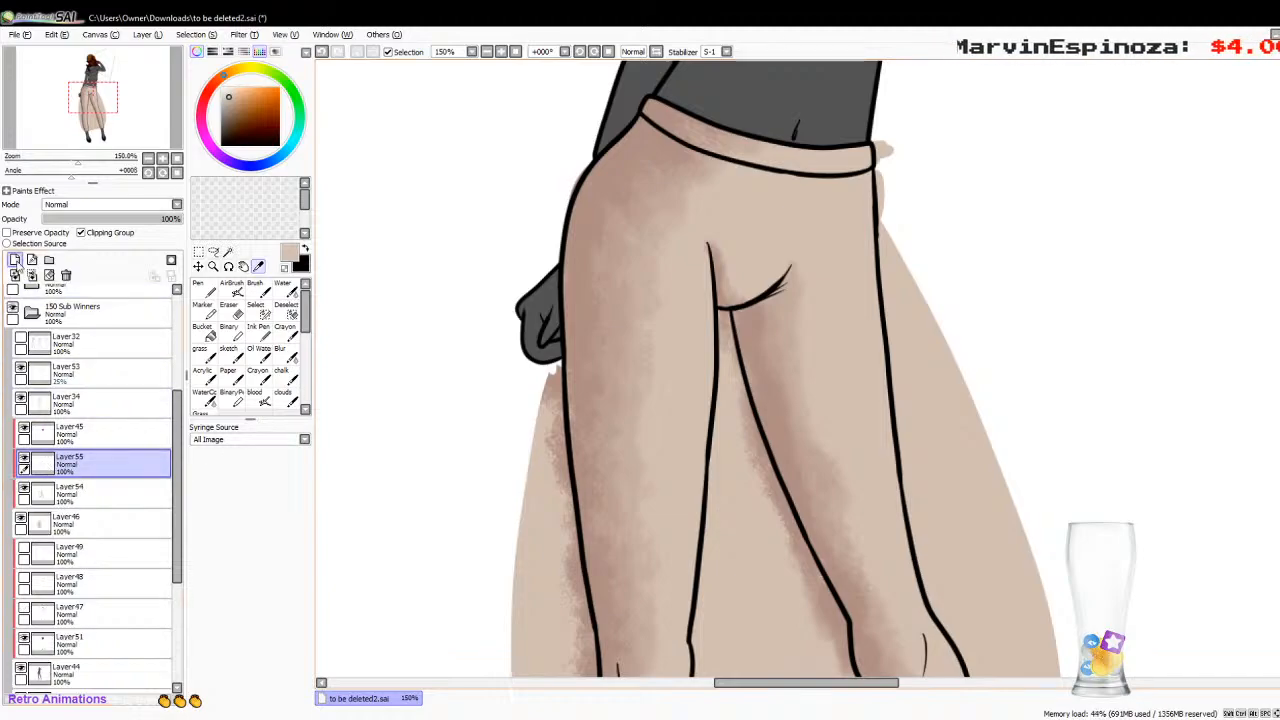
left_click(256, 393)
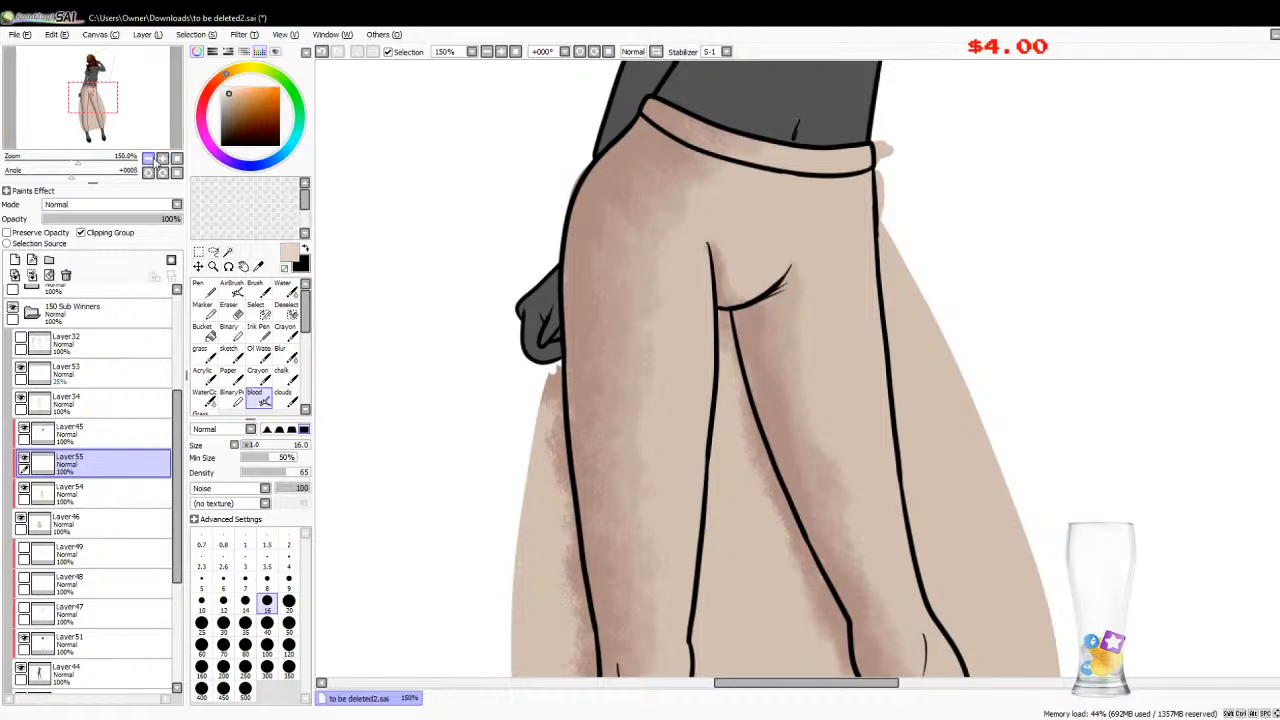
Step: Paint lighter beige highlights along the trouser legs and around the seat crease at brush sizes 35 and 60
left_click(148, 158)
left_click(148, 158)
scroll(800, 370, "down", 3)
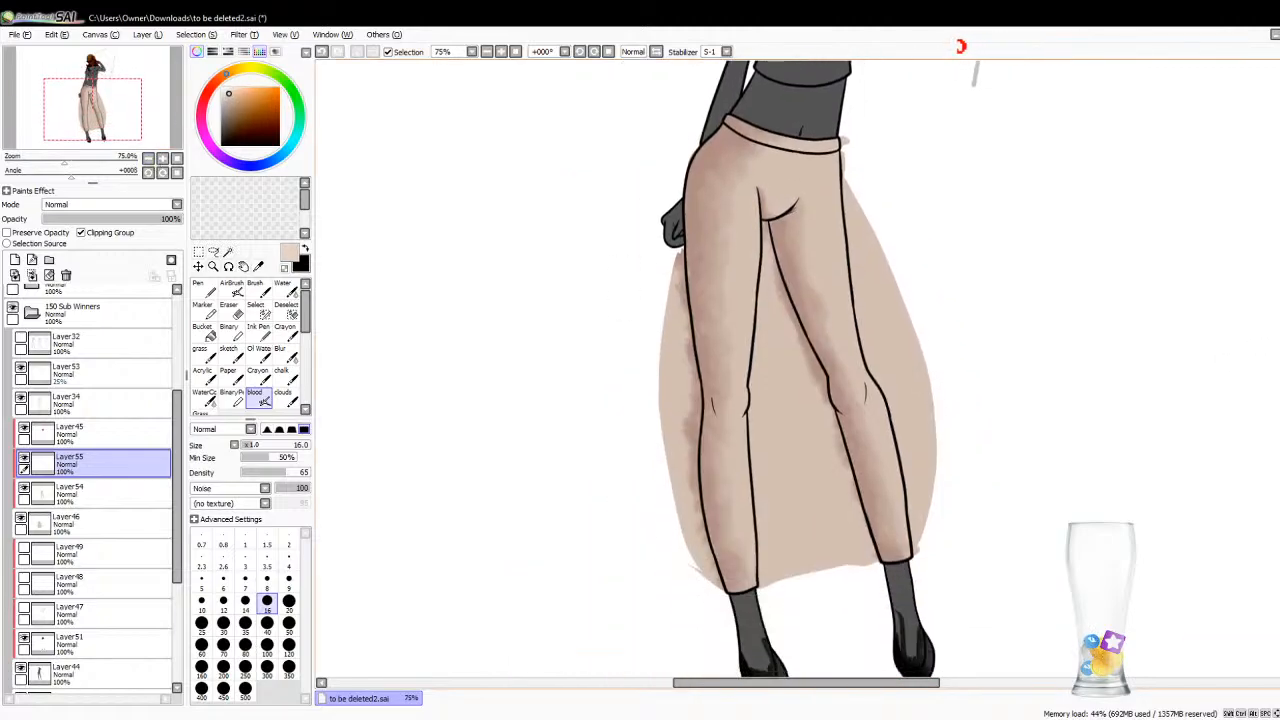
left_click(245, 622)
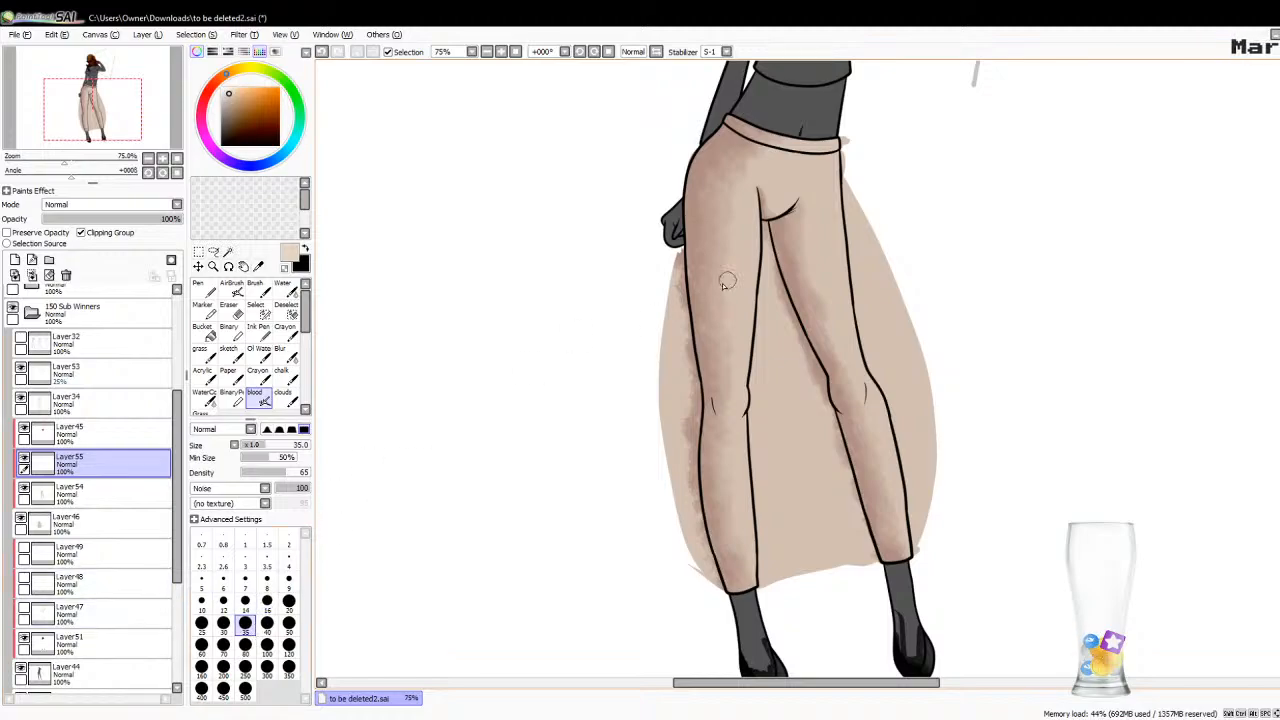
left_click(201, 645)
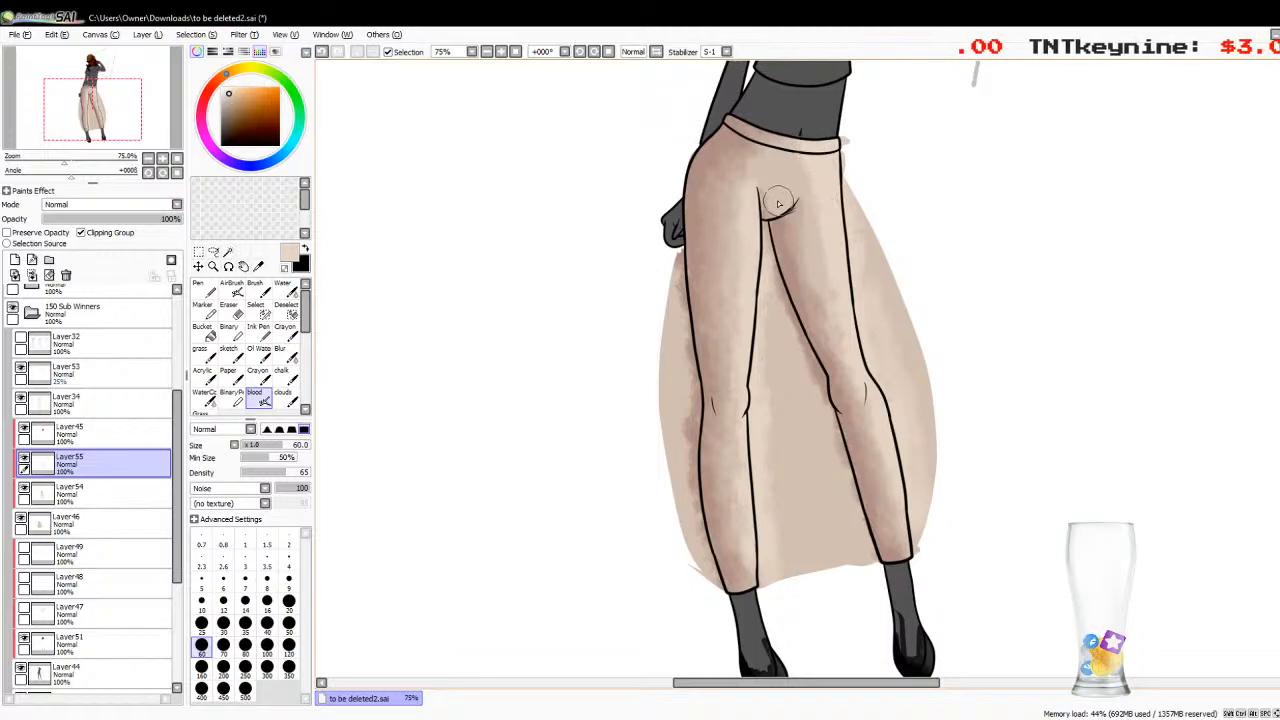
mouse_move(778, 202)
left_mouse_down()
mouse_move(793, 152)
mouse_move(795, 182)
left_mouse_up()
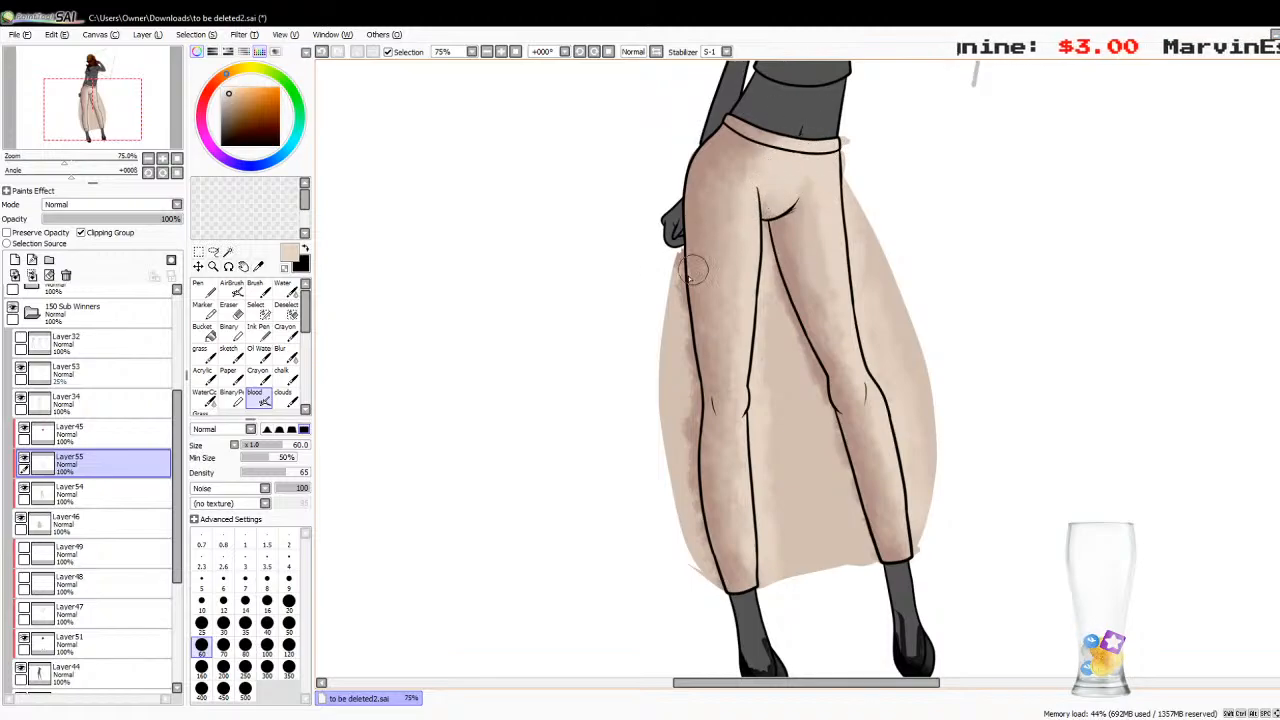
Step: Add another clipped layer, brush paler cream highlights down both trouser legs at size 60, and lower its opacity
left_click(15, 260)
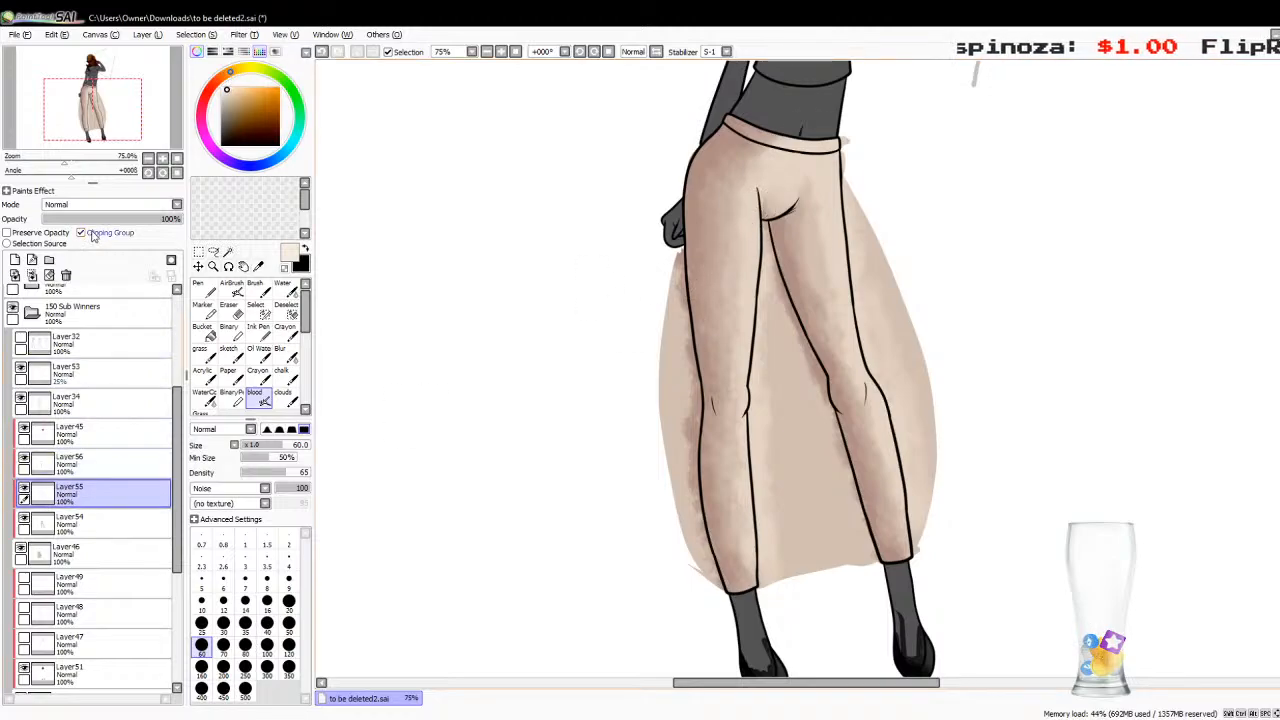
mouse_move(760, 200)
left_mouse_down()
mouse_move(760, 567)
mouse_move(779, 572)
mouse_move(772, 193)
mouse_move(767, 207)
mouse_move(798, 162)
mouse_move(796, 186)
mouse_move(806, 166)
mouse_move(826, 173)
mouse_move(827, 150)
mouse_move(866, 362)
mouse_move(912, 512)
left_mouse_up()
left_click(130, 218)
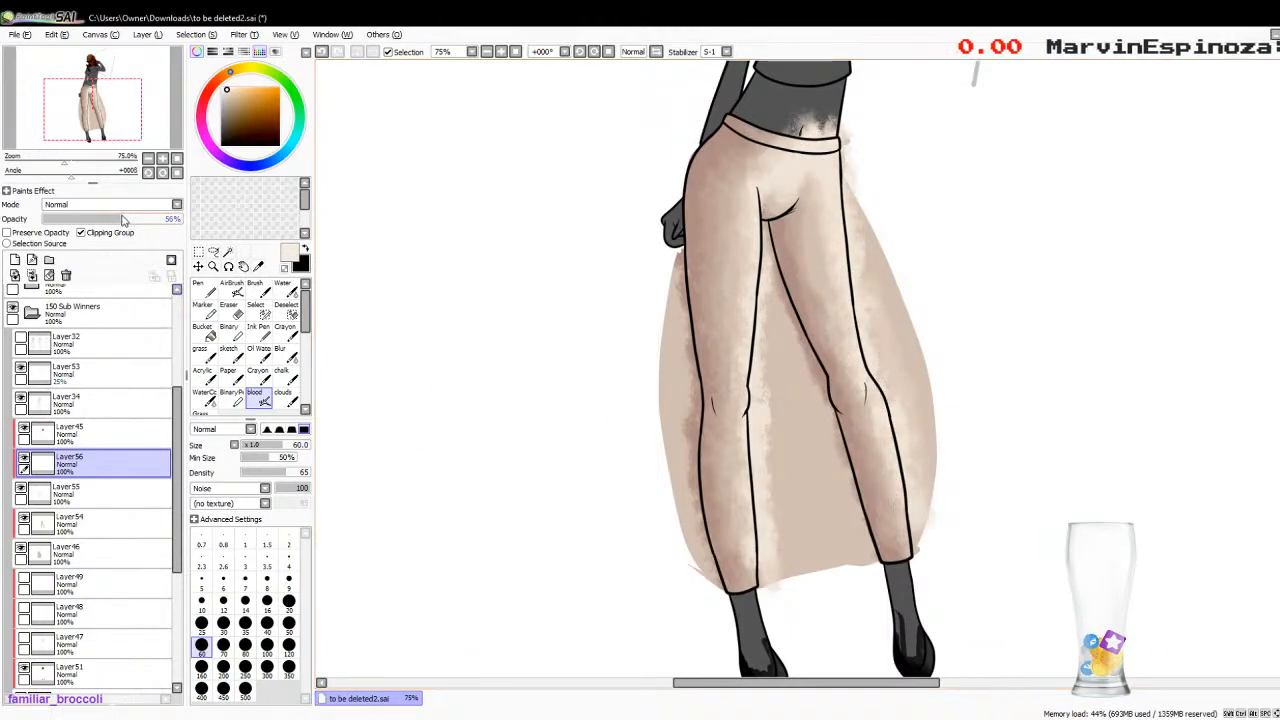
Step: Merge the trouser highlight and shading layers down into Layer46, clip it to the figure's base, and merge Layer45 into it
left_click(32, 275)
left_click(89, 234)
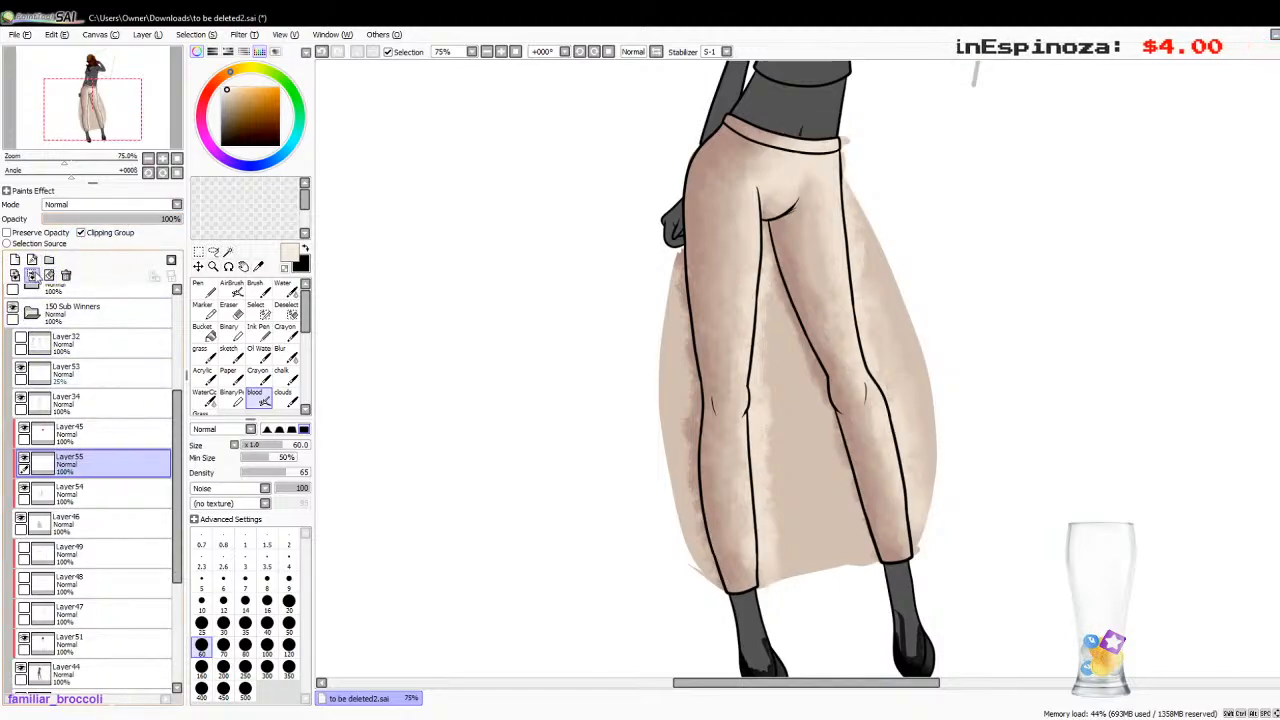
left_click(32, 275)
left_click(32, 276)
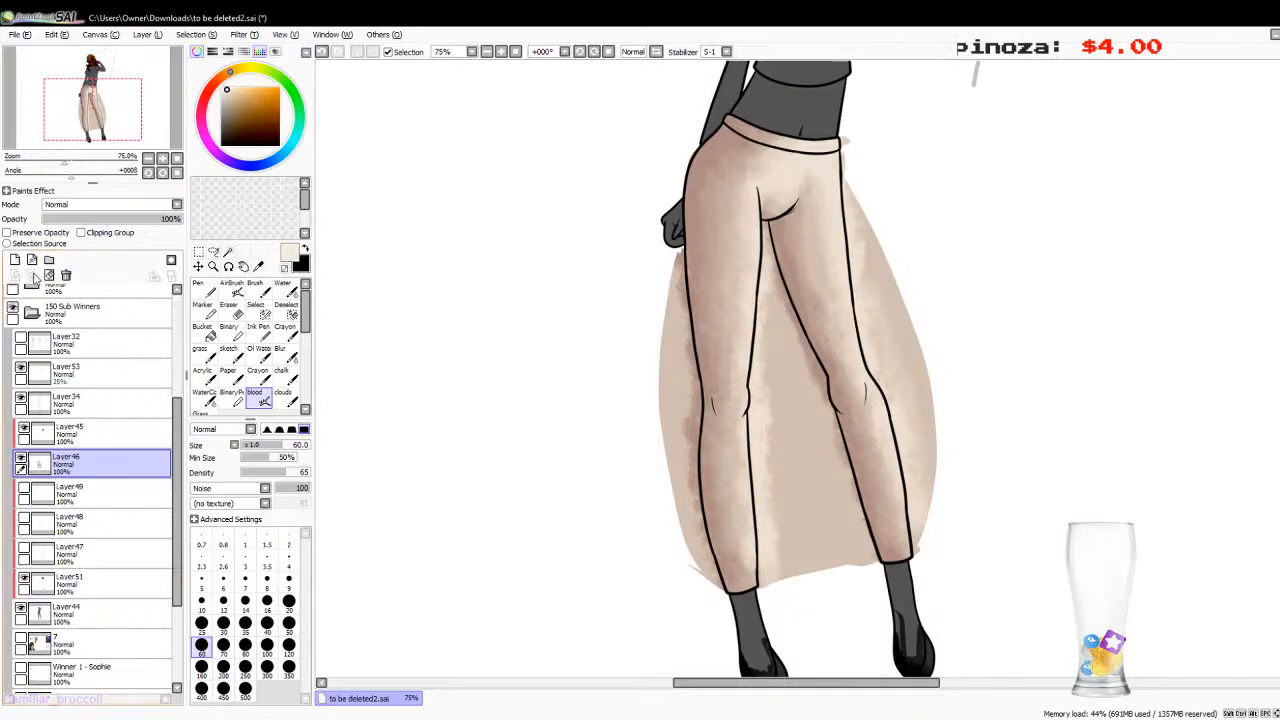
left_click(98, 236)
left_click(62, 431)
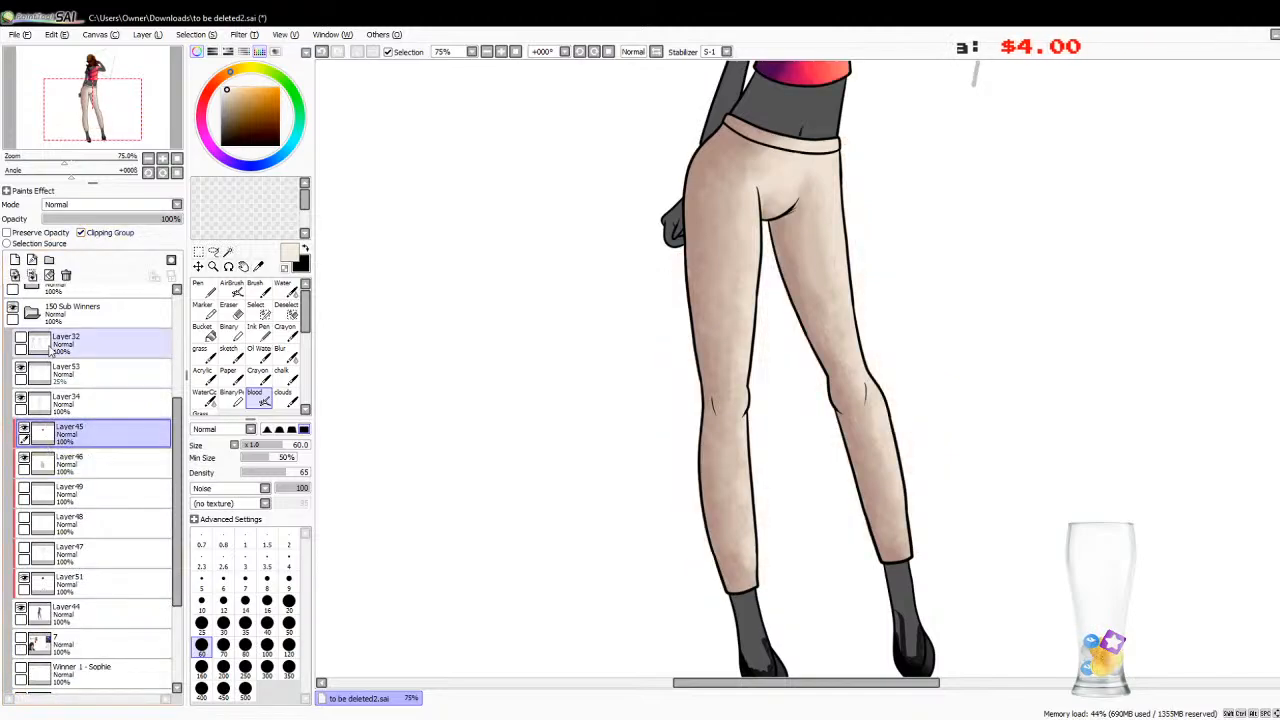
left_click(32, 276)
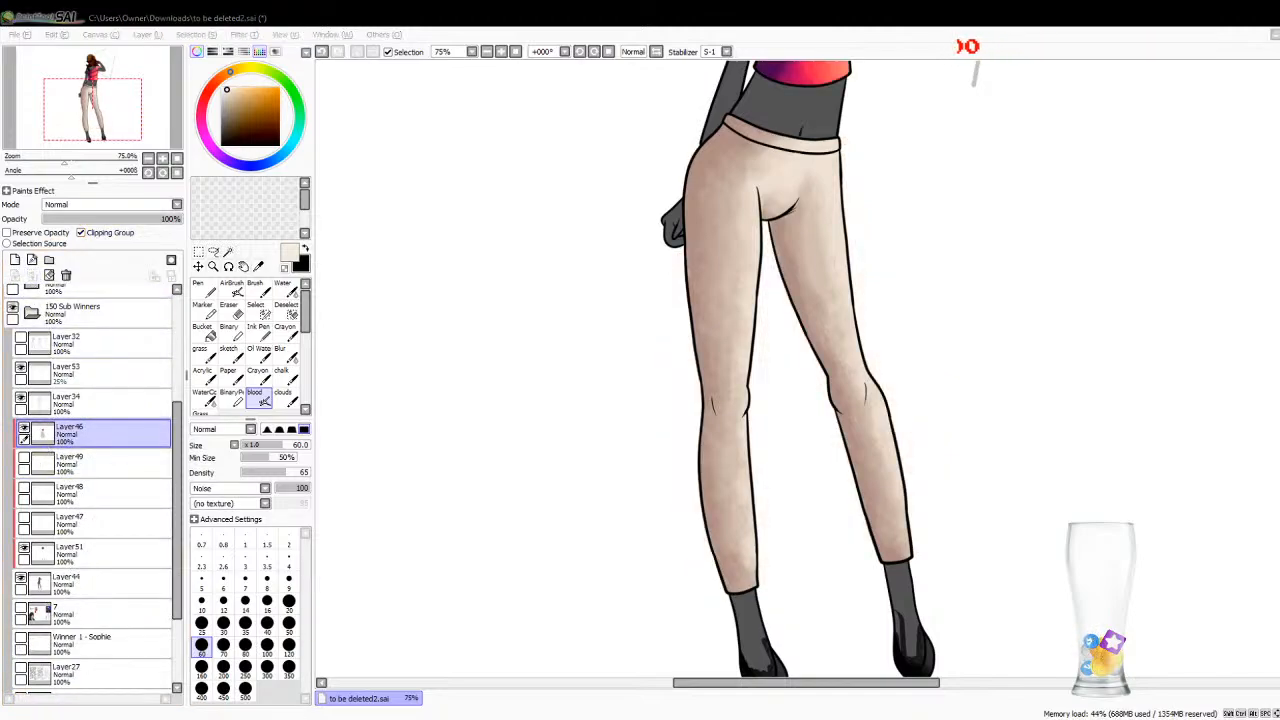
Step: Show the skin colour on Layer47, make that layer active, and sample the peach skin tone from the midriff
scroll(886, 600, "up", 2)
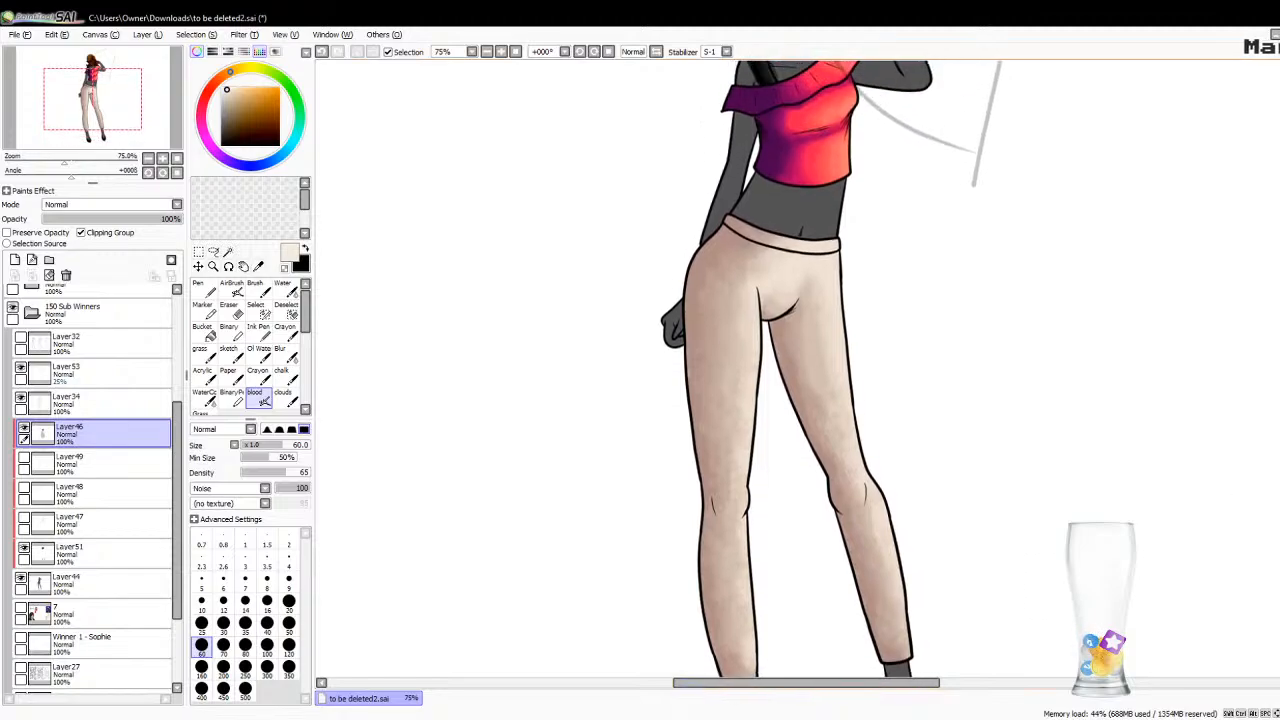
scroll(800, 370, "up", 6)
scroll(800, 370, "down", 7)
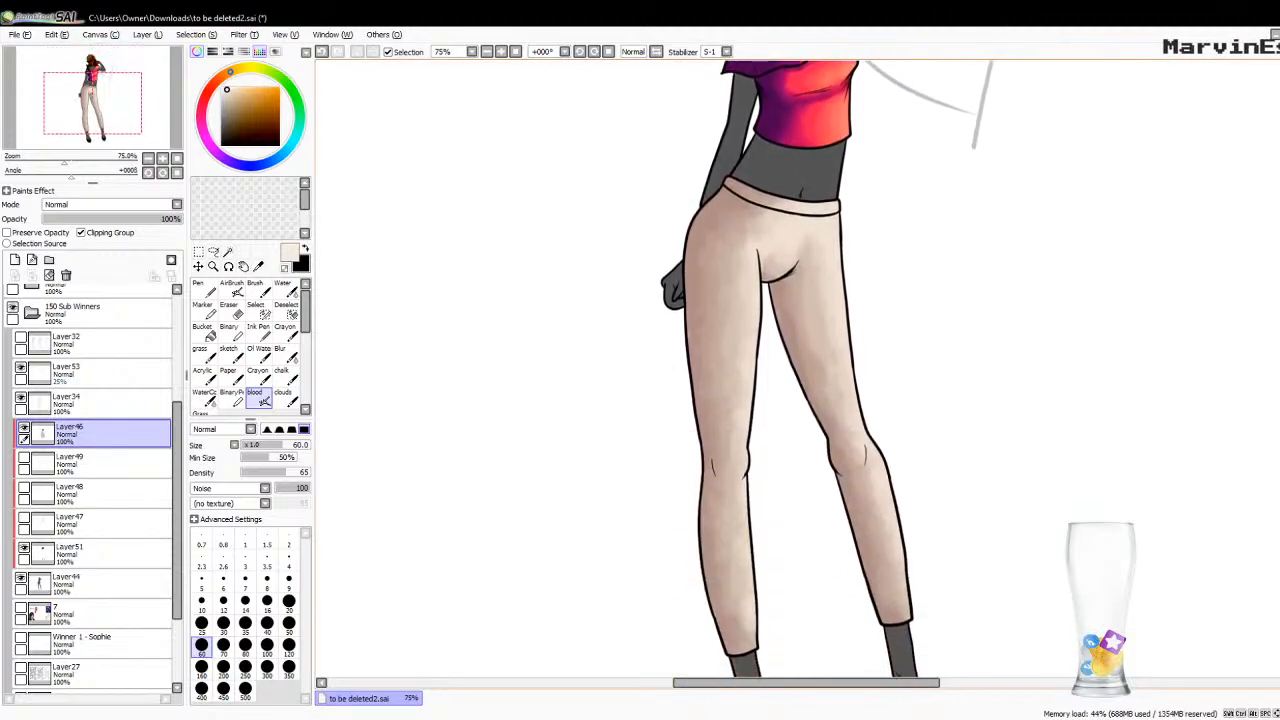
scroll(800, 370, "up", 7)
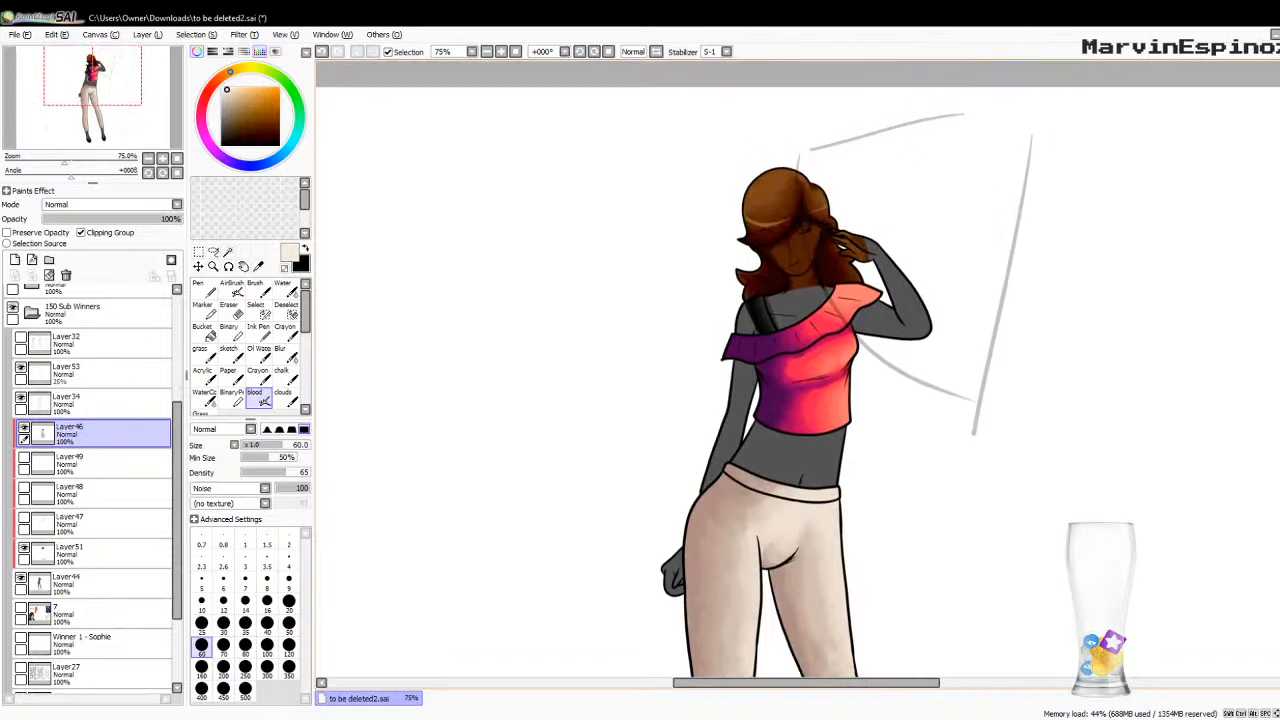
scroll(800, 370, "down", 3)
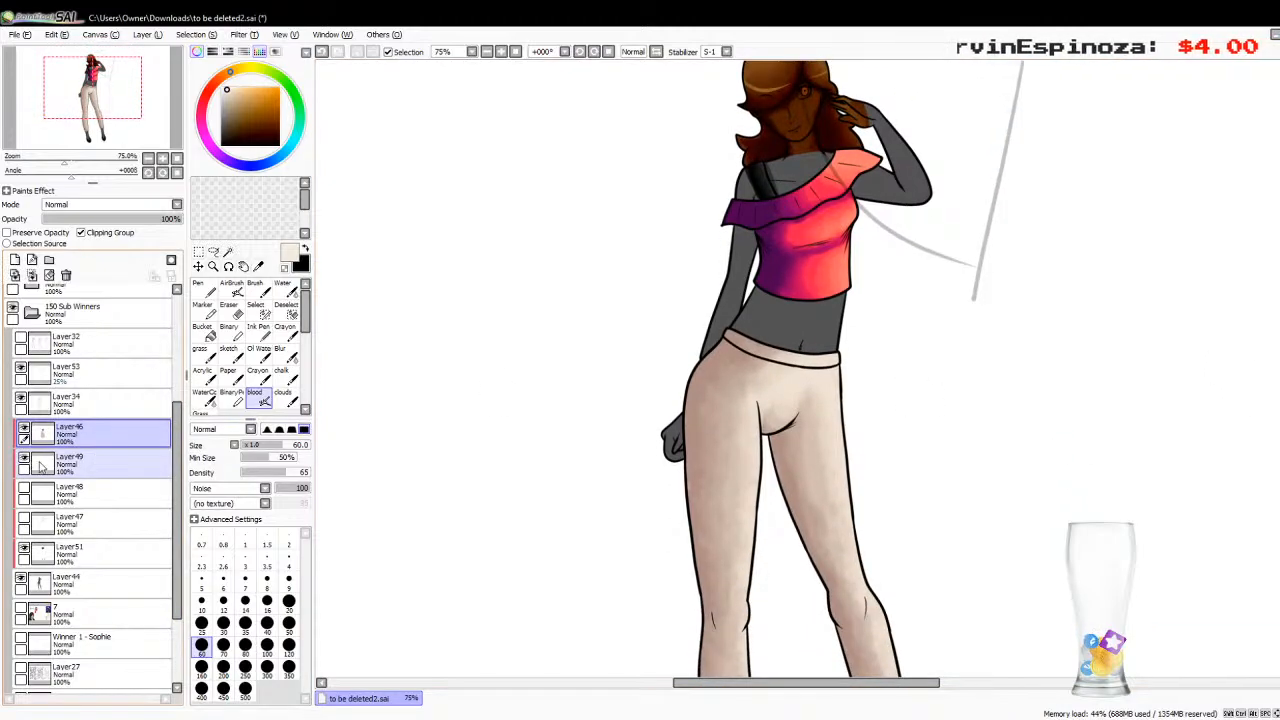
left_click(24, 520)
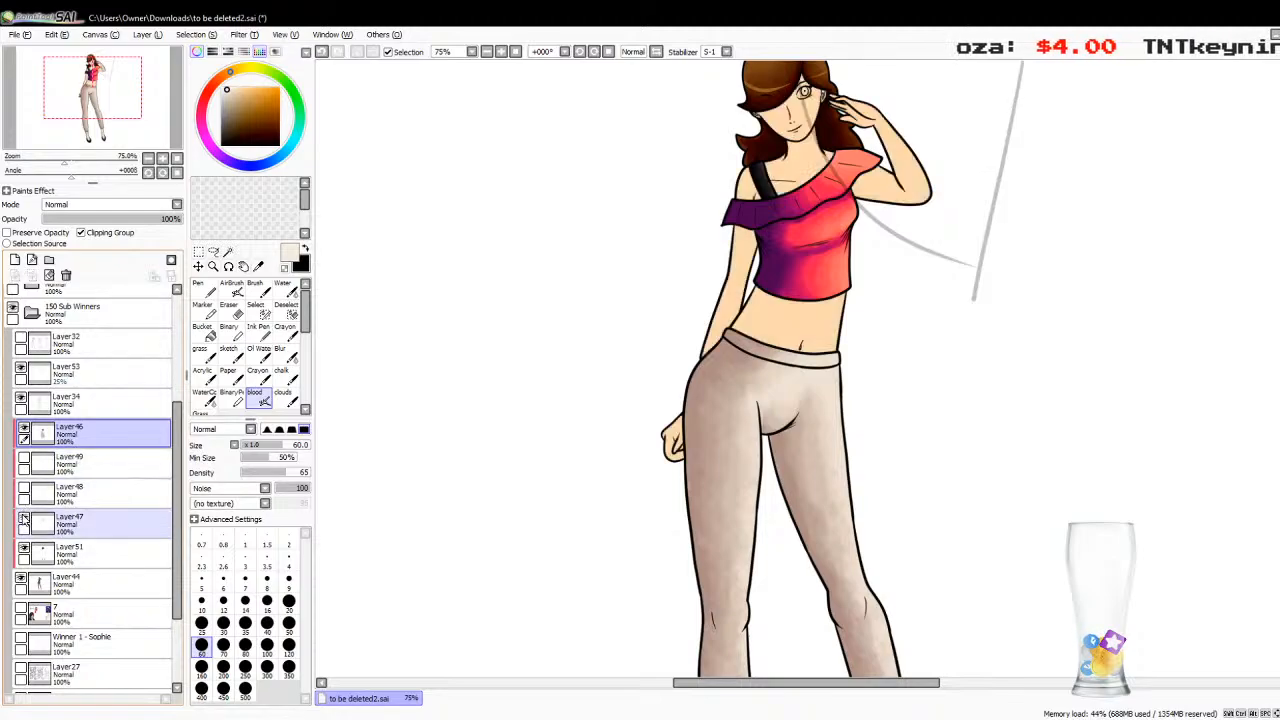
left_click(96, 534)
key("alt")
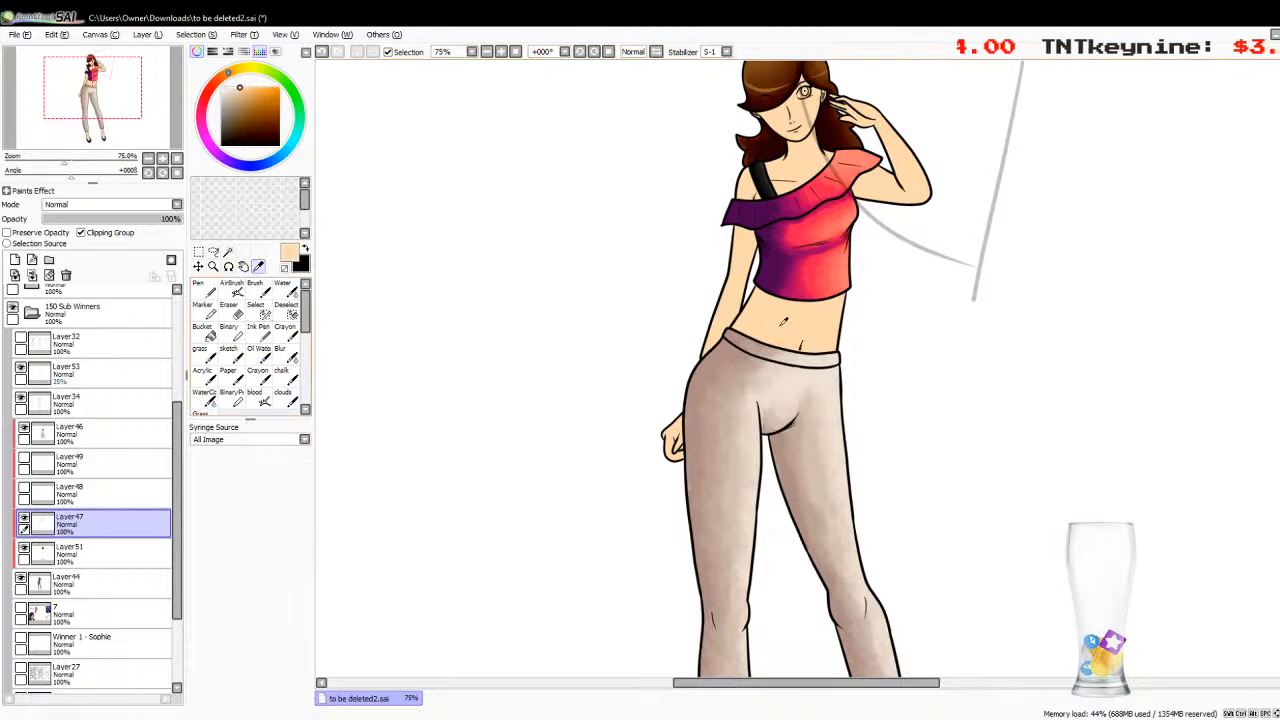
Step: Add a clipped layer directly above Layer47 for blood brush shading and release Layer47 from its clipping group
scroll(1250, 399, "down", 5)
scroll(1250, 399, "up", 7)
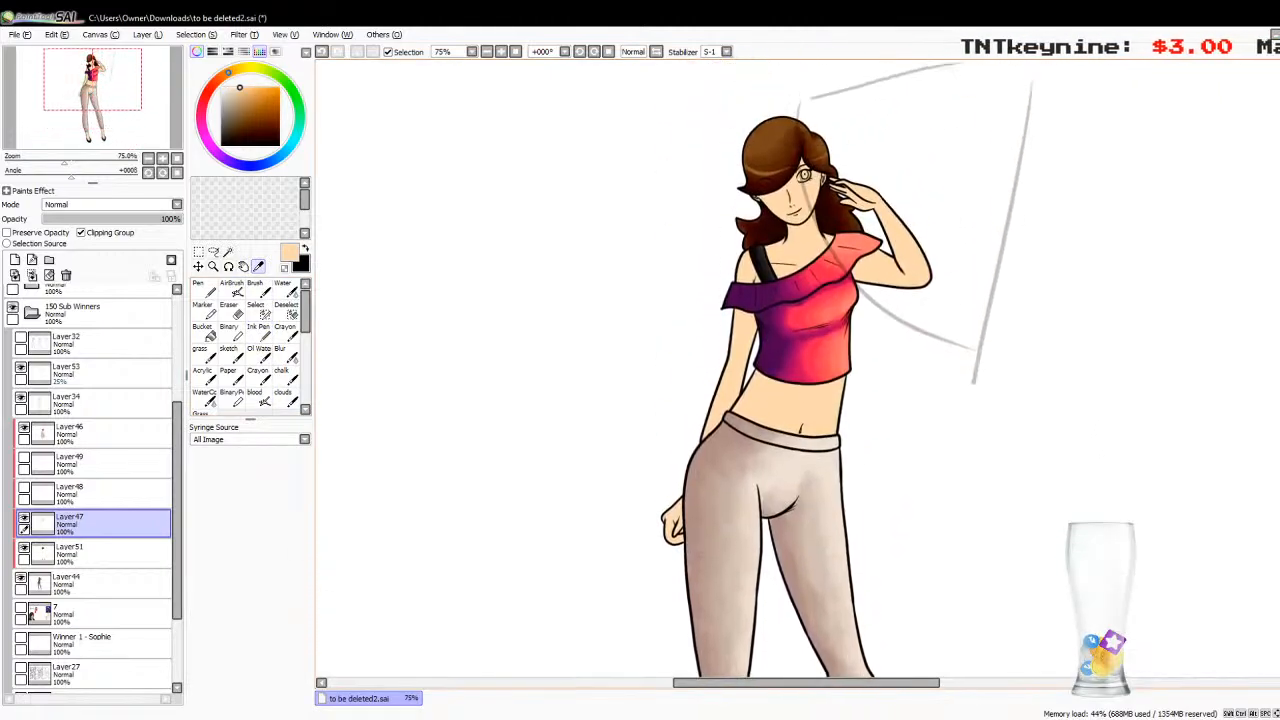
left_click(257, 394)
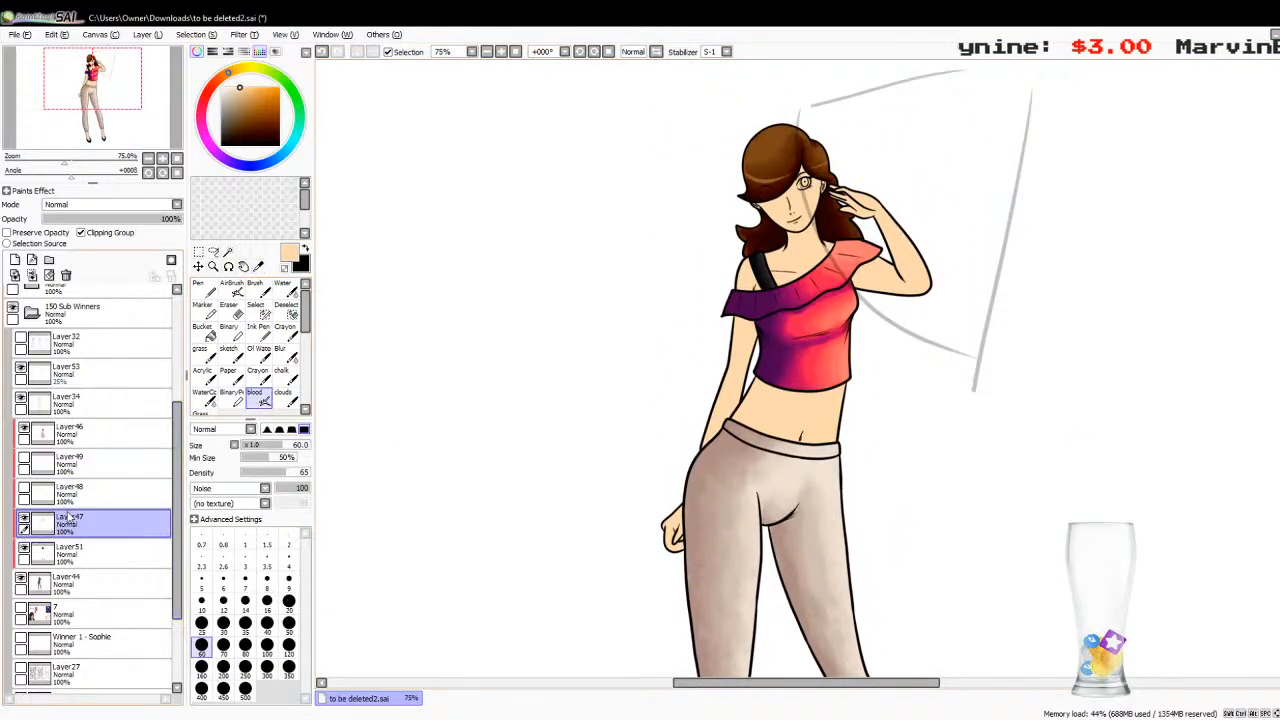
left_click(32, 259)
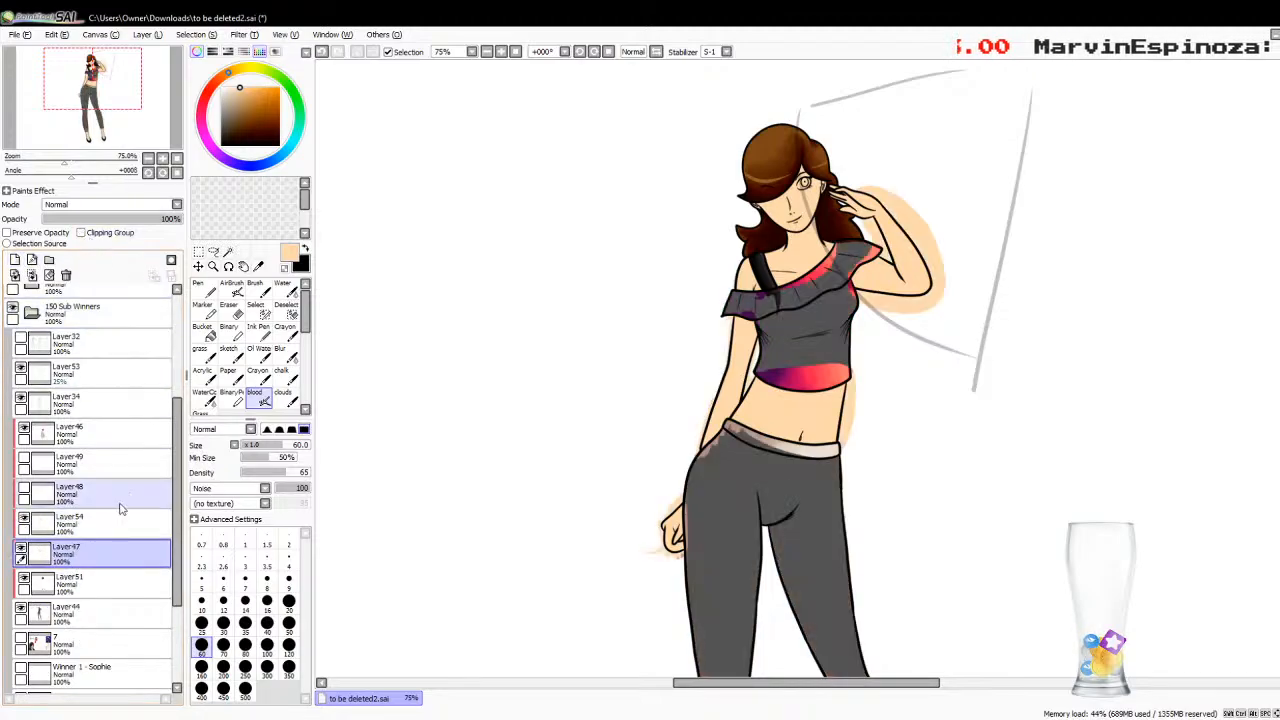
left_click(70, 522)
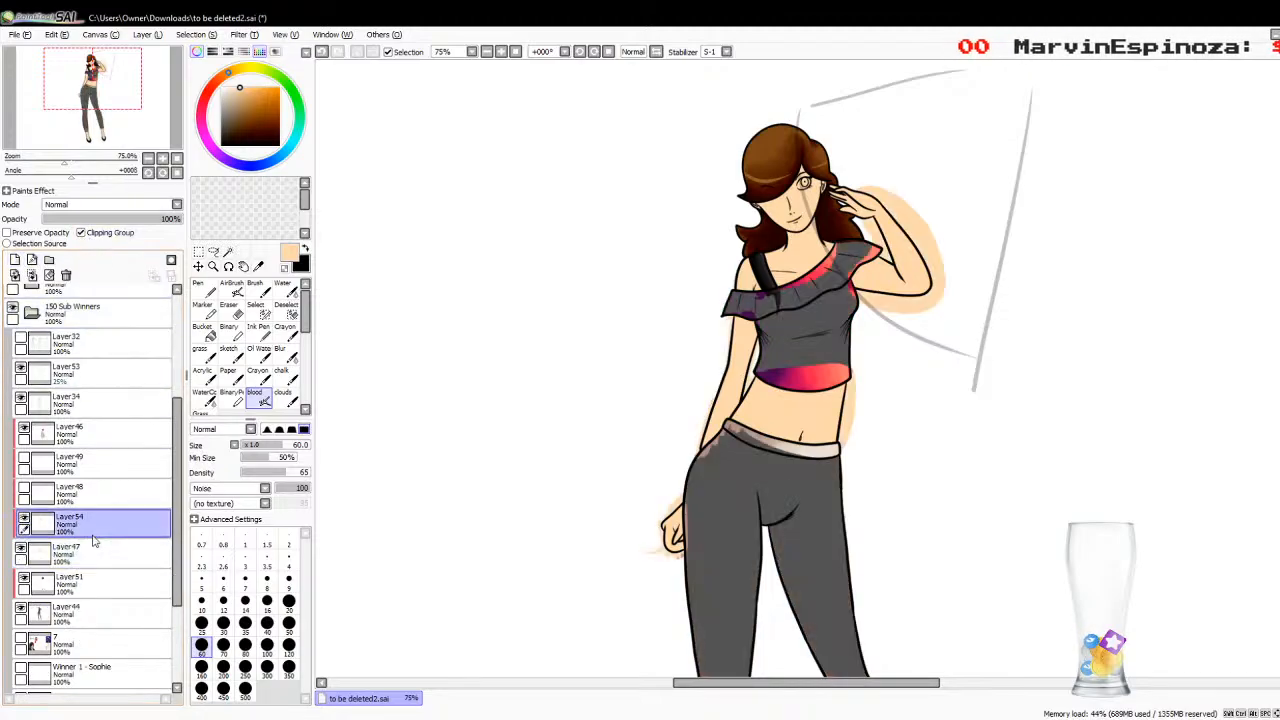
Step: Shade the left side of the midriff and the skin under the top's hem in darker peach with the blood brush at size 35
left_click(162, 159)
left_click(162, 159)
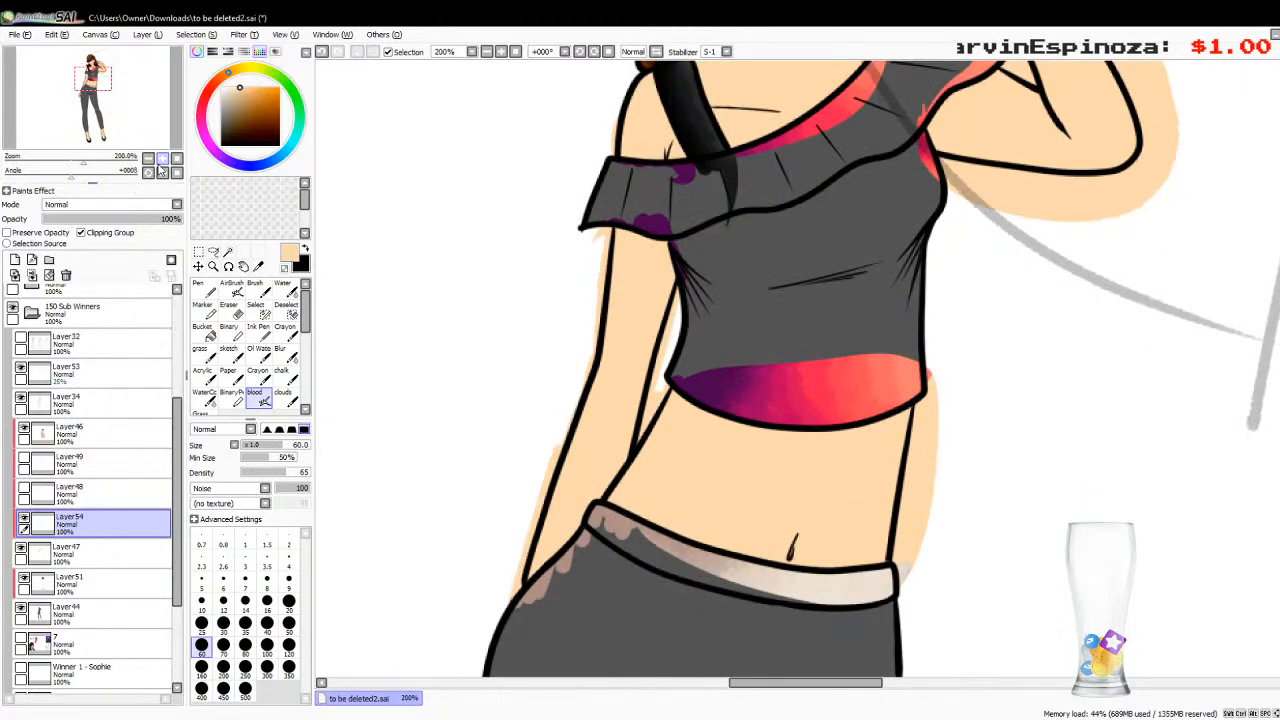
left_click(258, 266)
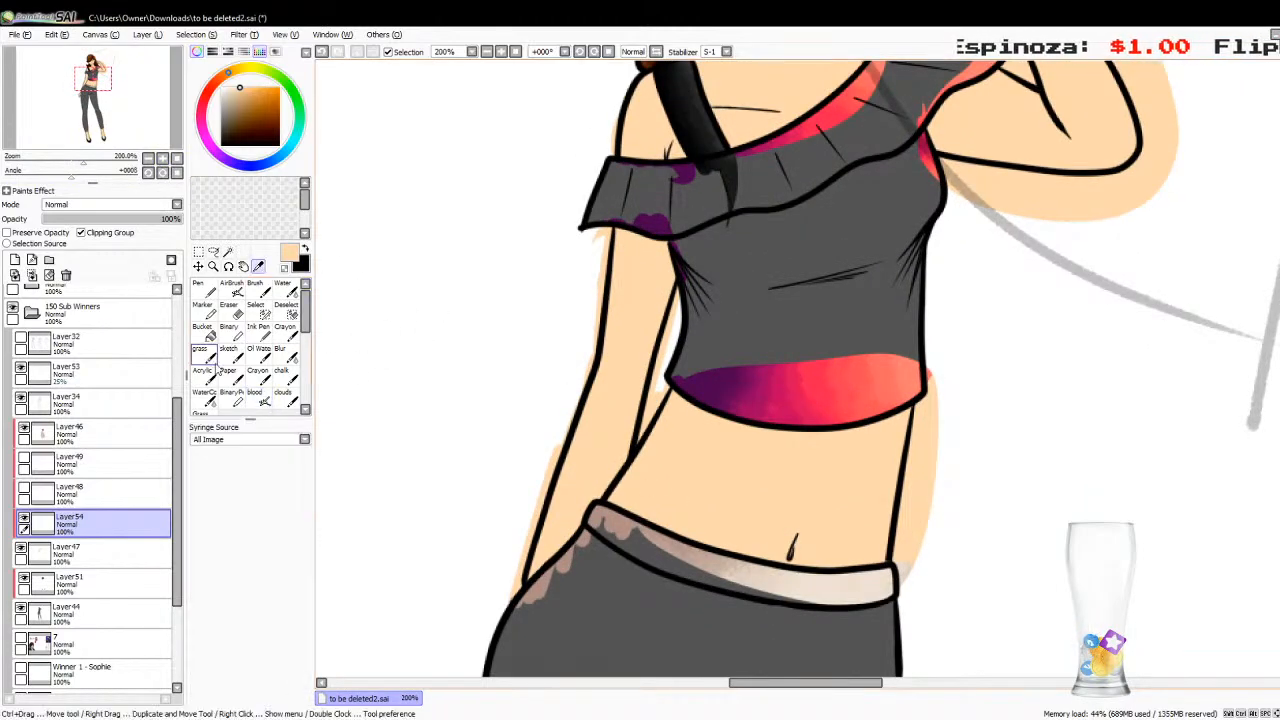
left_click(254, 393)
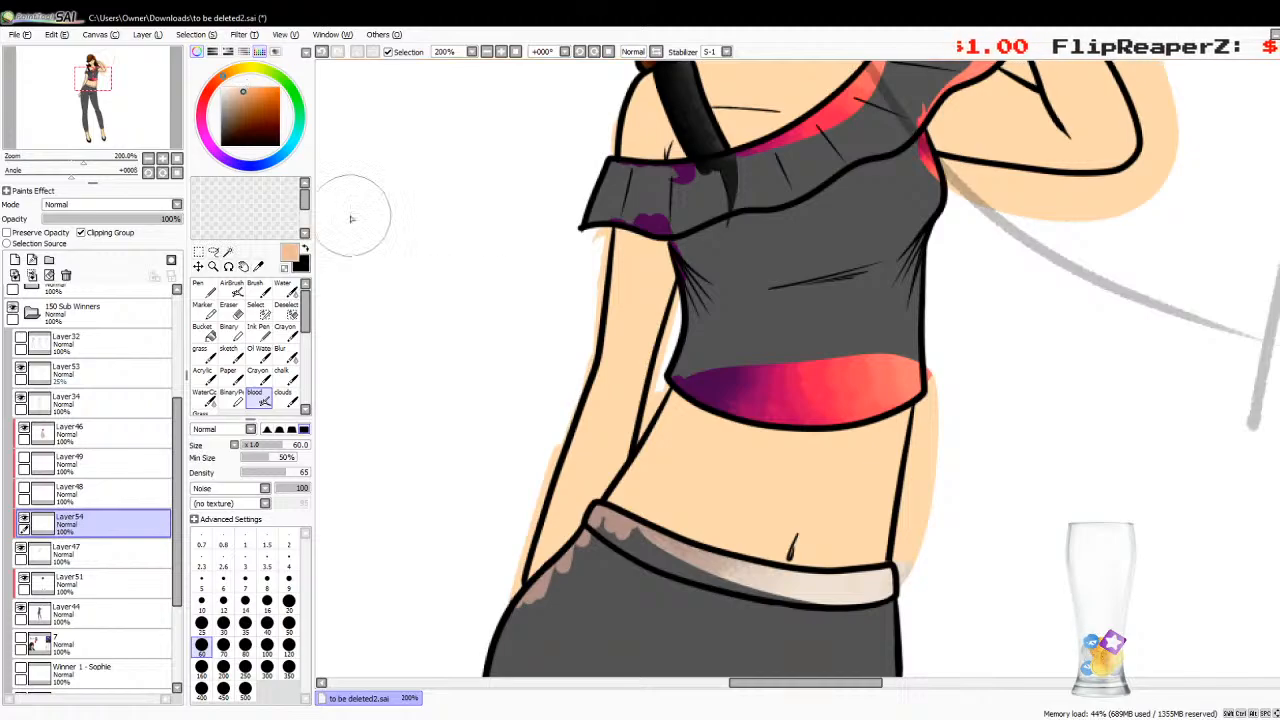
left_click(245, 623)
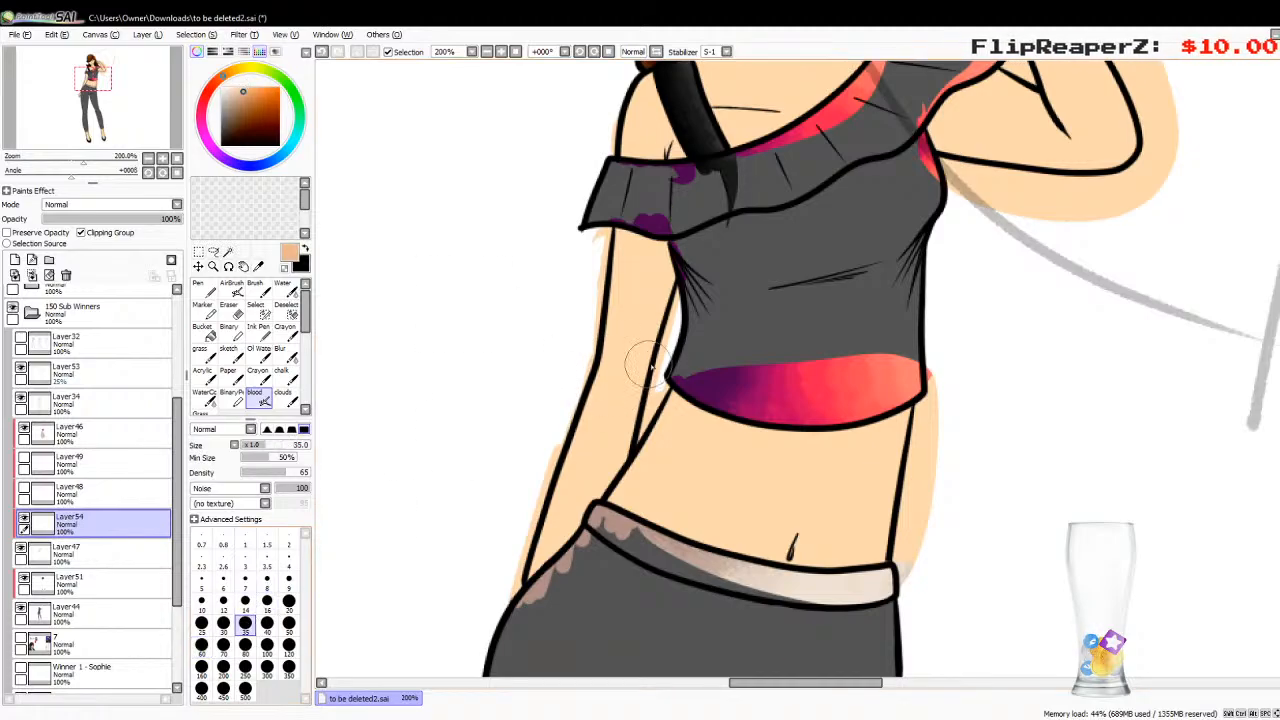
mouse_move(676, 502)
left_mouse_down()
mouse_move(686, 531)
mouse_move(660, 470)
mouse_move(688, 402)
mouse_move(620, 505)
left_mouse_up()
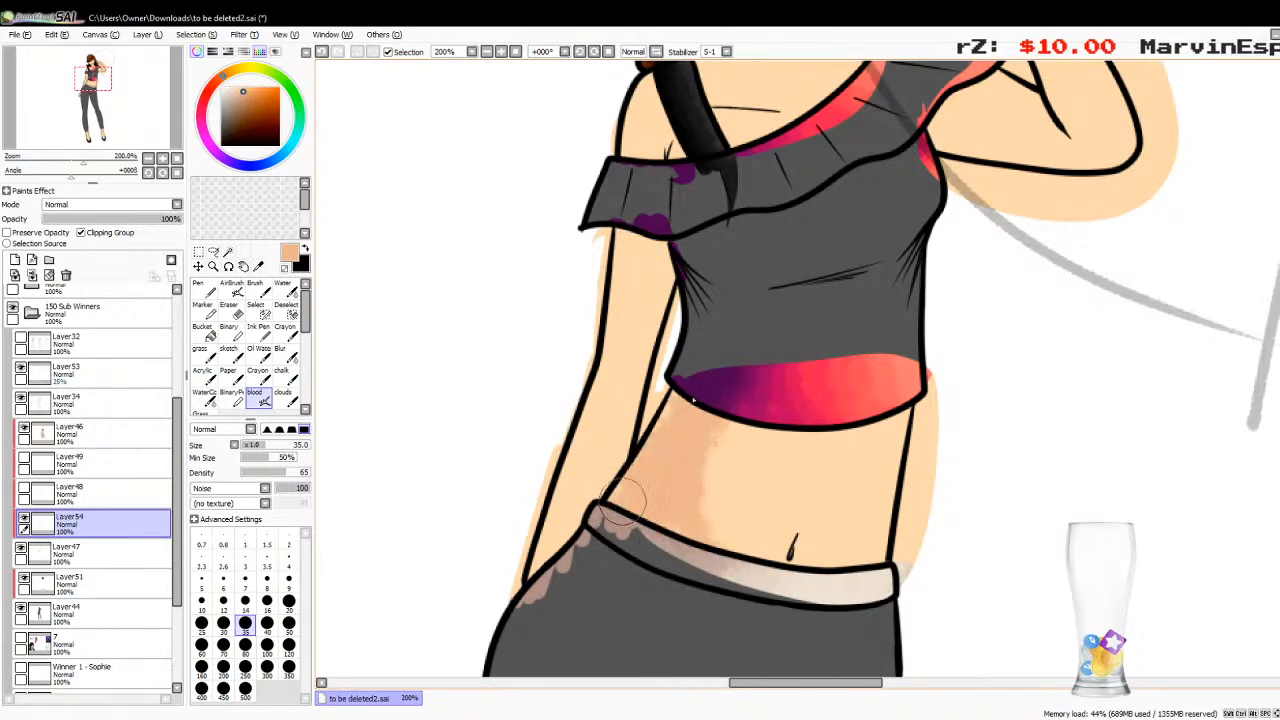
left_click_drag(700, 376, 674, 418)
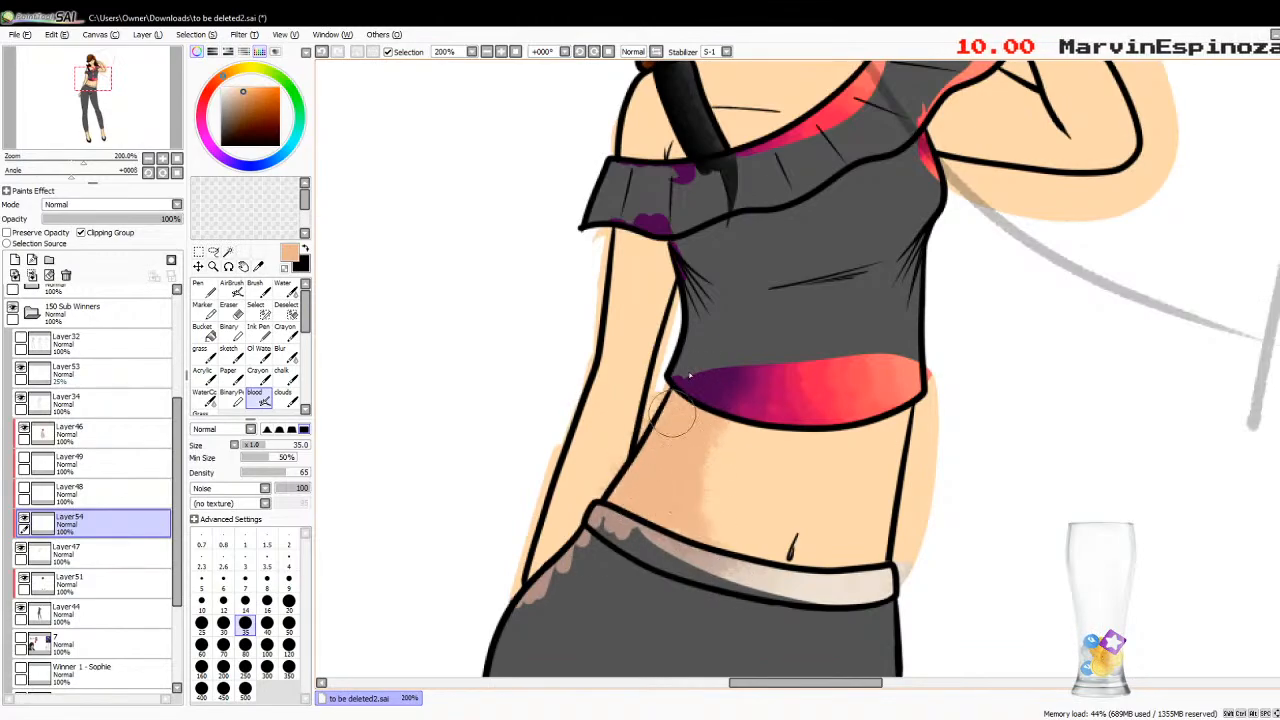
mouse_move(677, 476)
left_mouse_down()
mouse_move(700, 418)
mouse_move(697, 436)
mouse_move(772, 423)
mouse_move(726, 428)
mouse_move(786, 436)
left_mouse_up()
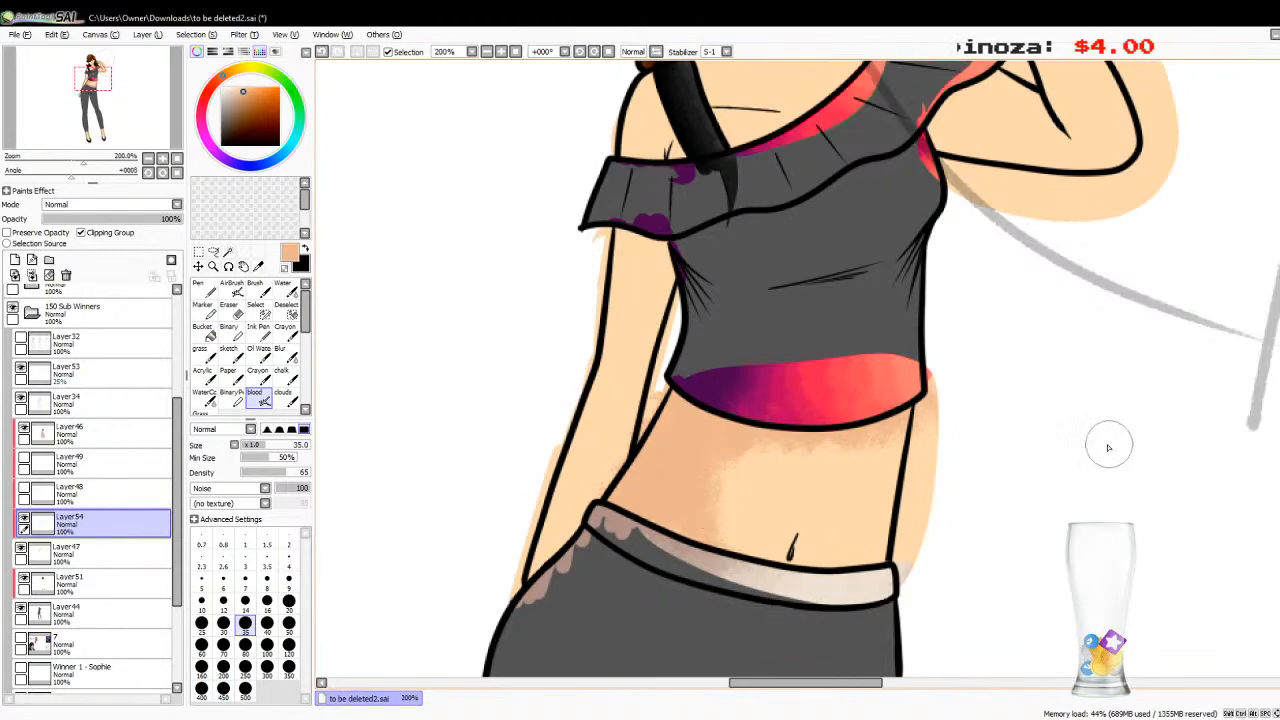
left_click_drag(787, 442, 946, 431)
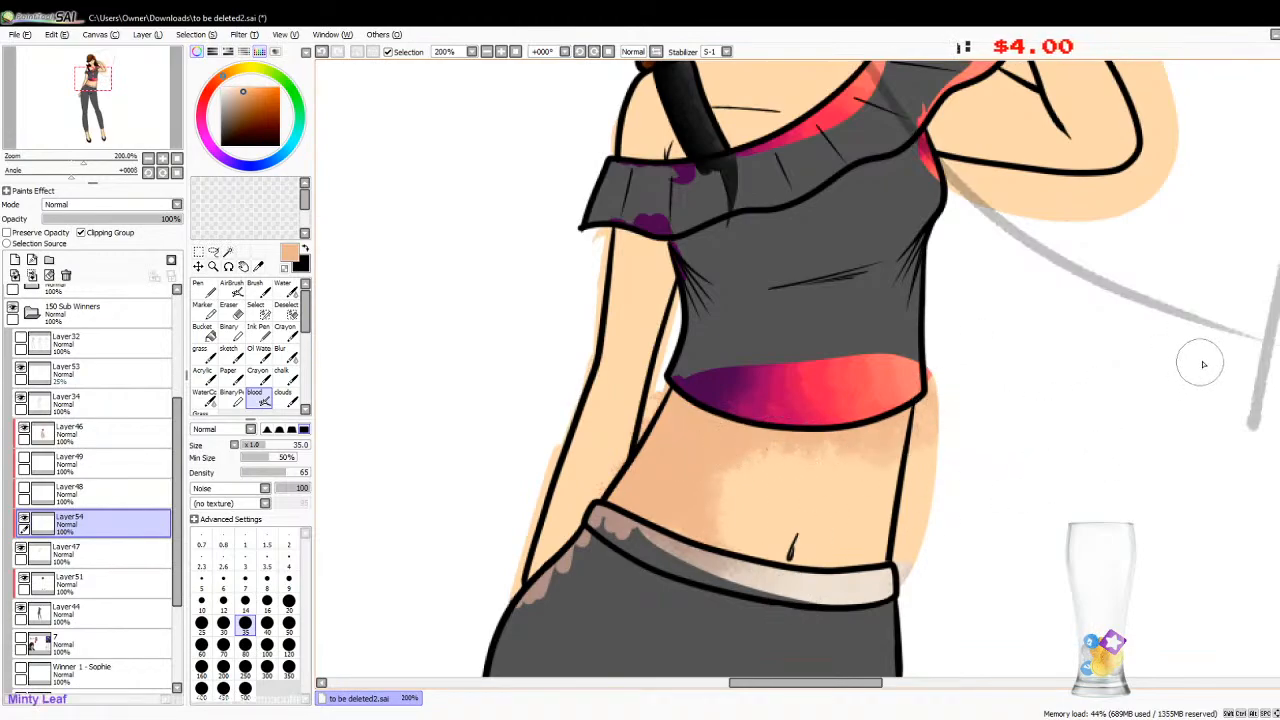
scroll(1260, 522, "down", 12)
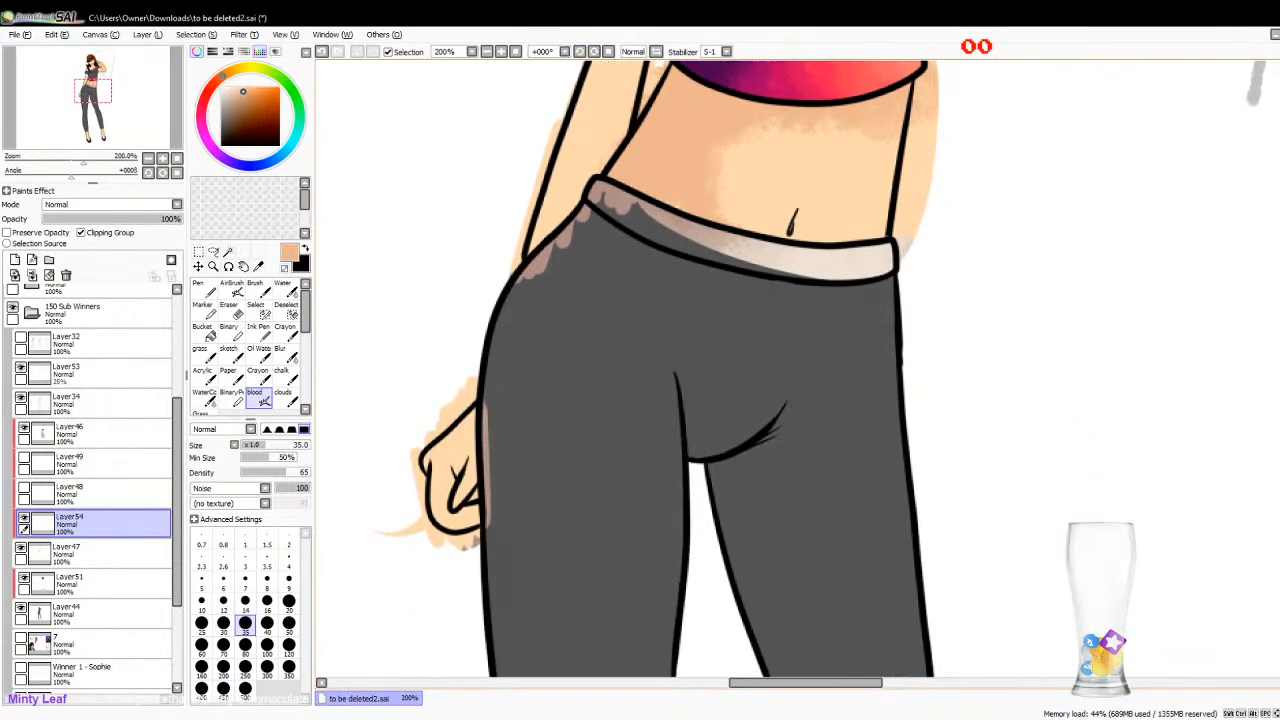
scroll(1260, 522, "up", 1)
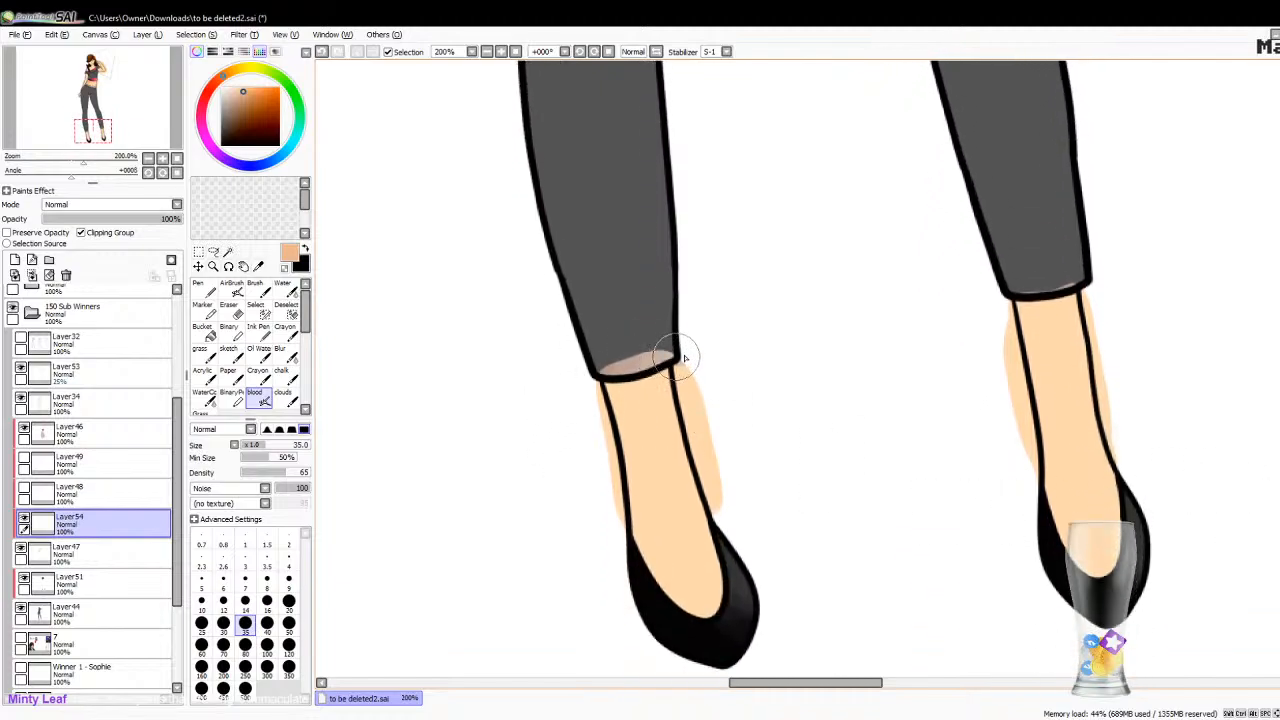
Step: Shade the skin of both ankles and feet below the trouser cuffs in darker peach with the size 35 blood brush
mouse_move(648, 378)
left_mouse_down()
mouse_move(631, 535)
mouse_move(627, 418)
mouse_move(637, 548)
mouse_move(704, 609)
mouse_move(730, 543)
mouse_move(716, 577)
mouse_move(671, 595)
mouse_move(701, 591)
left_mouse_up()
left_click_drag(623, 514, 643, 562)
left_click_drag(626, 475, 652, 561)
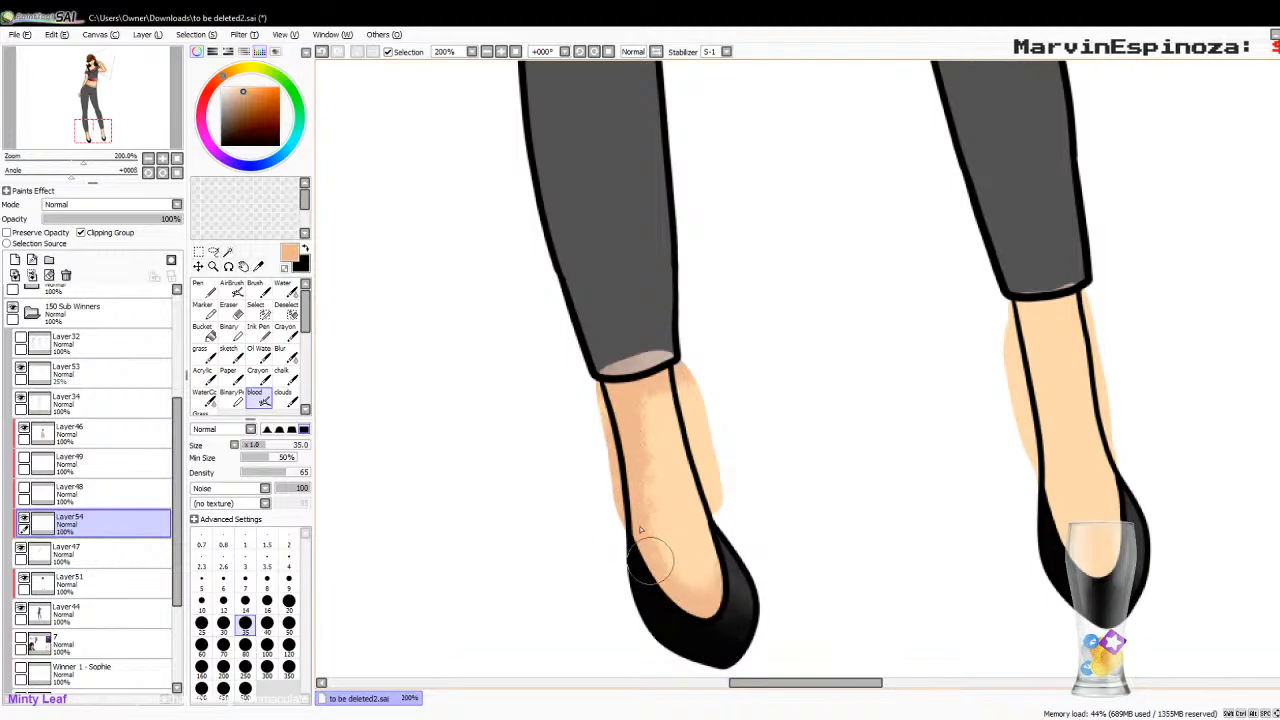
left_click_drag(618, 420, 619, 431)
mouse_move(1057, 343)
left_mouse_down()
mouse_move(1040, 305)
mouse_move(1052, 294)
mouse_move(1016, 342)
mouse_move(1041, 302)
mouse_move(1035, 410)
mouse_move(1029, 317)
mouse_move(1074, 545)
mouse_move(1061, 518)
mouse_move(1144, 505)
mouse_move(1101, 558)
mouse_move(1122, 562)
mouse_move(1043, 456)
left_mouse_up()
Step: Shade the raised arm in darker peach with brush size 25, covering the upper arm, elbow, forearm and hand
scroll(1270, 490, "up", 15)
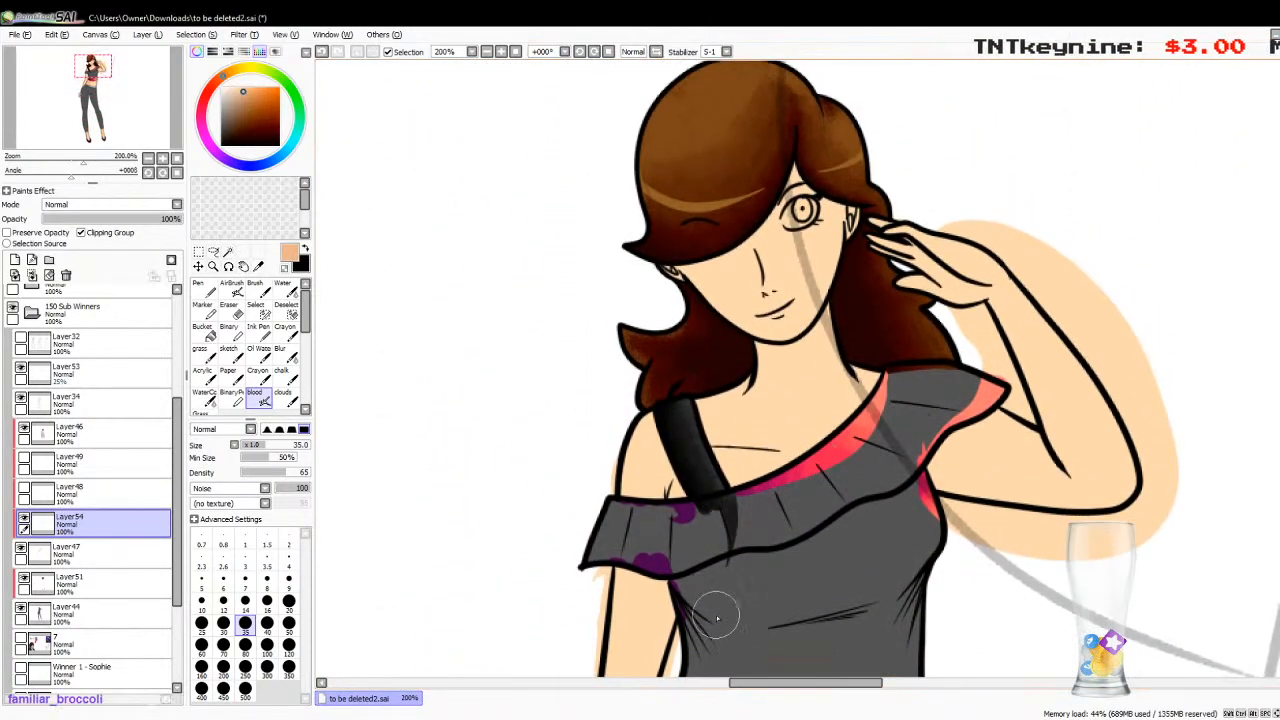
left_click(203, 625)
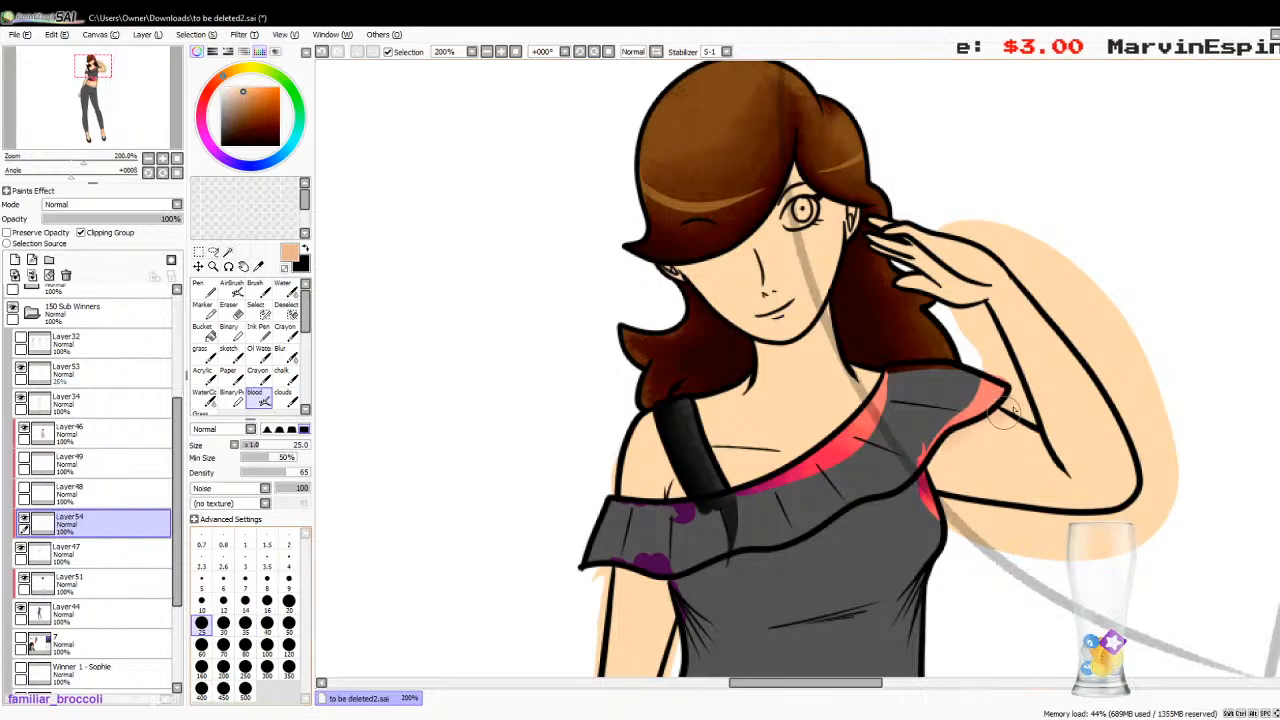
mouse_move(1004, 412)
left_mouse_down()
mouse_move(941, 471)
mouse_move(954, 423)
mouse_move(998, 483)
mouse_move(936, 445)
mouse_move(1120, 491)
mouse_move(987, 490)
mouse_move(1061, 482)
mouse_move(1139, 450)
mouse_move(1058, 471)
mouse_move(1056, 494)
mouse_move(934, 485)
mouse_move(1068, 457)
left_mouse_up()
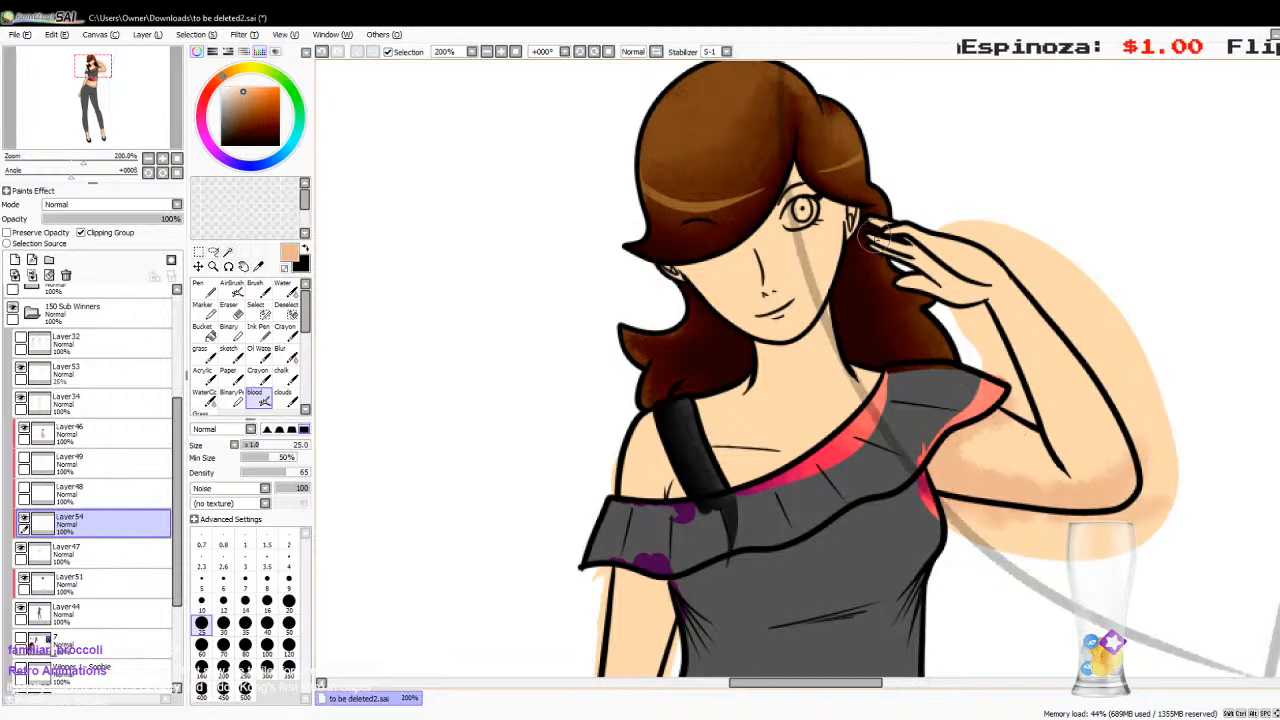
mouse_move(992, 309)
left_mouse_down()
mouse_move(1068, 455)
mouse_move(1060, 433)
mouse_move(1093, 462)
left_mouse_up()
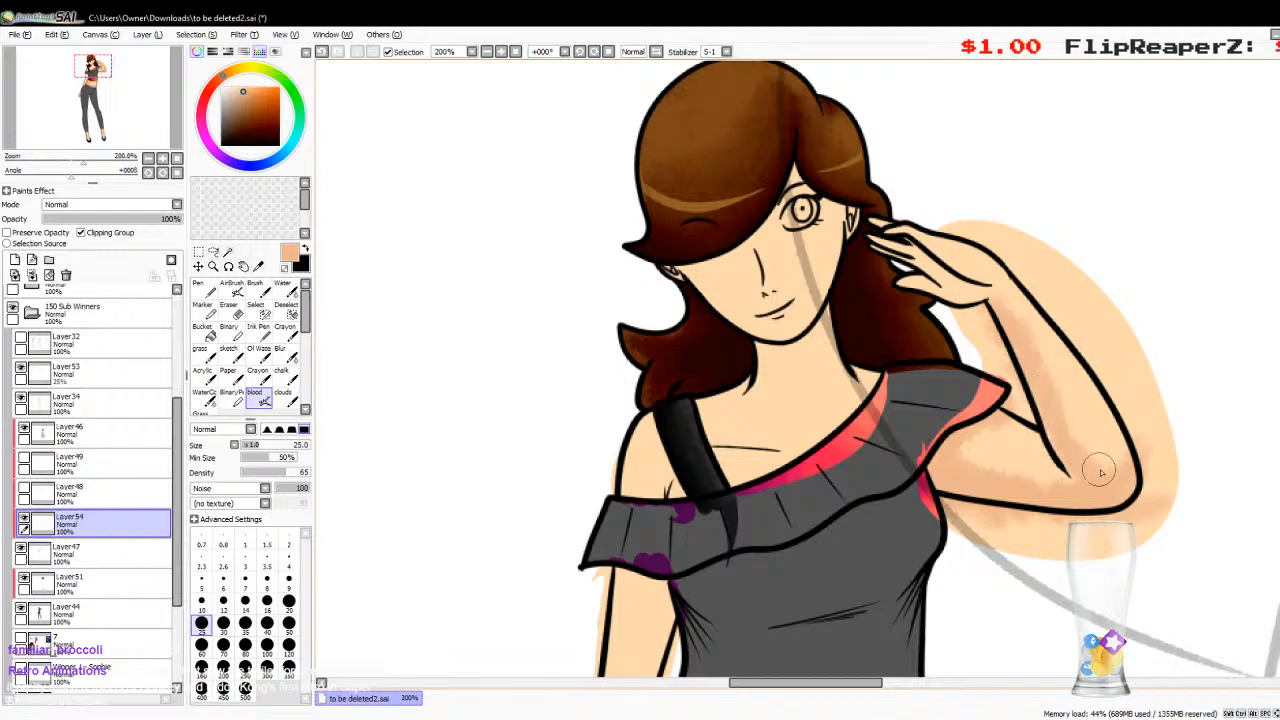
mouse_move(1037, 430)
left_mouse_down()
mouse_move(1090, 486)
mouse_move(1068, 460)
left_mouse_up()
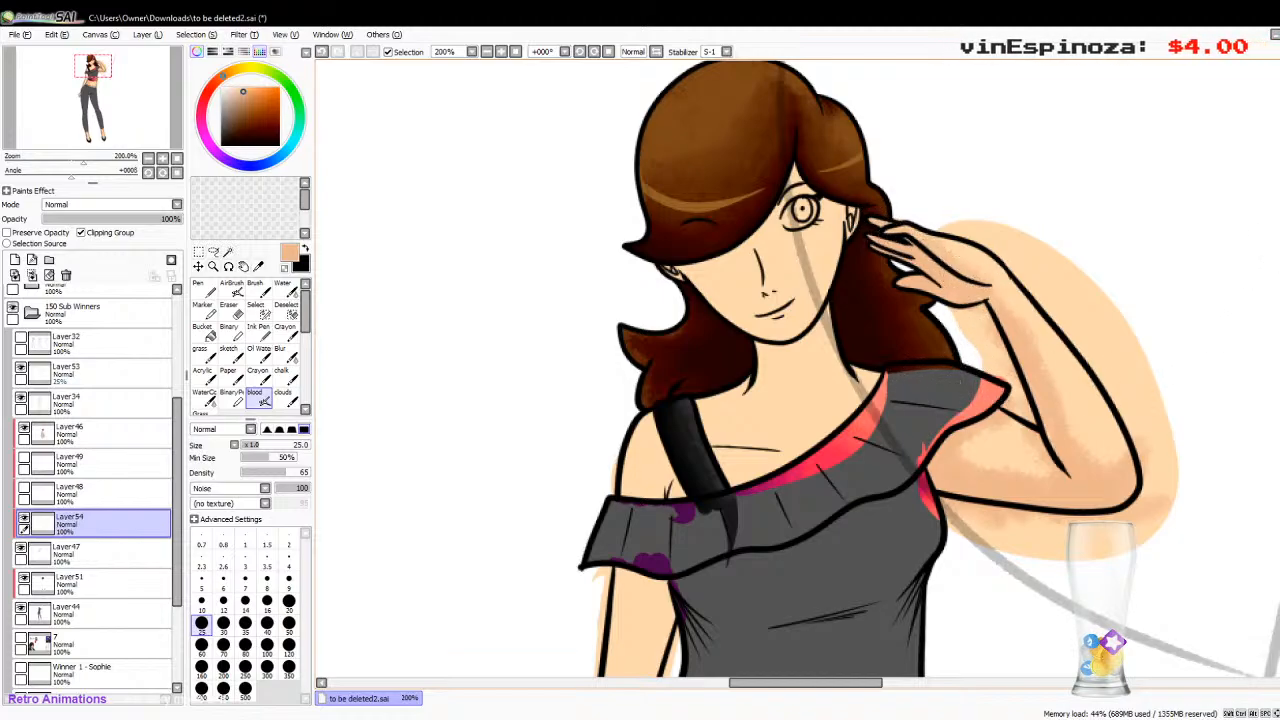
Step: Shade the lowered arm in darker peach, from beneath the ruffled sleeve down to the waistband
scroll(962, 380, "down", 5)
scroll(962, 380, "up", 1)
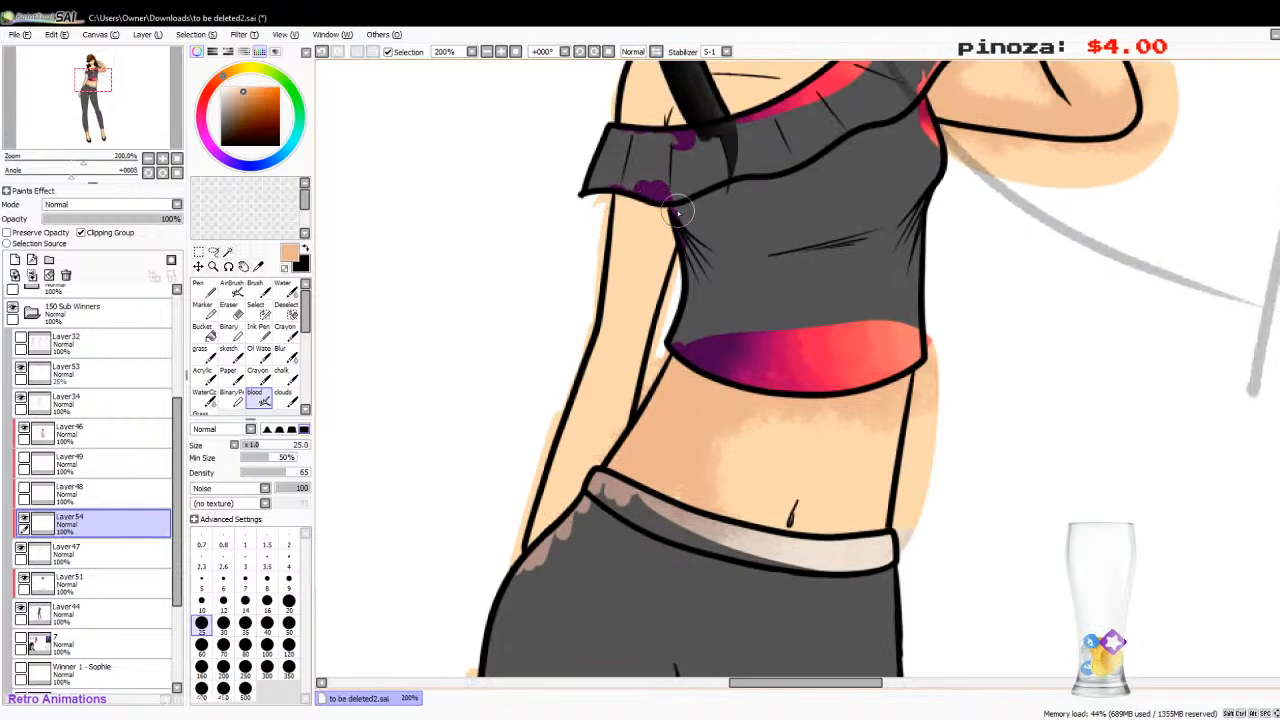
mouse_move(639, 207)
left_mouse_down()
mouse_move(606, 237)
mouse_move(657, 206)
mouse_move(621, 246)
mouse_move(632, 207)
mouse_move(637, 233)
mouse_move(534, 565)
left_mouse_up()
left_click_drag(556, 482, 651, 384)
scroll(1238, 316, "down", 5)
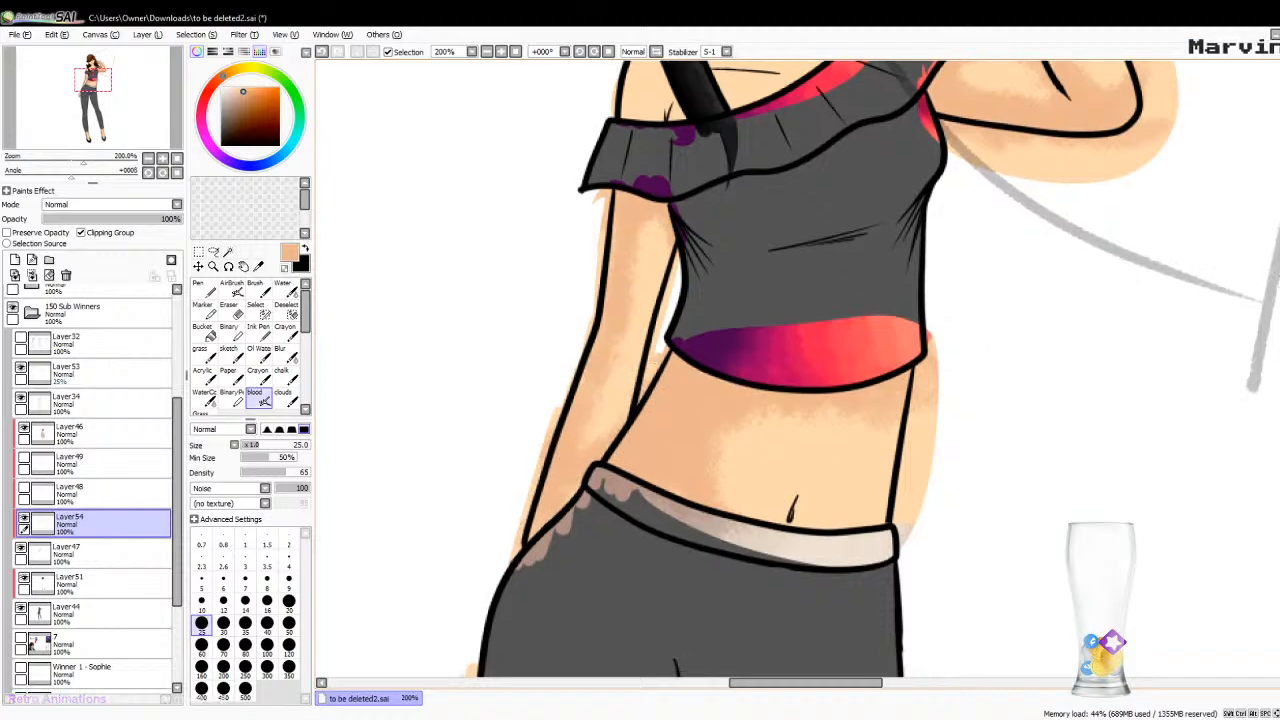
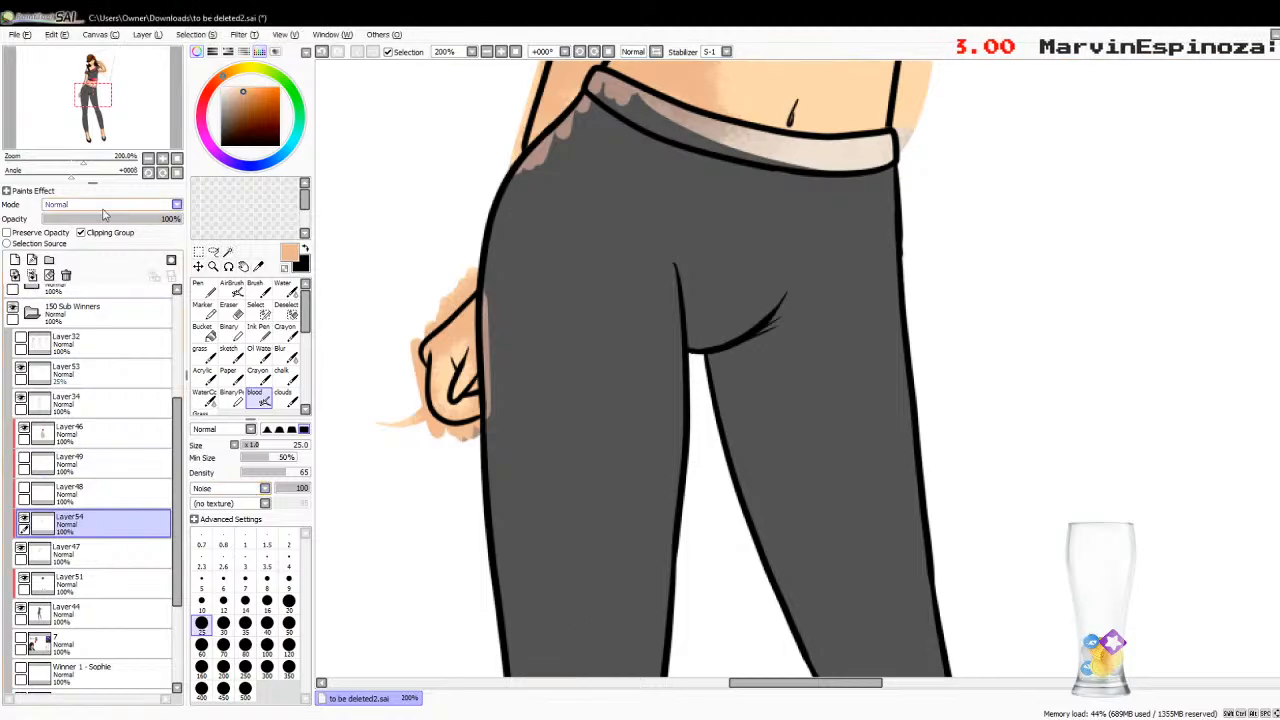
Step: Reduce Layer54's opacity to 69% and add a clipped layer directly above it for deeper skin shadows
left_click(147, 162)
left_click(147, 162)
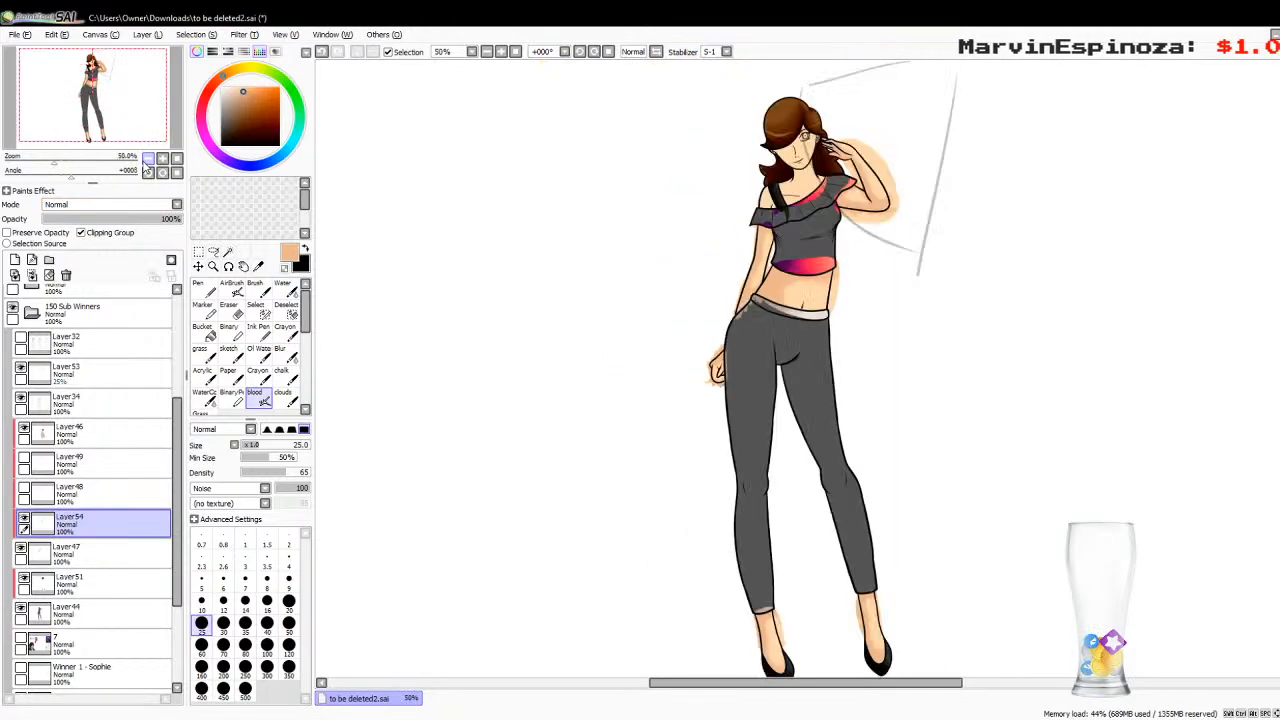
left_click(140, 220)
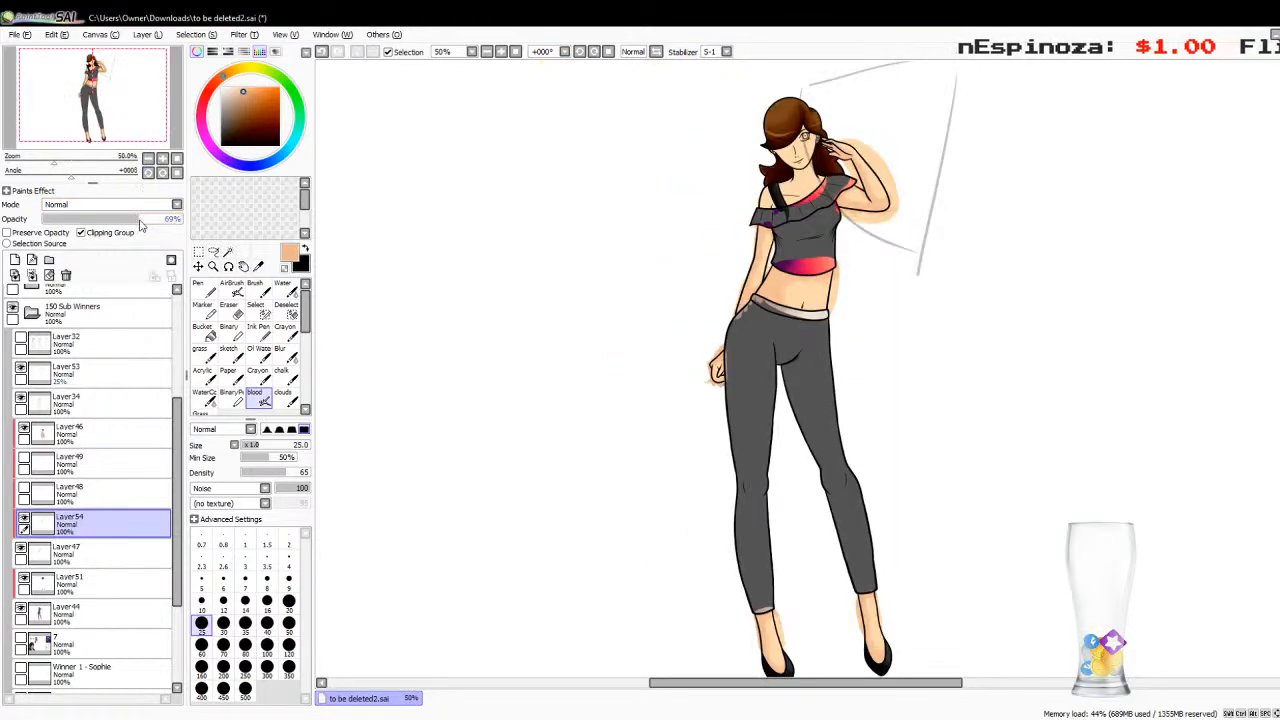
left_click(15, 263)
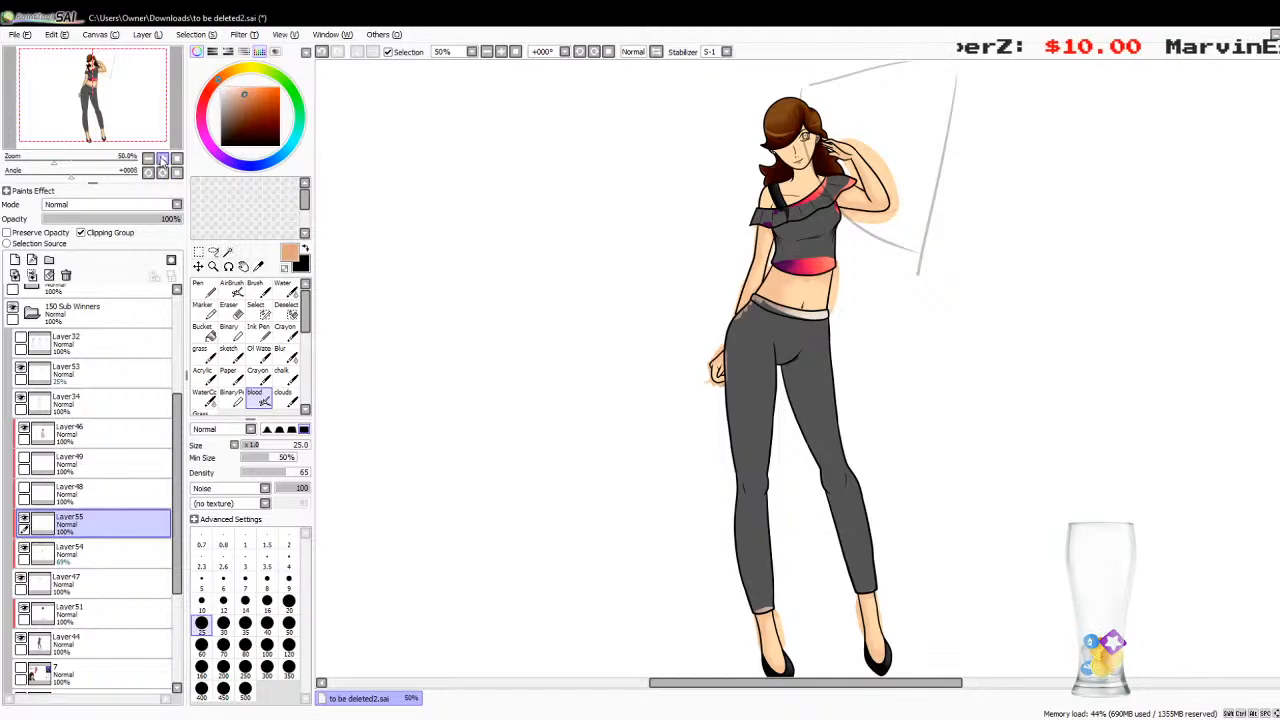
Step: Paint deeper shadows along the top's hem and the left side of the midriff in a darker peach, and lower the layer's opacity to 61%
left_click(162, 158)
left_click(162, 158)
left_click(162, 158)
left_click(162, 158)
left_click(162, 158)
scroll(731, 365, "up", 6)
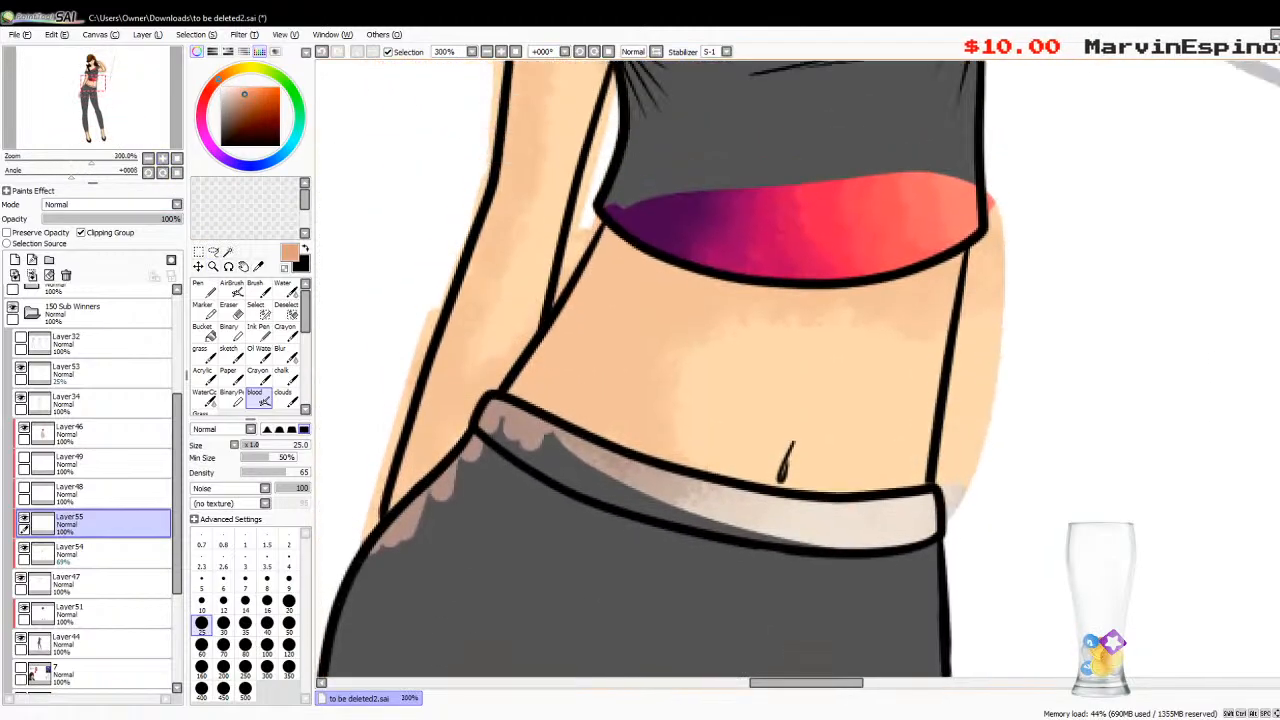
left_click_drag(660, 375, 751, 368)
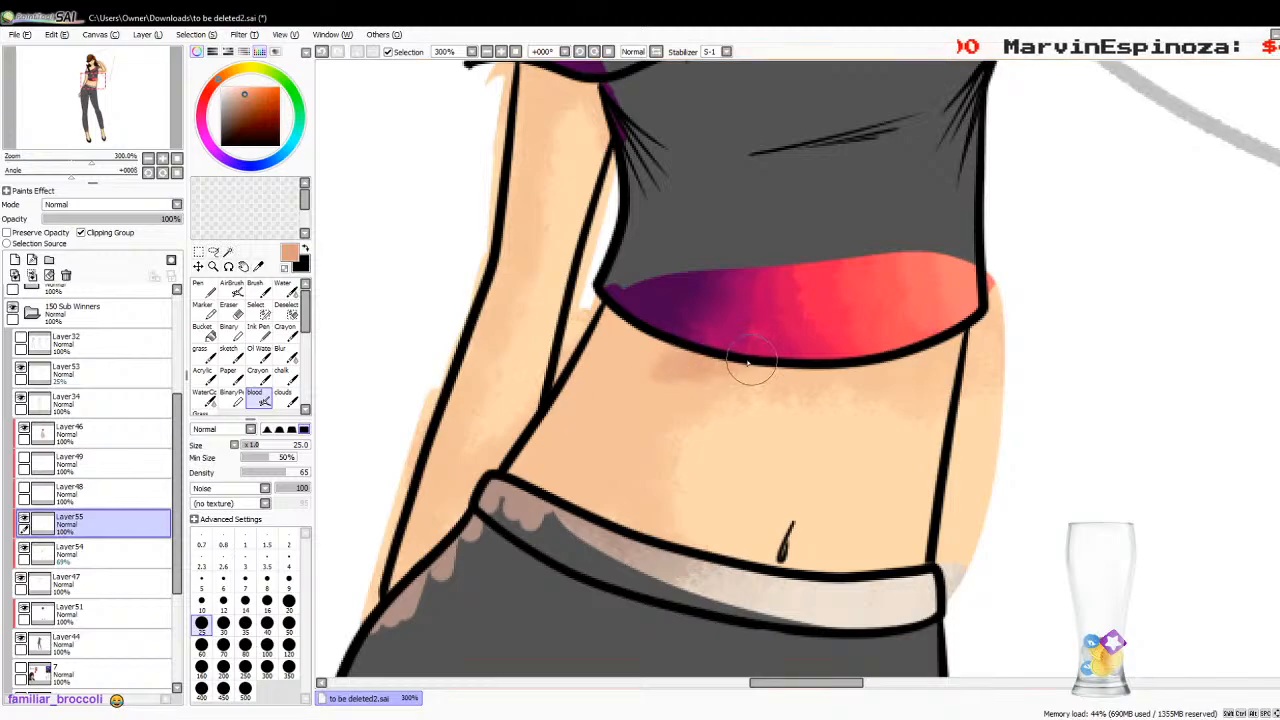
mouse_move(672, 383)
left_mouse_down()
mouse_move(631, 501)
mouse_move(623, 475)
mouse_move(613, 558)
mouse_move(667, 334)
mouse_move(521, 510)
mouse_move(542, 464)
mouse_move(528, 464)
mouse_move(607, 361)
mouse_move(522, 490)
mouse_move(588, 360)
left_mouse_up()
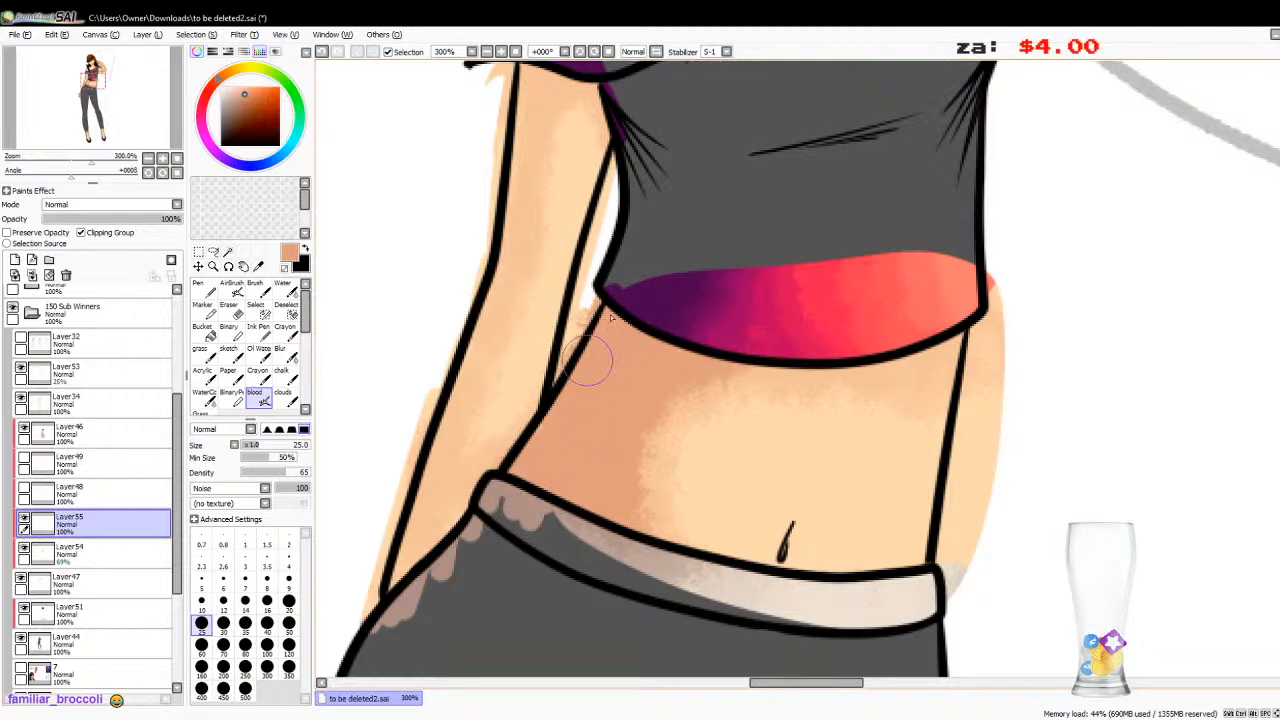
mouse_move(824, 356)
left_mouse_down()
mouse_move(737, 366)
mouse_move(890, 362)
mouse_move(914, 347)
left_mouse_up()
left_click_drag(165, 219, 124, 221)
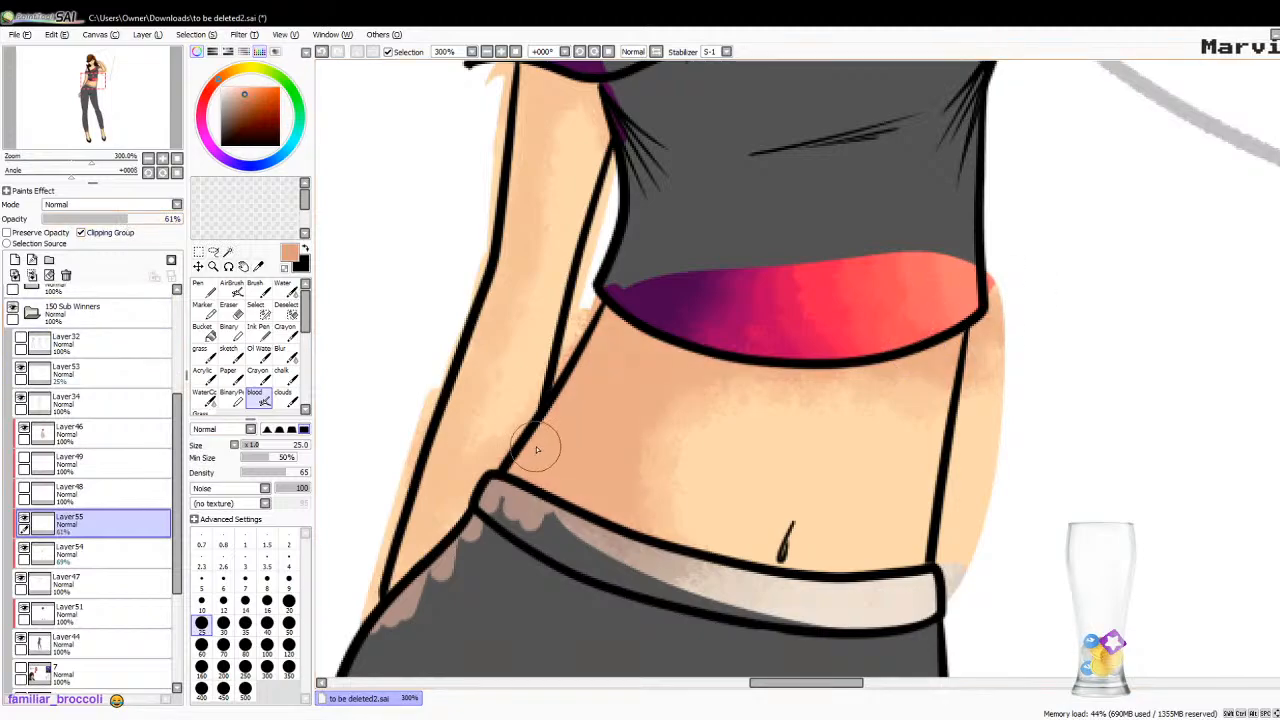
Step: Deepen the shadows on the lowered arm and on the raised arm and hand with the darker peach
mouse_move(536, 450)
left_mouse_down()
mouse_move(426, 543)
mouse_move(433, 520)
mouse_move(414, 515)
mouse_move(427, 540)
mouse_move(456, 340)
mouse_move(470, 344)
mouse_move(448, 424)
mouse_move(510, 252)
mouse_move(478, 352)
mouse_move(518, 212)
mouse_move(505, 260)
mouse_move(534, 118)
mouse_move(529, 73)
mouse_move(534, 107)
left_mouse_up()
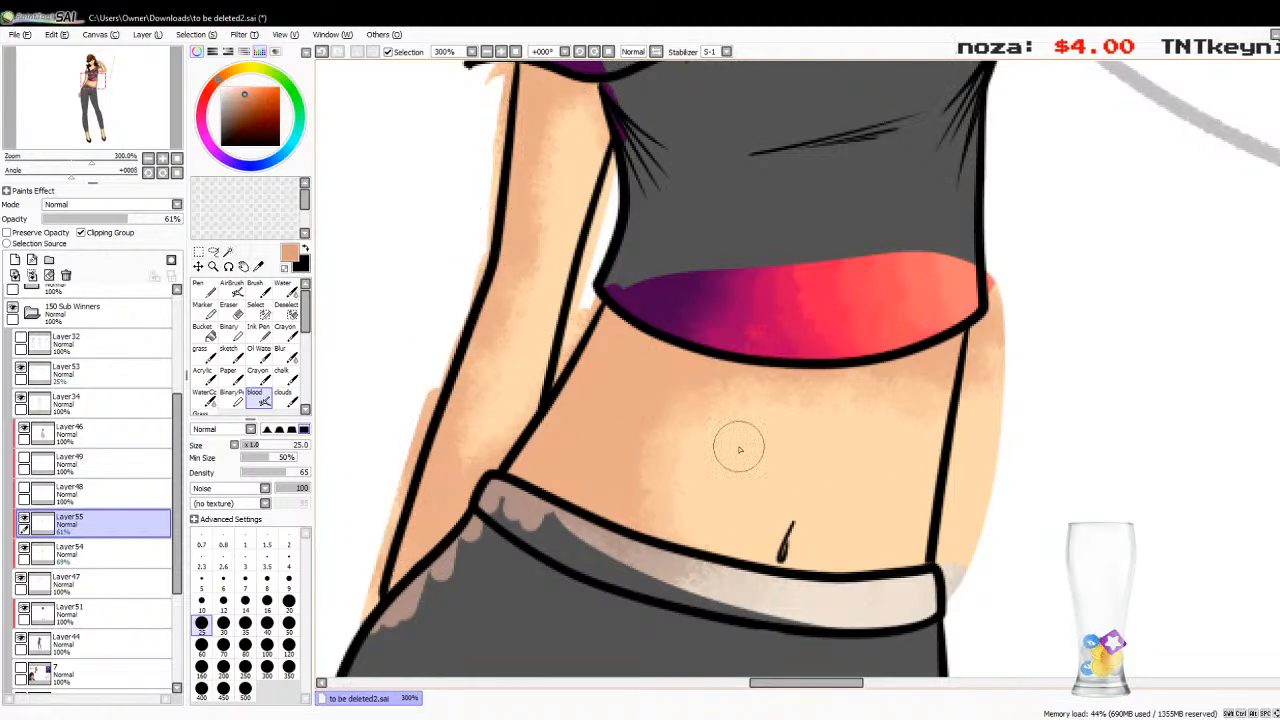
scroll(1272, 340, "up", 5)
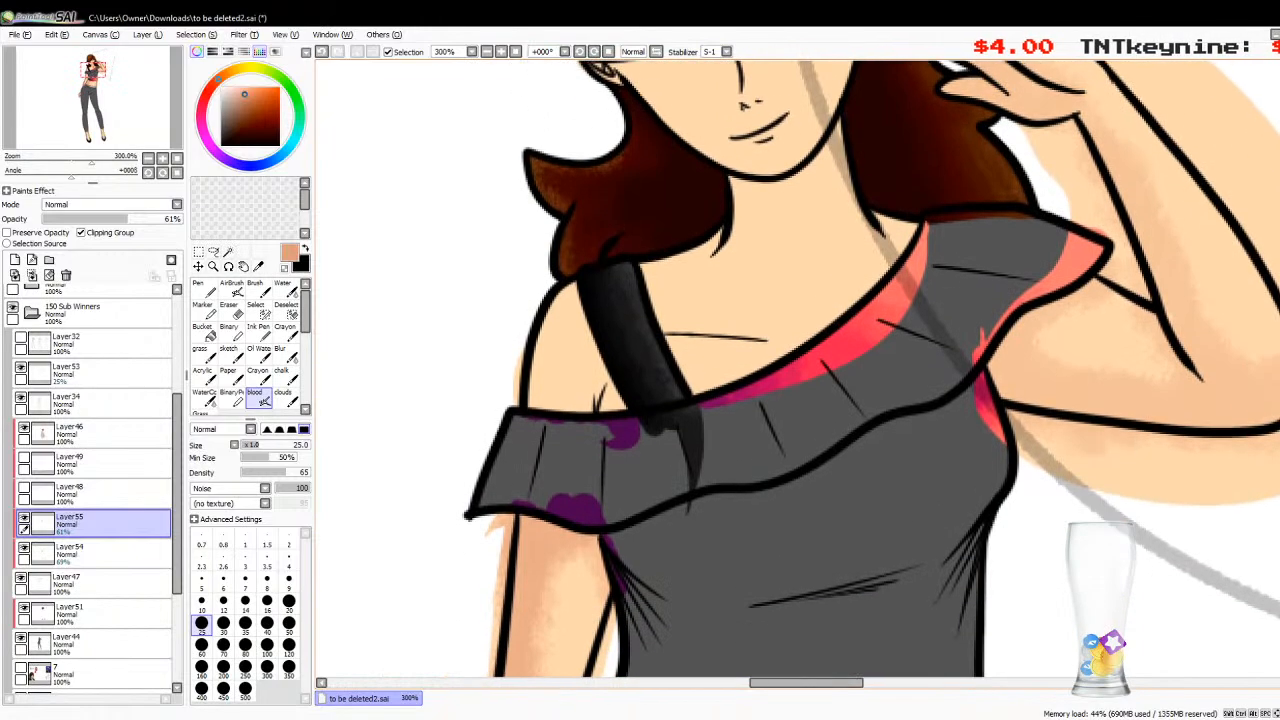
scroll(856, 370, "up", 3)
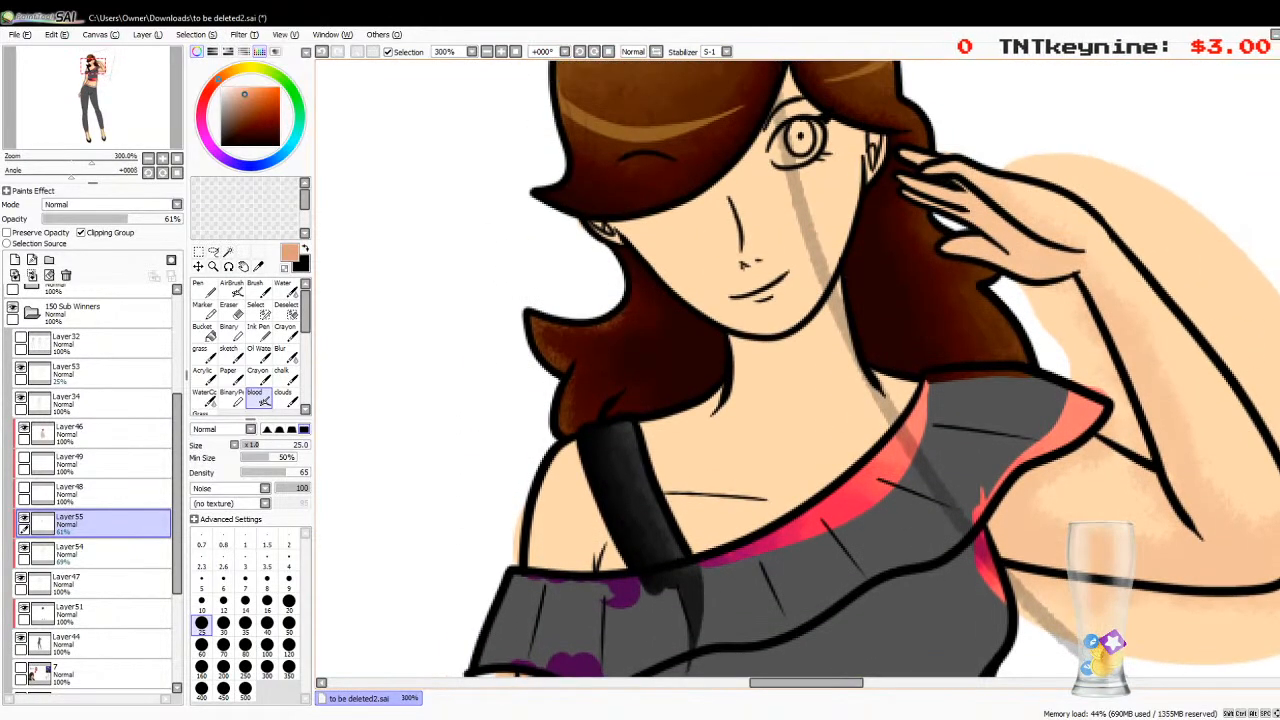
left_click_drag(752, 683, 774, 683)
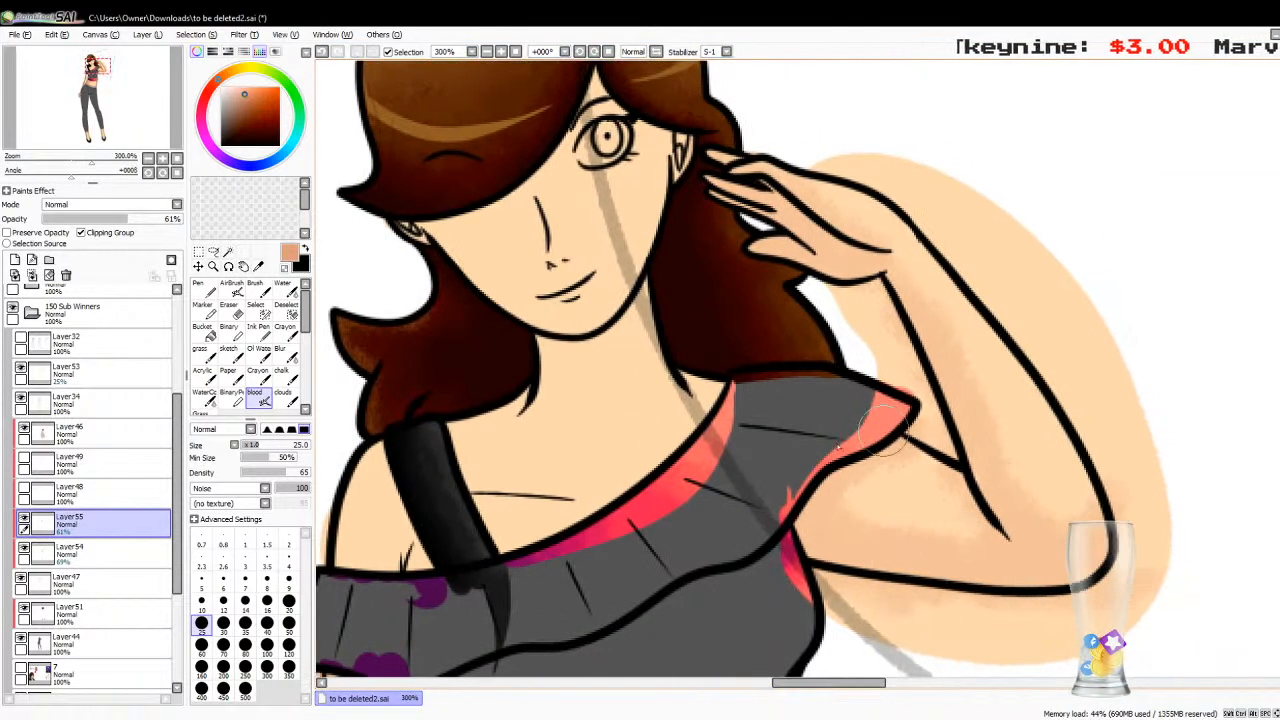
mouse_move(905, 425)
left_mouse_down()
mouse_move(817, 480)
mouse_move(802, 545)
mouse_move(907, 575)
mouse_move(1067, 565)
mouse_move(1100, 550)
mouse_move(1060, 556)
mouse_move(1011, 517)
mouse_move(881, 291)
mouse_move(817, 228)
mouse_move(747, 237)
mouse_move(707, 165)
mouse_move(717, 150)
mouse_move(745, 178)
left_mouse_up()
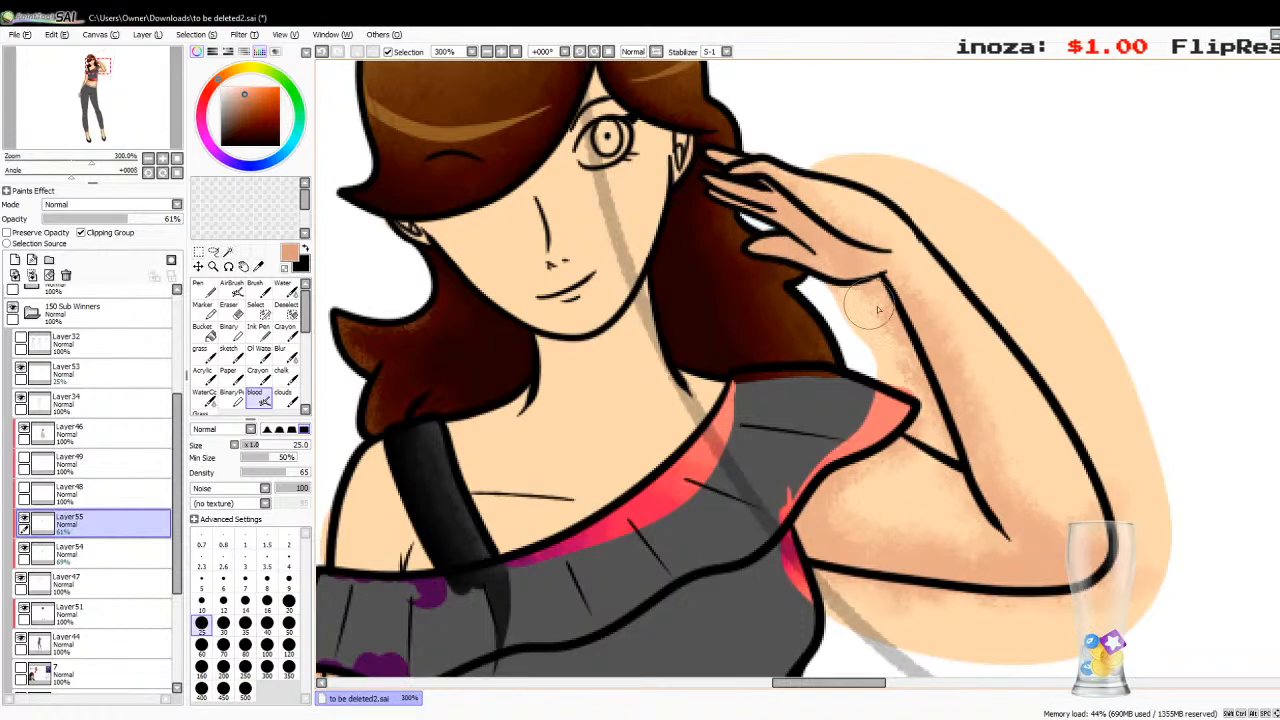
Step: Deepen the shadows on both ankles and feet beneath the trouser cuffs and along their left sides
scroll(1268, 265, "down", 10)
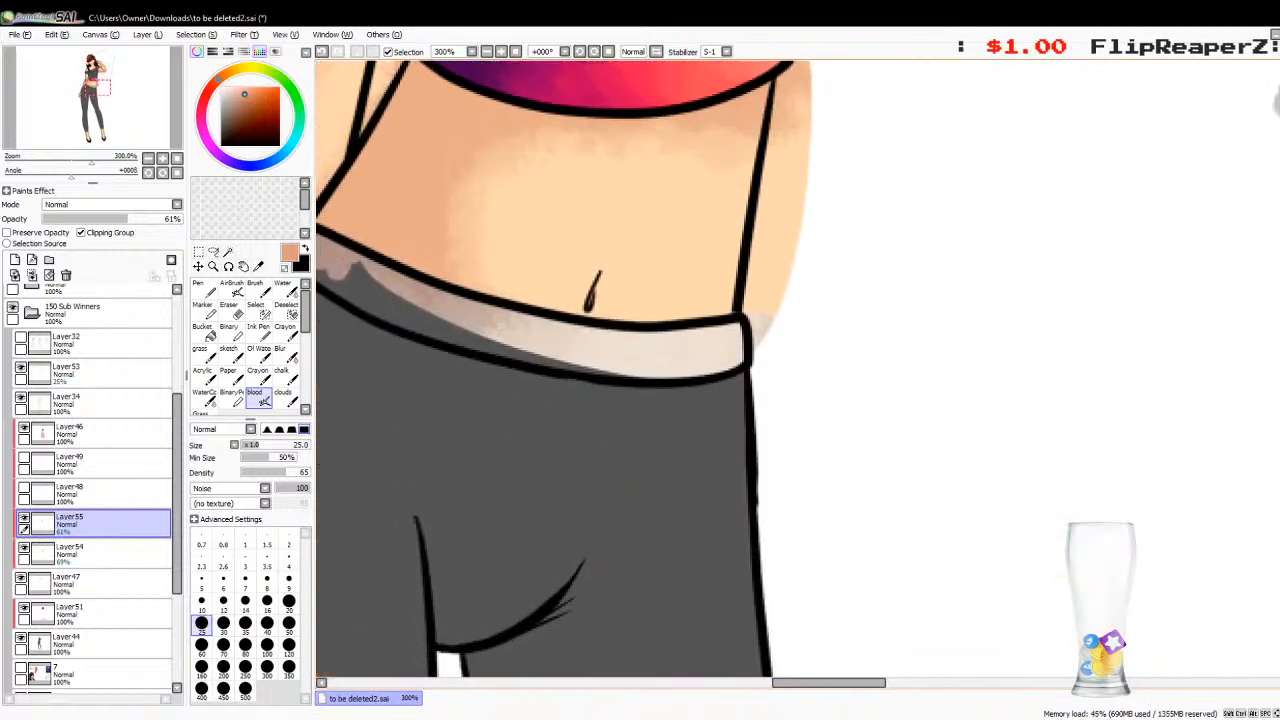
scroll(1229, 434, "down", 10)
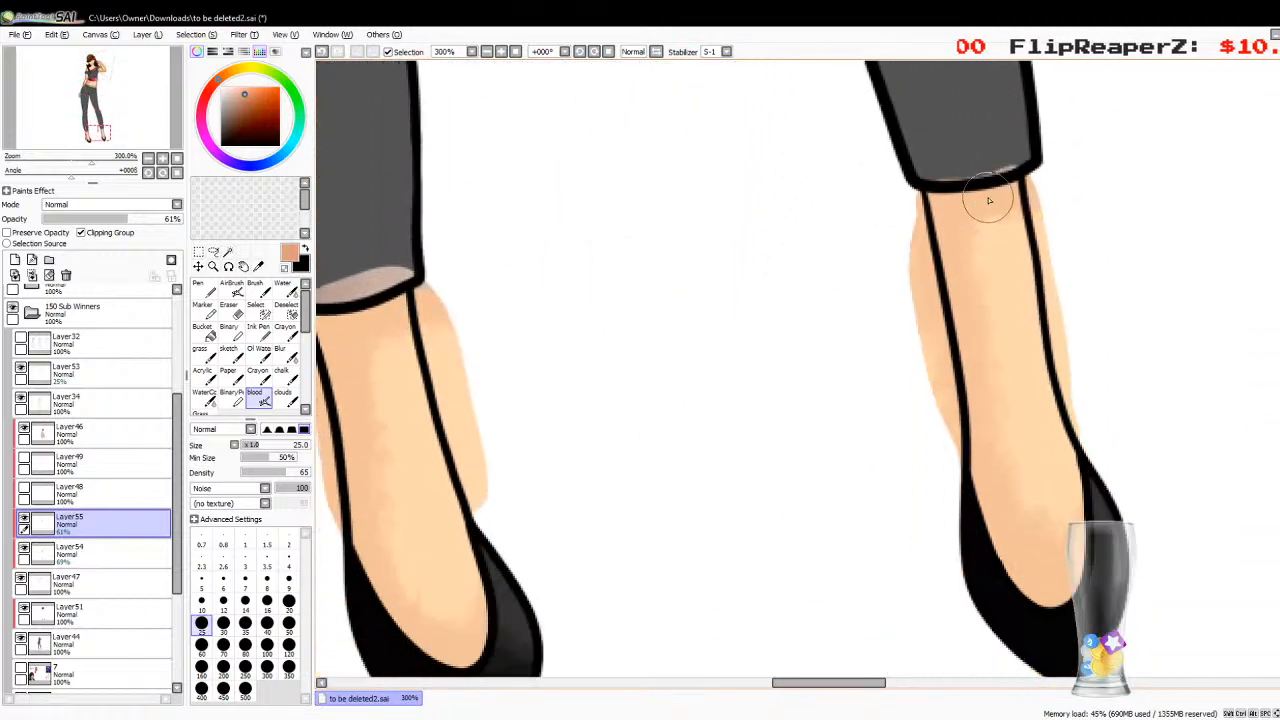
mouse_move(988, 200)
left_mouse_down()
mouse_move(943, 180)
mouse_move(952, 186)
mouse_move(932, 215)
mouse_move(969, 470)
mouse_move(986, 530)
mouse_move(1016, 563)
mouse_move(1102, 580)
left_mouse_up()
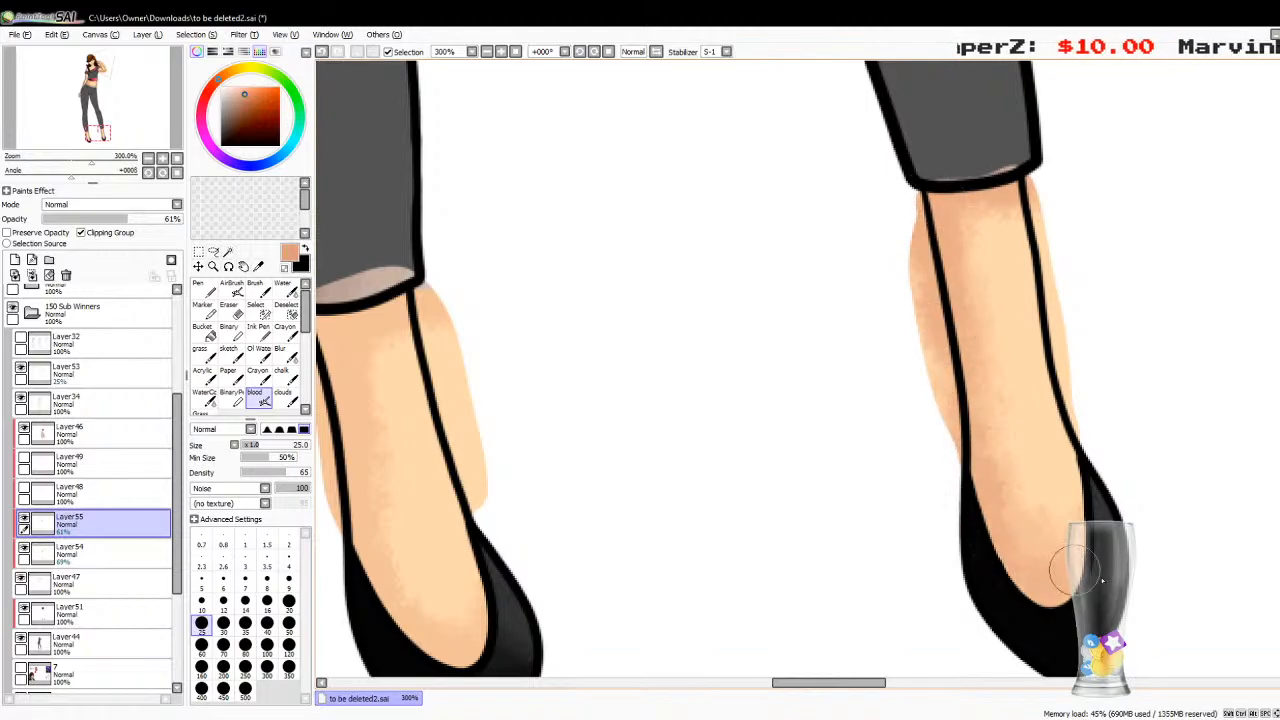
left_click_drag(840, 683, 790, 683)
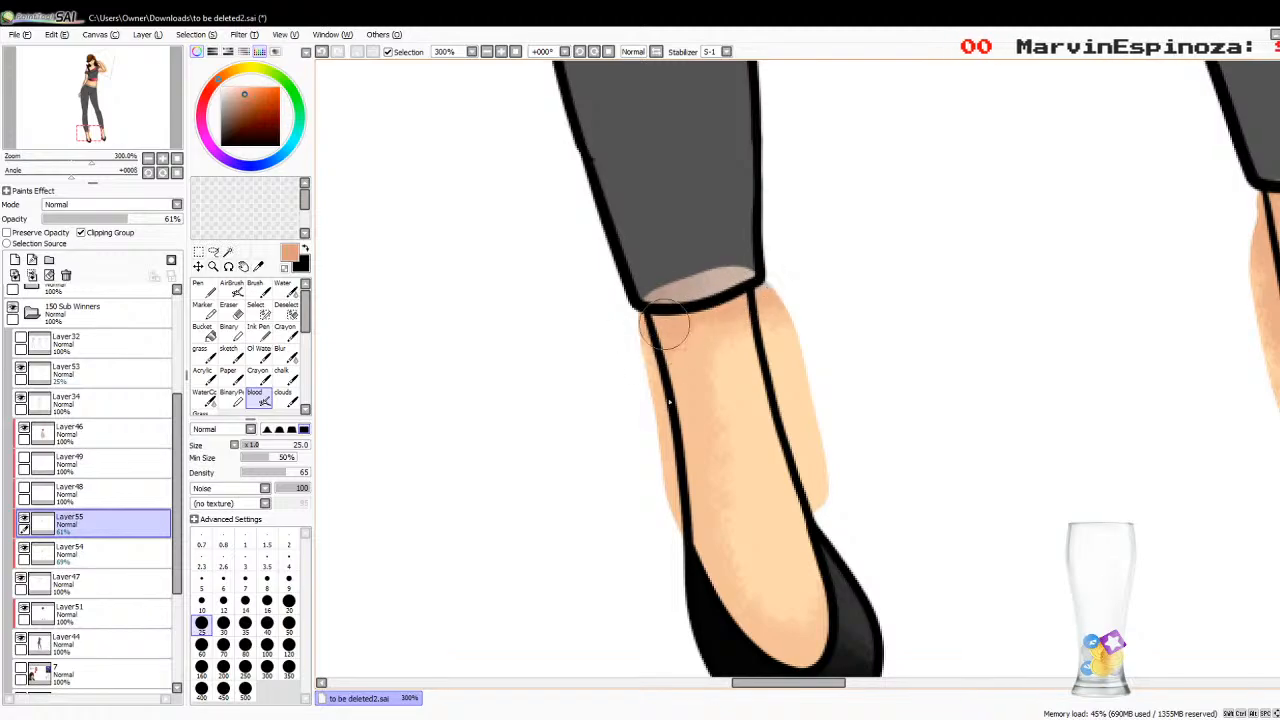
mouse_move(668, 325)
left_mouse_down()
mouse_move(684, 541)
mouse_move(714, 601)
mouse_move(762, 652)
mouse_move(847, 652)
mouse_move(754, 655)
mouse_move(739, 628)
left_mouse_up()
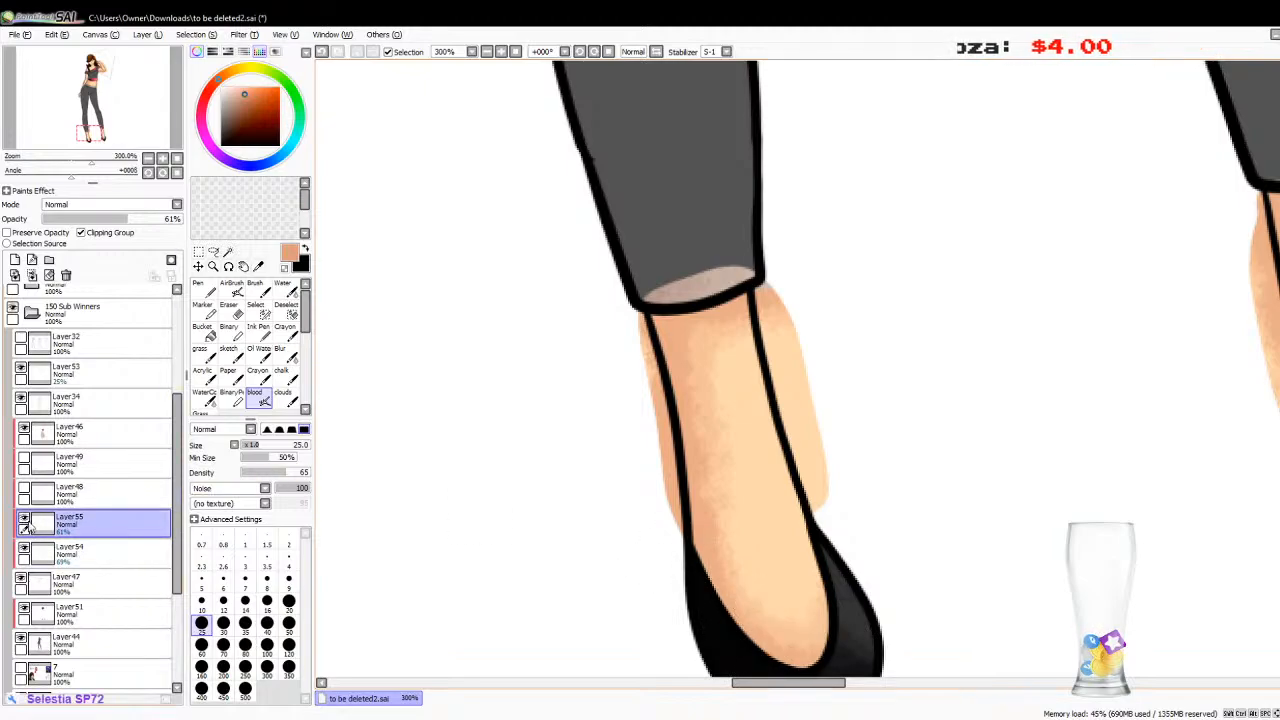
Step: Hide Layer55, make Layer54 active and restore its opacity to 100%
left_click(24, 519)
left_click(72, 553)
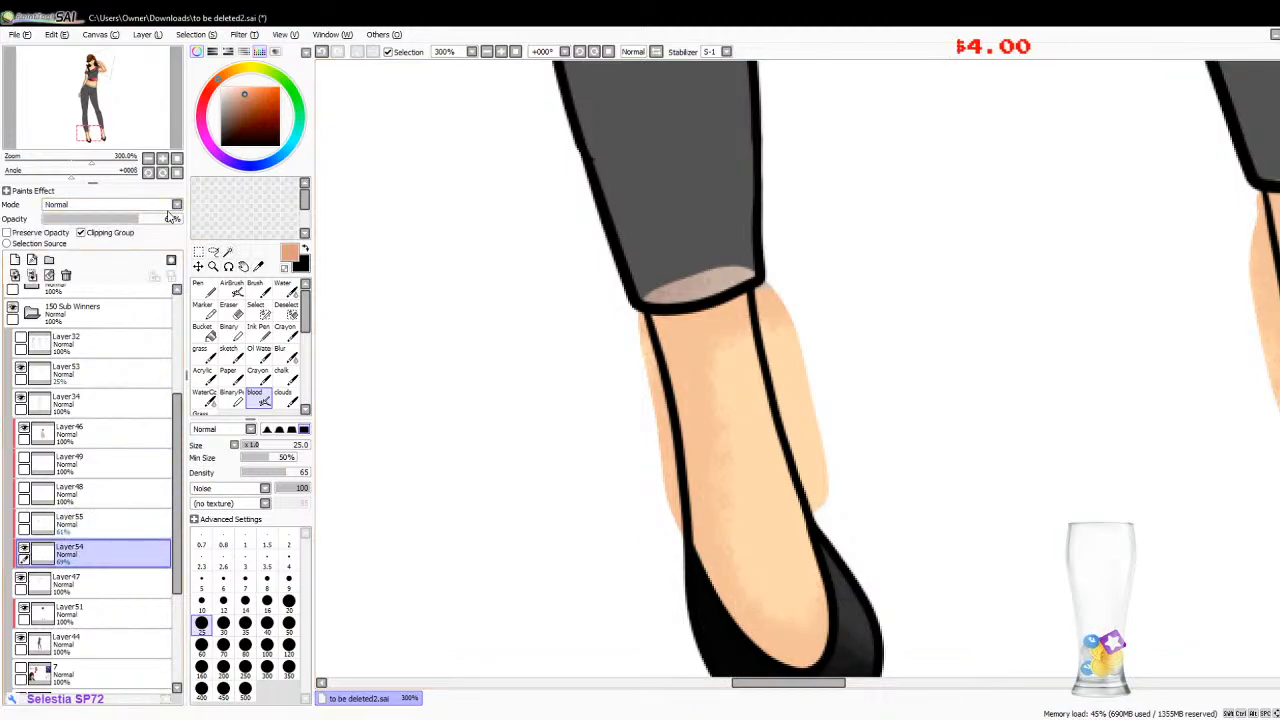
left_click_drag(172, 218, 213, 230)
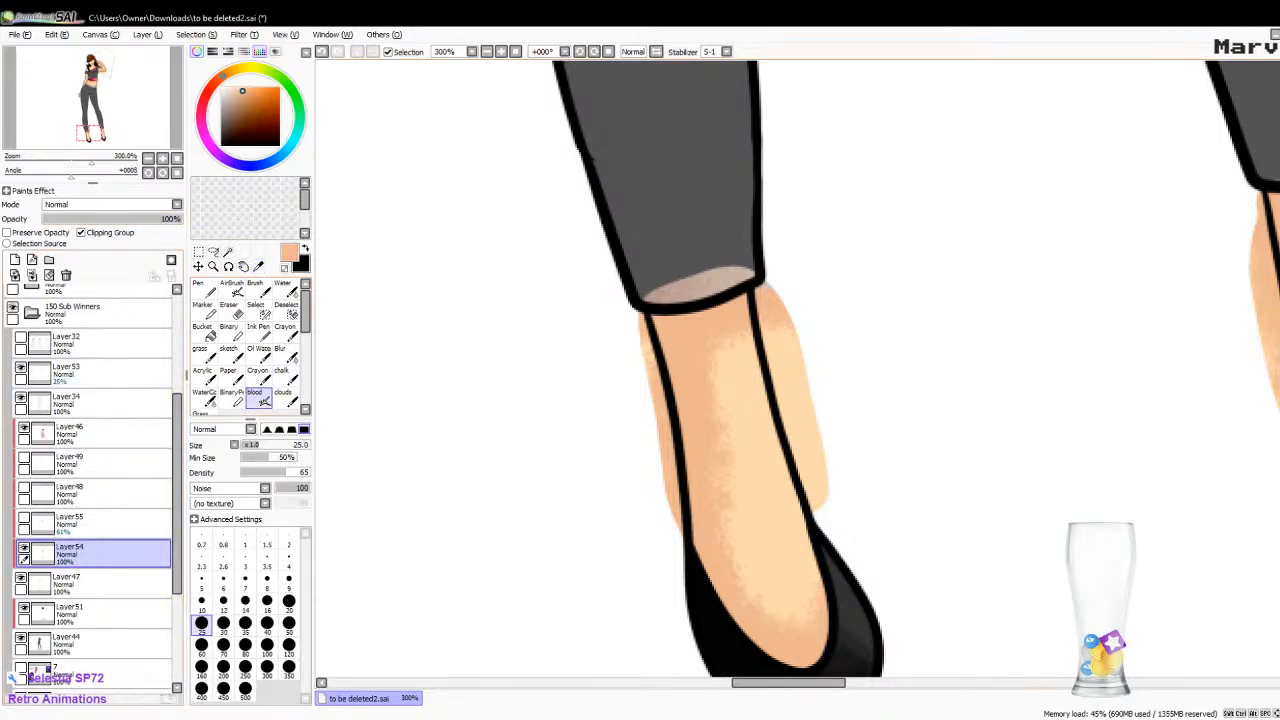
Step: Shade the bare shoulder beside the black strap in the lighter shadow peach and undo the last two strokes
left_click_drag(90, 133, 90, 67)
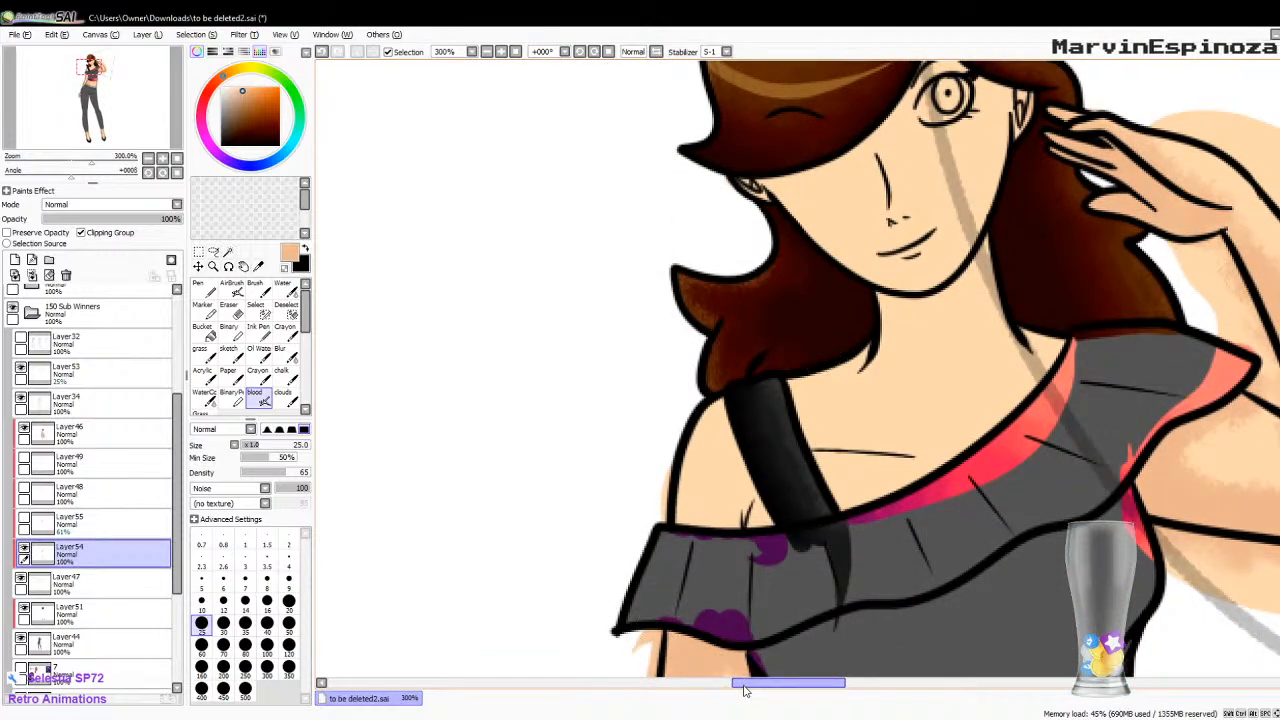
left_click_drag(743, 686, 766, 686)
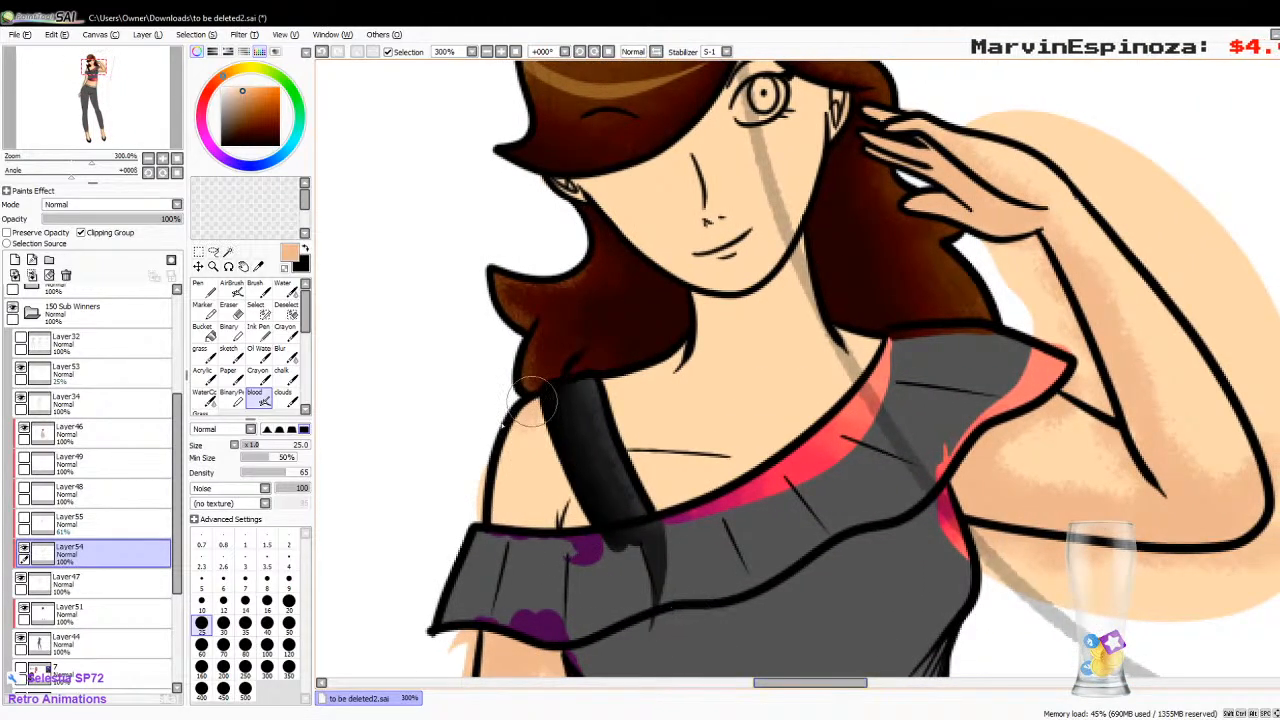
mouse_move(482, 512)
left_mouse_down()
mouse_move(546, 534)
mouse_move(600, 527)
mouse_move(562, 443)
left_mouse_up()
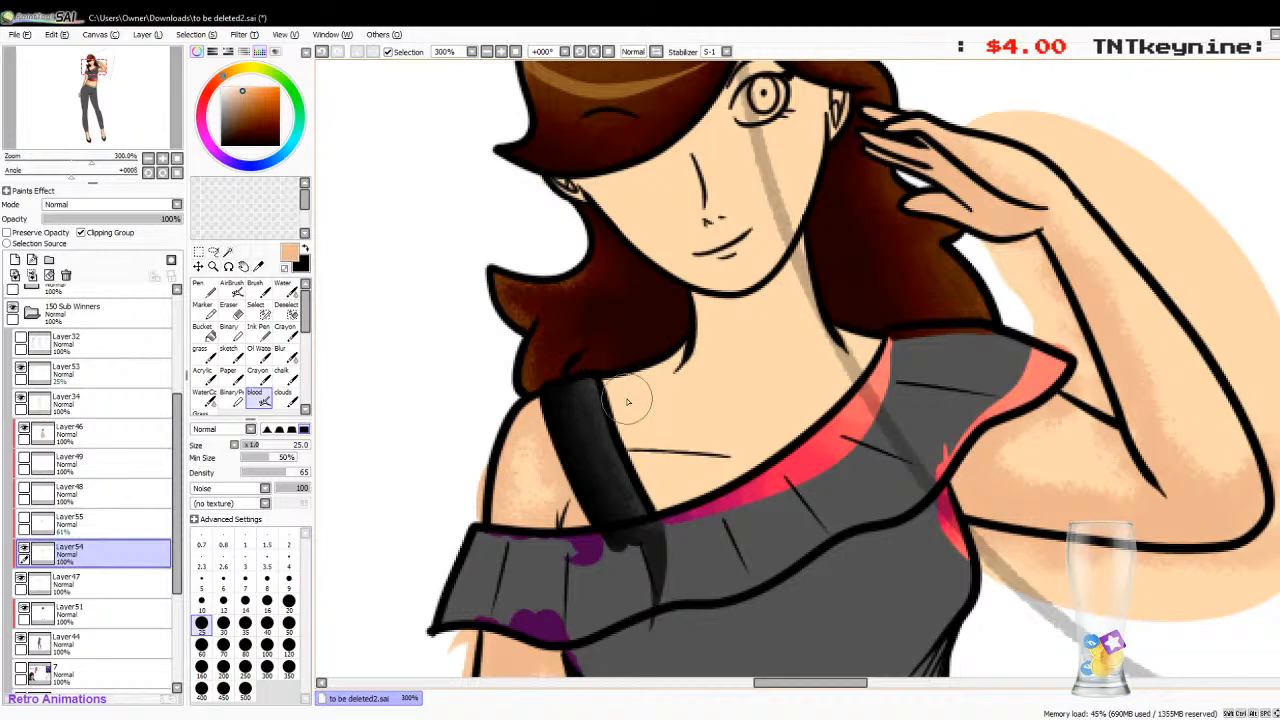
key("ctrl+z")
key("ctrl+z")
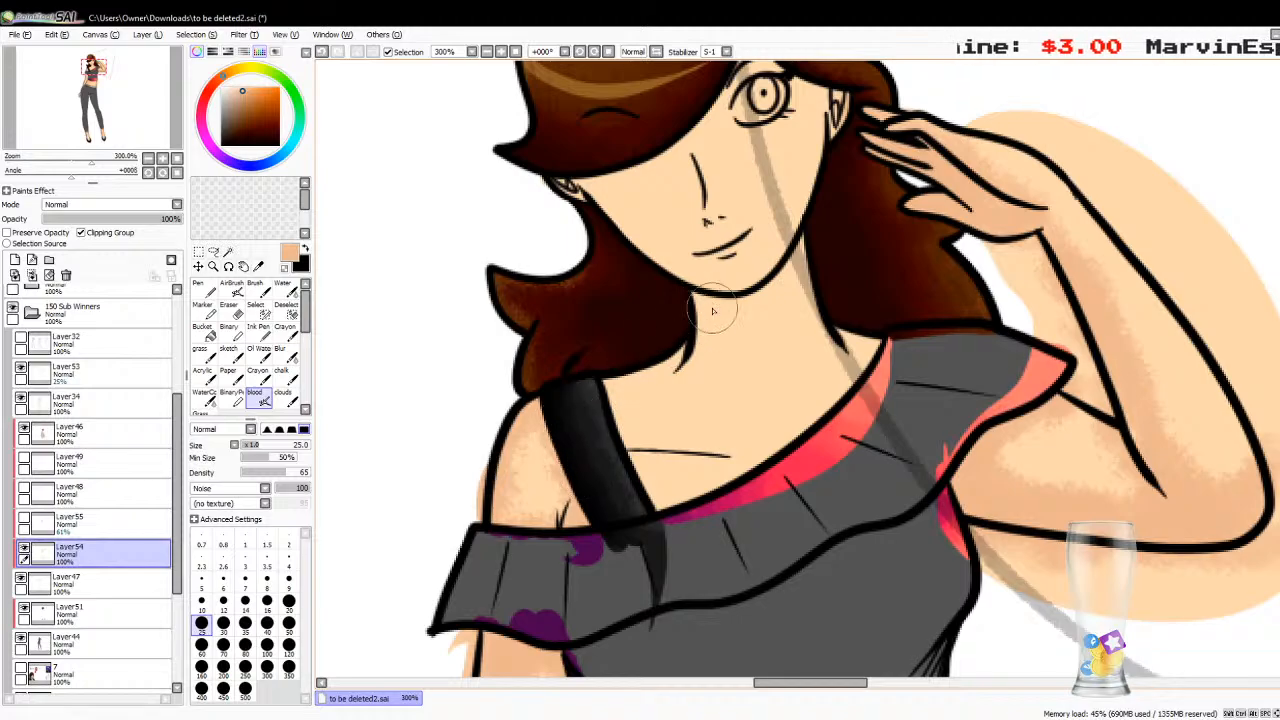
Step: Shade the neck beneath the chin at brush size 20 and the skin around the collarbone at size 14
left_click(289, 602)
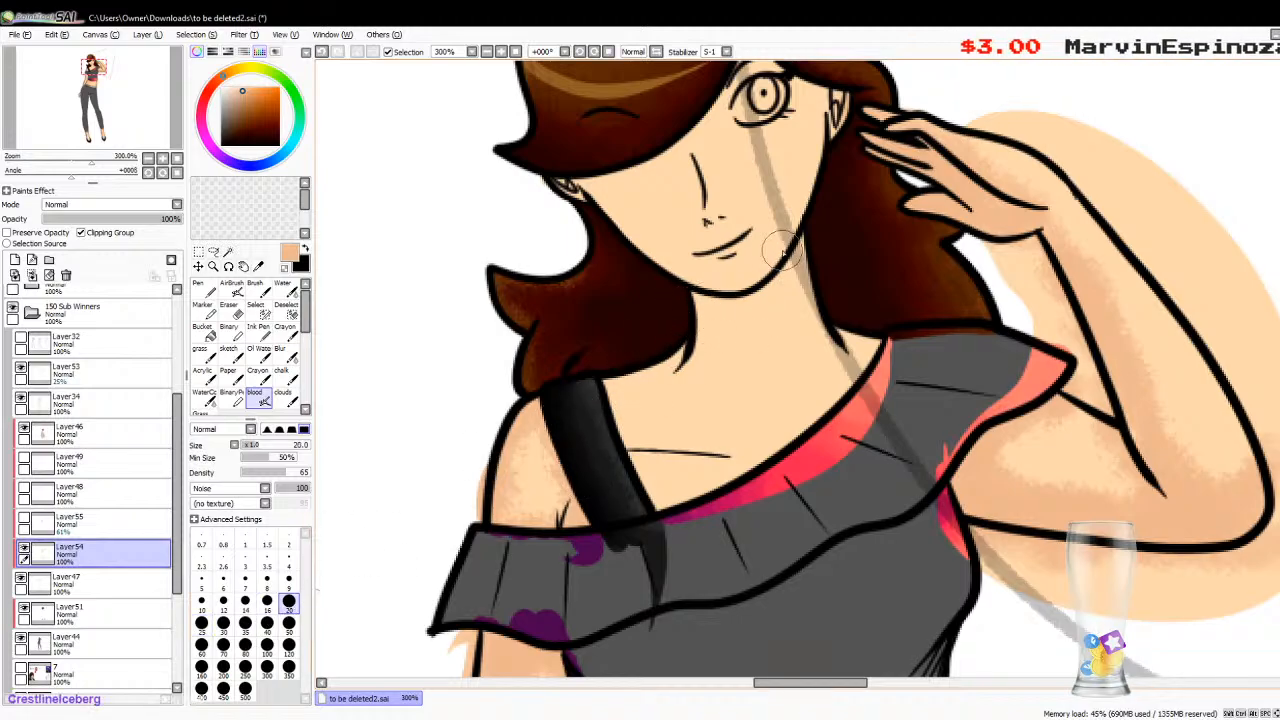
mouse_move(790, 284)
left_mouse_down()
mouse_move(806, 243)
mouse_move(760, 311)
mouse_move(735, 310)
mouse_move(768, 303)
mouse_move(690, 305)
left_mouse_up()
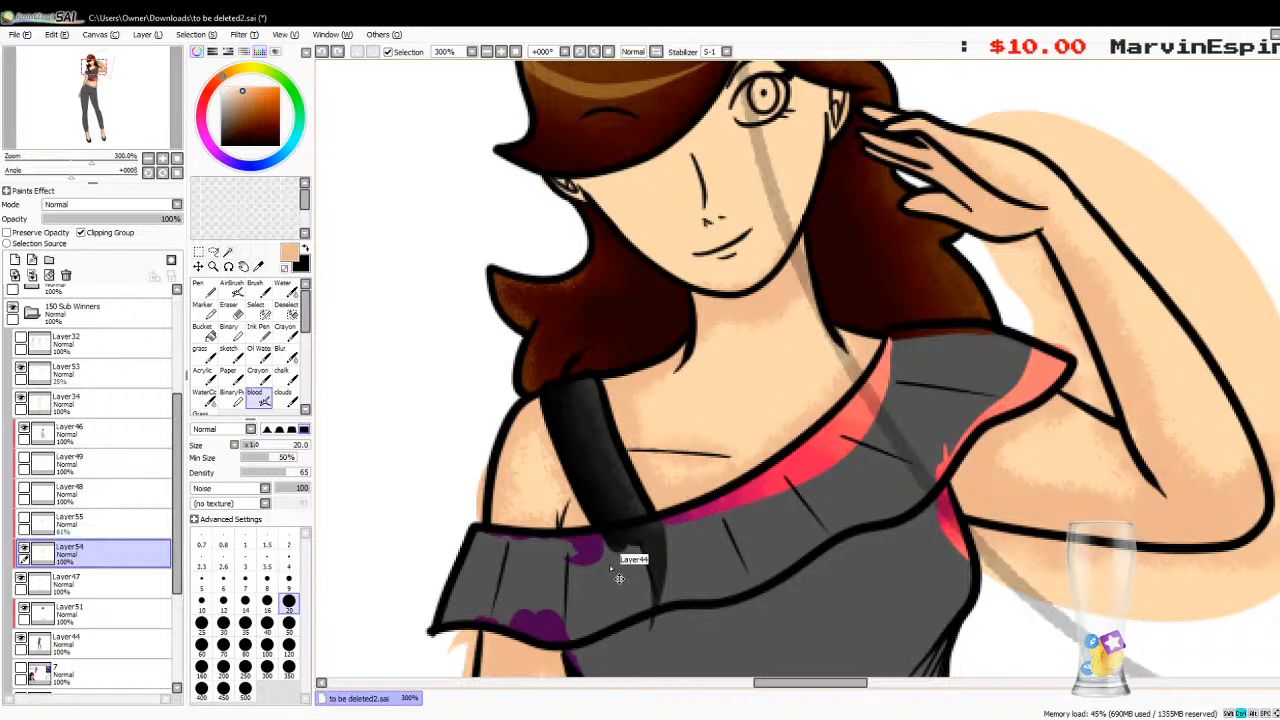
left_click(245, 601)
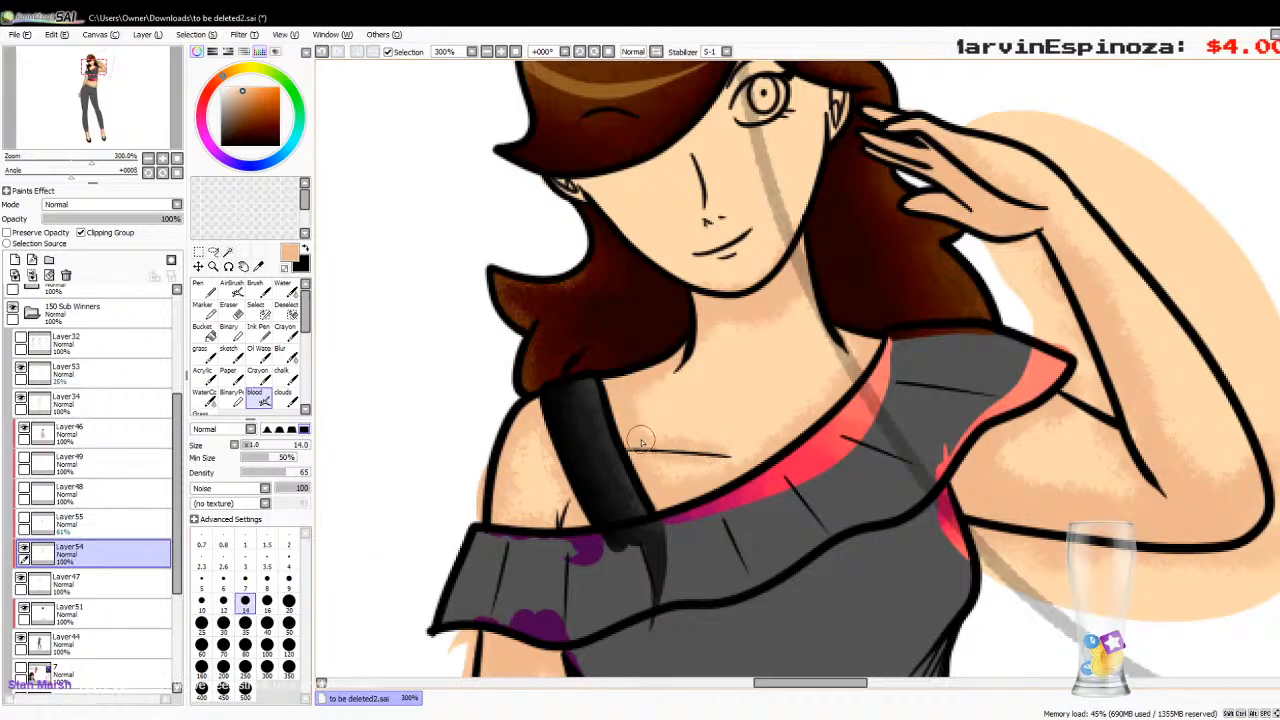
scroll(850, 370, "up", 3)
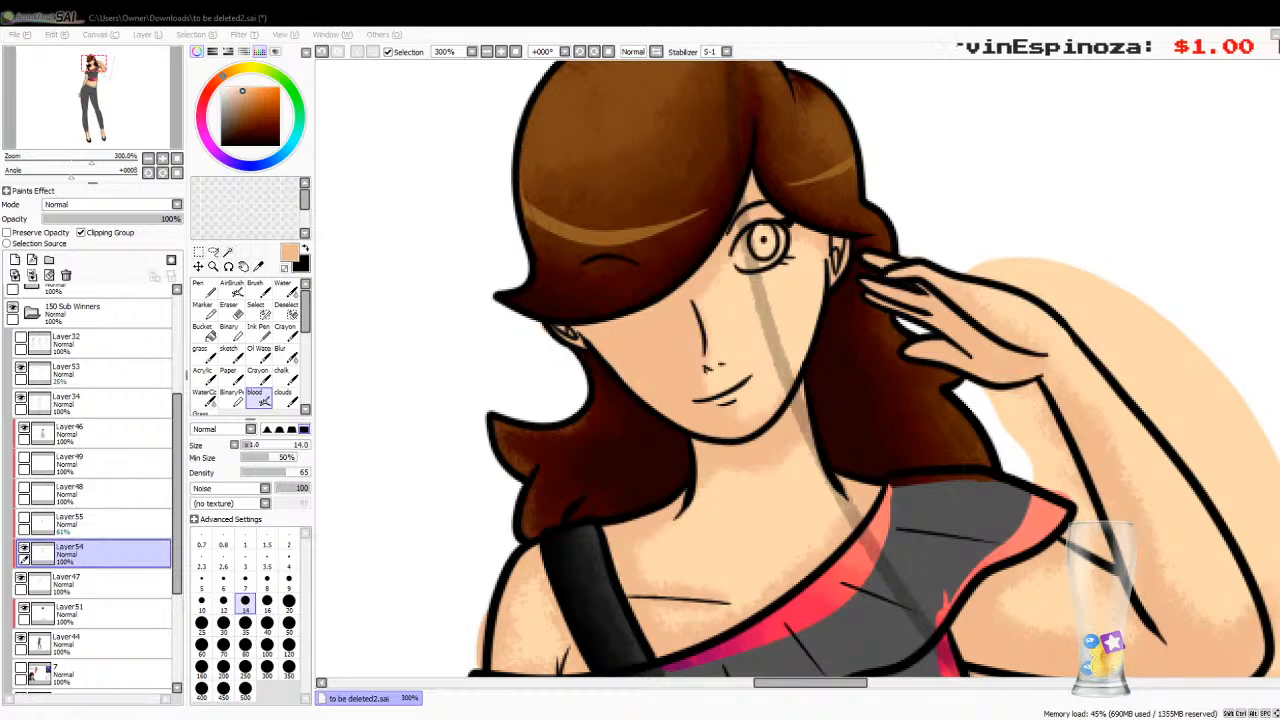
Step: Show Layer55 at 100% opacity and sample the darker peach from the shadow on the raised arm
left_click(50, 522)
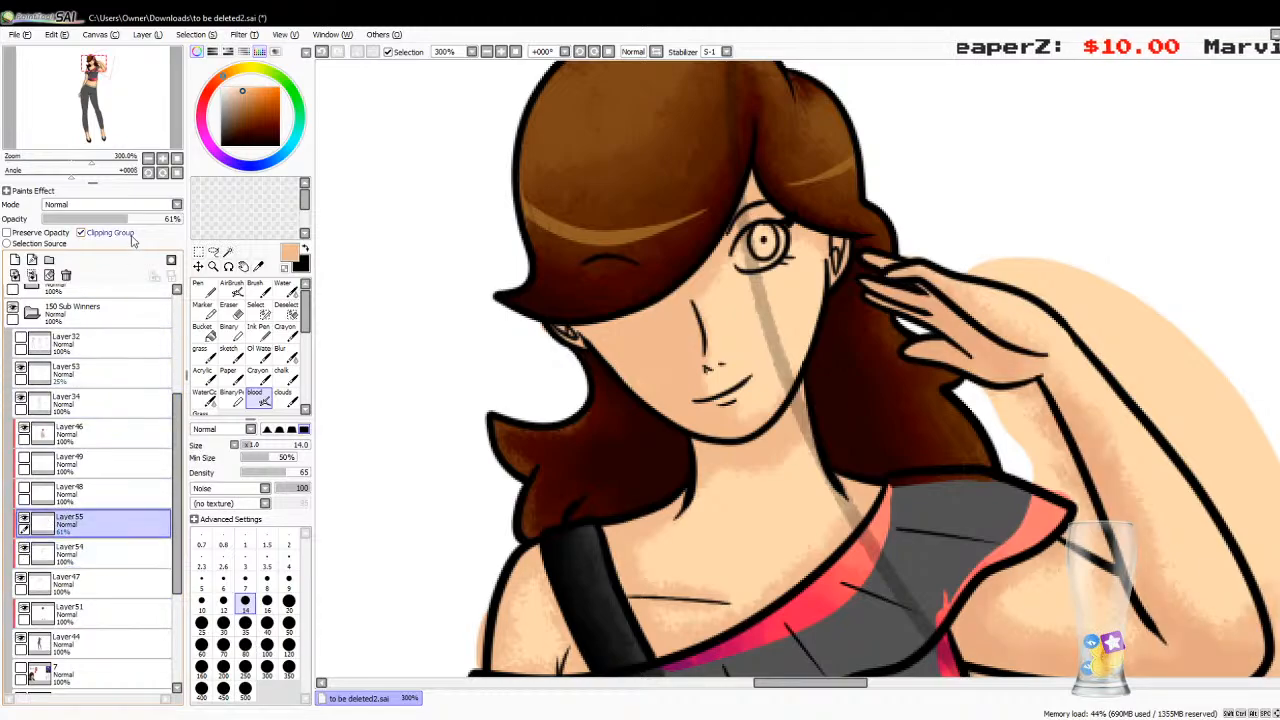
left_click(172, 222)
left_click(258, 266)
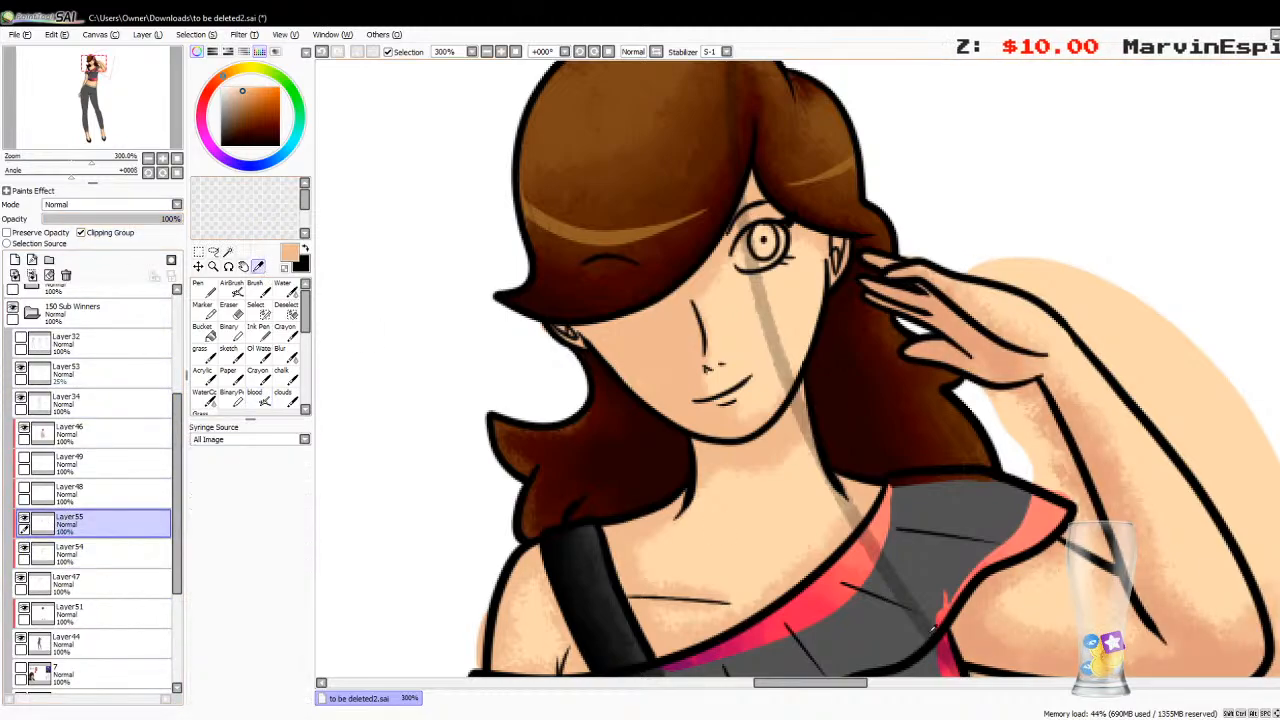
left_click(981, 650)
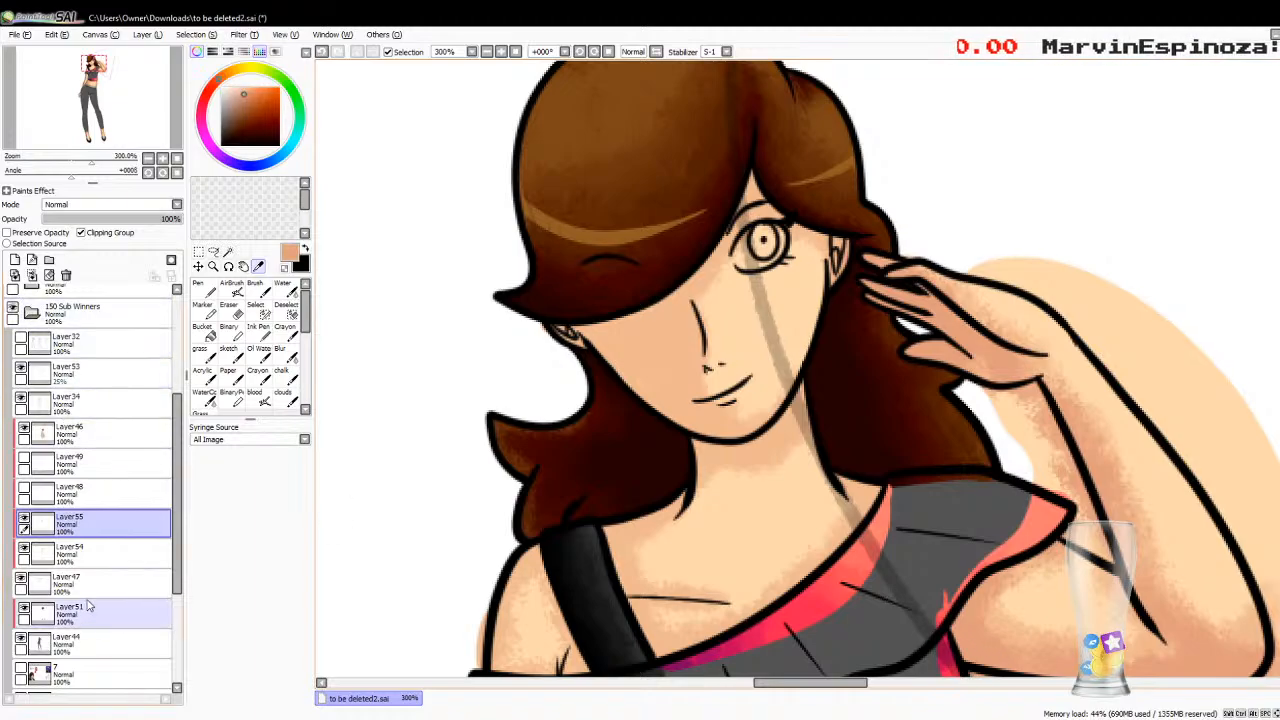
Step: Set Layer54's opacity to 69% and Layer55's opacity to 62%
left_click(87, 556)
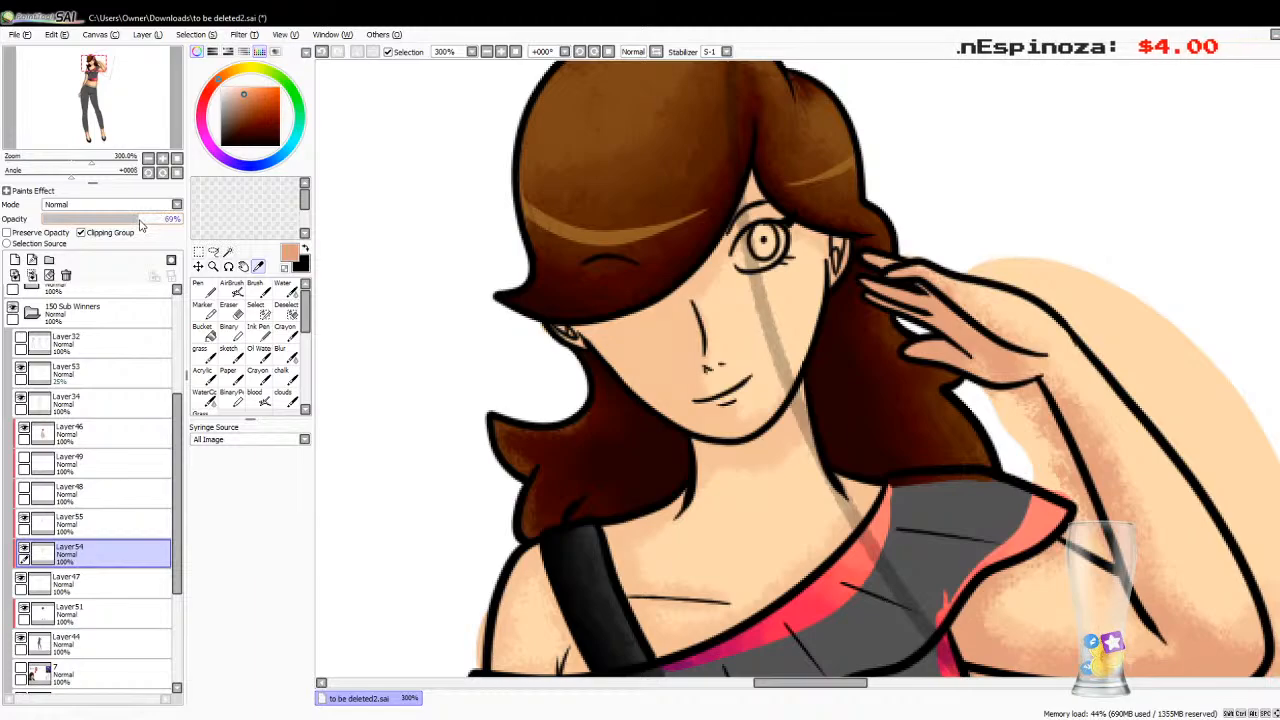
left_click(90, 524)
left_click_drag(152, 223, 147, 224)
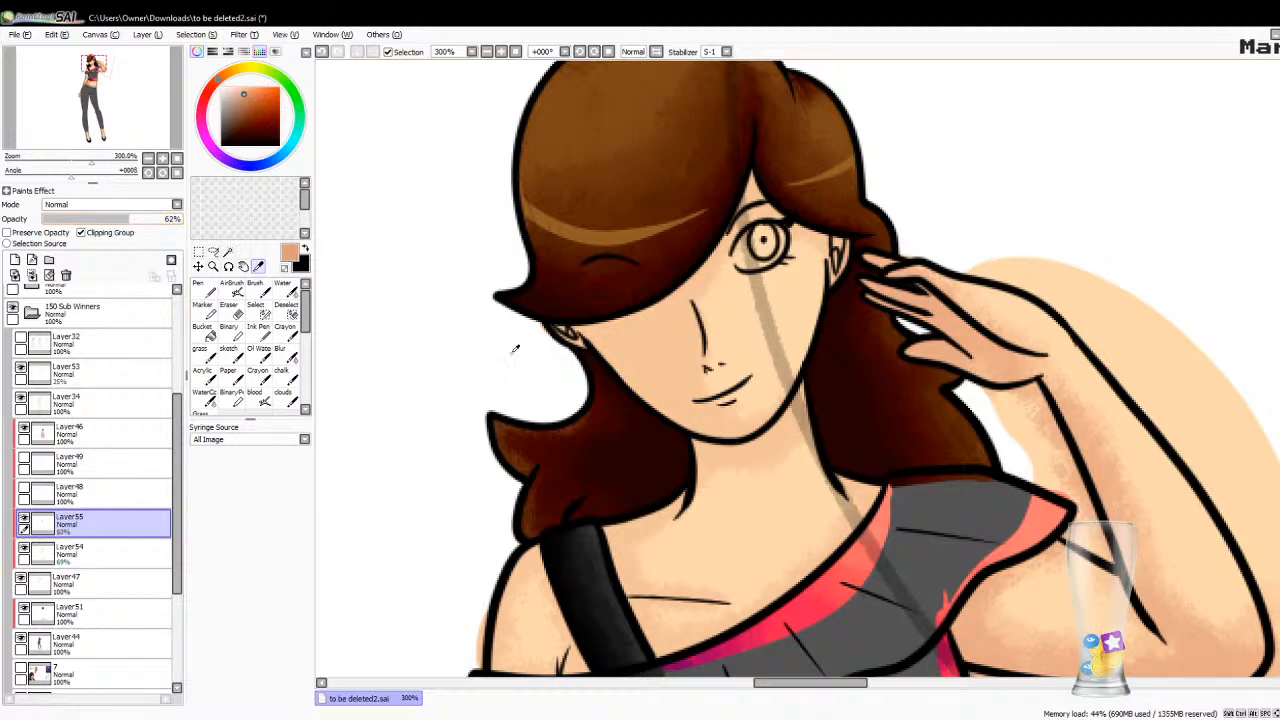
Step: Shade the face beneath the fringe and along the jaw with the darker peach, using the blood brush at size 14
left_click(231, 290)
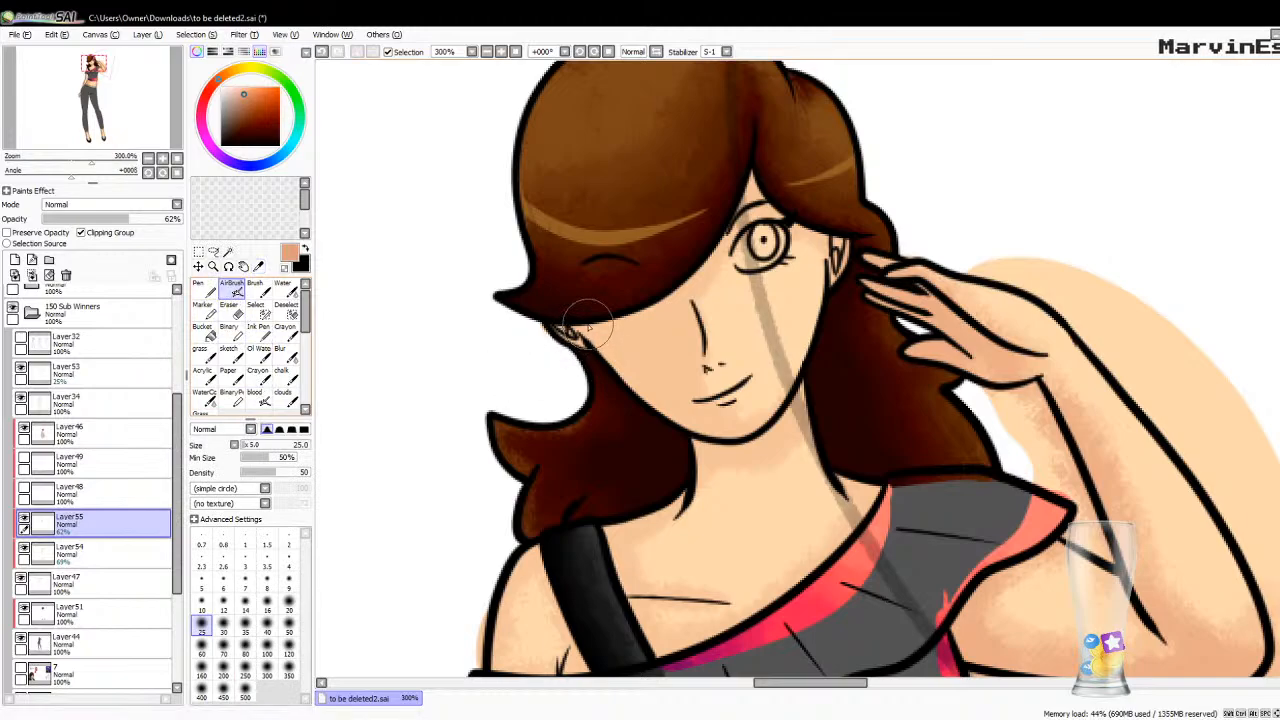
mouse_move(590, 328)
left_mouse_down()
mouse_move(550, 323)
mouse_move(565, 341)
mouse_move(582, 321)
mouse_move(627, 335)
left_mouse_up()
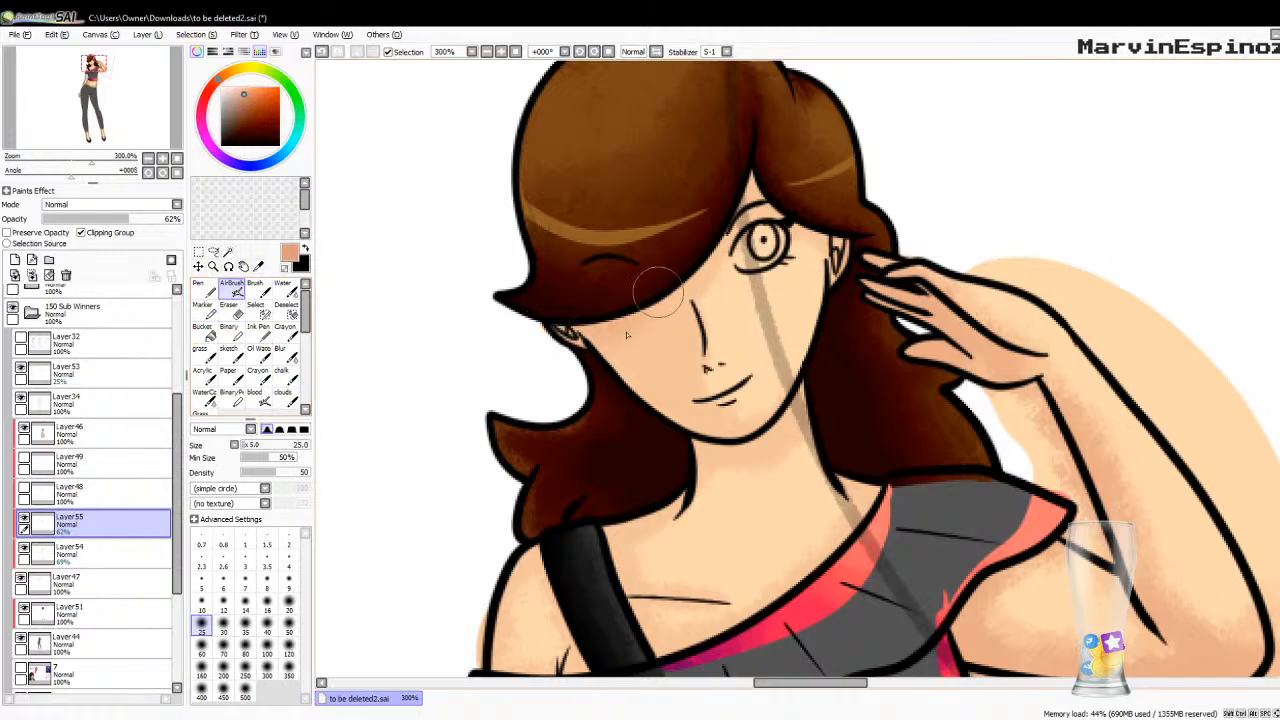
mouse_move(658, 292)
left_mouse_down()
mouse_move(705, 232)
mouse_move(674, 261)
mouse_move(657, 309)
mouse_move(685, 420)
left_mouse_up()
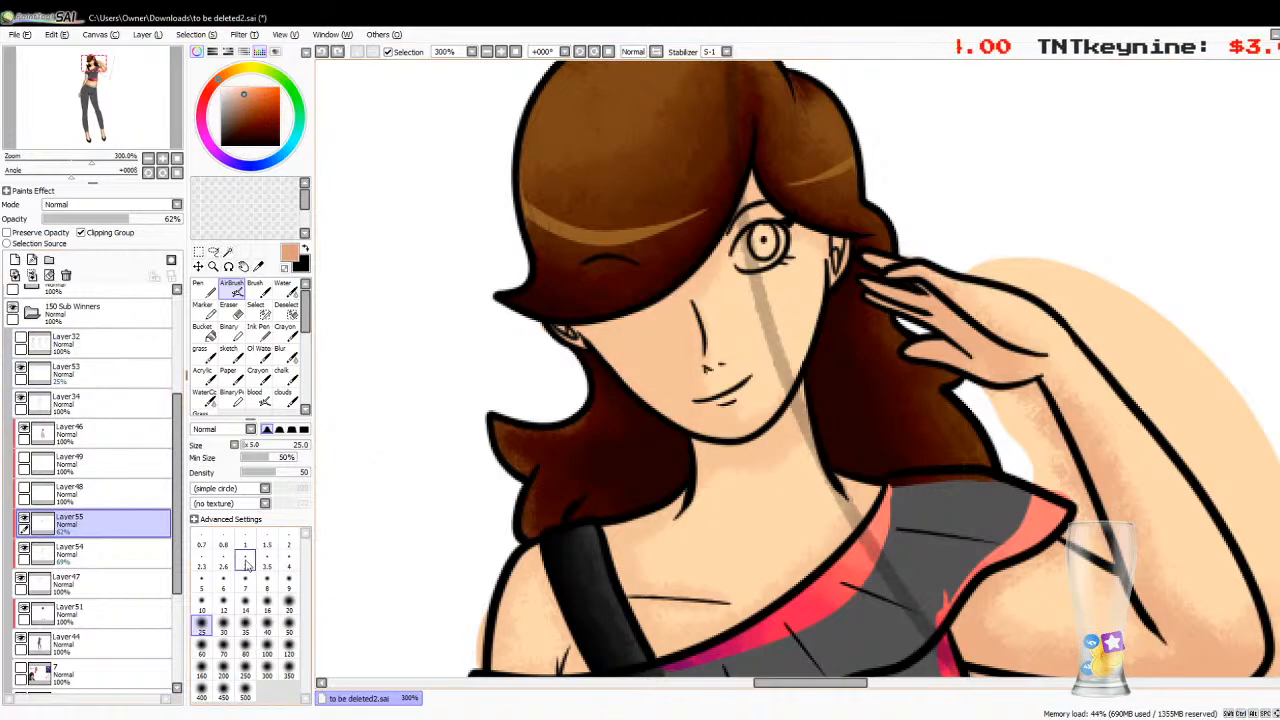
left_click(256, 396)
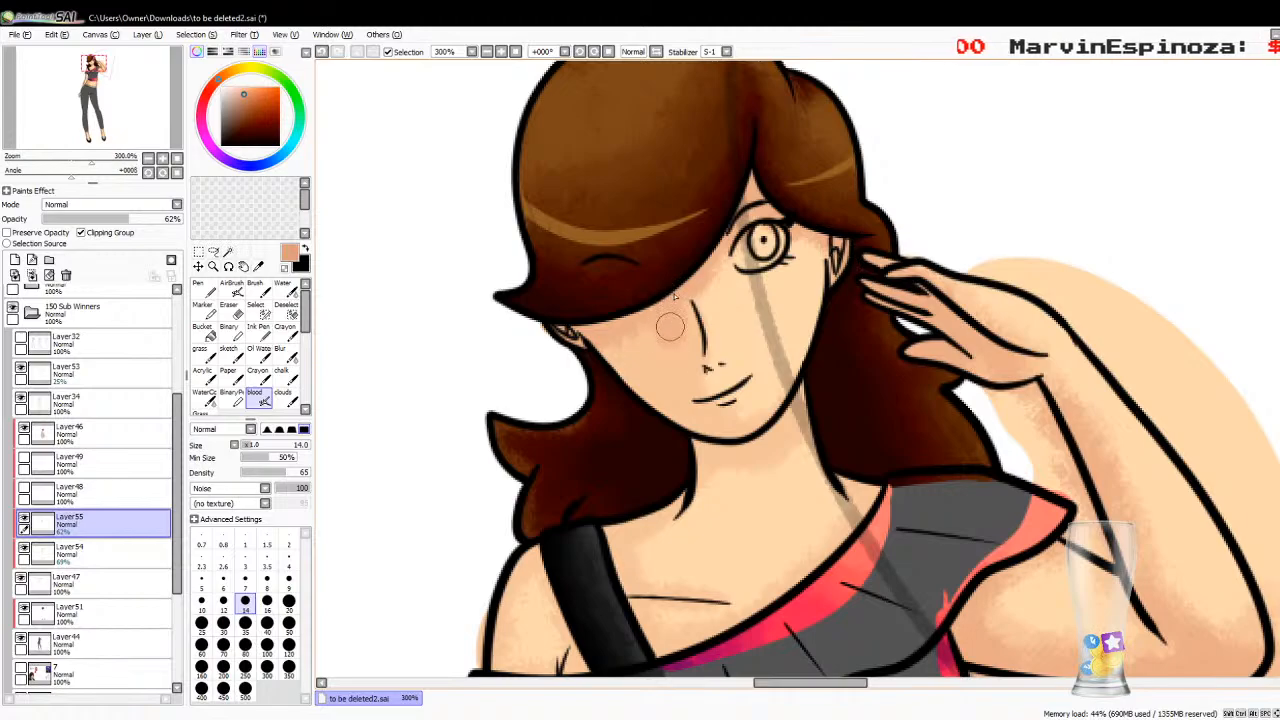
mouse_move(700, 412)
left_mouse_down()
mouse_move(746, 438)
mouse_move(793, 425)
left_mouse_up()
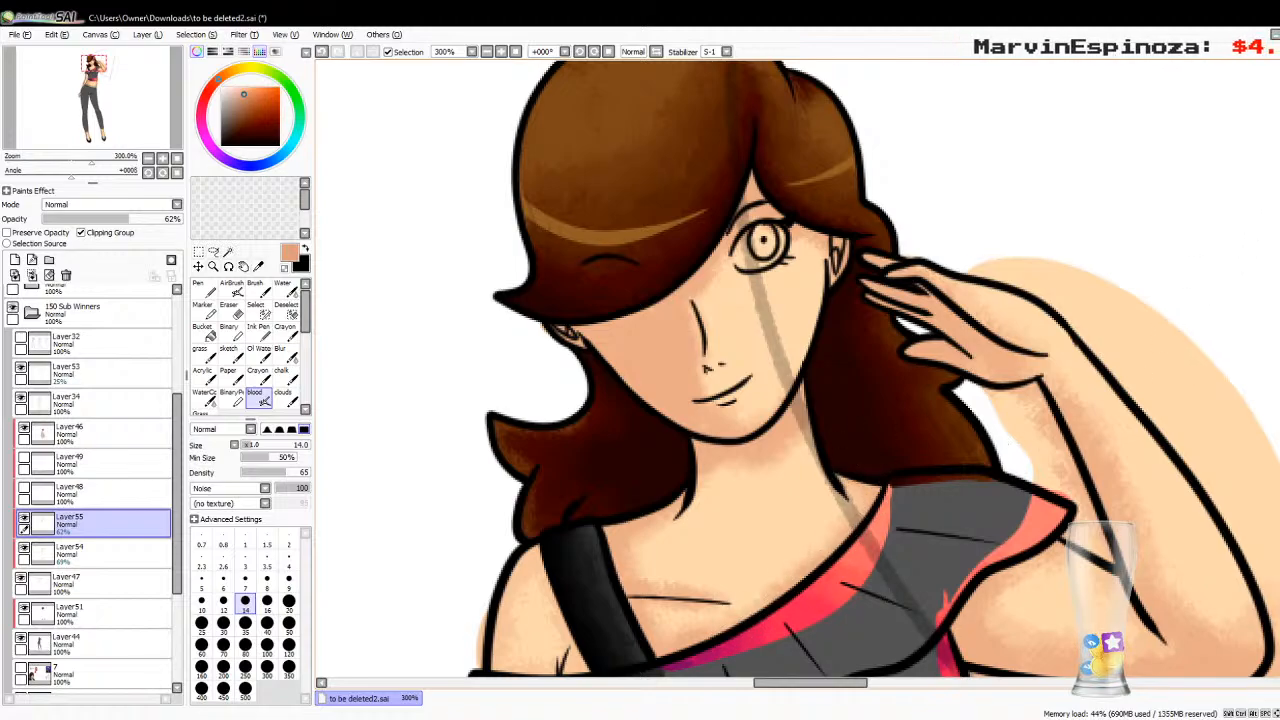
Step: Deepen the shadows on the bare shoulder along the ruffle's edge and beside the black strap with the darker peach
scroll(800, 370, "down", 5)
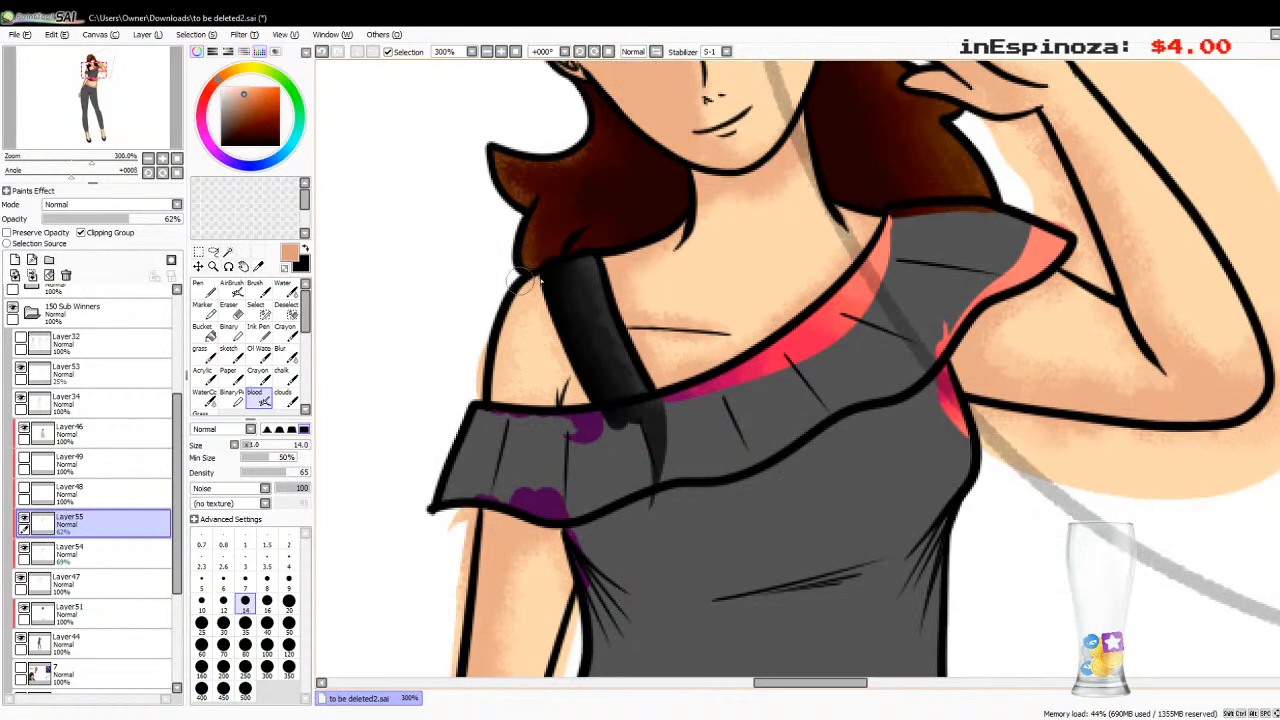
left_click_drag(491, 396, 593, 401)
mouse_move(567, 333)
left_mouse_down()
mouse_move(545, 291)
mouse_move(588, 311)
left_mouse_up()
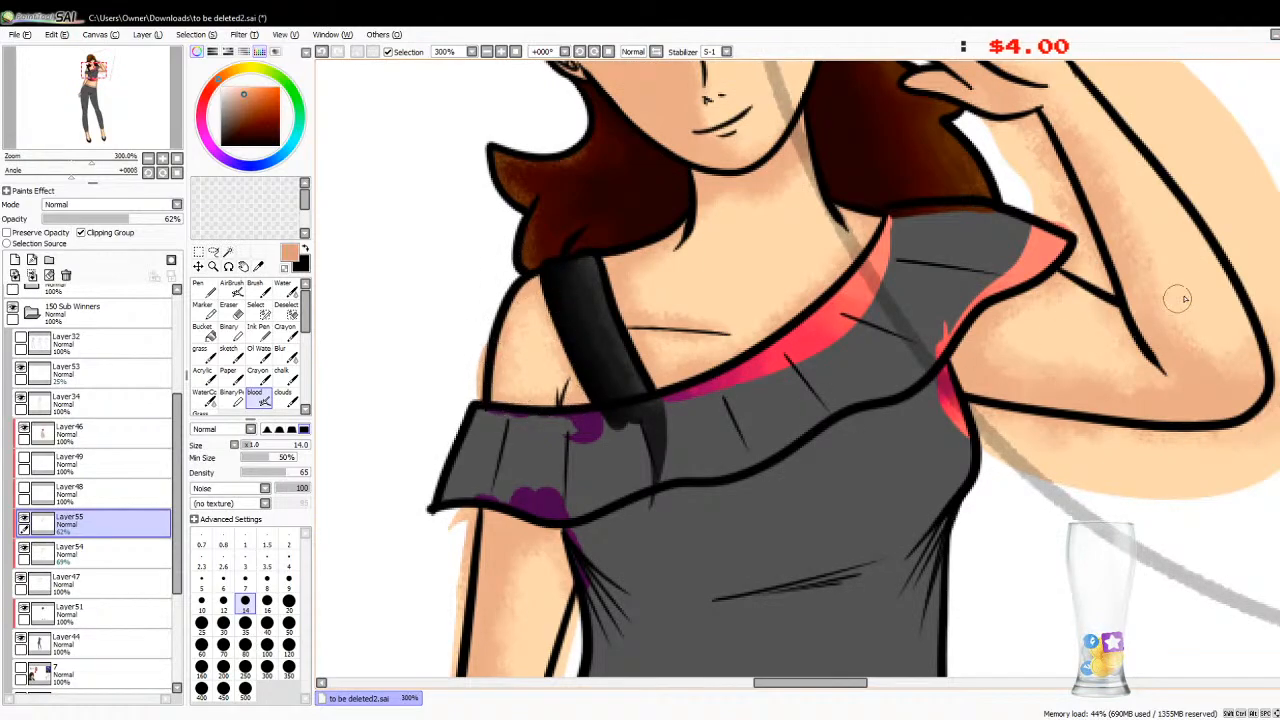
Step: Merge Layer55 down into Layer54, add a new clipped layer above it and choose a darker reddish peach
scroll(798, 369, "down", 10)
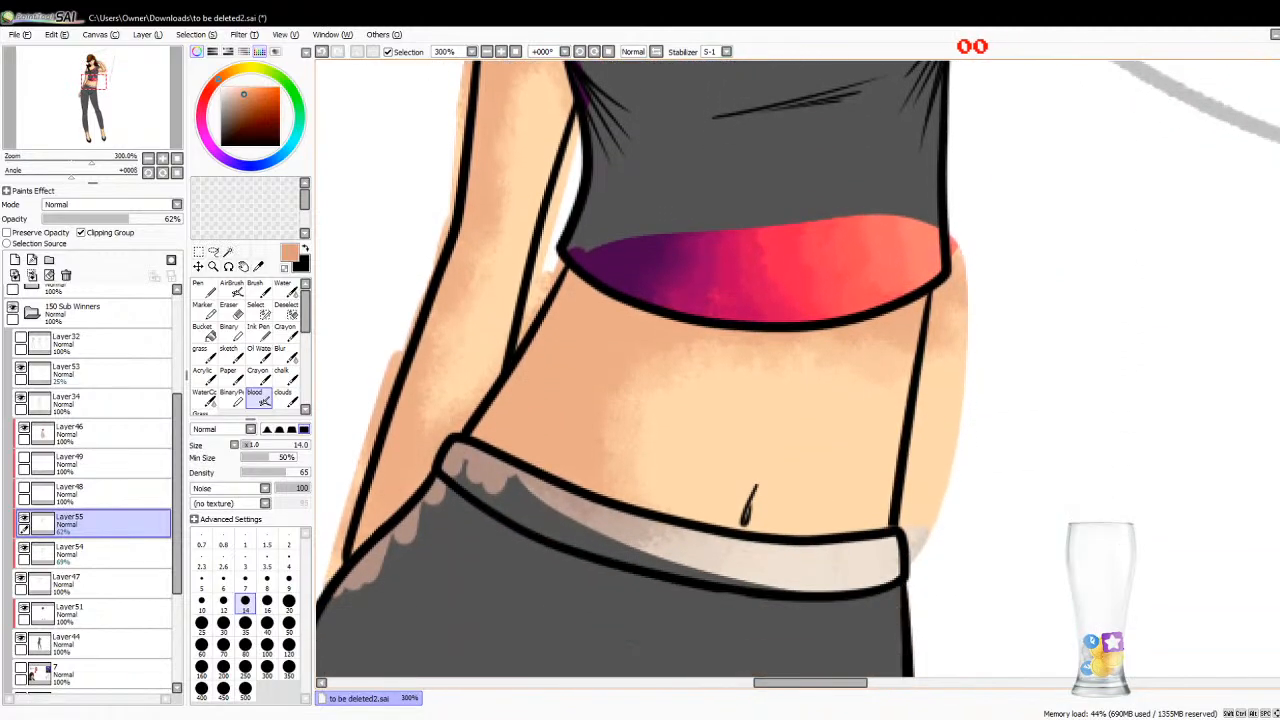
scroll(640, 370, "down", 15)
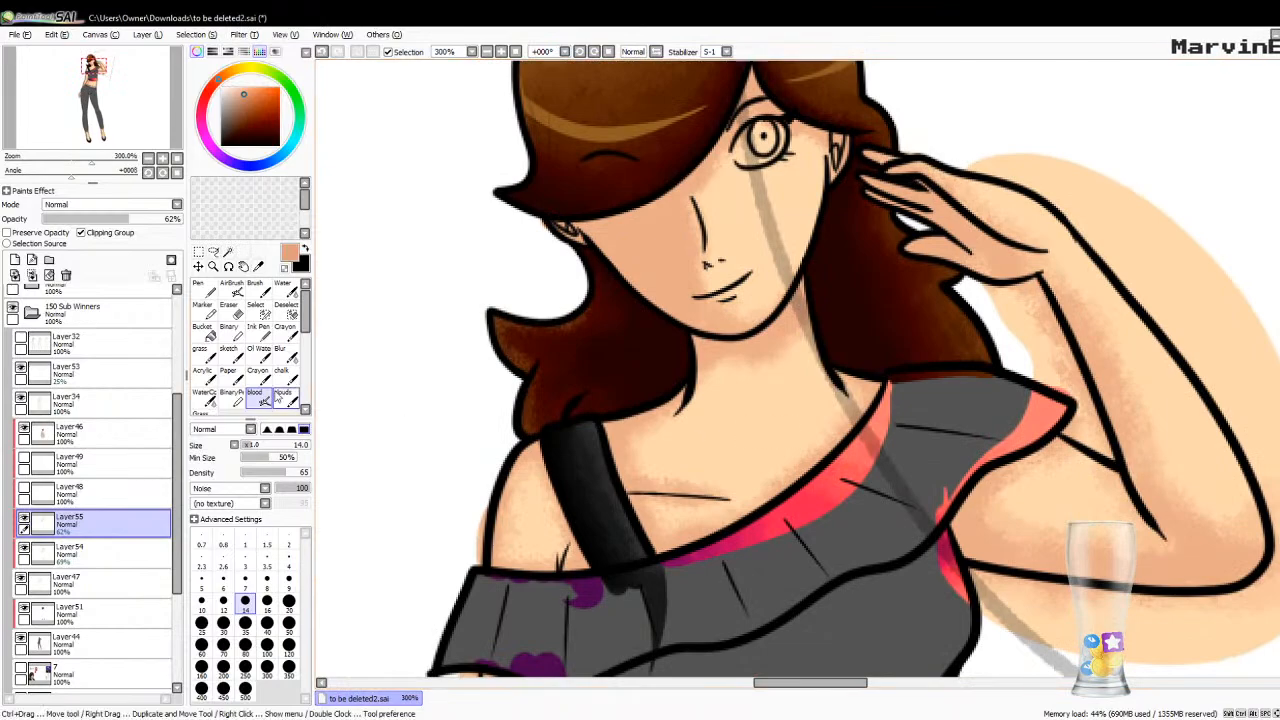
left_click(150, 158)
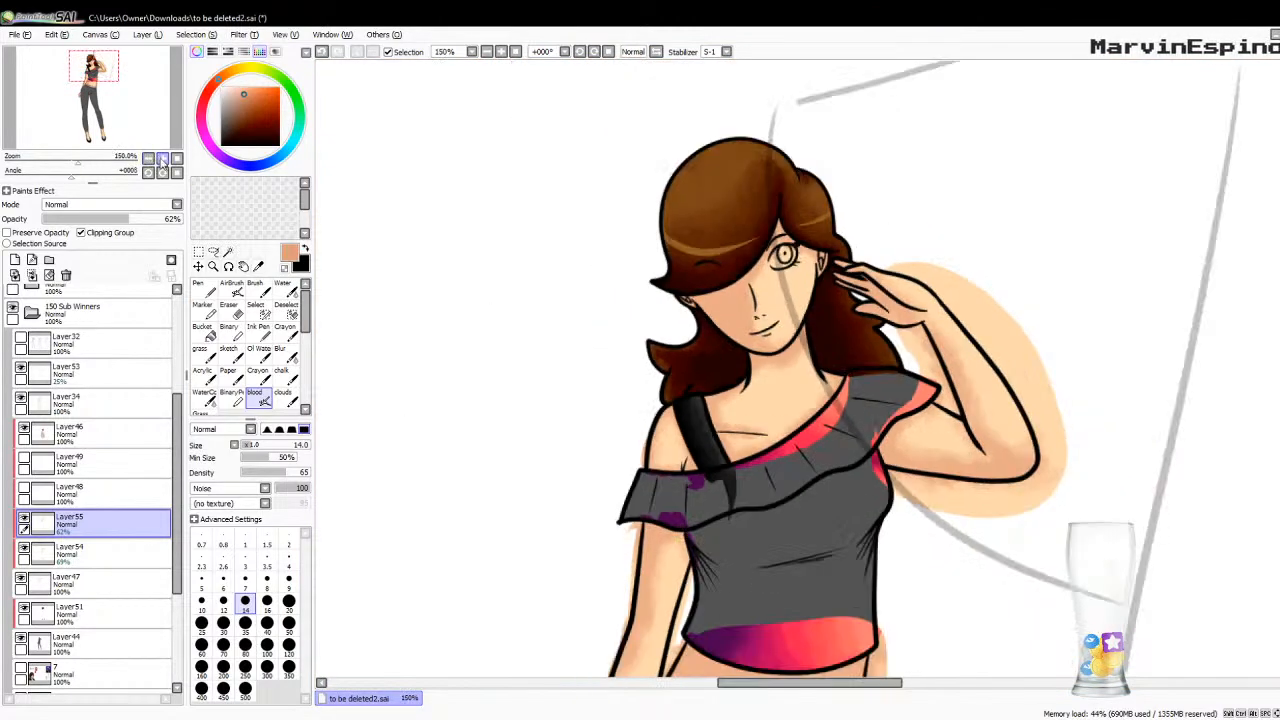
left_click(32, 276)
left_click(15, 260)
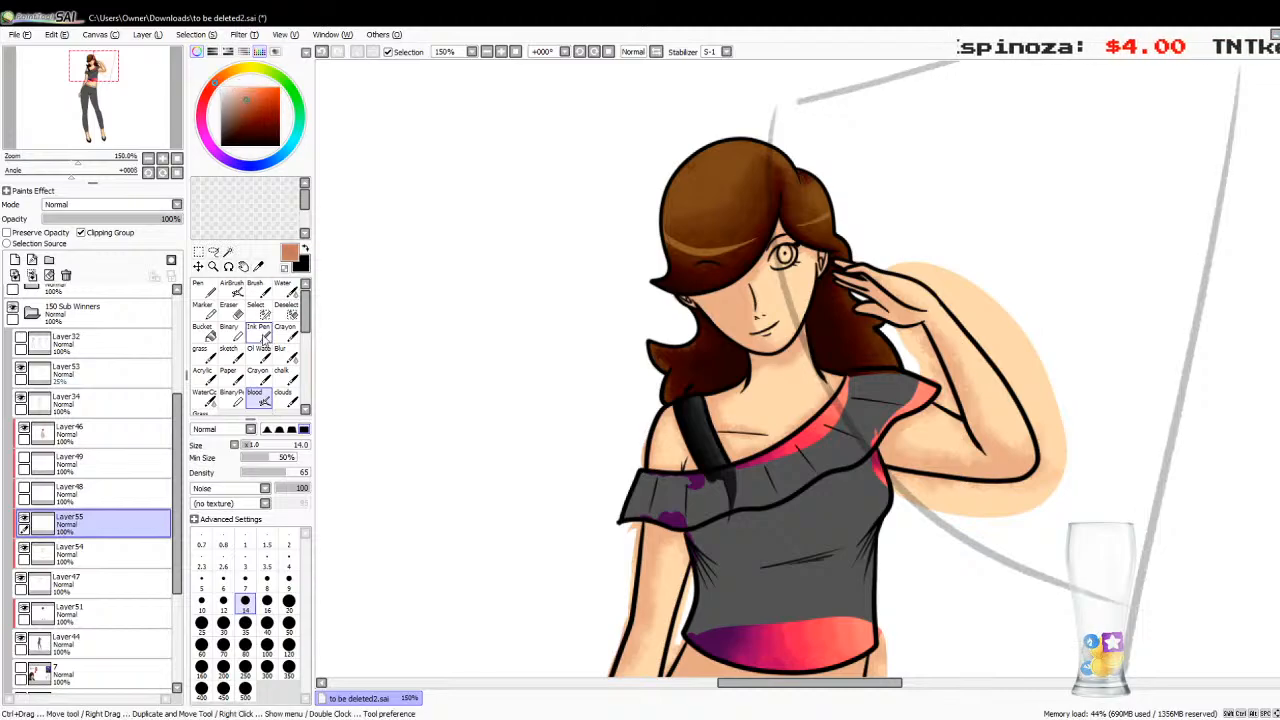
Step: Paint reddish-peach shadows under the fringe and down the left side of the face, and set the layer's opacity to 47%
left_click(163, 158)
left_click(163, 158)
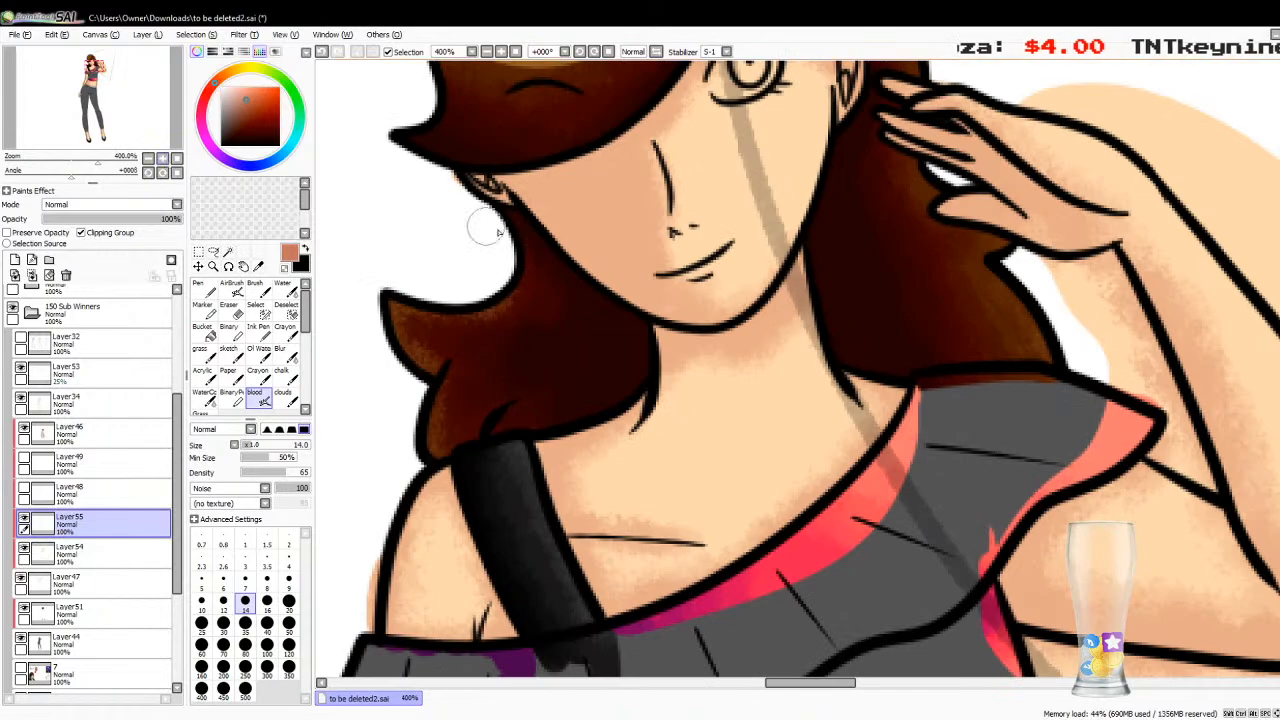
mouse_move(487, 180)
left_mouse_down()
mouse_move(522, 188)
mouse_move(528, 220)
mouse_move(543, 218)
mouse_move(585, 145)
mouse_move(604, 170)
left_mouse_up()
mouse_move(565, 215)
left_mouse_down()
mouse_move(602, 217)
mouse_move(614, 196)
mouse_move(606, 250)
mouse_move(623, 283)
mouse_move(678, 325)
mouse_move(638, 347)
left_mouse_up()
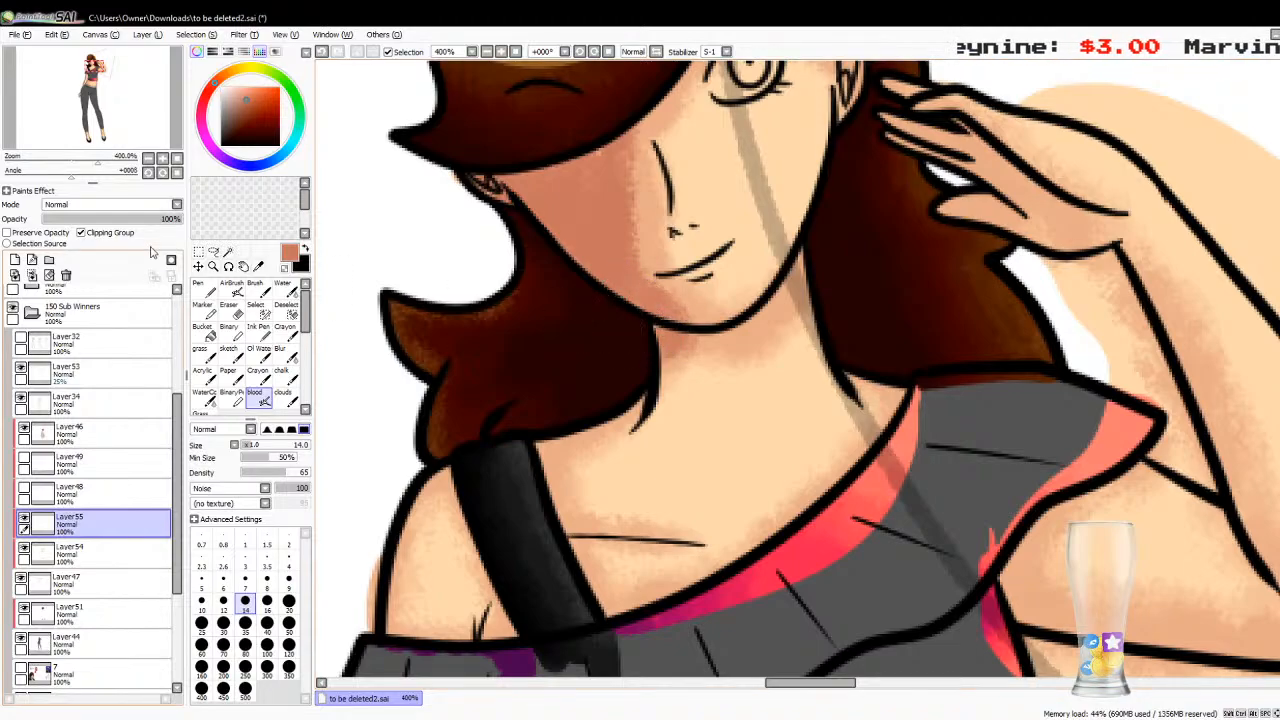
left_click(111, 220)
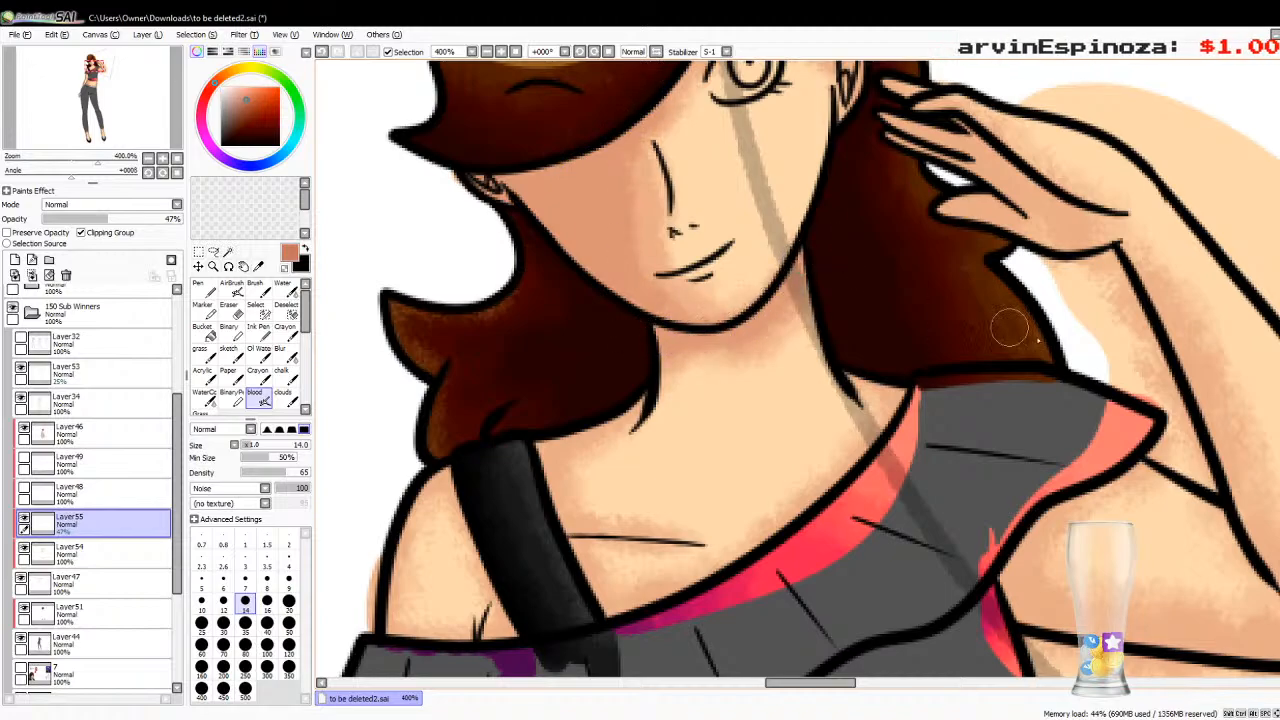
Step: Deepen the shadows on the raised hand, the forearm and the upper arm beside the sleeve with the reddish peach
scroll(608, 338, "up", 5)
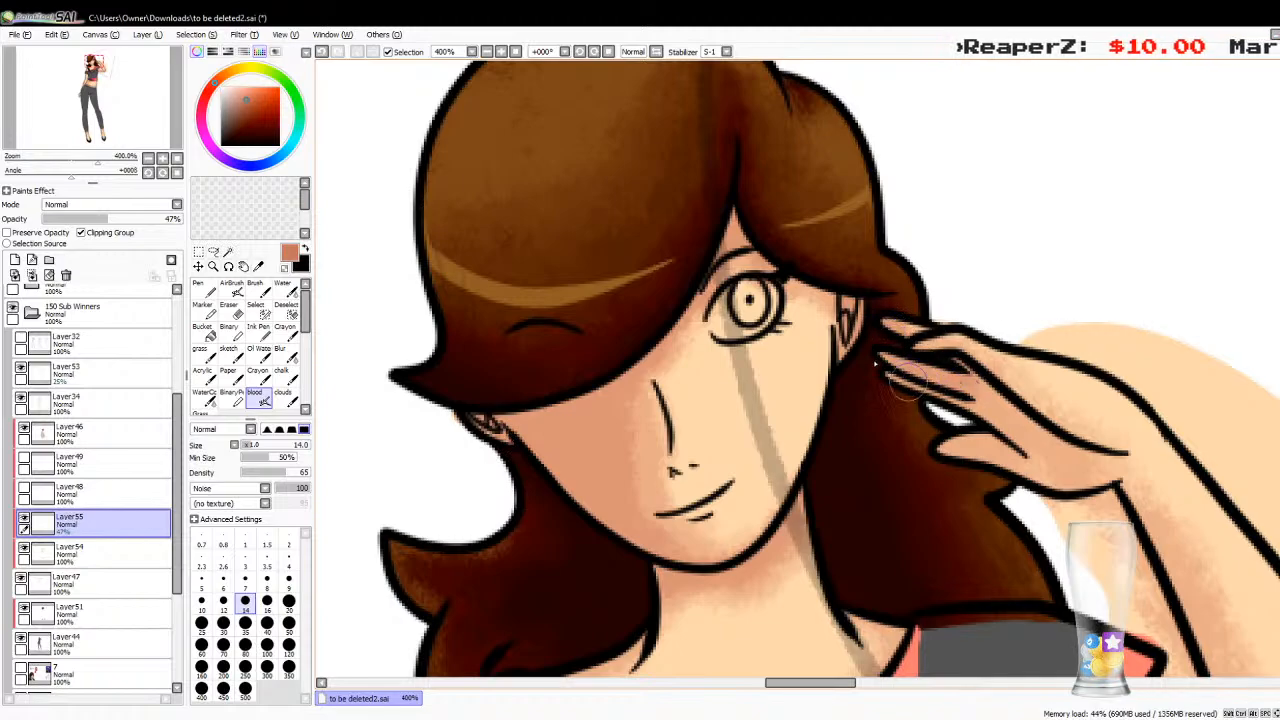
mouse_move(950, 440)
left_mouse_down()
mouse_move(1017, 472)
mouse_move(1045, 469)
mouse_move(1048, 448)
mouse_move(1074, 471)
mouse_move(1074, 492)
mouse_move(1078, 473)
mouse_move(1106, 490)
left_mouse_up()
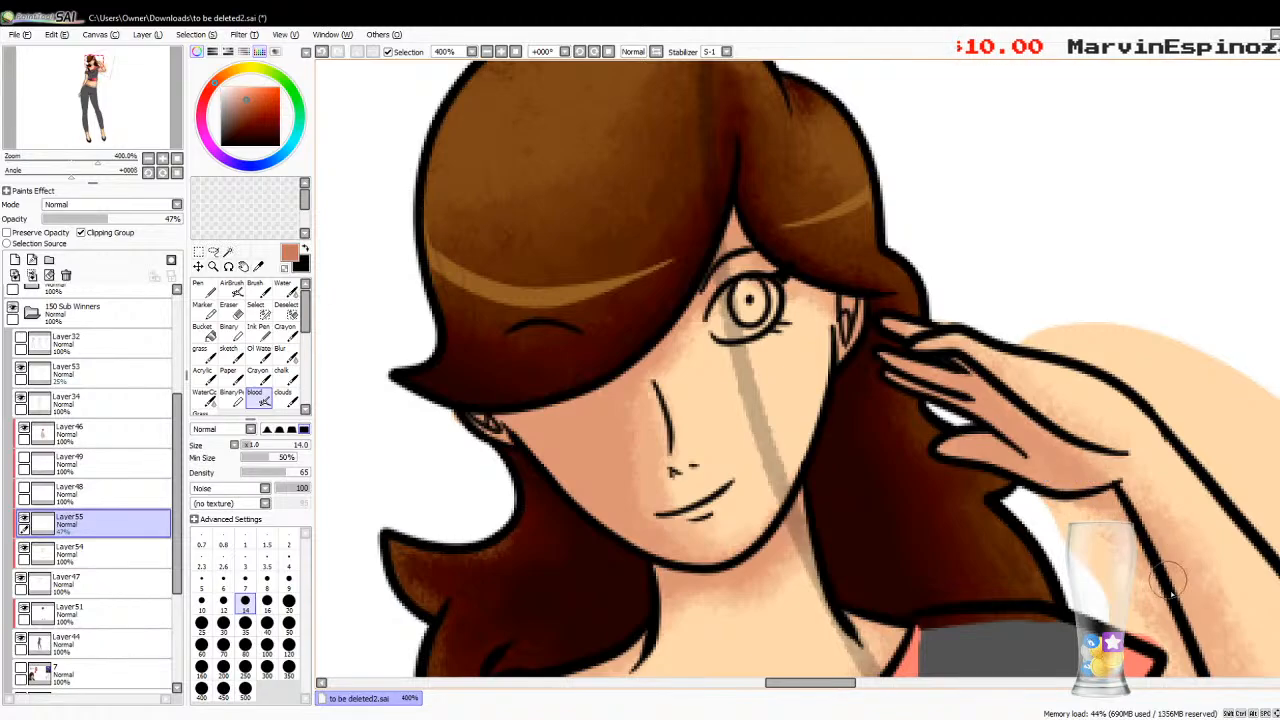
left_click_drag(1279, 235, 1279, 283)
left_click_drag(822, 685, 856, 663)
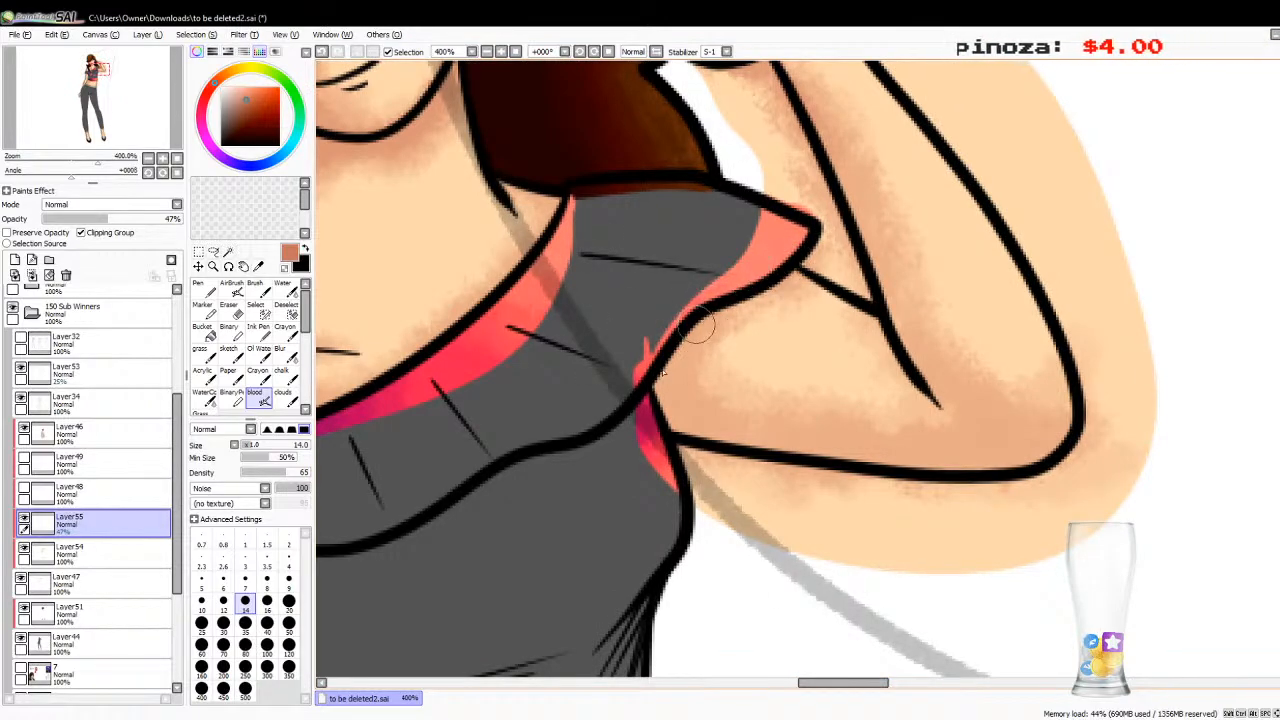
mouse_move(698, 325)
left_mouse_down()
mouse_move(676, 412)
mouse_move(702, 430)
mouse_move(965, 462)
mouse_move(1042, 446)
mouse_move(1013, 452)
mouse_move(1014, 435)
mouse_move(898, 345)
mouse_move(898, 322)
mouse_move(817, 187)
mouse_move(852, 232)
mouse_move(837, 200)
left_mouse_up()
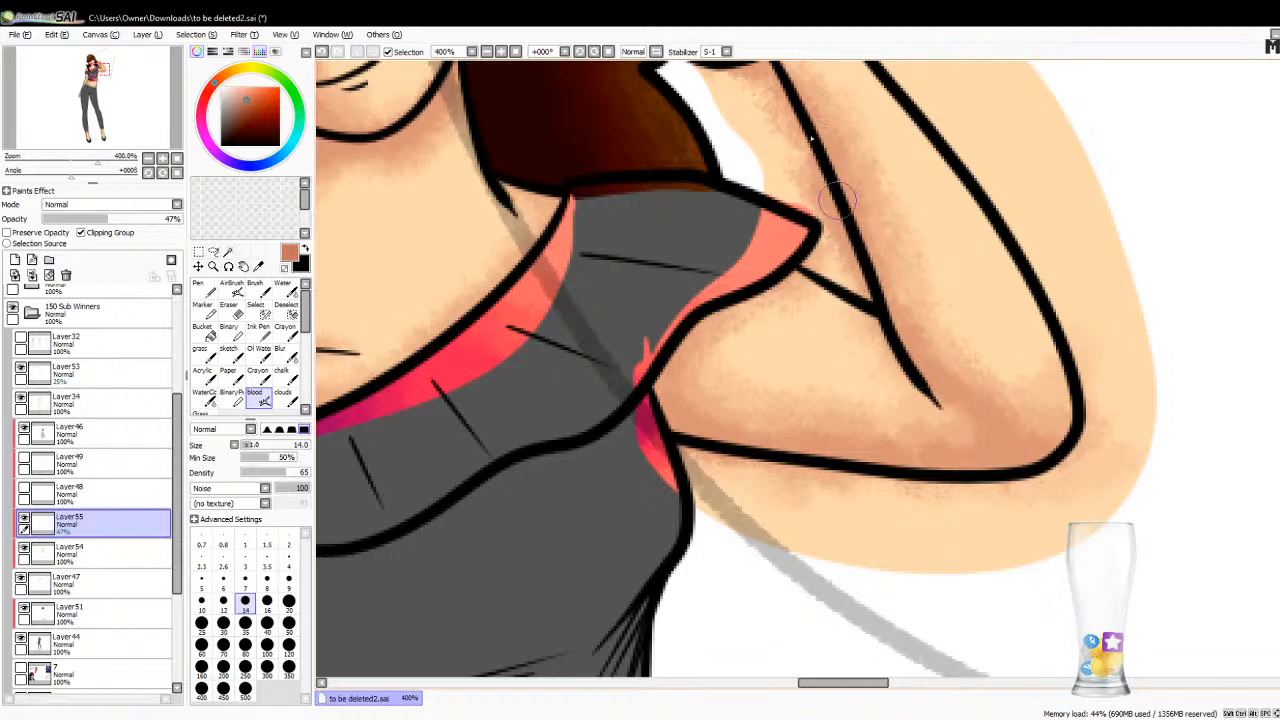
Step: Deepen the shadows around the black strap and down the outer side of the lowered arm with the reddish peach
left_click_drag(843, 683, 782, 690)
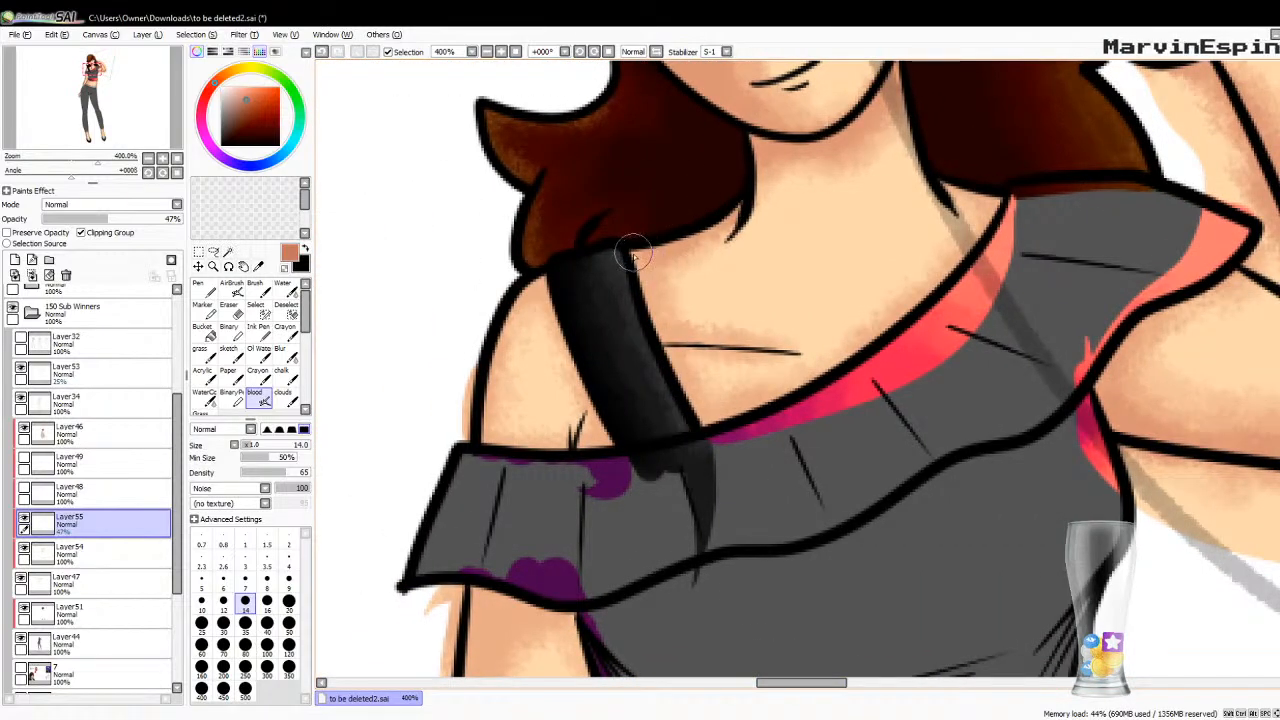
left_click_drag(740, 333, 650, 336)
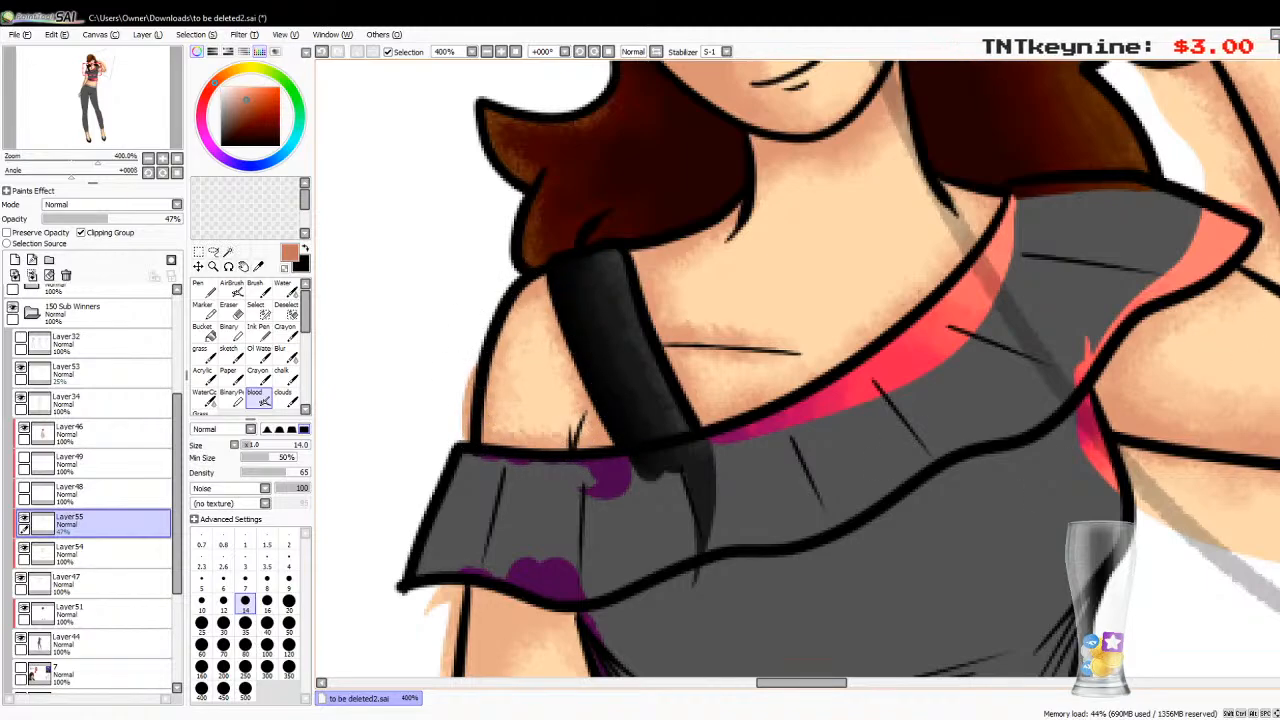
scroll(595, 483, "down", 10)
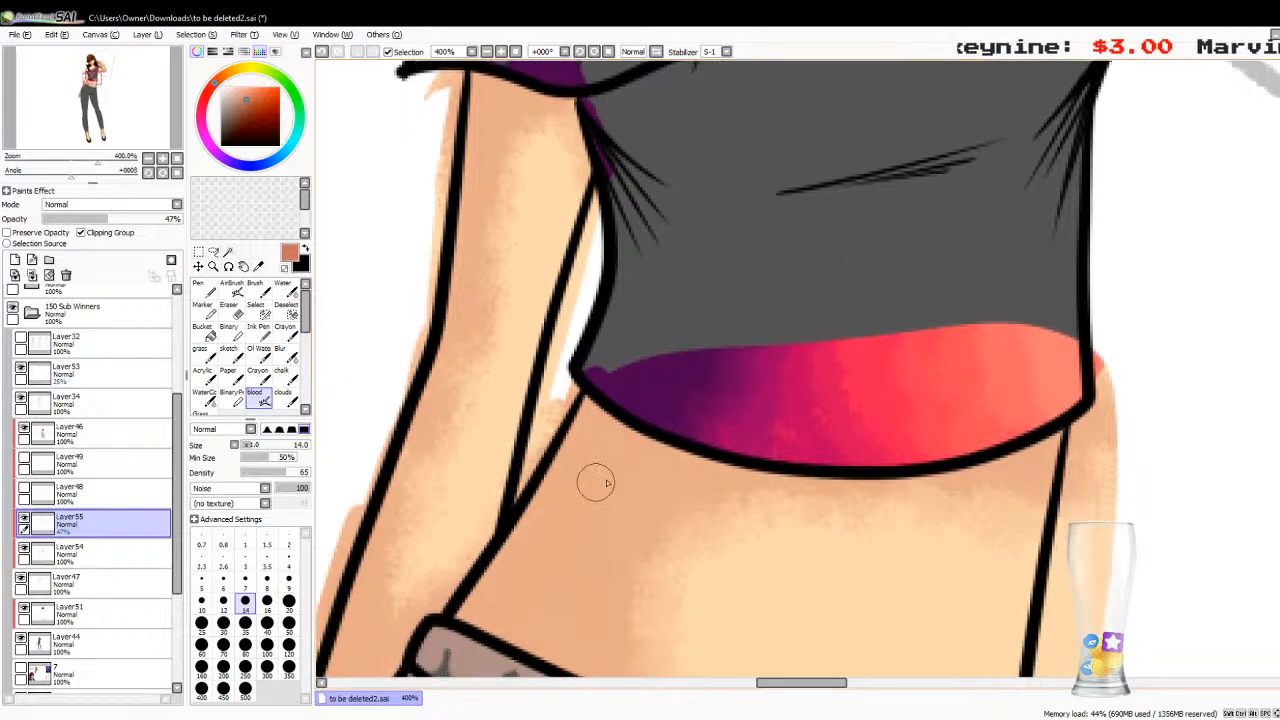
mouse_move(551, 90)
left_mouse_down()
mouse_move(480, 72)
mouse_move(489, 90)
mouse_move(447, 290)
mouse_move(455, 326)
mouse_move(459, 292)
mouse_move(465, 301)
mouse_move(360, 546)
left_mouse_up()
scroll(367, 333, "down", 4)
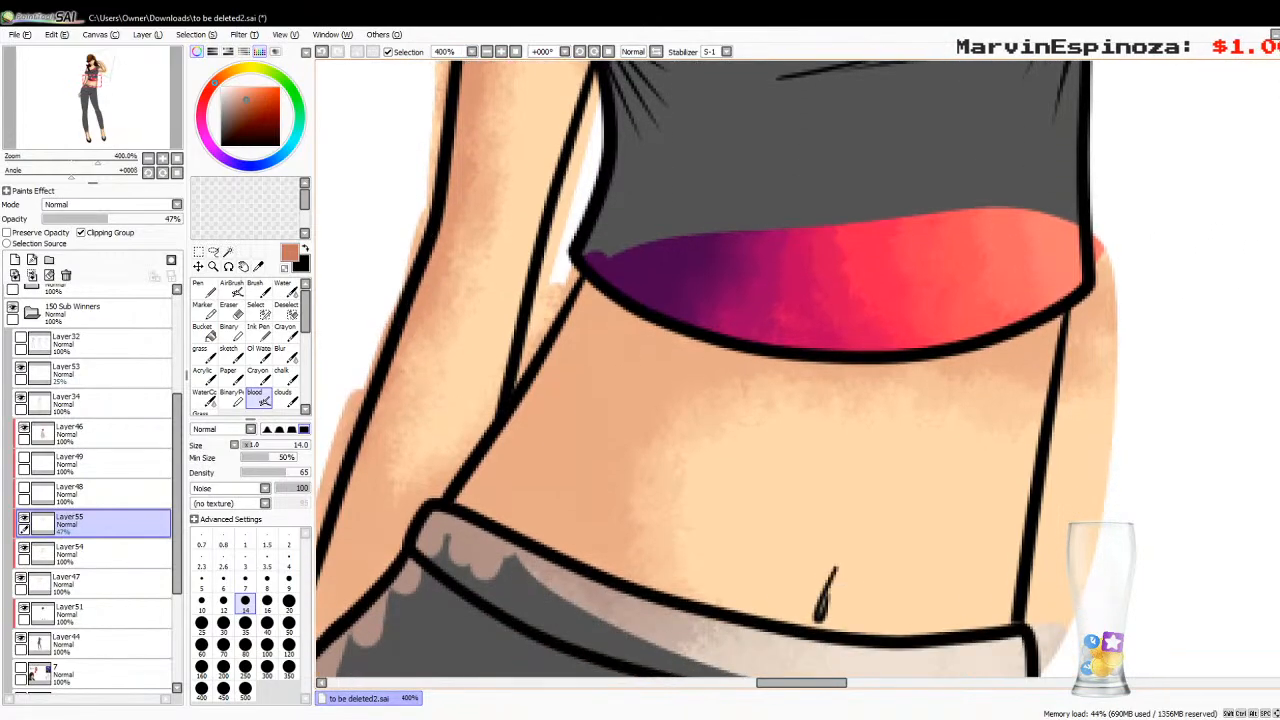
mouse_move(367, 333)
left_mouse_down()
mouse_move(357, 443)
mouse_move(410, 455)
mouse_move(347, 530)
left_mouse_up()
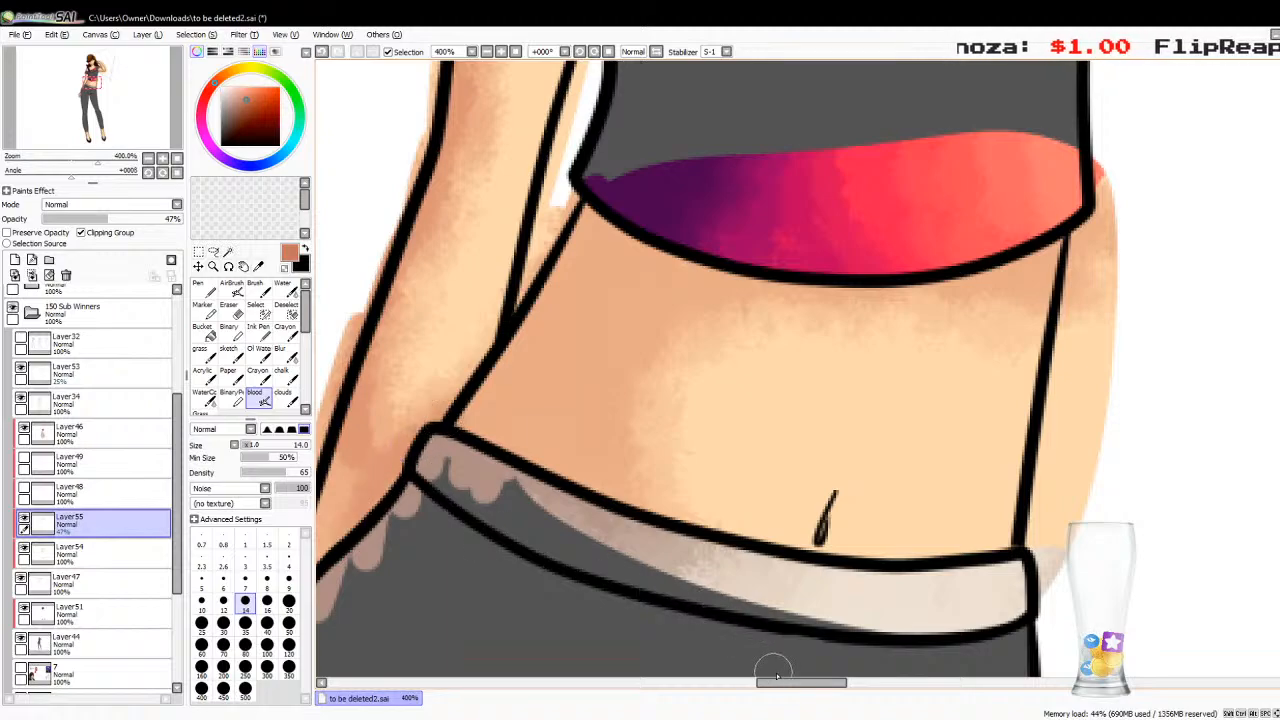
Step: Deepen the midriff shadows along the left side of the waist and beneath the shirt hem with the reddish peach
left_click_drag(790, 683, 760, 683)
mouse_move(657, 532)
left_mouse_down()
mouse_move(630, 555)
mouse_move(710, 565)
left_mouse_up()
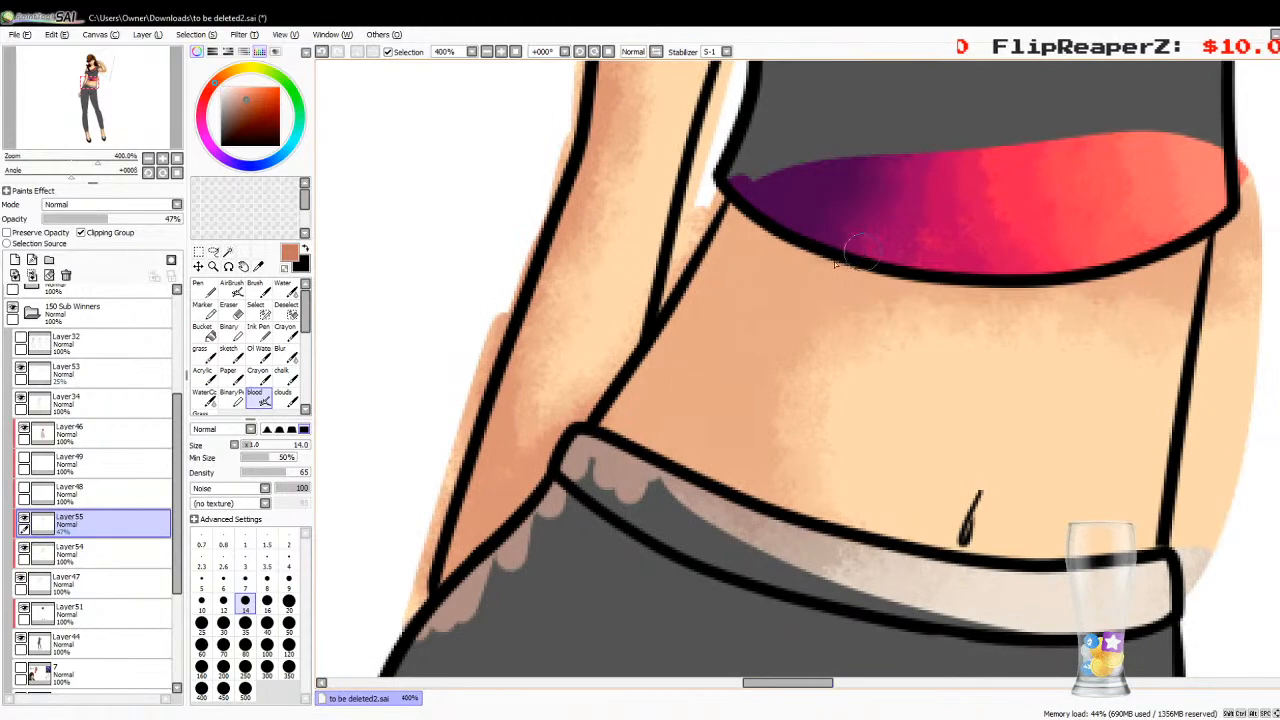
mouse_move(850, 254)
left_mouse_down()
mouse_move(879, 266)
mouse_move(802, 297)
mouse_move(742, 403)
mouse_move(759, 353)
mouse_move(718, 483)
mouse_move(705, 482)
mouse_move(662, 435)
mouse_move(615, 428)
mouse_move(616, 415)
mouse_move(745, 213)
mouse_move(769, 266)
left_mouse_up()
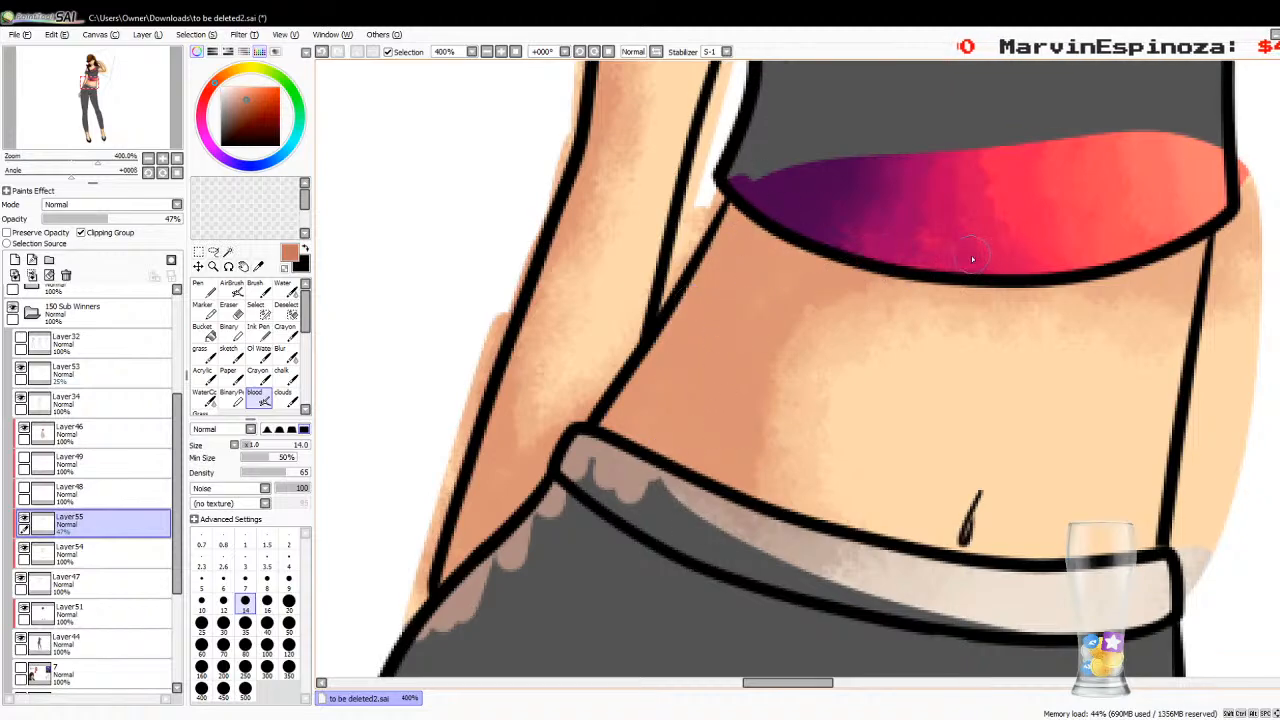
mouse_move(1143, 262)
left_mouse_down()
mouse_move(1197, 258)
mouse_move(1171, 262)
mouse_move(1214, 233)
mouse_move(1213, 284)
left_mouse_up()
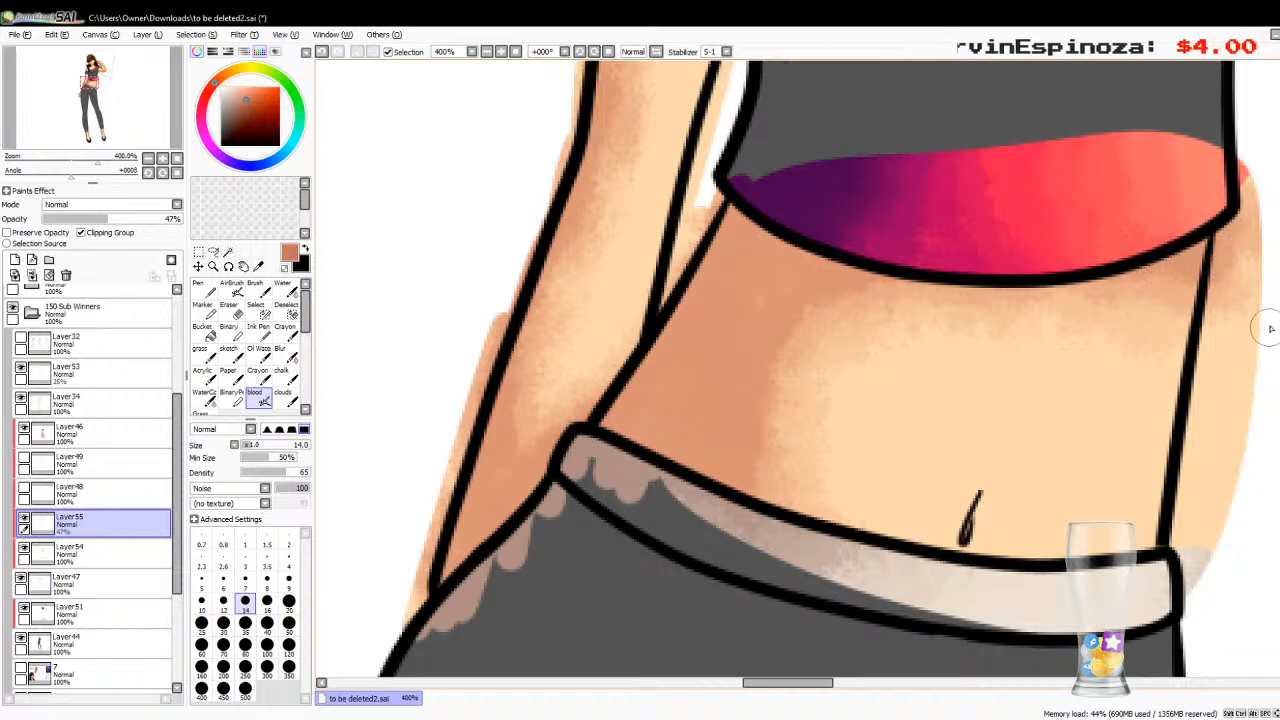
Step: Deepen the shadows on the back of the lowered hand beside the hip with the reddish peach
scroll(800, 370, "down", 10)
scroll(1166, 443, "up", 5)
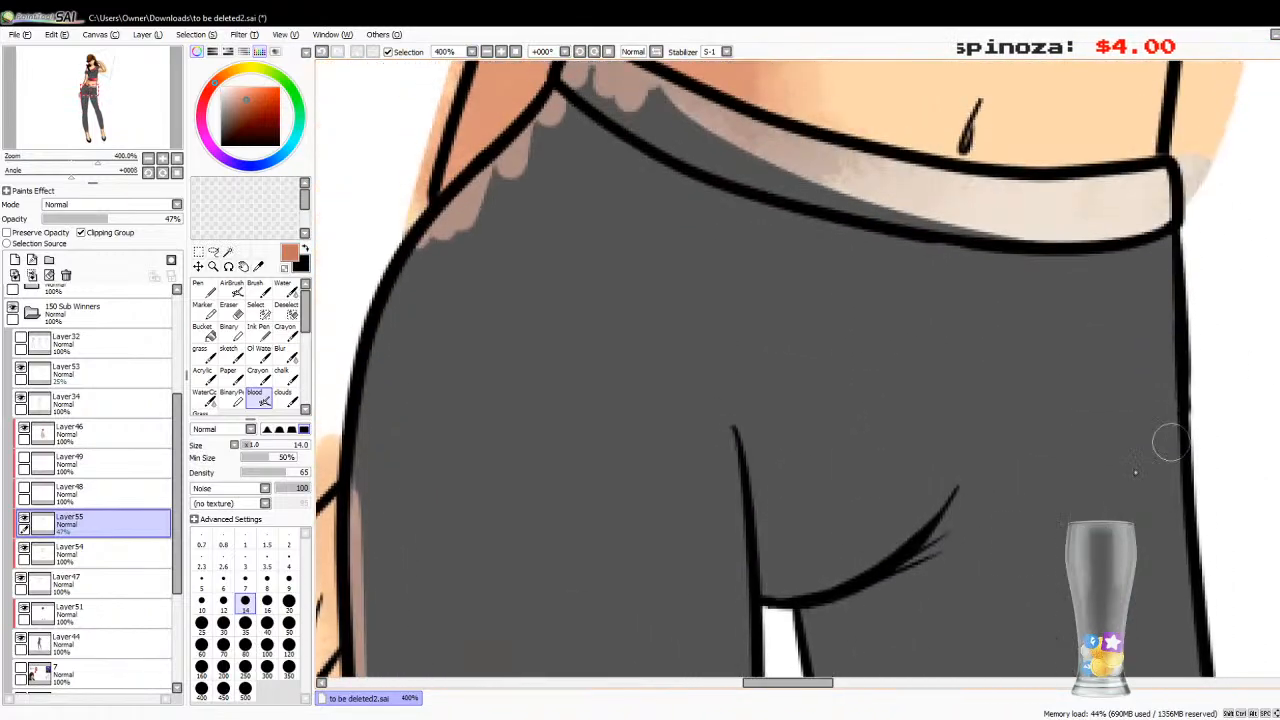
scroll(846, 668, "left", 5)
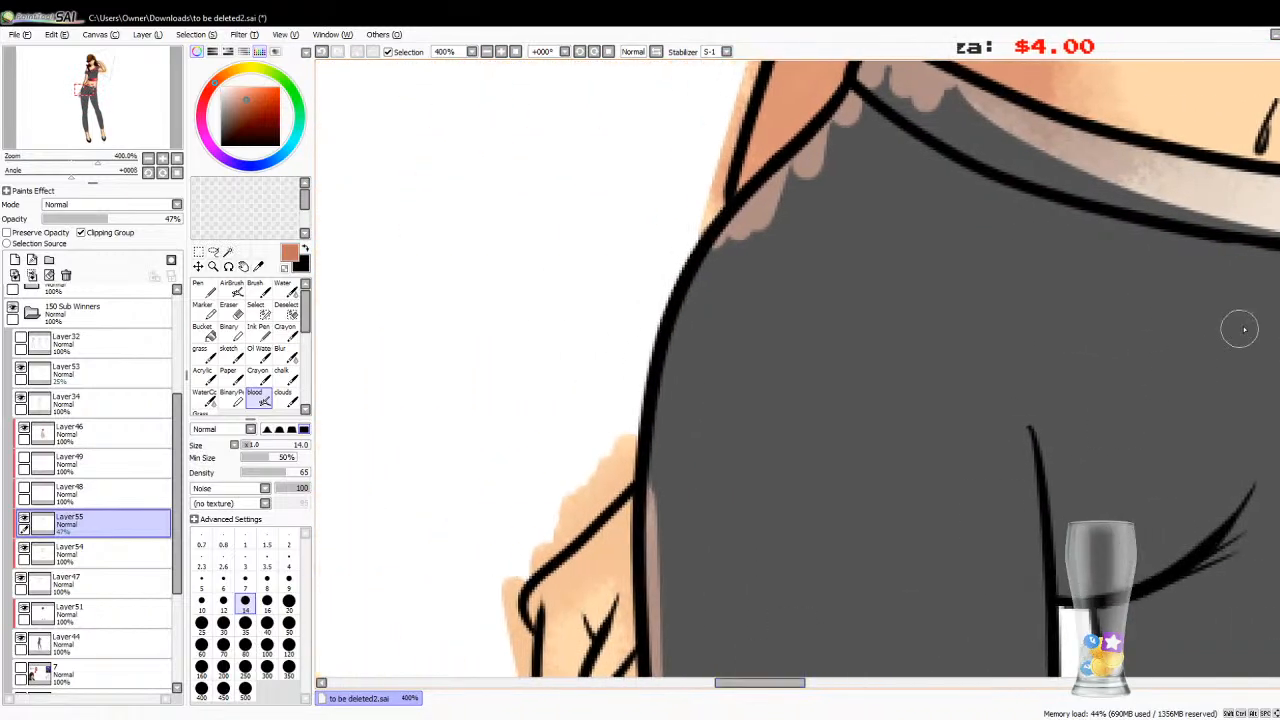
scroll(800, 370, "down", 3)
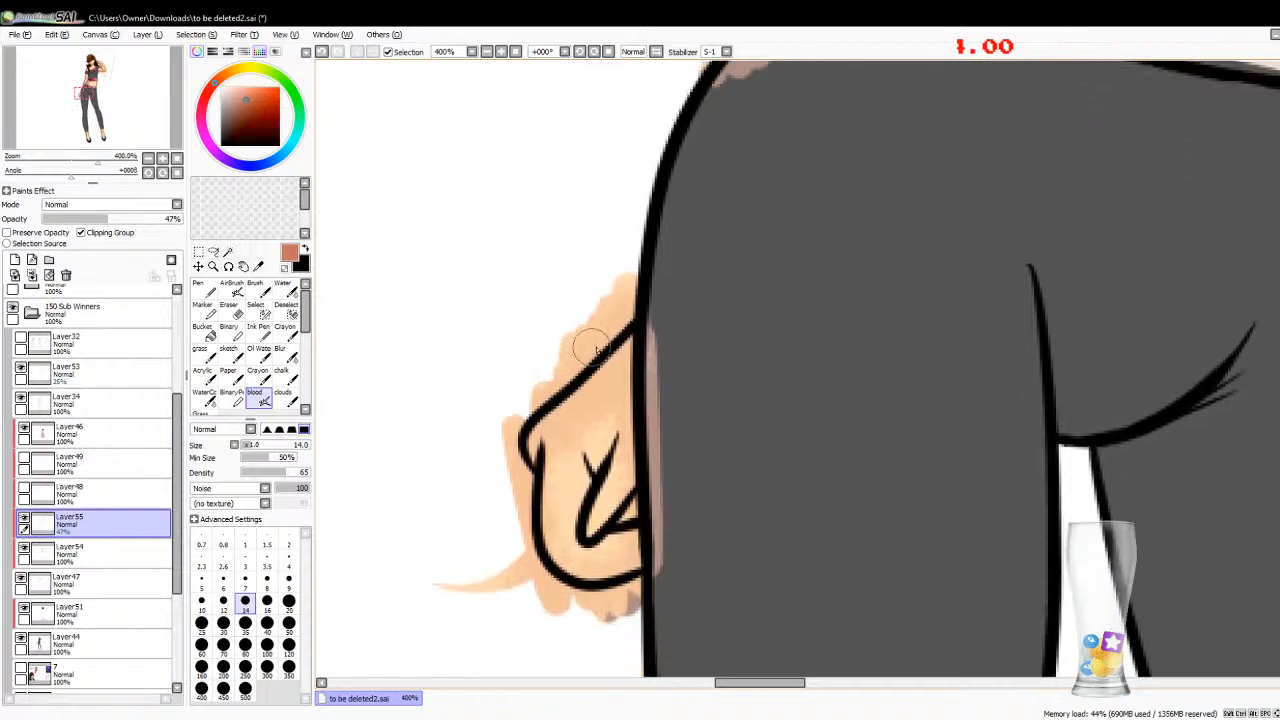
mouse_move(564, 383)
left_mouse_down()
mouse_move(631, 335)
mouse_move(624, 360)
mouse_move(522, 444)
mouse_move(517, 510)
mouse_move(549, 576)
mouse_move(637, 570)
mouse_move(657, 526)
mouse_move(637, 398)
left_mouse_up()
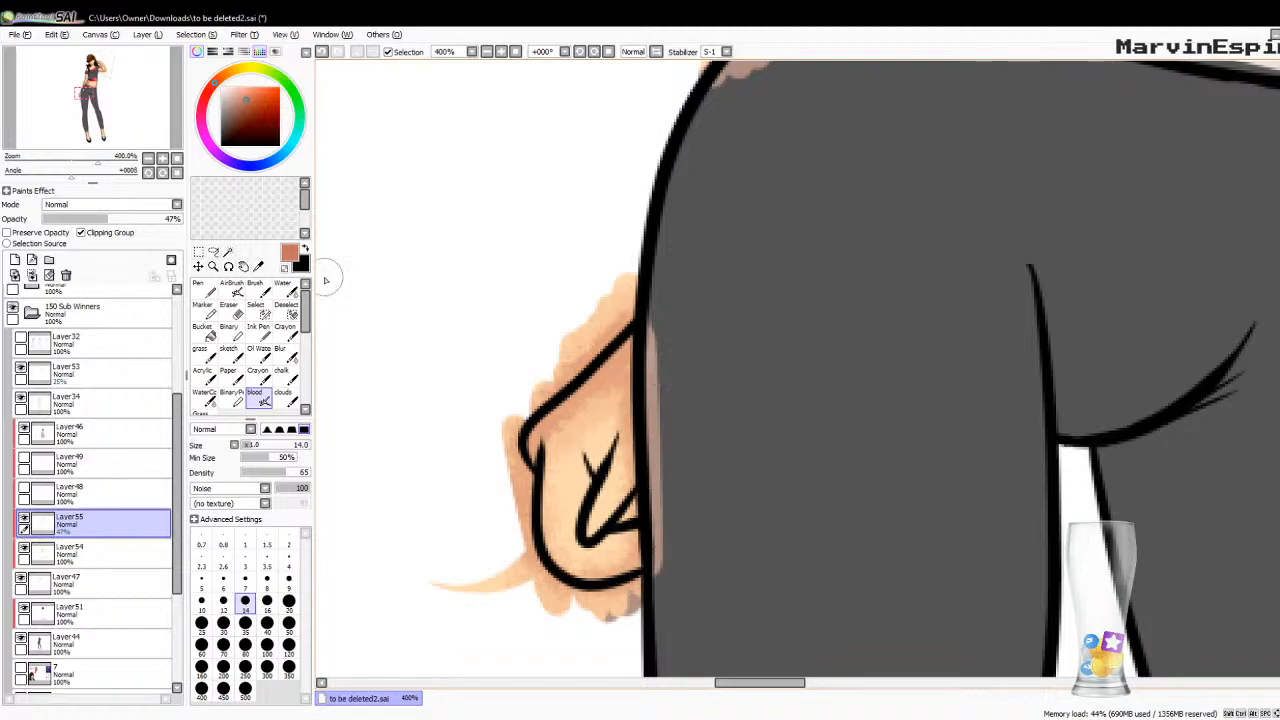
Step: Sample a lighter peach from the midriff and blend it over the lowered hand's shadow on a new layer above Layer54
left_click(258, 266)
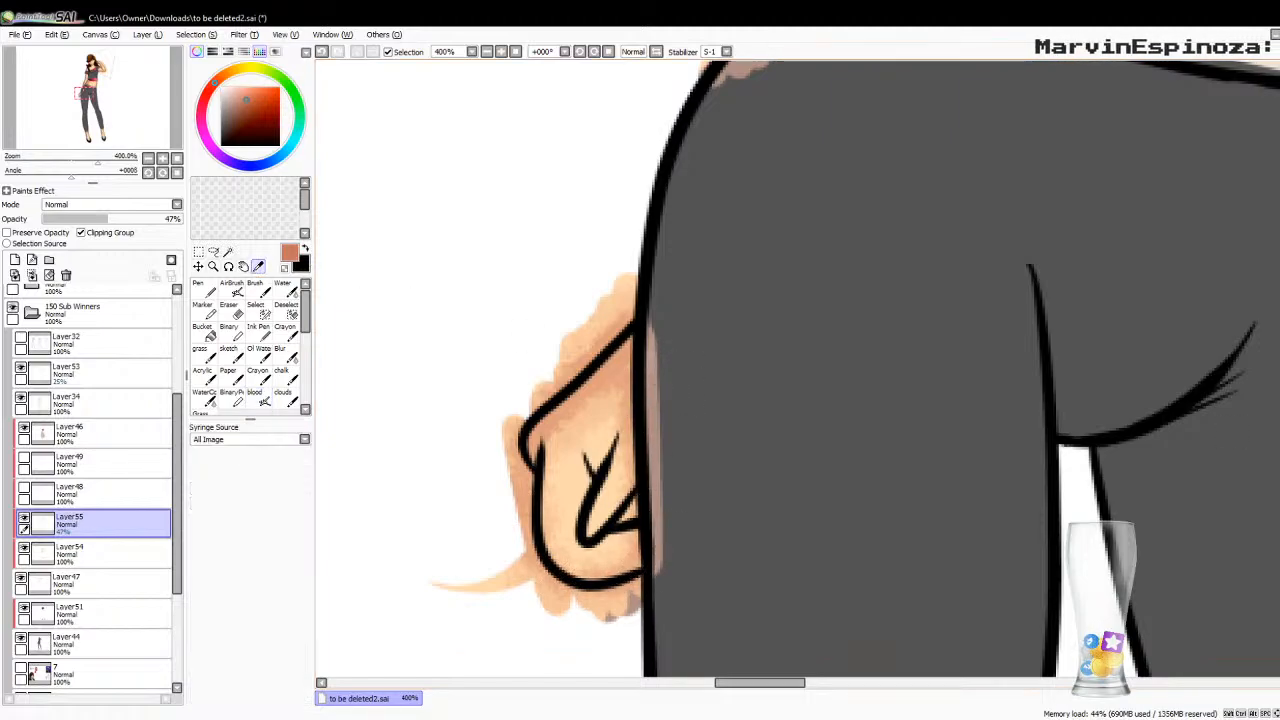
scroll(798, 370, "up", 10)
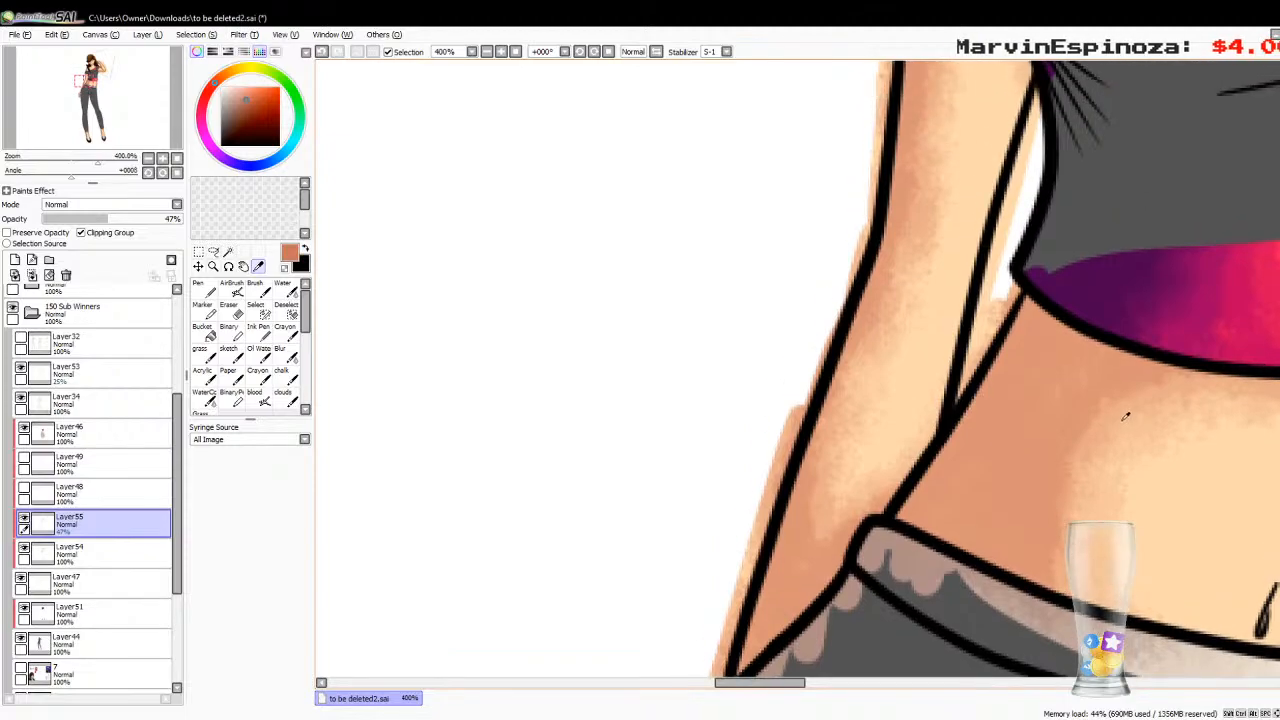
left_click(1088, 447)
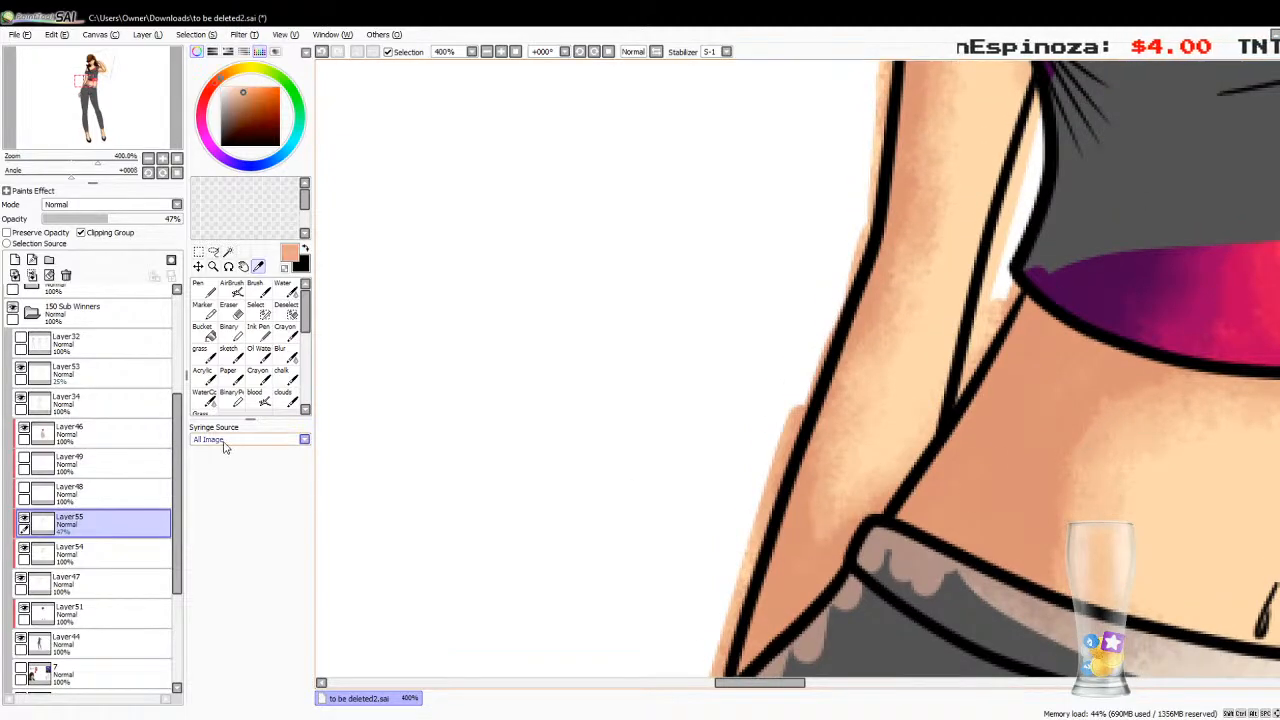
left_click(257, 395)
left_click(90, 553)
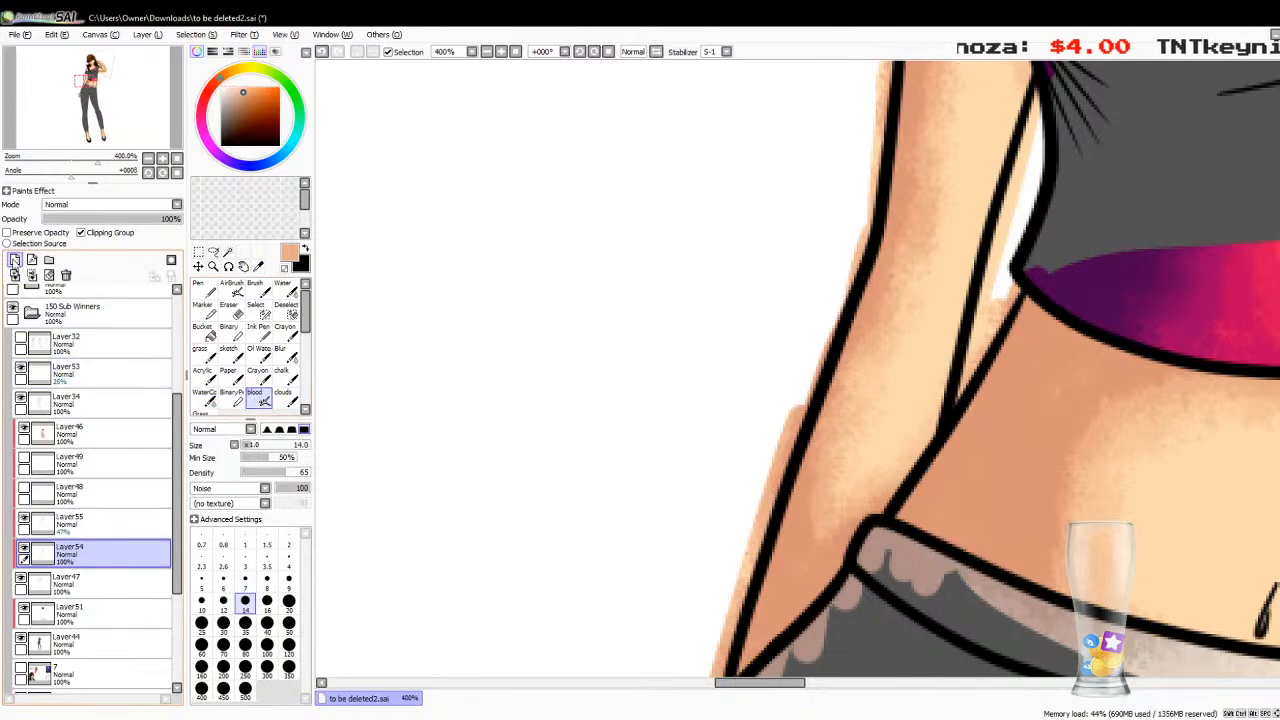
left_click(14, 259)
scroll(575, 373, "down", 10)
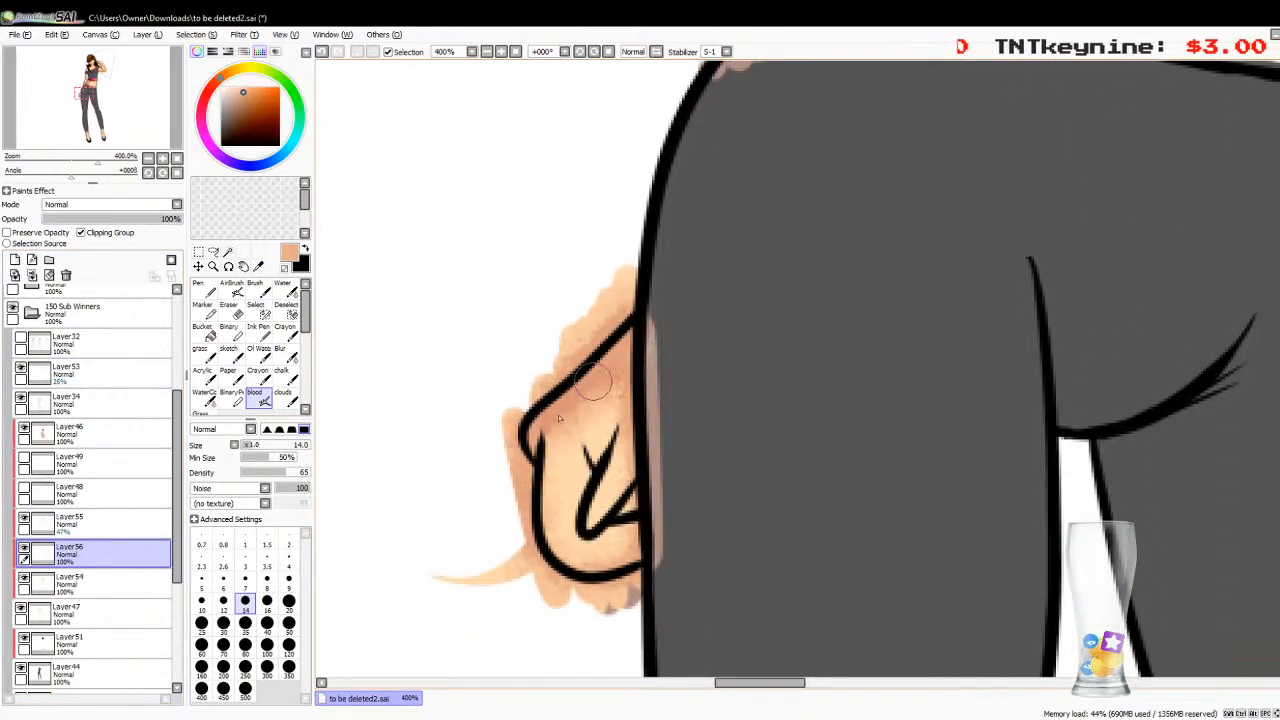
mouse_move(592, 380)
left_mouse_down()
mouse_move(524, 475)
mouse_move(540, 540)
mouse_move(620, 562)
mouse_move(634, 513)
mouse_move(623, 411)
left_mouse_up()
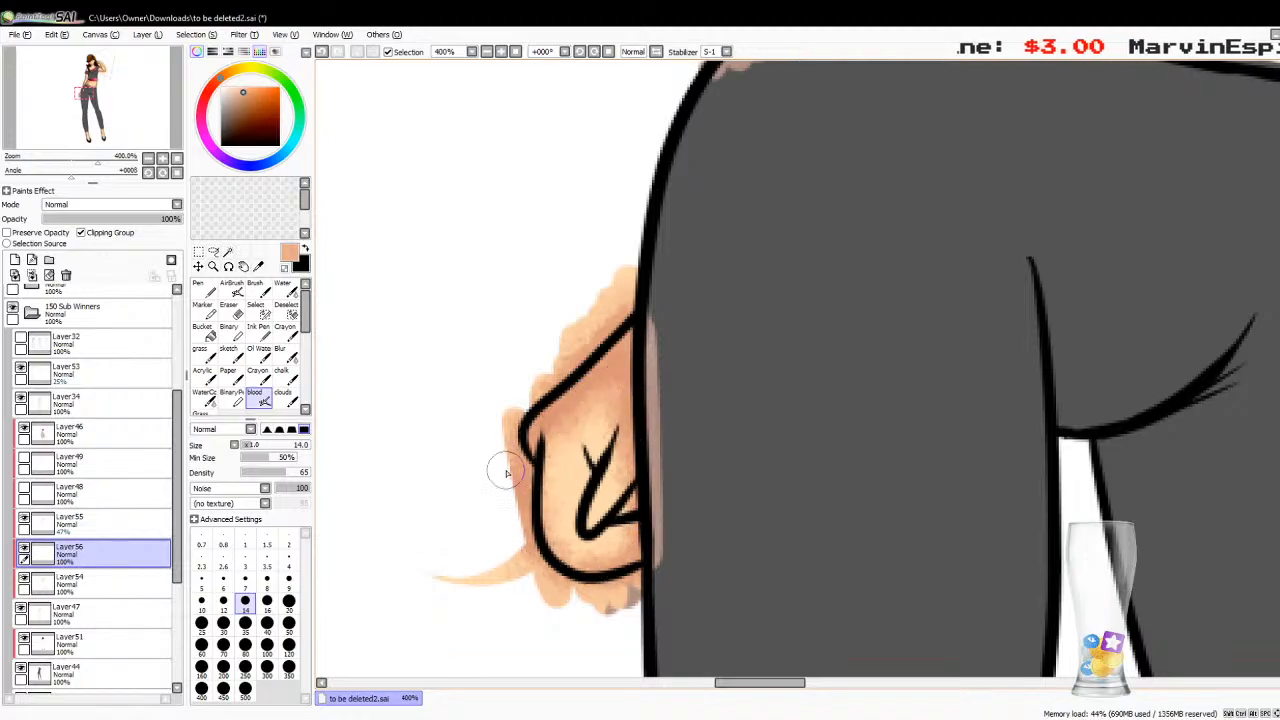
Step: Return to Layer55, resample the reddish peach from the hand's shadow and set the layer's opacity to 45%
left_click(62, 528)
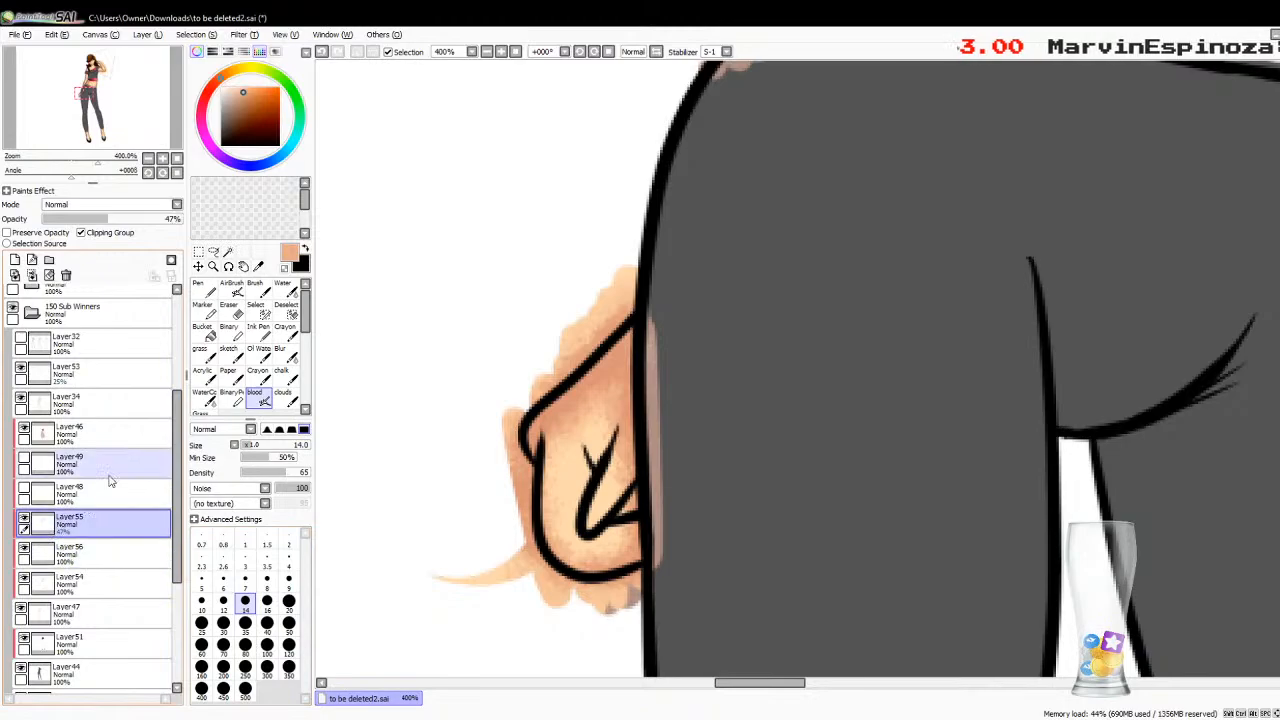
left_click(259, 266)
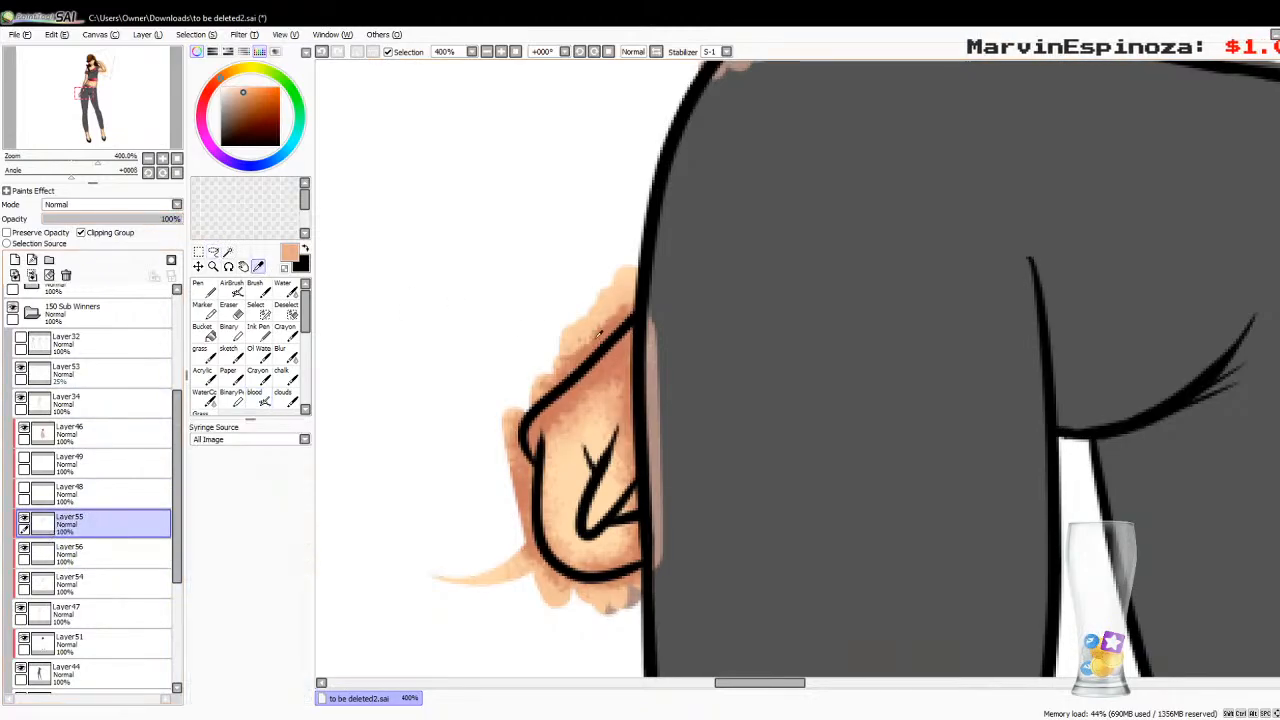
left_click(625, 345)
left_click_drag(62, 218, 114, 222)
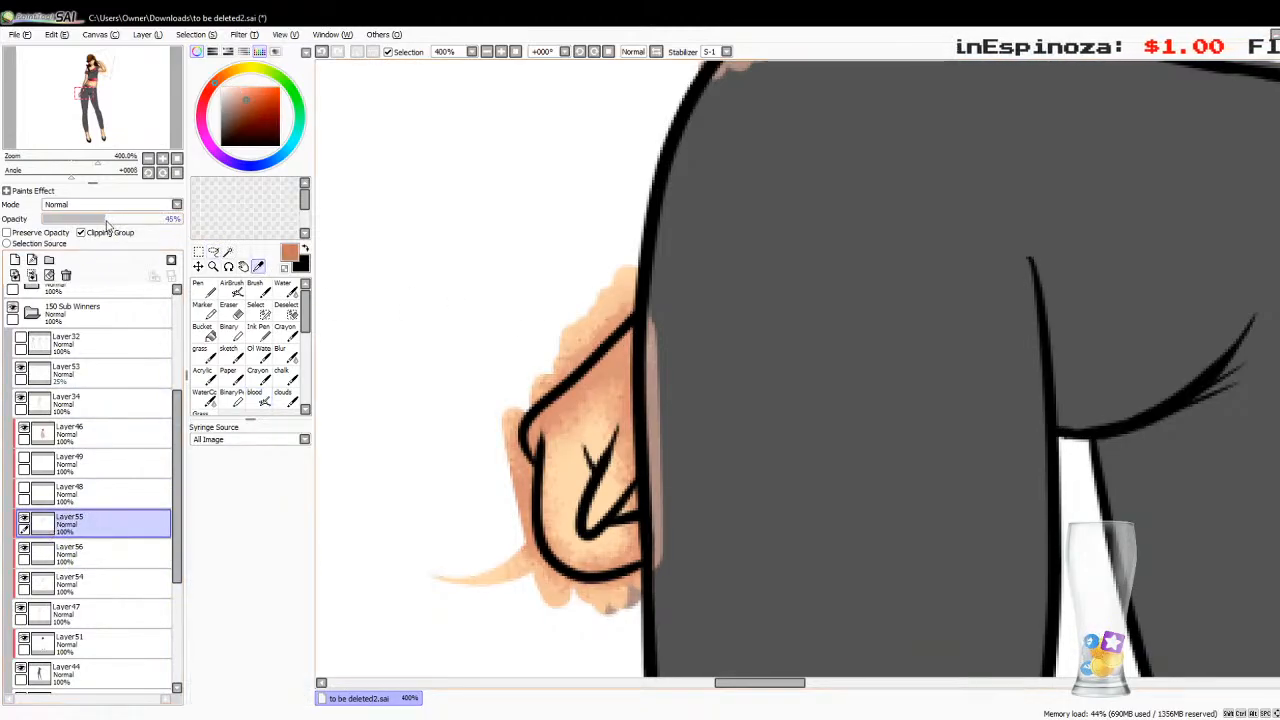
left_click(257, 393)
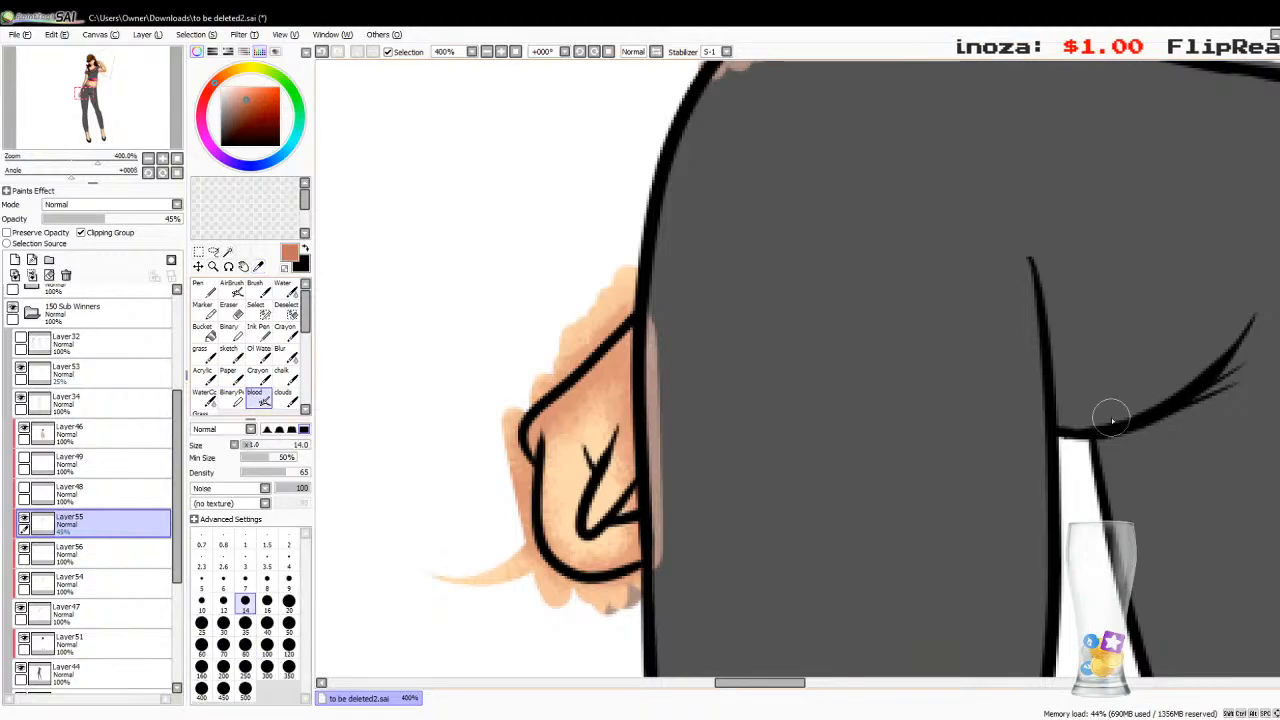
Step: Deepen the shadows beneath the trouser cuffs and down the left sides of both ankles and feet with the reddish peach
scroll(800, 370, "down", 15)
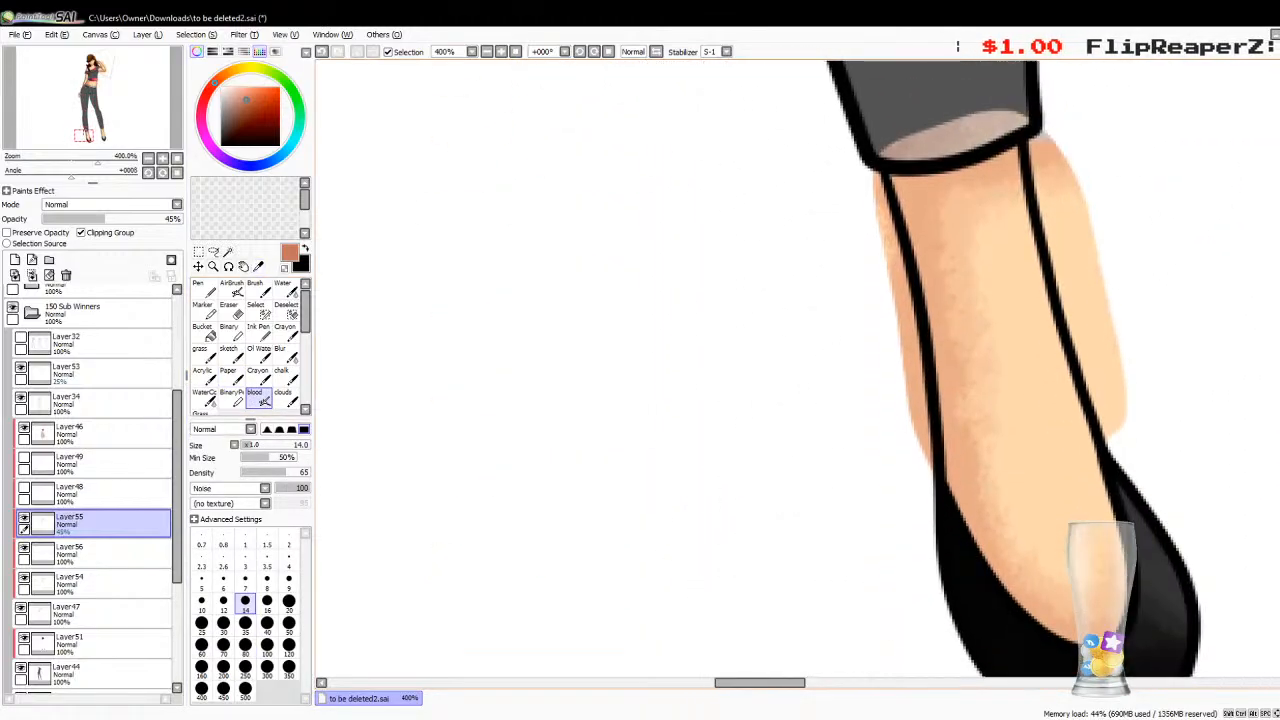
mouse_move(1027, 174)
left_mouse_down()
mouse_move(913, 210)
mouse_move(905, 198)
mouse_move(953, 522)
mouse_move(988, 622)
mouse_move(1032, 650)
left_mouse_up()
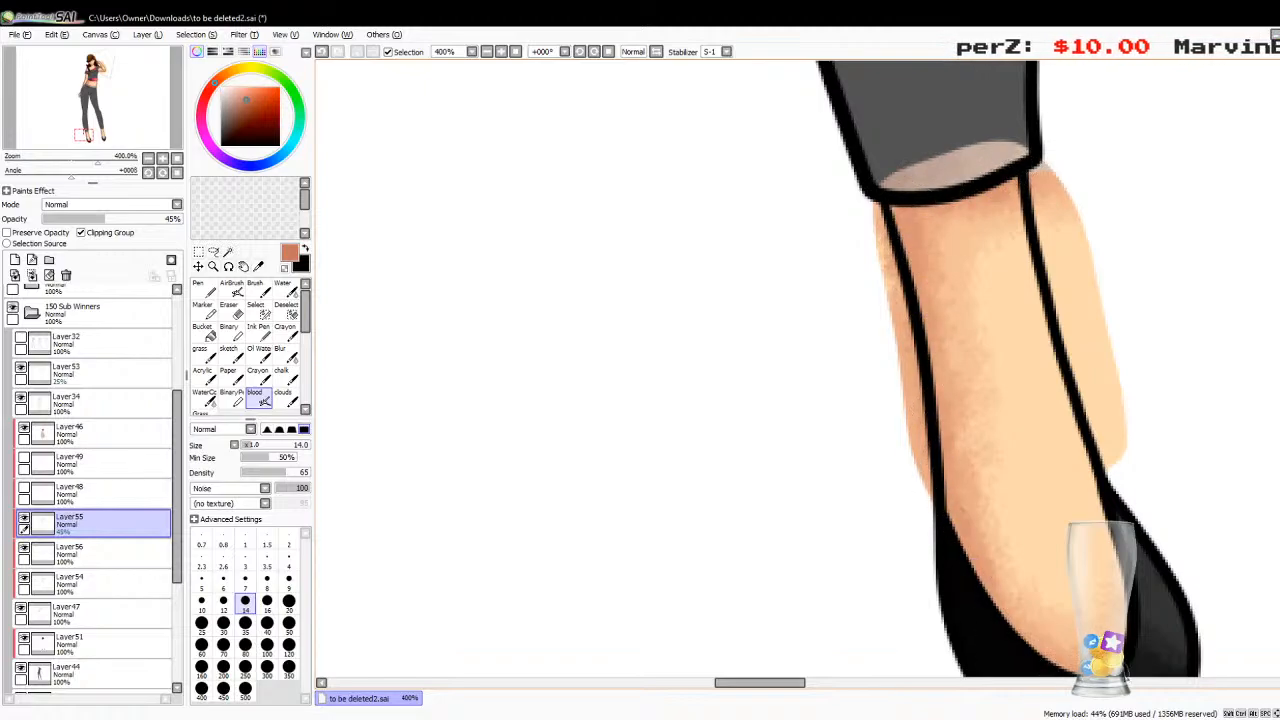
left_click_drag(722, 698, 812, 698)
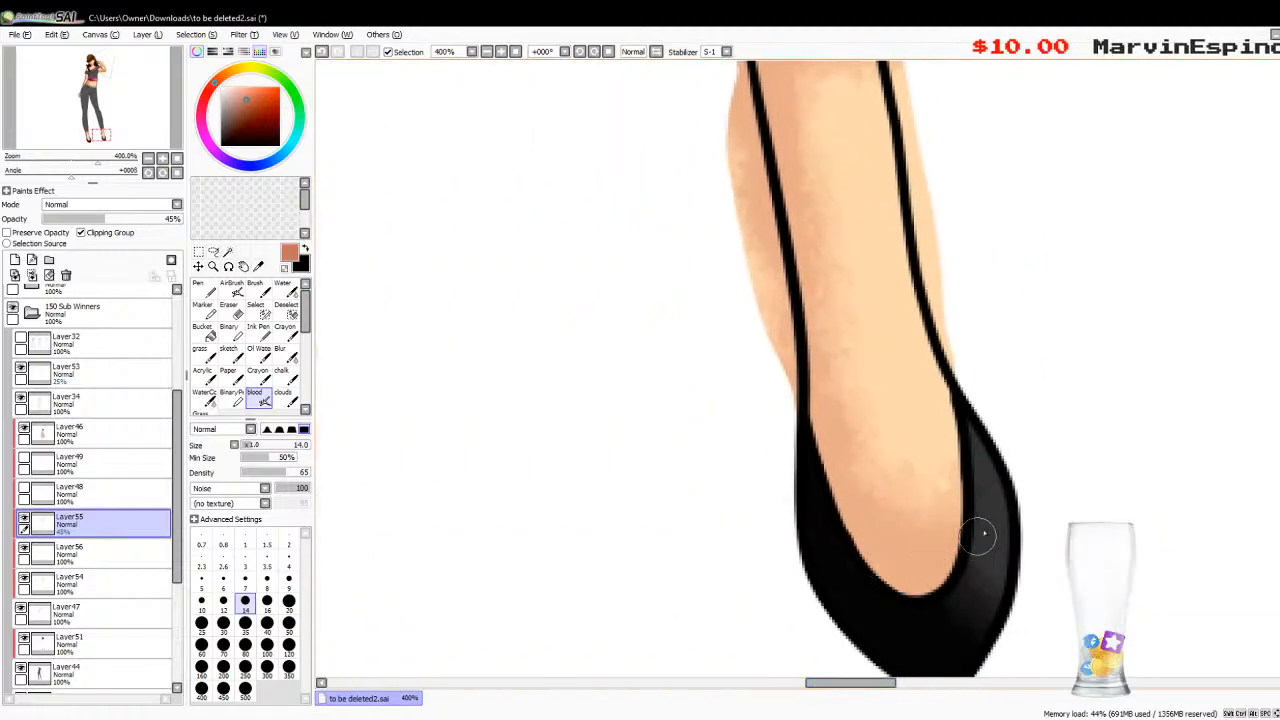
mouse_move(888, 570)
left_mouse_down()
mouse_move(852, 546)
mouse_move(836, 508)
mouse_move(797, 328)
left_mouse_up()
scroll(1270, 520, "up", 5)
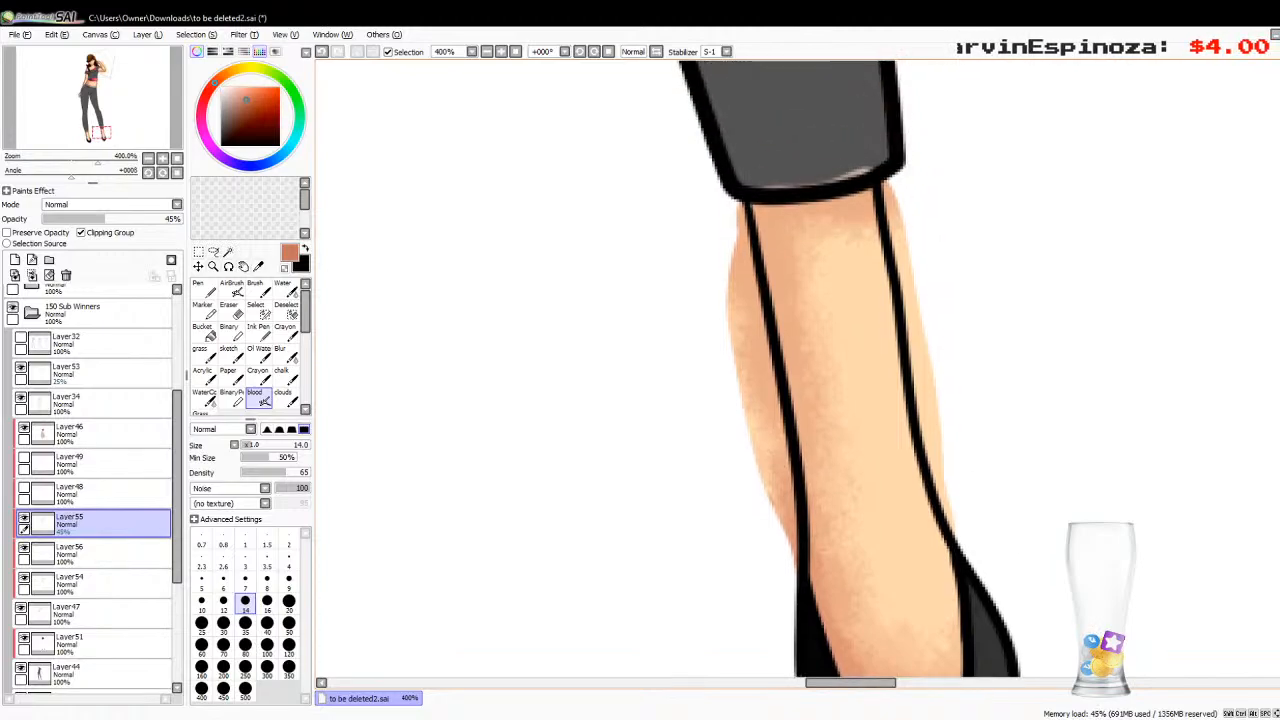
mouse_move(778, 540)
left_mouse_down()
mouse_move(757, 322)
mouse_move(903, 279)
left_mouse_up()
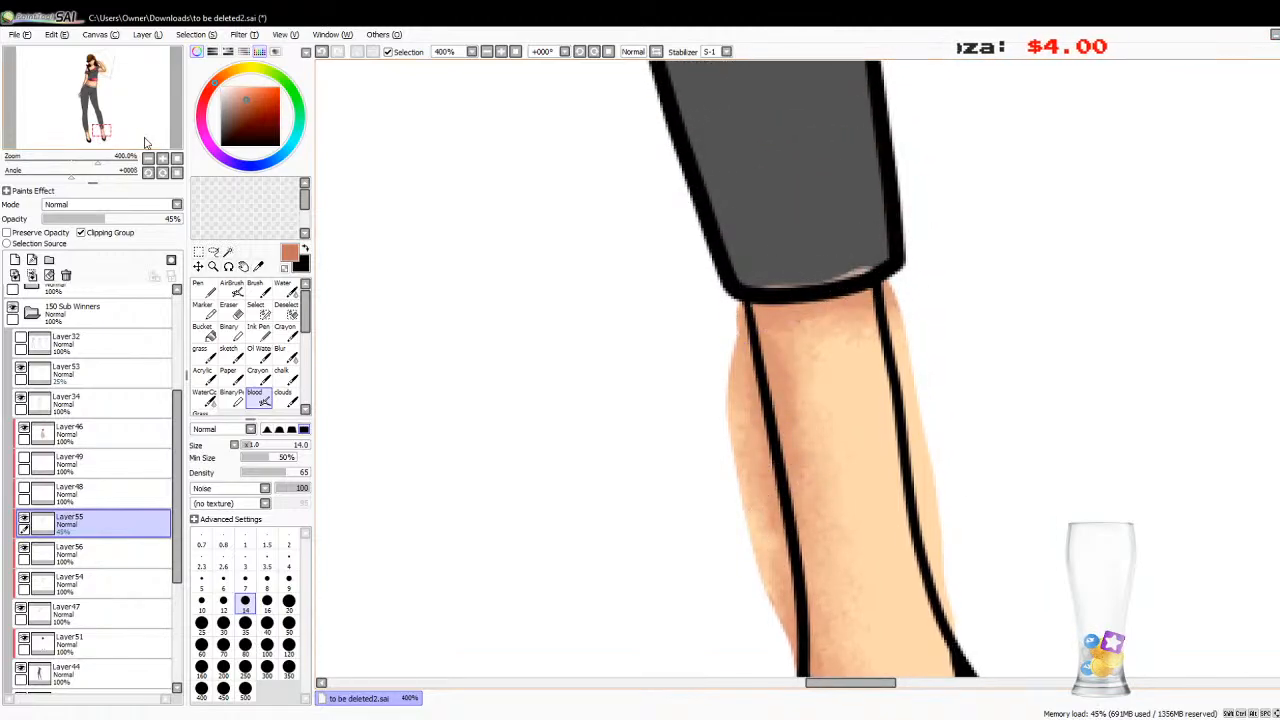
Step: Merge the three clipped skin shadow layers down into the base skin layer, Layer47
left_click(177, 159)
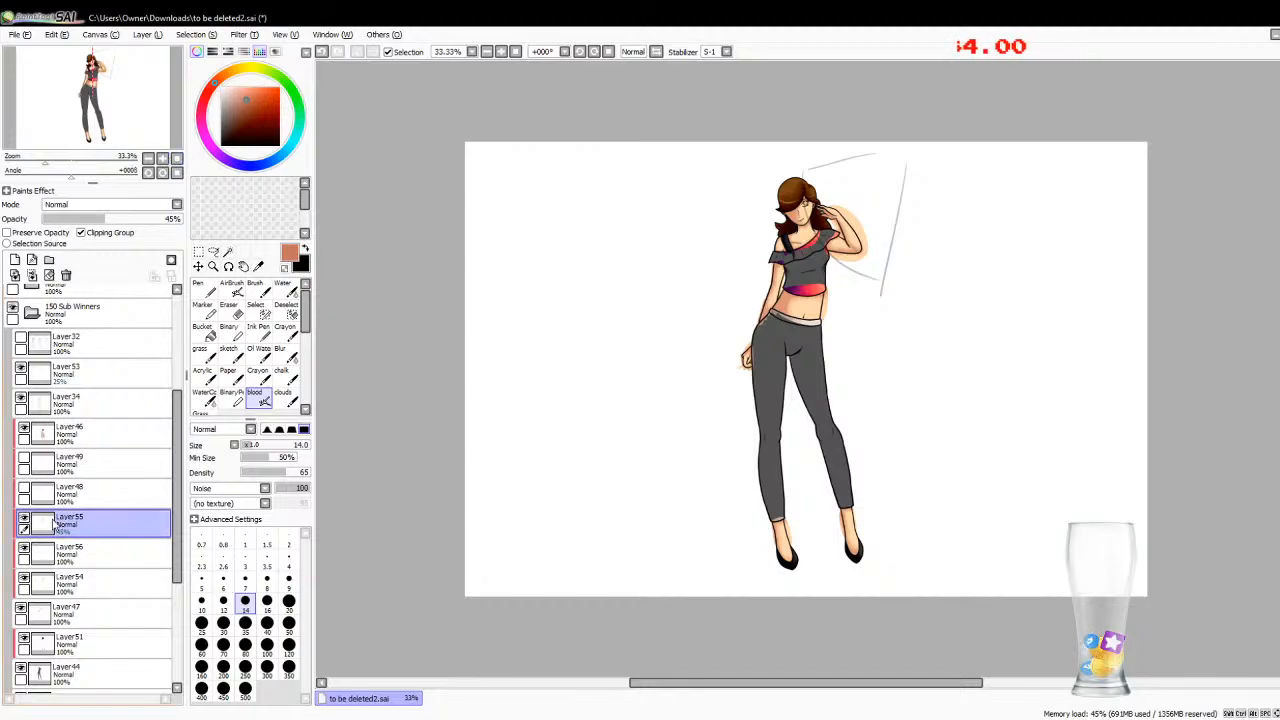
left_click(31, 277)
left_click(31, 277)
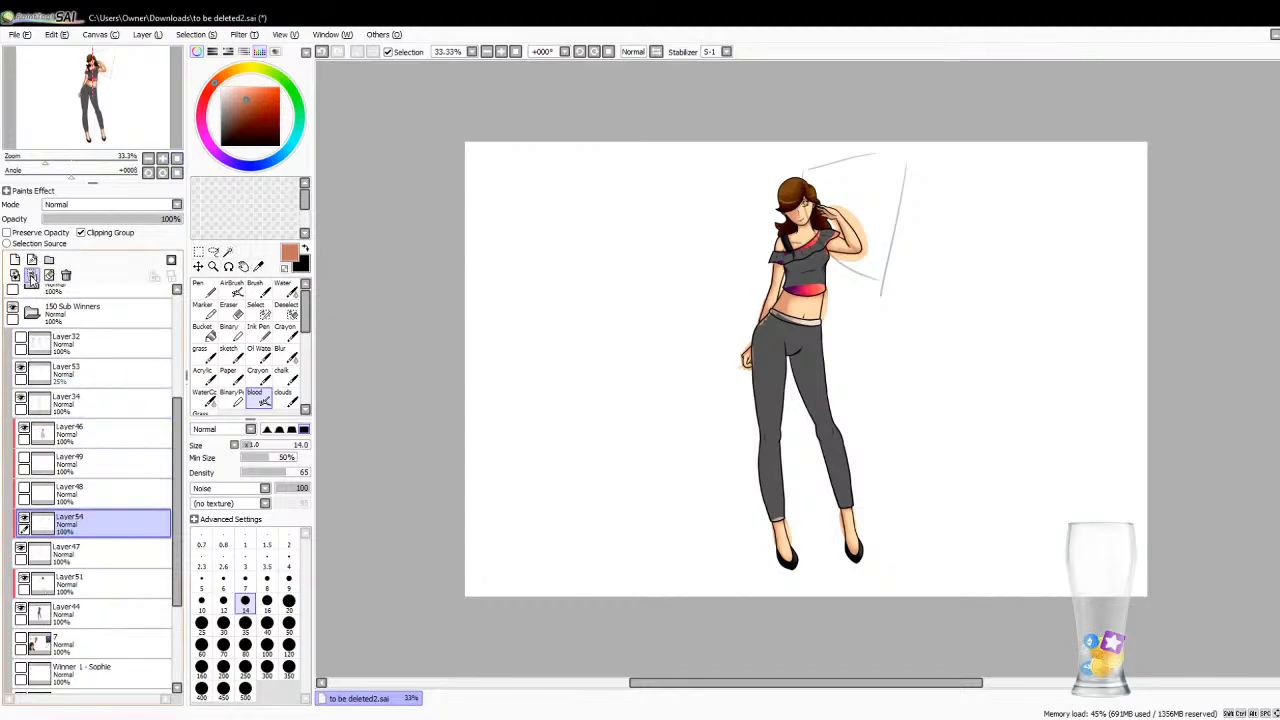
left_click(31, 277)
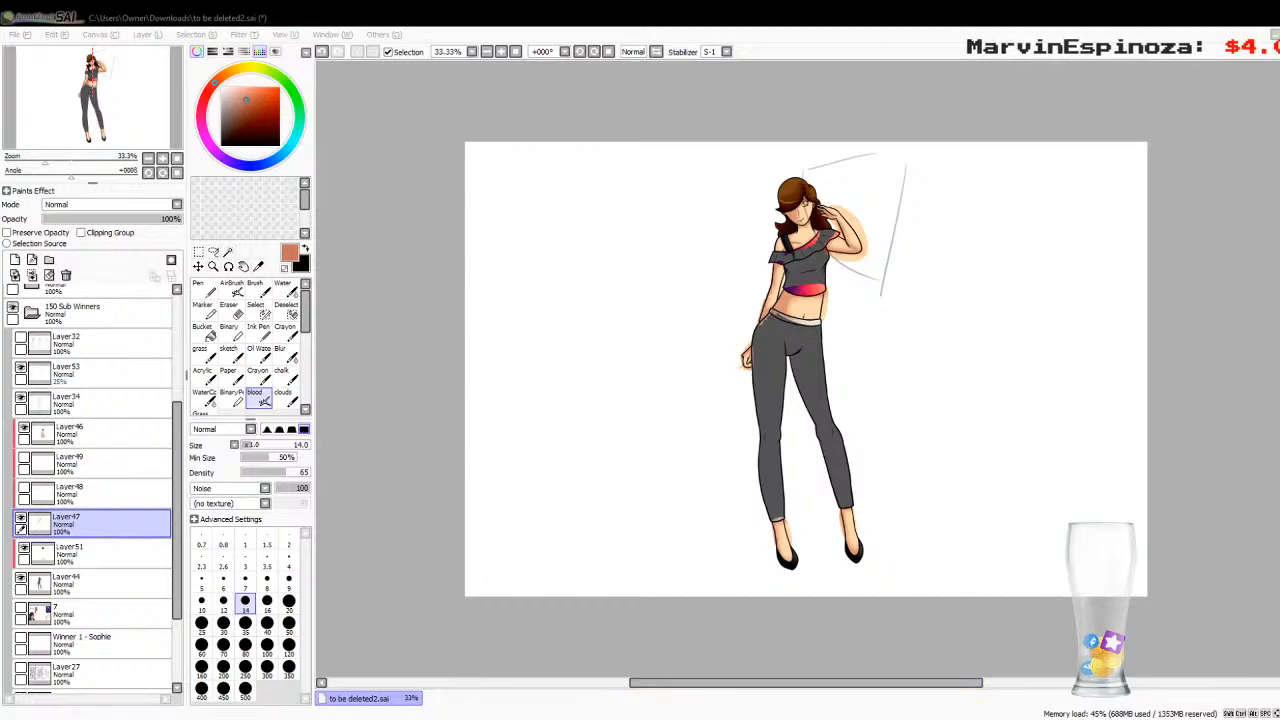
key("alt+Tab")
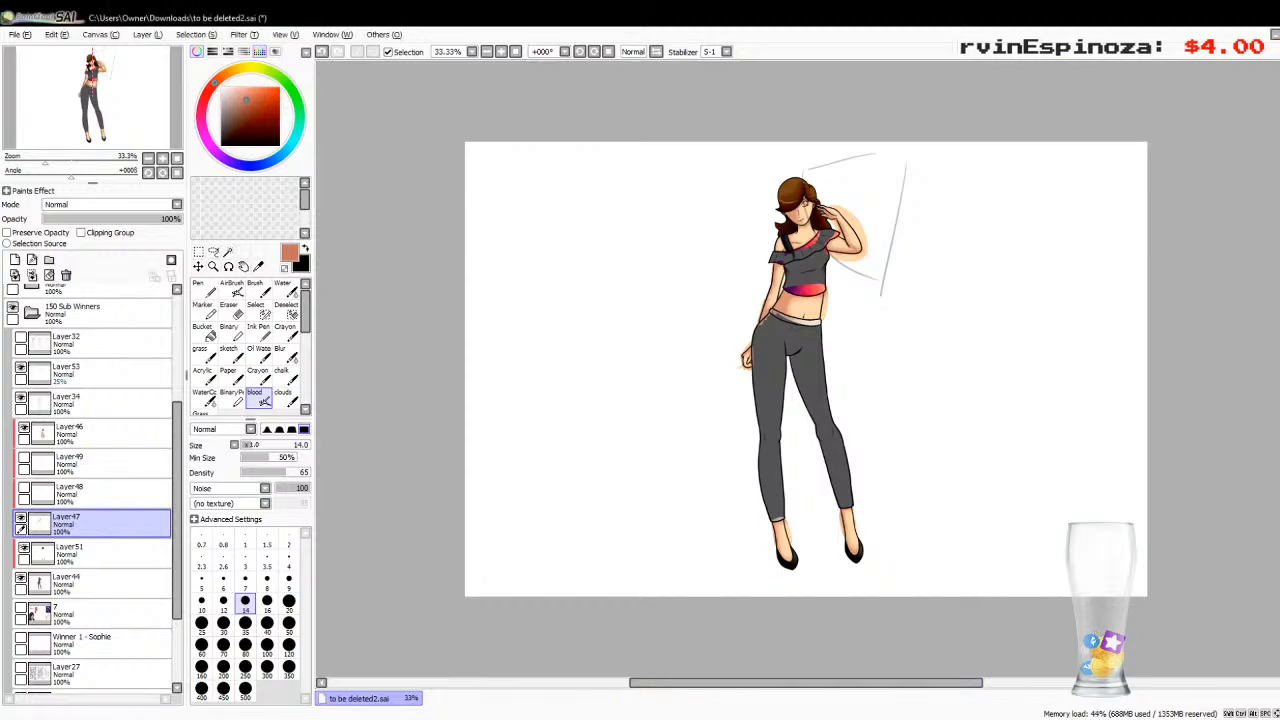
Step: Sample the light skin tone from the midriff and add a new clipped layer above the base skin layer
left_click(163, 160)
left_click(163, 160)
left_click(163, 160)
left_click(163, 160)
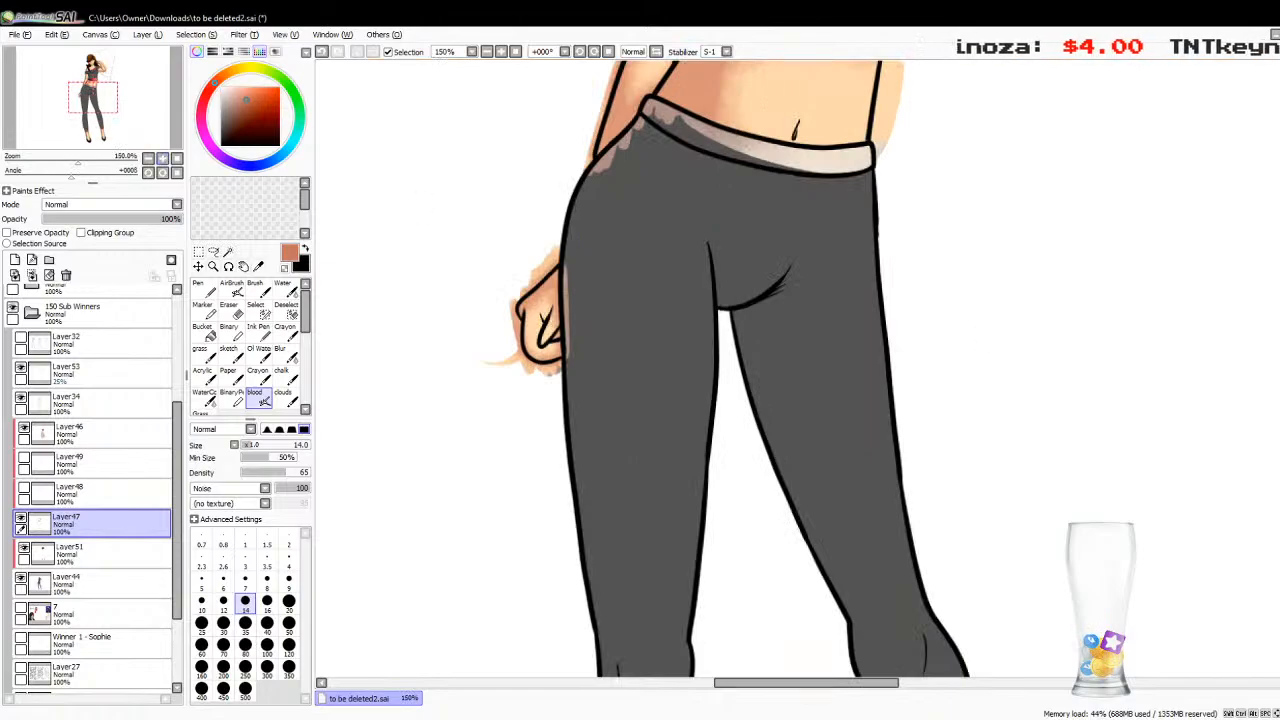
scroll(935, 307, "up", 8)
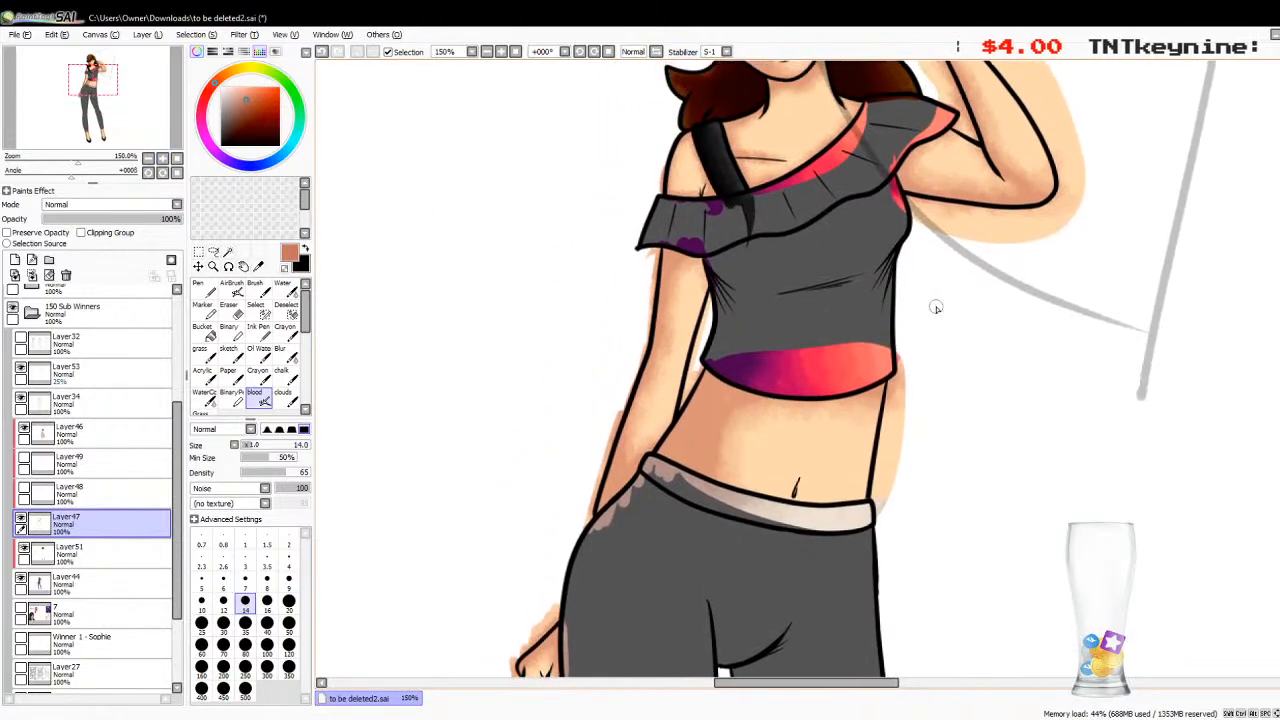
left_click(259, 266)
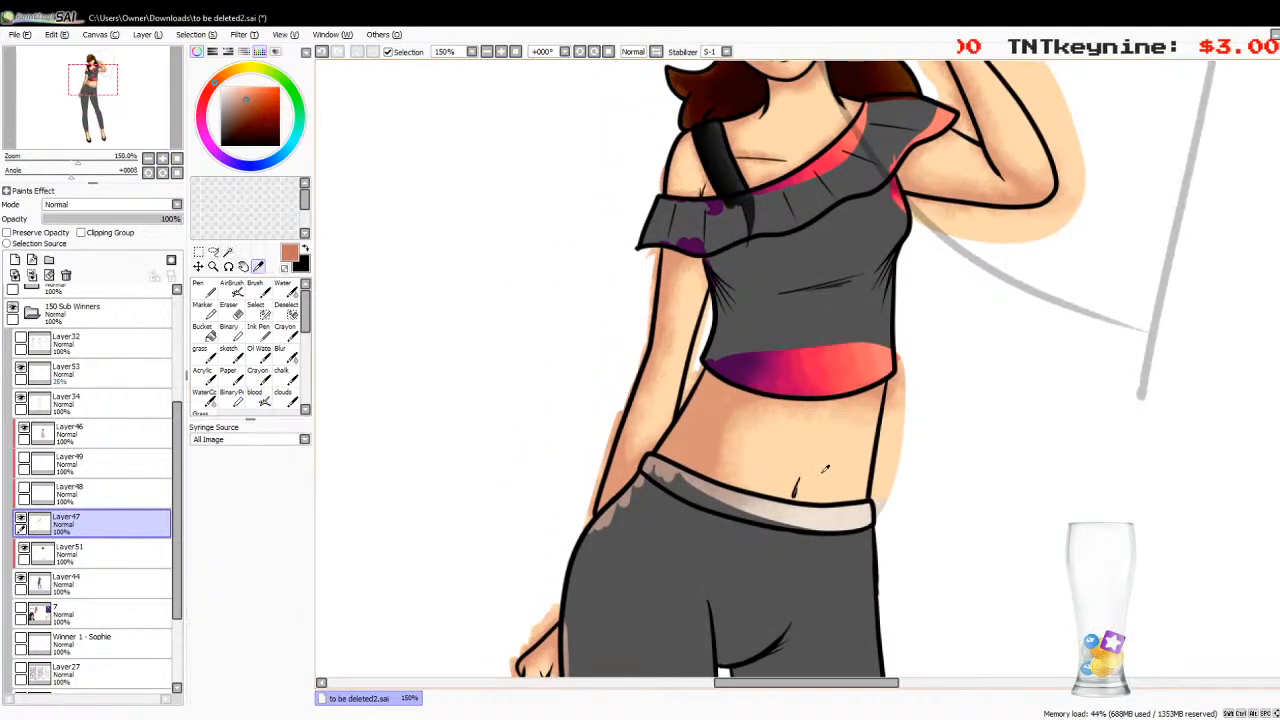
left_click(825, 468)
left_click(259, 393)
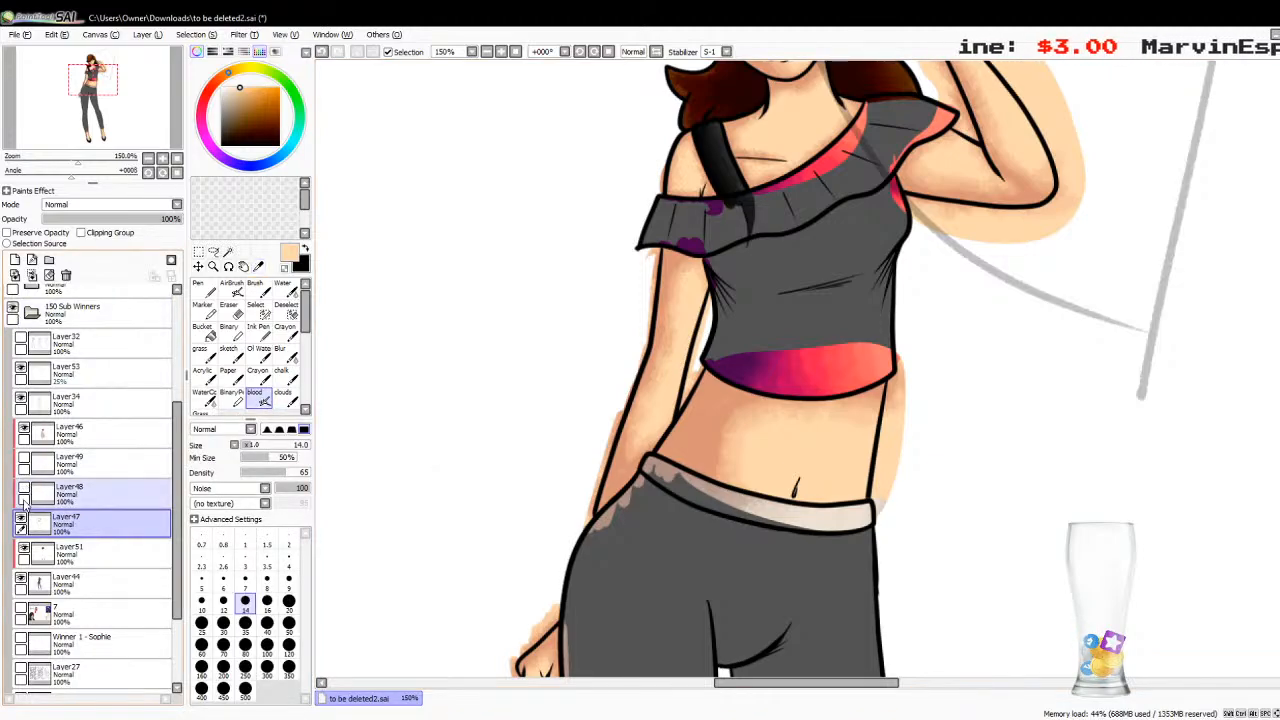
left_click(15, 259)
left_click(81, 232)
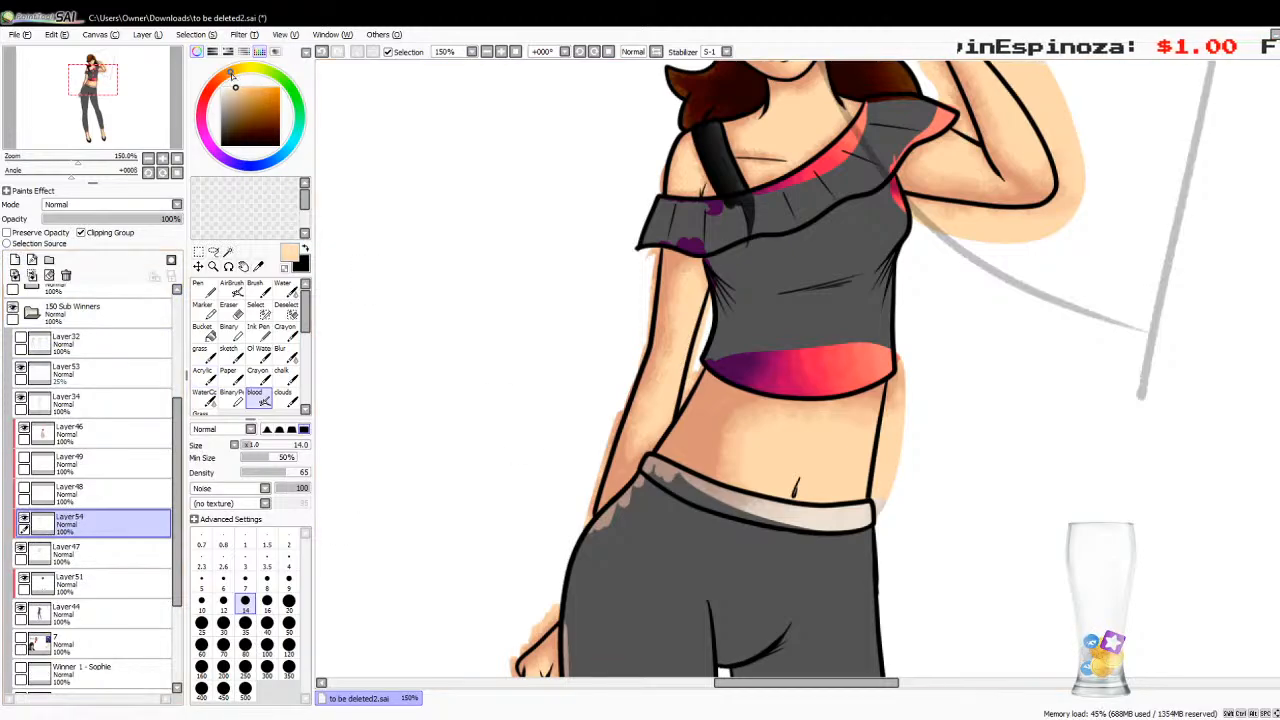
Step: Brush a pale yellowish peach over the lit skin areas from the raised arm down to the feet at brush size 35
left_click(245, 622)
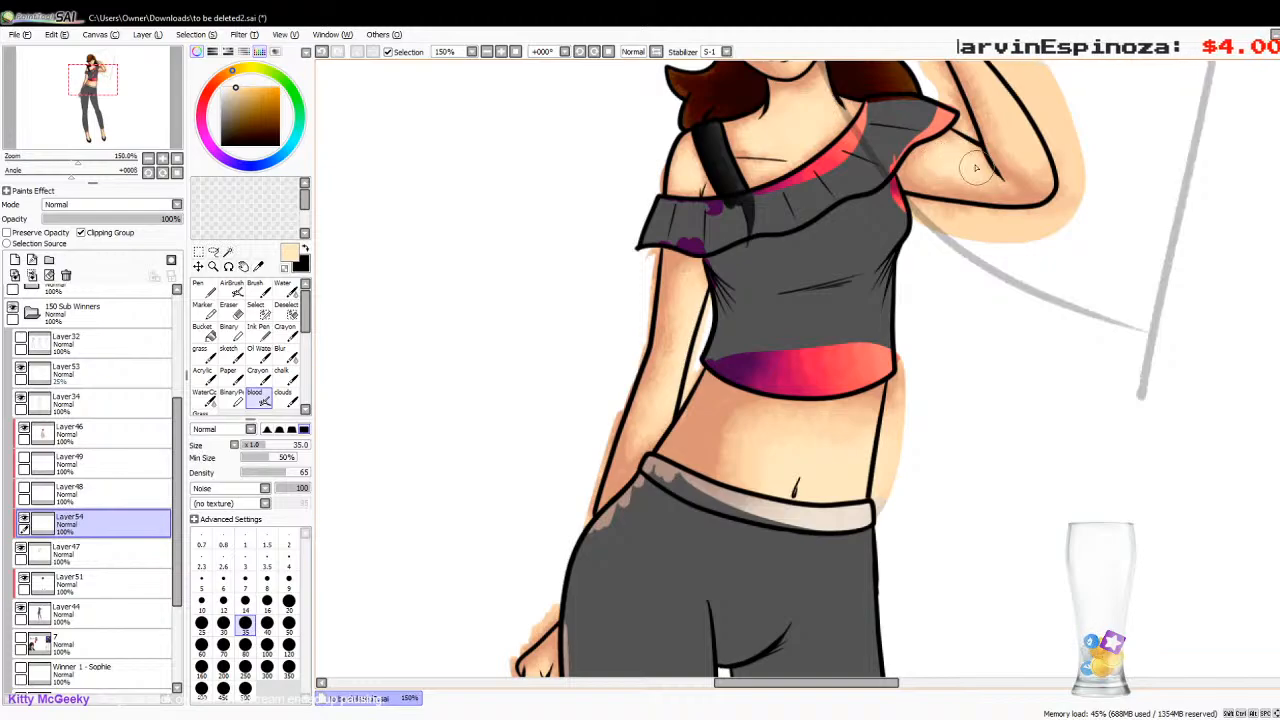
scroll(1114, 266, "up", 5)
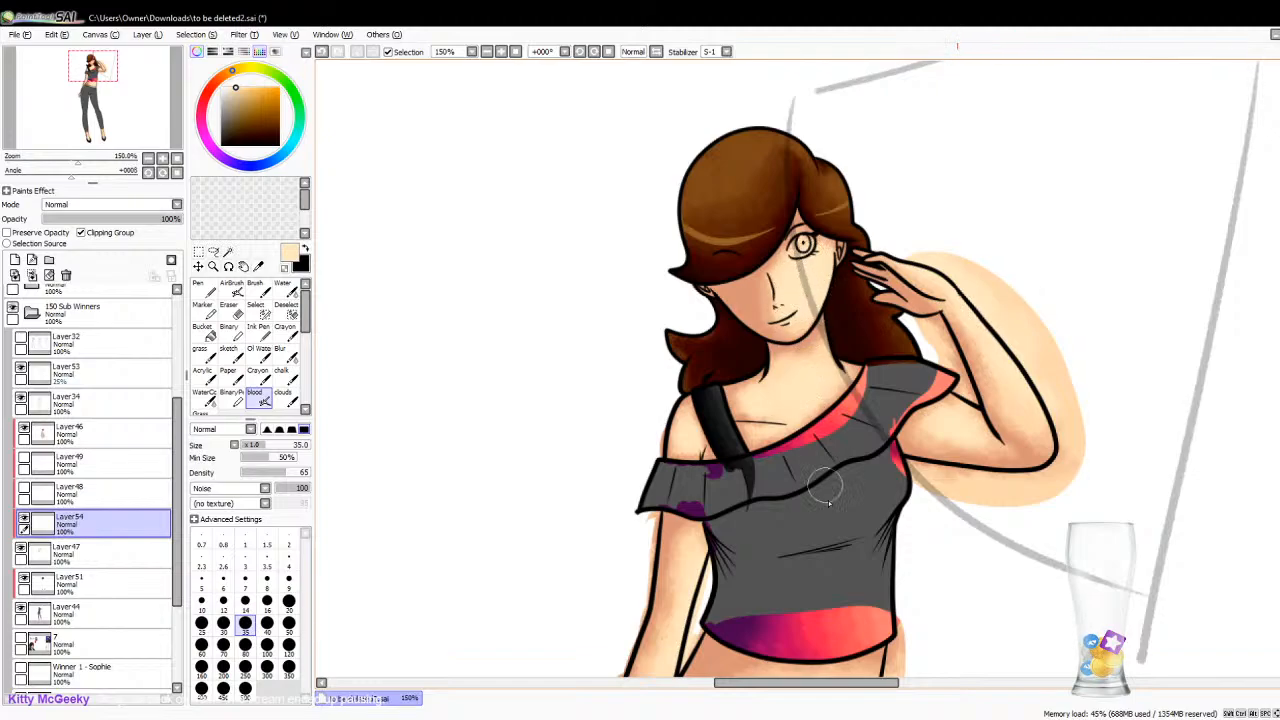
scroll(1270, 305, "down", 9)
scroll(540, 360, "up", 1)
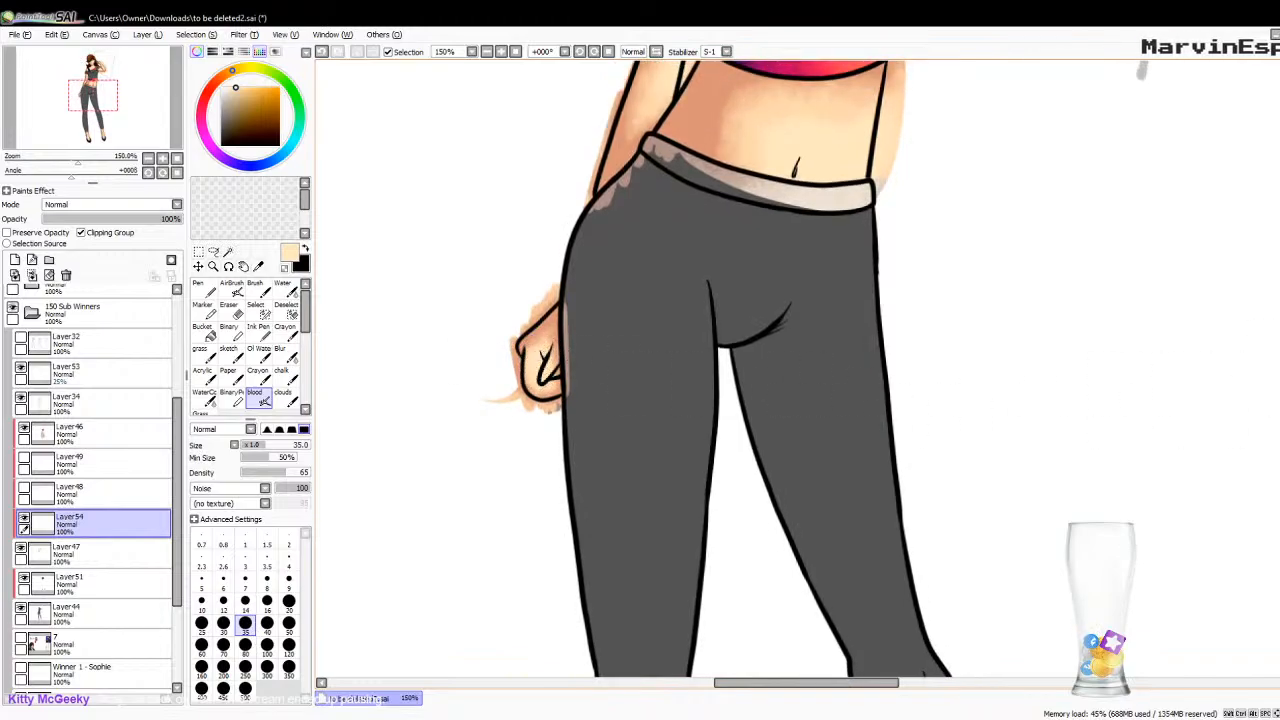
scroll(705, 425, "down", 13)
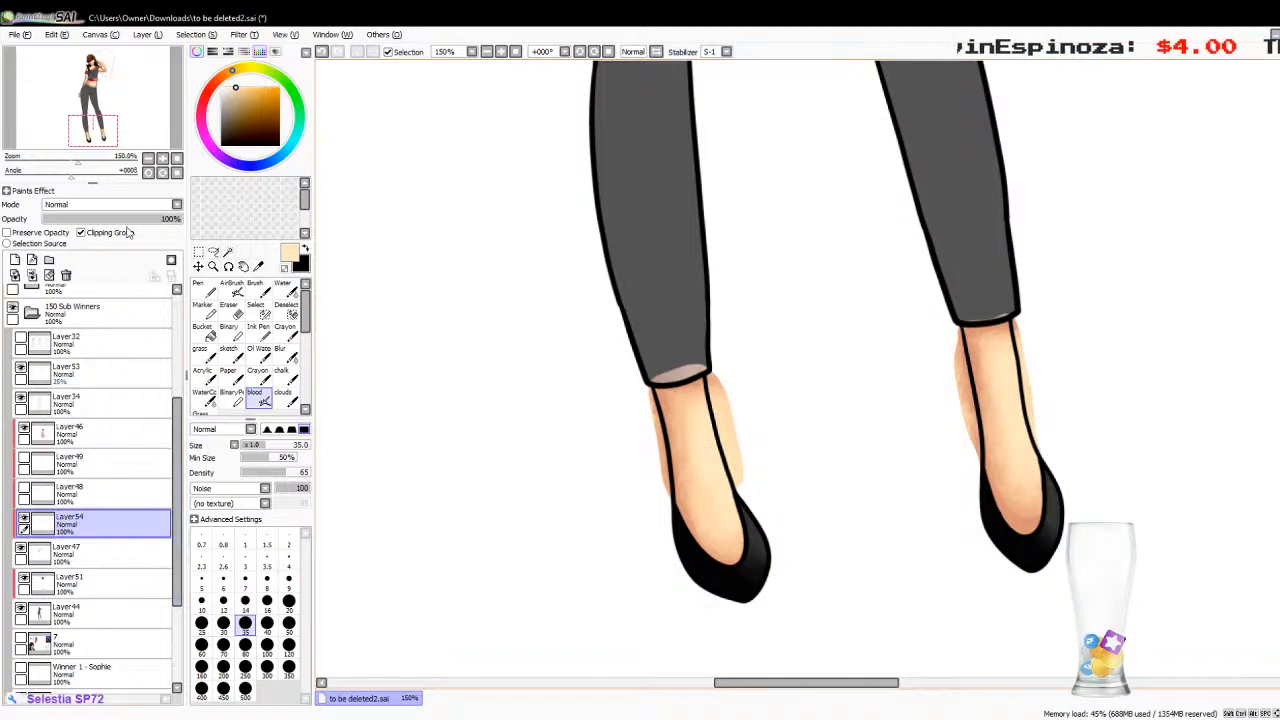
Step: Add another clipped layer and paint a paler cream highlight along the right sides of both ankles
left_click(15, 275)
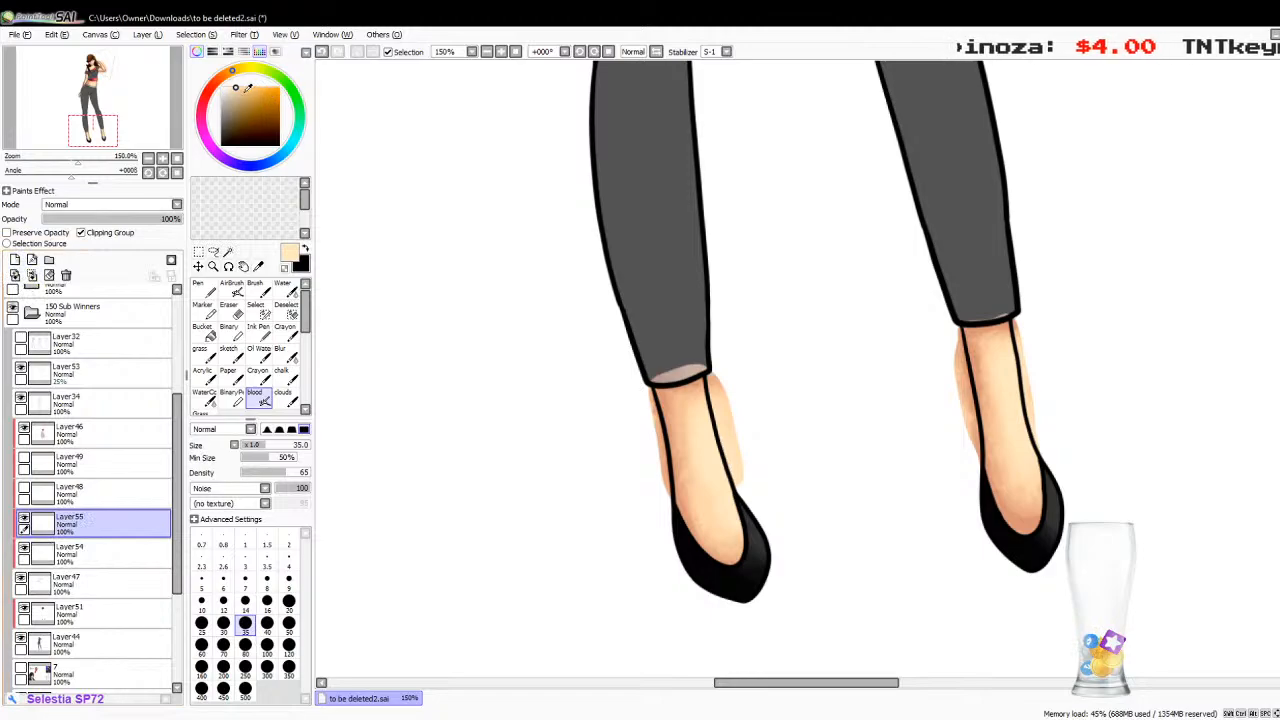
left_click(237, 71)
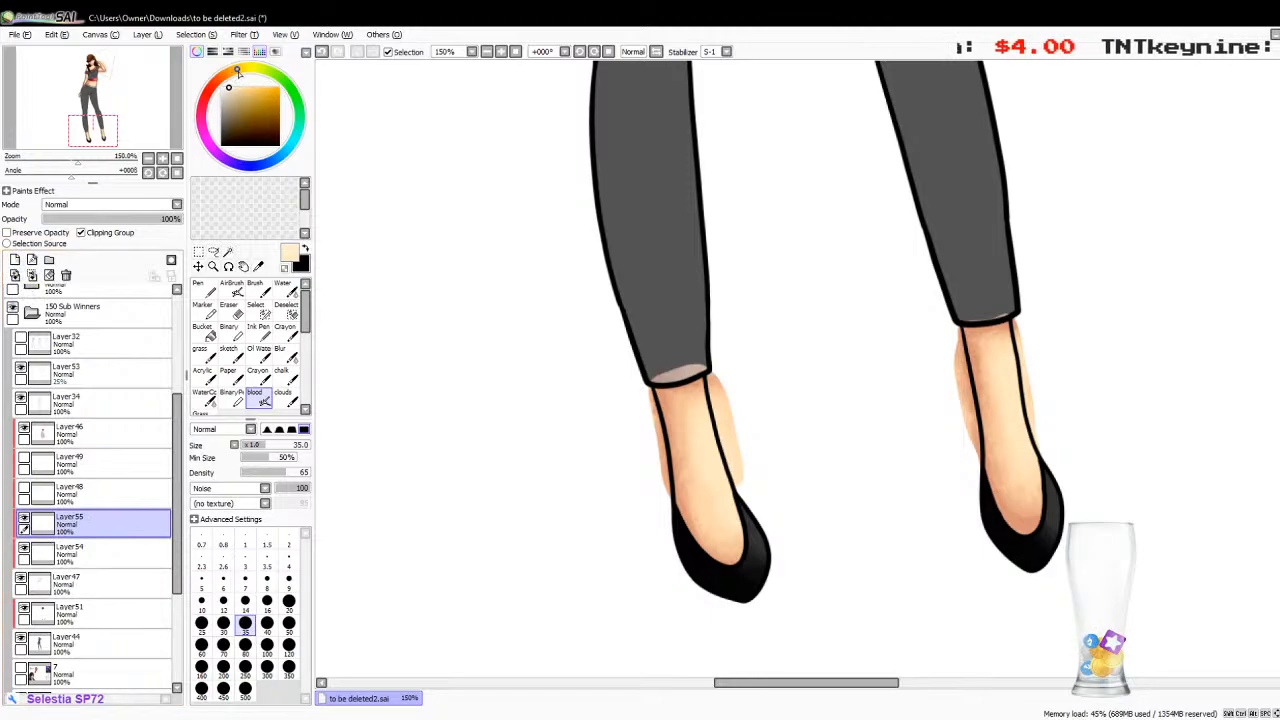
mouse_move(733, 441)
left_mouse_down()
mouse_move(714, 424)
mouse_move(719, 438)
left_mouse_up()
left_click_drag(1017, 366, 1033, 441)
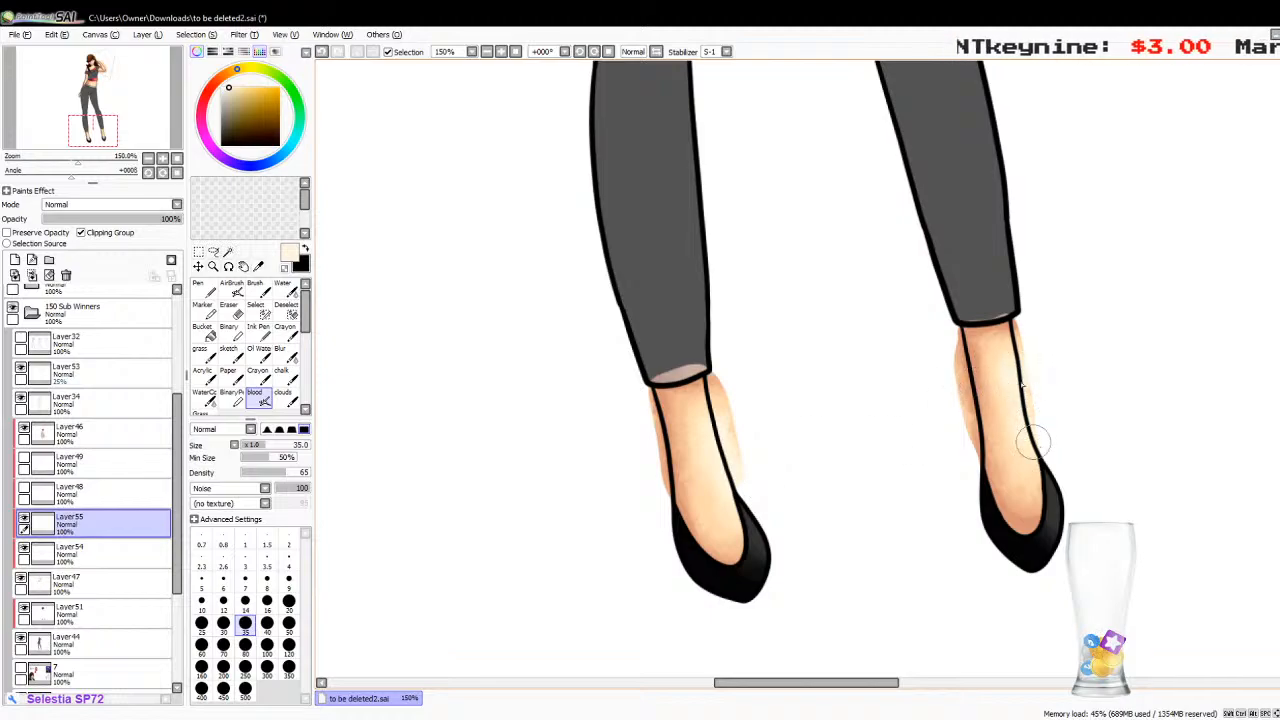
Step: Brush a cream highlight along the lit side of the midriff and lower the highlight layer's opacity to 59%
scroll(800, 370, "up", 10)
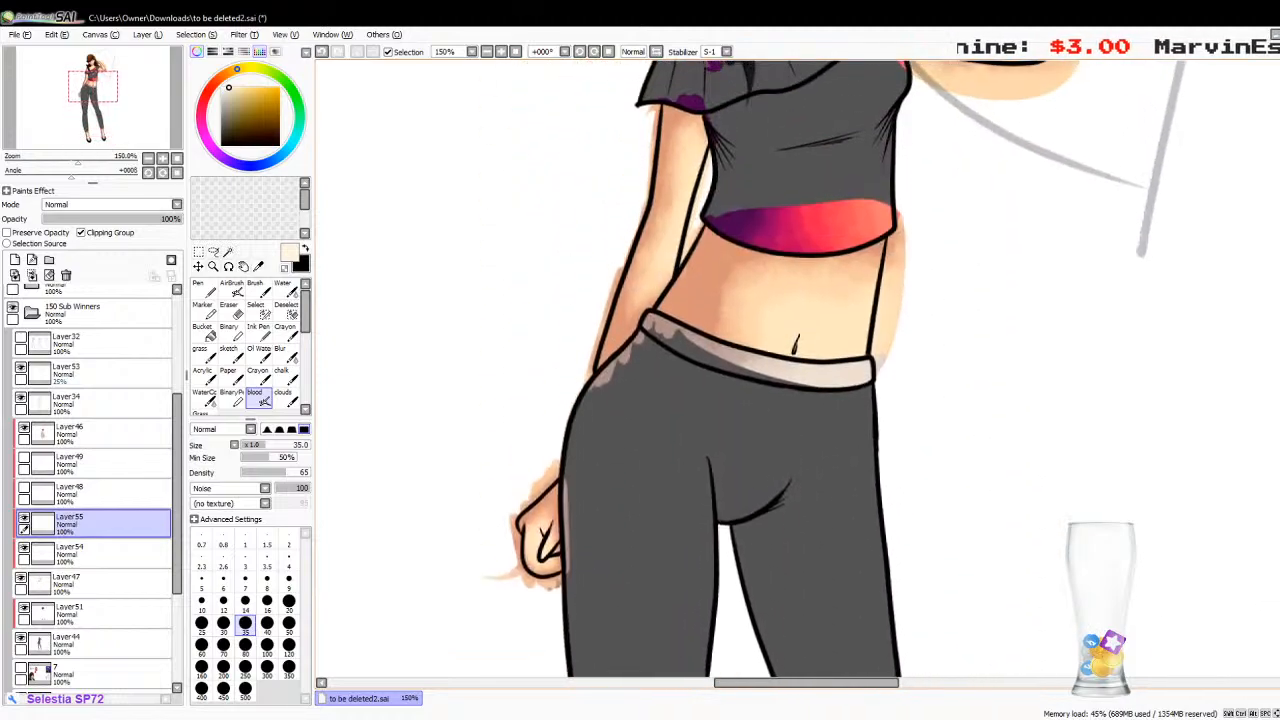
mouse_move(812, 323)
left_mouse_down()
mouse_move(842, 361)
mouse_move(870, 340)
left_mouse_up()
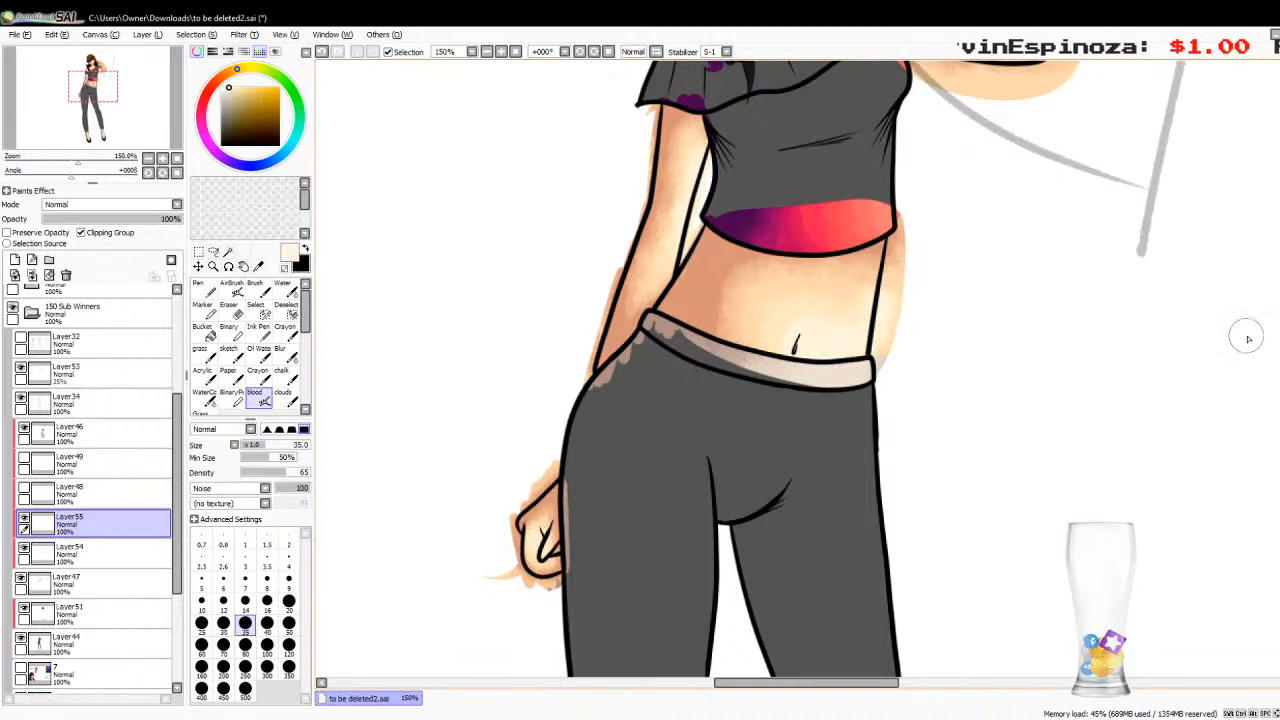
scroll(640, 400, "up", 8)
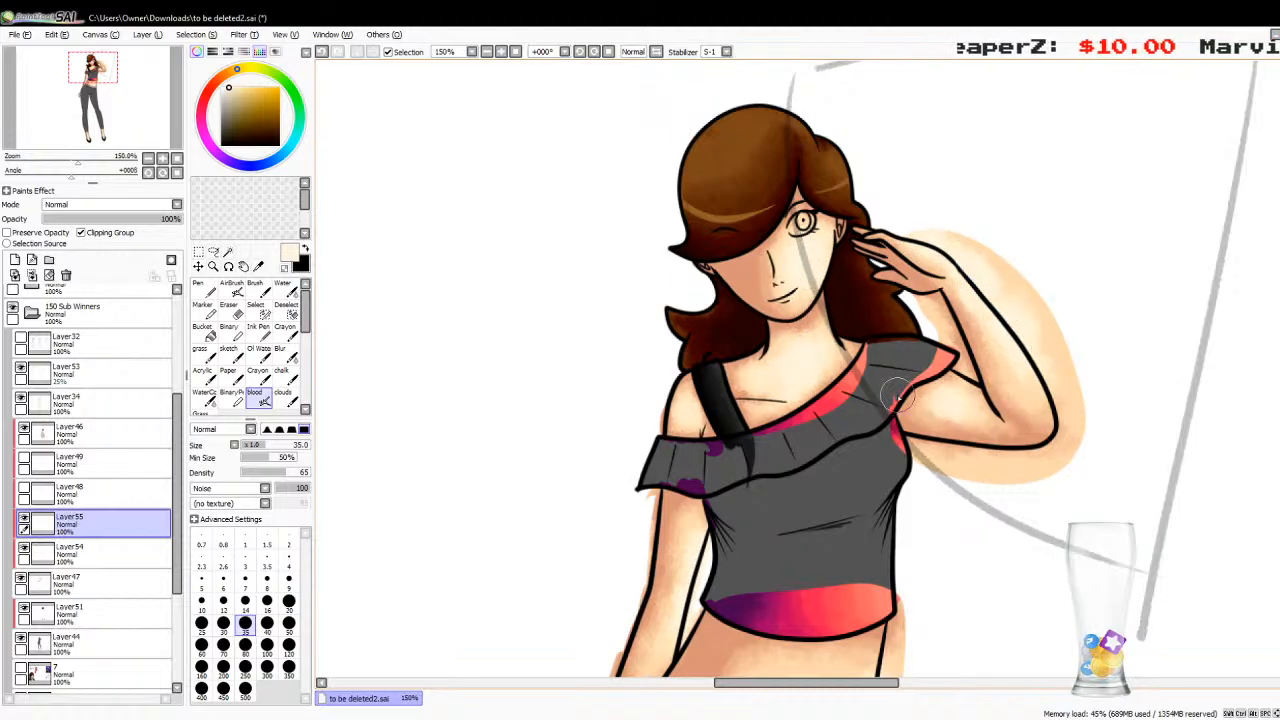
left_click(128, 221)
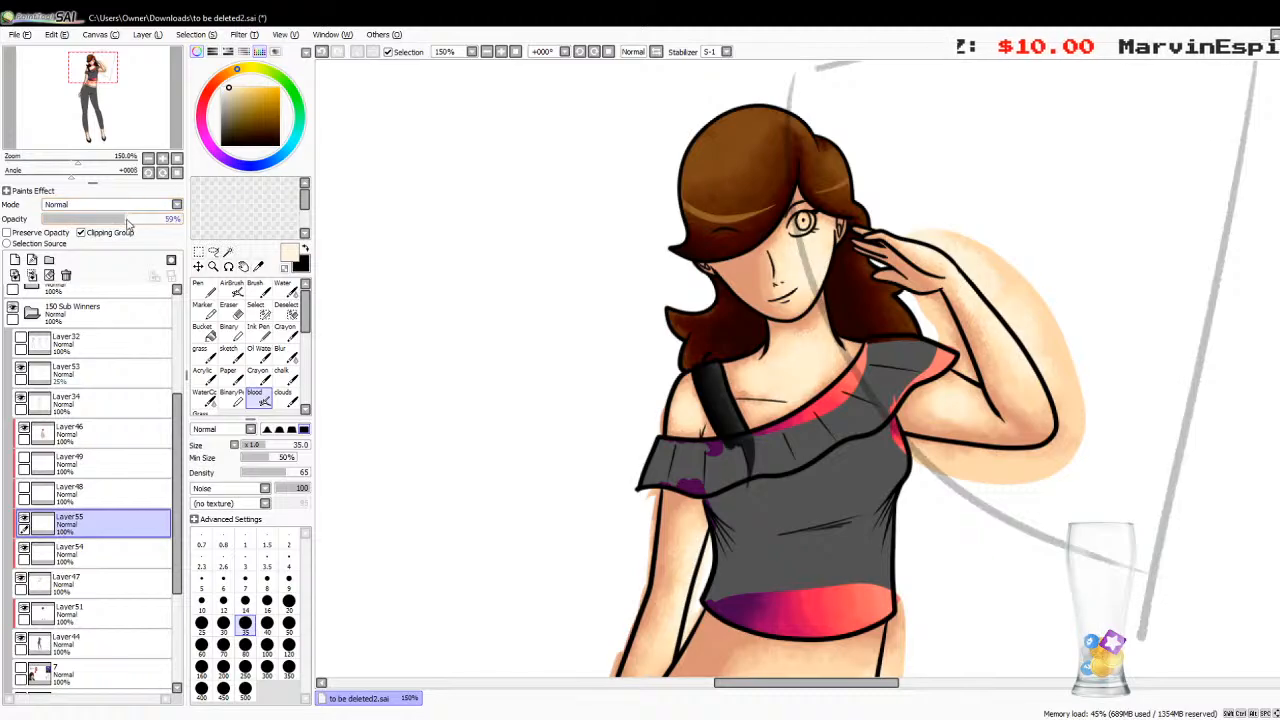
Step: Merge both highlight layers down into the base skin layer, Layer47, and clip it to the layer group below
left_click(32, 276)
left_click(32, 276)
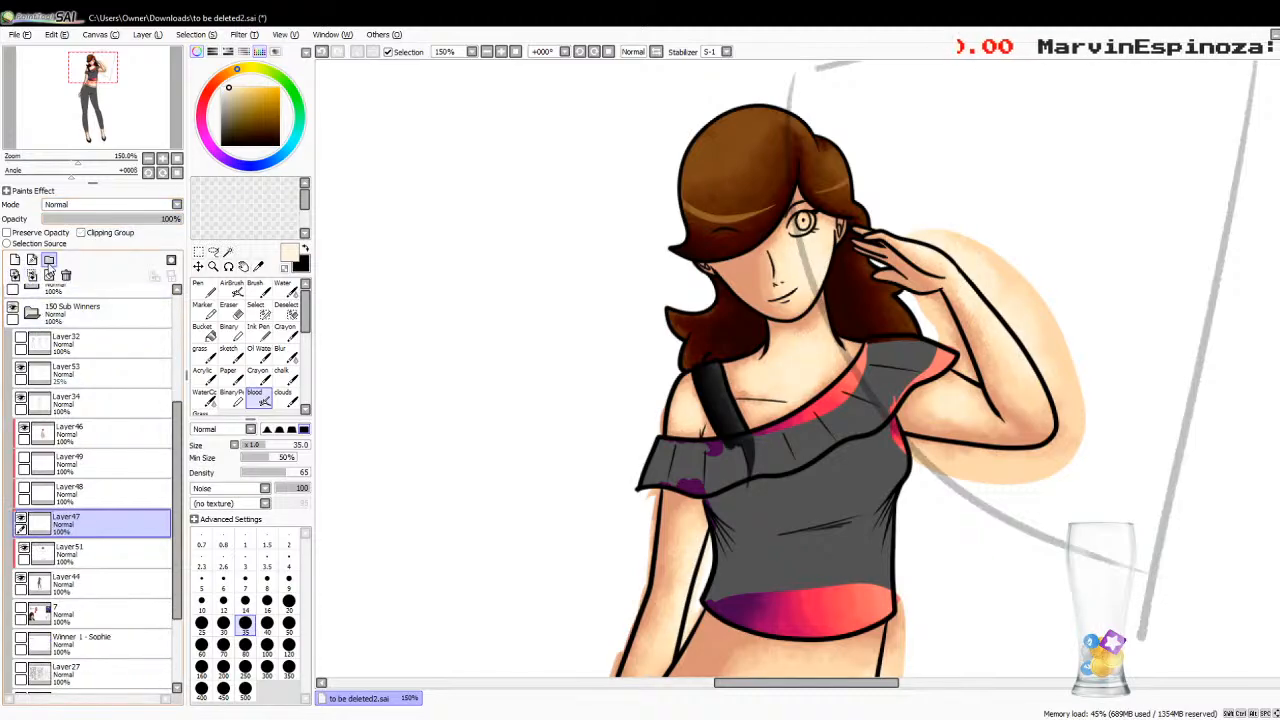
left_click(81, 233)
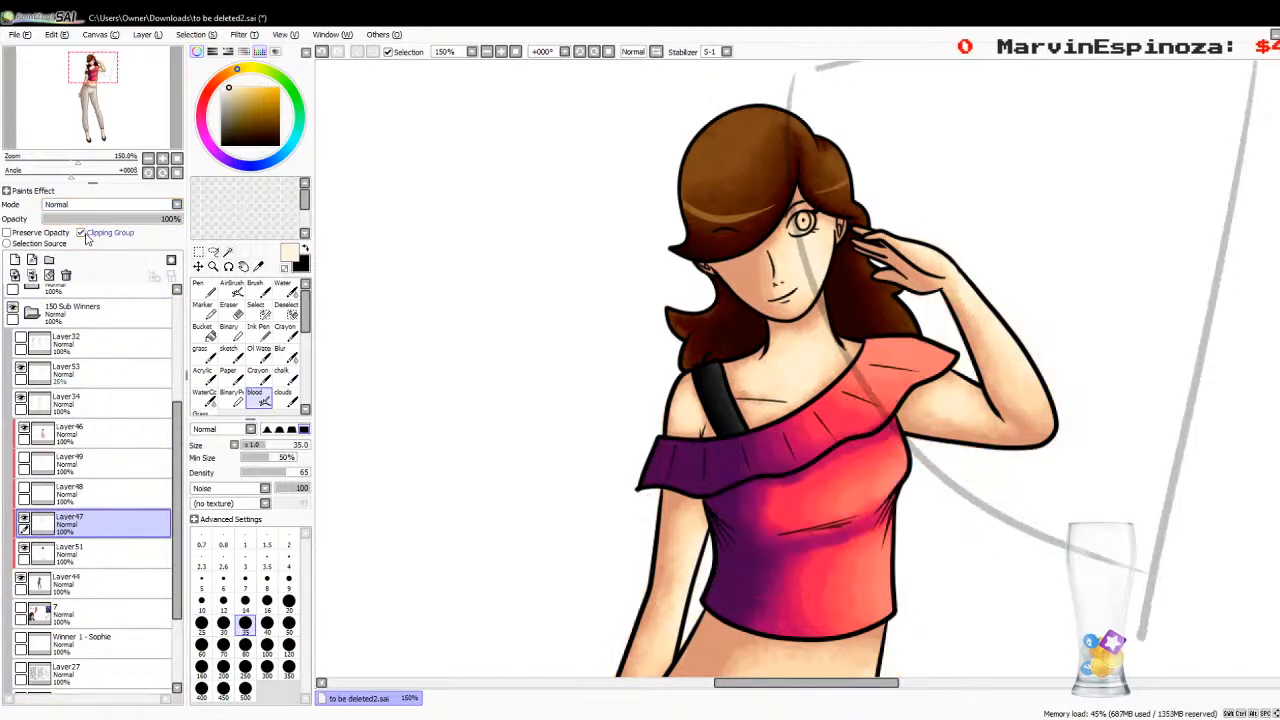
Step: Check the whole figure and the visibility of its layers, and merge the skin layer, Layer47, down into Layer51
left_click(176, 160)
key("alt+Tab")
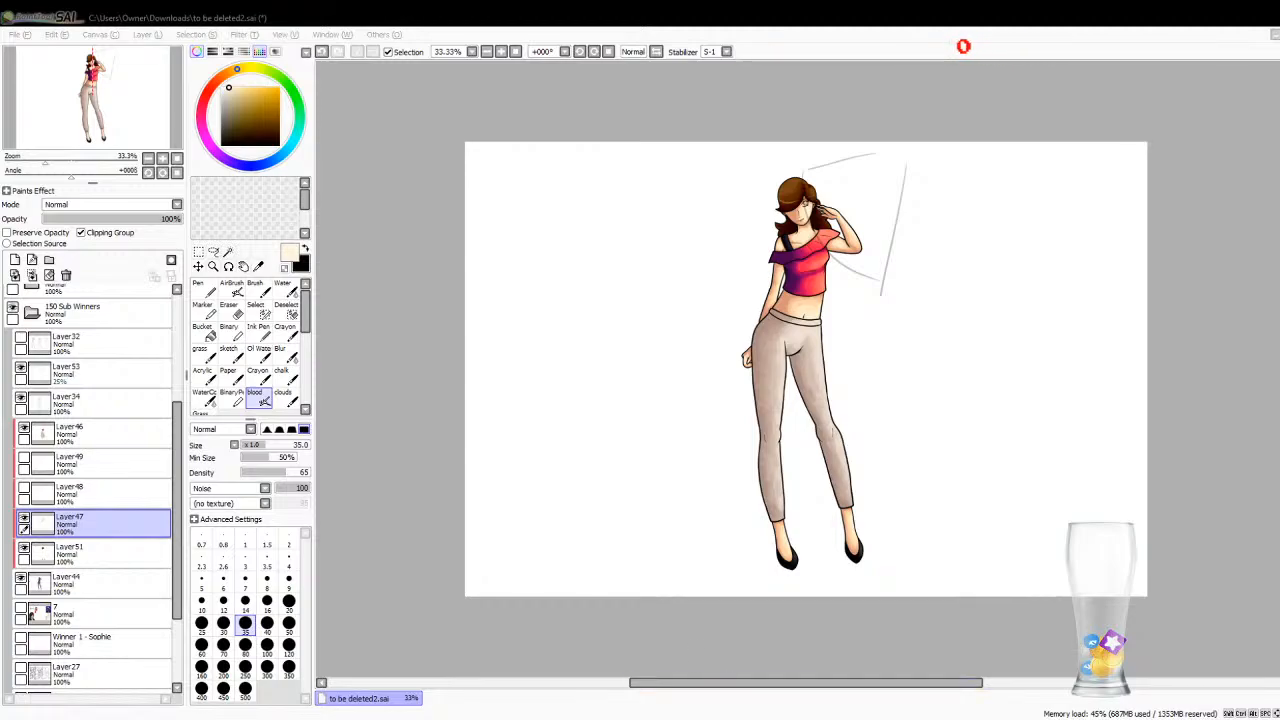
key("alt+Tab")
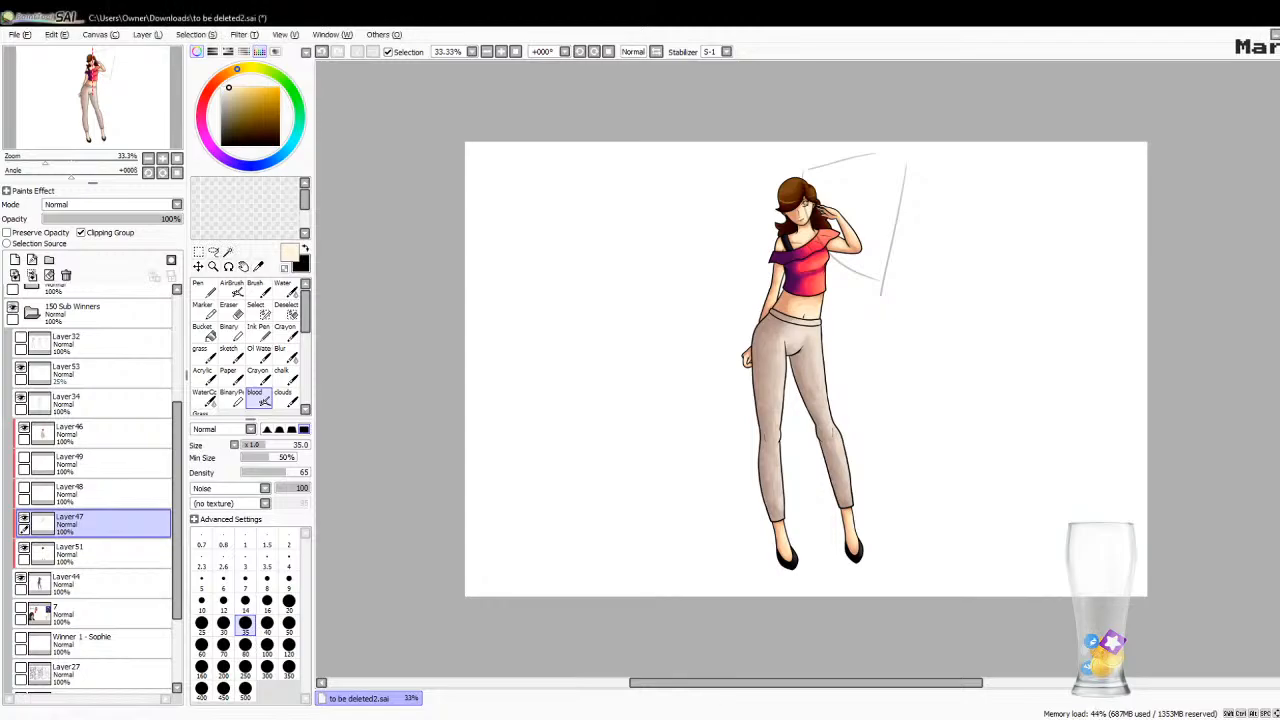
left_click(25, 520)
left_click(25, 520)
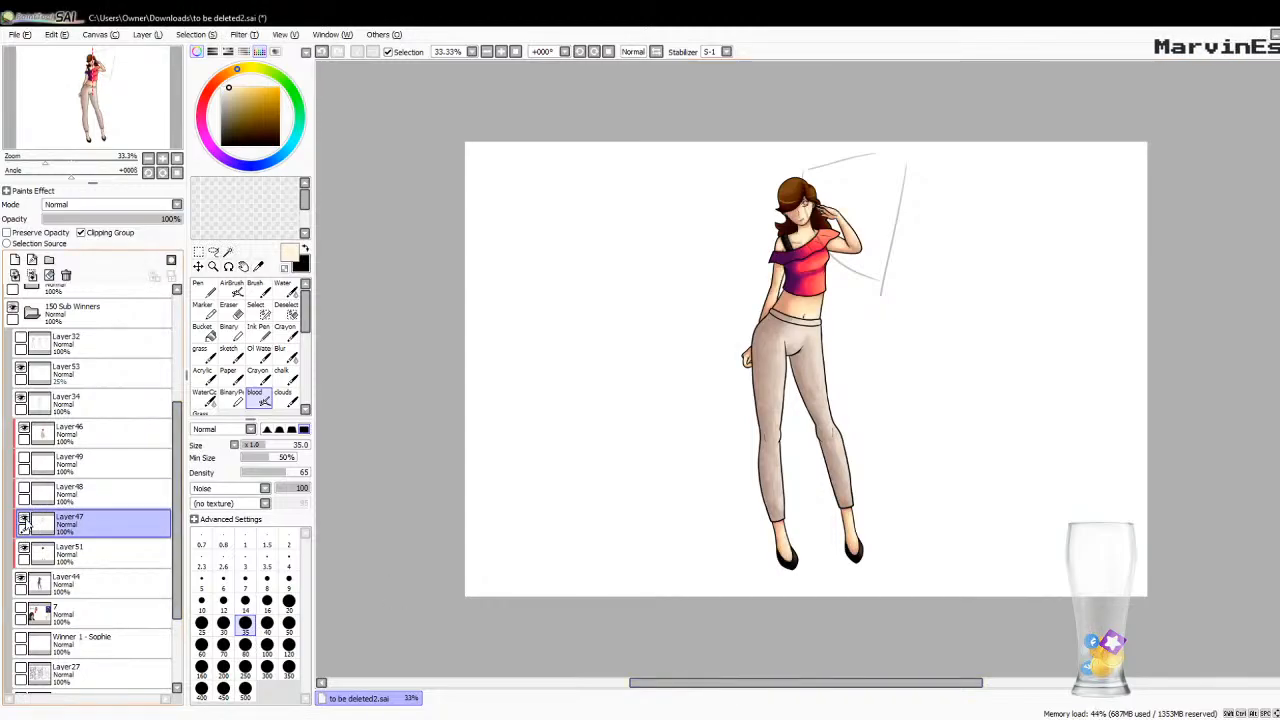
left_click(24, 500)
left_click(24, 502)
left_click(23, 549)
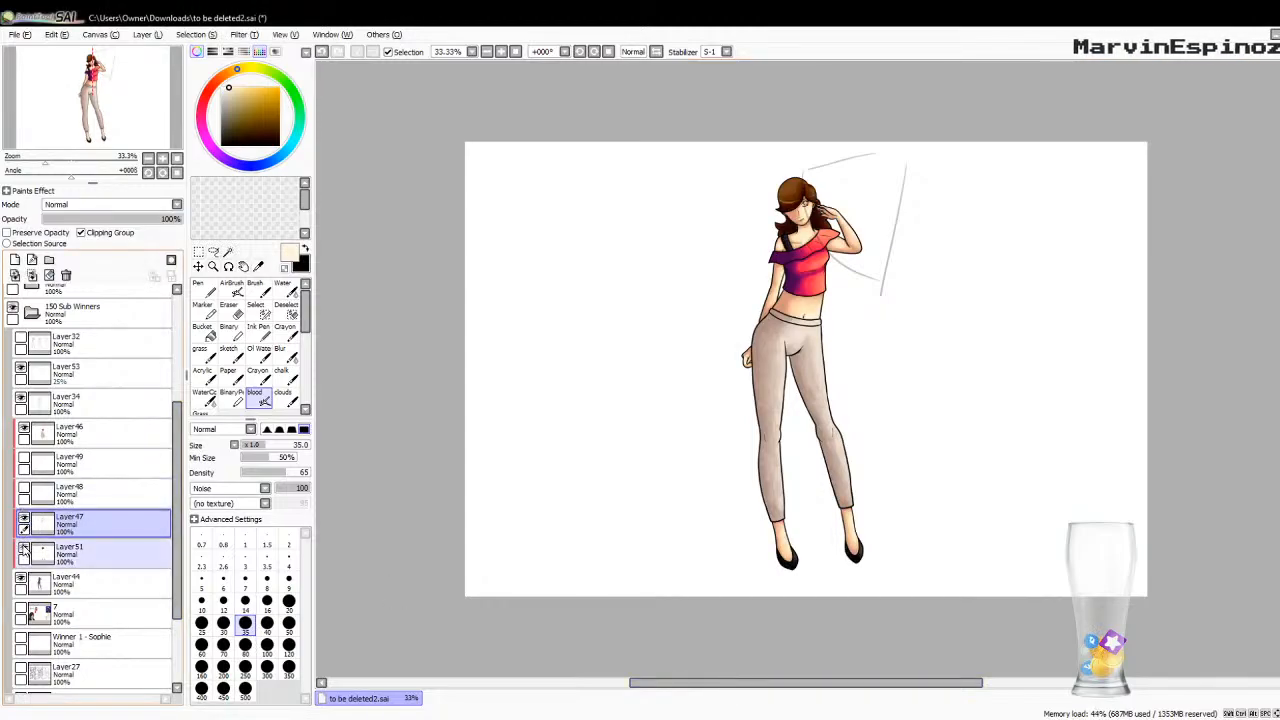
key("ctrl+e")
Step: Delete Layer53, which holds the faint grey sketch lines around the head and arm
left_click(25, 488)
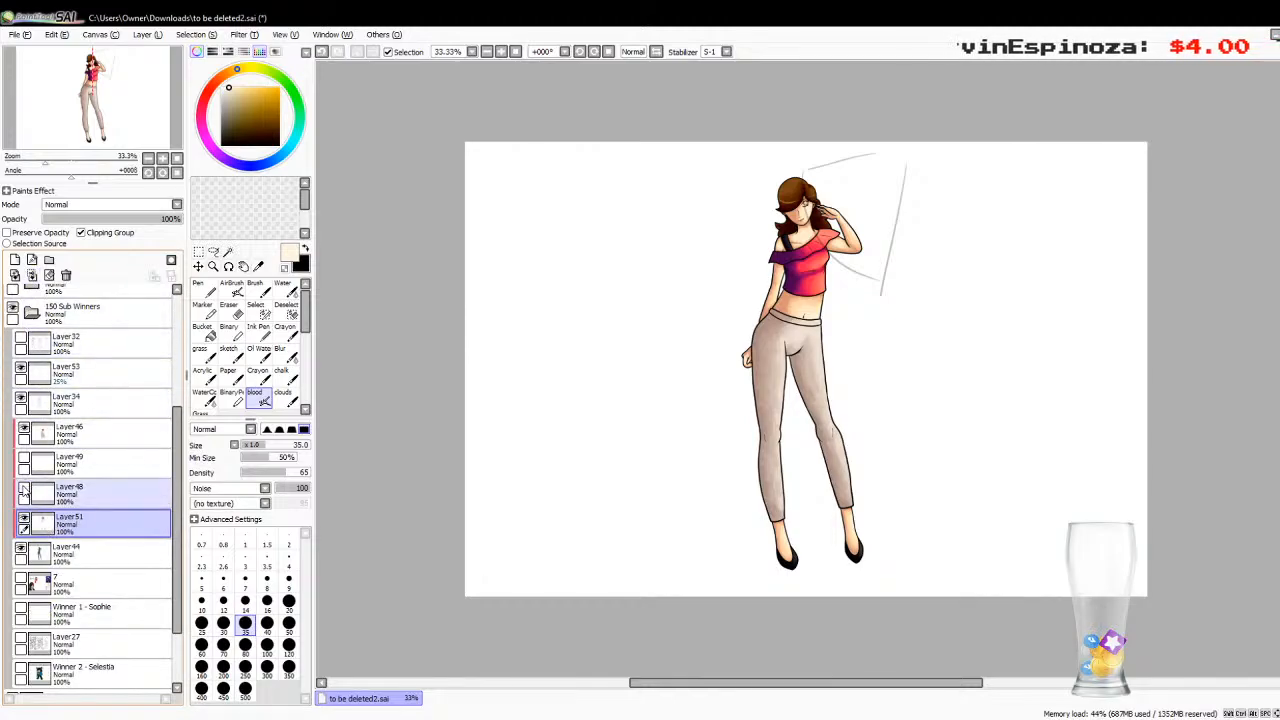
left_click(24, 490)
left_click(162, 158)
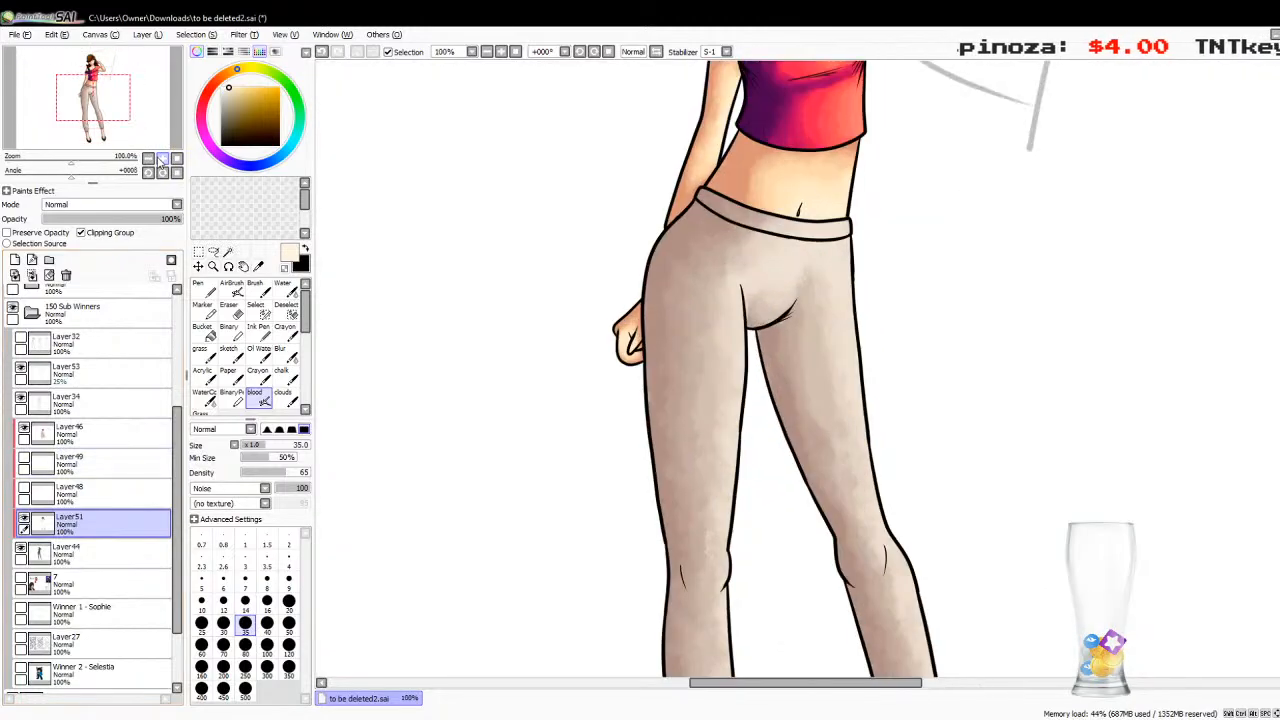
left_click(162, 158)
left_click(162, 158)
left_click_drag(93, 97, 93, 59)
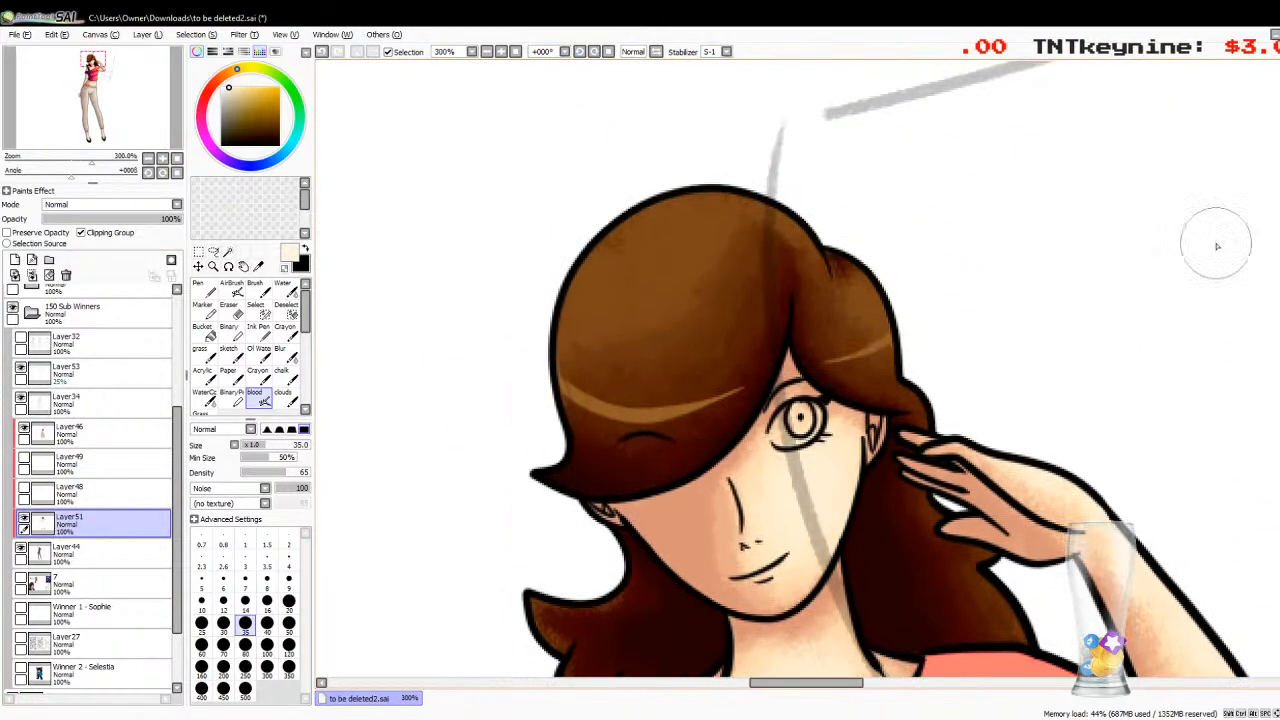
left_click(95, 372)
left_click(66, 276)
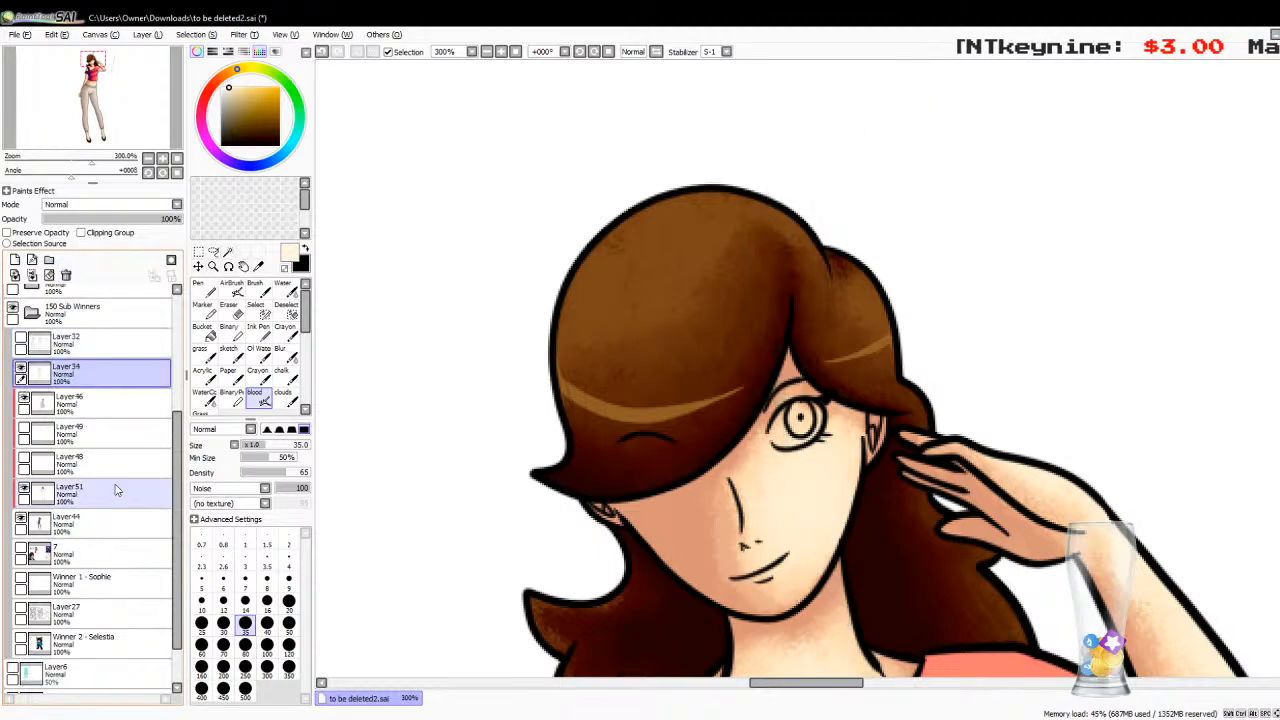
Step: Show the eye-white layer, Layer48, sample its white, and add a new clipped layer above it for the blood brush
left_click(26, 458)
left_click(62, 470)
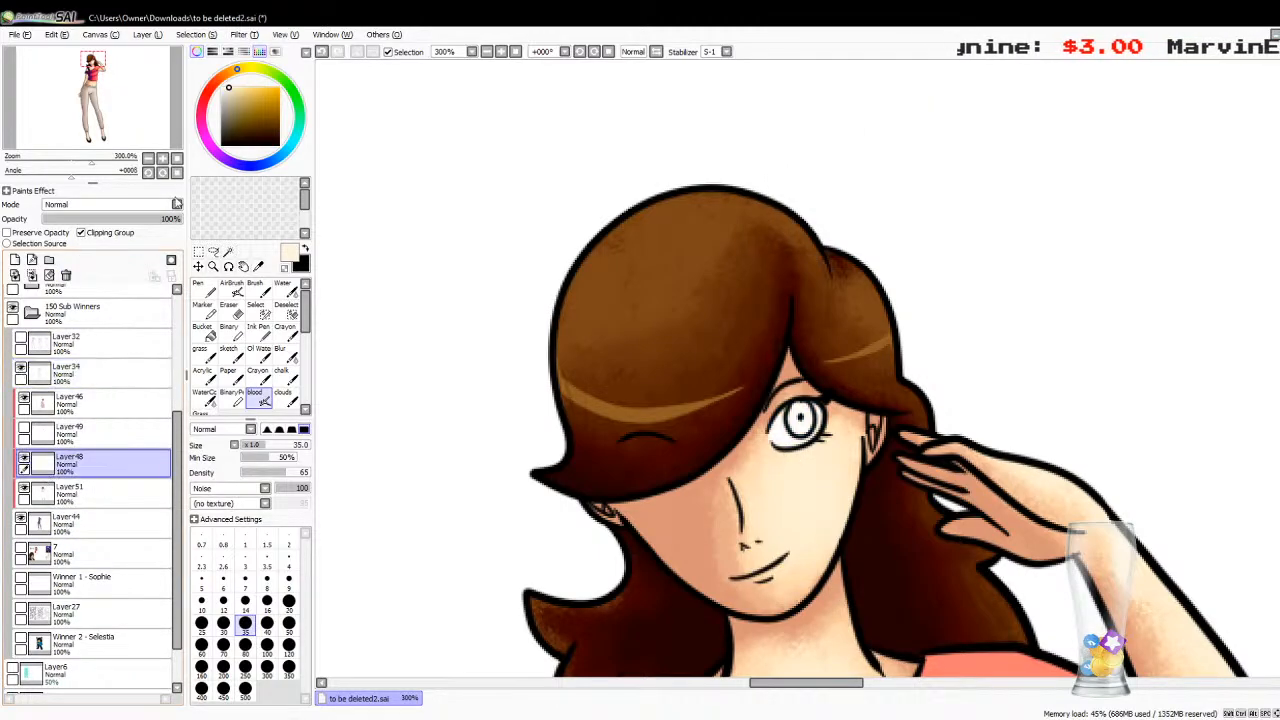
left_click(162, 158)
left_click(162, 158)
left_click(162, 158)
left_click(162, 158)
left_click(162, 158)
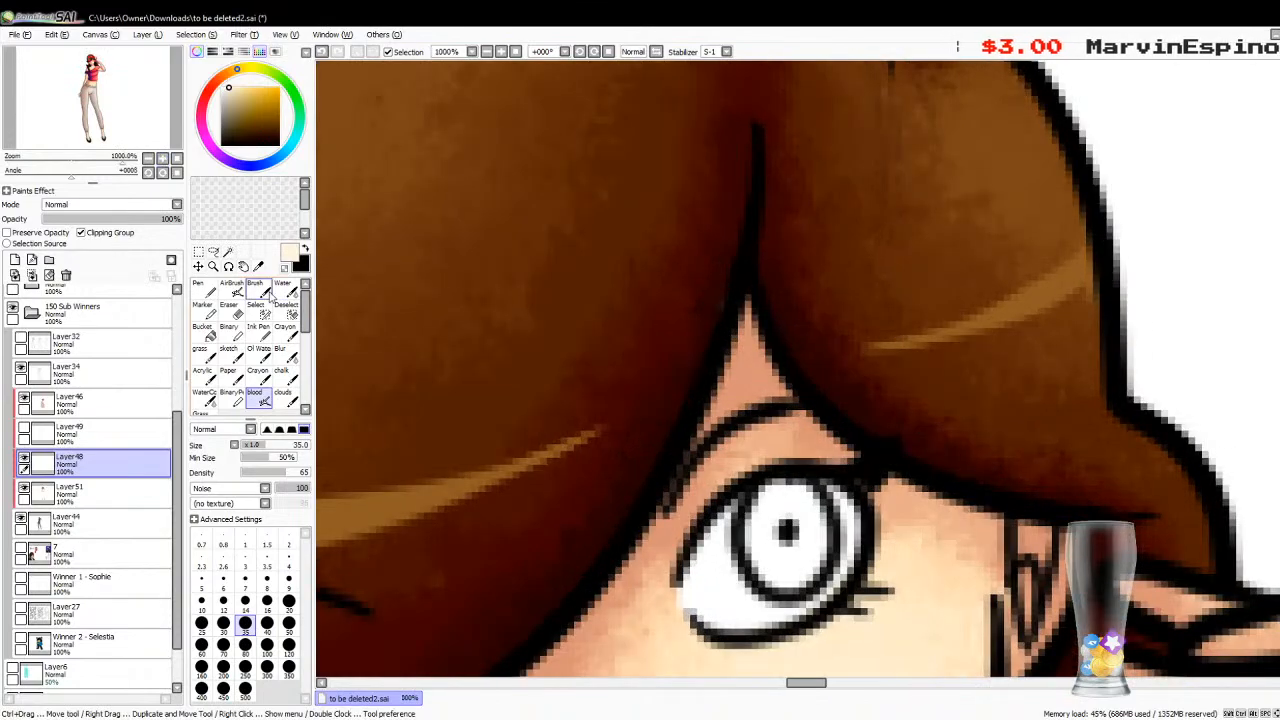
left_click(258, 266)
left_click(715, 582)
left_click(255, 396)
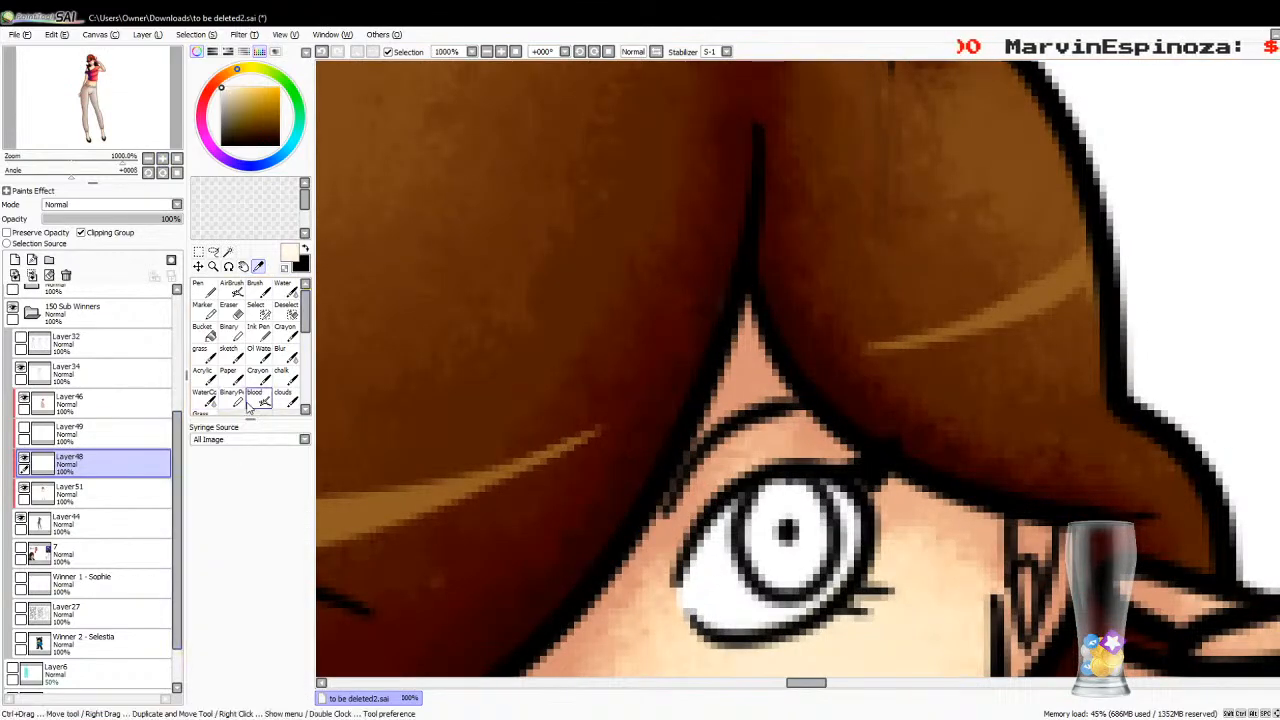
left_click(14, 259)
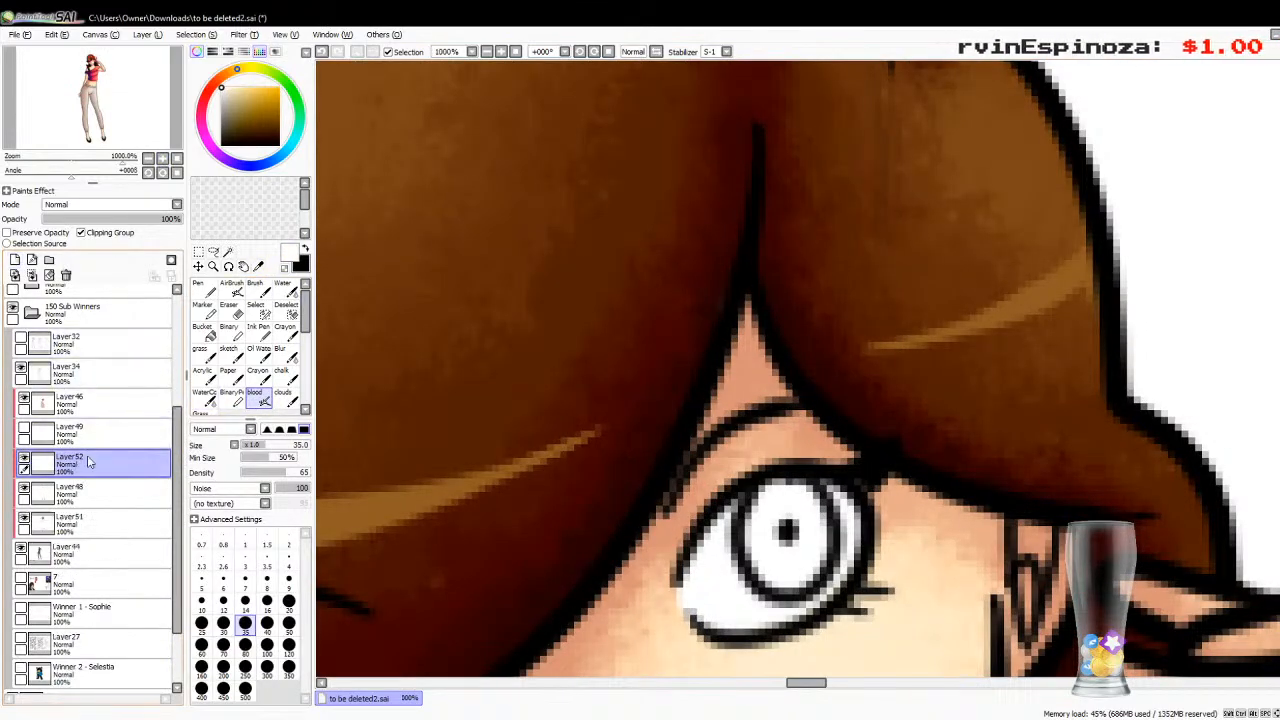
Step: Paint a pale blue-grey shadow over the upper part of the eye white at brush size 9
left_click(281, 153)
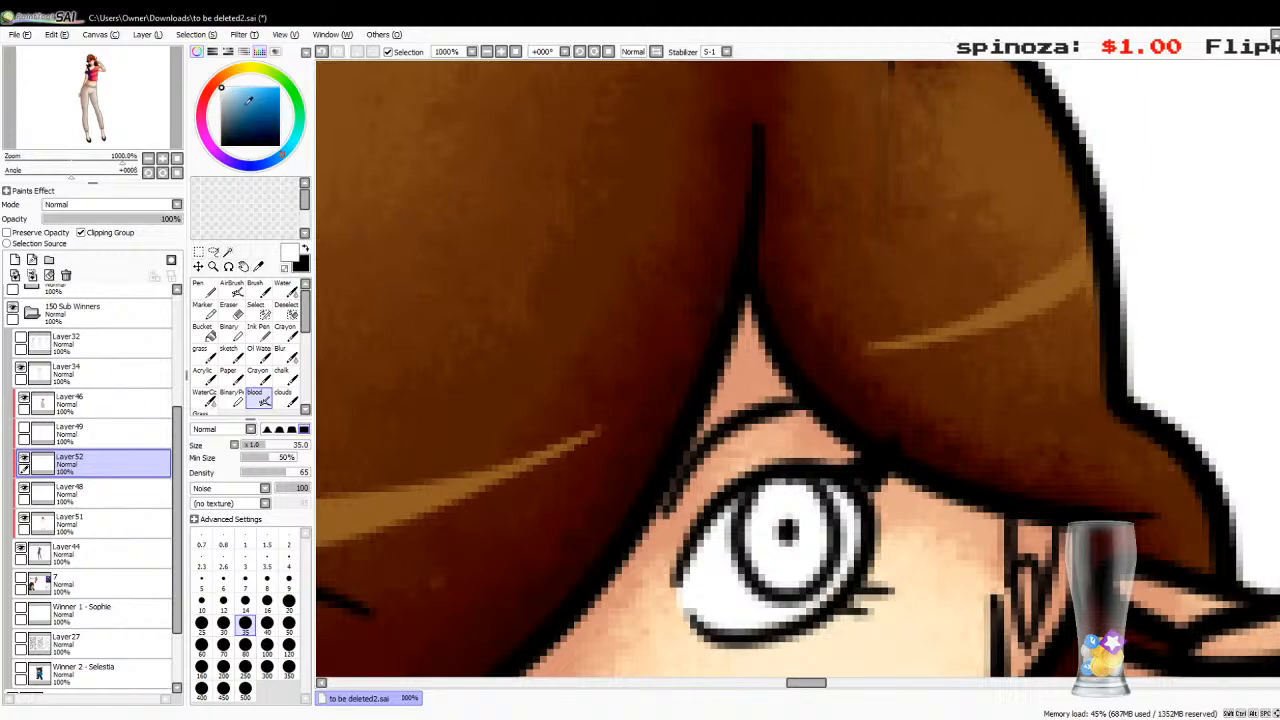
left_click(267, 600)
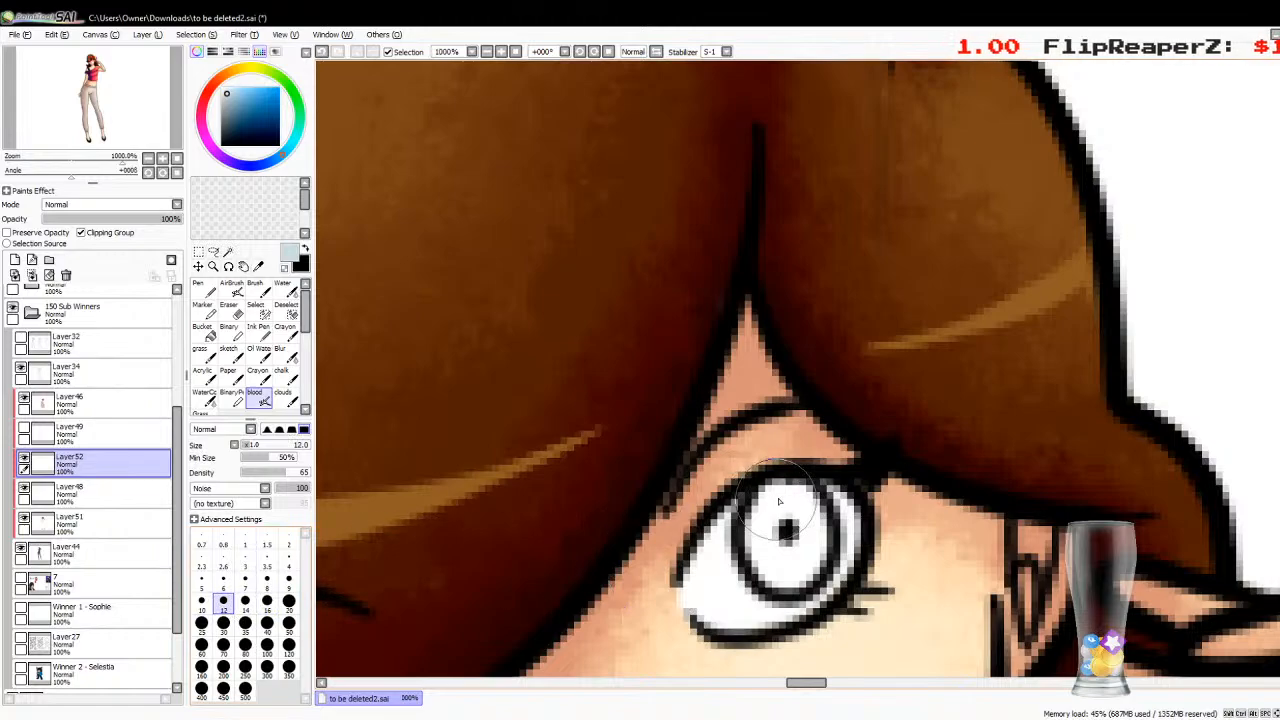
left_click(289, 579)
mouse_move(835, 526)
left_mouse_down()
mouse_move(868, 508)
mouse_move(770, 520)
mouse_move(700, 590)
mouse_move(682, 640)
mouse_move(700, 560)
mouse_move(740, 510)
left_mouse_up()
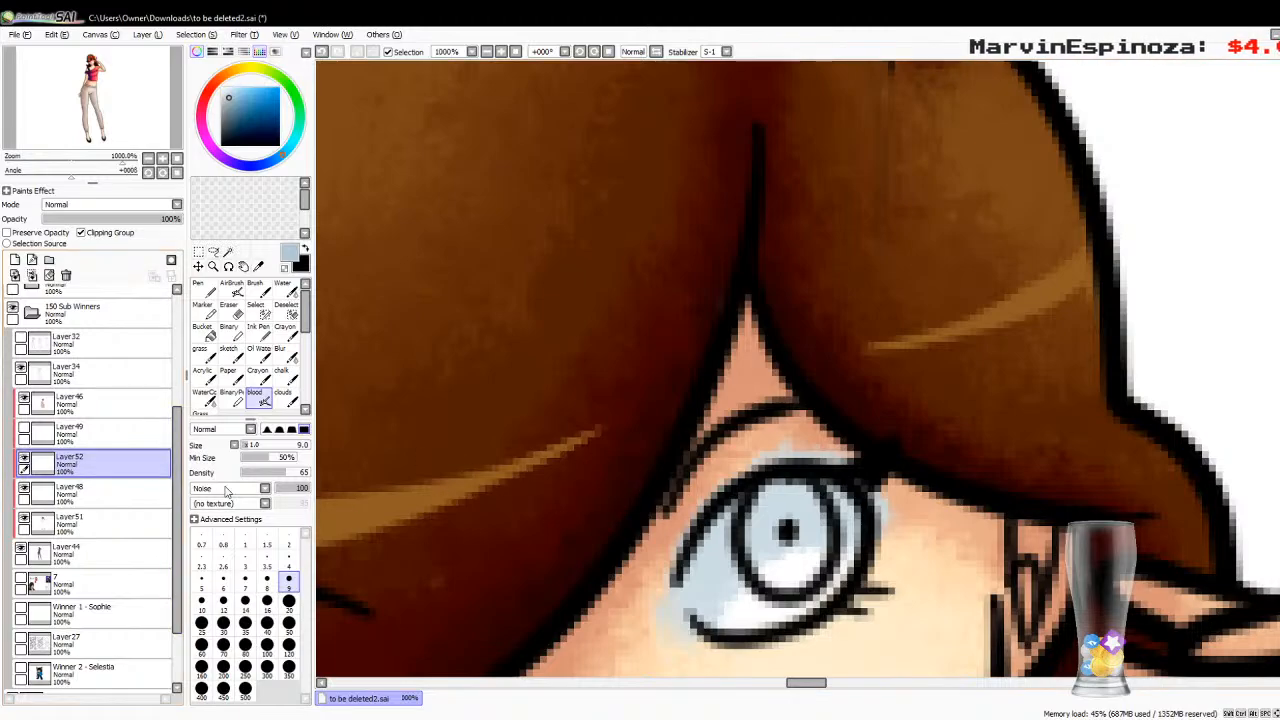
Step: Paint darker blue-grey shadows along the eye's upper and outer edge on two more clipped layers, and merge them down into Layer52
left_click(15, 260)
mouse_move(846, 486)
left_mouse_down()
mouse_move(749, 492)
mouse_move(876, 506)
mouse_move(757, 506)
mouse_move(710, 523)
mouse_move(782, 500)
mouse_move(664, 604)
mouse_move(751, 494)
mouse_move(589, 523)
left_mouse_up()
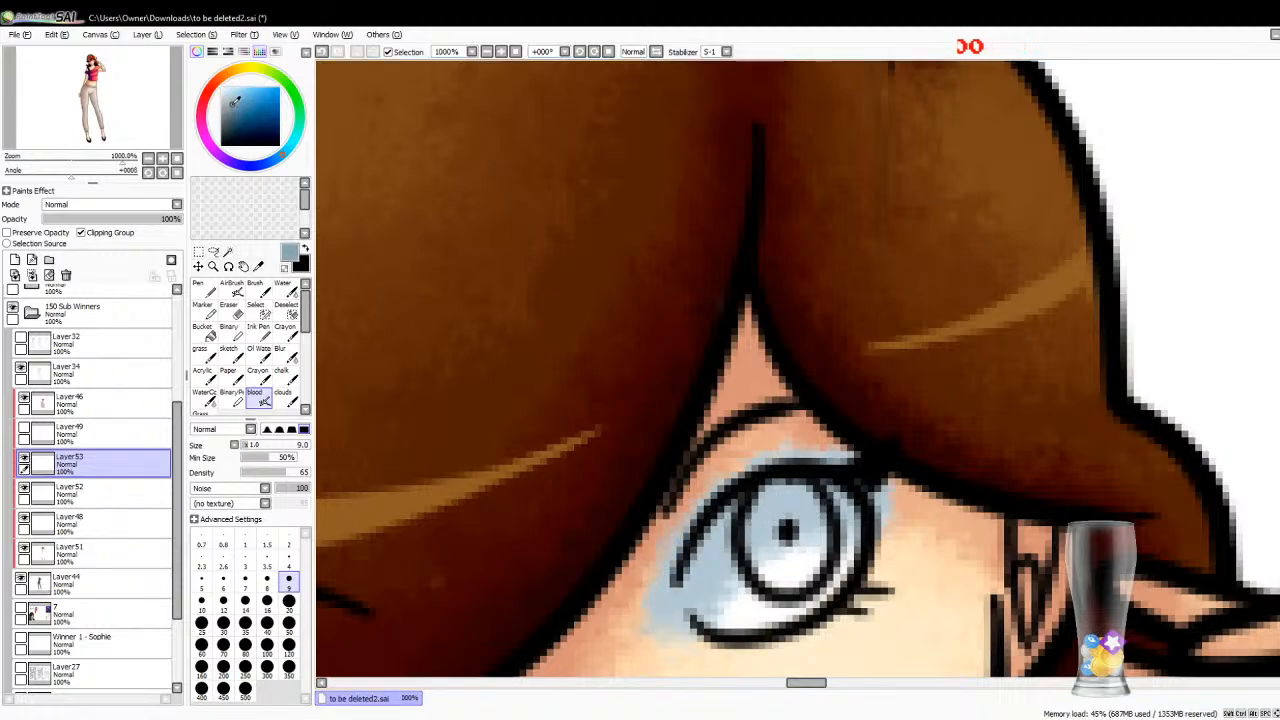
left_click(15, 260)
mouse_move(850, 462)
left_mouse_down()
mouse_move(758, 491)
mouse_move(706, 527)
mouse_move(666, 569)
mouse_move(665, 600)
left_mouse_up()
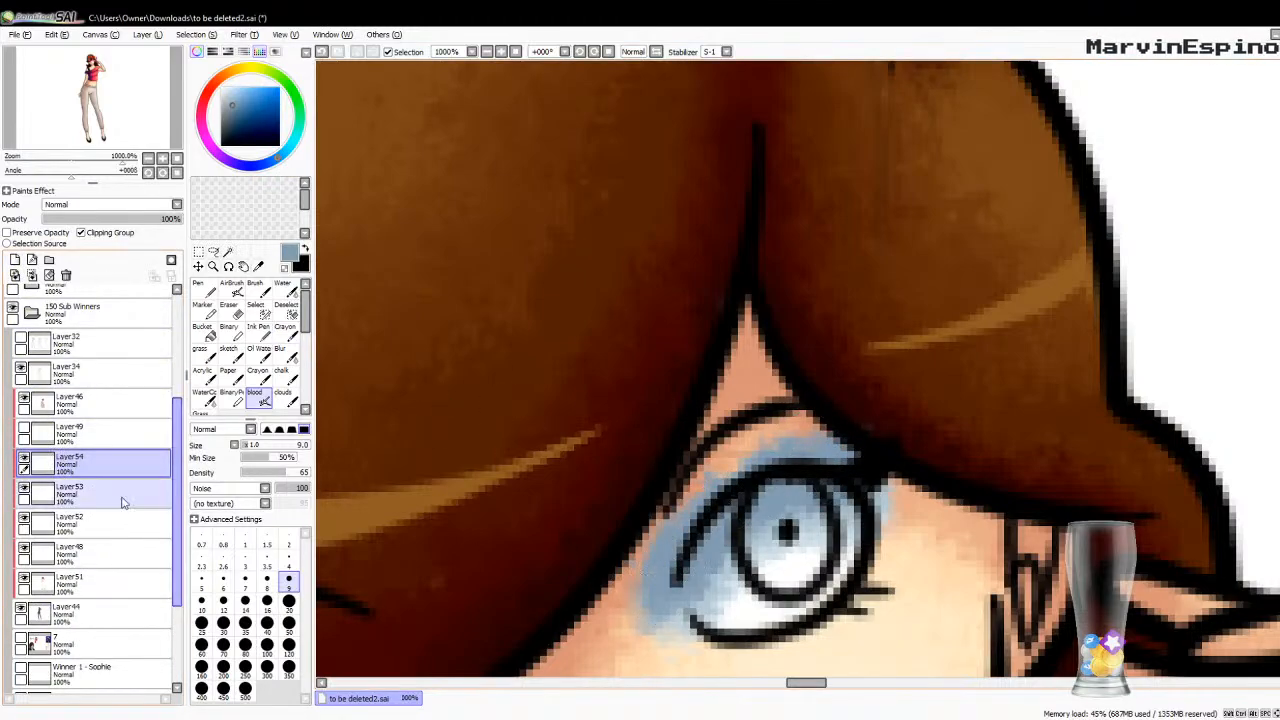
left_click(35, 277)
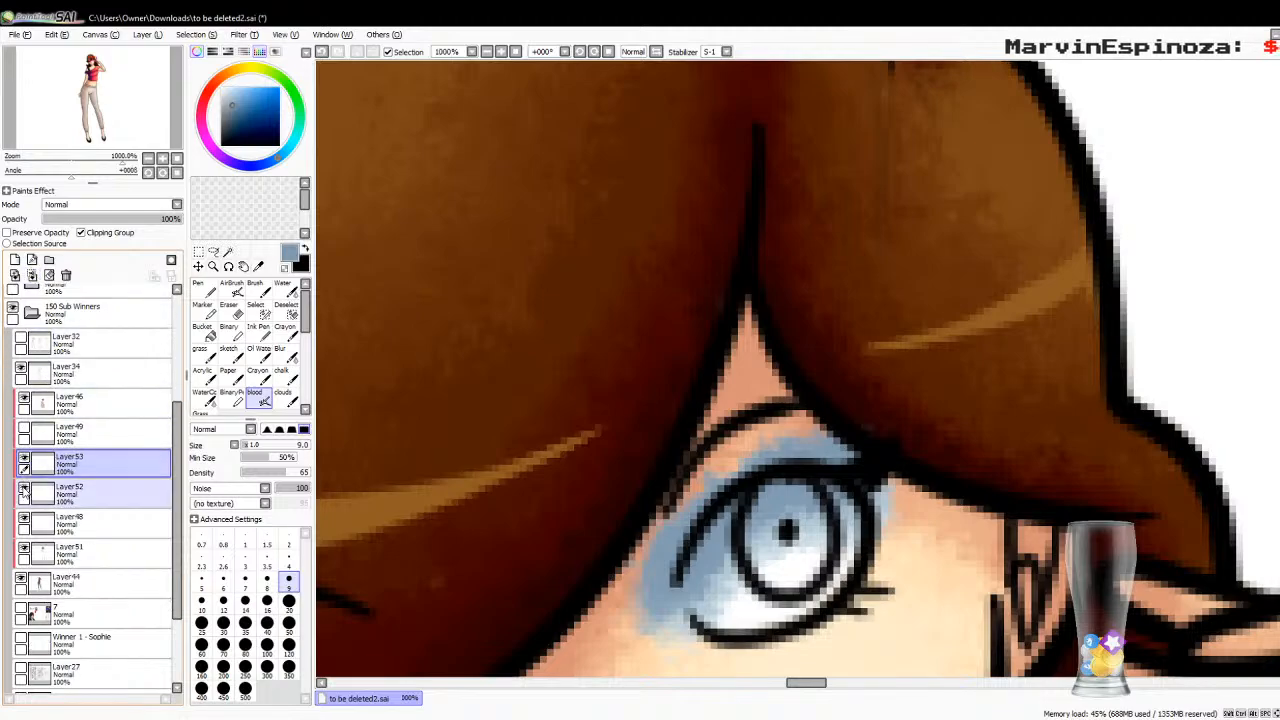
left_click(33, 276)
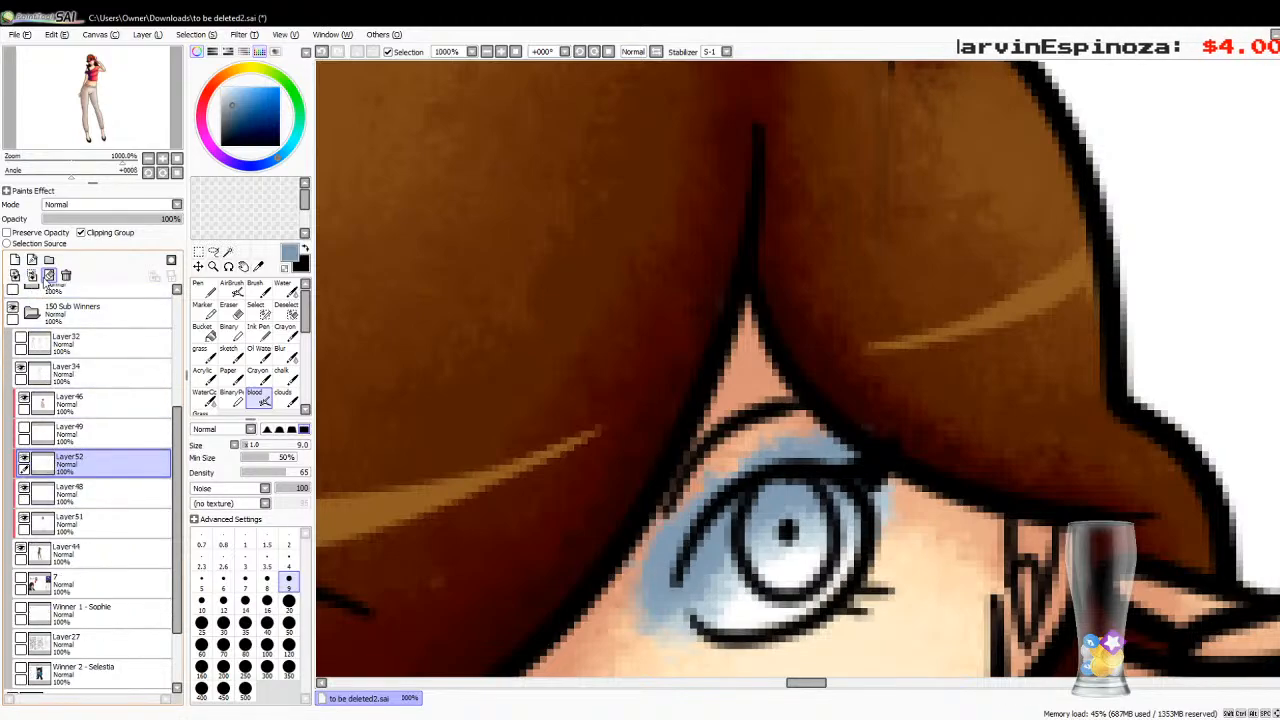
Step: Sample white, brush it along the lower eye on a new clipped layer with the size 9 blood brush, and merge it into Layer52
left_click(259, 267)
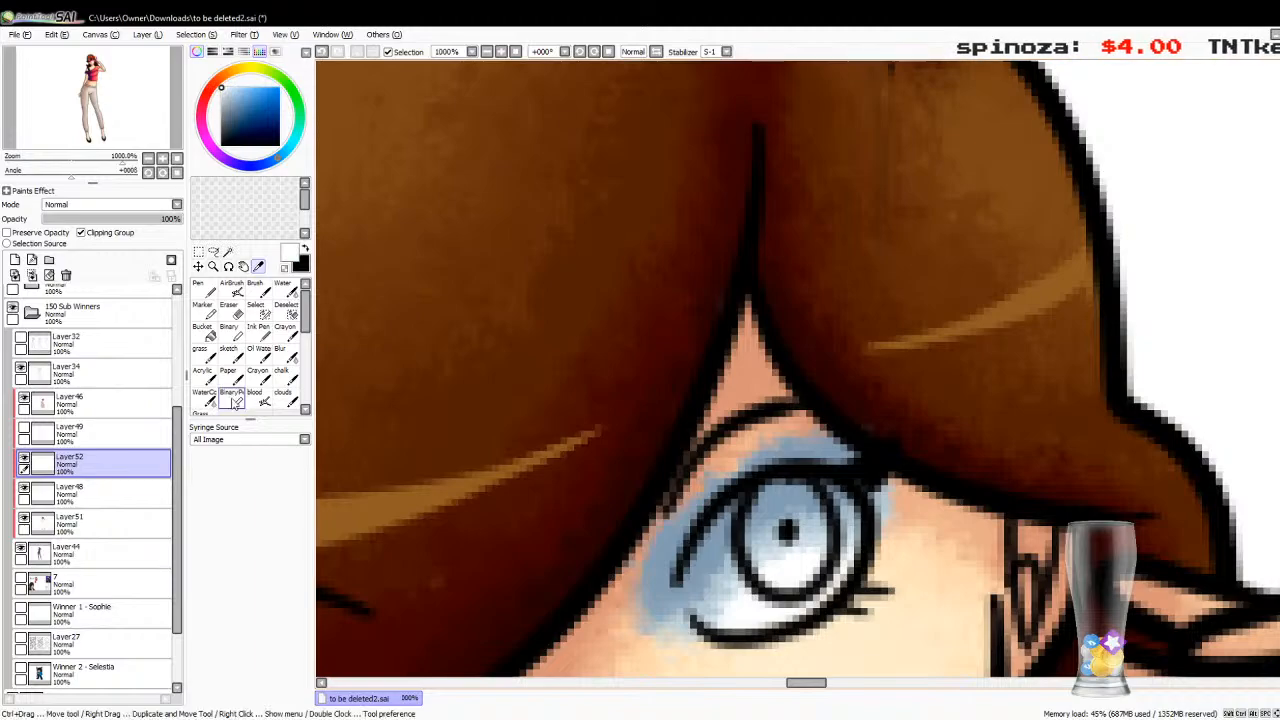
left_click(203, 290)
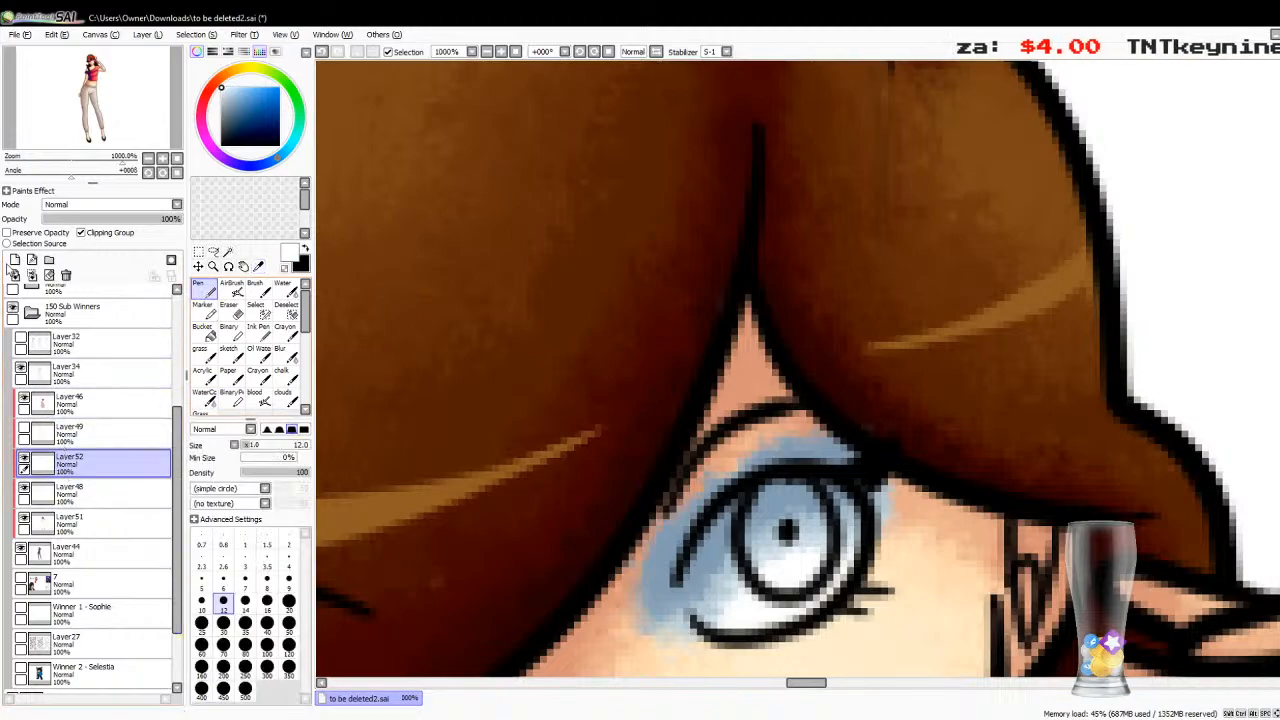
left_click(15, 260)
mouse_move(743, 632)
left_mouse_down()
mouse_move(780, 585)
mouse_move(860, 600)
mouse_move(698, 664)
left_mouse_up()
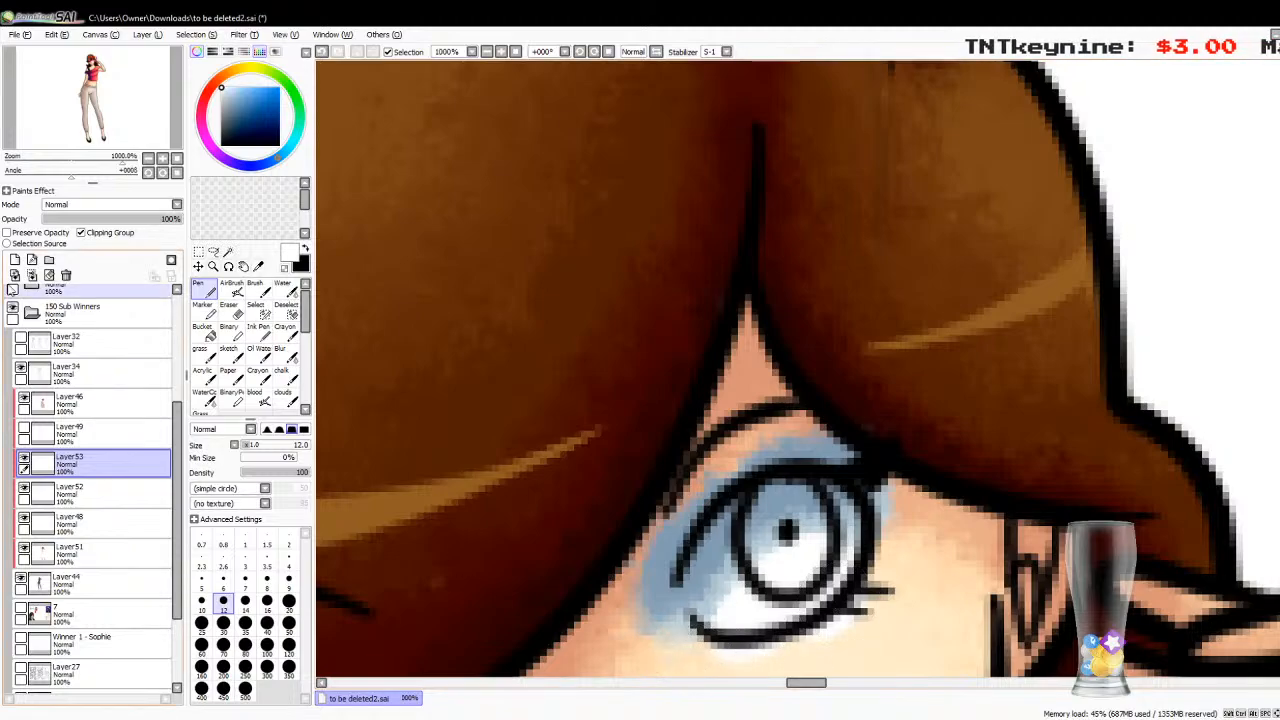
key("ctrl+z")
left_click(256, 396)
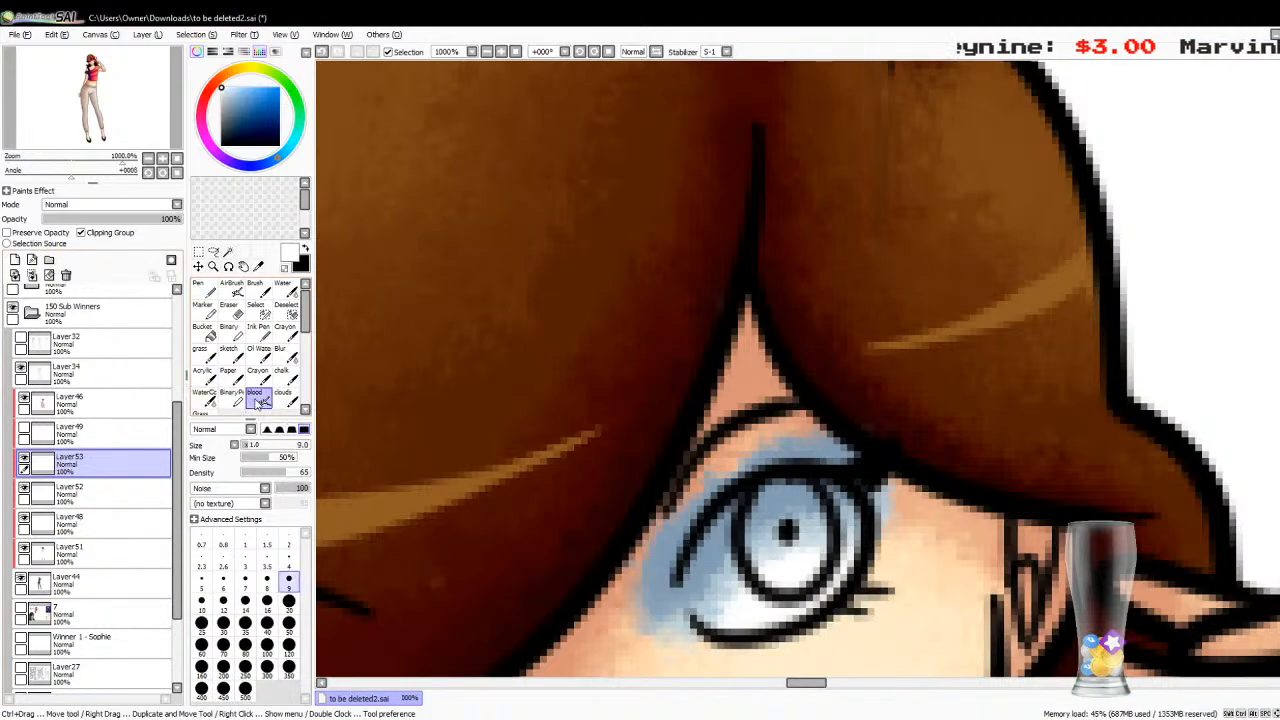
mouse_move(768, 612)
left_mouse_down()
mouse_move(857, 557)
mouse_move(840, 600)
mouse_move(686, 634)
left_mouse_up()
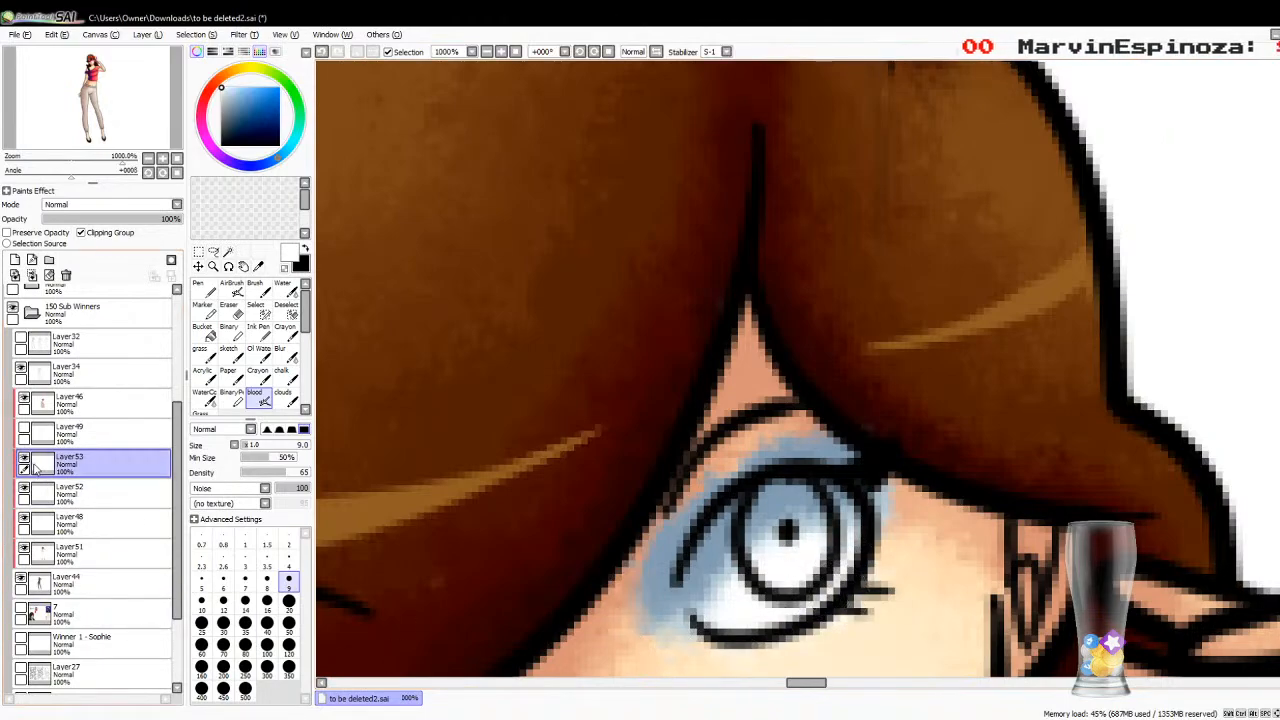
left_click(32, 275)
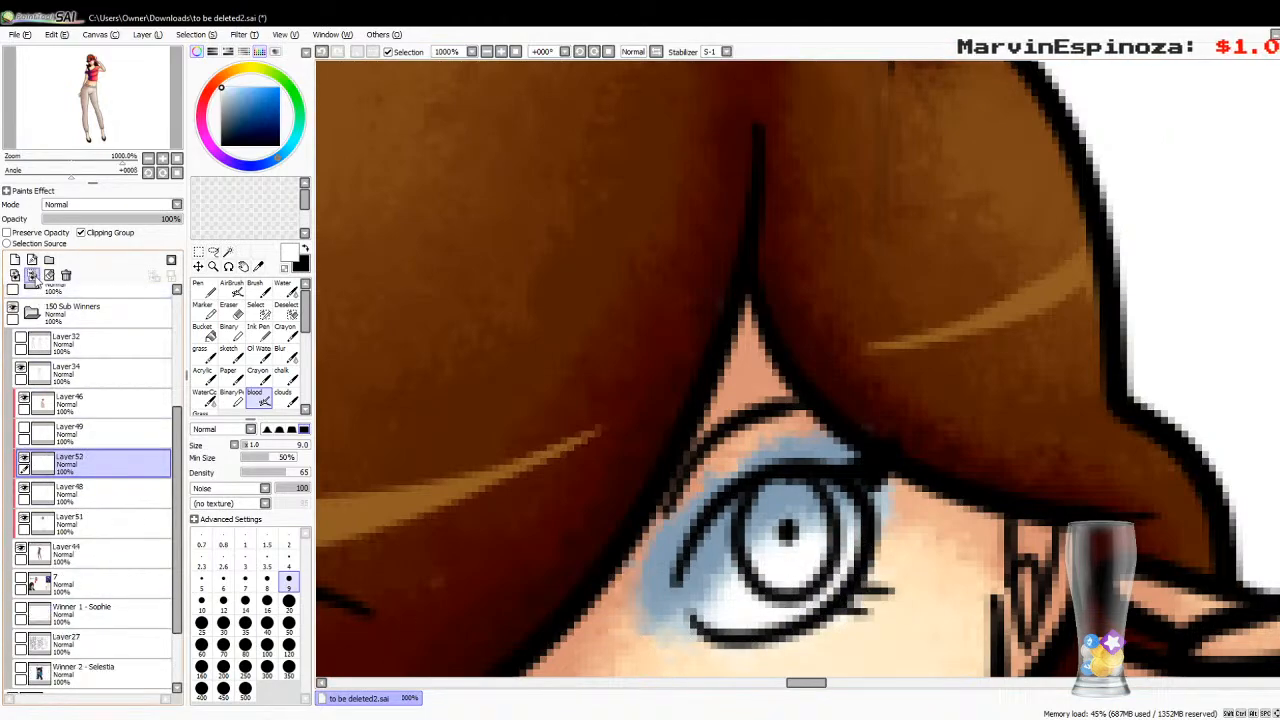
Step: Unclip Layer48, merge the eye shading in Layer52 down into it, and turn its clipping back on
left_click(70, 492)
left_click(81, 233)
left_click(54, 460)
left_click(32, 275)
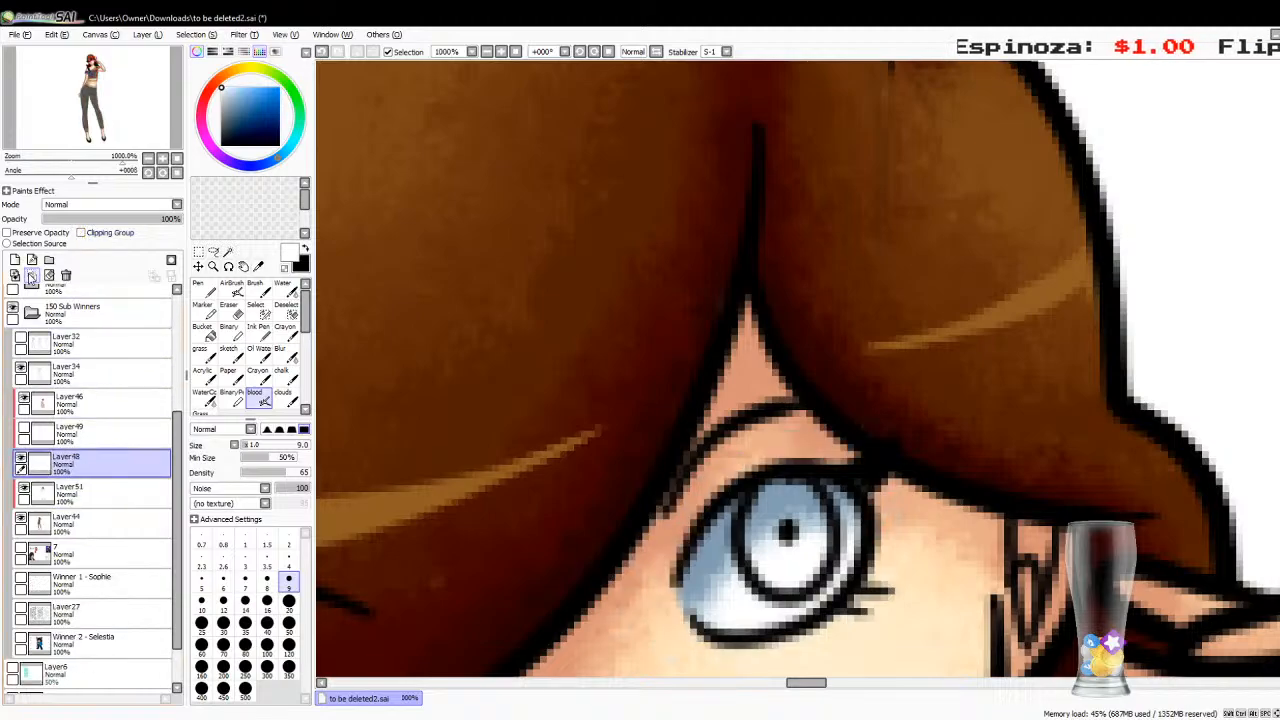
left_click(81, 233)
Step: Show the iris layer, Layer49, add a new clipped layer above it, and sample the brown of the iris
left_click(24, 432)
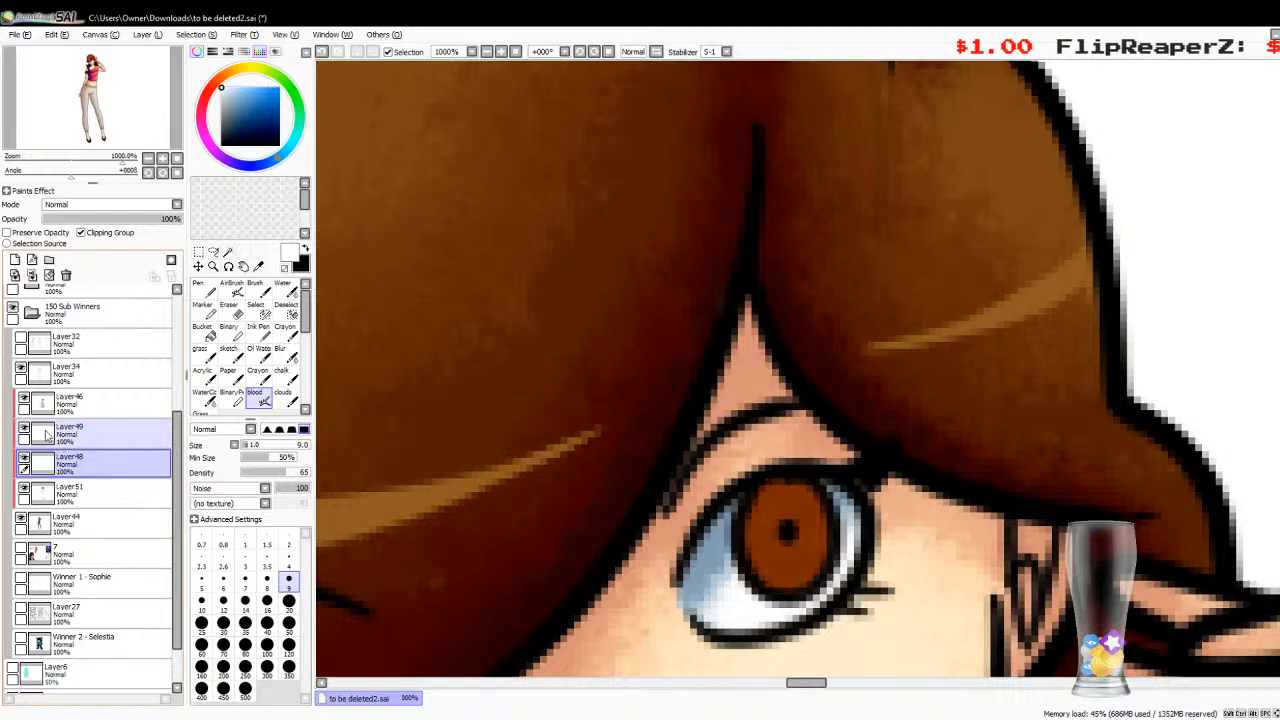
left_click(50, 437)
left_click(15, 260)
left_click(258, 266)
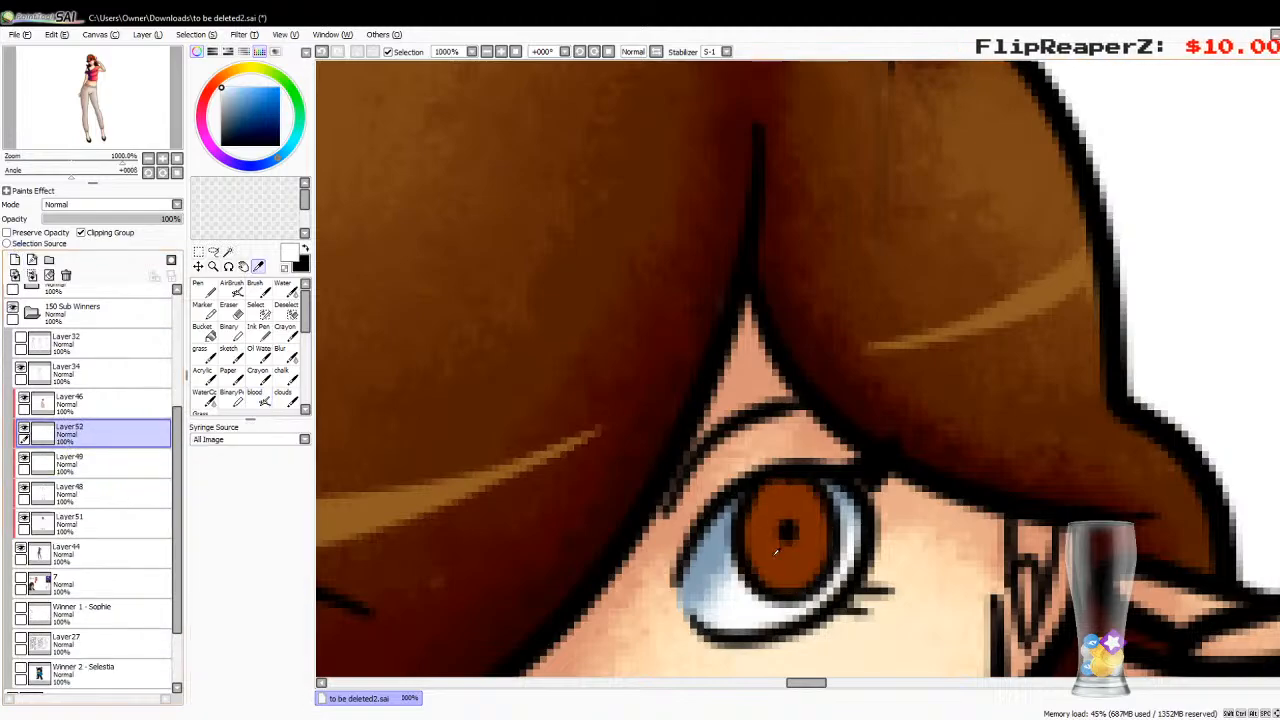
left_click(163, 158)
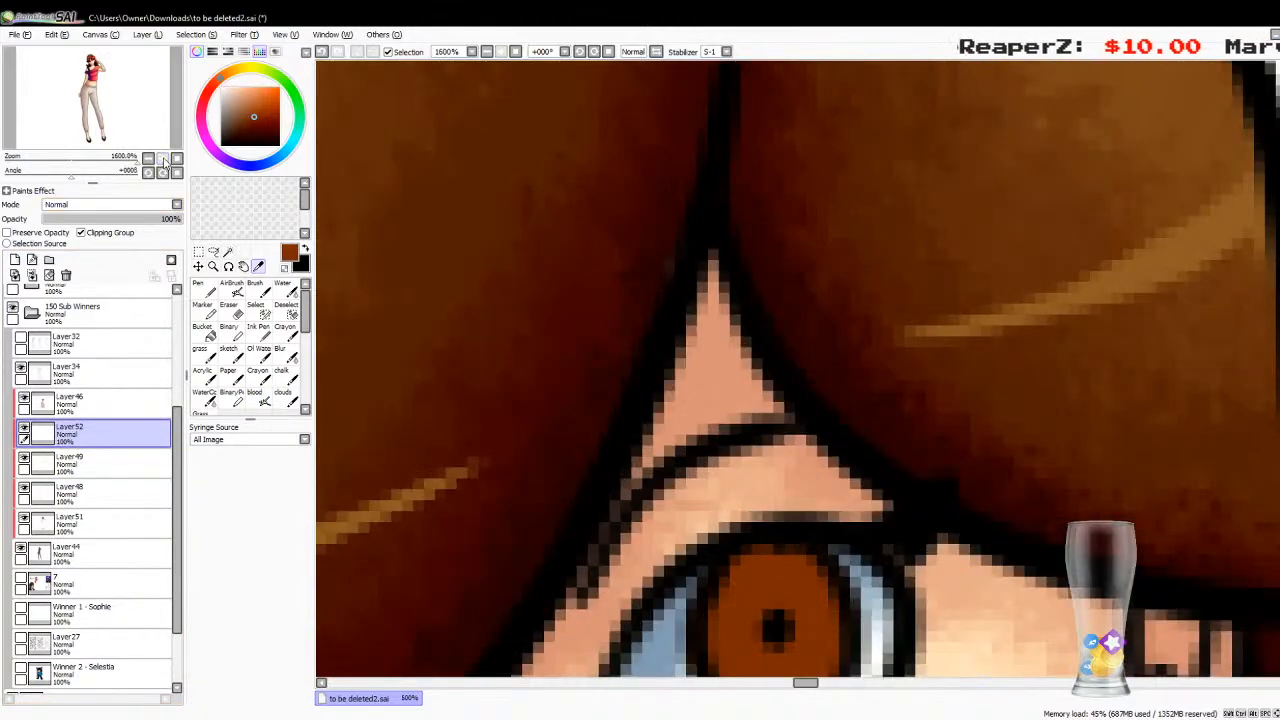
Step: Choose the blood brush, turn off clipping on the iris layer Layer49, and make Layer52 above it active
scroll(910, 280, "down", 5)
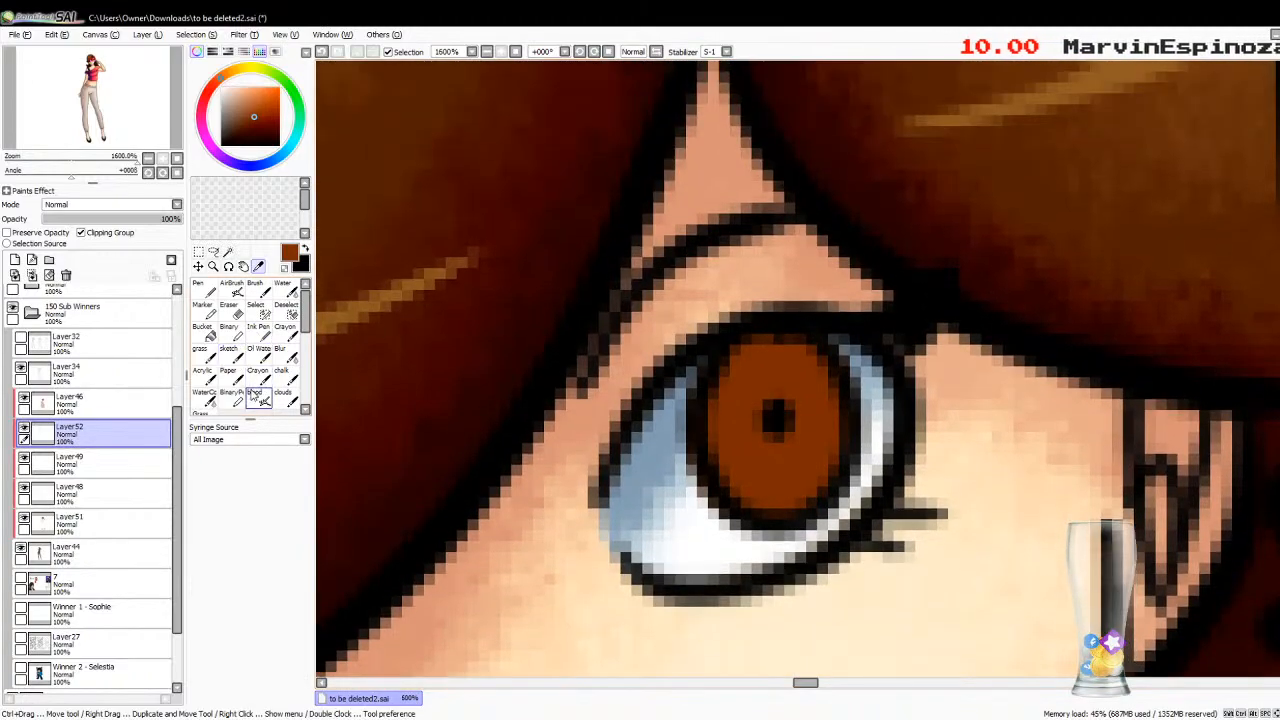
left_click(257, 395)
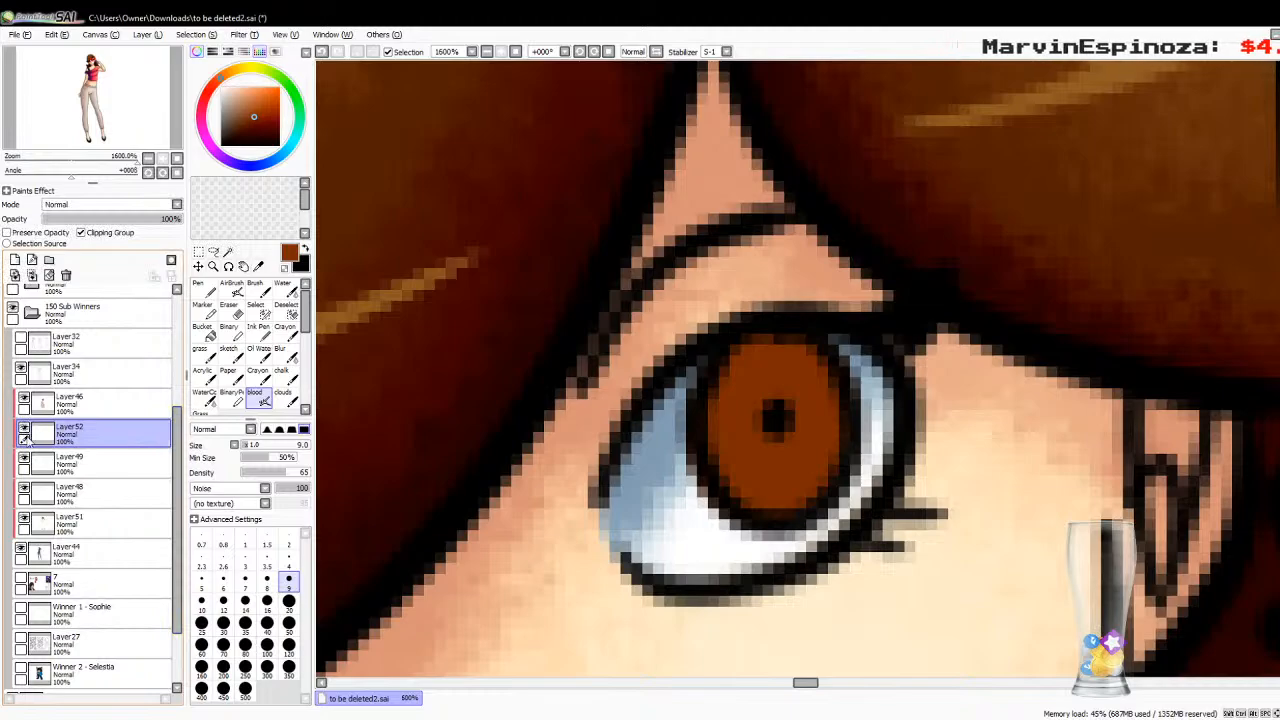
left_click(60, 462)
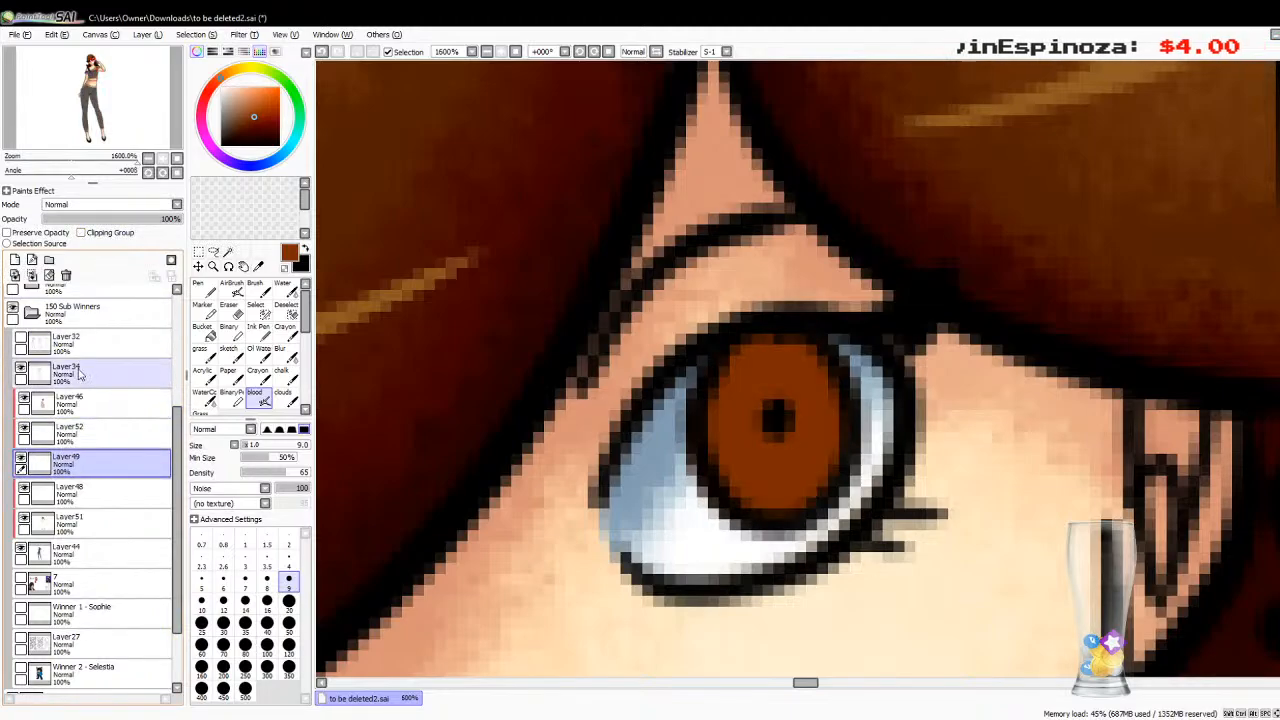
left_click(60, 432)
Step: Try shading the upper iris dark red on Layer52 with the blood brush at size 6
left_click(245, 580)
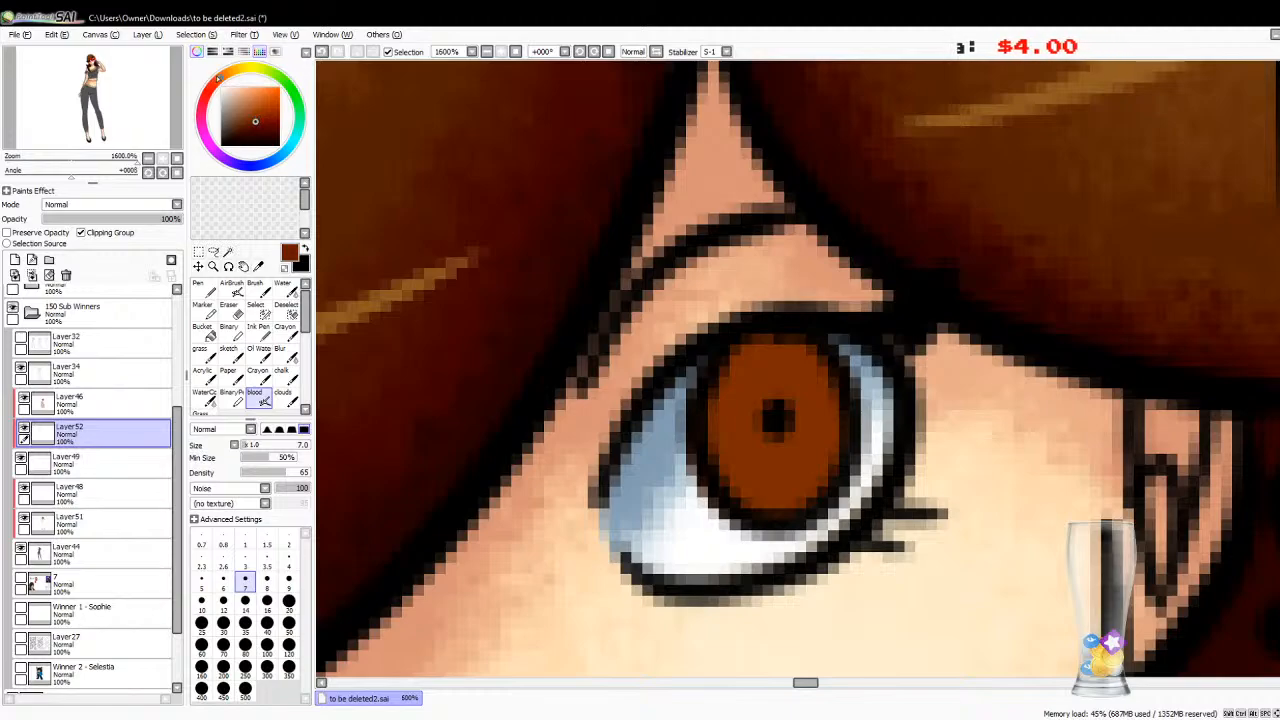
key("bracketleft")
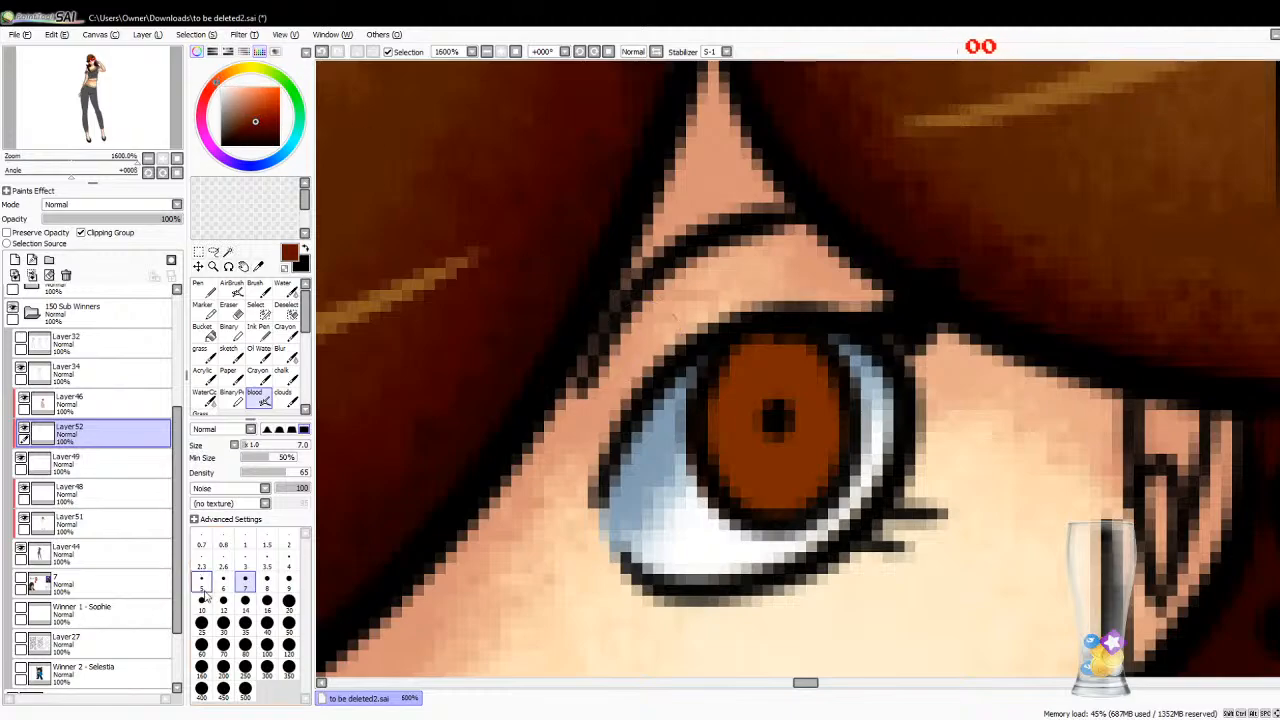
mouse_move(708, 456)
left_mouse_down()
mouse_move(766, 371)
mouse_move(770, 342)
left_mouse_up()
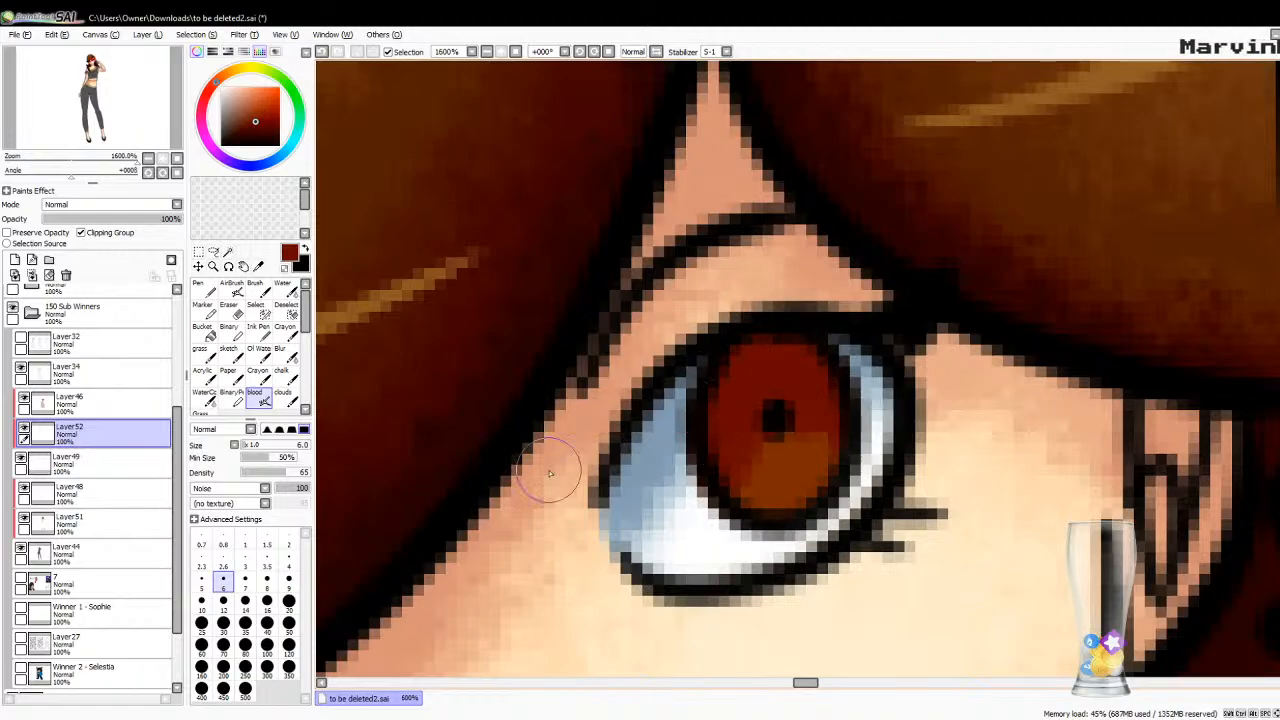
key("ctrl+z")
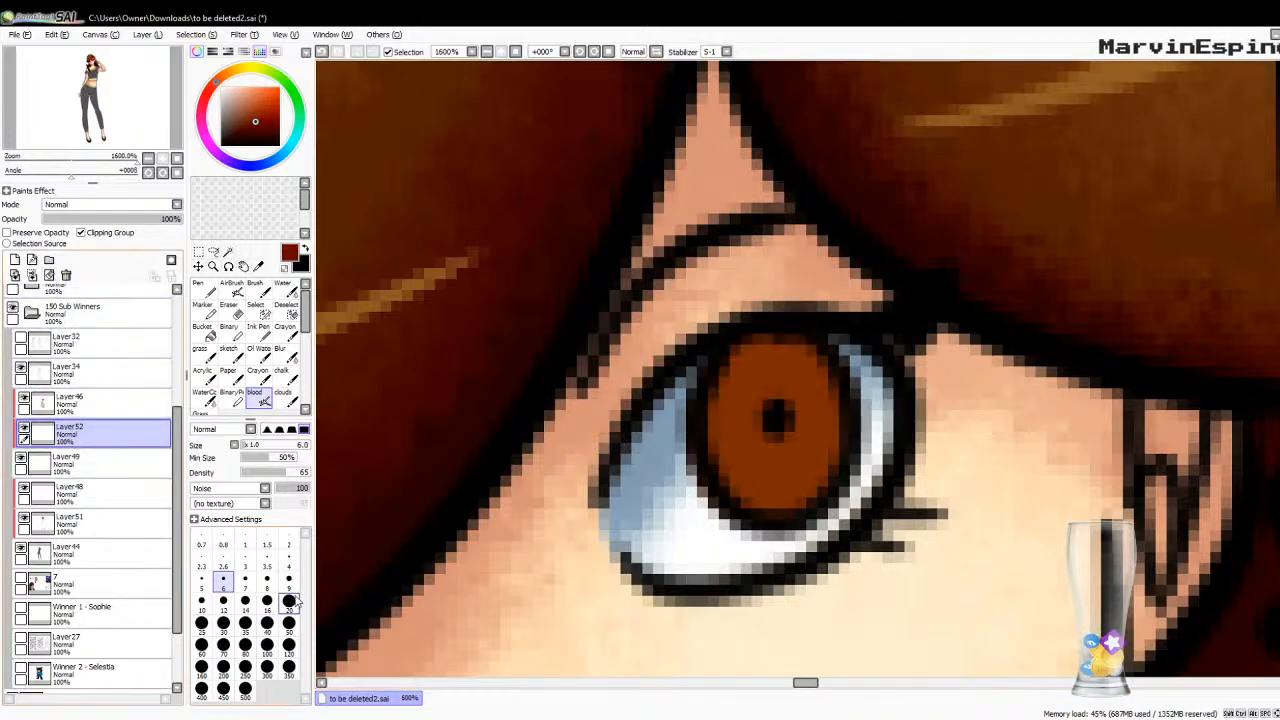
Step: Paint the upper half of the iris dark red on Layer52 with the blood brush at size 4
left_click(288, 568)
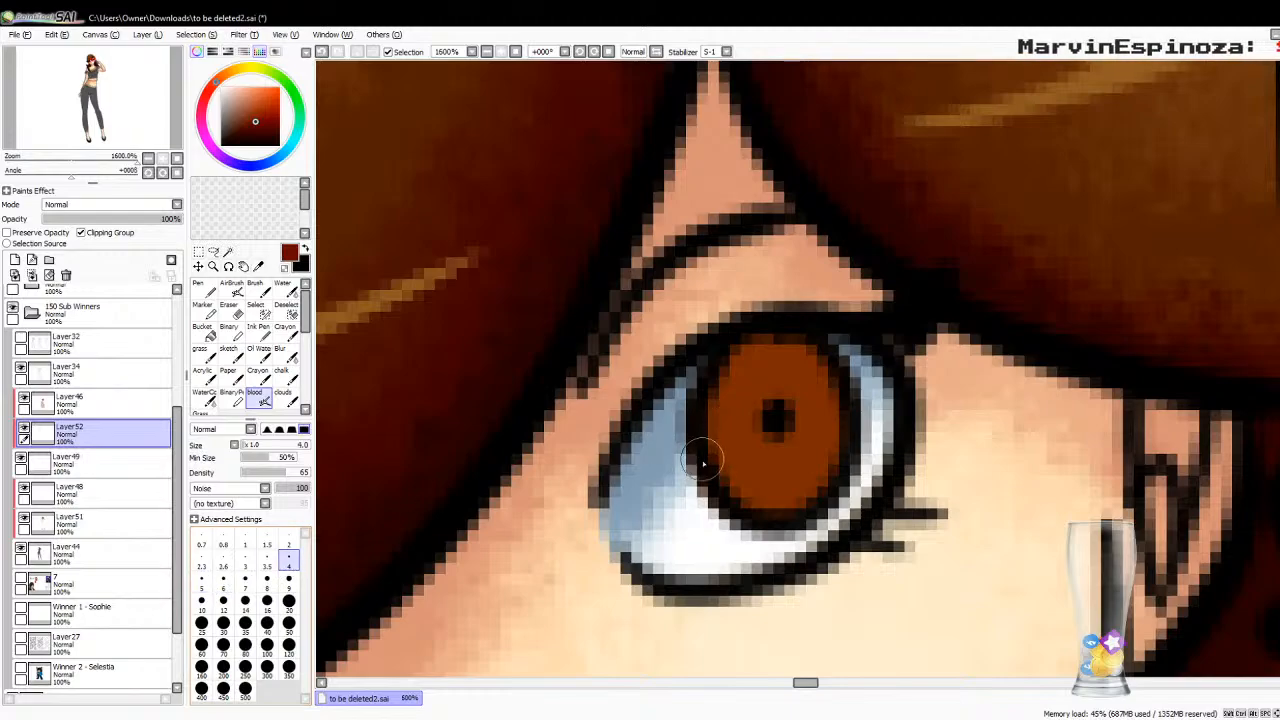
mouse_move(703, 463)
left_mouse_down()
mouse_move(767, 397)
mouse_move(720, 431)
mouse_move(767, 397)
left_mouse_up()
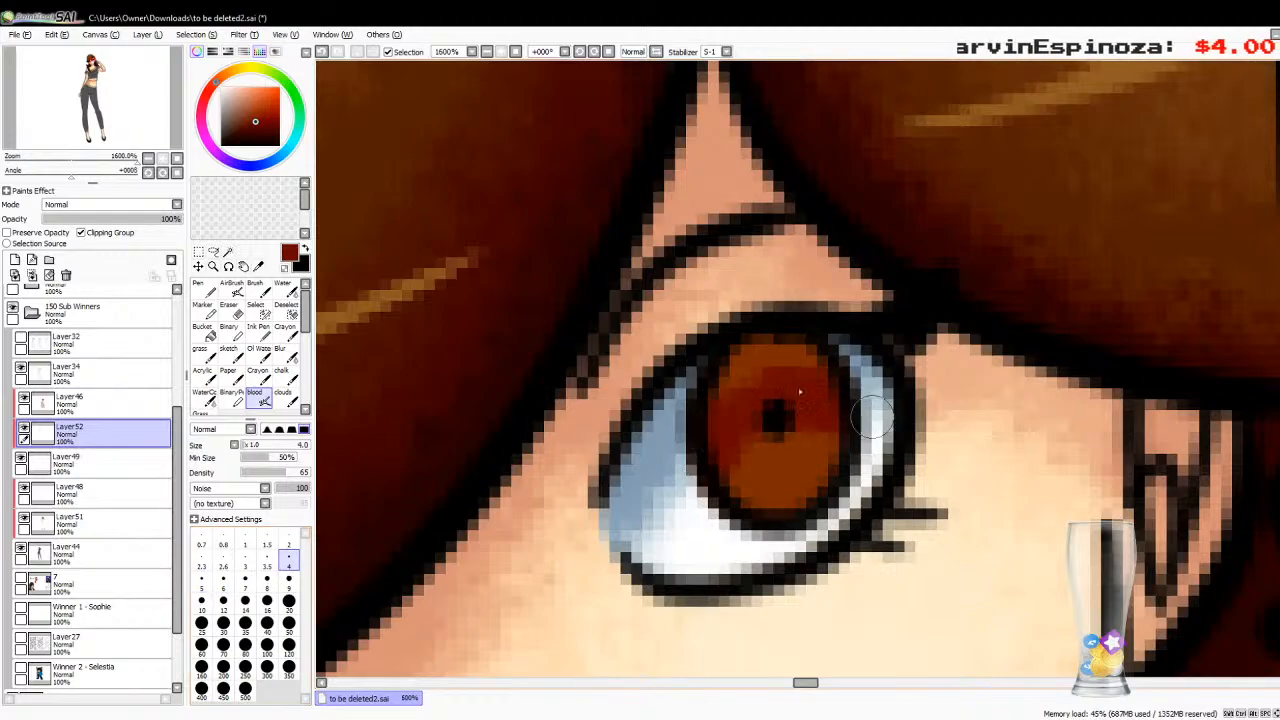
mouse_move(870, 418)
left_mouse_down()
mouse_move(862, 389)
mouse_move(809, 372)
mouse_move(743, 394)
left_mouse_up()
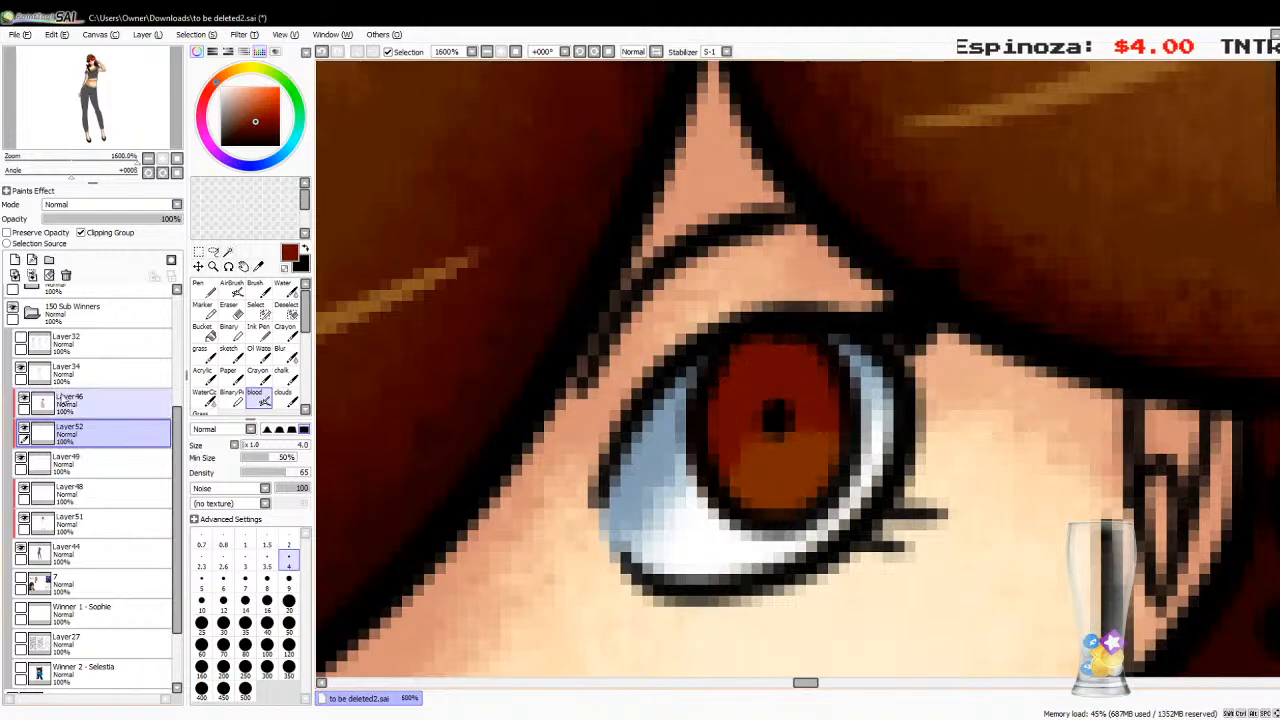
Step: Darken the top of the iris with deep red and near-black on new clipped layers, merging each down into Layer52
left_click(15, 260)
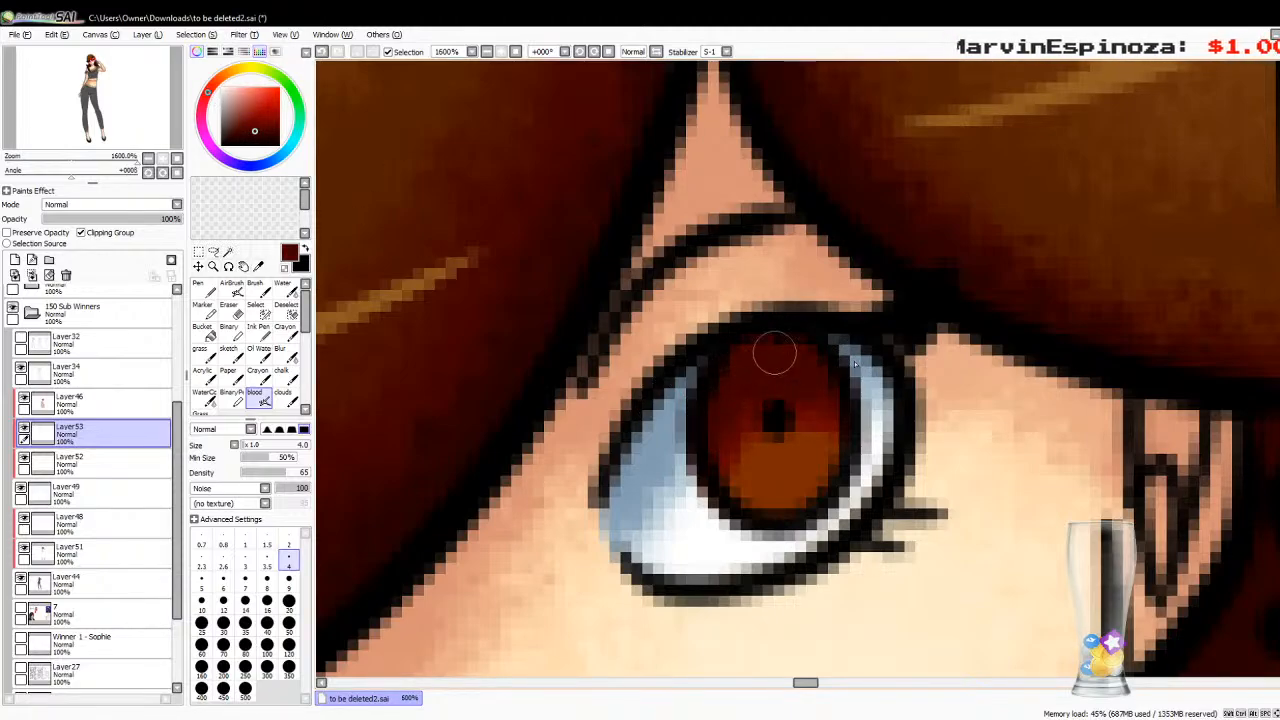
left_click(33, 275)
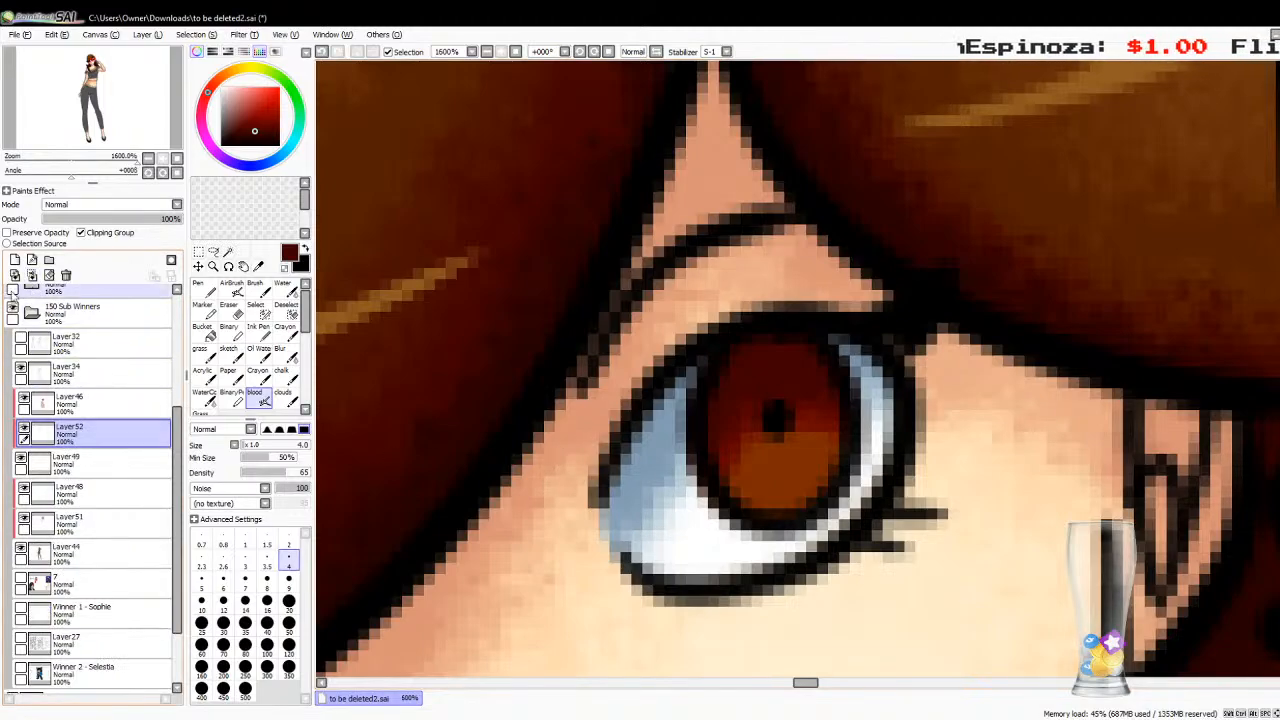
key("ctrl+z")
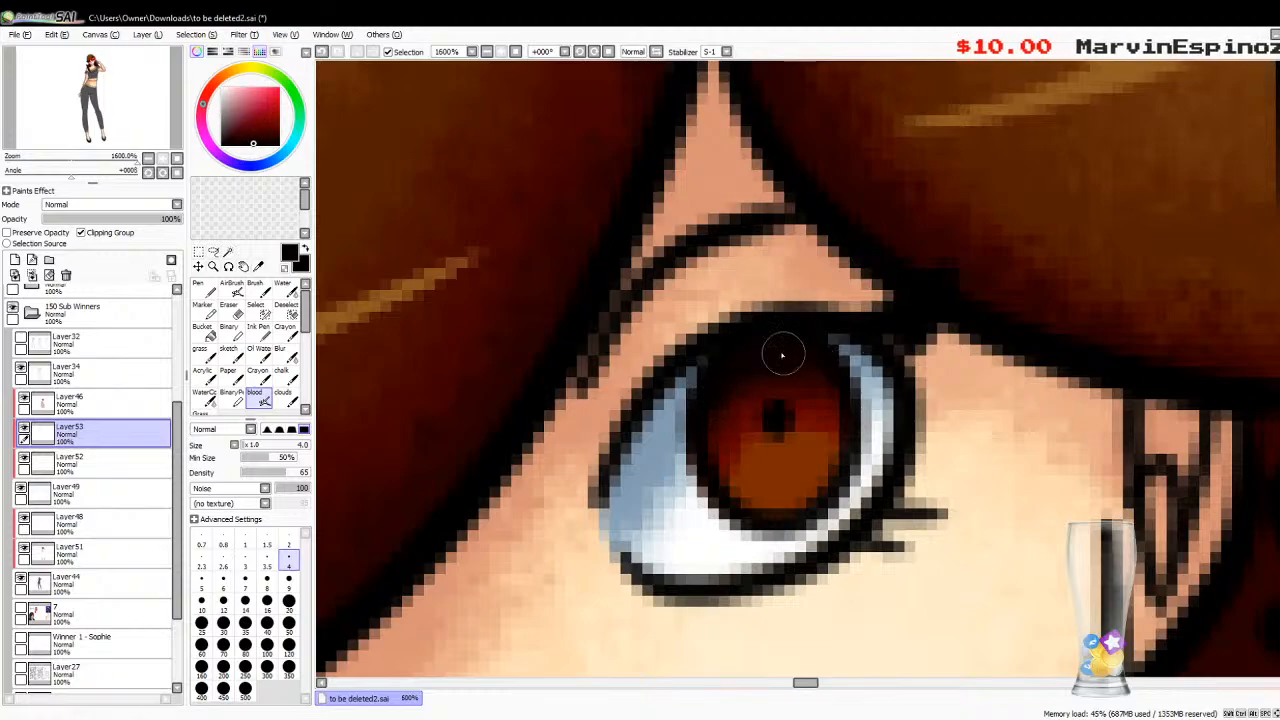
left_click(32, 275)
Step: Sample the lower iris brown and brush a lighter orange-brown there on a new clipped layer with the size 4 blood brush
left_click(258, 266)
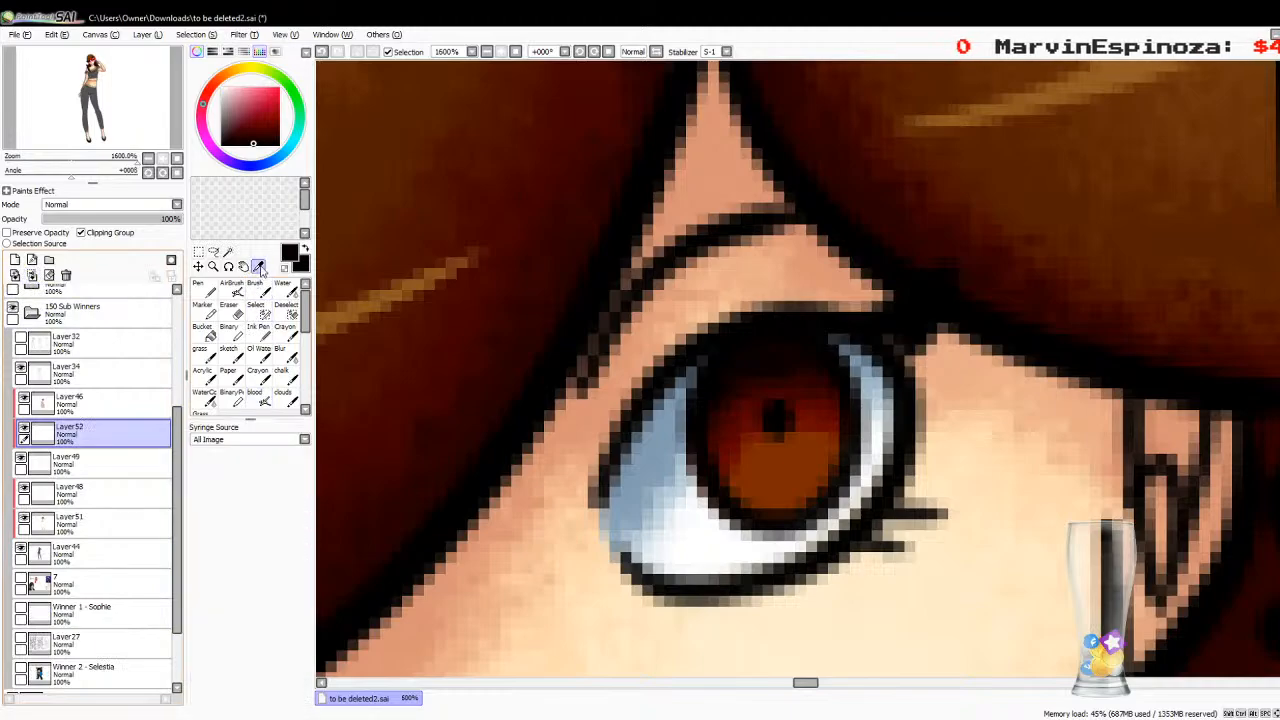
left_click(786, 478)
key("n")
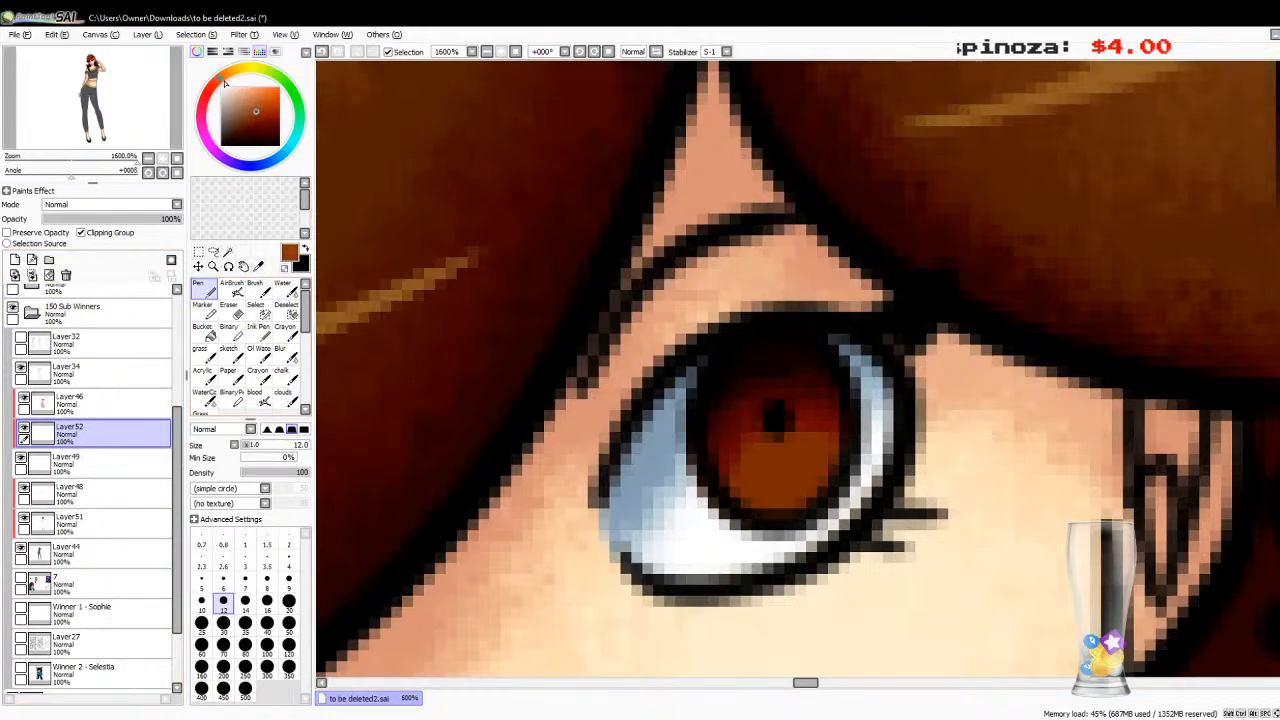
left_click(15, 259)
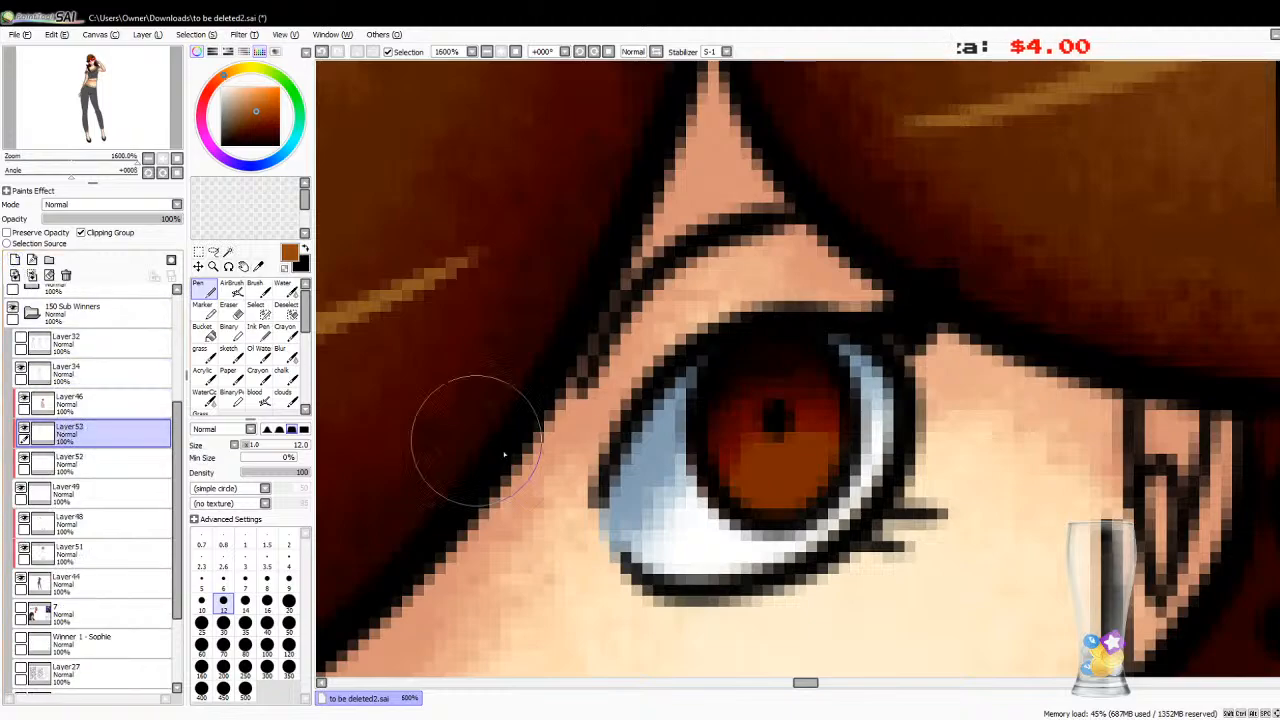
left_click(258, 395)
mouse_move(743, 486)
left_mouse_down()
mouse_move(783, 465)
mouse_move(804, 465)
mouse_move(809, 488)
mouse_move(756, 491)
mouse_move(809, 468)
left_mouse_up()
left_click(49, 275)
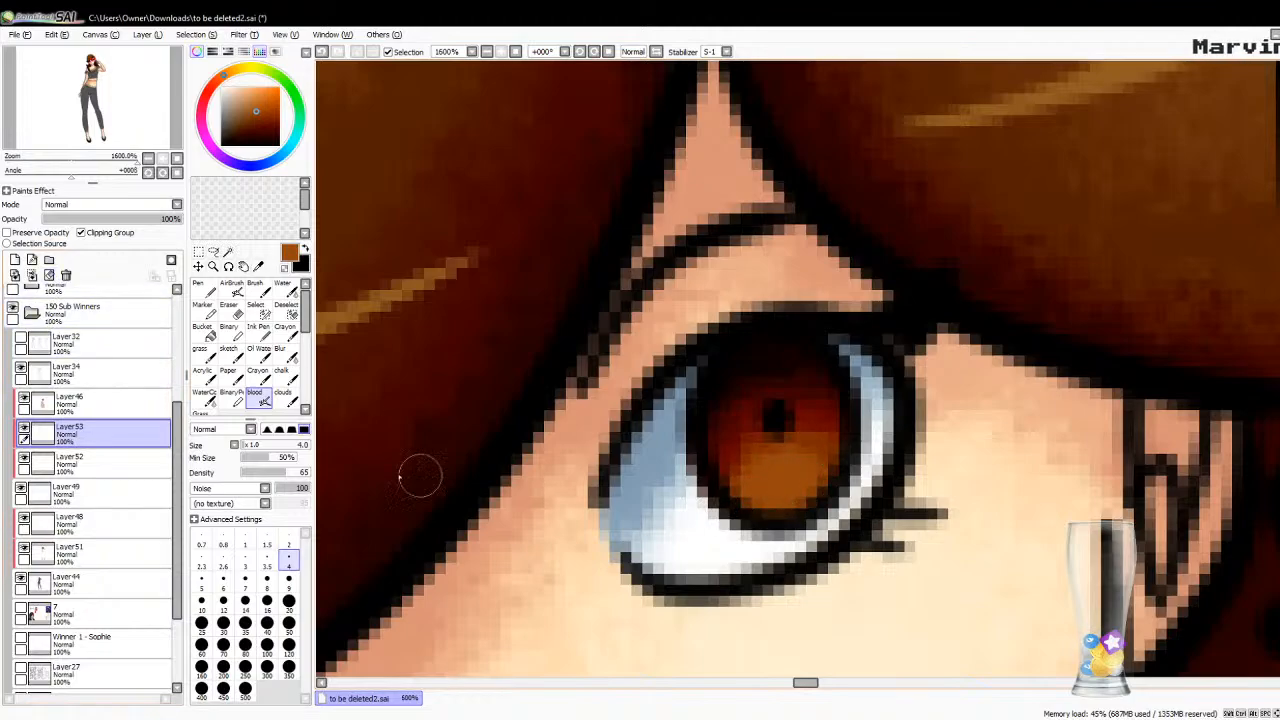
Step: Brush golden tones along the lower iris on another clipped layer, and merge the highlight layers down into Layer52
left_click(14, 260)
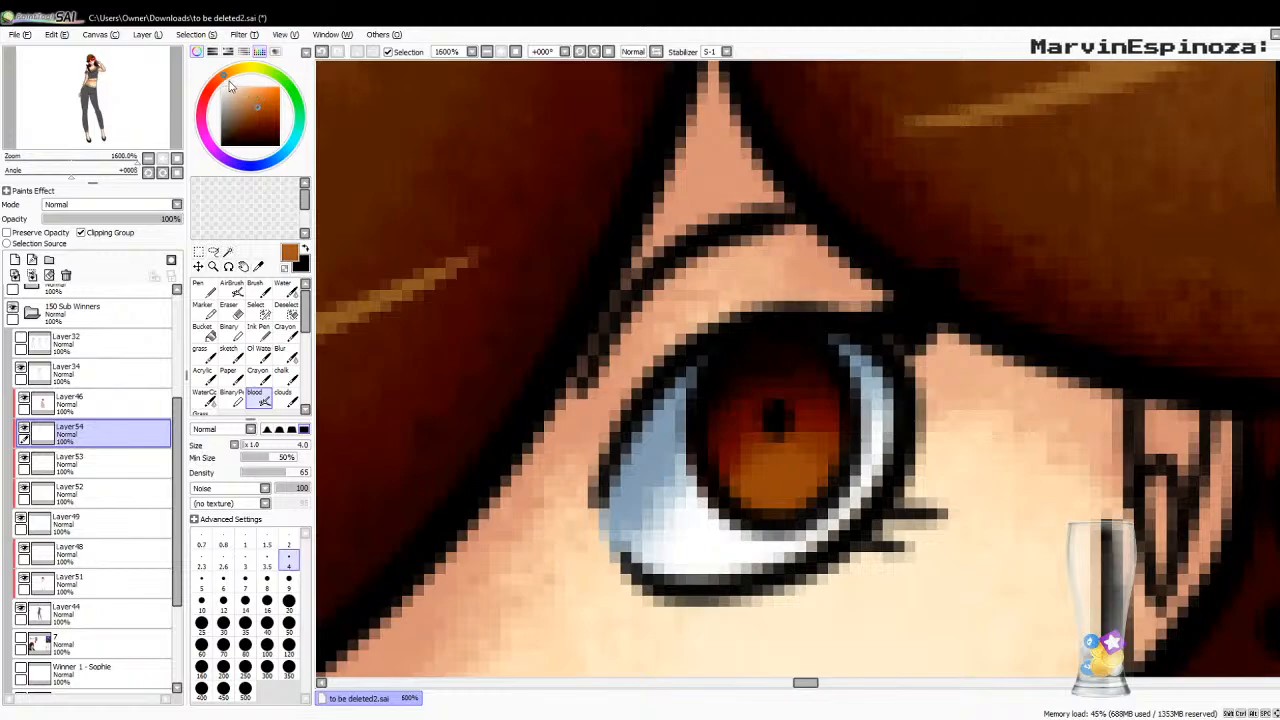
mouse_move(738, 487)
left_mouse_down()
mouse_move(780, 492)
mouse_move(790, 480)
left_mouse_up()
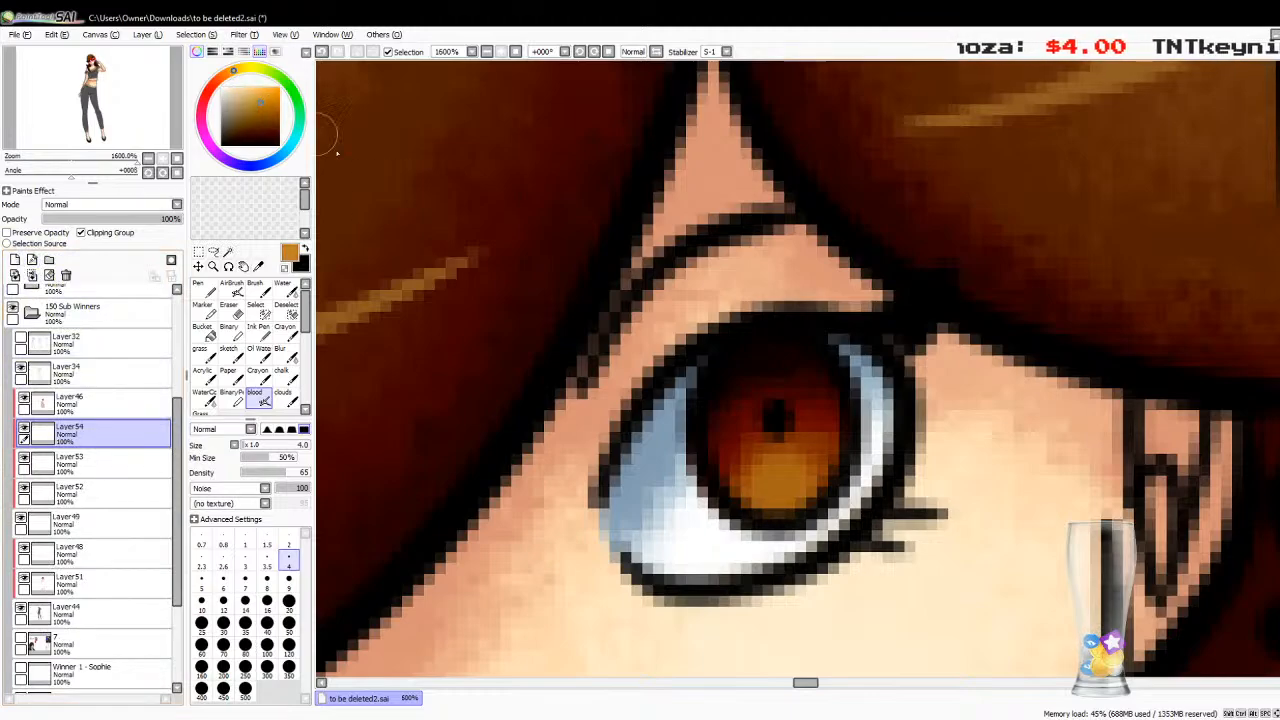
left_click(32, 275)
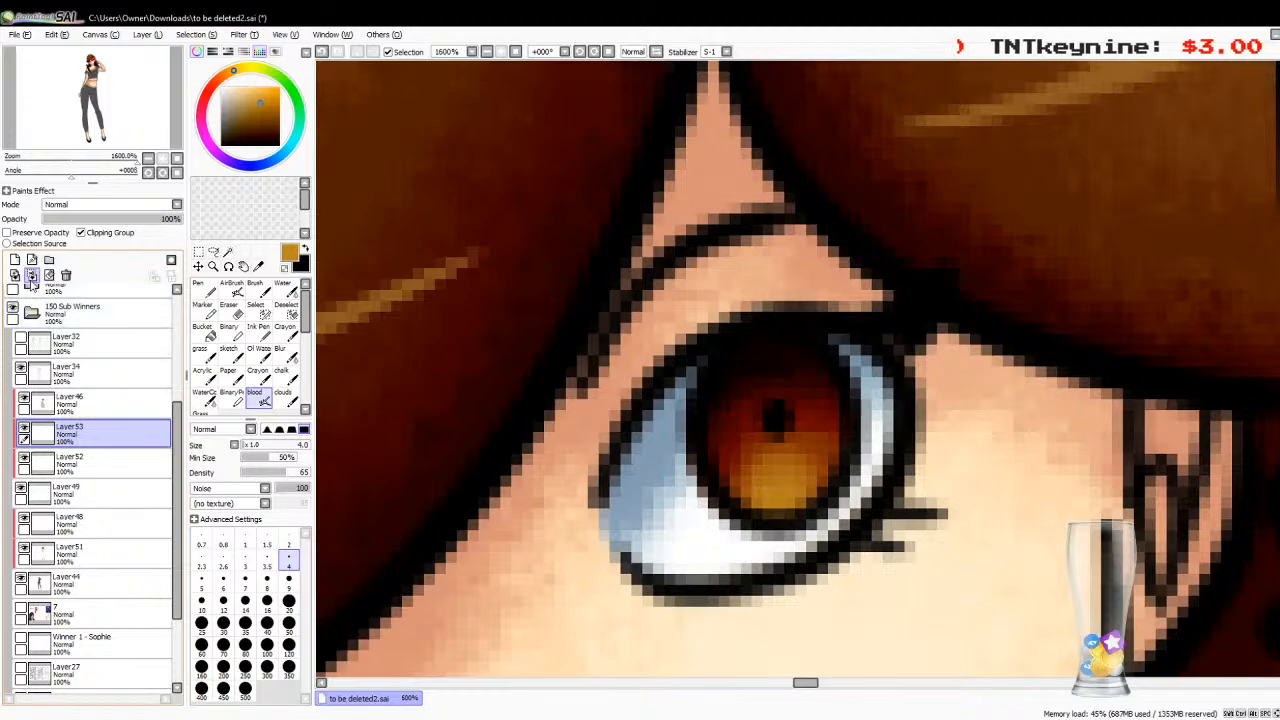
left_click(66, 275)
Step: Sample the flat iris brown with Layer52 hidden, show Layer52 again, and add a clipped layer above it for the Pen
left_click(258, 266)
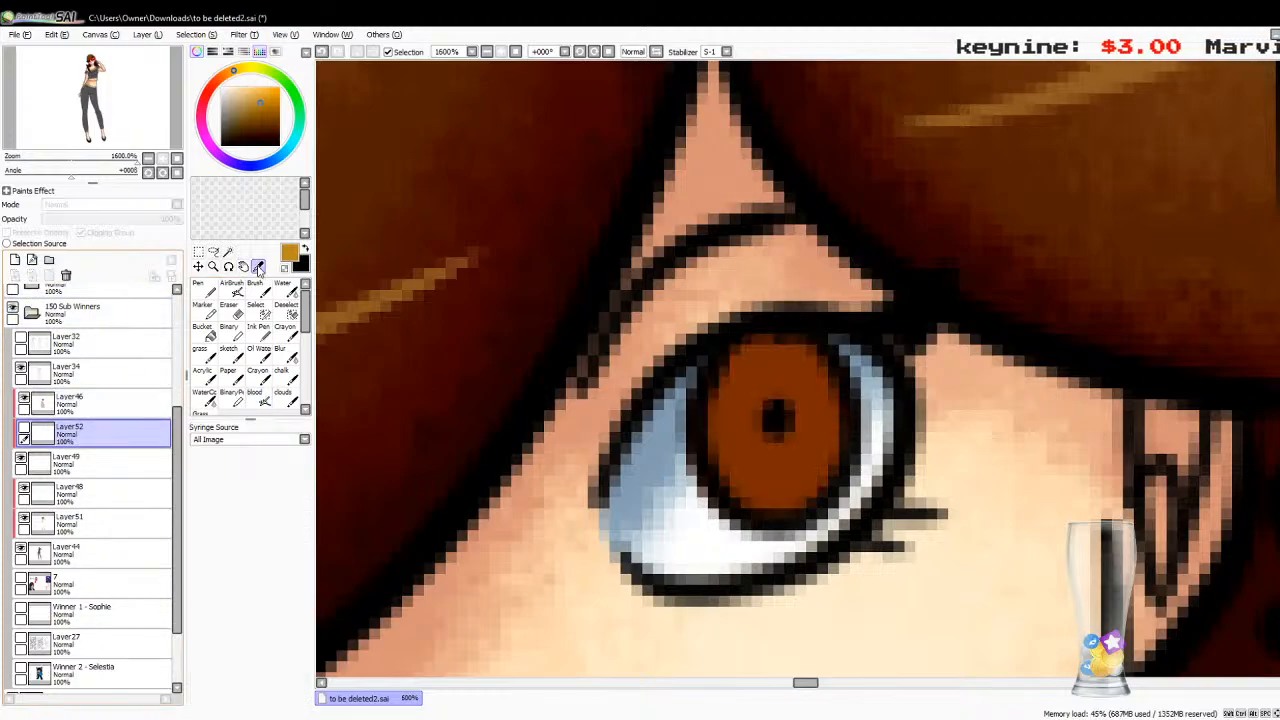
left_click(792, 473)
left_click(203, 289)
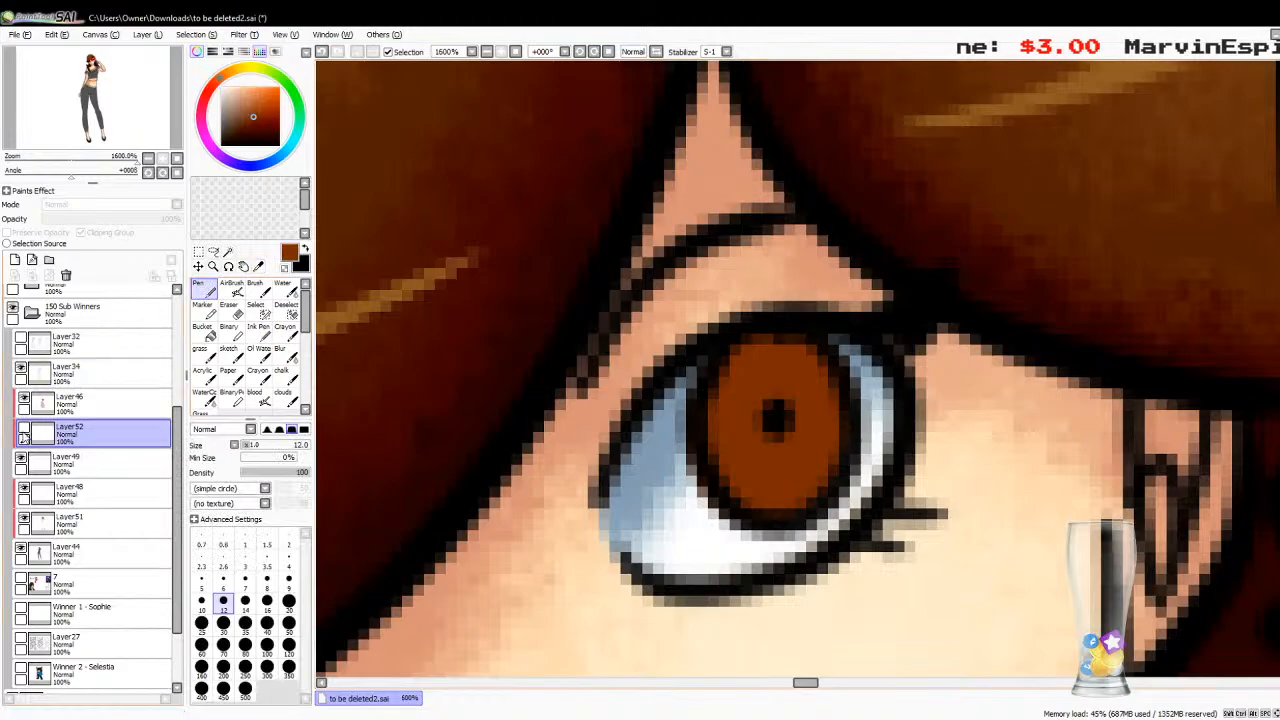
left_click(25, 428)
left_click(15, 259)
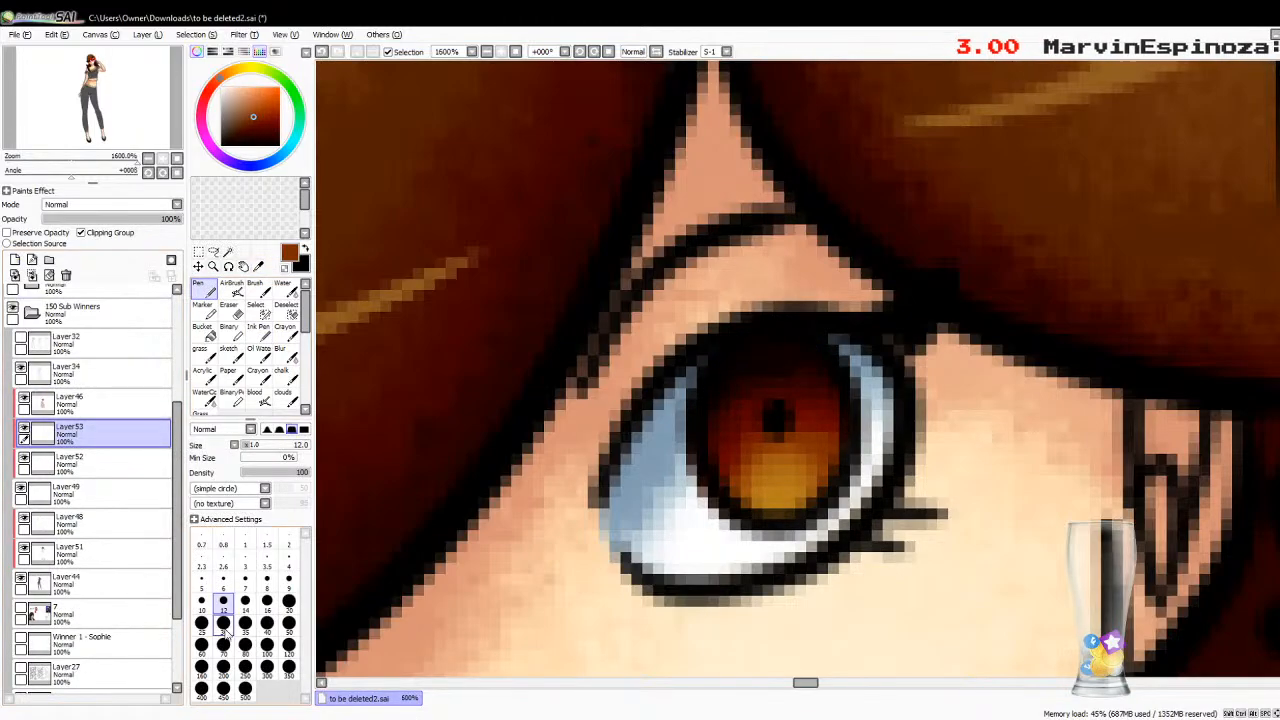
Step: Paint the brown over the lower iris with the size 6 Pen, and set Layer53 to Screen at 46% opacity
left_click(289, 580)
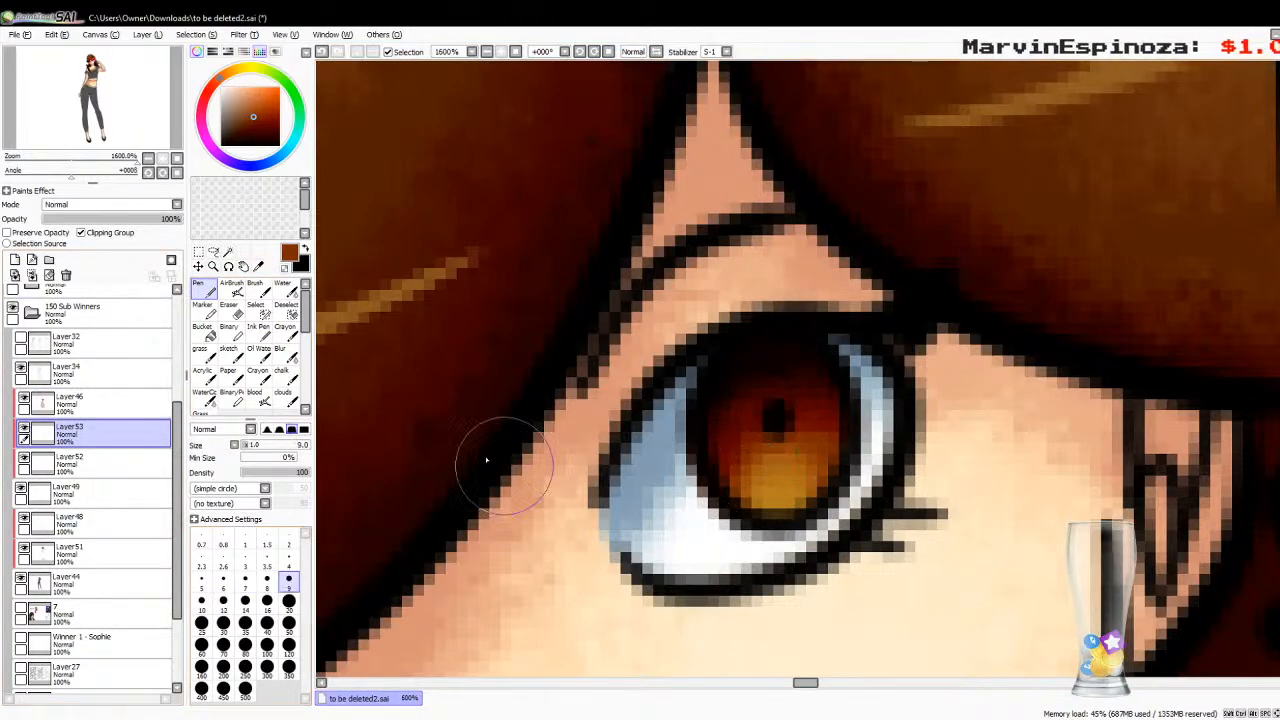
left_click(266, 582)
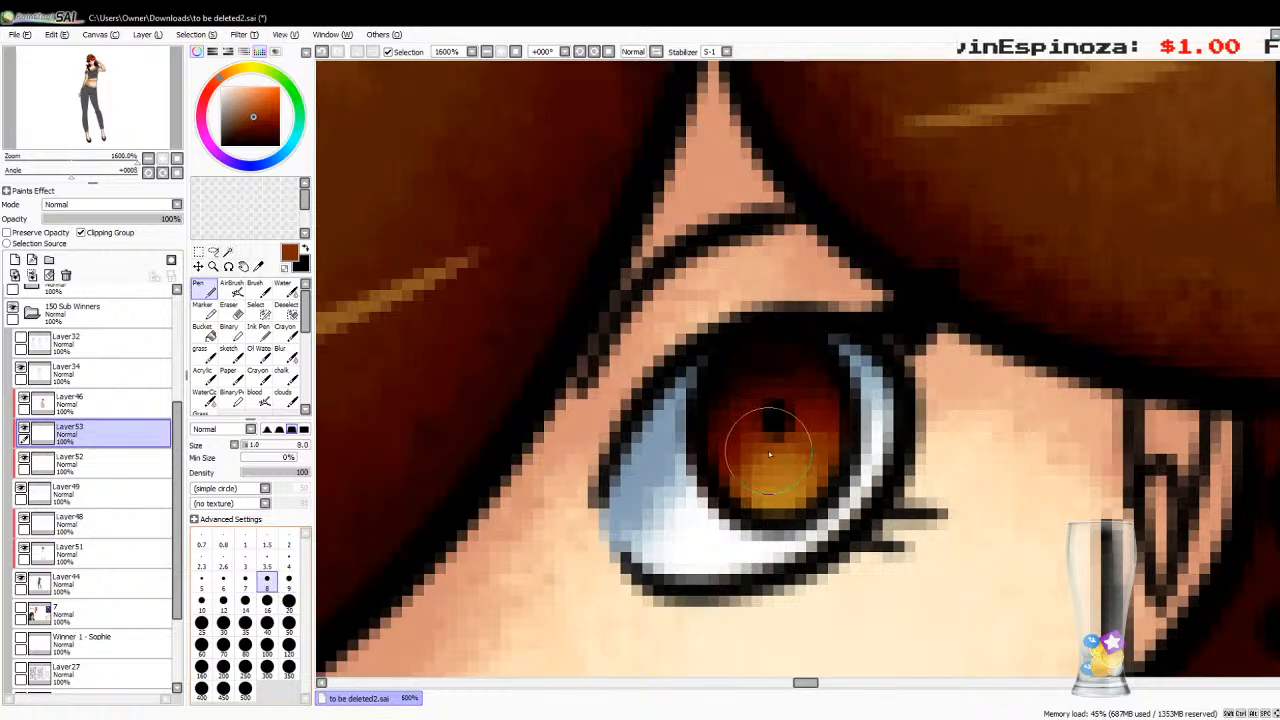
left_click(224, 588)
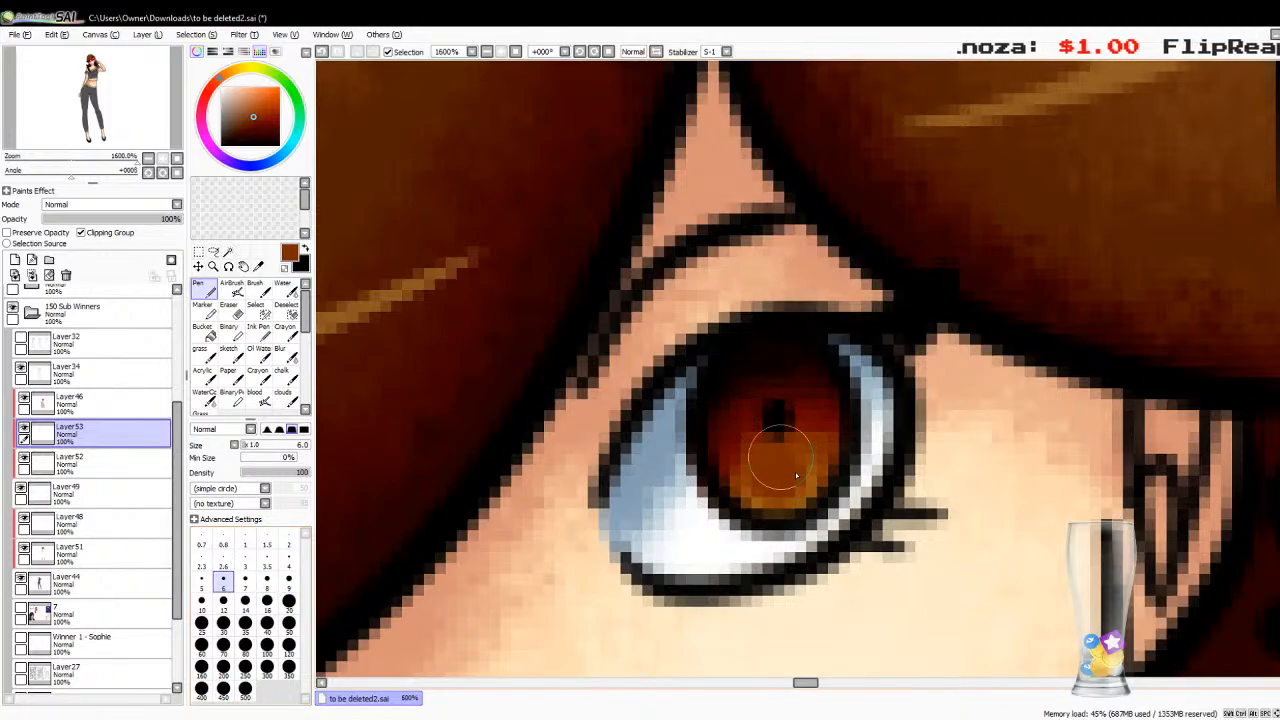
mouse_move(797, 476)
left_mouse_down()
mouse_move(759, 469)
mouse_move(763, 495)
mouse_move(793, 492)
mouse_move(797, 453)
mouse_move(777, 443)
mouse_move(786, 483)
left_mouse_up()
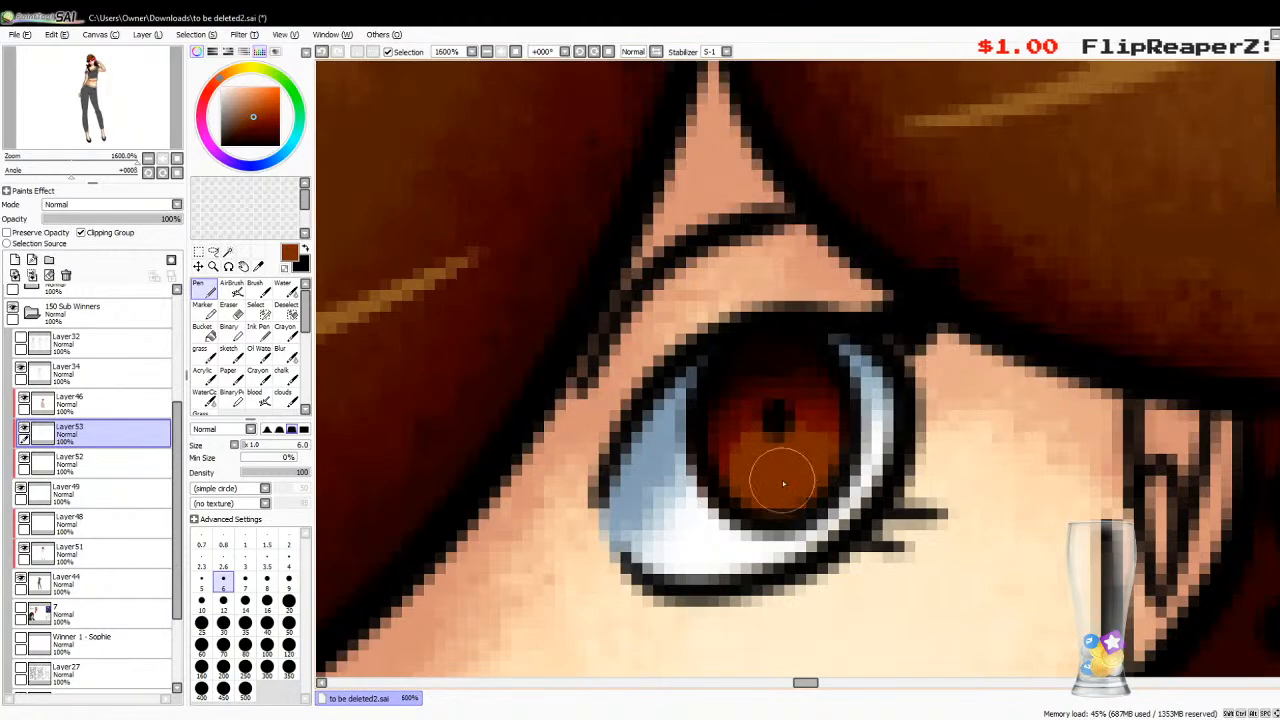
left_click(69, 242)
left_click(93, 220)
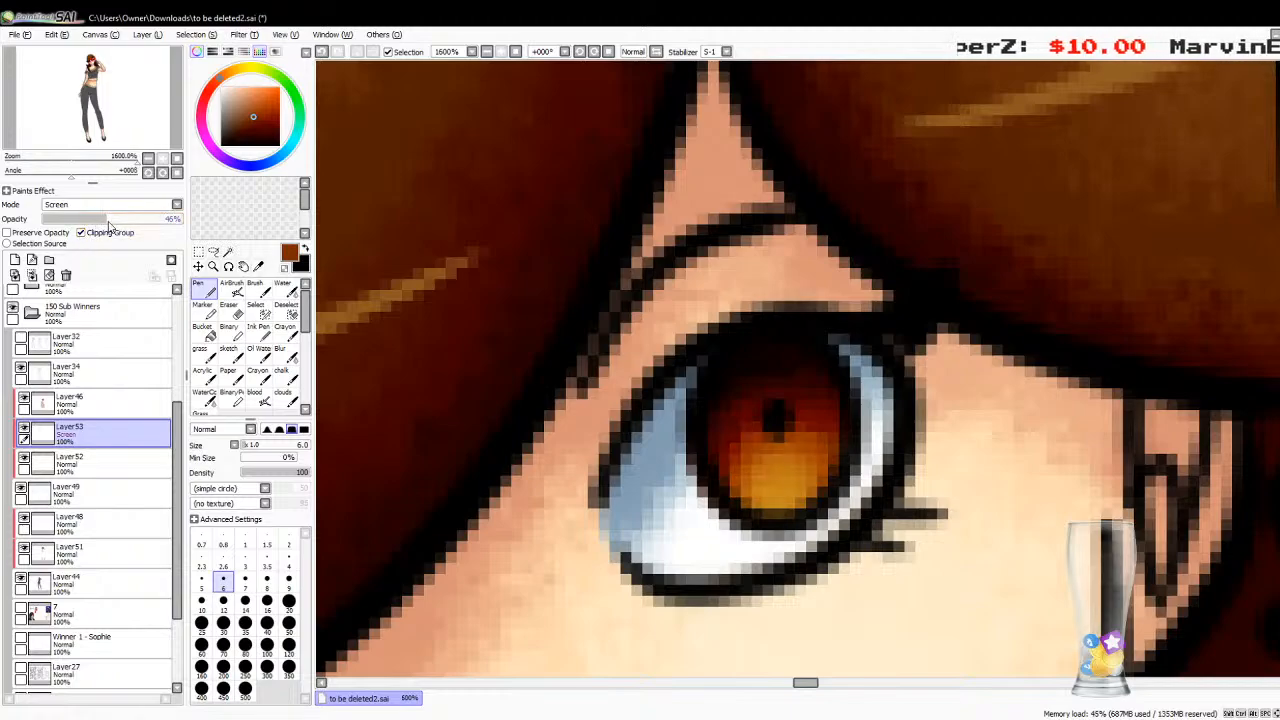
Step: Add a clipped layer above Layer53 and try Luminosity strokes across the iris with the size 3.5 Pen
left_click(15, 261)
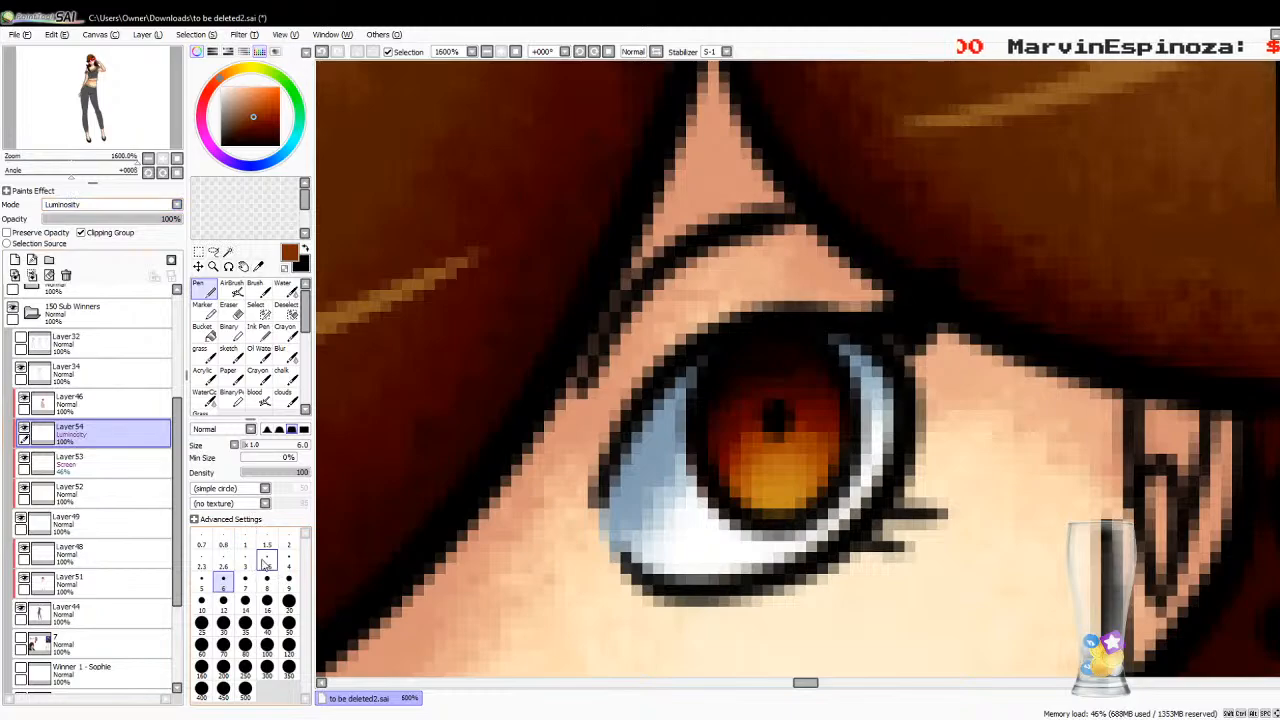
left_click(266, 566)
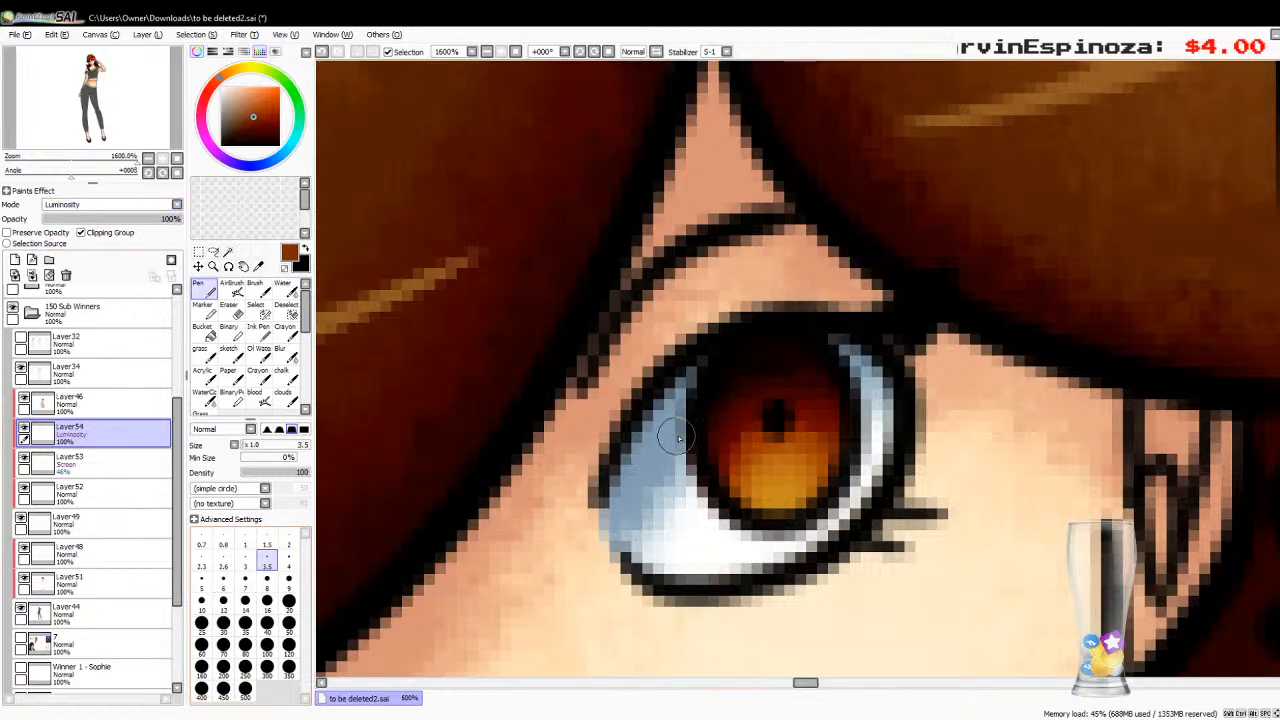
mouse_move(727, 433)
left_mouse_down()
mouse_move(745, 450)
mouse_move(725, 500)
mouse_move(775, 495)
mouse_move(805, 465)
mouse_move(818, 412)
left_mouse_up()
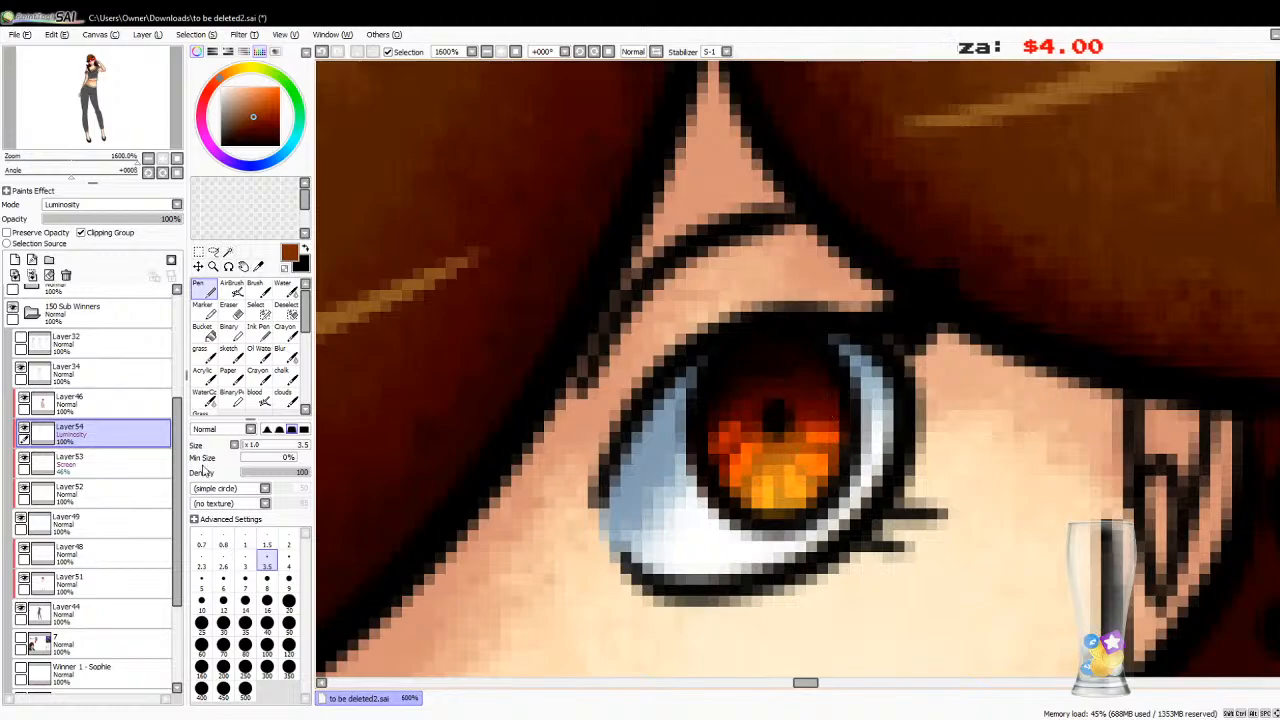
key("ctrl+z")
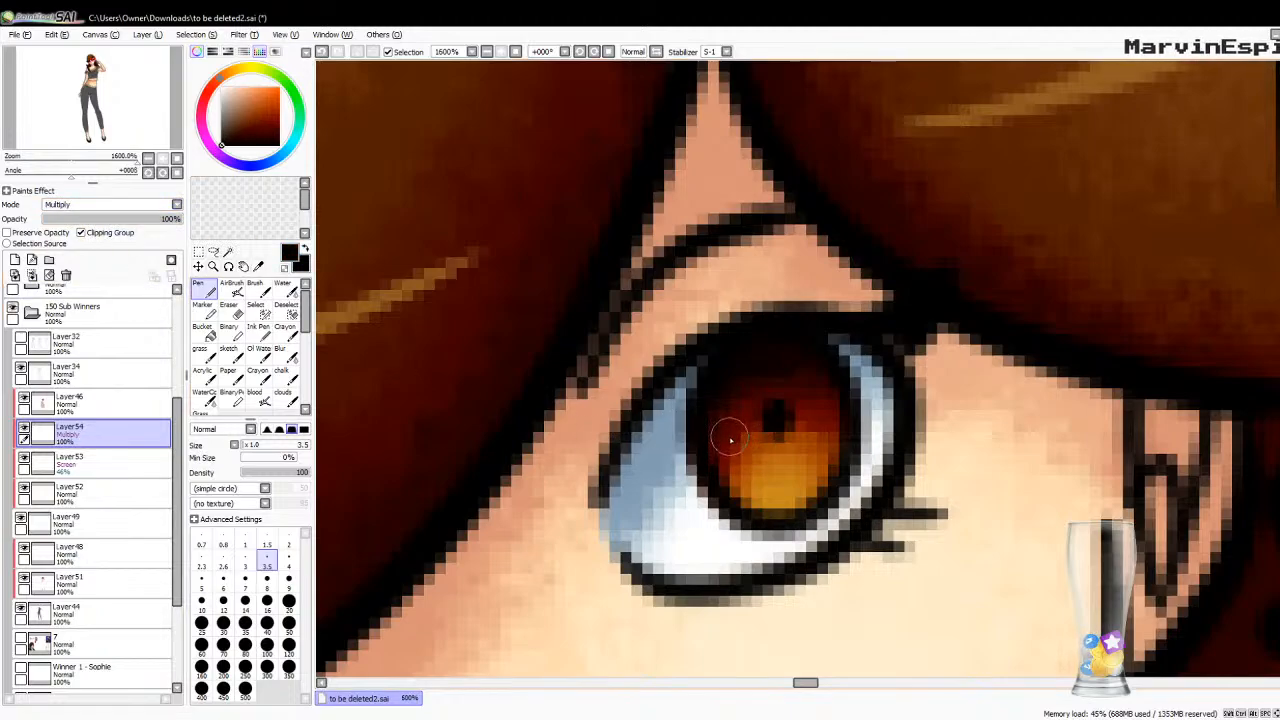
Step: Paint black radial streaks in the iris on Layer54 in Multiply mode, set it to 51% opacity, and move it below Layer53
mouse_move(748, 462)
left_mouse_down()
mouse_move(768, 503)
mouse_move(786, 474)
mouse_move(811, 509)
mouse_move(803, 469)
mouse_move(823, 478)
mouse_move(808, 444)
mouse_move(823, 446)
mouse_move(828, 412)
left_mouse_up()
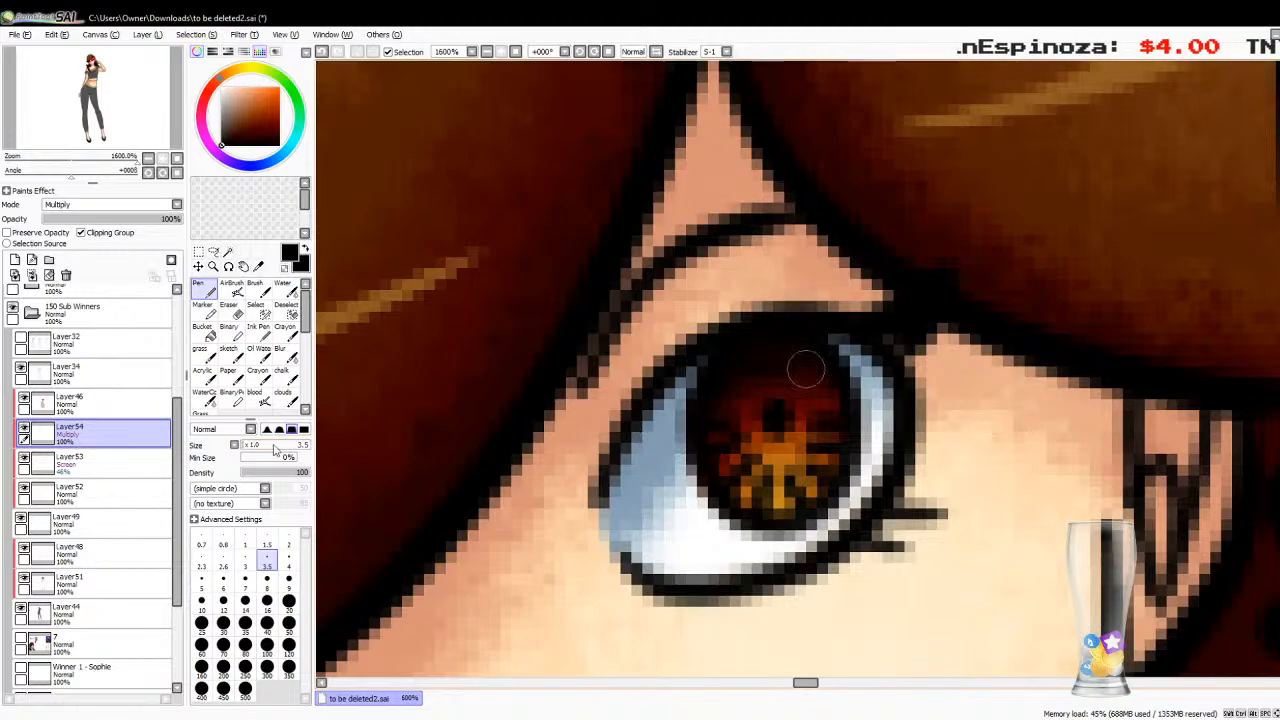
left_click(103, 218)
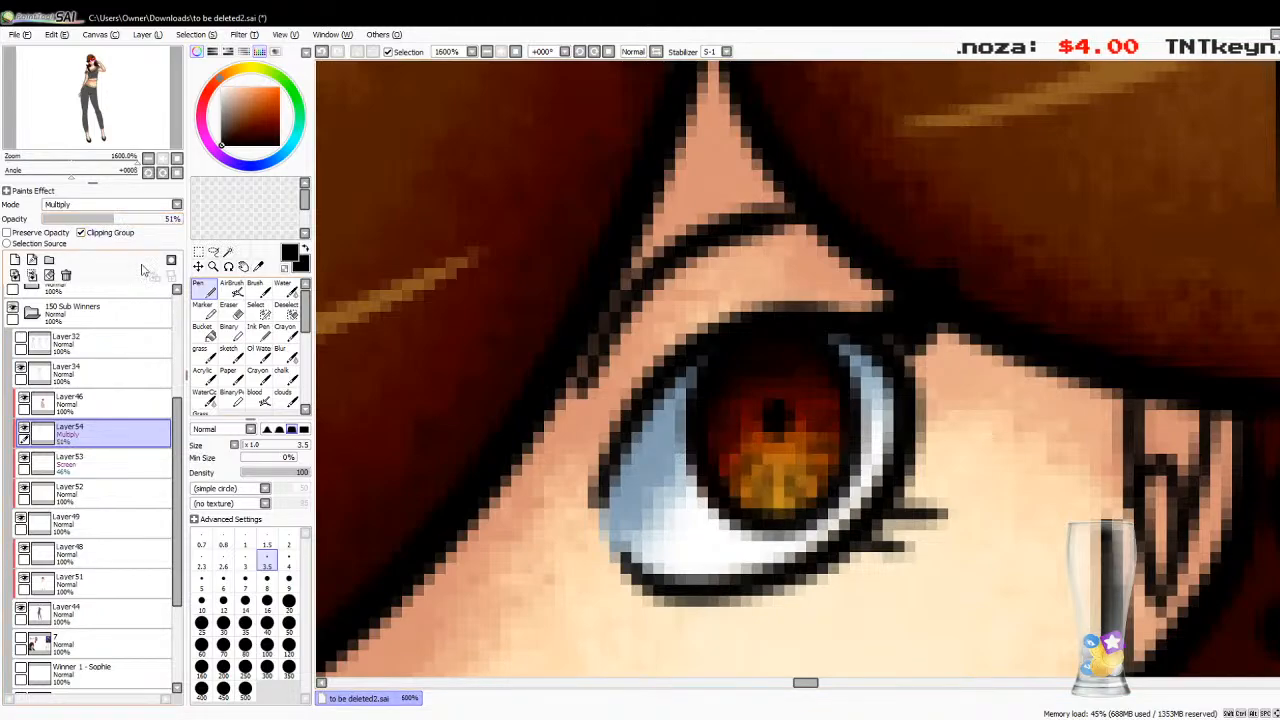
left_click_drag(80, 432, 80, 477)
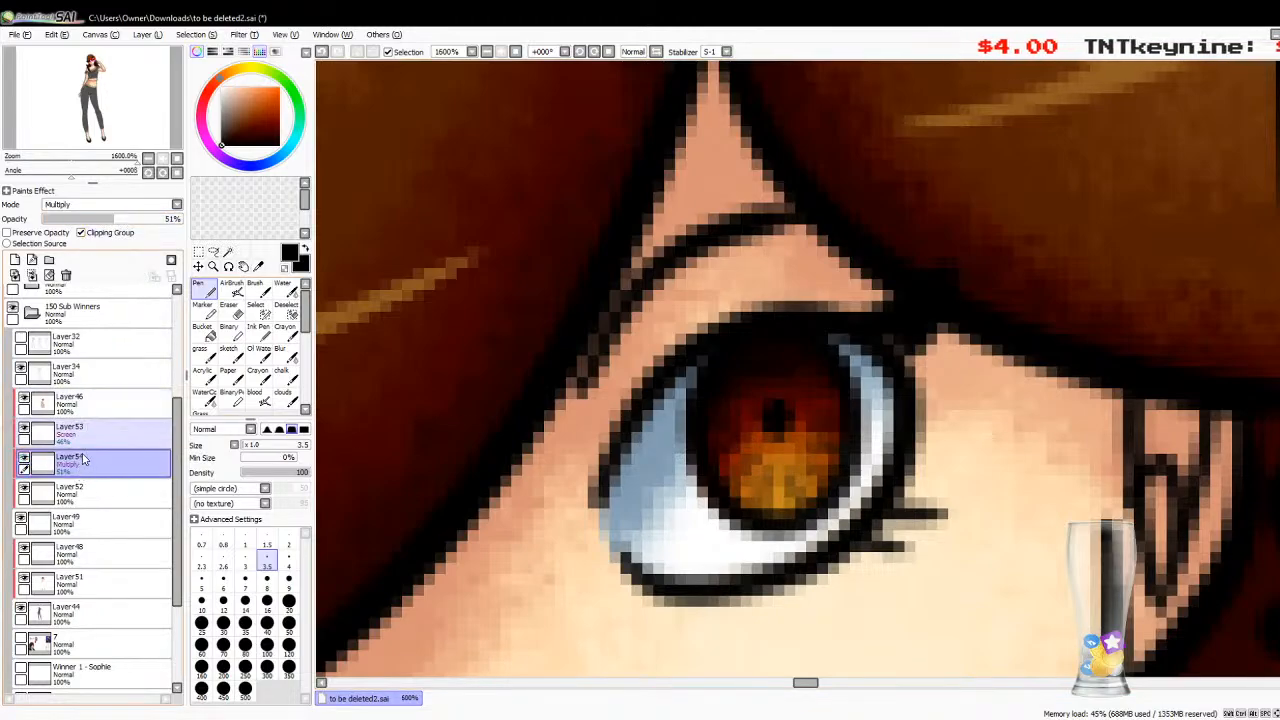
Step: Add a clipped Luminosity layer above Layer53, sample the flat iris brown with Layers 52 to 54 hidden, and show them again
left_click(15, 260)
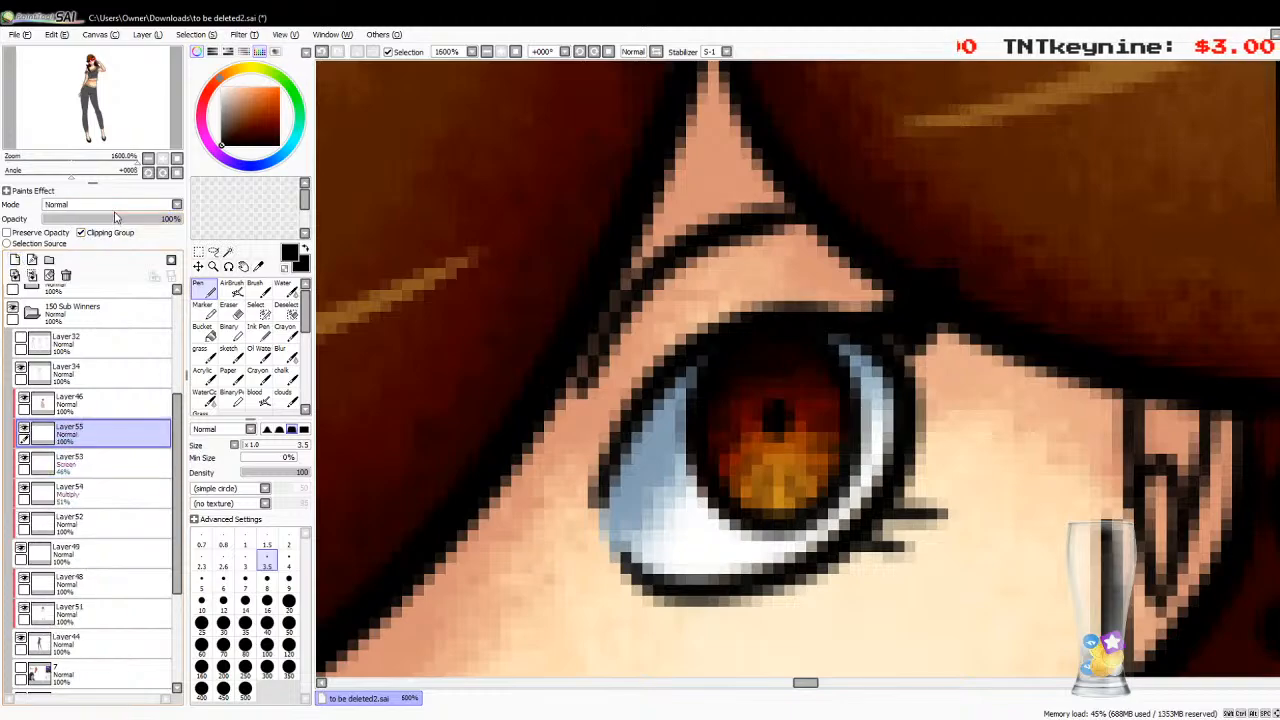
left_click(24, 487)
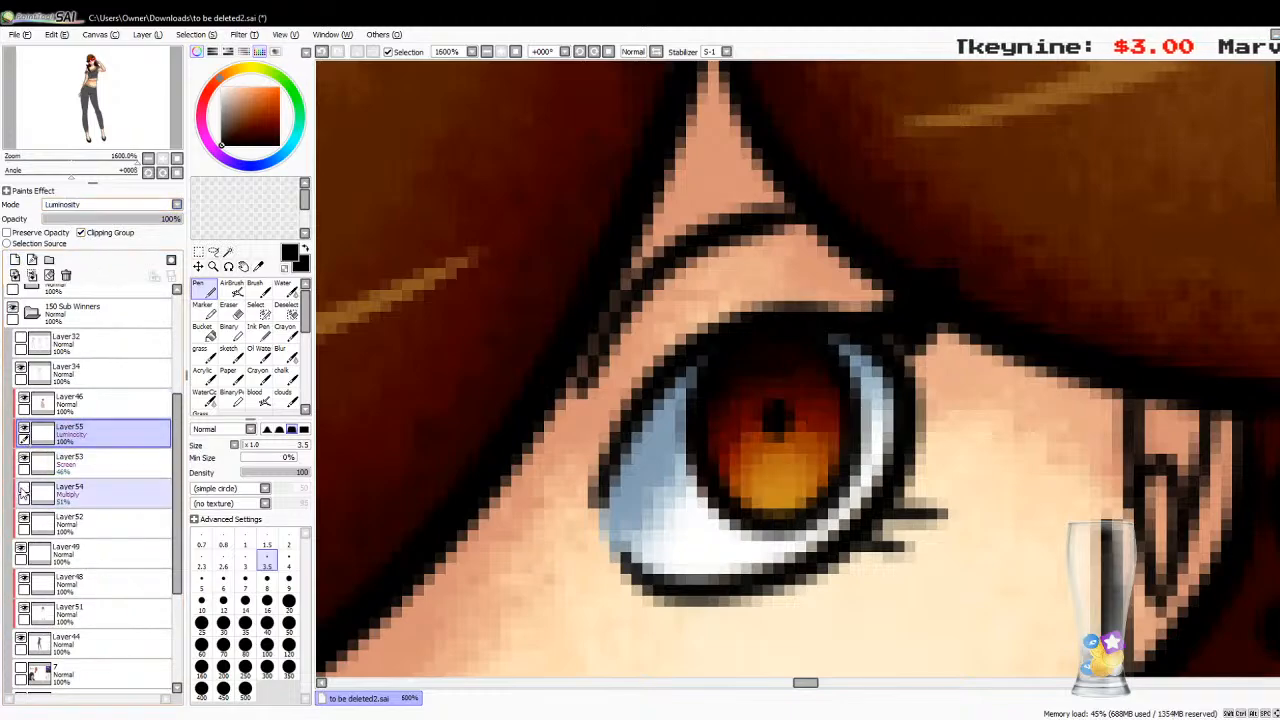
left_click(24, 457)
left_click(24, 517)
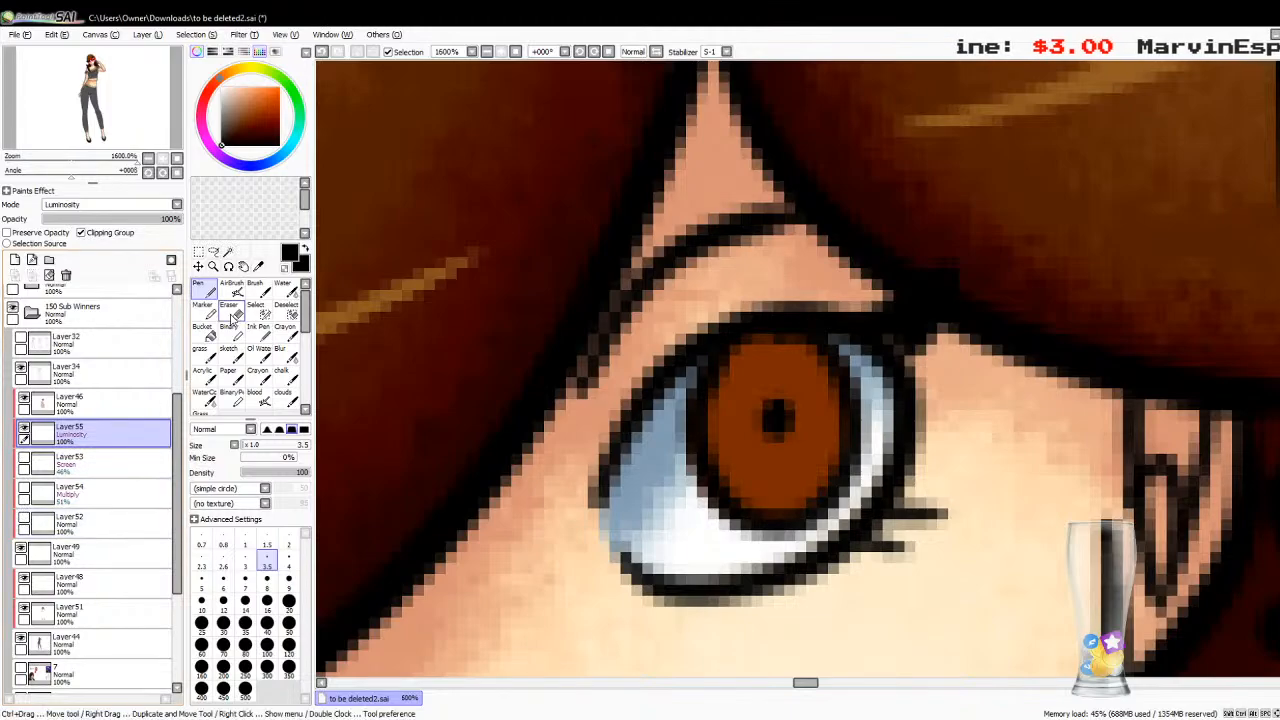
left_click(258, 266)
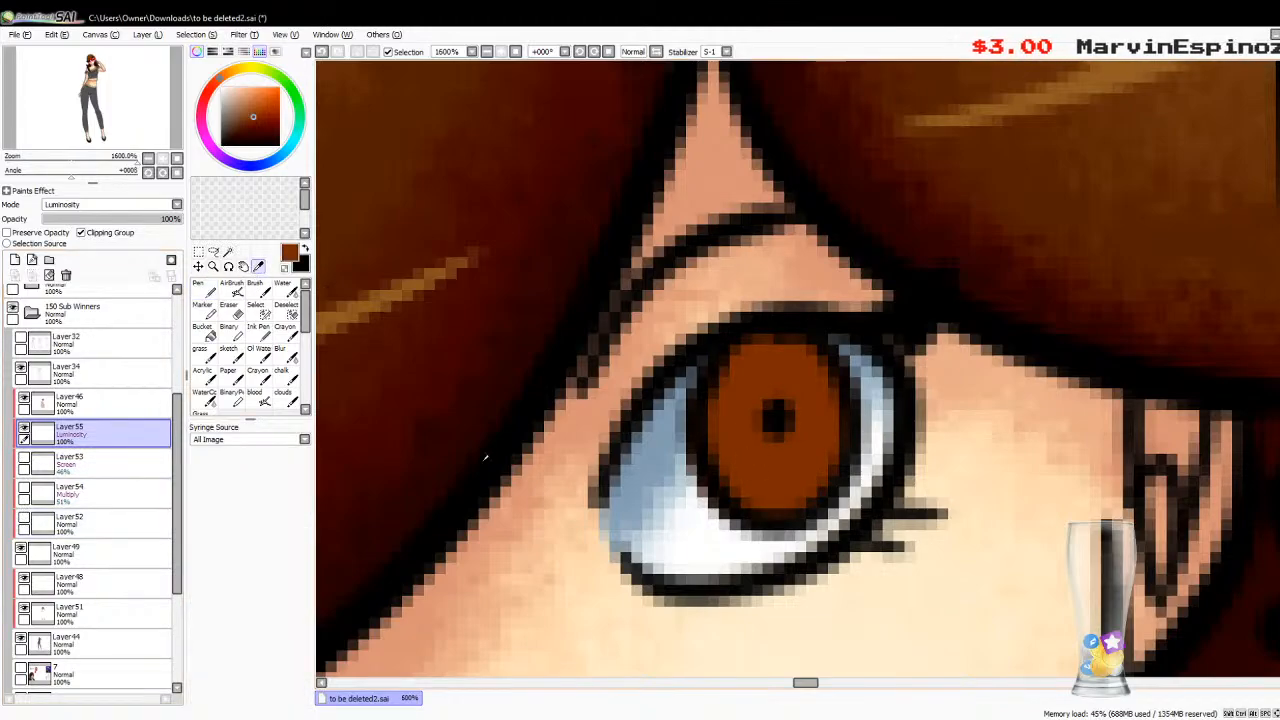
left_click(24, 518)
left_click(24, 482)
left_click(24, 487)
left_click(24, 467)
left_click(24, 458)
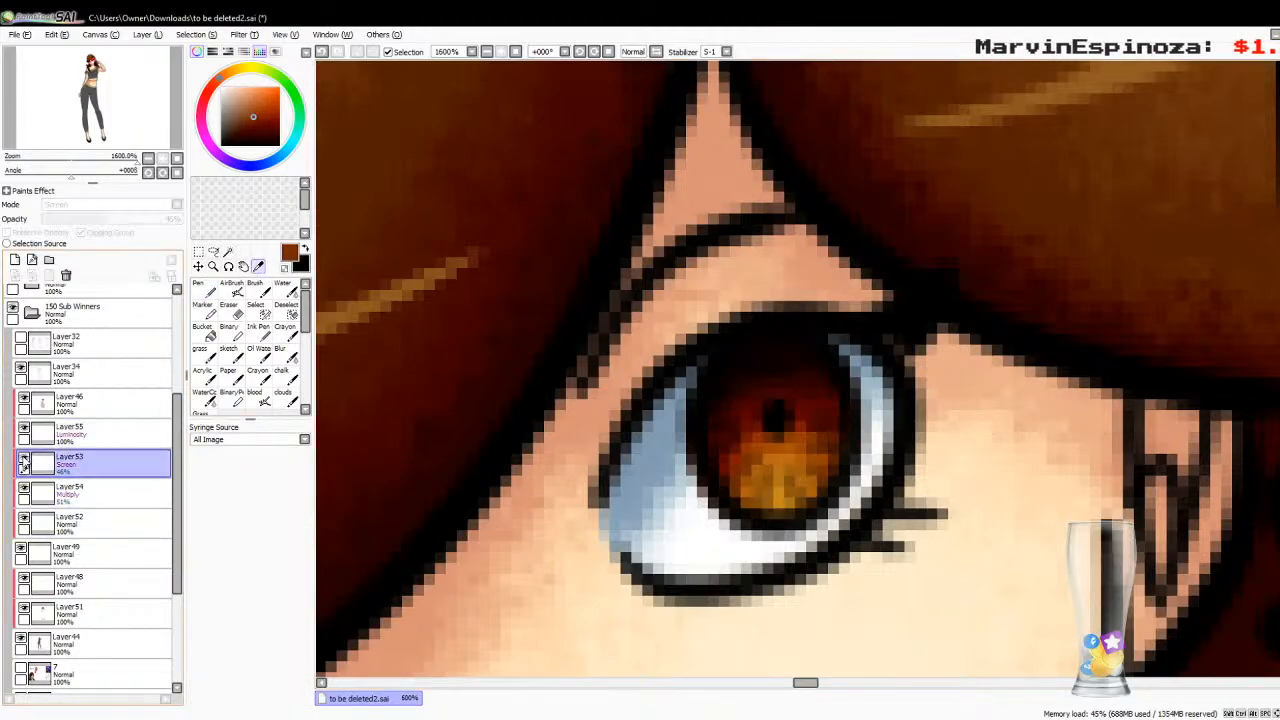
left_click(28, 437)
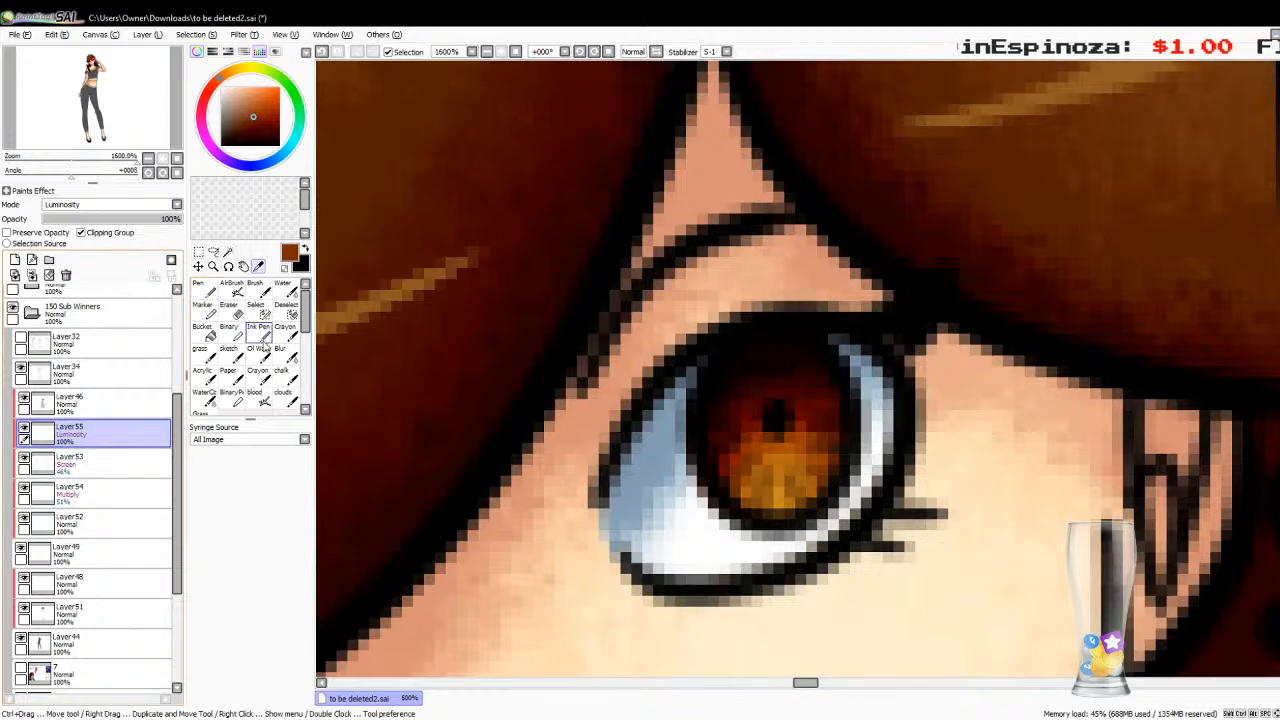
Step: Paint a small brown glow on the right side of the iris with the size 3.5 Pen and set Layer55 to 73% opacity
left_click(208, 292)
left_click_drag(720, 459, 792, 460)
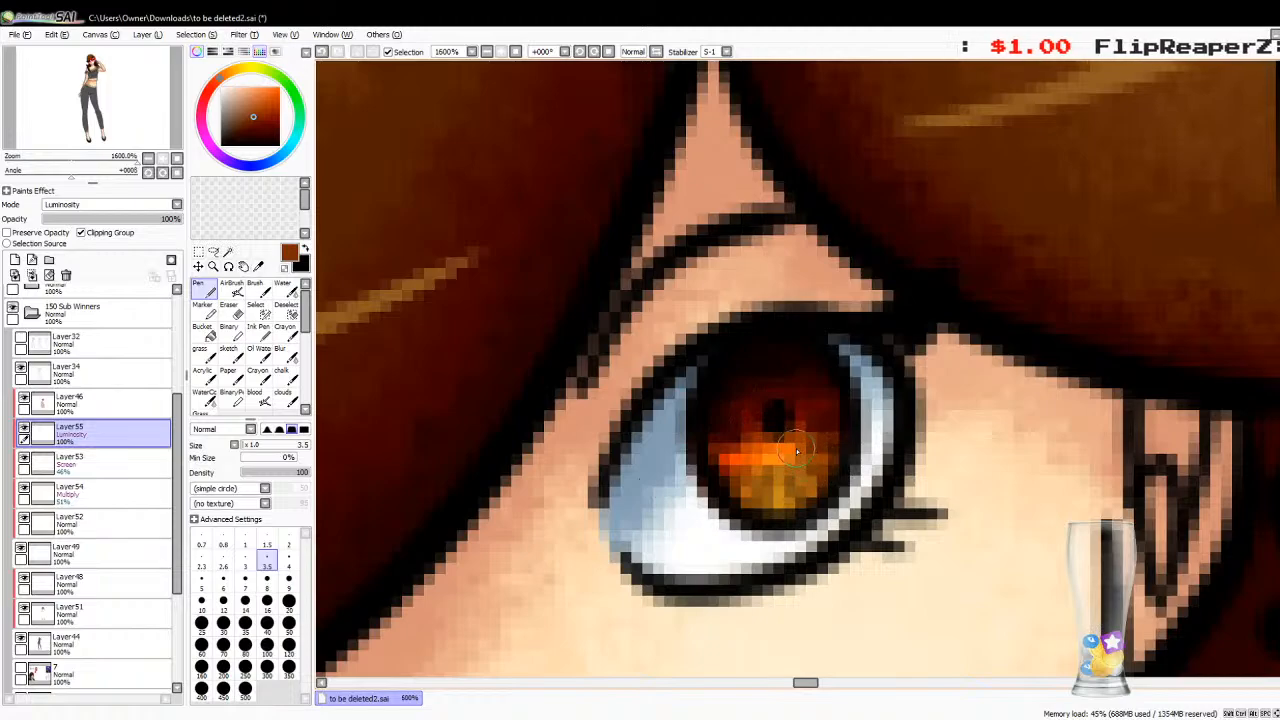
key("ctrl+z")
left_click(809, 458)
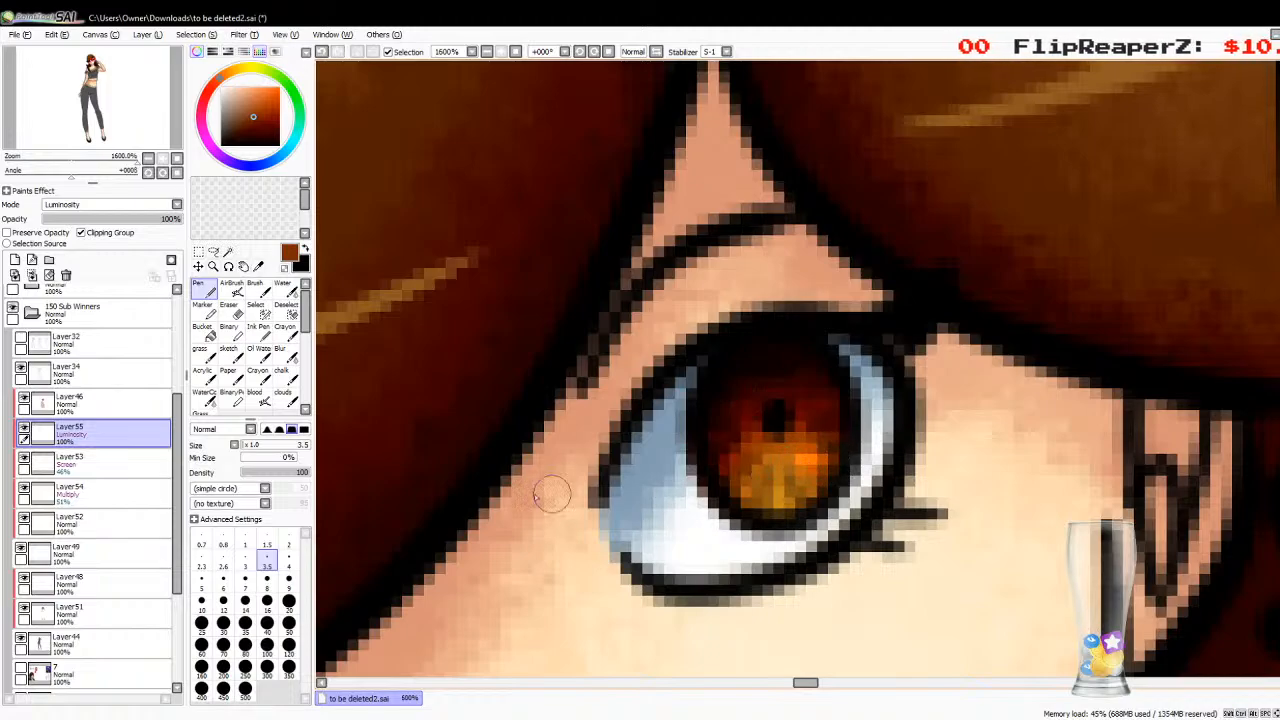
left_click(144, 219)
Step: Add a clipped Luminosity layer above Layer55 and paint a slightly brighter brown glow on the left side of the iris
left_click(15, 259)
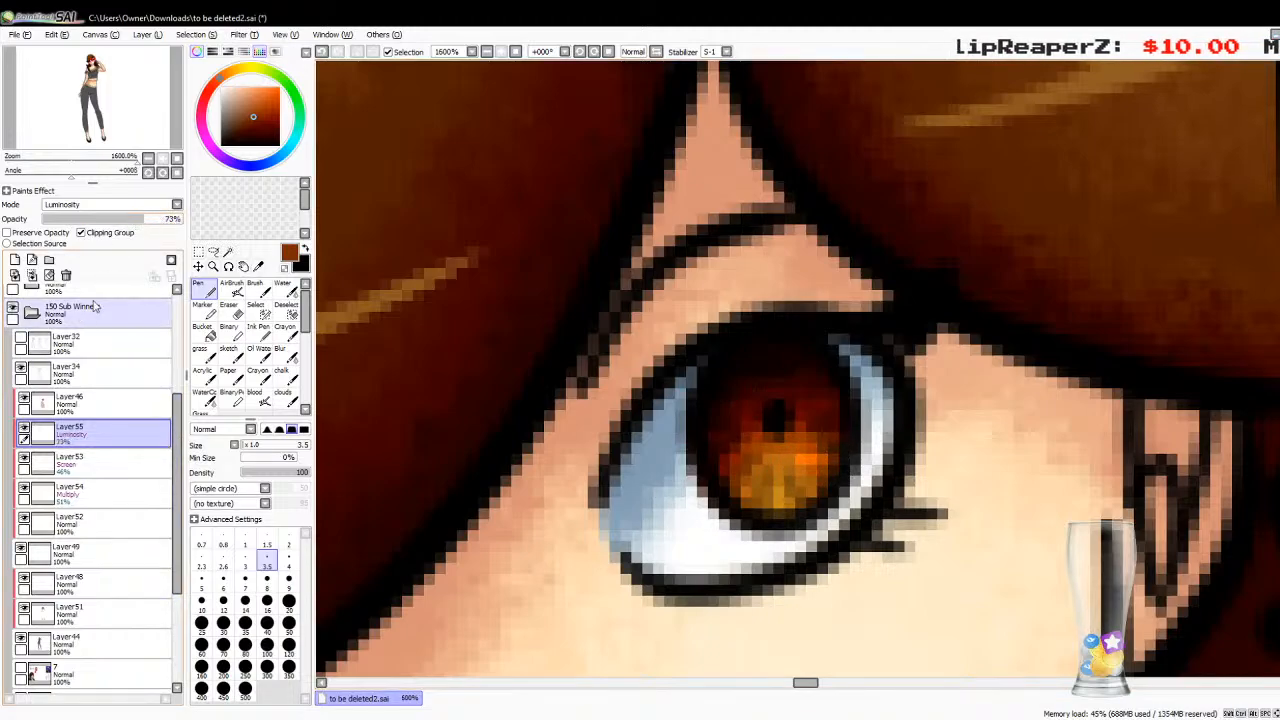
left_click(256, 112)
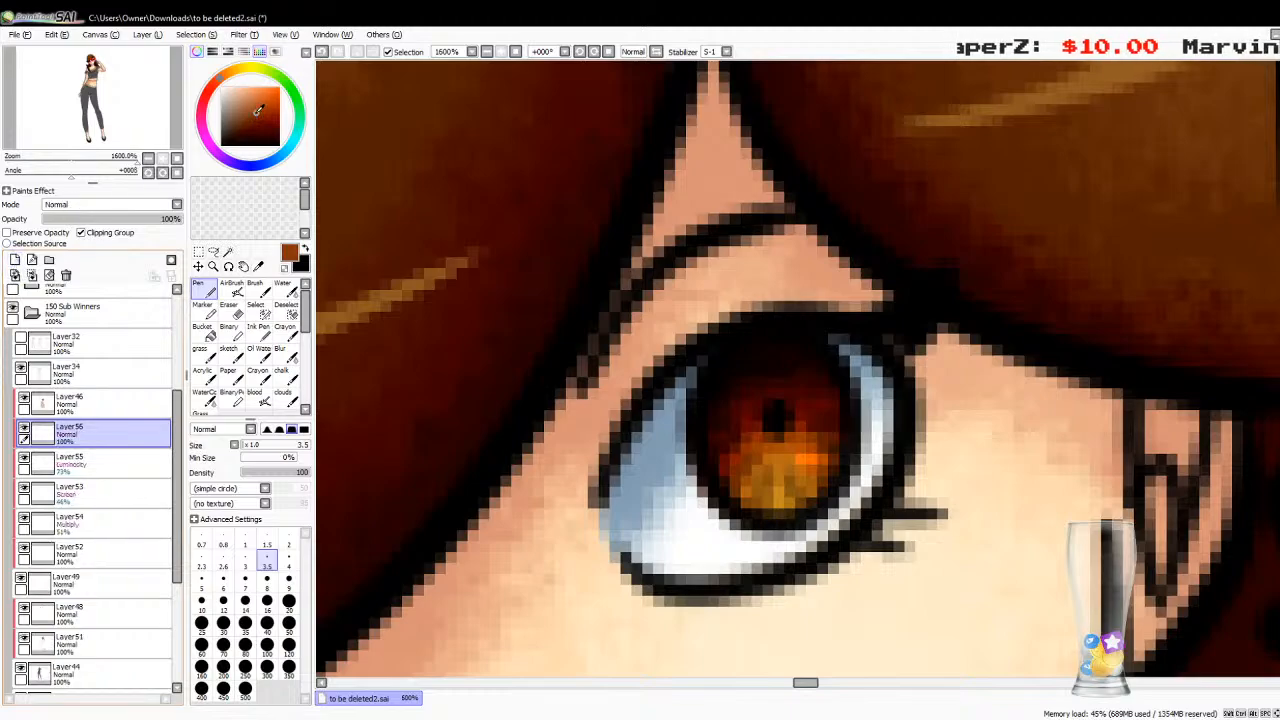
left_click(73, 260)
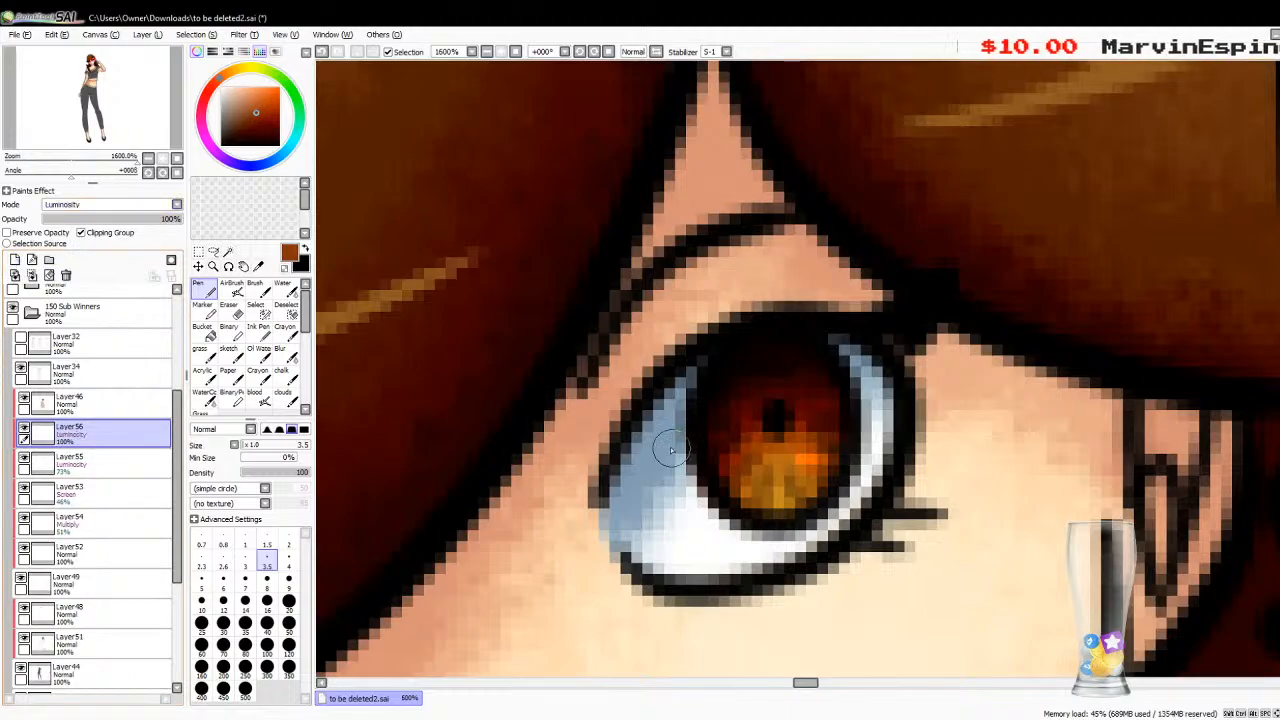
mouse_move(722, 459)
left_mouse_down()
mouse_move(770, 460)
mouse_move(746, 469)
left_mouse_up()
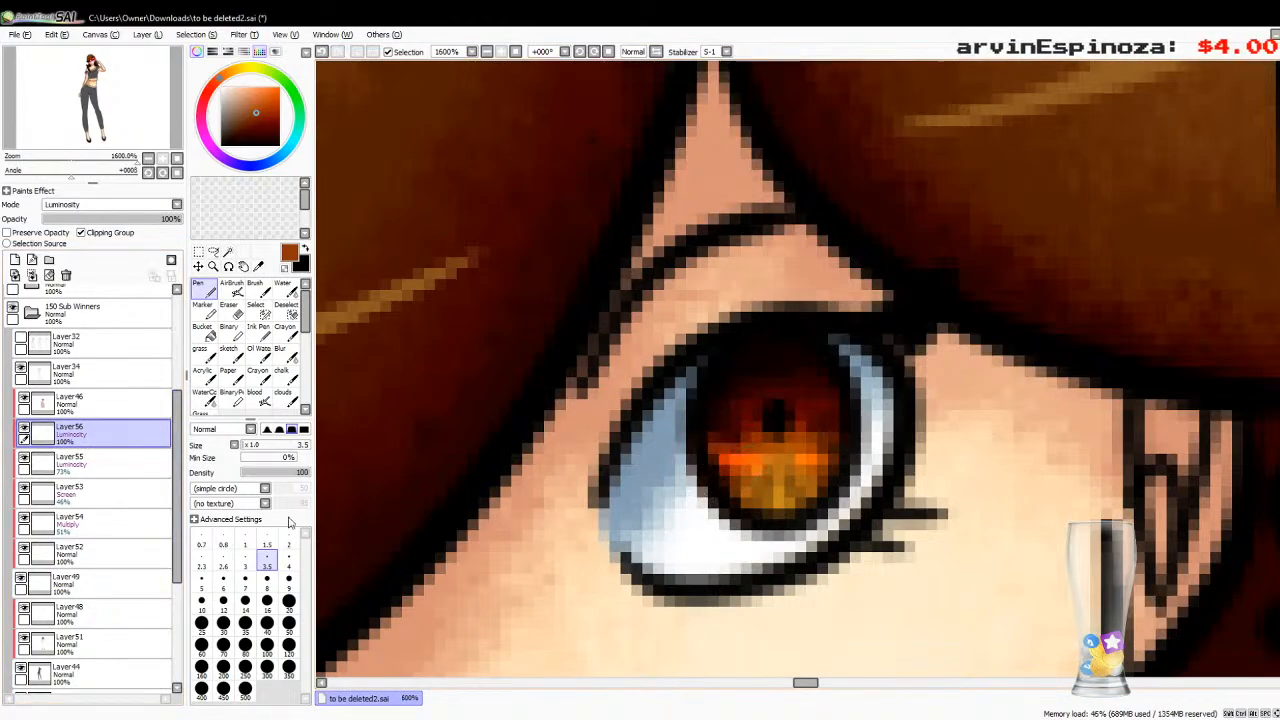
Step: Merge the clipped iris layers 52 to 56 down into Layer49 and add a new clipped layer above it
left_click(60, 555)
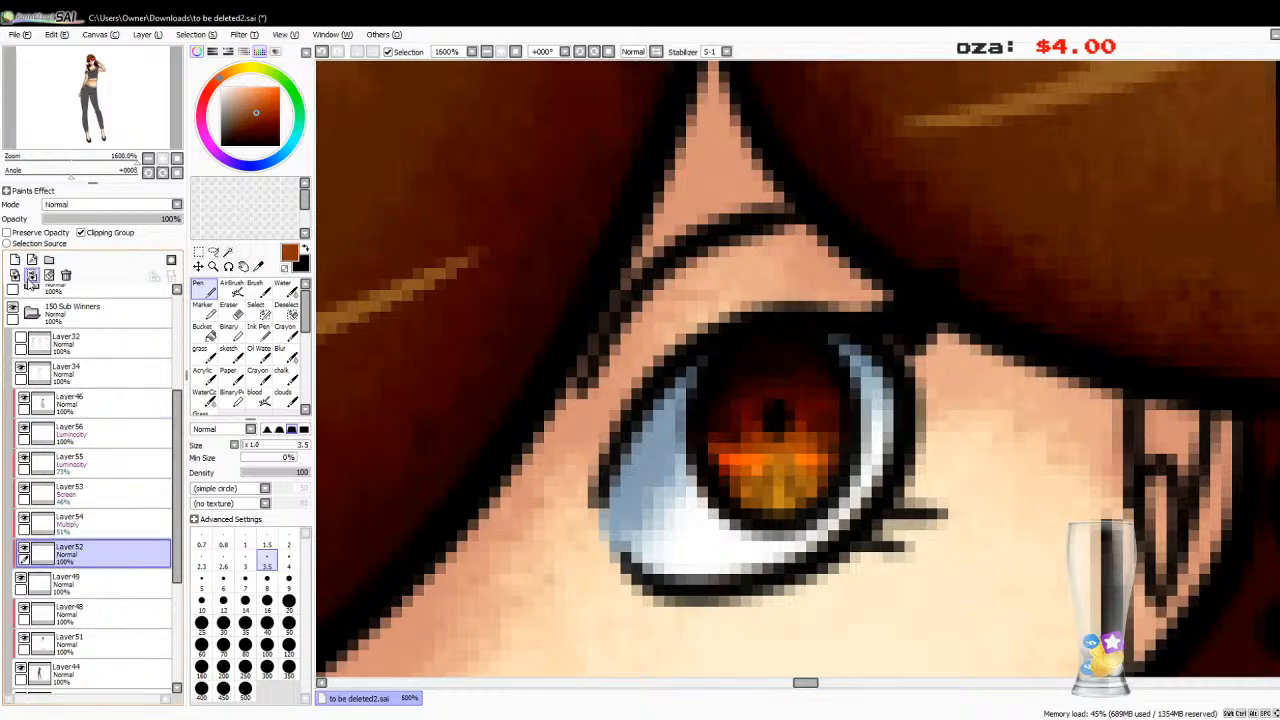
left_click(32, 278)
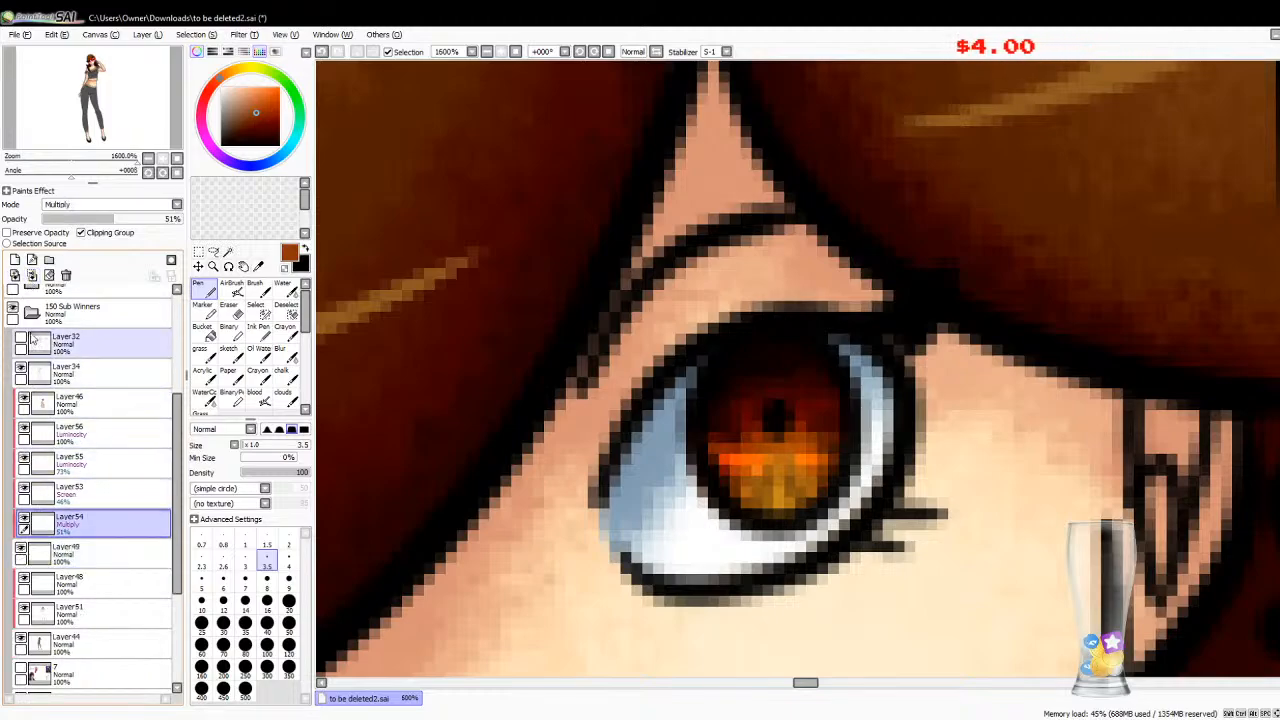
left_click(32, 278)
left_click(60, 494)
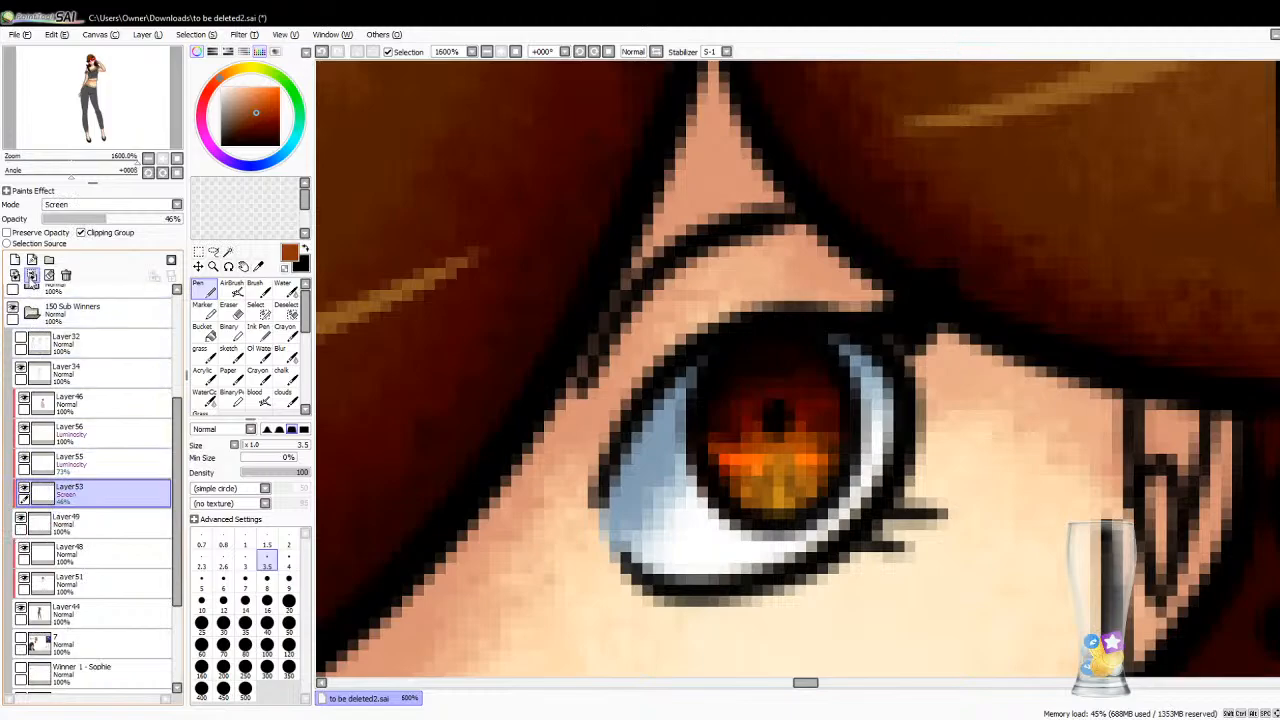
left_click(32, 278)
left_click(60, 465)
left_click(32, 278)
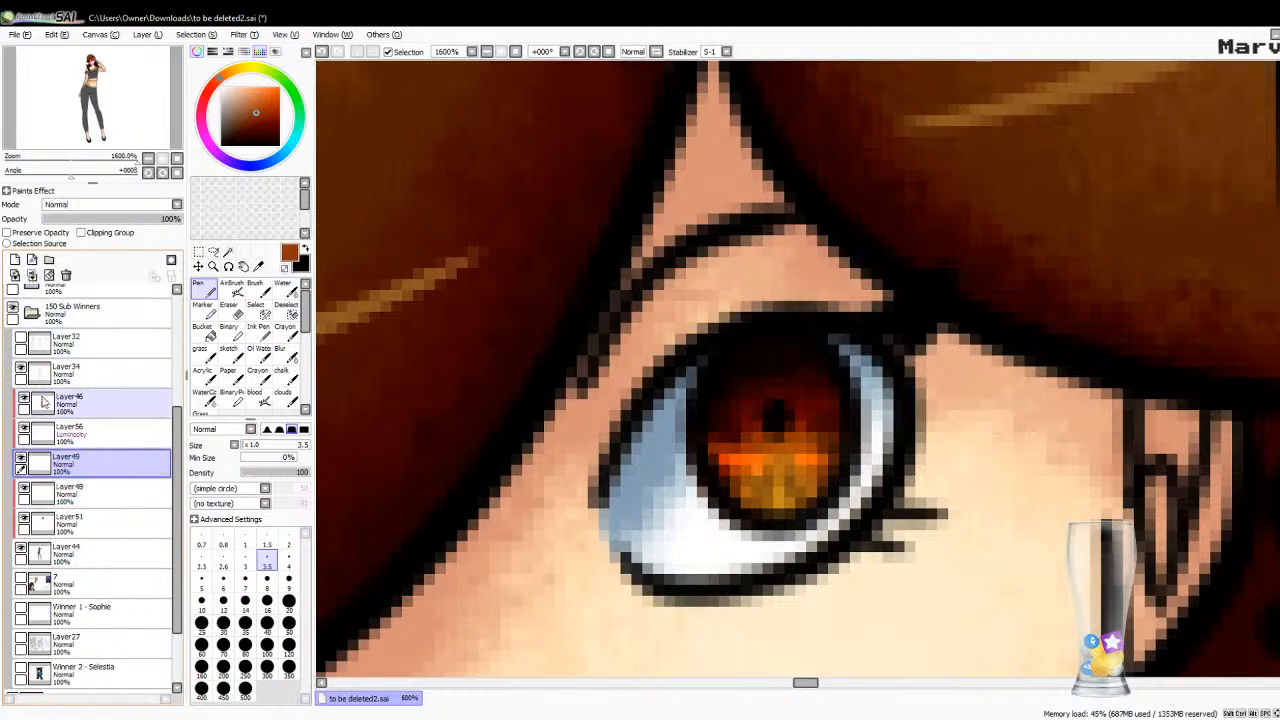
left_click(32, 278)
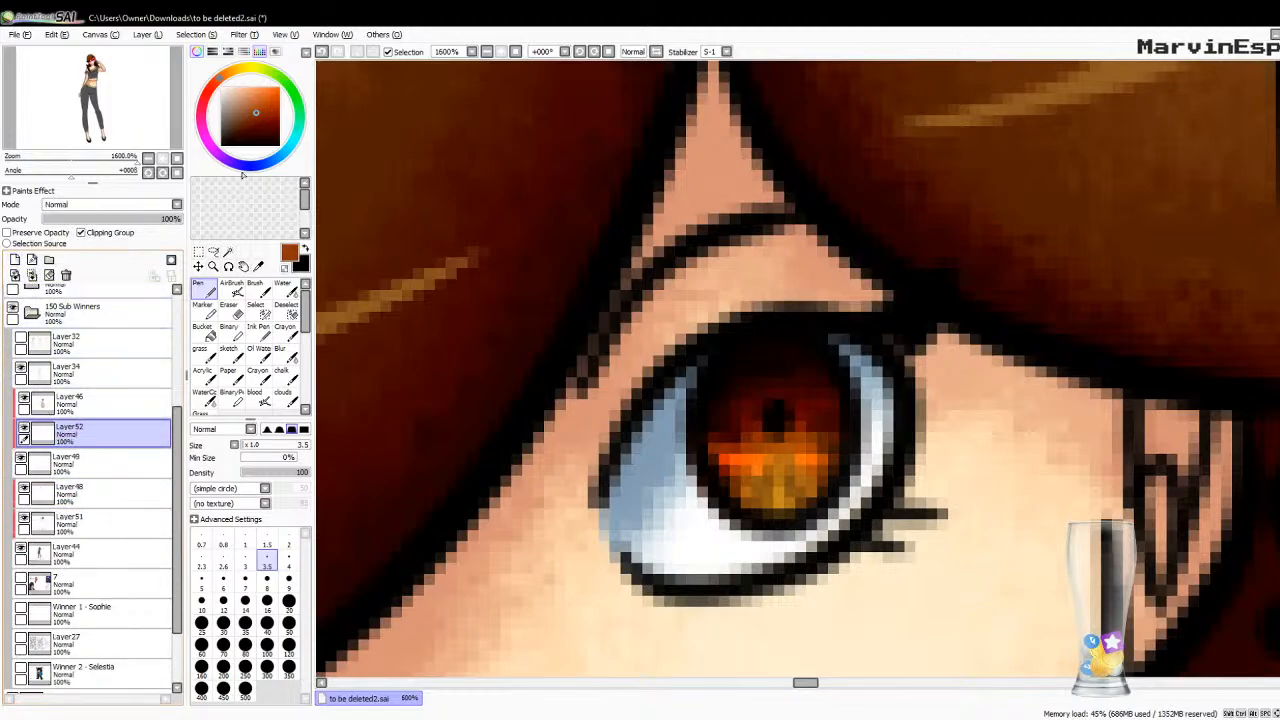
Step: Paint a white highlight on the left side of the iris on Layer52 with the size 5 Pen
key("bracketright")
key("bracketright")
key("bracketright")
key("bracketright")
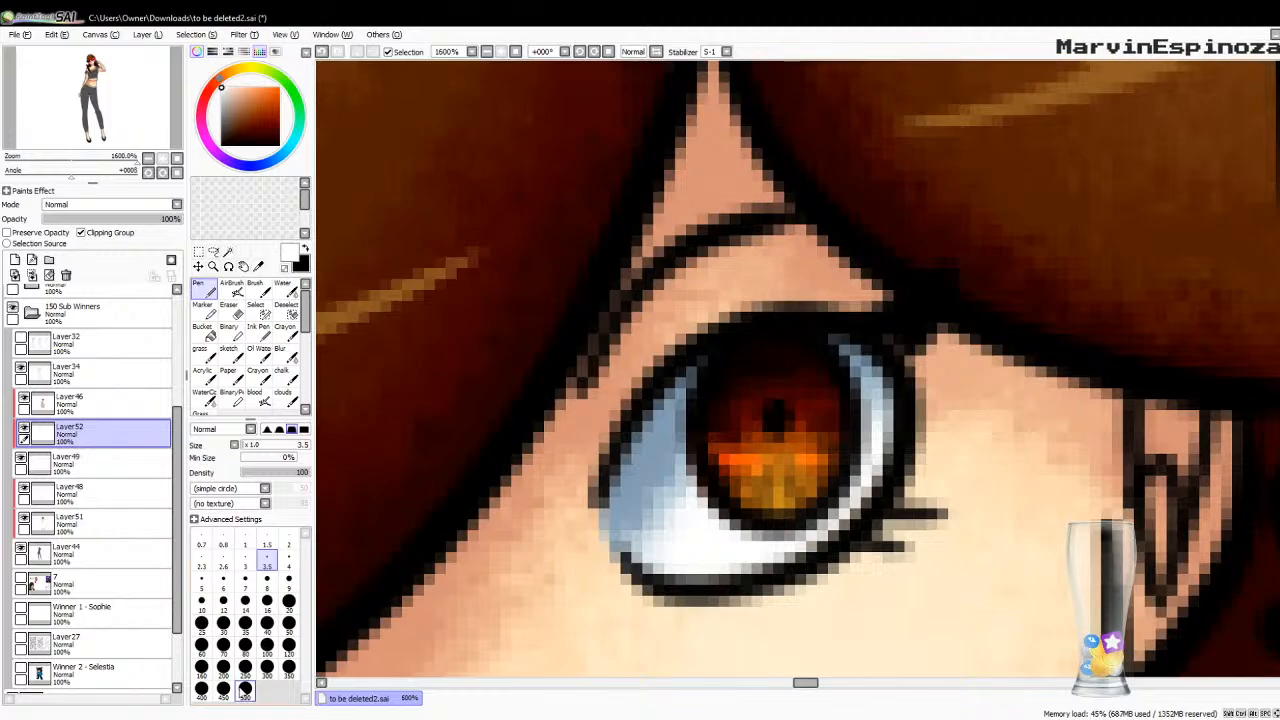
key("bracketleft")
key("bracketleft")
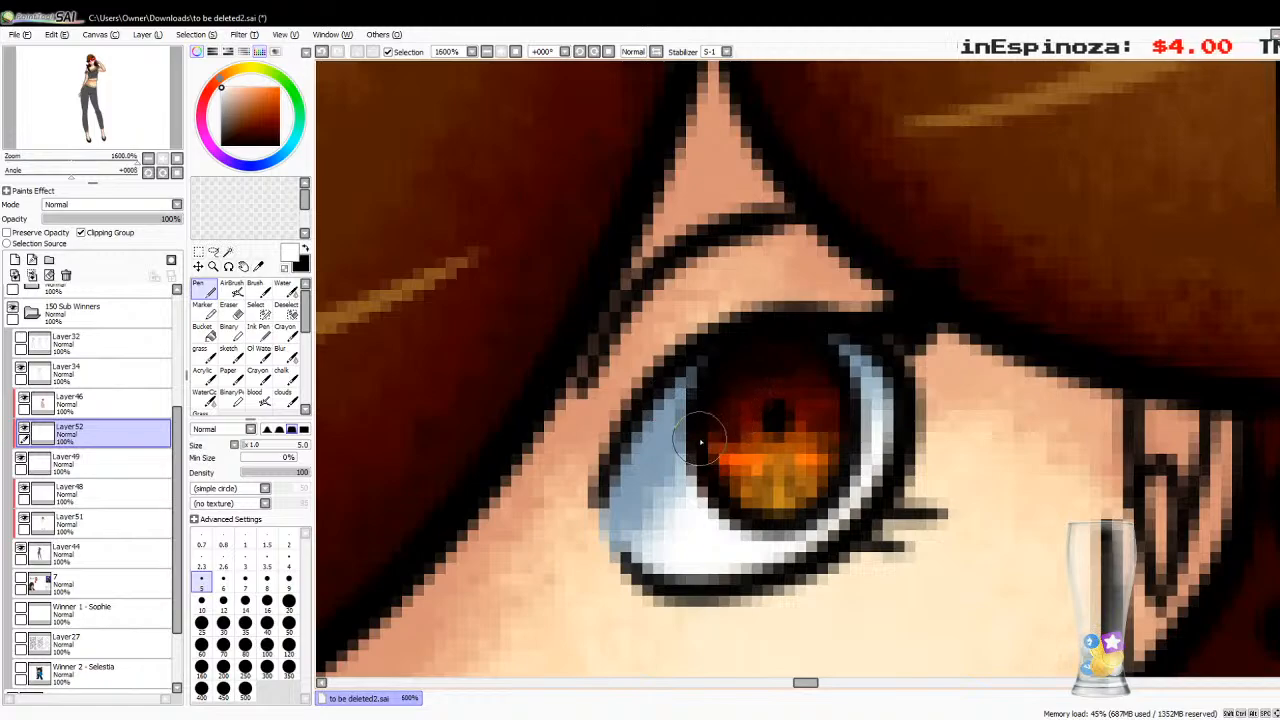
mouse_move(718, 418)
left_mouse_down()
mouse_move(686, 435)
mouse_move(733, 437)
left_mouse_up()
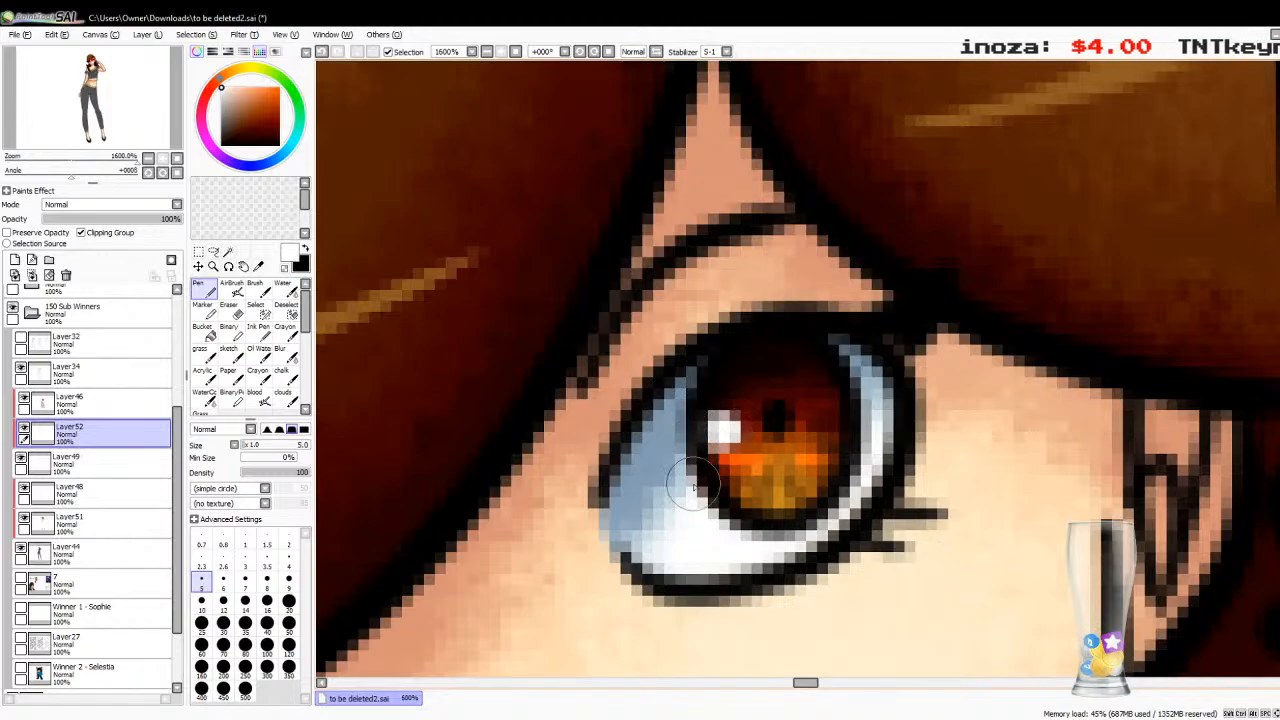
Step: Paste a copy of the white eye highlight into a new layer above Layer34 and hide that layer
left_click(198, 251)
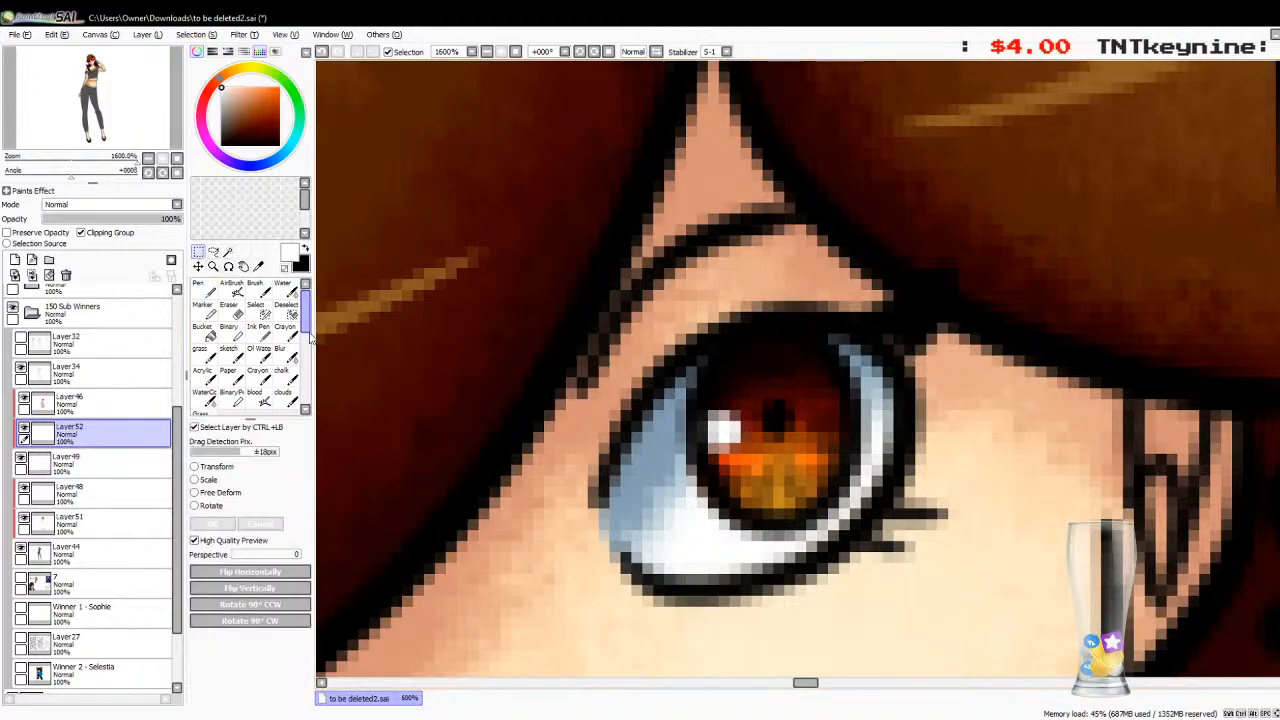
left_click(178, 159)
left_click(162, 160)
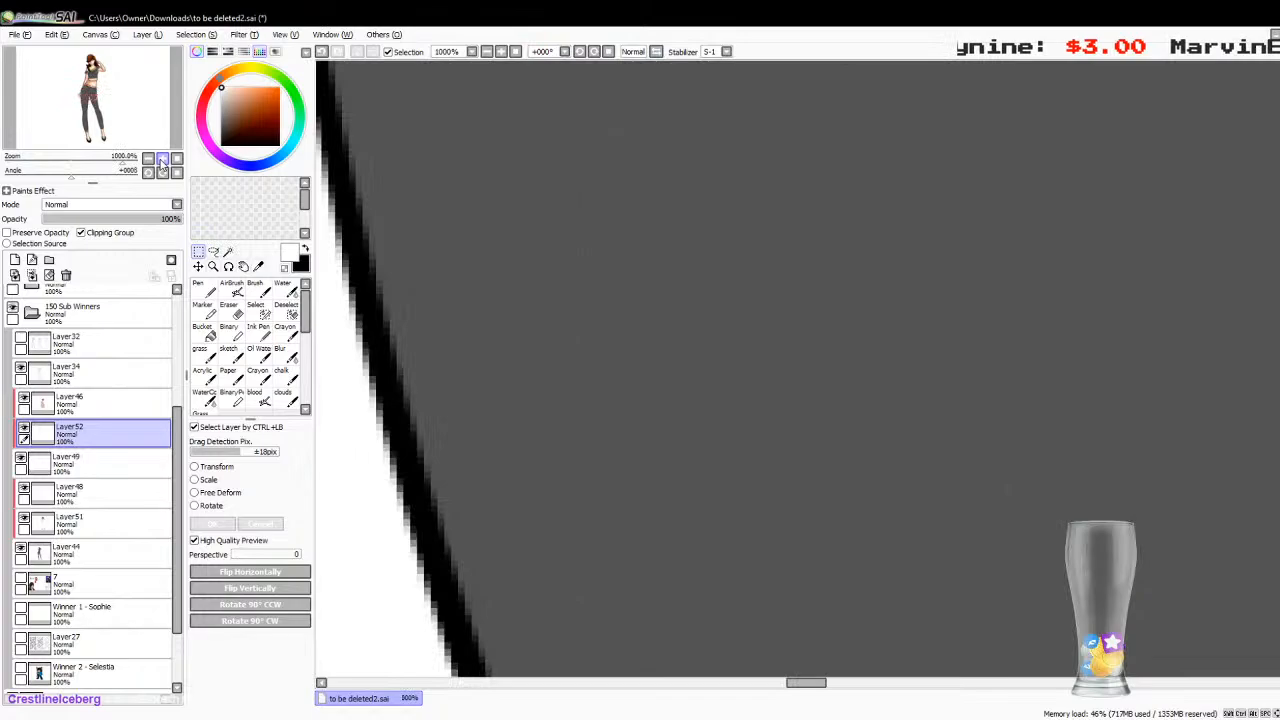
left_click(162, 160)
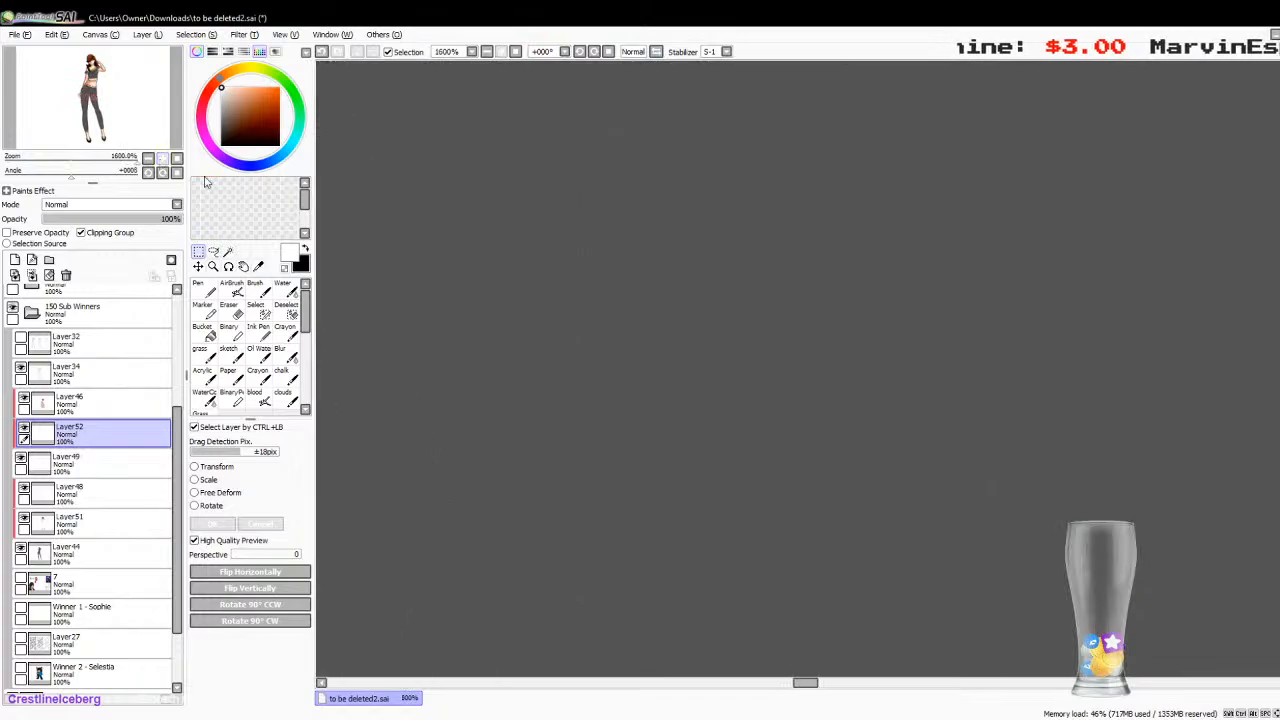
left_click_drag(93, 97, 93, 64)
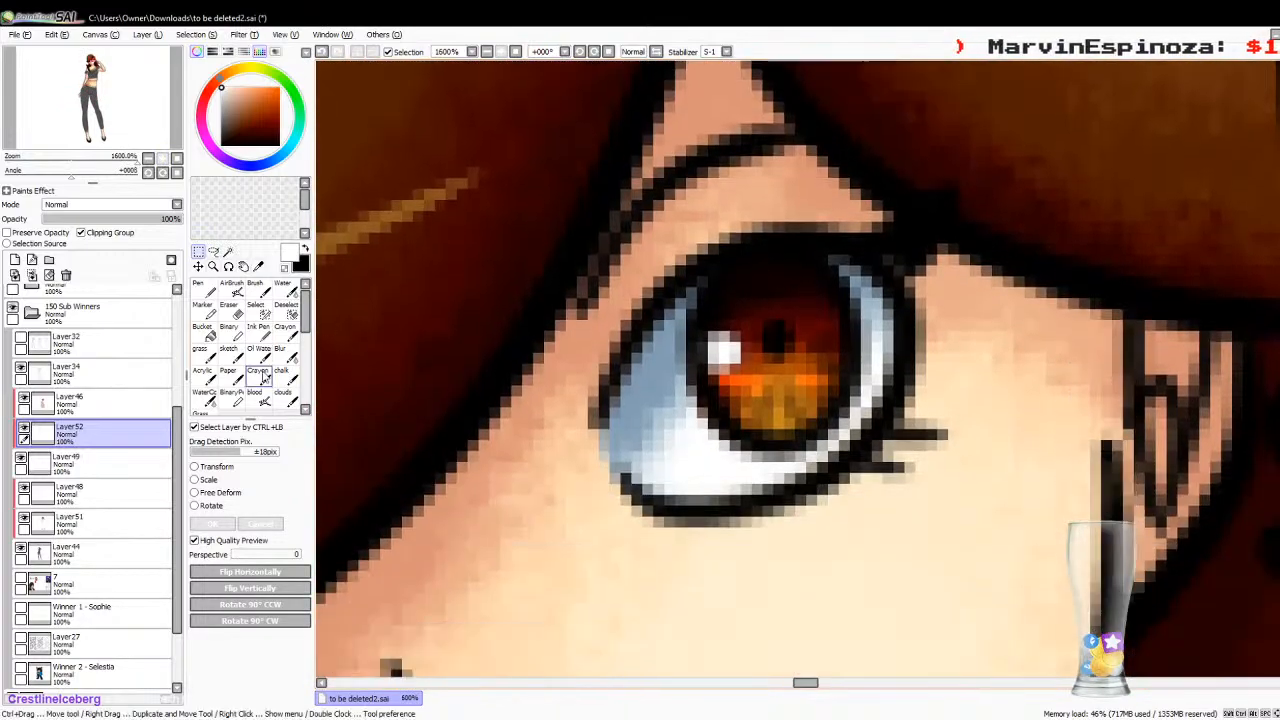
left_click(86, 370)
key("ctrl+v")
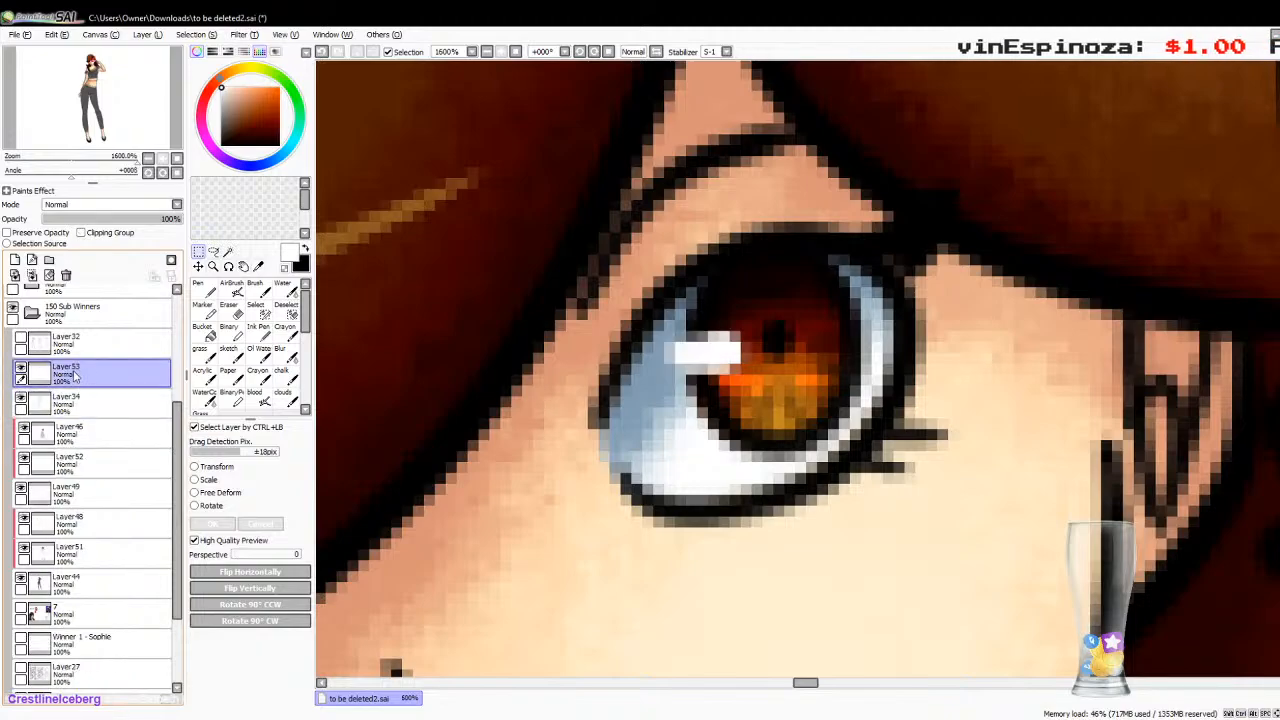
left_click(20, 370)
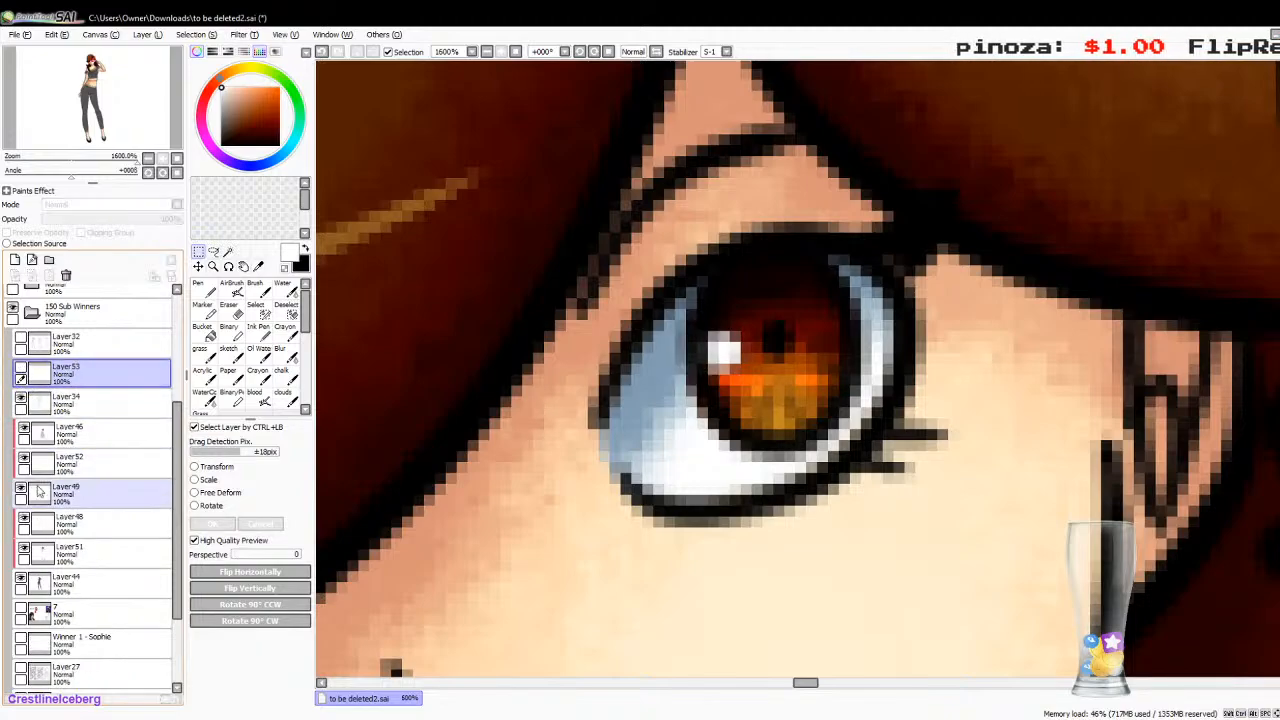
Step: Merge Layer52 down into Layer49 and sample the reddish brown beside the pupil for the Pen
left_click(36, 467)
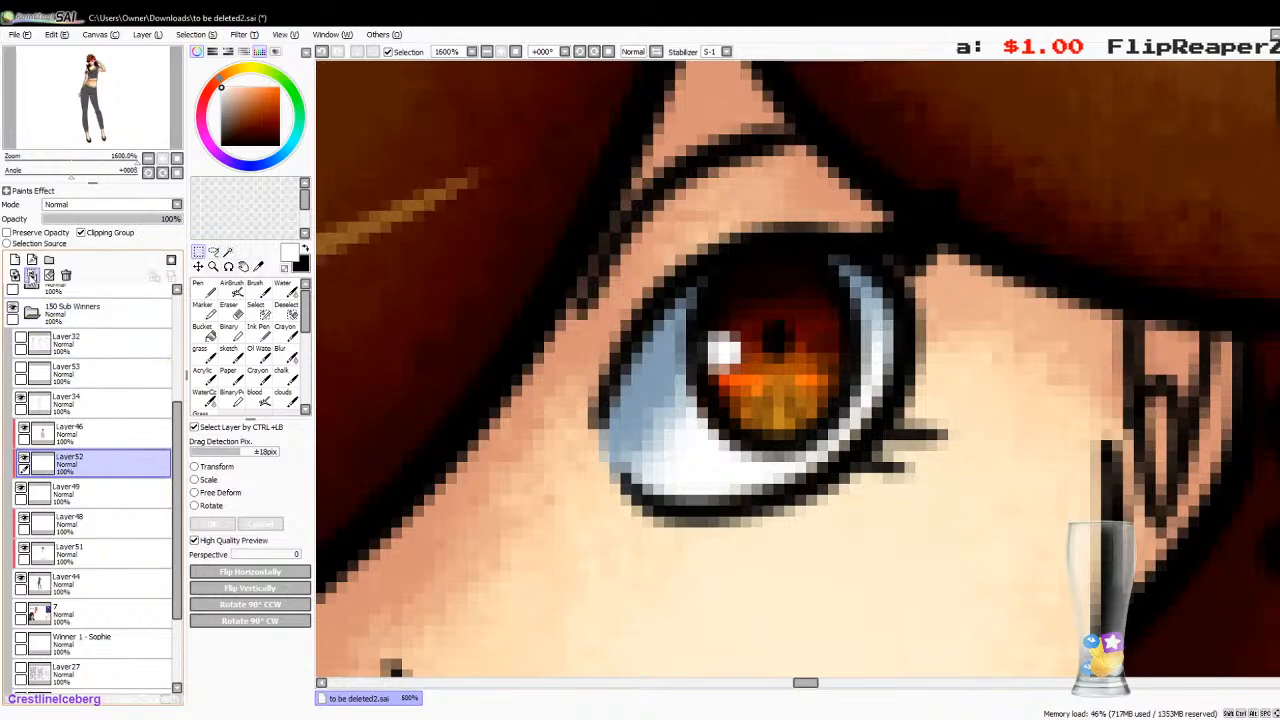
left_click(32, 276)
left_click(258, 265)
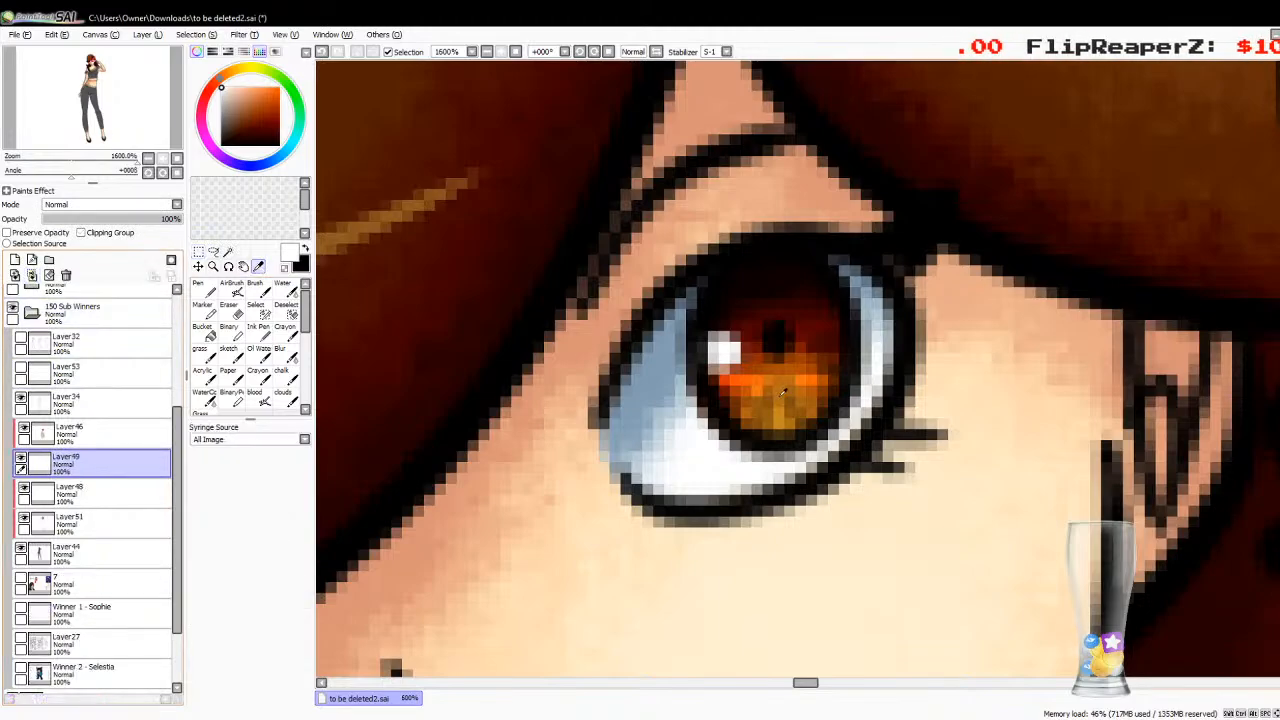
left_click(803, 346)
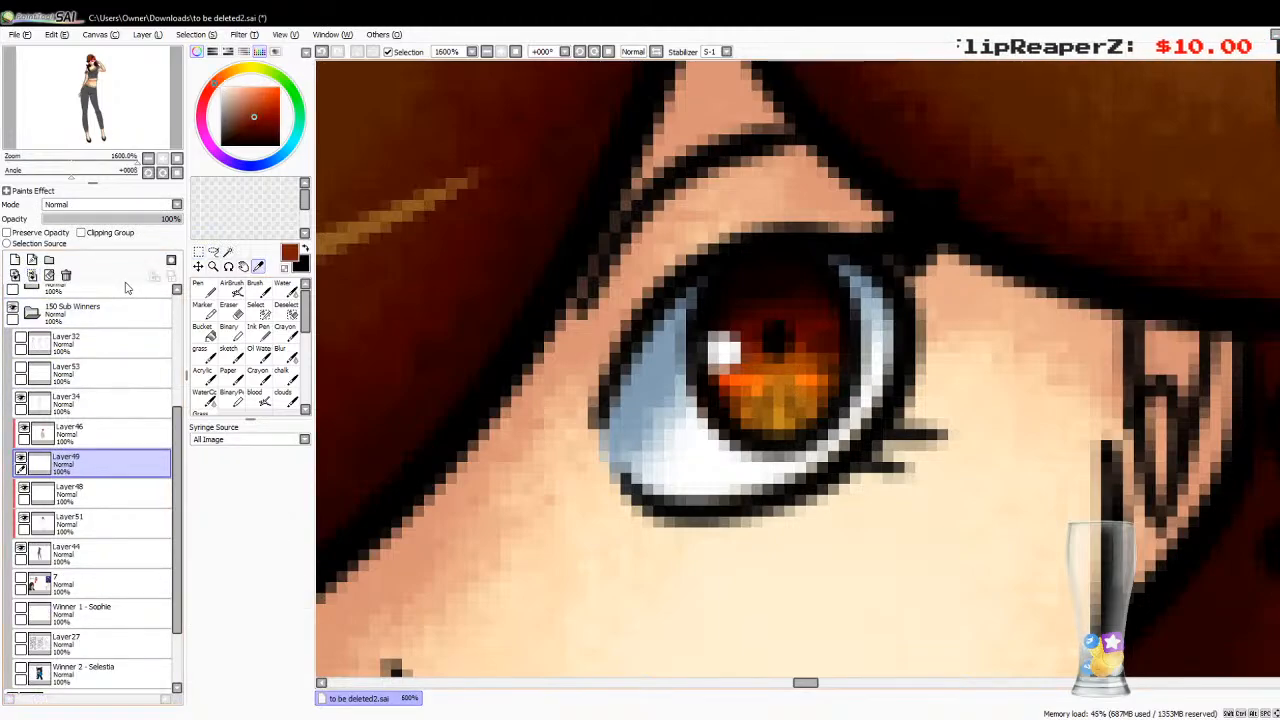
left_click(204, 288)
Step: Add a clipped layer above Layer49 and cover the whole iris with a slightly brighter brown using the size 35 Pen
left_click(15, 259)
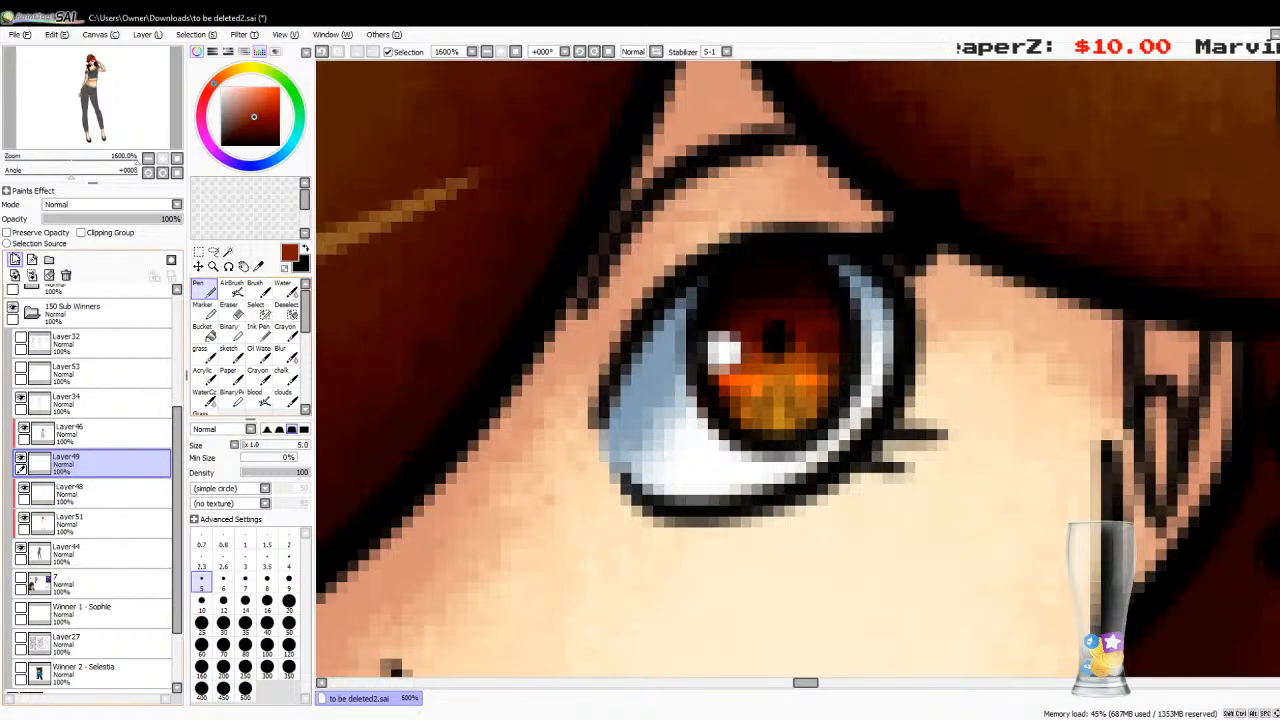
left_click(81, 232)
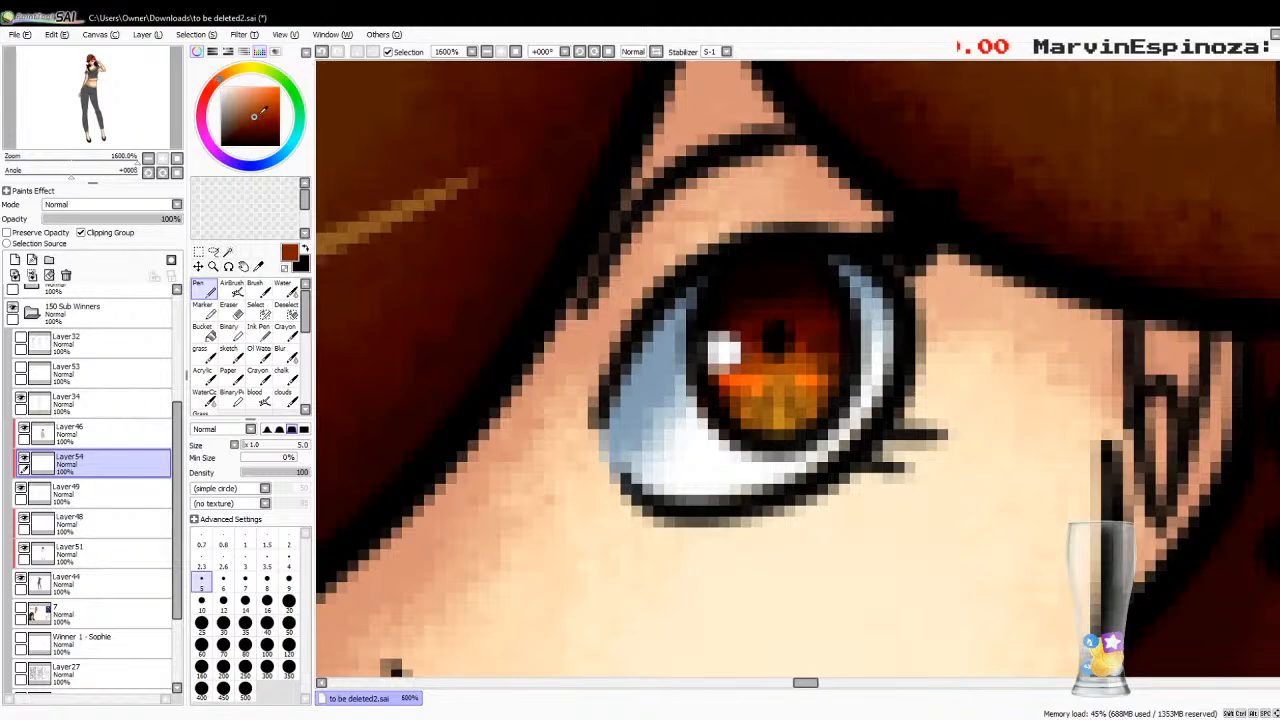
left_click(258, 111)
left_click(245, 622)
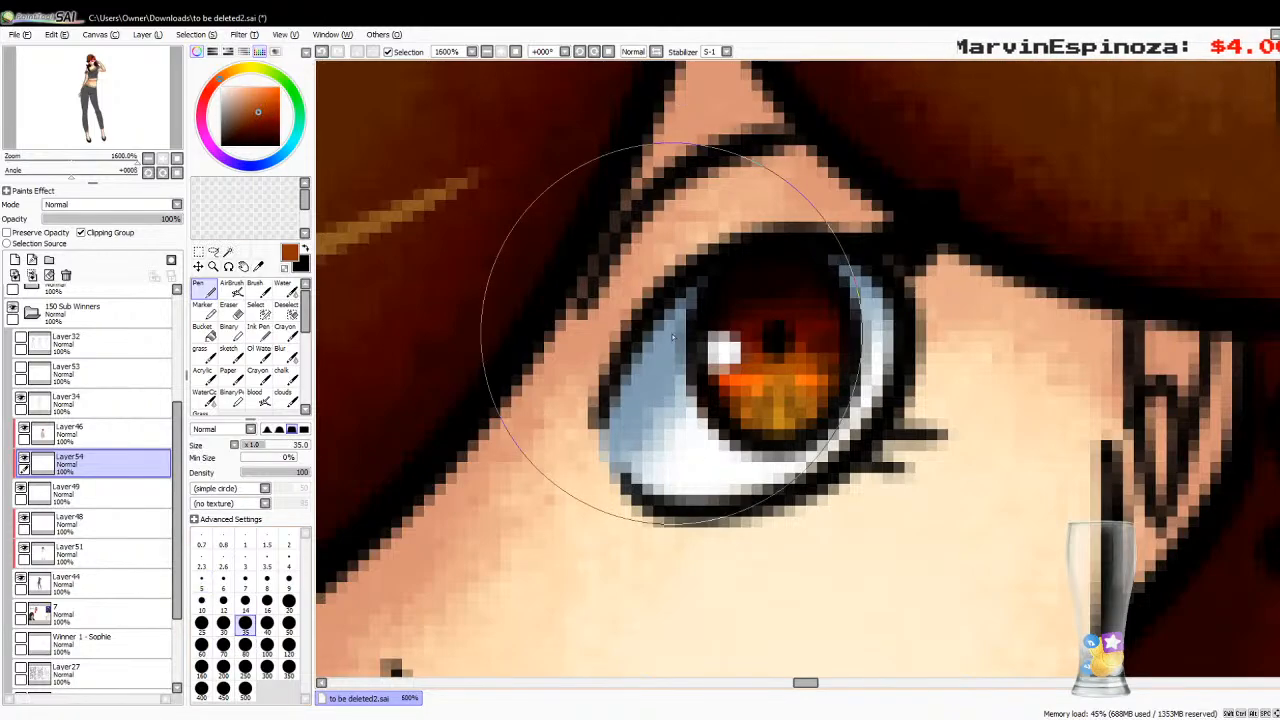
left_click_drag(672, 337, 671, 271)
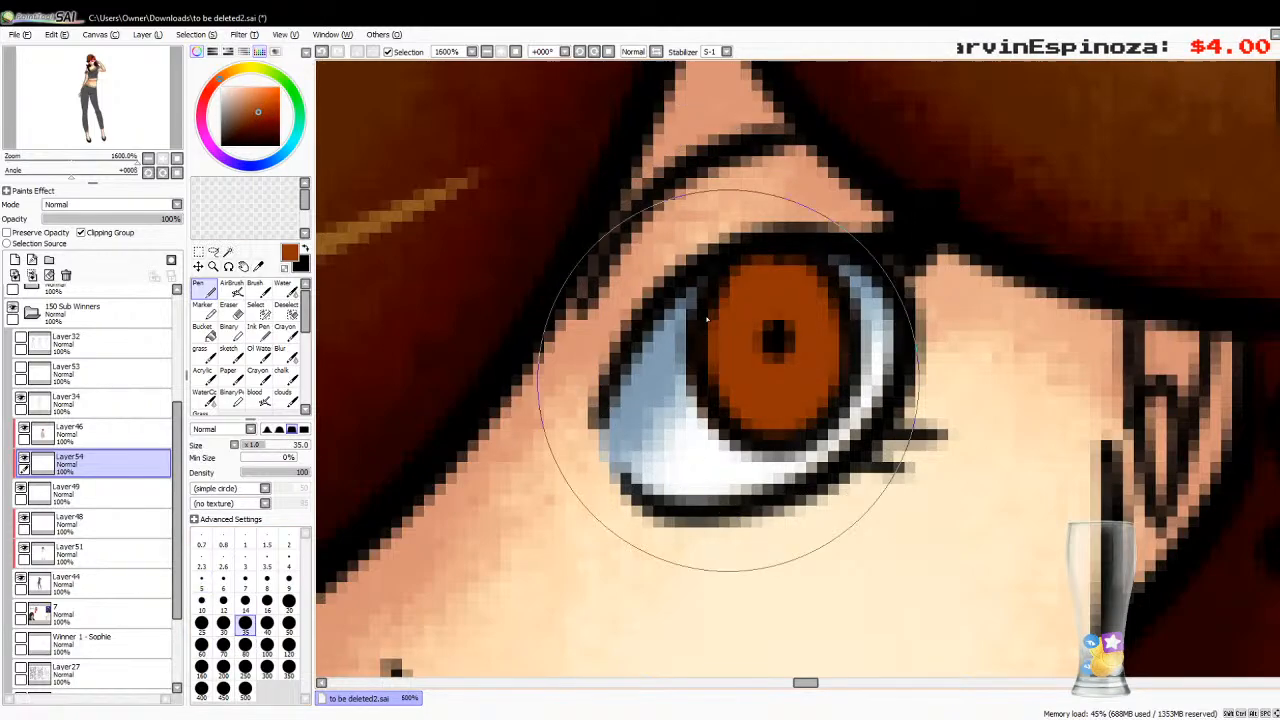
Step: Set Layer54 to Luminosity at 10% opacity and merge it down into Layer49
left_click(74, 205)
left_click(63, 257)
left_click_drag(56, 218, 61, 220)
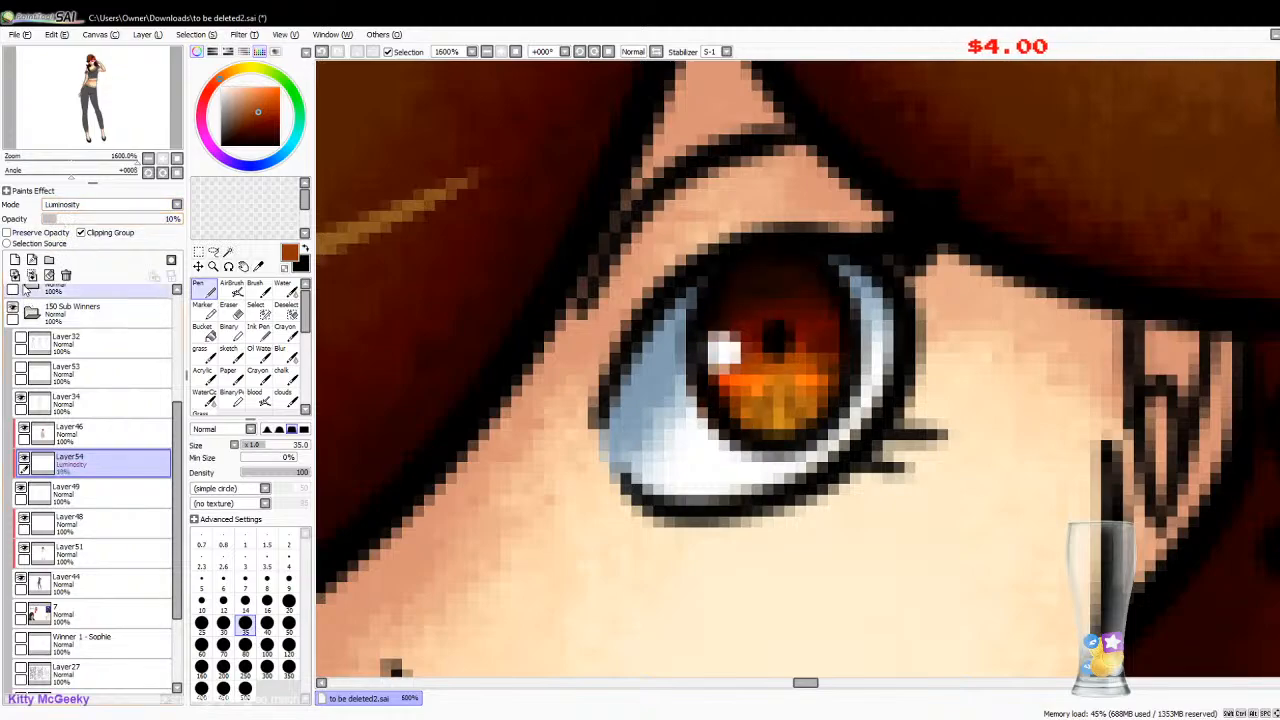
left_click(66, 275)
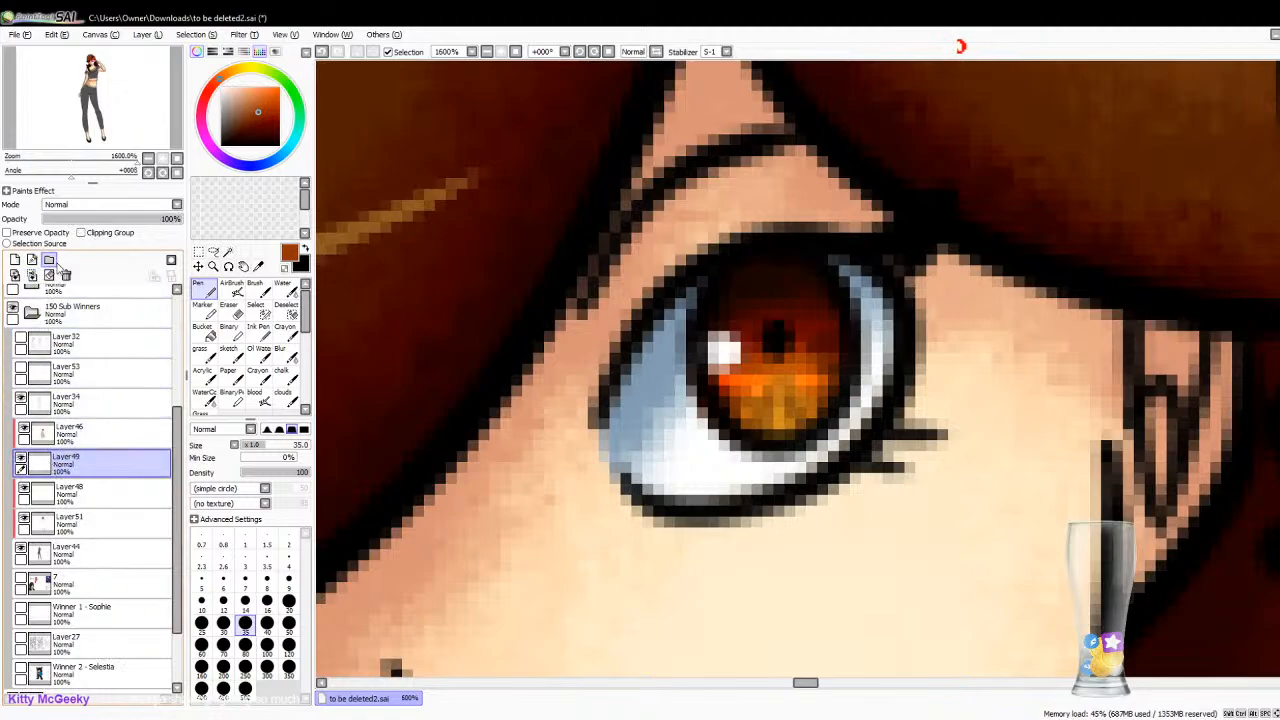
Step: Clip Layer49 to the layer below and merge Layer49, Layer46 and Layer48 down into Layer51
left_click(84, 233)
left_click(32, 275)
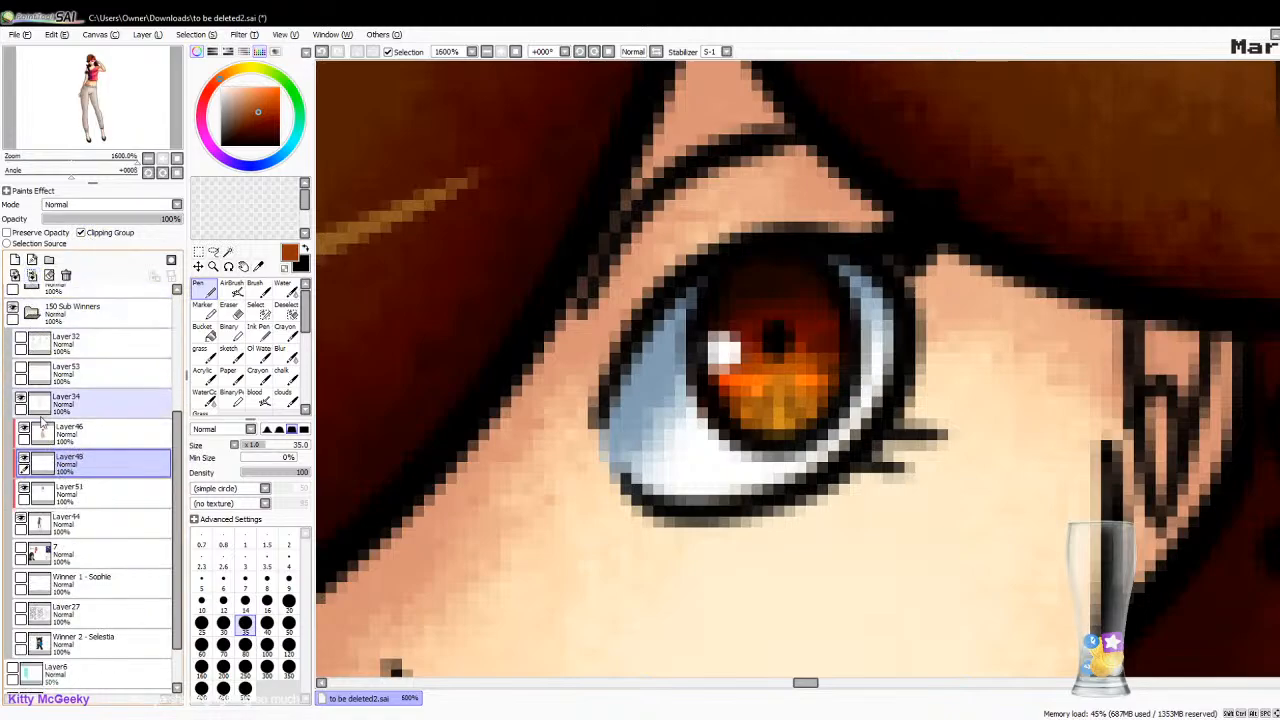
left_click(64, 432)
left_click(32, 275)
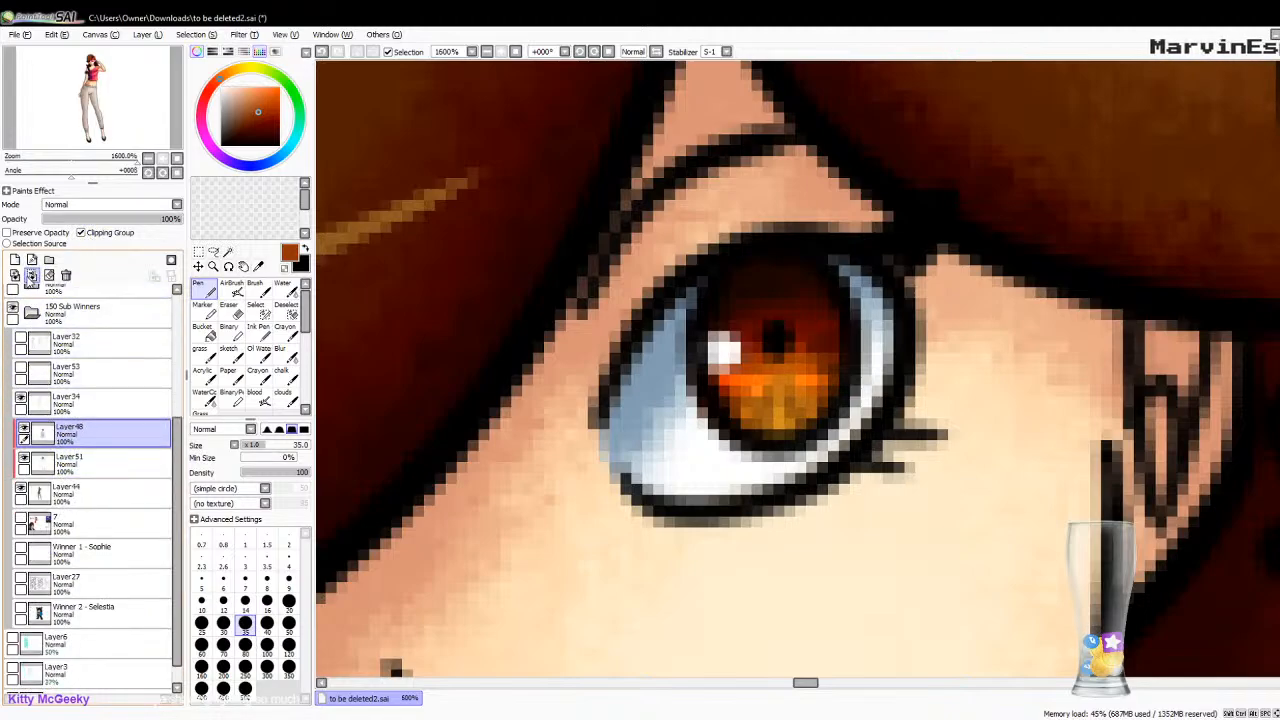
left_click(32, 275)
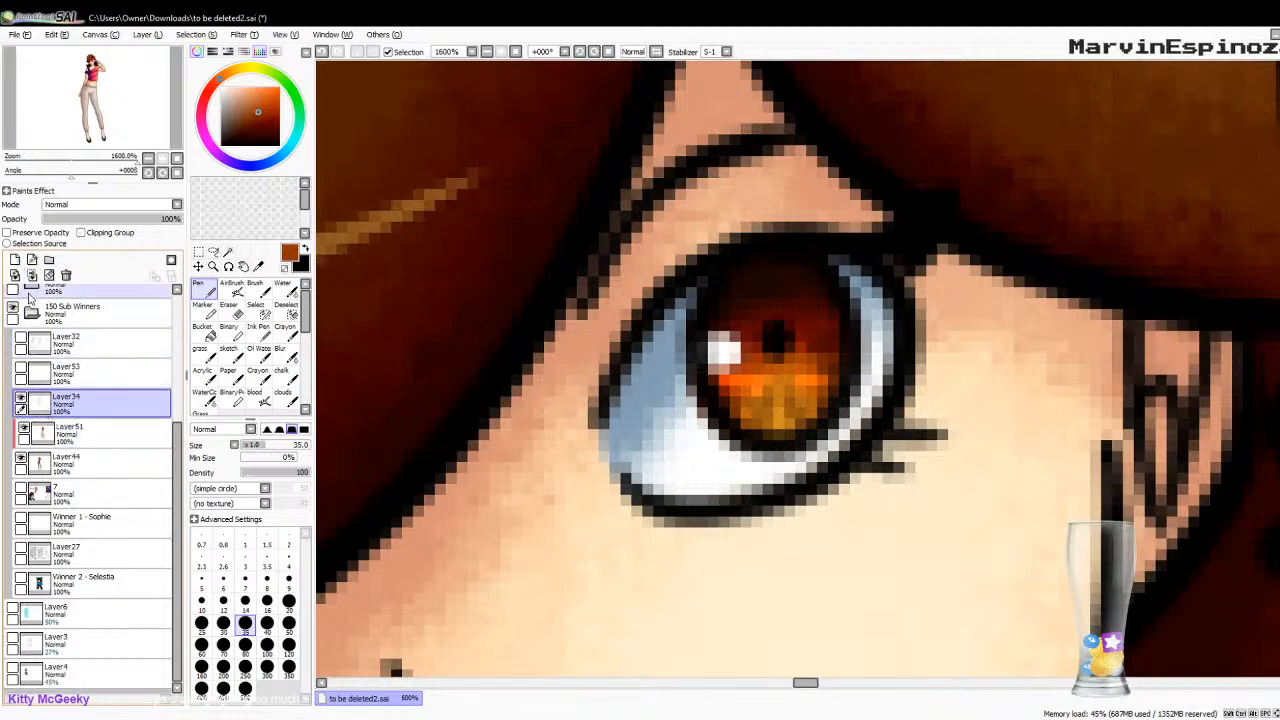
Step: Merge Layer51 and Layer34 down into Layer44, and make Layer53 visible and merge it into Layer44 as well
left_click(48, 432)
left_click(32, 275)
left_click(41, 408)
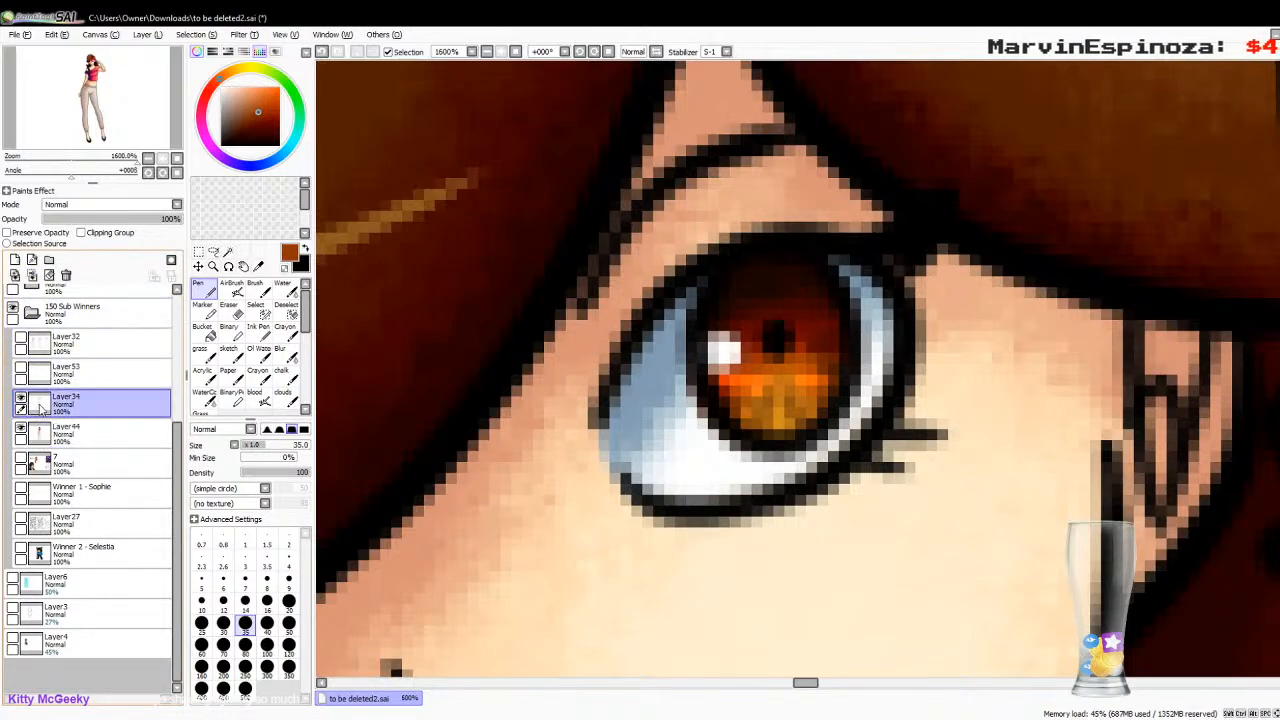
left_click(32, 275)
left_click(20, 372)
left_click(42, 376)
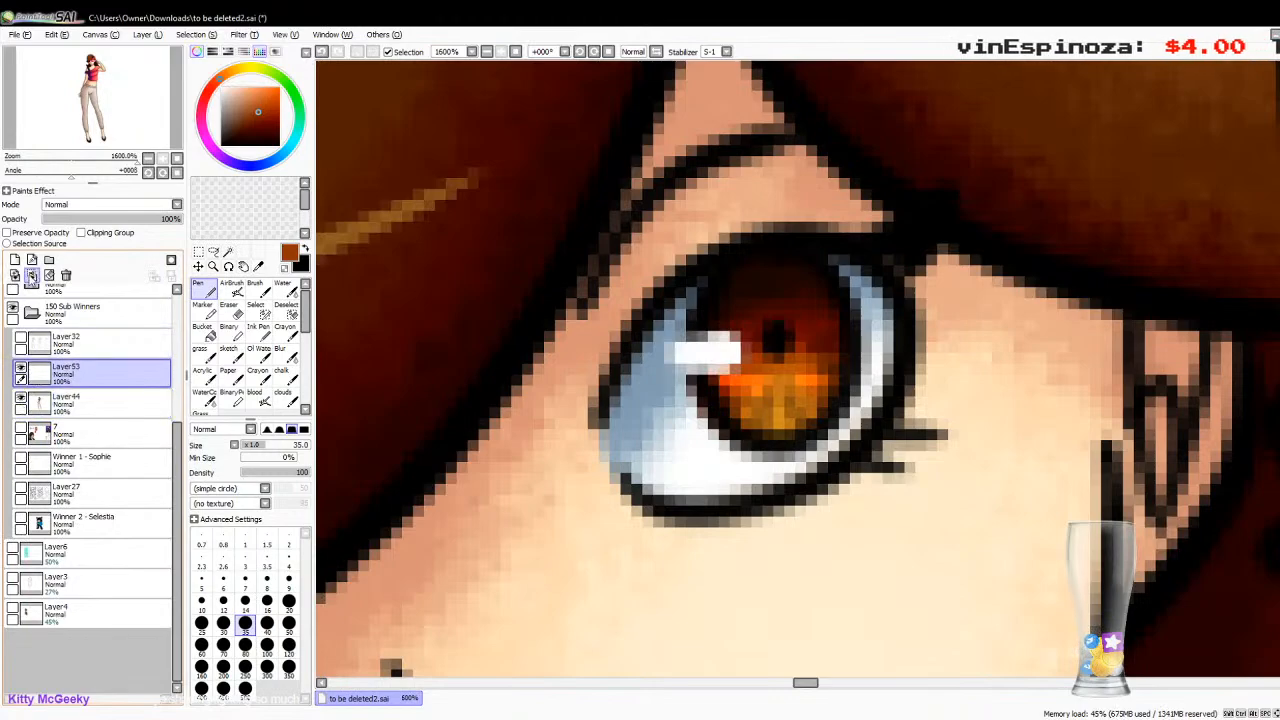
left_click(32, 275)
left_click(176, 159)
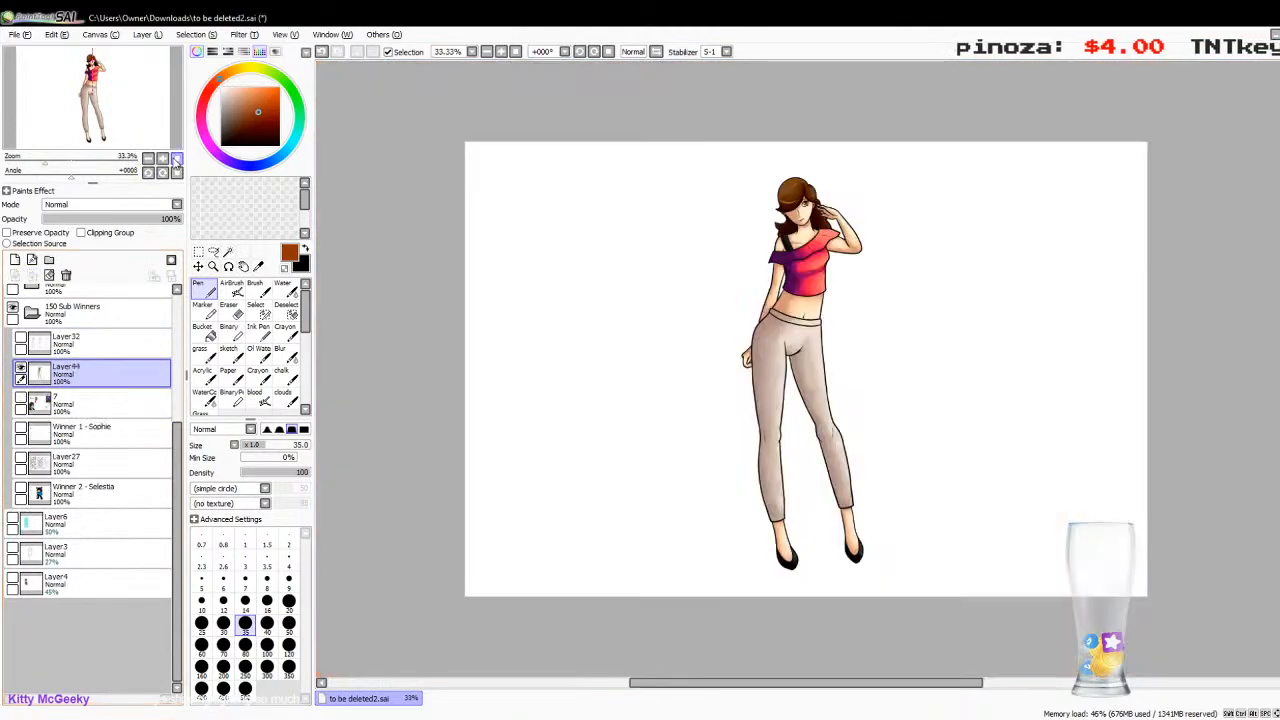
left_click(370, 718)
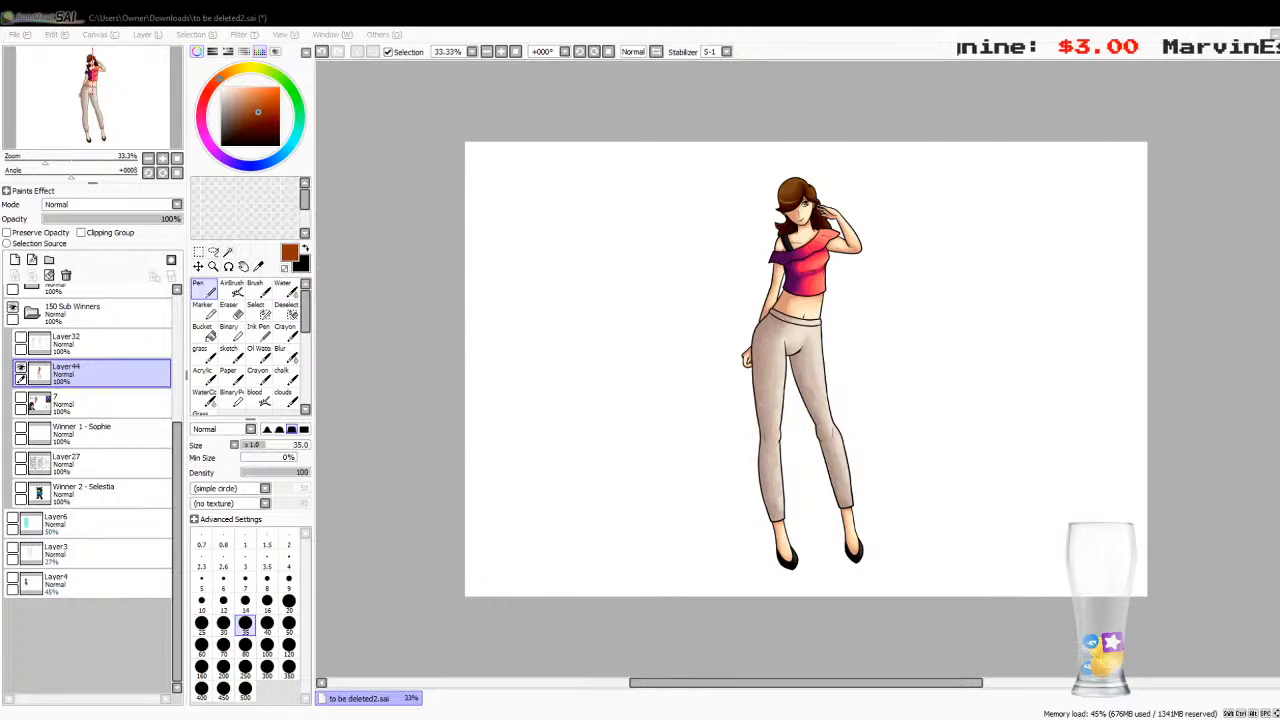
left_click(689, 692)
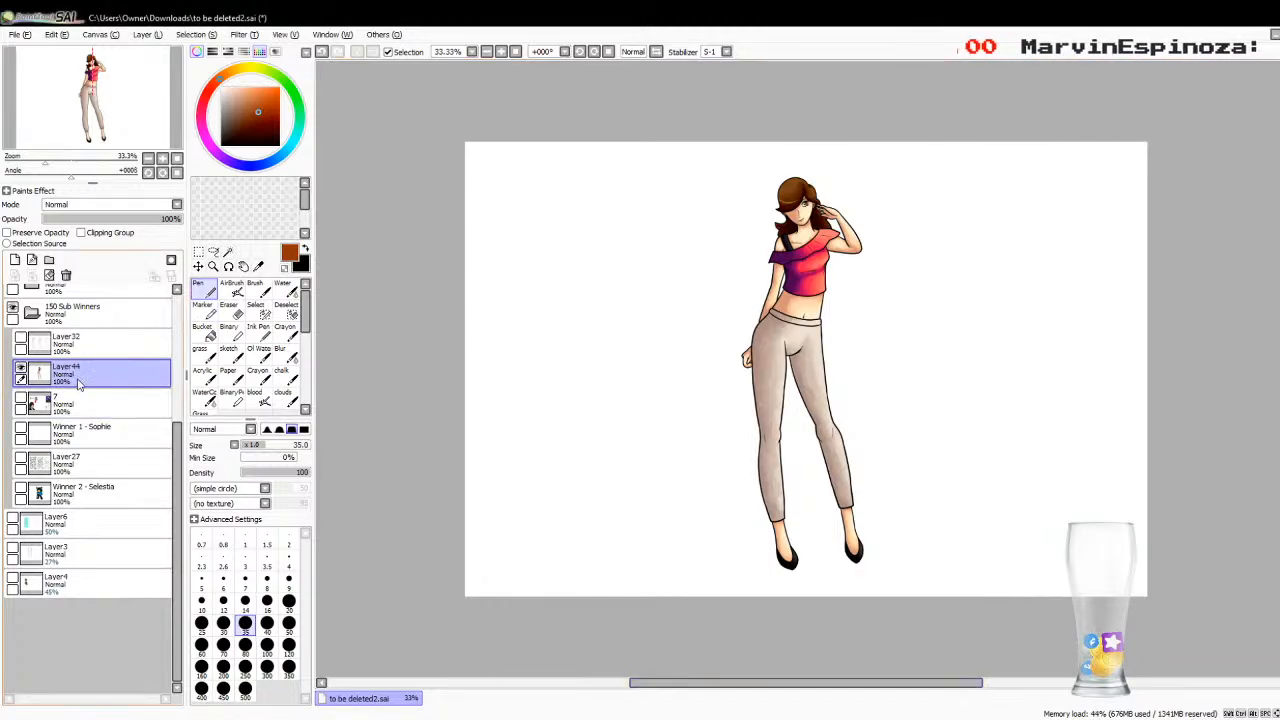
Step: Show and delete the reference image layer named 7, and merge Layer44 down into the Winner 1 layer
left_click(20, 398)
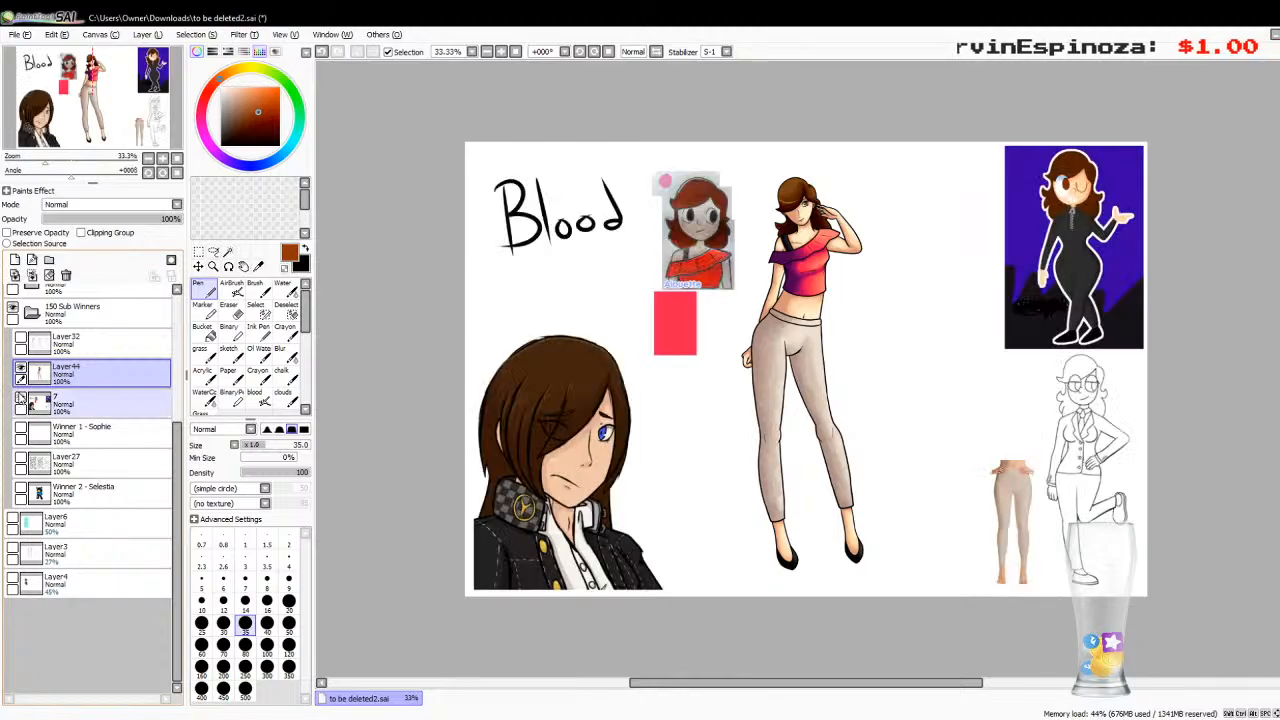
left_click(20, 398)
left_click(20, 398)
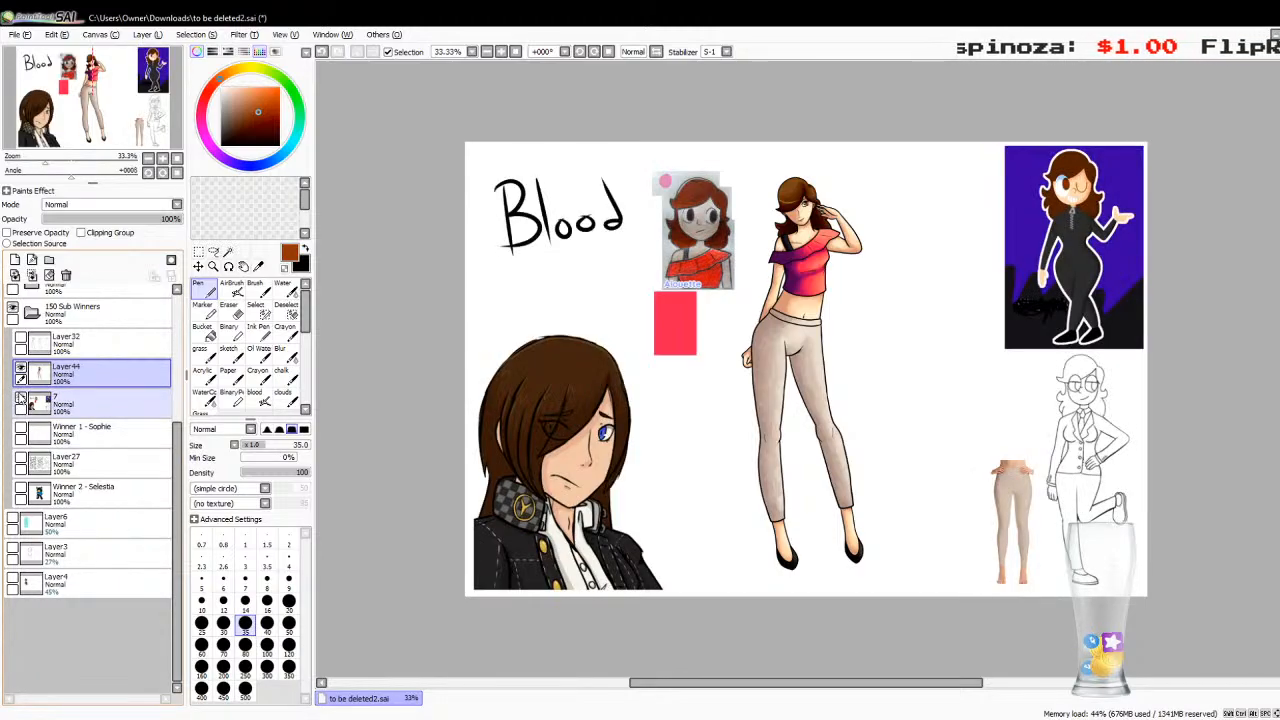
left_click(58, 404)
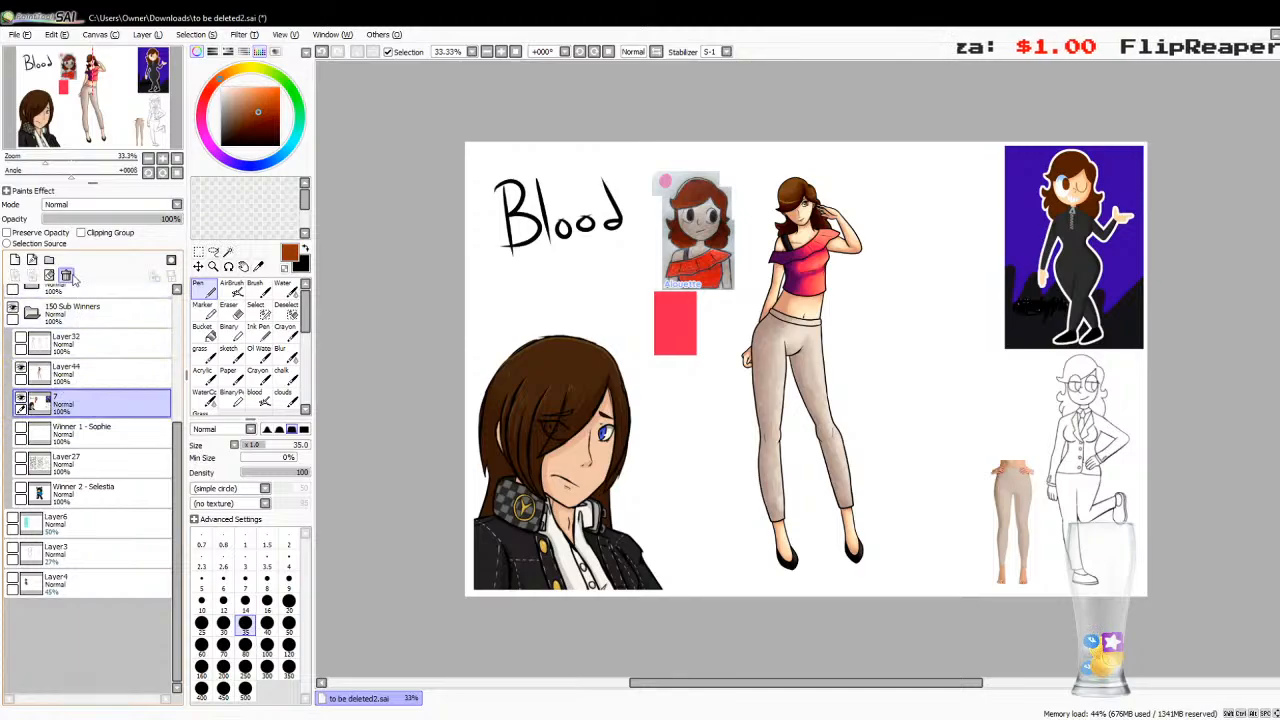
left_click(66, 275)
left_click(66, 378)
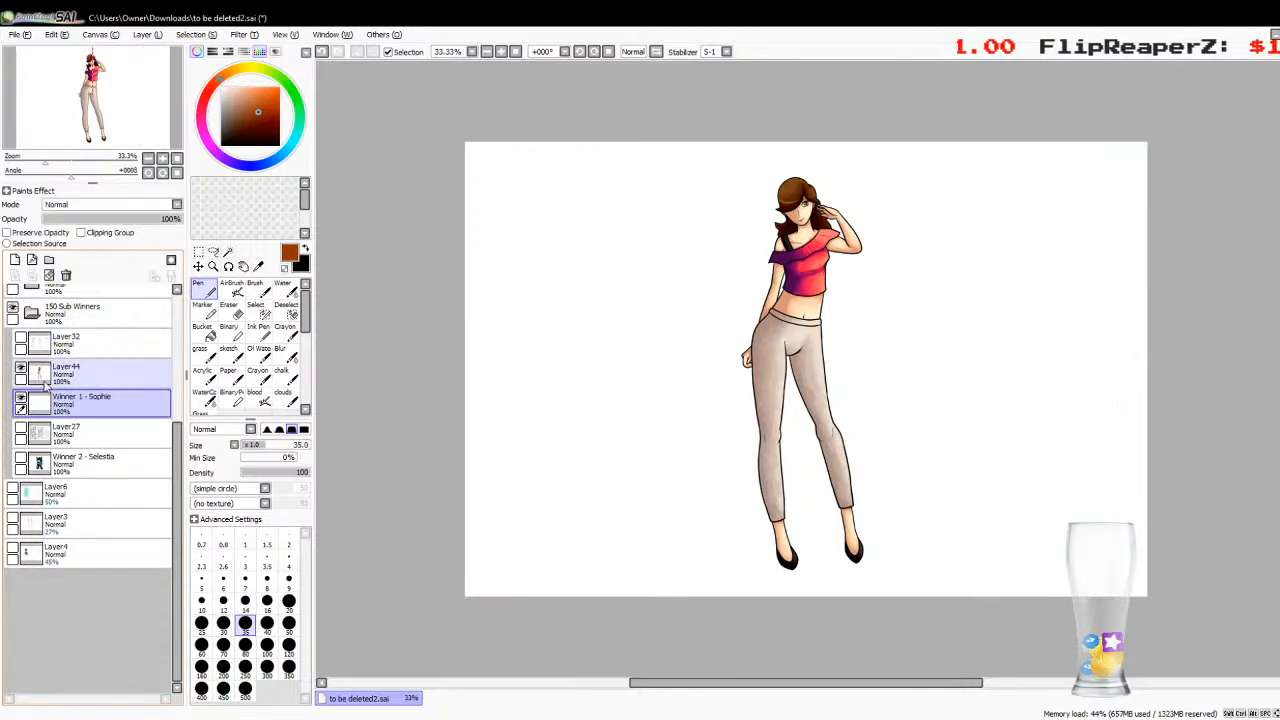
left_click(32, 277)
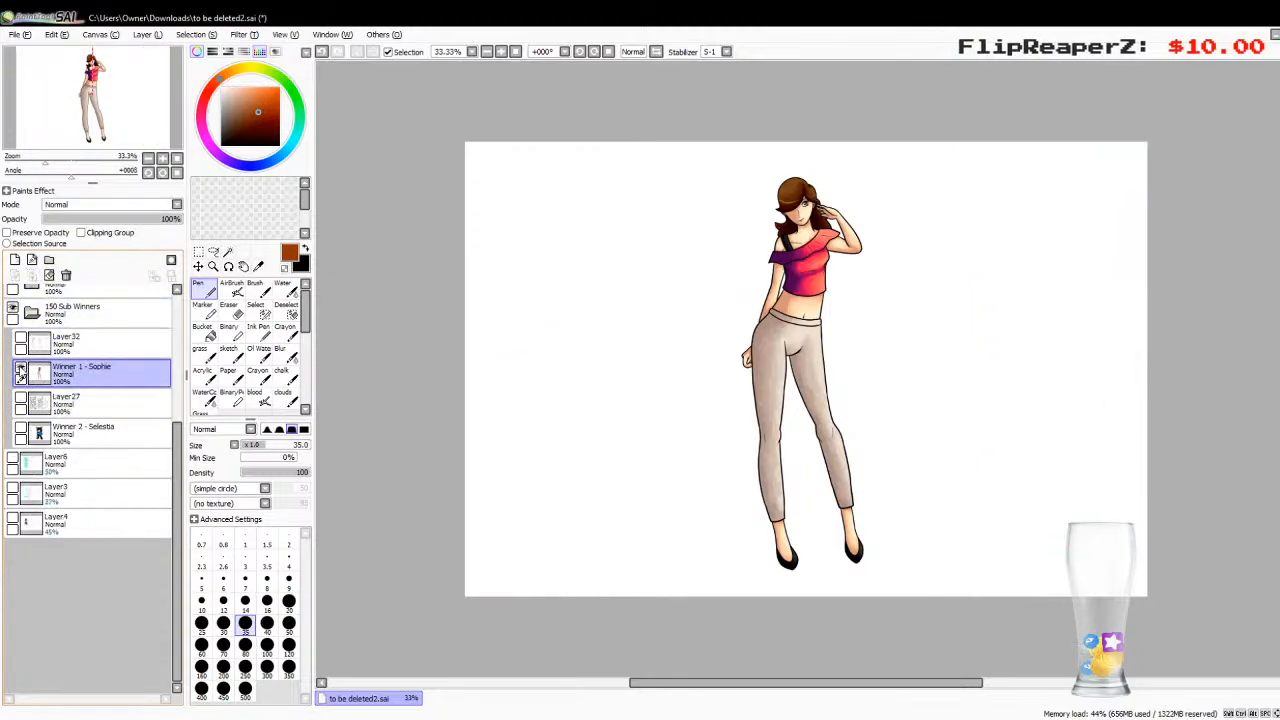
Step: View the Layer32 sketches in place of the coloured woman, and restore the Winner 1 layer's visibility
left_click(20, 369)
left_click(20, 338)
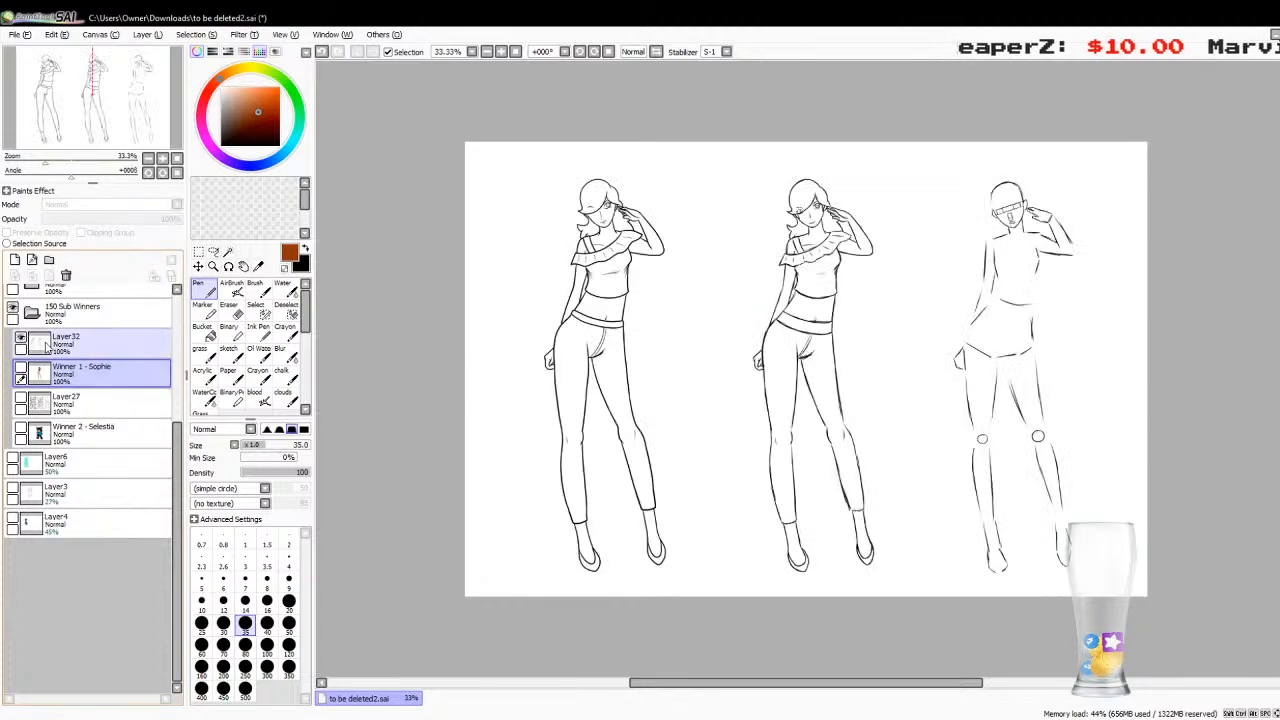
left_click(19, 340)
left_click(19, 370)
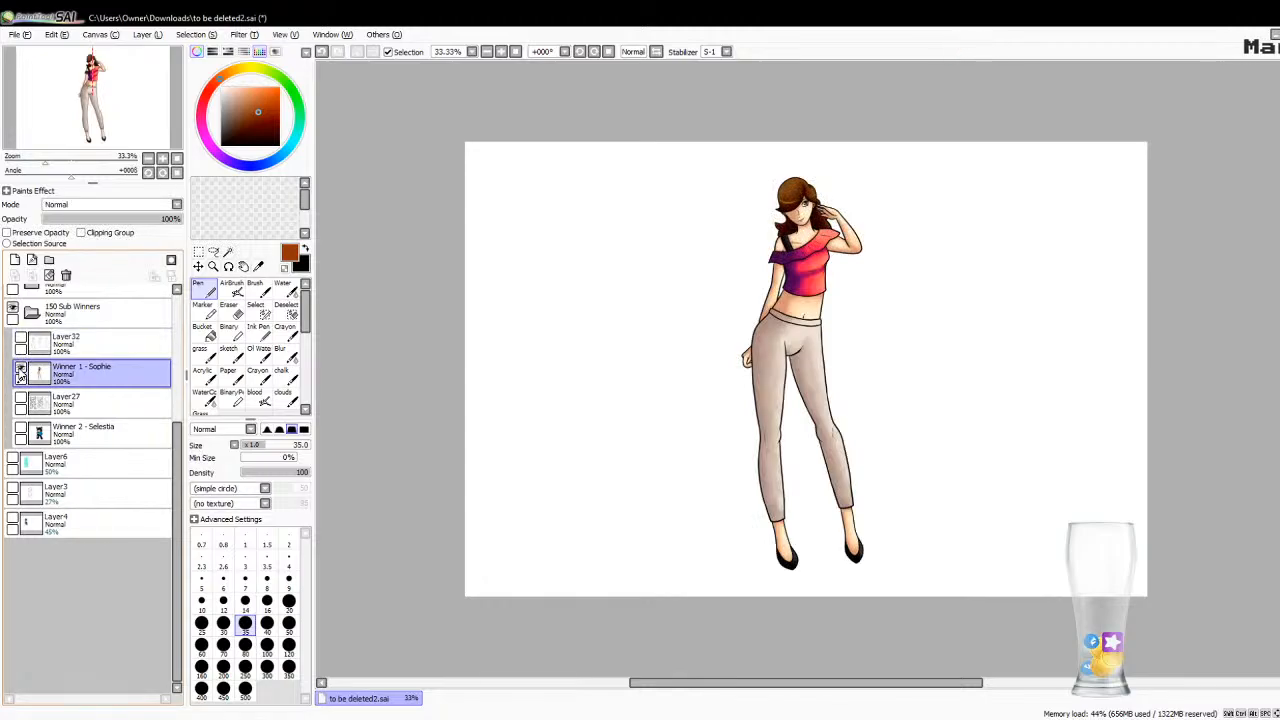
Step: Examine the coloured woman's legs, face and eye up close, and return to the full canvas
left_click(162, 159)
left_click(162, 159)
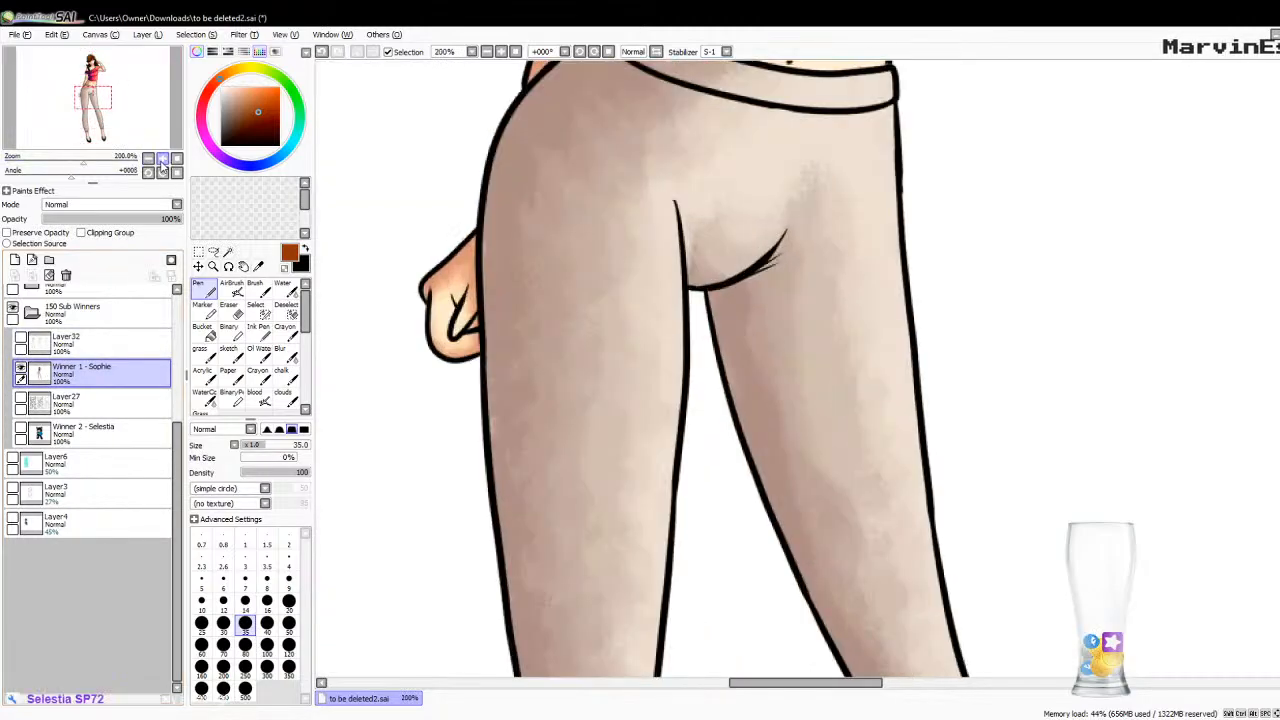
left_click(162, 159)
left_click_drag(93, 96, 93, 62)
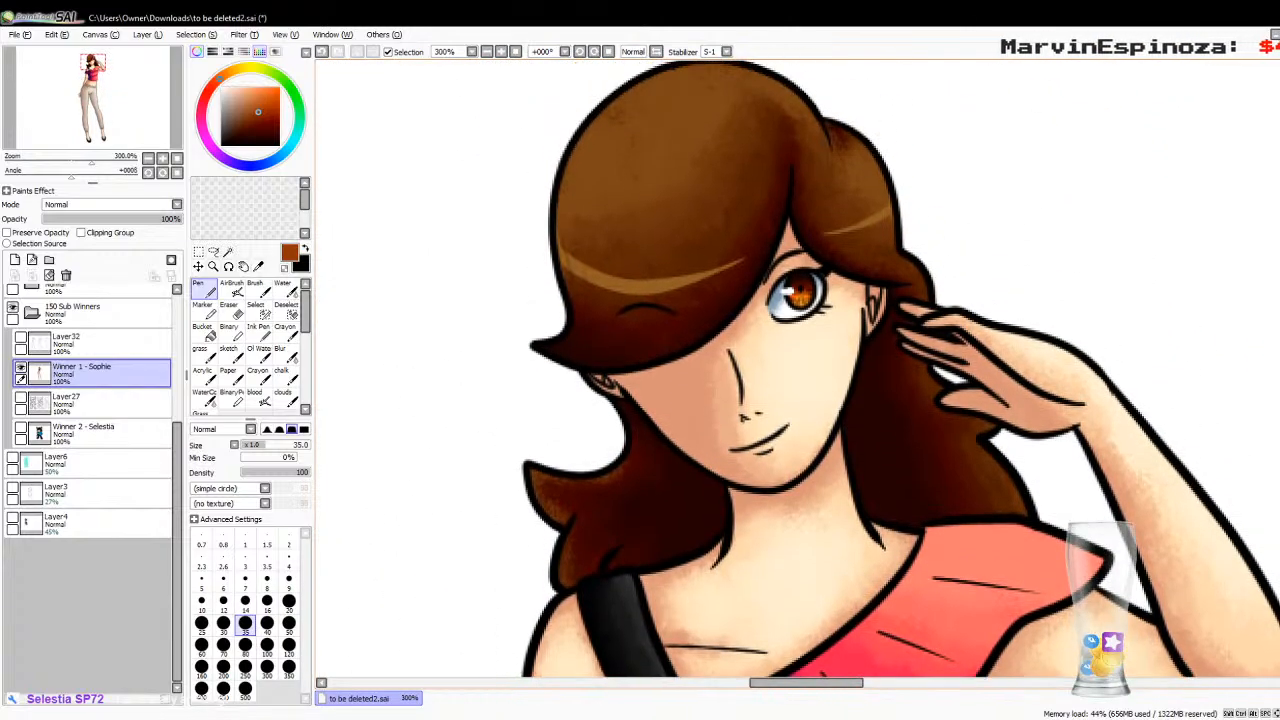
left_click(177, 159)
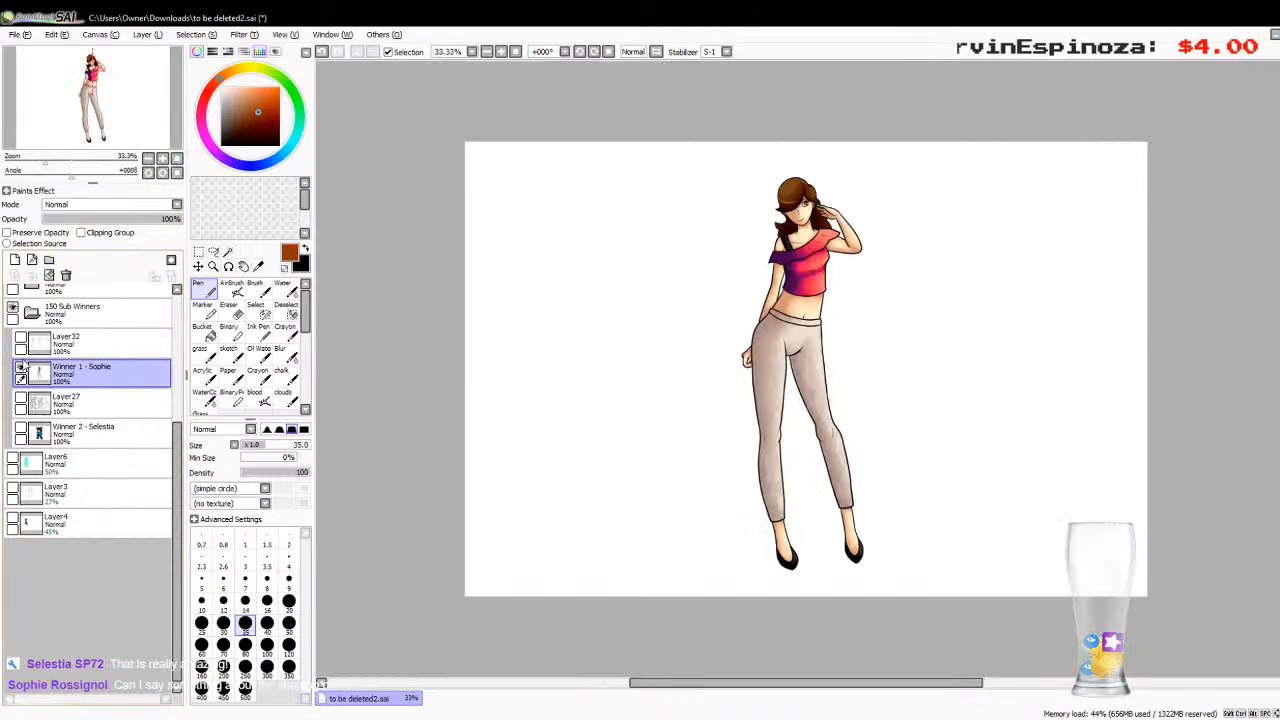
Step: View the Winner 2 illustration in place of Winner 1, and switch back to the Winner 1 layer
left_click(21, 368)
left_click(21, 428)
left_click(90, 430)
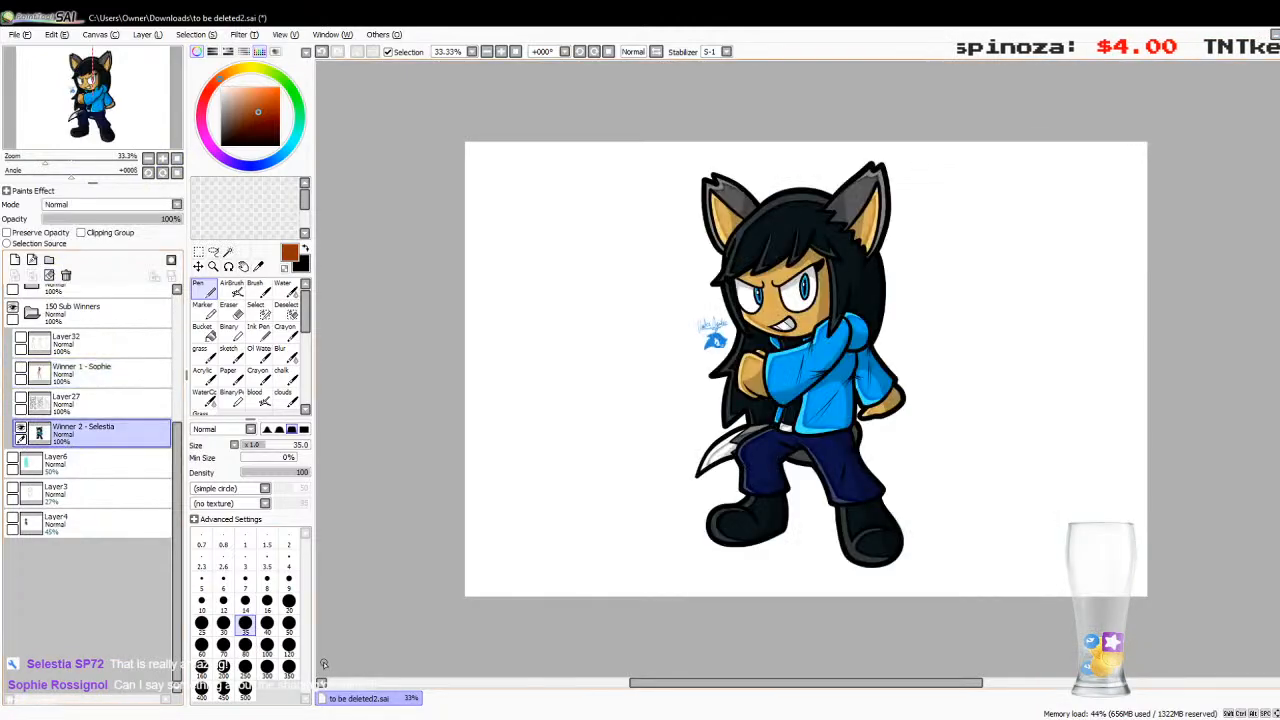
left_click(372, 719)
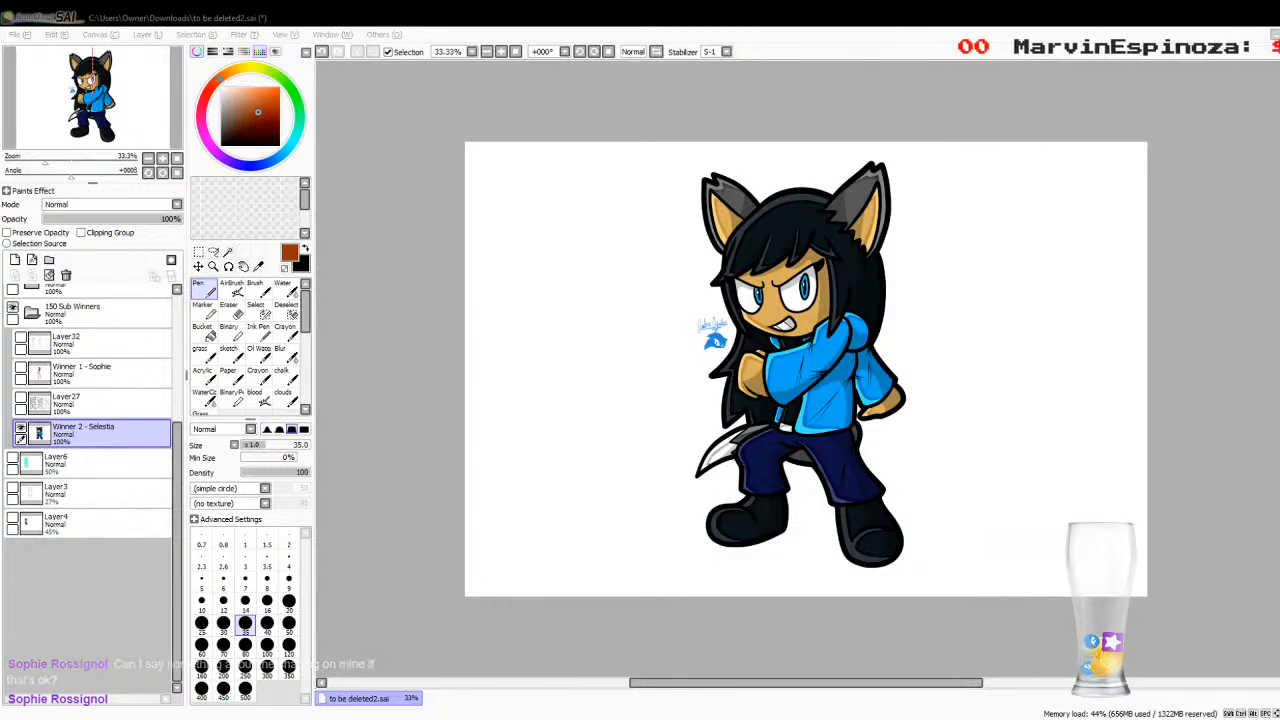
left_click(21, 431)
left_click(21, 370)
left_click(45, 372)
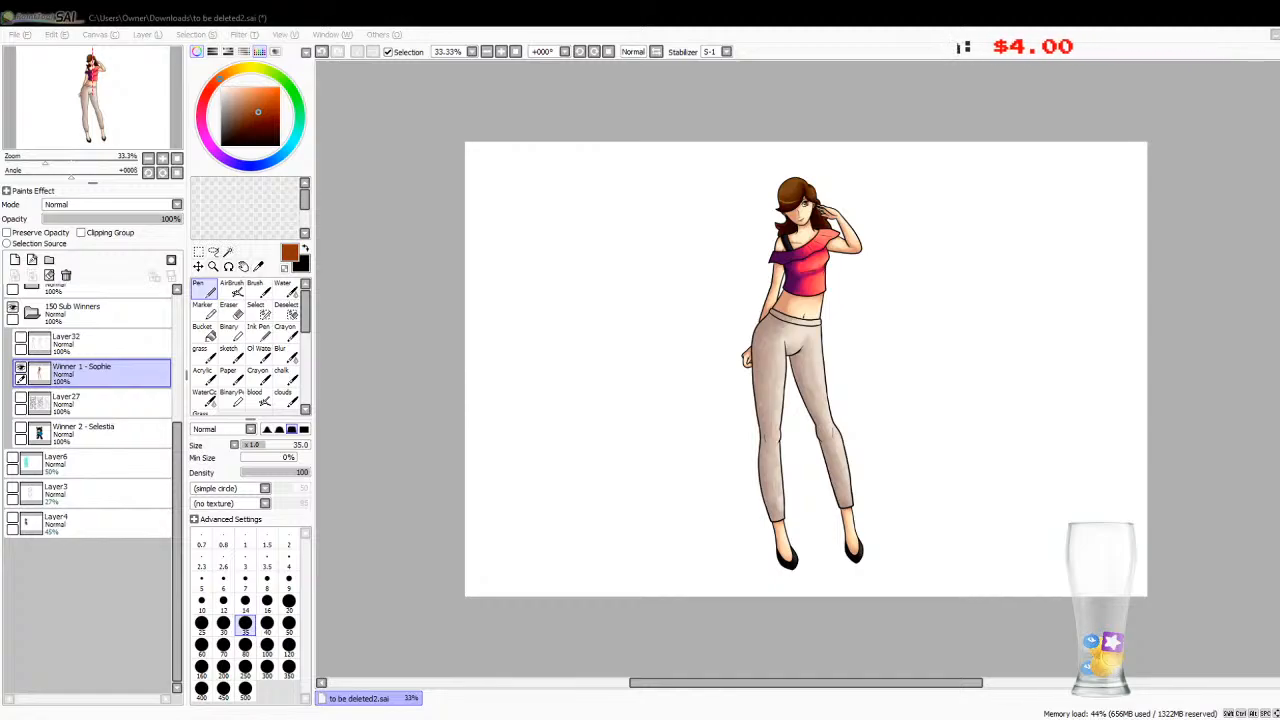
Step: Save the drawing file with the merged Winner 1 illustration
key("alt+Tab")
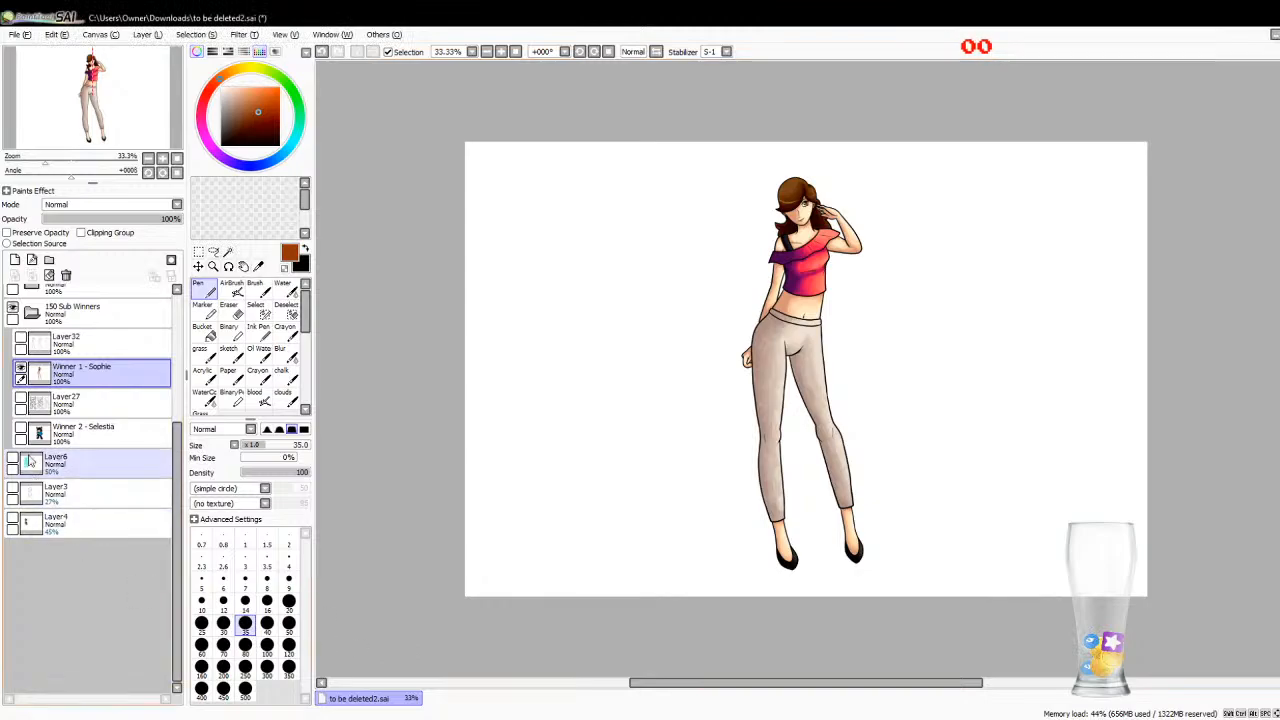
left_click(26, 38)
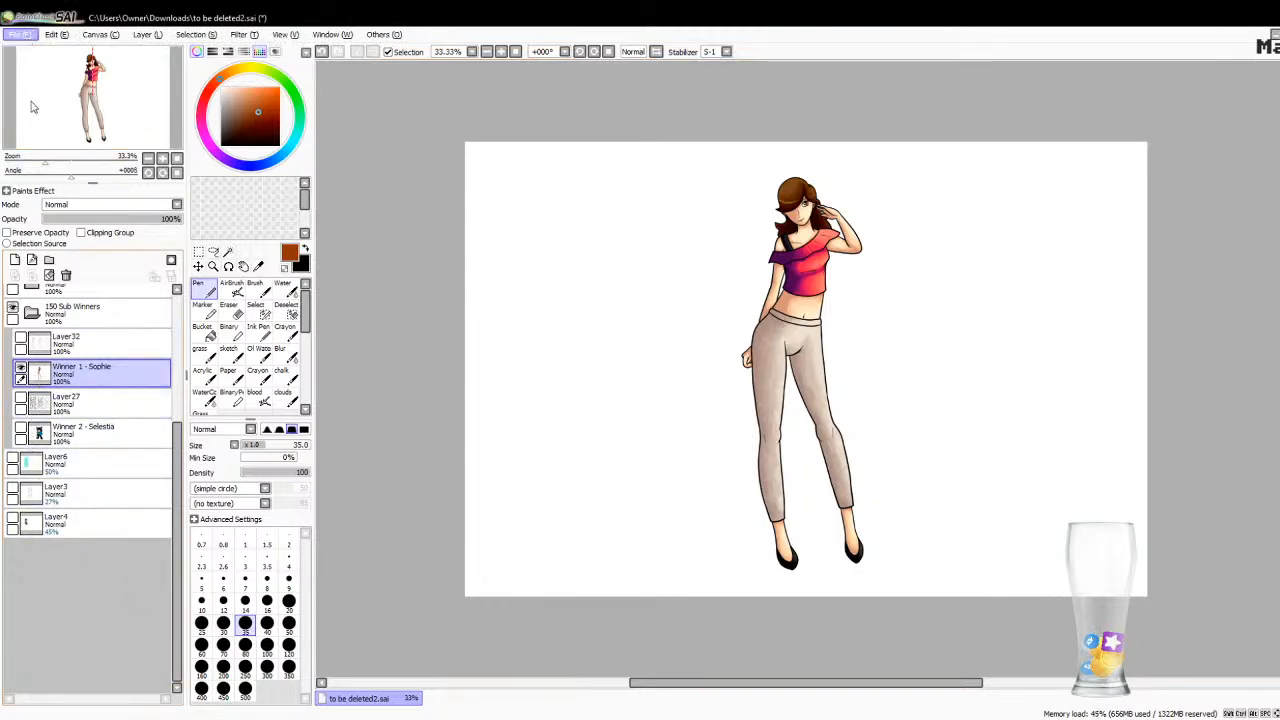
left_click(32, 114)
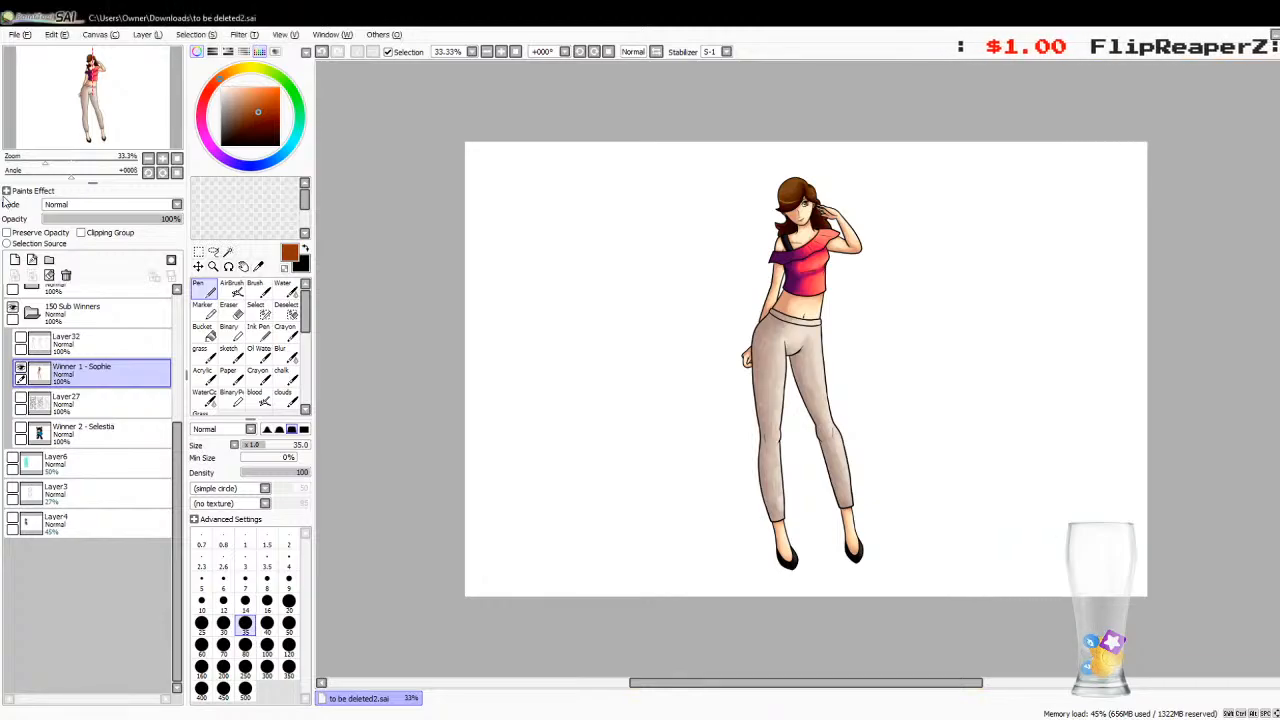
Step: Examine the woman's shading and line art from head to shoes at 200% zoom
left_click(162, 159)
left_click(162, 159)
left_click(162, 159)
left_click(162, 159)
left_click(162, 159)
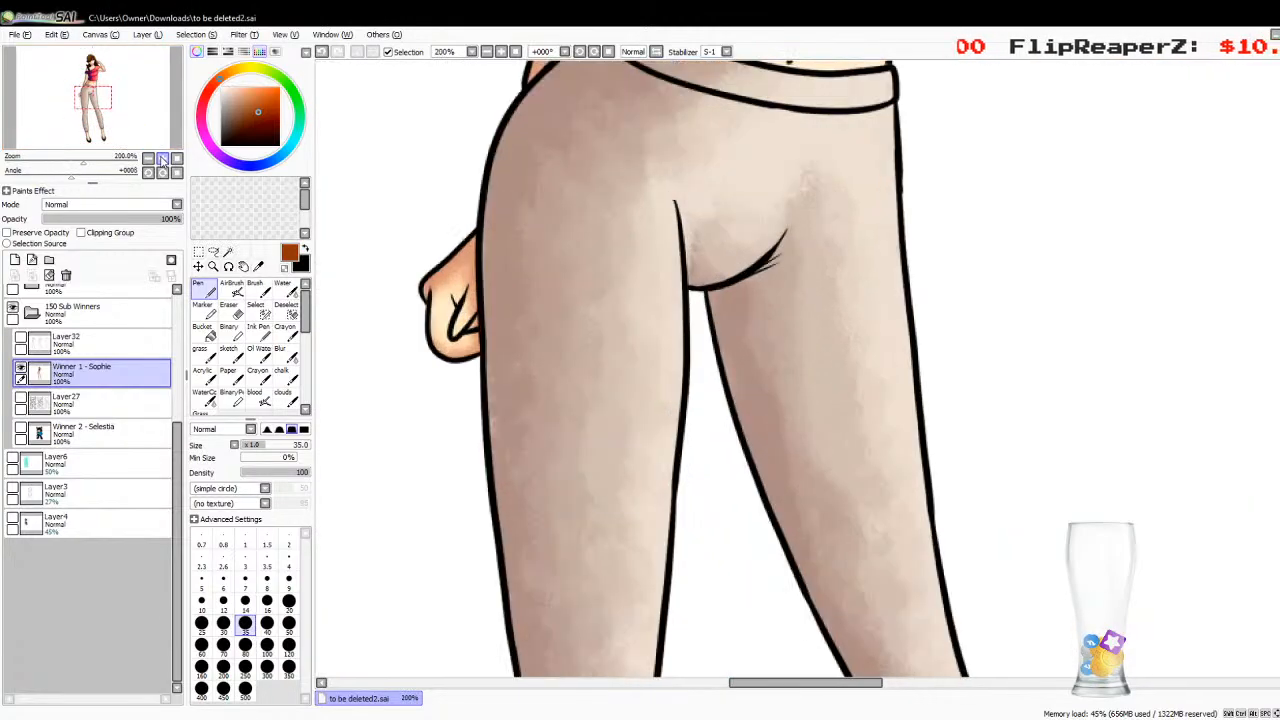
scroll(1214, 320, "up", 10)
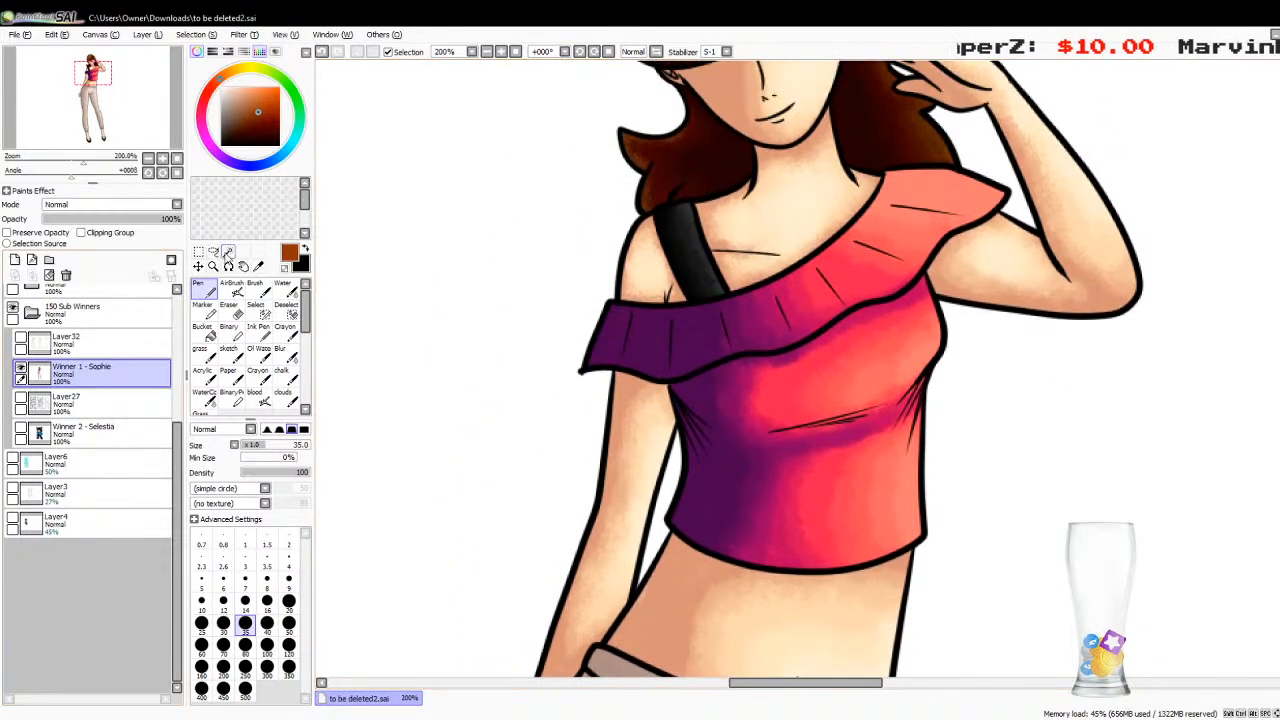
left_click(213, 251)
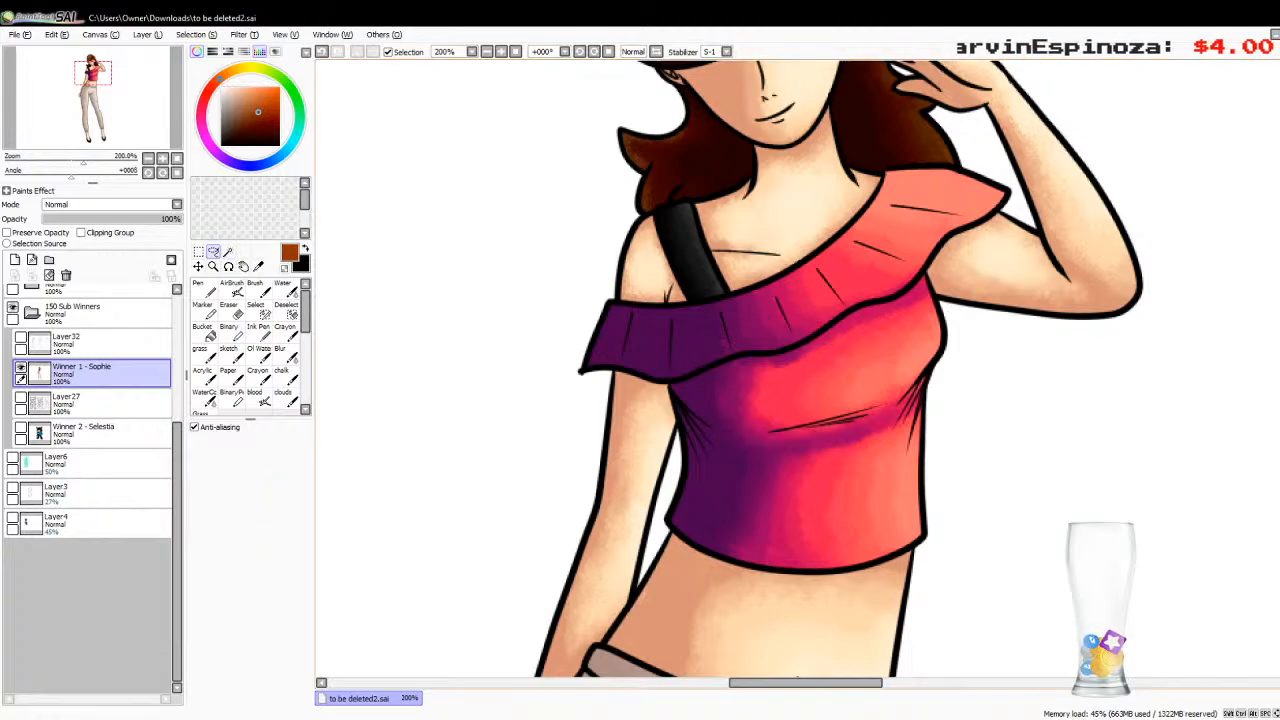
scroll(798, 370, "down", 5)
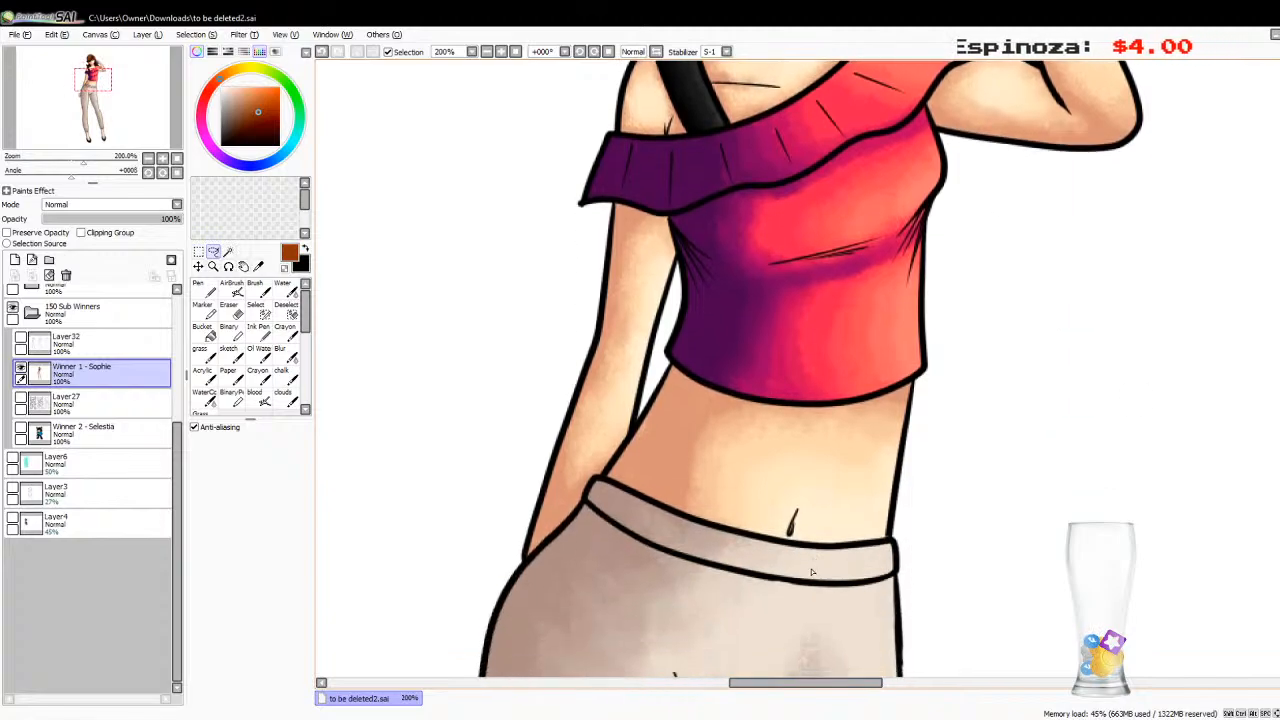
scroll(798, 370, "down", 1)
scroll(708, 582, "down", 2)
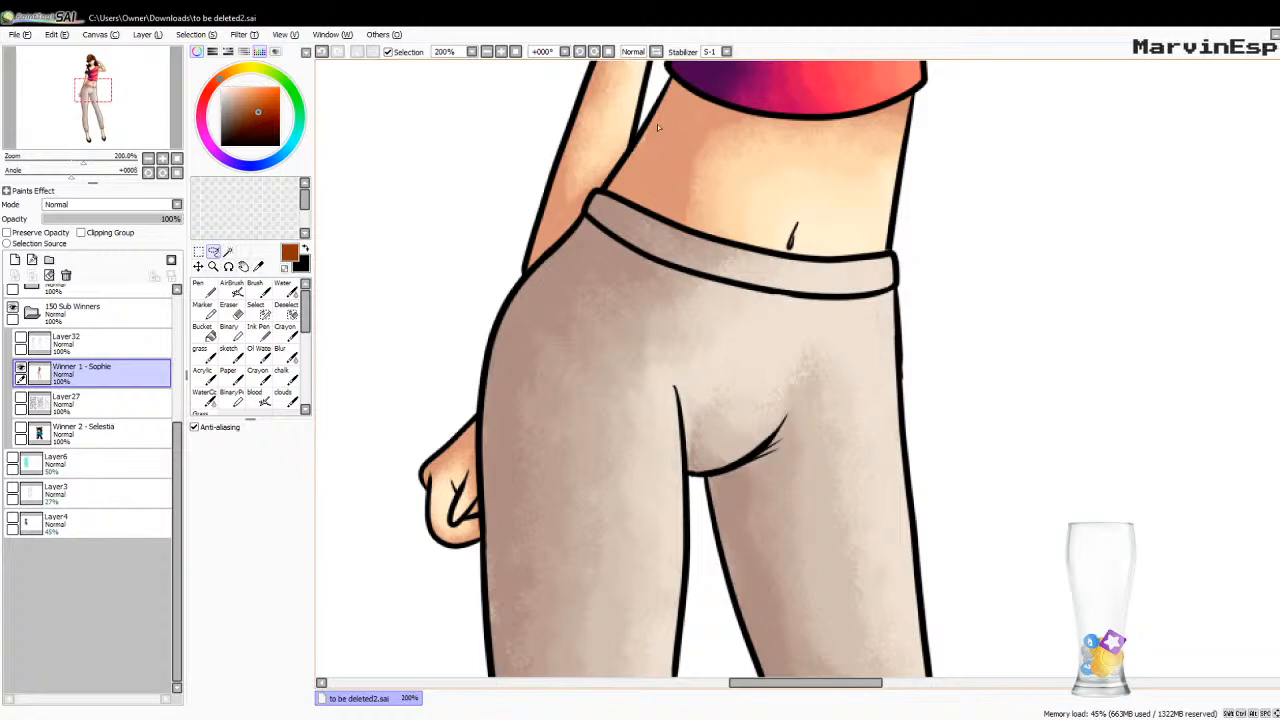
scroll(540, 280, "down", 10)
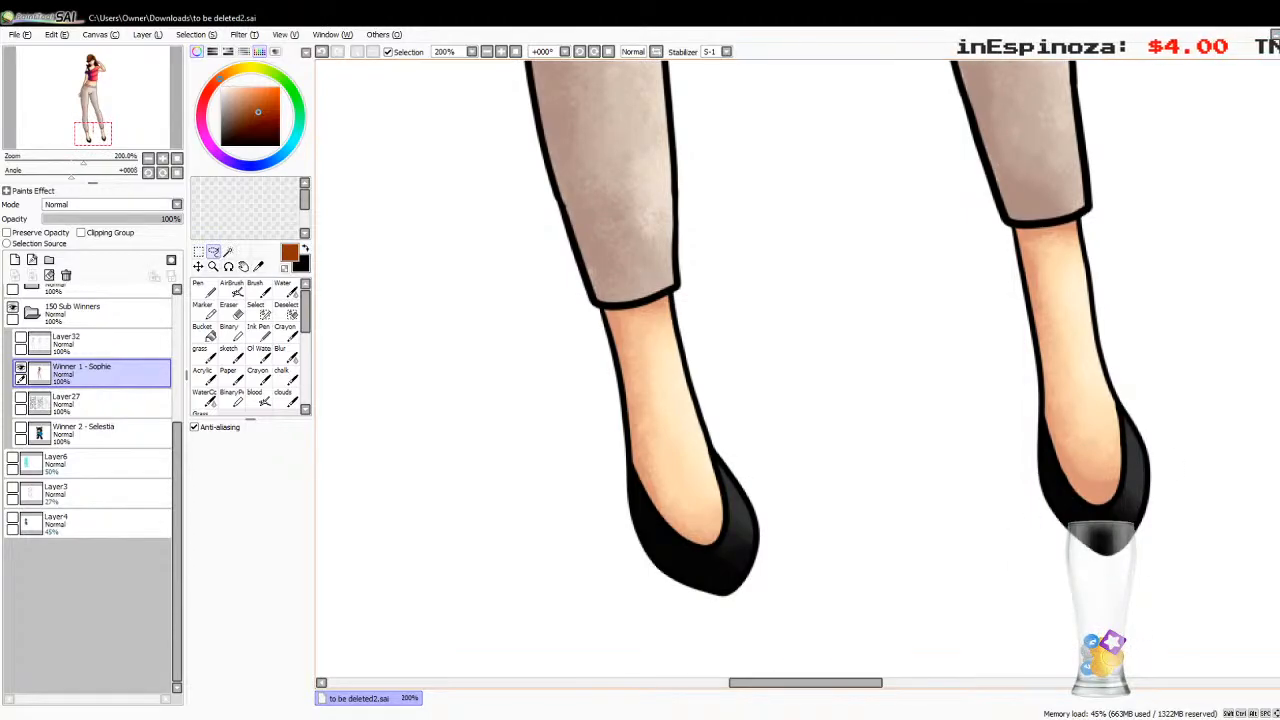
scroll(730, 370, "up", 20)
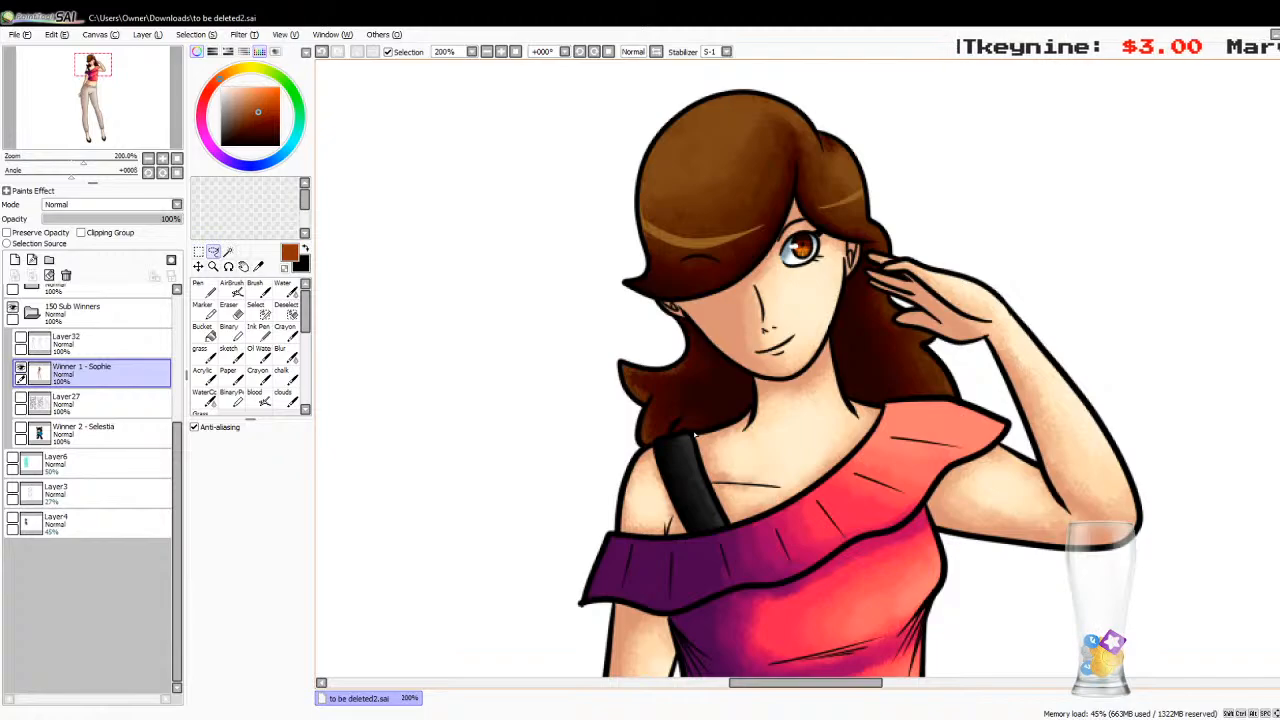
left_click(176, 159)
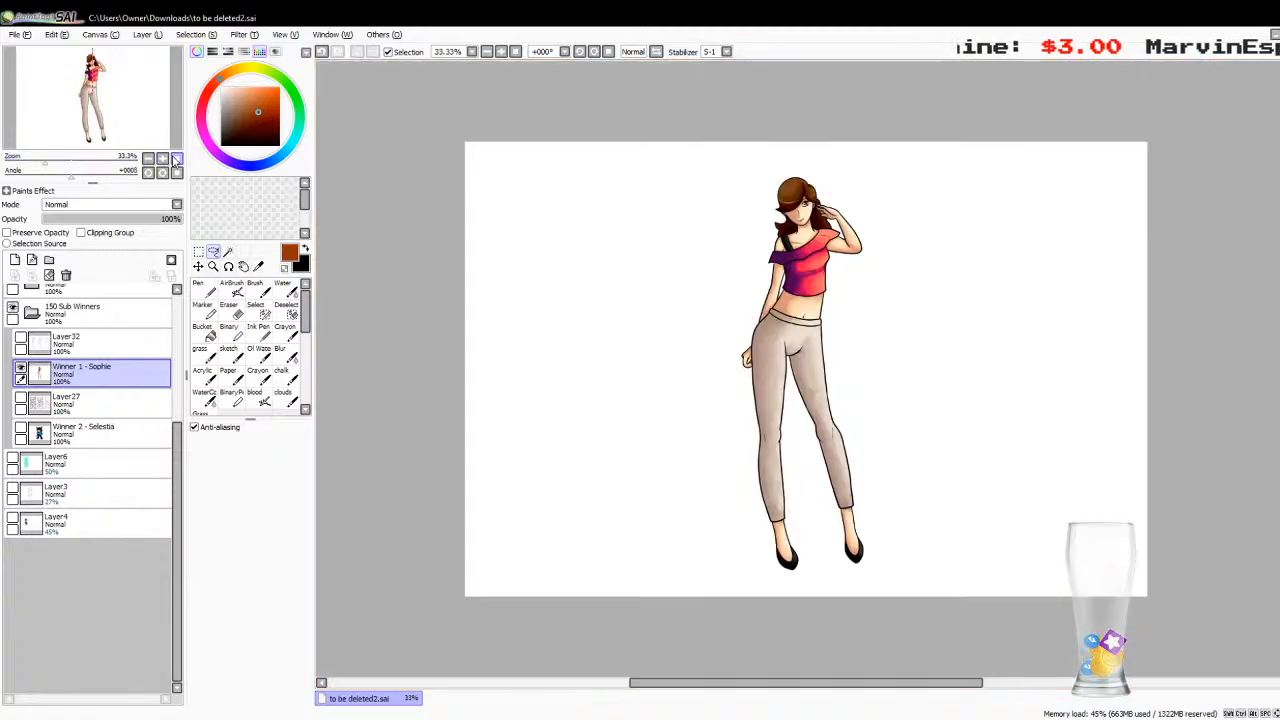
Step: Collapse the 150 Sub Winners layer folder and hide it
left_click(470, 718)
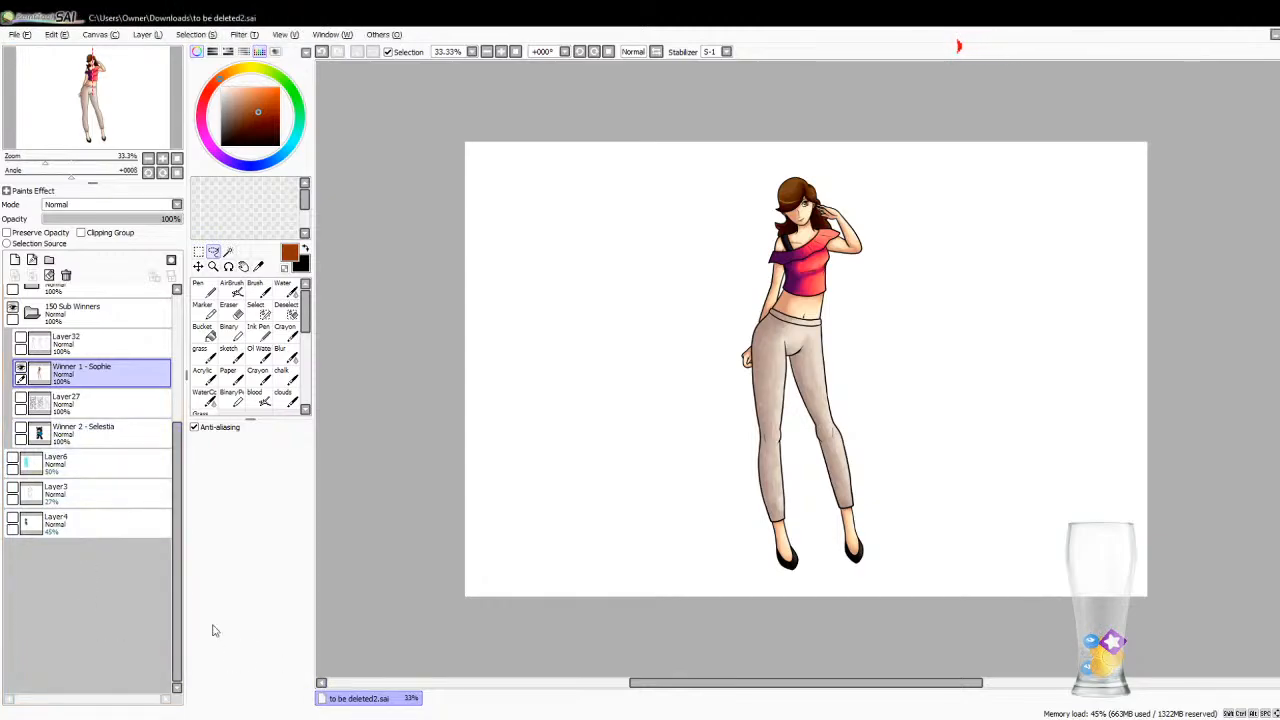
scroll(86, 547, "up", 5)
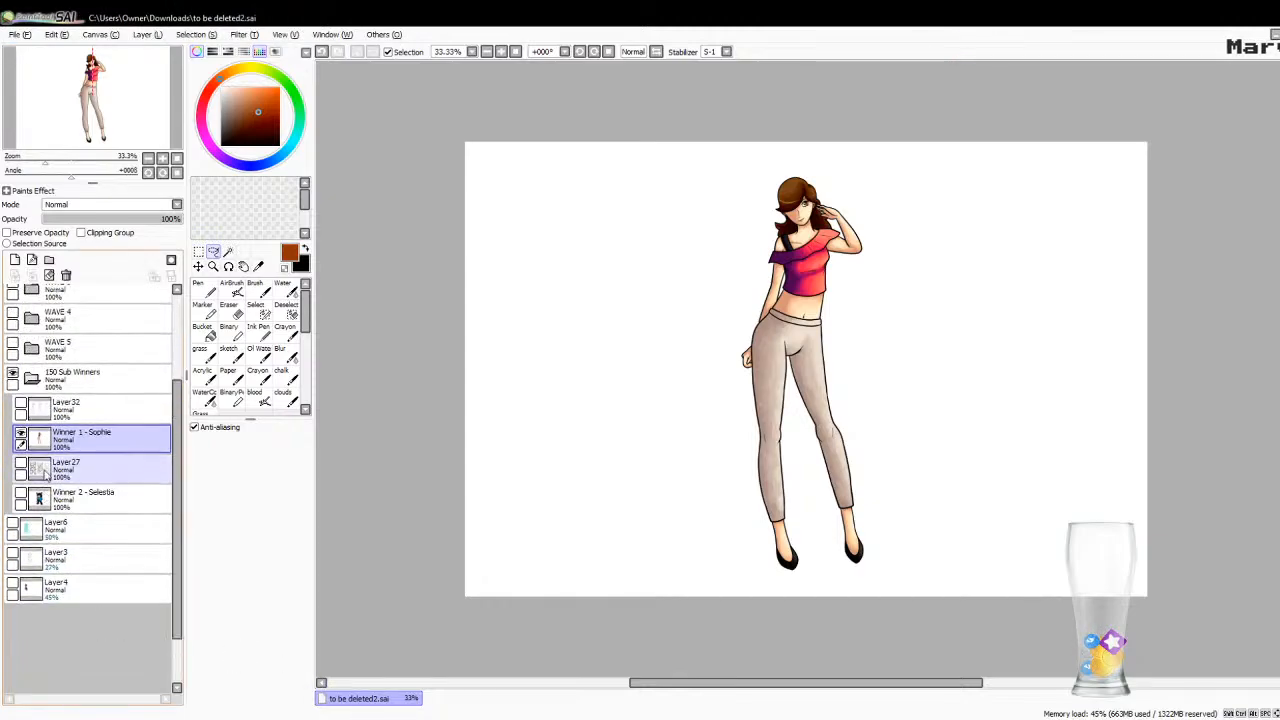
left_click(36, 467)
left_click(13, 462)
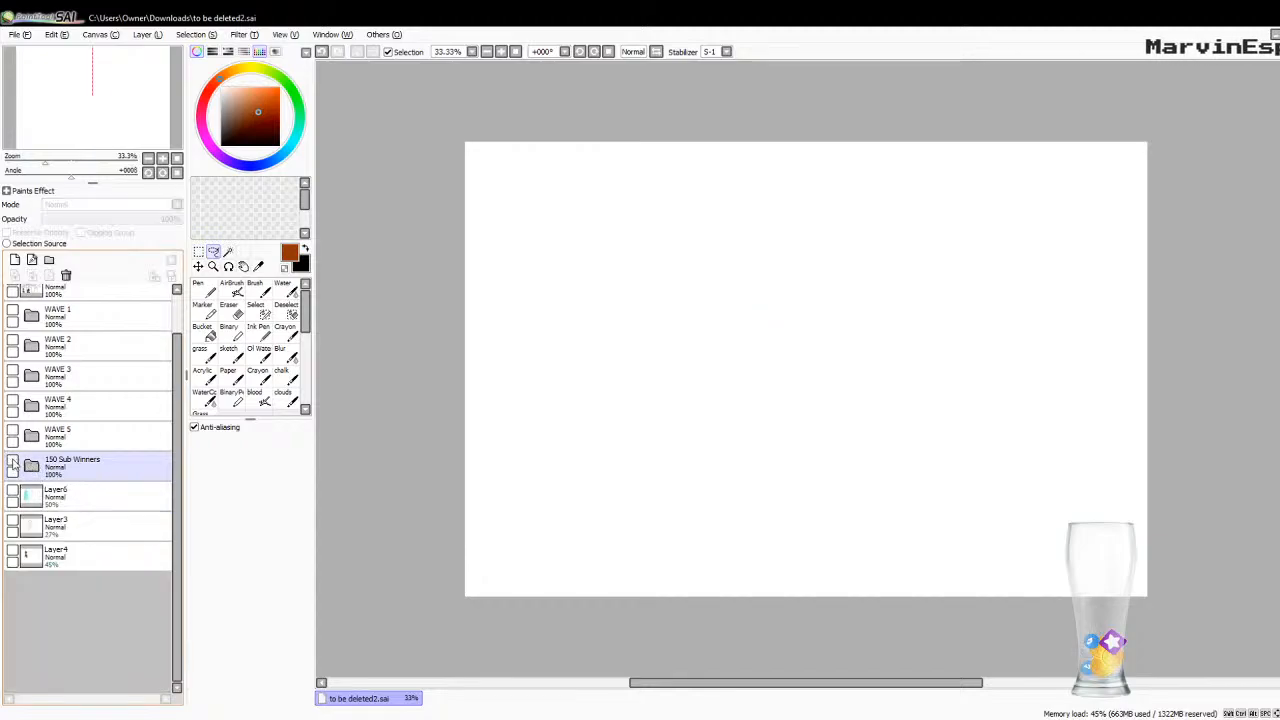
Step: Copy the blue artist signature from Layer17 in the WAVE 5 folder, leaving the folder collapsed and hidden
left_click(13, 432)
left_click(31, 438)
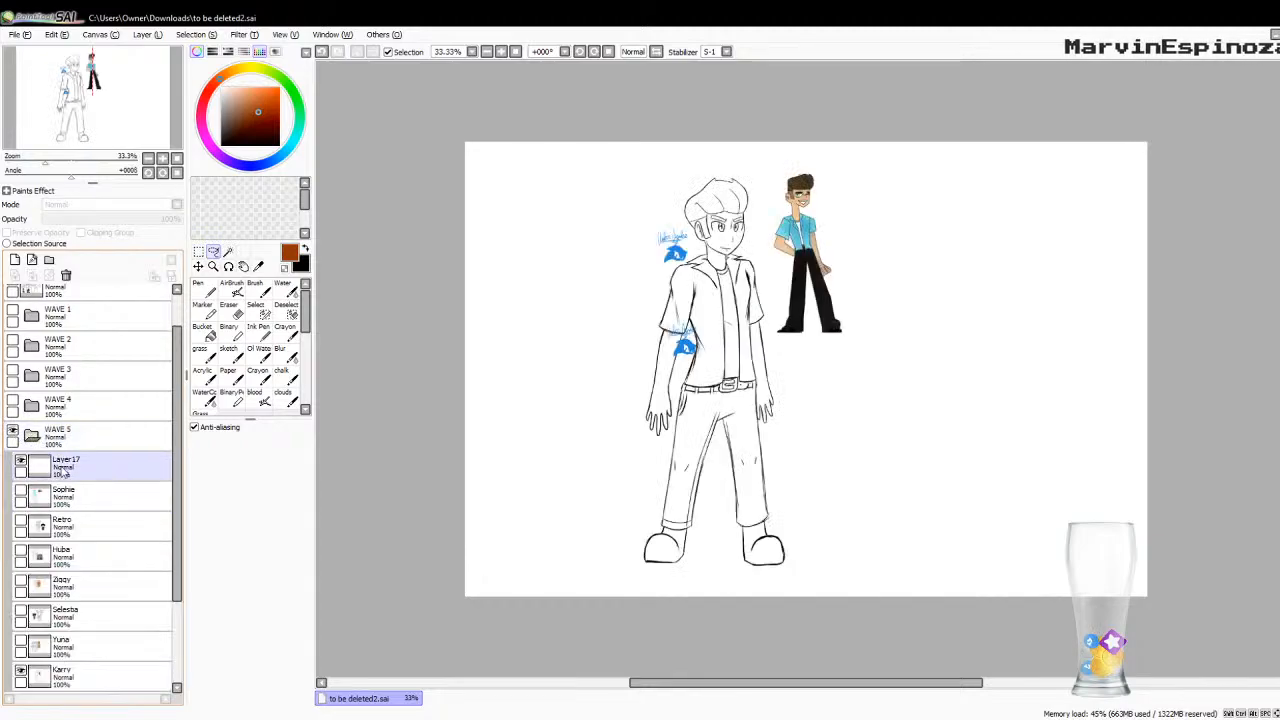
left_click(62, 468)
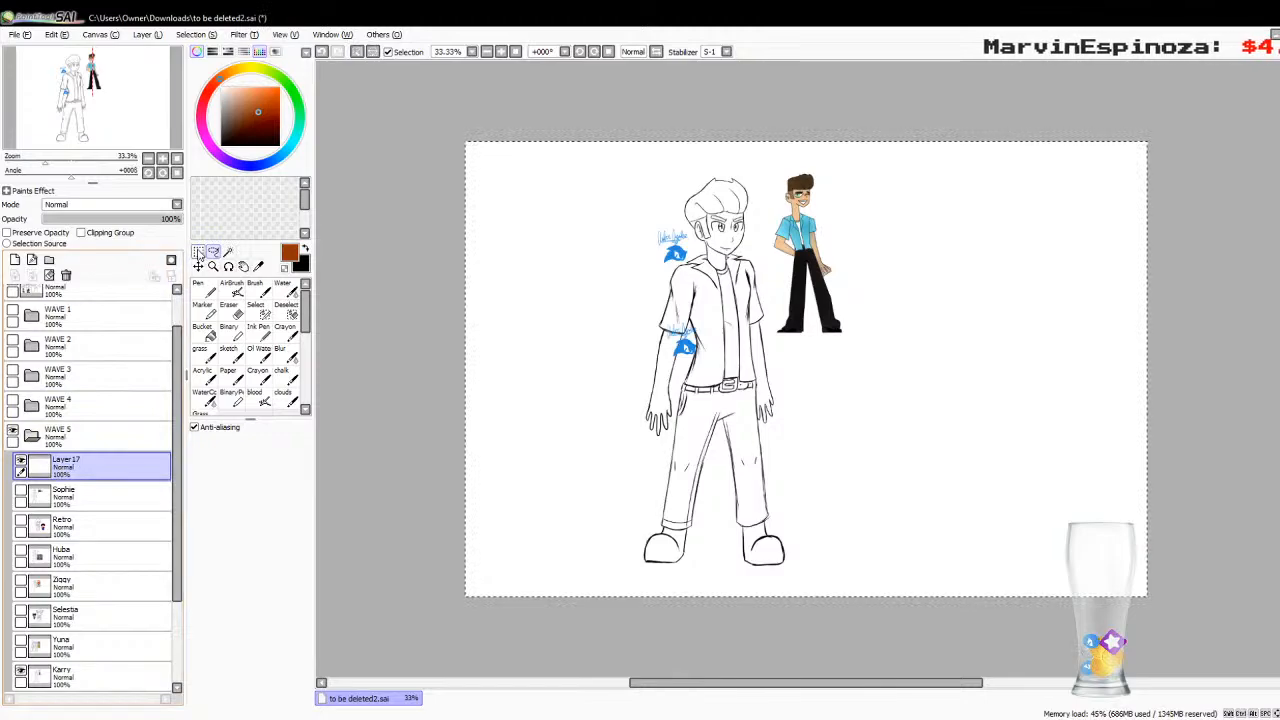
left_click(198, 266)
left_click(31, 438)
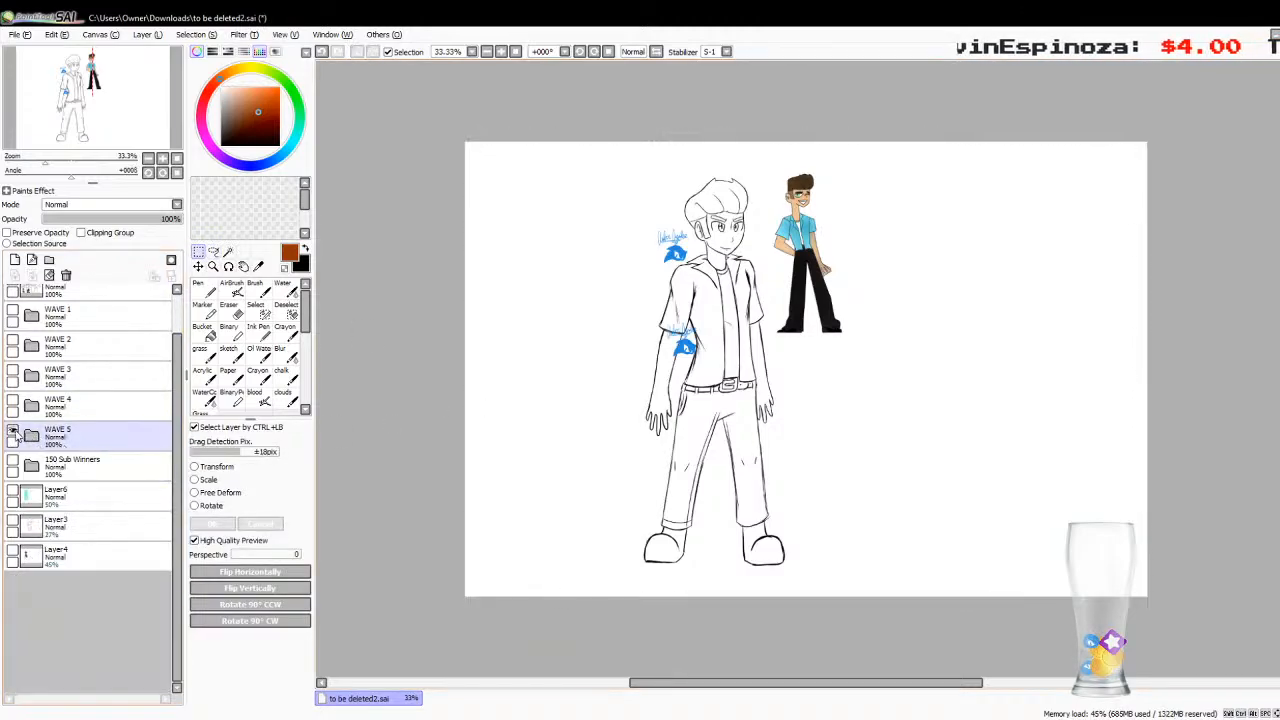
left_click(13, 432)
Step: Add the copied signature beside the coloured woman's torso in the Winner 1 layer, and save the file
left_click(60, 466)
left_click(13, 462)
left_click(32, 472)
left_click(57, 527)
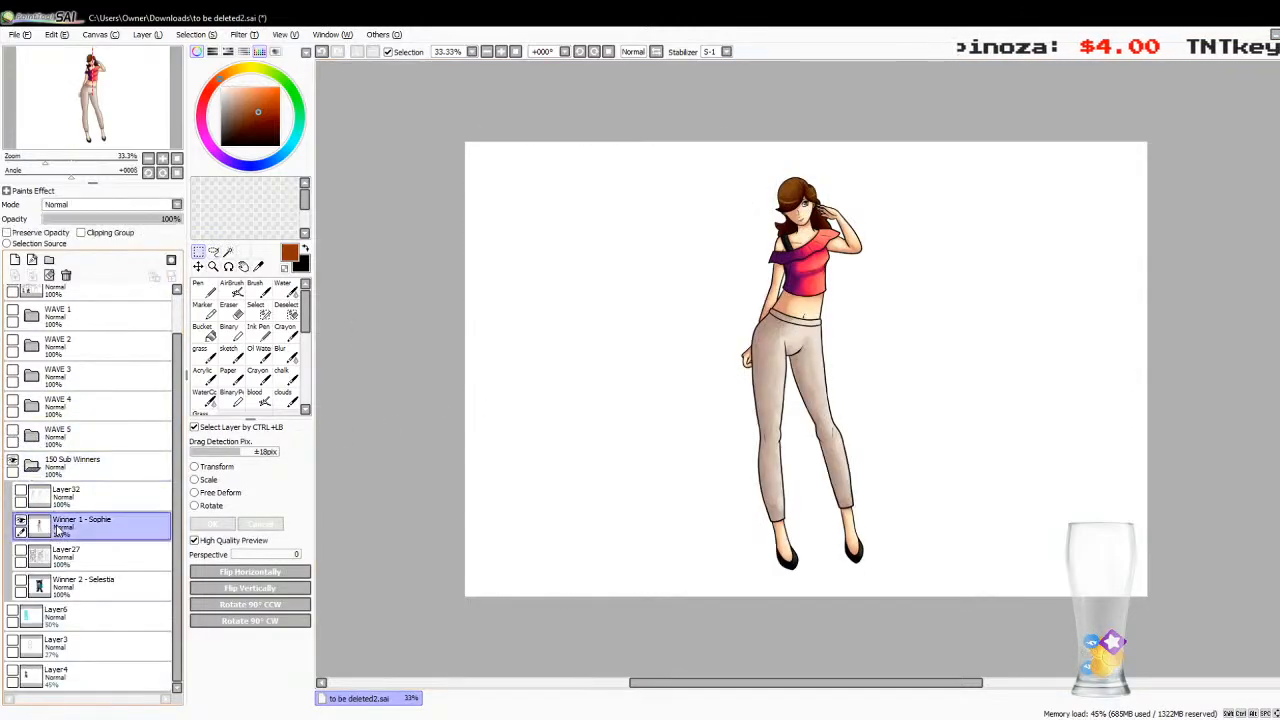
key("ctrl+v")
left_click(204, 268)
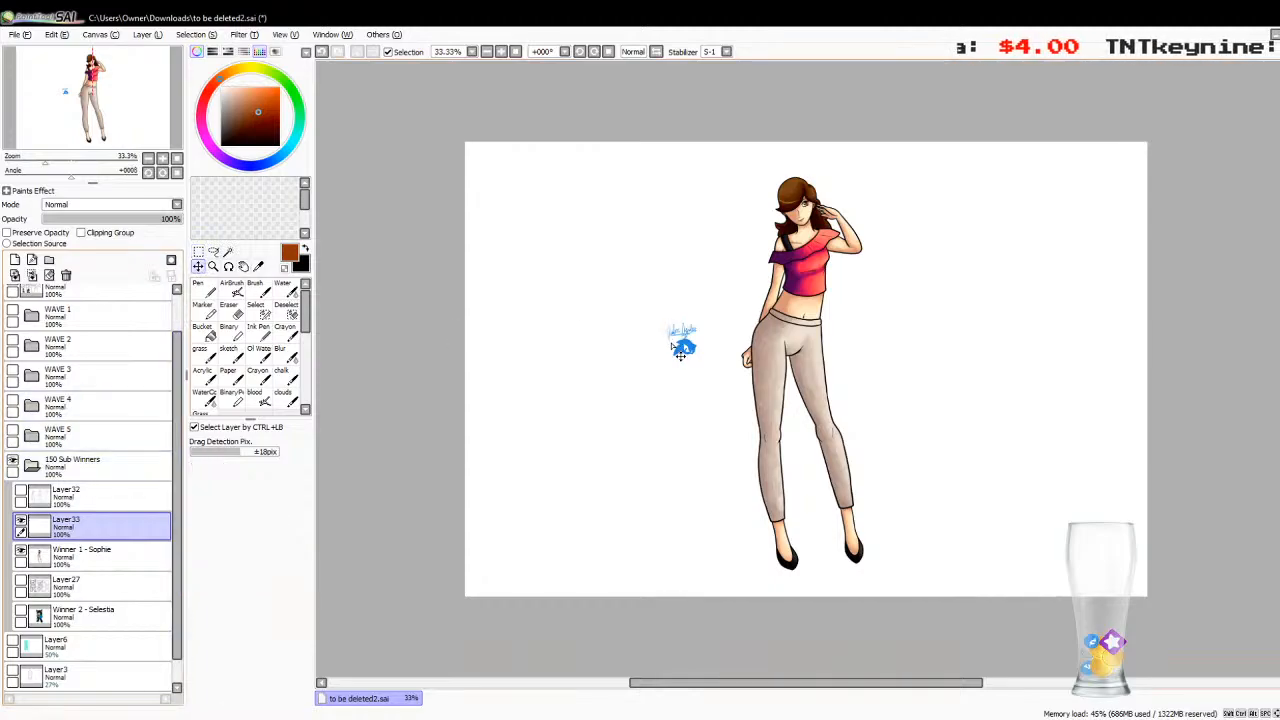
left_click_drag(682, 355, 846, 295)
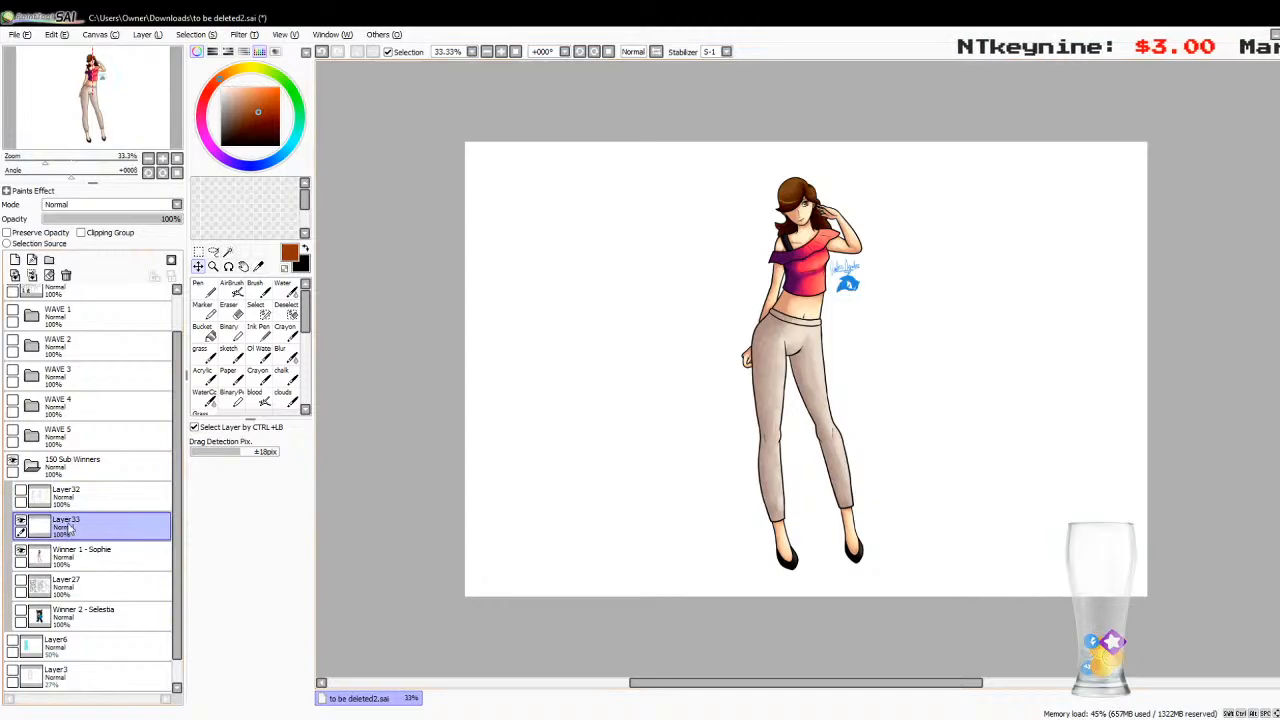
left_click(33, 276)
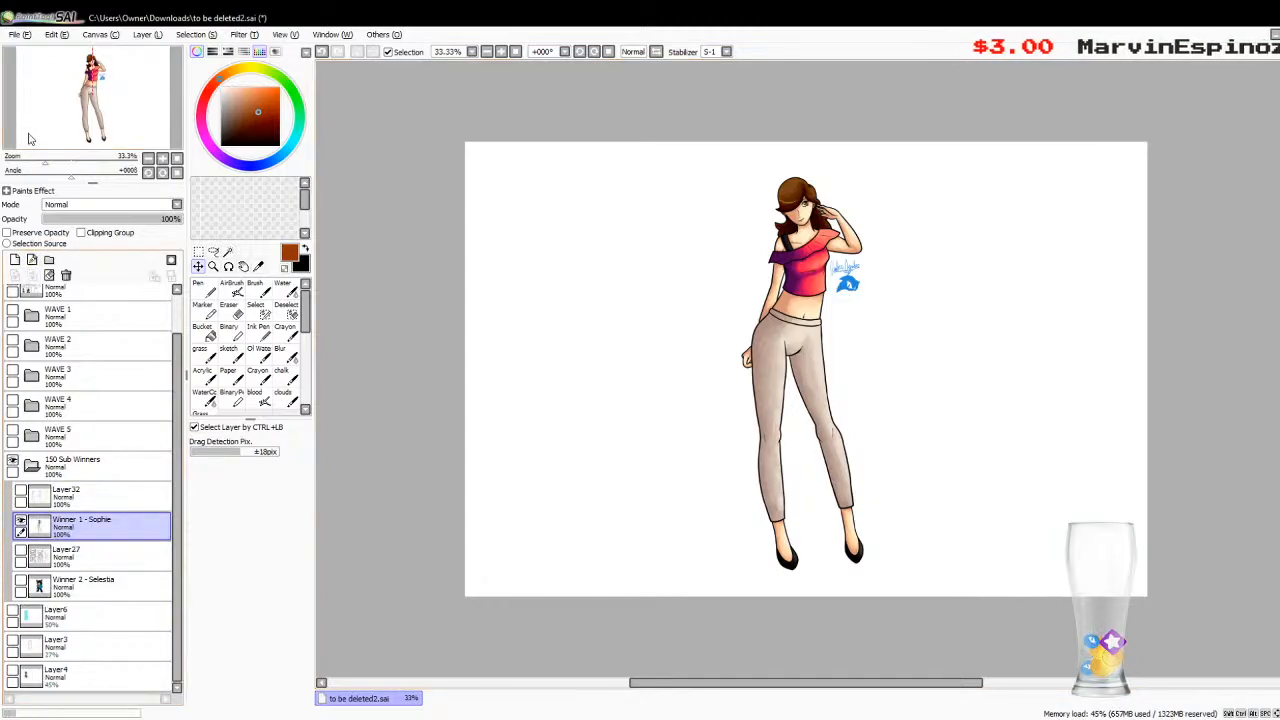
key("ctrl+s")
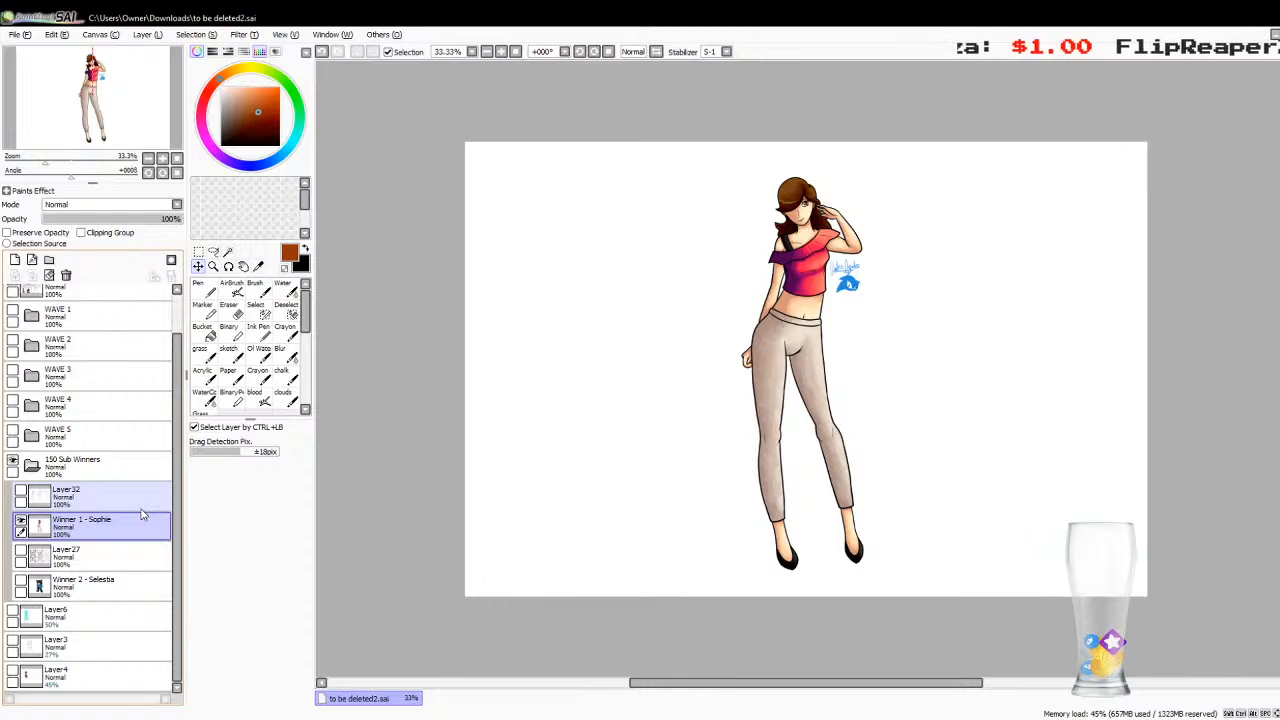
Step: Show Layer32 in place of Winner 1 and merge a pasted signature beside the first woman sketch's torso into it
left_click(21, 523)
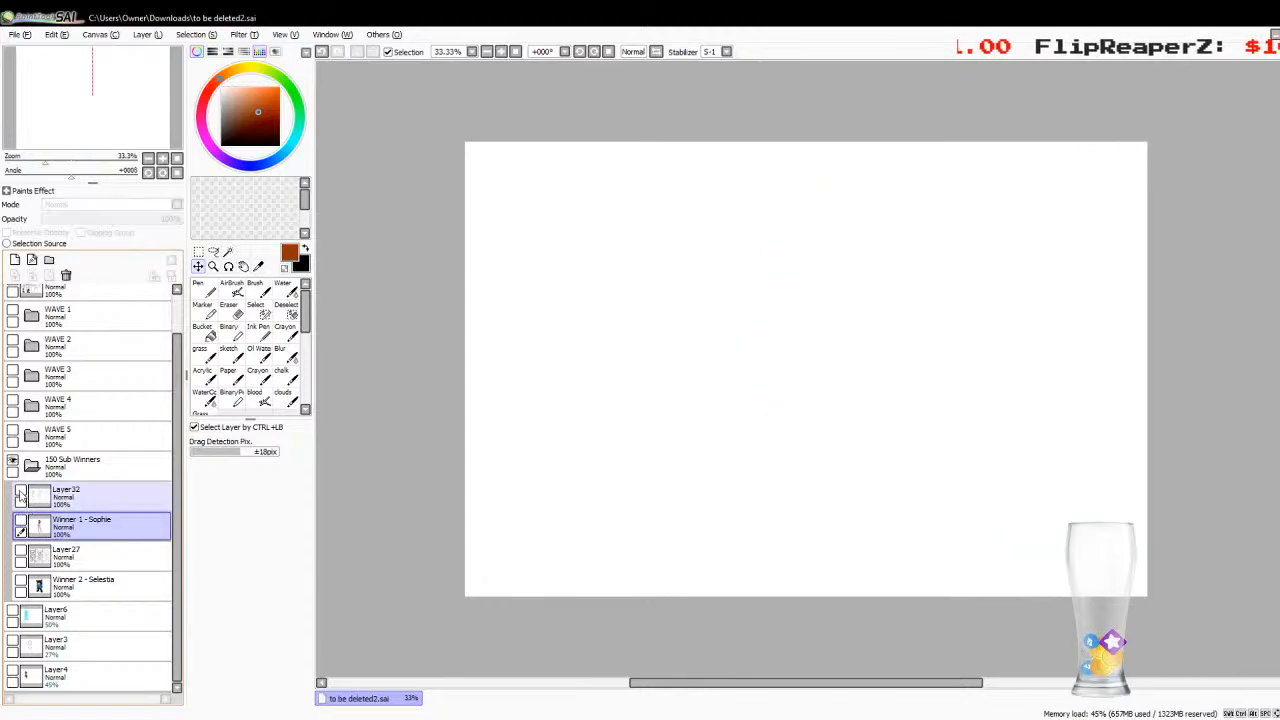
left_click(21, 493)
left_click(36, 500)
key("ctrl+v")
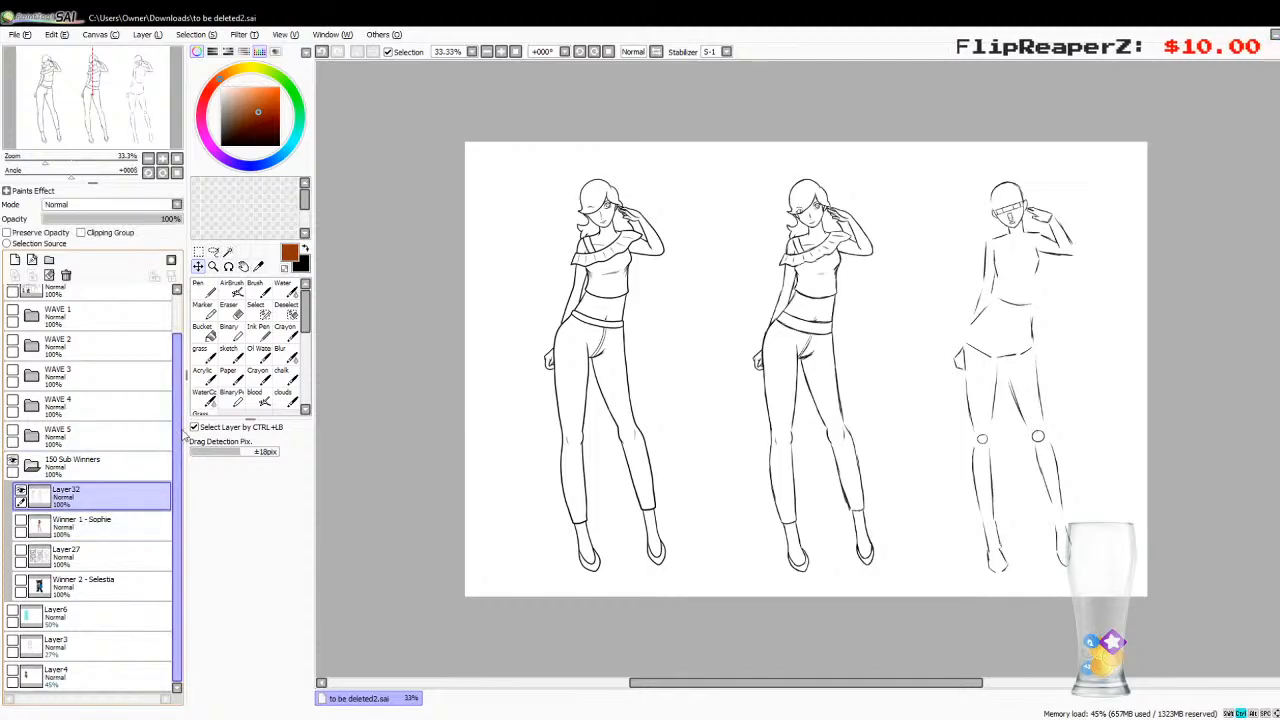
left_click_drag(669, 370, 634, 308)
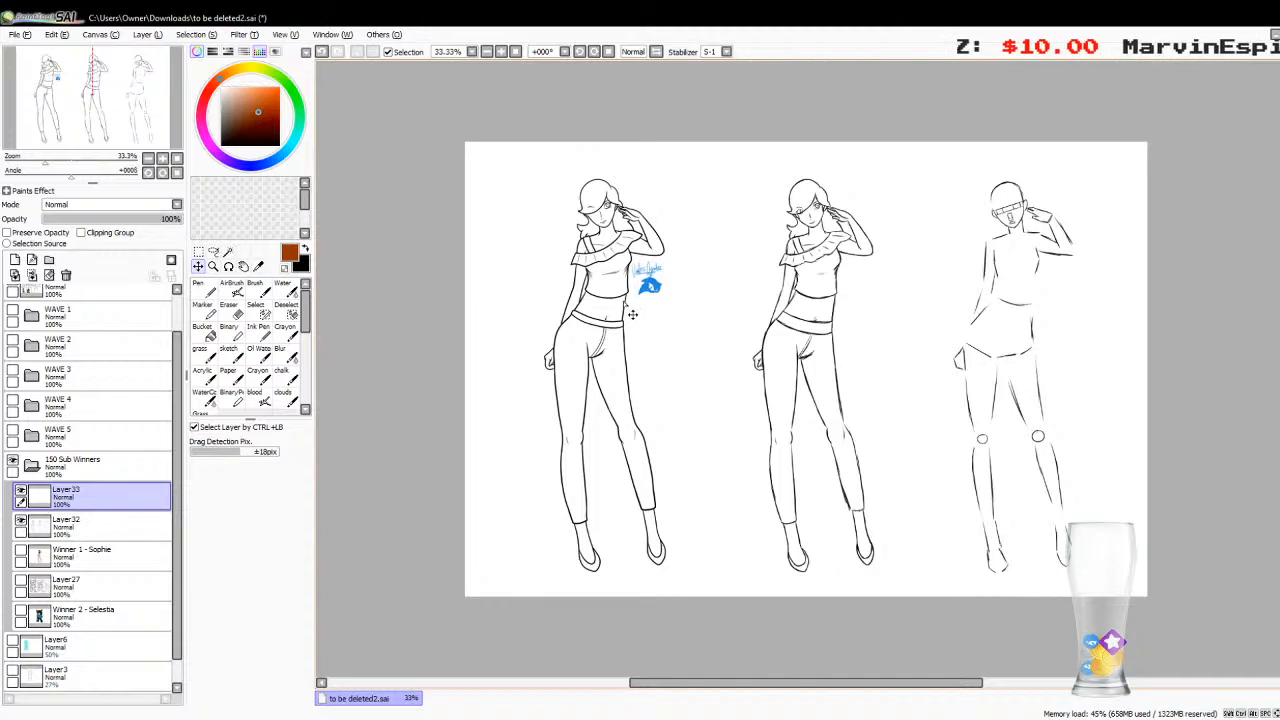
key("ctrl+e")
Step: Paste signatures beside the torsos of the middle and third woman sketches and merge them into Layer32
key("ctrl+v")
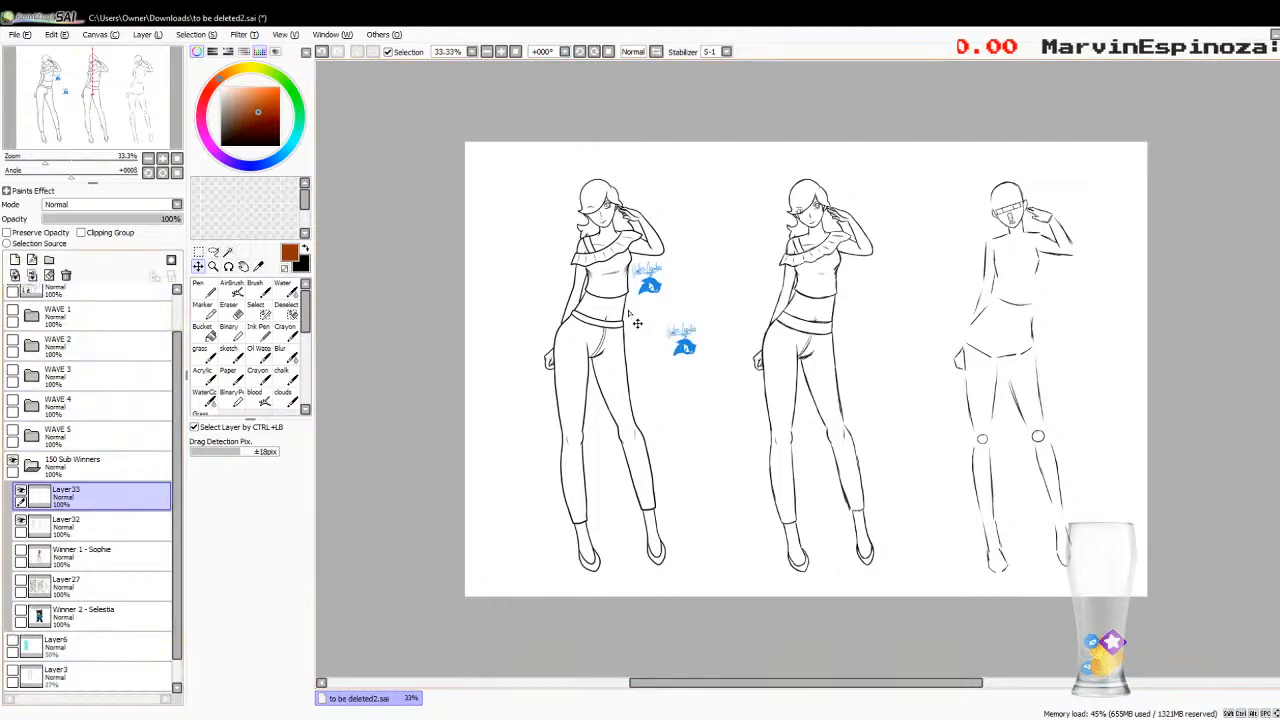
left_click_drag(723, 377, 901, 318)
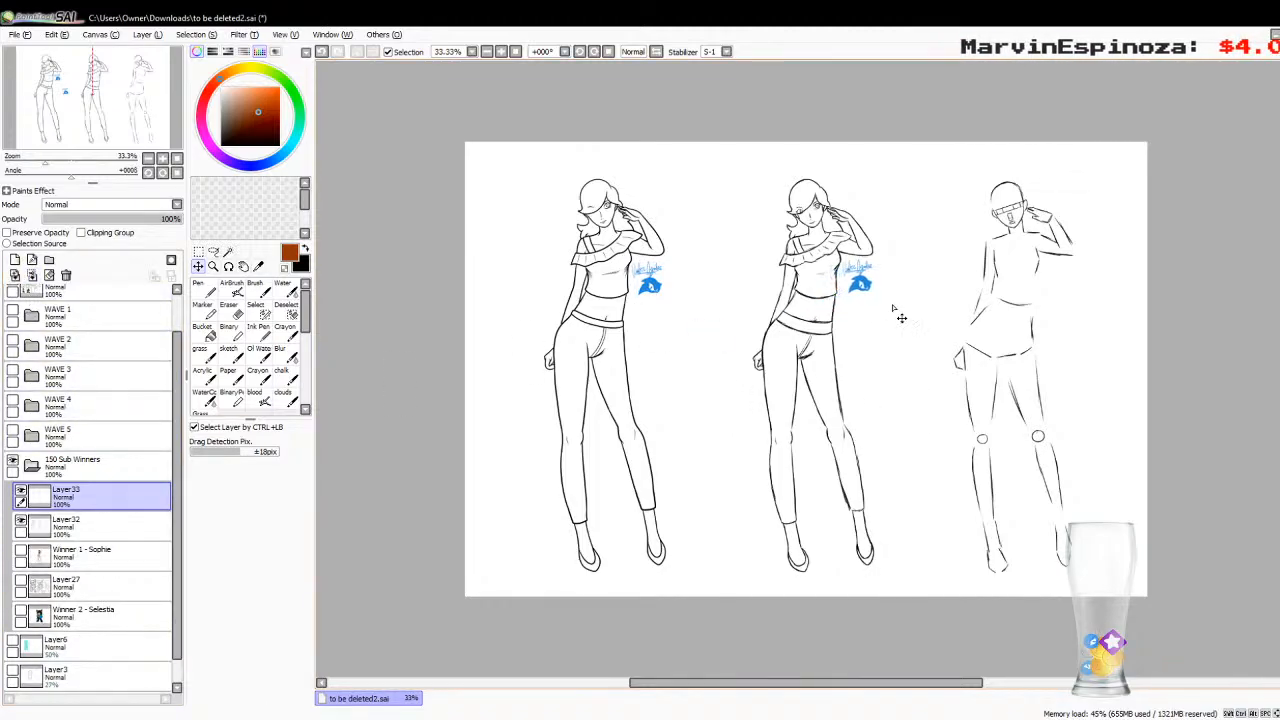
left_click(31, 278)
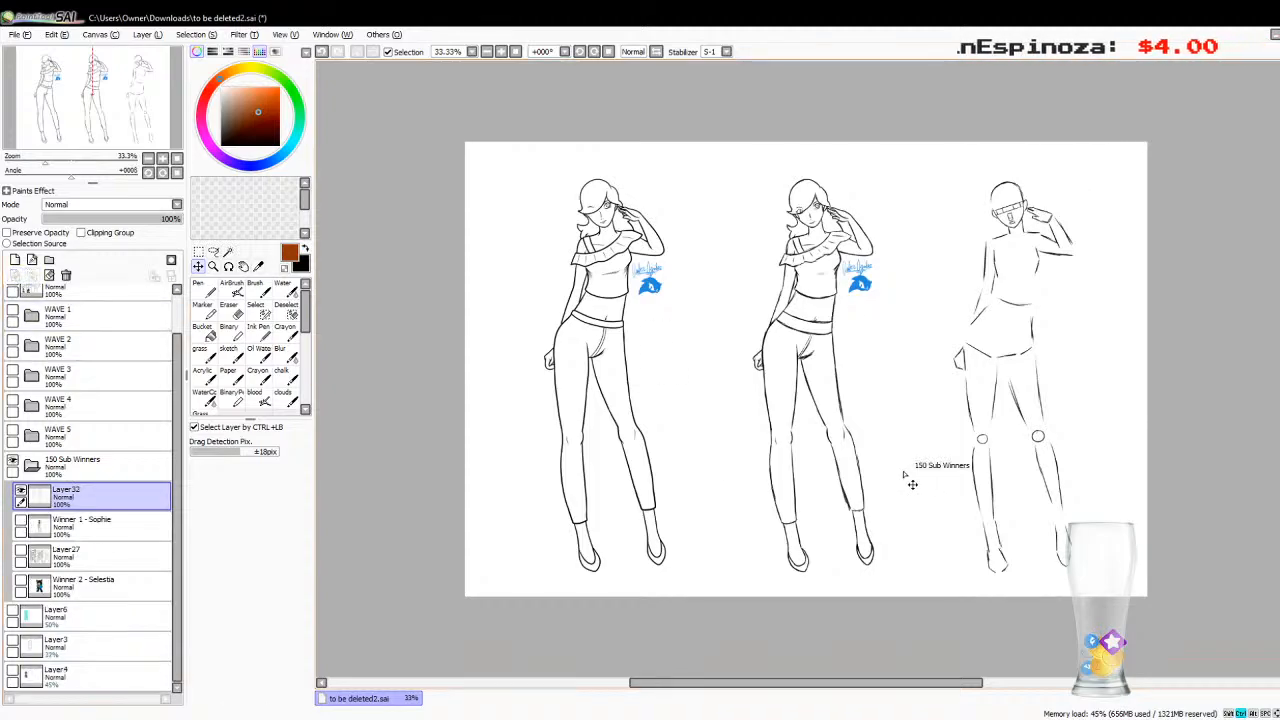
key("ctrl+v")
left_click_drag(729, 373, 1114, 316)
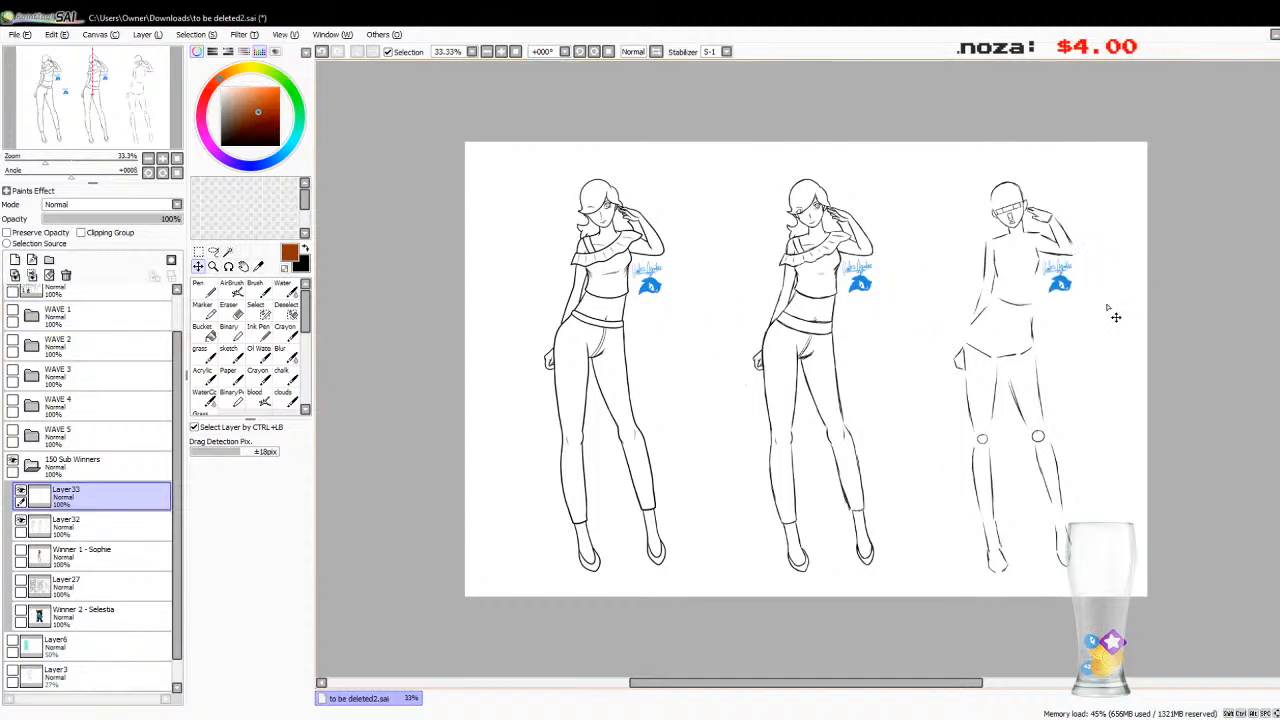
left_click(31, 278)
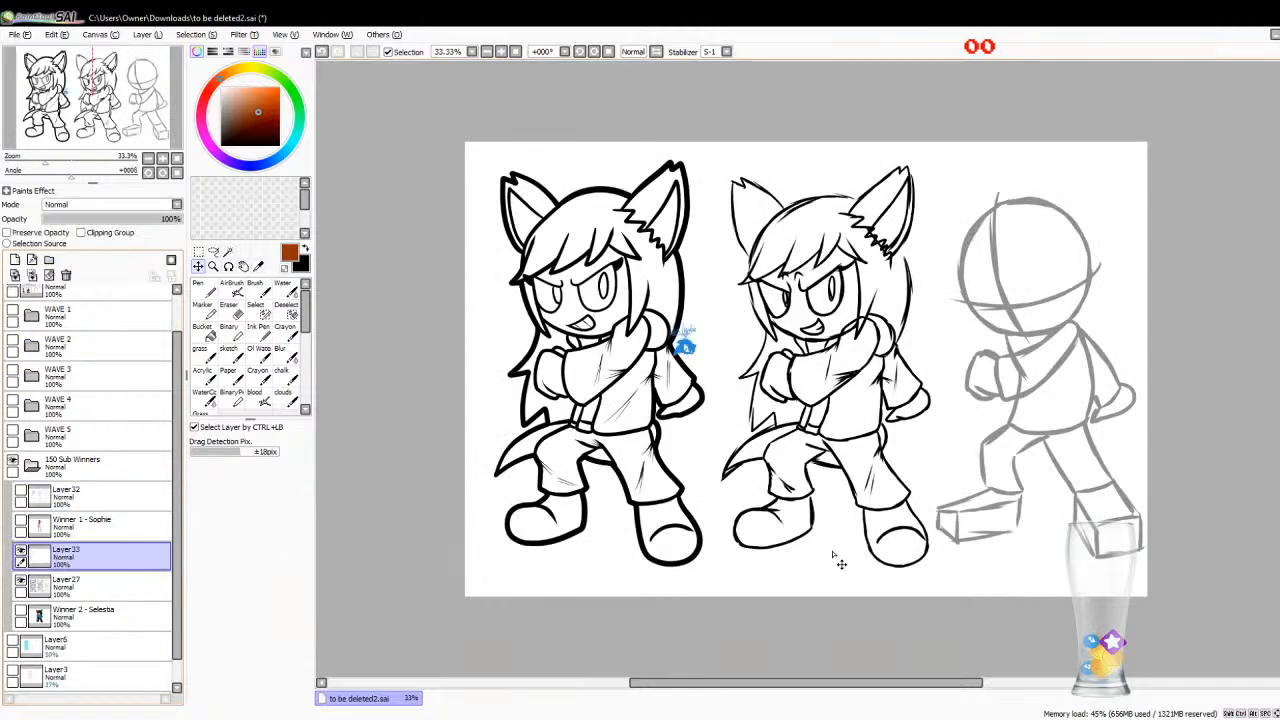
Step: Place one signature beside each of the three fox-eared character sketches and merge all of them into Layer27
left_click_drag(774, 404, 600, 395)
key("ctrl+v")
left_click_drag(752, 430, 810, 420)
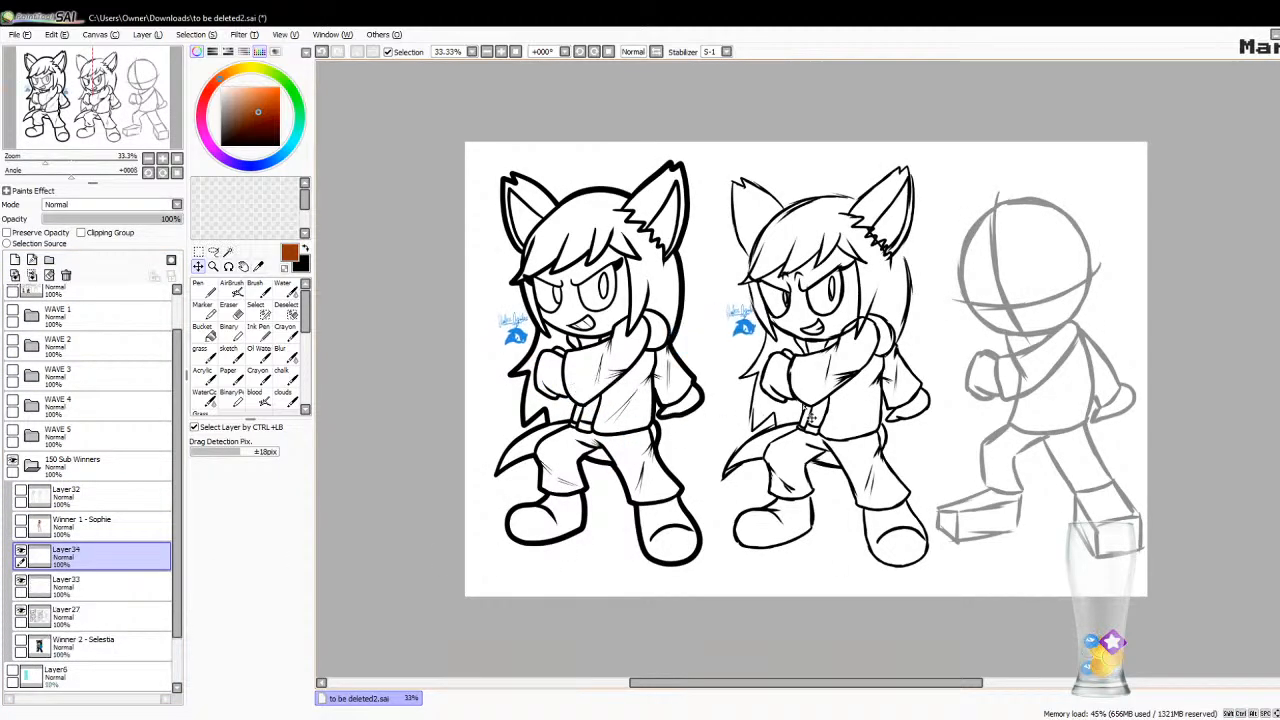
key("ctrl+v")
left_click_drag(718, 455, 998, 449)
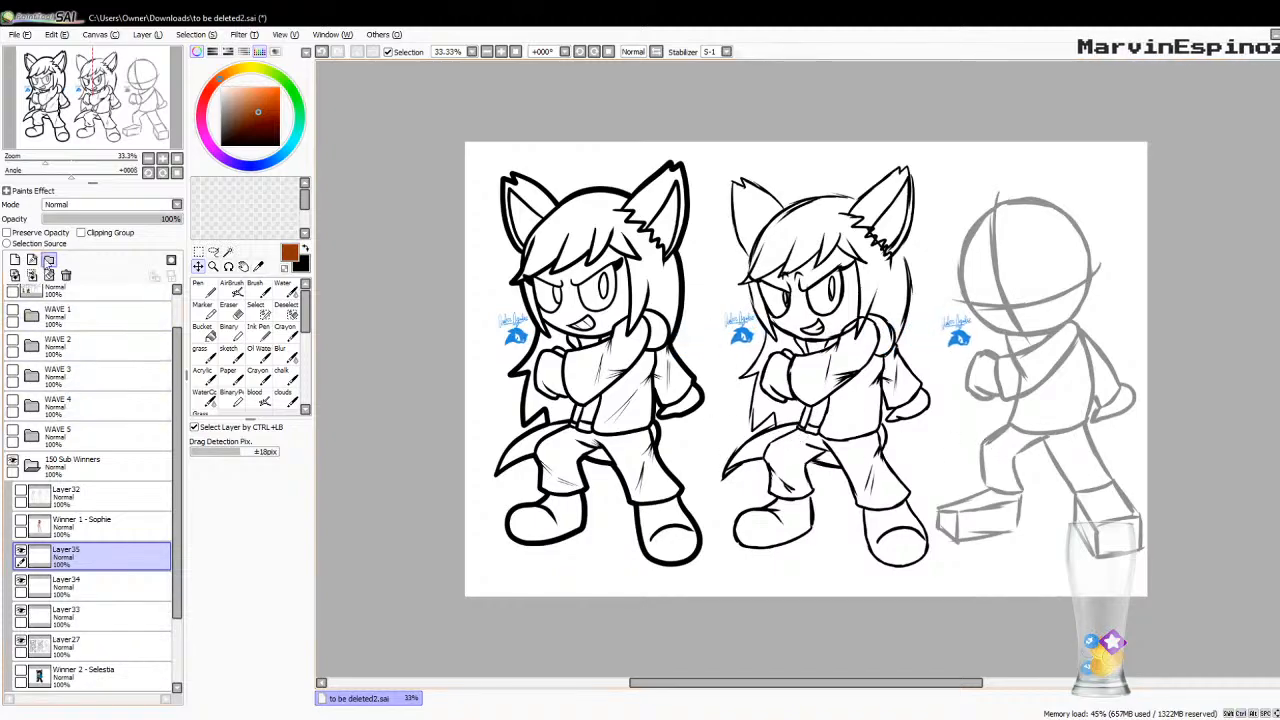
key("ctrl+e")
key("ctrl+e")
key("ctrl+e")
Step: Save the drawing file with the signed sketches
key("alt+Tab")
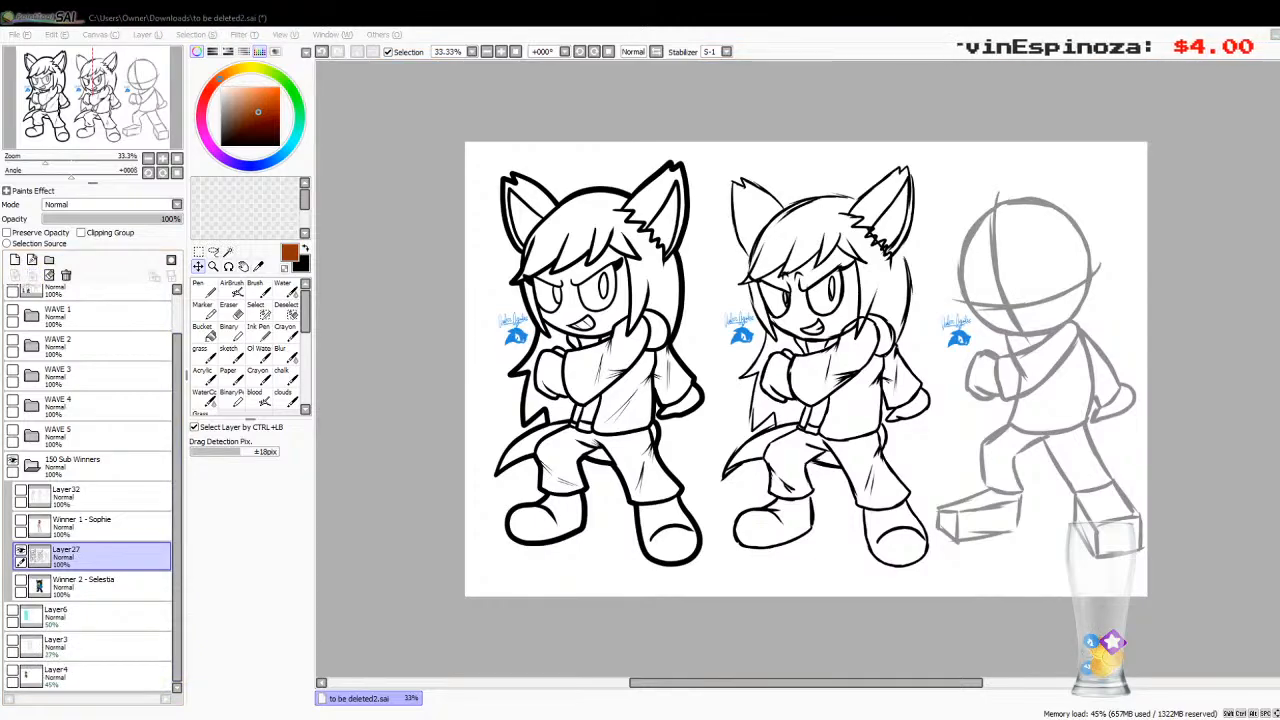
key("alt+Tab")
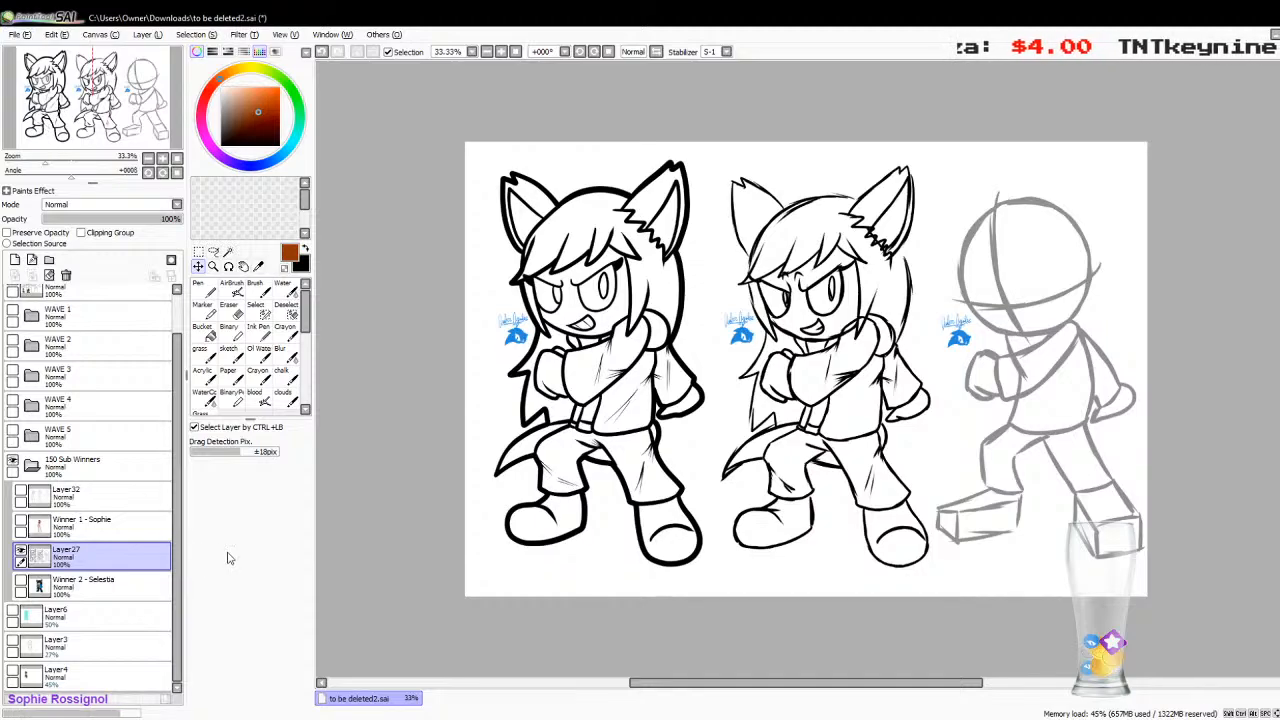
key("ctrl+s")
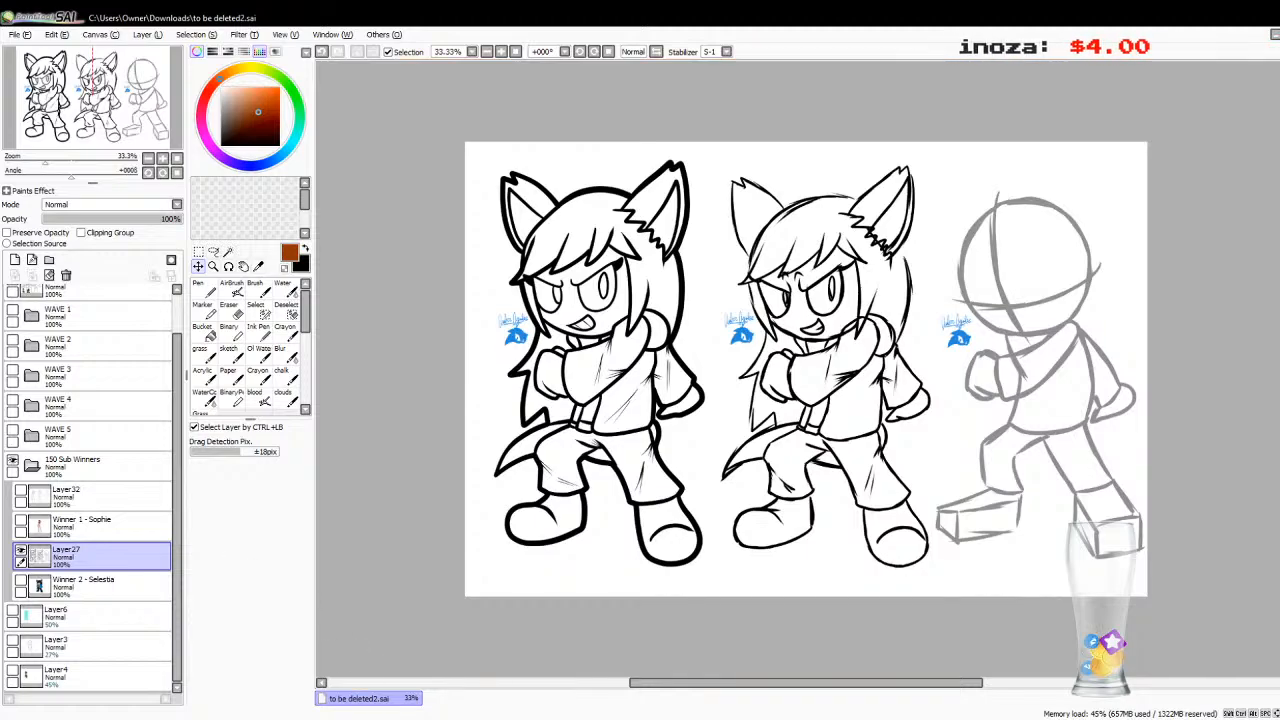
Step: Save a copy of the drawing in PSD format as "to be deleted2.psd" in the Downloads folder
left_click(777, 705)
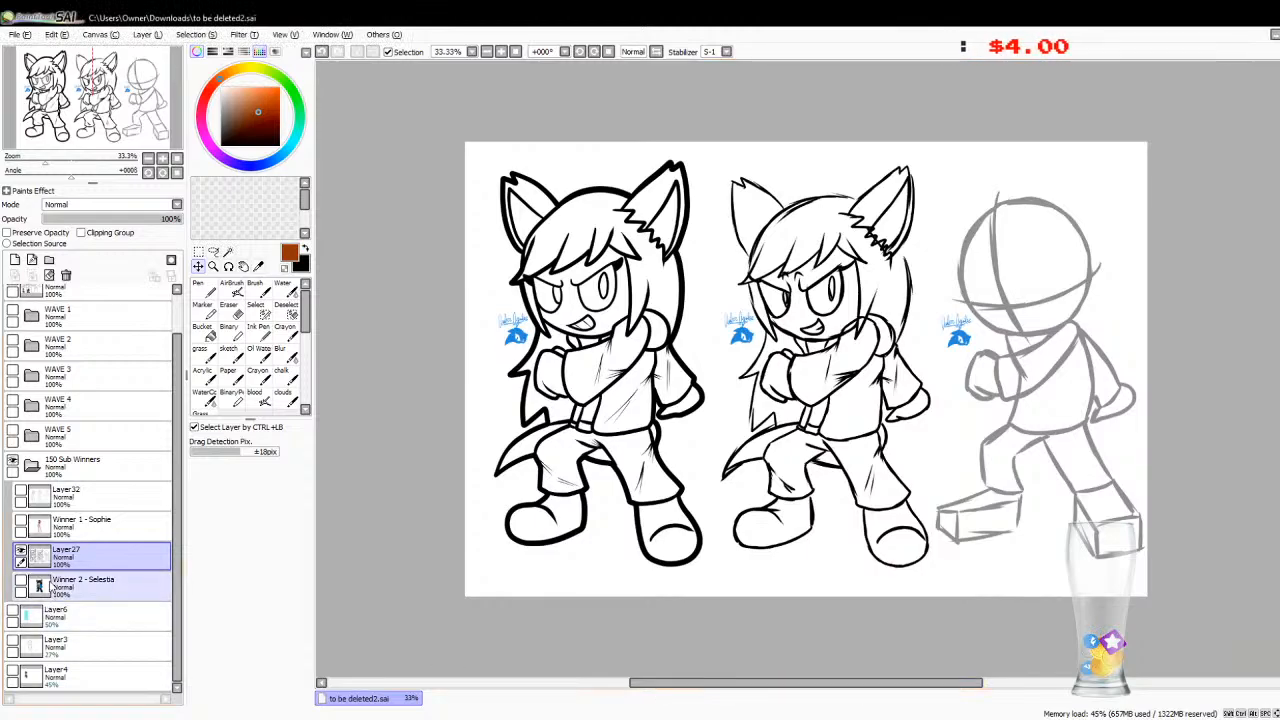
left_click(20, 35)
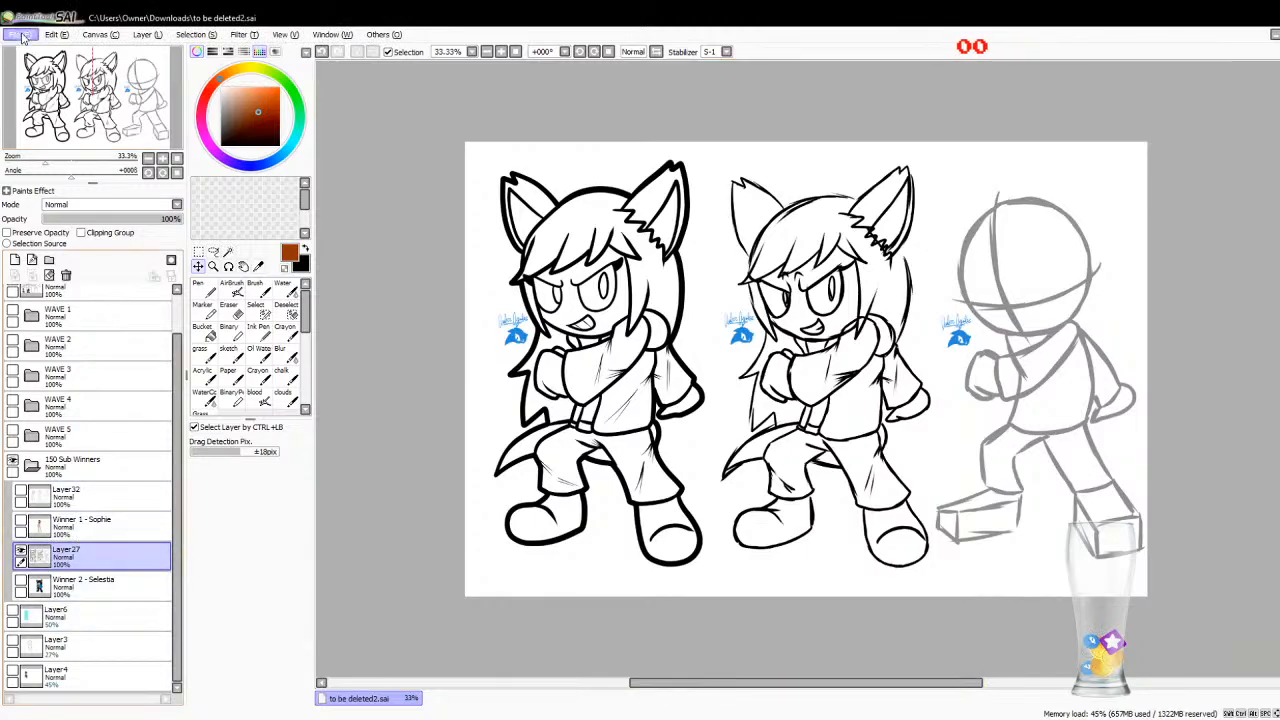
left_click(13, 136)
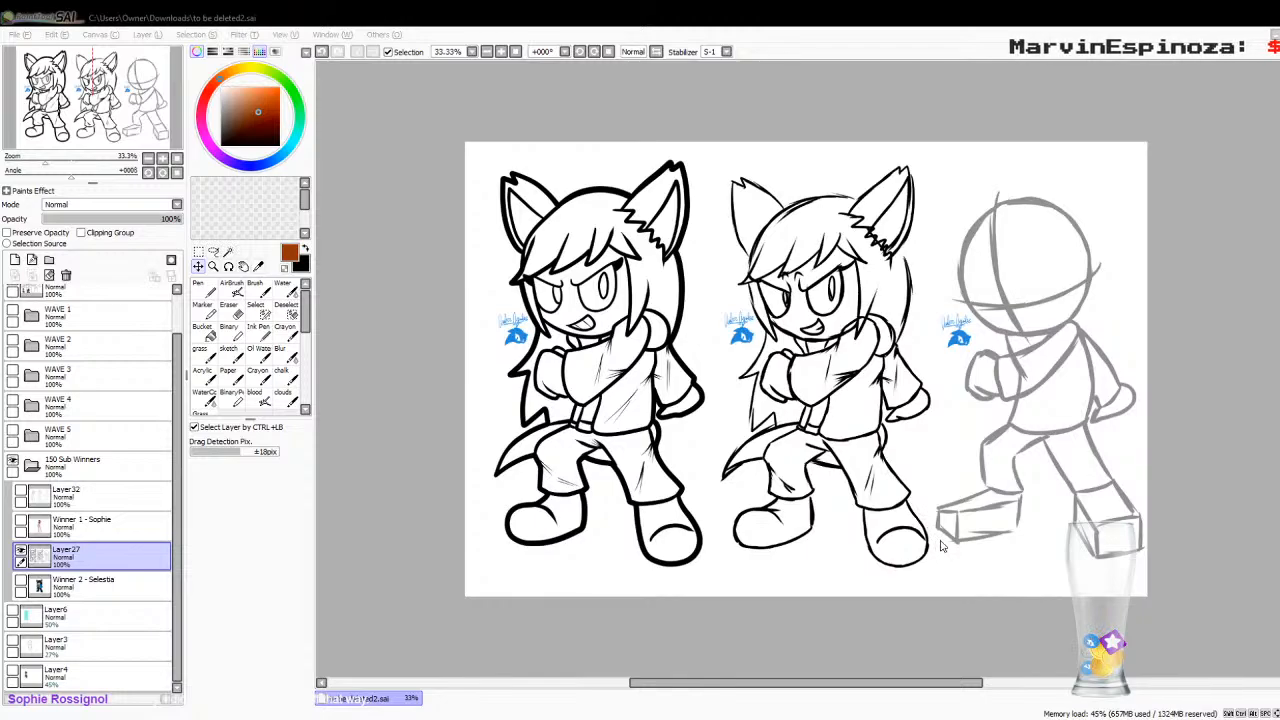
left_click(685, 418)
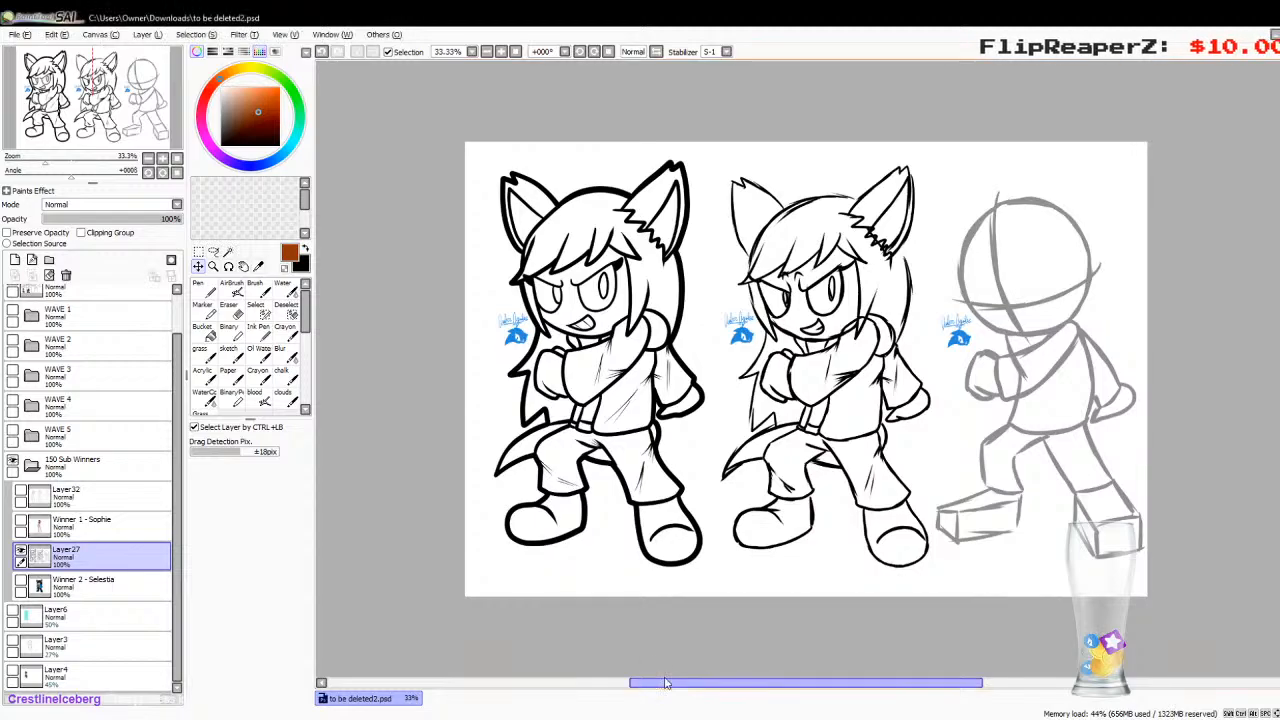
Step: View the signed woman sketches on Layer32 in place of the Layer27 character sketches
left_click(21, 552)
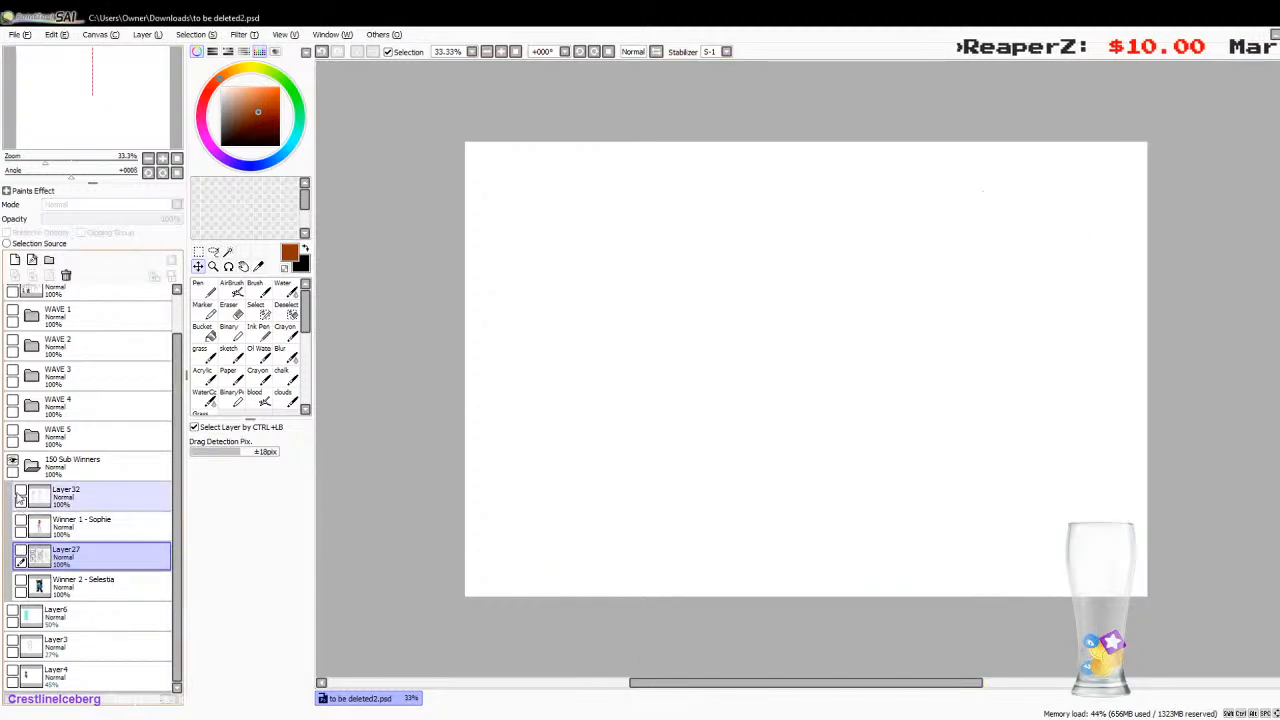
left_click(21, 497)
left_click(36, 497)
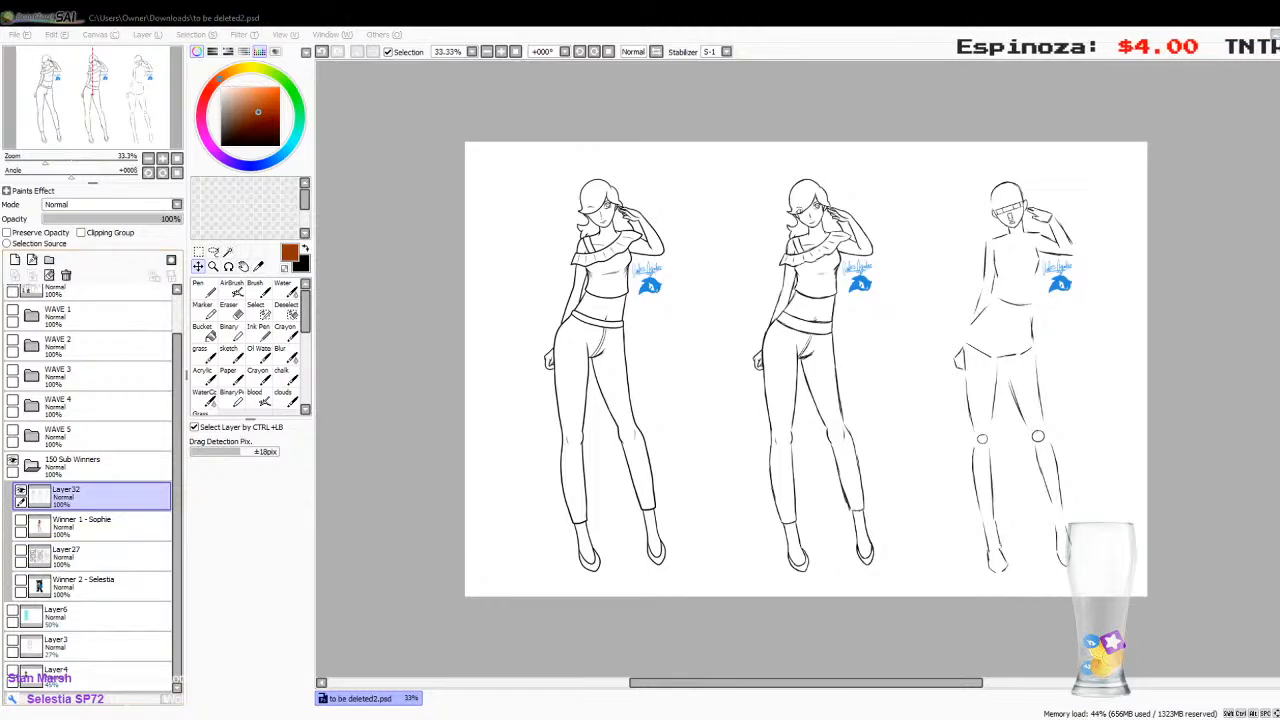
key("alt+Tab")
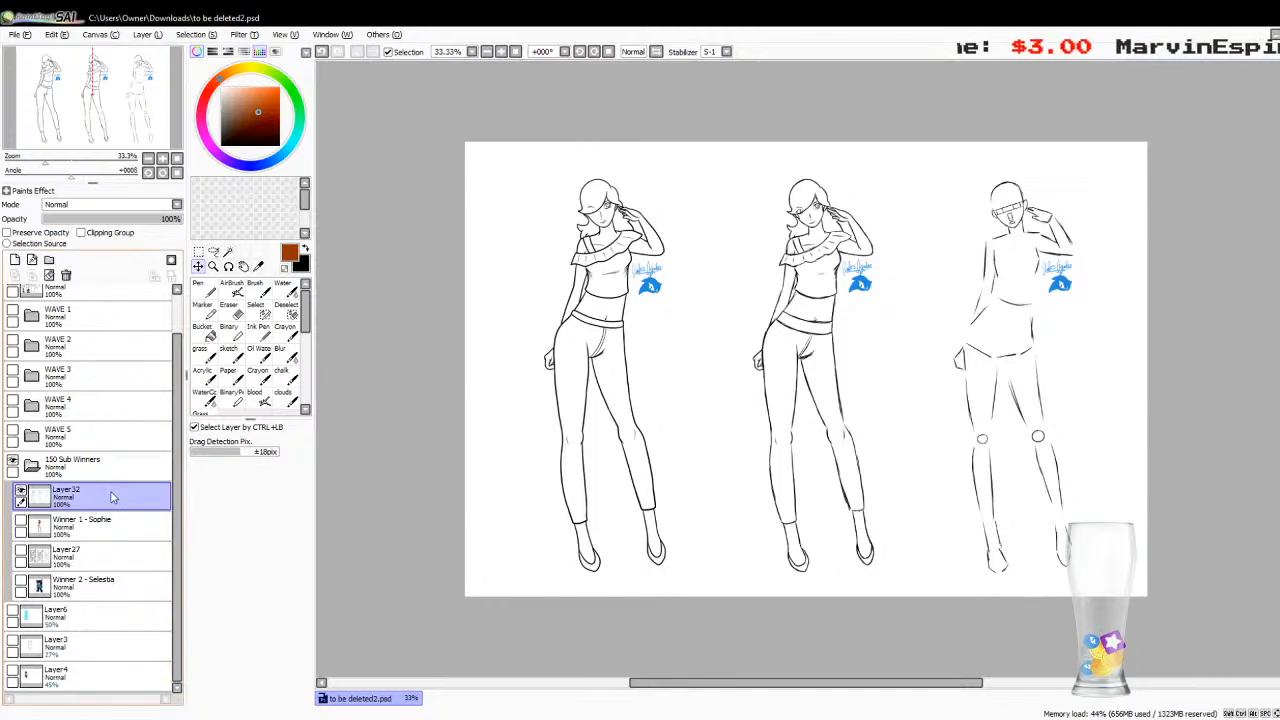
left_click(548, 718)
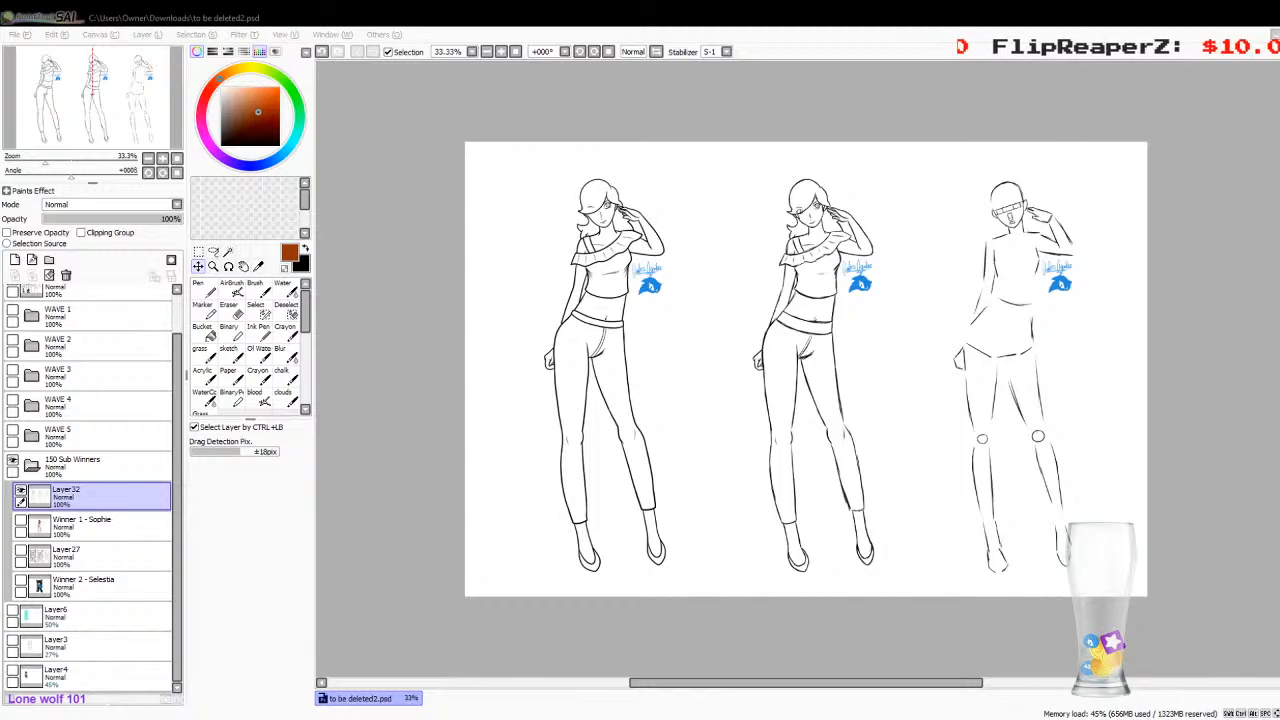
key("alt+Tab")
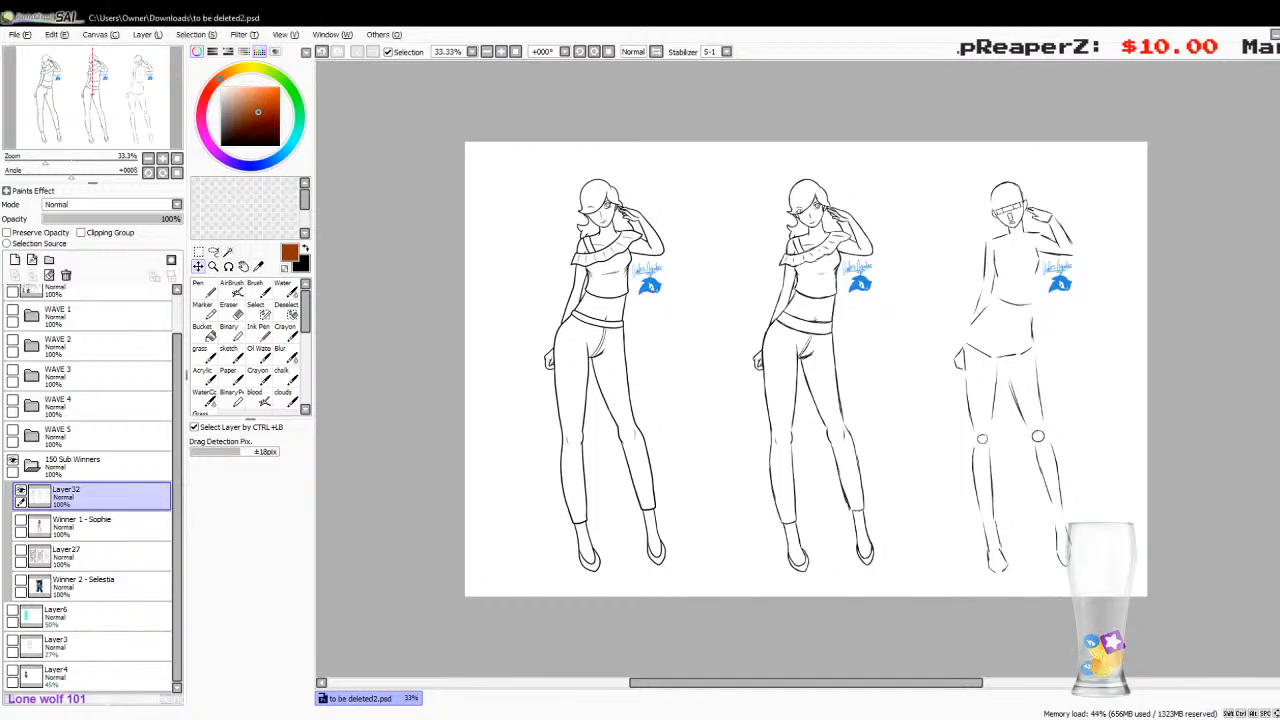
Step: Review the Winner 1 and Layer27 artwork one at a time, ending with only the Winner 2 illustration shown and selected
left_click(20, 495)
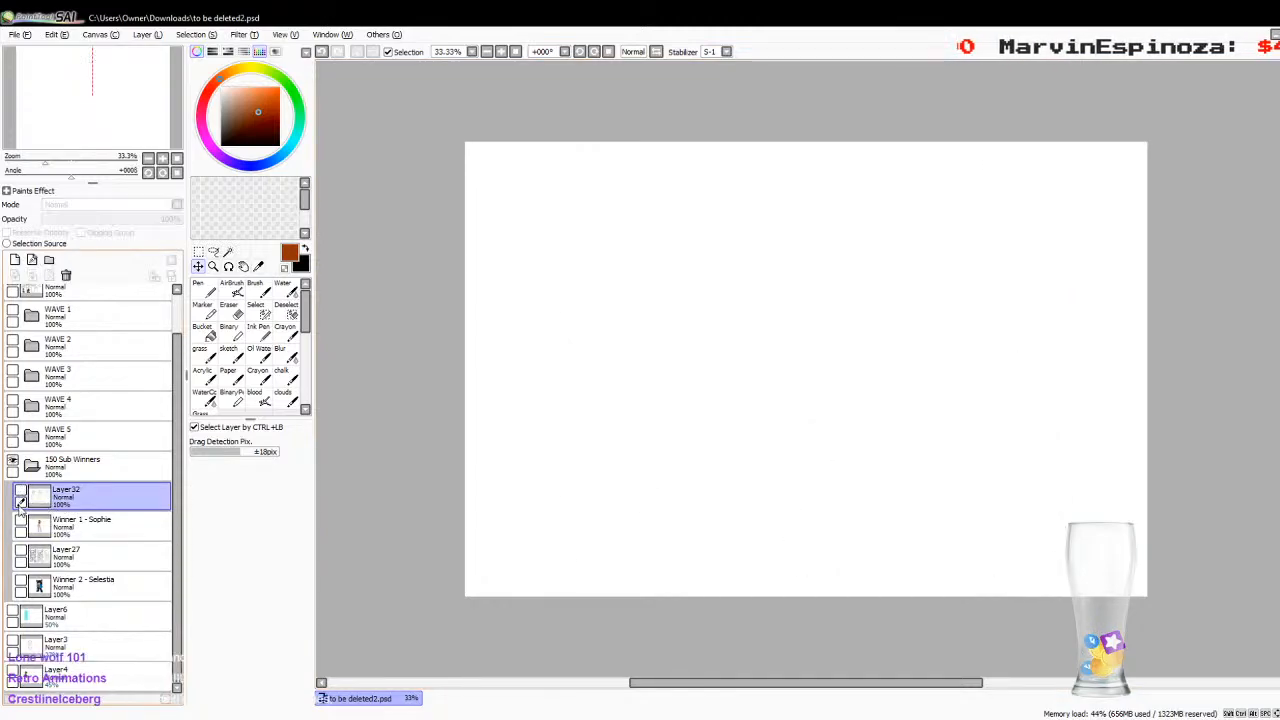
left_click(20, 522)
left_click(20, 522)
left_click(20, 552)
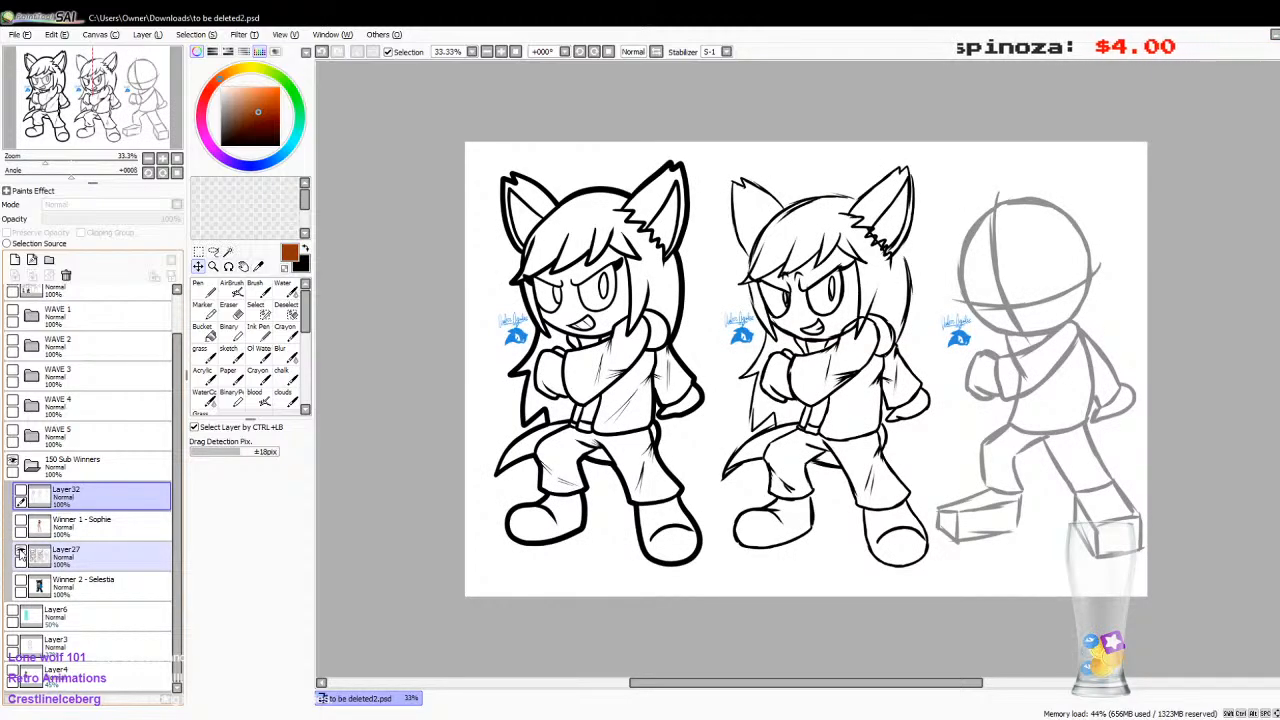
left_click(20, 552)
left_click(20, 582)
left_click(84, 590)
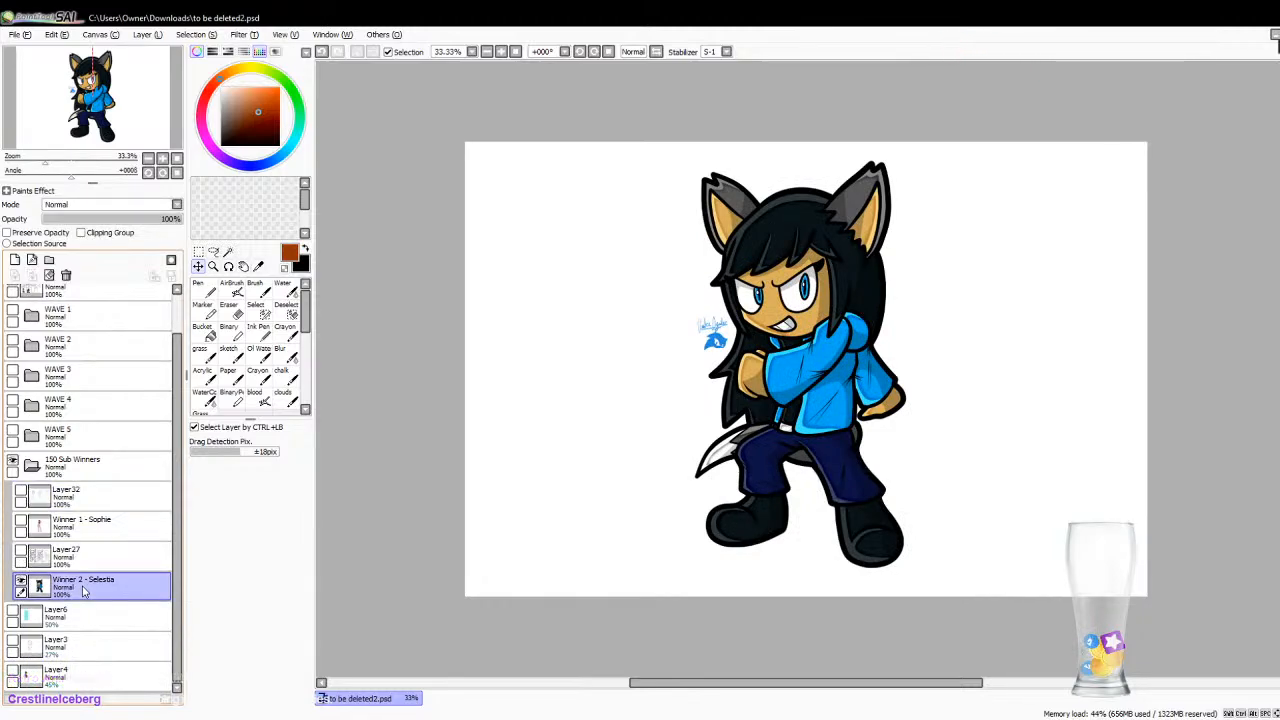
Step: Show the signed Winner 1 illustration in place of Winner 2 and select its layer
left_click(20, 585)
left_click(20, 522)
left_click(73, 530)
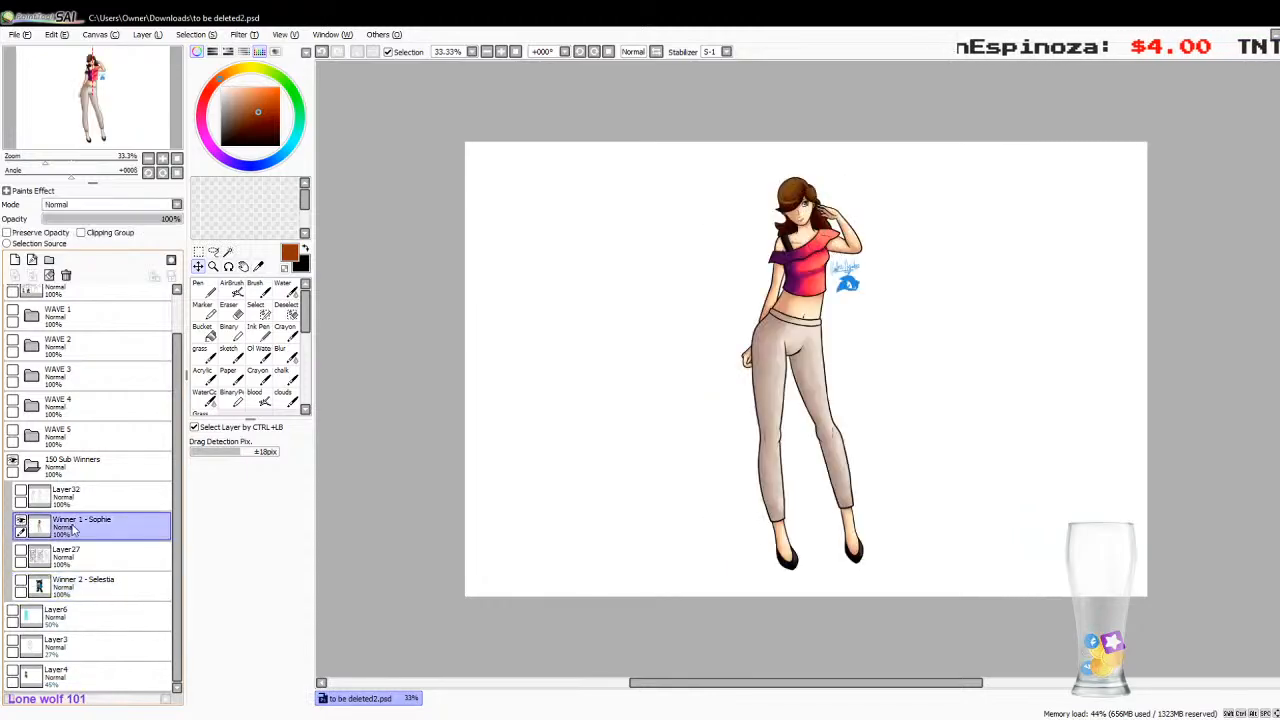